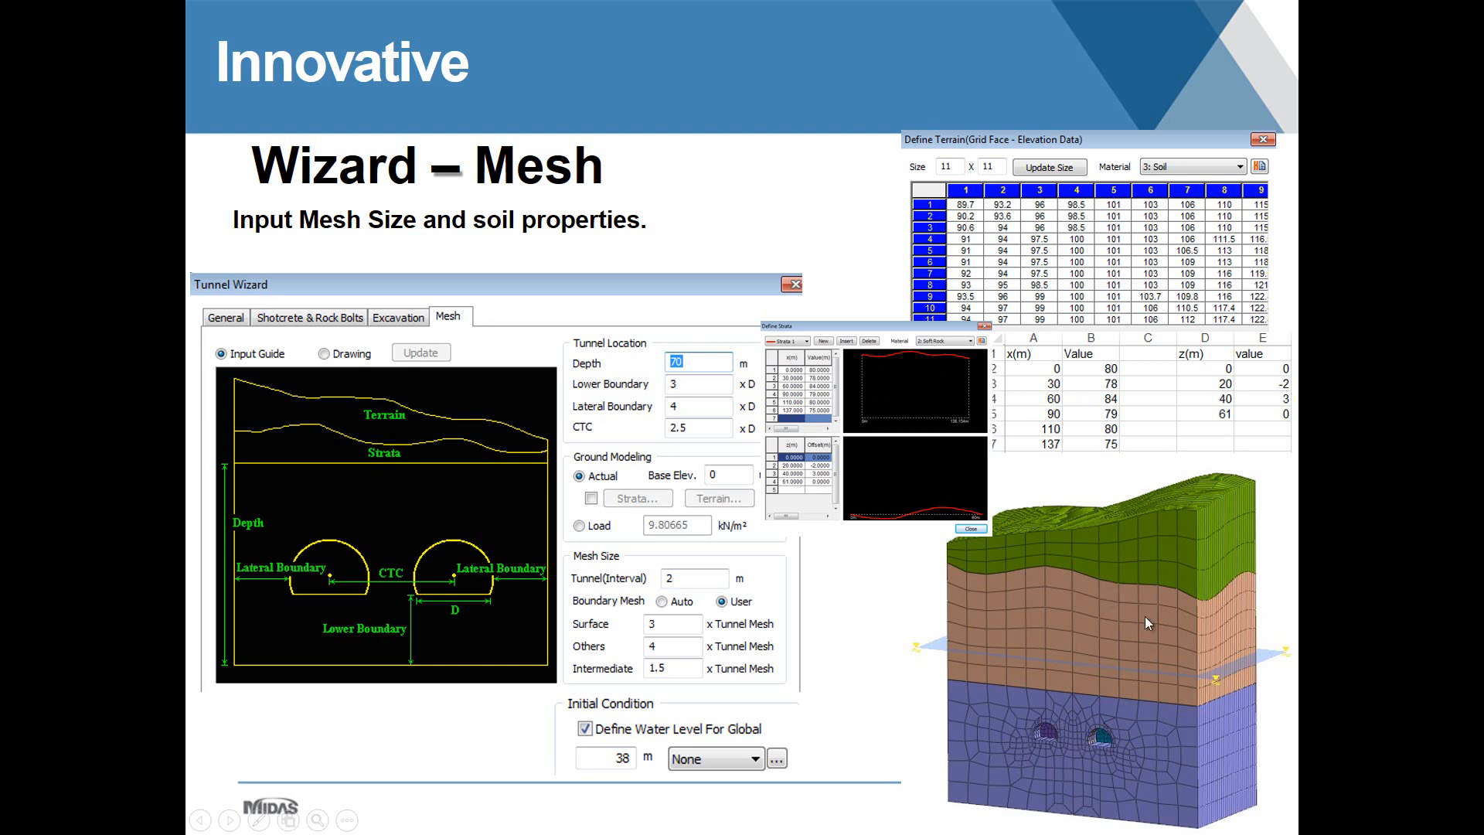
pyautogui.click(880, 555)
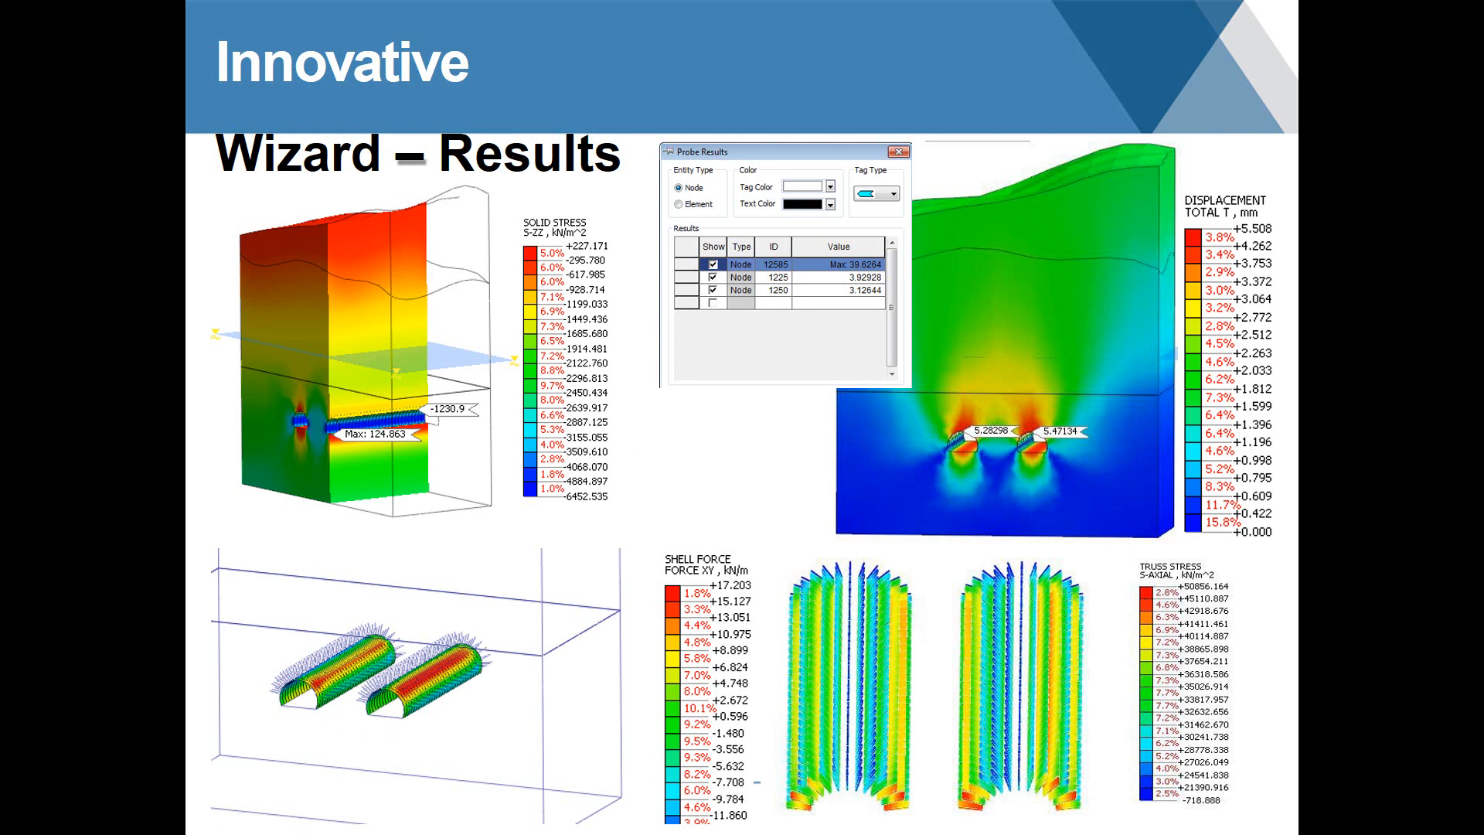
pyautogui.moveTo(0, 308); pyautogui.dragTo(1070, 3)
pyautogui.moveTo(995, 267); pyautogui.dragTo(1033, 243, button='middle')
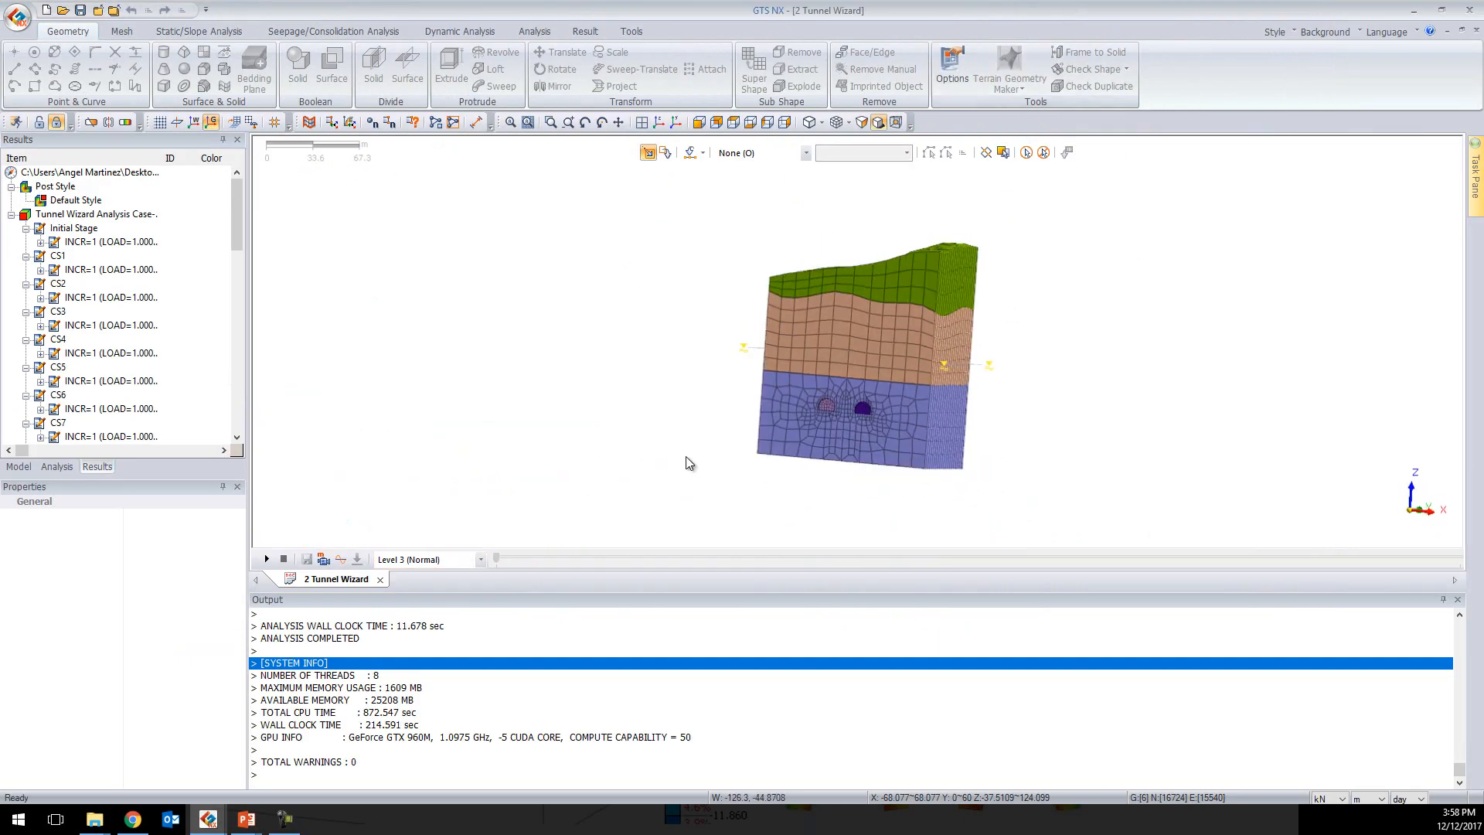
# Highlight the mesh sets from Ground to 2nd Rock Bolt Set in the tunnel model
pyautogui.click(19, 467)
pyautogui.scroll(-1, 37, 350)
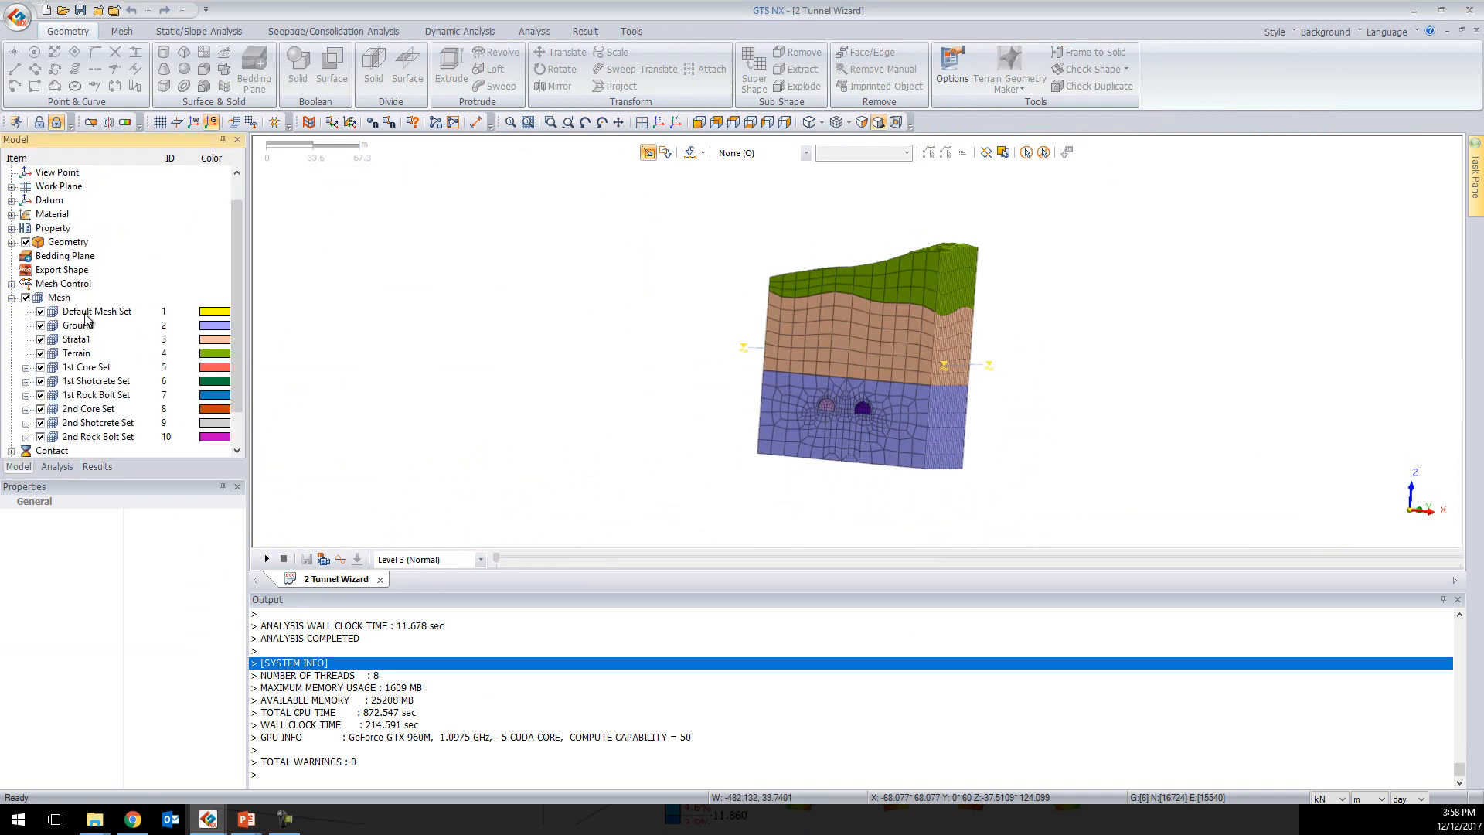
pyautogui.click(79, 325)
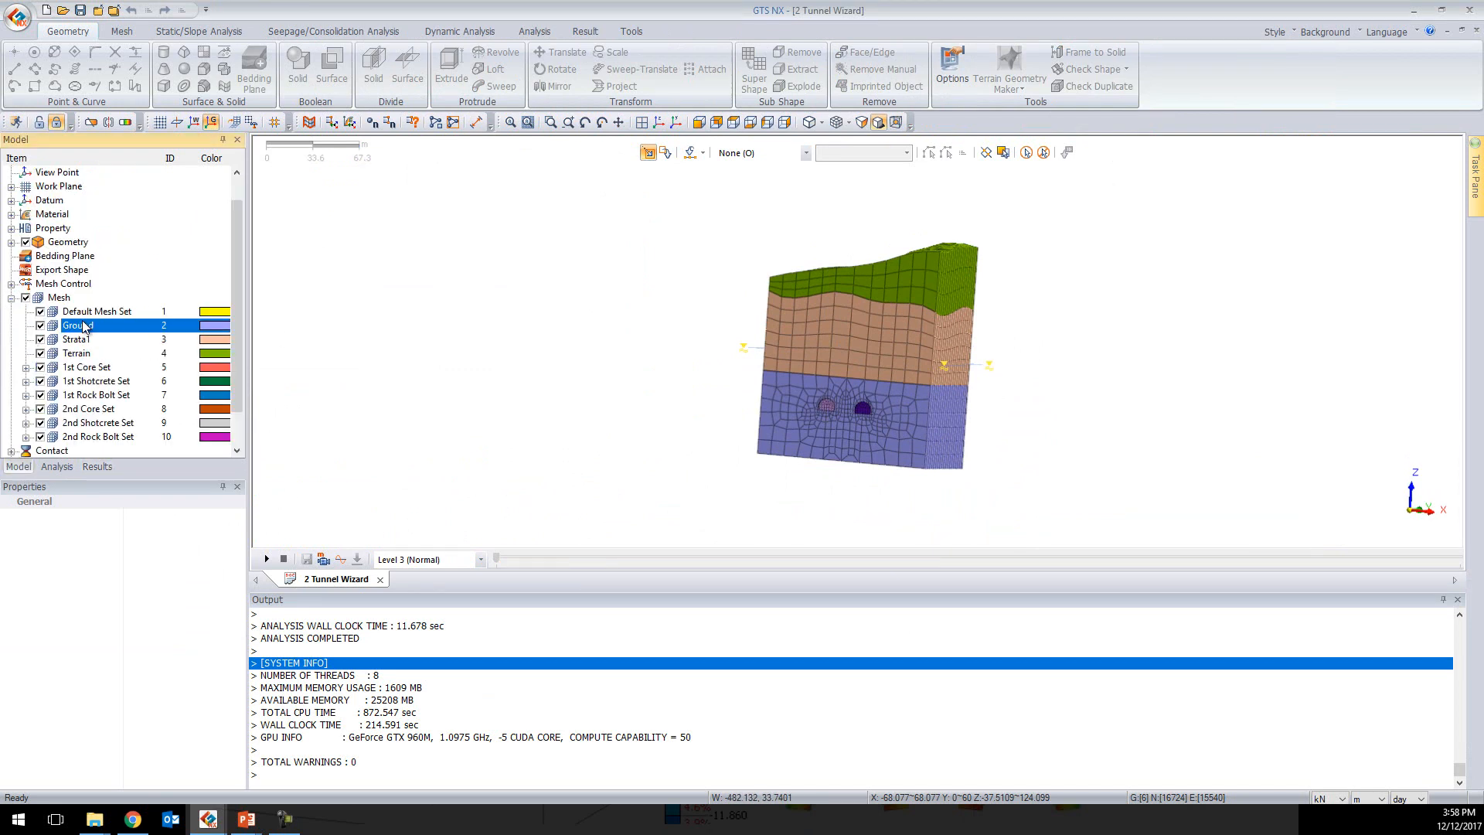
pyautogui.keyDown('shift'); pyautogui.click(144, 438); pyautogui.keyUp('shift')
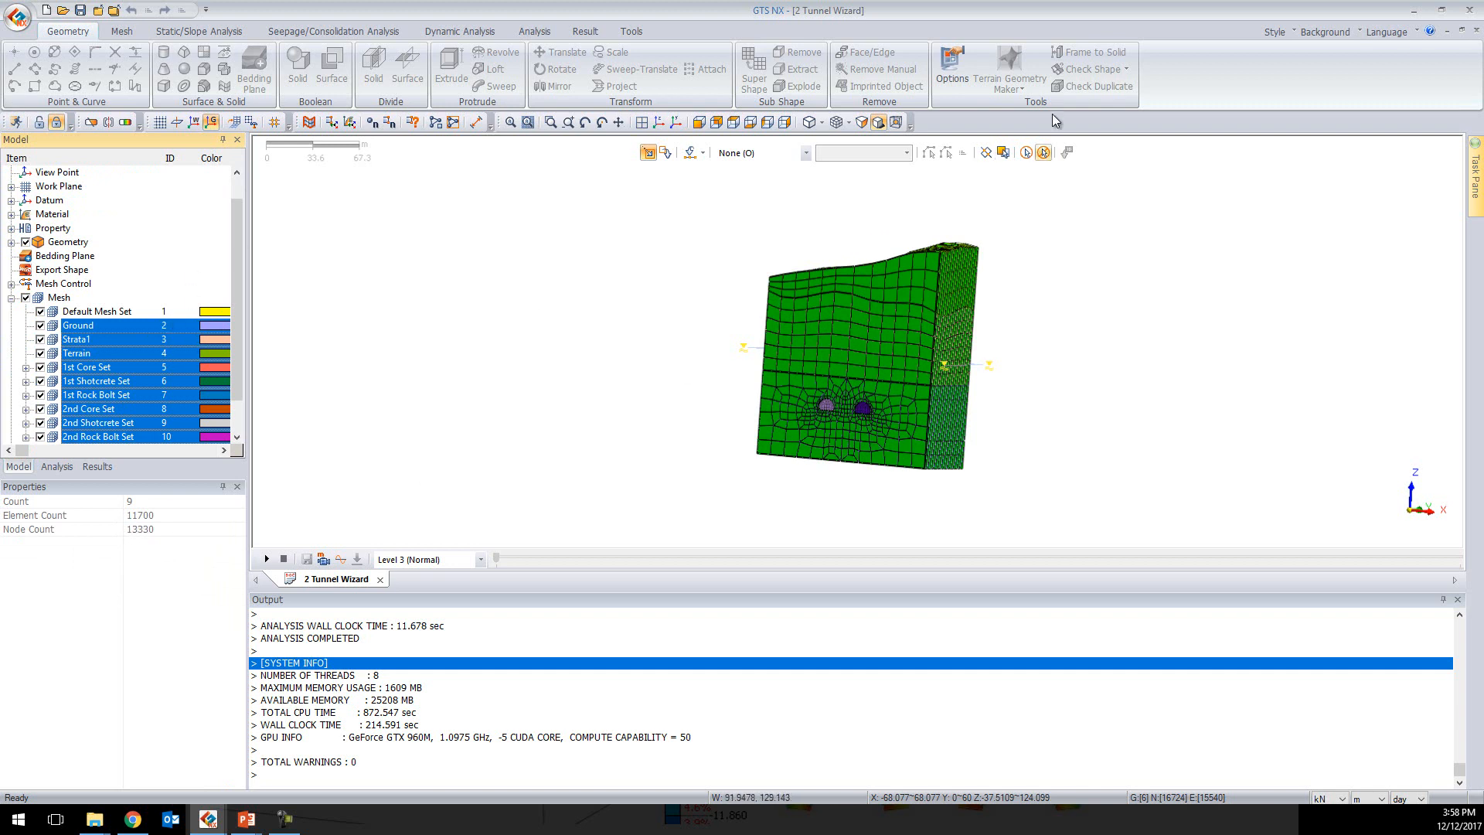
pyautogui.click(1044, 153)
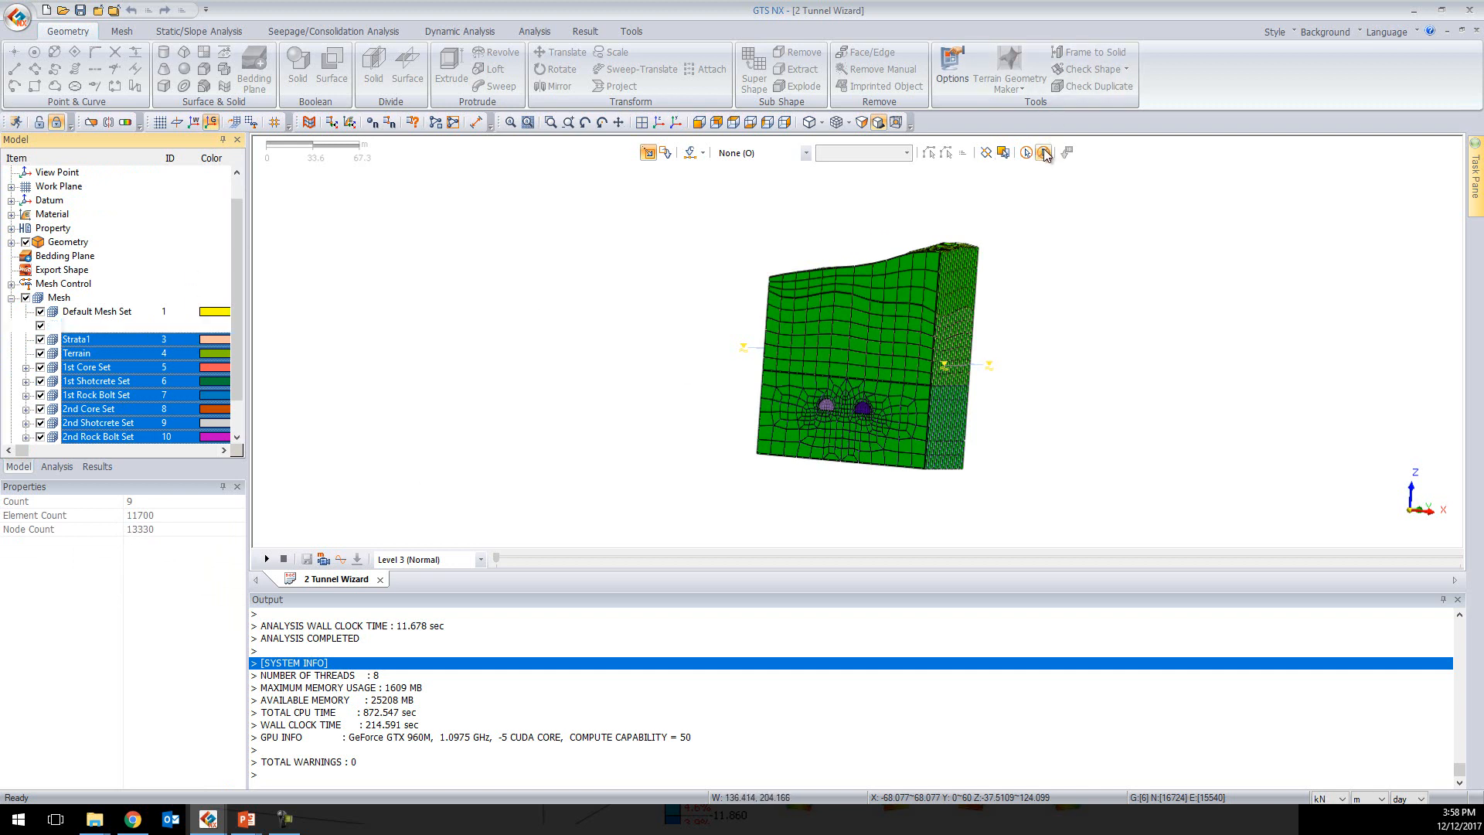
# Expand the Stage Set and Construction Stage Set-1 in the analysis tree to review the construction stages
pyautogui.click(56, 466)
pyautogui.click(11, 270)
pyautogui.click(25, 284)
pyautogui.moveTo(242, 273); pyautogui.dragTo(244, 368)
pyautogui.click(98, 467)
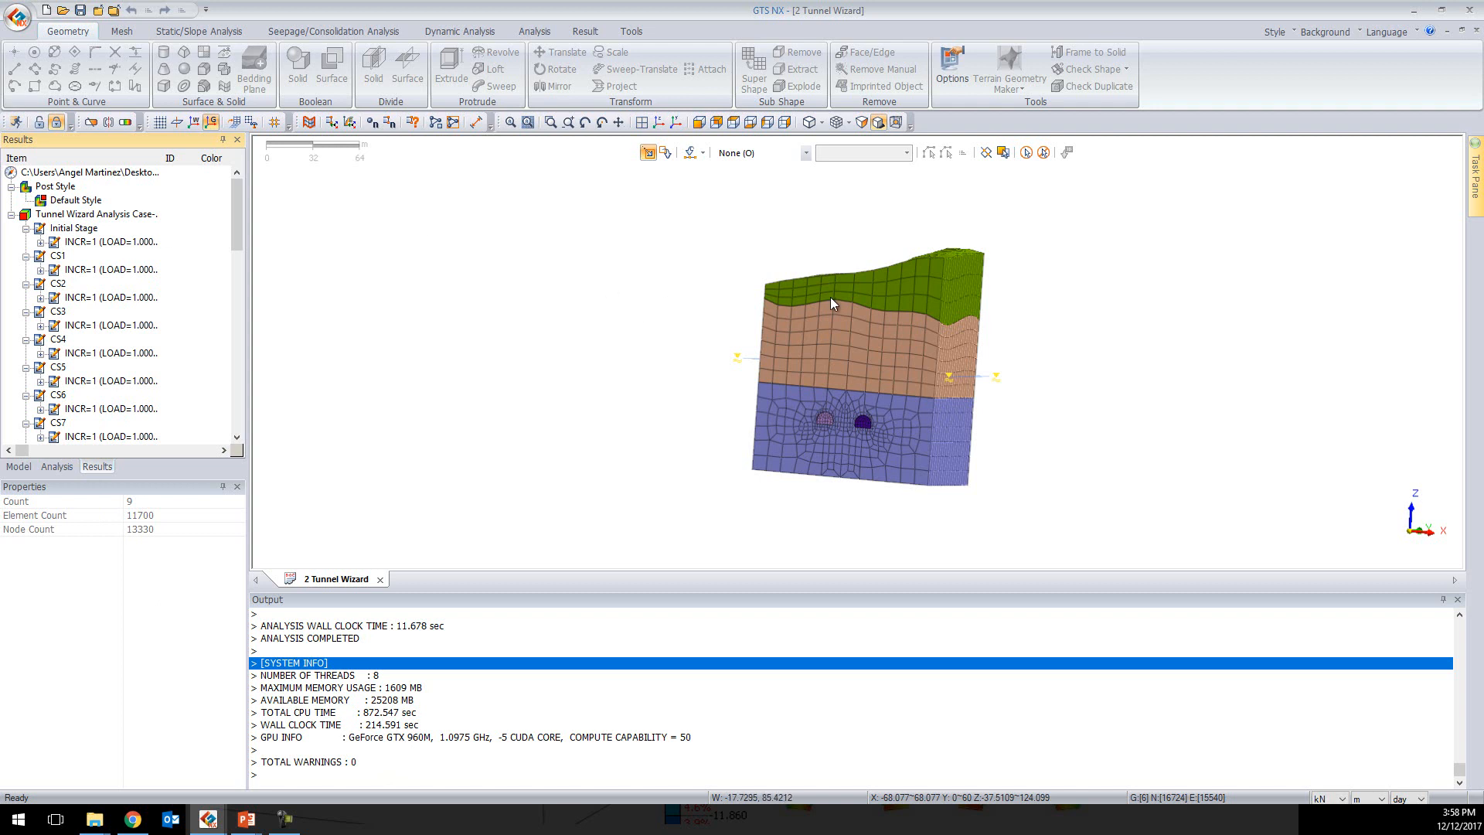
# Expand the Initial Stage and CS2 results to review which result types each stage offers
pyautogui.moveTo(828, 297); pyautogui.dragTo(829, 308, button='middle')
pyautogui.scroll(3, 949, 288)
pyautogui.moveTo(949, 291); pyautogui.dragTo(917, 350, button='middle')
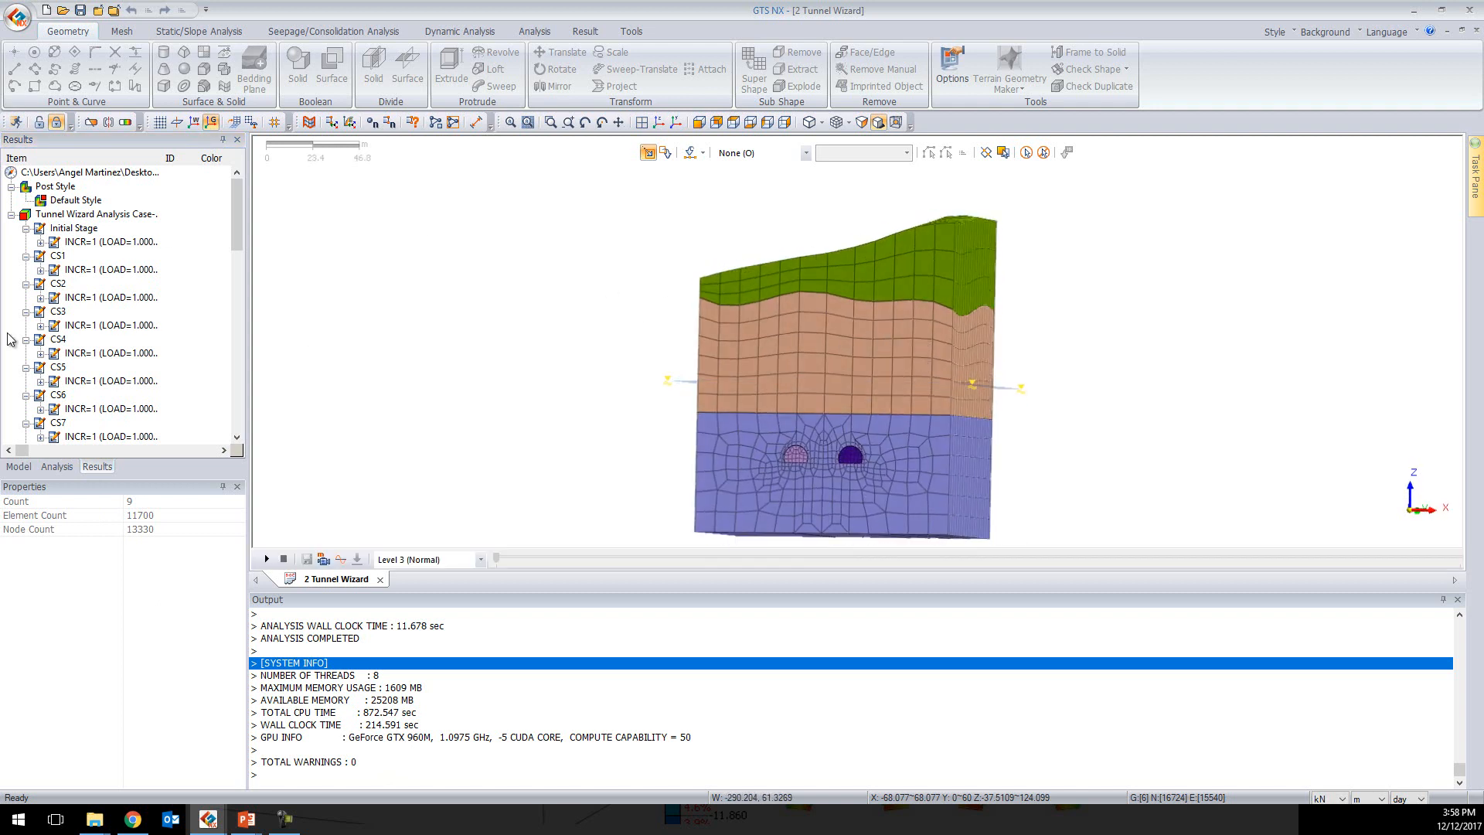
pyautogui.click(40, 242)
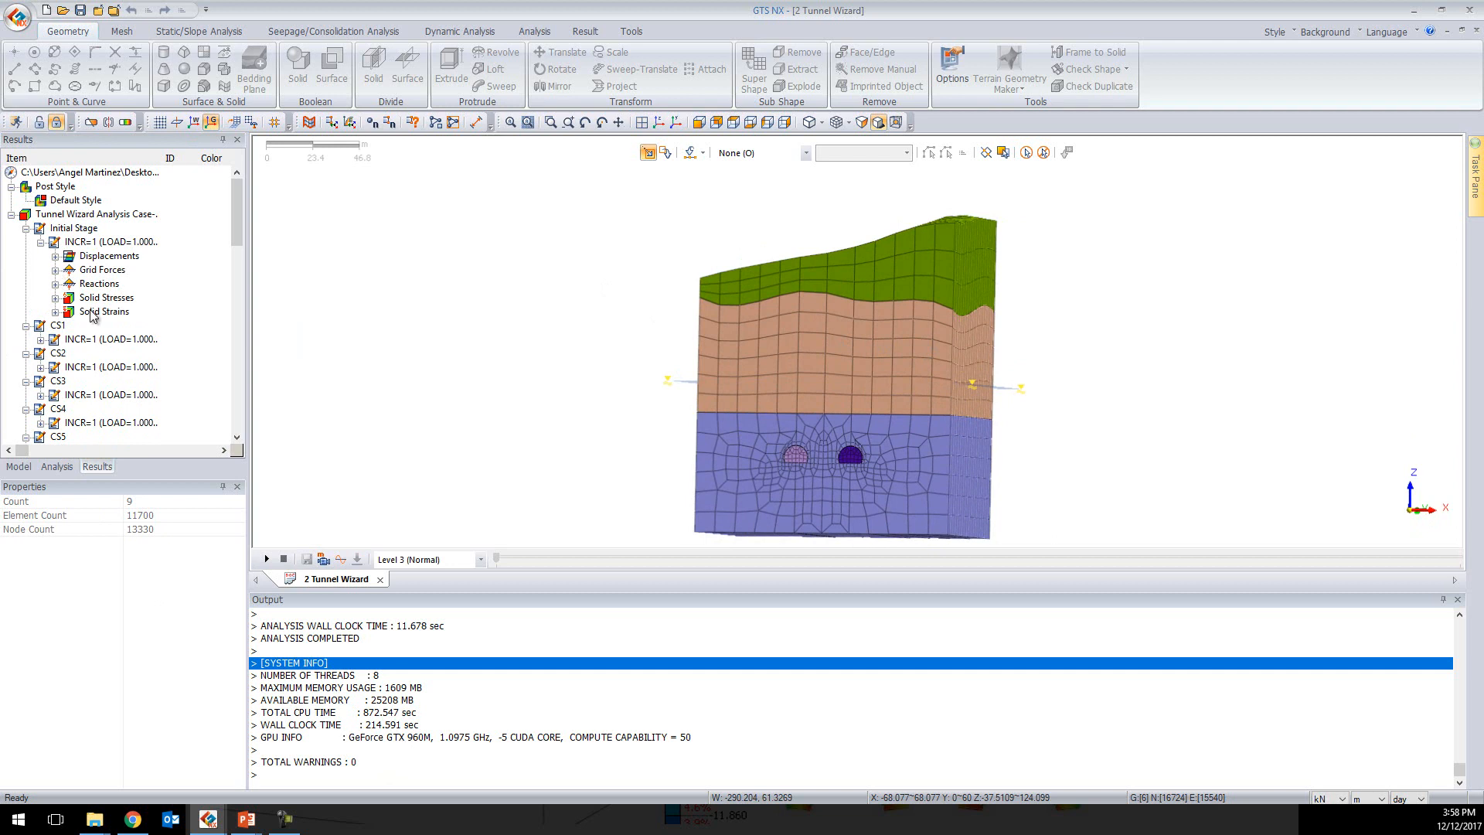
pyautogui.scroll(-1, 90, 315)
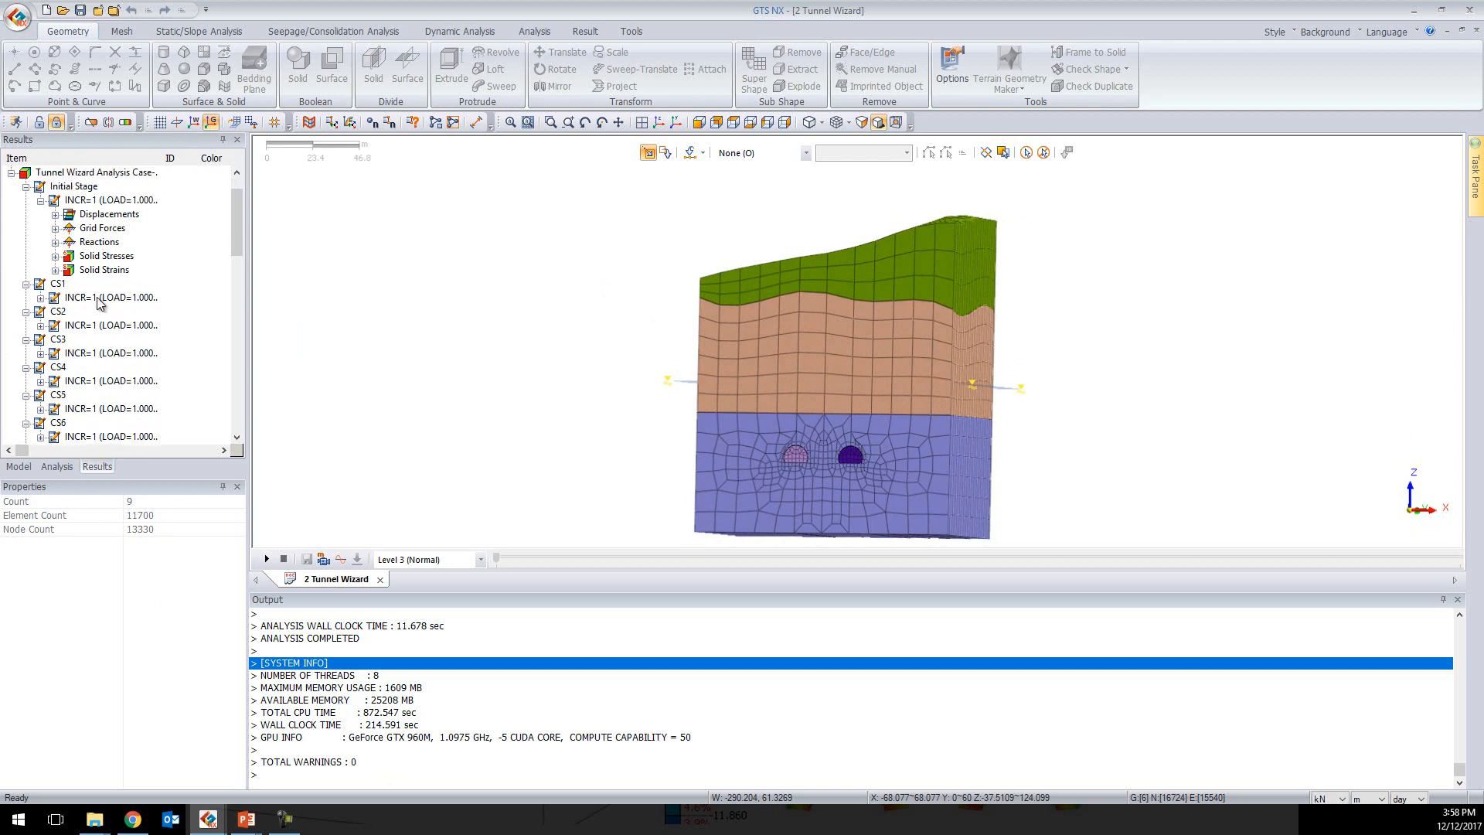
pyautogui.click(43, 328)
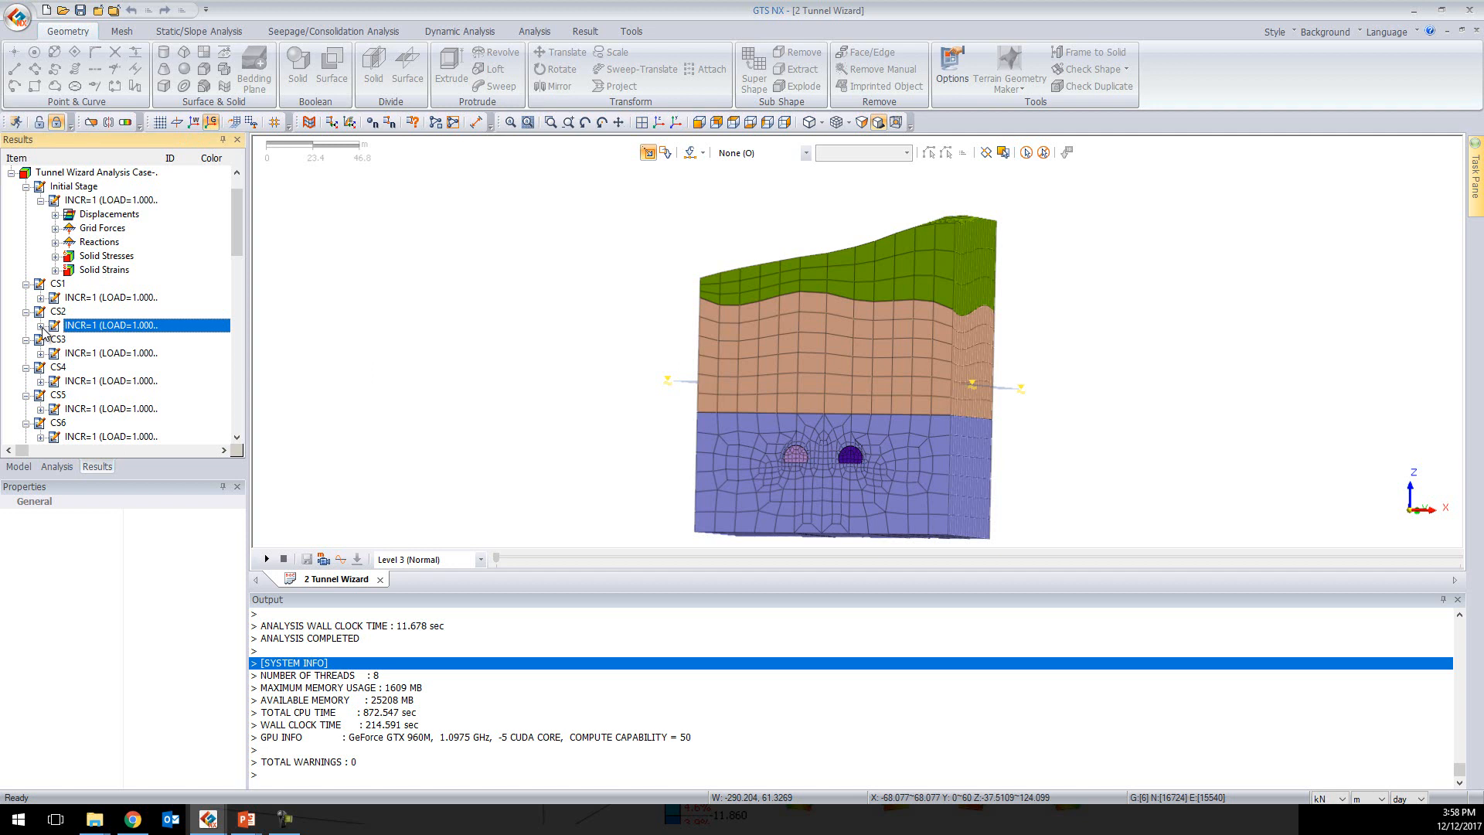
pyautogui.click(40, 325)
pyautogui.scroll(-1, 46, 328)
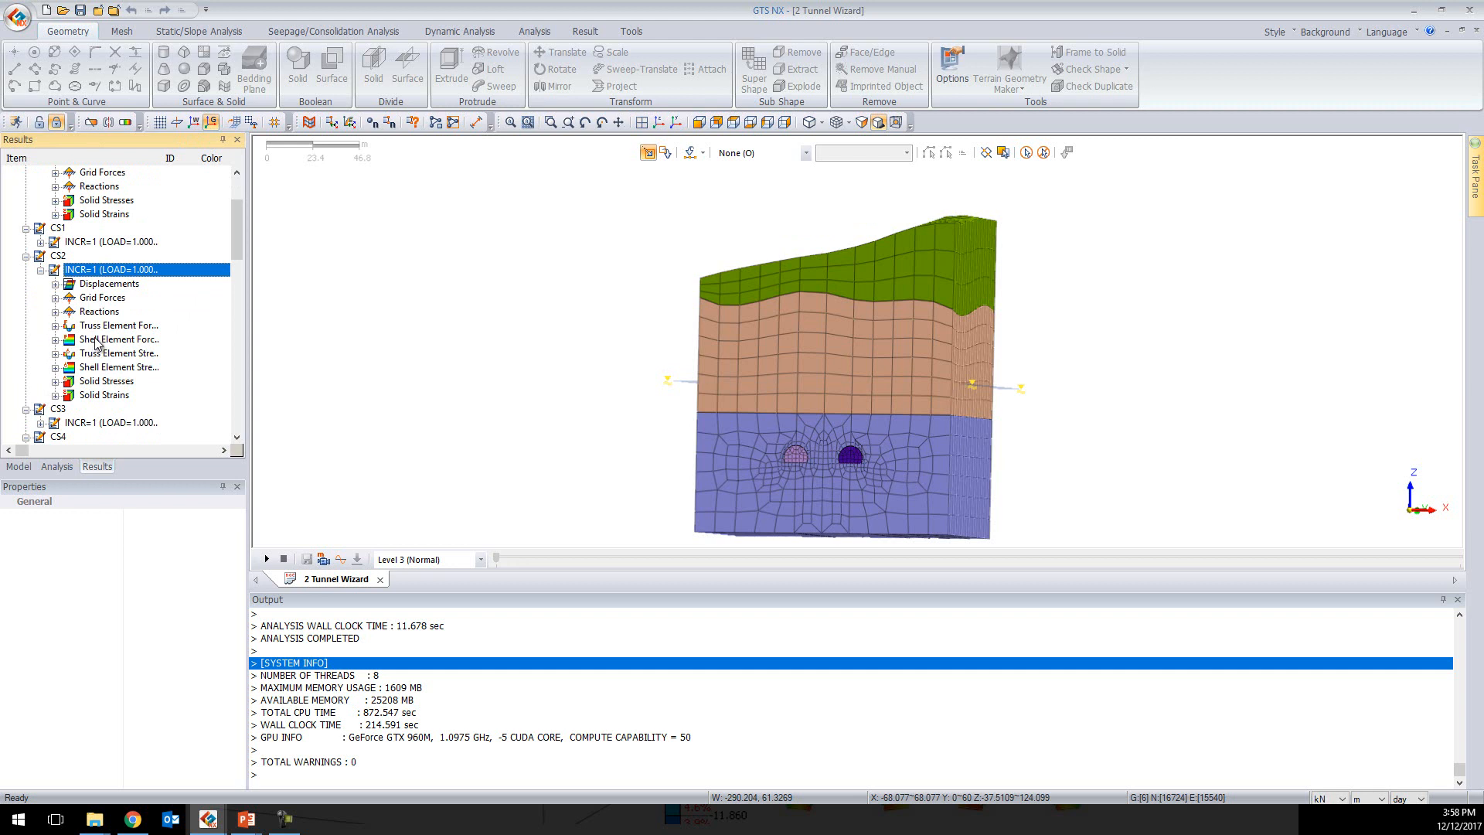
# Display the total translation contour from the Initial Stage displacements
pyautogui.scroll(3, 94, 345)
pyautogui.doubleClick(70, 260)
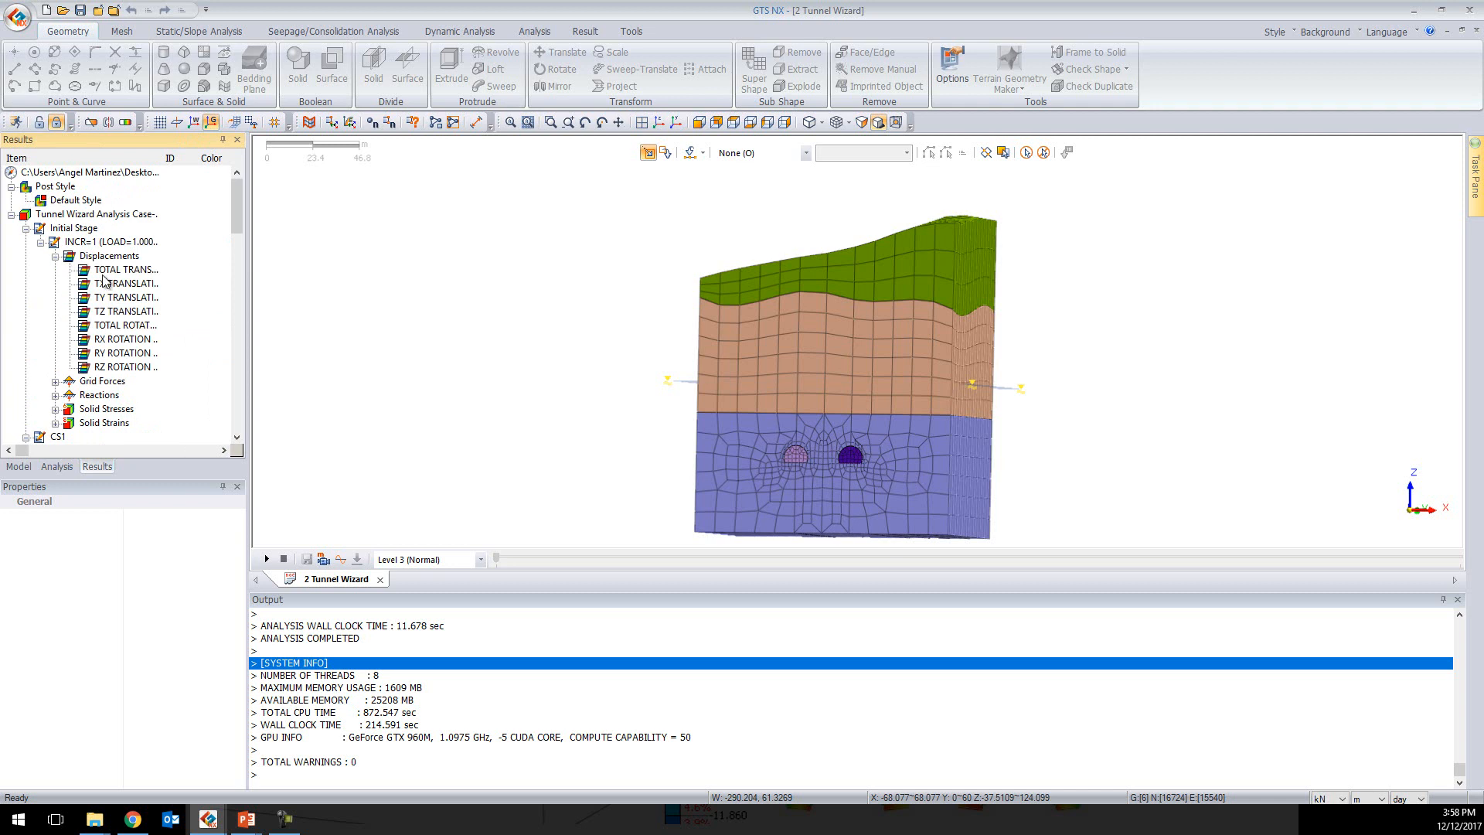
pyautogui.doubleClick(103, 272)
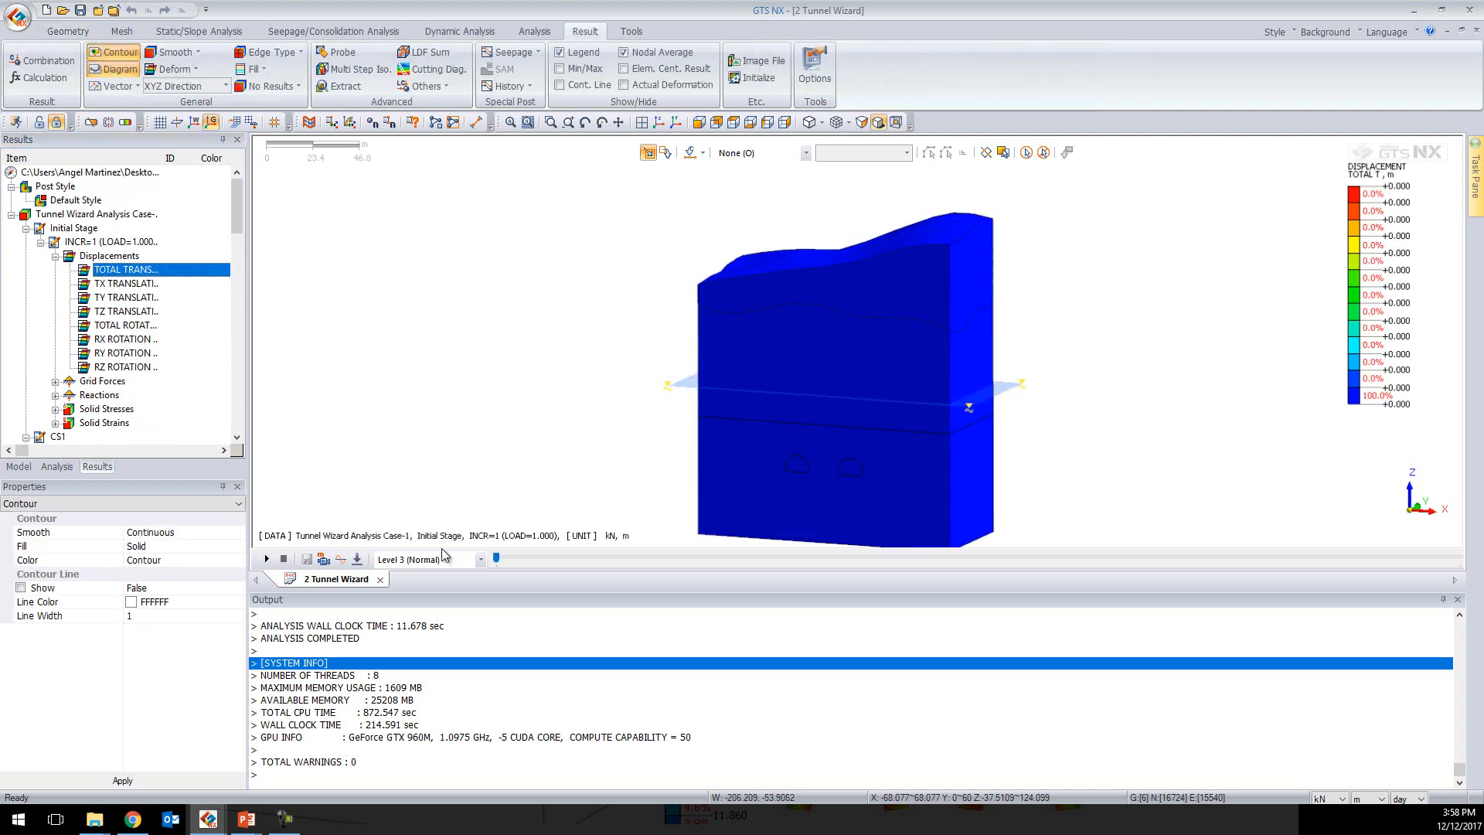
# Advance the total translation result through the construction stages to CS7 and turn on actual deformation
pyautogui.click(496, 560)
pyautogui.press('Right')
pyautogui.press('Right')
pyautogui.press('Right')
pyautogui.press('Right')
pyautogui.press('Right')
pyautogui.press('Right')
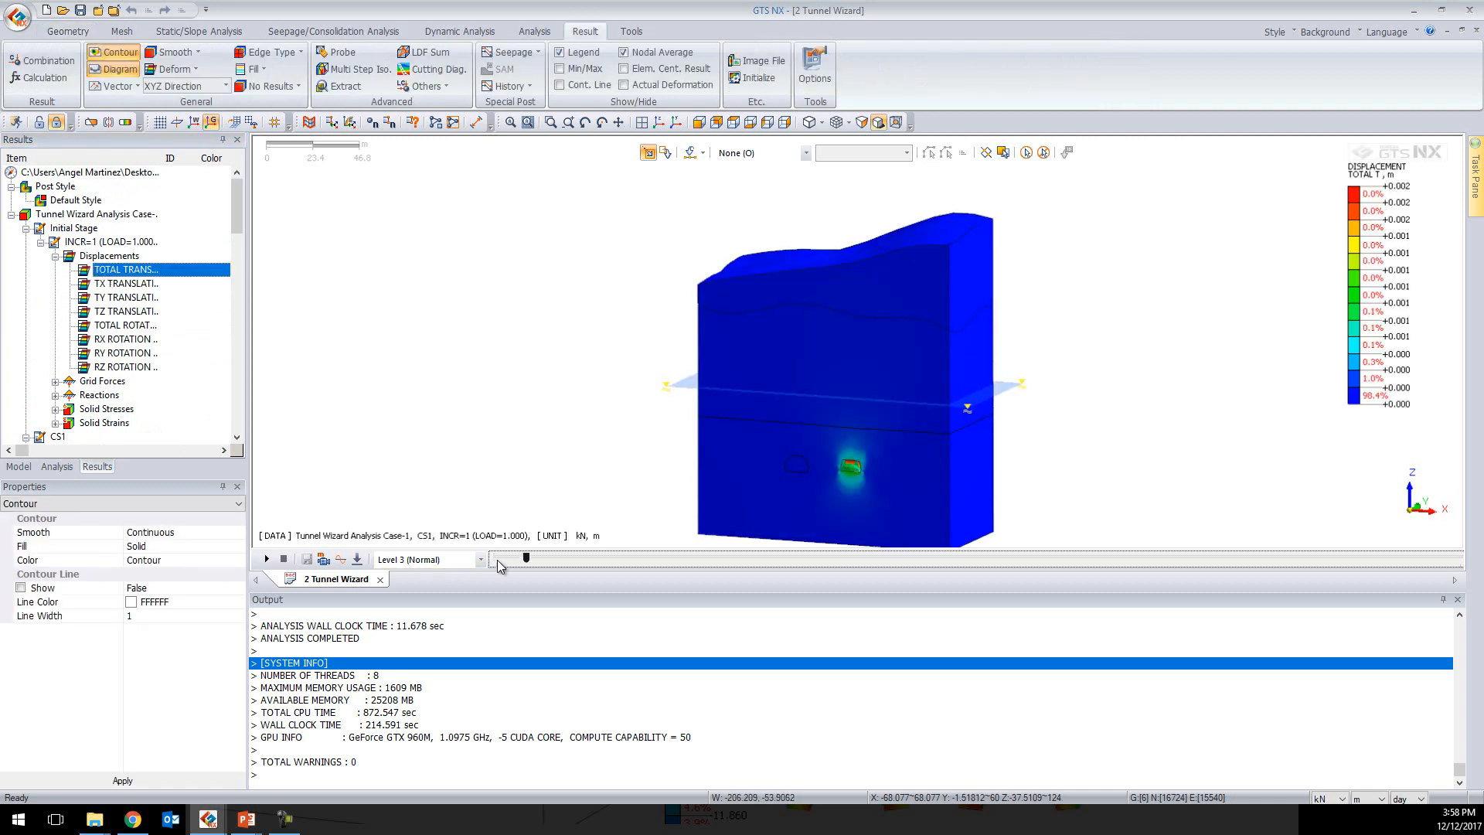
pyautogui.press('Right')
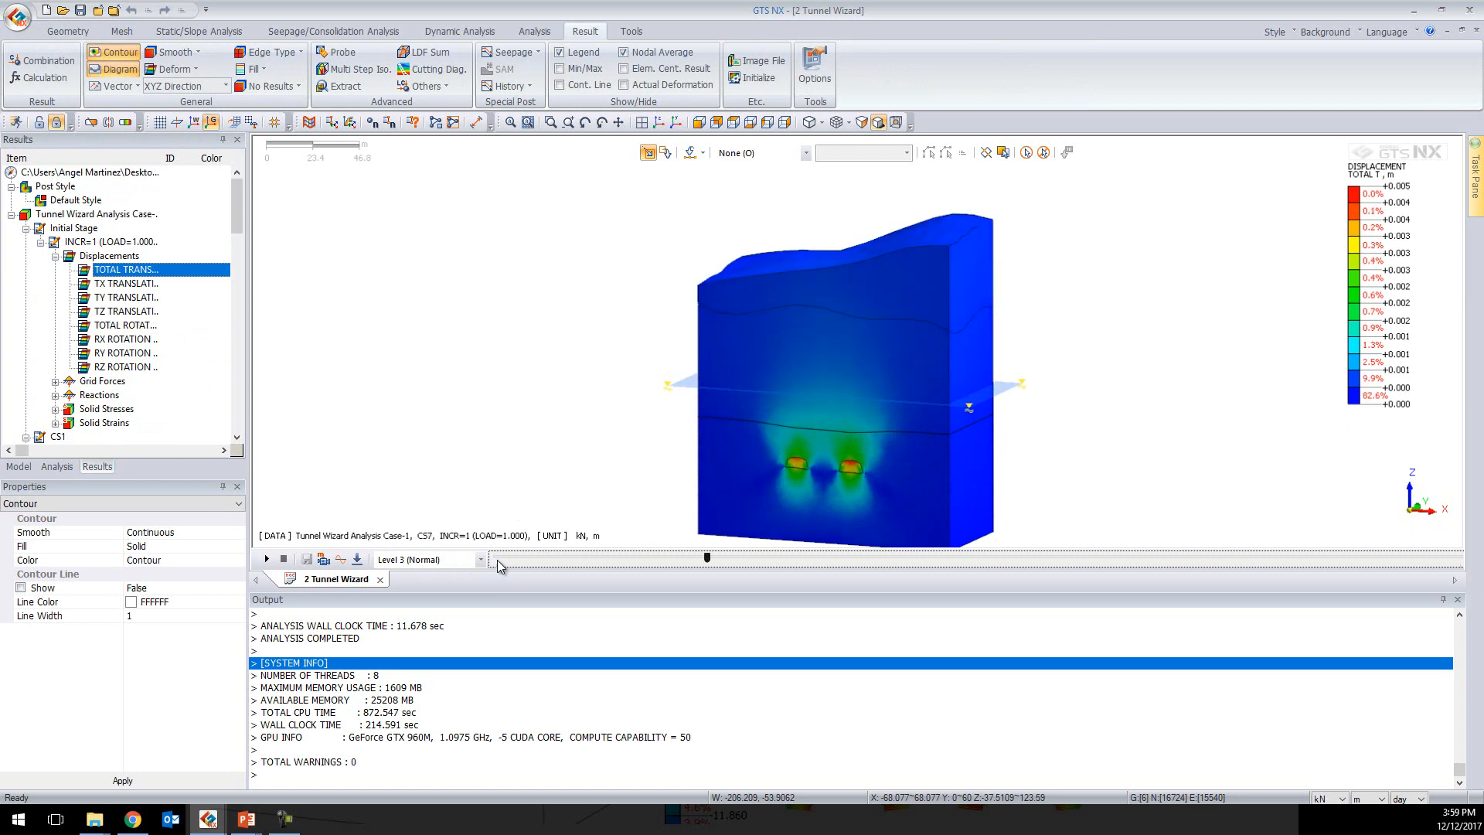
pyautogui.click(624, 84)
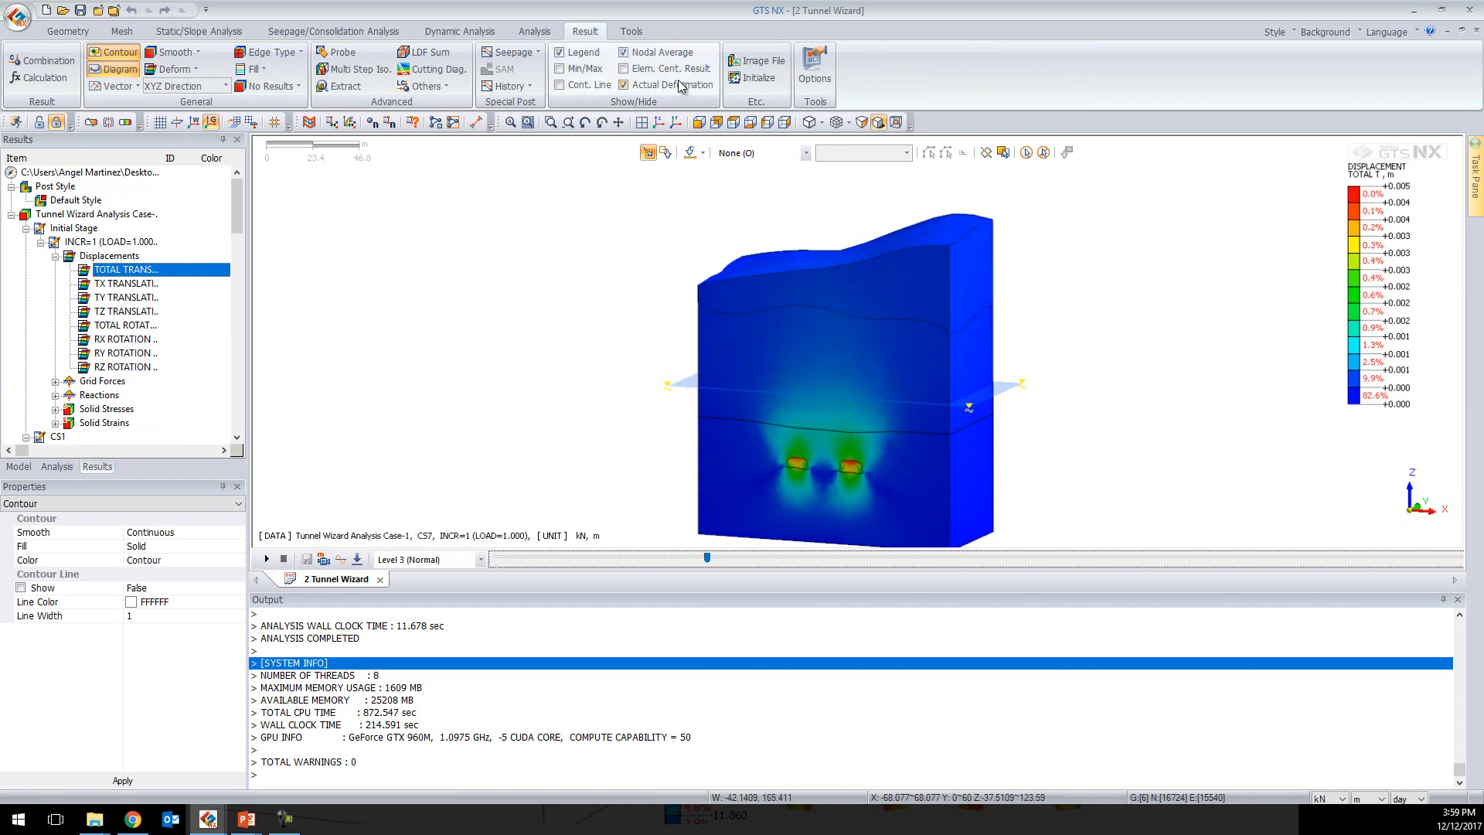
pyautogui.scroll(4, 826, 433)
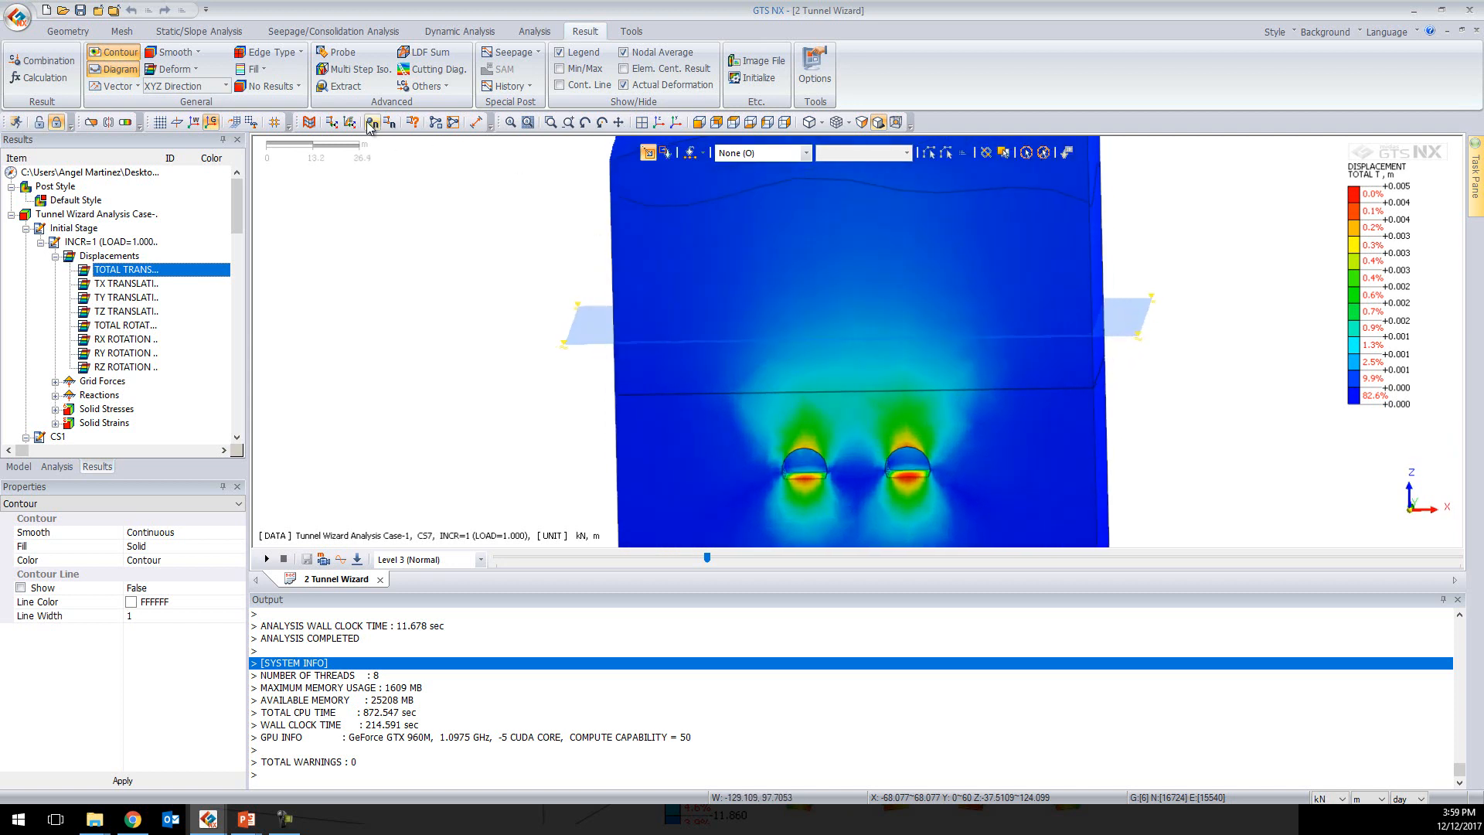
# Clip the model with a new Z-direction plane at a distance of about 43.29 m, cutting through the tunnels
pyautogui.click(91, 122)
pyautogui.moveTo(756, 397); pyautogui.dragTo(811, 332, button='middle')
pyautogui.moveTo(812, 332); pyautogui.dragTo(864, 348)
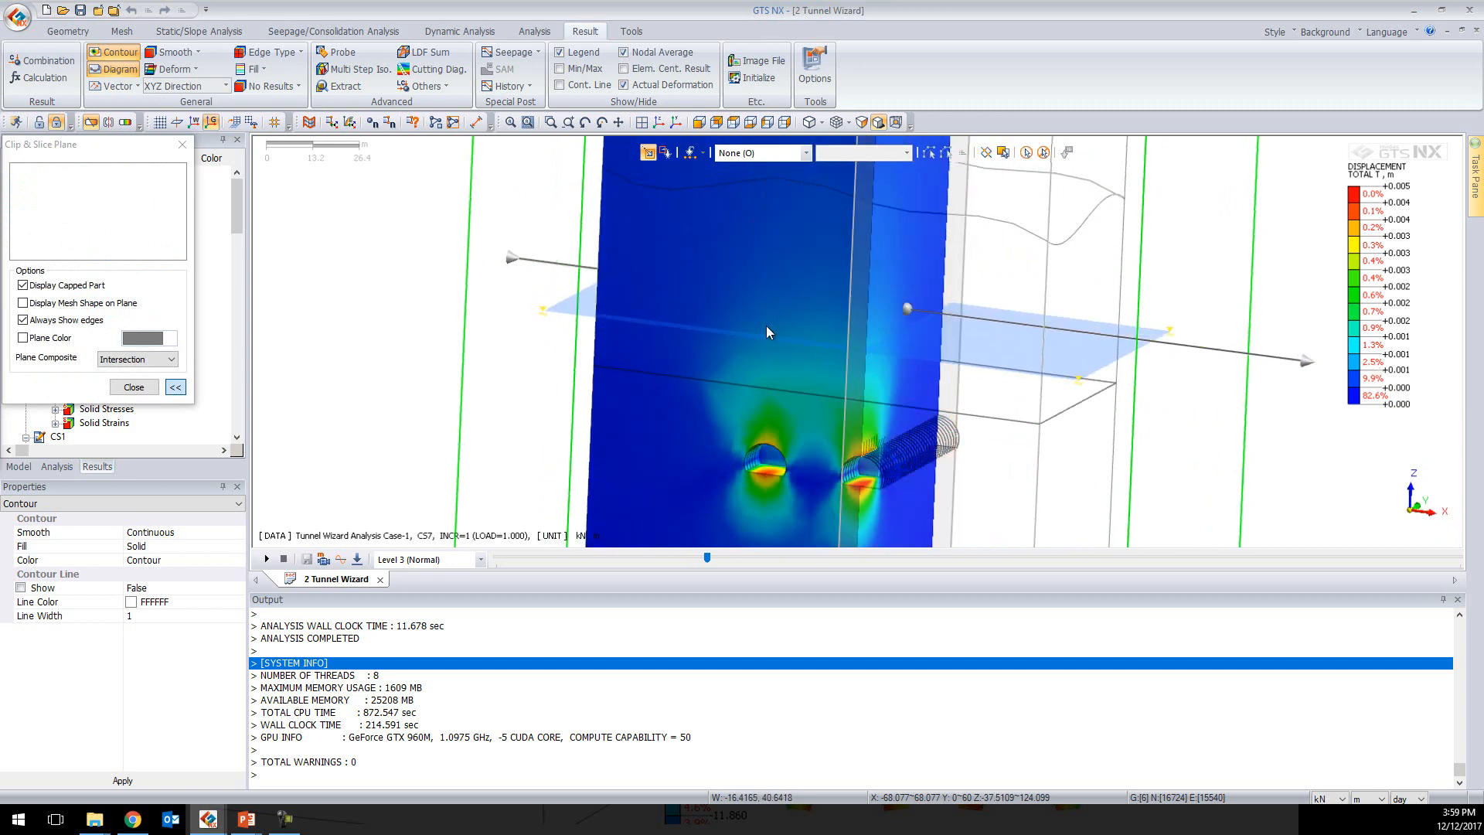
pyautogui.moveTo(0, 130); pyautogui.dragTo(436, 141)
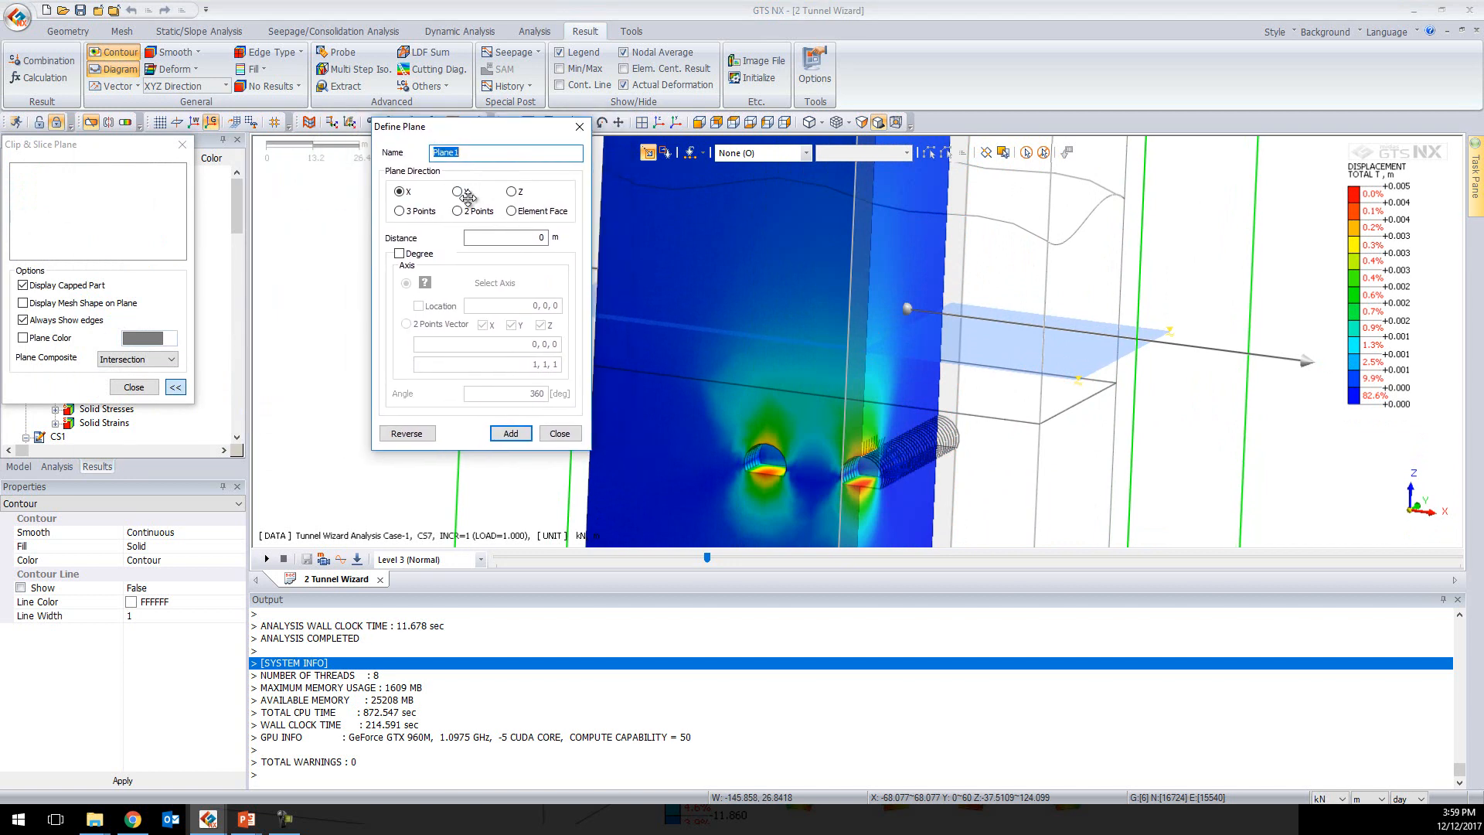
pyautogui.click(459, 190)
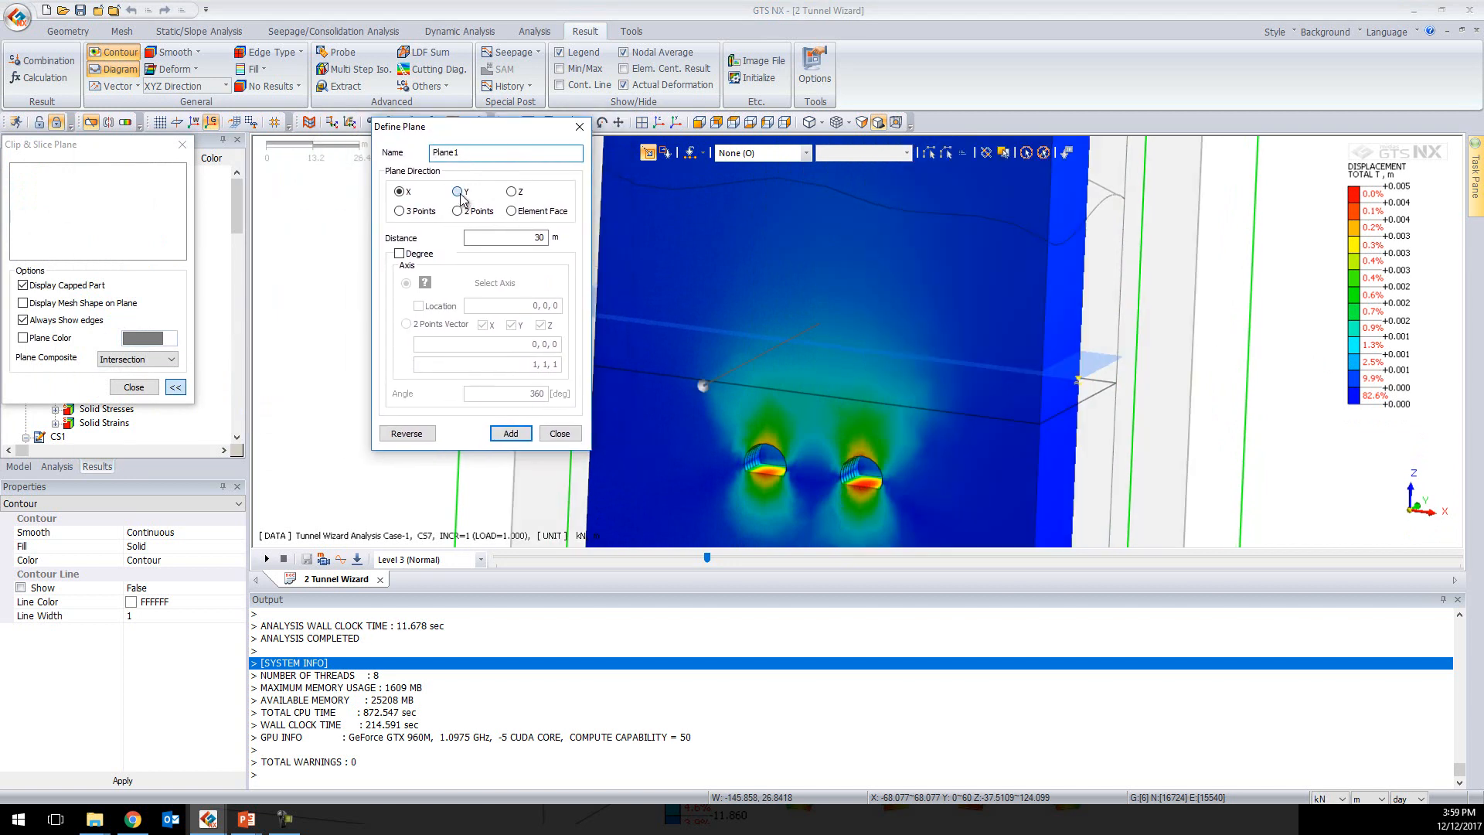
pyautogui.click(511, 191)
pyautogui.moveTo(1213, 317); pyautogui.dragTo(1152, 453)
pyautogui.click(508, 433)
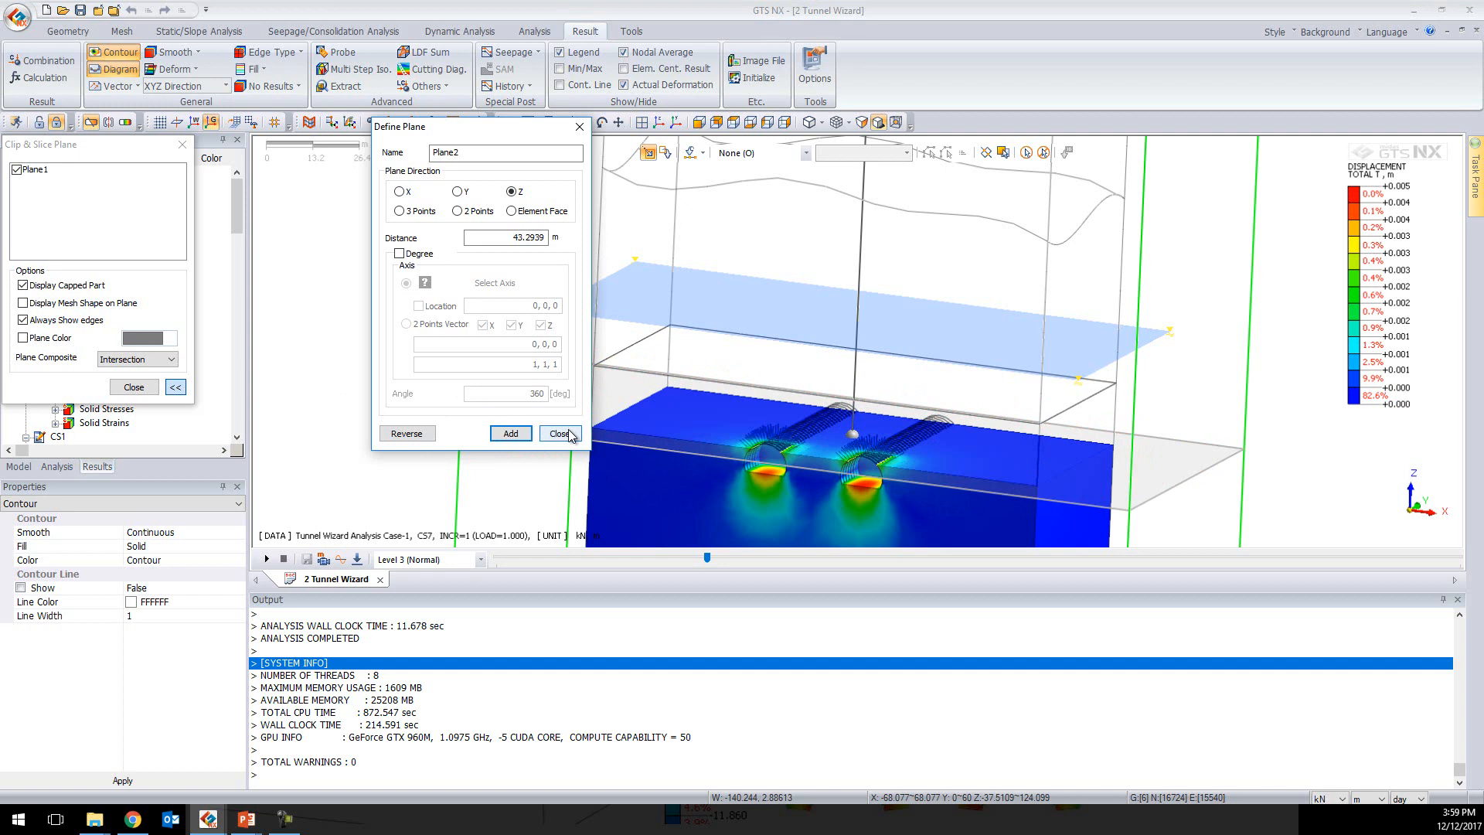
pyautogui.click(560, 433)
pyautogui.click(134, 387)
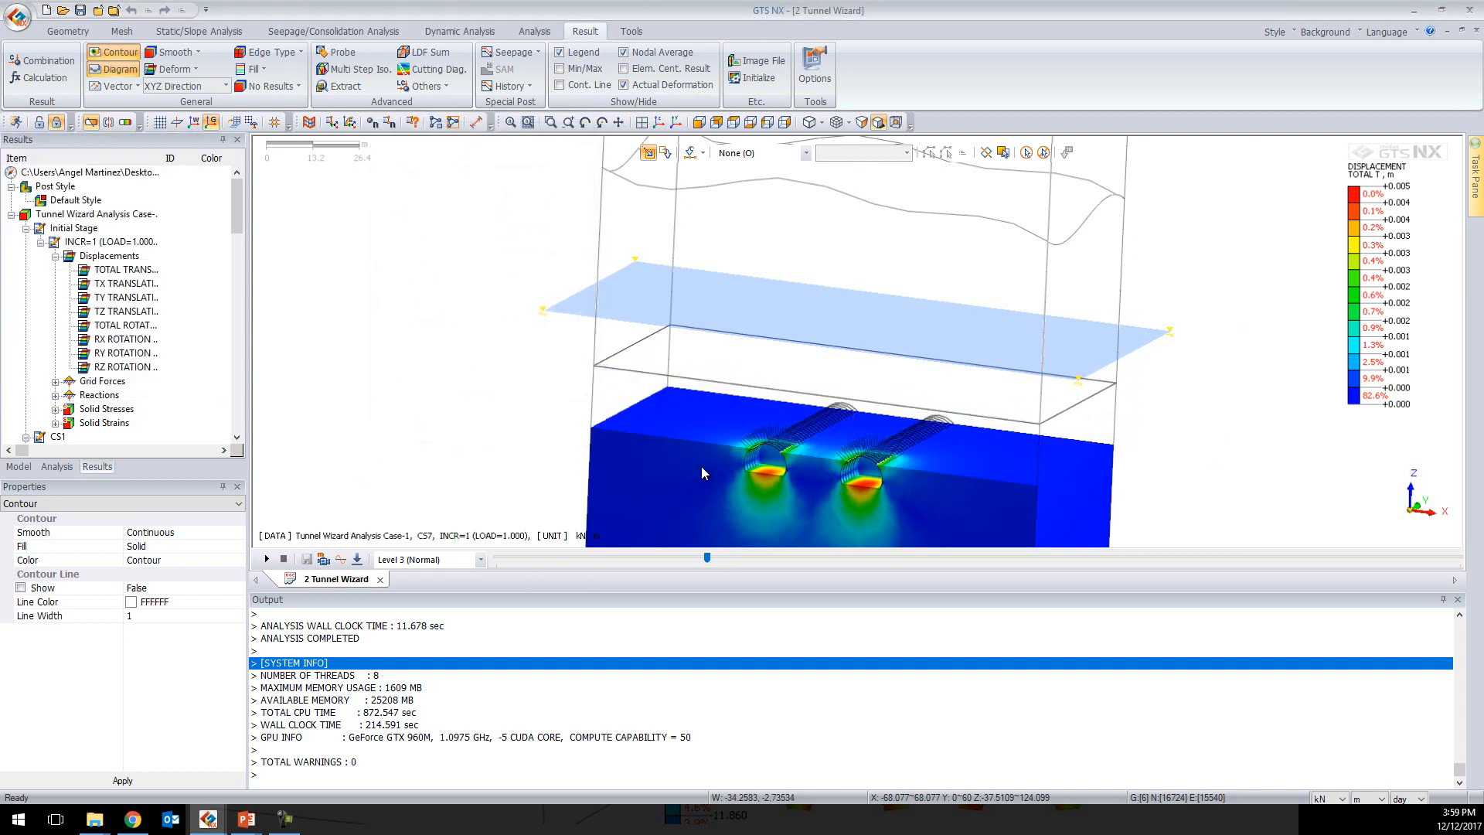
# Hide the Water Level of the Initial Stage in the construction stage set
pyautogui.click(56, 466)
pyautogui.scroll(6, 54, 398)
pyautogui.click(41, 228)
pyautogui.click(71, 242)
# Advance the displacement result to stage CS16 and show the Min/Max labels on the contour
pyautogui.moveTo(708, 559); pyautogui.dragTo(979, 561)
pyautogui.moveTo(888, 477); pyautogui.dragTo(894, 526, button='middle')
pyautogui.click(585, 69)
pyautogui.moveTo(892, 232); pyautogui.dragTo(892, 293, button='middle')
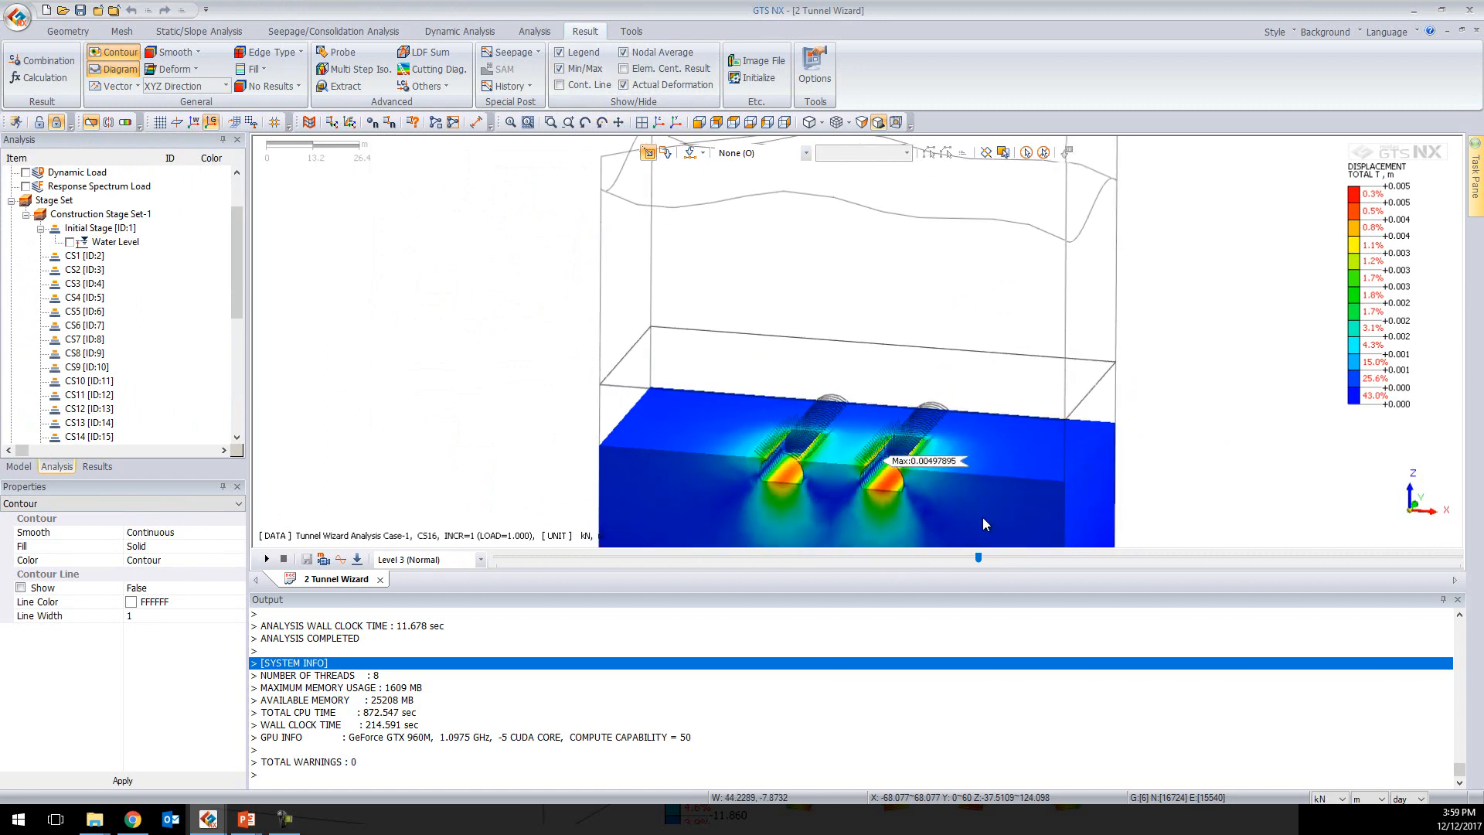
# Advance the displacement result to stage CS26 and set the length unit to mm
pyautogui.moveTo(979, 557); pyautogui.dragTo(1293, 582)
pyautogui.click(1359, 809)
pyautogui.click(1368, 799)
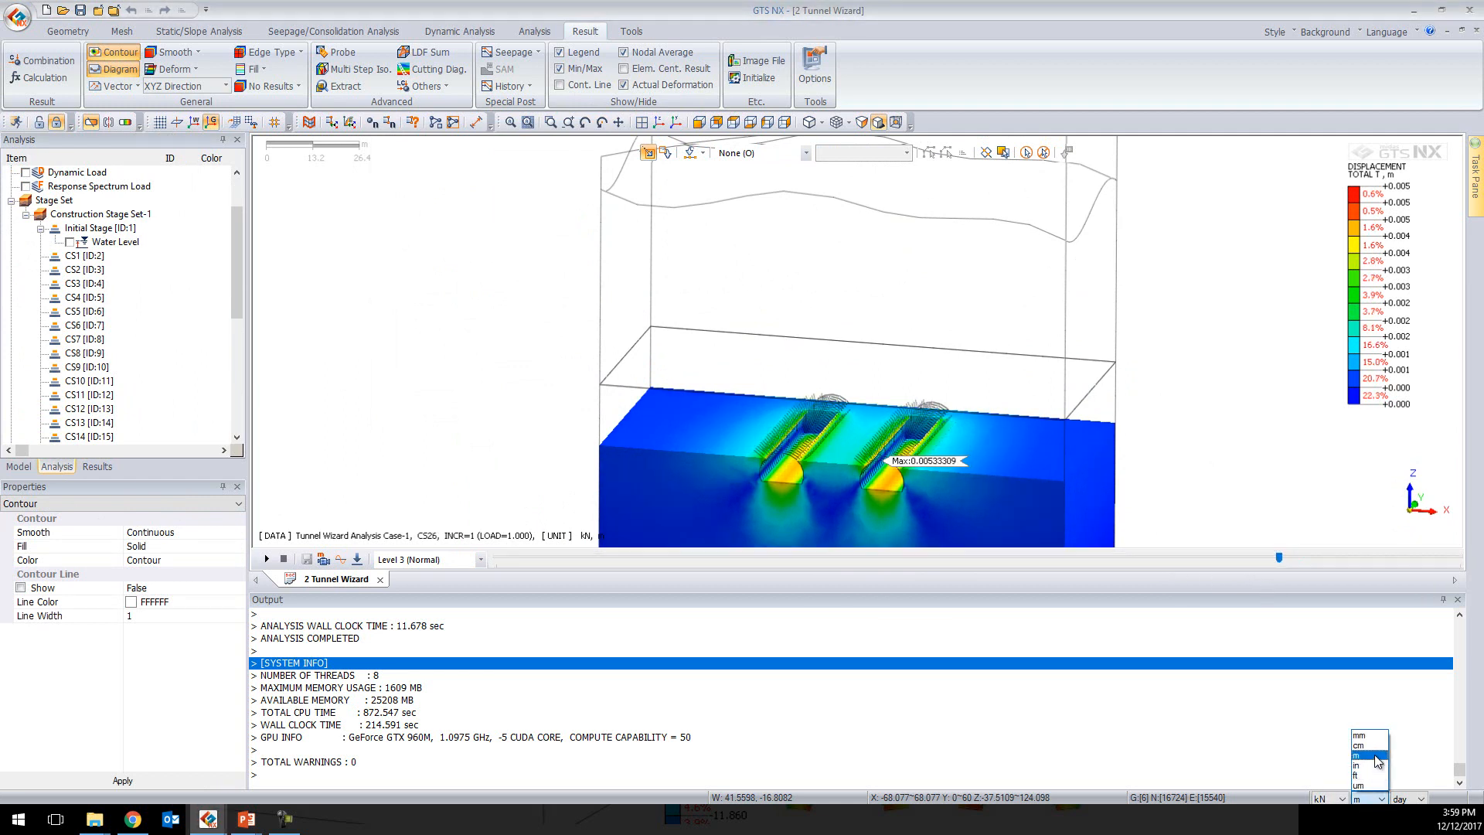
pyautogui.click(1359, 735)
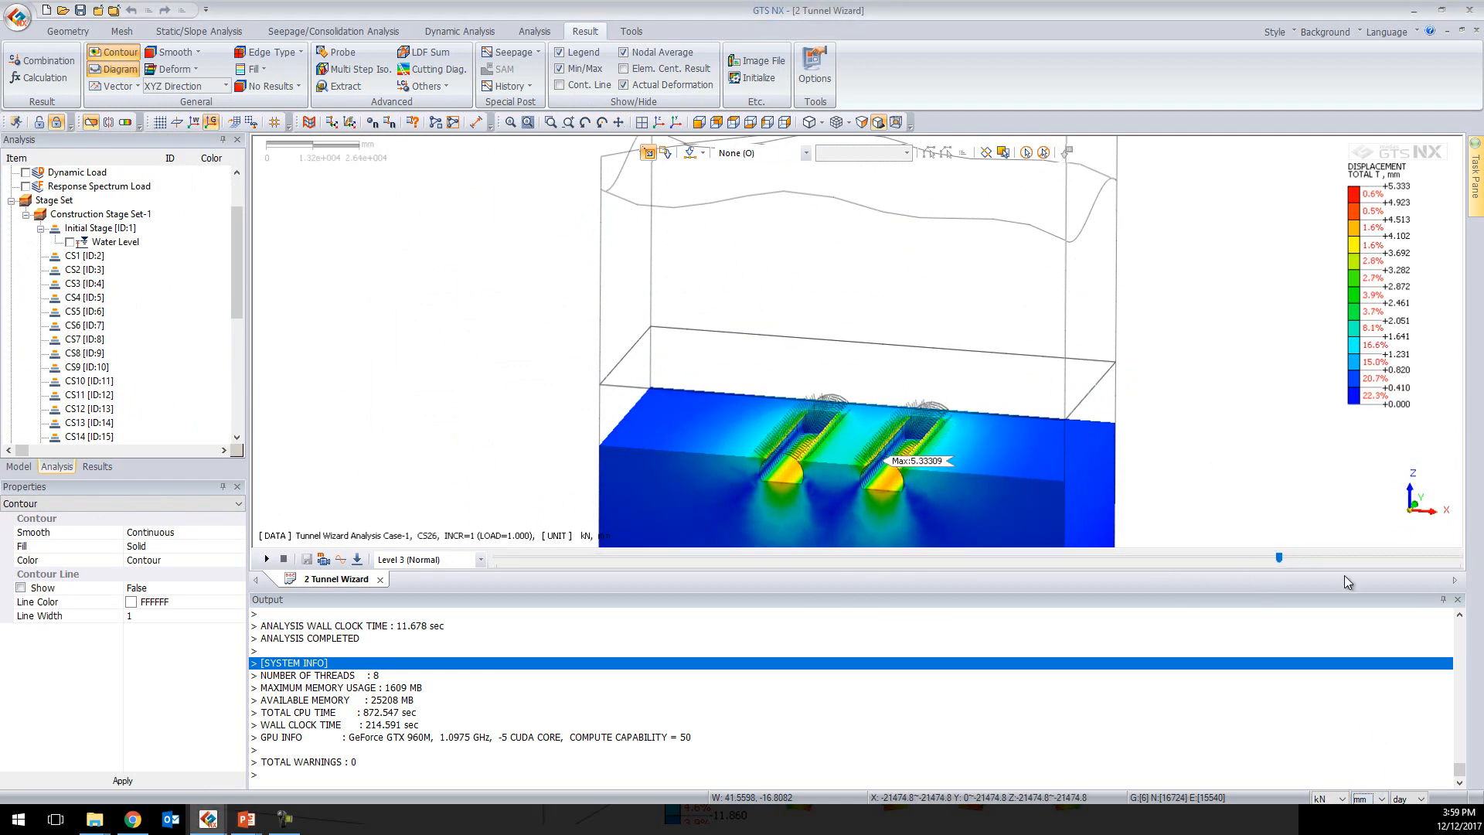
# Advance the displacement result to the final stage CS32 and turn off the clipping plane to show the whole model
pyautogui.click(1275, 562)
pyautogui.click(1381, 559)
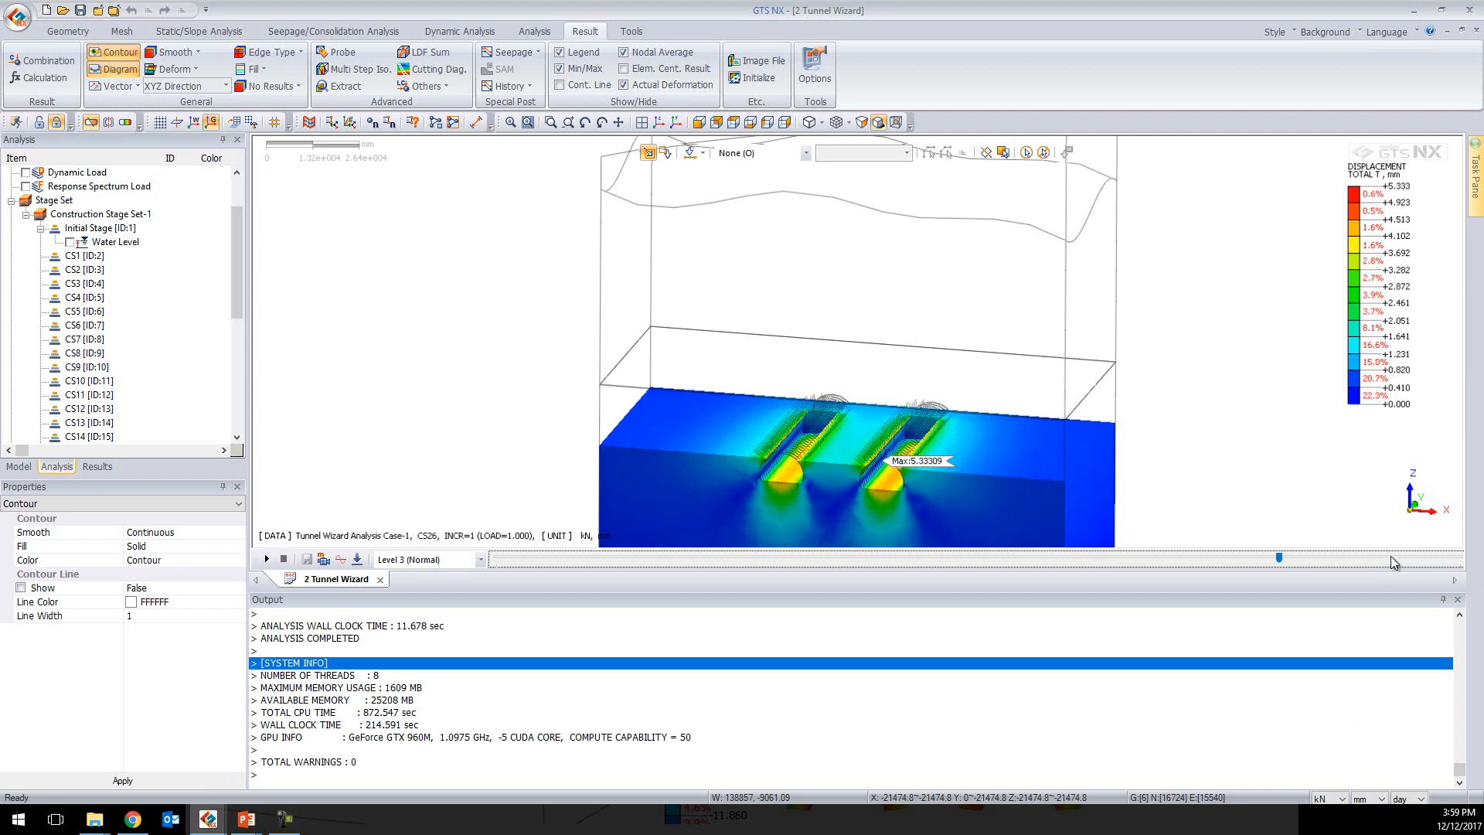
pyautogui.click(1434, 552)
pyautogui.moveTo(839, 372)
pyautogui.mouseDown(button='middle')
pyautogui.moveTo(838, 324)
pyautogui.moveTo(839, 368)
pyautogui.mouseUp(button='middle')
pyautogui.click(90, 122)
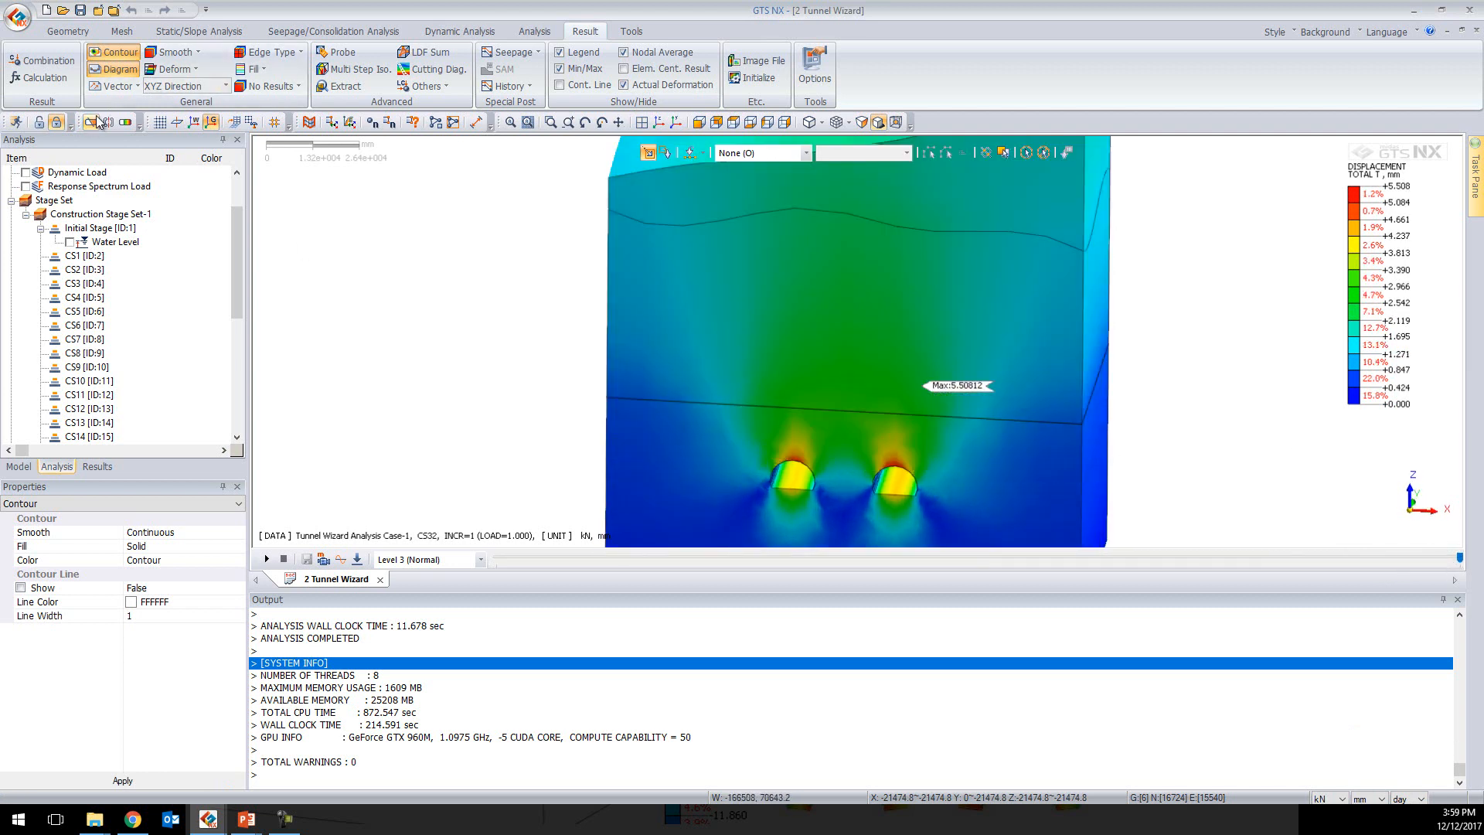
pyautogui.scroll(-3, 93, 344)
# Expand the CS2 truss and shell element forces and display the shell membrane force XX contour
pyautogui.click(97, 466)
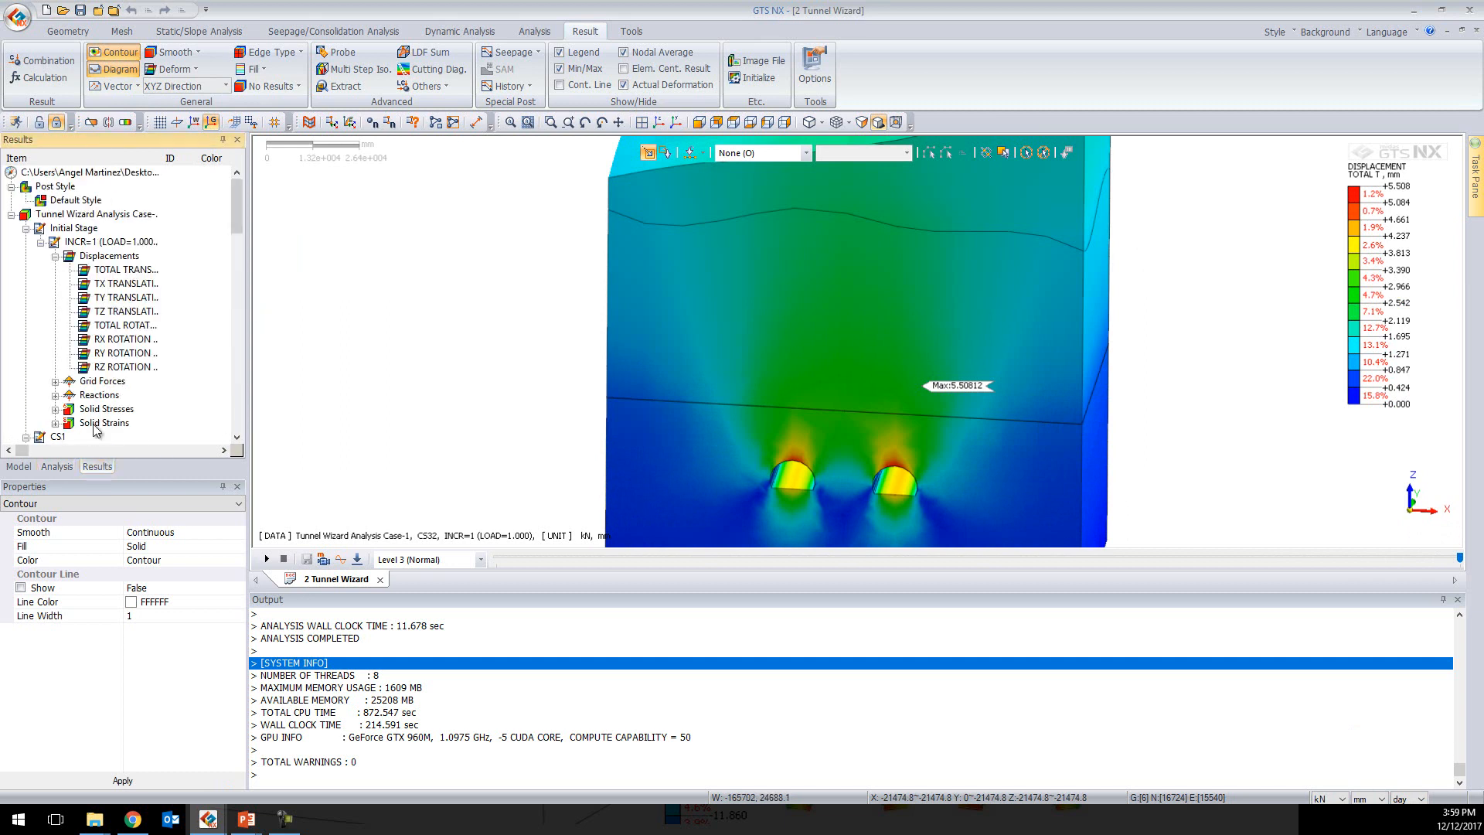
pyautogui.scroll(-6, 78, 325)
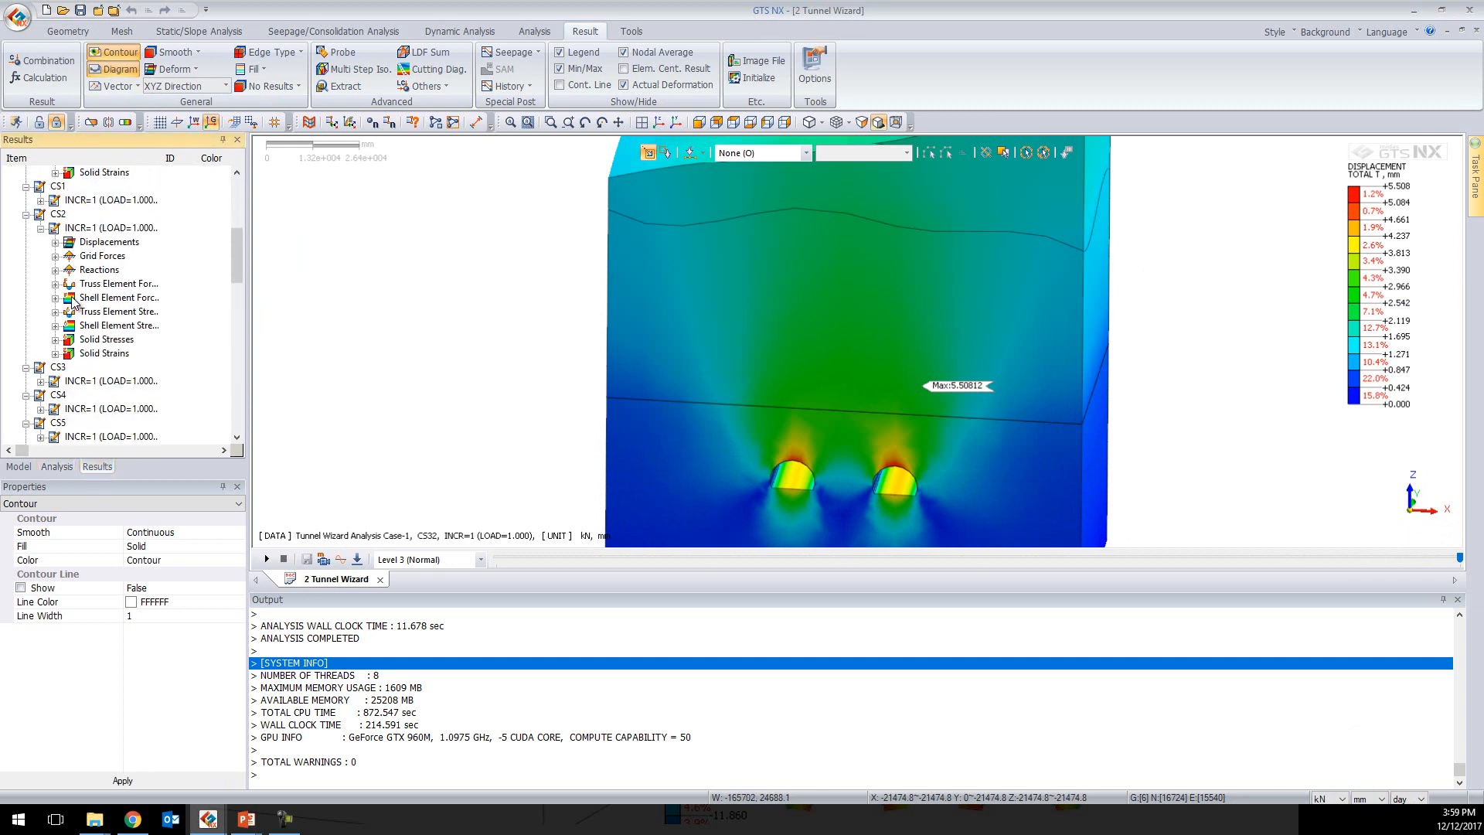
pyautogui.click(56, 283)
pyautogui.click(56, 325)
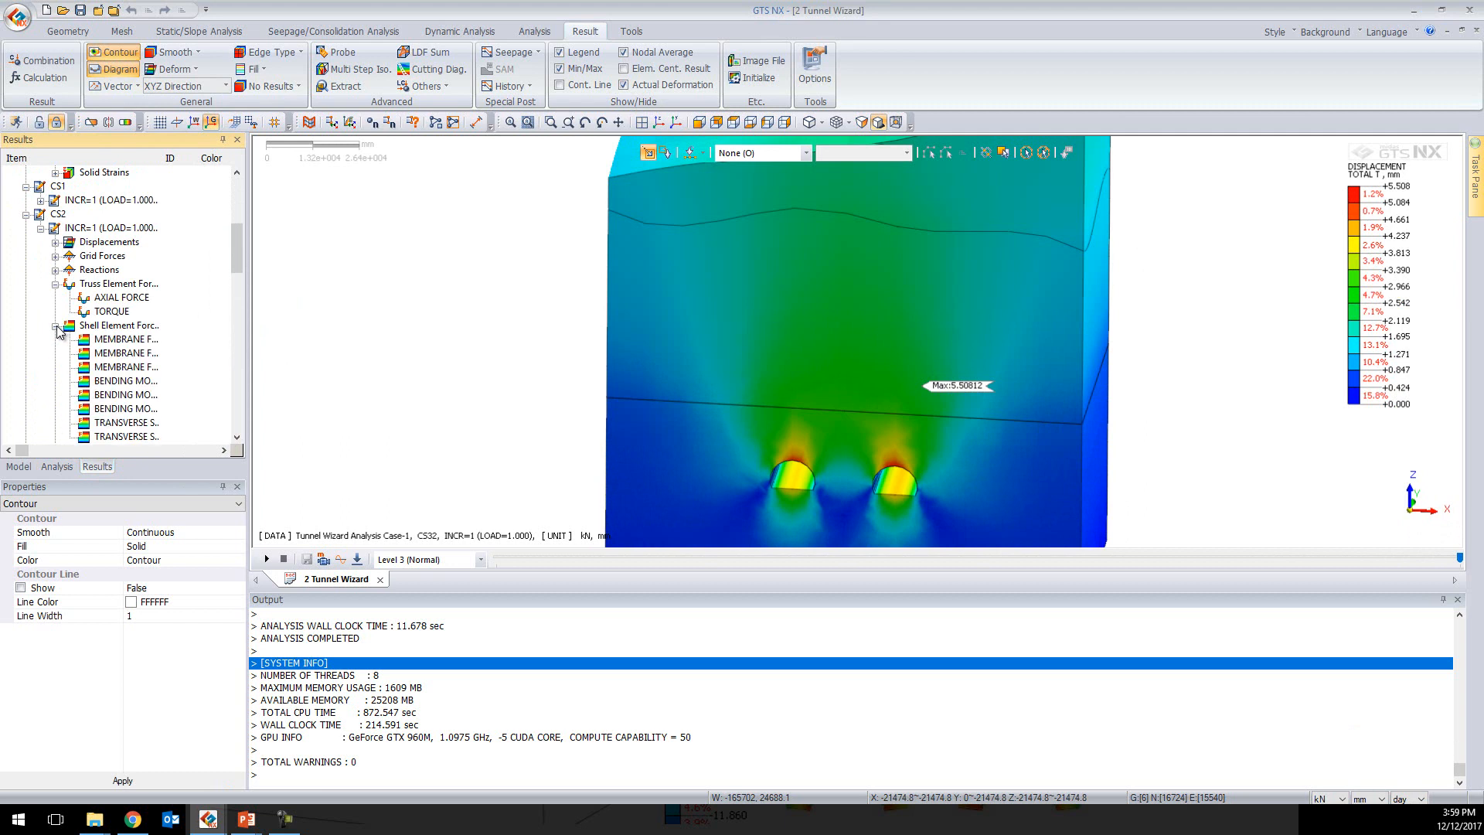
pyautogui.doubleClick(133, 343)
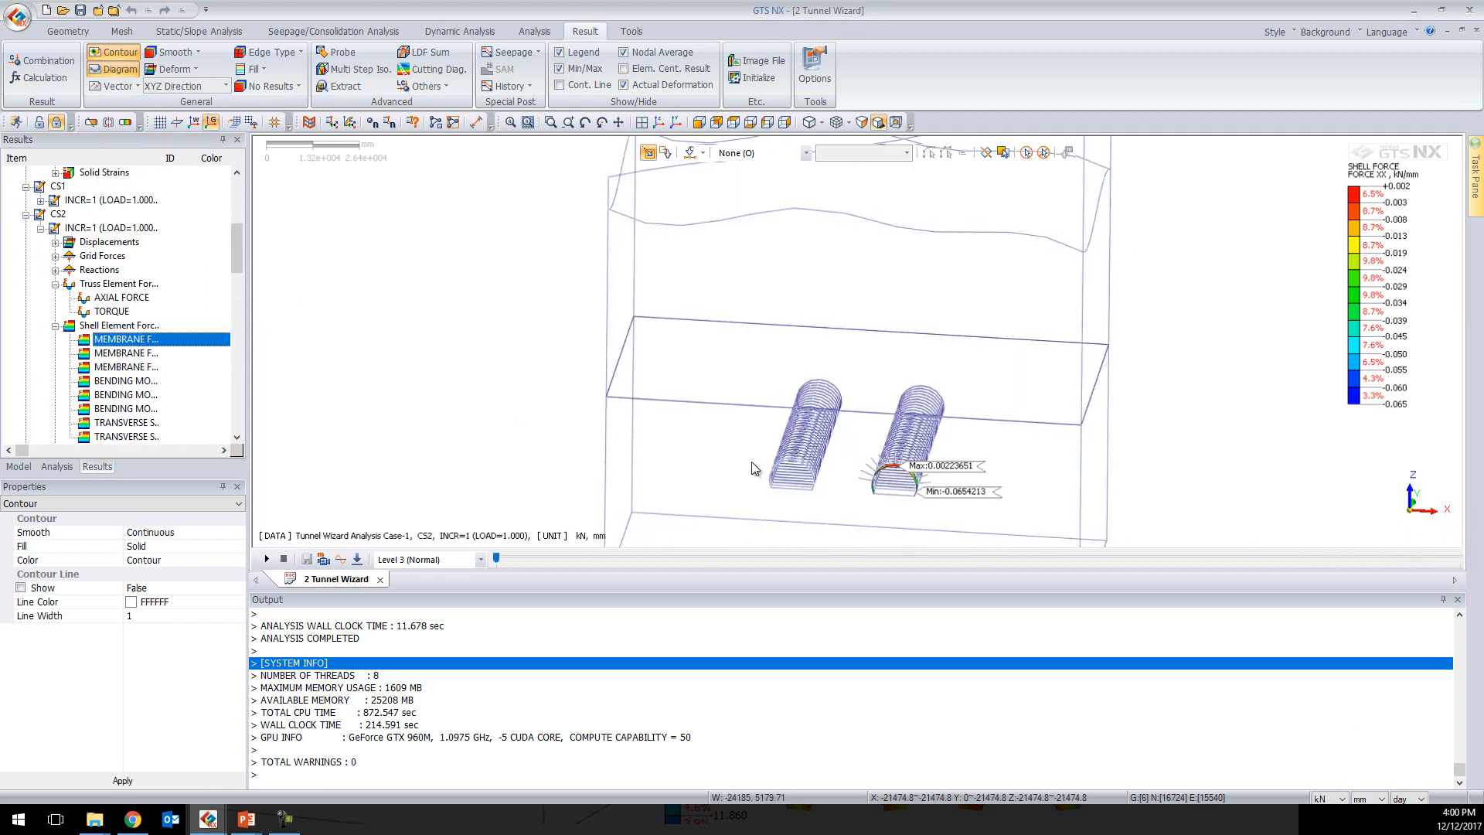
# Advance the shell membrane force result to the final stage CS32 and examine both tunnel linings from different angles
pyautogui.click(1424, 555)
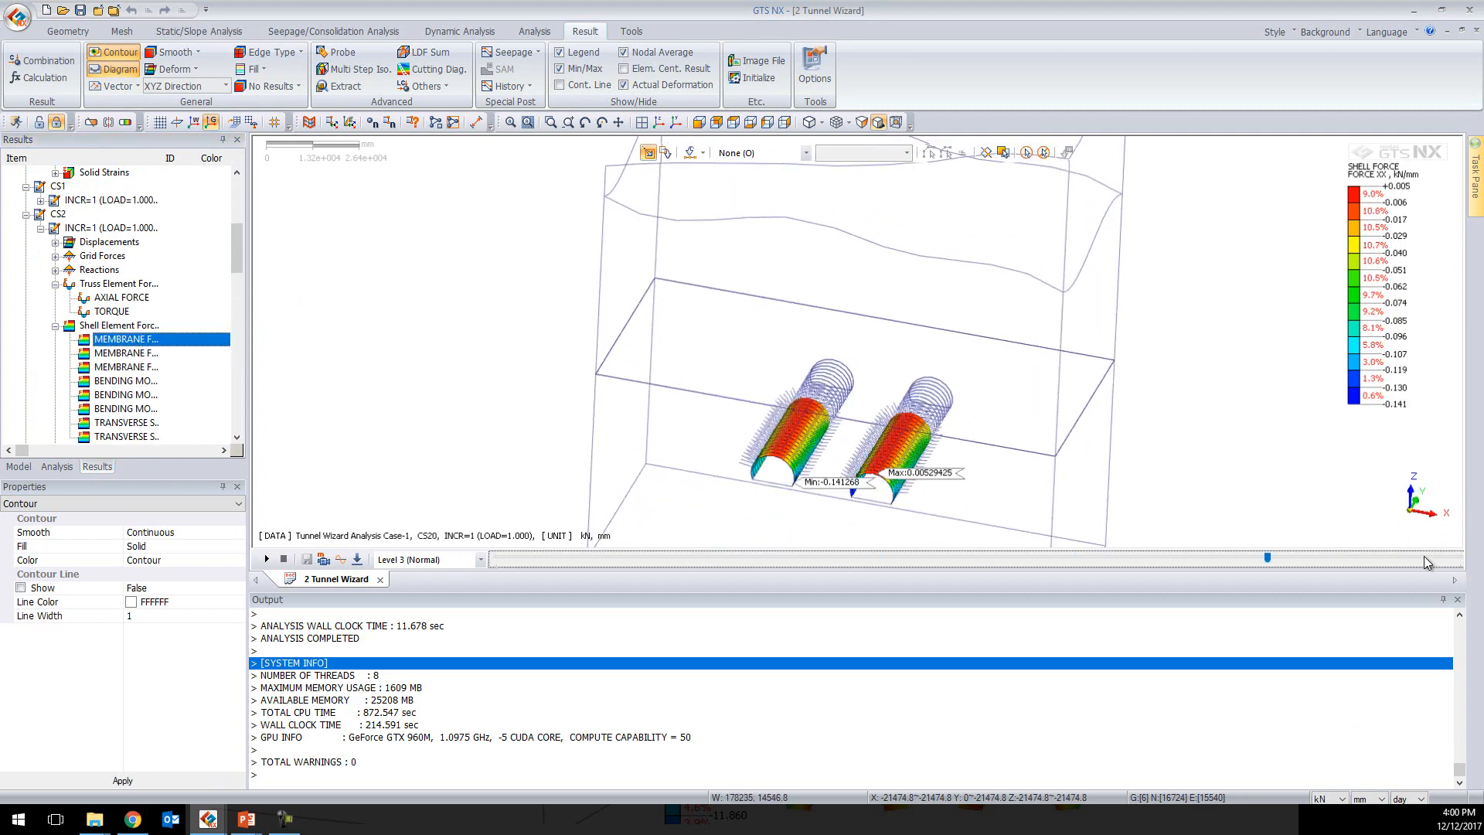
pyautogui.moveTo(1005, 398); pyautogui.dragTo(808, 232, button='middle')
pyautogui.scroll(-2, 809, 364)
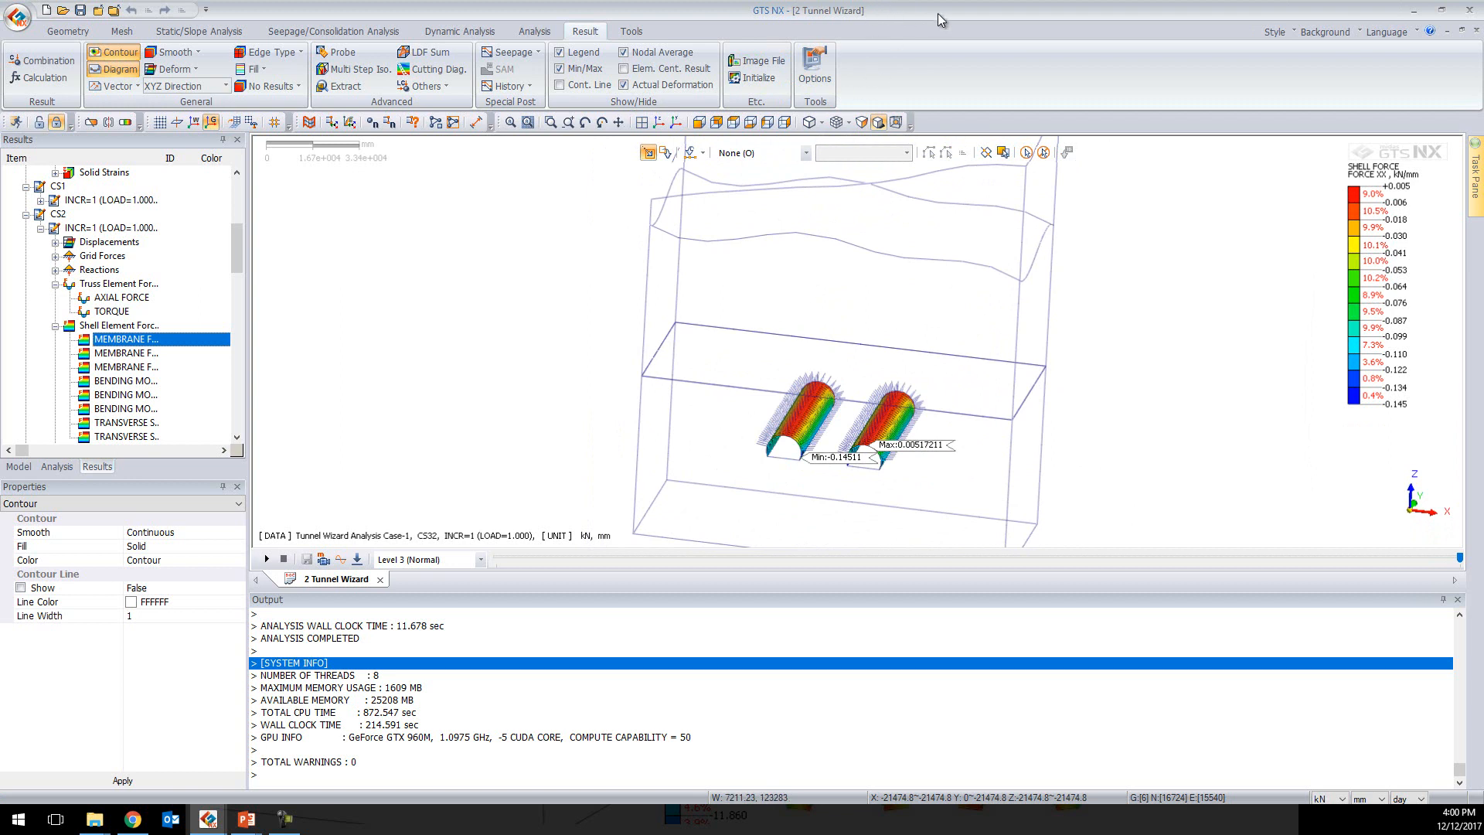
pyautogui.moveTo(1213, 213); pyautogui.dragTo(1234, 168, button='middle')
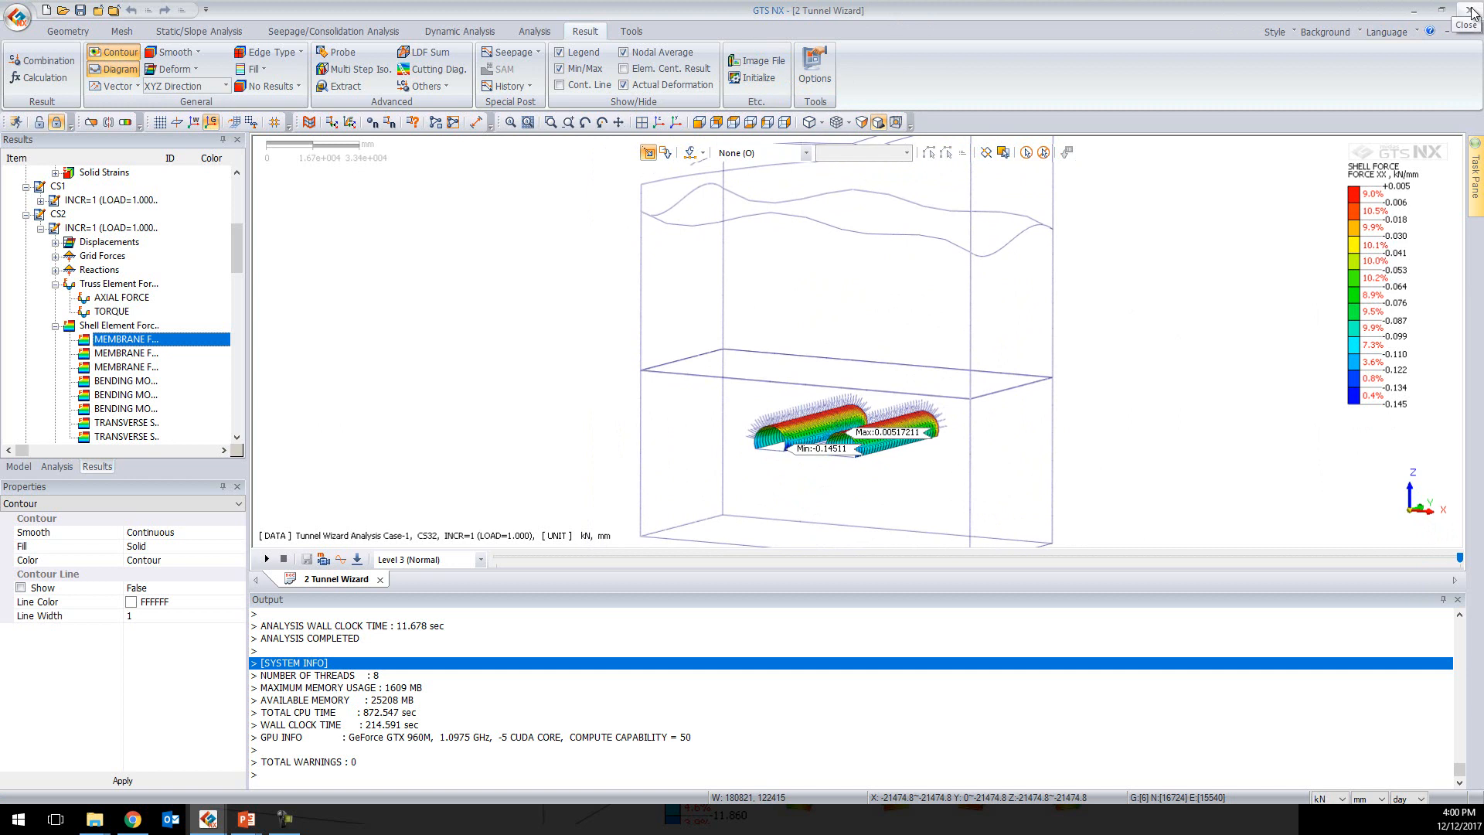
# Leave the GTS NX results for the presentation and advance it to the Modeling 3D Tunnel slide
pyautogui.click(1415, 11)
pyautogui.click(1251, 179)
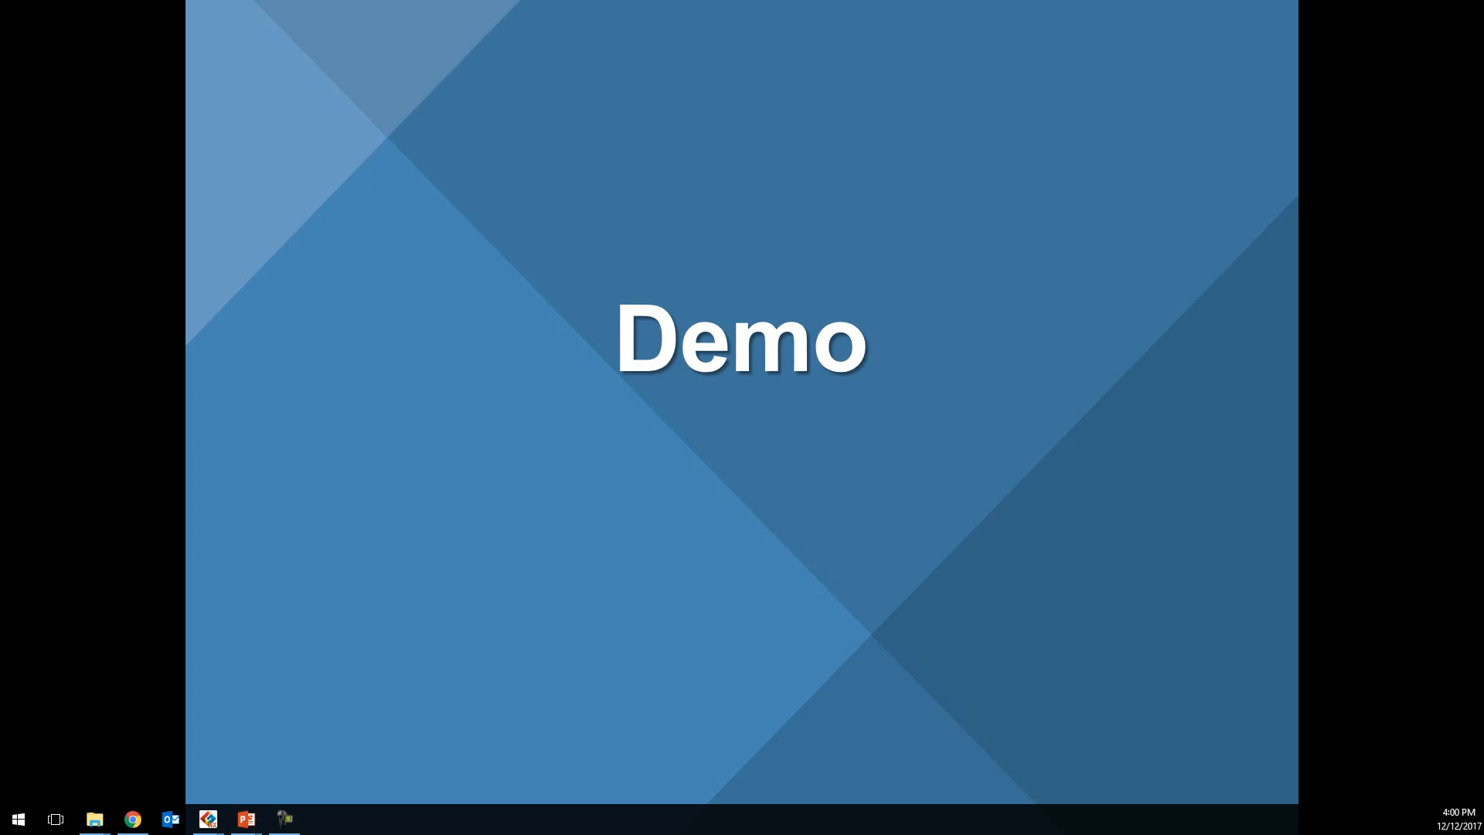
pyautogui.click(959, 419)
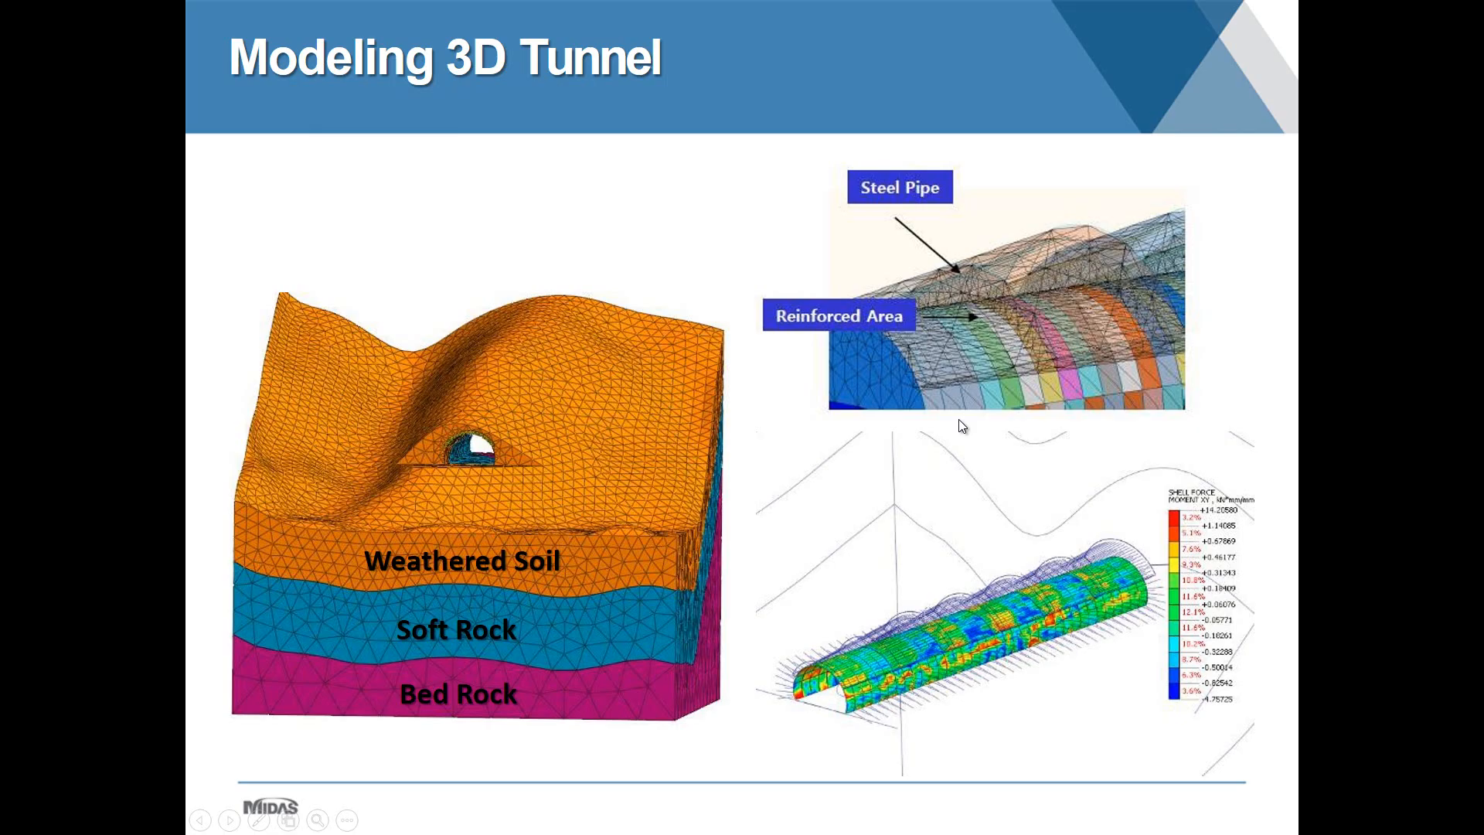
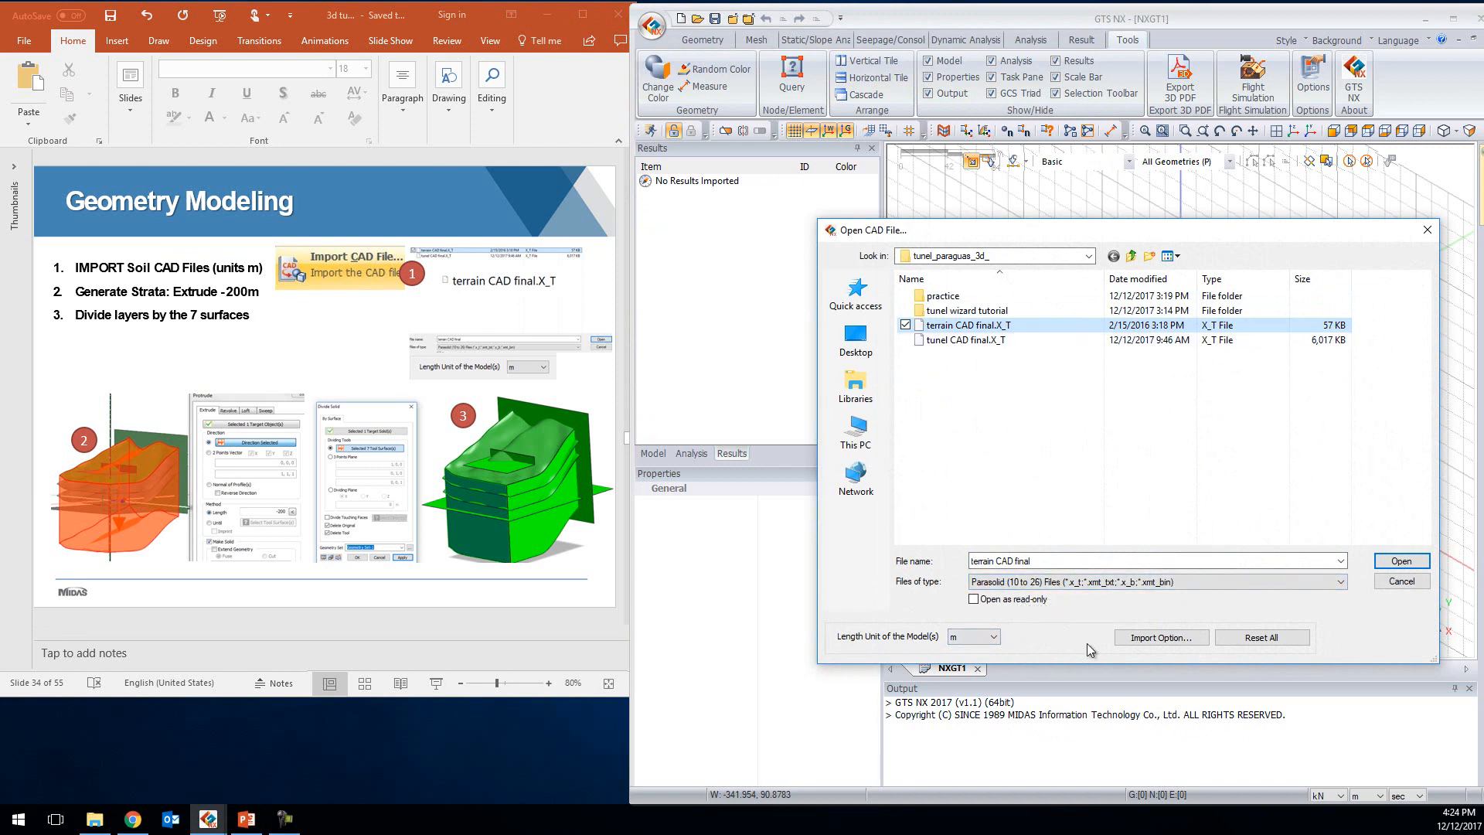
# Import the Parasolid file terrain CAD final.X_T with metres as the model's length unit and inspect the imported surfaces
pyautogui.click(1067, 582)
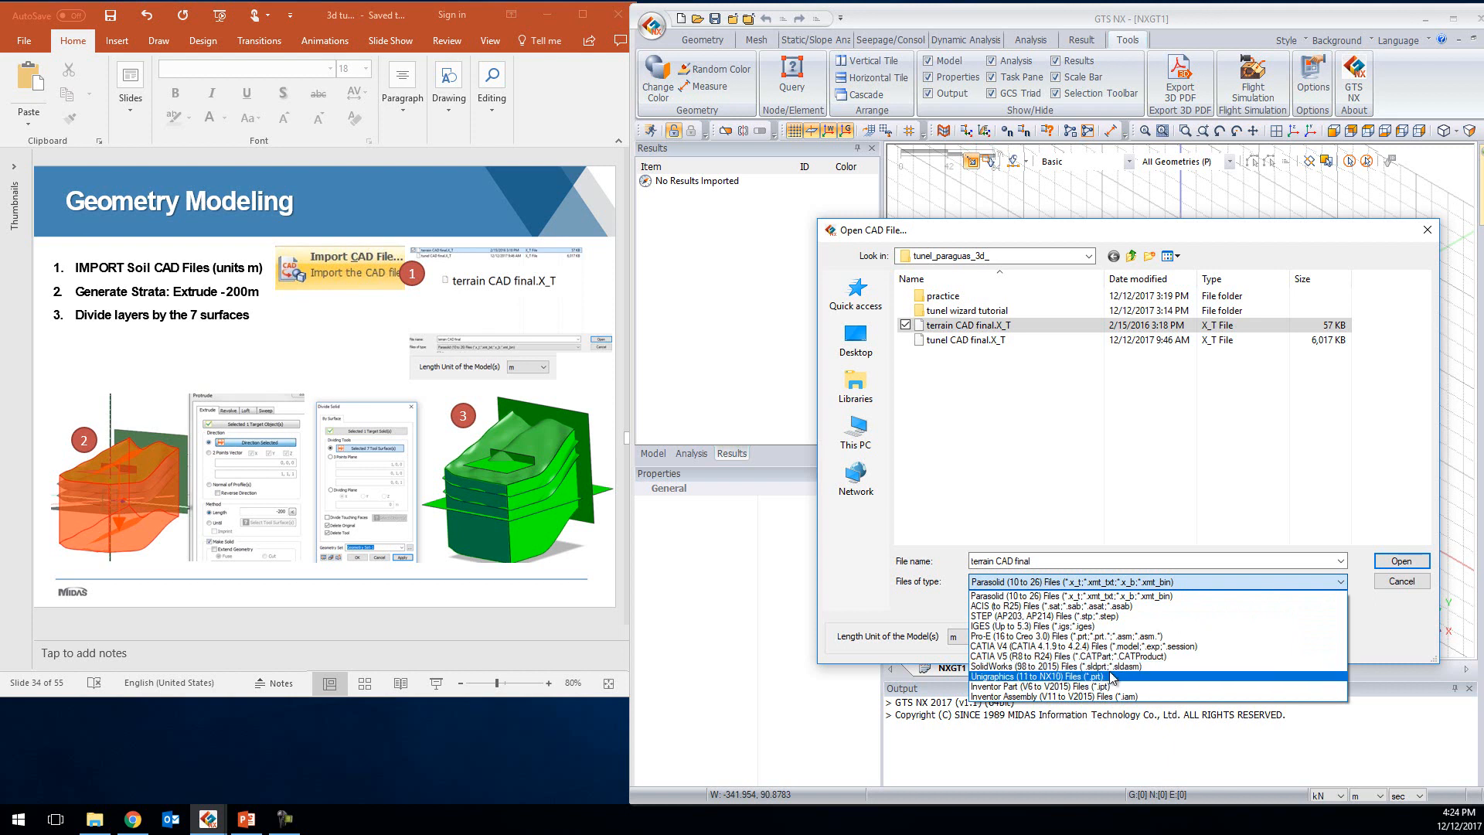
pyautogui.click(1406, 604)
pyautogui.click(1039, 326)
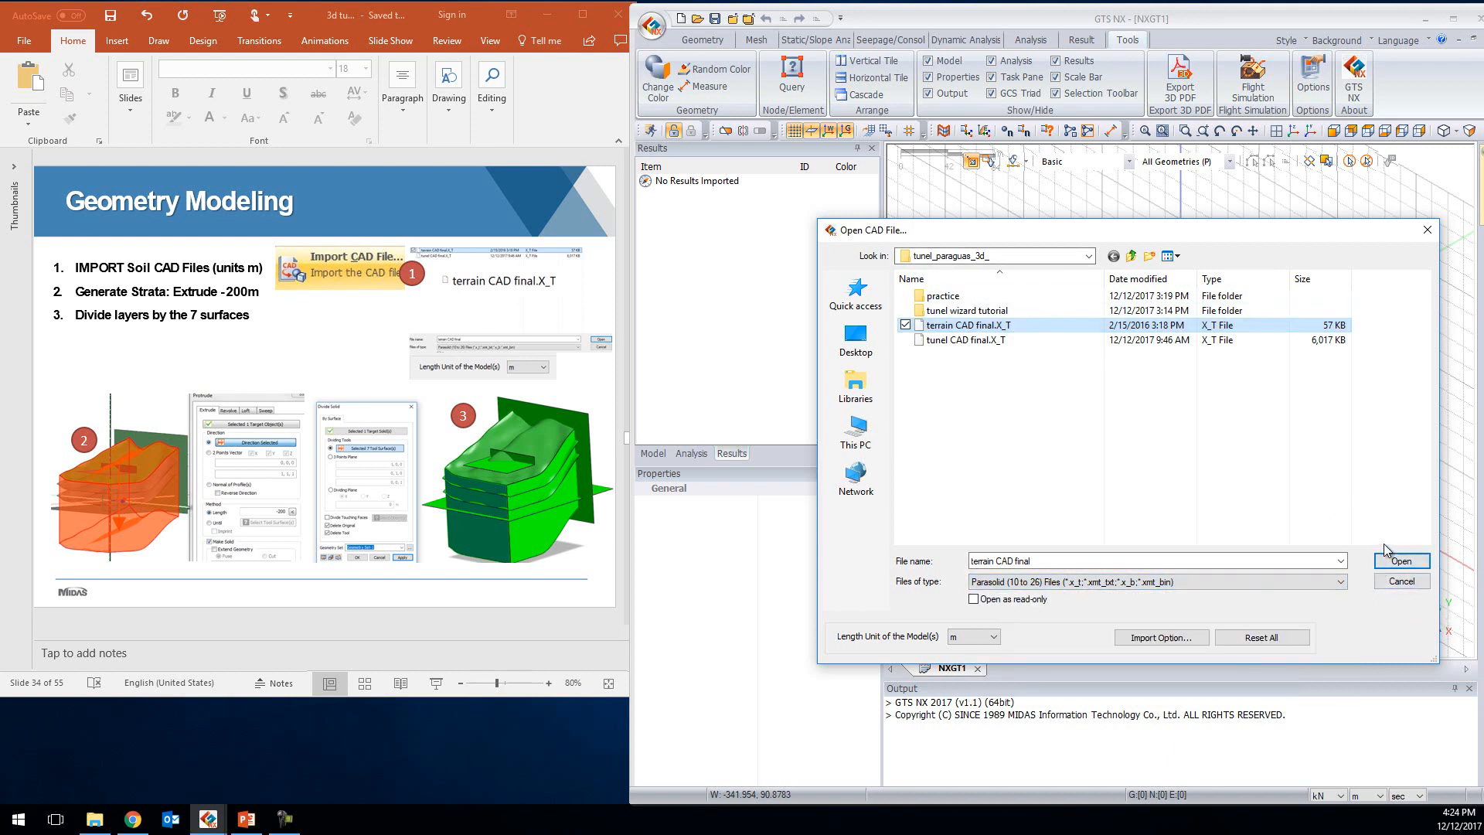
pyautogui.click(1402, 560)
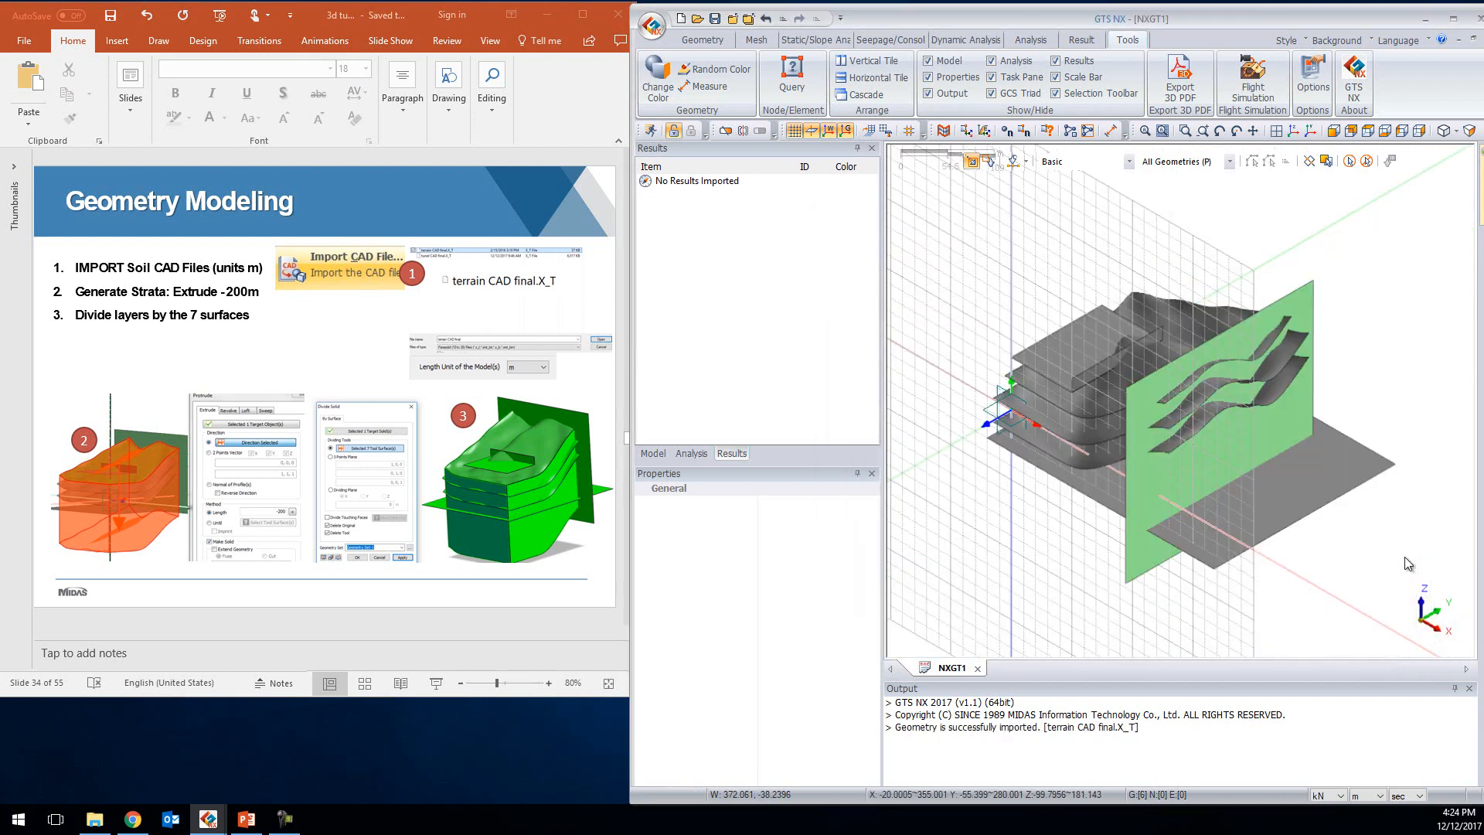
pyautogui.moveTo(1064, 542); pyautogui.dragTo(1200, 540, button='middle')
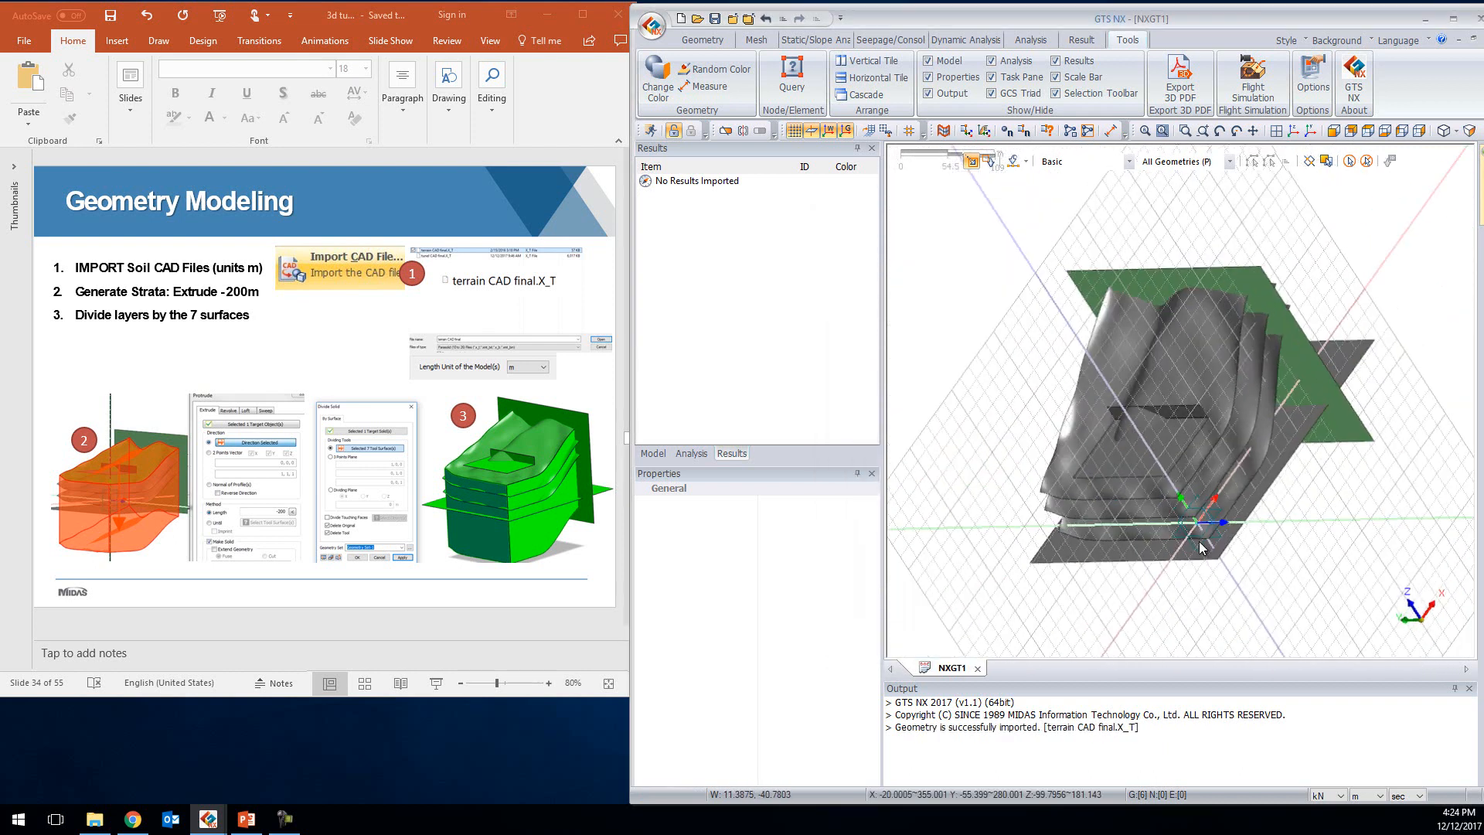
pyautogui.moveTo(999, 393); pyautogui.dragTo(1012, 303, button='middle')
pyautogui.moveTo(1315, 433); pyautogui.dragTo(1052, 320, button='middle')
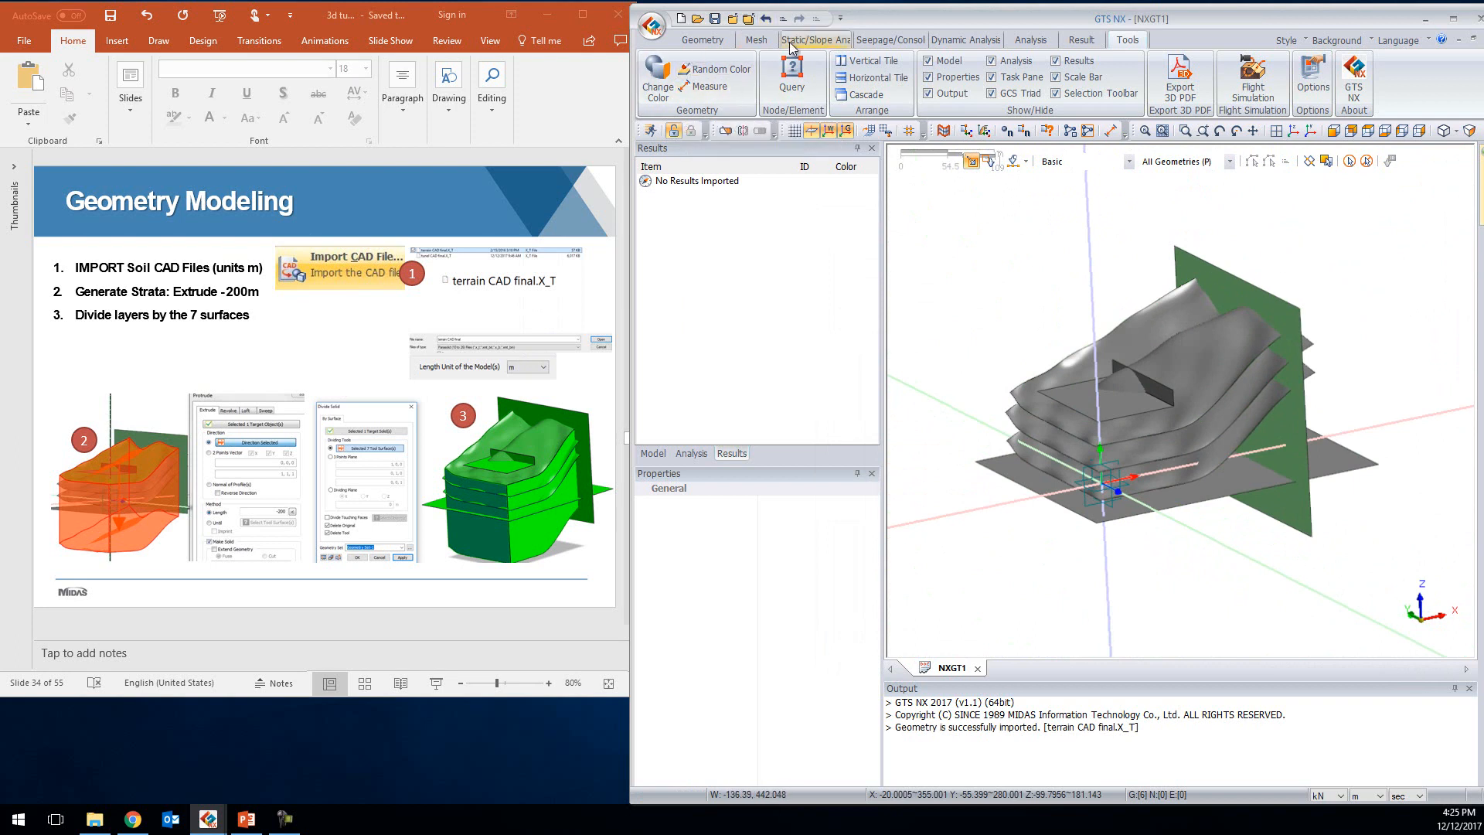
# Extrude the uppermost terrain surface by -200 m along the vertical Z axis into a solid, previewing it first
pyautogui.click(725, 43)
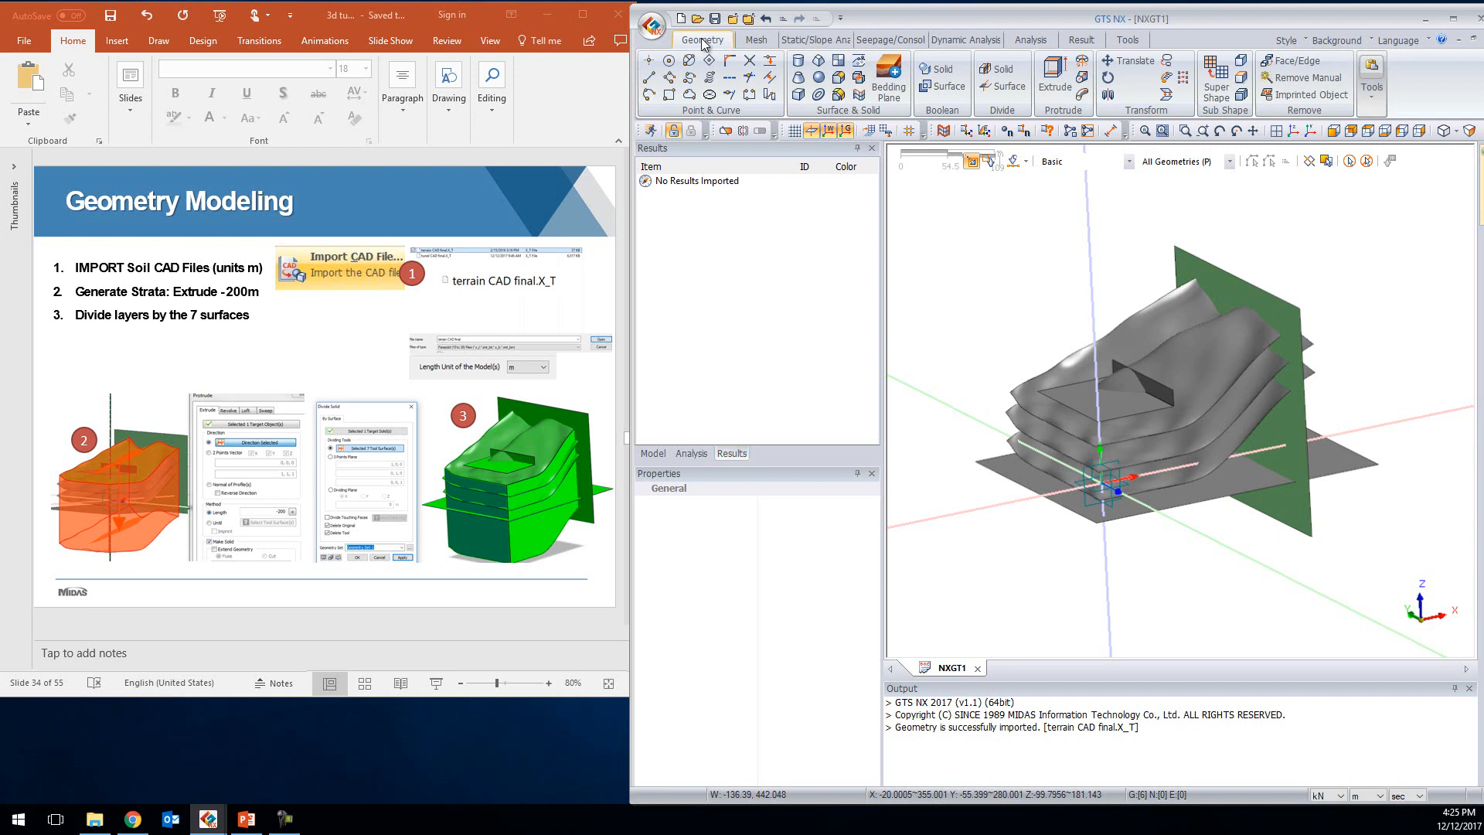
pyautogui.click(653, 455)
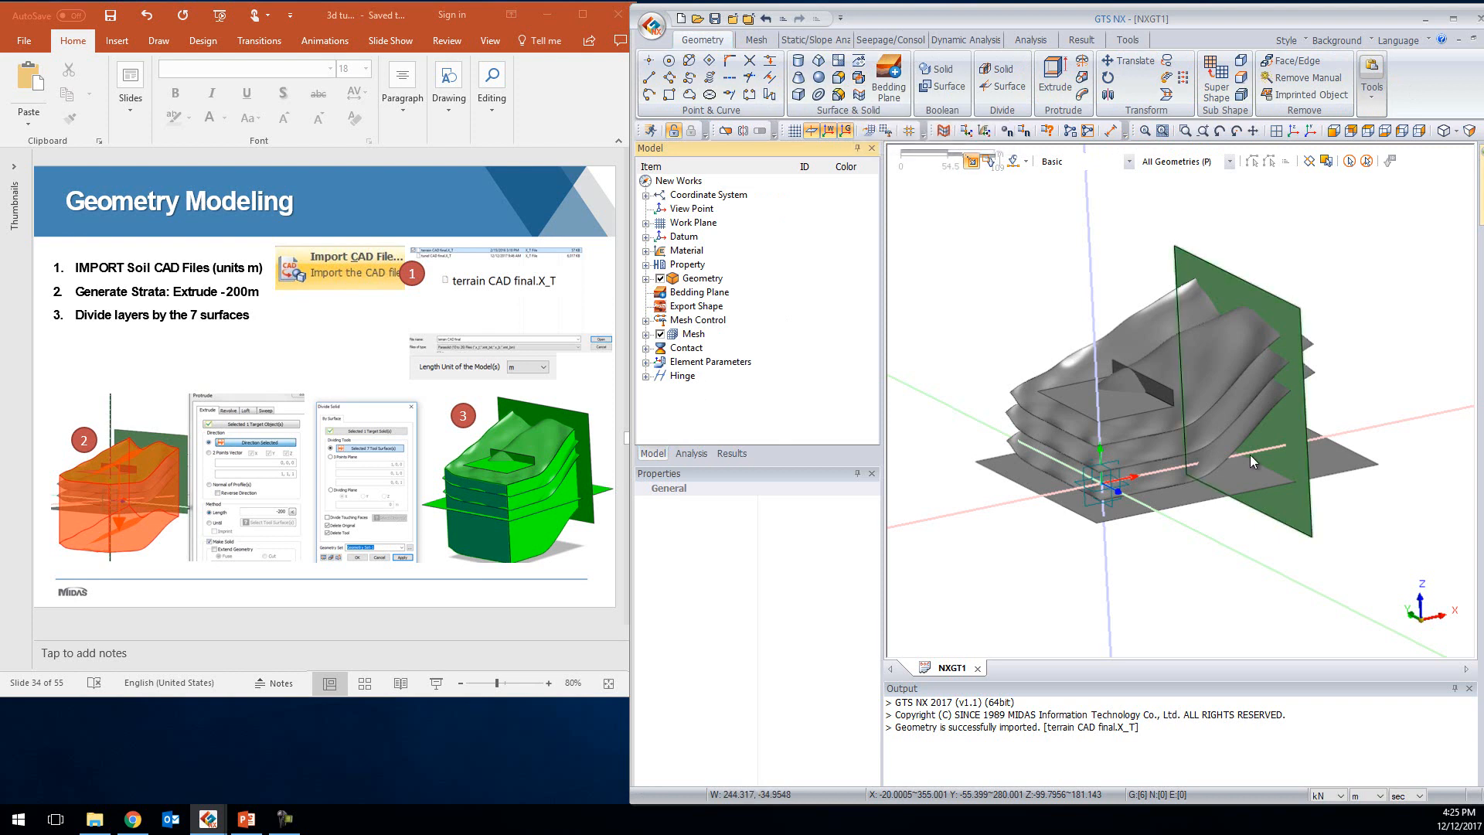
pyautogui.click(1051, 75)
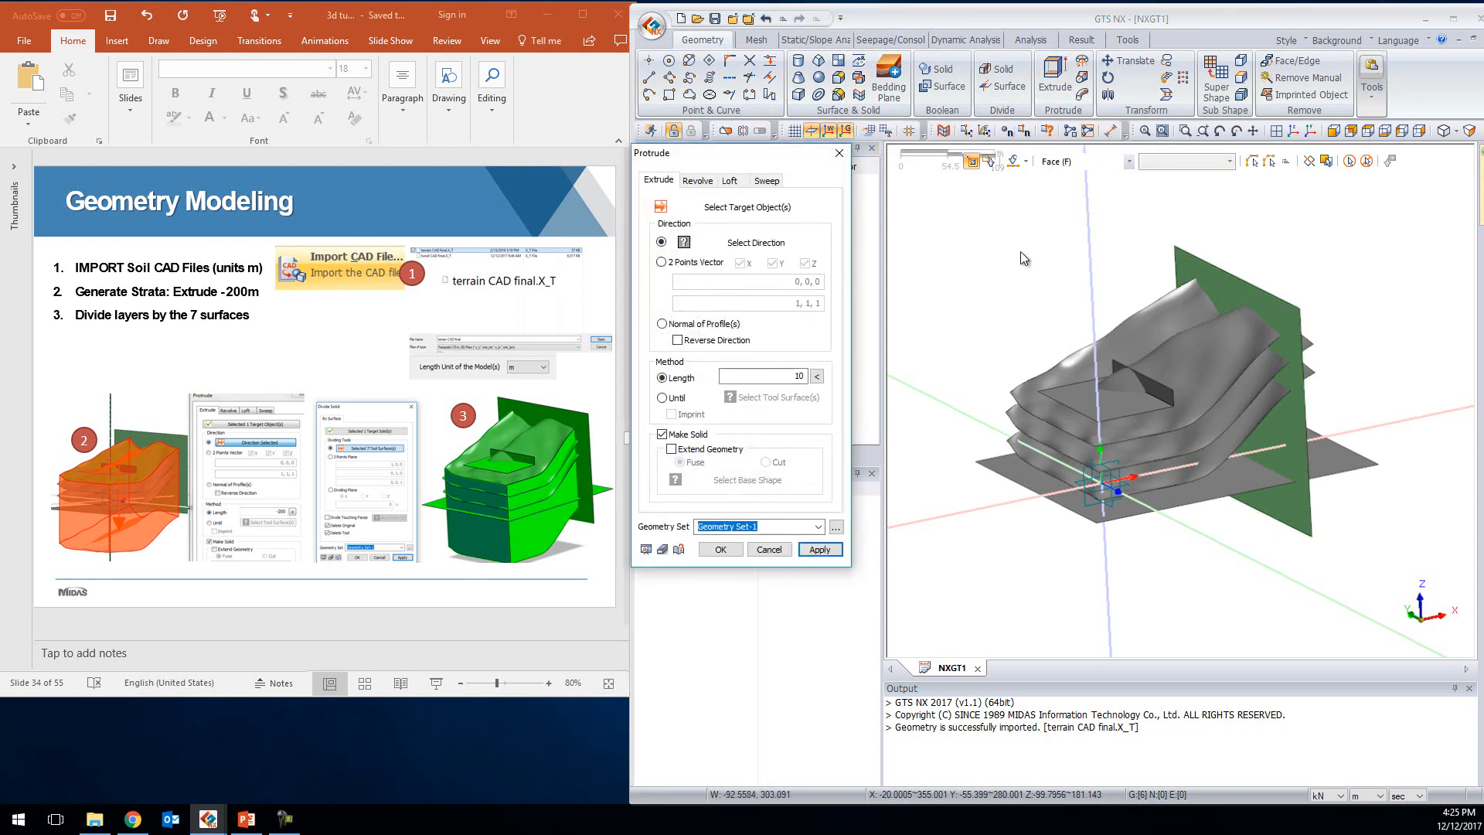
pyautogui.click(1233, 328)
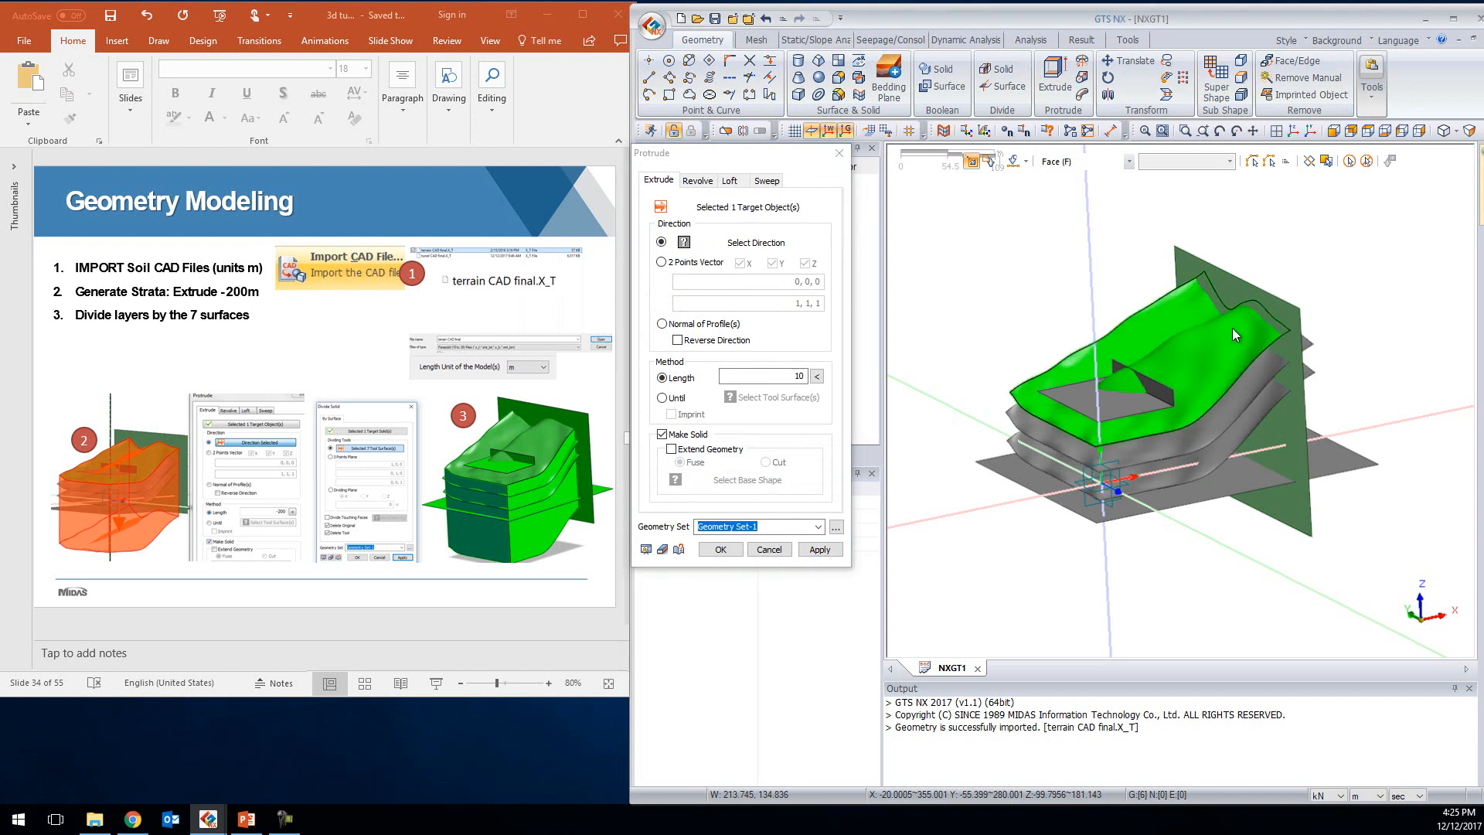
pyautogui.click(710, 241)
pyautogui.click(1090, 259)
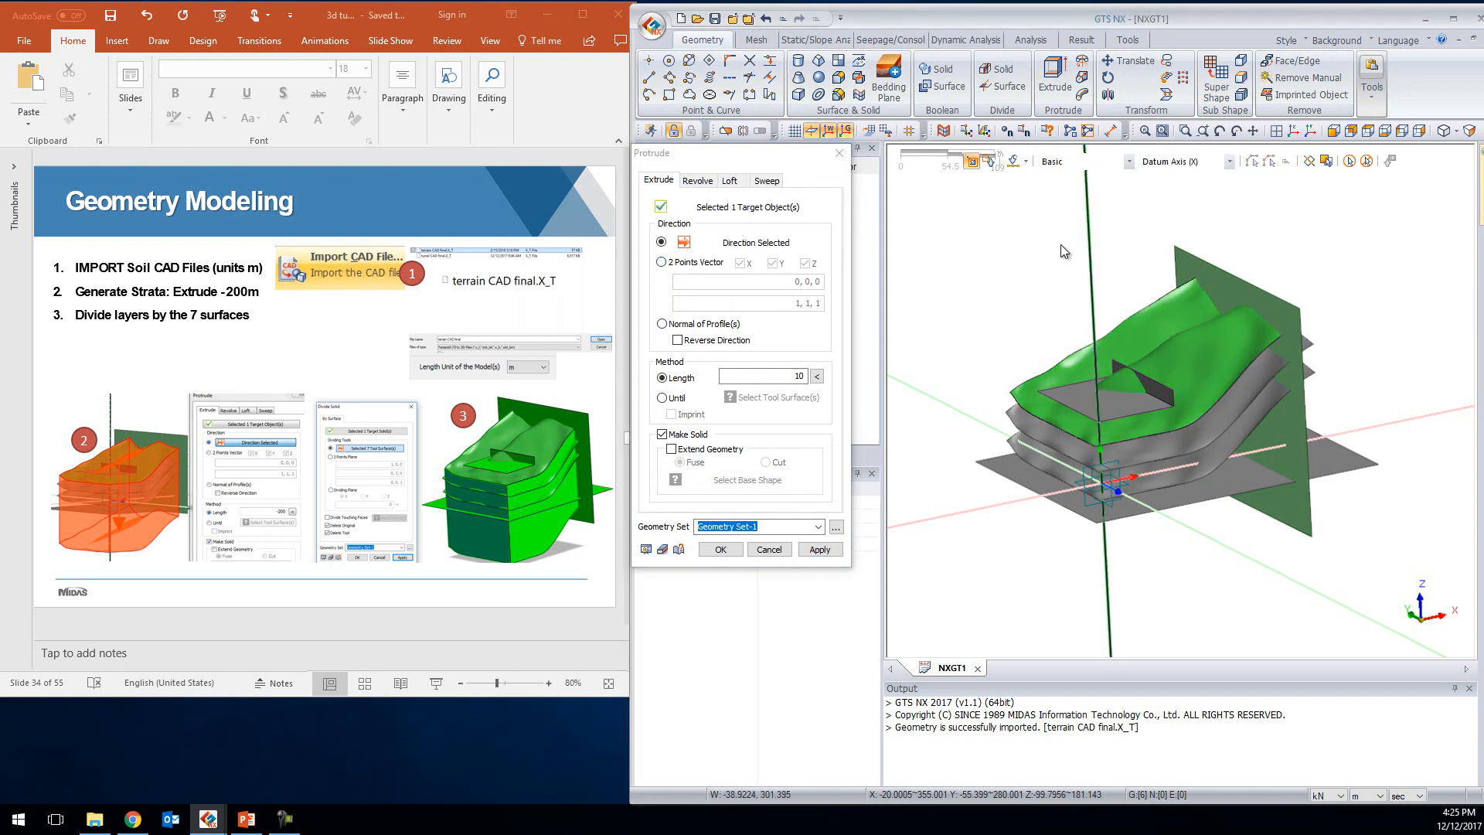
pyautogui.click(798, 378)
pyautogui.doubleClick(799, 376)
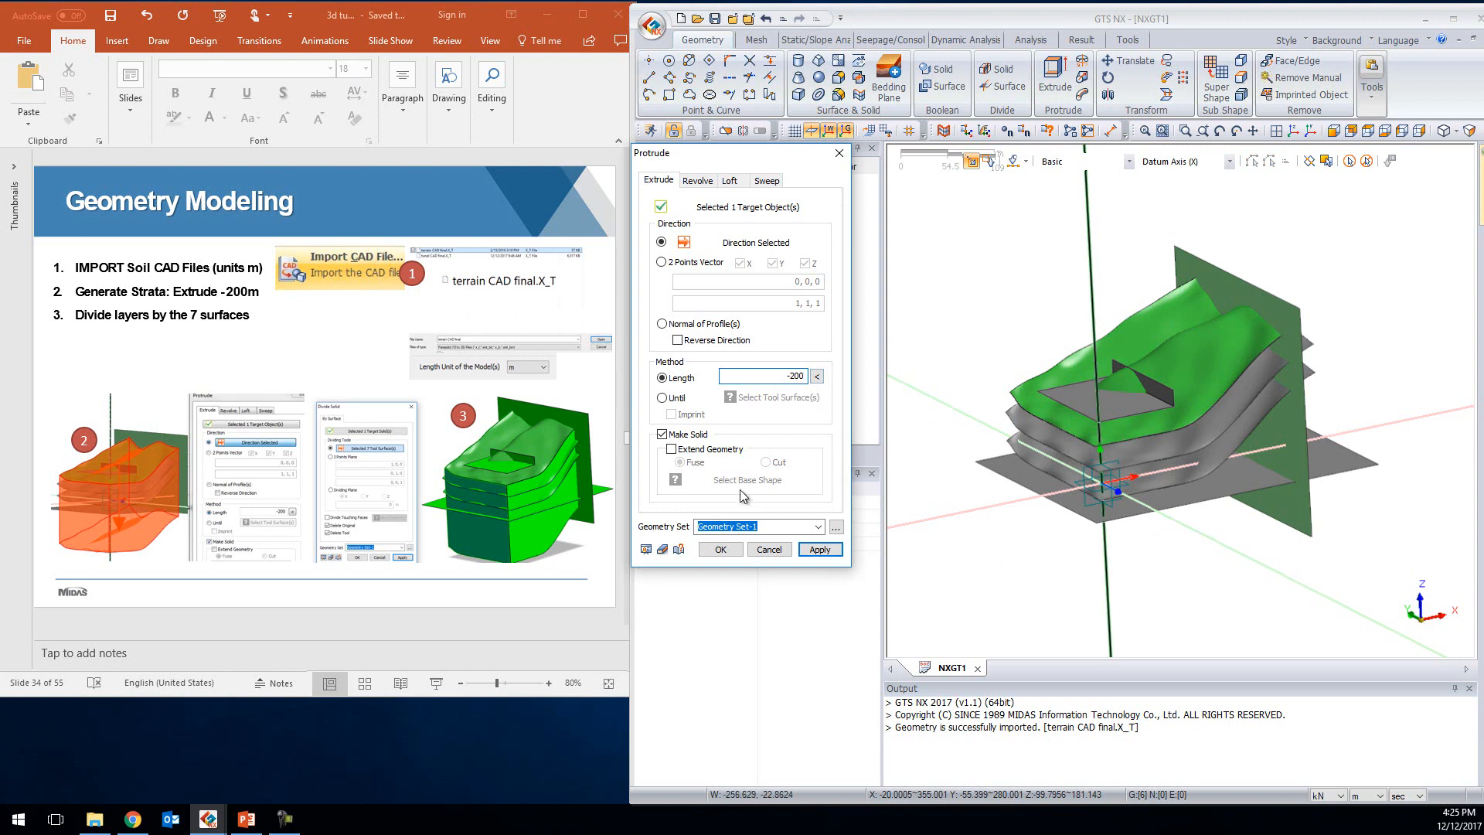
pyautogui.click(645, 549)
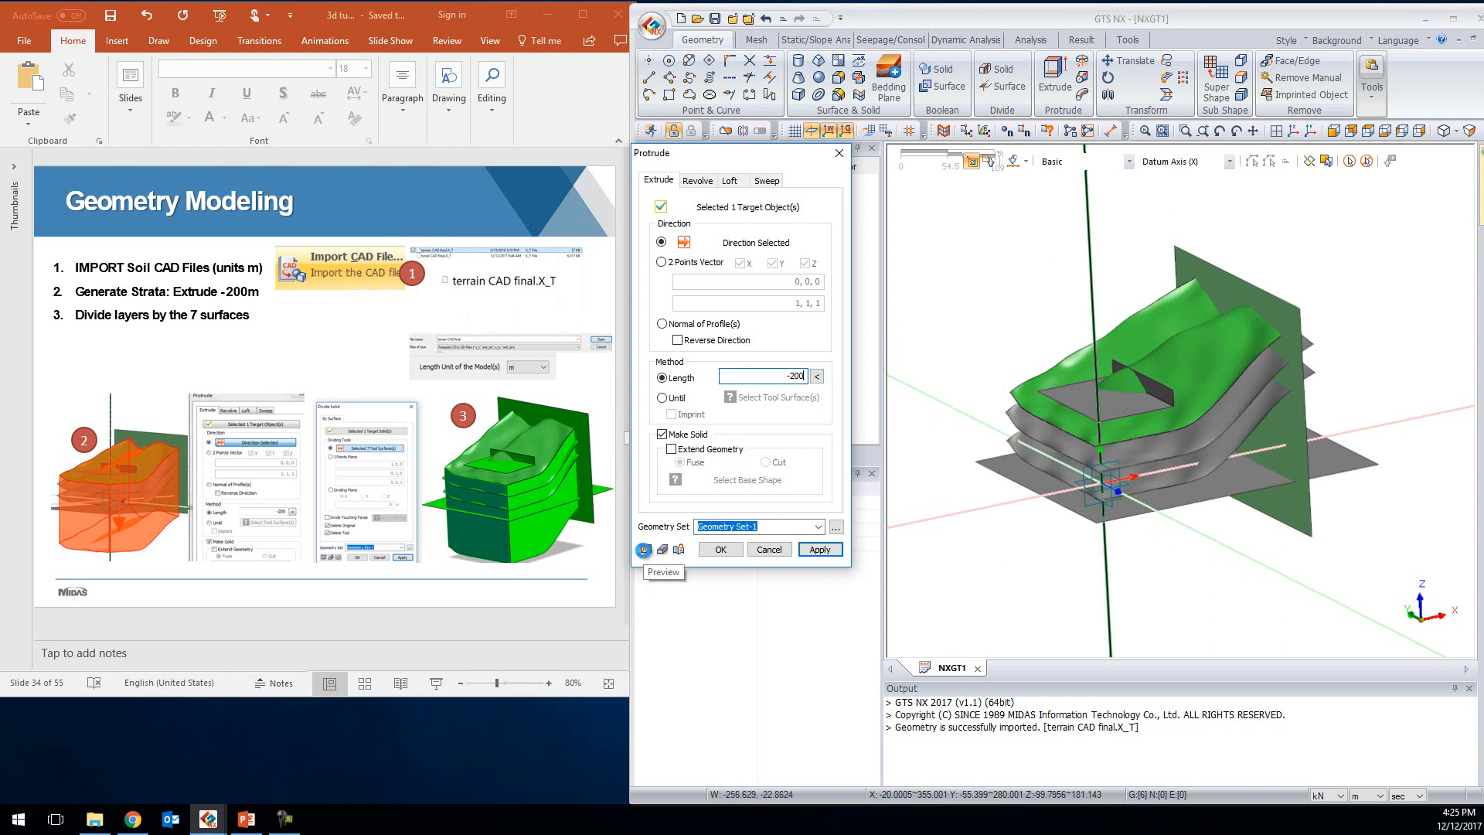
pyautogui.moveTo(1181, 453); pyautogui.dragTo(1156, 358, button='middle')
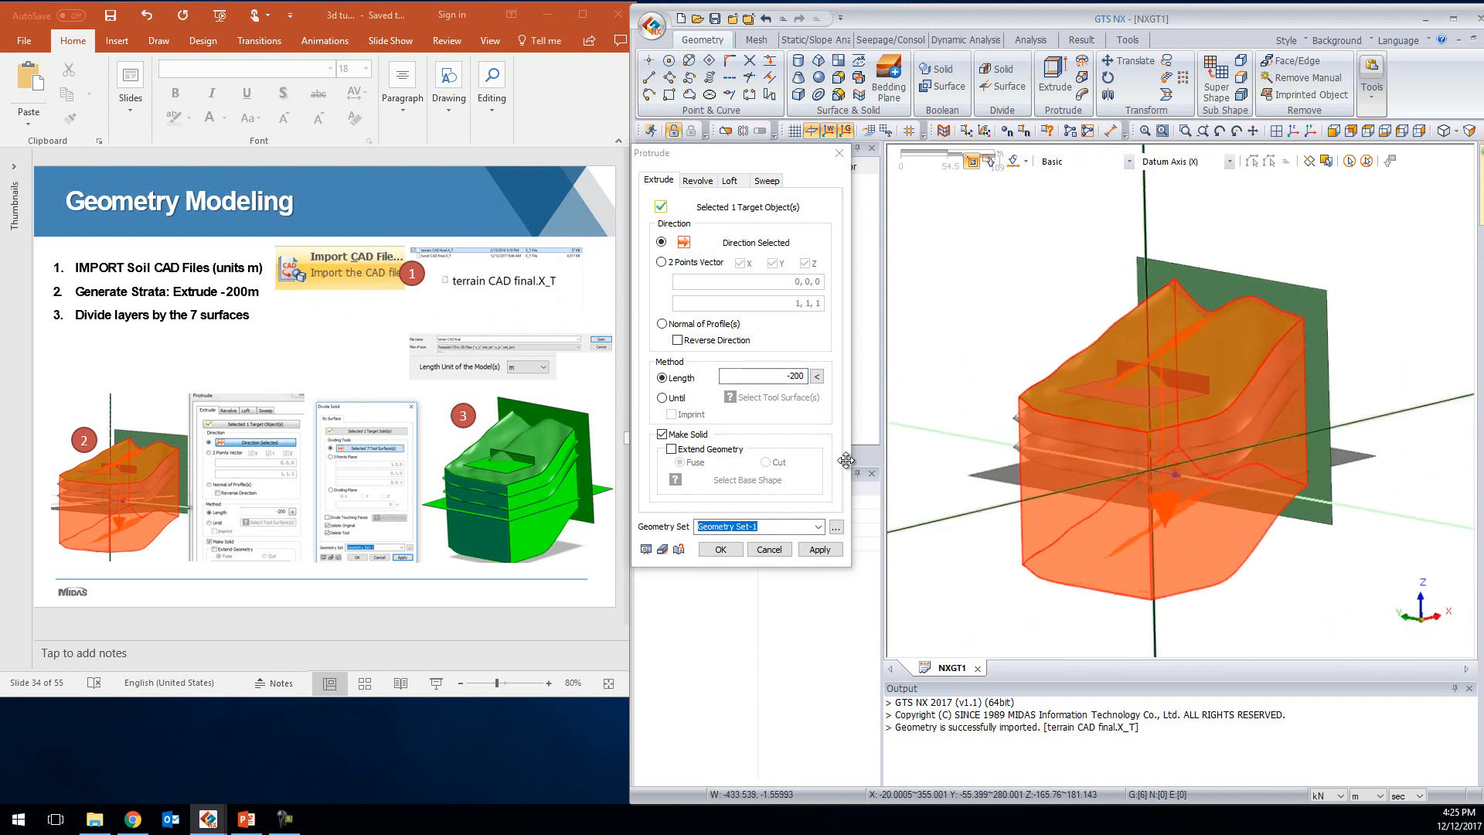
pyautogui.click(713, 550)
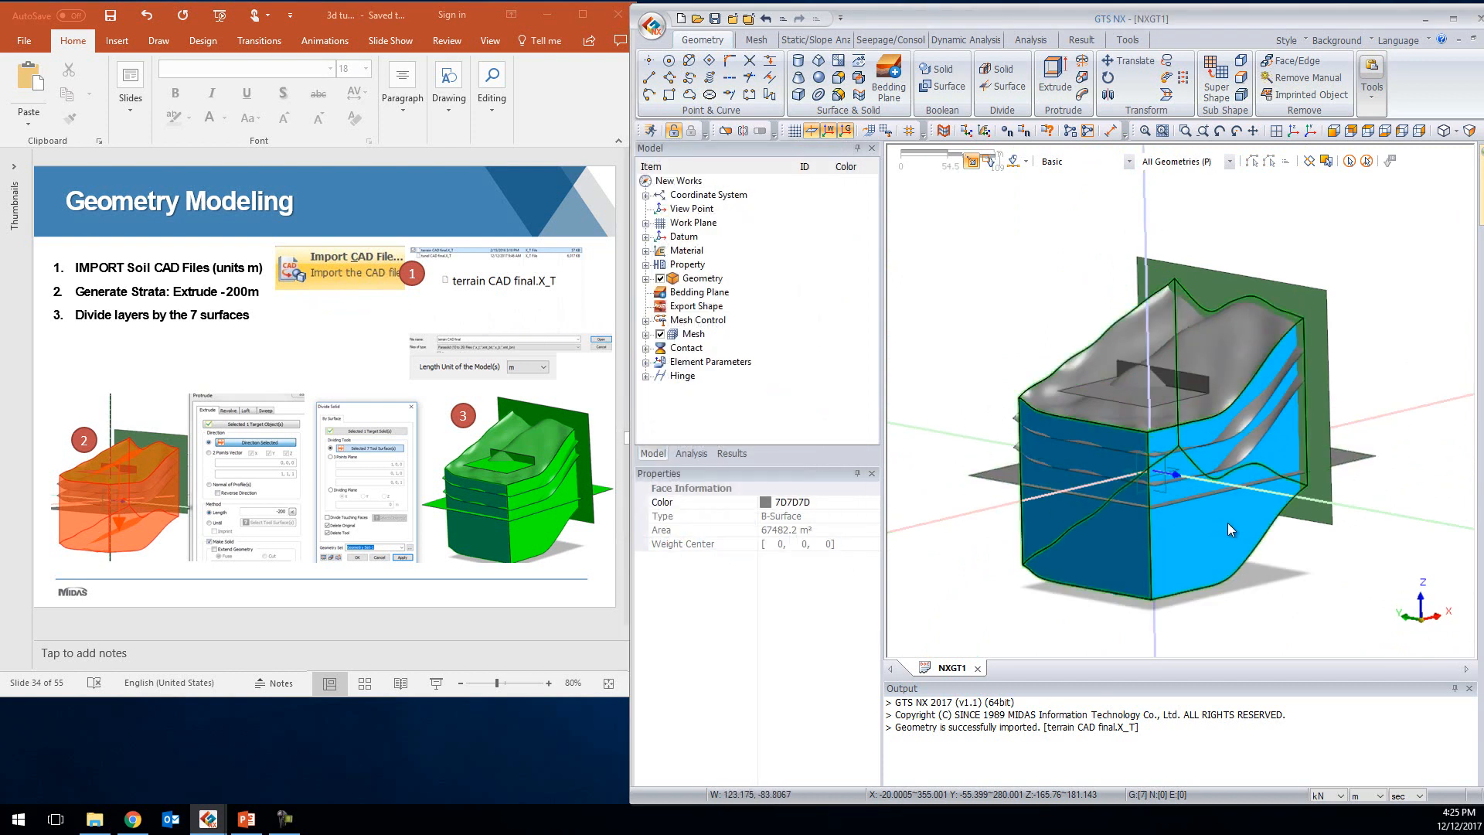
# Divide the extruded solid using the strata surfaces, the vertical and horizontal planes and the small flat terrain surface, deleting the original and tools
pyautogui.click(1363, 454)
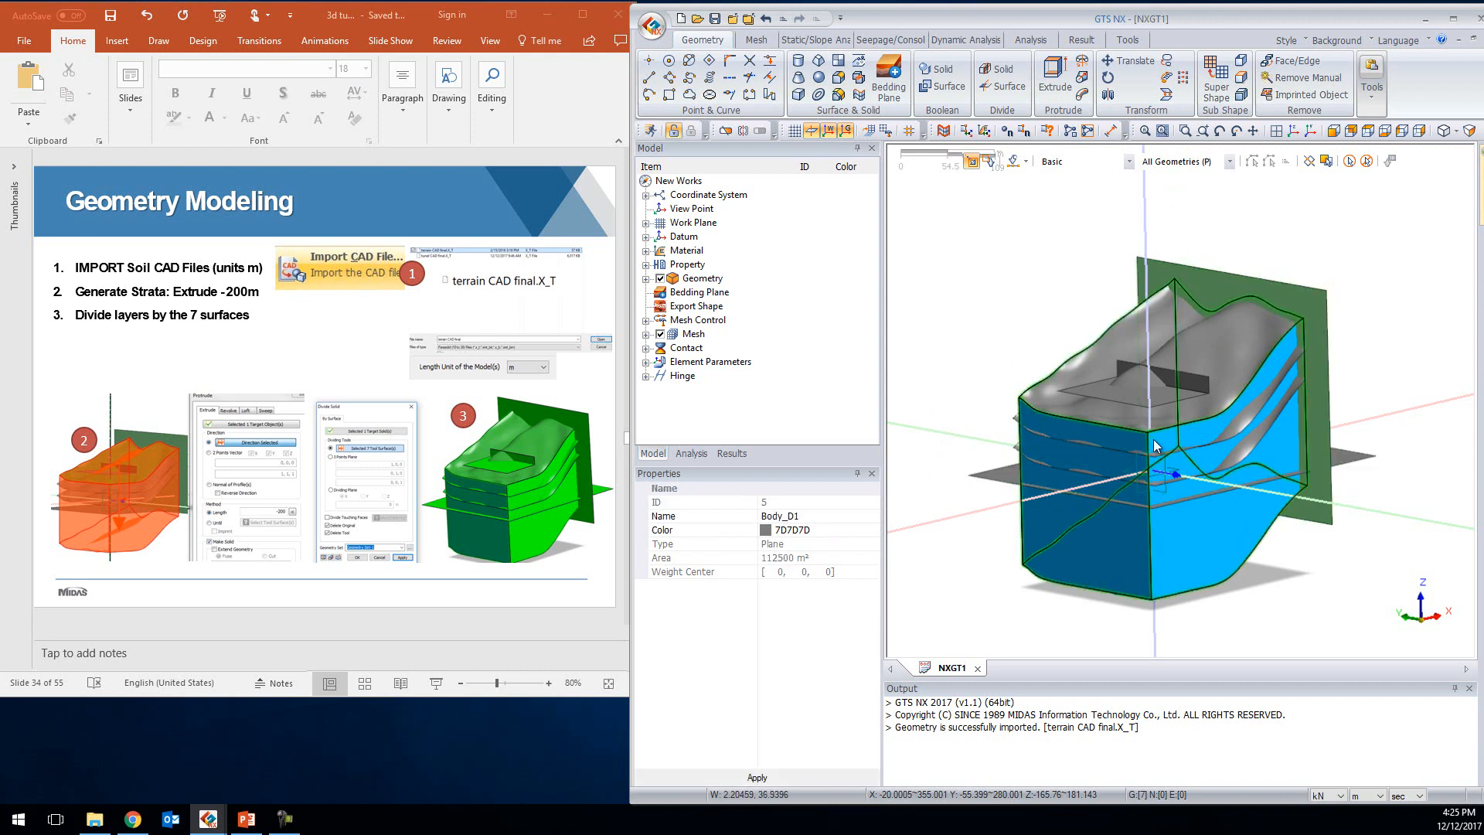
pyautogui.click(1299, 285)
pyautogui.moveTo(1376, 359); pyautogui.dragTo(1242, 346, button='middle')
pyautogui.moveTo(1236, 479); pyautogui.dragTo(1208, 380, button='middle')
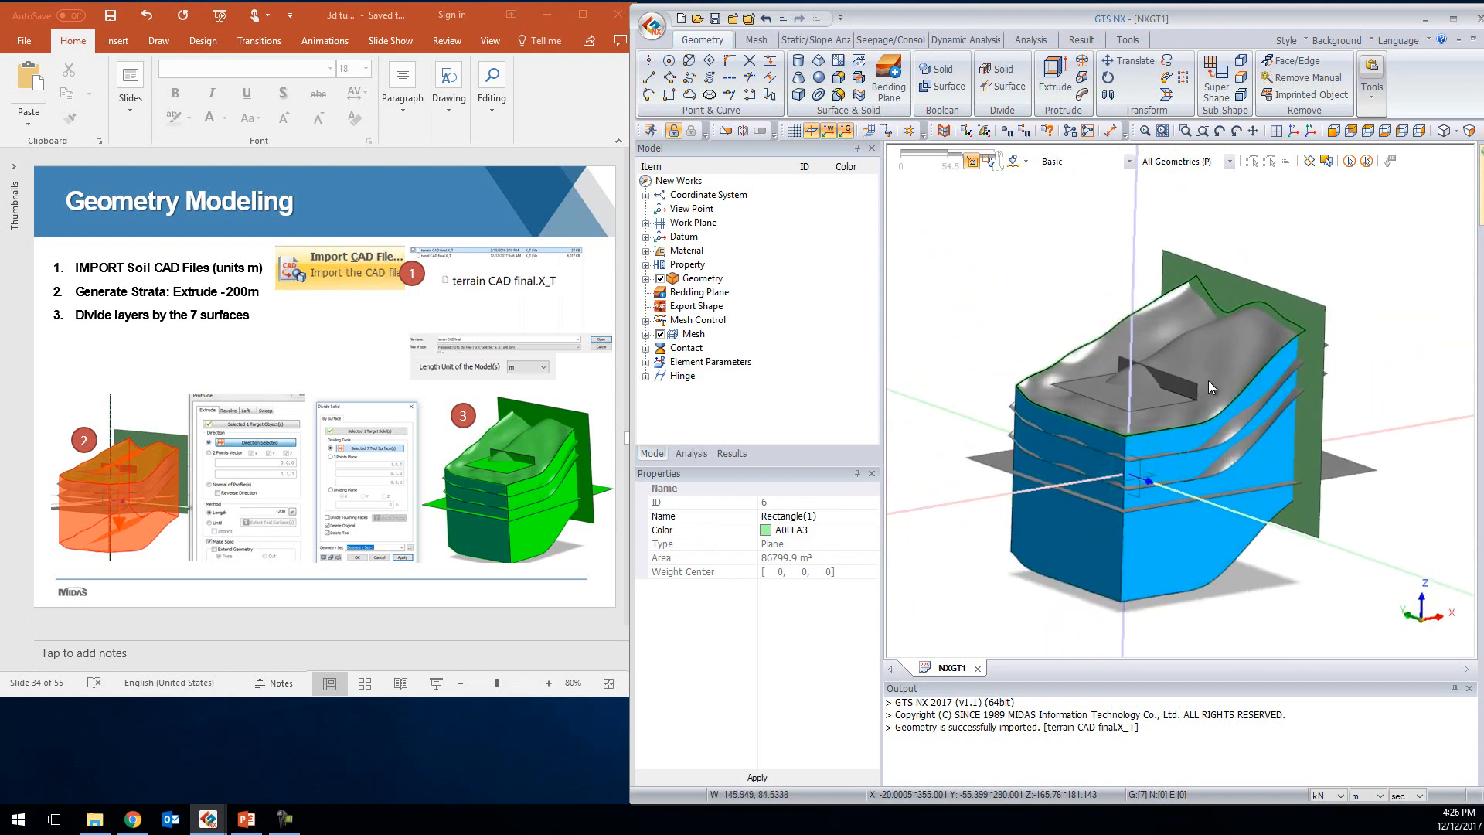
pyautogui.moveTo(1265, 229); pyautogui.dragTo(1261, 229, button='middle')
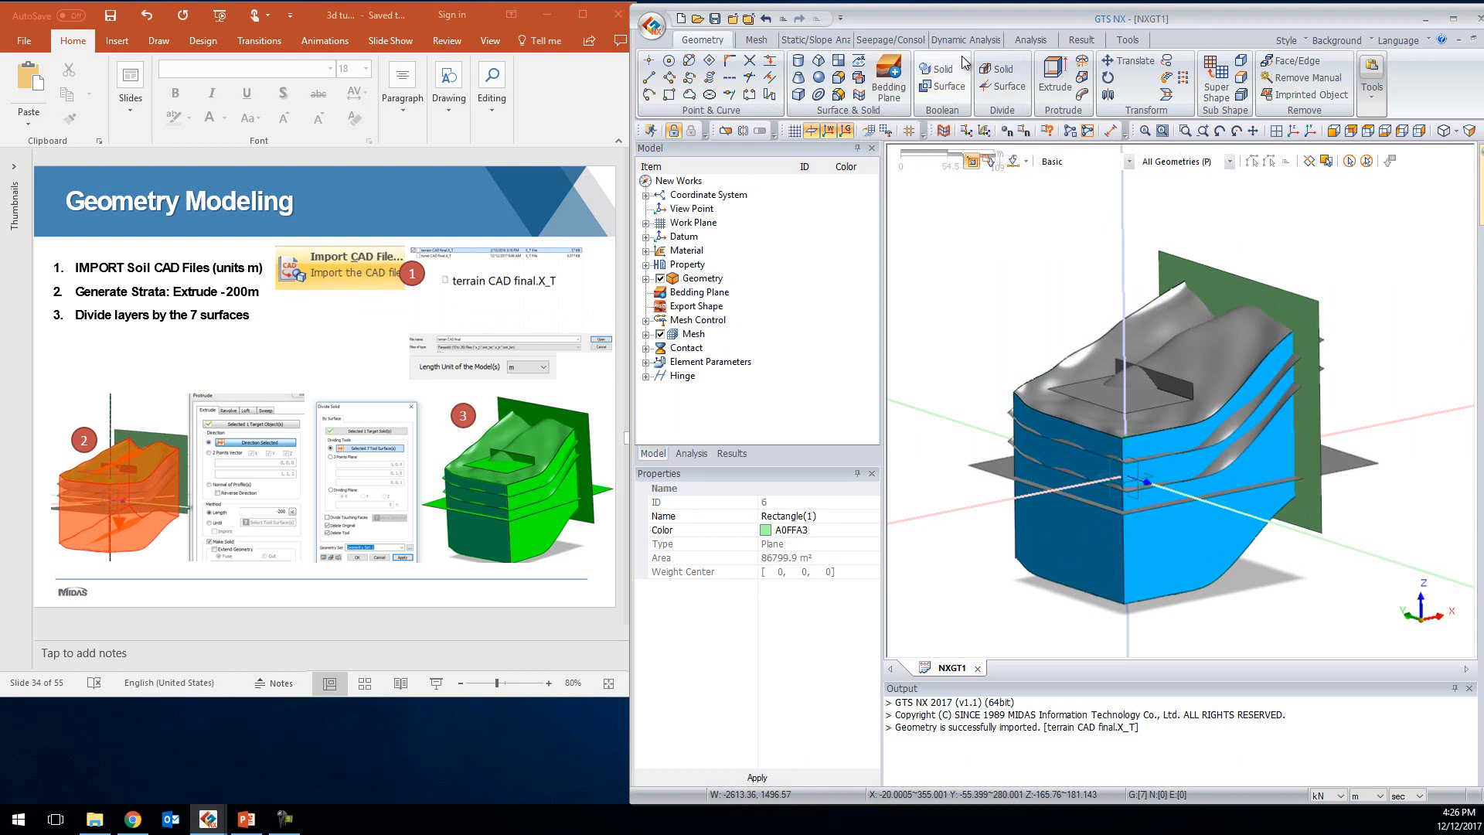
pyautogui.click(1003, 71)
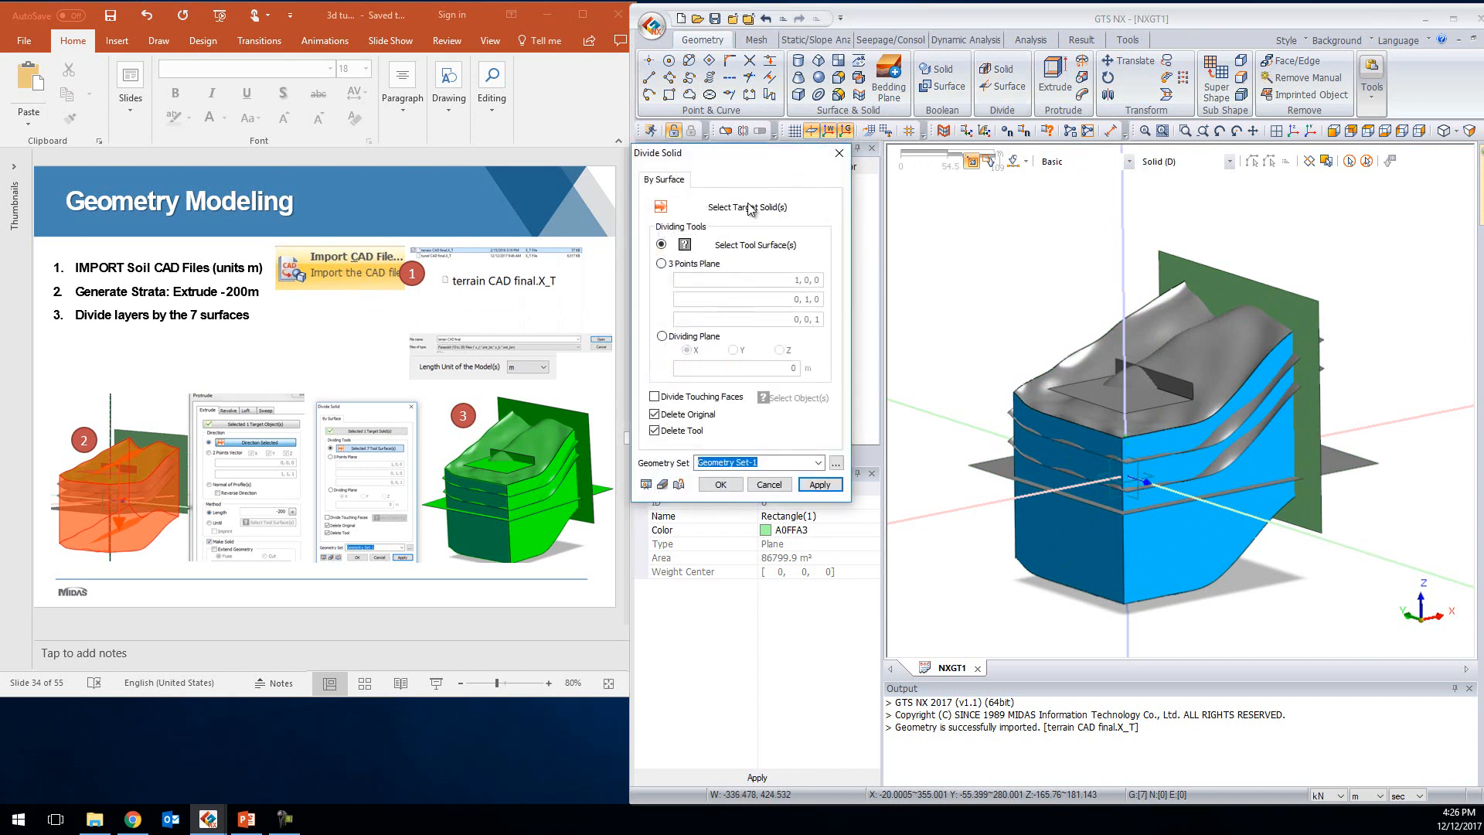
pyautogui.click(1147, 547)
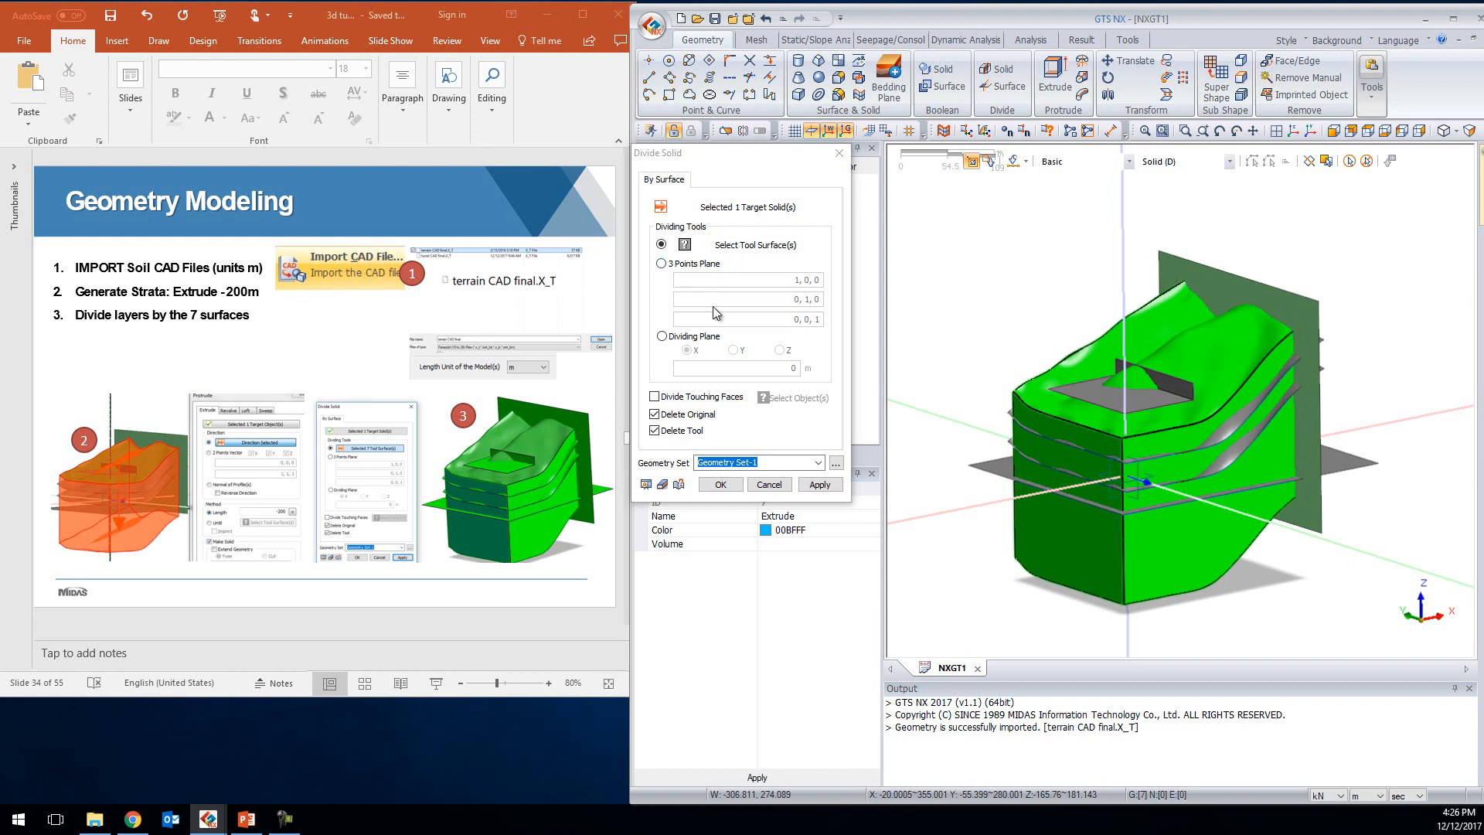
pyautogui.click(734, 247)
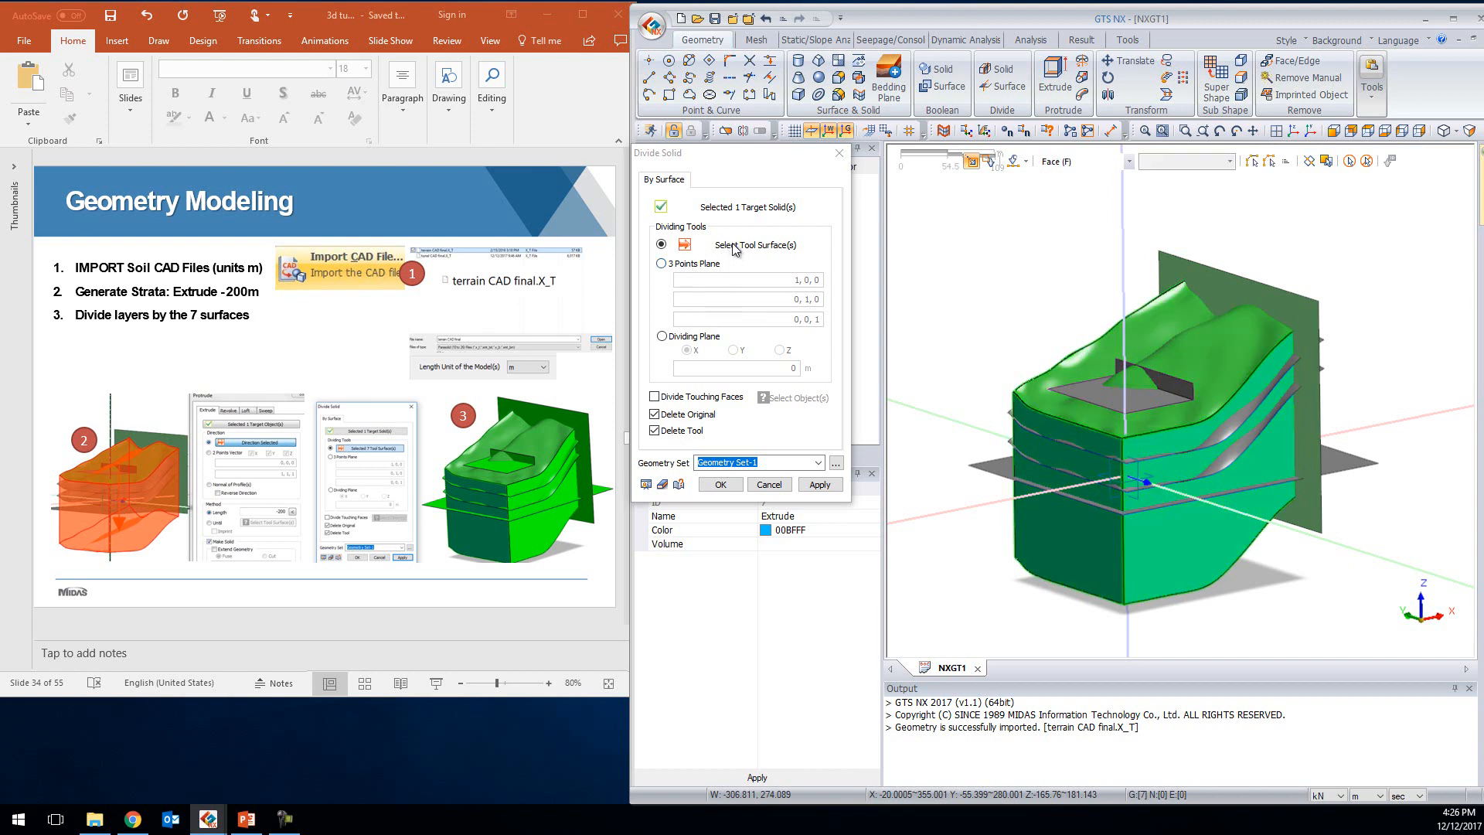
pyautogui.click(1270, 300)
pyautogui.click(1324, 341)
pyautogui.click(1324, 368)
pyautogui.click(1366, 458)
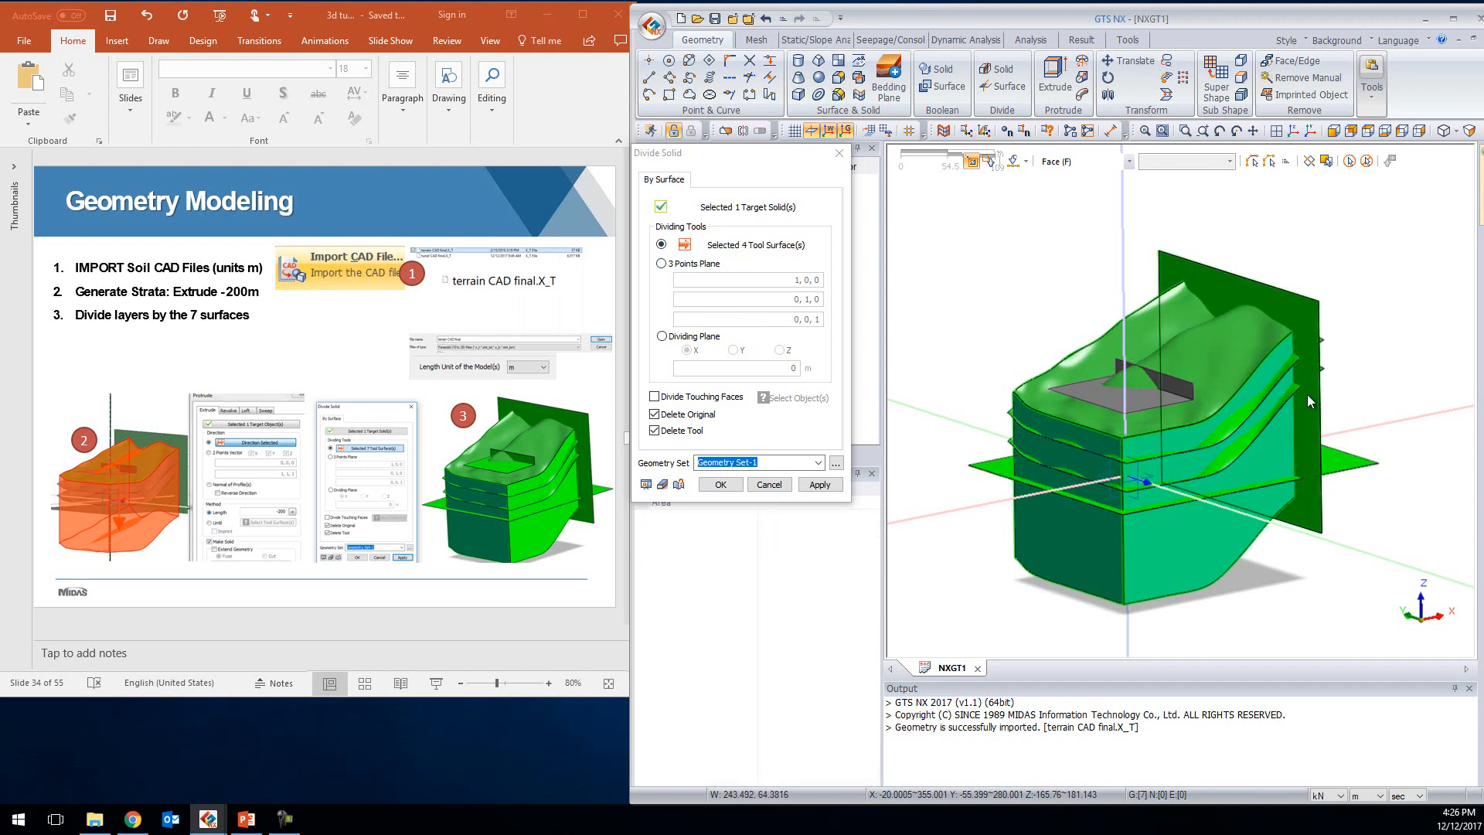
pyautogui.click(1139, 402)
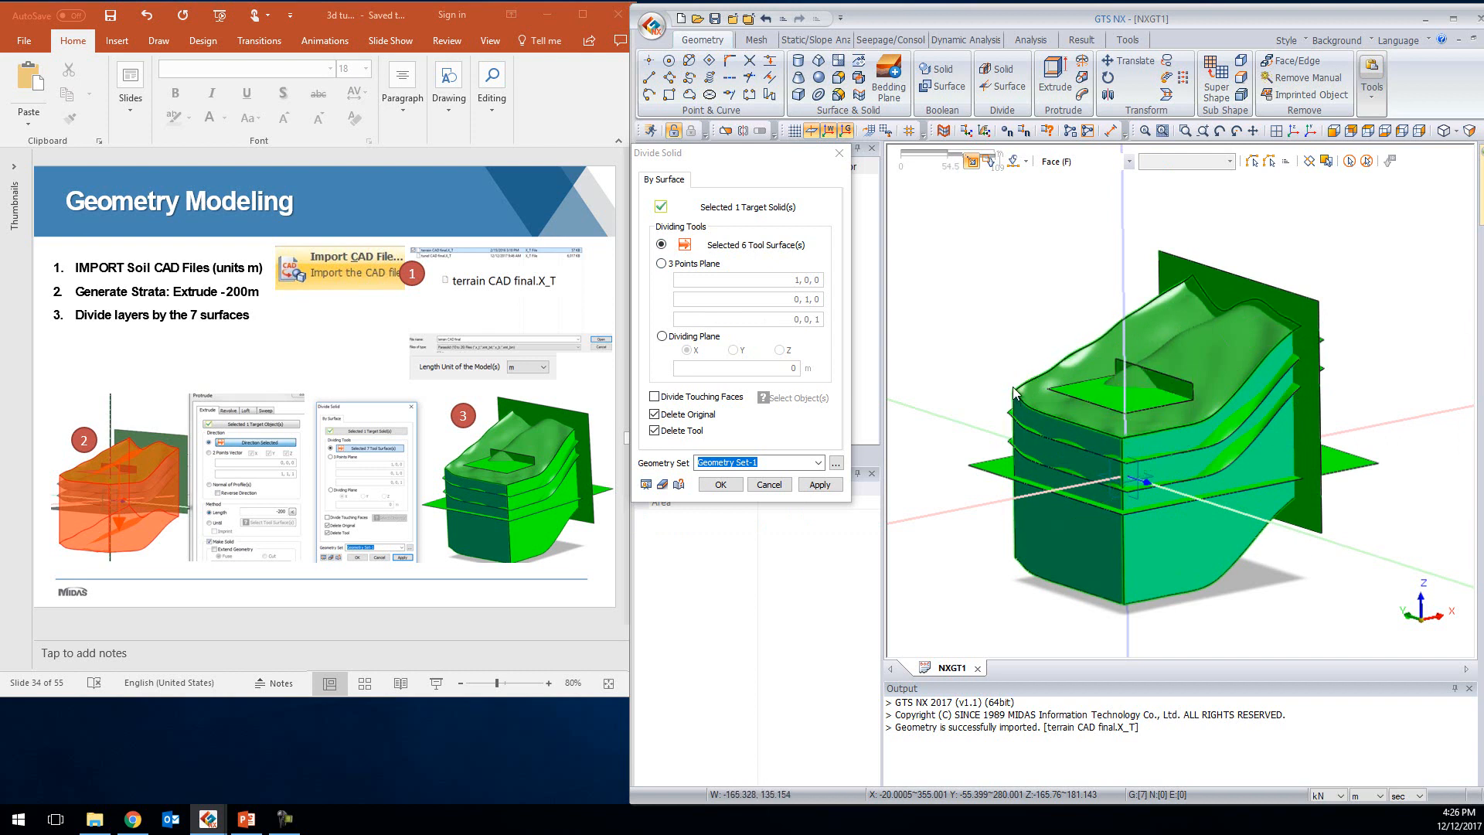
pyautogui.click(721, 485)
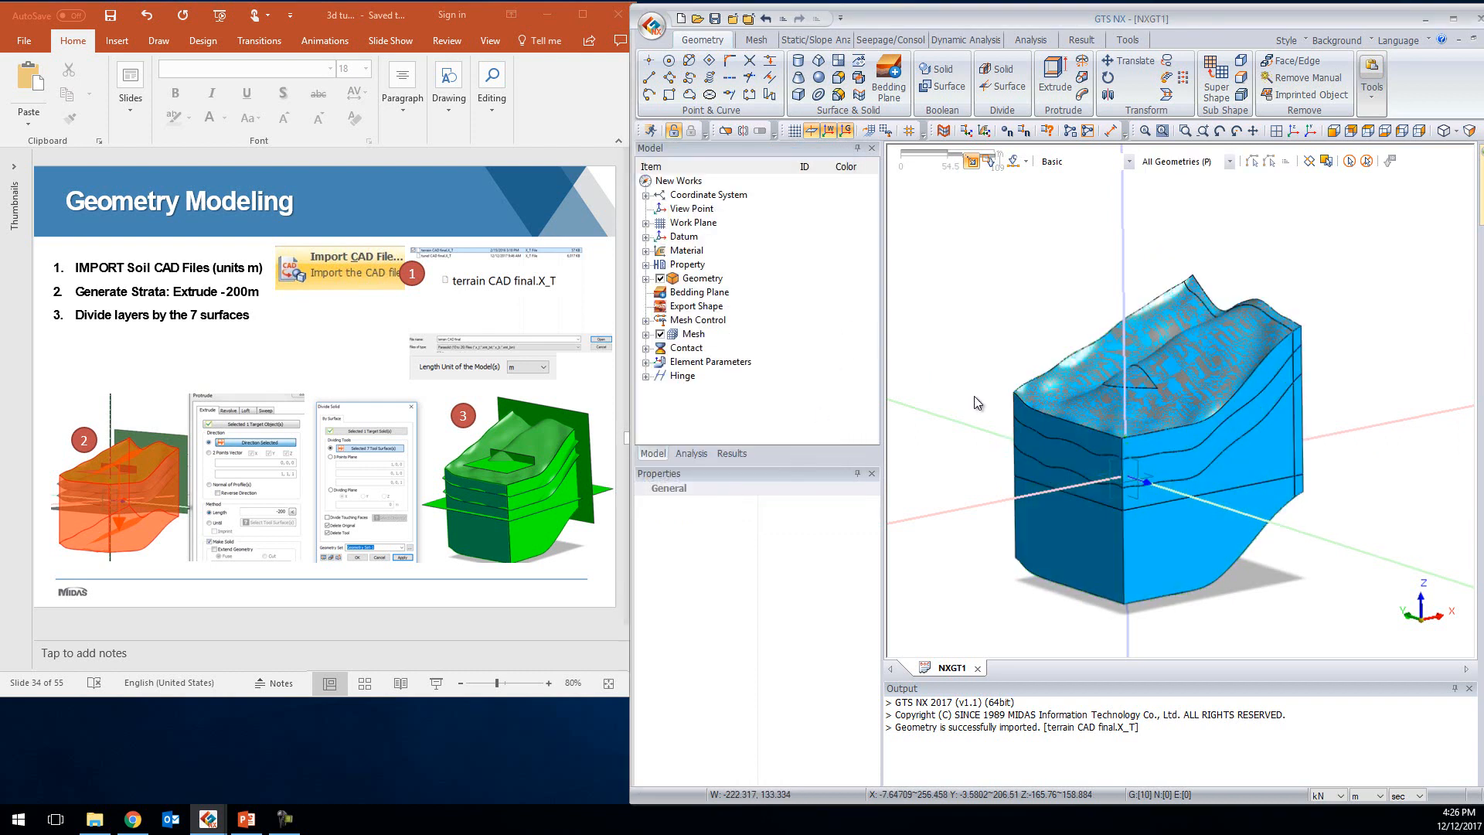
# Advance the slides to the next geometry modeling instructions and delete the lowest solid and the four leftover solids along the model's borders
pyautogui.click(343, 350)
pyautogui.scroll(-1, 343, 350)
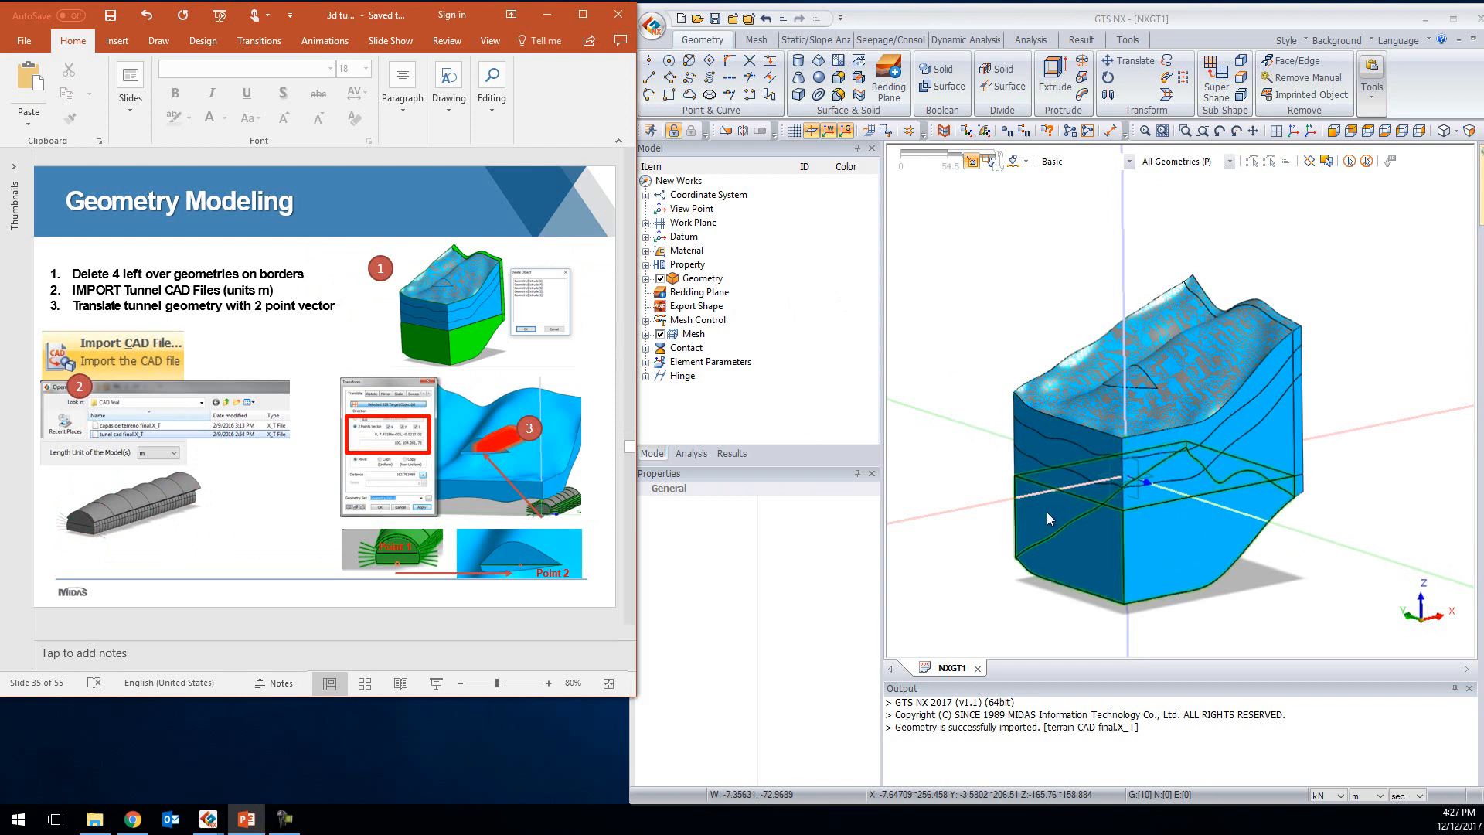
pyautogui.click(1167, 523)
pyautogui.click(1299, 486)
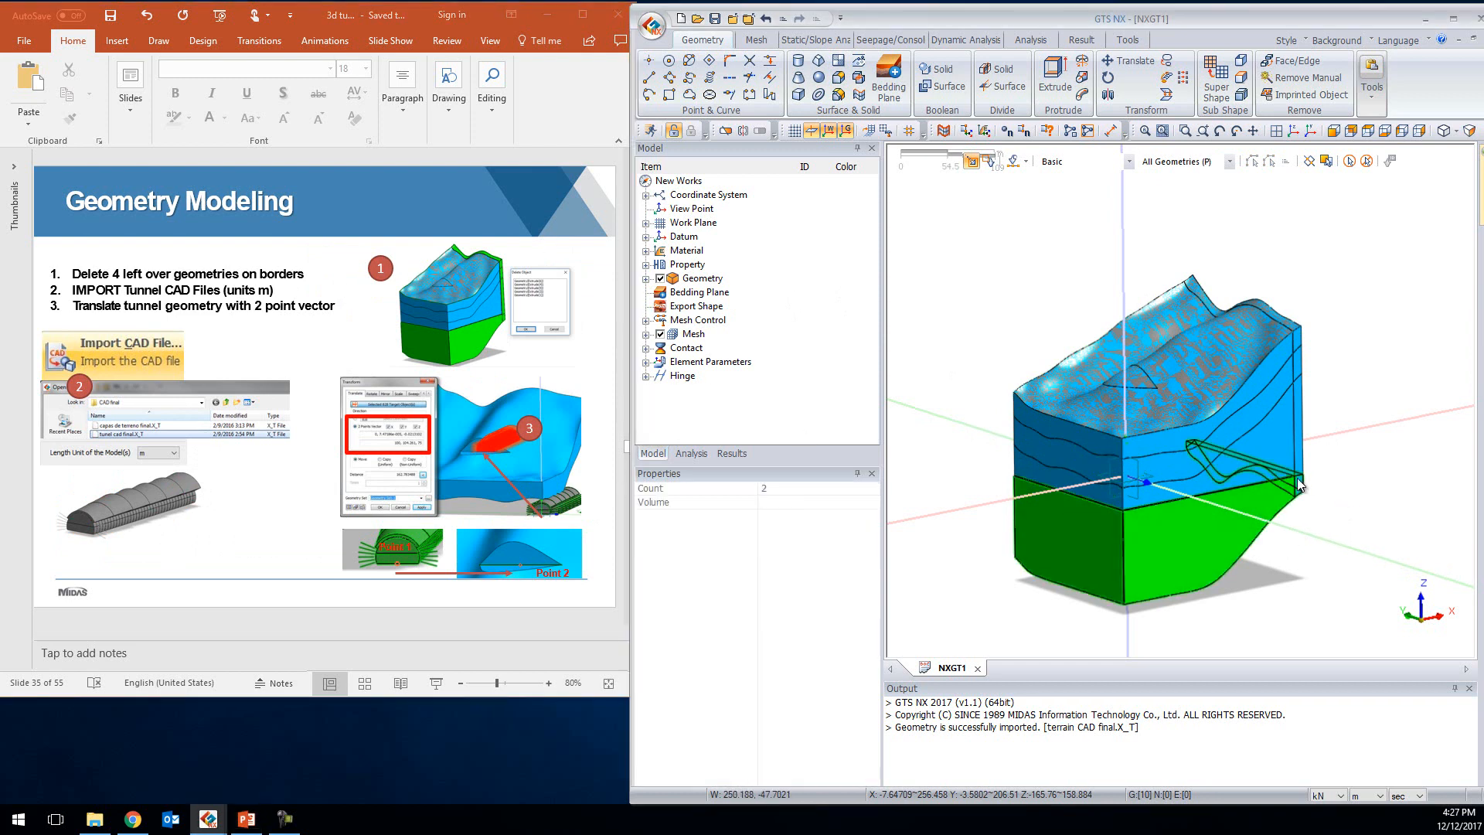
pyautogui.click(1300, 438)
pyautogui.click(1300, 368)
pyautogui.click(1299, 339)
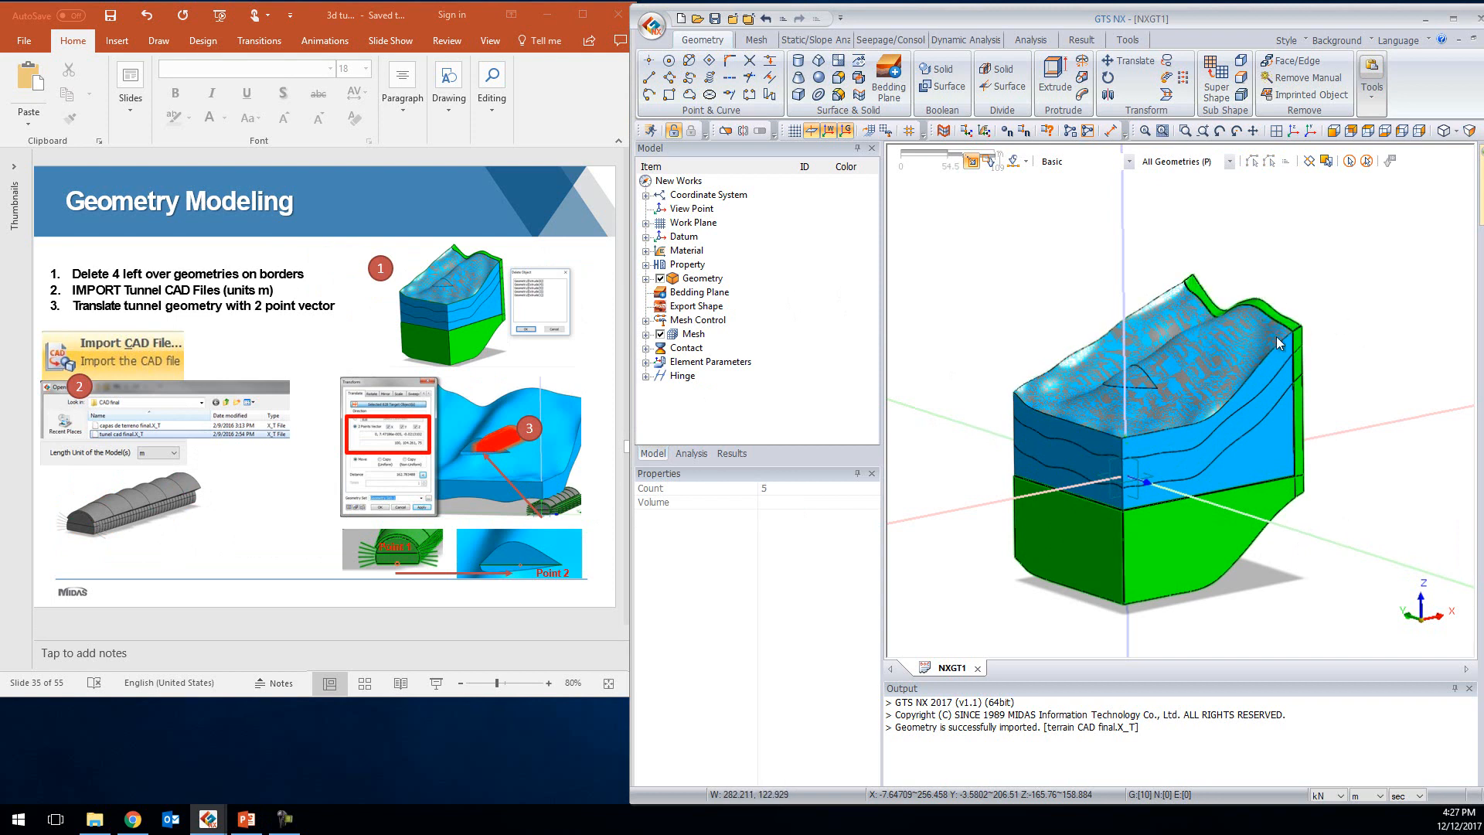
pyautogui.moveTo(1277, 343); pyautogui.dragTo(1315, 396, button='middle')
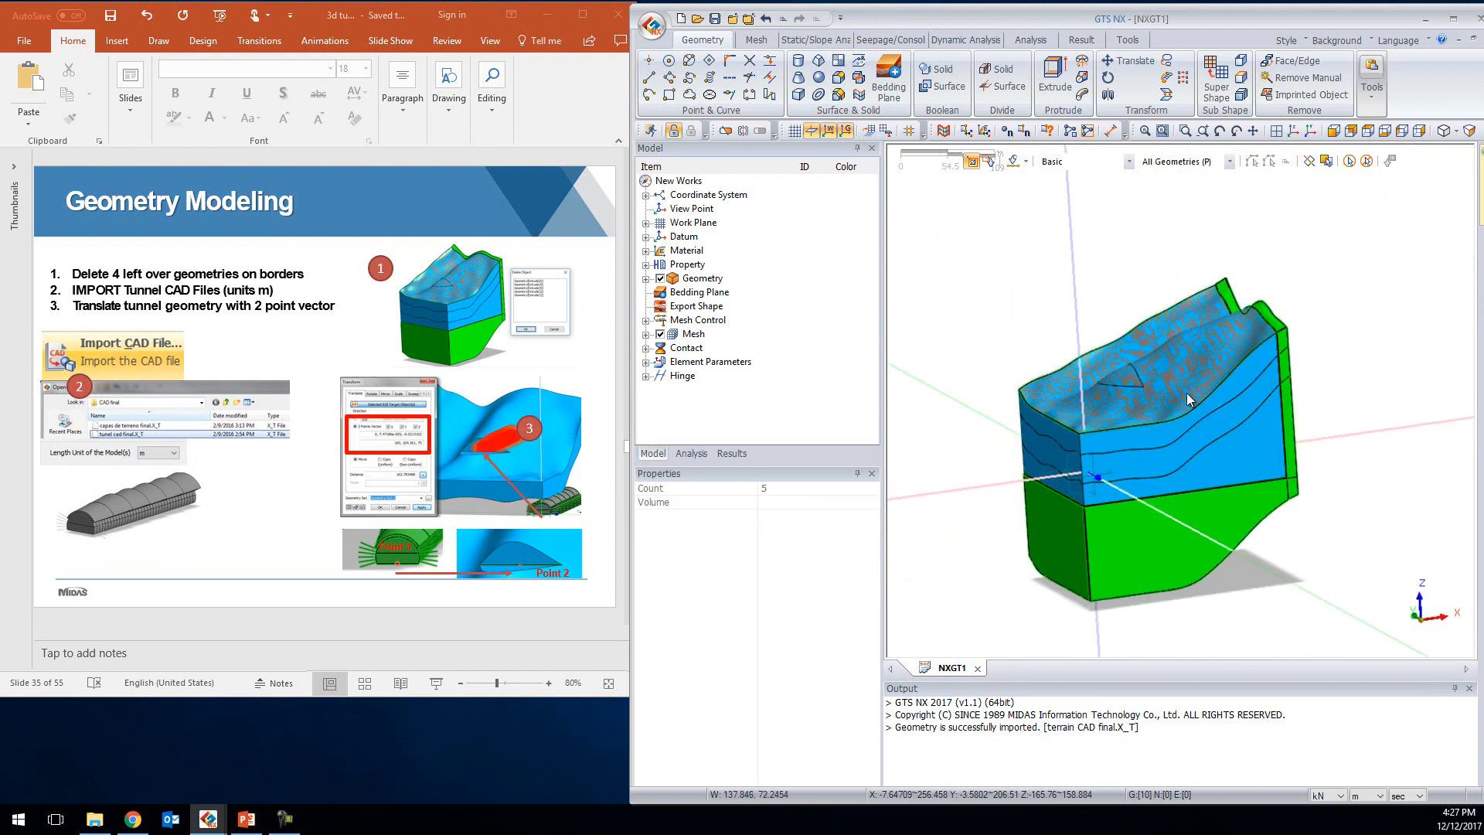
pyautogui.press('Delete')
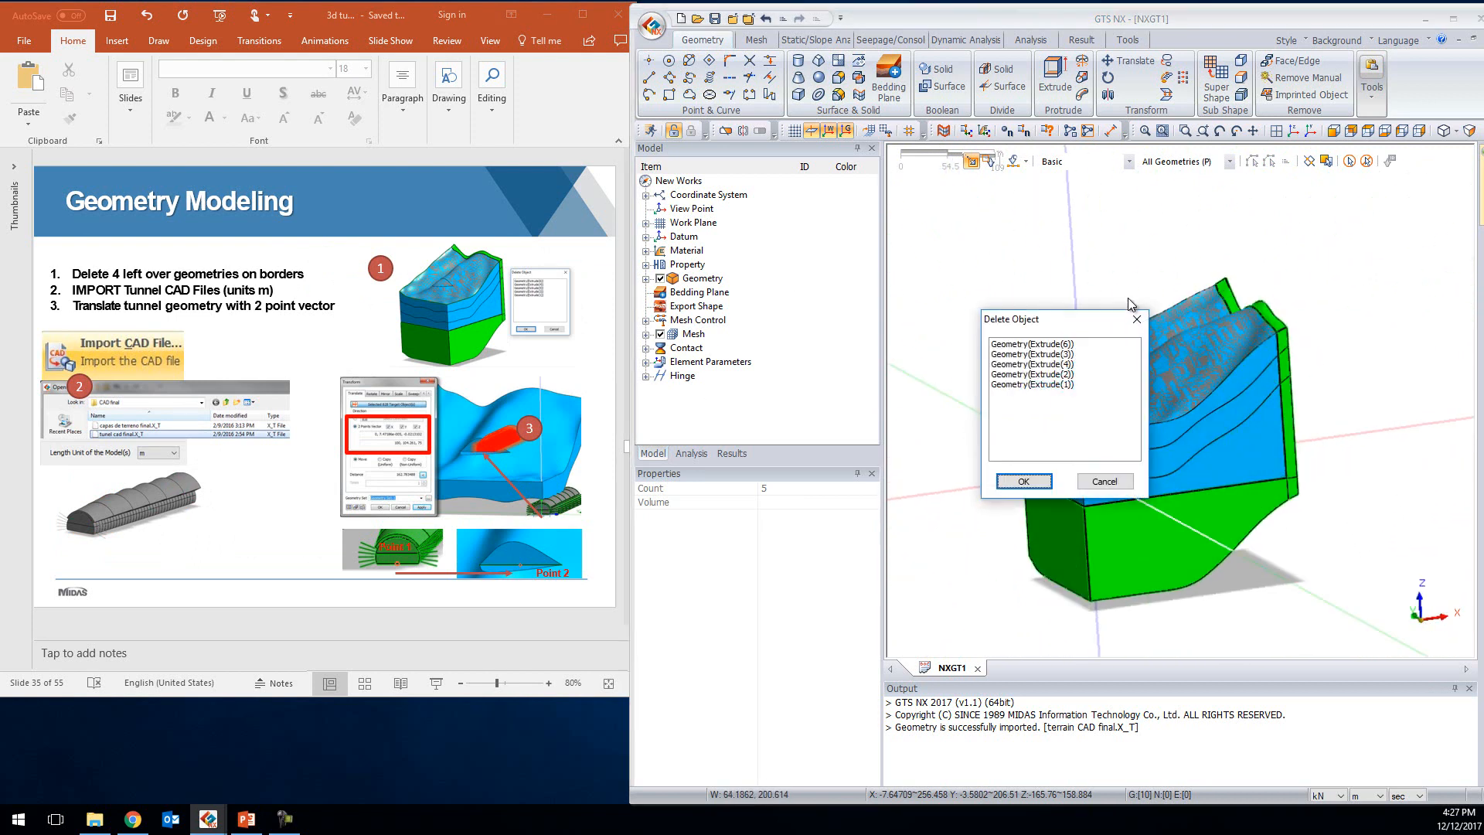
pyautogui.click(1023, 482)
# Delete the leftover imported terrain surface Body_D1 lying on top of the divided solids
pyautogui.moveTo(985, 272); pyautogui.dragTo(1004, 317, button='middle')
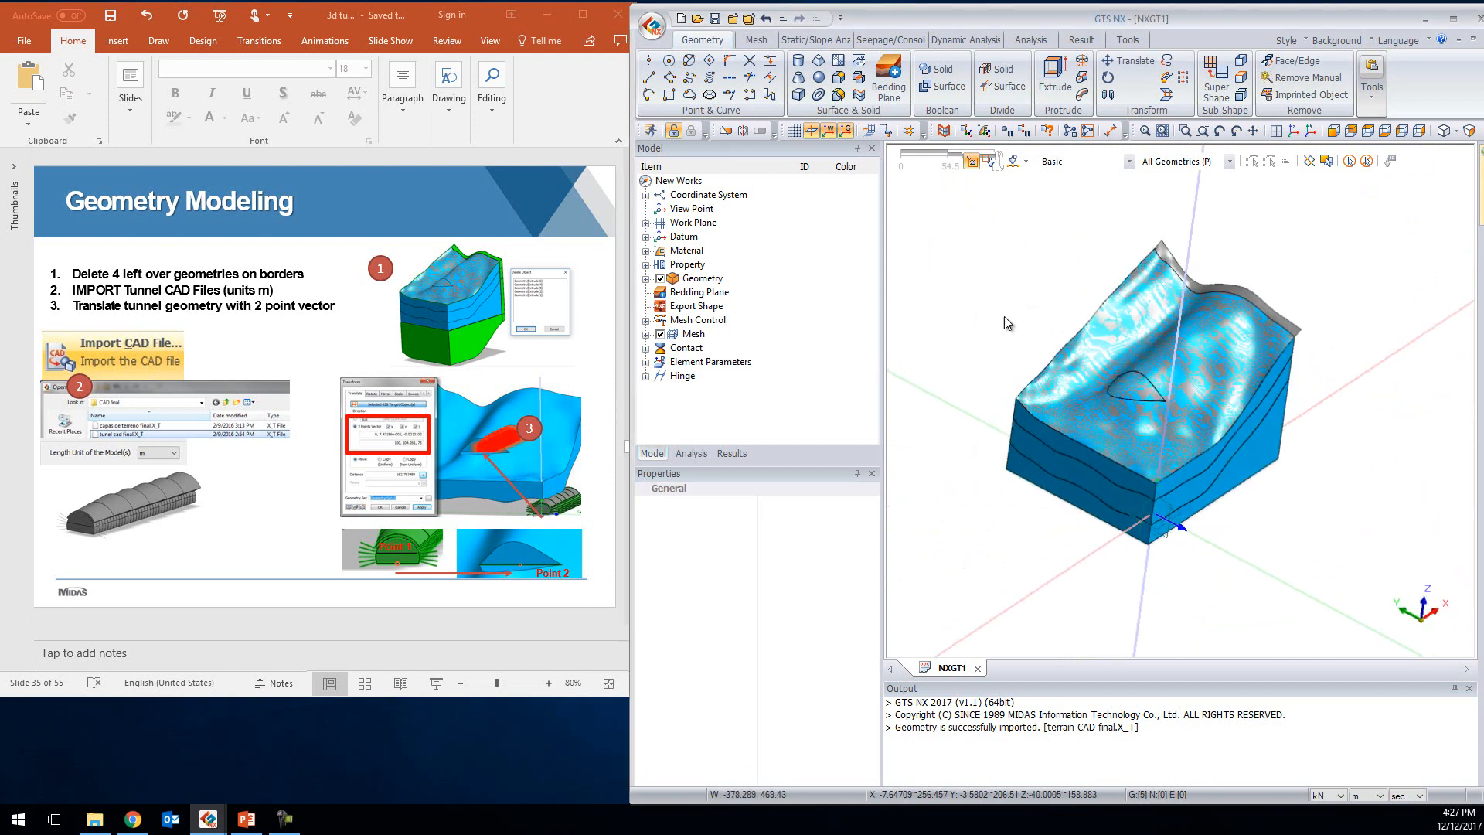
pyautogui.click(1274, 320)
pyautogui.rightClick(1281, 318)
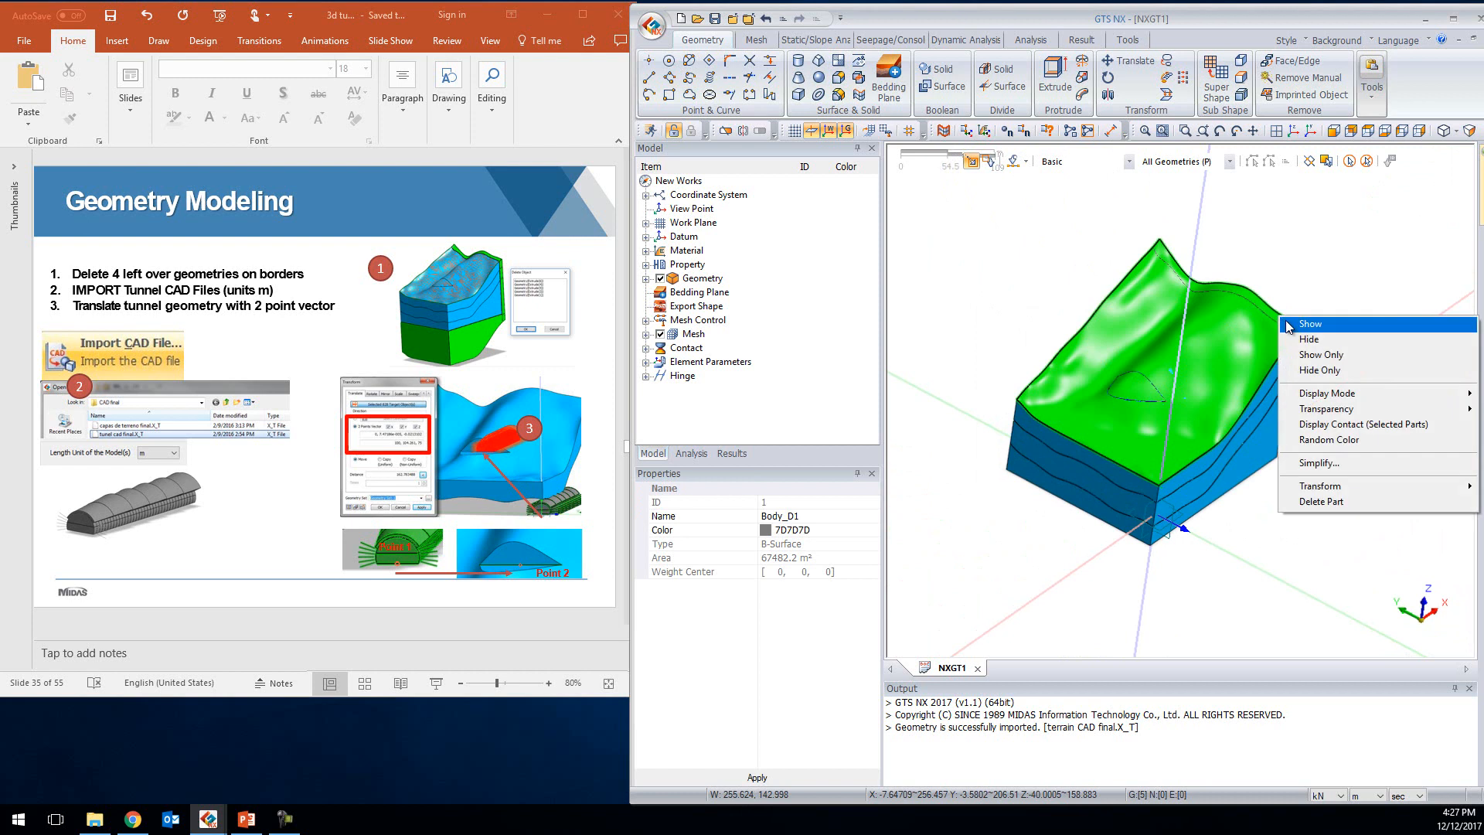
pyautogui.click(1349, 503)
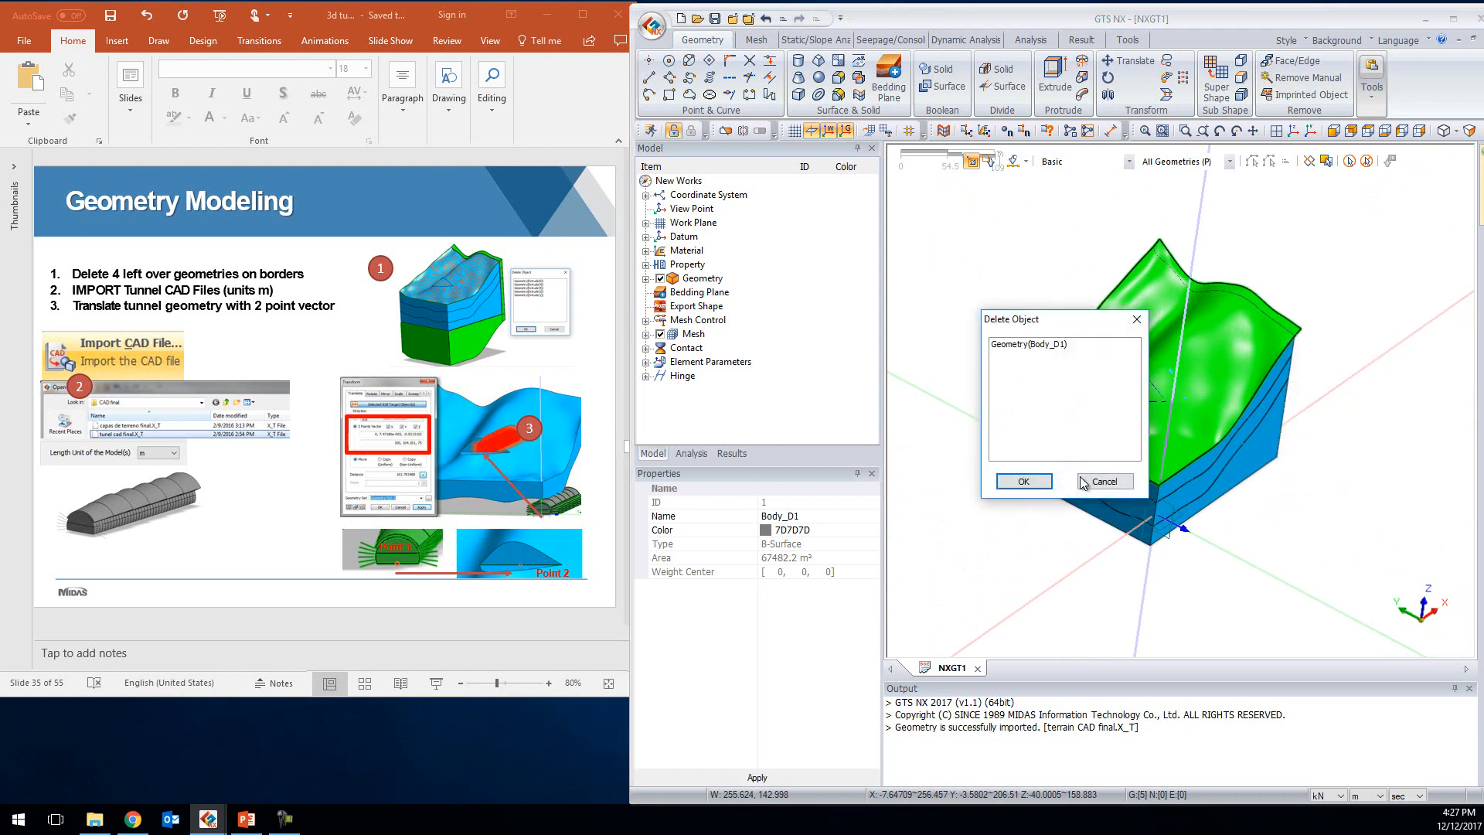
pyautogui.click(1019, 482)
pyautogui.moveTo(1202, 485); pyautogui.dragTo(1246, 430, button='middle')
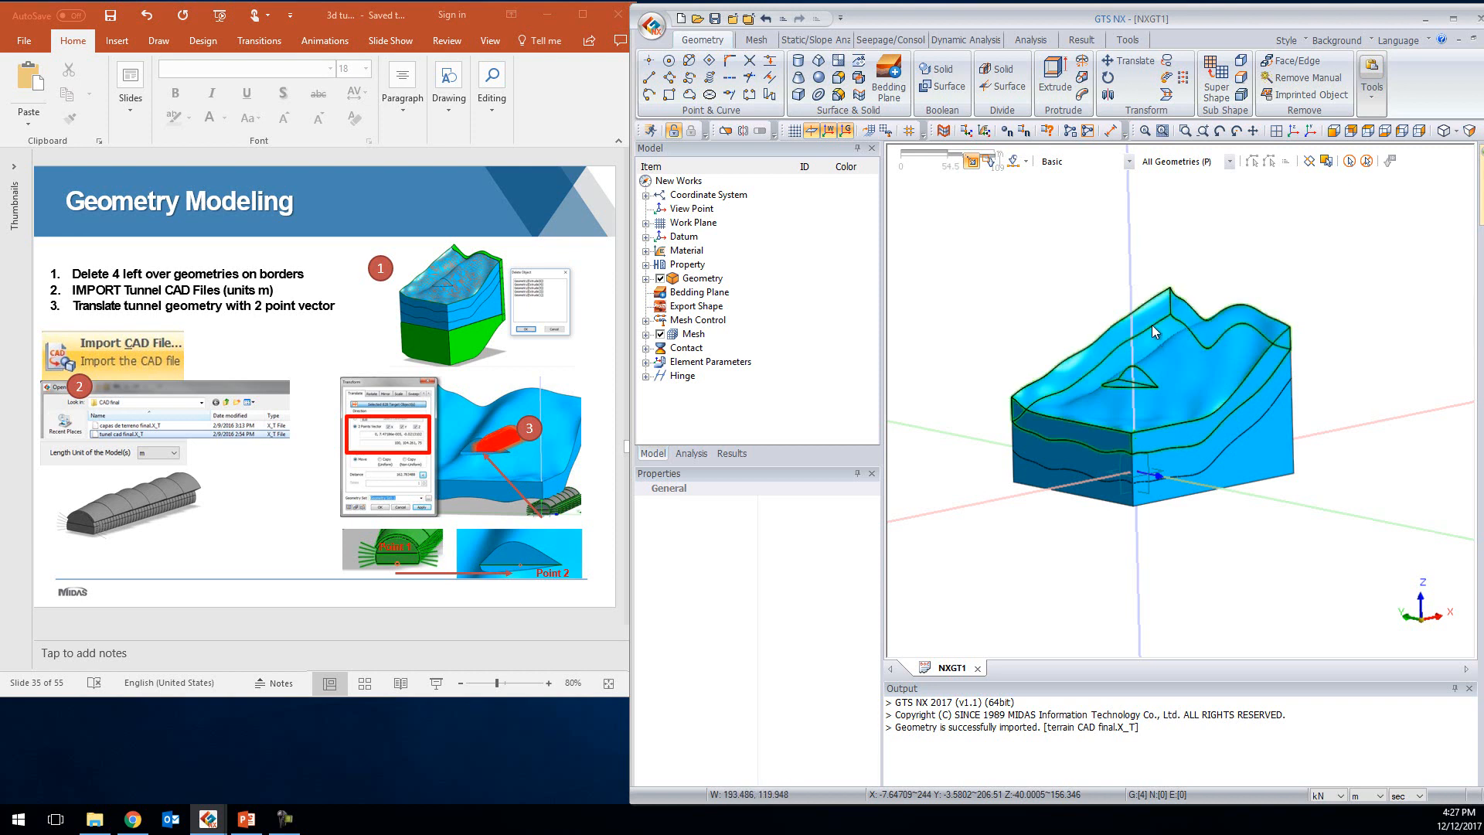
# Import the tunnel geometry from the CAD file tunel CAD final.X_T, with metres as the model's length unit
pyautogui.moveTo(970, 303); pyautogui.dragTo(1000, 274, button='middle')
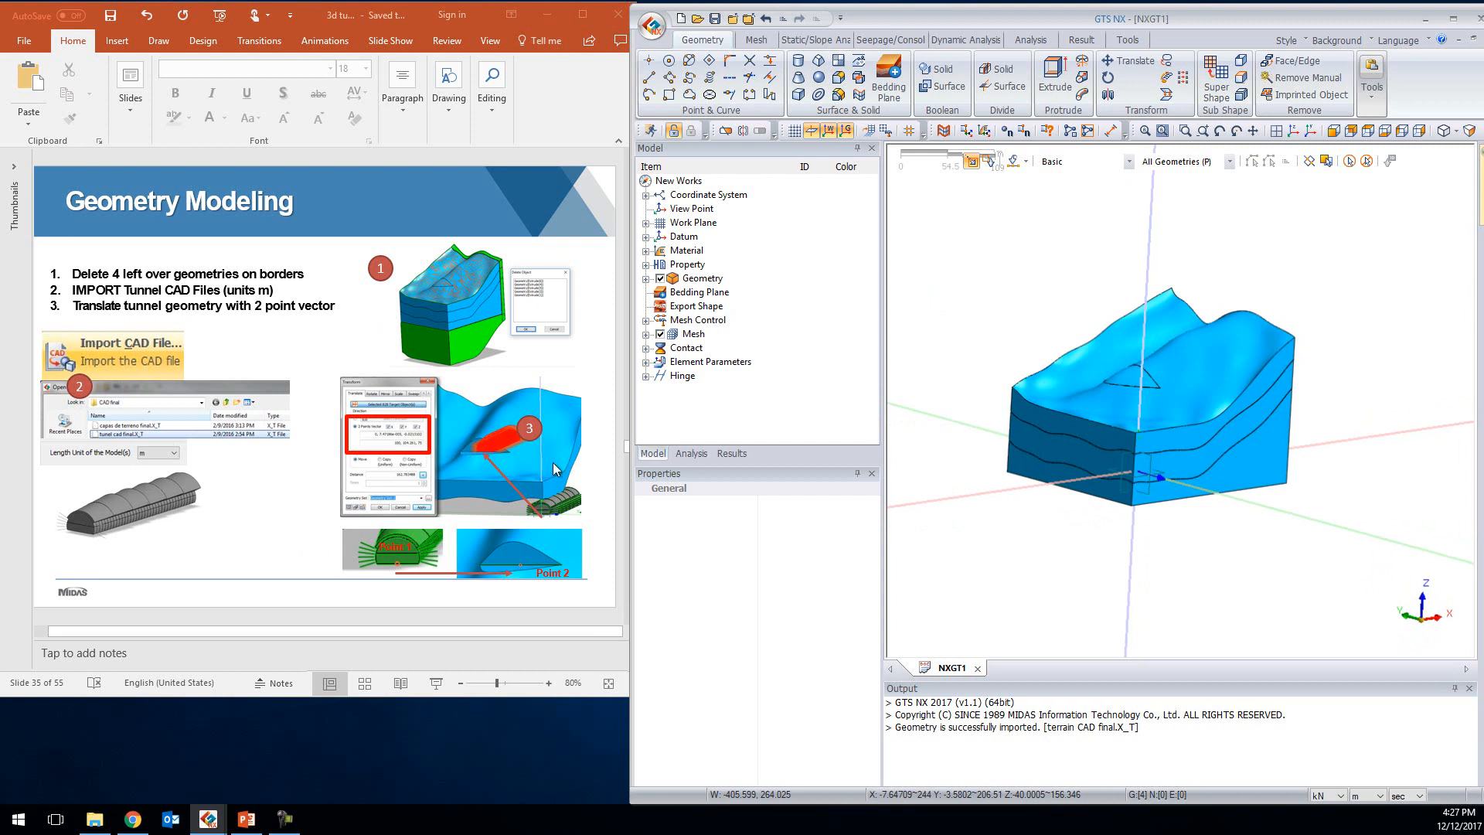
pyautogui.click(651, 26)
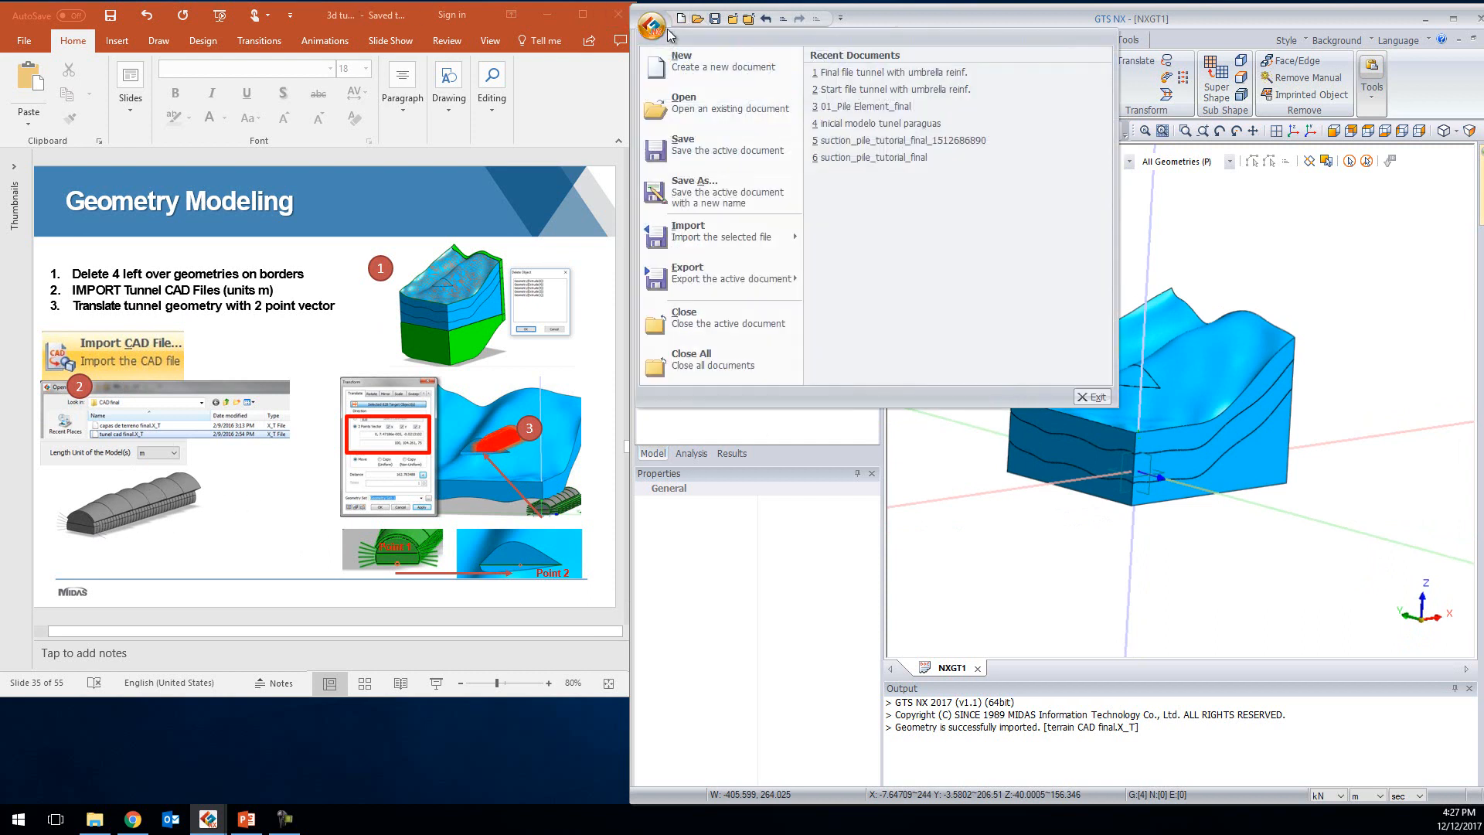
pyautogui.moveTo(731, 235)
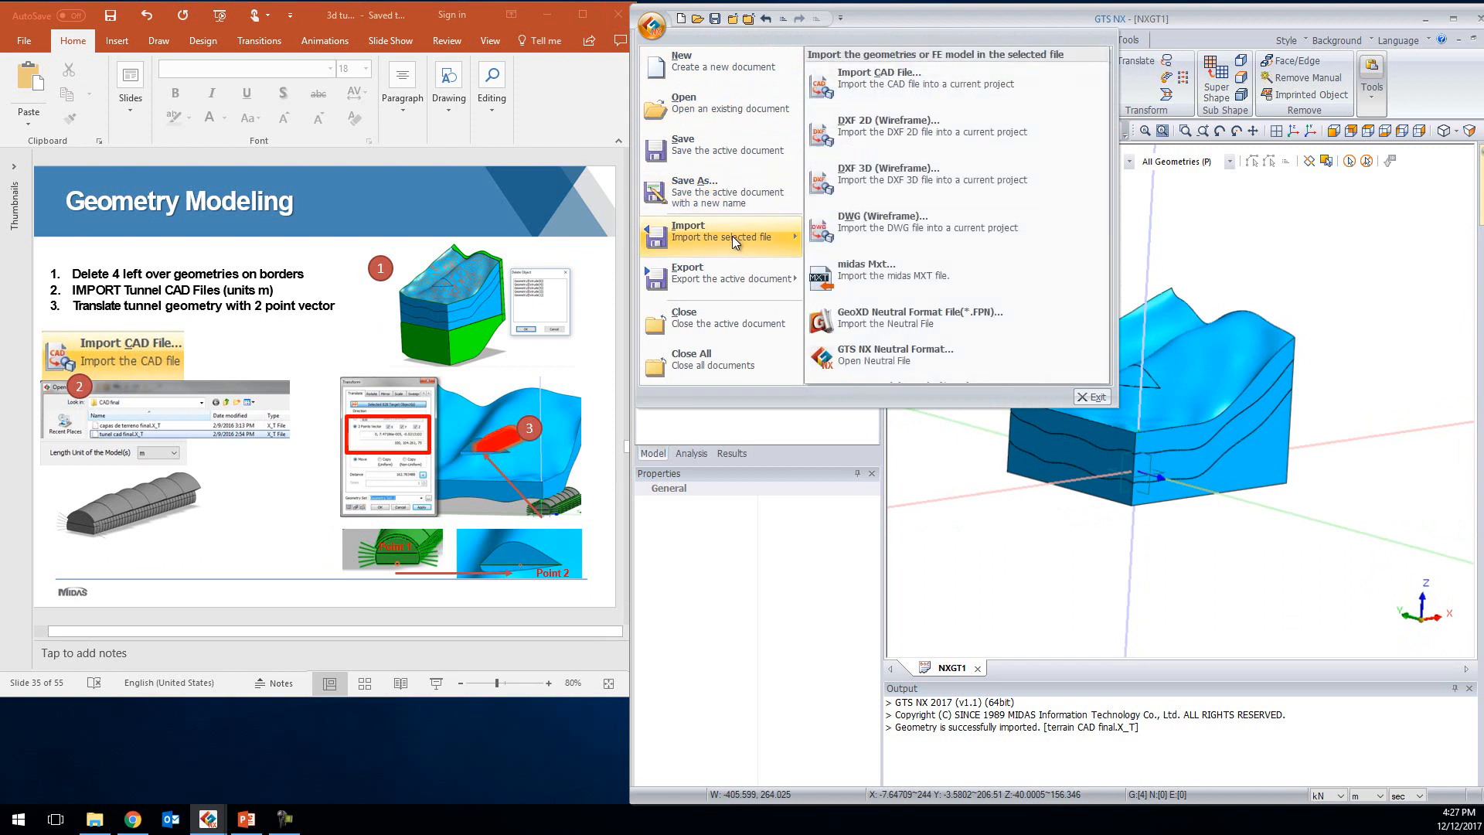
pyautogui.click(889, 81)
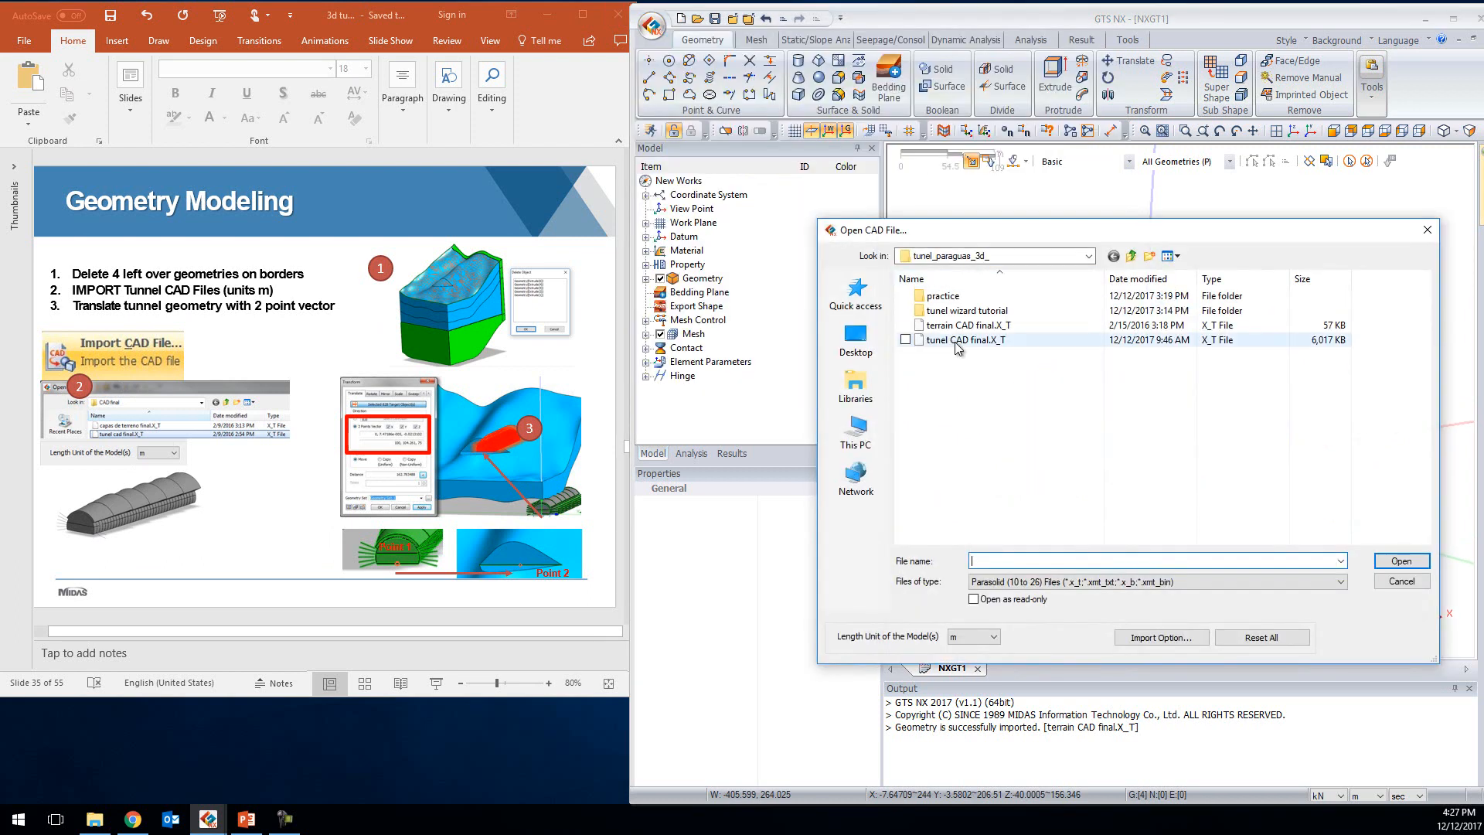
pyautogui.click(964, 343)
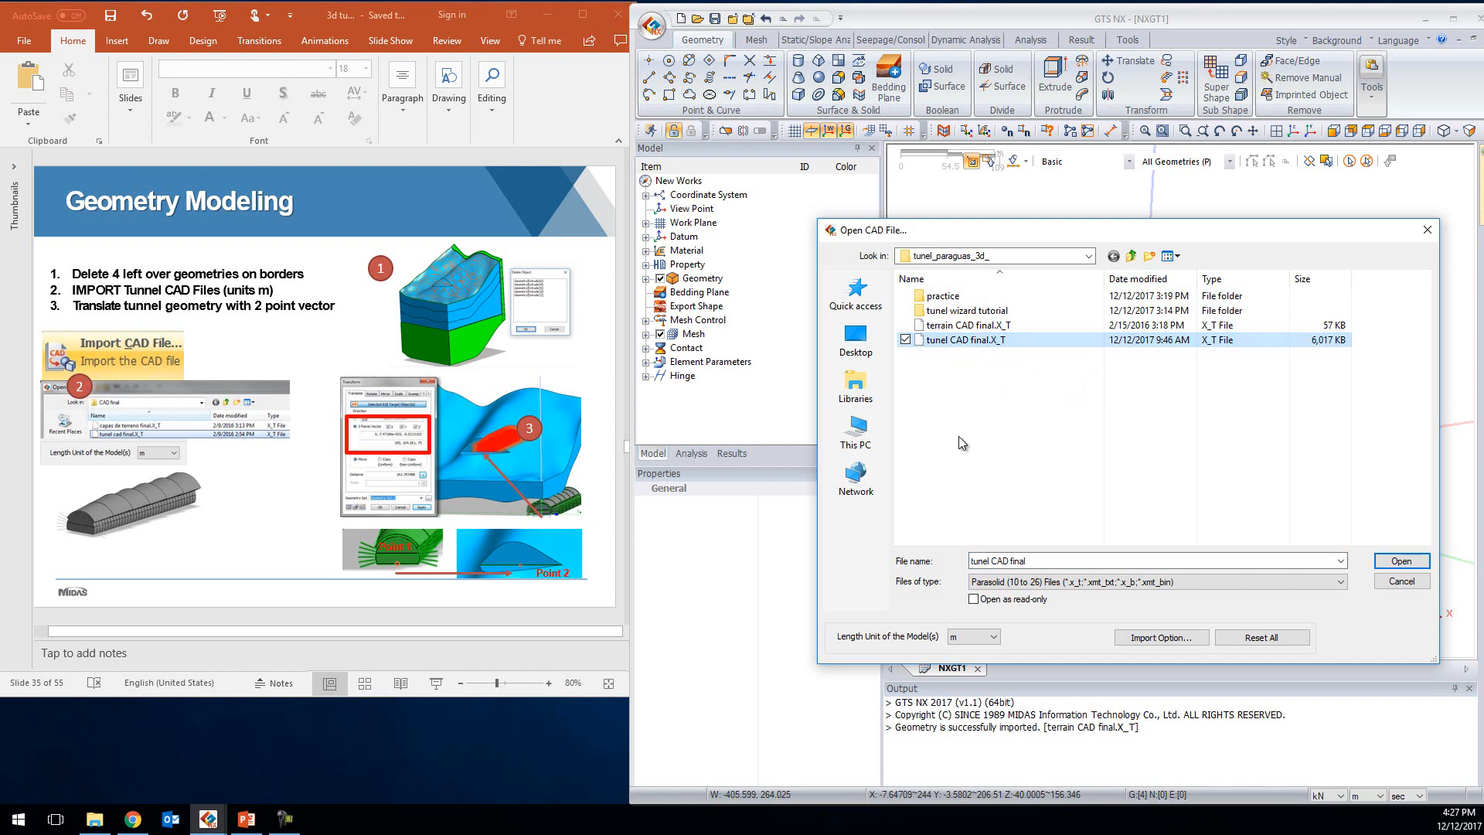
pyautogui.click(1411, 558)
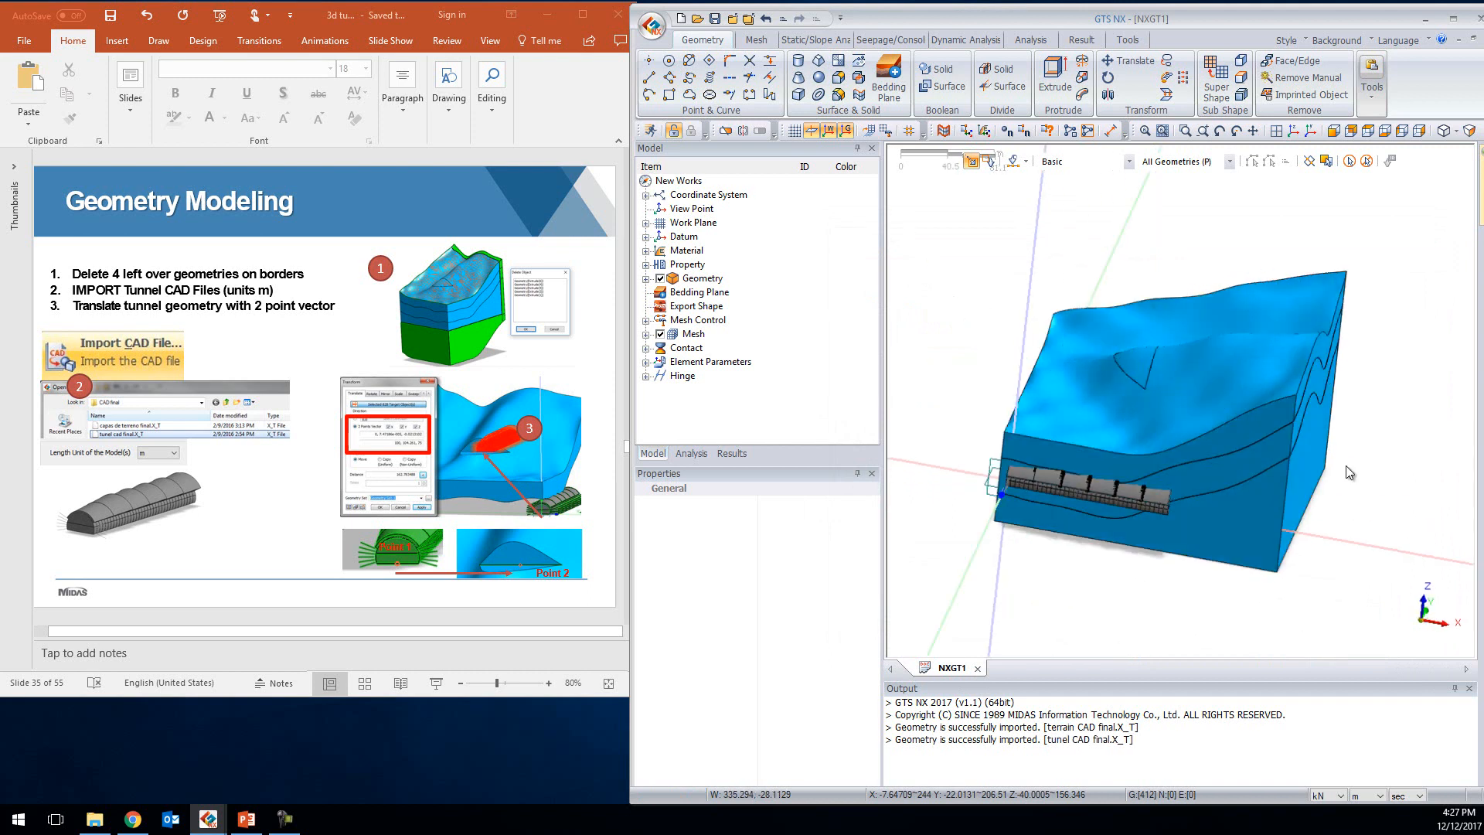
# Hide the two lower strata solids and the small solid at the tunnel portal
pyautogui.moveTo(1213, 470); pyautogui.dragTo(1326, 463, button='middle')
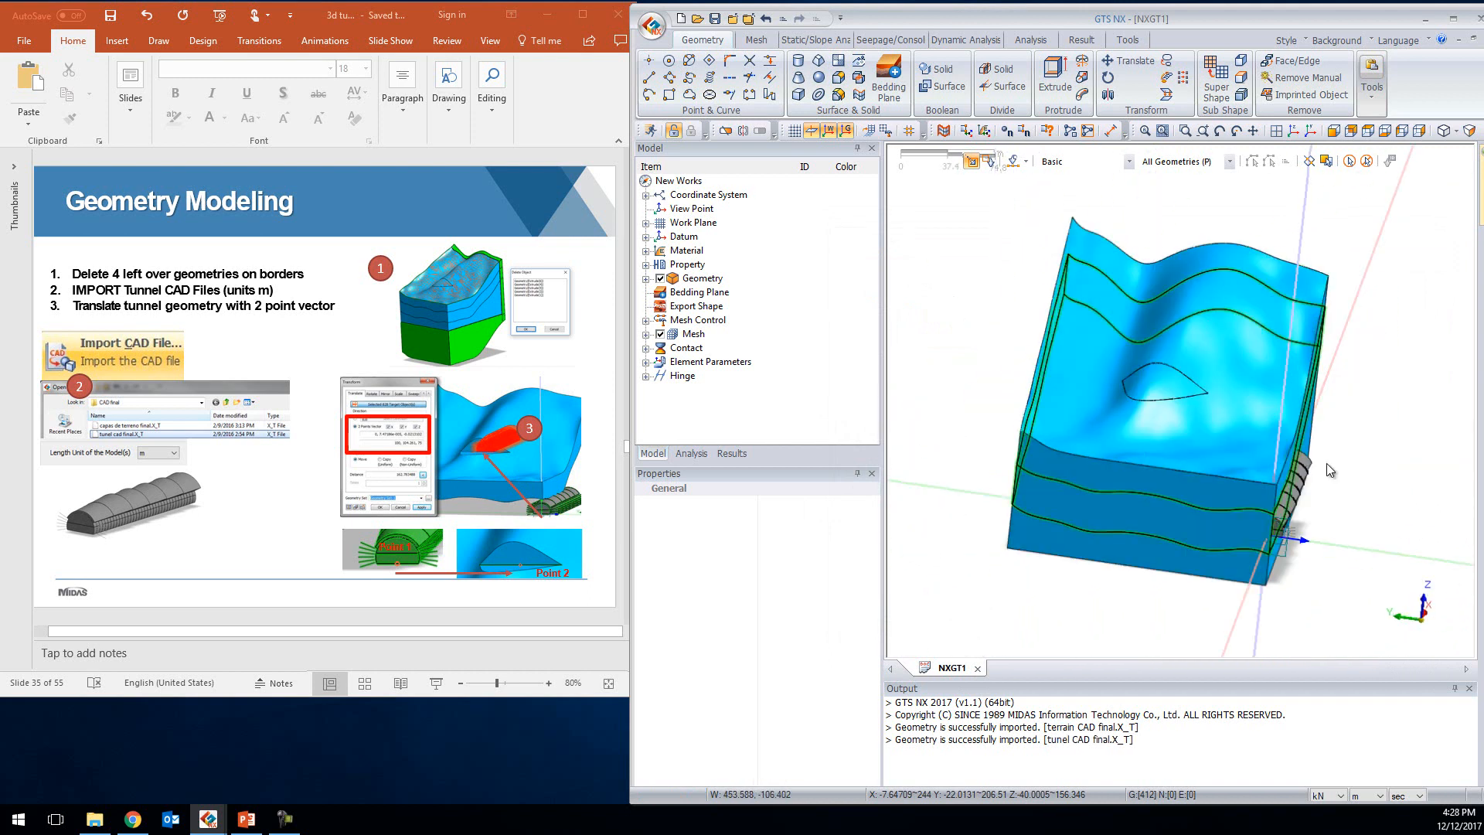
pyautogui.click(1211, 498)
pyautogui.click(1195, 521)
pyautogui.click(1185, 550)
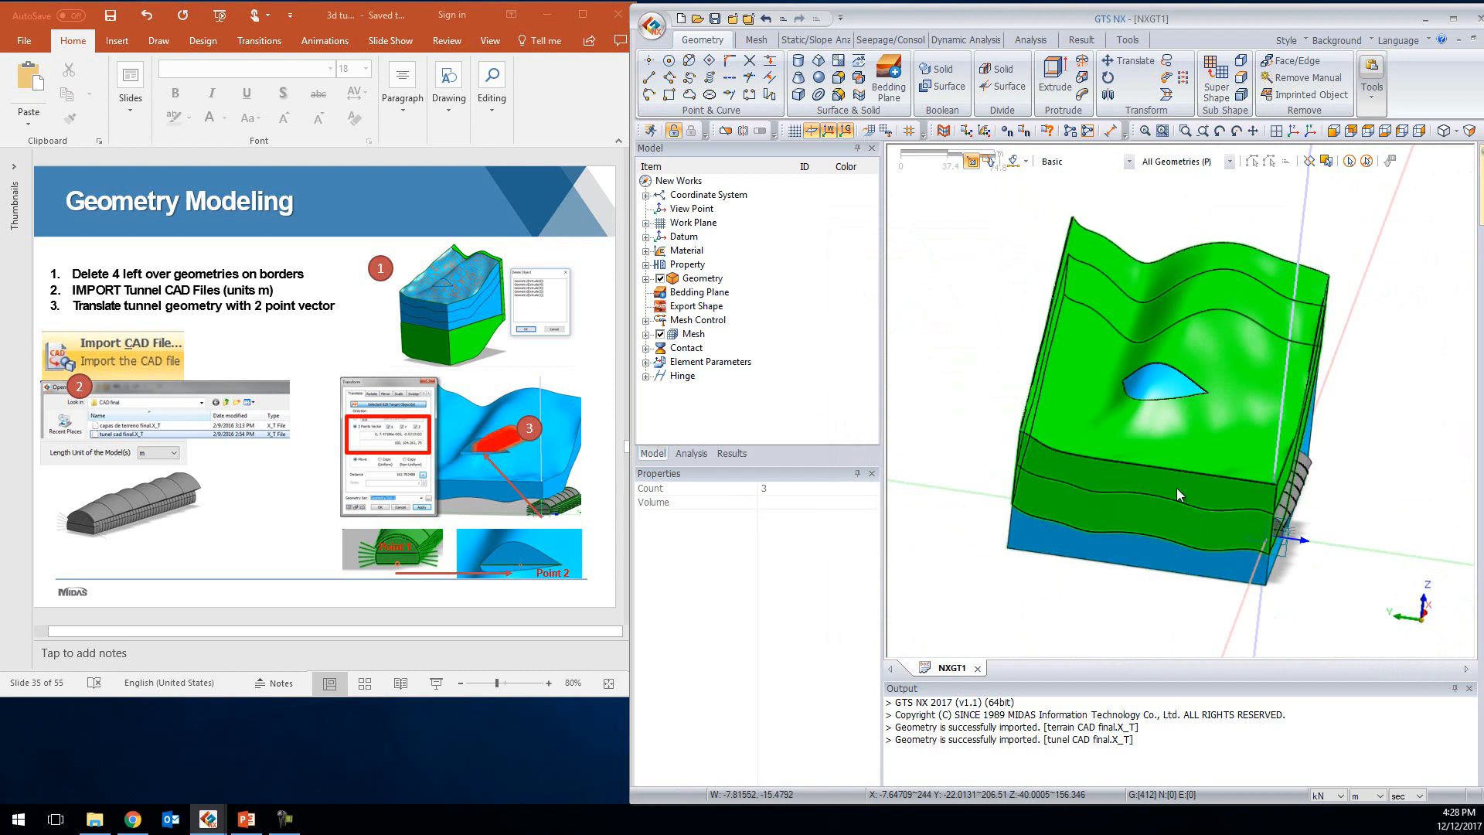
pyautogui.click(1164, 400)
pyautogui.click(1155, 374)
pyautogui.rightClick(1155, 374)
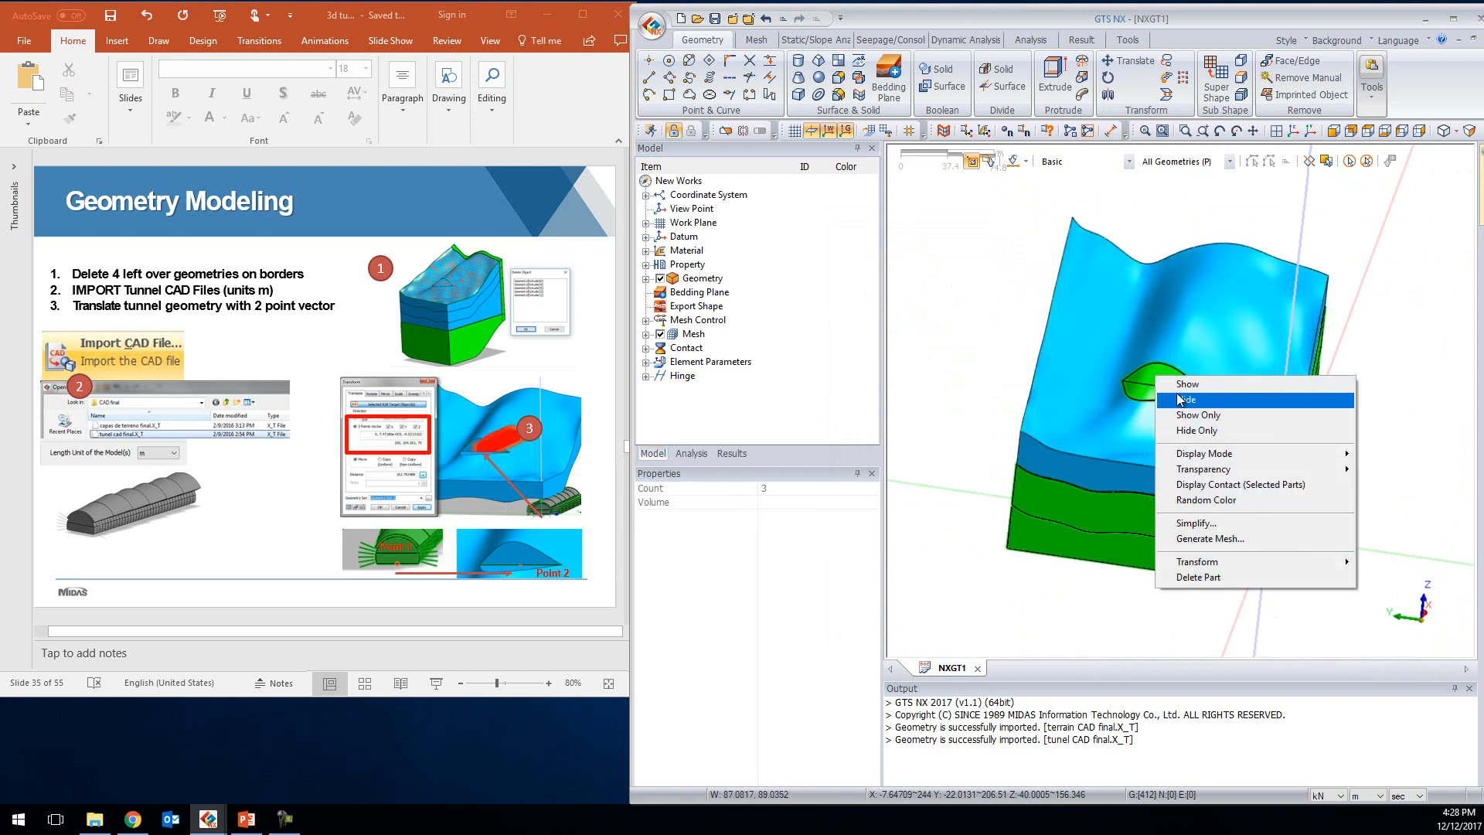
pyautogui.click(1193, 400)
# View the terrain and tunnel from the left side and set the work plane to YZ (1,0,0)
pyautogui.moveTo(1191, 396); pyautogui.dragTo(1255, 350, button='middle')
pyautogui.scroll(6, 1344, 502)
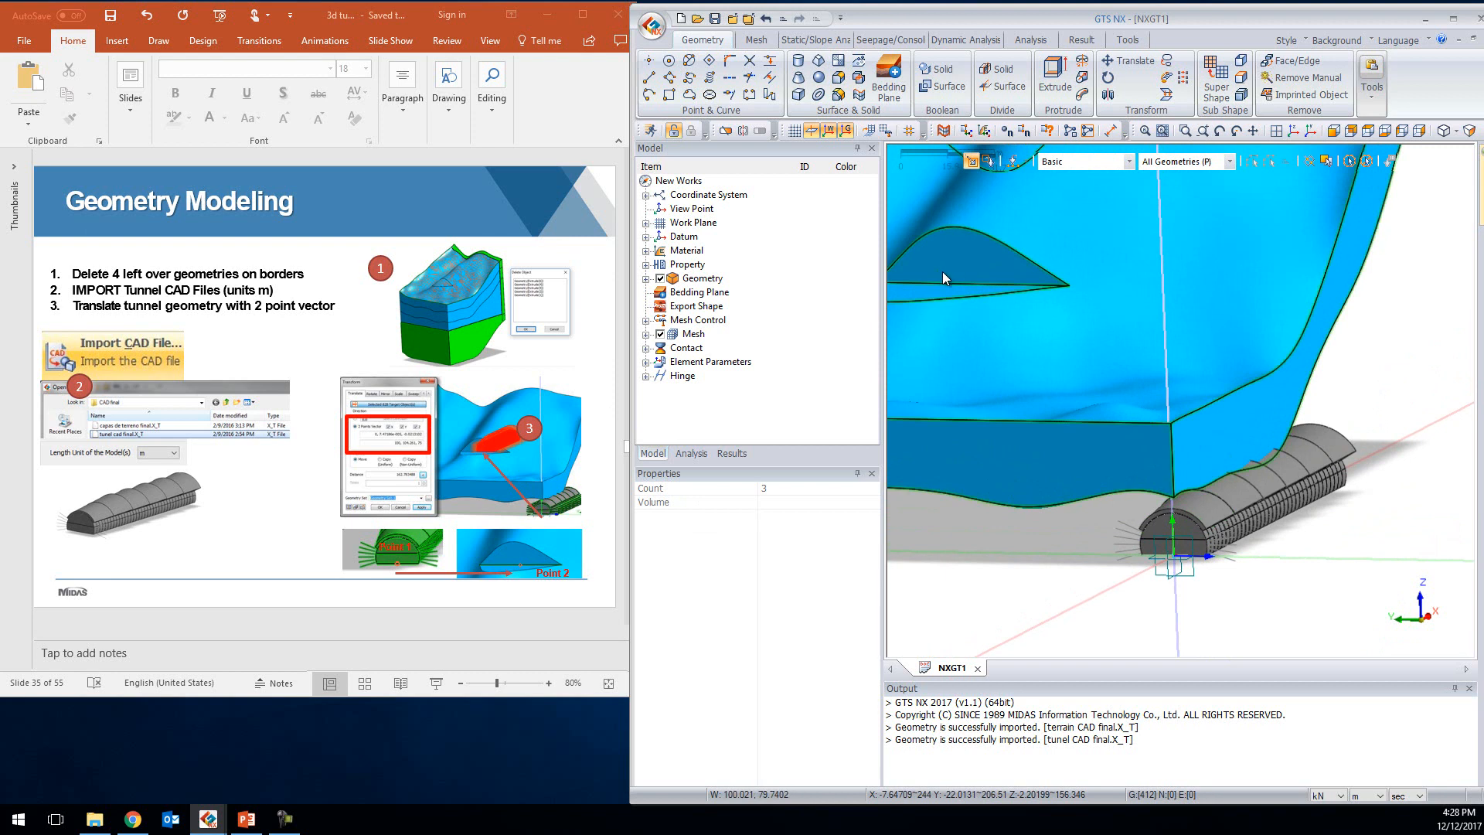
pyautogui.scroll(-3, 977, 253)
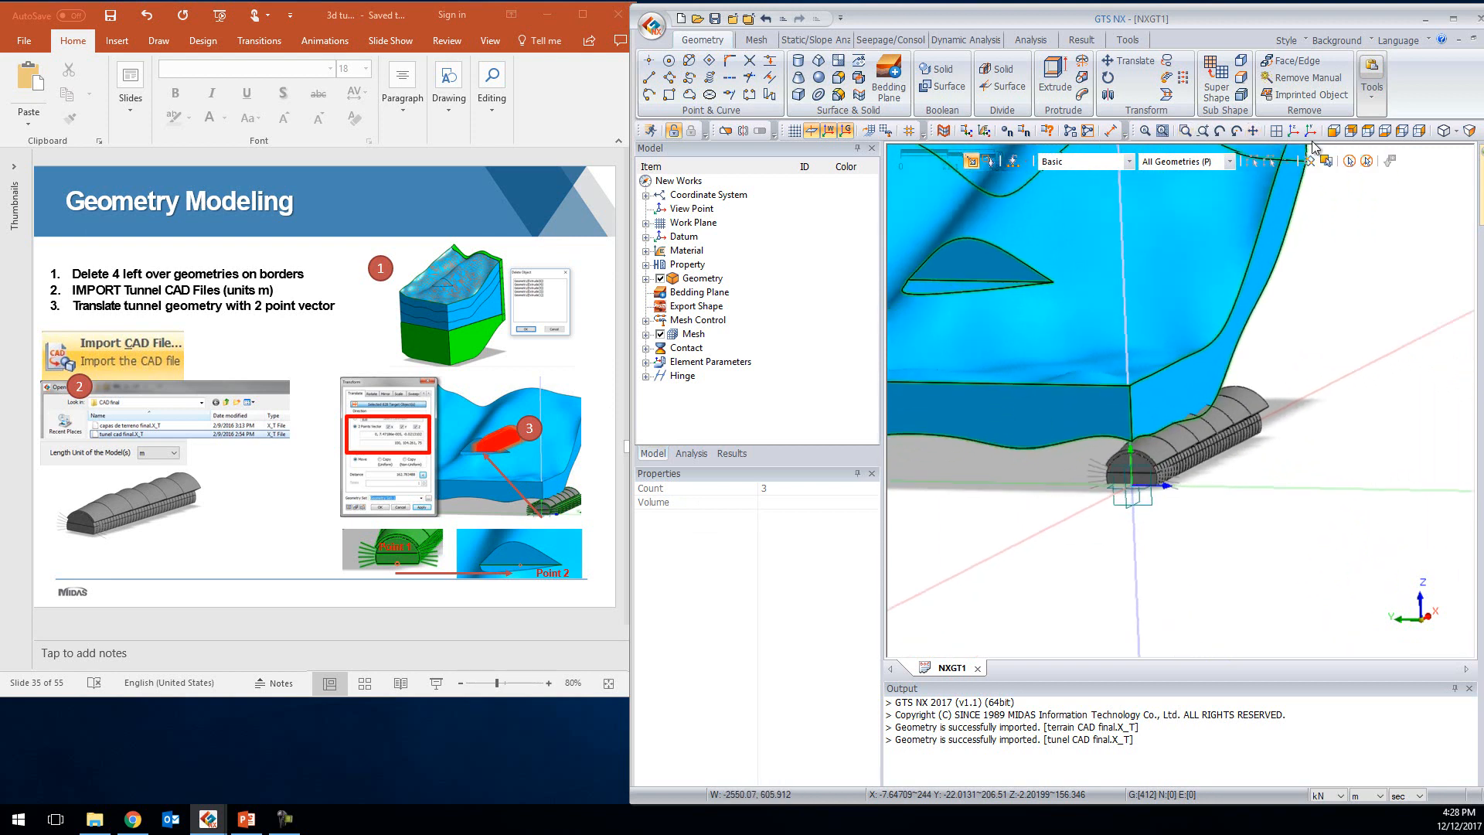
pyautogui.click(1340, 131)
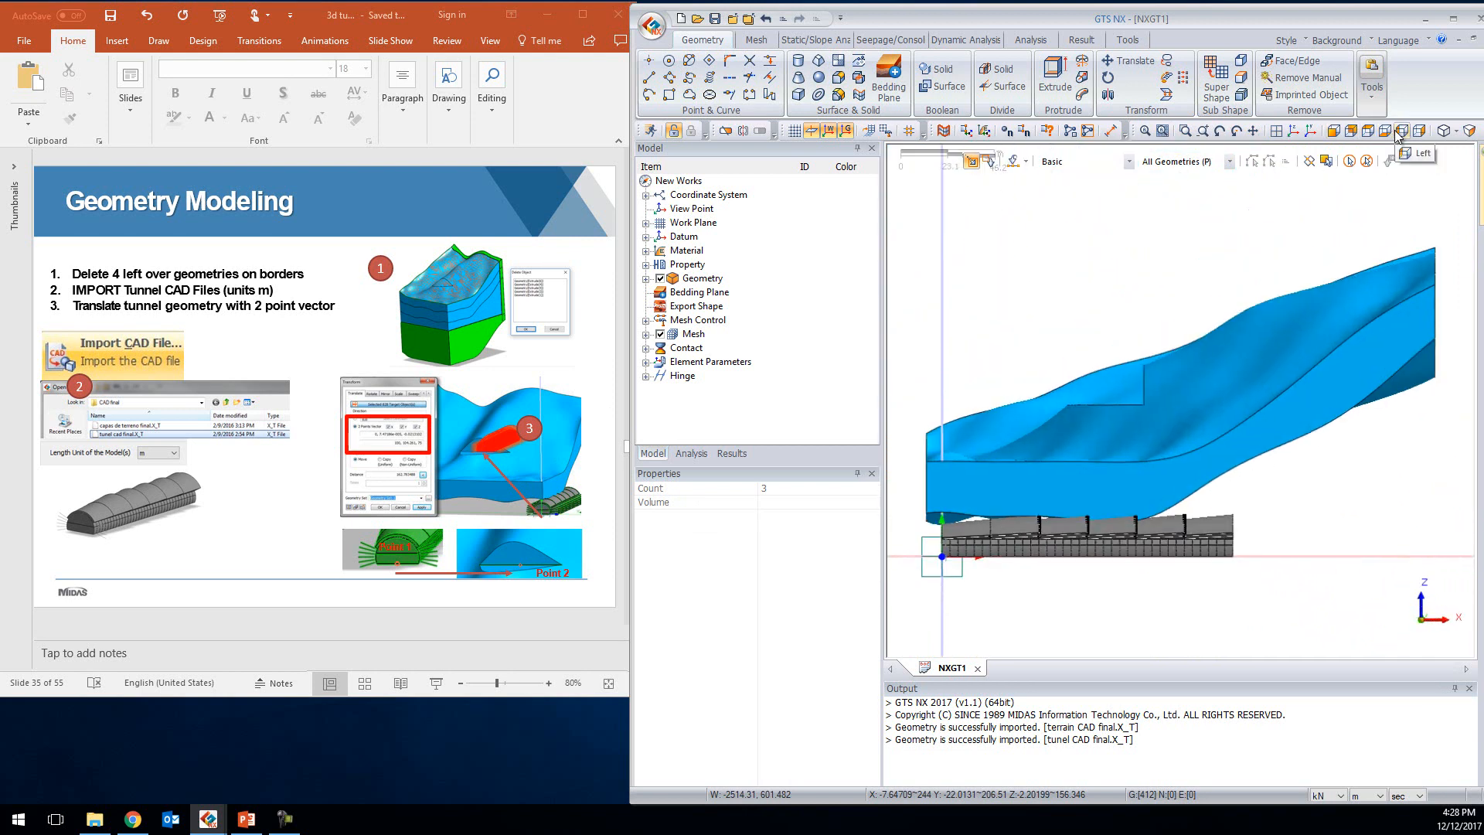
pyautogui.click(1404, 131)
pyautogui.scroll(5, 1407, 569)
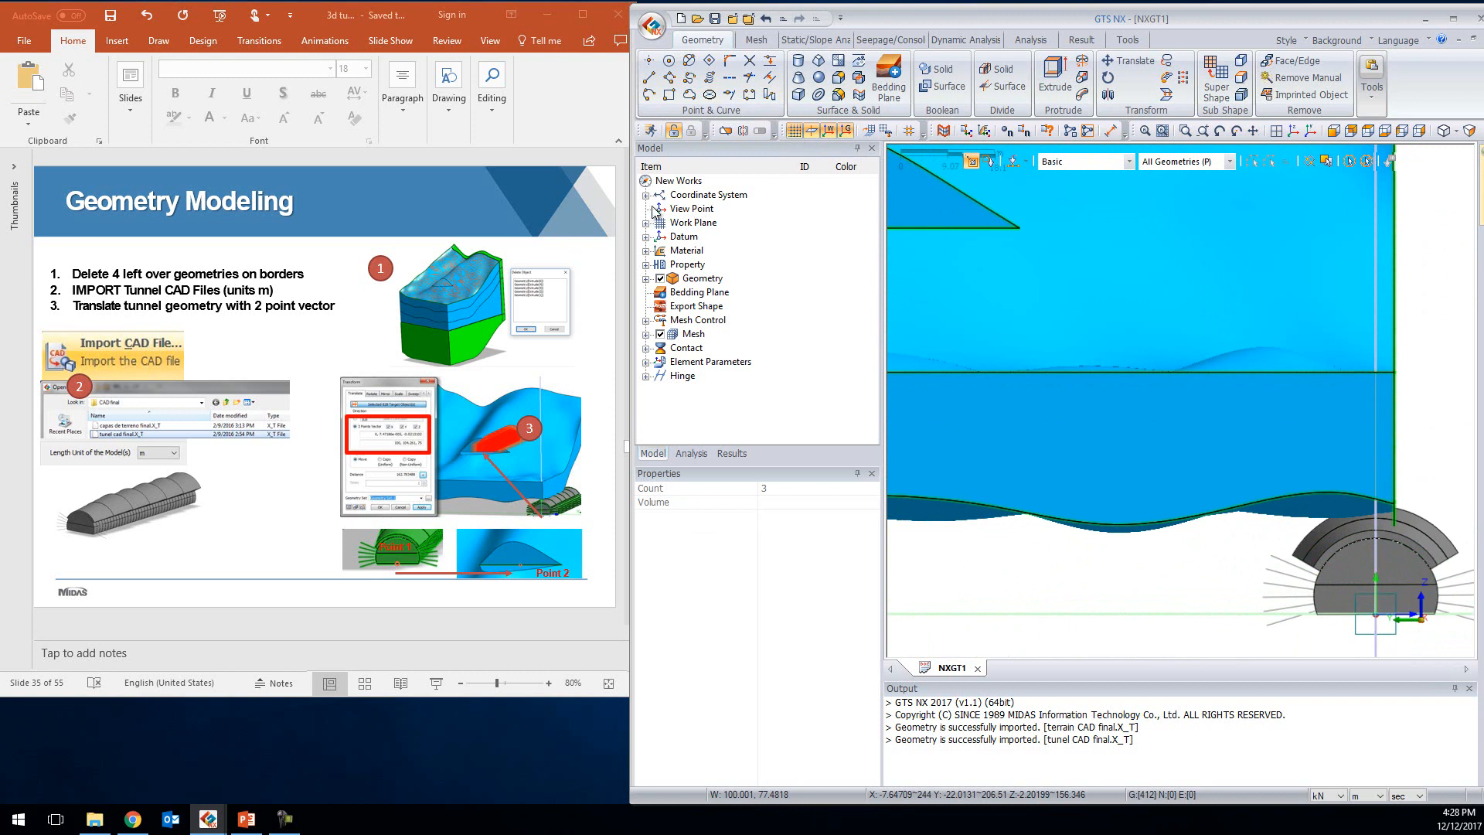
pyautogui.click(646, 224)
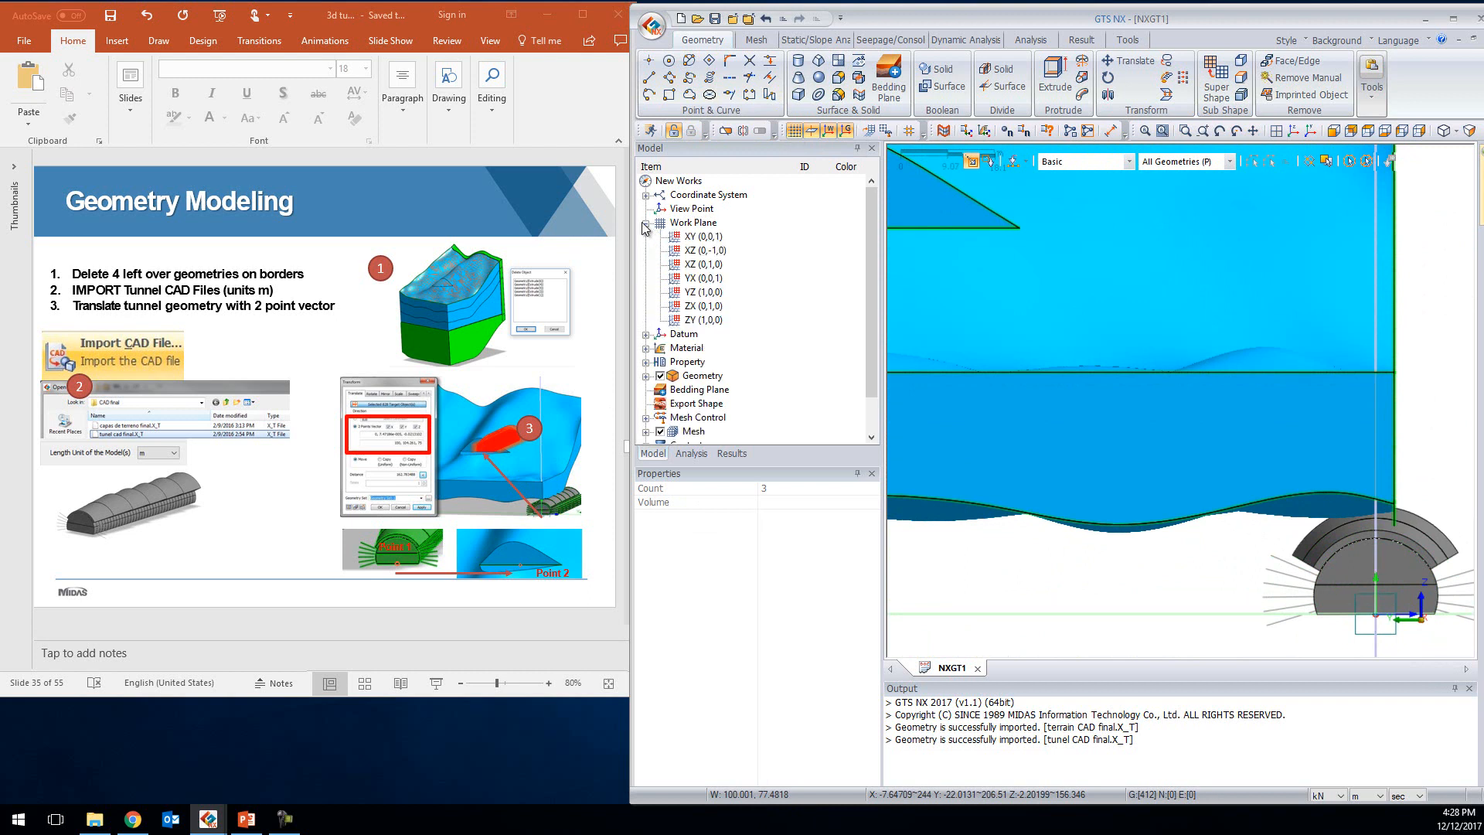
pyautogui.click(702, 249)
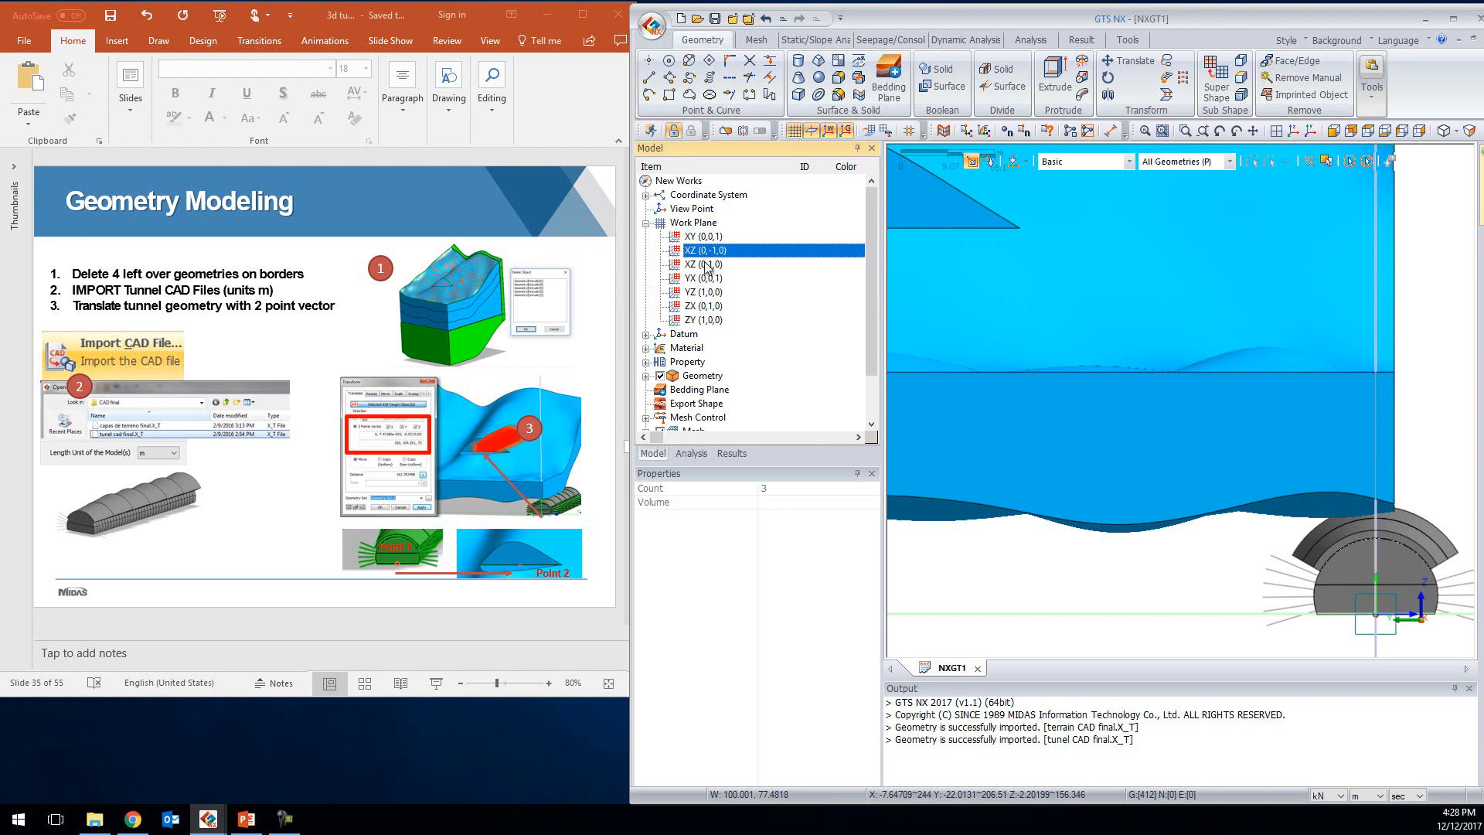
pyautogui.click(704, 292)
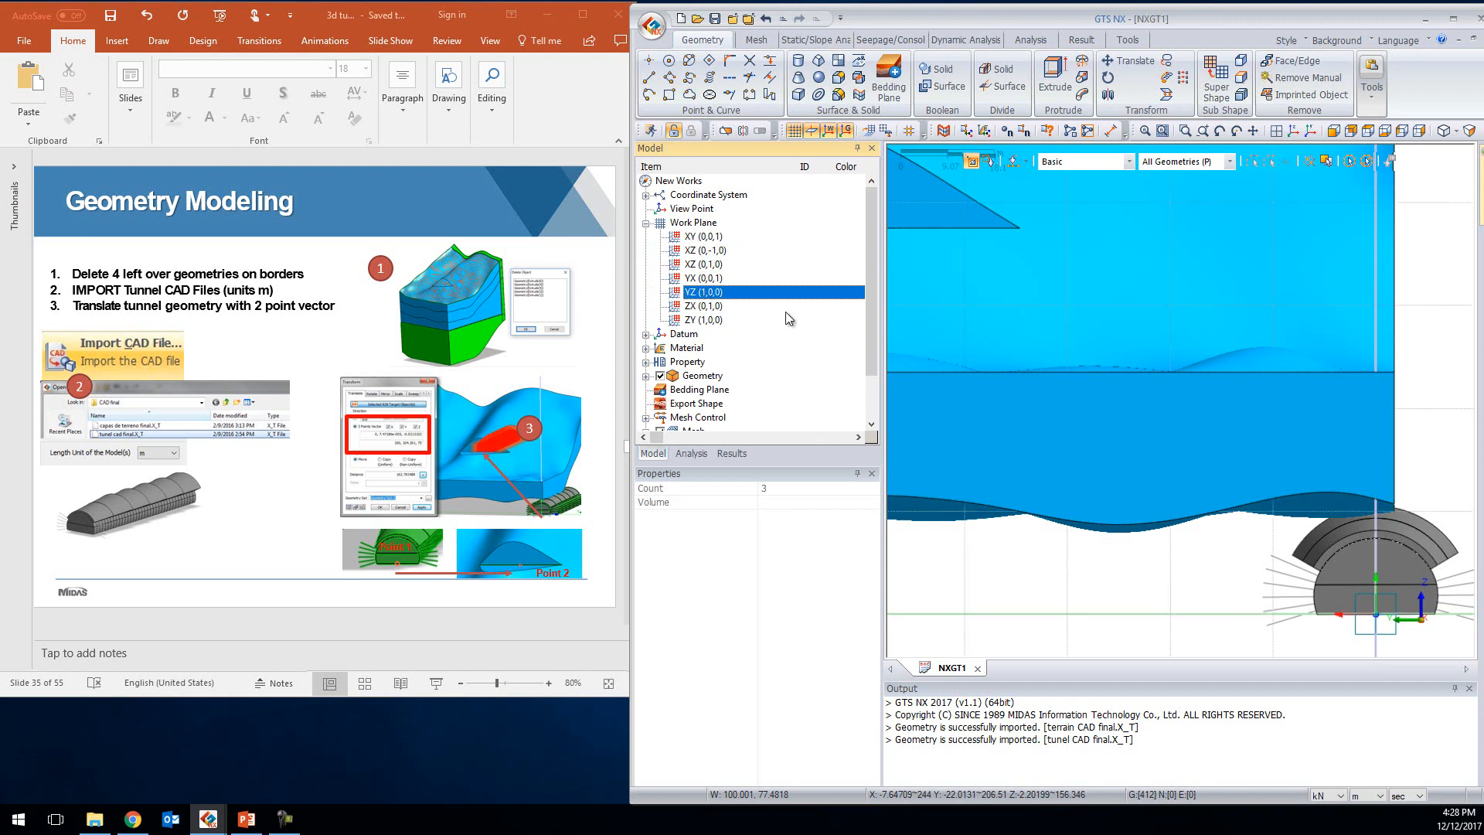
pyautogui.scroll(-4, 1256, 333)
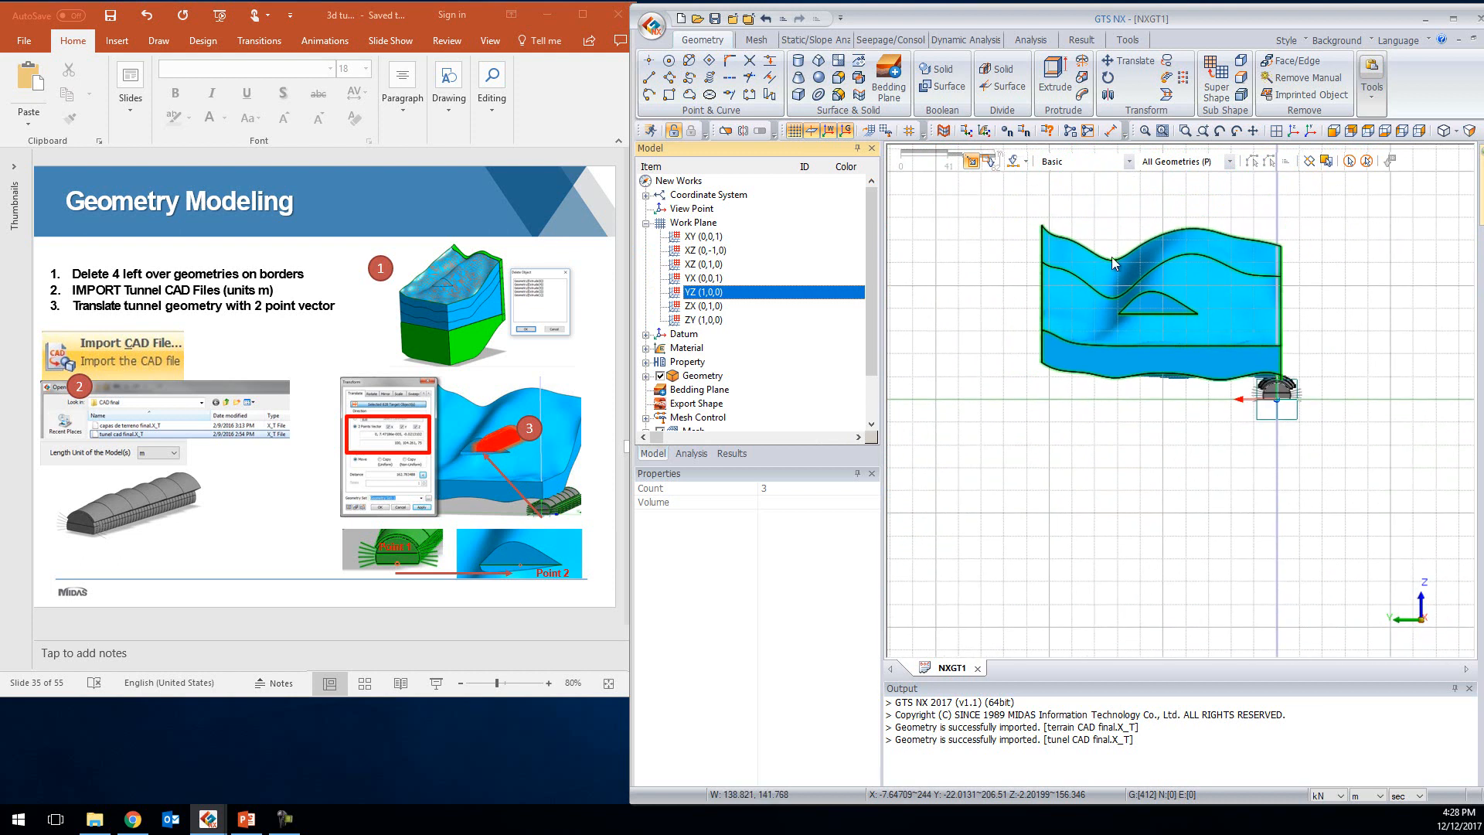
pyautogui.click(707, 96)
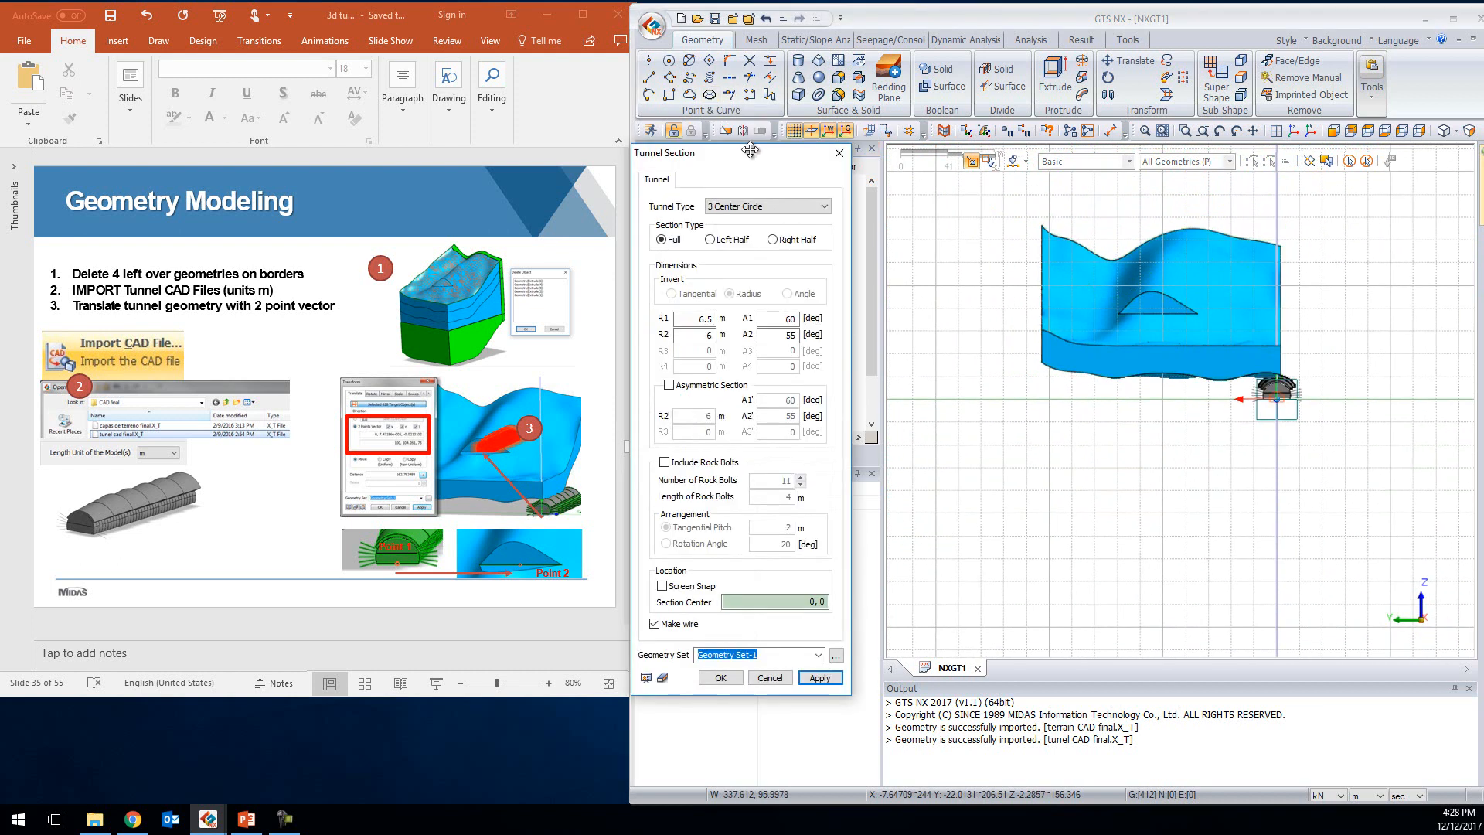
pyautogui.click(1073, 440)
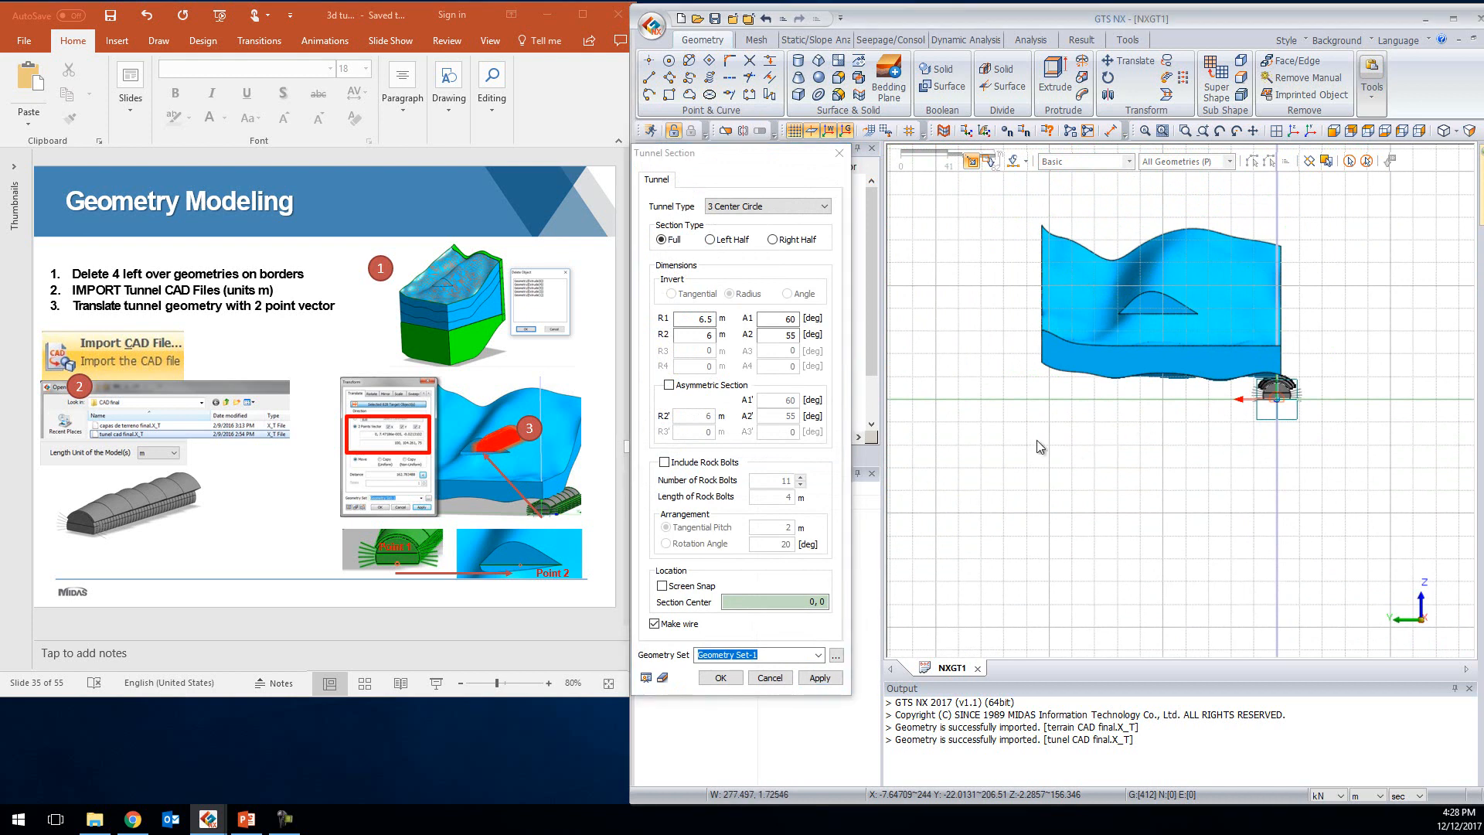
pyautogui.scroll(3, 1204, 415)
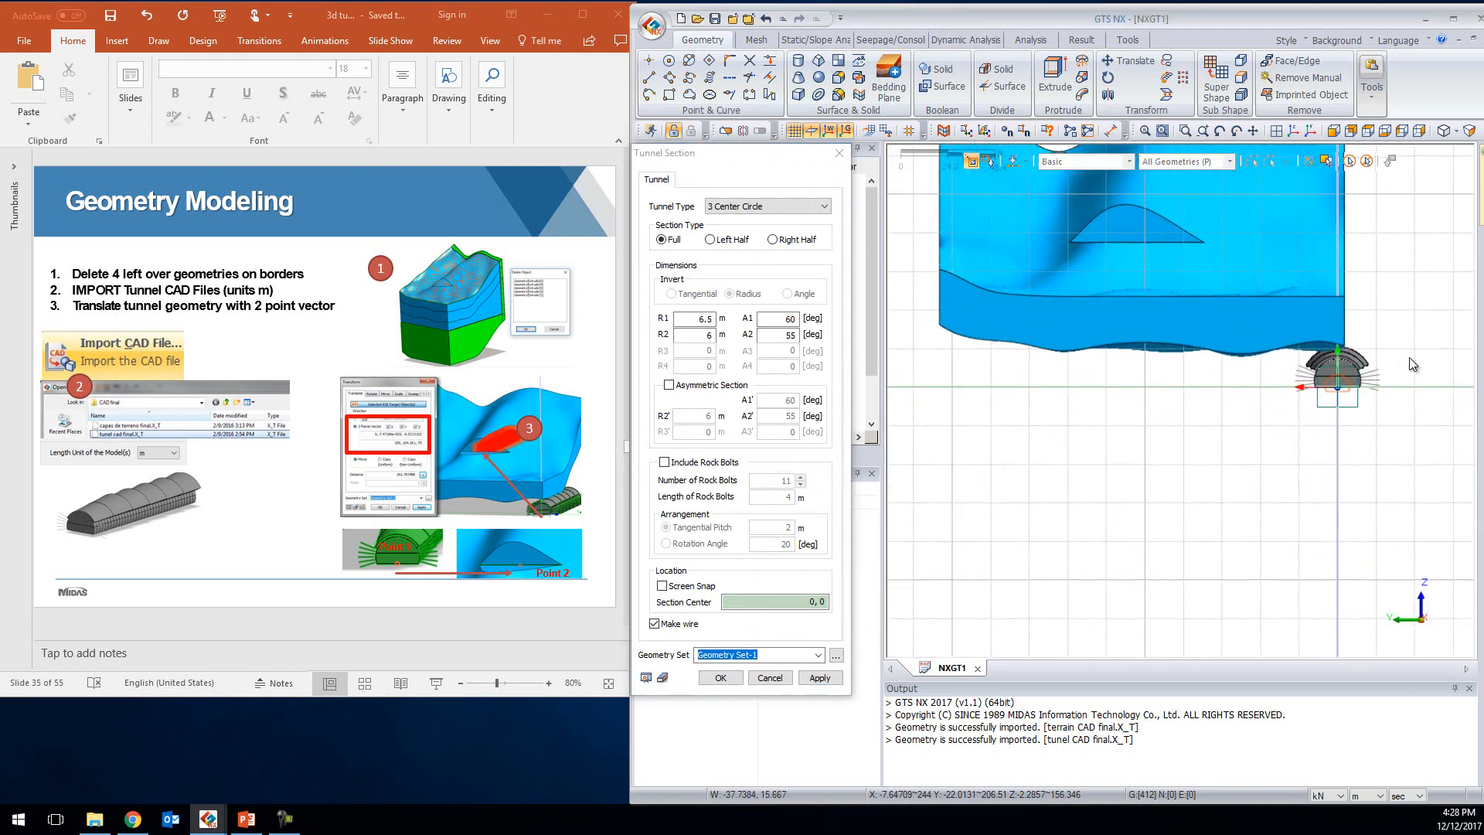
pyautogui.scroll(5, 1410, 362)
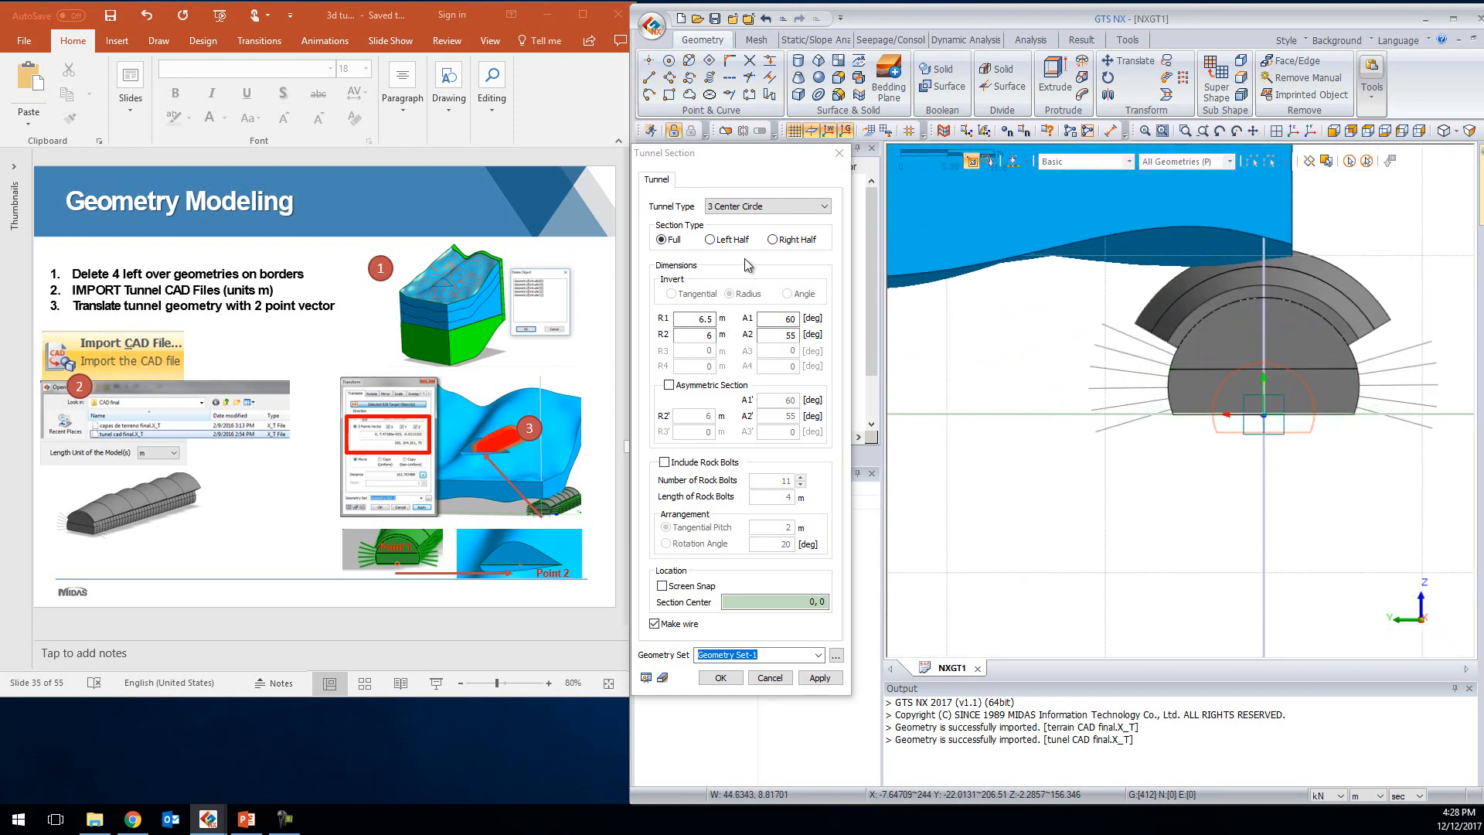
pyautogui.click(749, 209)
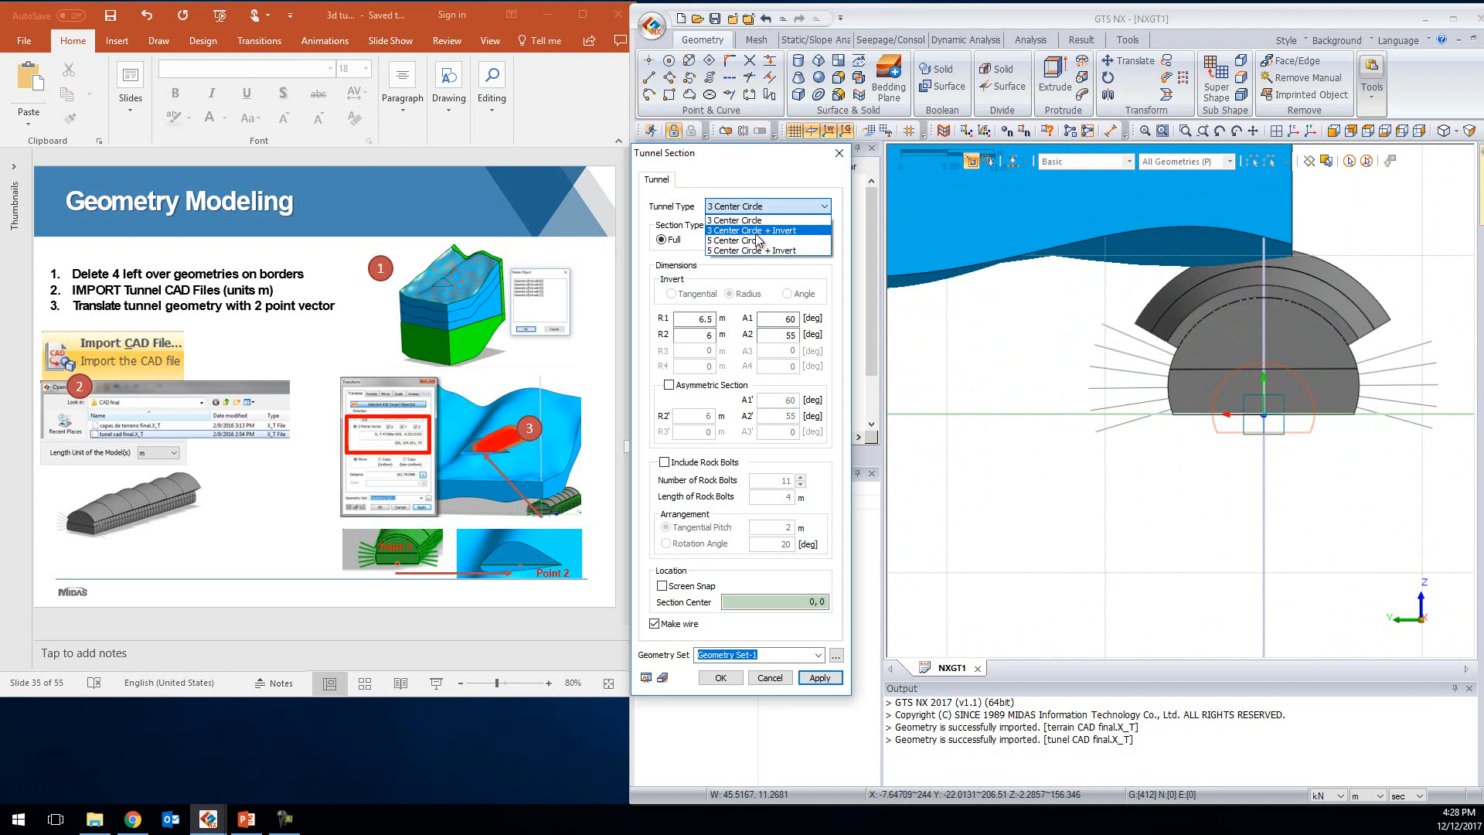
pyautogui.click(751, 254)
pyautogui.click(705, 317)
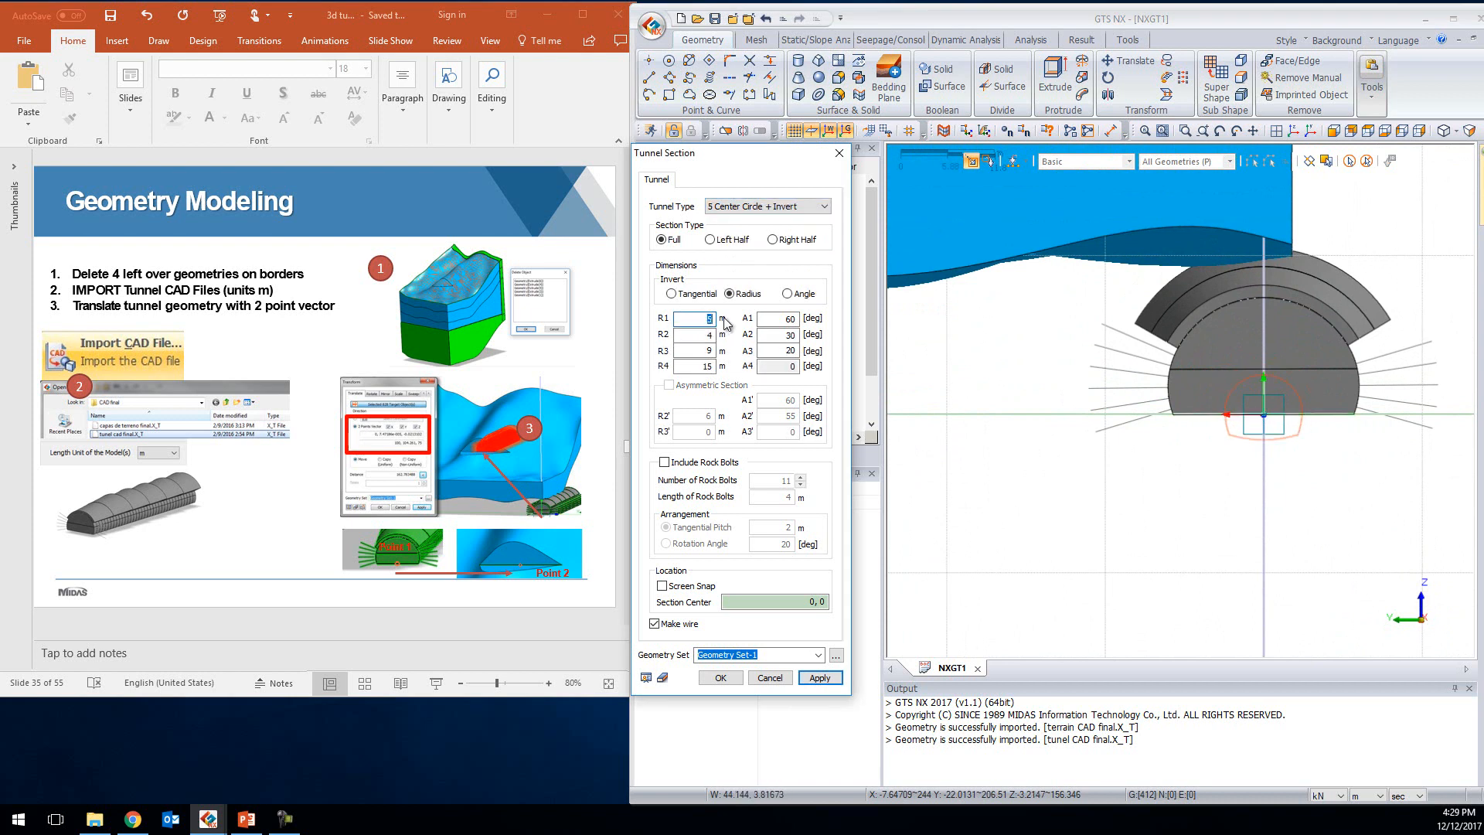
pyautogui.write('20')
pyautogui.scroll(-4, 1060, 395)
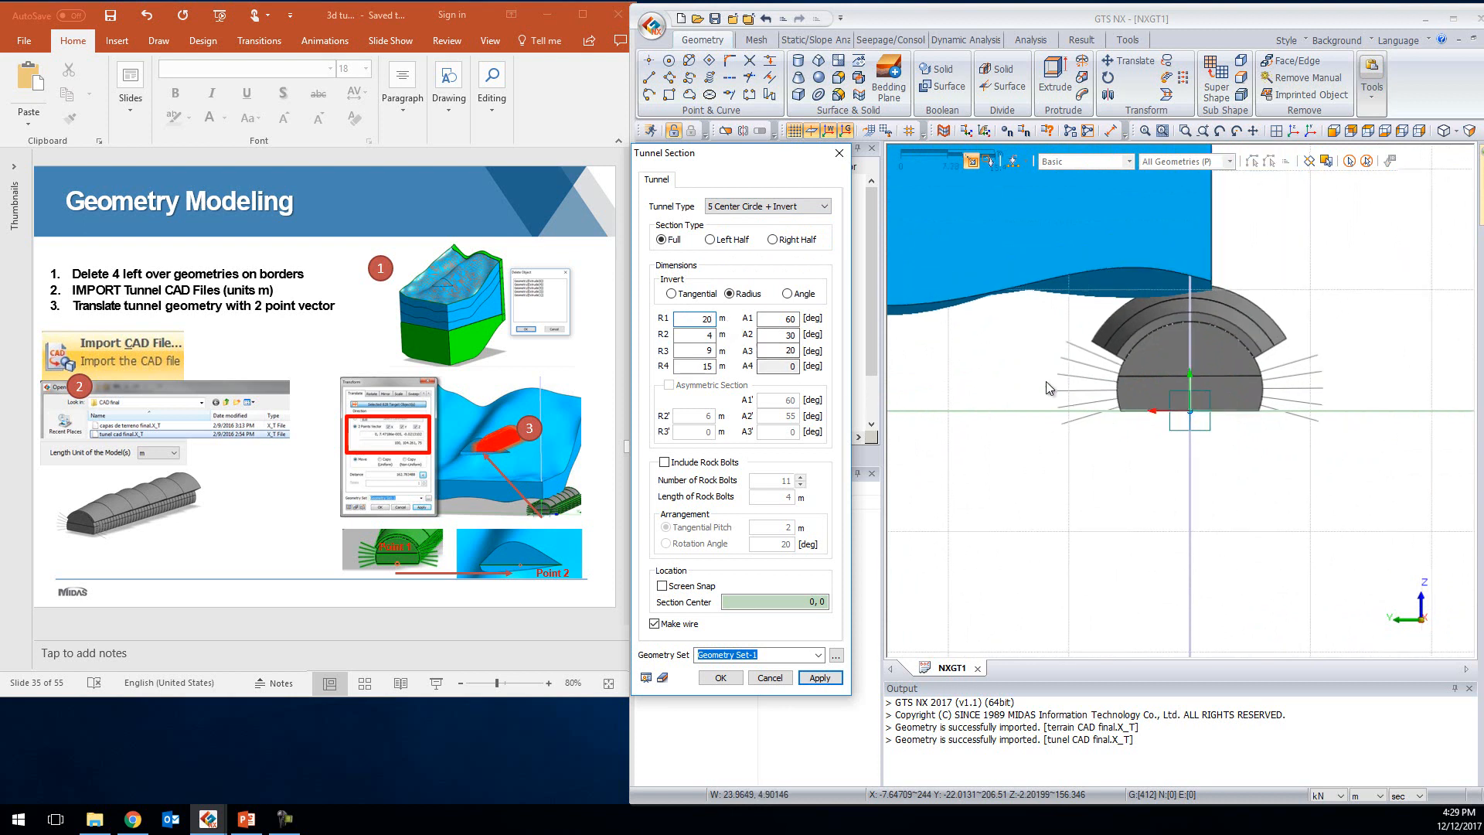
pyautogui.scroll(-5, 1059, 395)
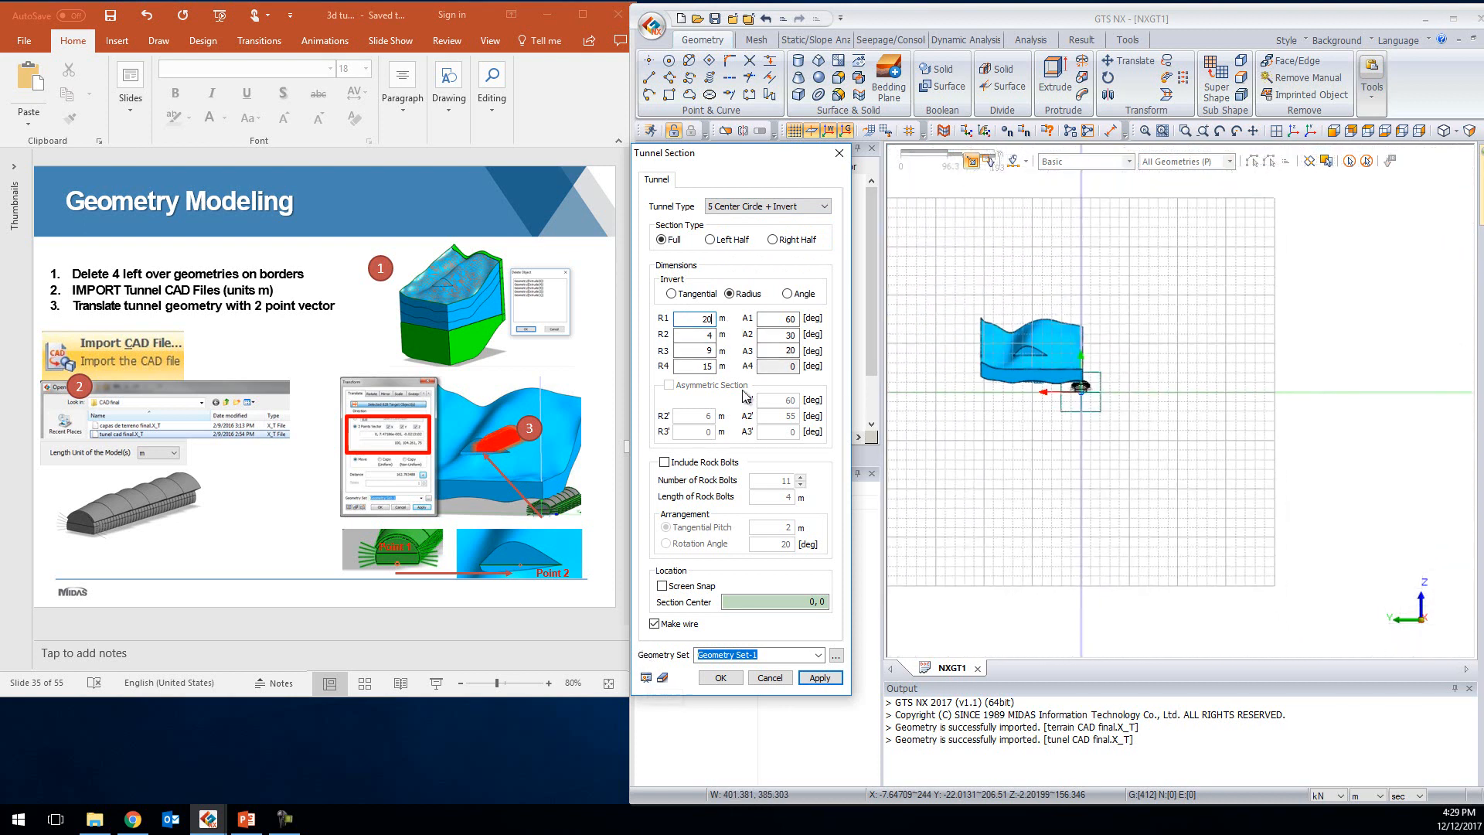
pyautogui.scroll(10, 1071, 408)
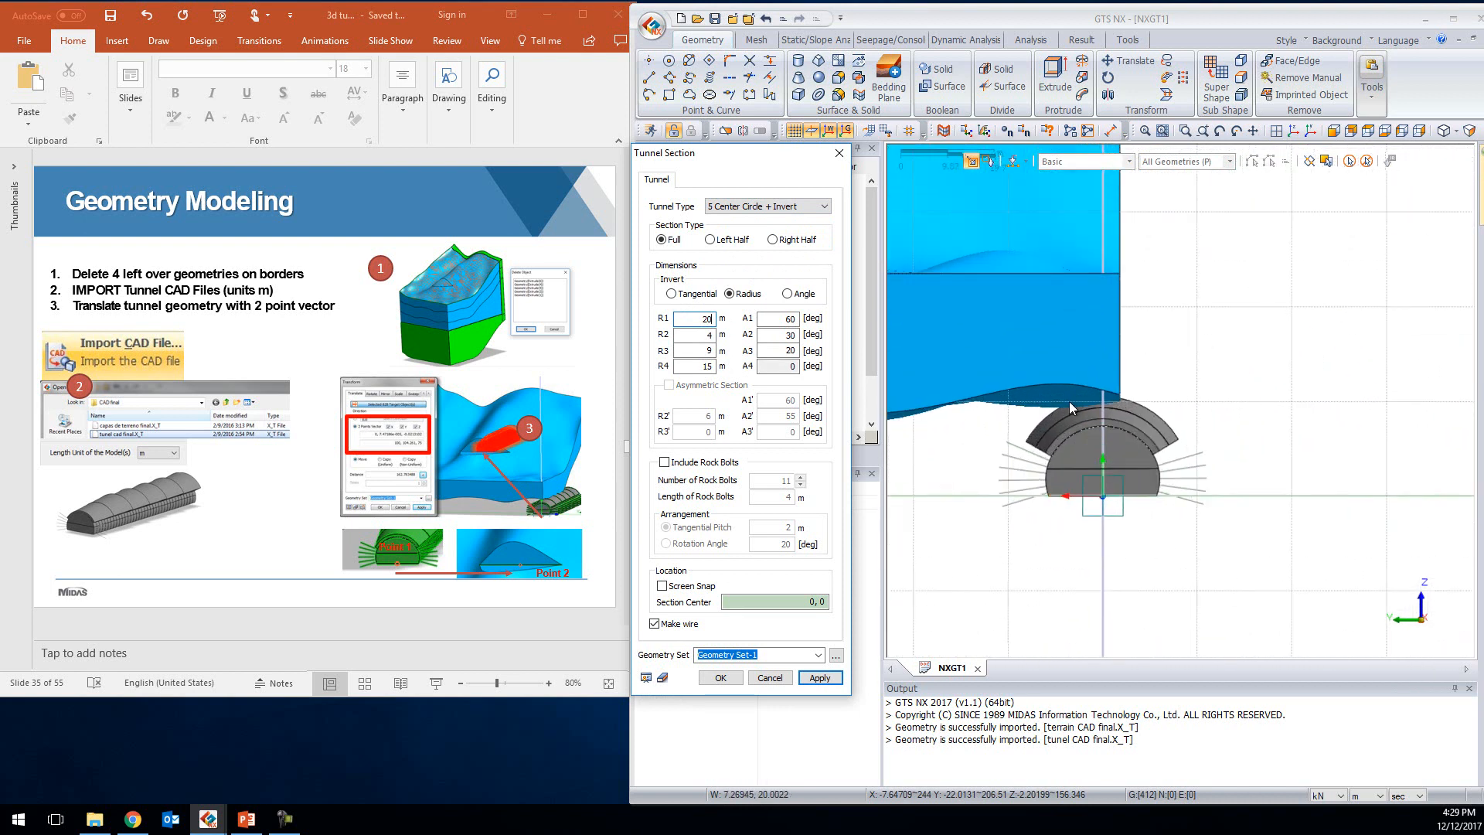
pyautogui.scroll(2, 1071, 408)
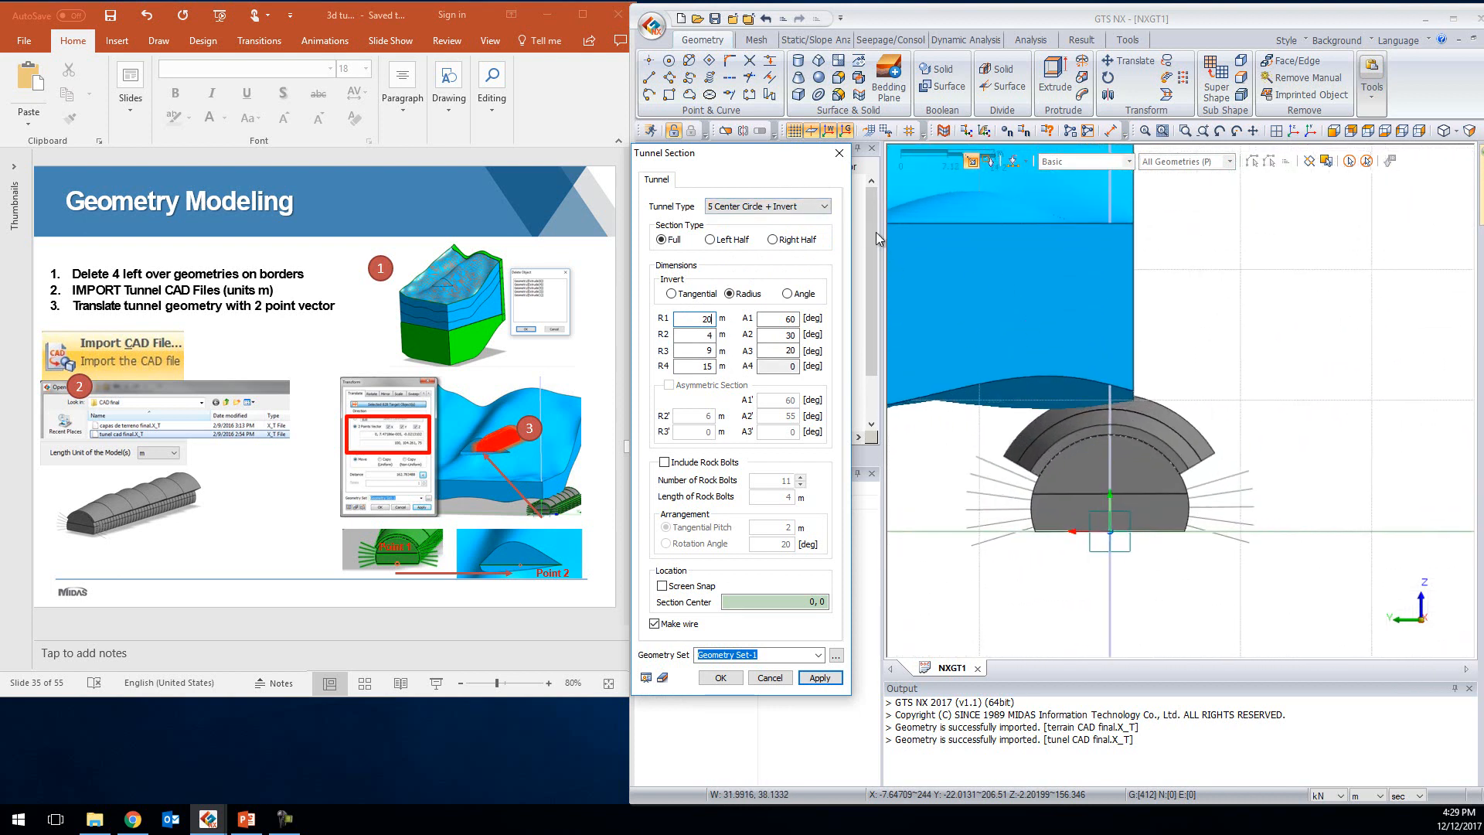
pyautogui.click(838, 153)
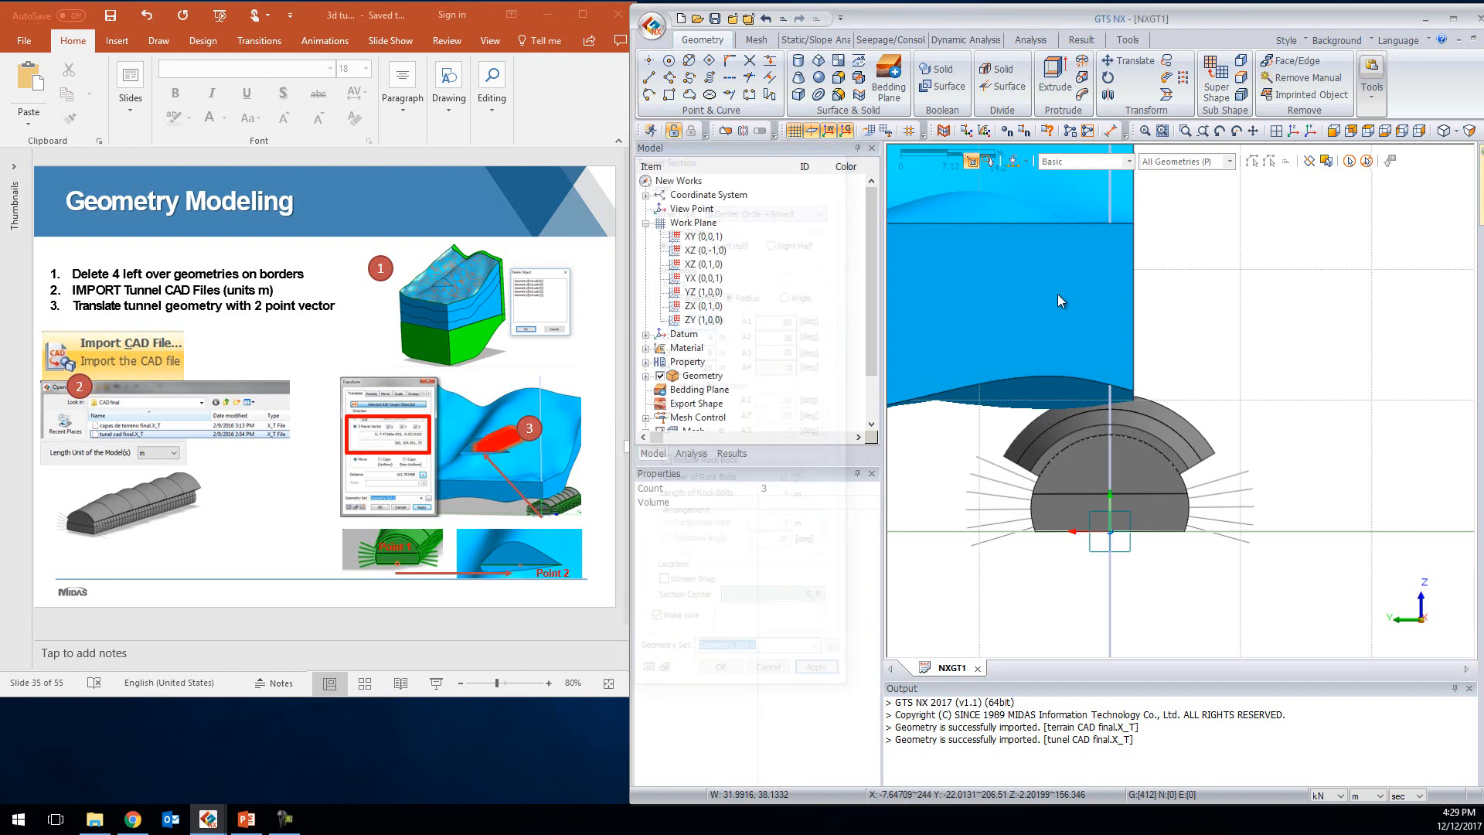
# Start a Translate transformation and select the whole imported tunnel geometry, including its bolt lines, as the target objects
pyautogui.moveTo(1181, 416); pyautogui.dragTo(1158, 335, button='middle')
pyautogui.scroll(-4, 1174, 417)
pyautogui.scroll(2, 972, 360)
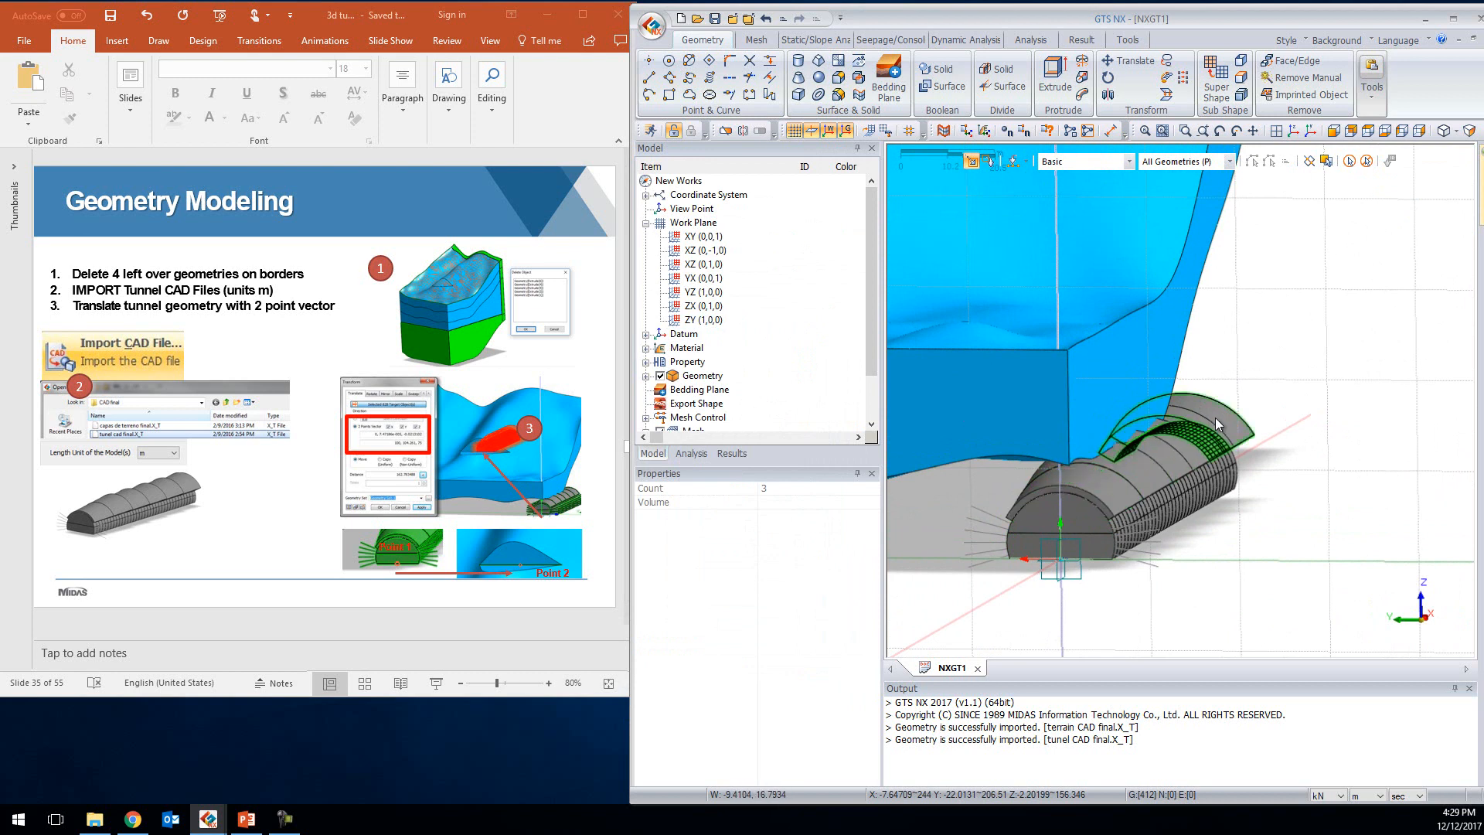
pyautogui.scroll(3, 973, 521)
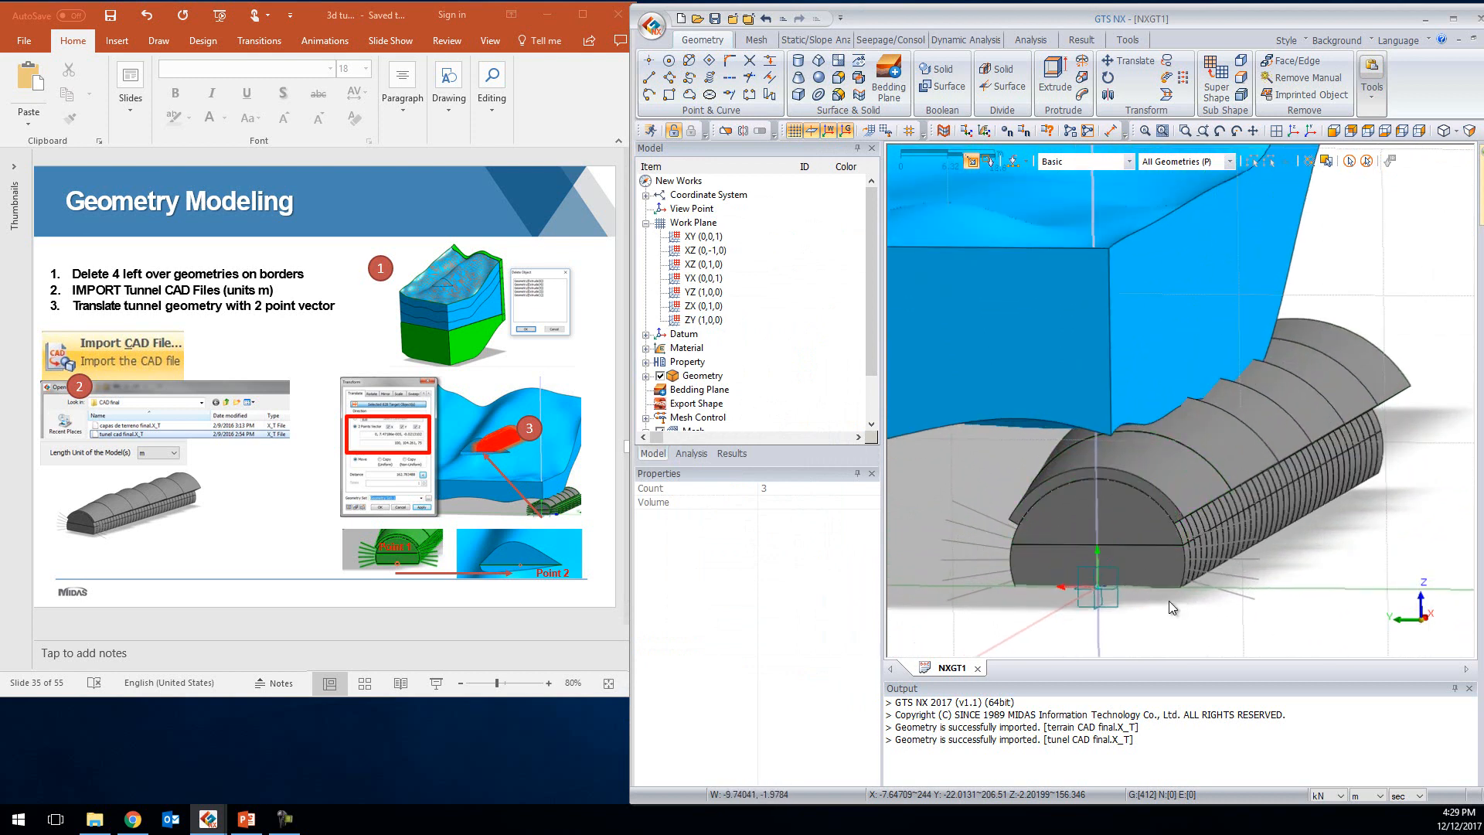
pyautogui.scroll(-5, 1083, 513)
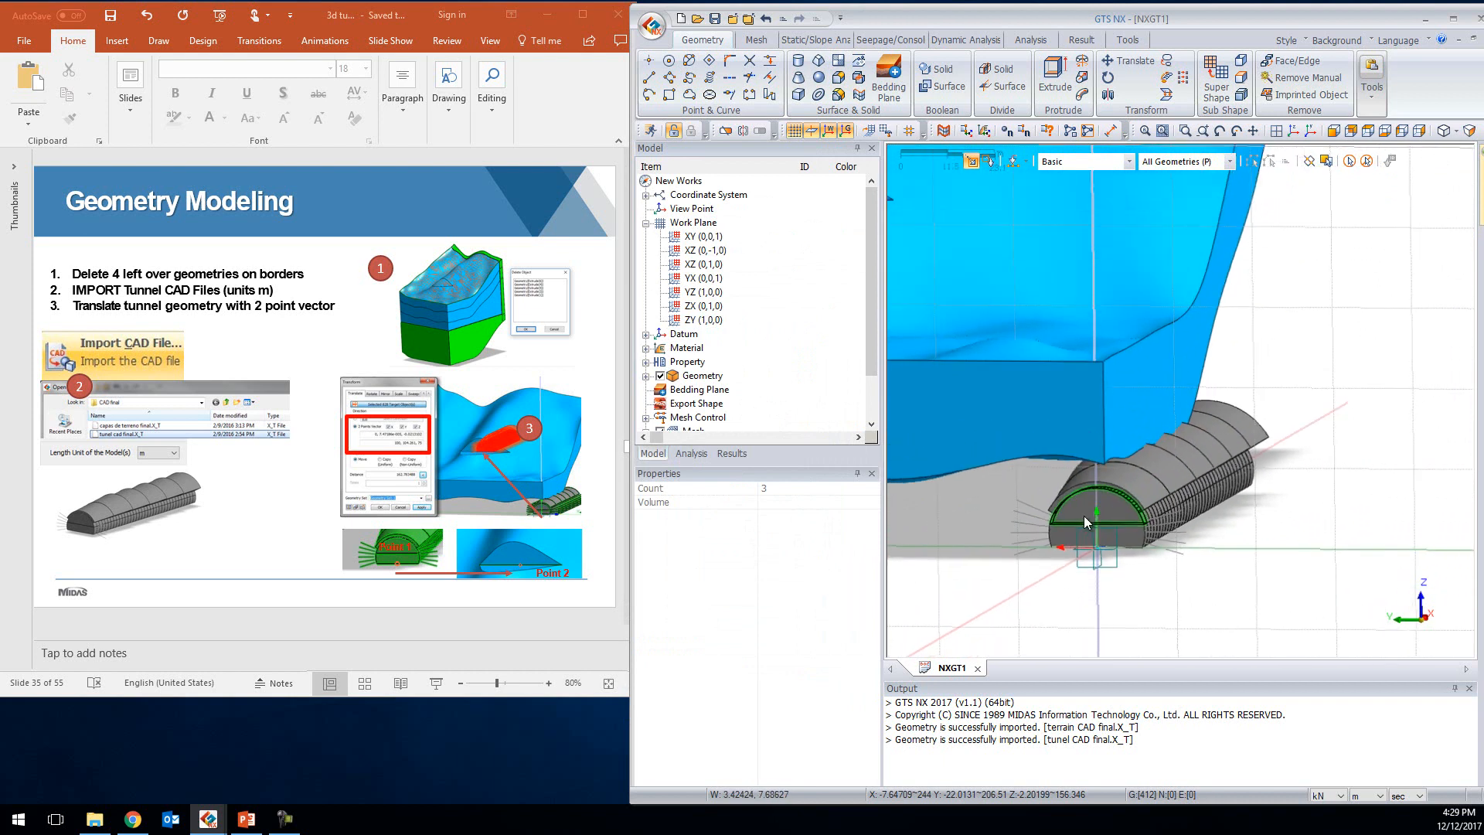
pyautogui.moveTo(1034, 357); pyautogui.dragTo(1172, 386, button='middle')
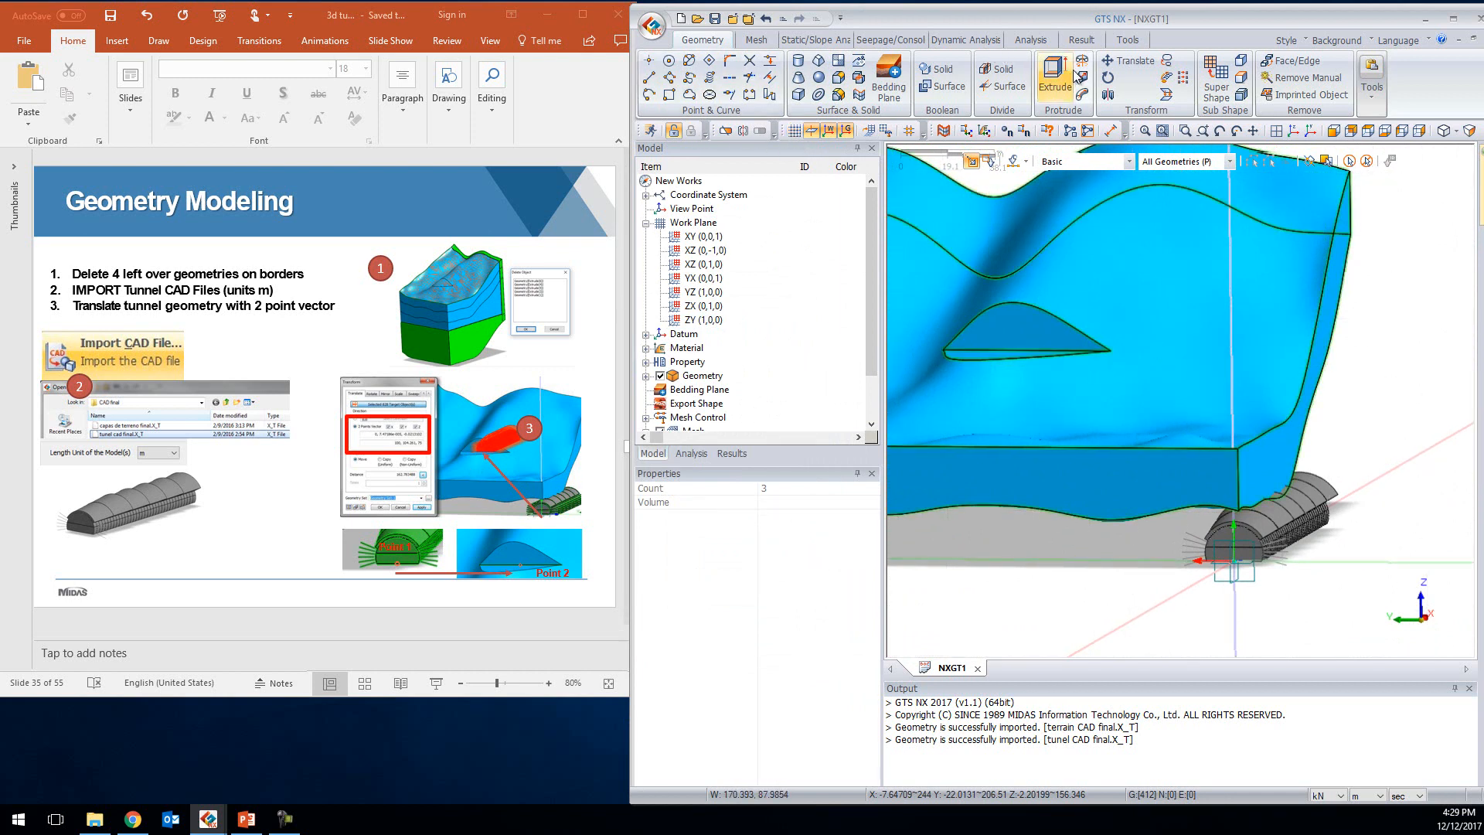
pyautogui.click(1113, 66)
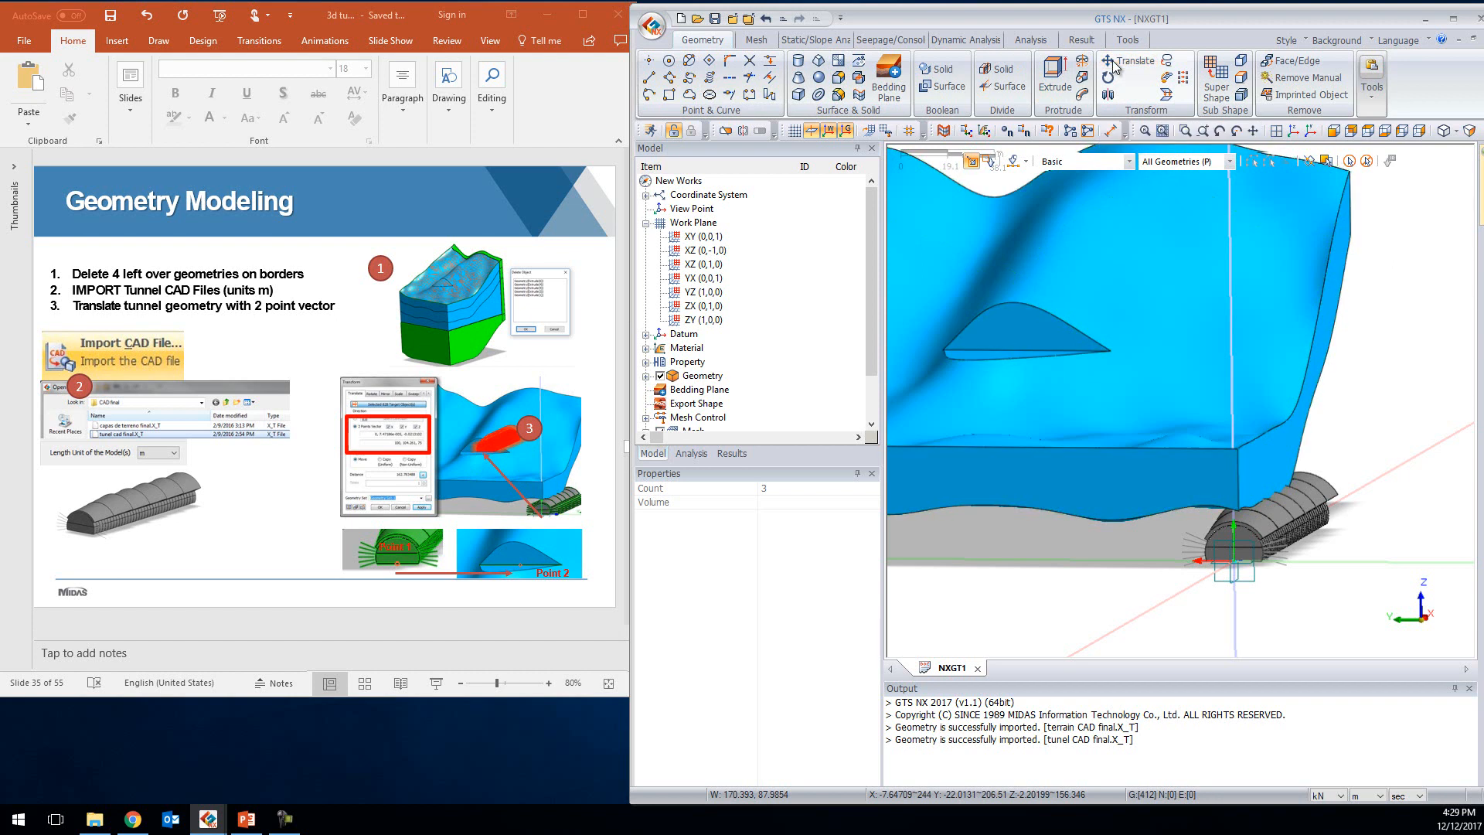
pyautogui.moveTo(1156, 399); pyautogui.dragTo(1419, 665)
pyautogui.scroll(5, 1342, 530)
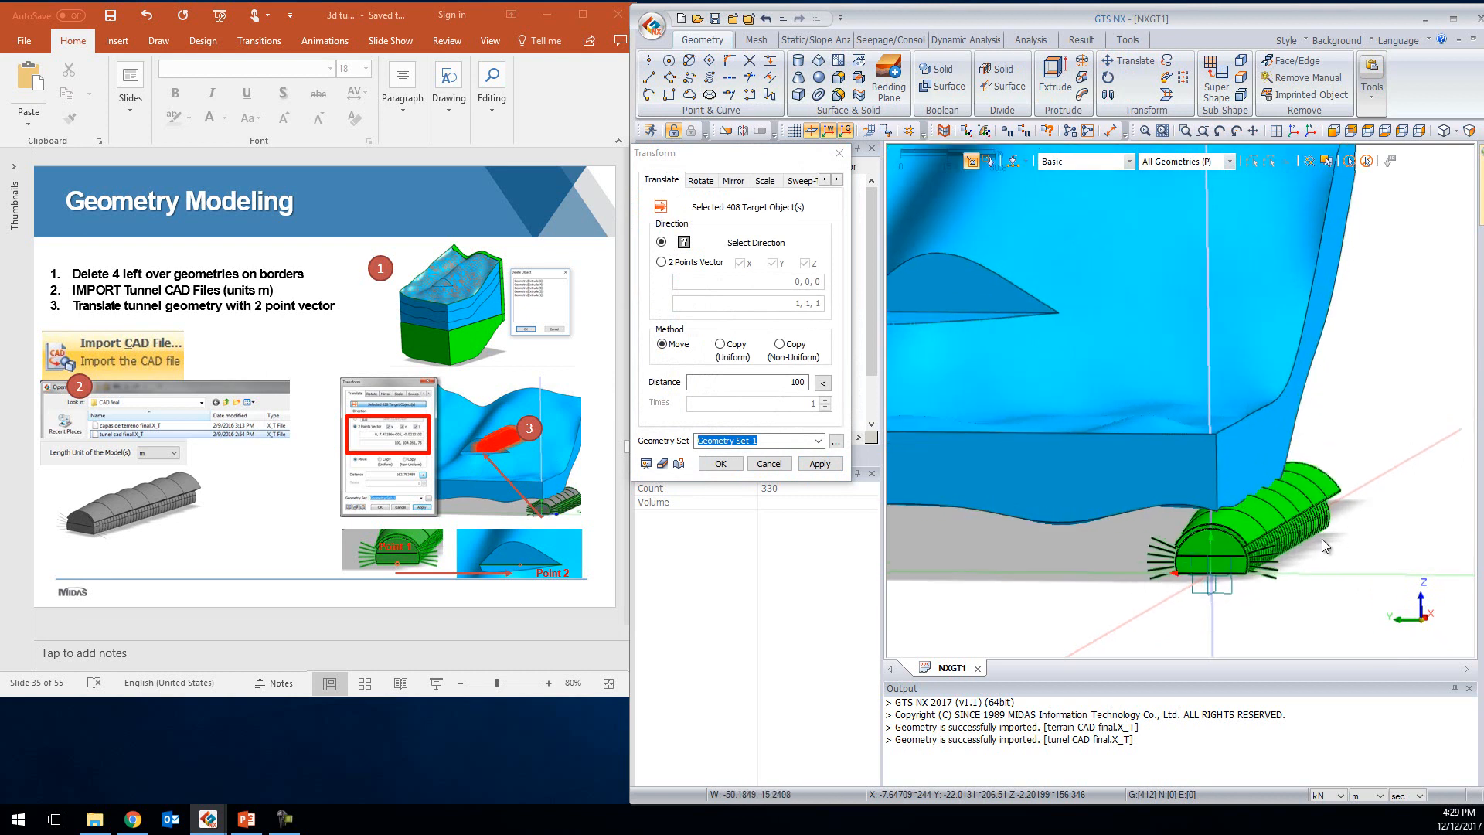
pyautogui.scroll(-4, 1295, 499)
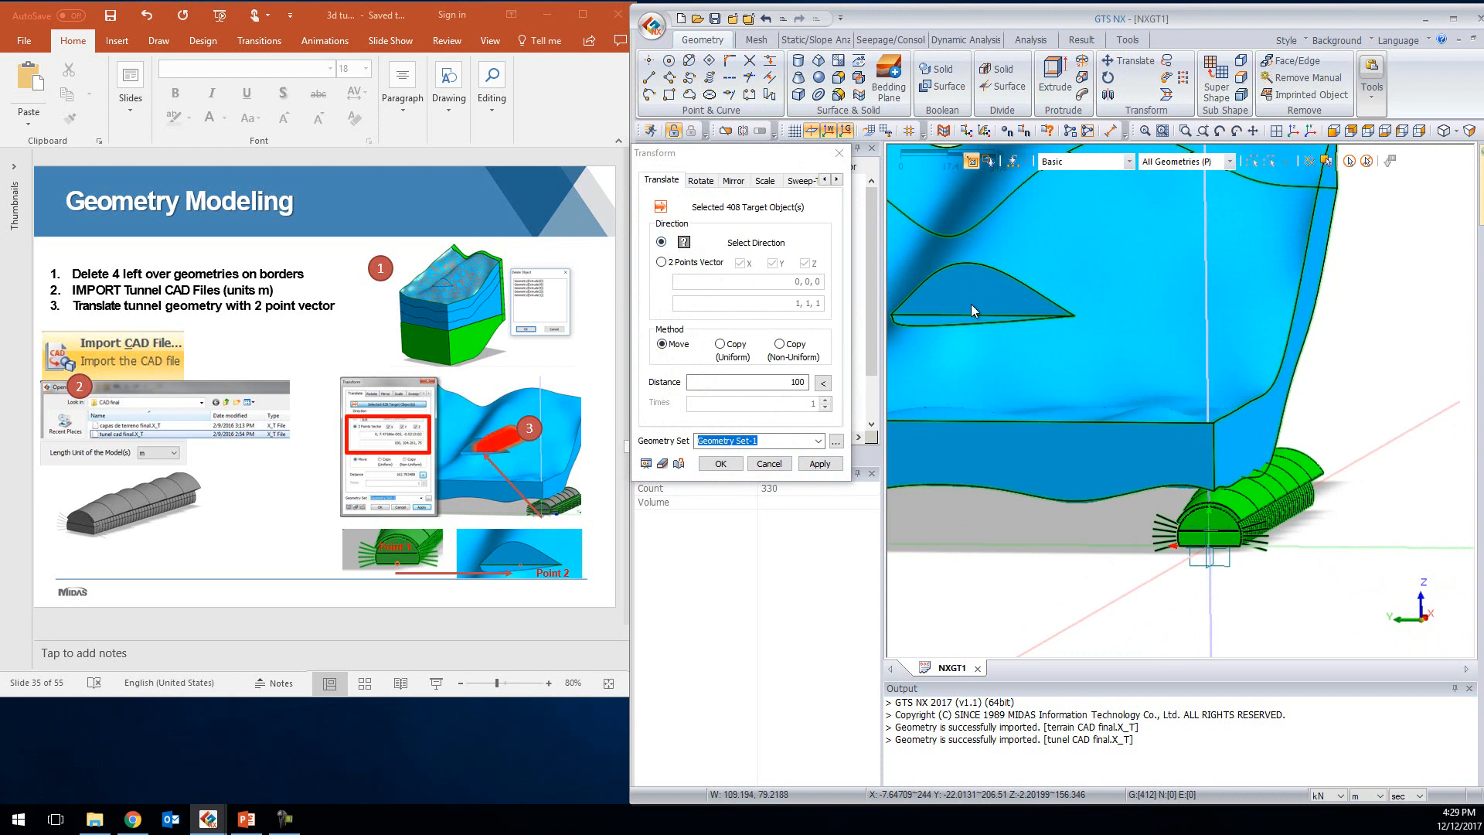
# Define a 2 Points Vector from the tunnel face's base centre to the portal's base line at 100, 104.261, 75 and use its length as distance
pyautogui.click(688, 264)
pyautogui.click(1206, 549)
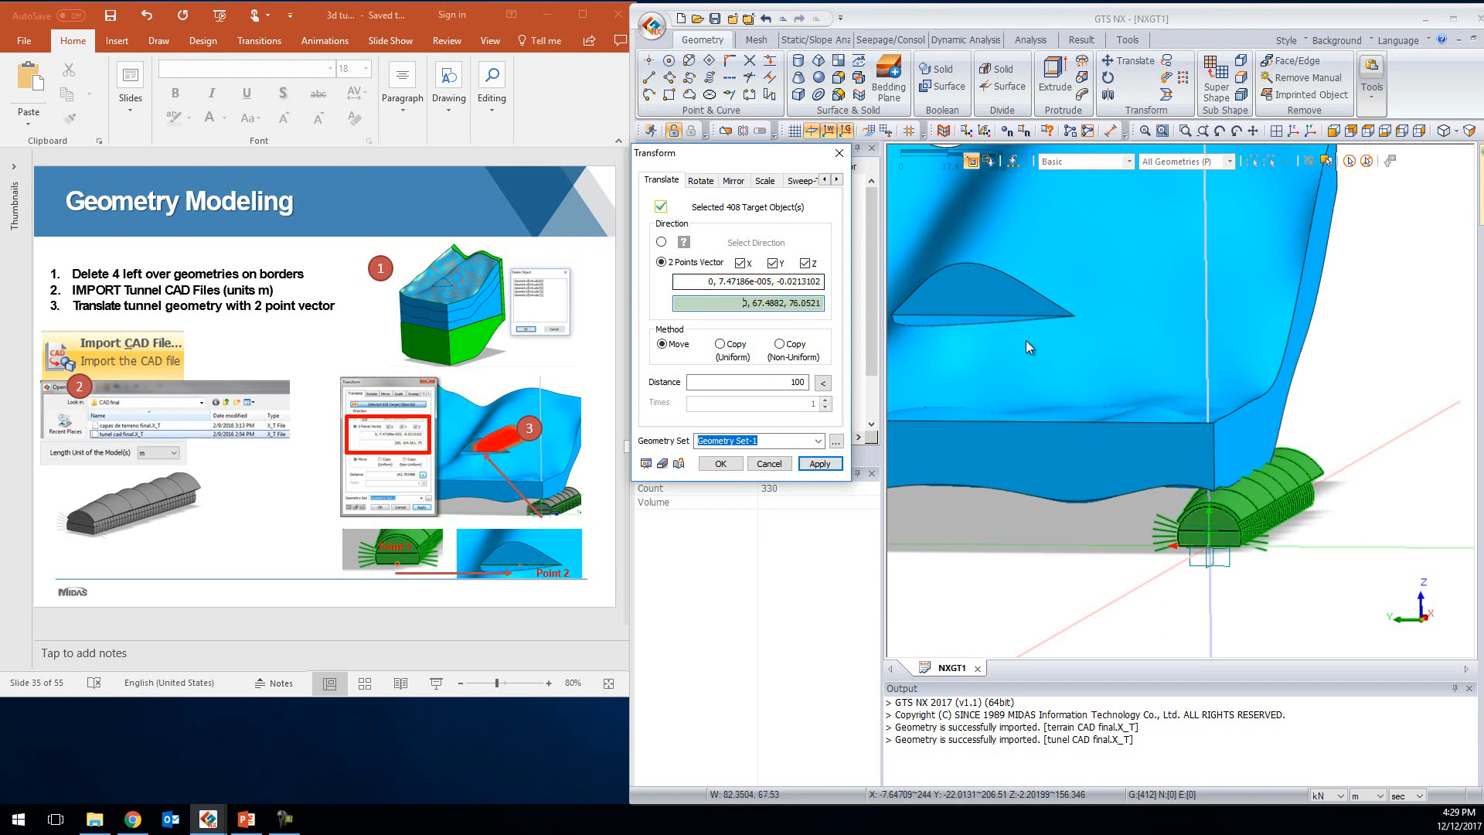
pyautogui.click(982, 316)
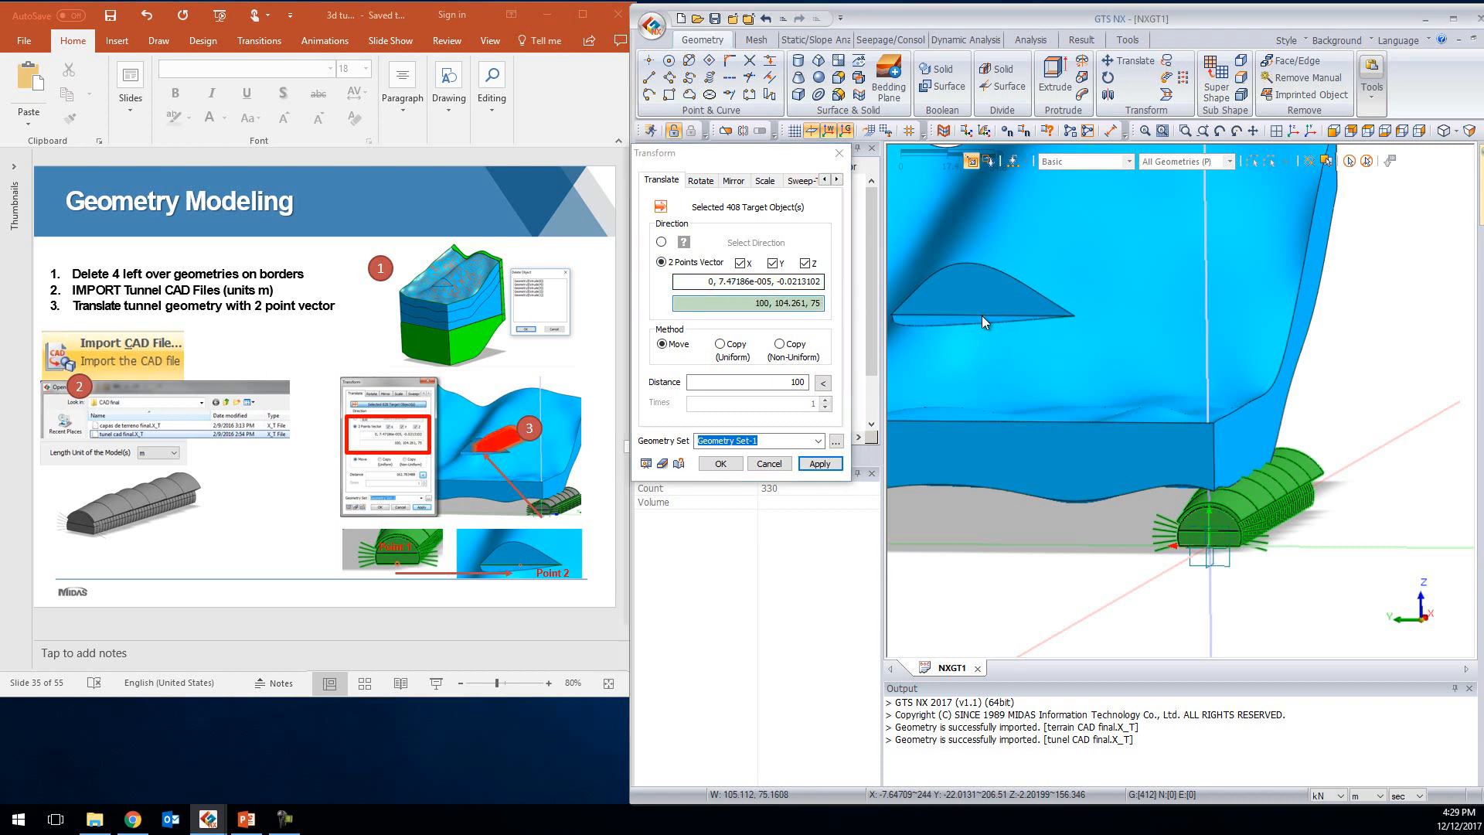
pyautogui.scroll(2, 1012, 317)
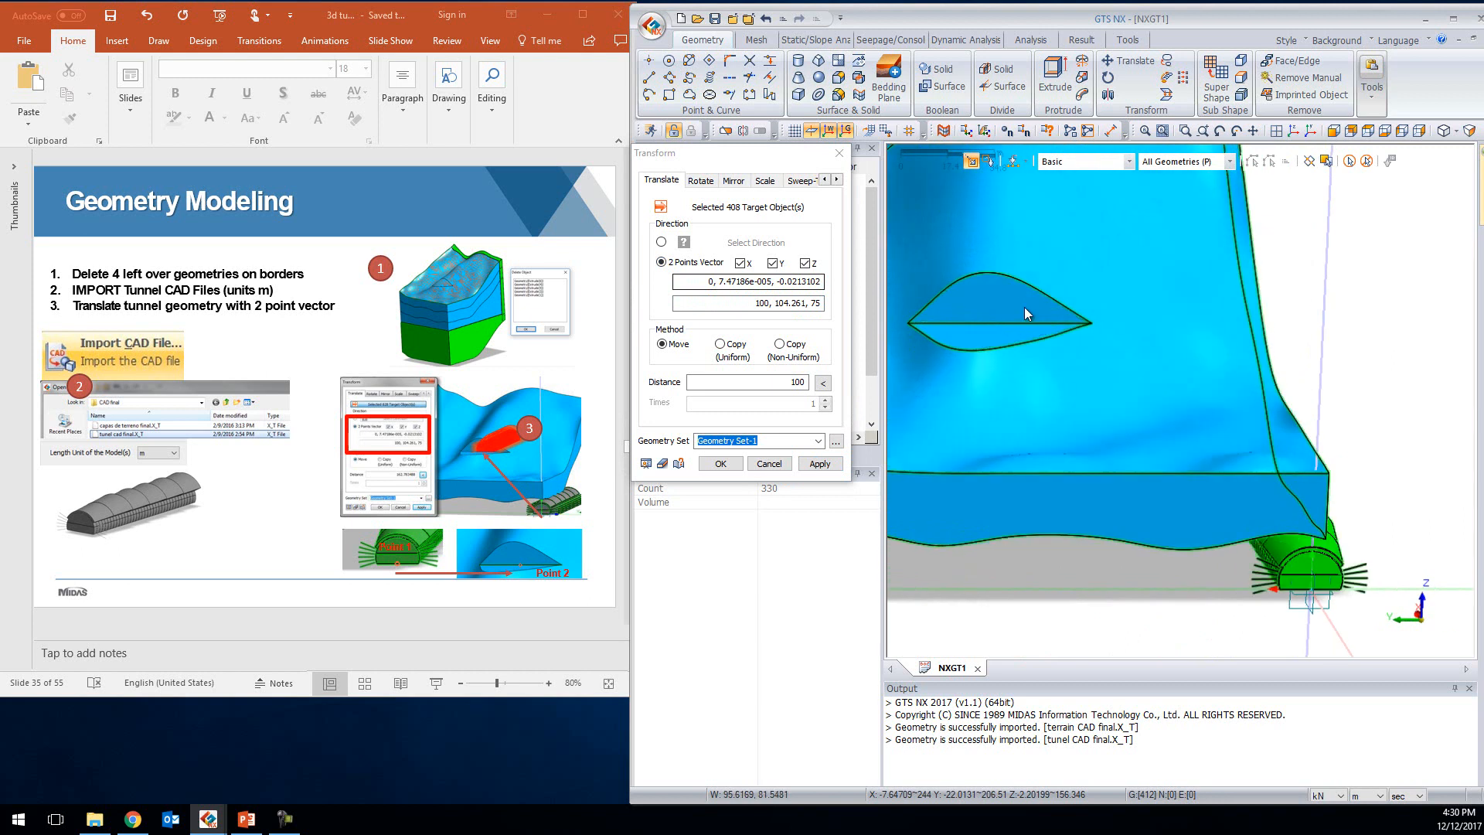
pyautogui.click(823, 384)
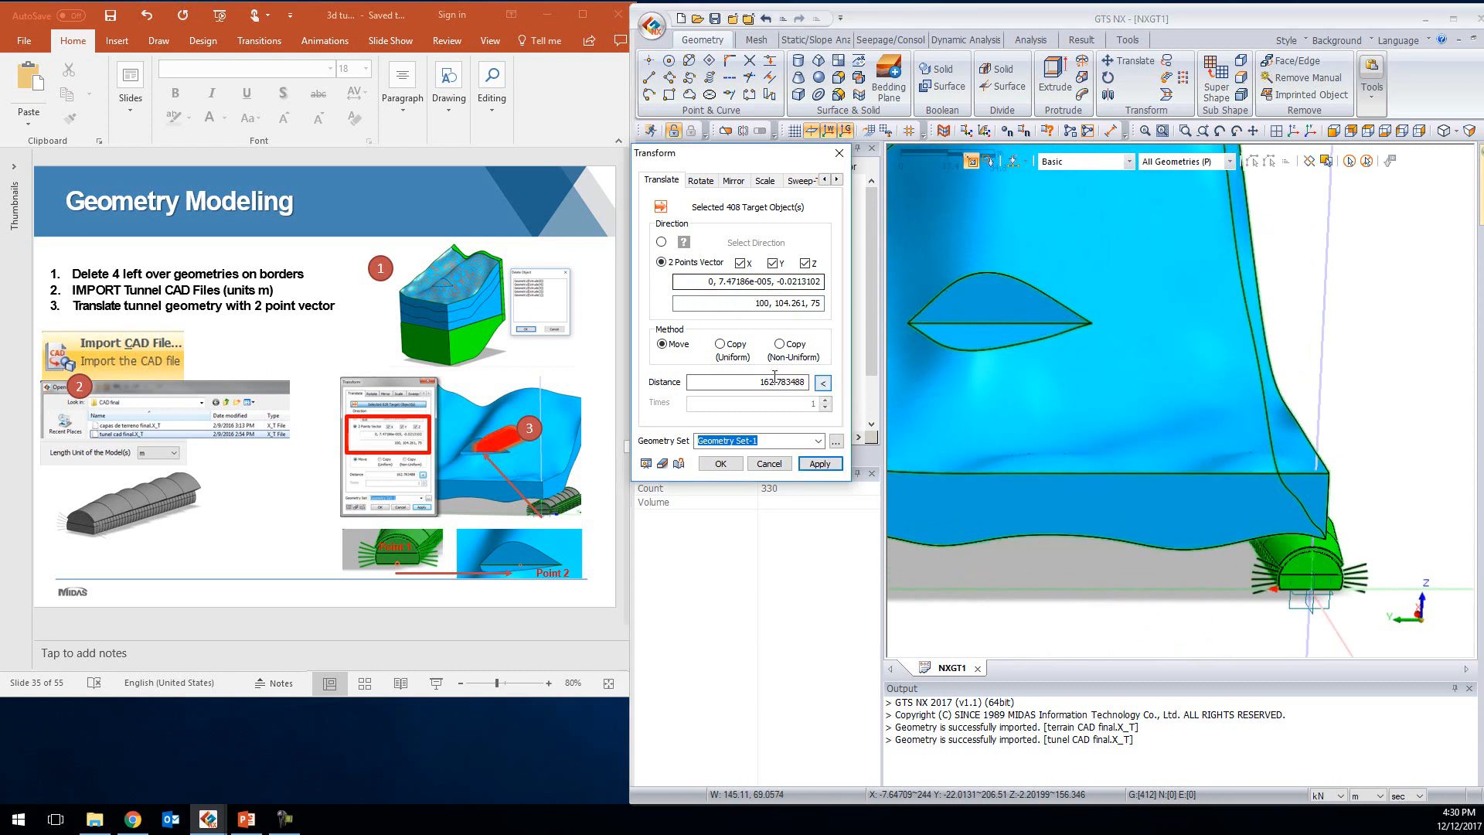
# Preview the tunnel's move, check it against the portal in the left view, and move the tunnel into the terrain
pyautogui.click(647, 464)
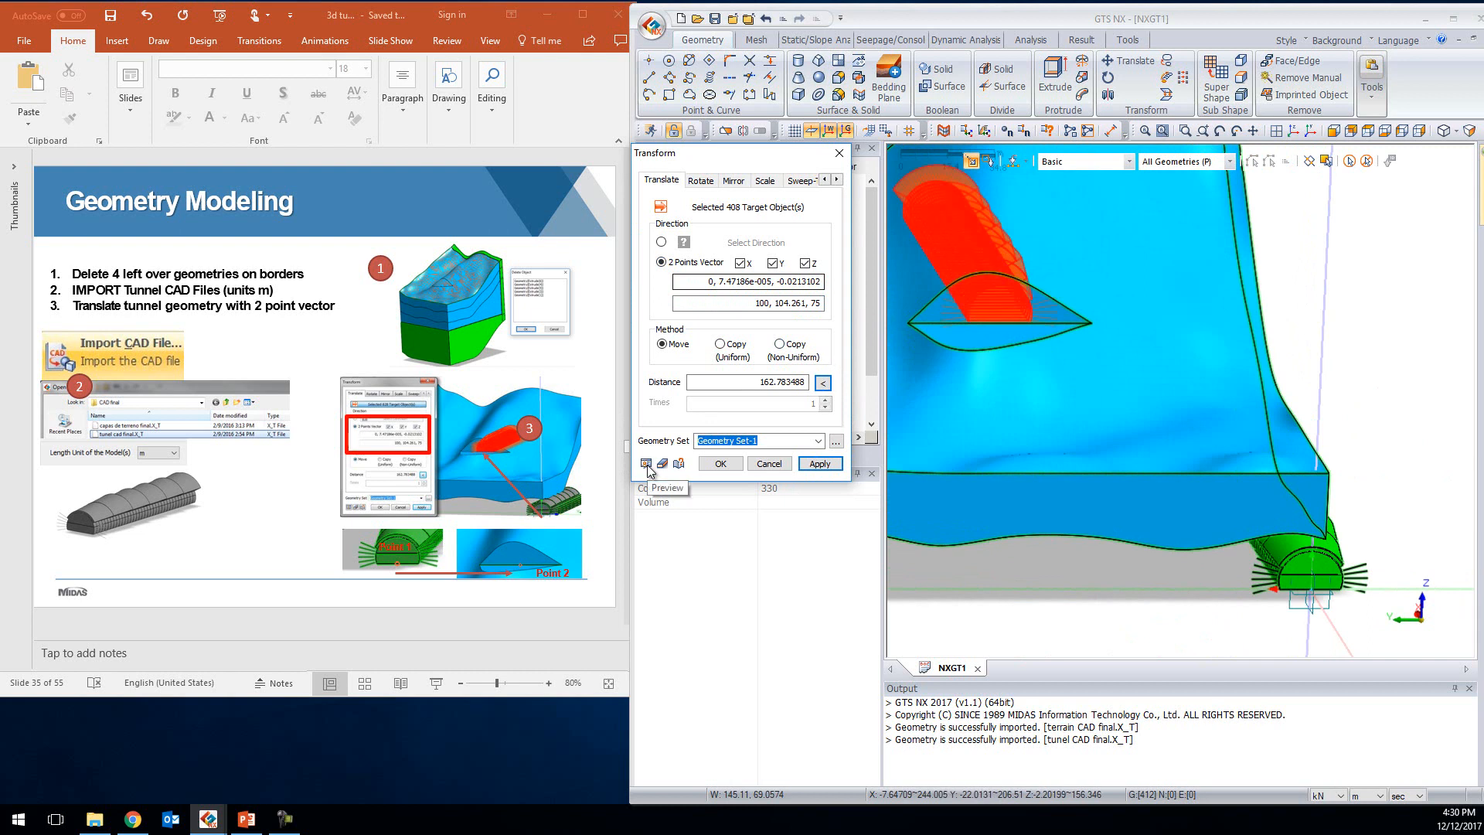
pyautogui.click(1399, 135)
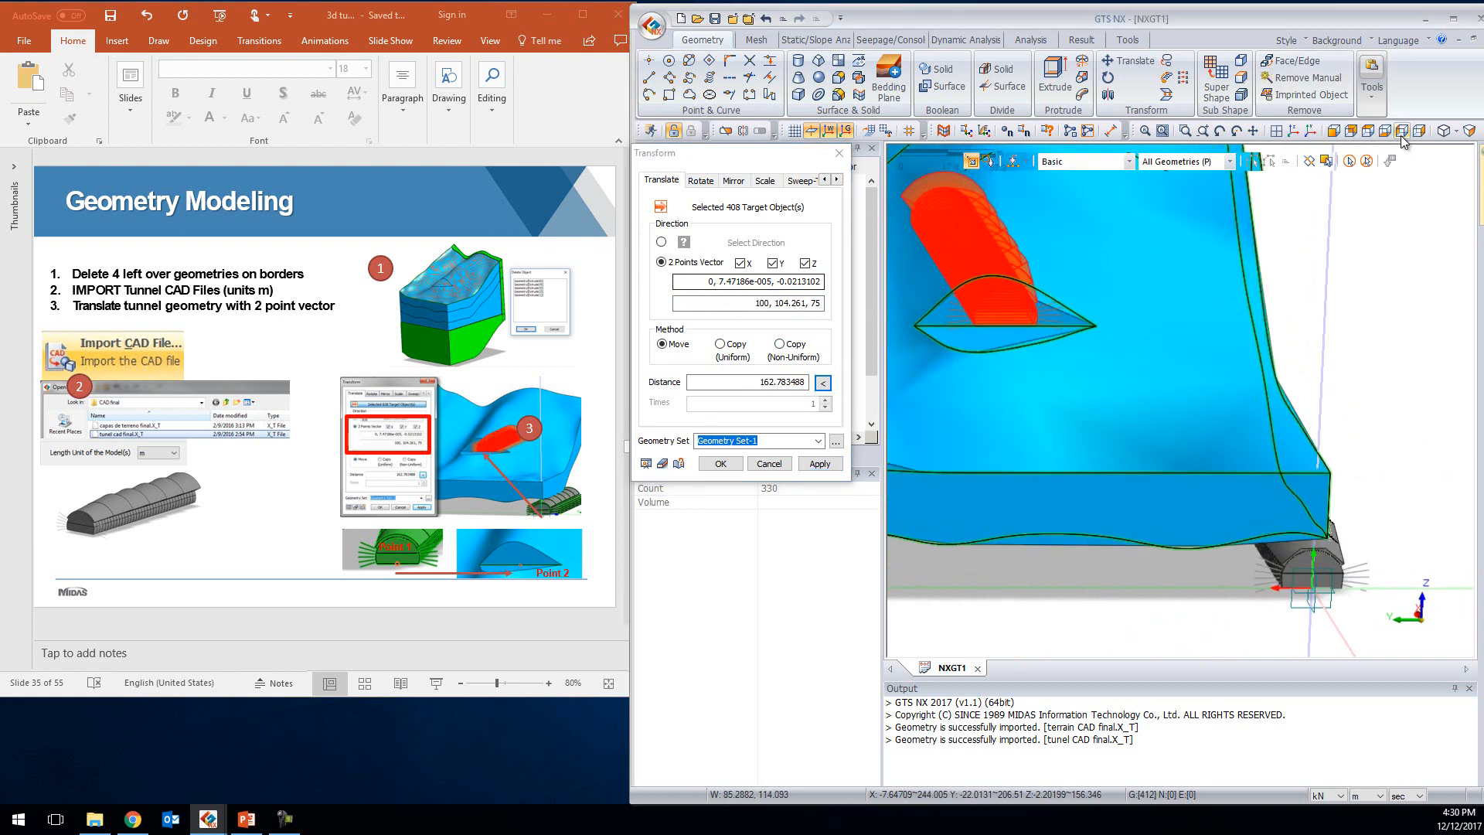
pyautogui.scroll(2, 1106, 448)
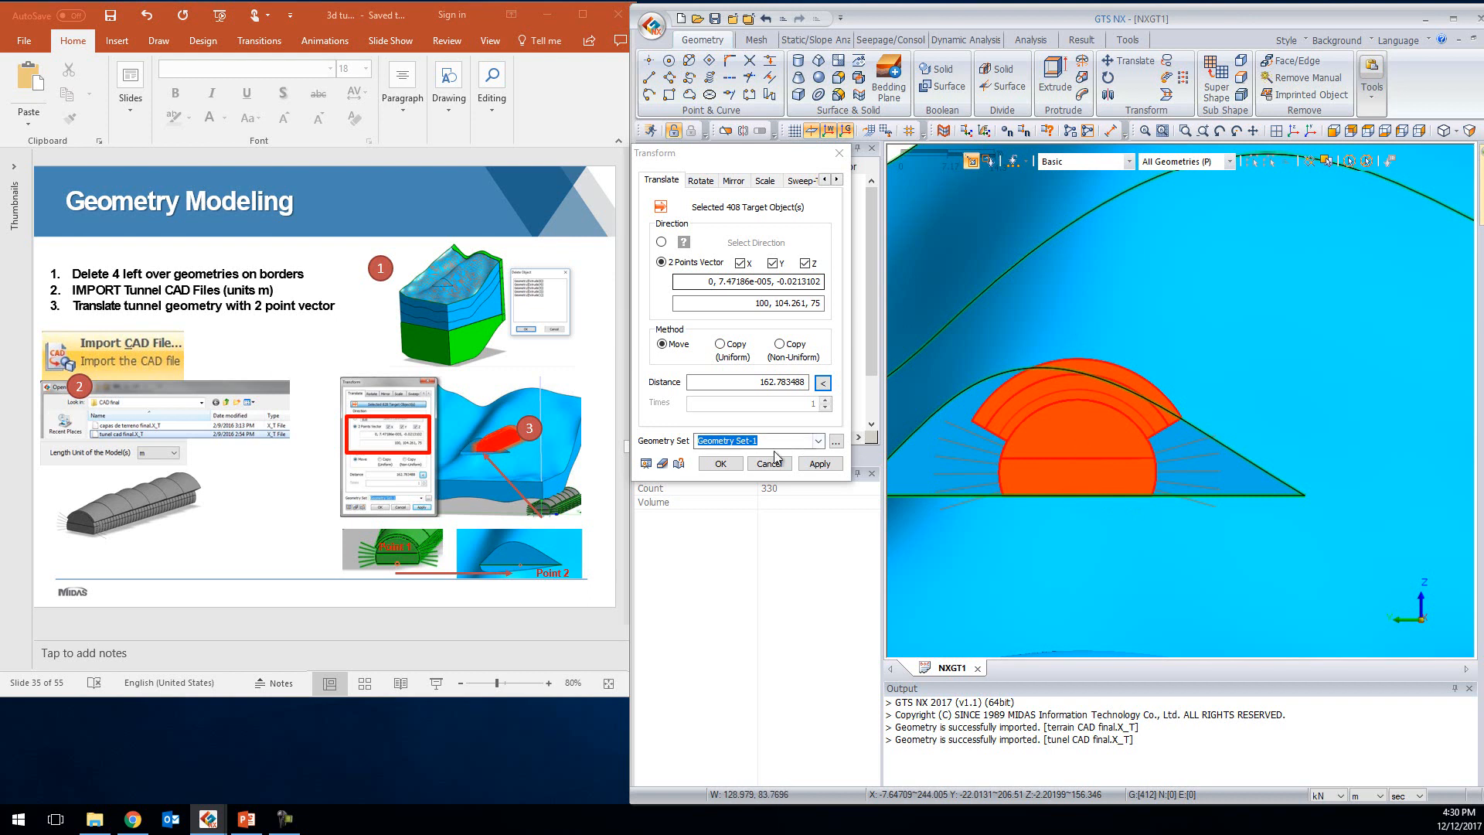
pyautogui.click(716, 463)
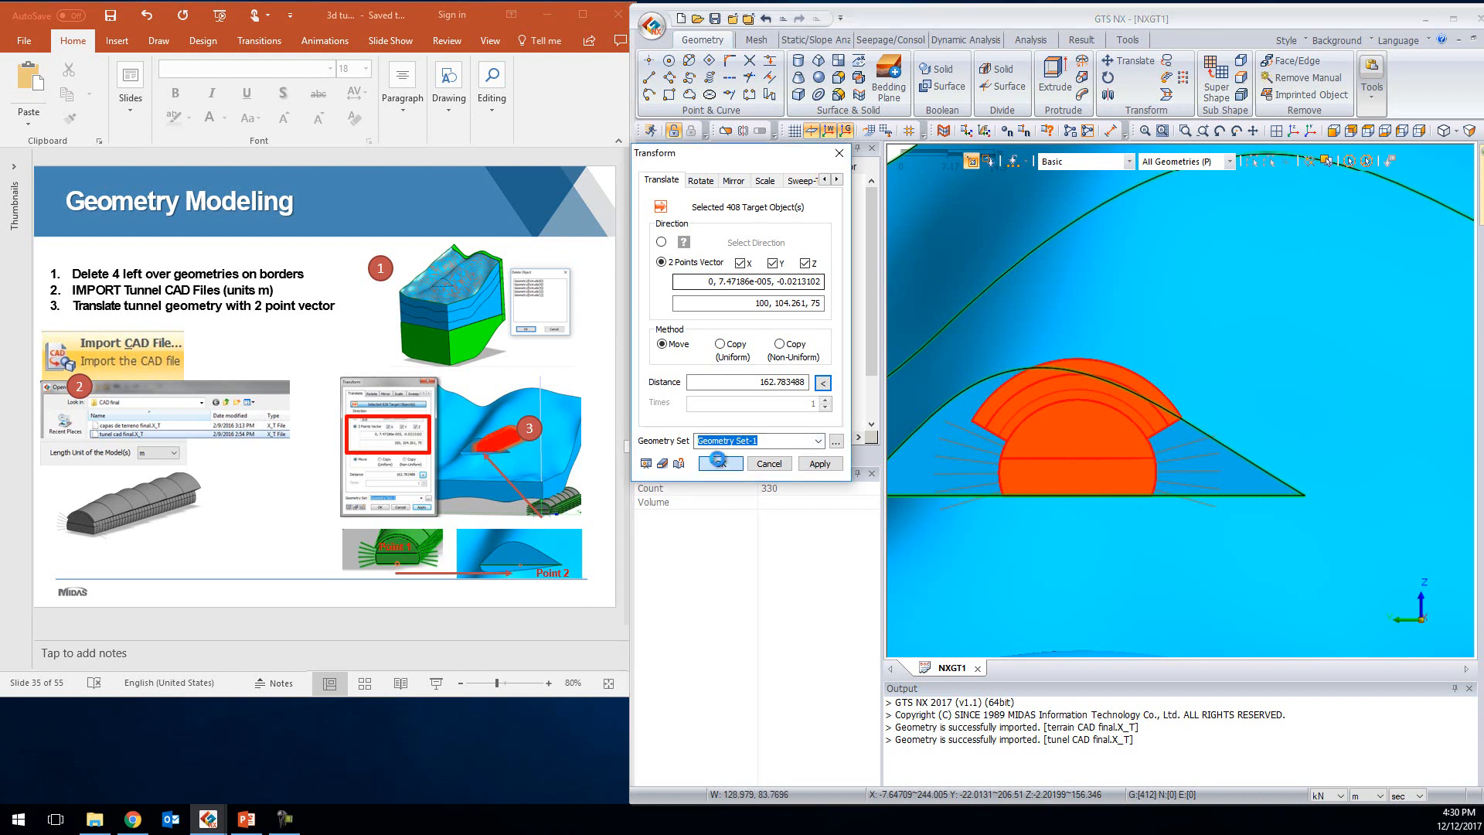
pyautogui.scroll(-3, 1151, 421)
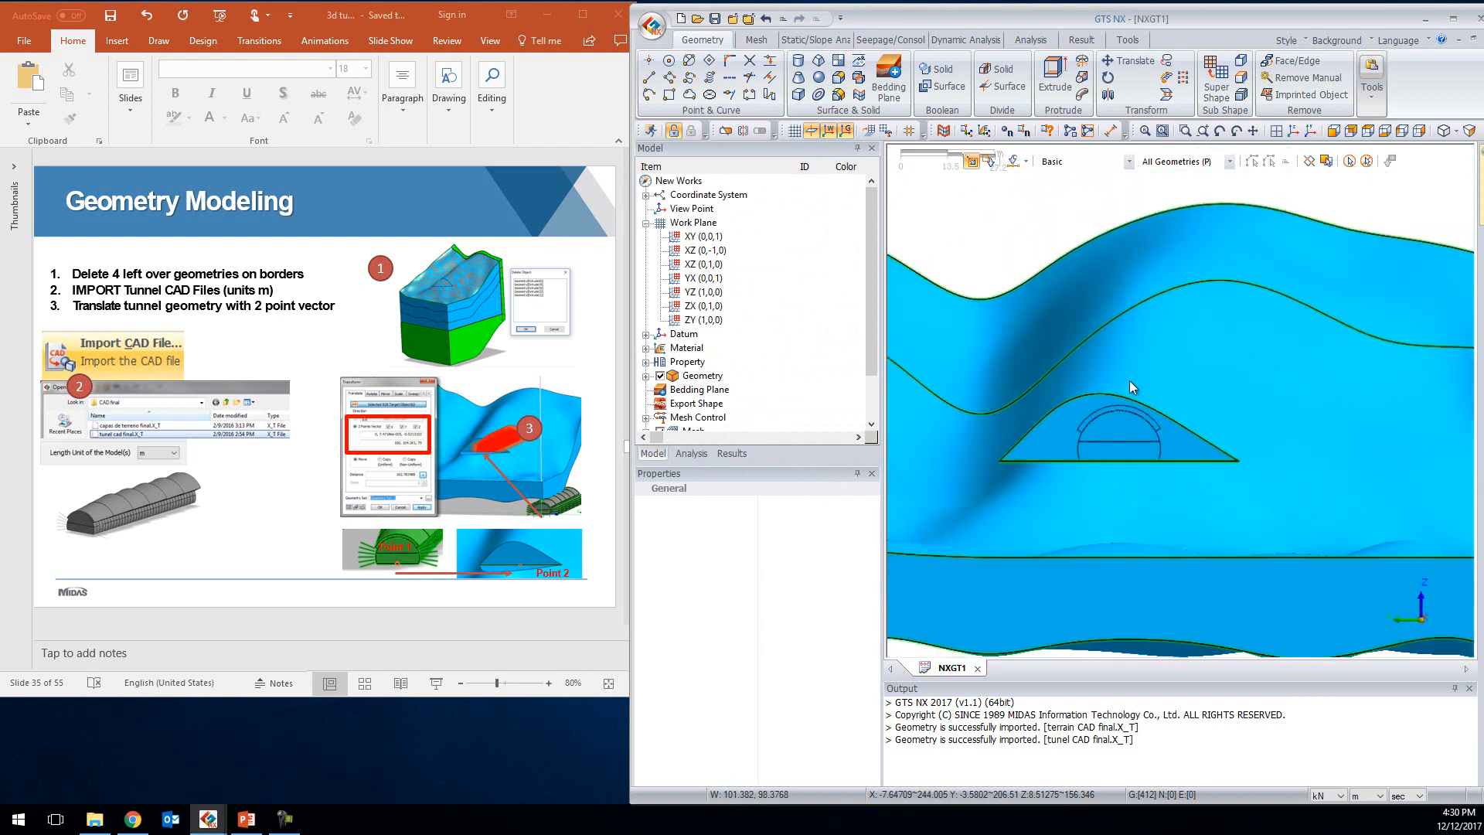
pyautogui.scroll(-4, 1152, 378)
pyautogui.moveTo(1178, 416); pyautogui.dragTo(920, 379, button='middle')
pyautogui.moveTo(1087, 365); pyautogui.dragTo(1267, 448, button='middle')
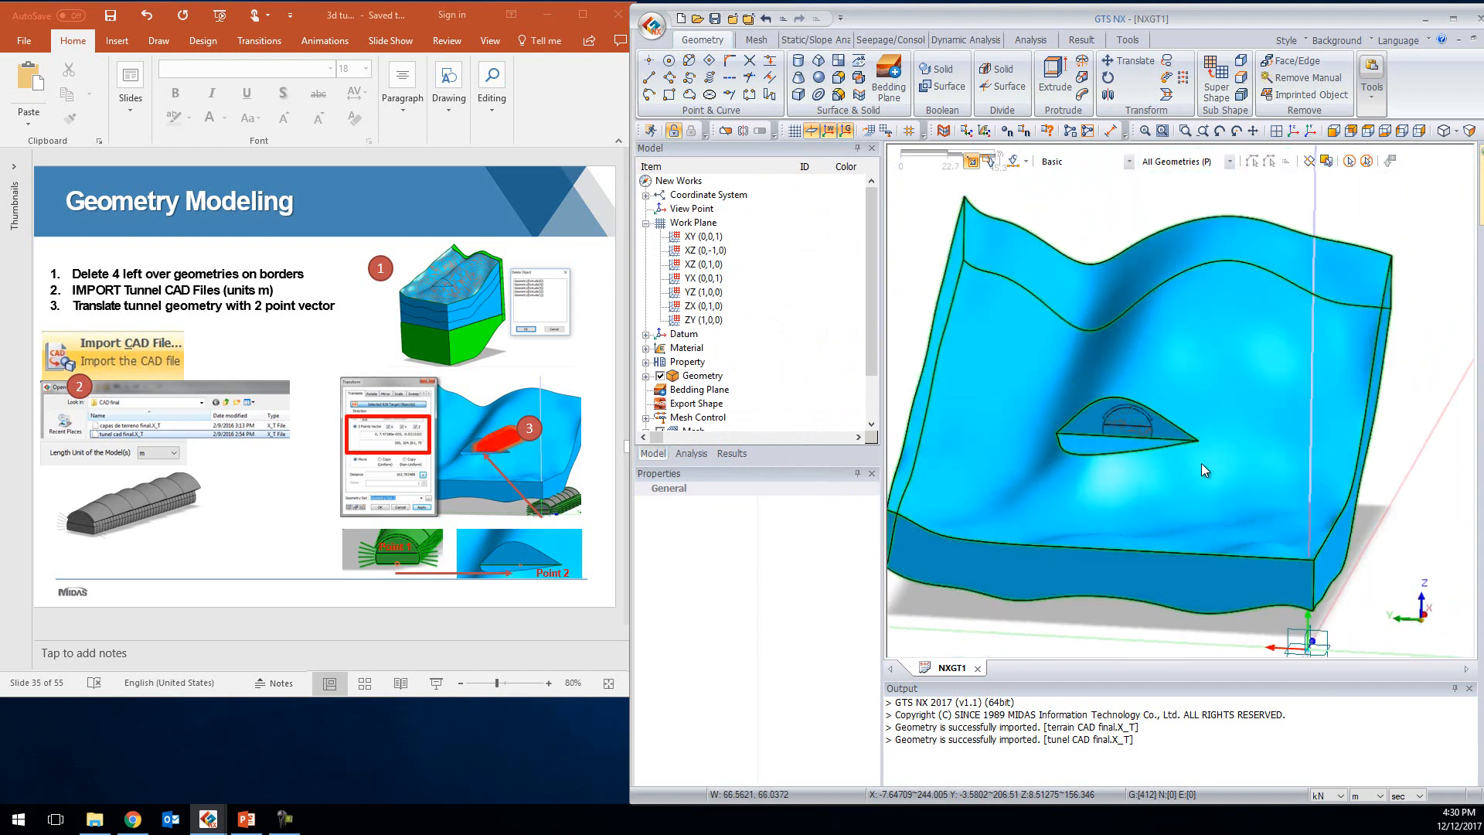
pyautogui.scroll(-2, 662, 421)
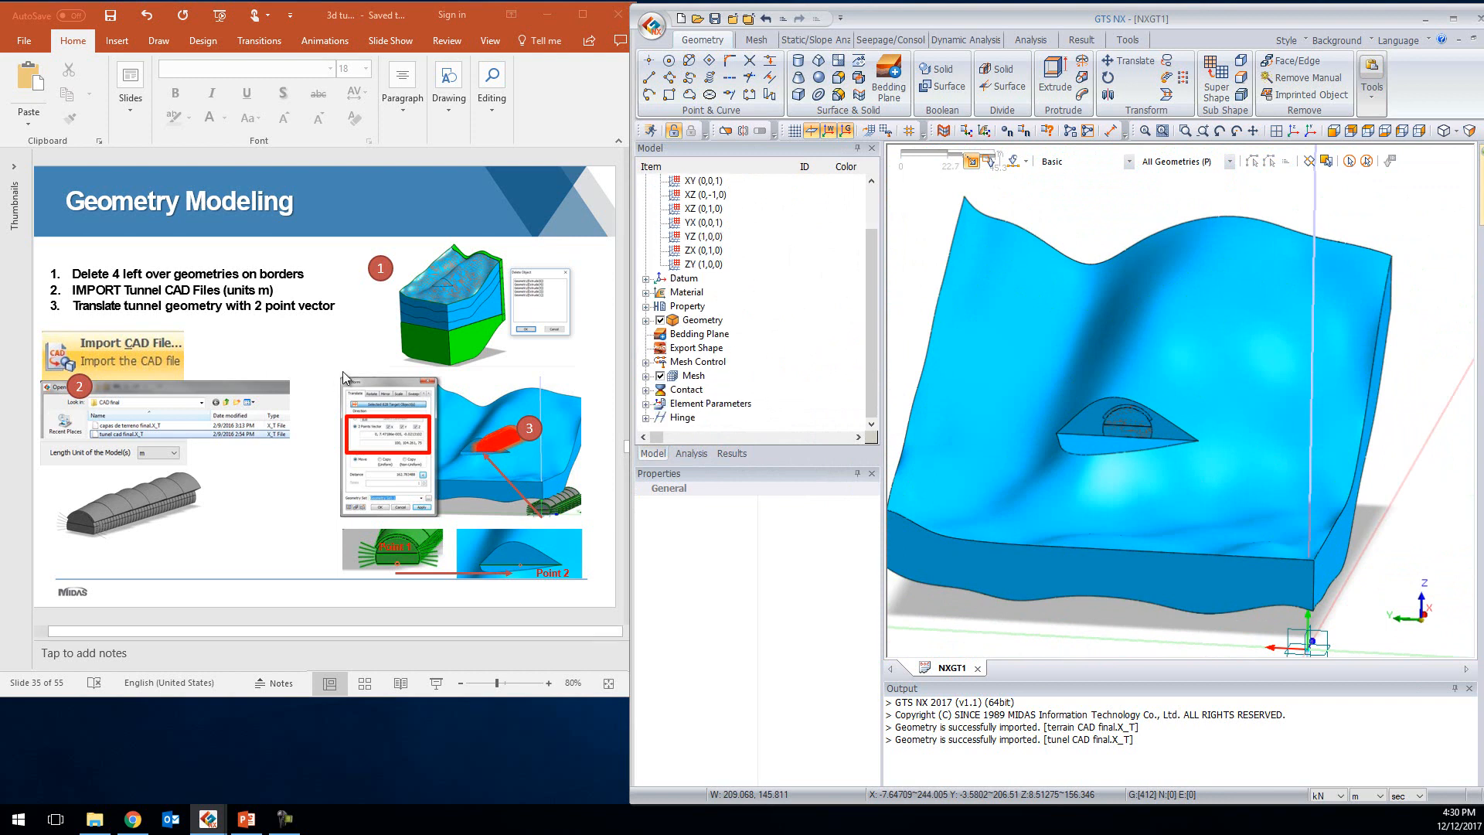
# Advance the PowerPoint presentation to the Connect CAD slide, return to GTS NX and hide the terrain solid Extrude(8) around the tunnel
pyautogui.click(336, 348)
pyautogui.scroll(-1, 336, 348)
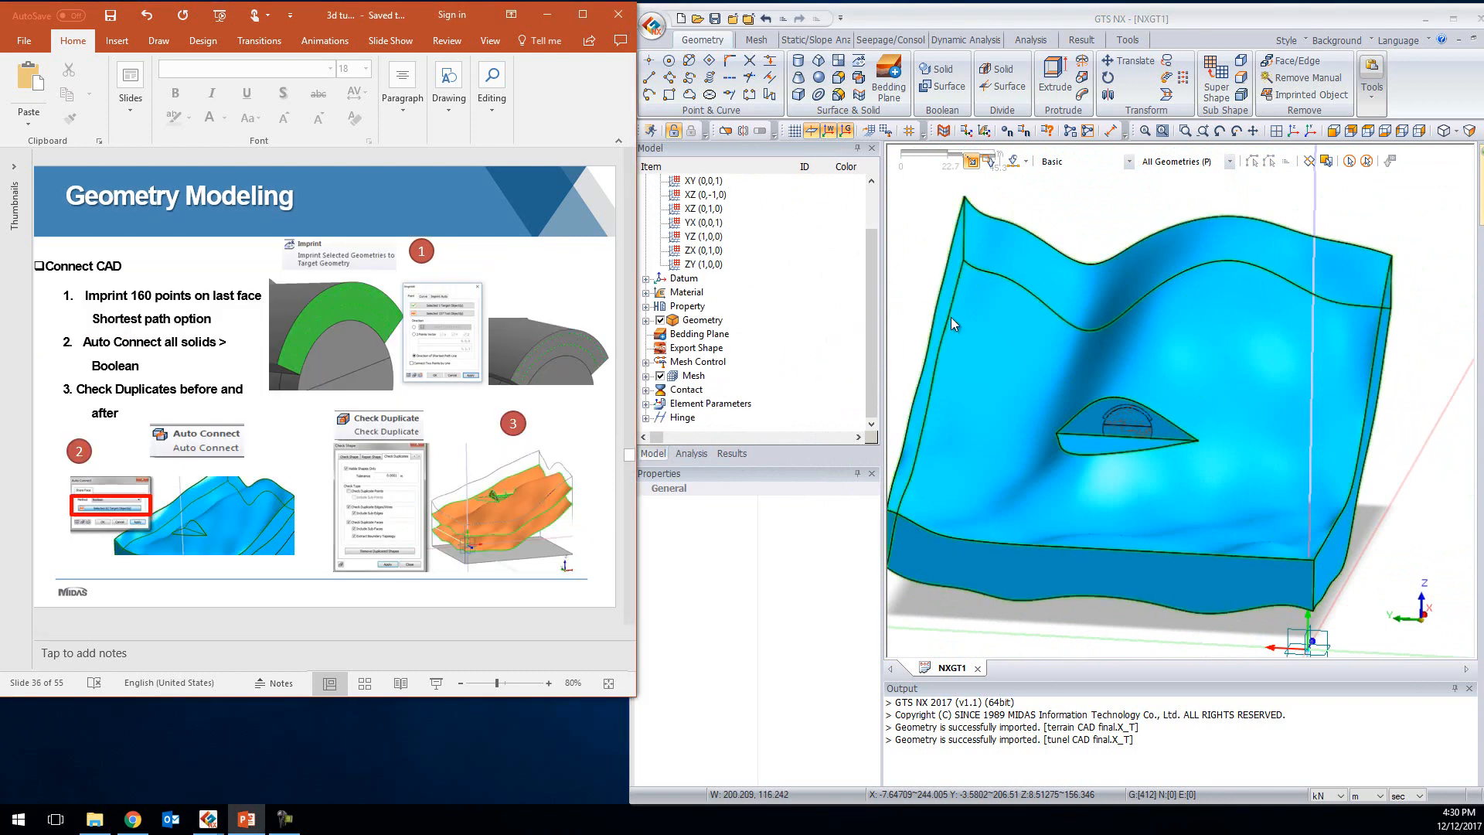
pyautogui.rightClick(1078, 307)
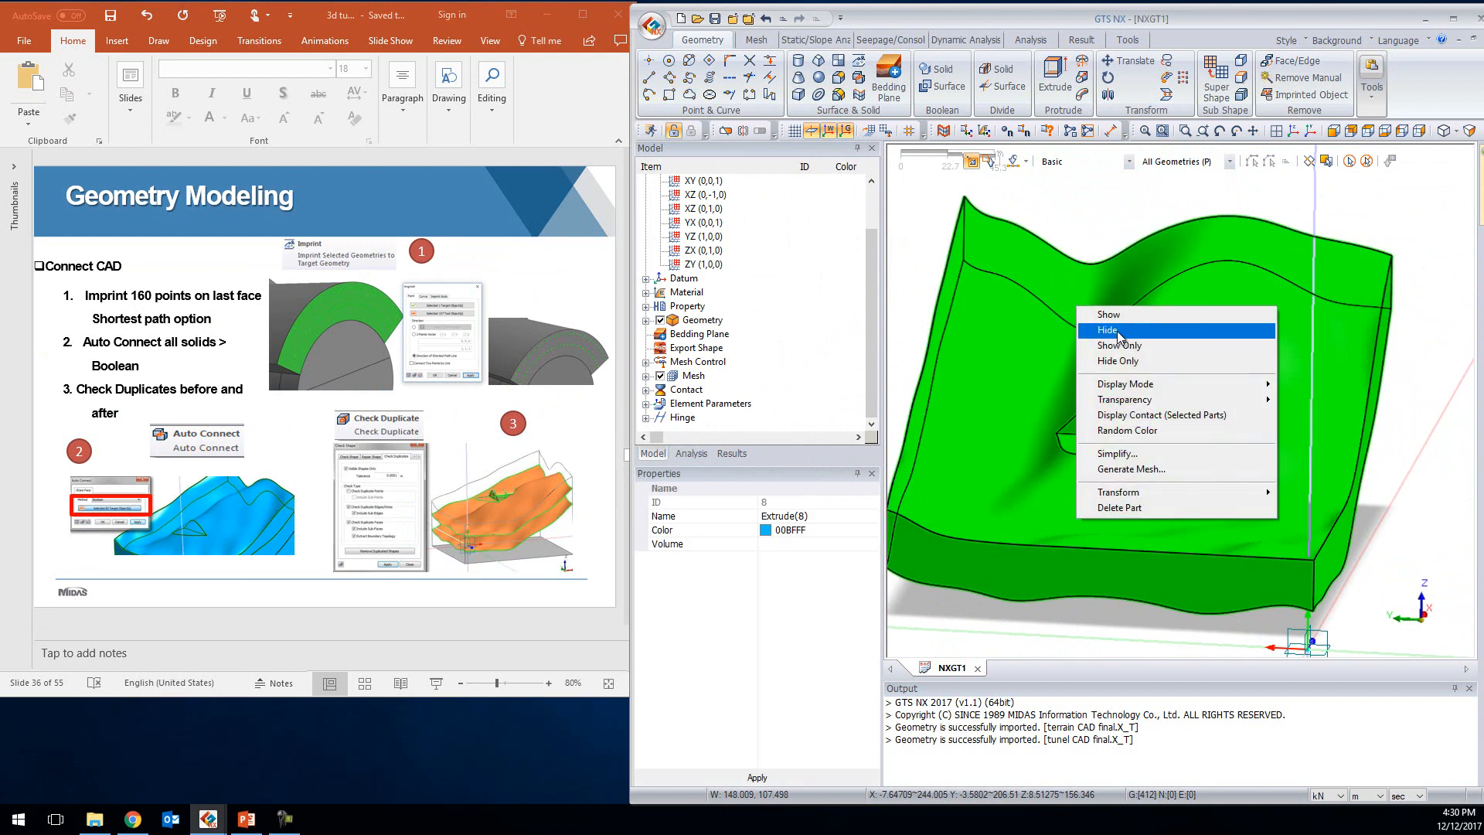
pyautogui.click(1117, 331)
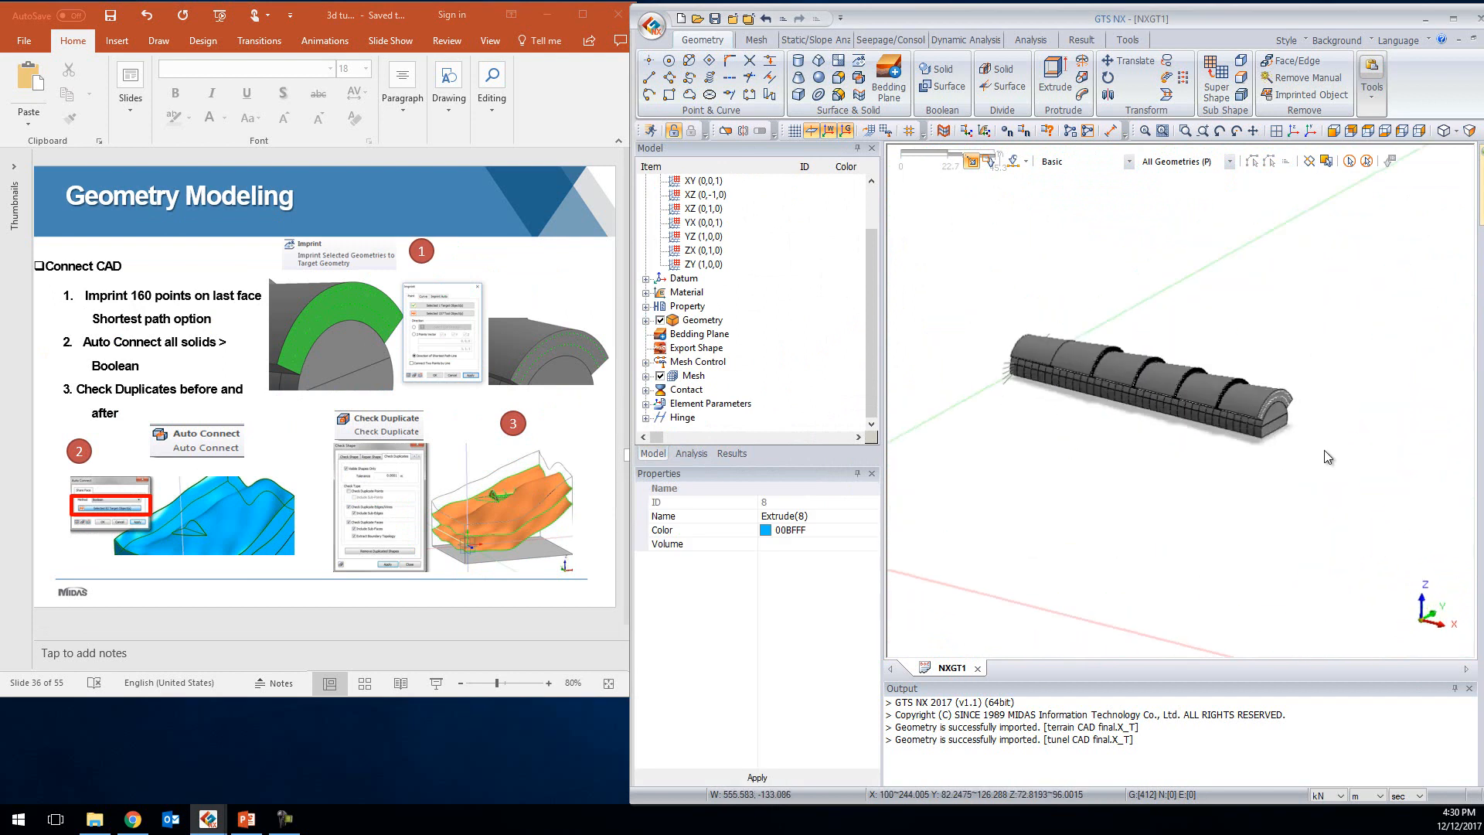
# Hide the solid umbrella 5 near the far end of the tunnel
pyautogui.scroll(5, 1299, 460)
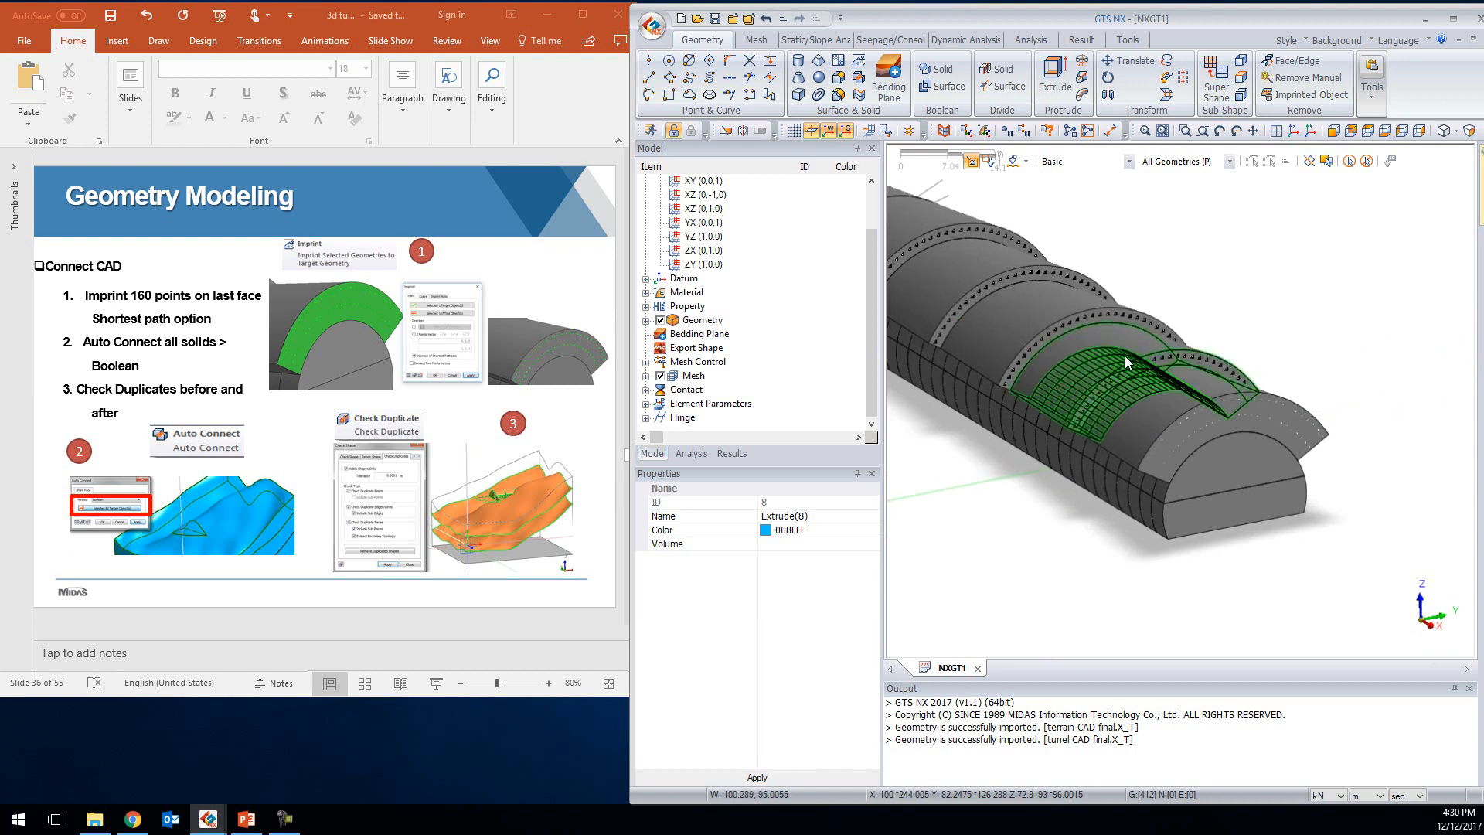
pyautogui.click(1105, 346)
pyautogui.rightClick(1142, 351)
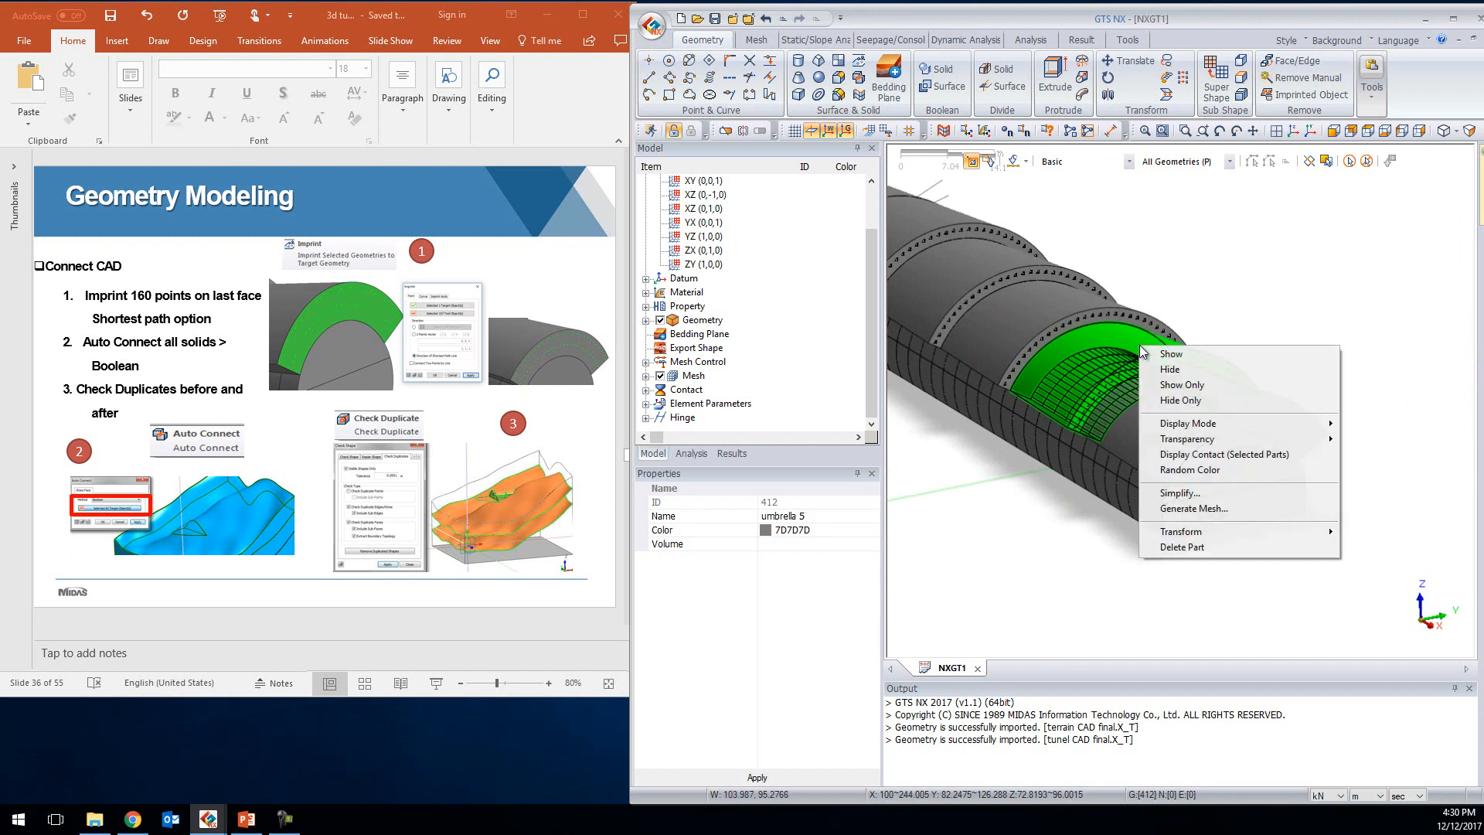
pyautogui.click(1170, 370)
# Examine how the exposed umbrella lines meet the adjacent segments' faces, and compare them with the points on the tunnel's end face
pyautogui.keyDown('ctrl'); pyautogui.moveTo(1194, 453); pyautogui.dragTo(1248, 441, button='middle'); pyautogui.keyUp('ctrl')
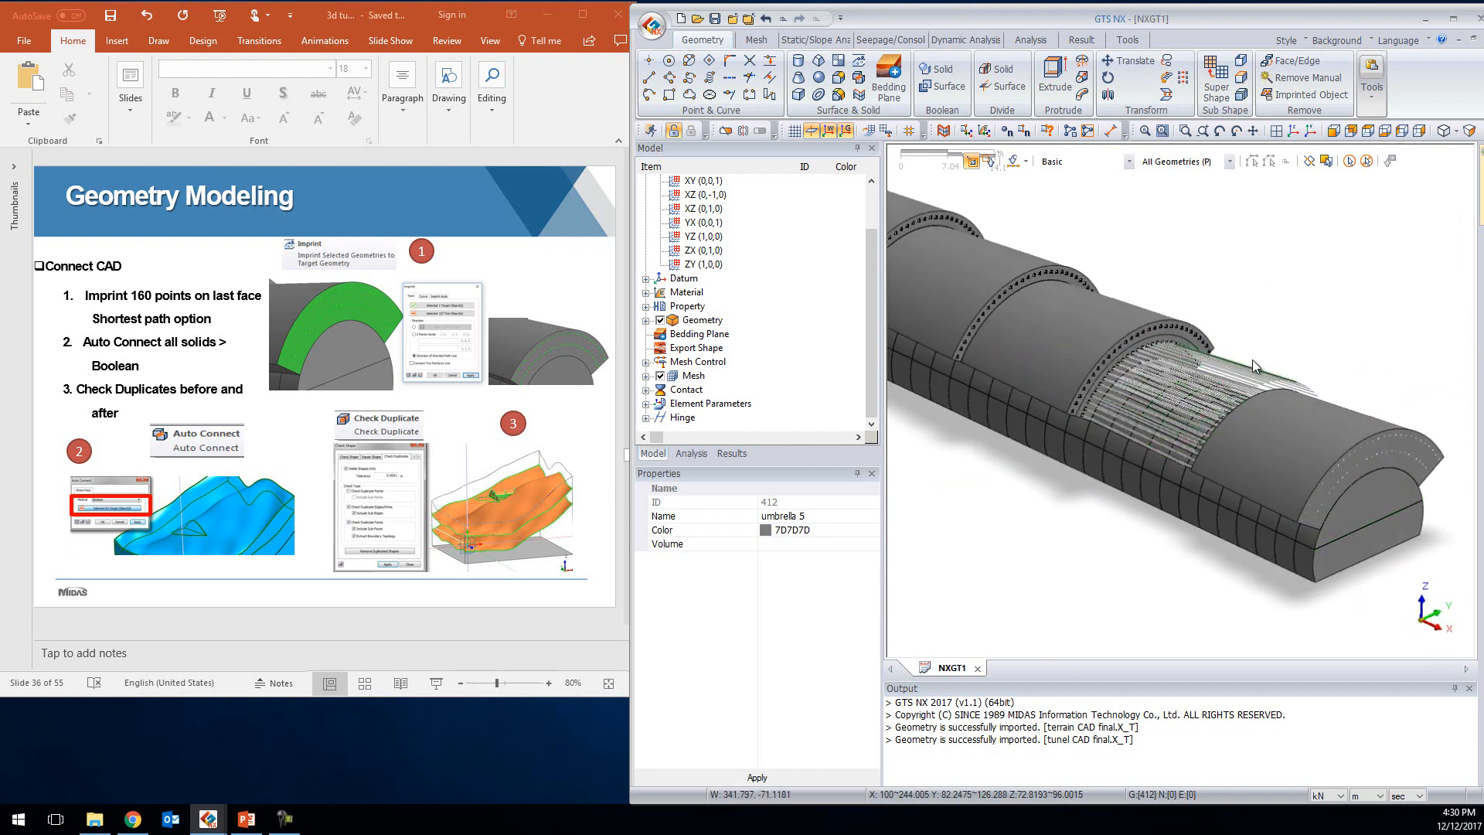
pyautogui.keyDown('ctrl'); pyautogui.moveTo(1330, 355); pyautogui.dragTo(1322, 351, button='middle'); pyautogui.keyUp('ctrl')
pyautogui.scroll(5, 1314, 363)
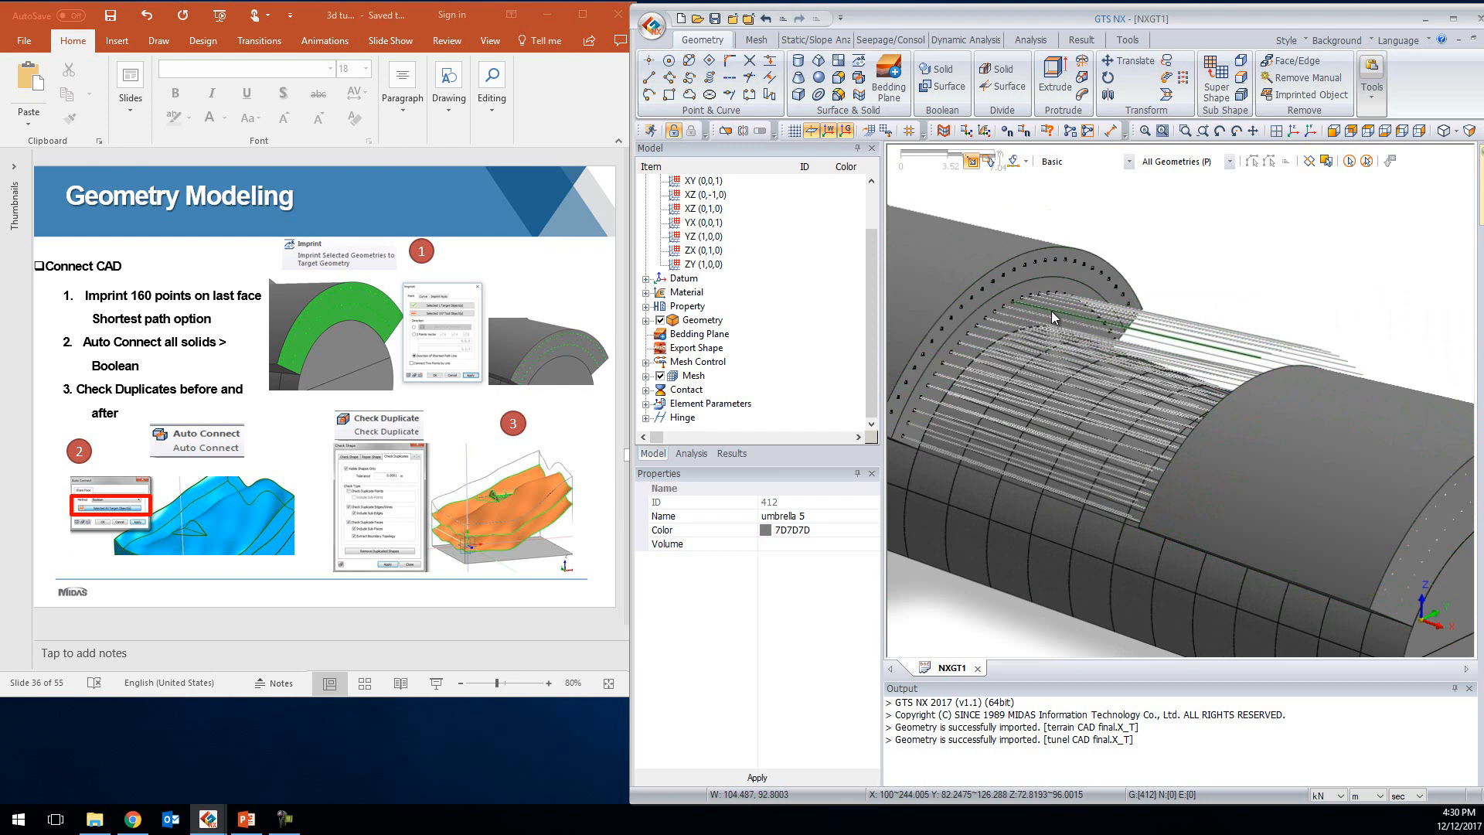
pyautogui.scroll(-4, 1027, 272)
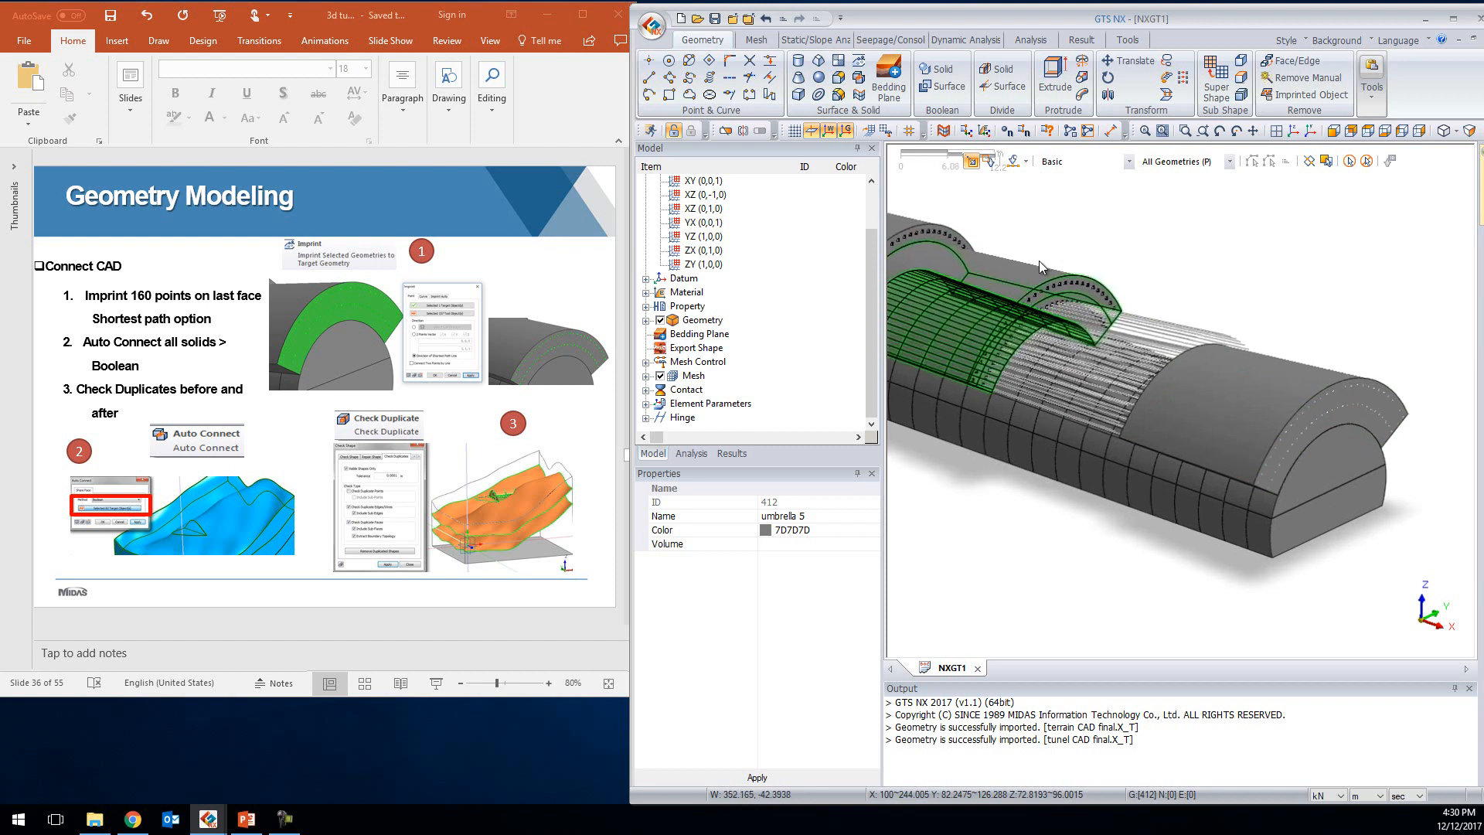
pyautogui.scroll(3, 1039, 261)
pyautogui.moveTo(1215, 318); pyautogui.dragTo(1194, 308, button='middle')
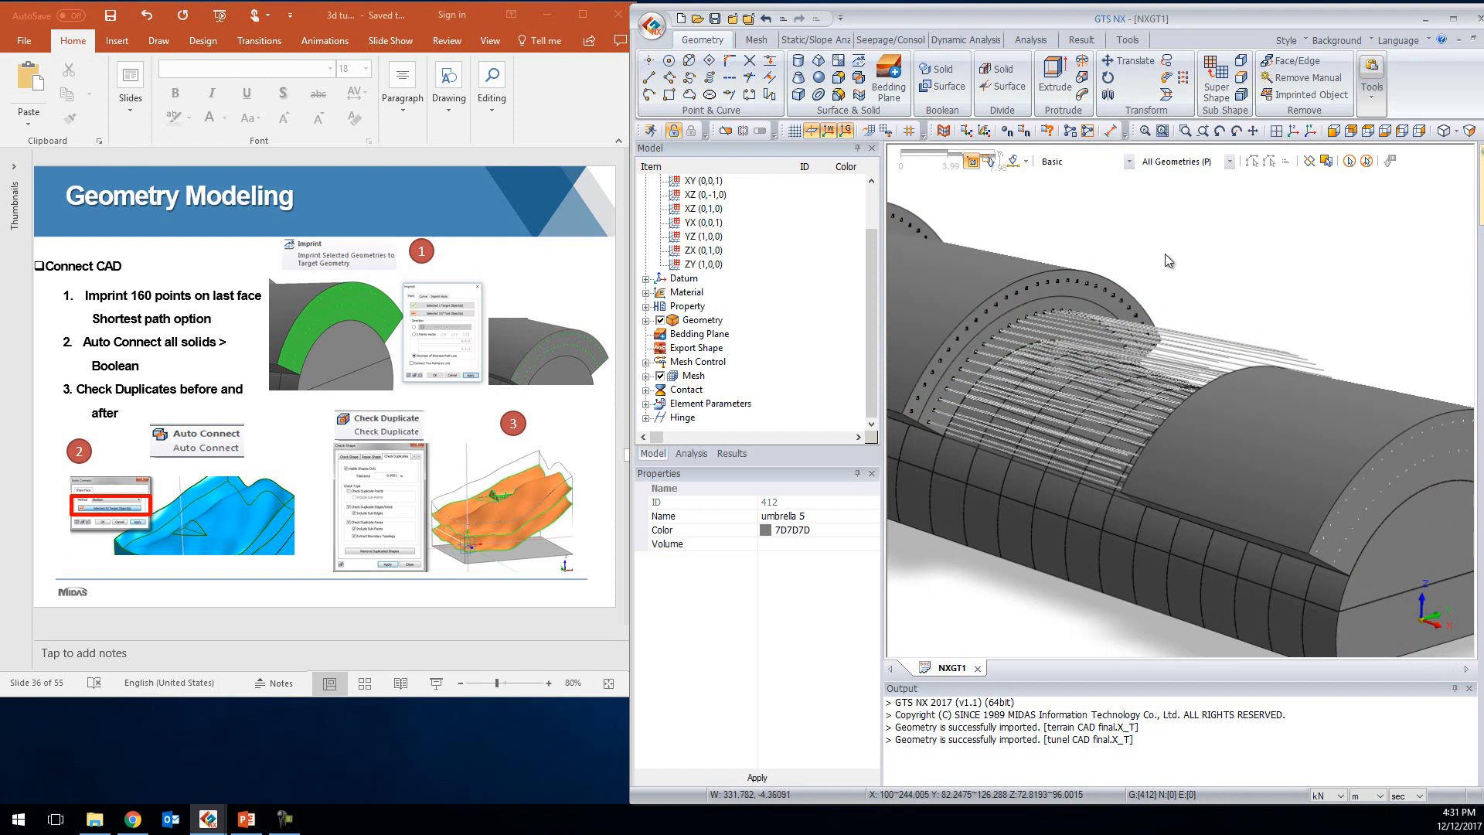
pyautogui.scroll(-3, 1166, 253)
pyautogui.scroll(2, 1180, 294)
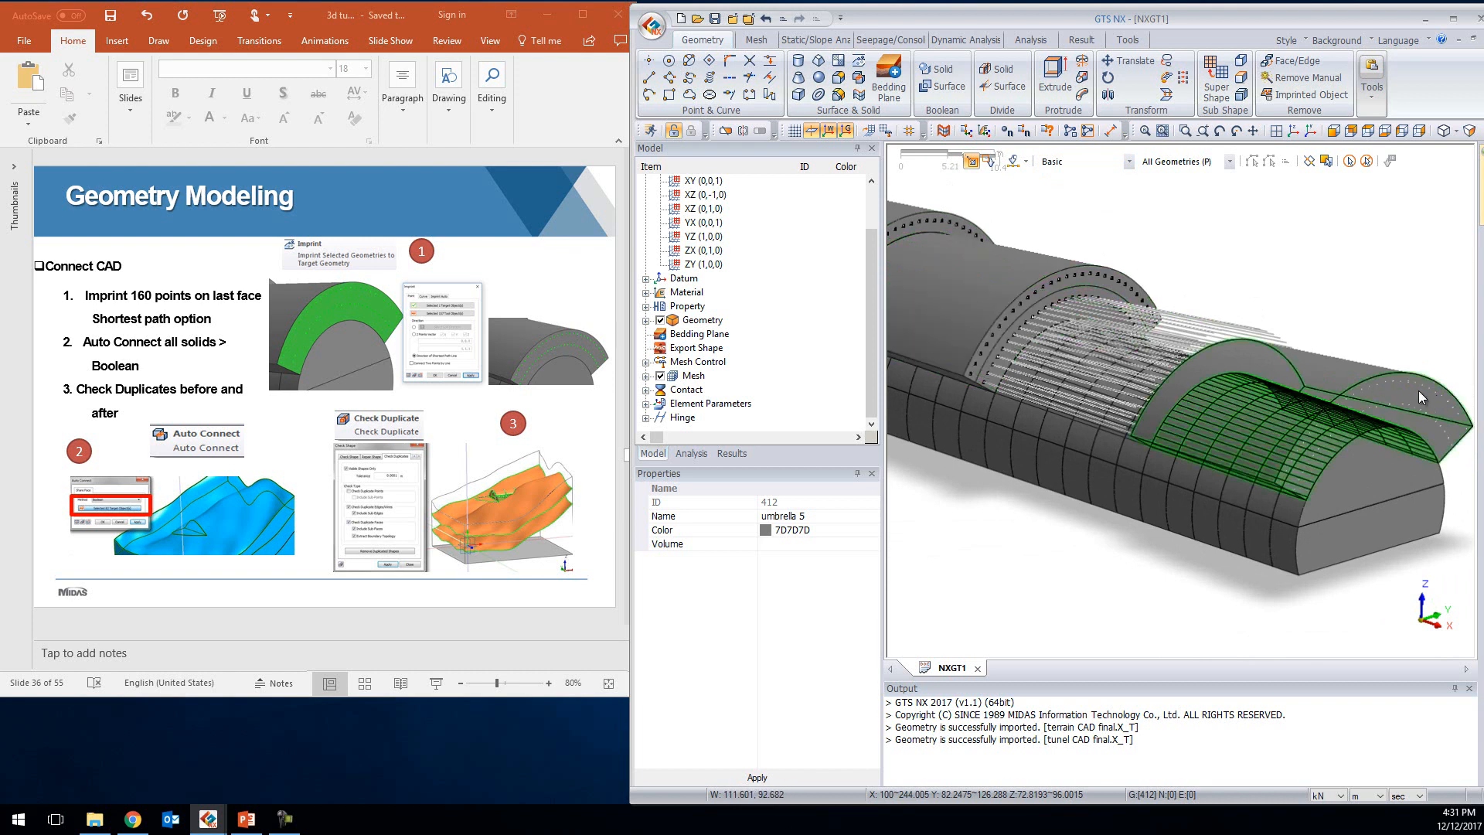
# Start a point Imprint with the end face of the last umbrella segment as the target object
pyautogui.click(858, 68)
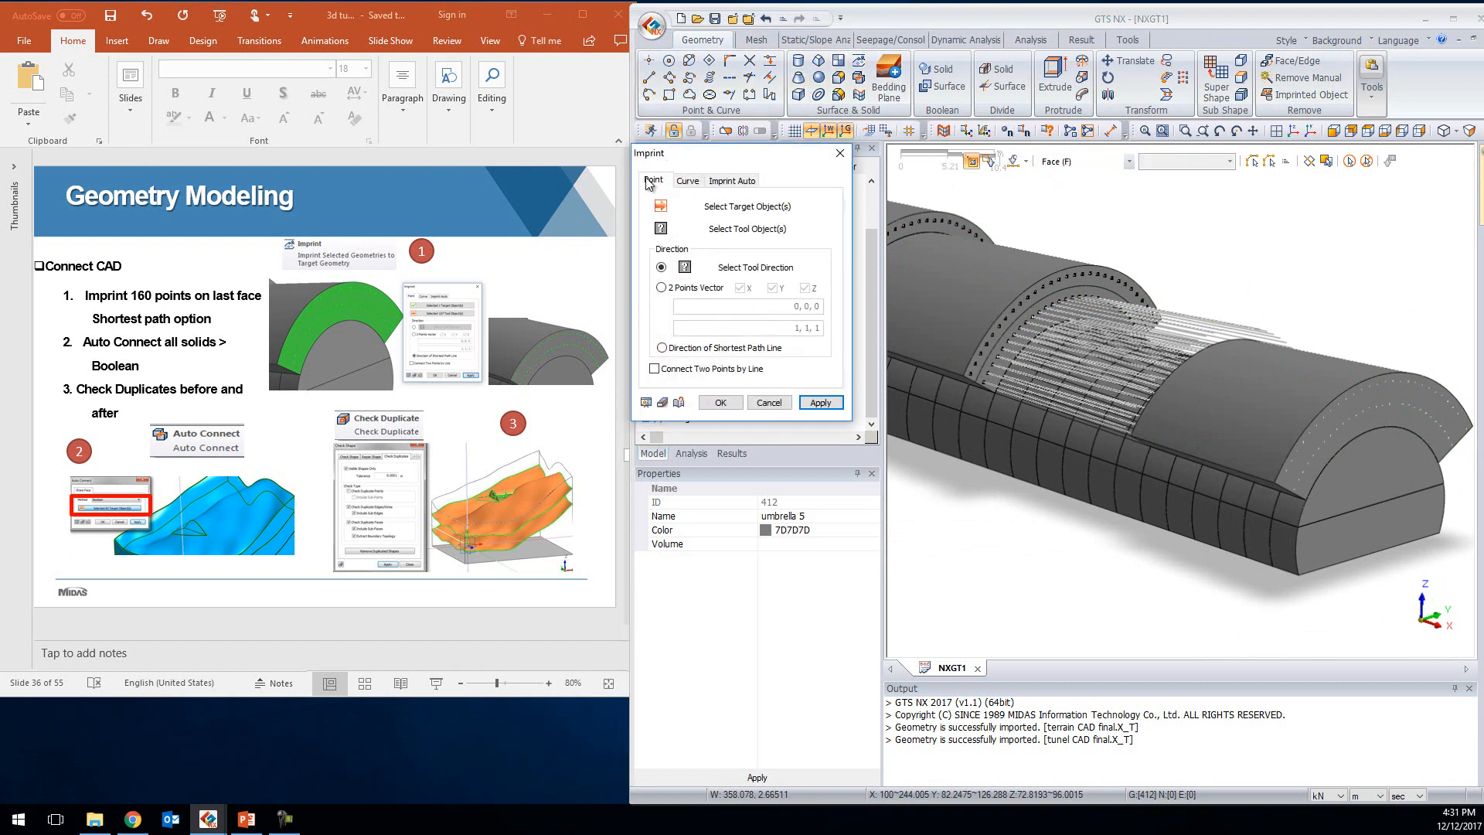
pyautogui.click(1367, 387)
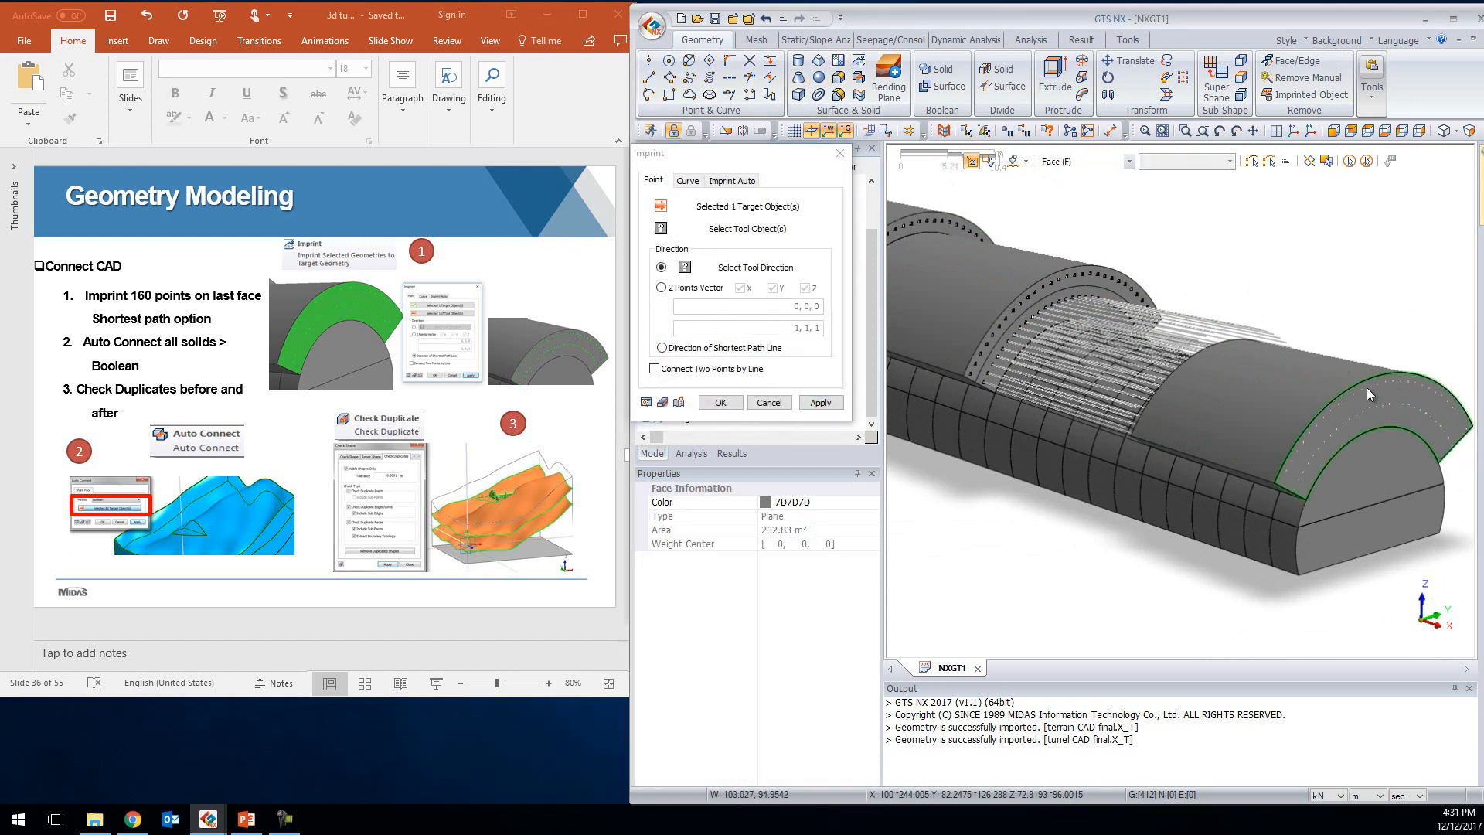
pyautogui.click(772, 230)
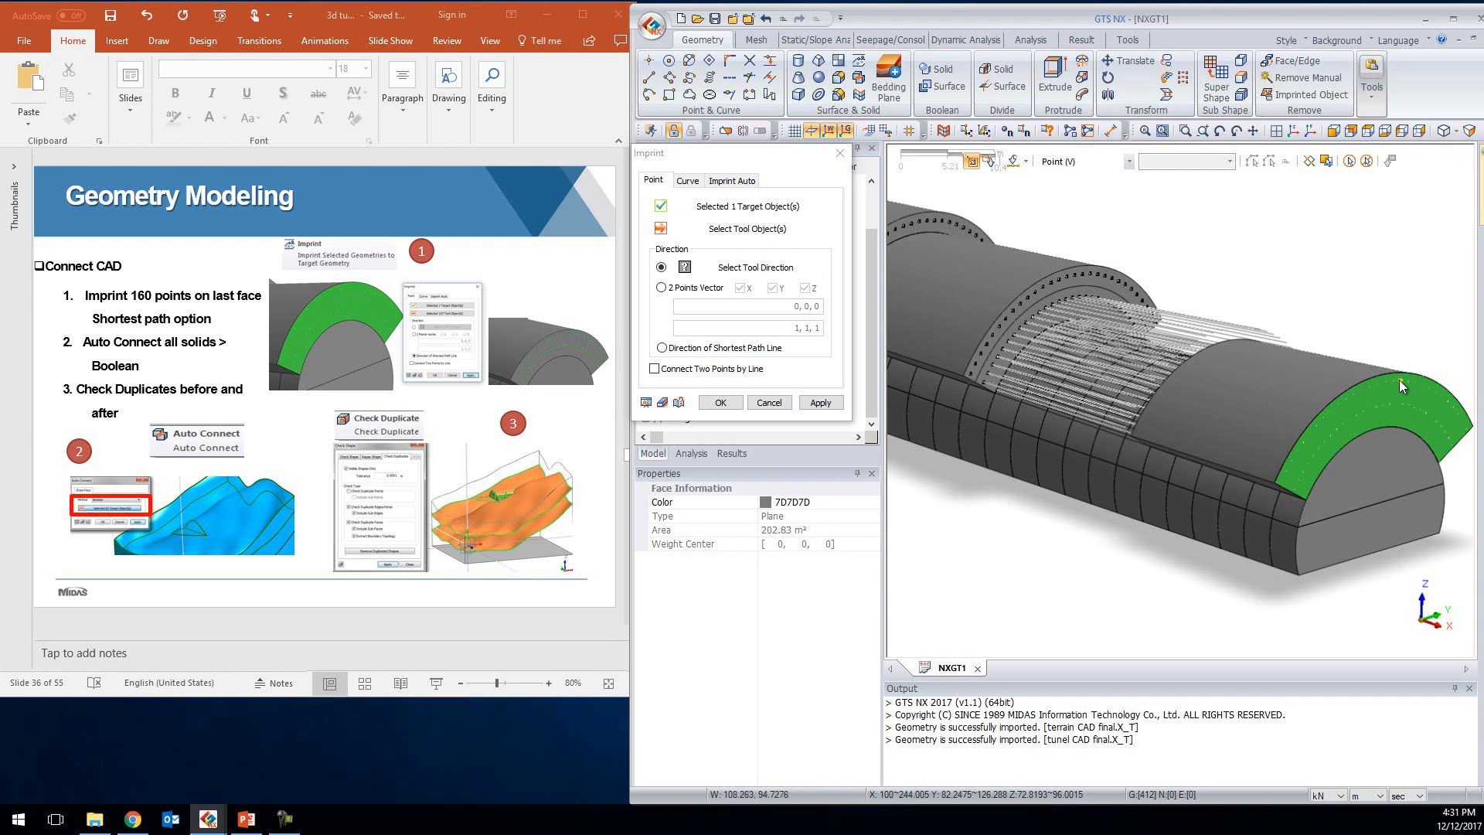
# Select the umbrella points on the end face as the Imprint tool objects and remove the unwanted points from the selection
pyautogui.moveTo(1433, 417); pyautogui.dragTo(1454, 448)
pyautogui.scroll(3, 1437, 428)
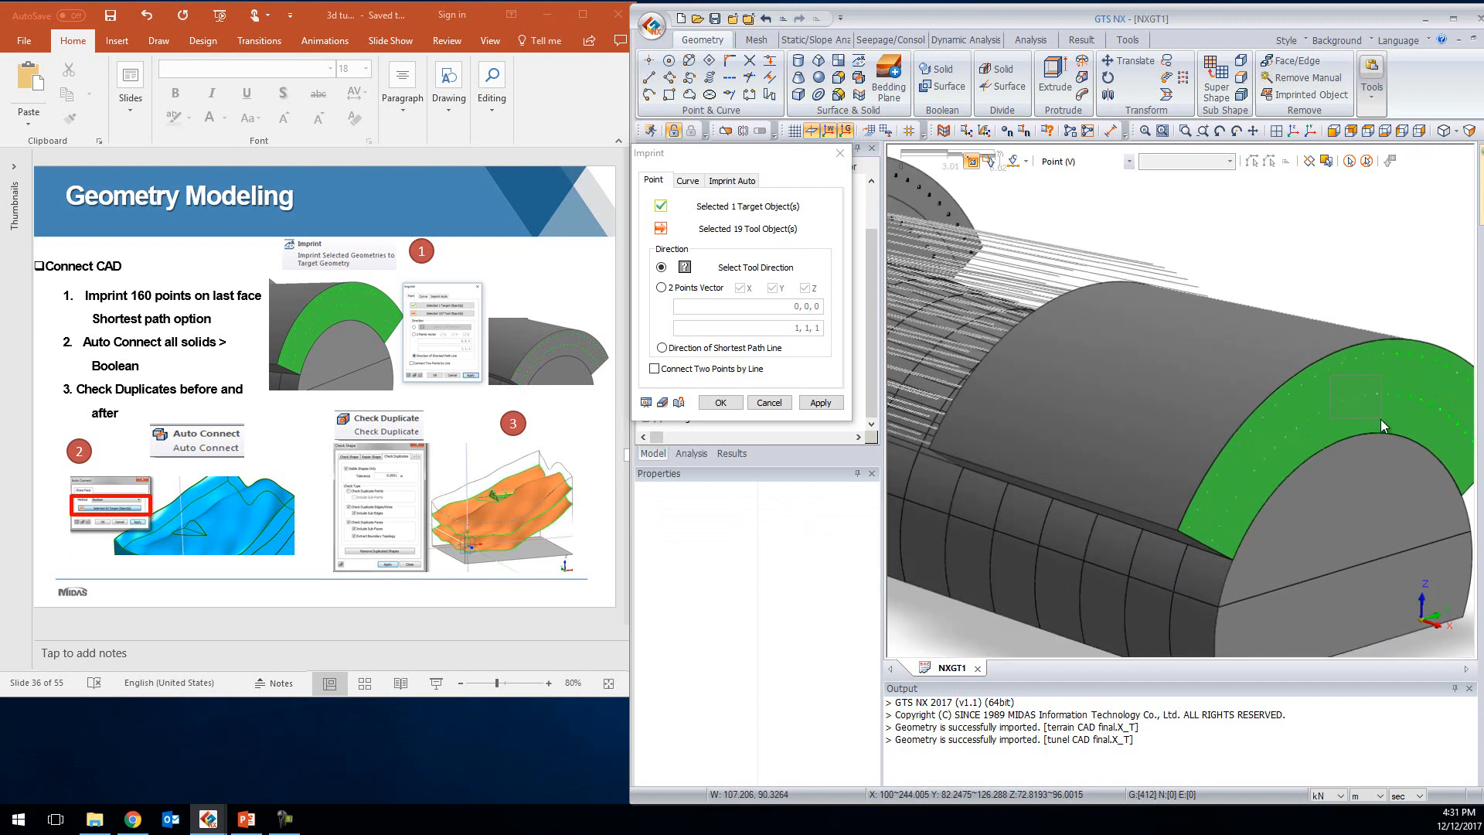
pyautogui.moveTo(1301, 460); pyautogui.dragTo(1301, 461)
pyautogui.moveTo(1181, 469); pyautogui.dragTo(1213, 438)
pyautogui.moveTo(1393, 384); pyautogui.dragTo(1161, 392, button='middle')
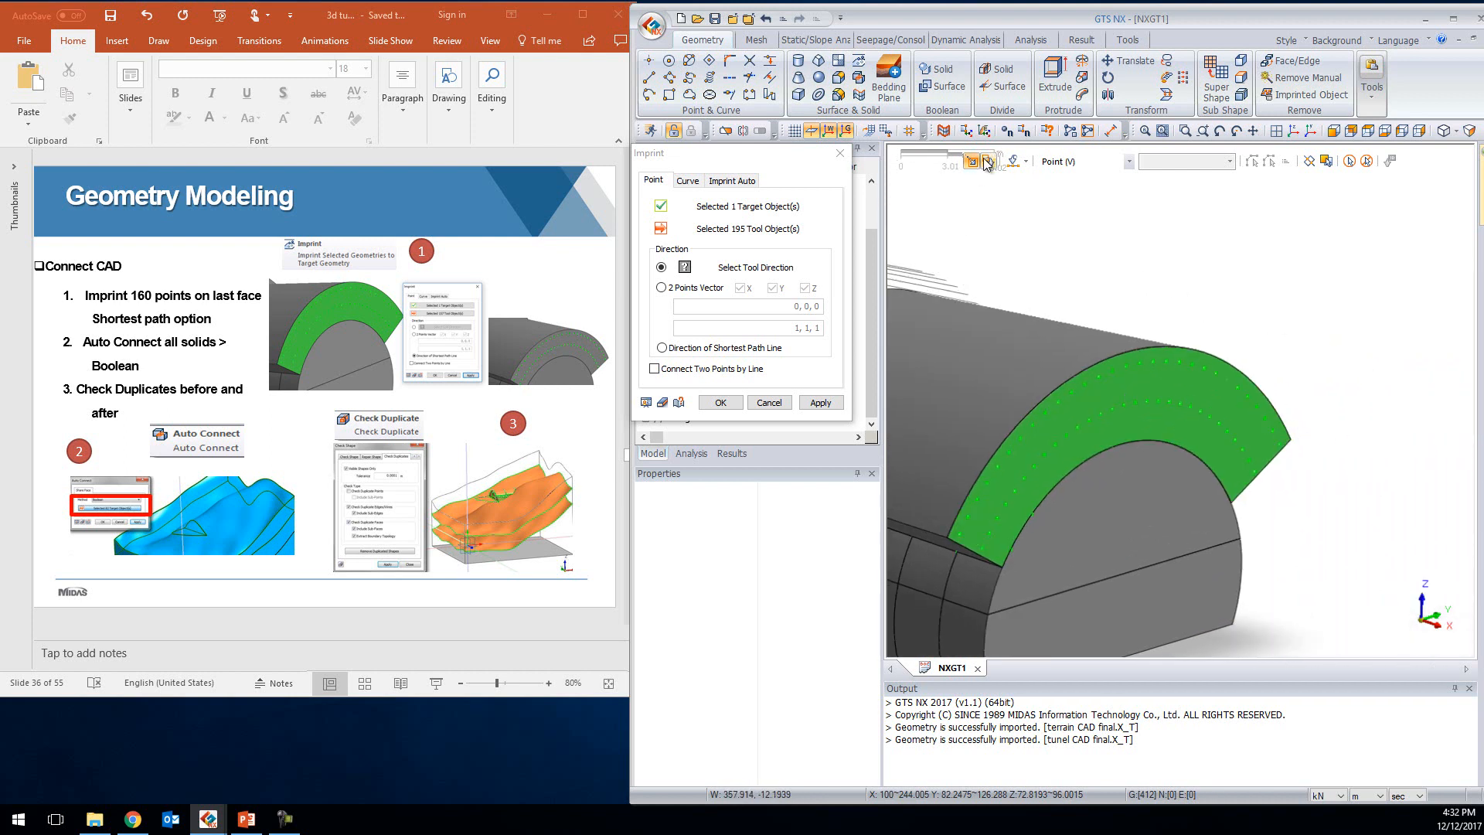
pyautogui.click(989, 162)
pyautogui.moveTo(1272, 454); pyautogui.dragTo(1330, 410, button='middle')
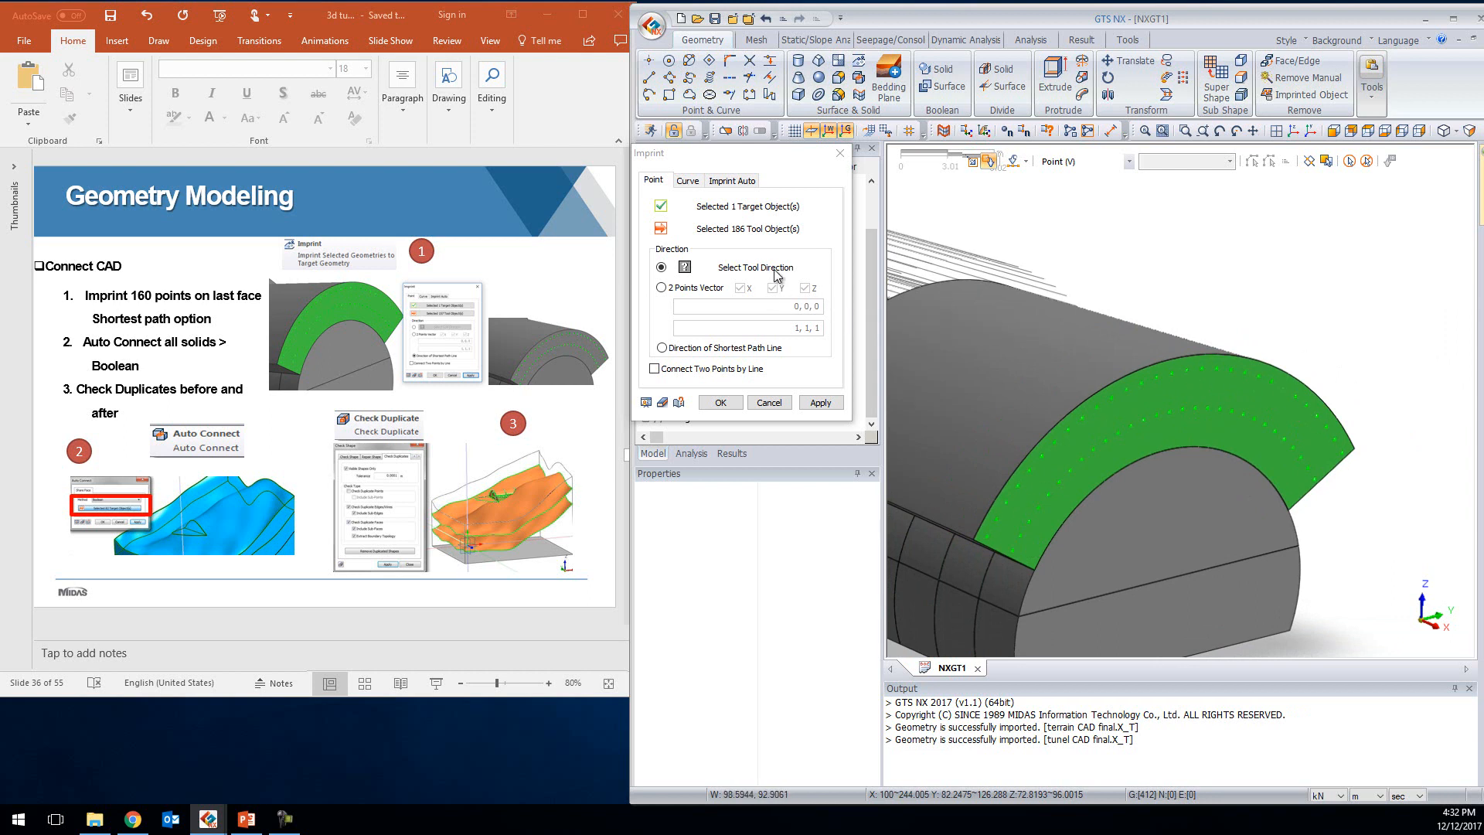
# Imprint the selected umbrella points onto the end face using the direction of the shortest path line
pyautogui.click(686, 349)
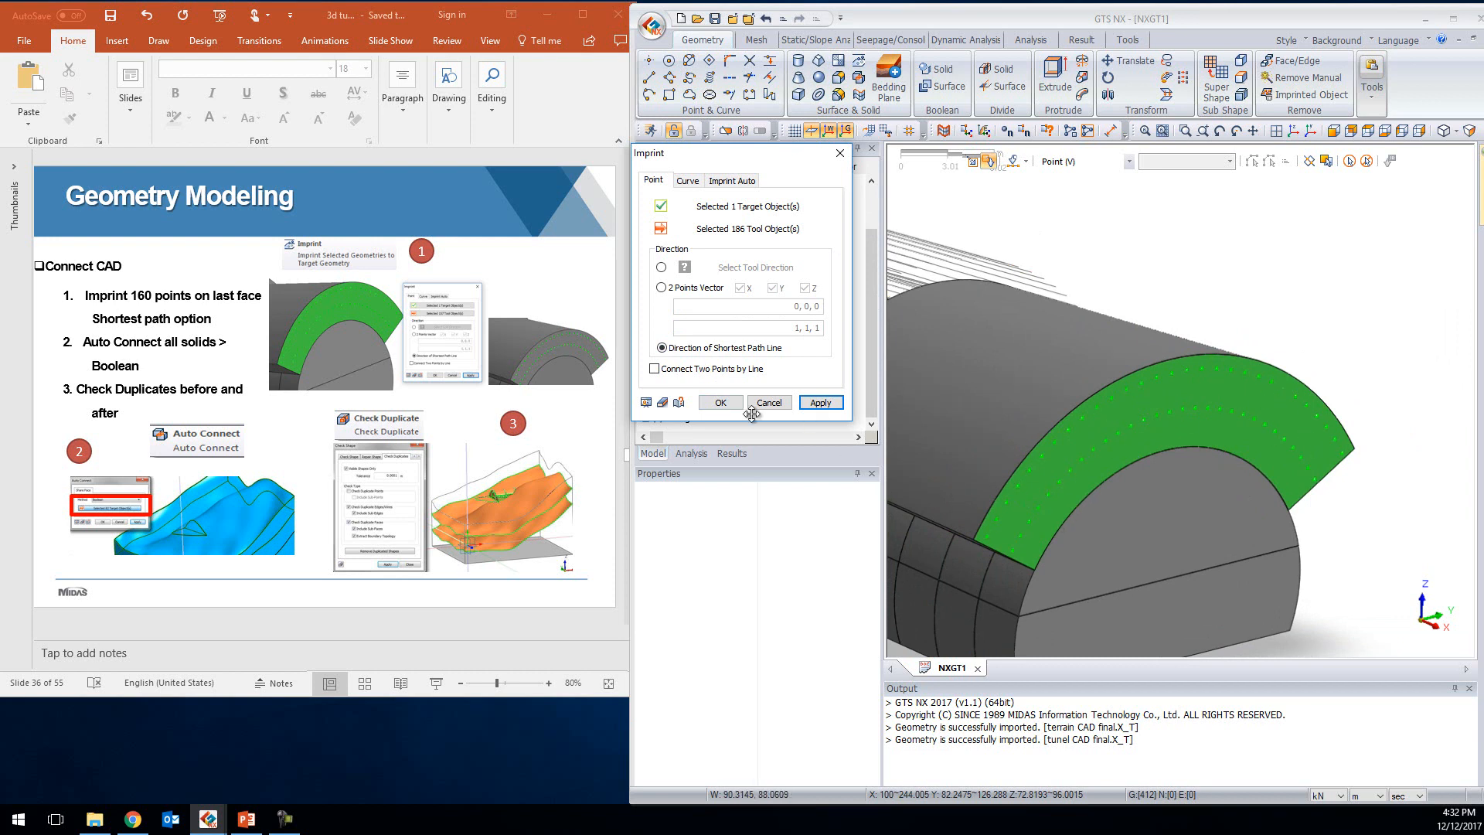
pyautogui.click(721, 403)
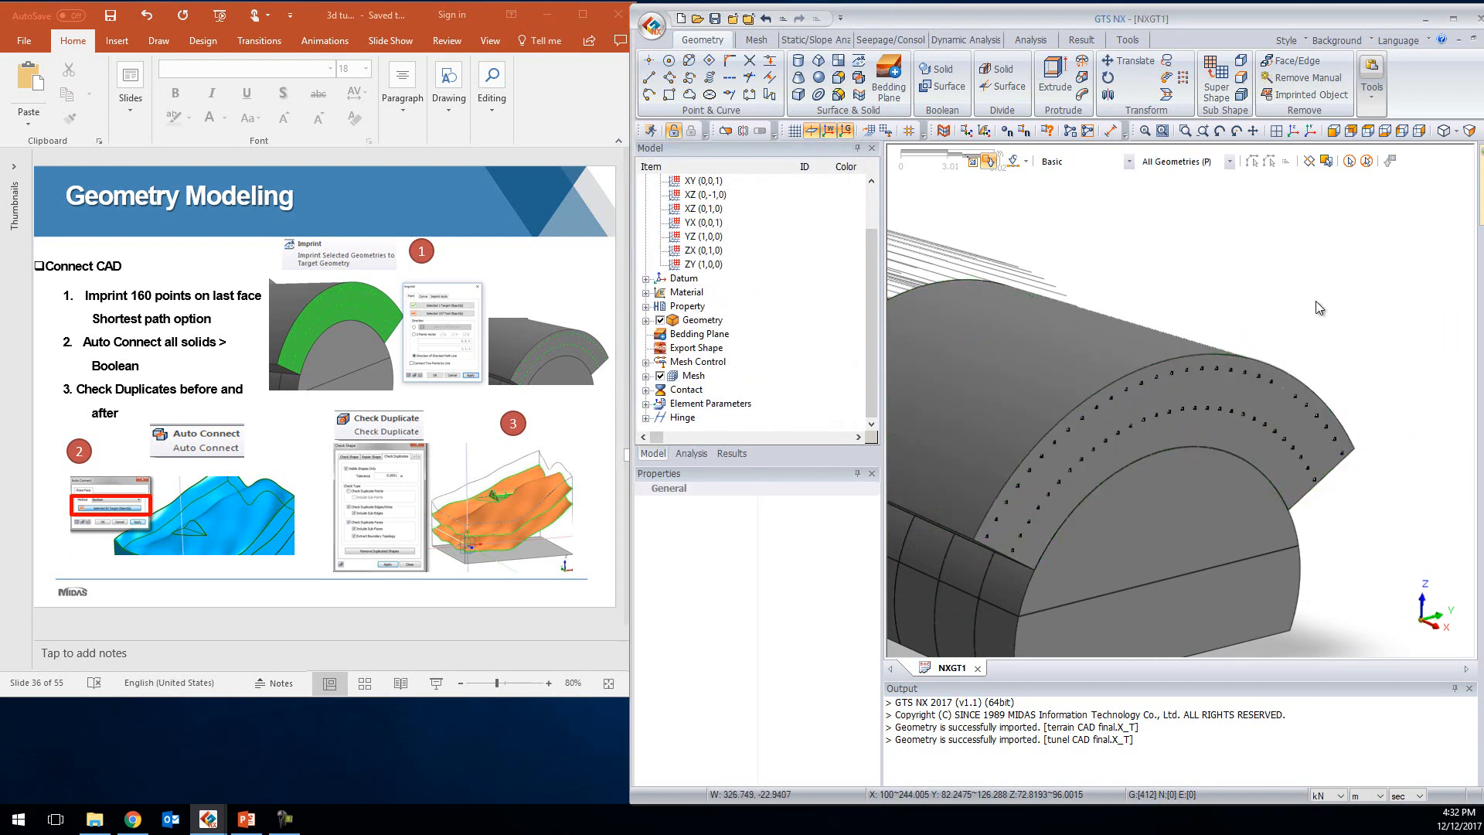
pyautogui.scroll(-5, 1398, 359)
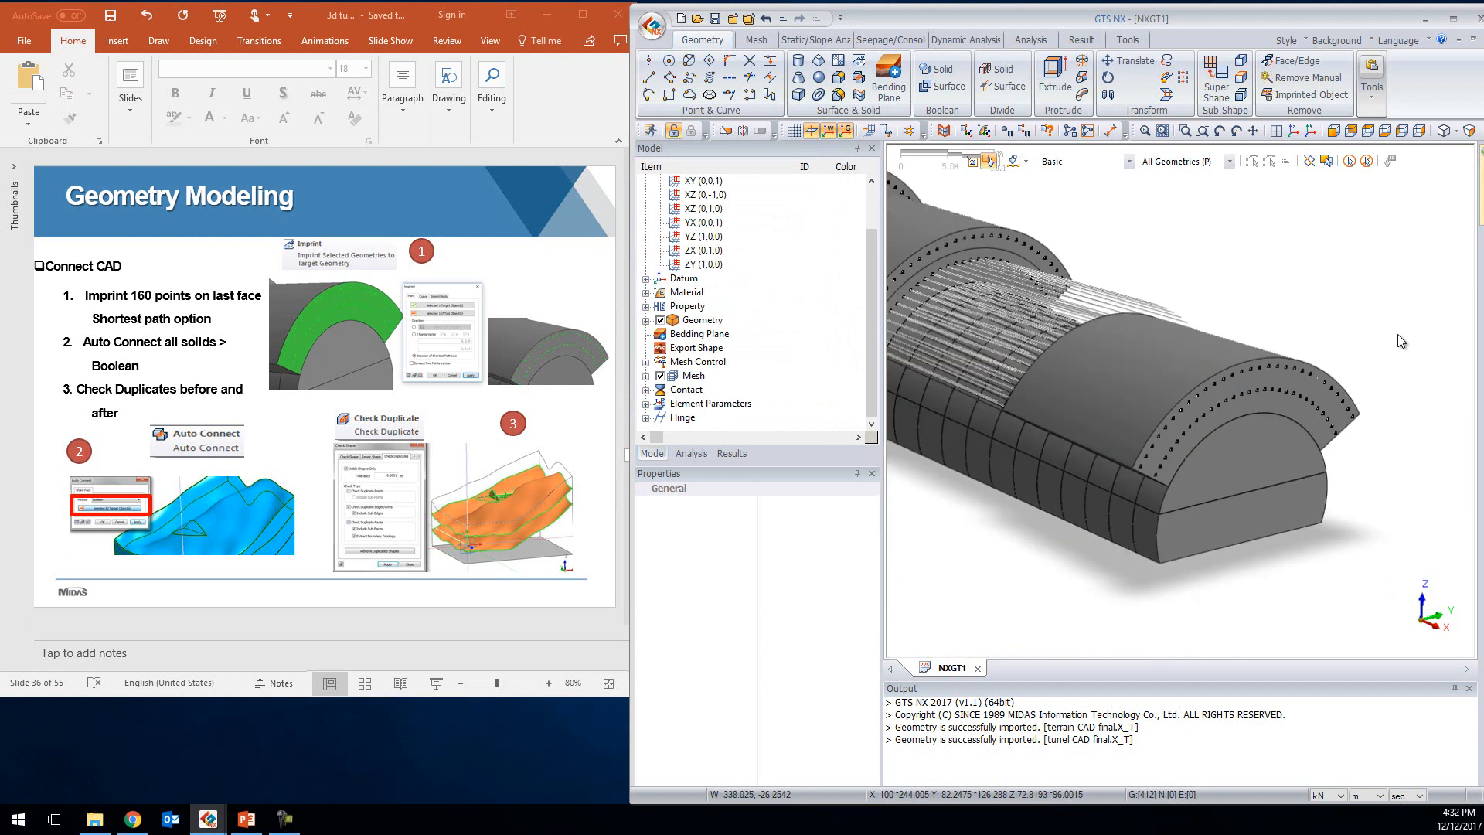
pyautogui.scroll(2, 1393, 324)
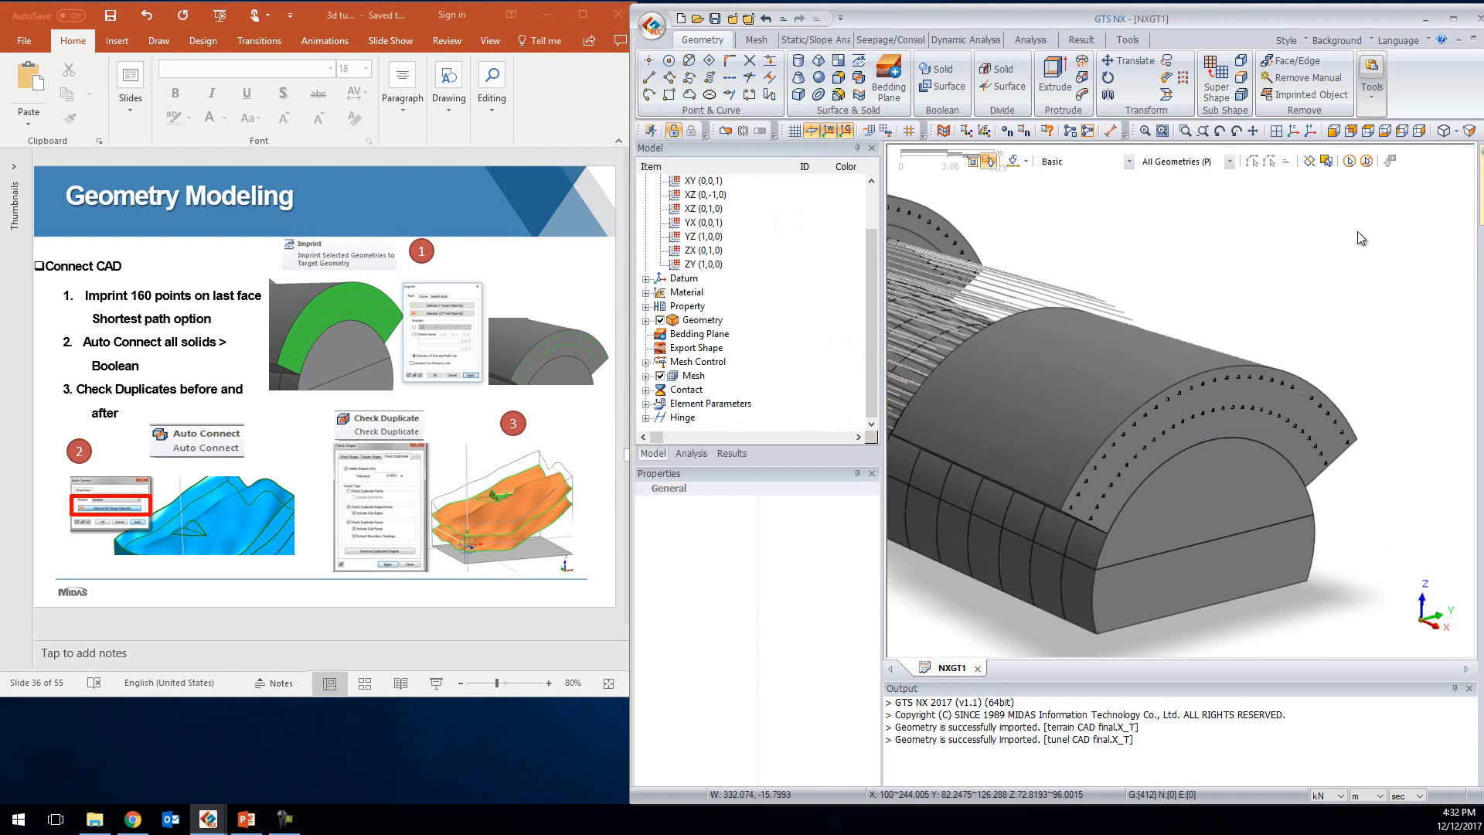
pyautogui.moveTo(1358, 230); pyautogui.dragTo(1278, 307, button='middle')
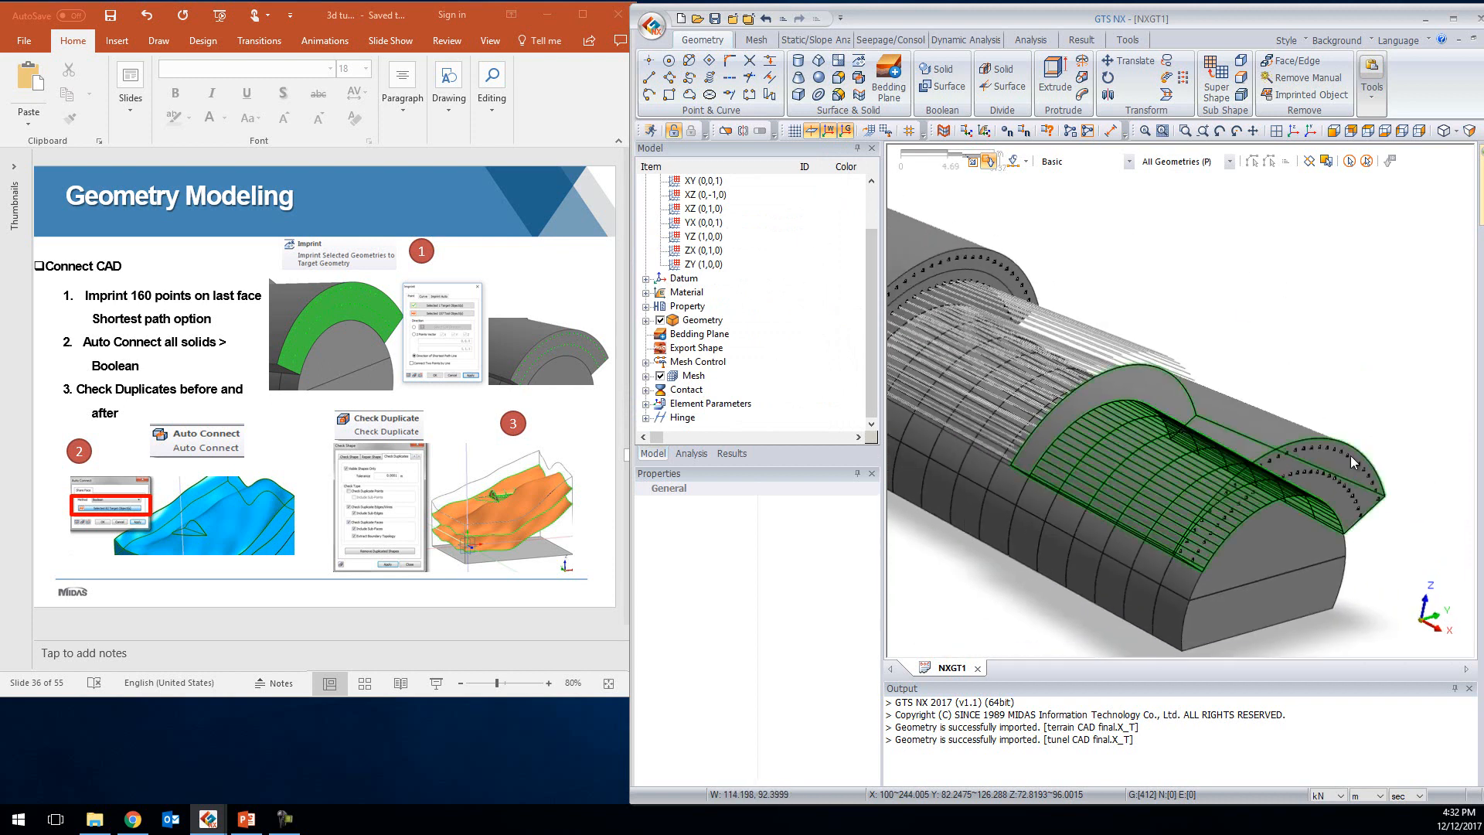
# Run another point Imprint with the last umbrella segment's end face as target and one point on it as tool
pyautogui.click(861, 66)
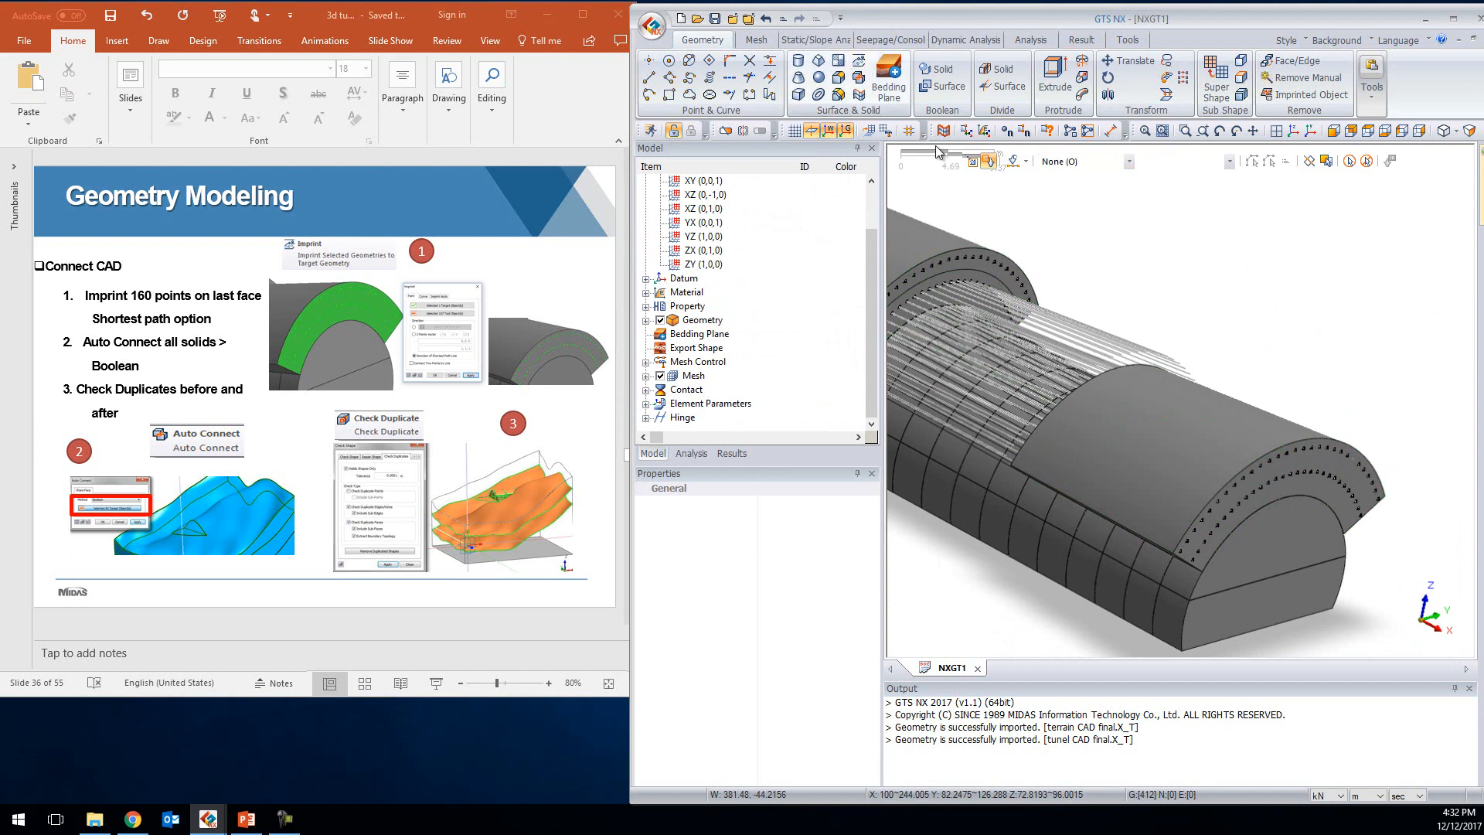
pyautogui.click(1347, 483)
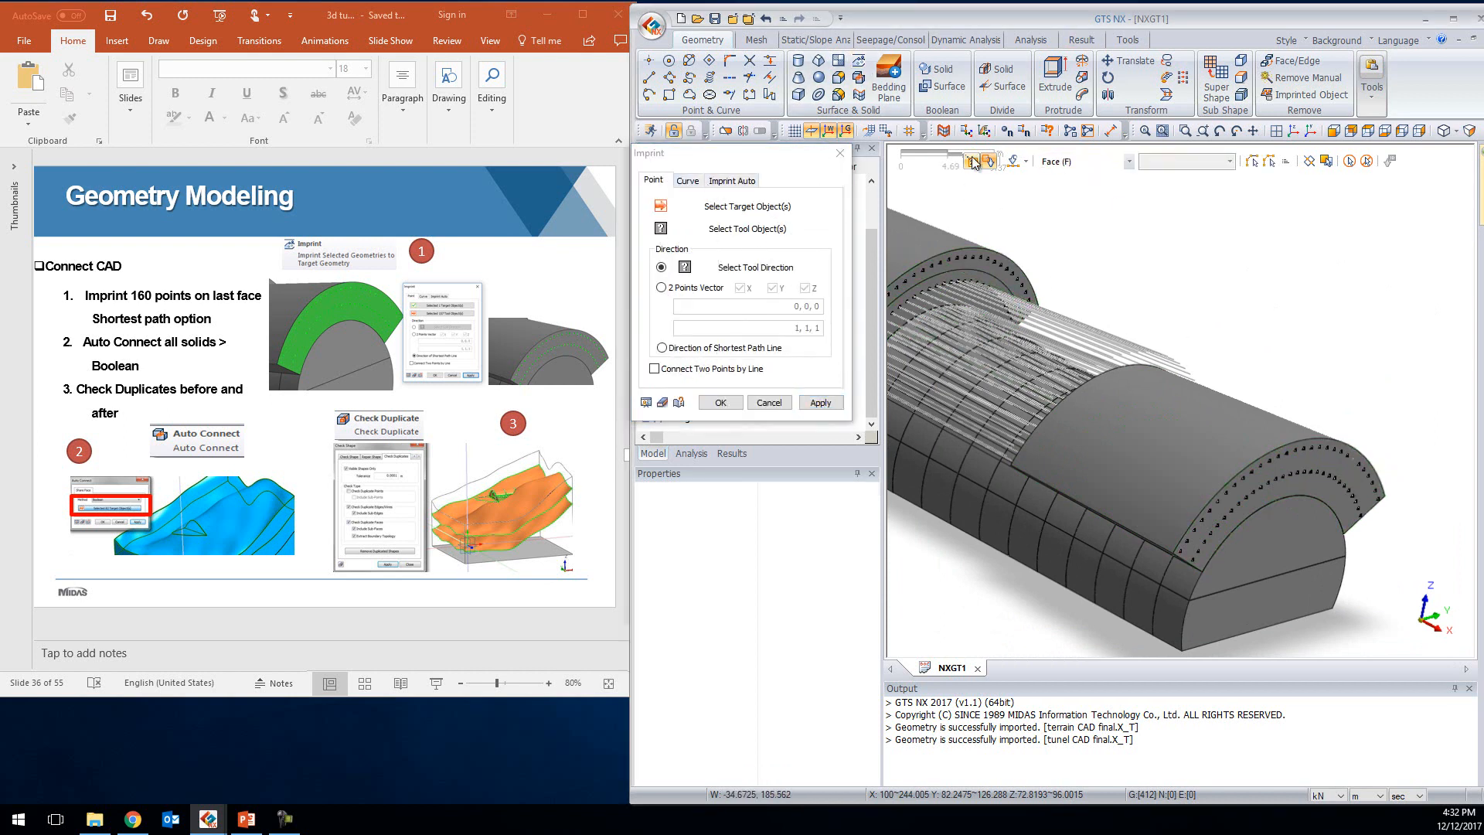
pyautogui.click(1338, 473)
pyautogui.click(734, 235)
pyautogui.click(1361, 465)
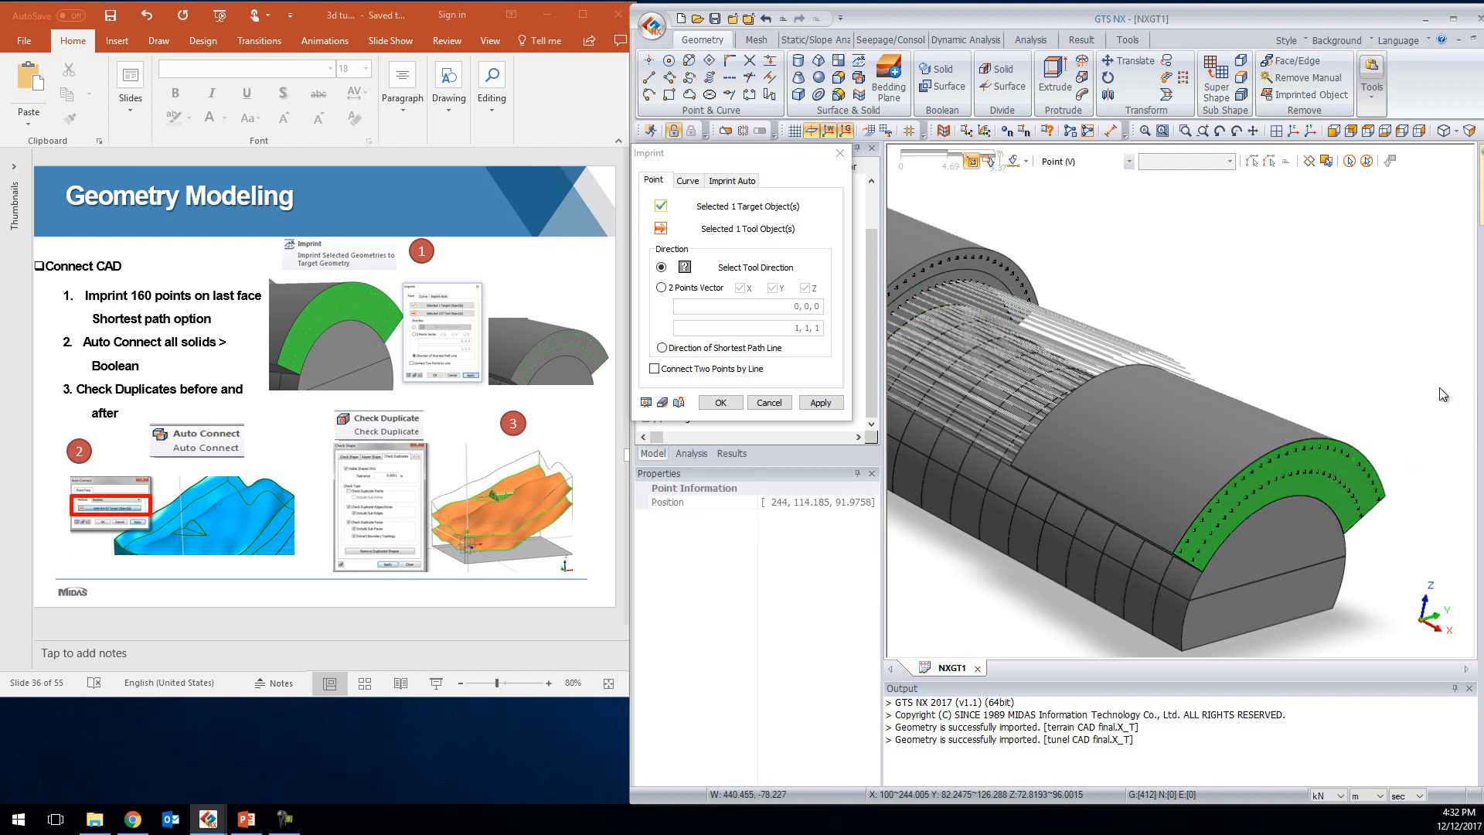
pyautogui.click(721, 402)
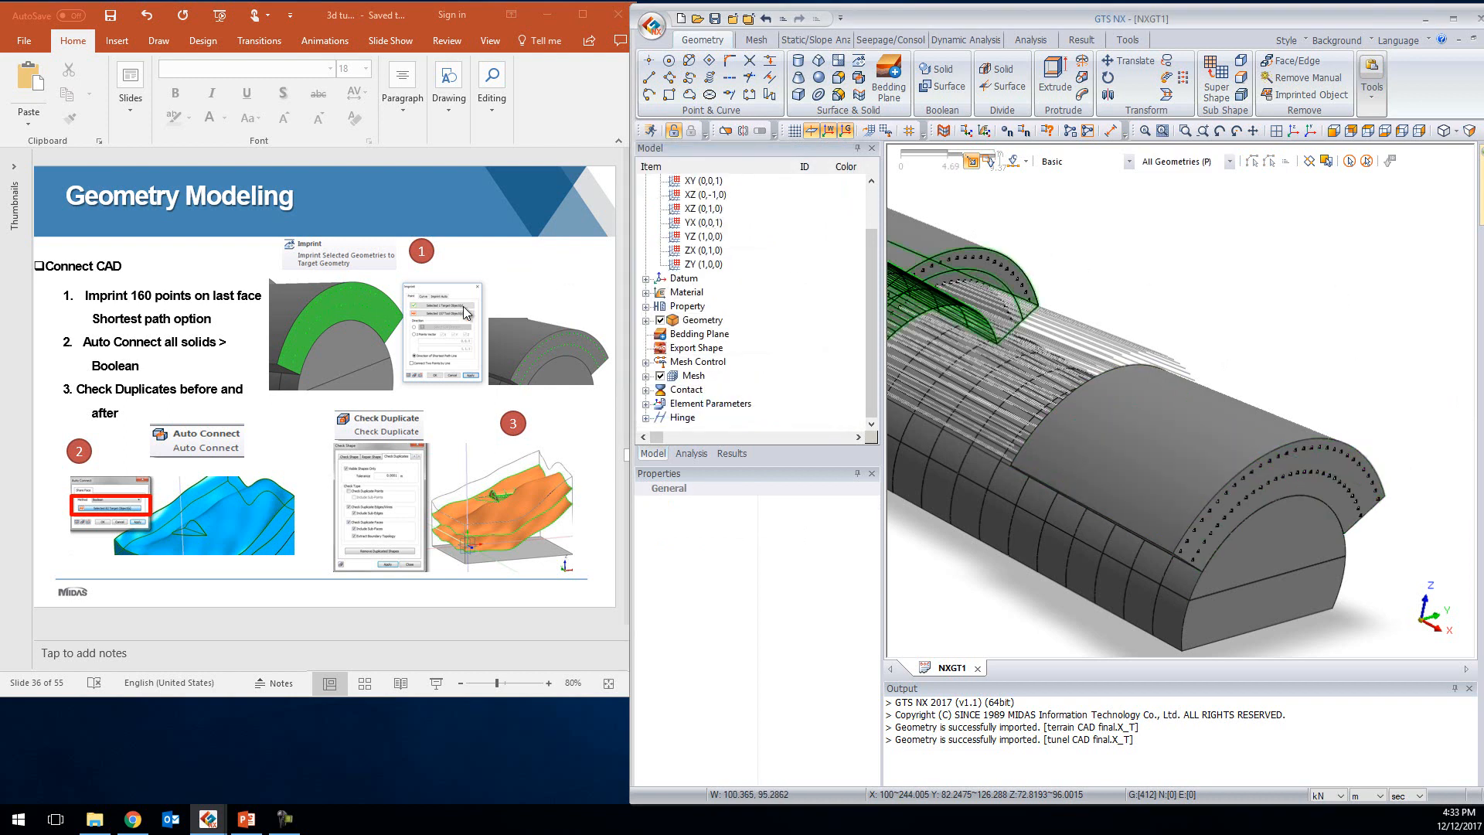
# Display the complete geometry again, including the terrain solids around the tunnel, and view the block from the portal side
pyautogui.scroll(-4, 1032, 332)
pyautogui.moveTo(1115, 515); pyautogui.dragTo(1118, 527, button='middle')
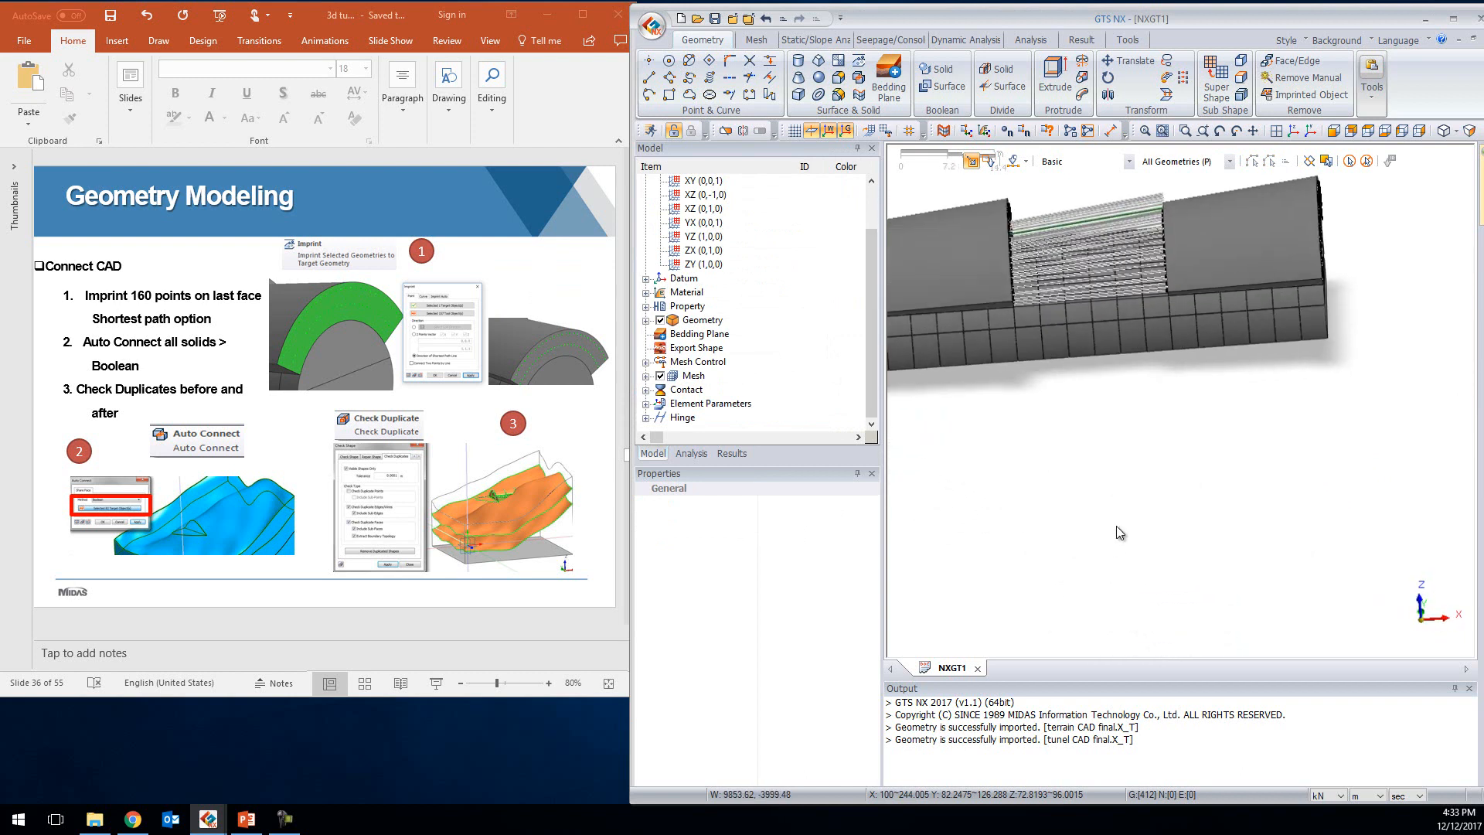
pyautogui.click(1298, 131)
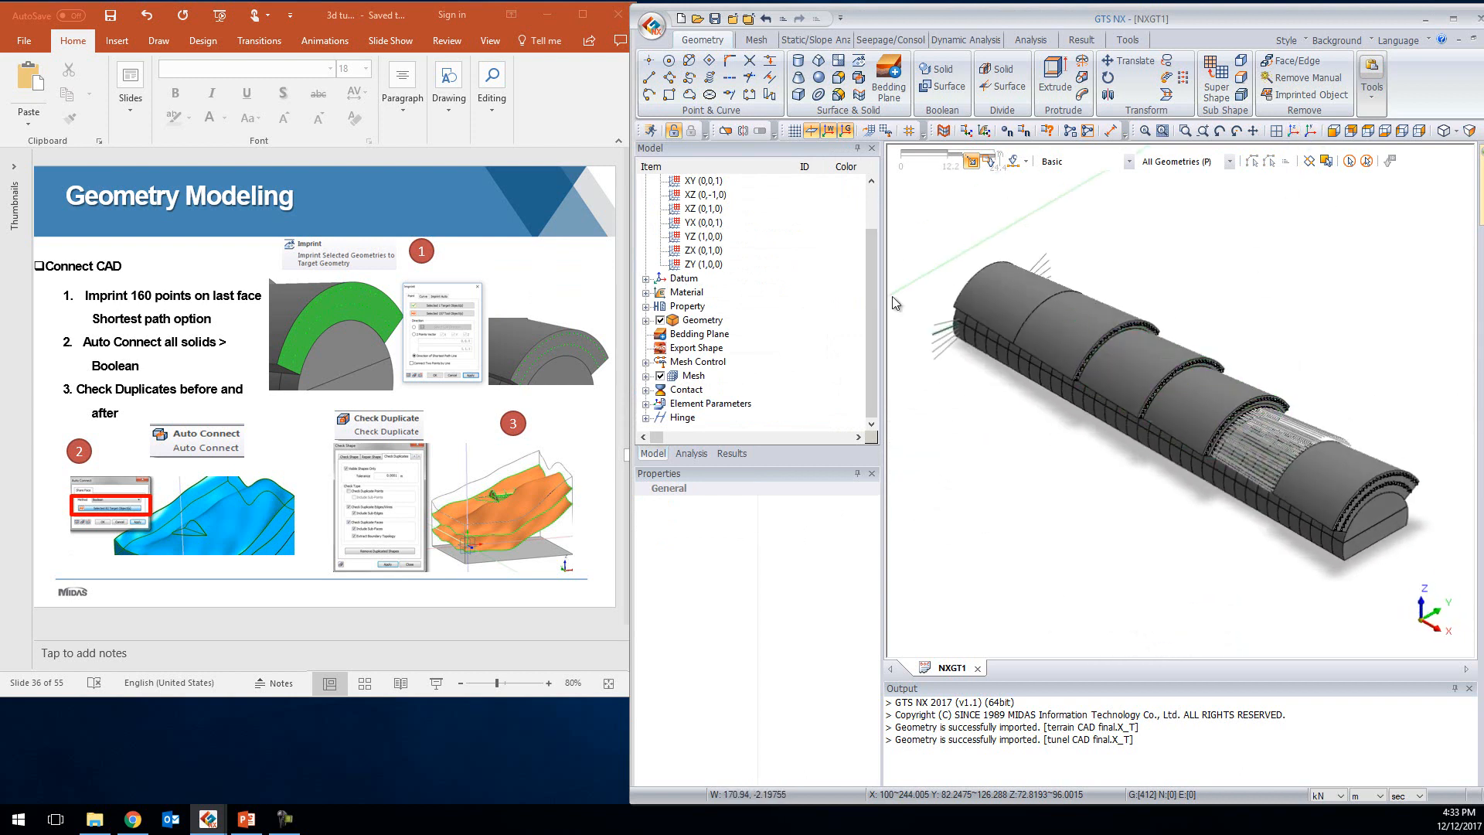
pyautogui.click(661, 322)
pyautogui.click(661, 321)
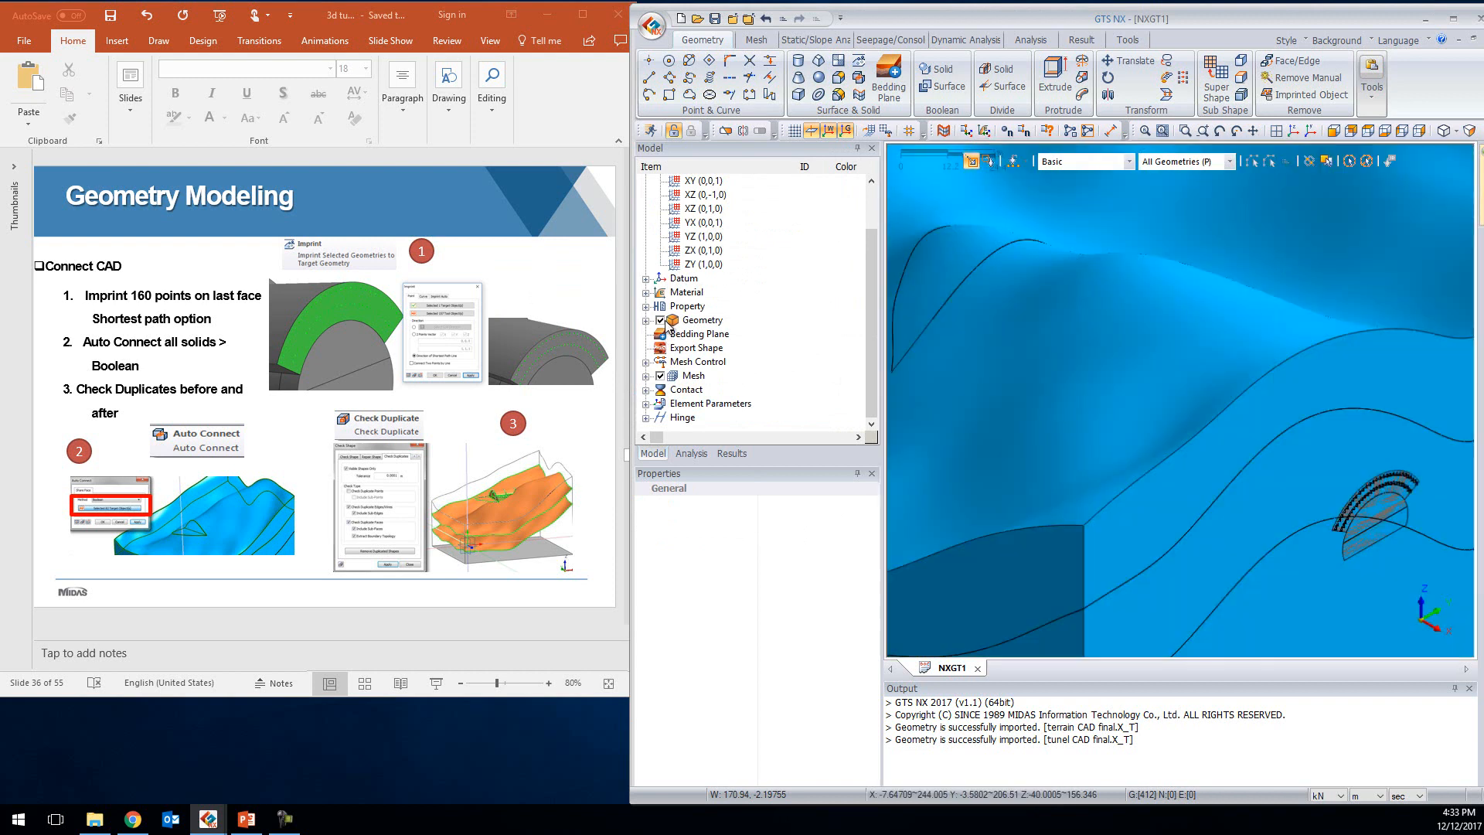
pyautogui.moveTo(1151, 366); pyautogui.dragTo(1096, 258, button='middle')
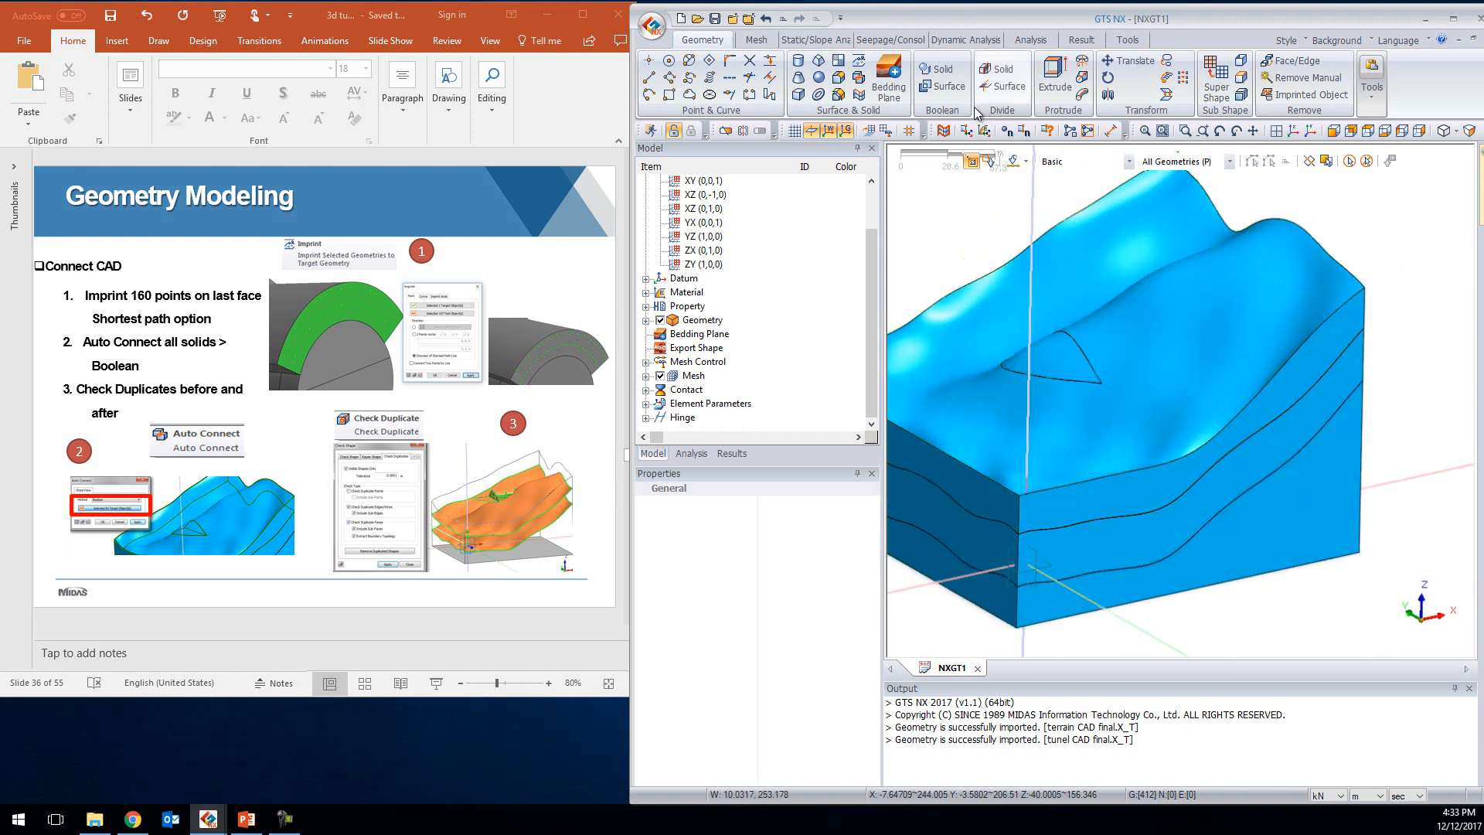
pyautogui.click(941, 71)
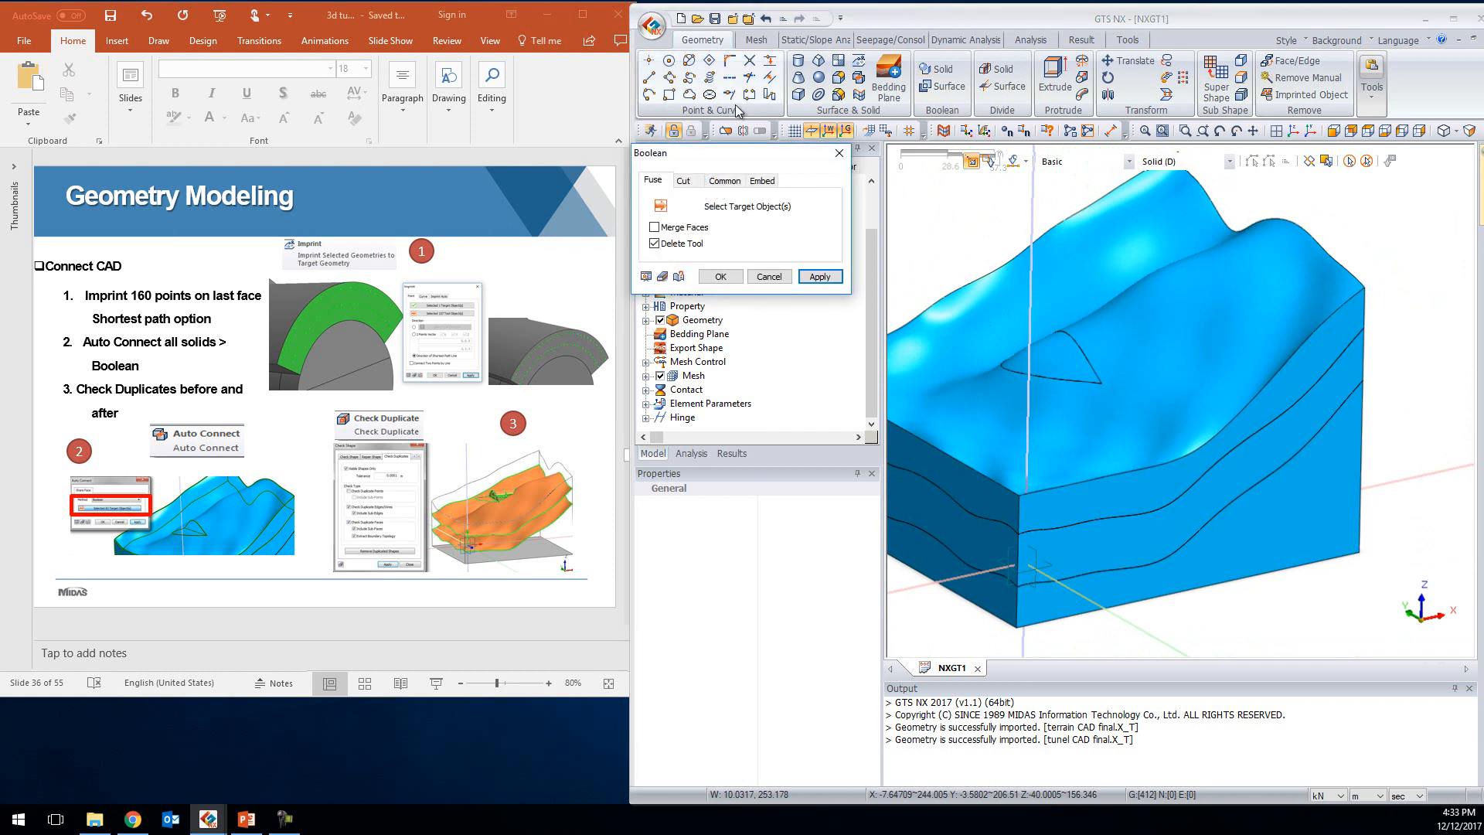
pyautogui.click(763, 181)
pyautogui.moveTo(1055, 292); pyautogui.dragTo(1111, 288, button='middle')
pyautogui.click(1109, 289)
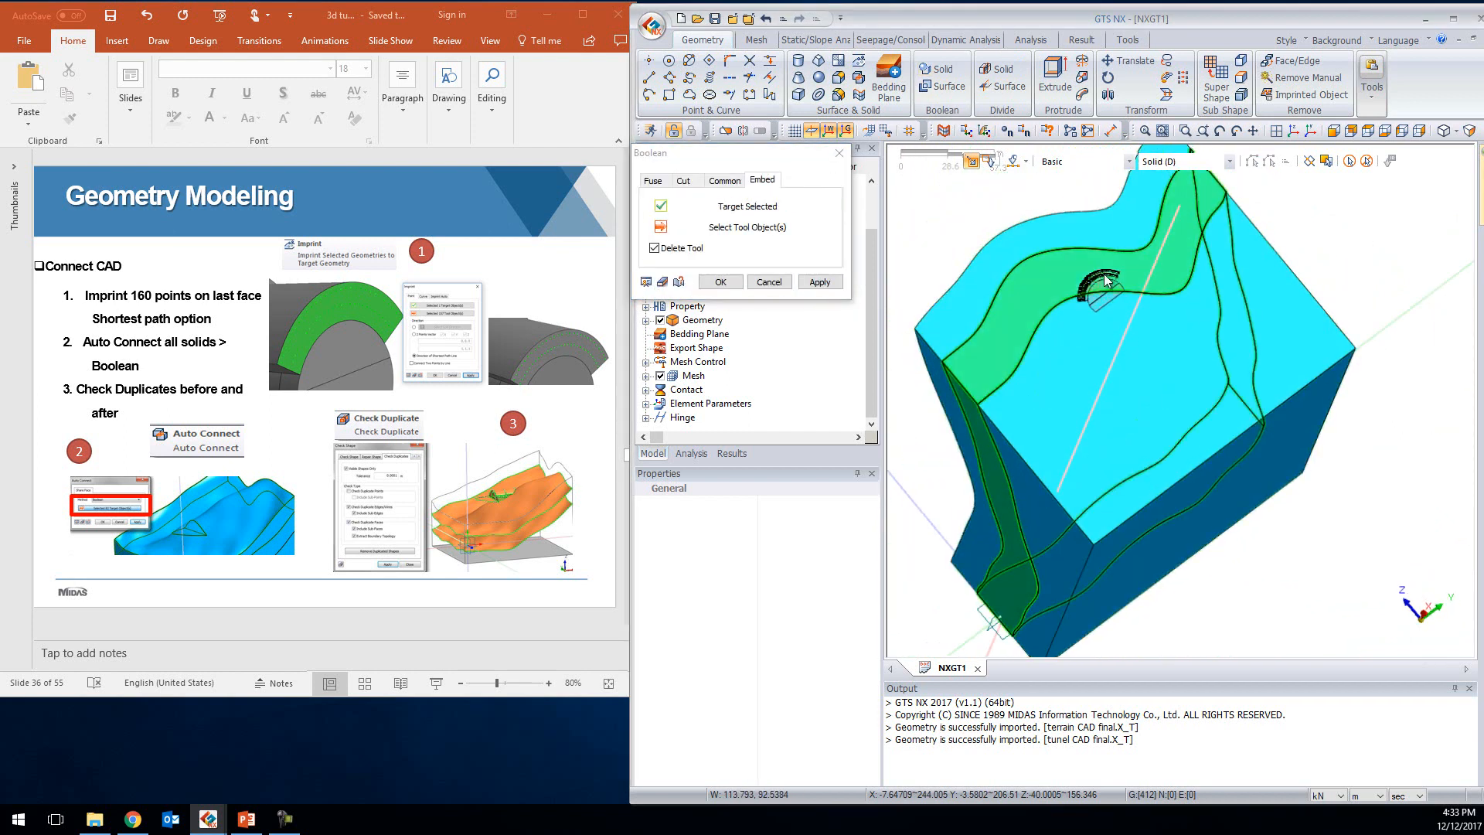
pyautogui.click(1104, 289)
pyautogui.click(1104, 290)
pyautogui.moveTo(1142, 252); pyautogui.dragTo(1139, 347, button='middle')
pyautogui.click(733, 212)
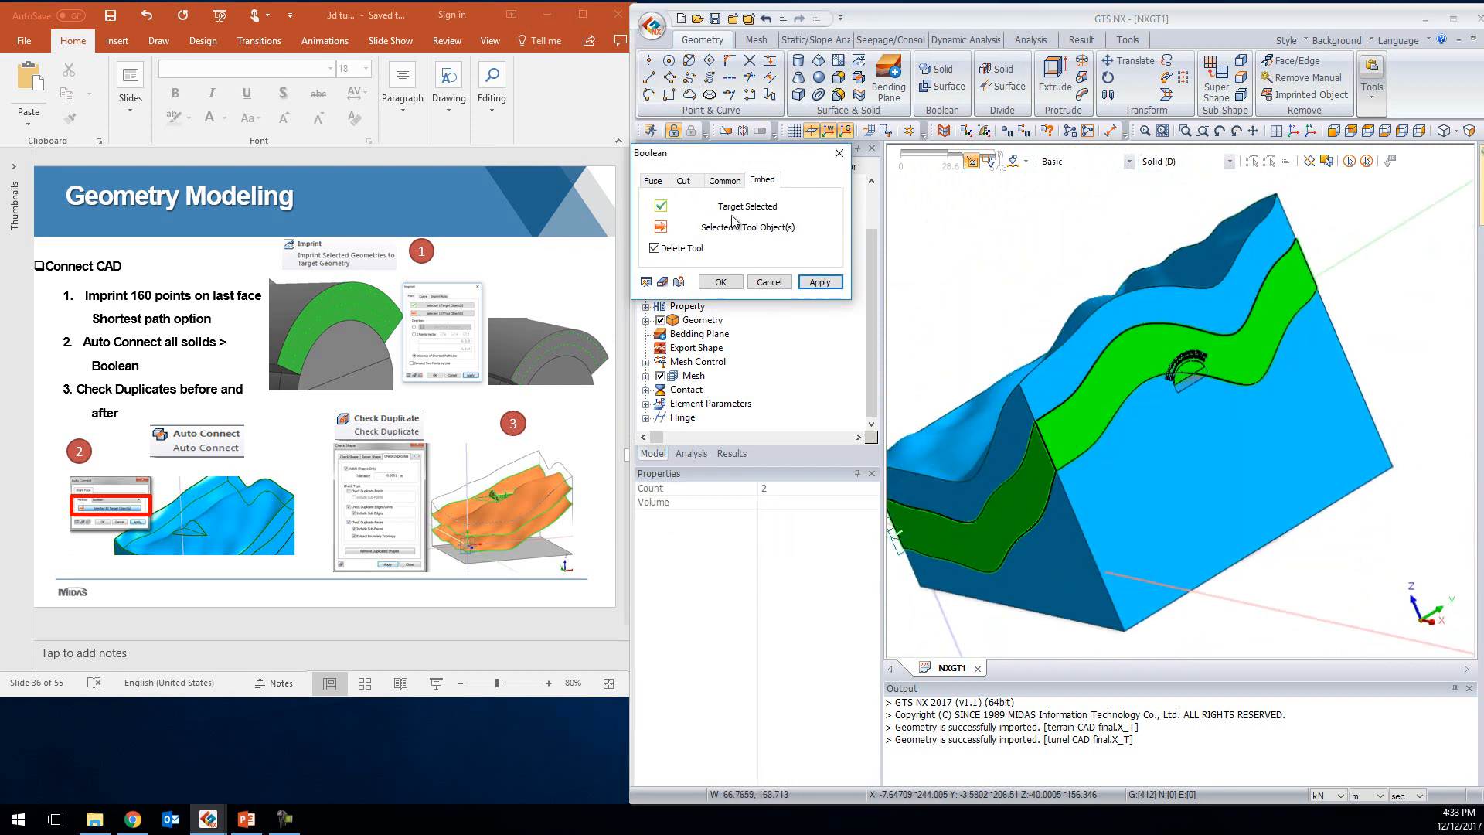
pyautogui.click(836, 156)
# Review the face-sharing methods offered by Auto Connect and close it without connecting anything
pyautogui.moveTo(1078, 249); pyautogui.dragTo(1198, 266, button='middle')
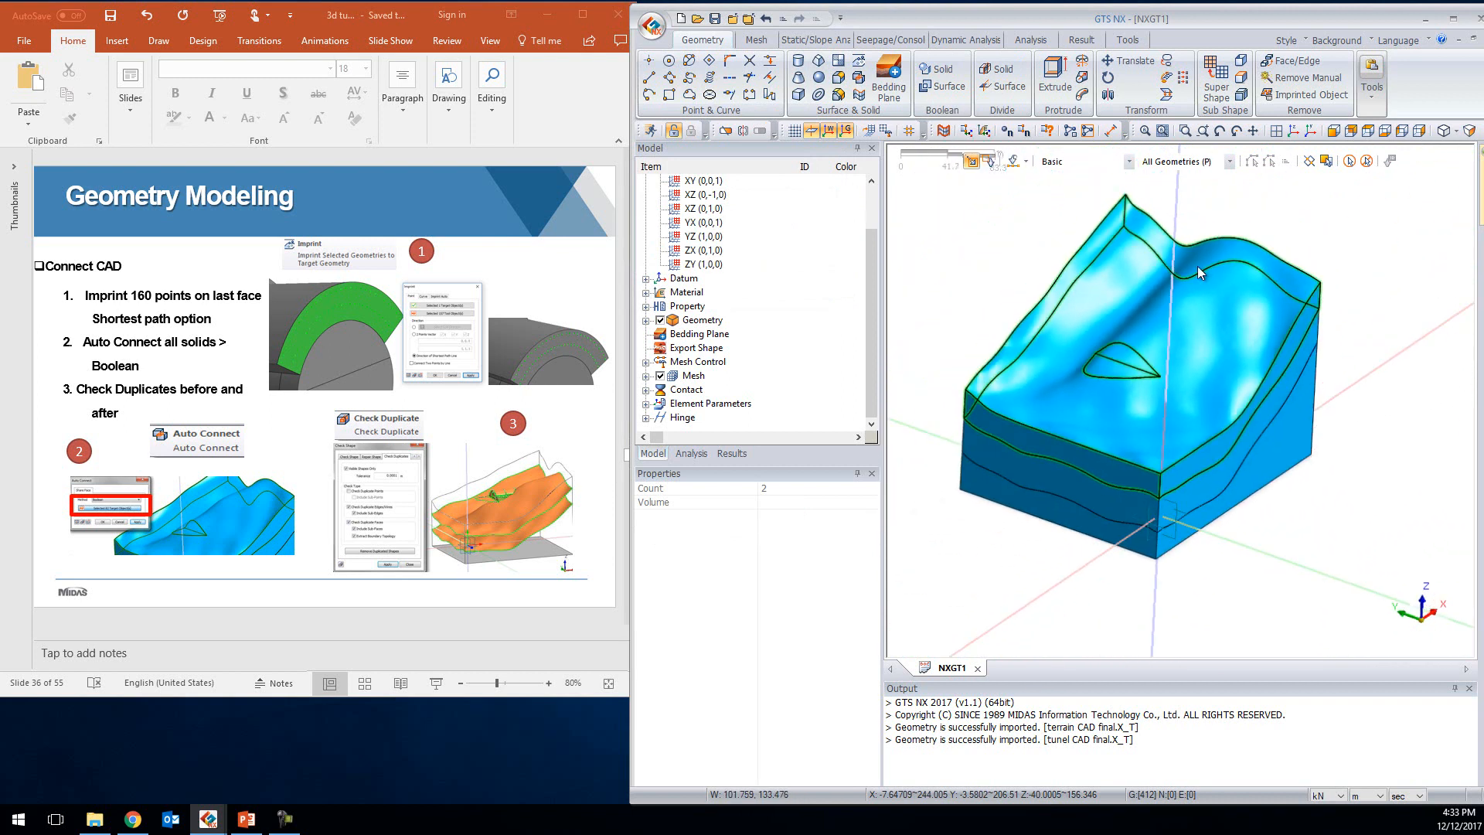
pyautogui.click(858, 78)
pyautogui.click(754, 207)
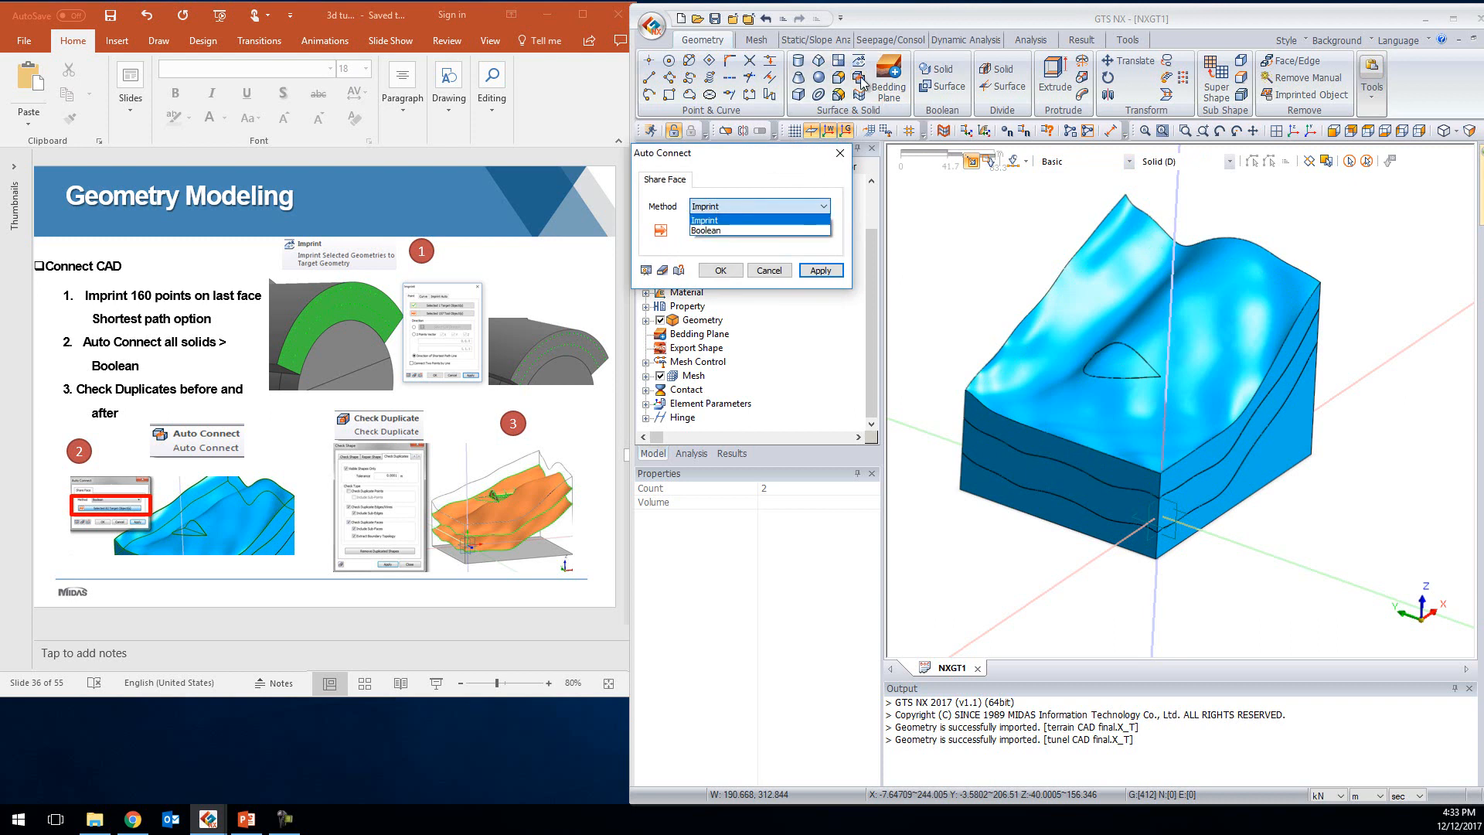
pyautogui.click(724, 237)
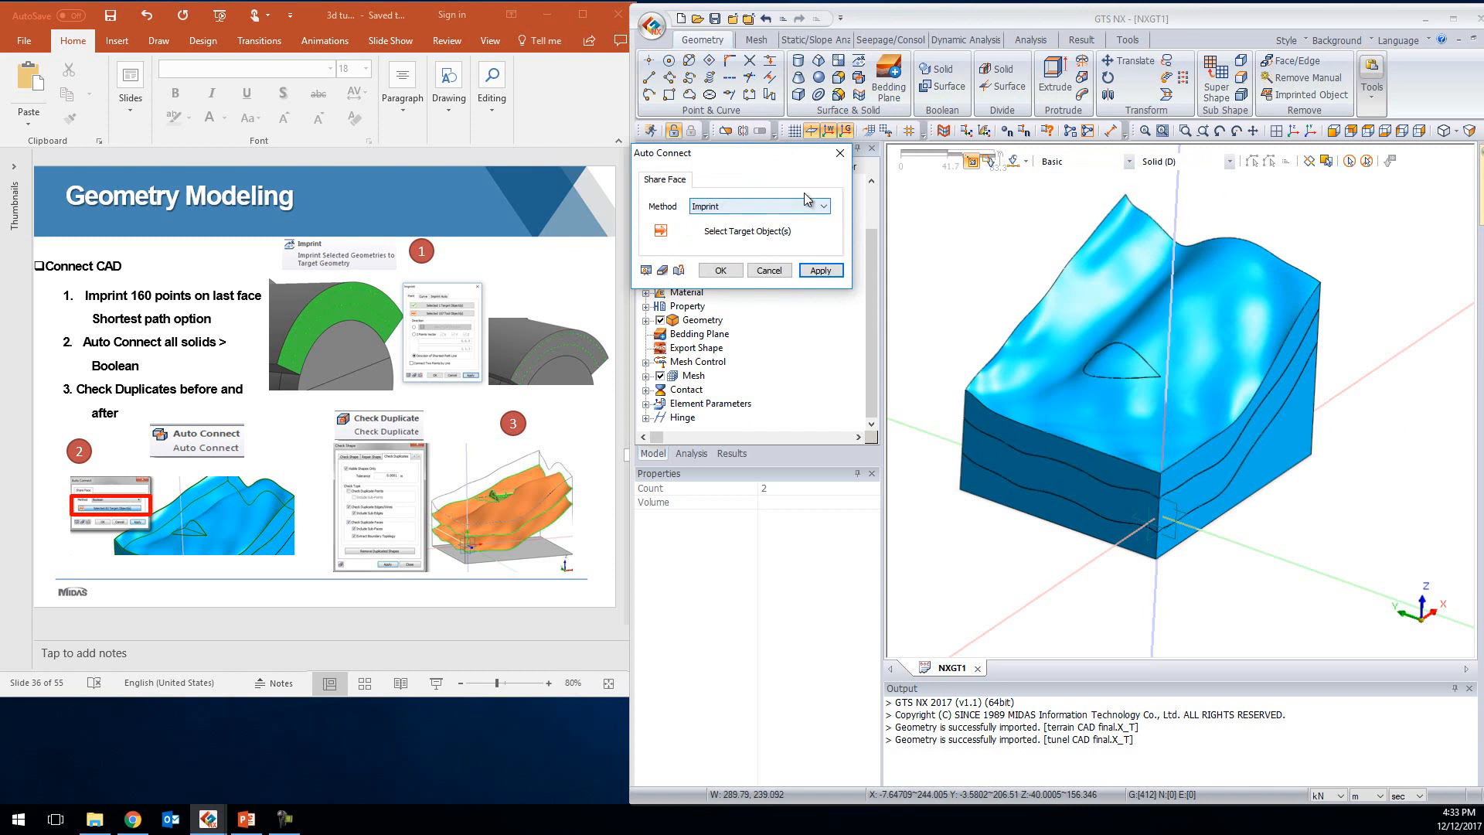
pyautogui.click(841, 152)
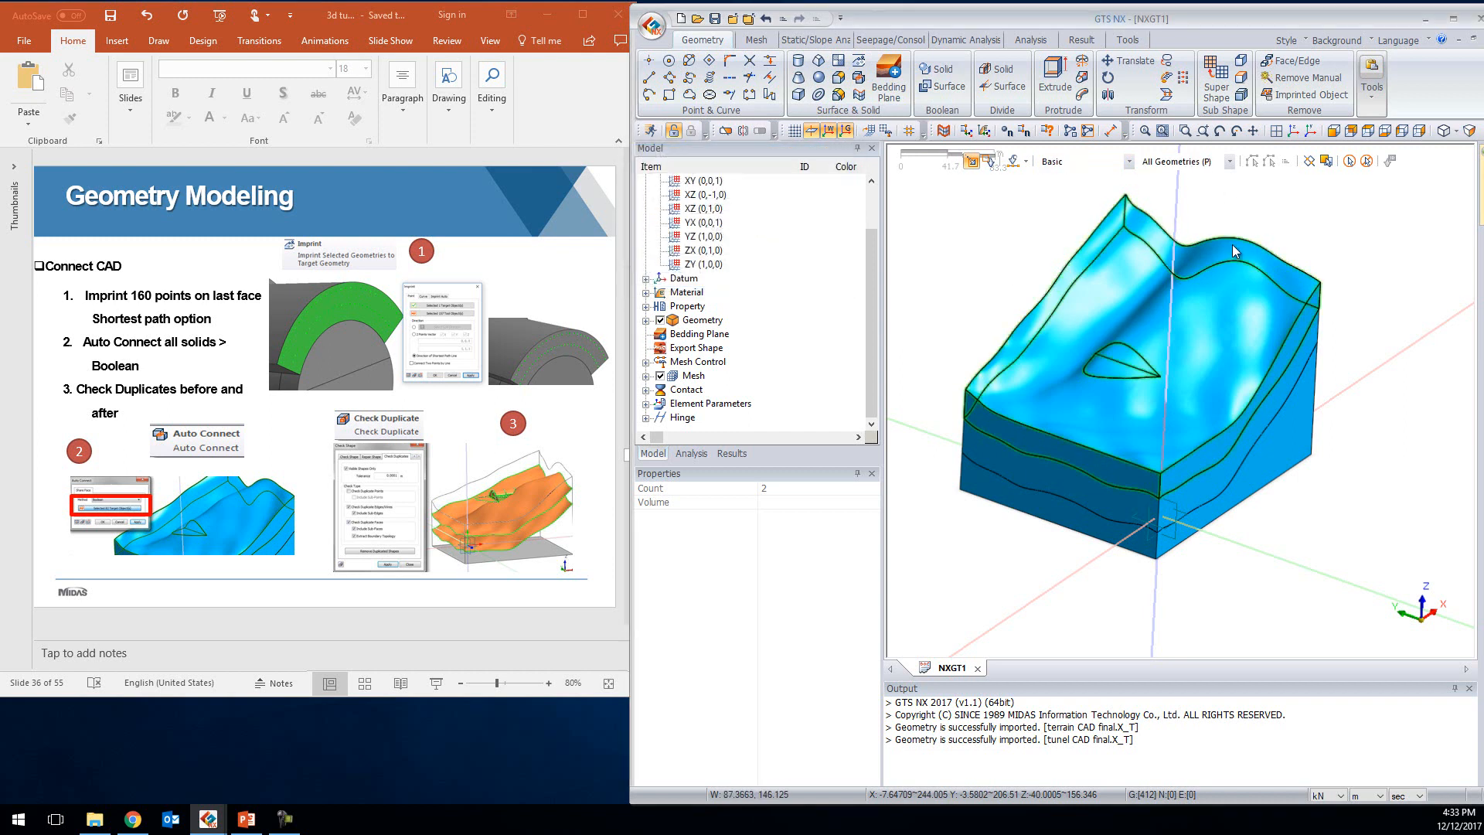
# Check the visible shapes for duplicate edges and faces, including sub-shapes, with a 0.0001 m tolerance
pyautogui.moveTo(1033, 298); pyautogui.dragTo(1135, 343, button='middle')
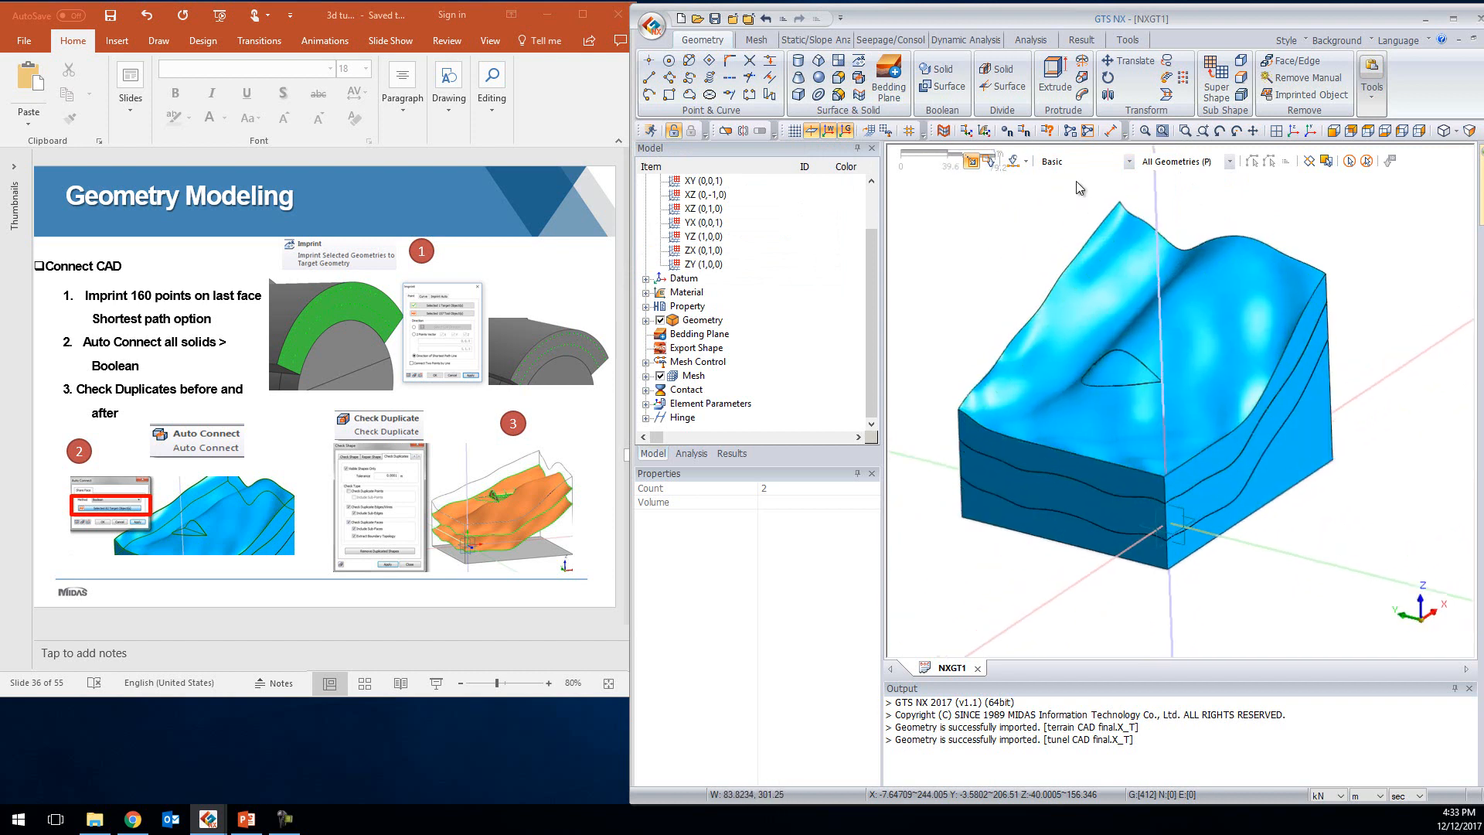
pyautogui.scroll(2, 1079, 188)
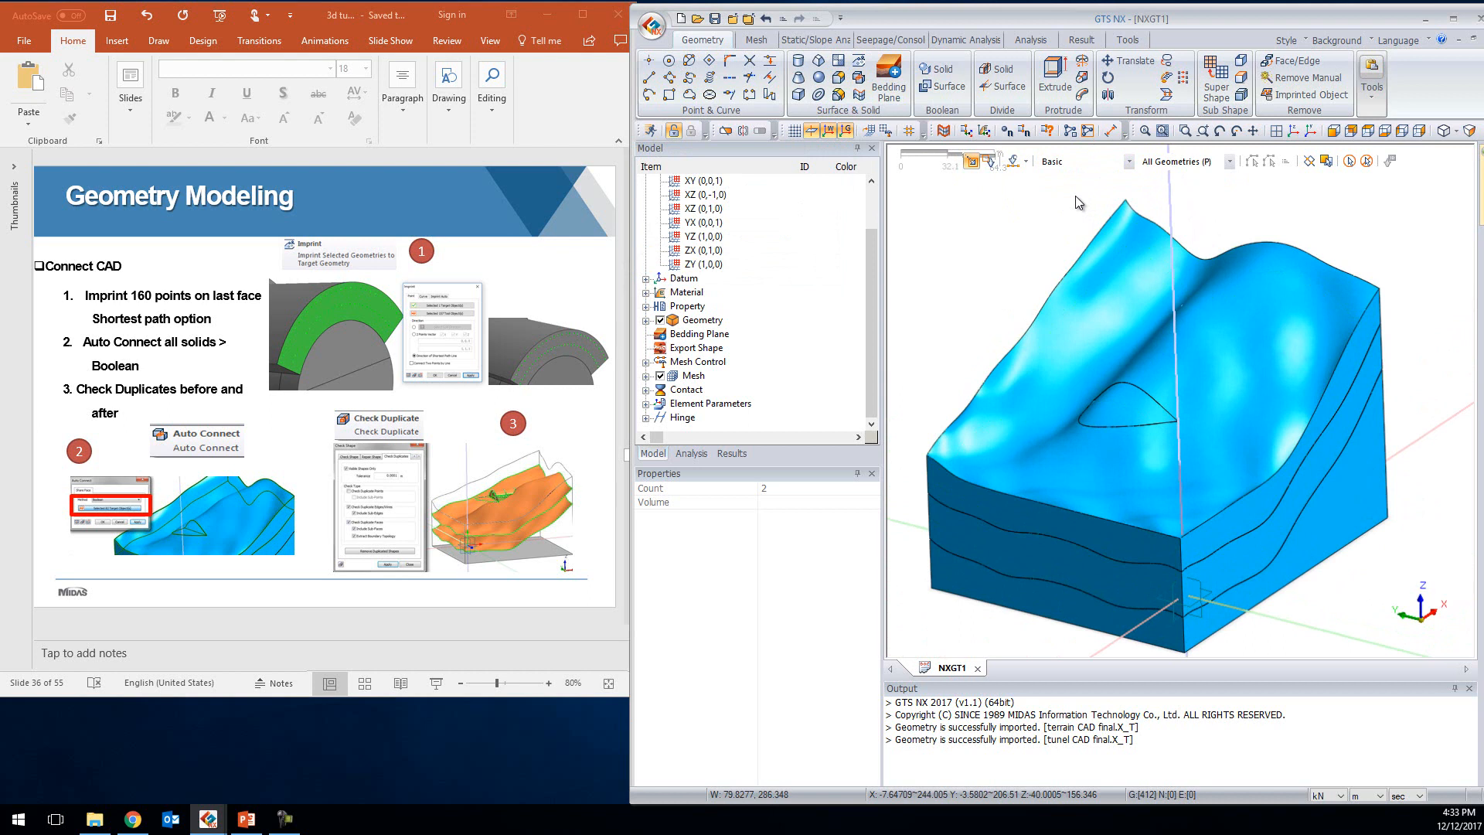
pyautogui.click(1373, 85)
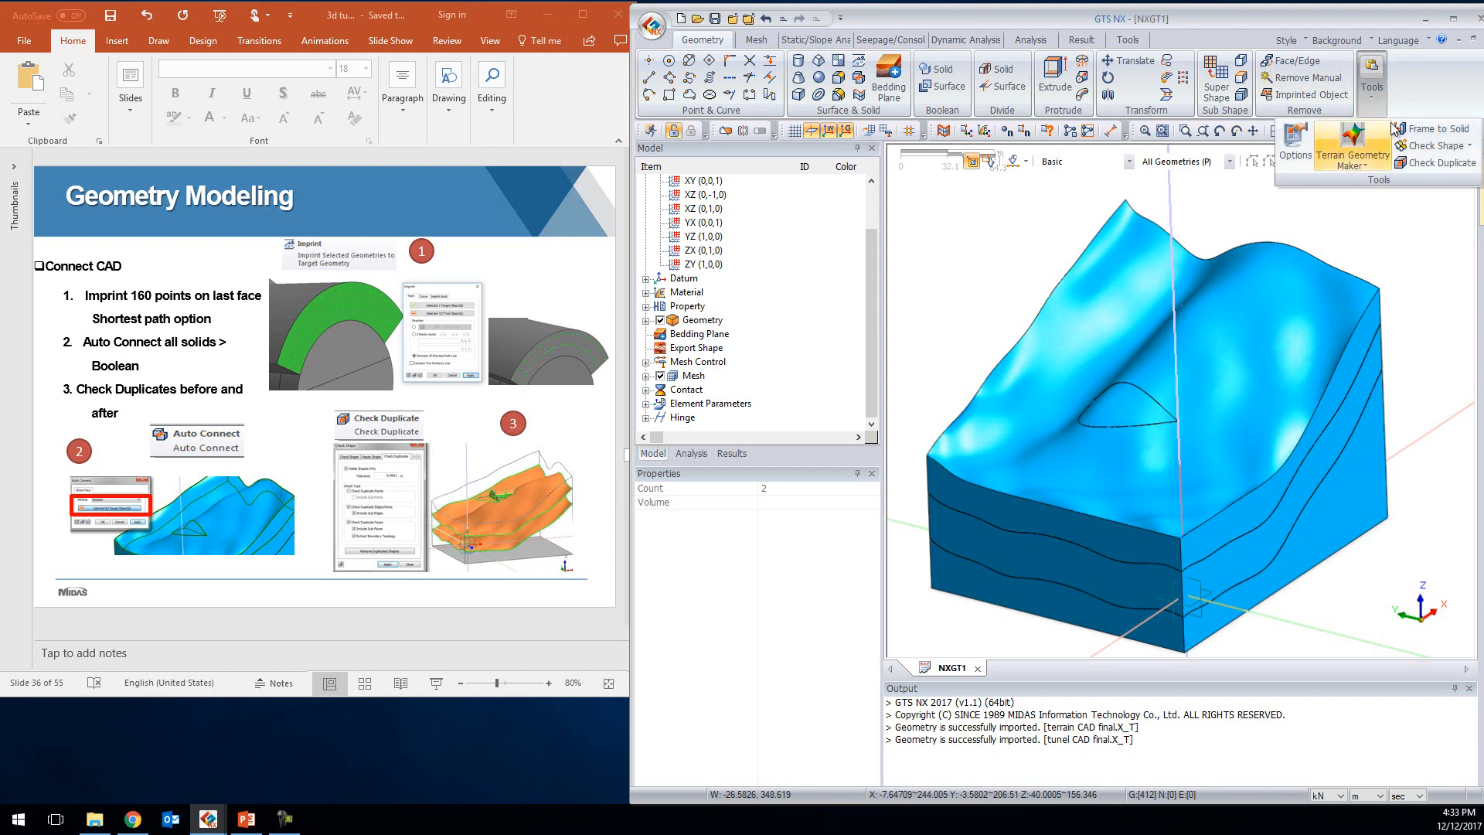
pyautogui.click(1427, 162)
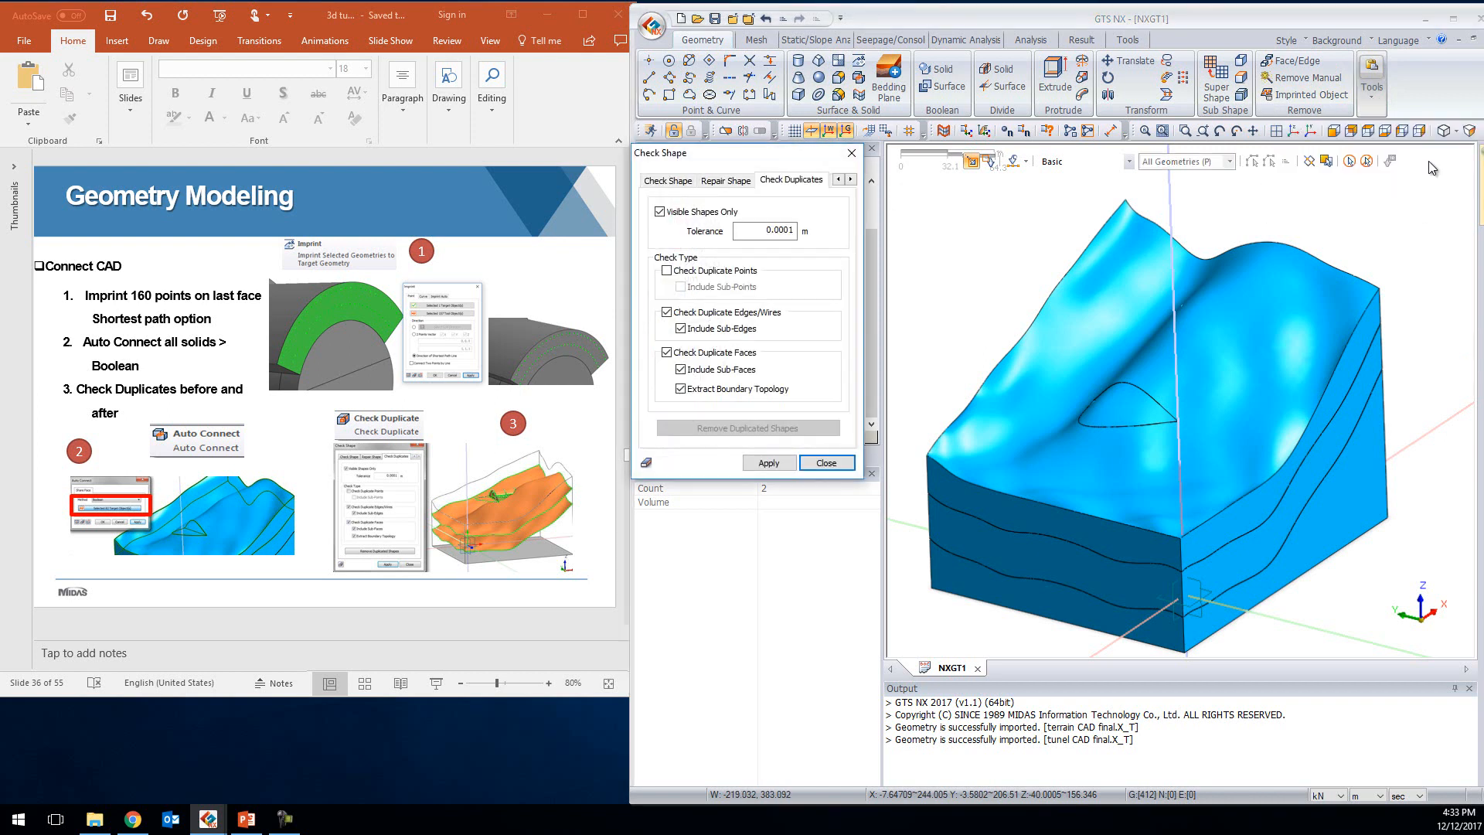
pyautogui.click(764, 464)
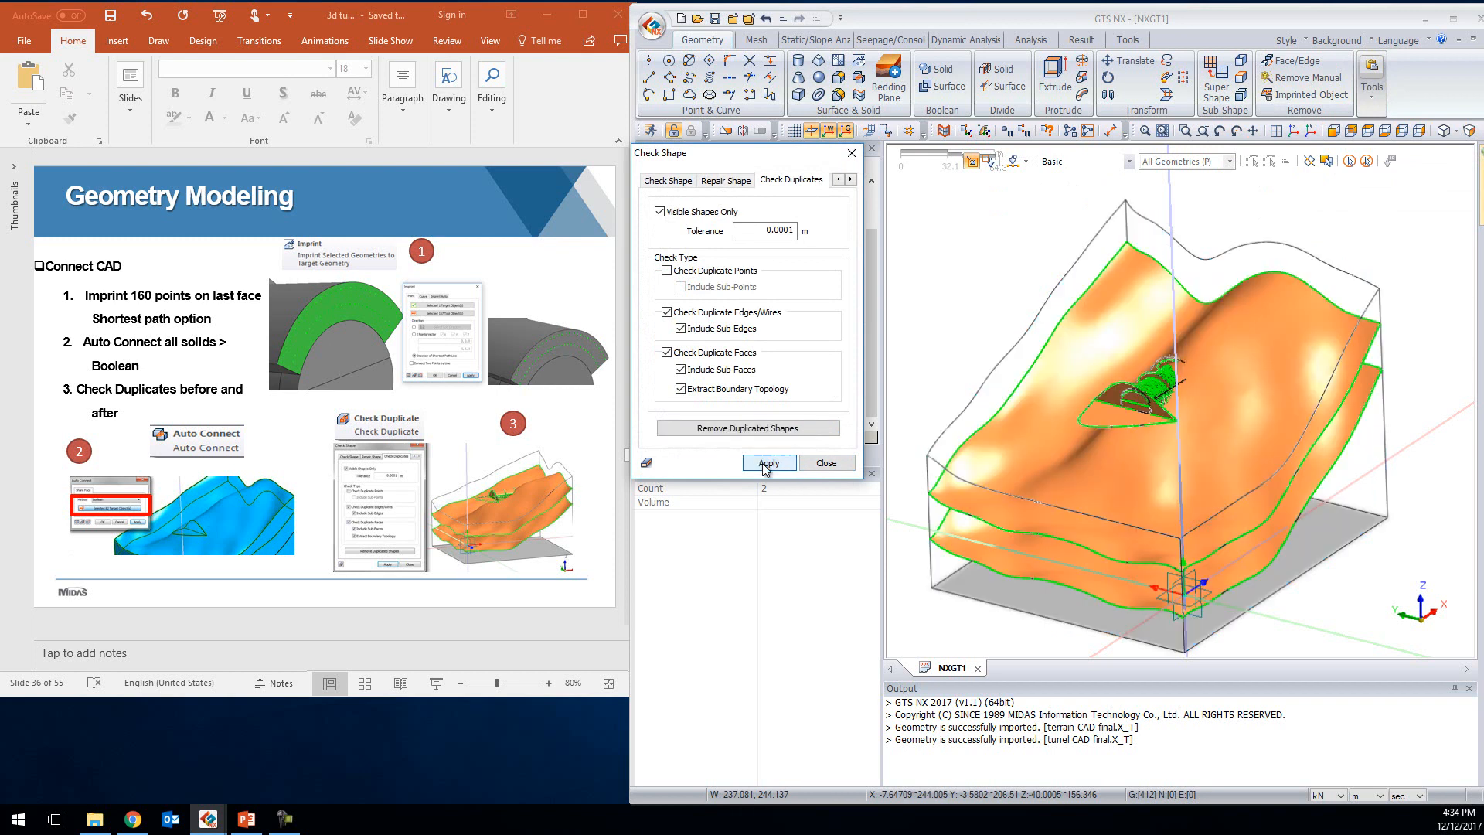
# Examine the duplicate-check highlighting around the tunnel portal, umbrella segments and soil layers, and close the check
pyautogui.moveTo(967, 470); pyautogui.dragTo(1107, 348, button='middle')
pyautogui.scroll(10, 1107, 348)
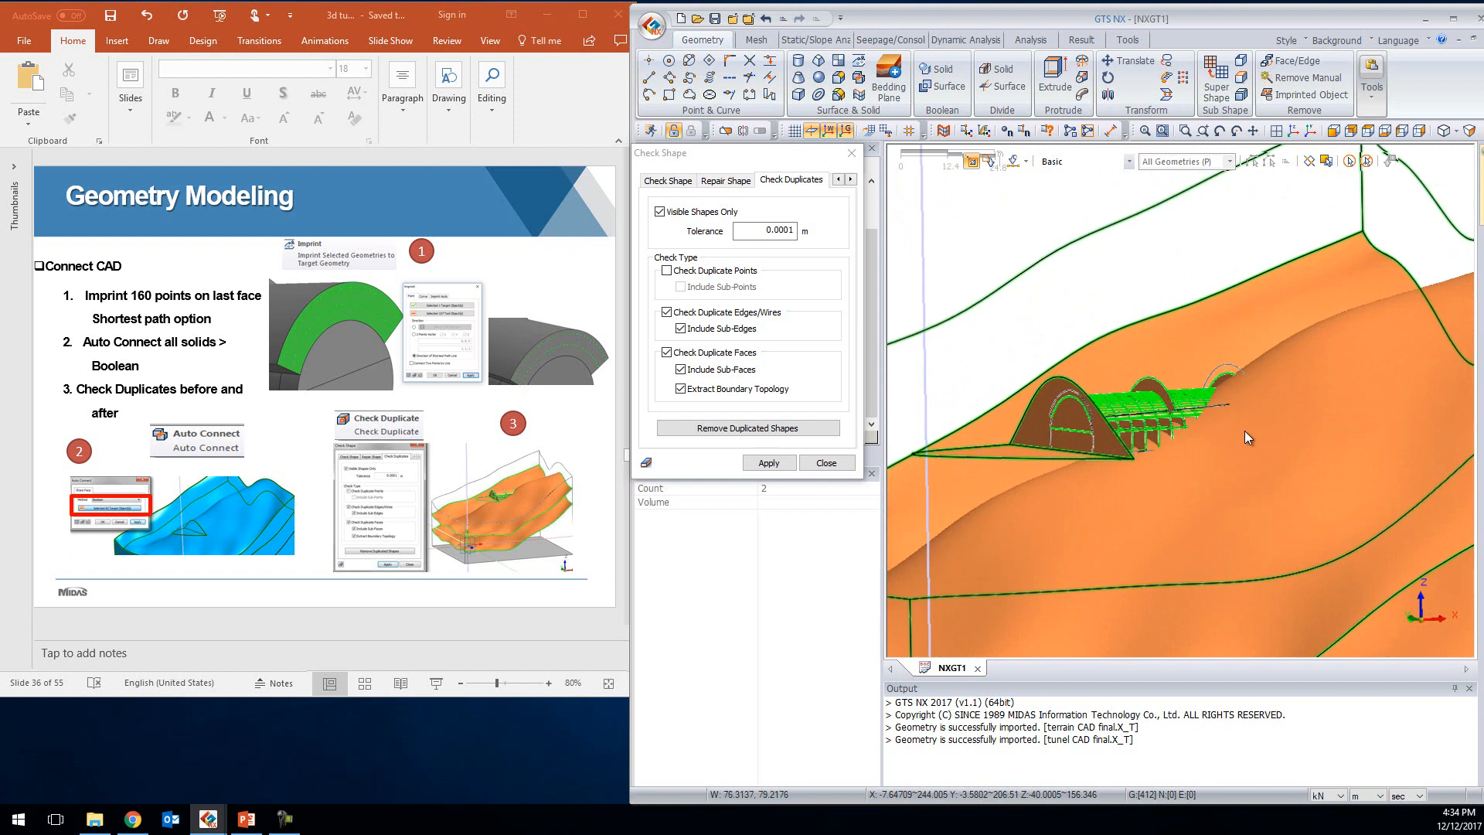
pyautogui.scroll(6, 1143, 366)
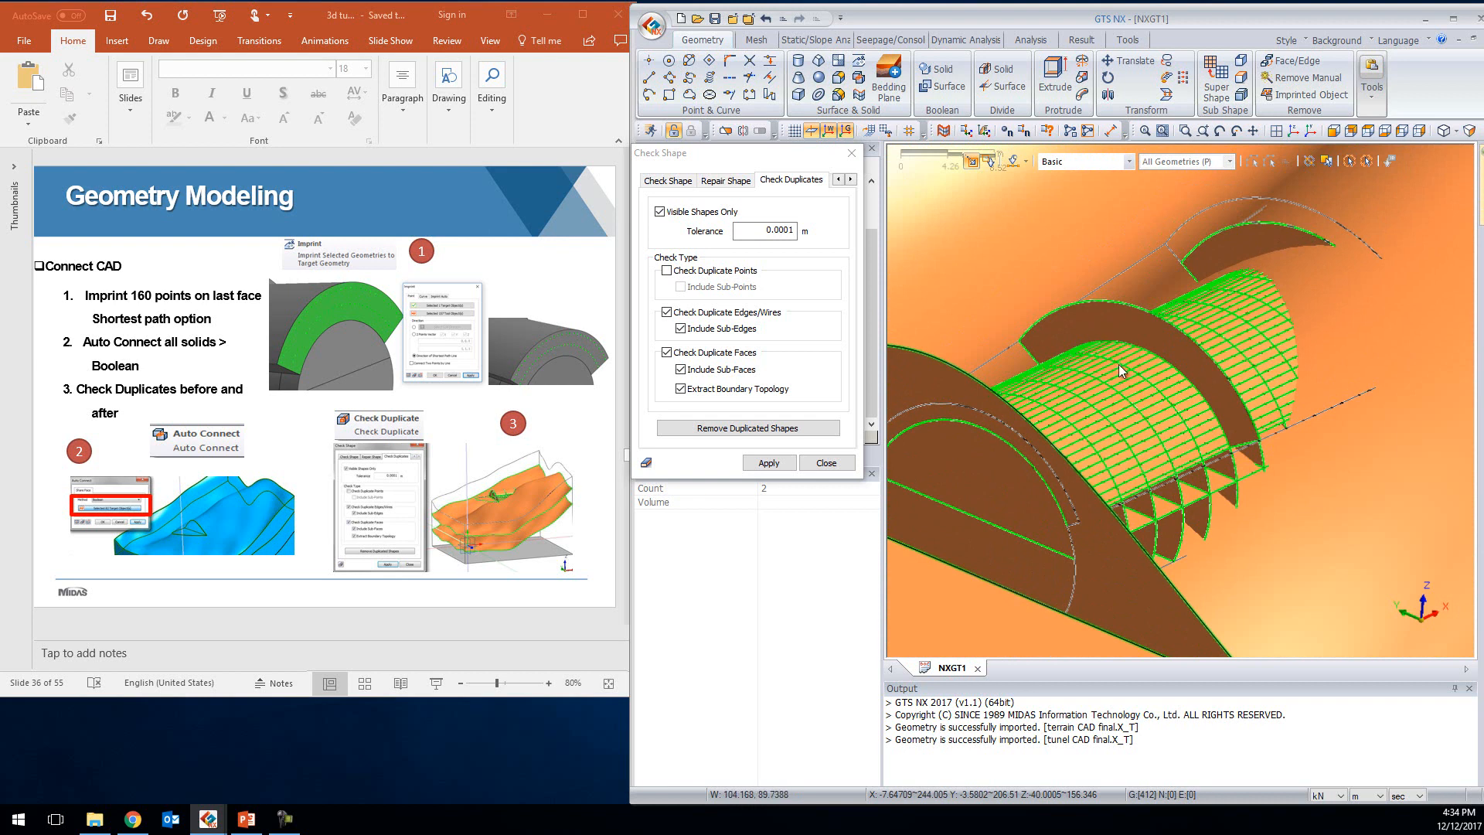
pyautogui.scroll(-1, 1133, 352)
pyautogui.moveTo(1177, 346); pyautogui.dragTo(1251, 252, button='middle')
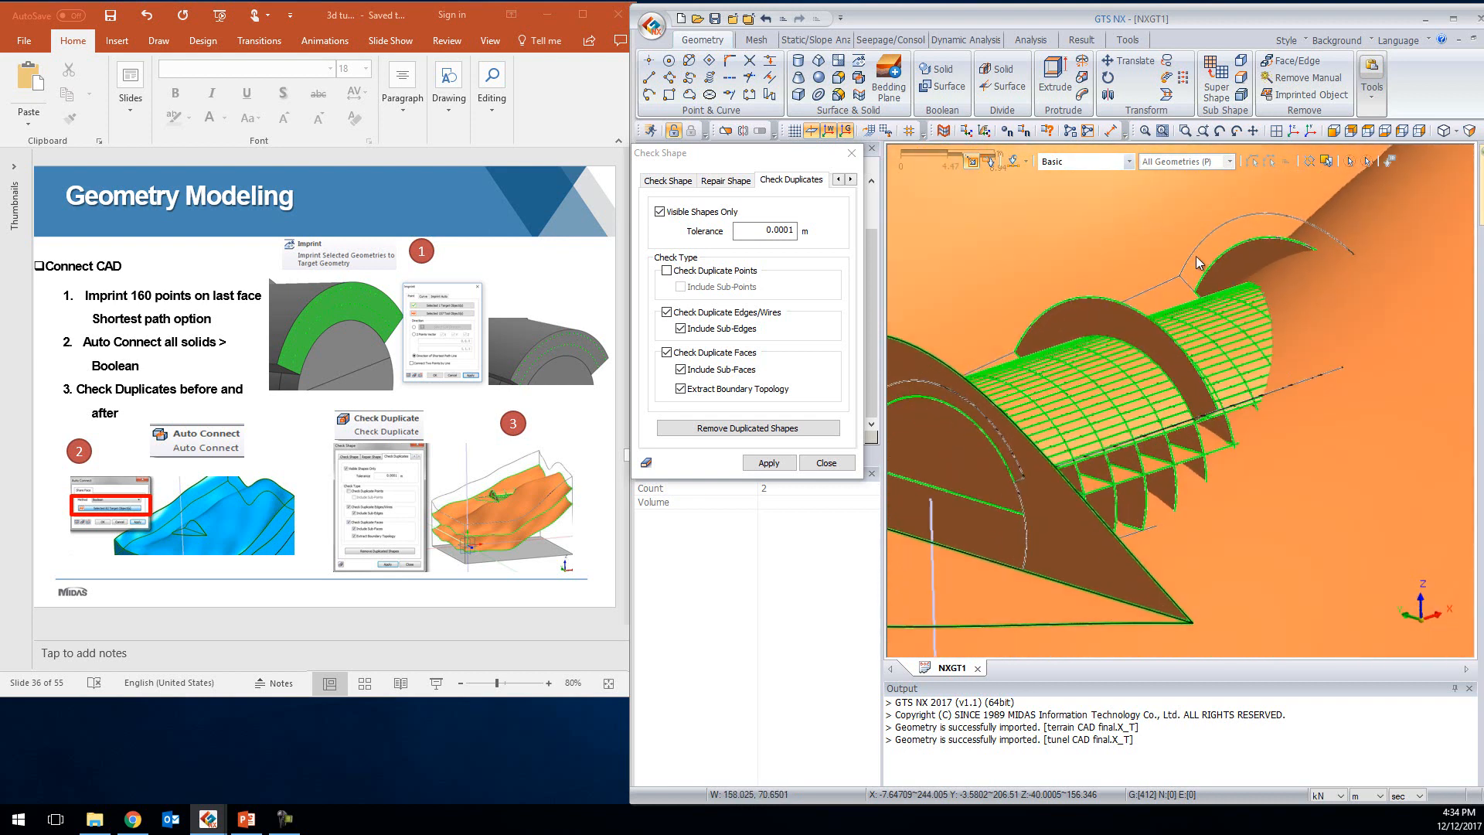
pyautogui.scroll(-5, 1121, 319)
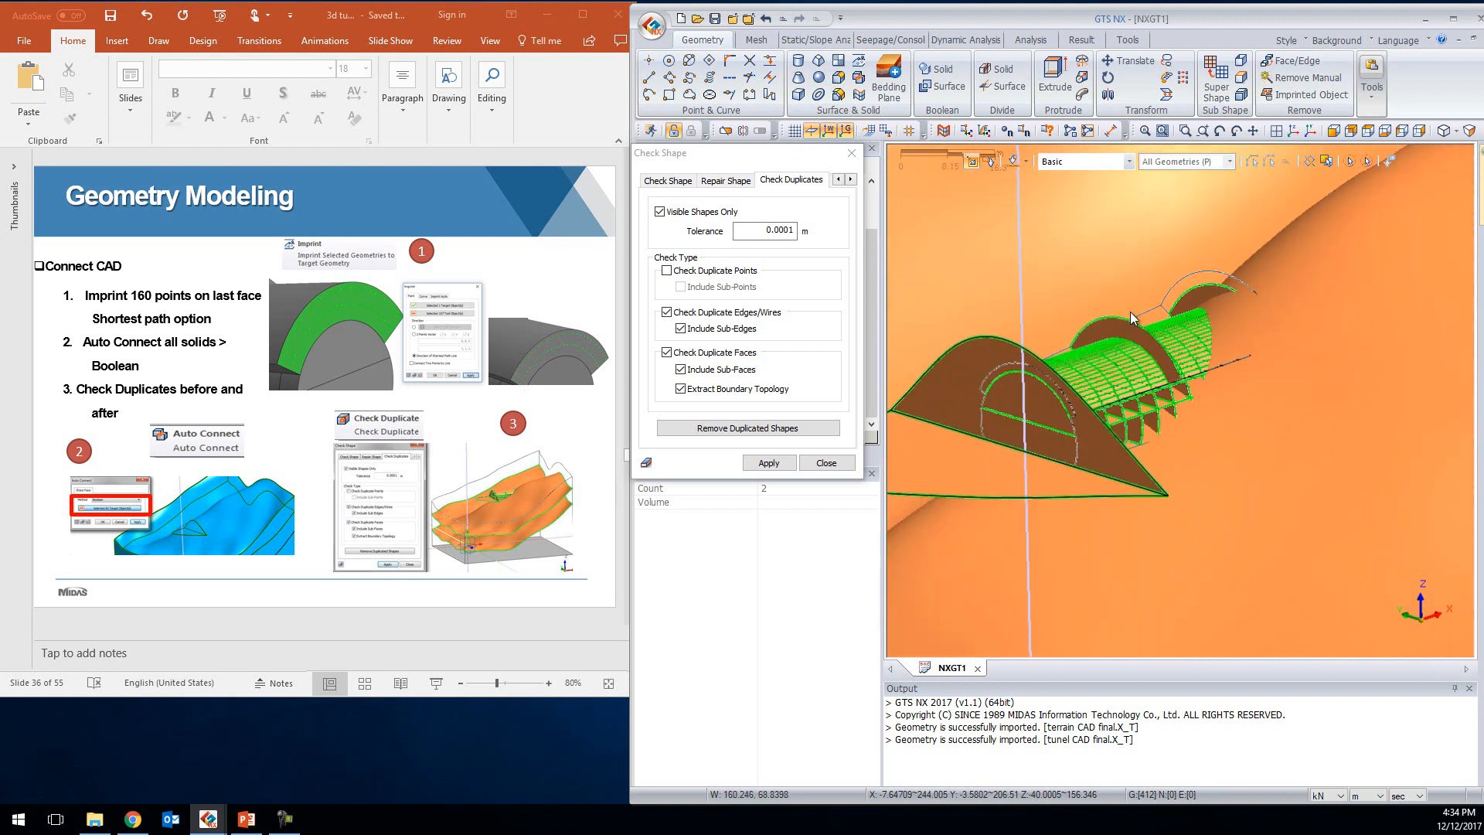
pyautogui.moveTo(1217, 374)
pyautogui.mouseDown(button='middle')
pyautogui.moveTo(1222, 485)
pyautogui.moveTo(1269, 434)
pyautogui.moveTo(1237, 388)
pyautogui.mouseUp(button='middle')
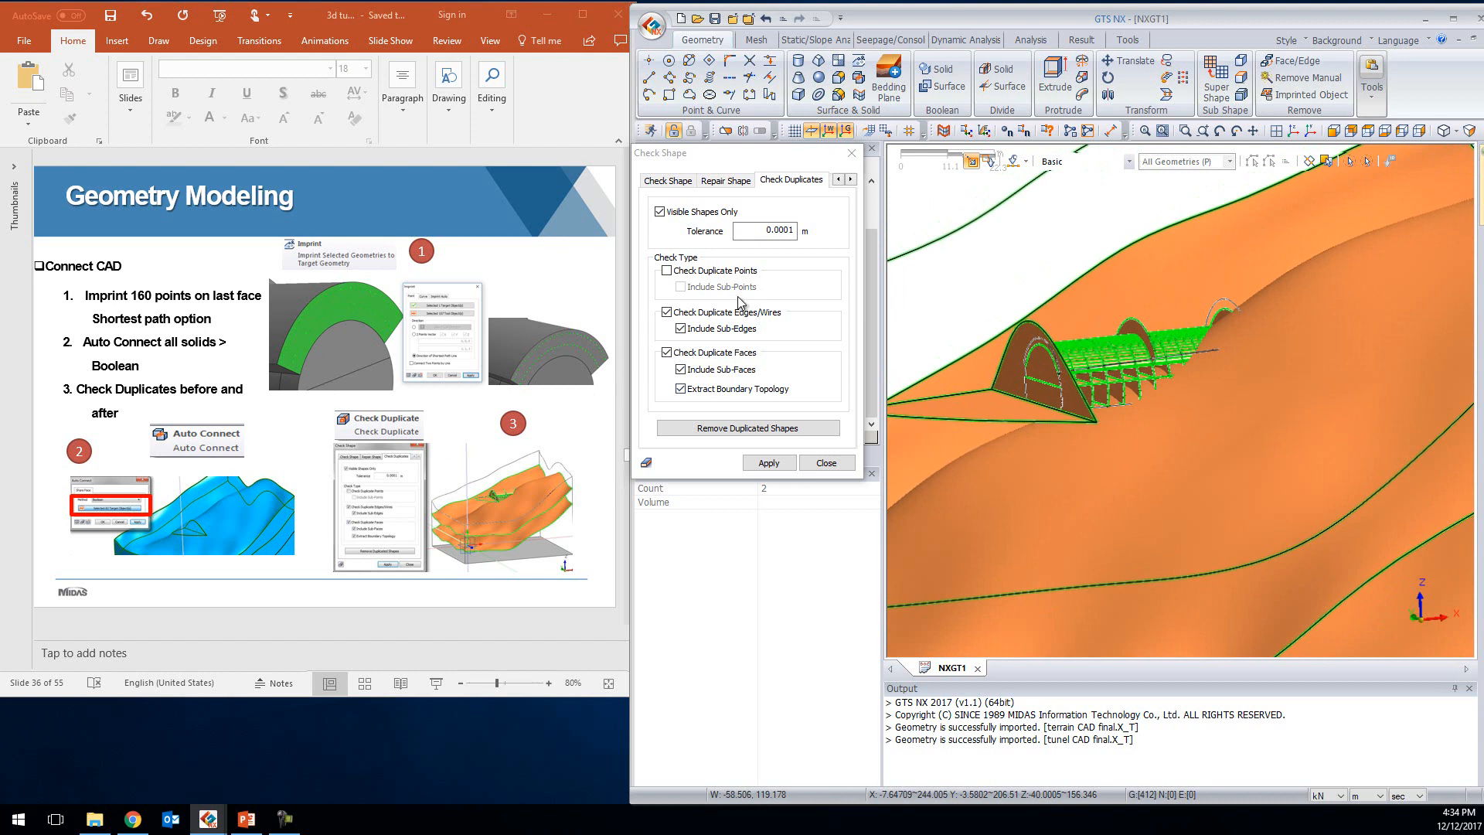
pyautogui.scroll(-5, 1084, 391)
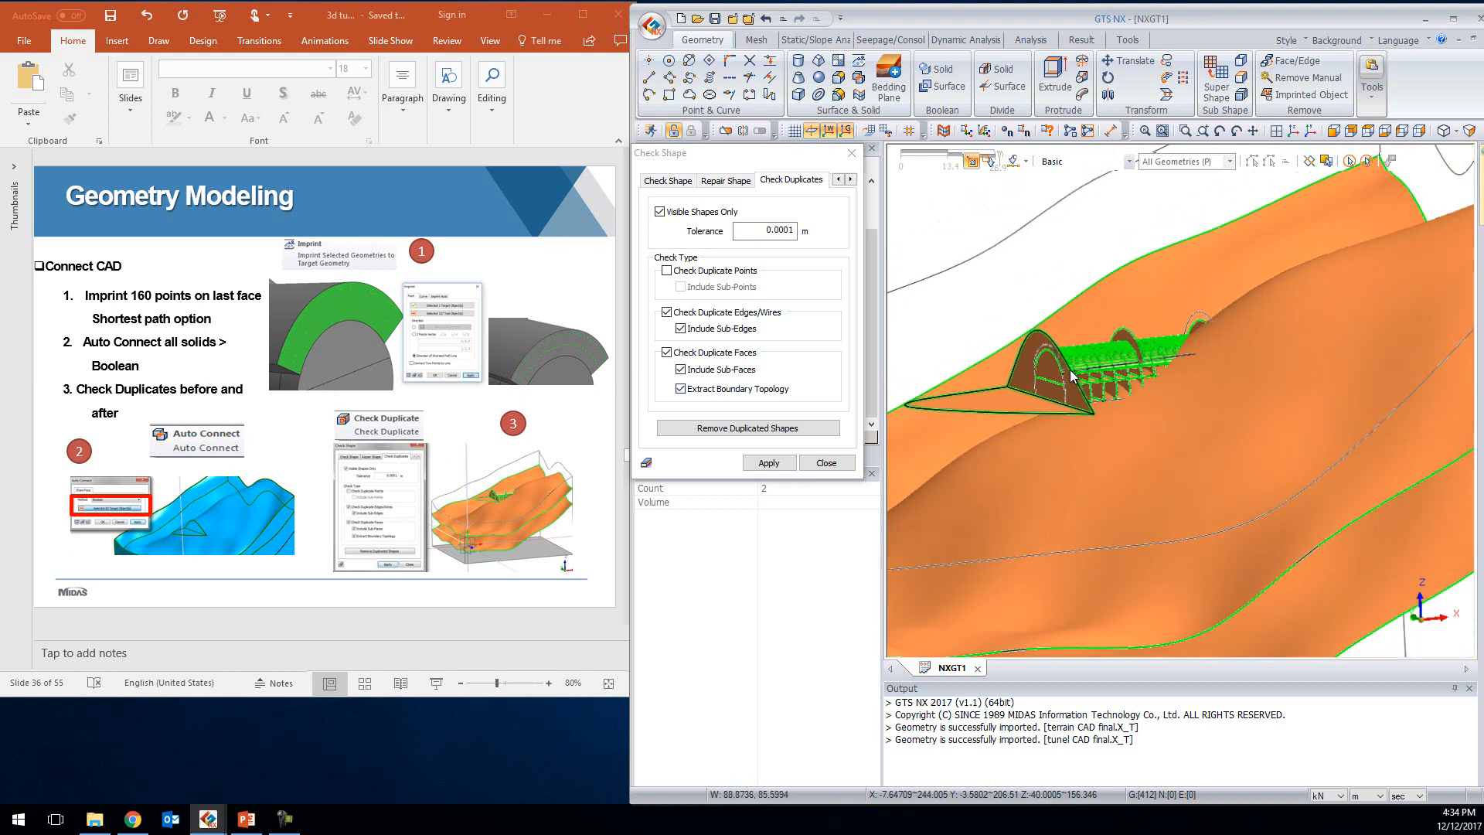
pyautogui.click(852, 153)
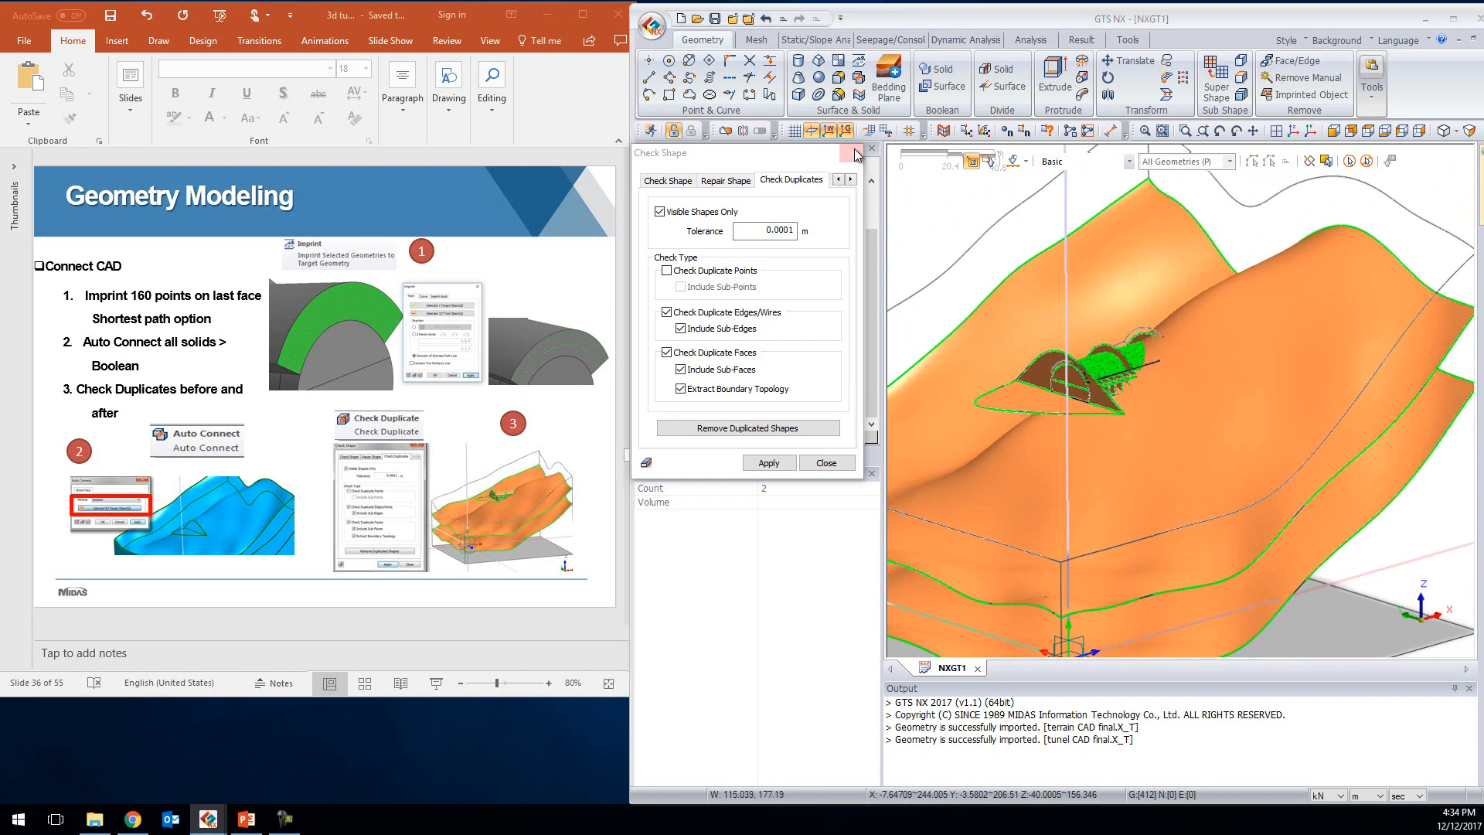
# Auto Connect all displayed terrain and tunnel solids using the Boolean face-sharing method
pyautogui.scroll(-2, 996, 336)
pyautogui.scroll(-2, 996, 336)
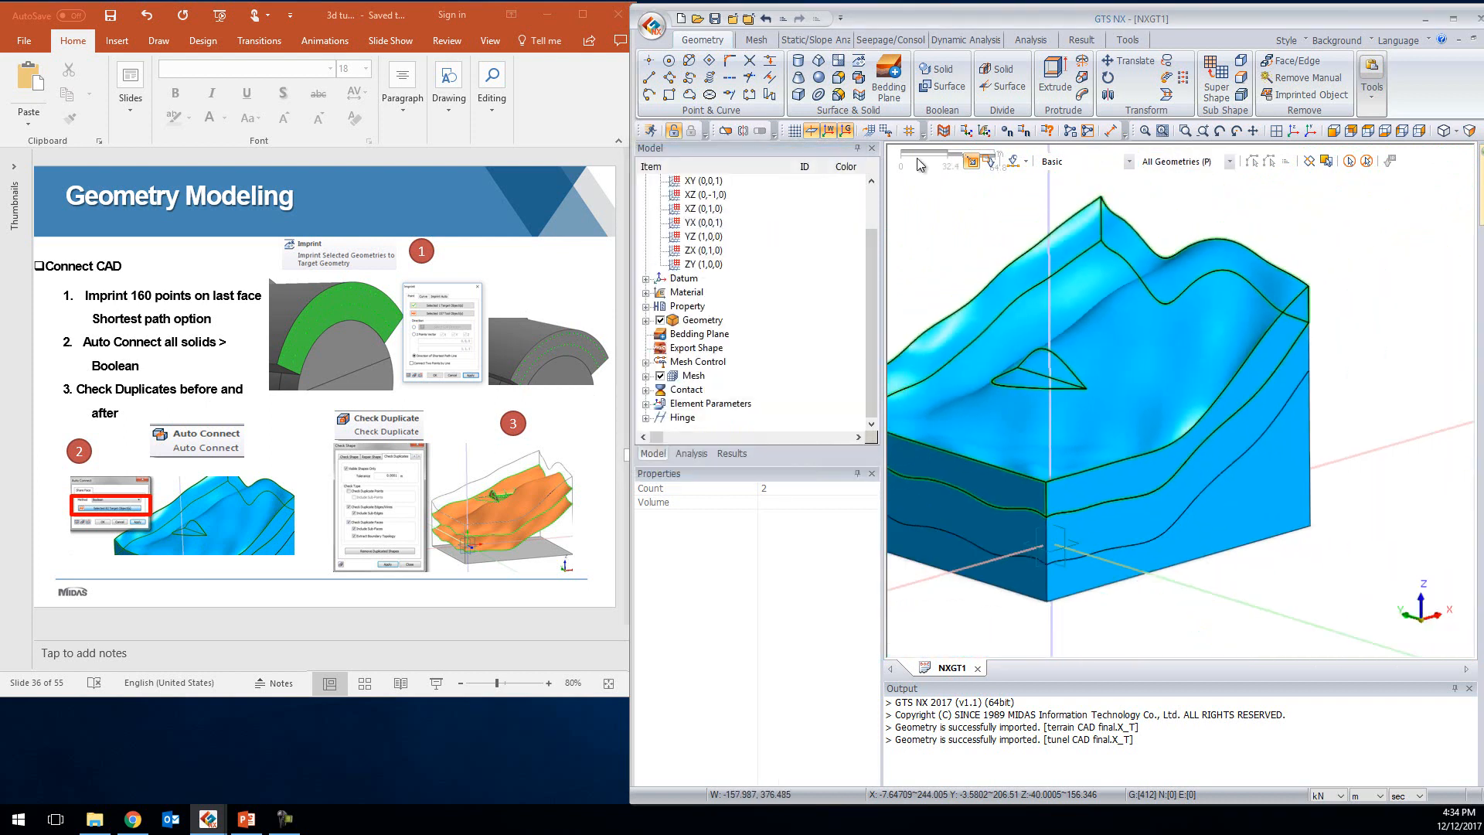
pyautogui.click(860, 78)
pyautogui.click(705, 206)
pyautogui.click(705, 230)
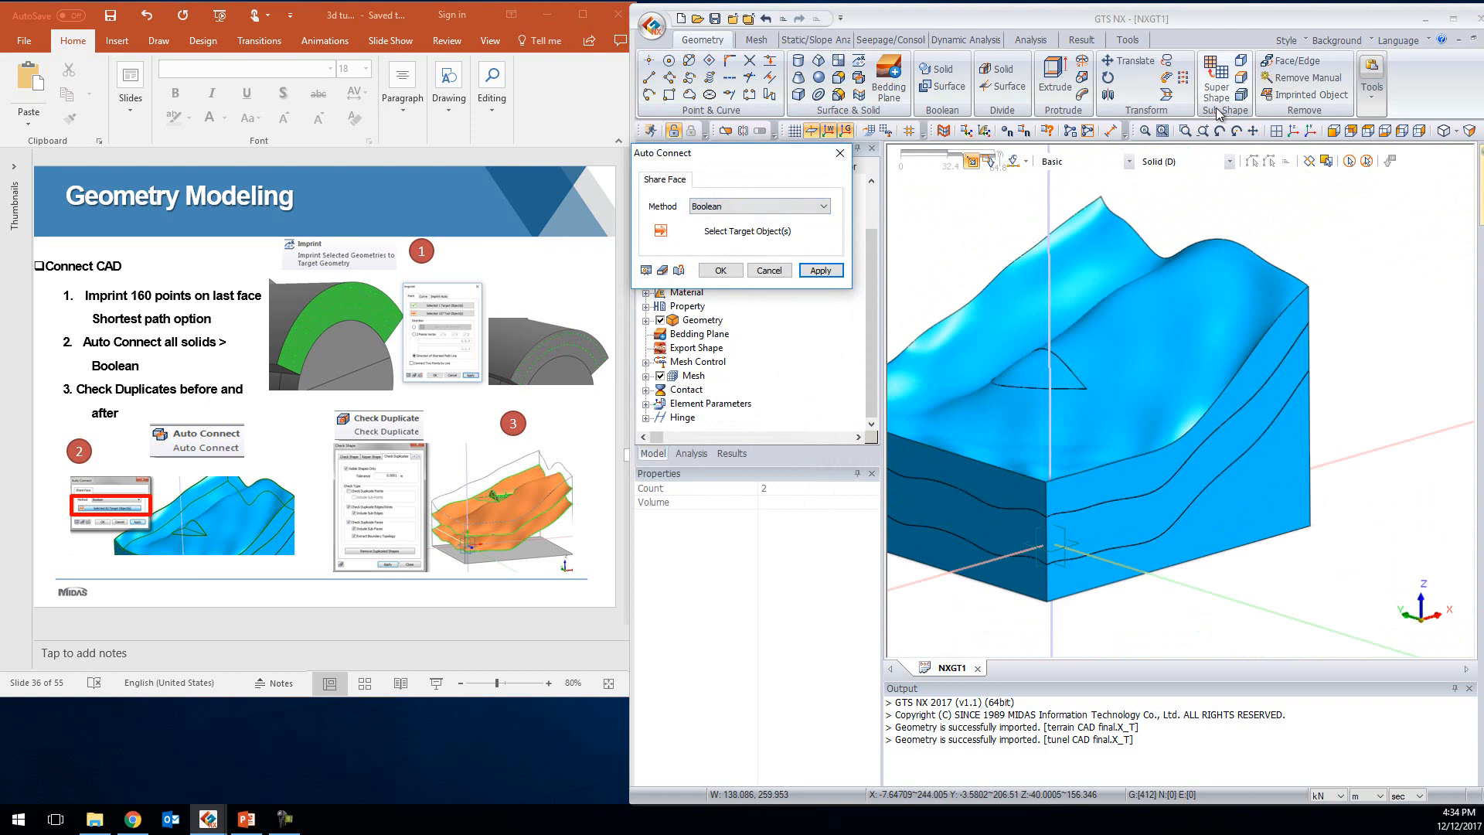
pyautogui.click(1350, 160)
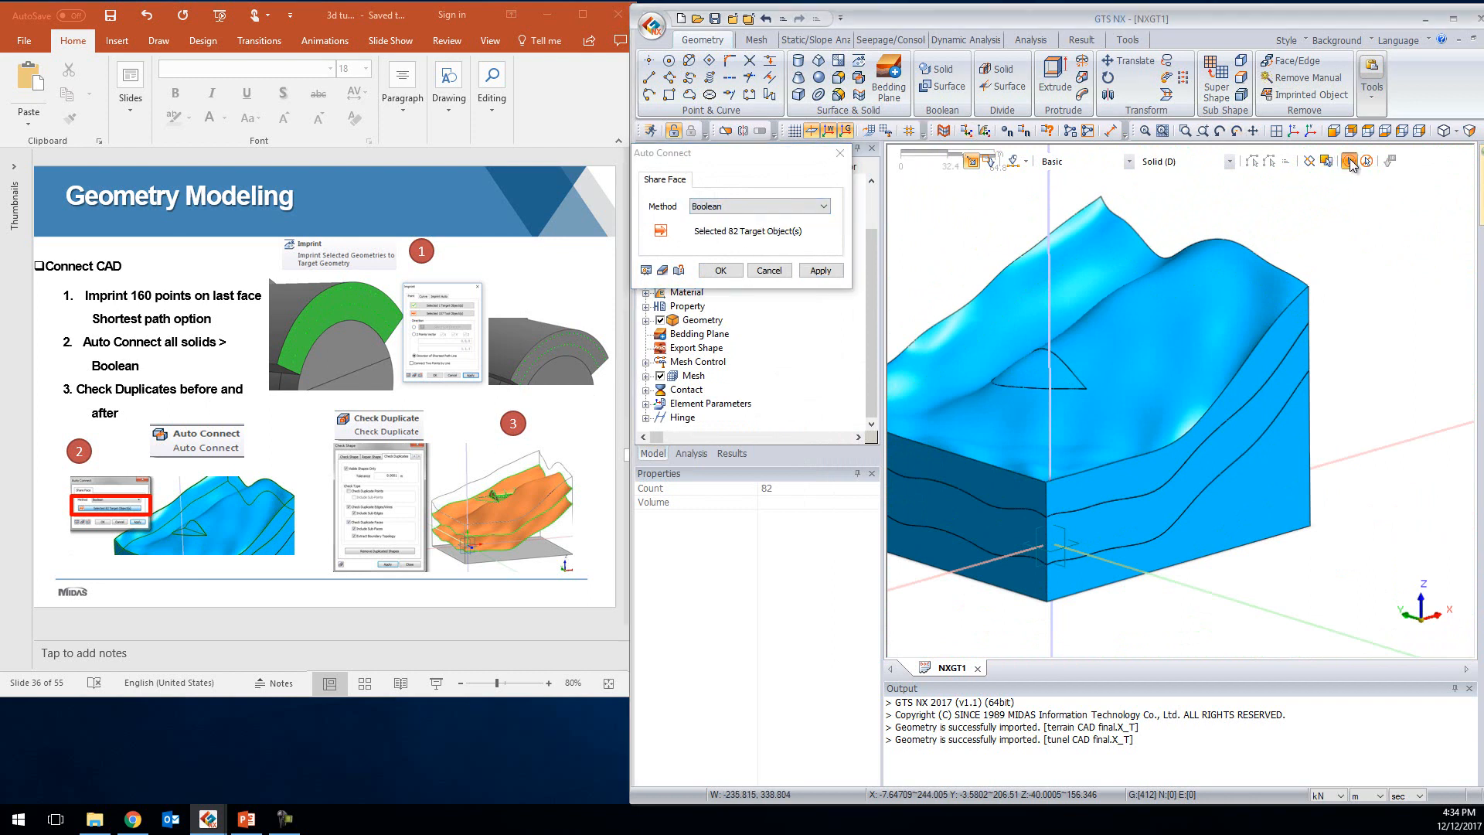
pyautogui.click(716, 272)
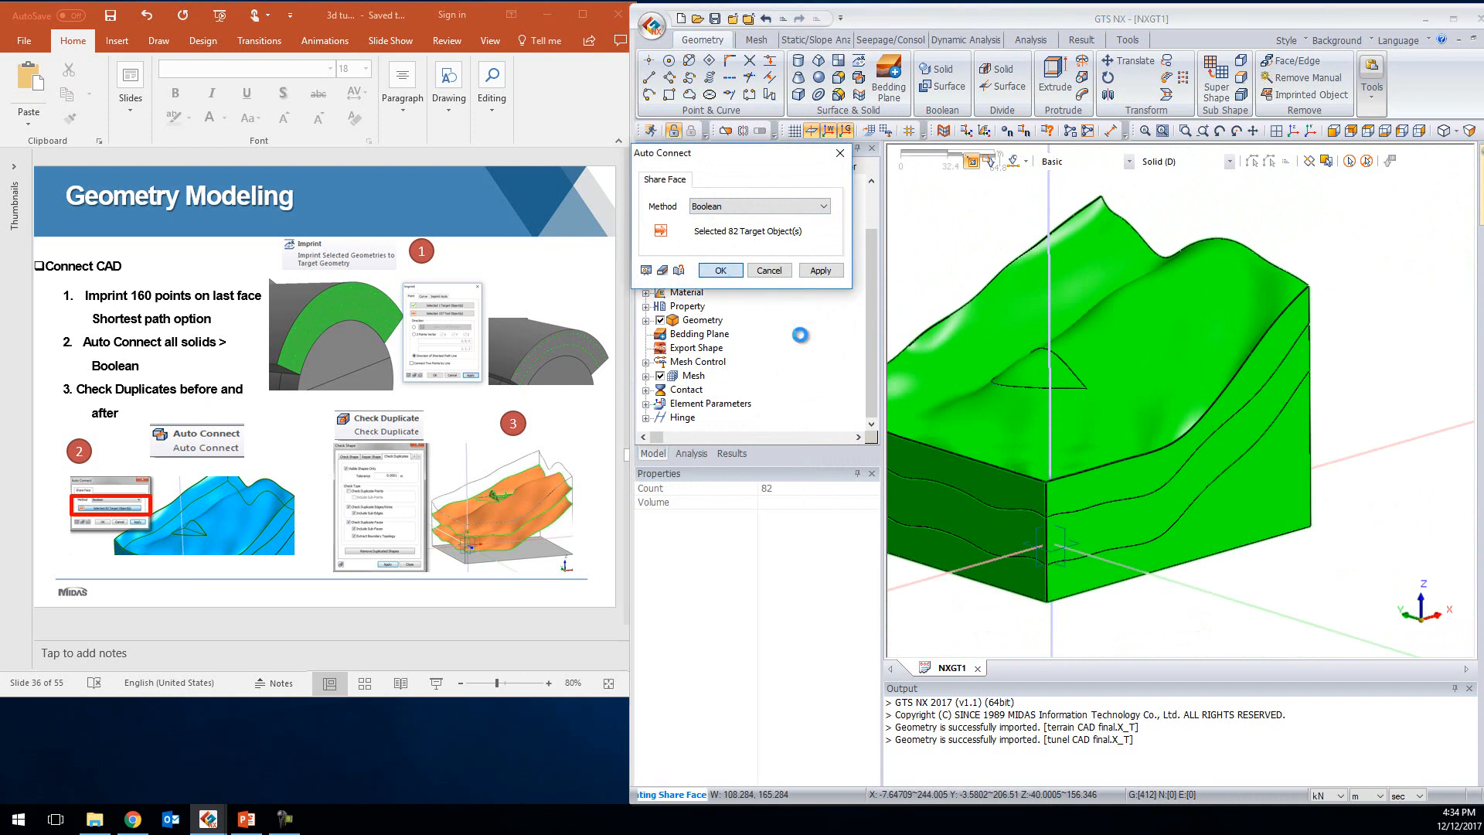
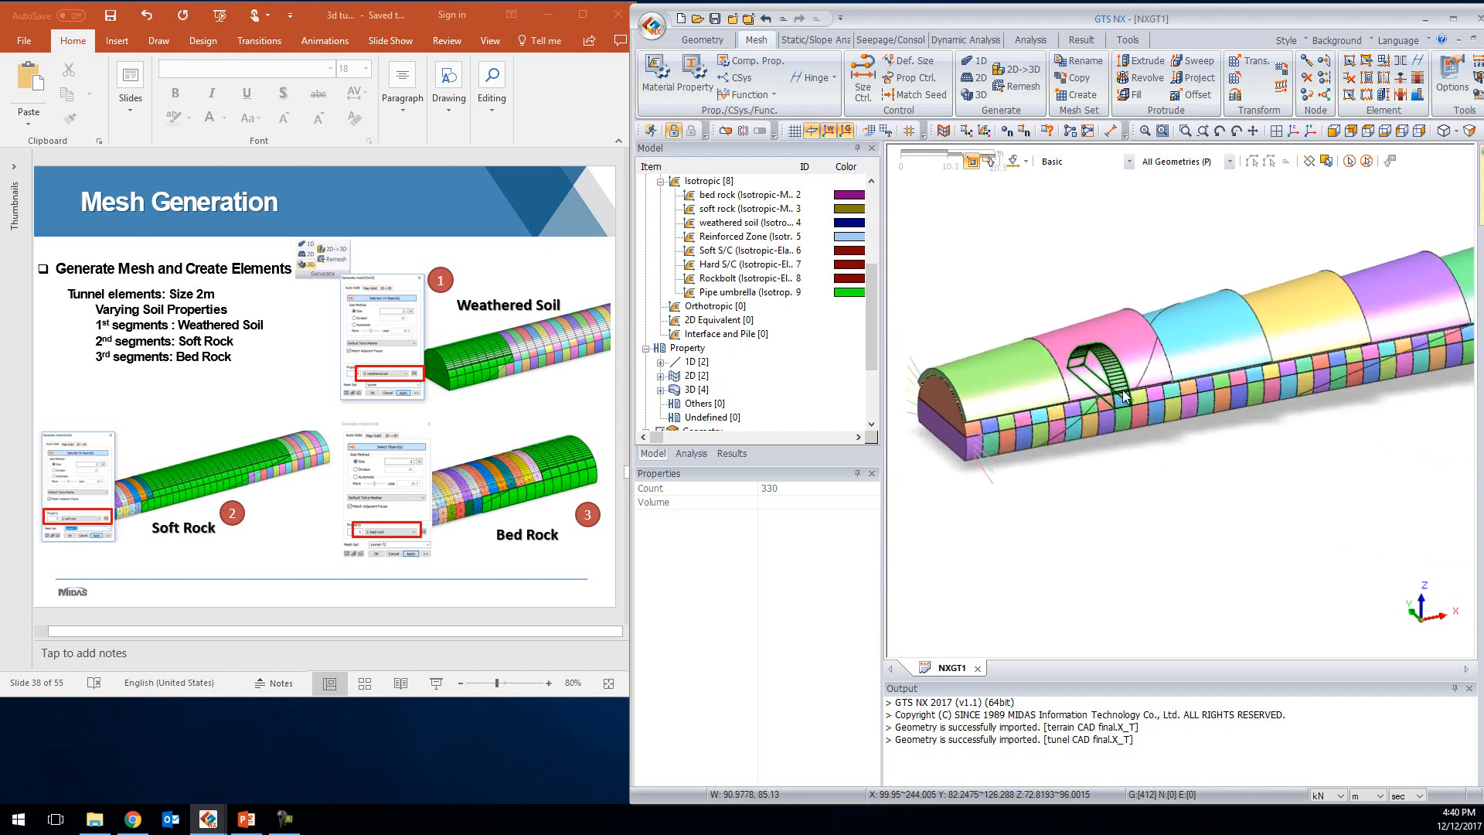
# Hide the six overlapping reinforced-zone shells along the top of the tunnel
pyautogui.moveTo(1246, 431); pyautogui.dragTo(1076, 464, button='middle')
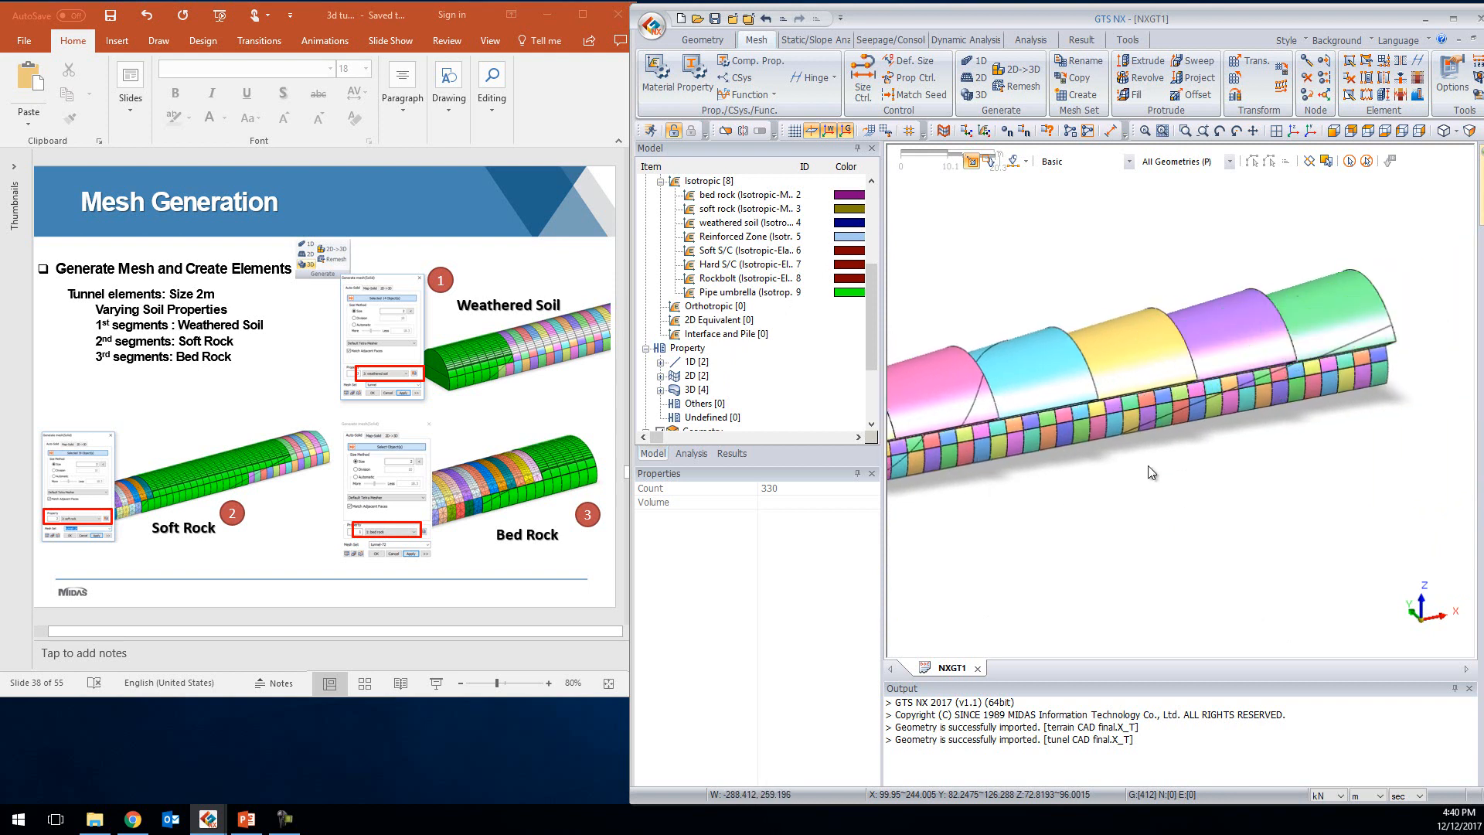
pyautogui.scroll(-4, 1156, 456)
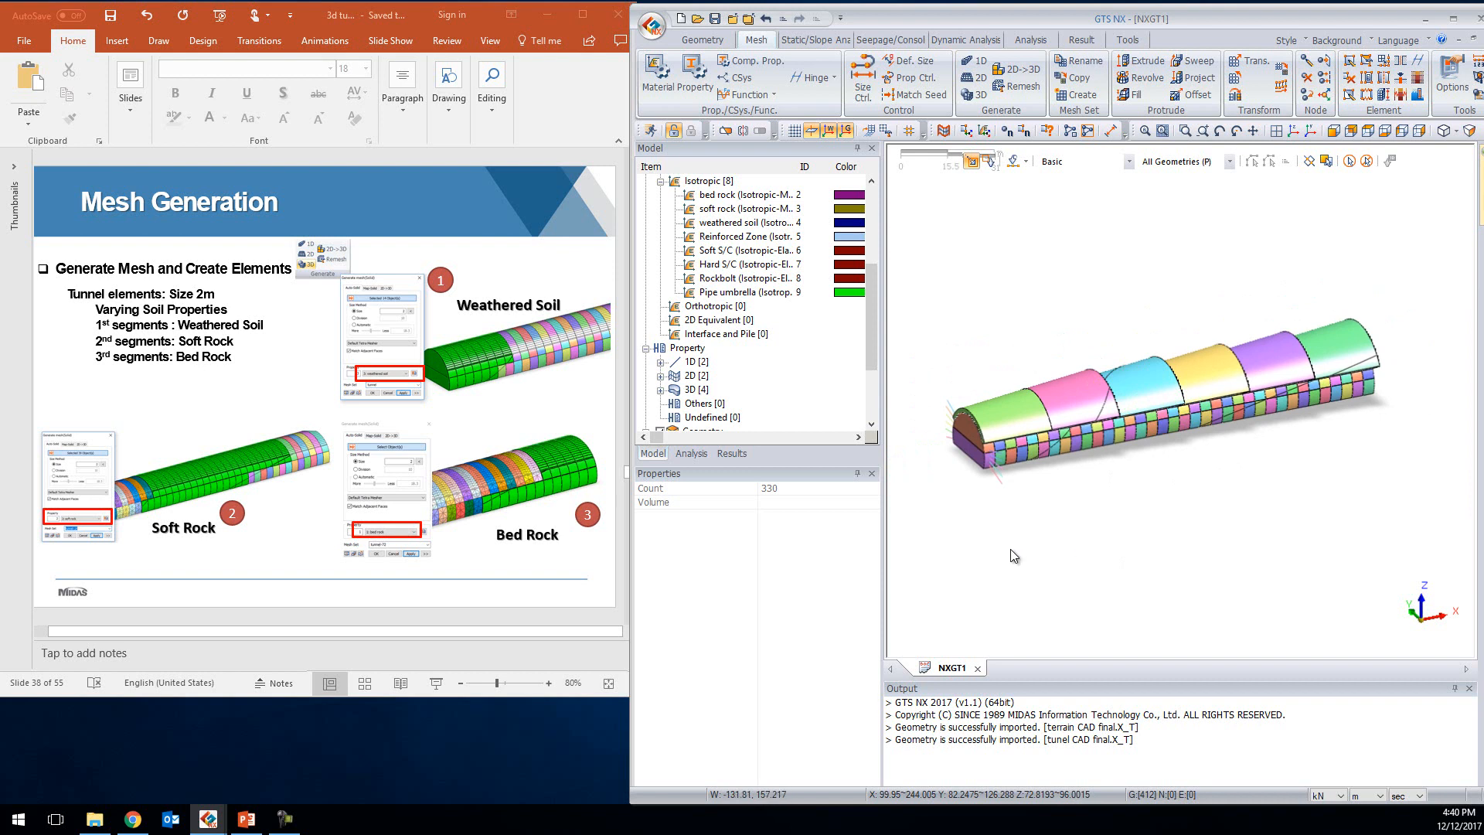
pyautogui.moveTo(949, 559); pyautogui.dragTo(954, 529, button='middle')
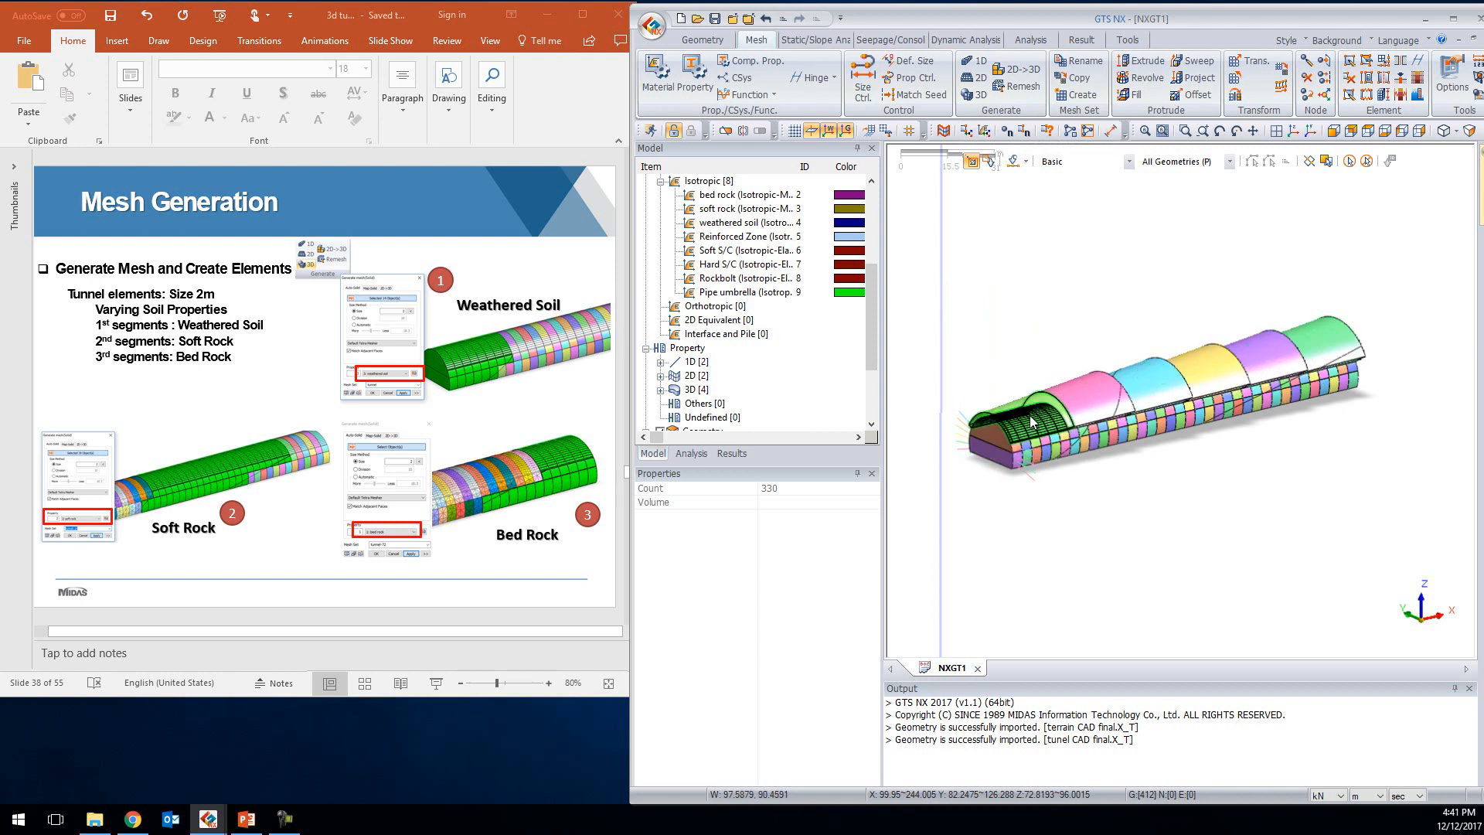
pyautogui.click(1167, 401)
pyautogui.click(1201, 381)
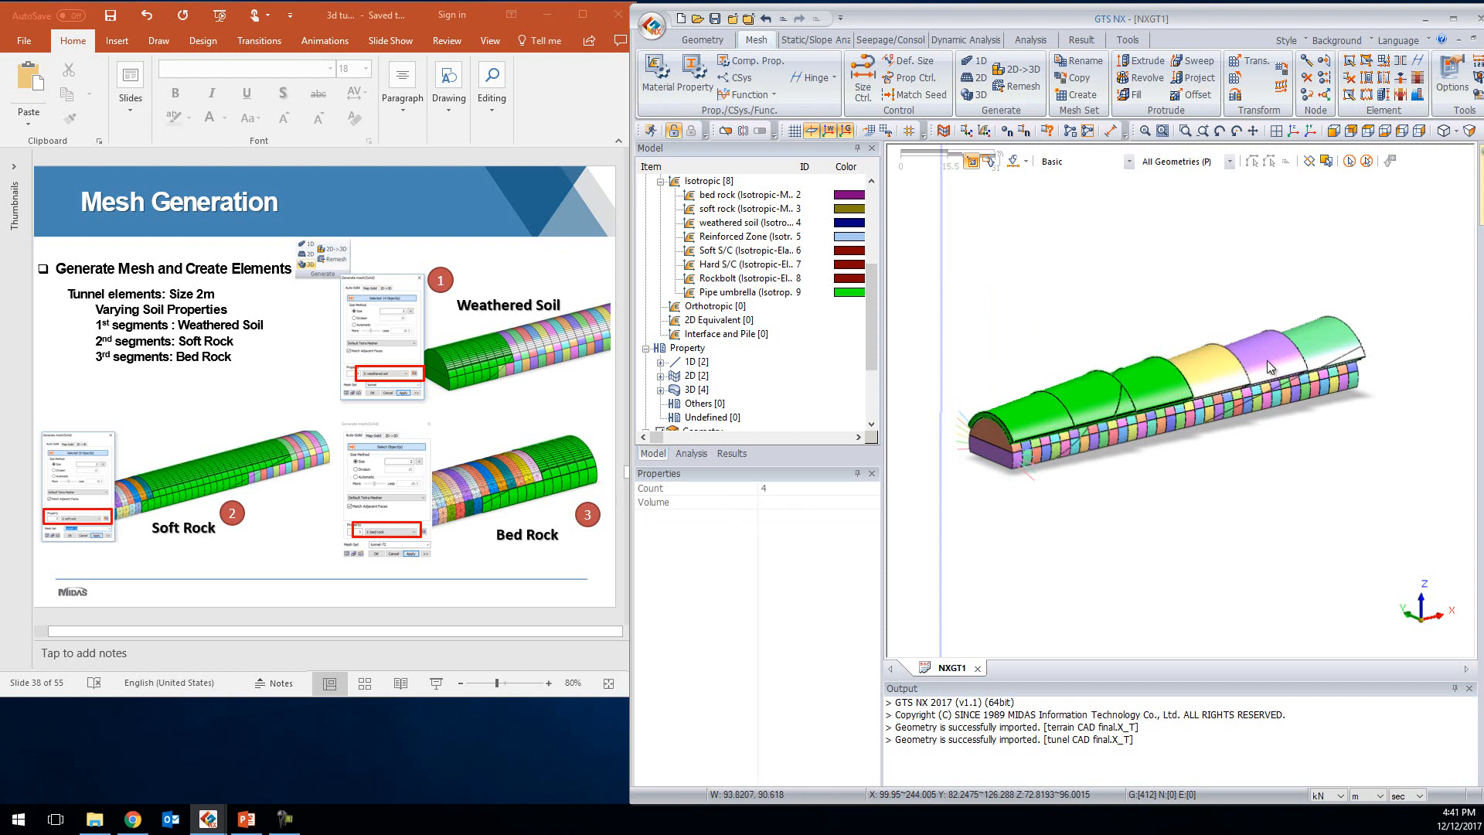
pyautogui.click(1267, 359)
pyautogui.click(1316, 340)
pyautogui.rightClick(1315, 340)
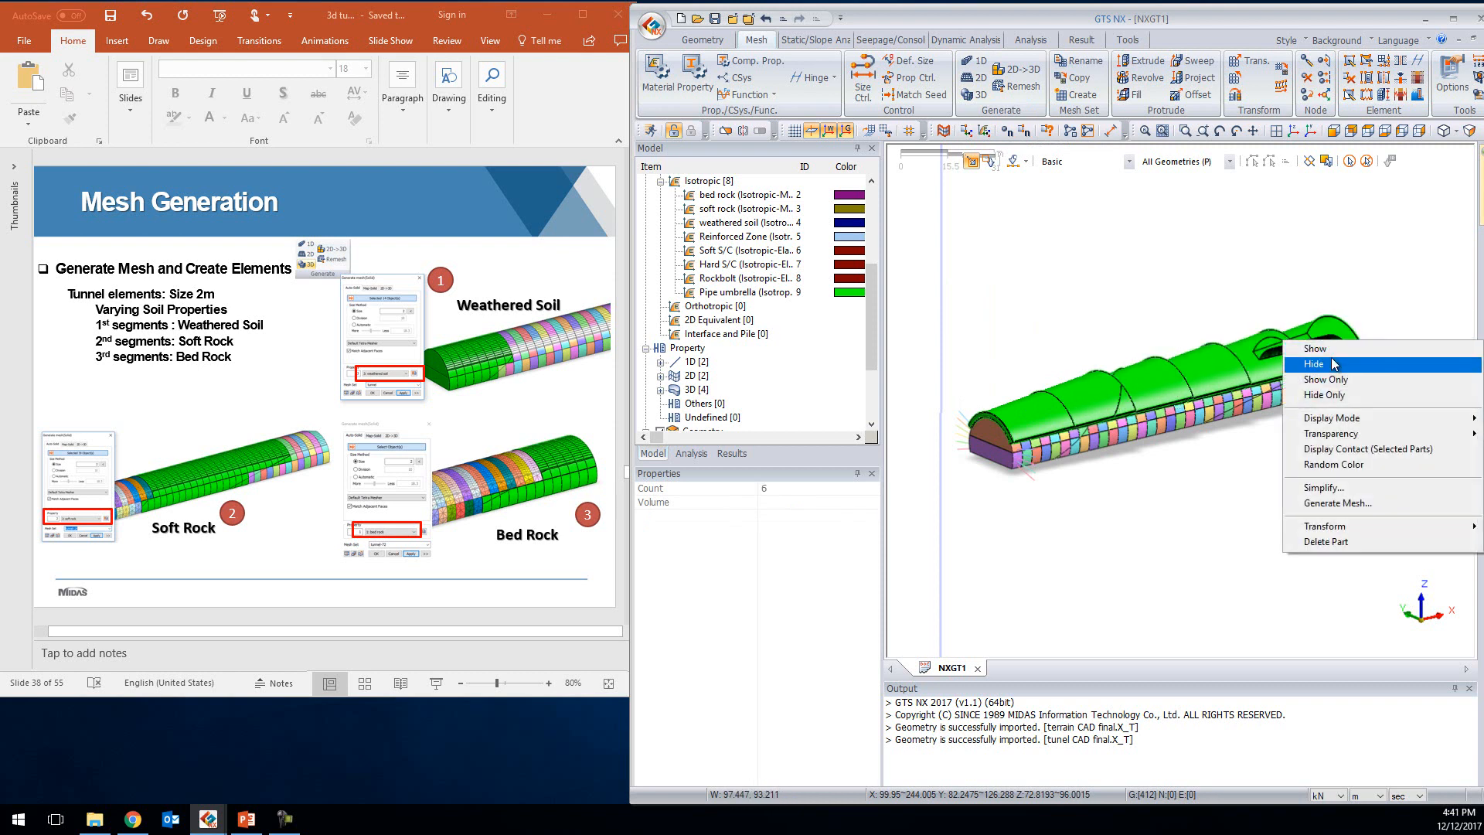
pyautogui.click(1323, 357)
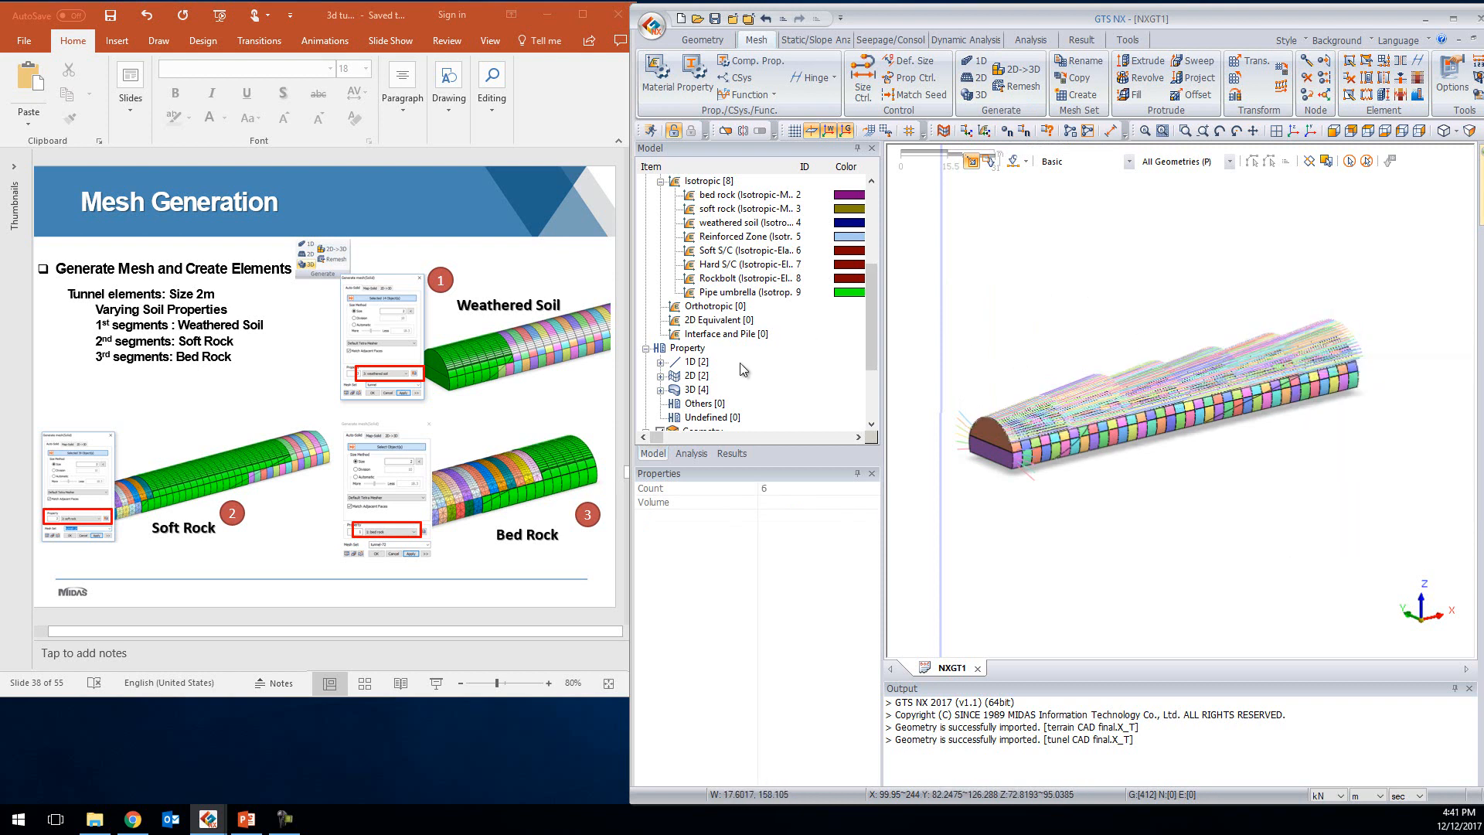
# Hide all curves of Geometry Set-1 so only the tunnel solids remain displayed
pyautogui.scroll(-3, 712, 381)
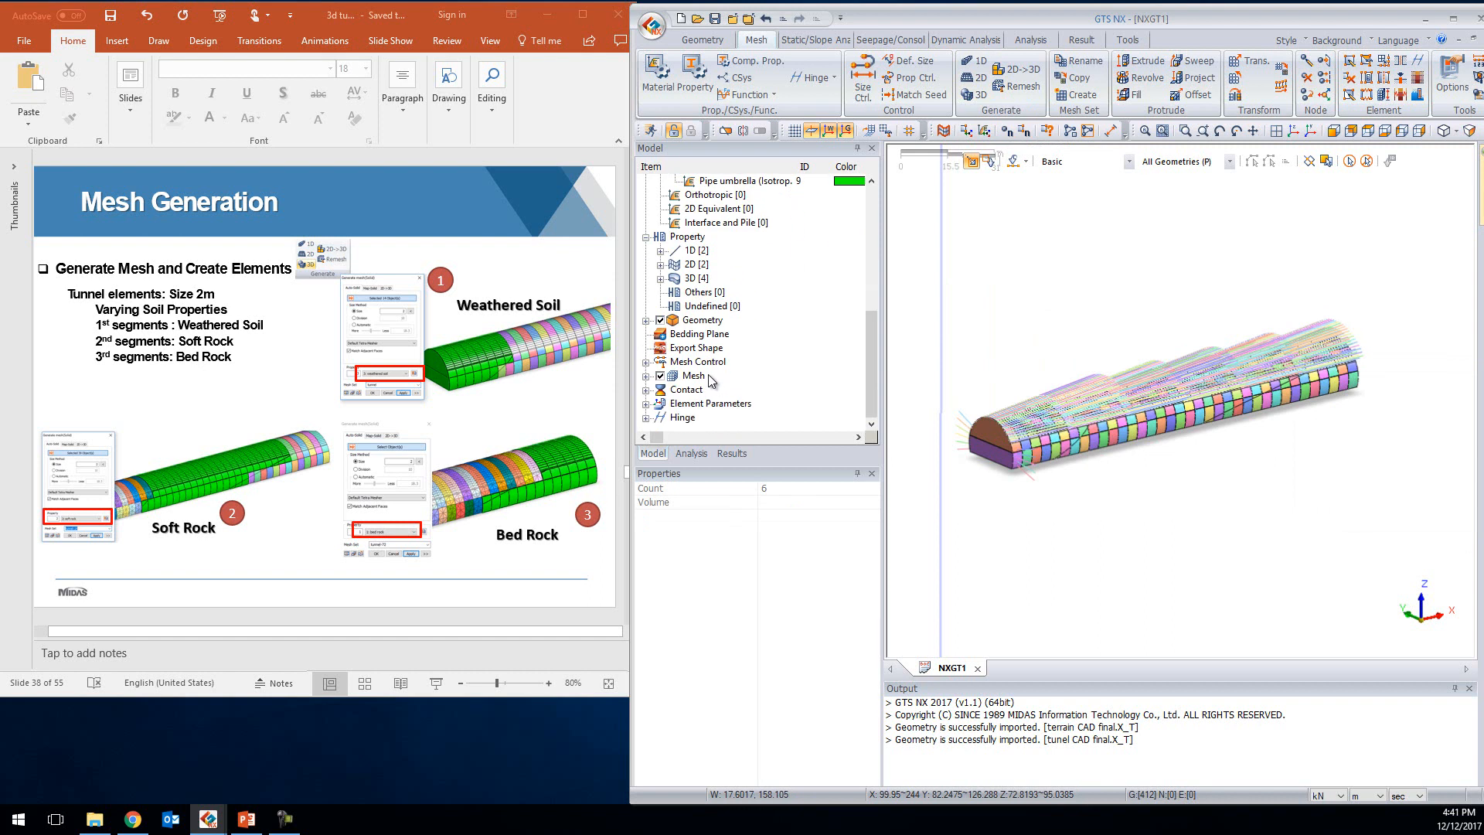
pyautogui.click(646, 320)
pyautogui.click(661, 334)
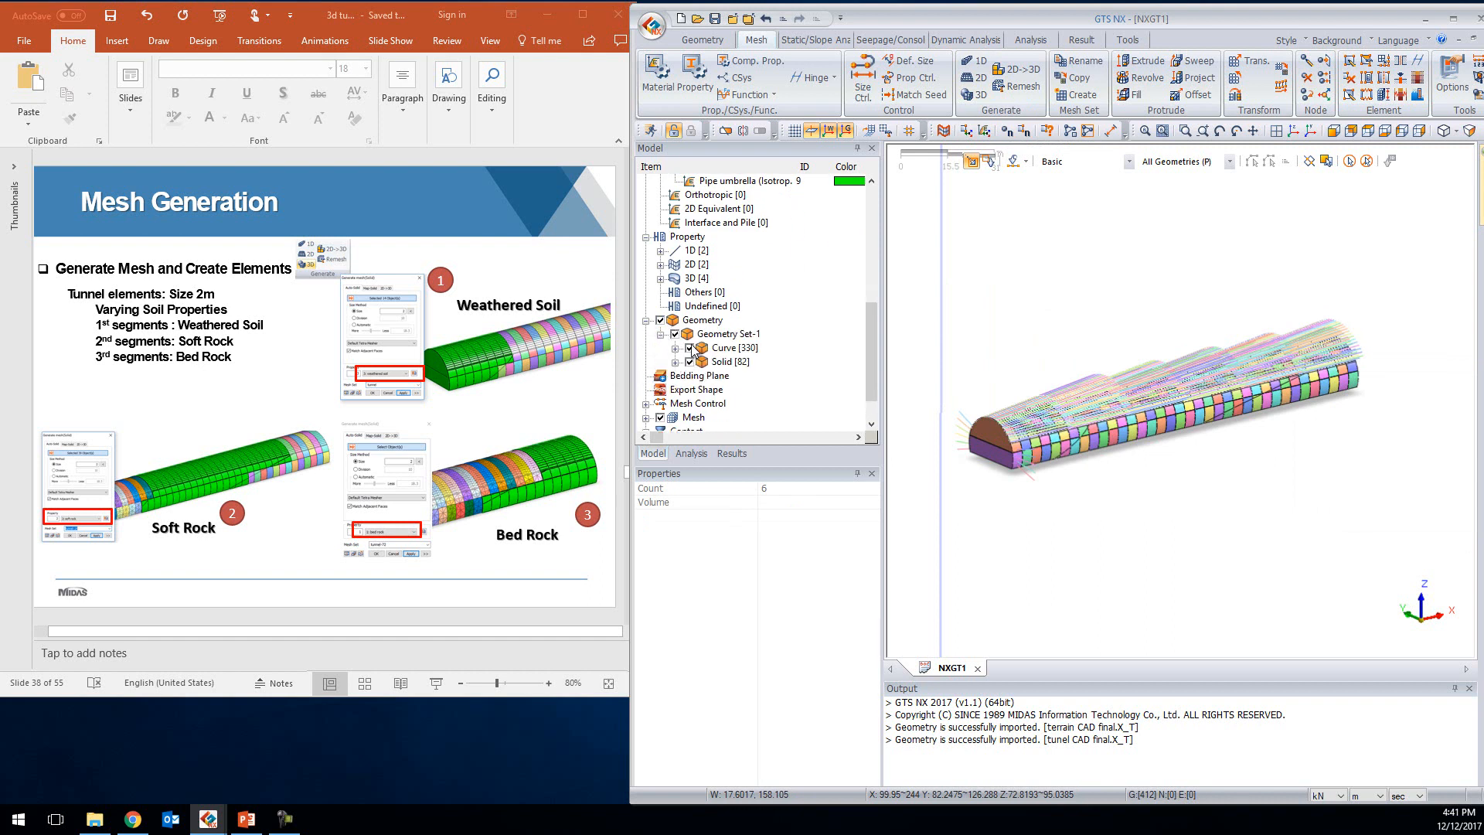
pyautogui.click(690, 349)
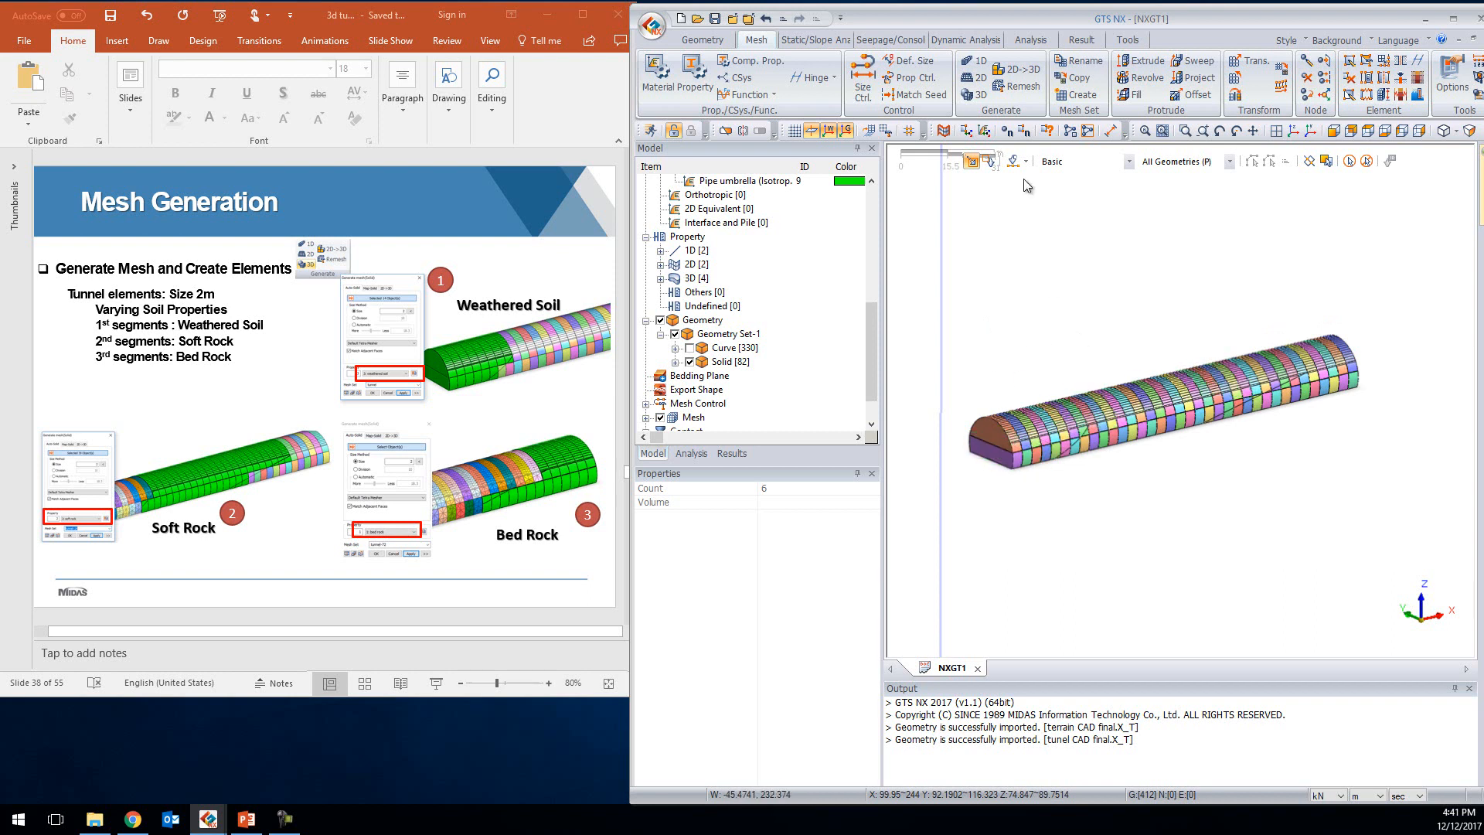
# Set up an automatic solid mesh with size 2, the Default Tetra Mesher and the weathered soil property
pyautogui.click(974, 97)
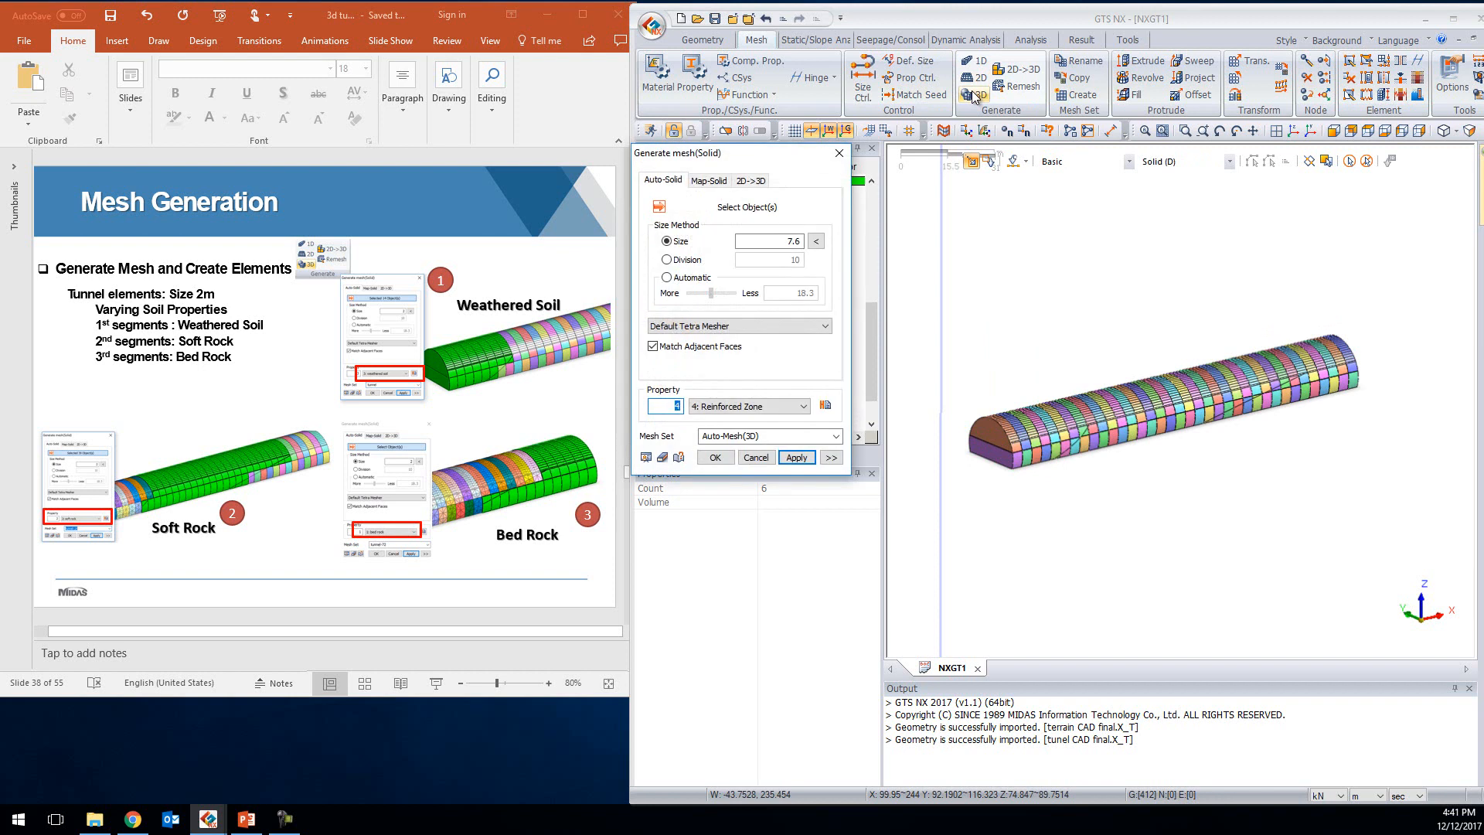
pyautogui.moveTo(780, 242); pyautogui.dragTo(824, 249)
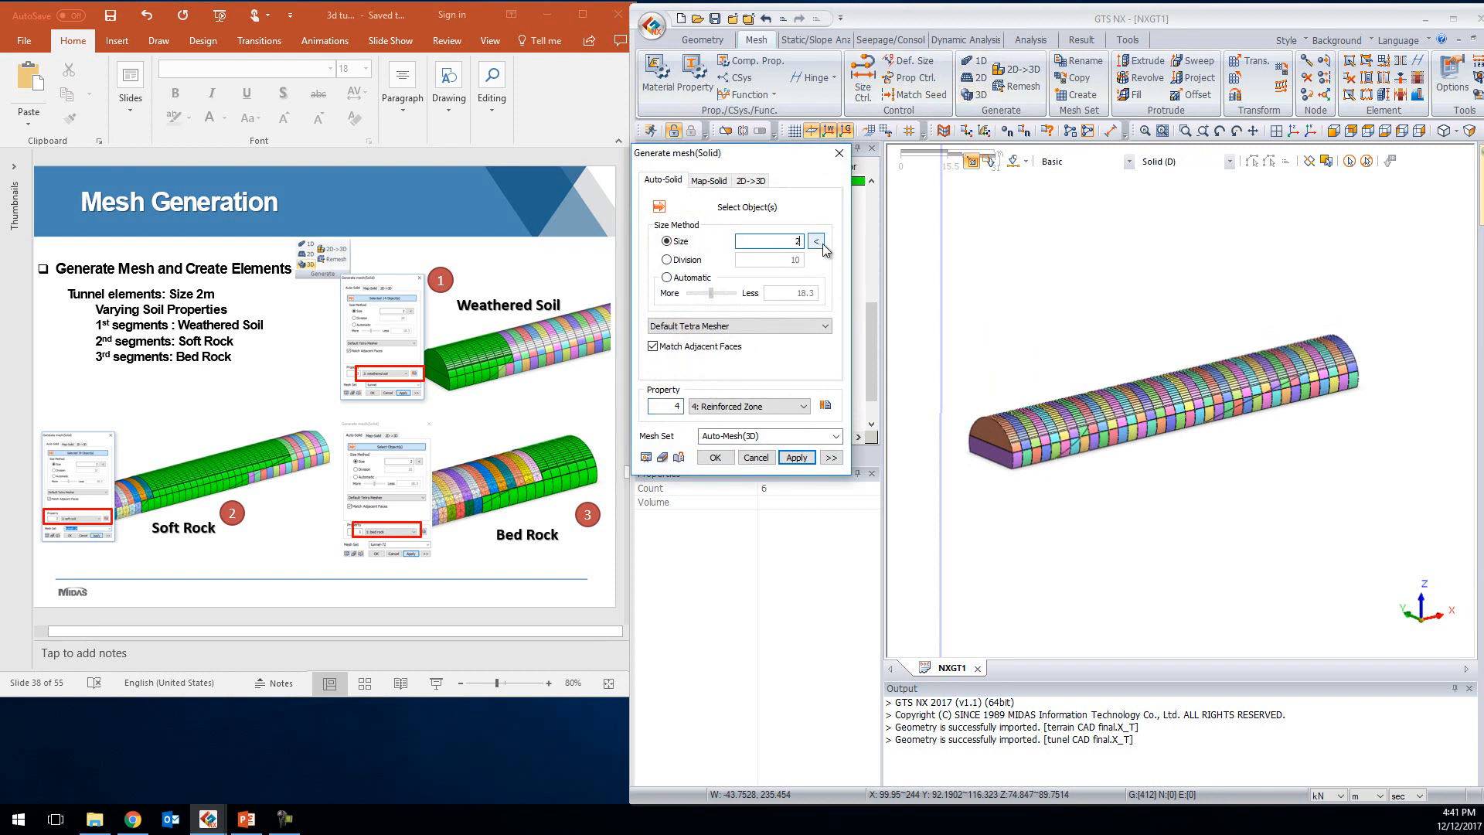
pyautogui.click(739, 329)
pyautogui.click(744, 317)
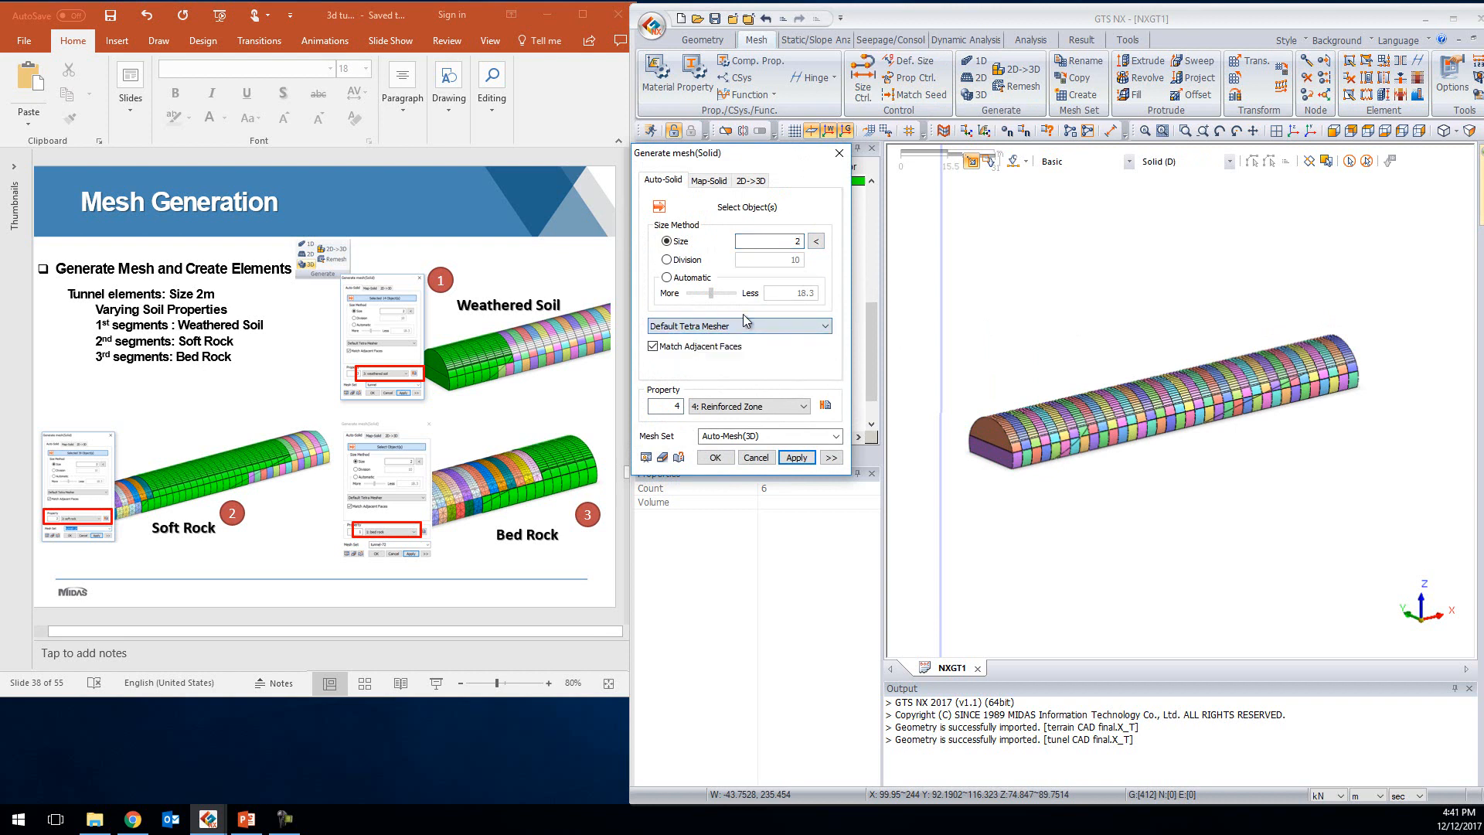
pyautogui.click(723, 330)
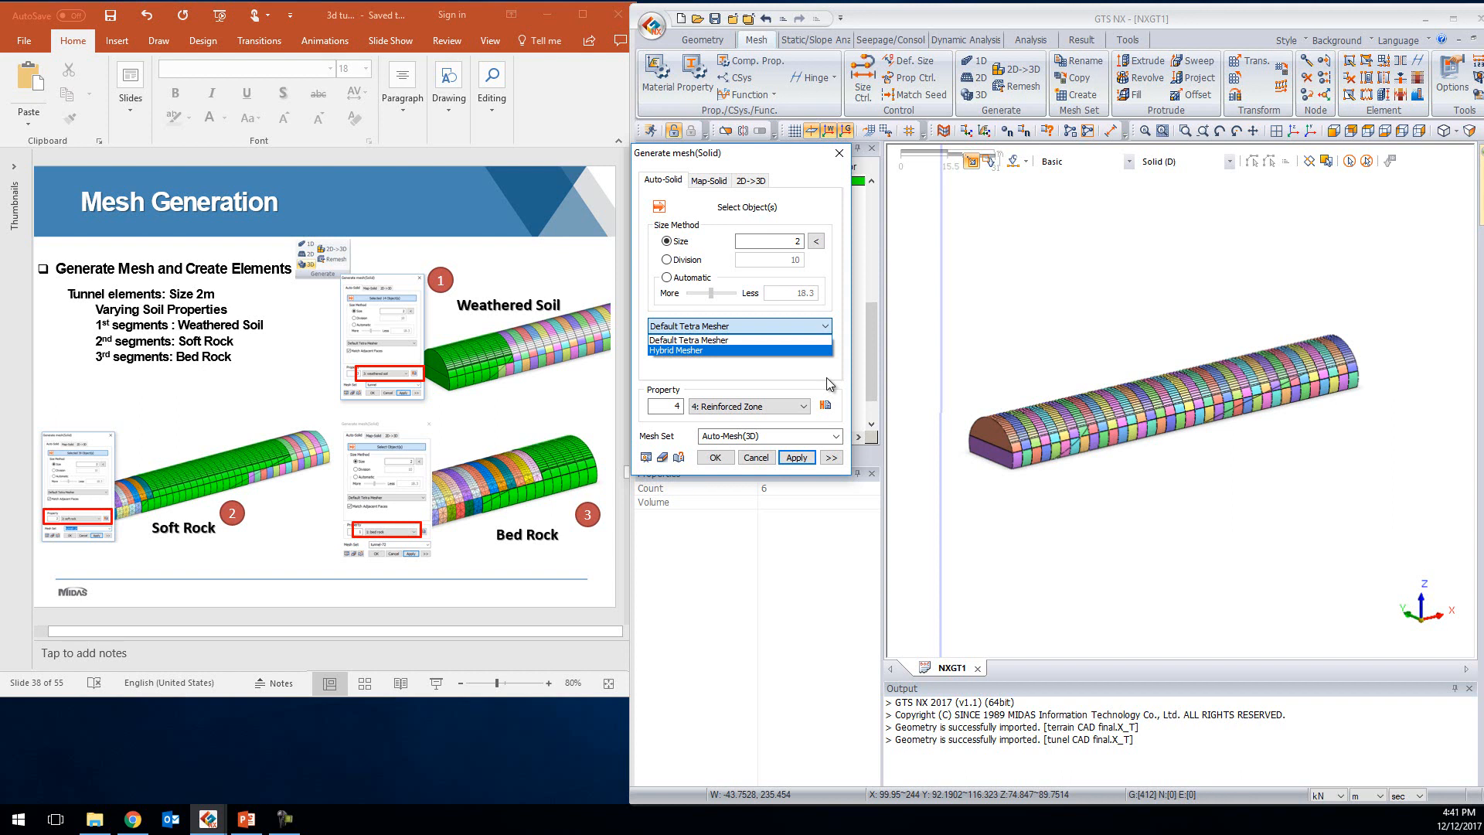
pyautogui.click(658, 340)
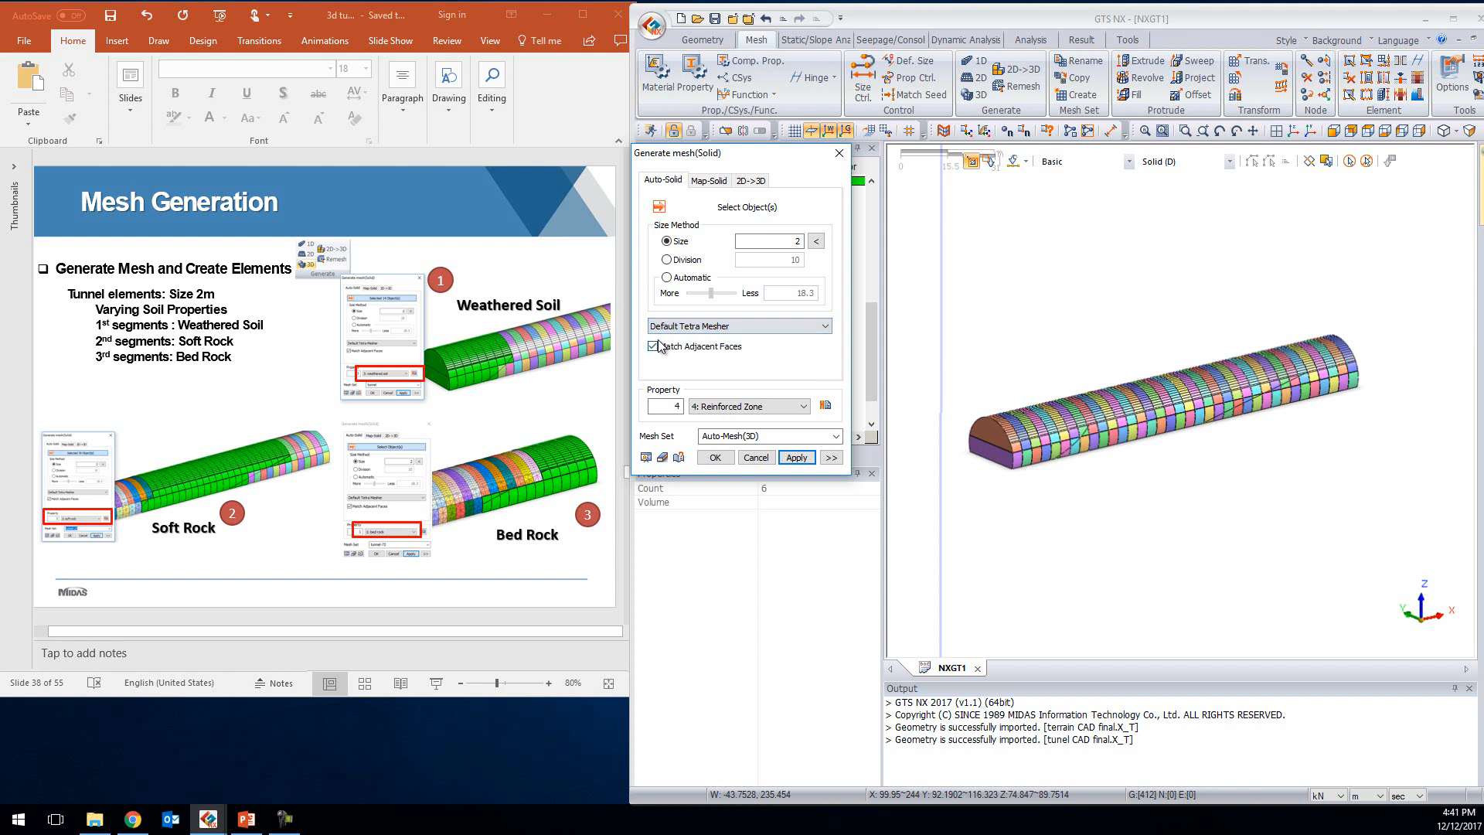
pyautogui.click(781, 405)
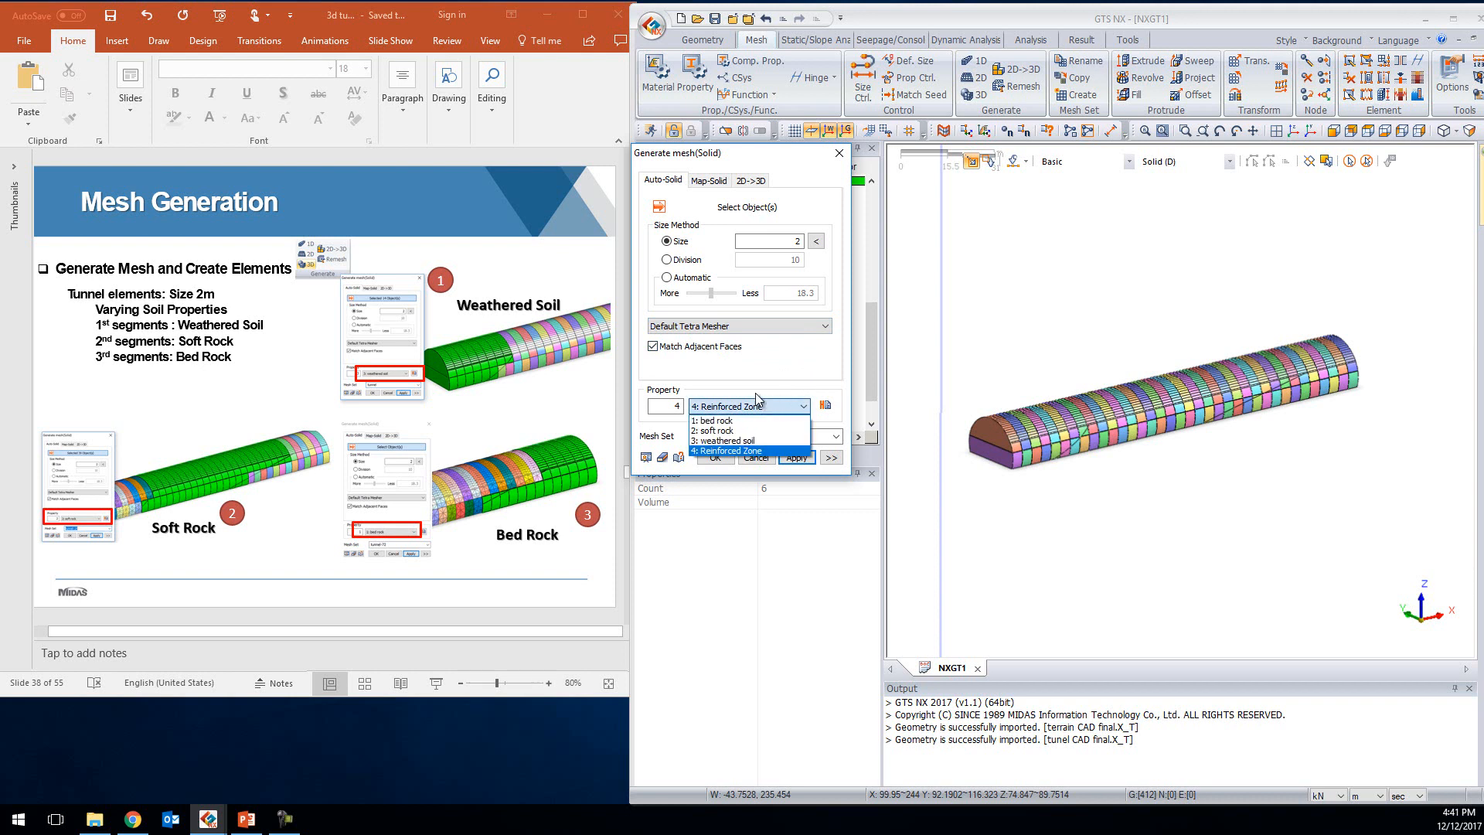
pyautogui.click(738, 442)
# Select the tunnel solids at the portal end, up to the first soil boundary line, as the objects to mesh
pyautogui.moveTo(942, 339); pyautogui.dragTo(1050, 530)
pyautogui.scroll(3, 952, 401)
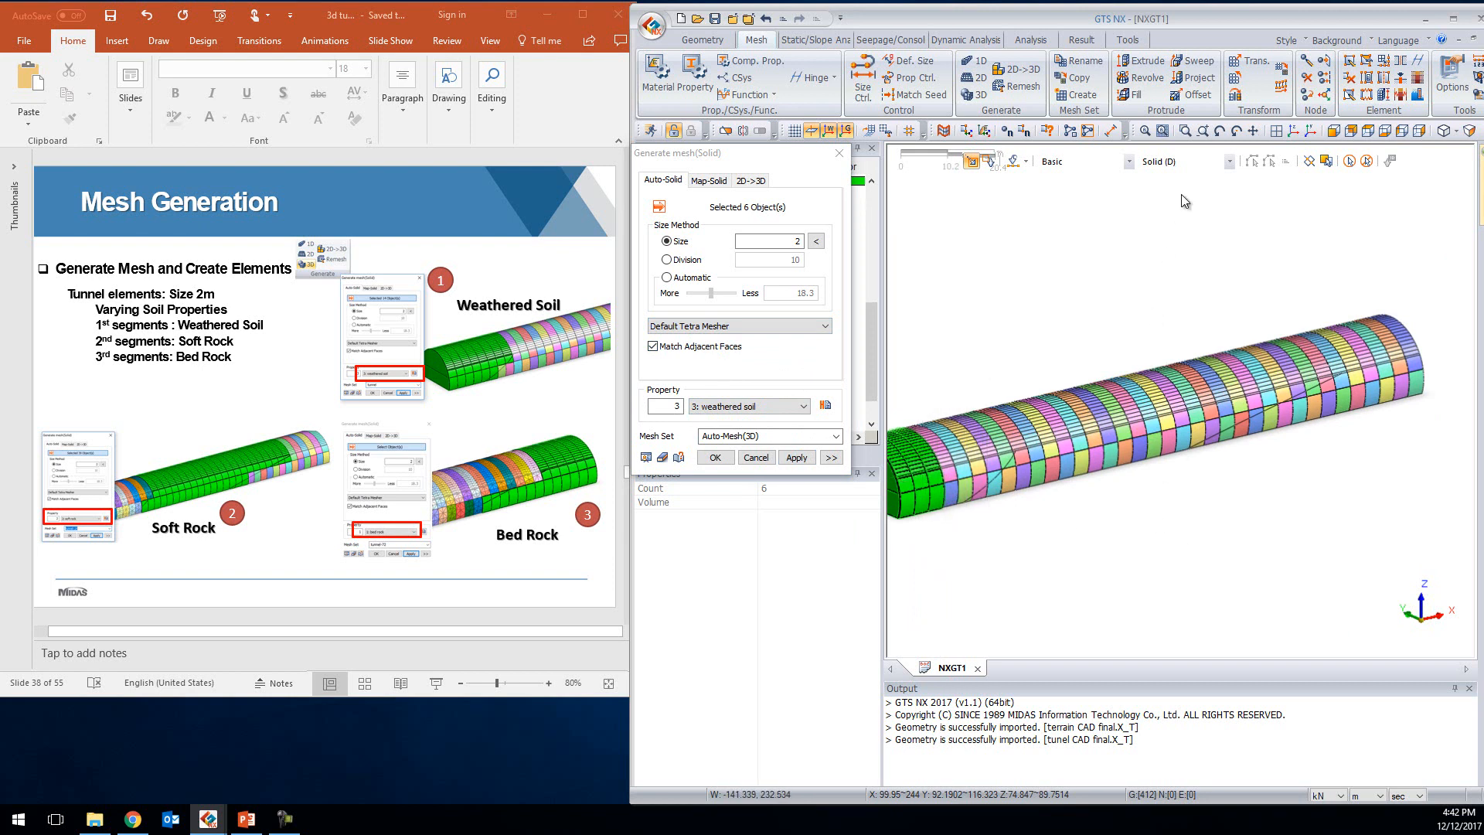
pyautogui.scroll(-1, 1187, 190)
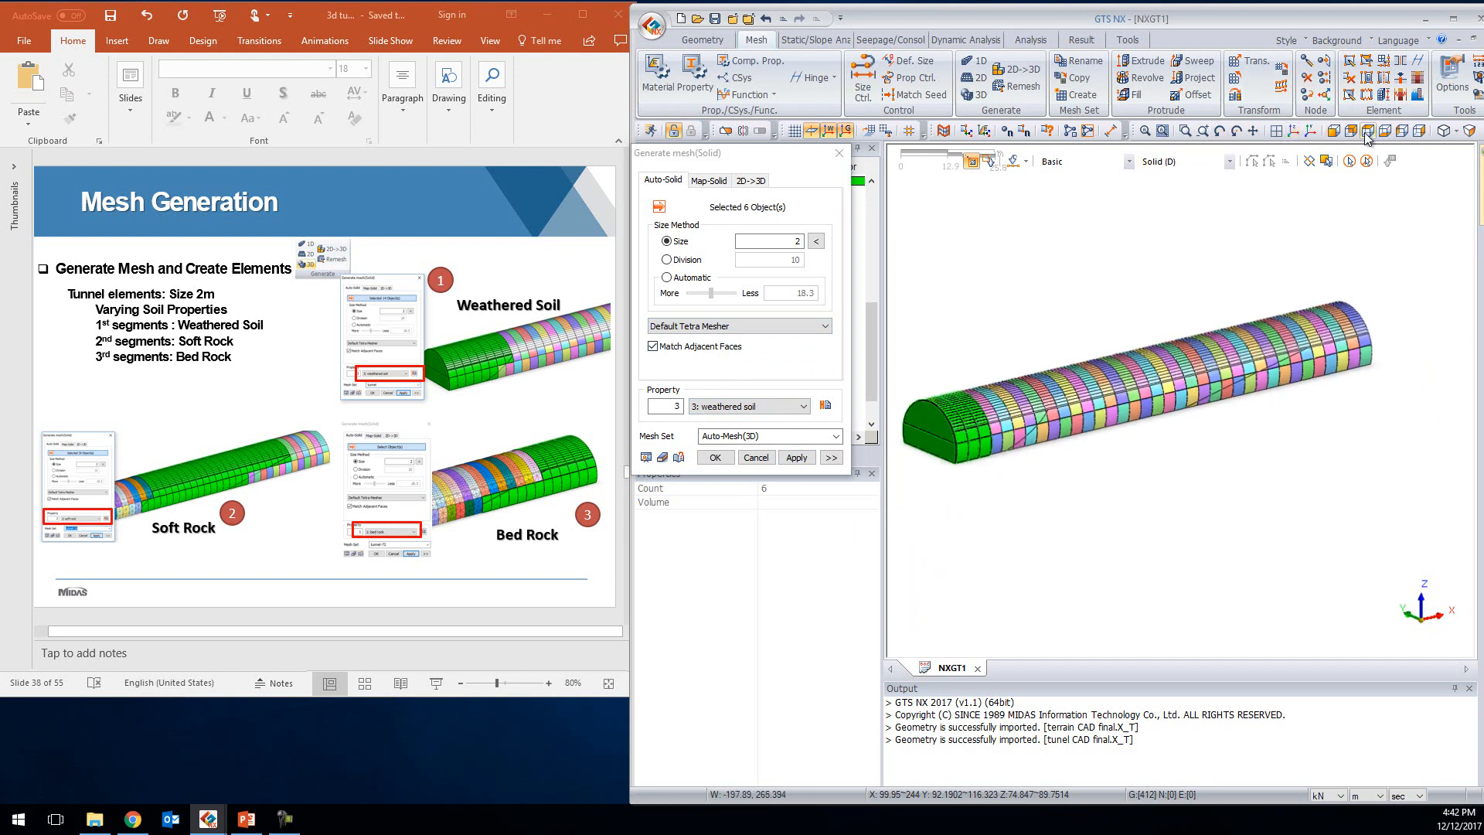
pyautogui.click(1402, 131)
pyautogui.click(1418, 131)
pyautogui.click(1403, 131)
pyautogui.click(1353, 131)
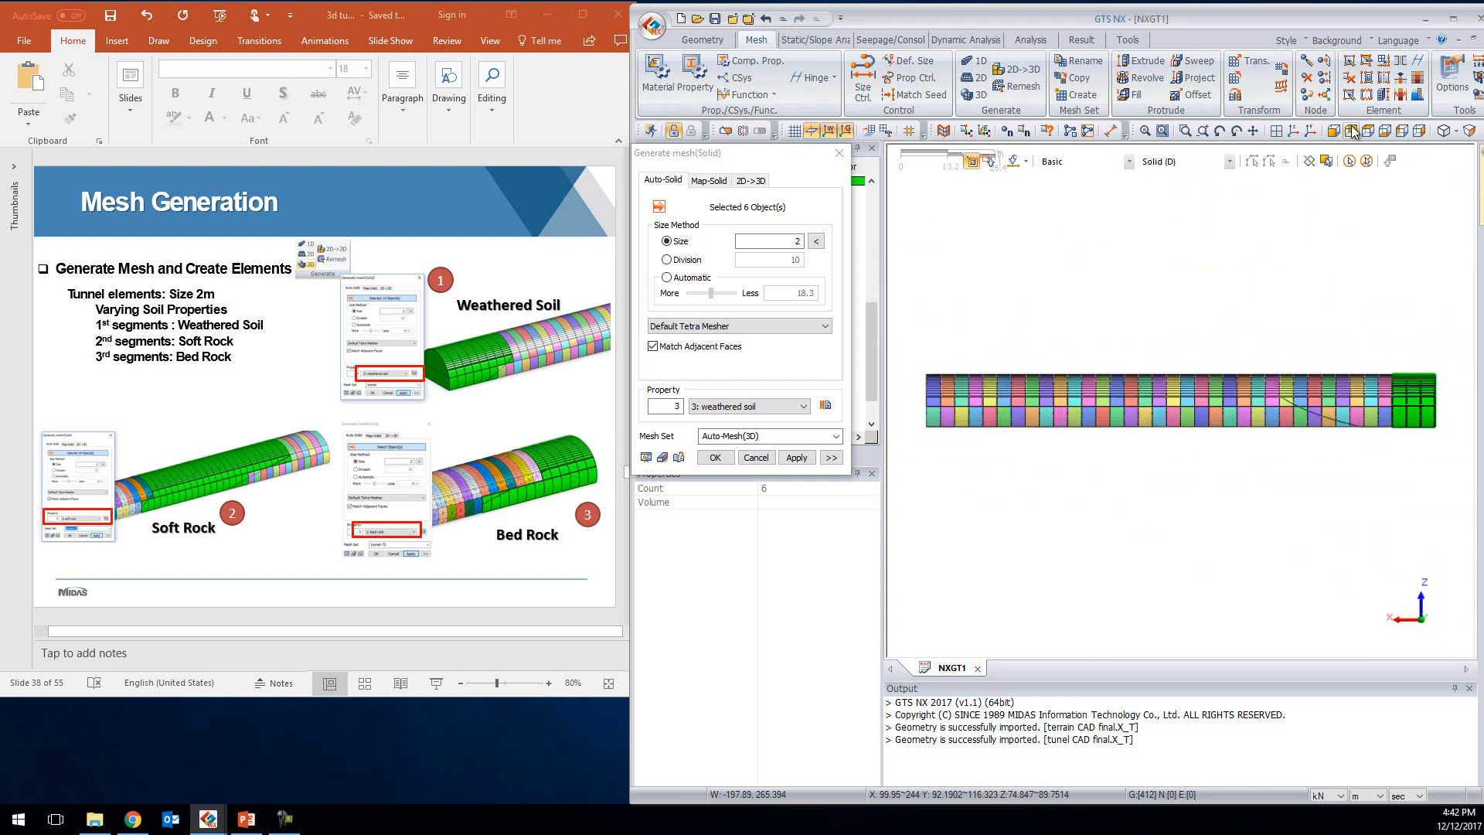
pyautogui.click(1335, 132)
pyautogui.moveTo(920, 323); pyautogui.dragTo(1038, 403)
pyautogui.scroll(2, 957, 439)
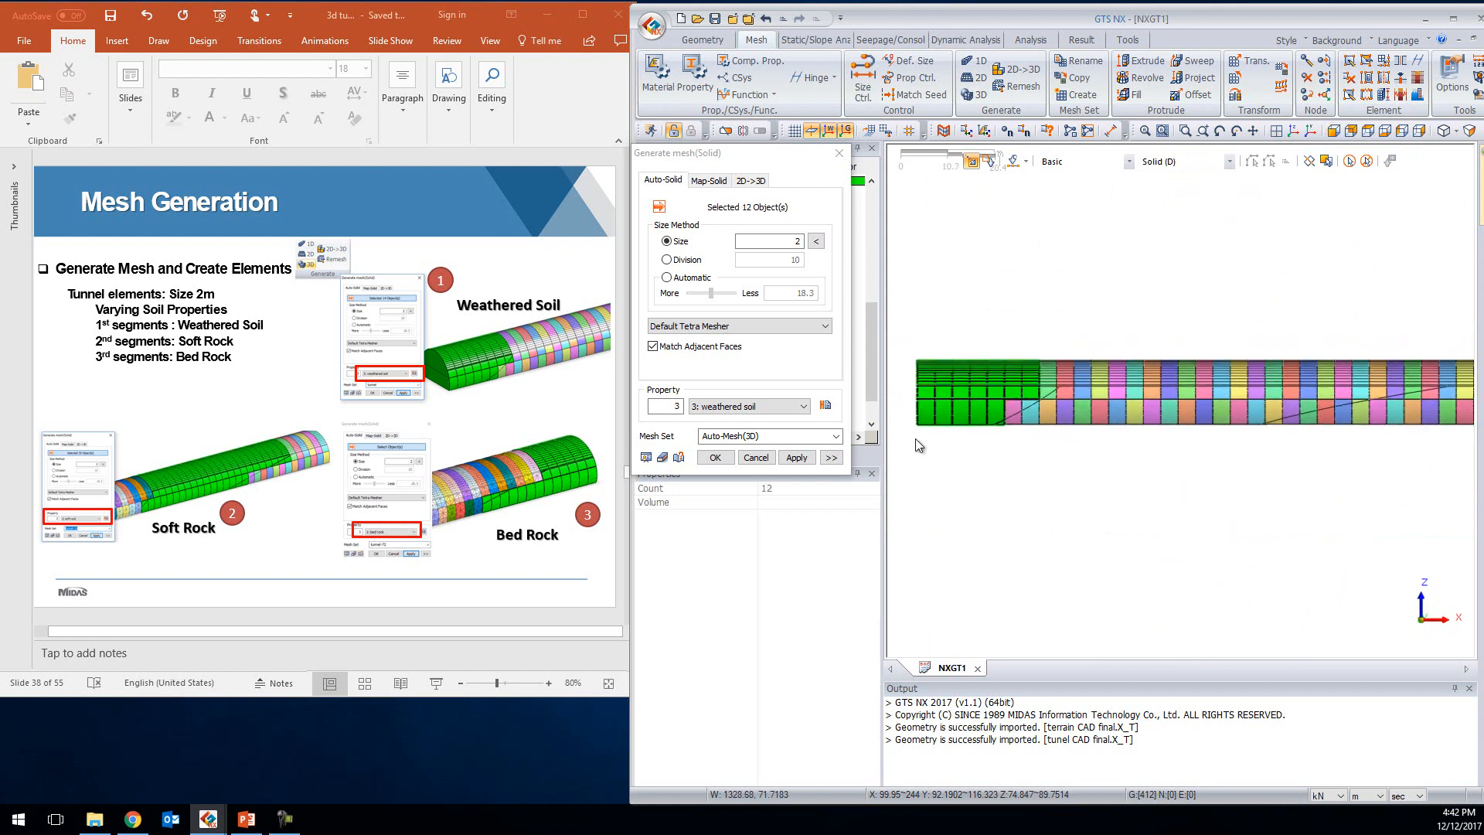
pyautogui.scroll(1, 945, 432)
pyautogui.moveTo(1039, 296); pyautogui.dragTo(1097, 409)
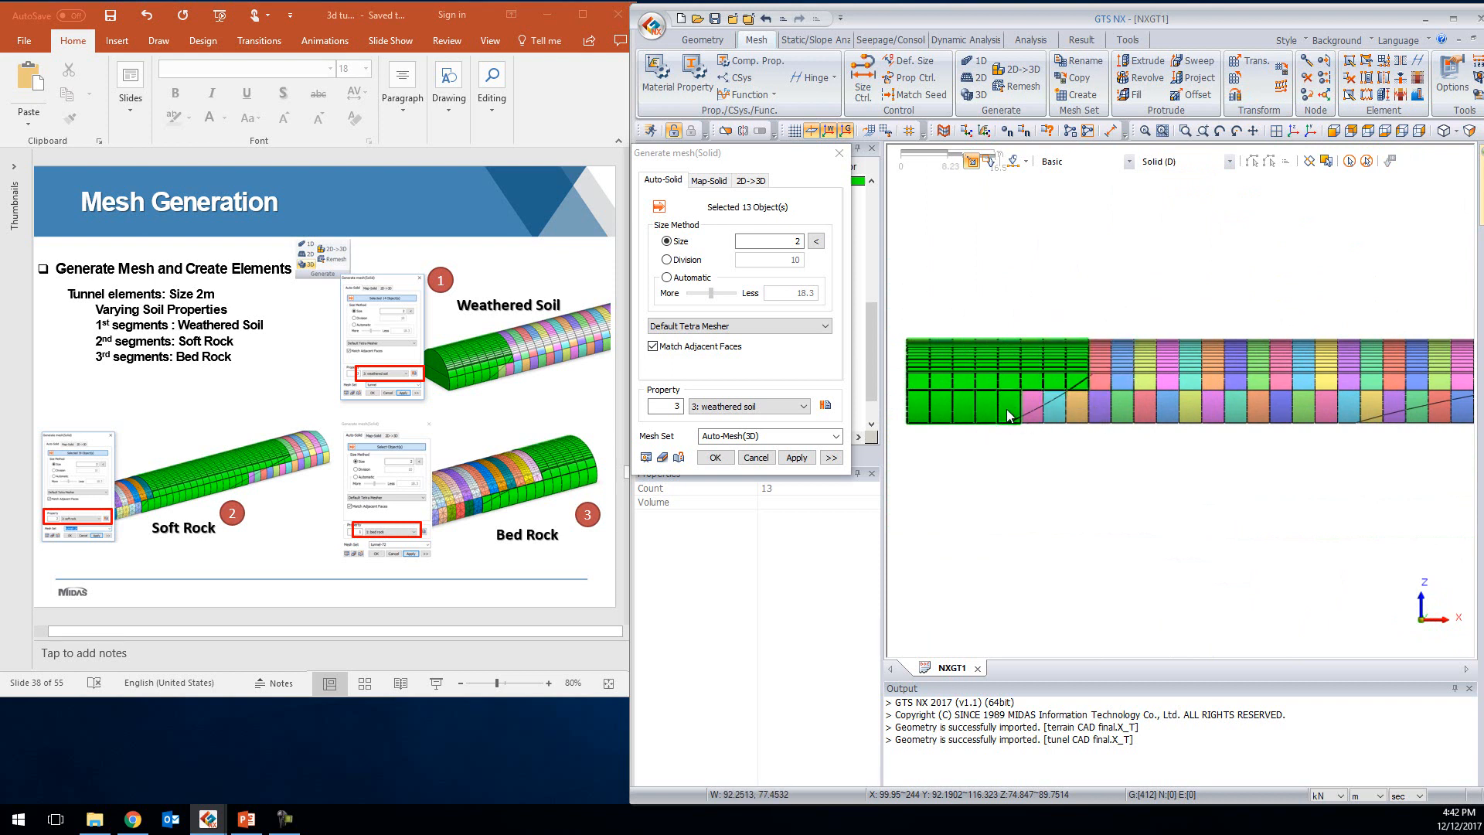
# Name the mesh set tunnel and generate the weathered soil mesh for the selected solids
pyautogui.doubleClick(735, 435)
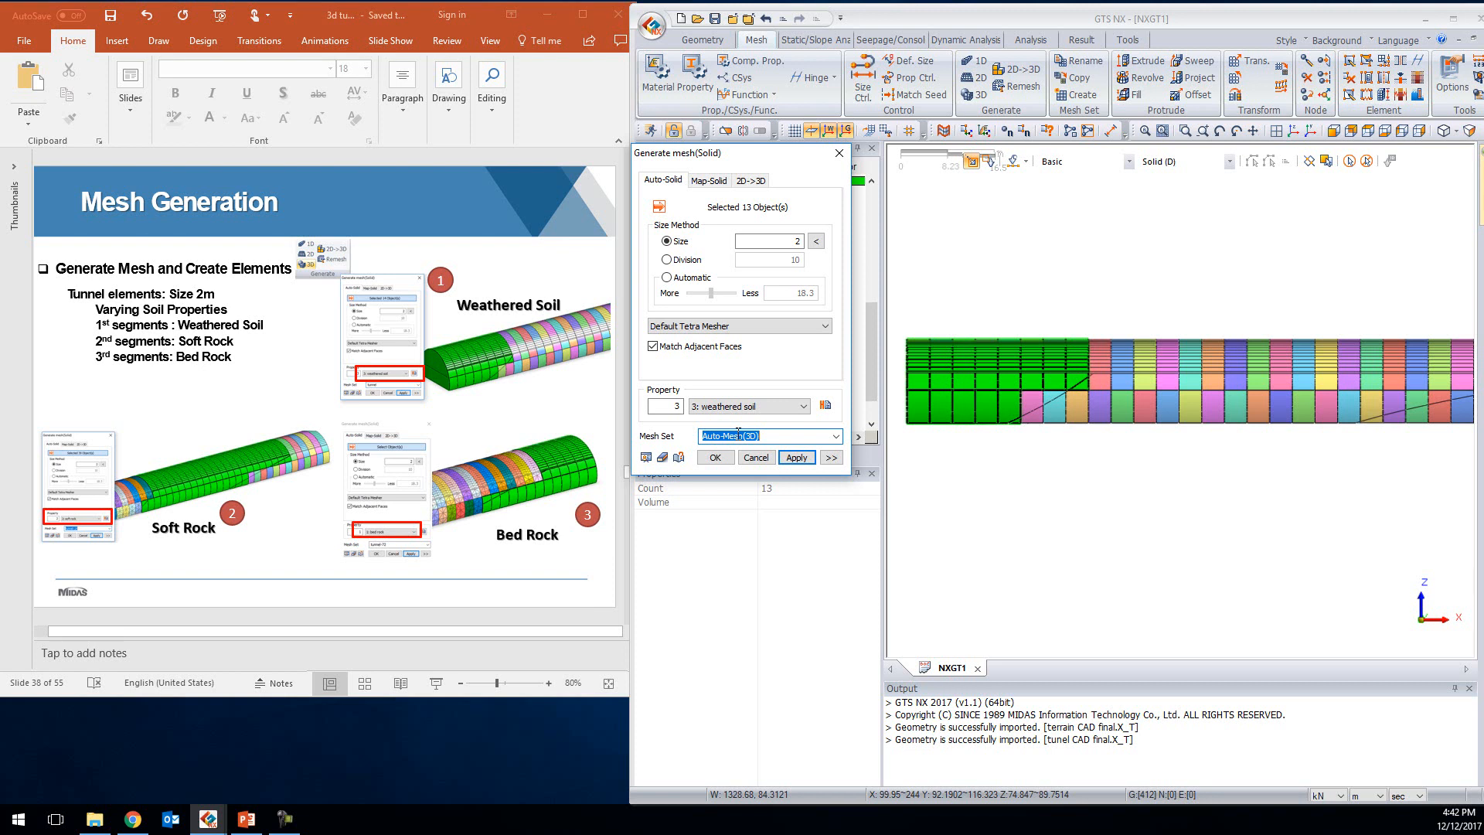
pyautogui.write('tunnel')
pyautogui.click(797, 458)
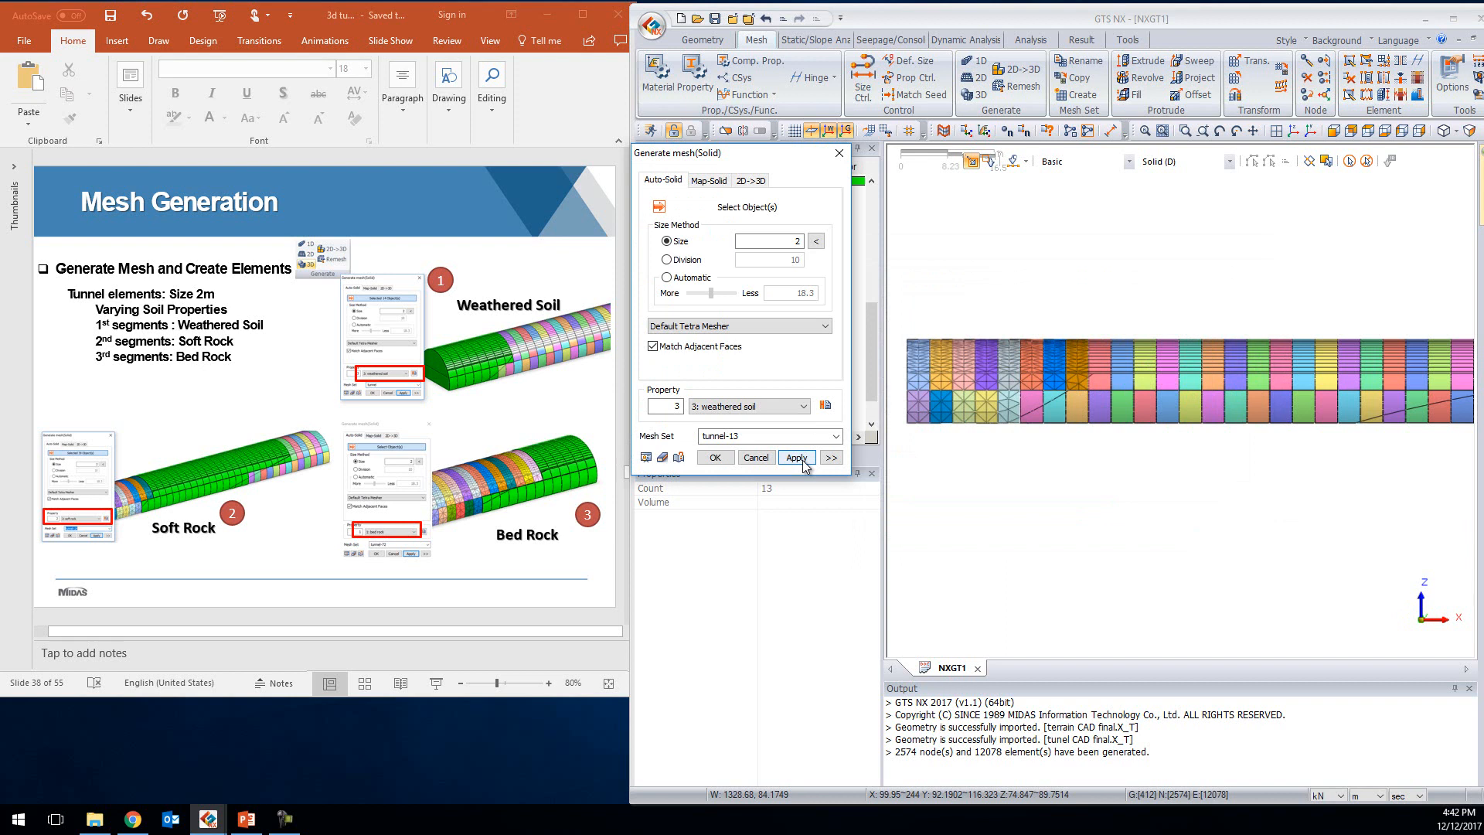
# Select the unmeshed tunnel solids between the first and second soil boundary lines, in both the upper and lower rows
pyautogui.scroll(-1, 1347, 422)
pyautogui.moveTo(1303, 436); pyautogui.dragTo(1200, 446, button='middle')
pyautogui.moveTo(945, 396); pyautogui.dragTo(1296, 453)
pyautogui.moveTo(1009, 344); pyautogui.dragTo(1398, 407)
pyautogui.moveTo(1390, 345); pyautogui.dragTo(1433, 413)
pyautogui.moveTo(1366, 451); pyautogui.dragTo(1239, 484, button='middle')
pyautogui.scroll(2, 1282, 485)
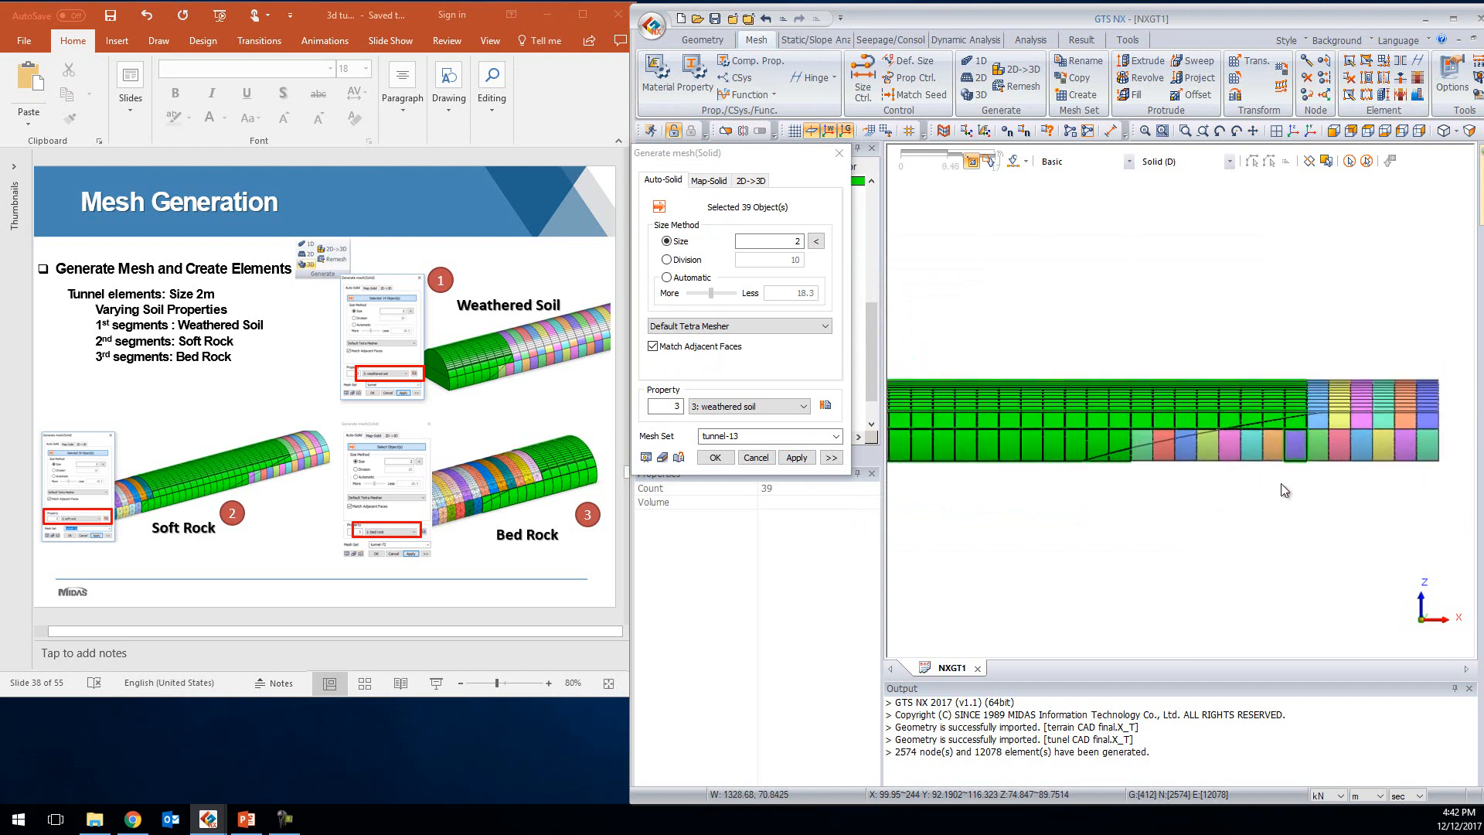
# Assign the soft rock property and generate the size 2 mesh for the selected middle tunnel segments
pyautogui.click(742, 405)
pyautogui.click(715, 431)
pyautogui.doubleClick(743, 437)
pyautogui.click(743, 437)
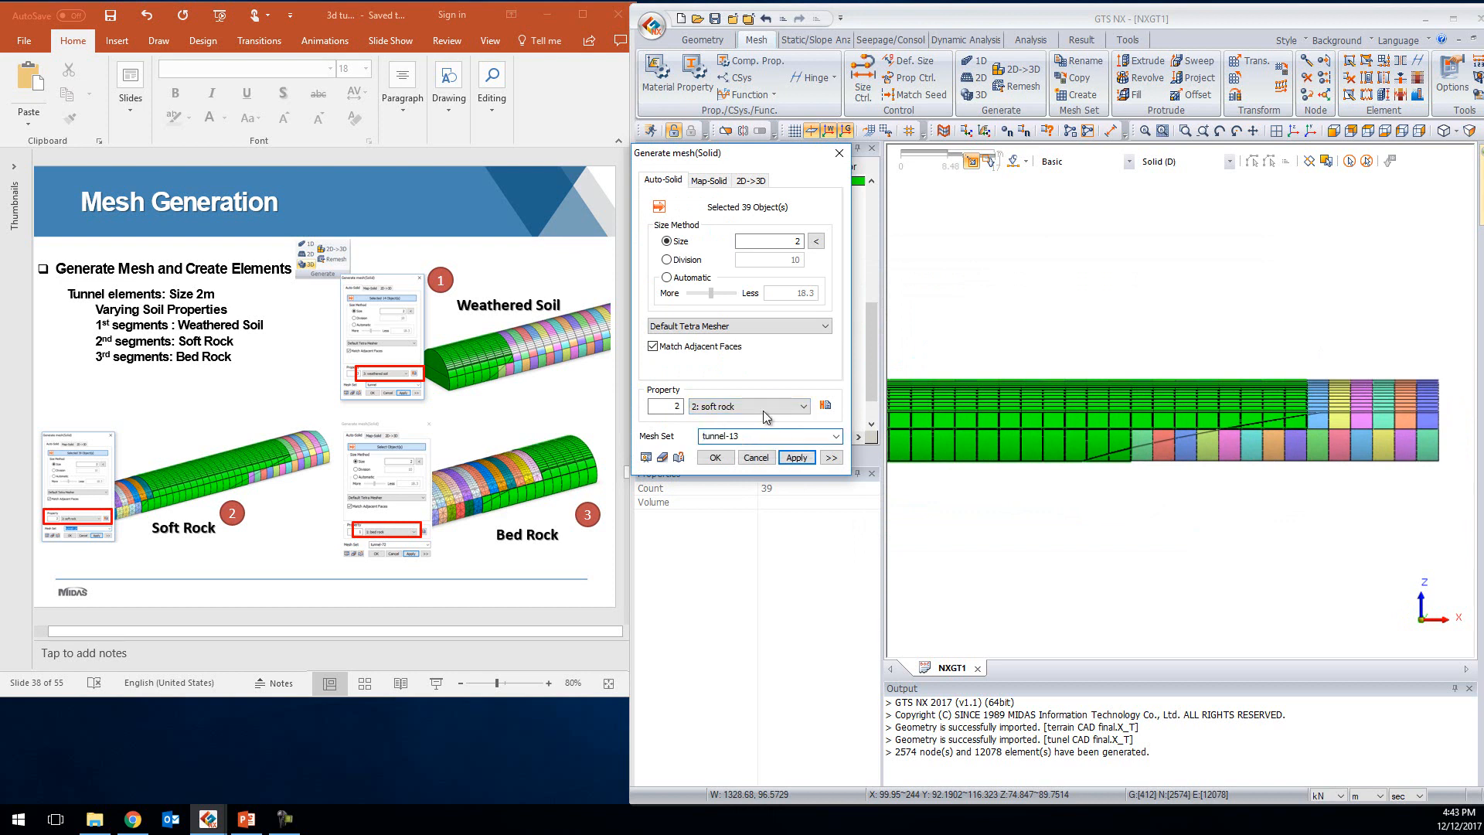
pyautogui.click(800, 459)
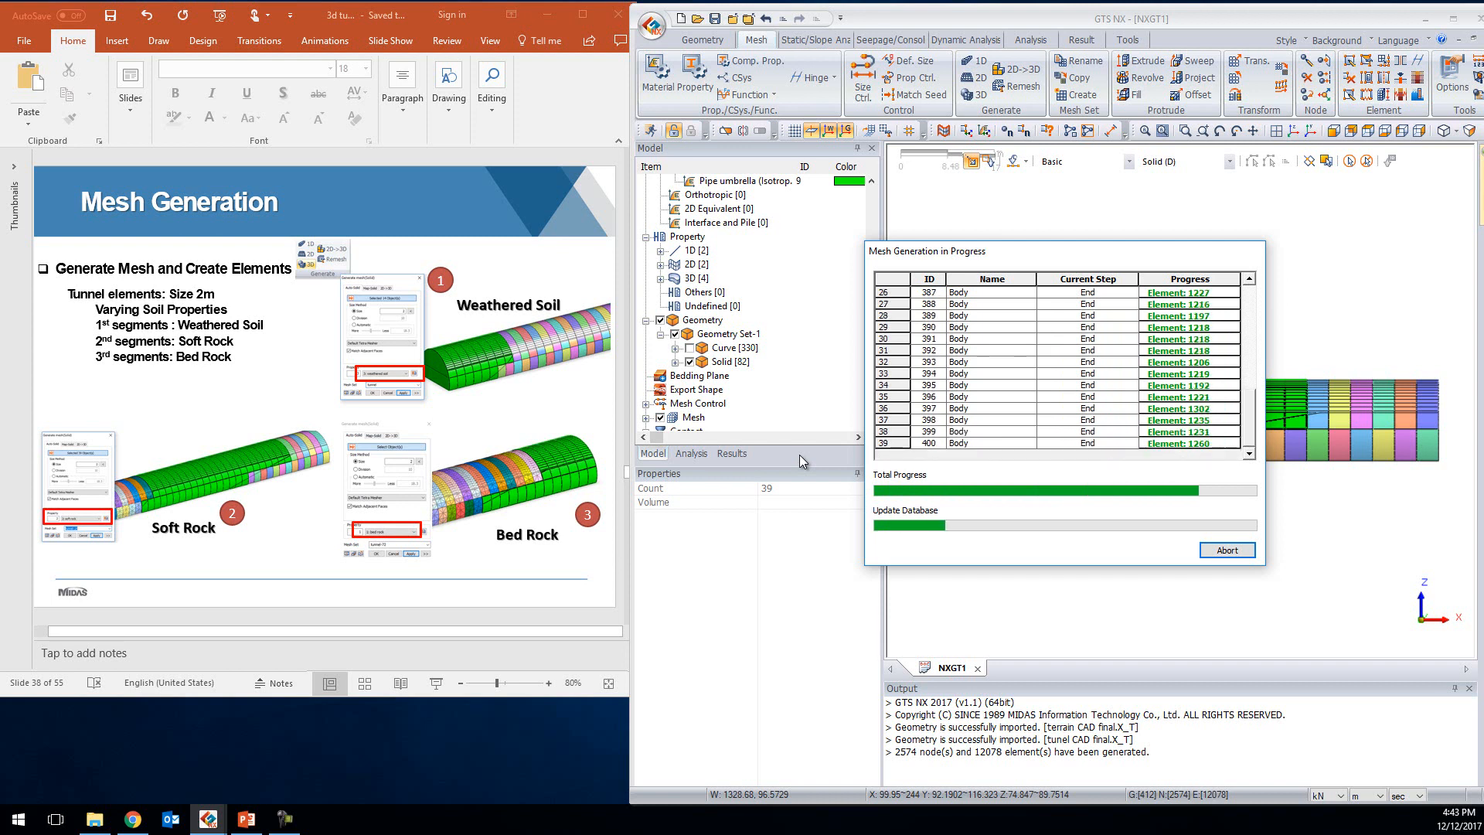
# Mesh the remaining tunnel solids at the far end with the bed rock property and close the mesh generation
pyautogui.moveTo(1233, 326); pyautogui.dragTo(1454, 515)
pyautogui.moveTo(1111, 422); pyautogui.dragTo(1356, 541)
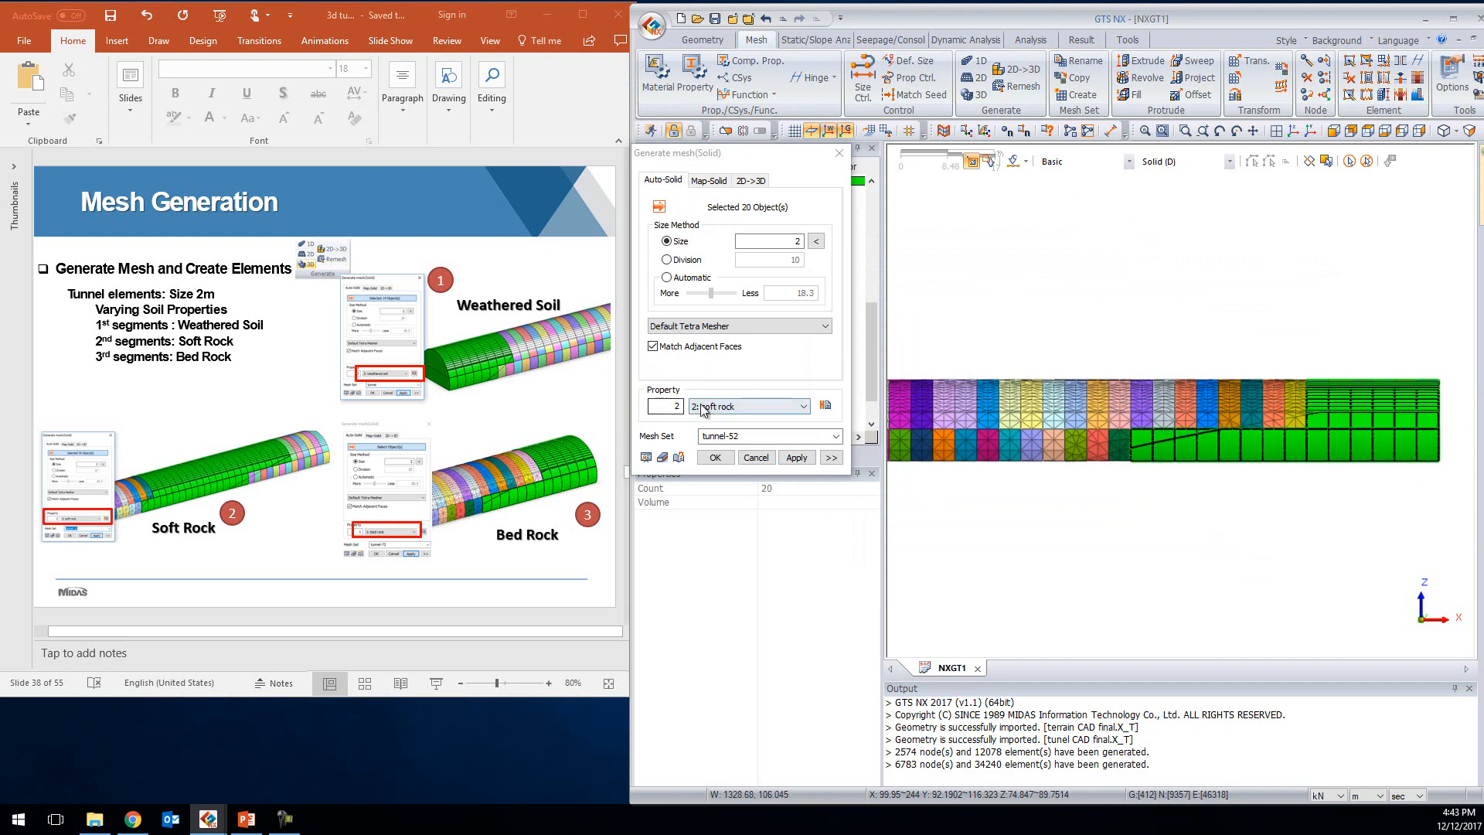
pyautogui.click(773, 406)
pyautogui.click(730, 419)
pyautogui.click(751, 436)
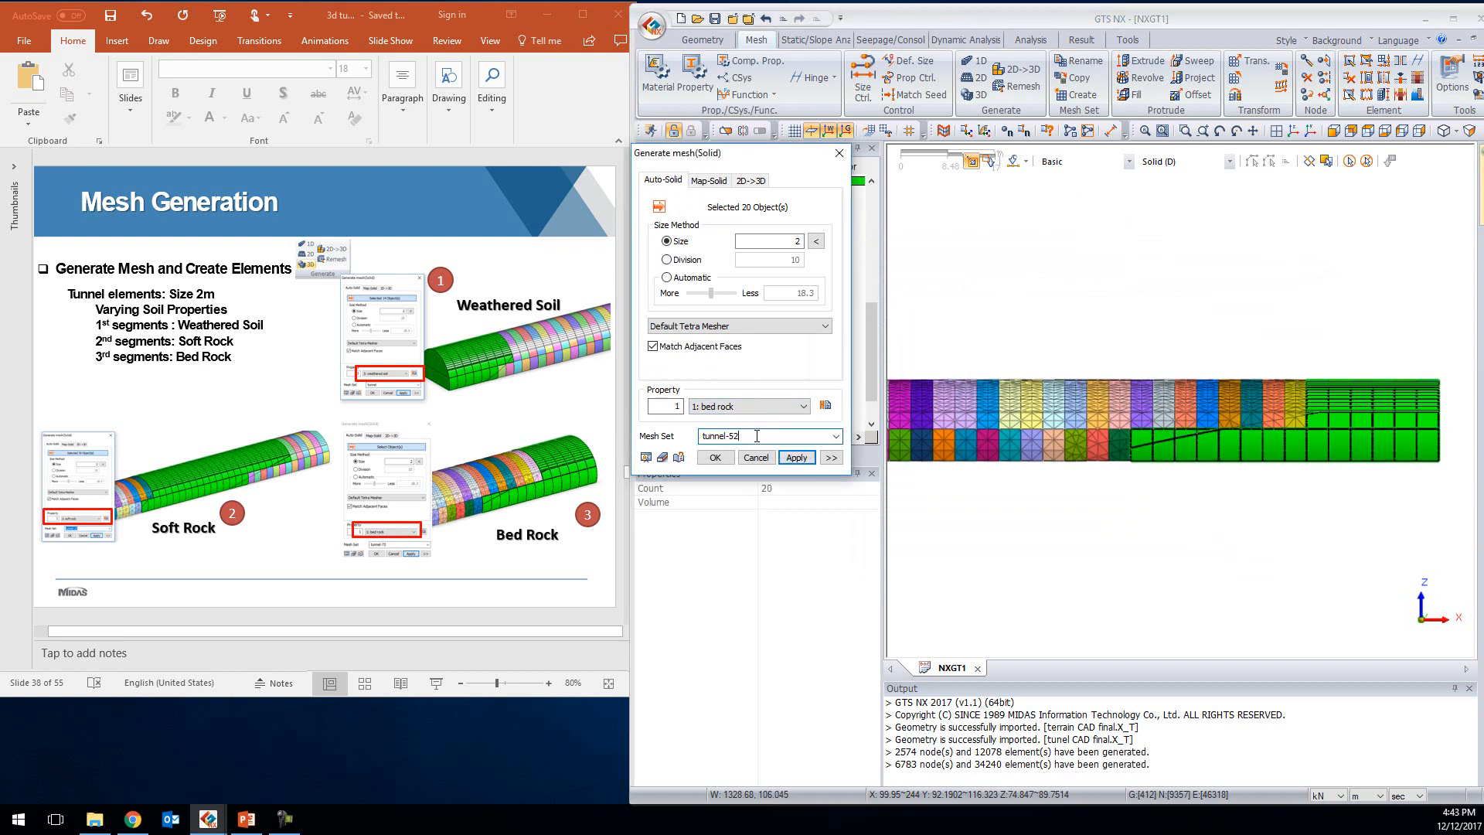
pyautogui.click(714, 458)
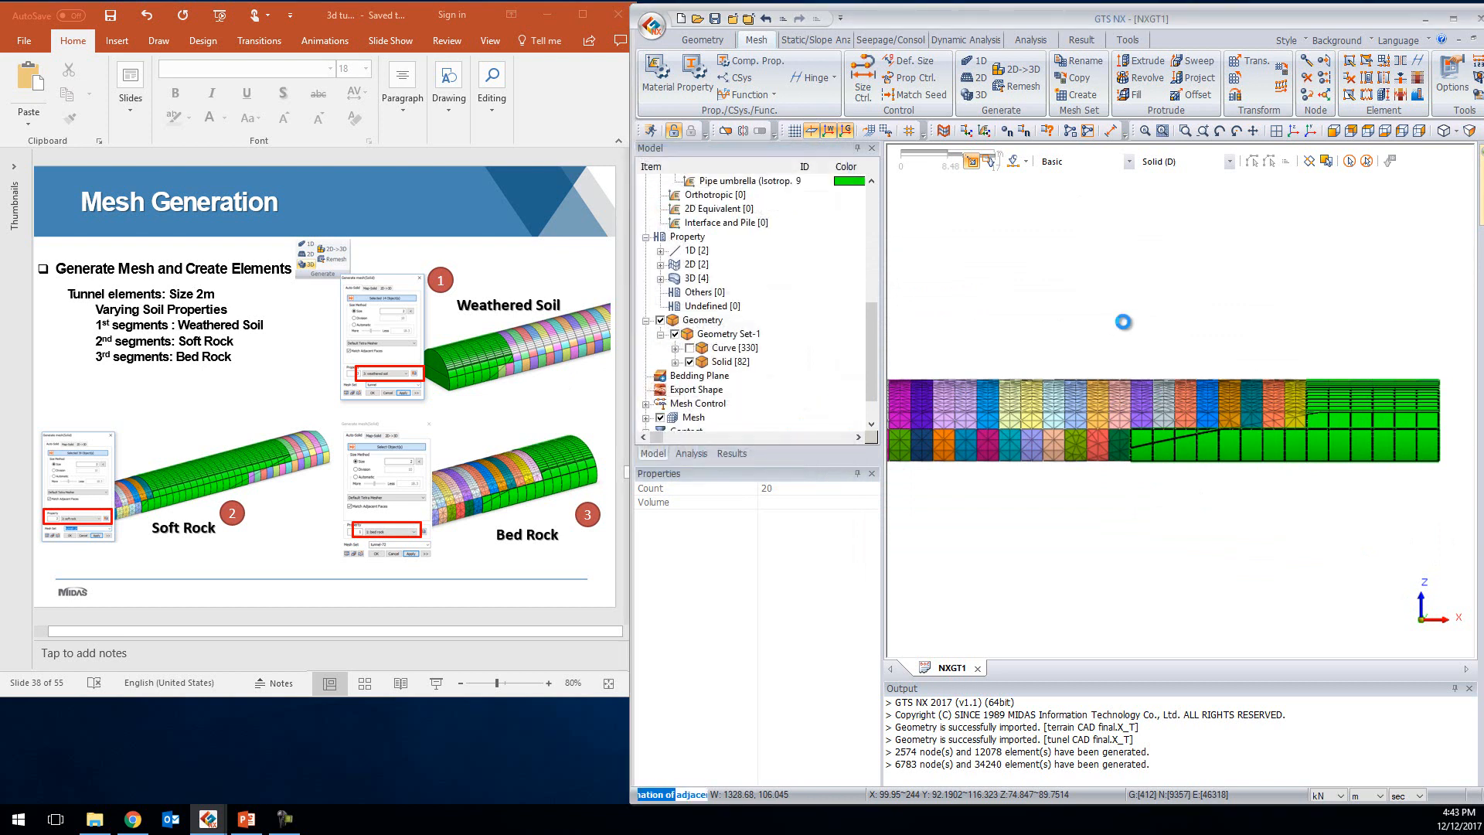
# Switch to PowerPoint and view the slide on meshing reinforced zones with pipe beams
pyautogui.click(516, 274)
pyautogui.scroll(-1, 514, 272)
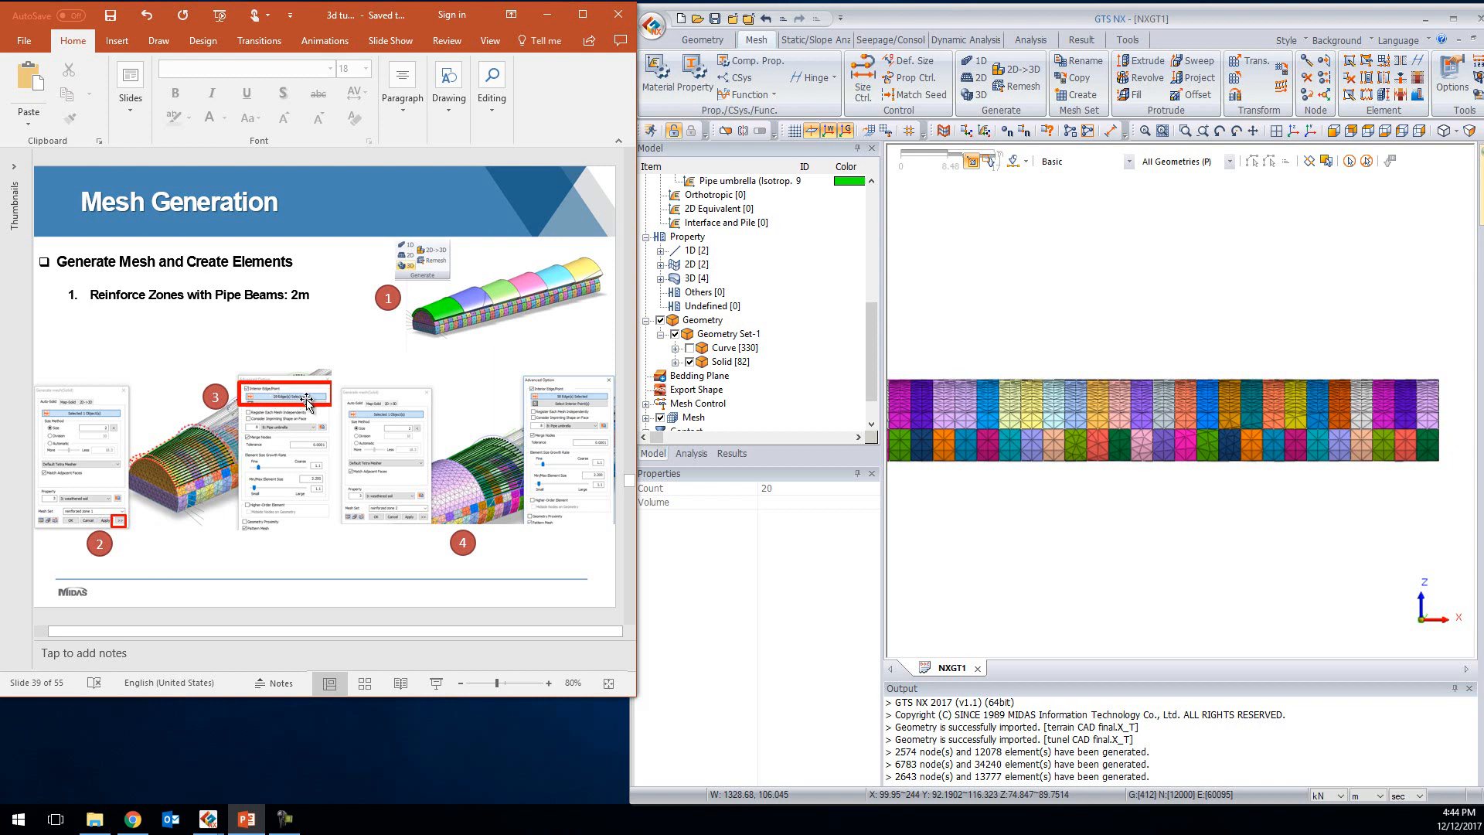
pyautogui.scroll(-5, 961, 401)
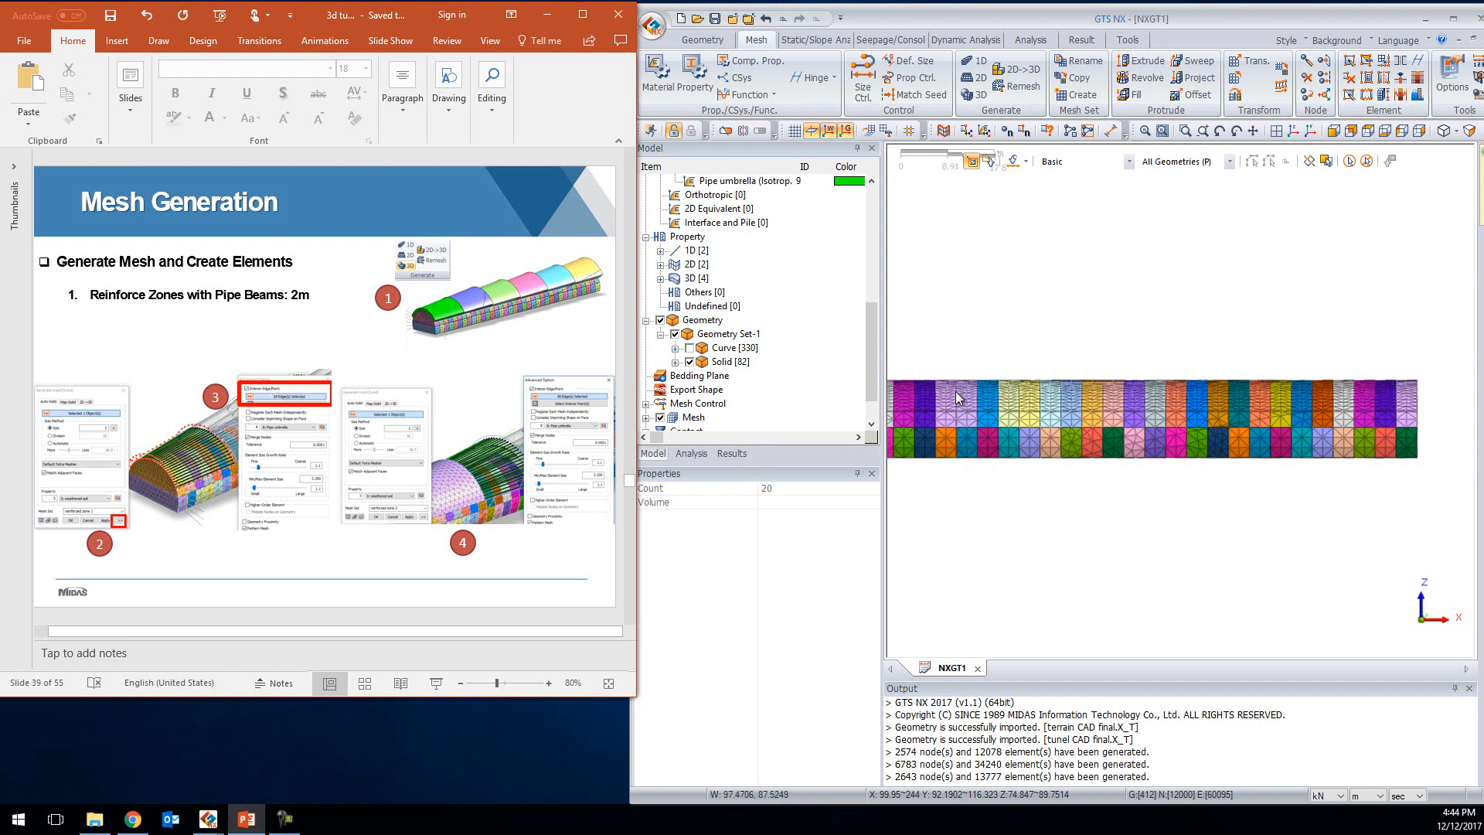
# Show the solids umbrella 1 through umbrella 6 over the meshed tunnel
pyautogui.moveTo(962, 402); pyautogui.dragTo(1021, 255, button='middle')
pyautogui.moveTo(1167, 400); pyautogui.dragTo(980, 340, button='middle')
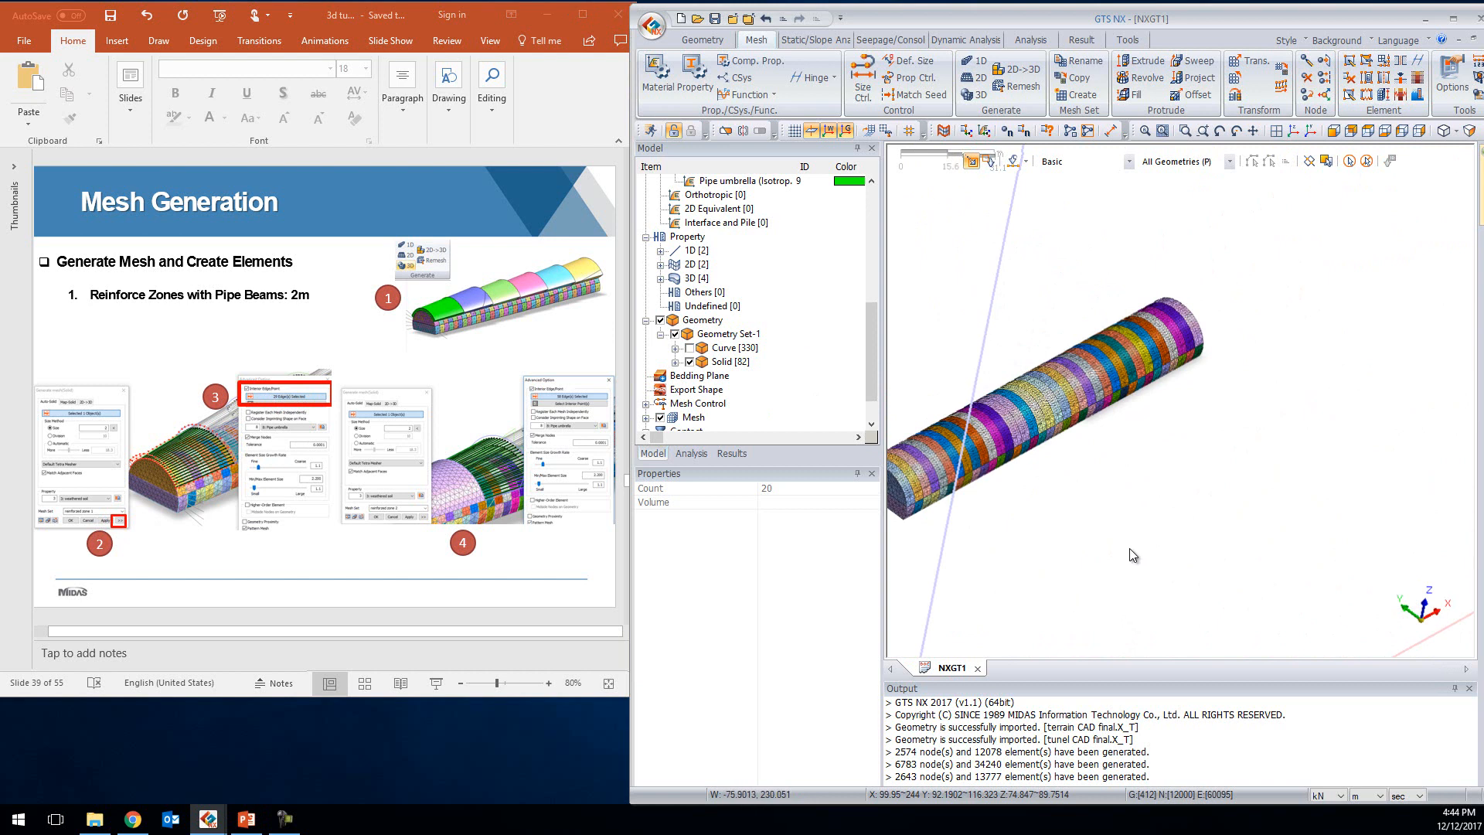
pyautogui.moveTo(1129, 550); pyautogui.dragTo(1129, 543, button='middle')
pyautogui.click(675, 362)
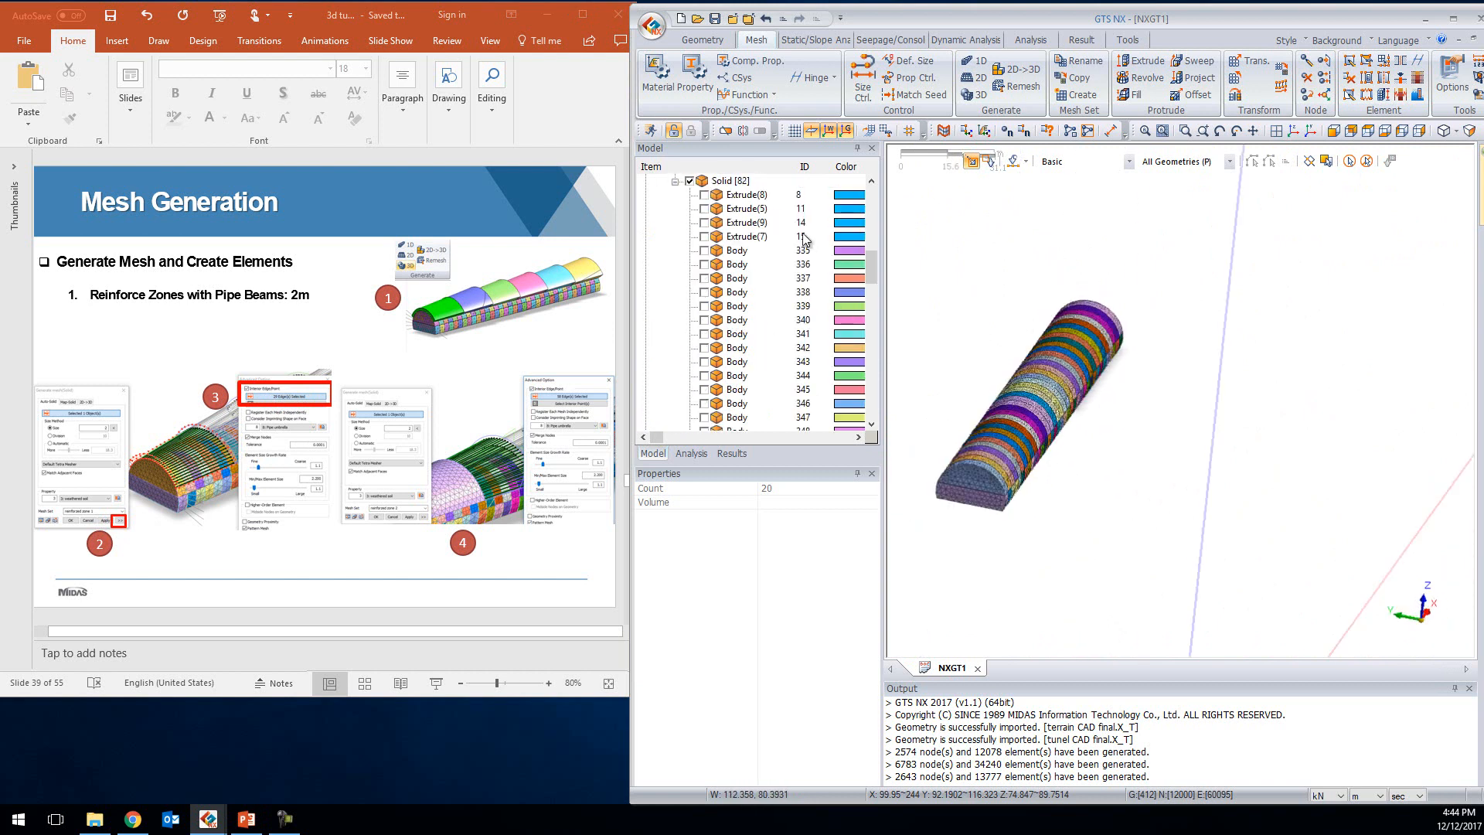
pyautogui.moveTo(868, 269); pyautogui.dragTo(887, 441)
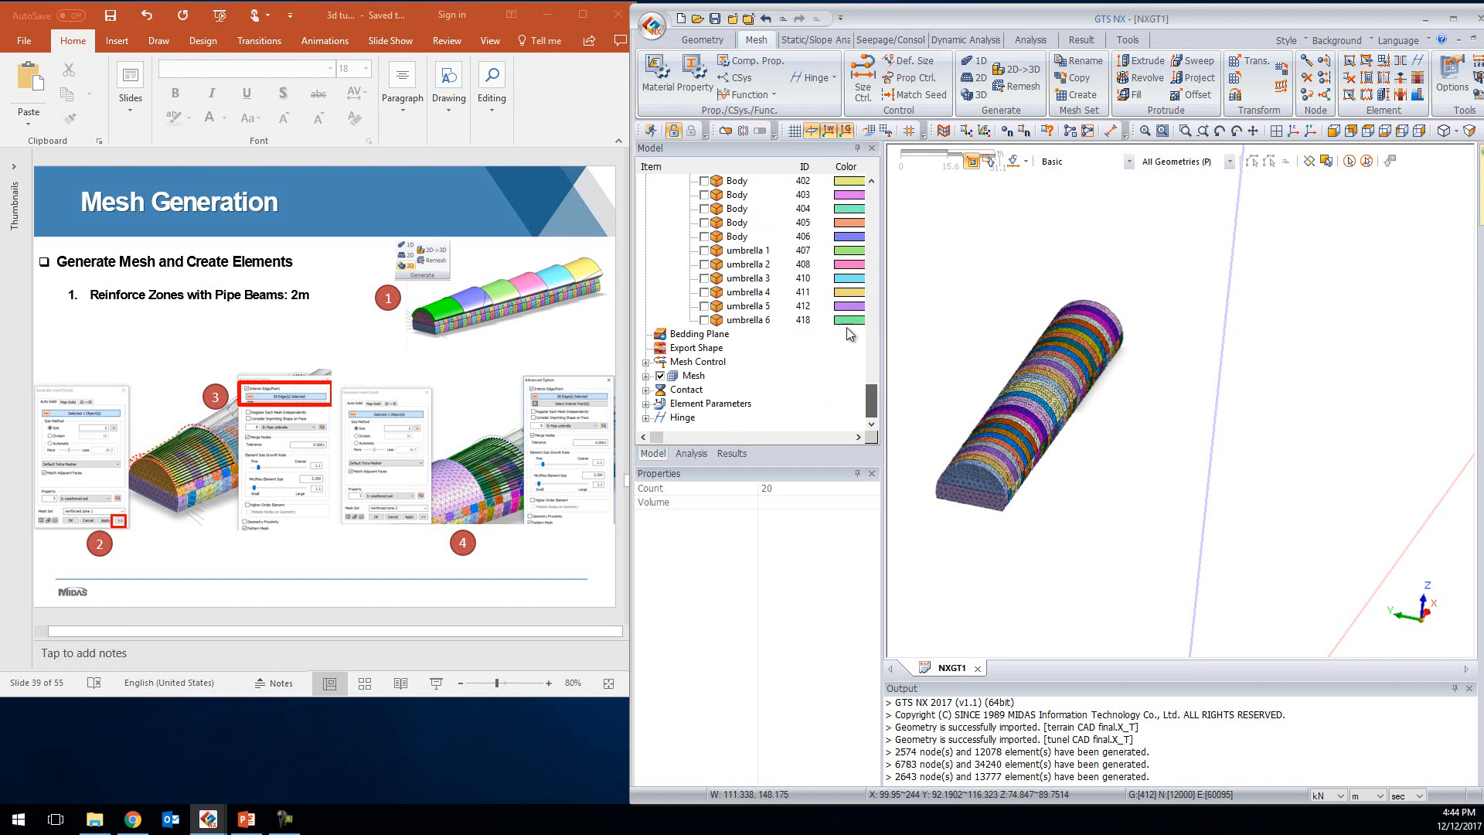
pyautogui.click(705, 250)
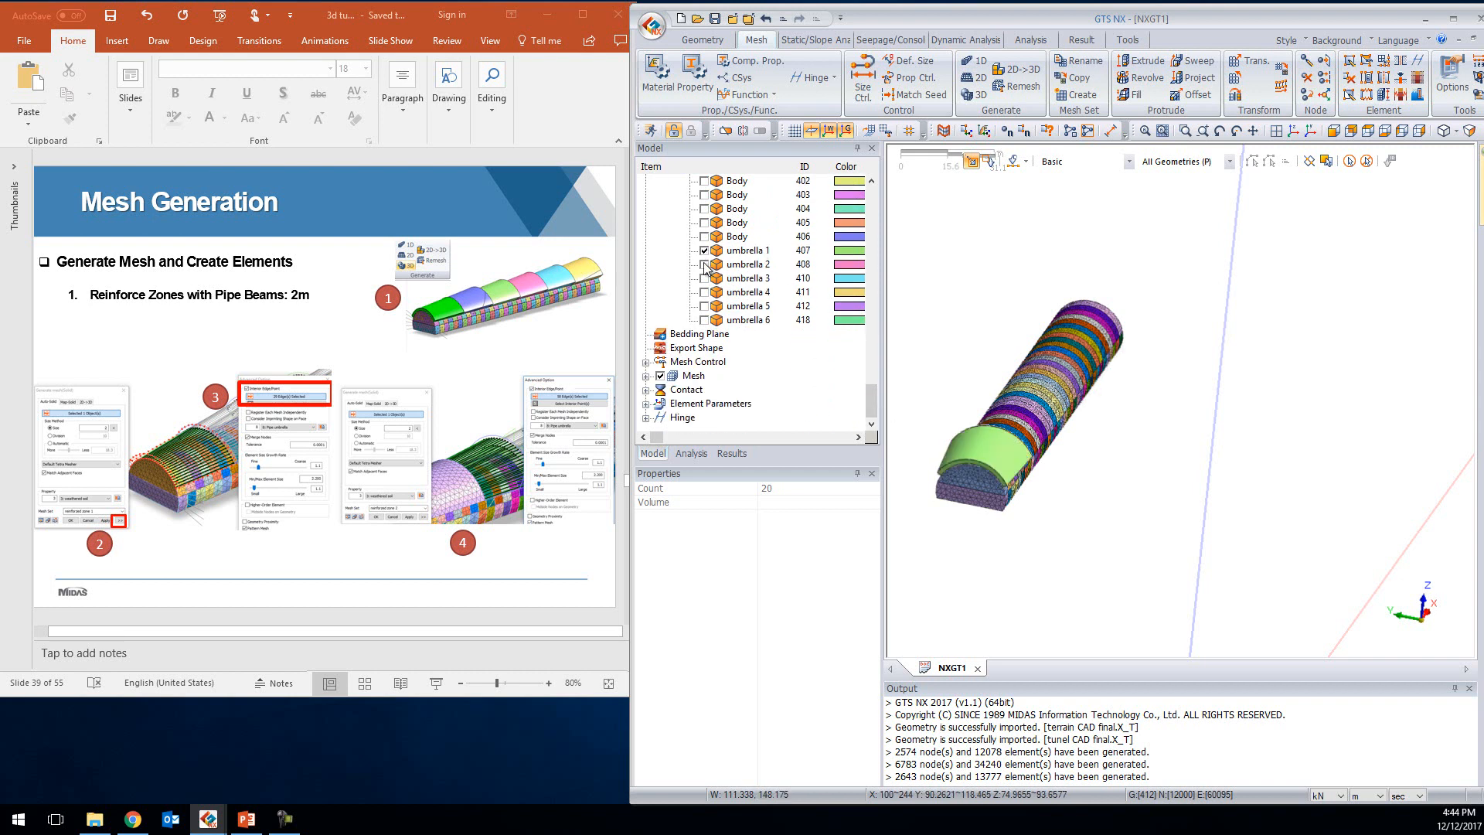
pyautogui.click(704, 264)
pyautogui.click(704, 279)
pyautogui.click(704, 292)
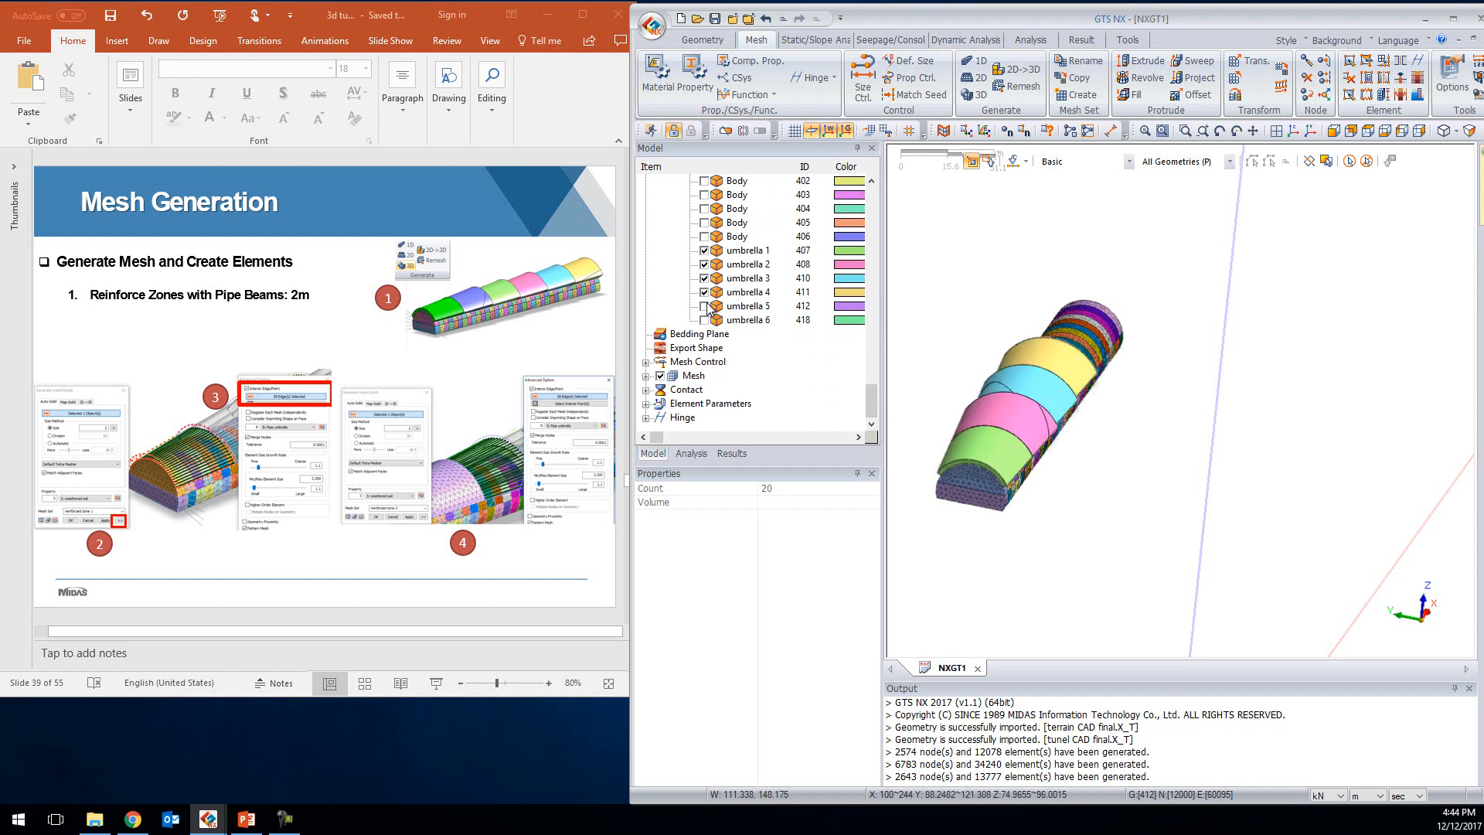
pyautogui.click(705, 306)
pyautogui.click(704, 320)
# Show all the curves of Geometry Set-1 together with the umbrella solids
pyautogui.scroll(13, 753, 293)
pyautogui.scroll(15, 758, 291)
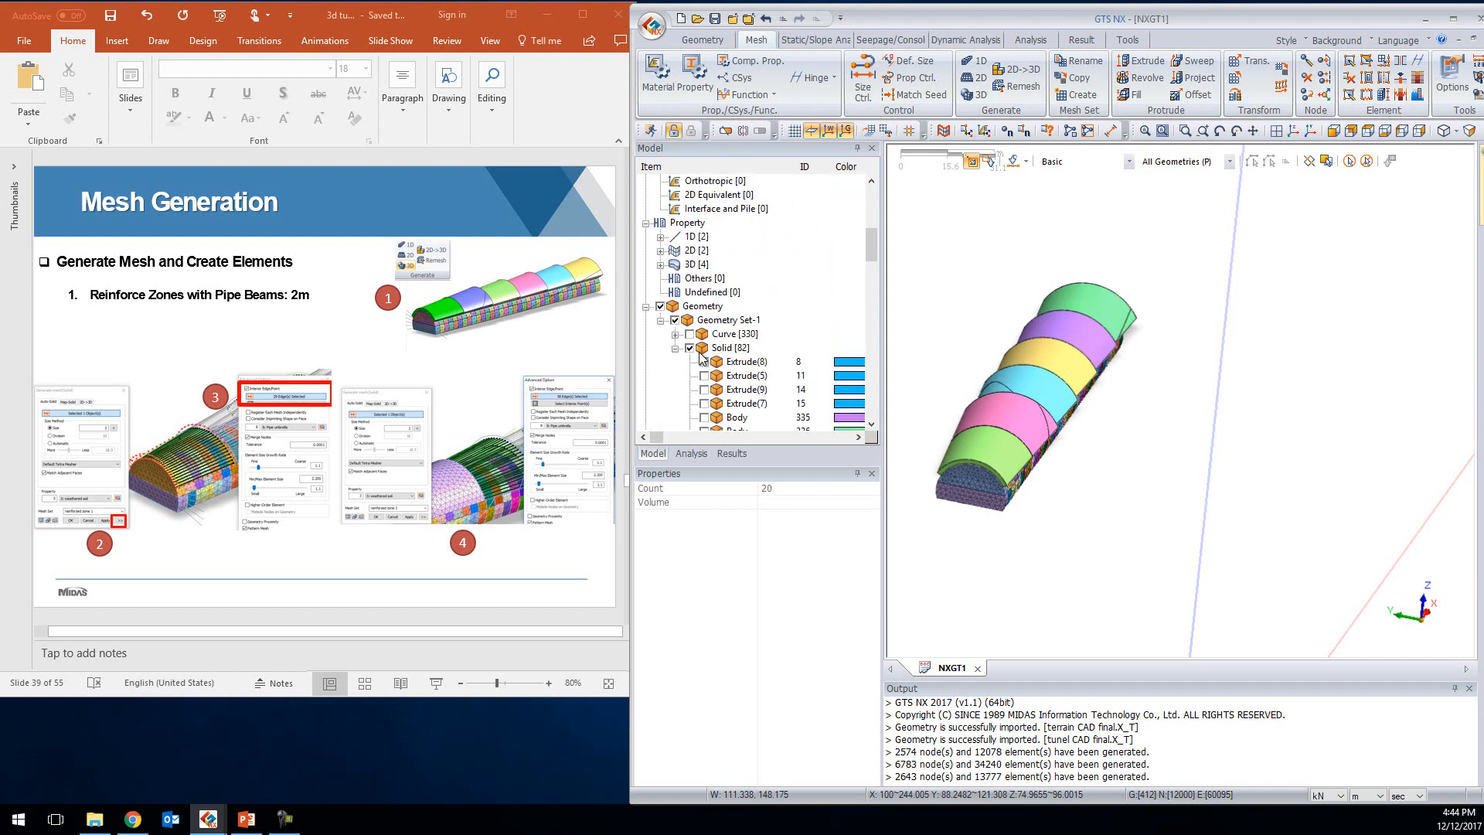
pyautogui.scroll(-1, 702, 358)
pyautogui.click(689, 293)
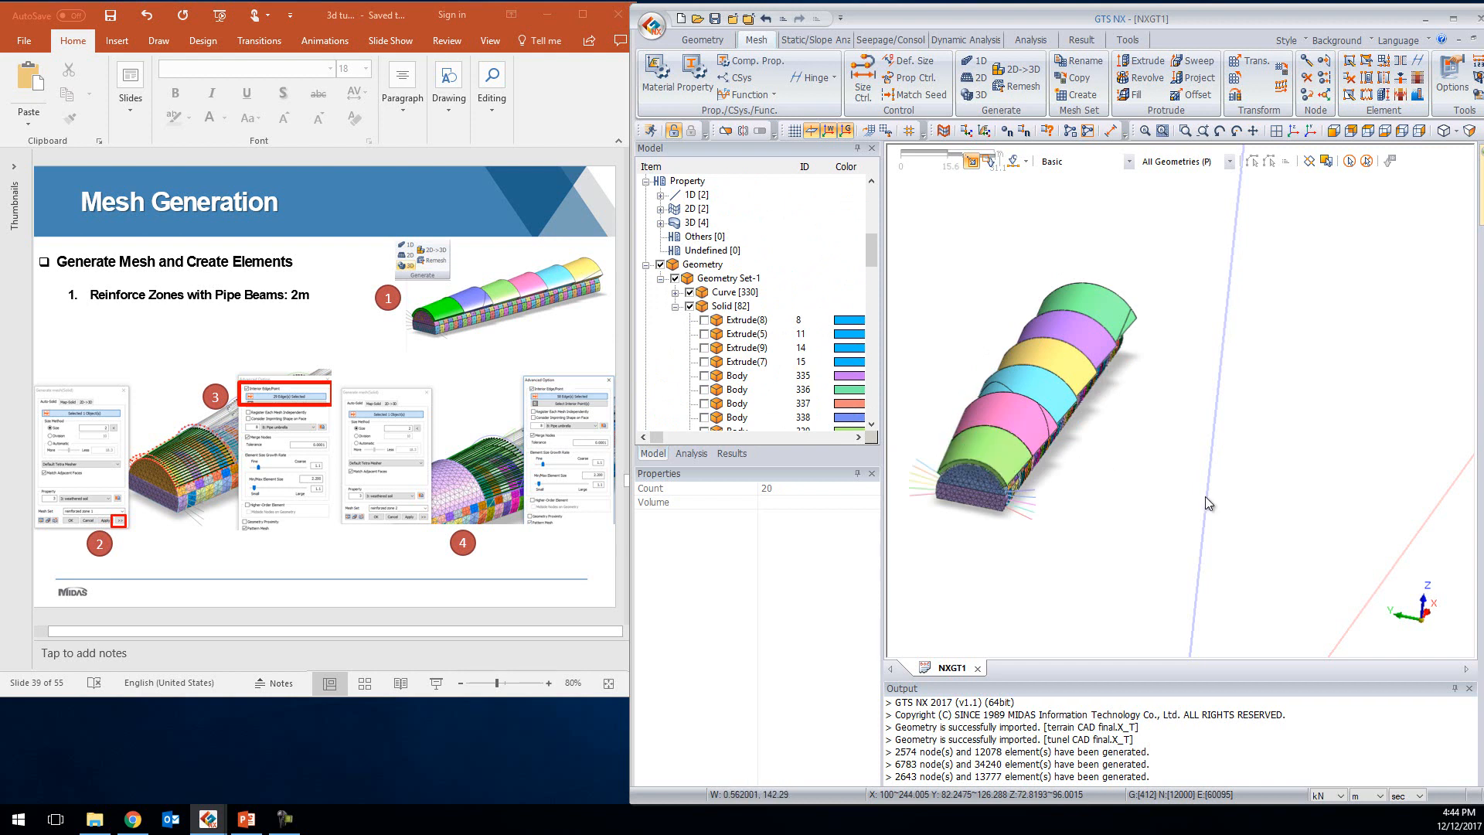
pyautogui.moveTo(1226, 526); pyautogui.dragTo(1161, 532, button='middle')
pyautogui.click(350, 176)
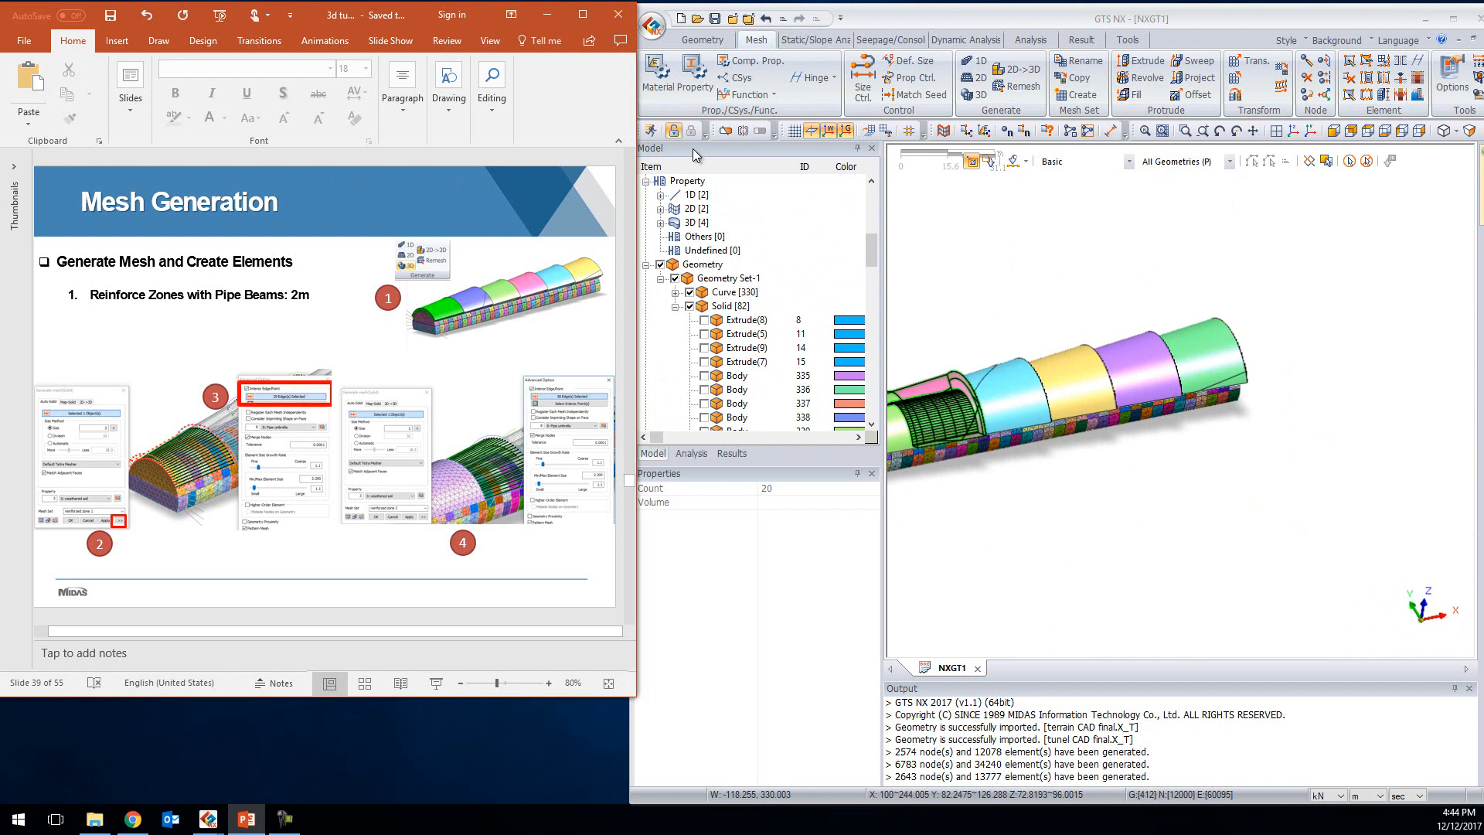
pyautogui.click(971, 242)
pyautogui.moveTo(1009, 314); pyautogui.dragTo(1156, 400, button='middle')
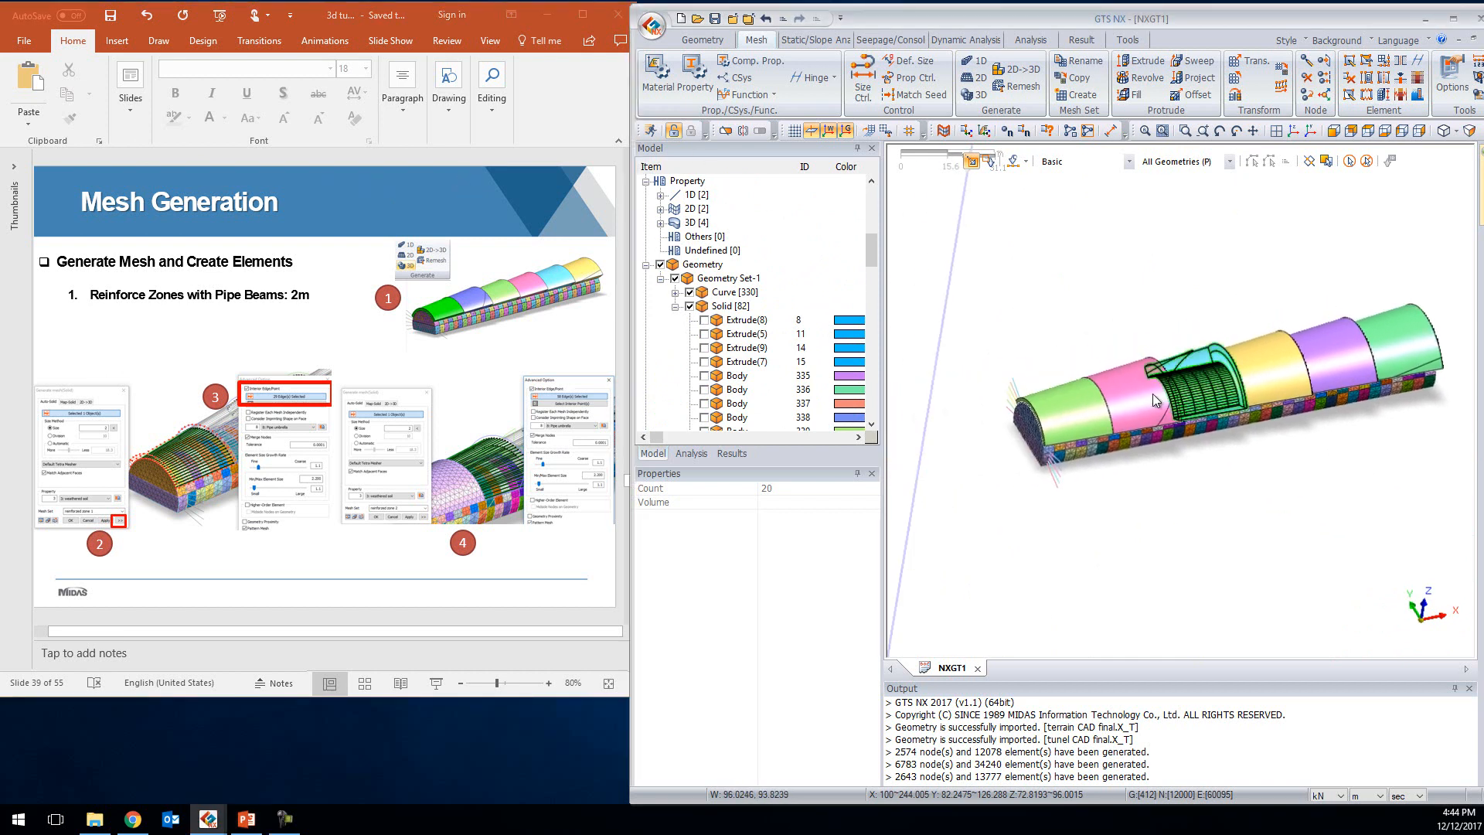
# Set up a size 2 solid mesh of umbrella 1 with the weathered soil property and the mesh set name umbrella 1
pyautogui.click(988, 93)
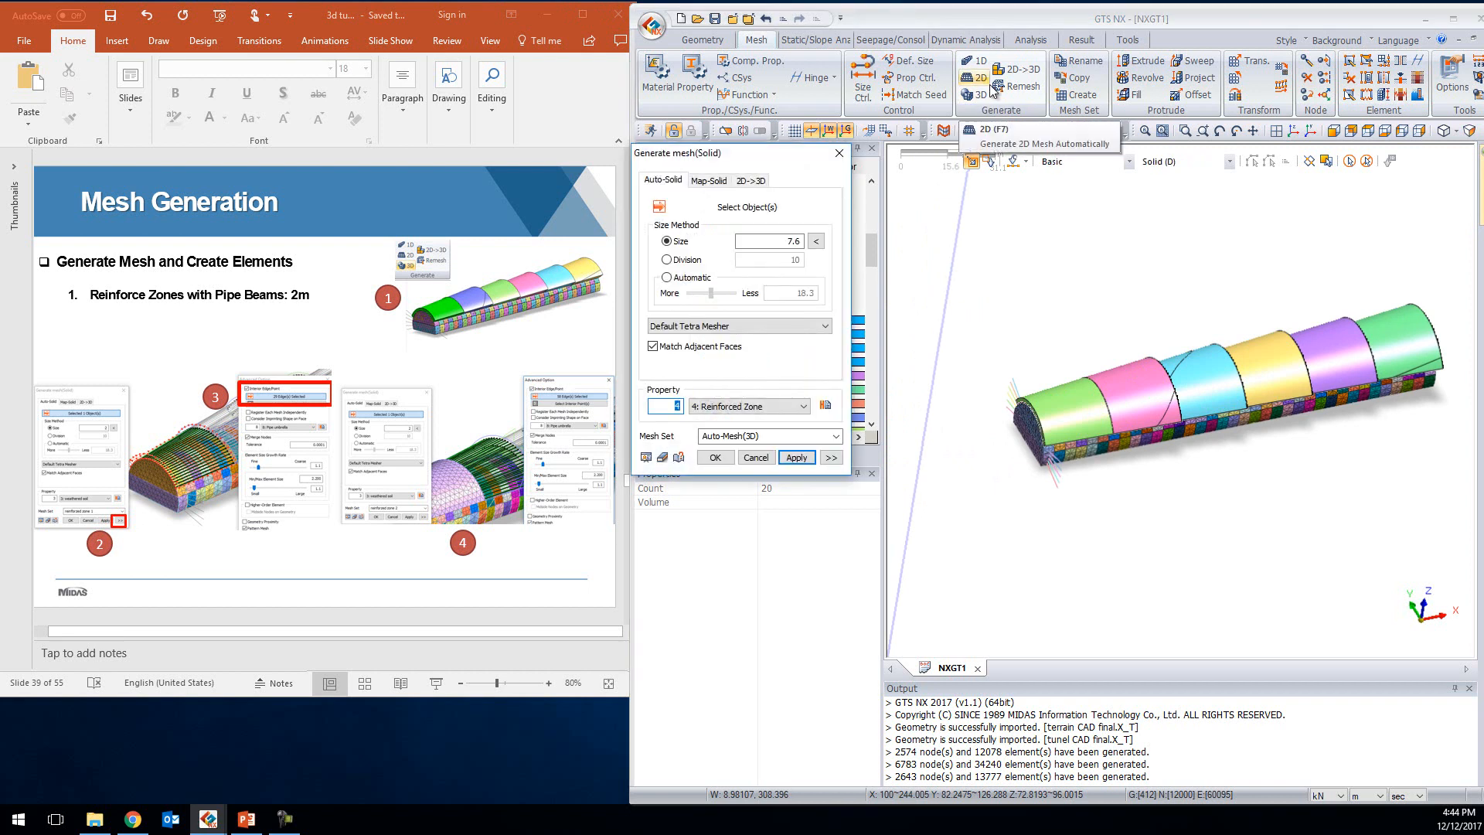
pyautogui.click(779, 242)
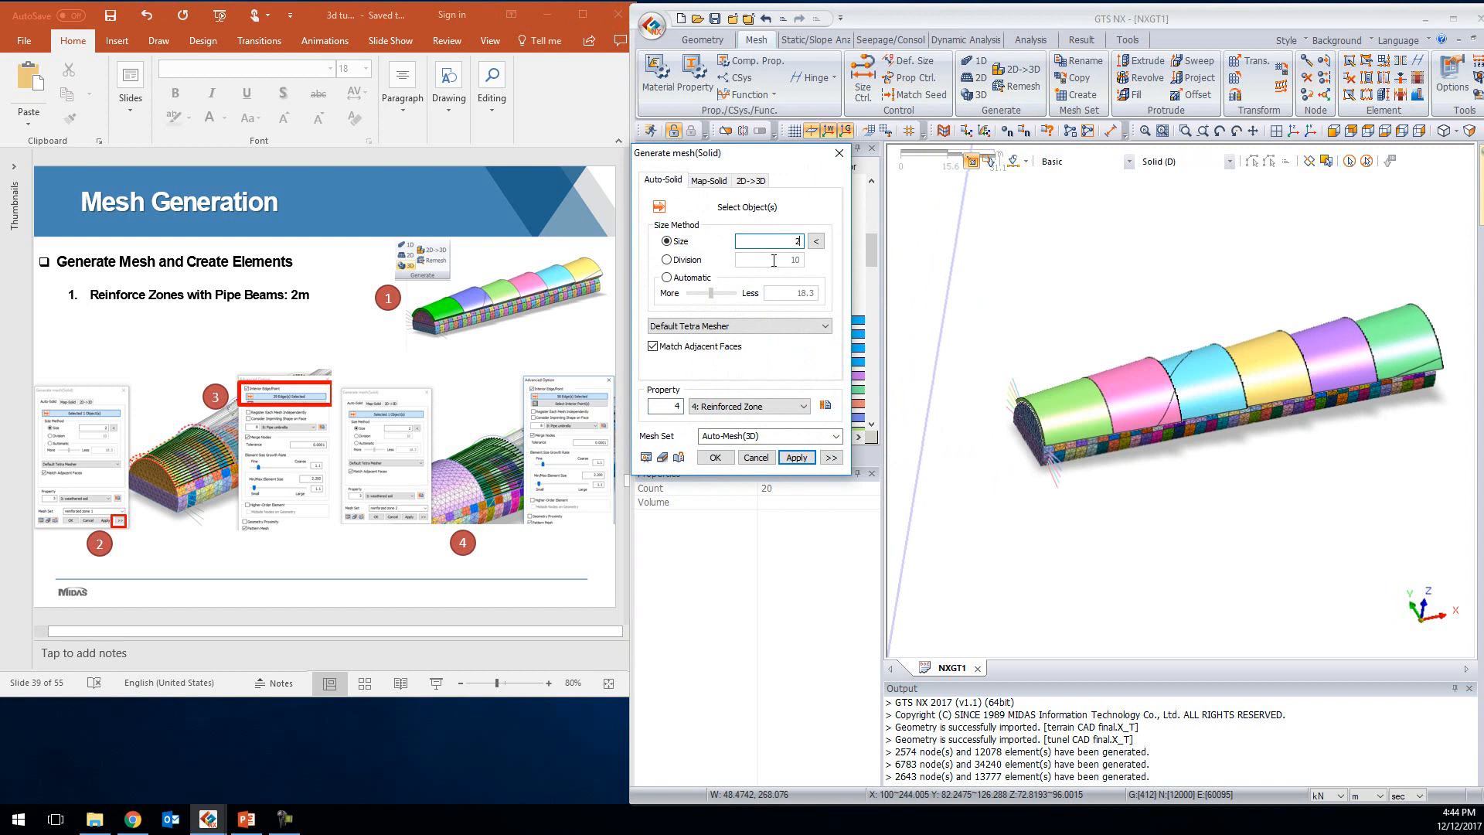
pyautogui.click(1056, 388)
pyautogui.scroll(3, 1160, 433)
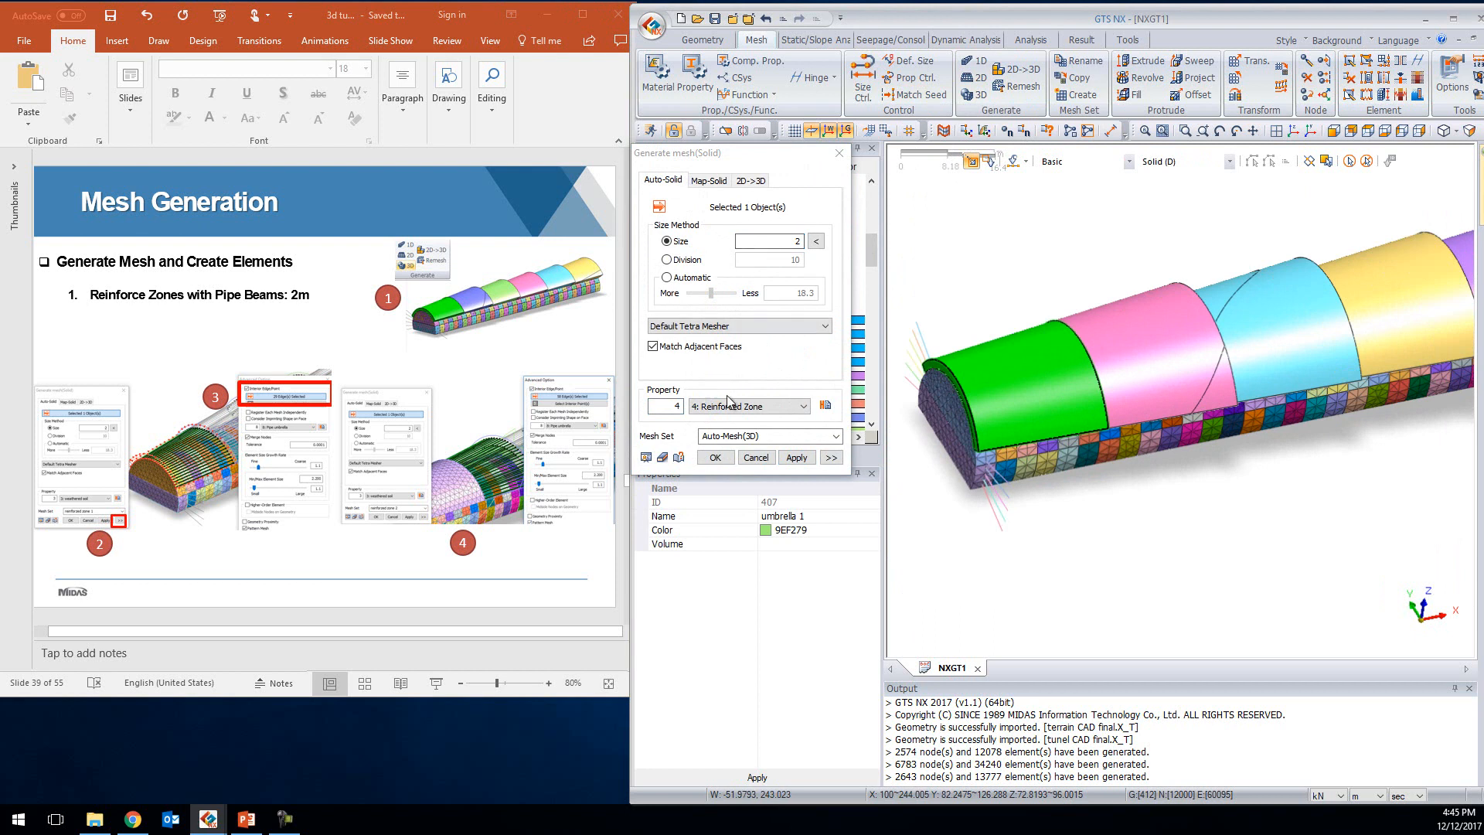
pyautogui.click(773, 406)
pyautogui.click(730, 440)
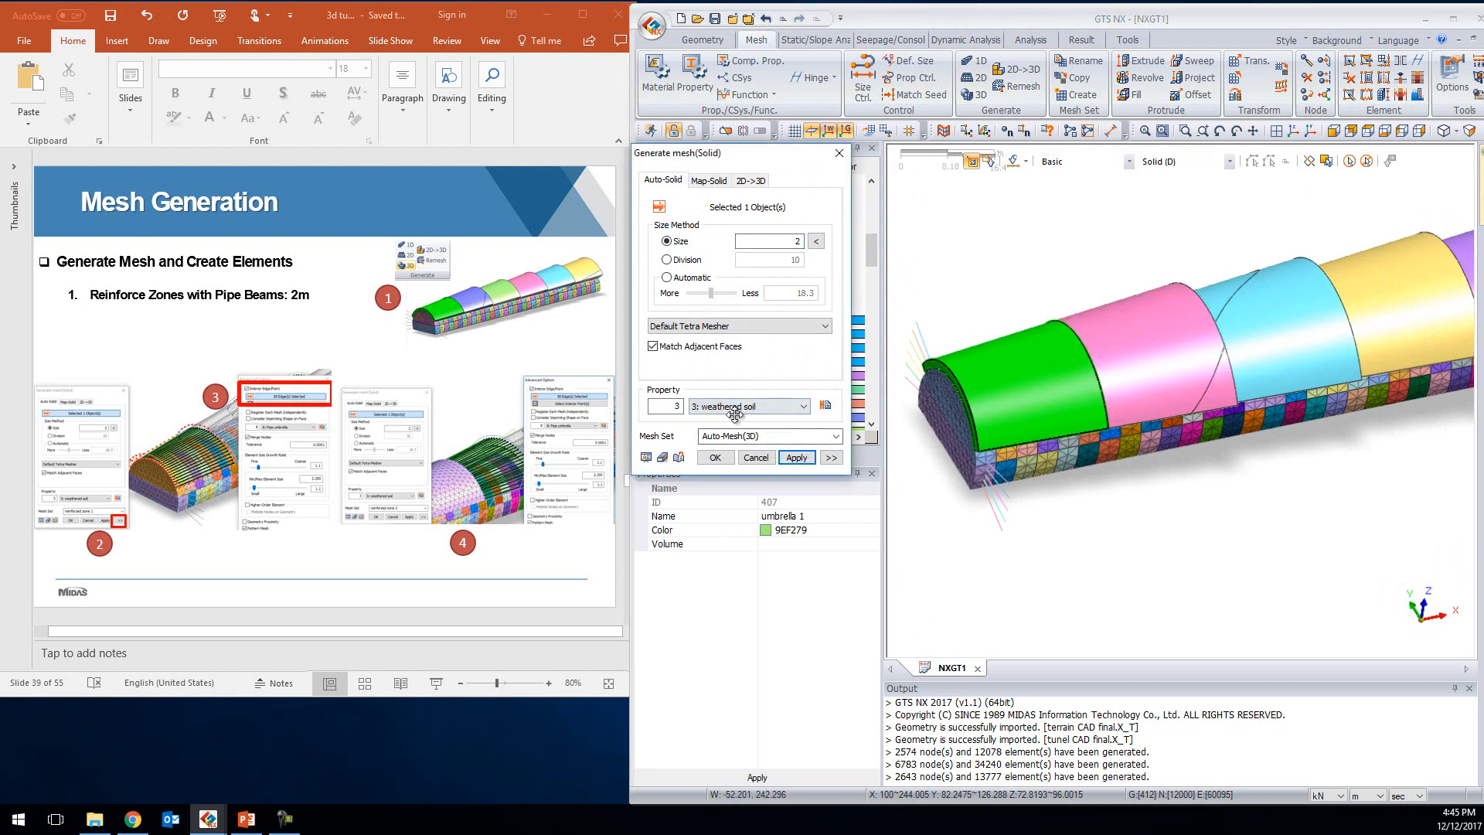
pyautogui.click(770, 437)
pyautogui.write('umbrella 1')
# Enable interior edges in the advanced mesh options and assign them the Pipe umbrella property
pyautogui.click(832, 459)
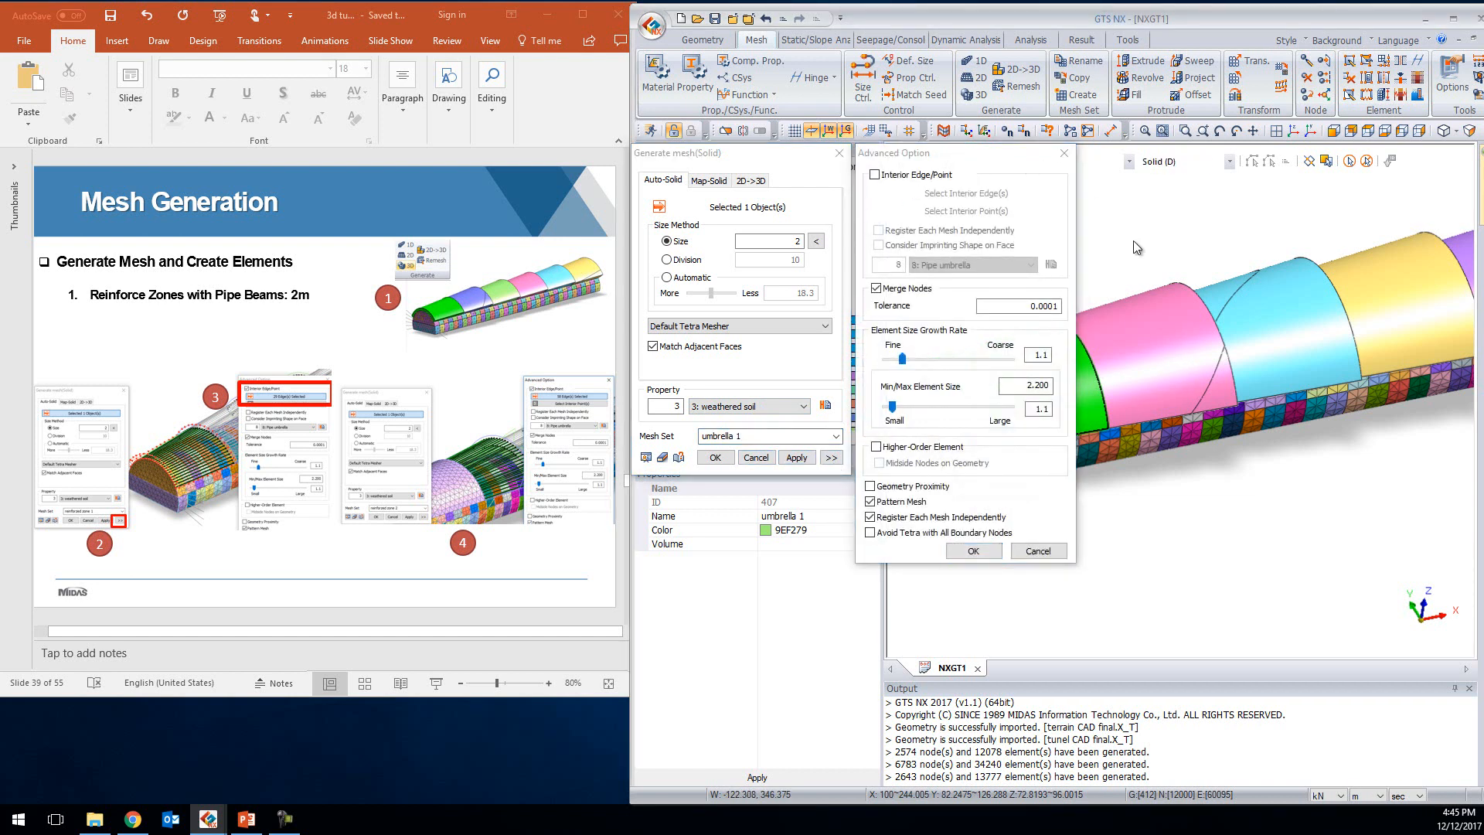
pyautogui.click(893, 178)
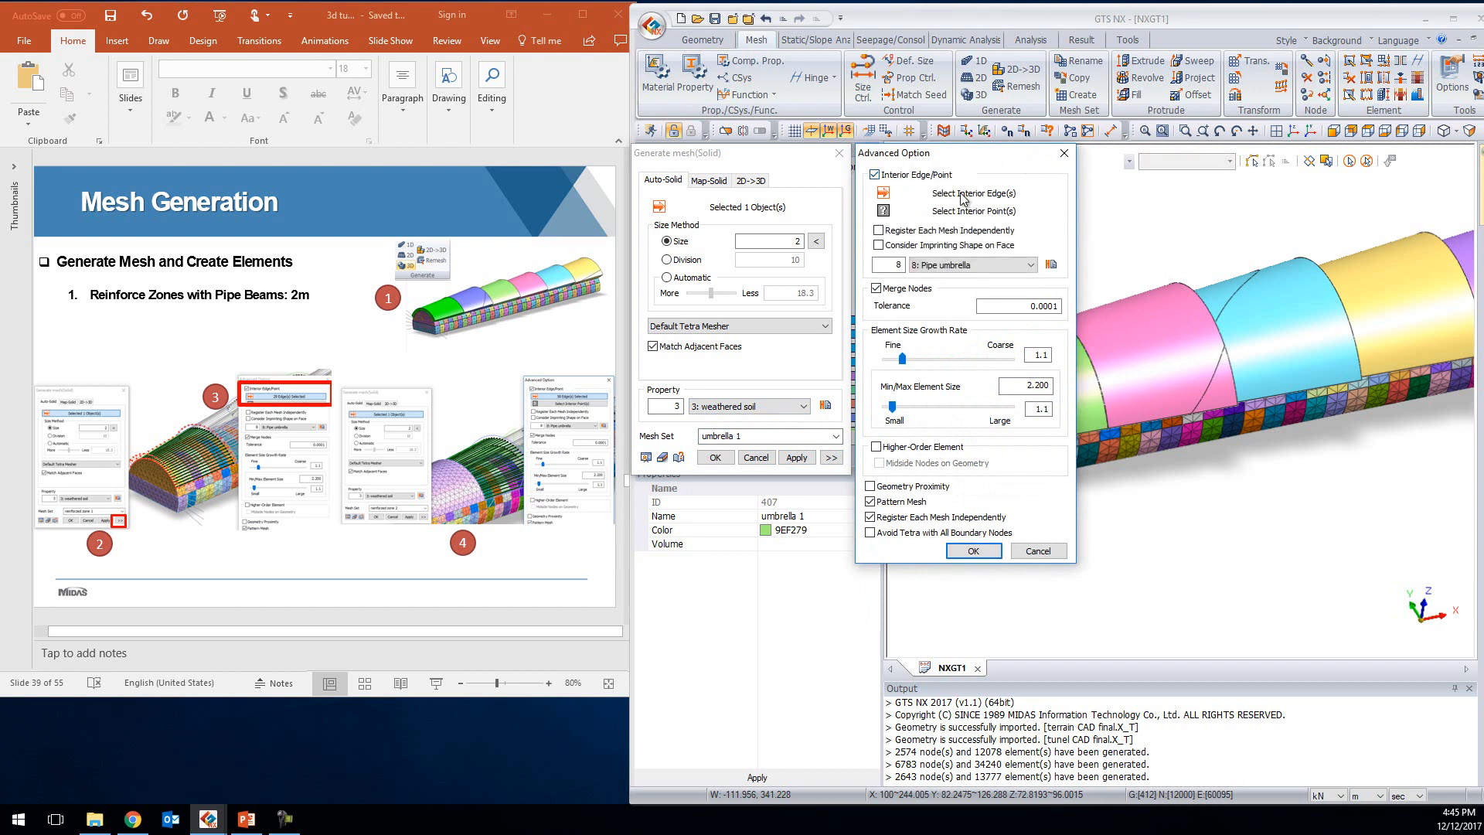
pyautogui.click(955, 264)
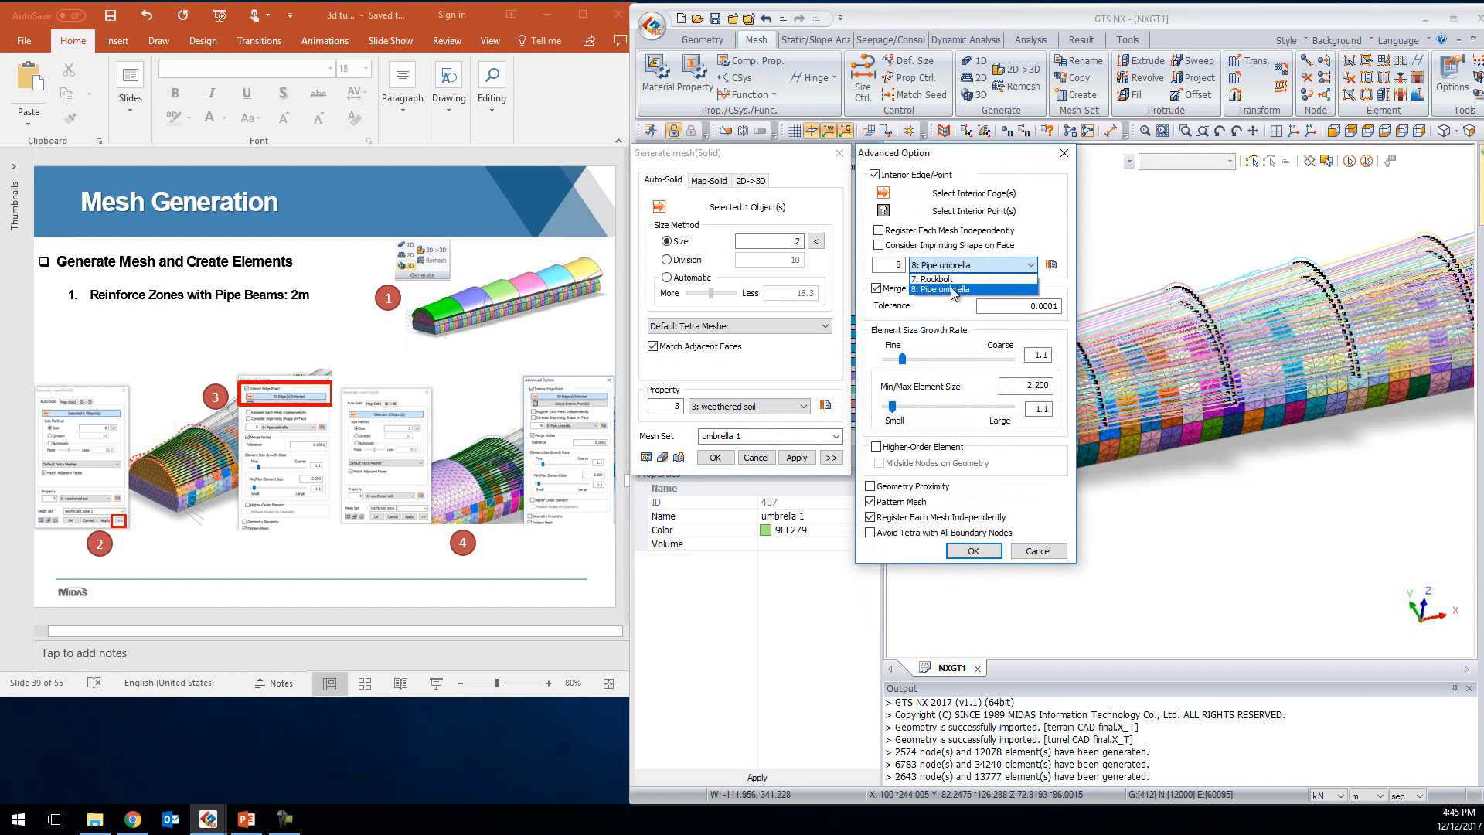
pyautogui.click(949, 291)
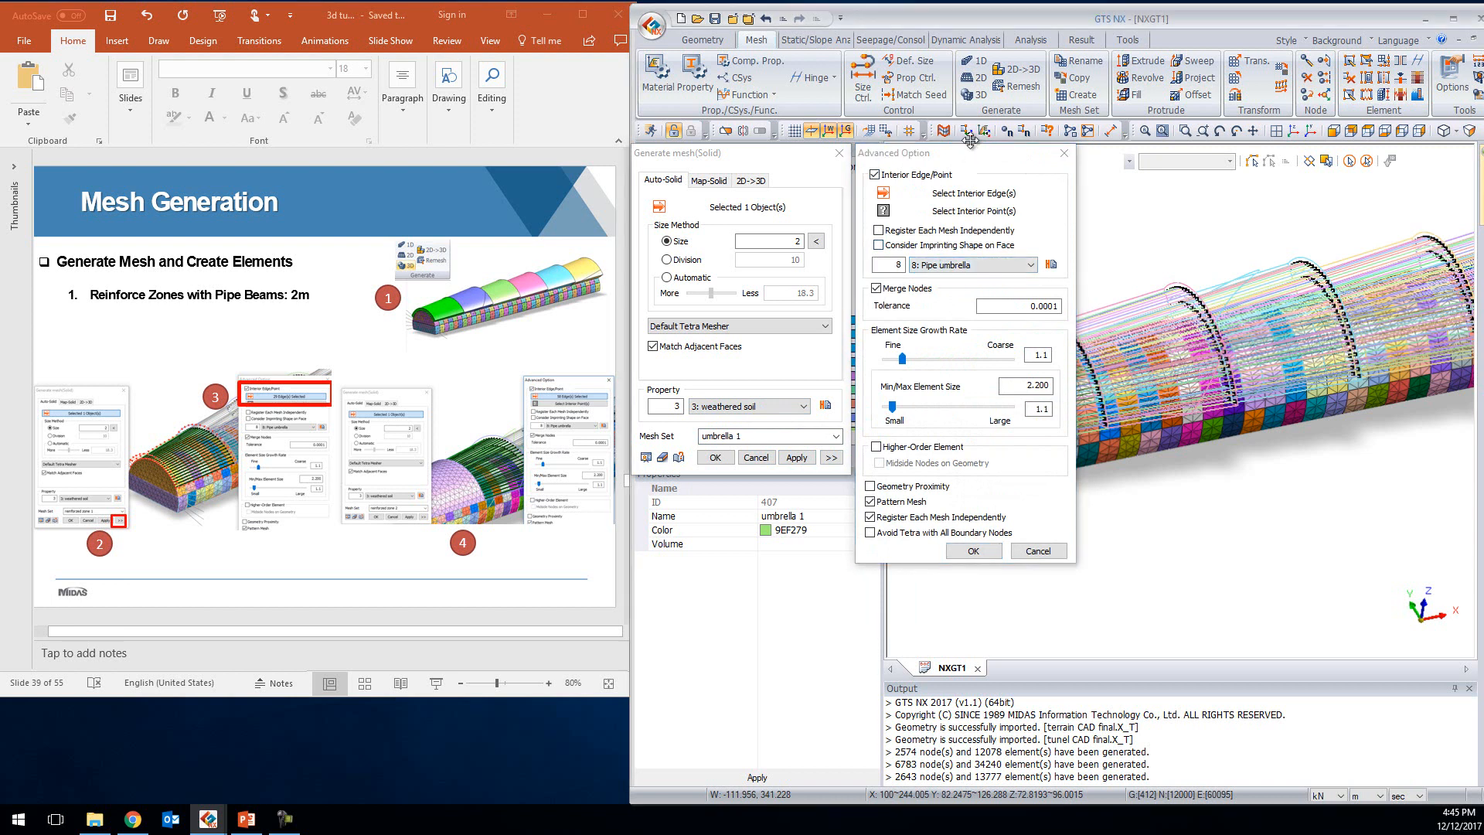
# Select the pipe edges inside the first umbrella zone from the top view and generate its mesh
pyautogui.moveTo(961, 150); pyautogui.dragTo(1378, 210)
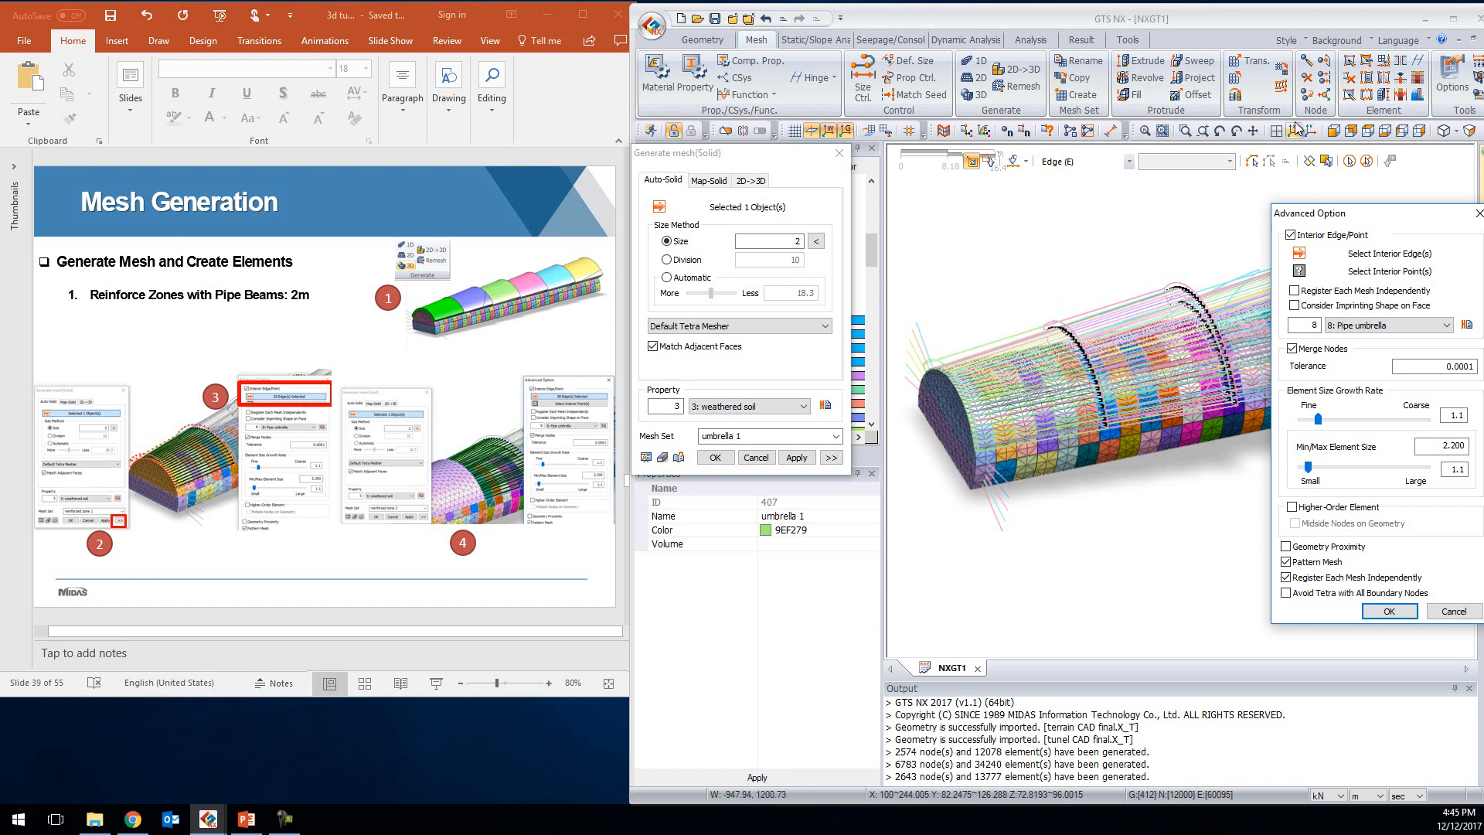
pyautogui.click(1368, 133)
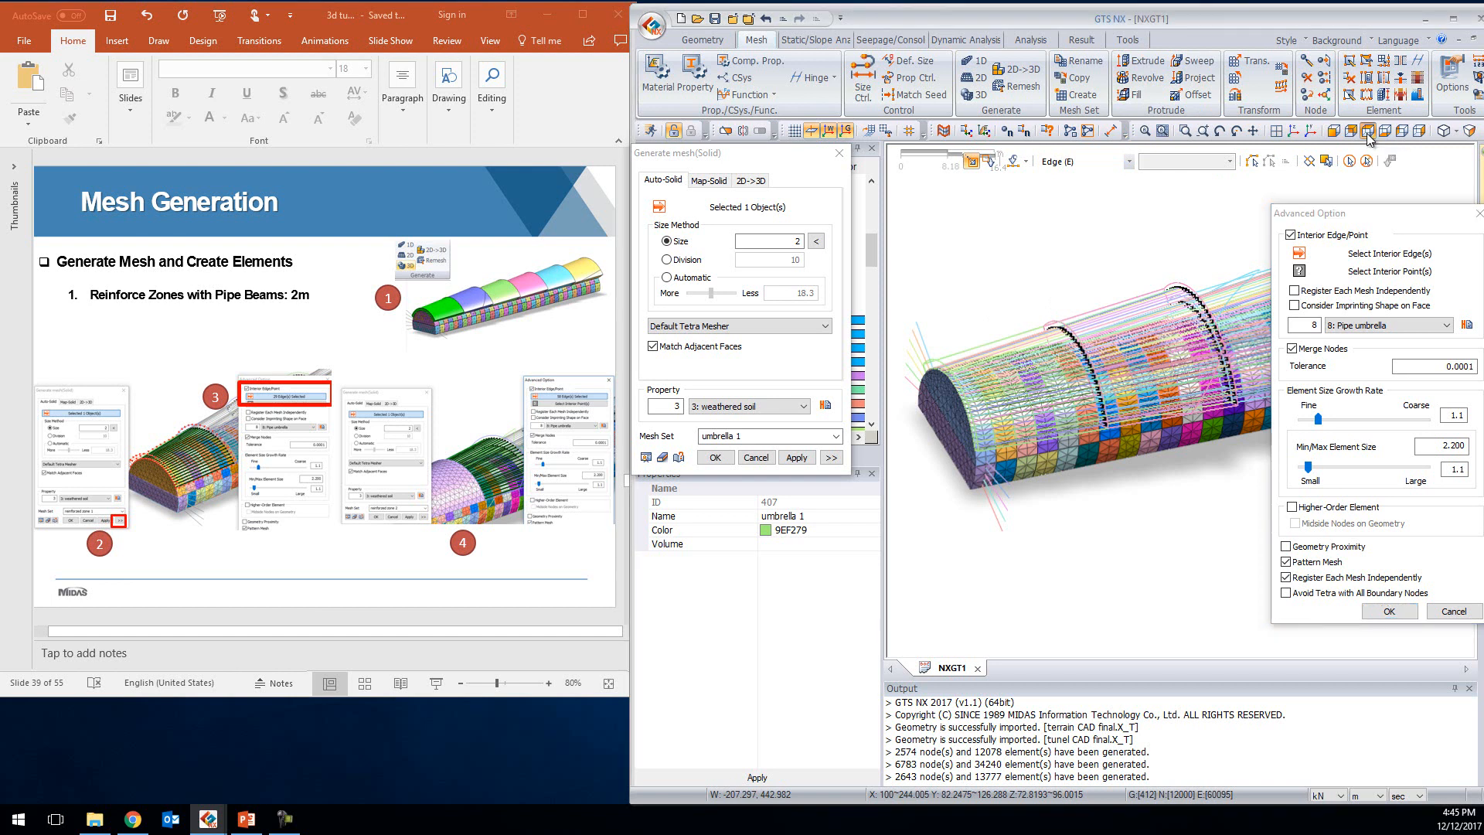
pyautogui.moveTo(899, 345); pyautogui.dragTo(1024, 467)
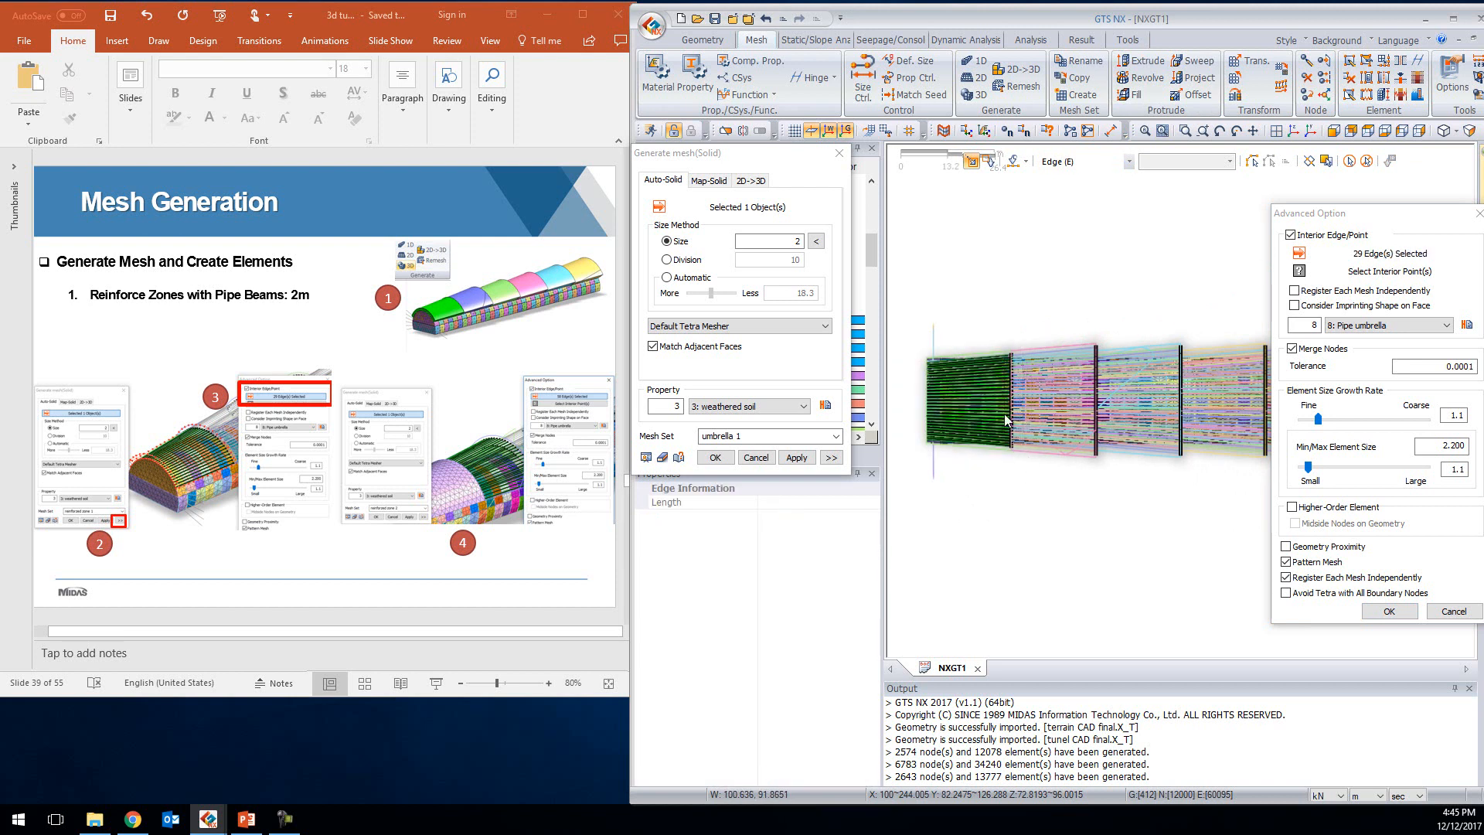
pyautogui.moveTo(1034, 393); pyautogui.dragTo(1034, 300, button='middle')
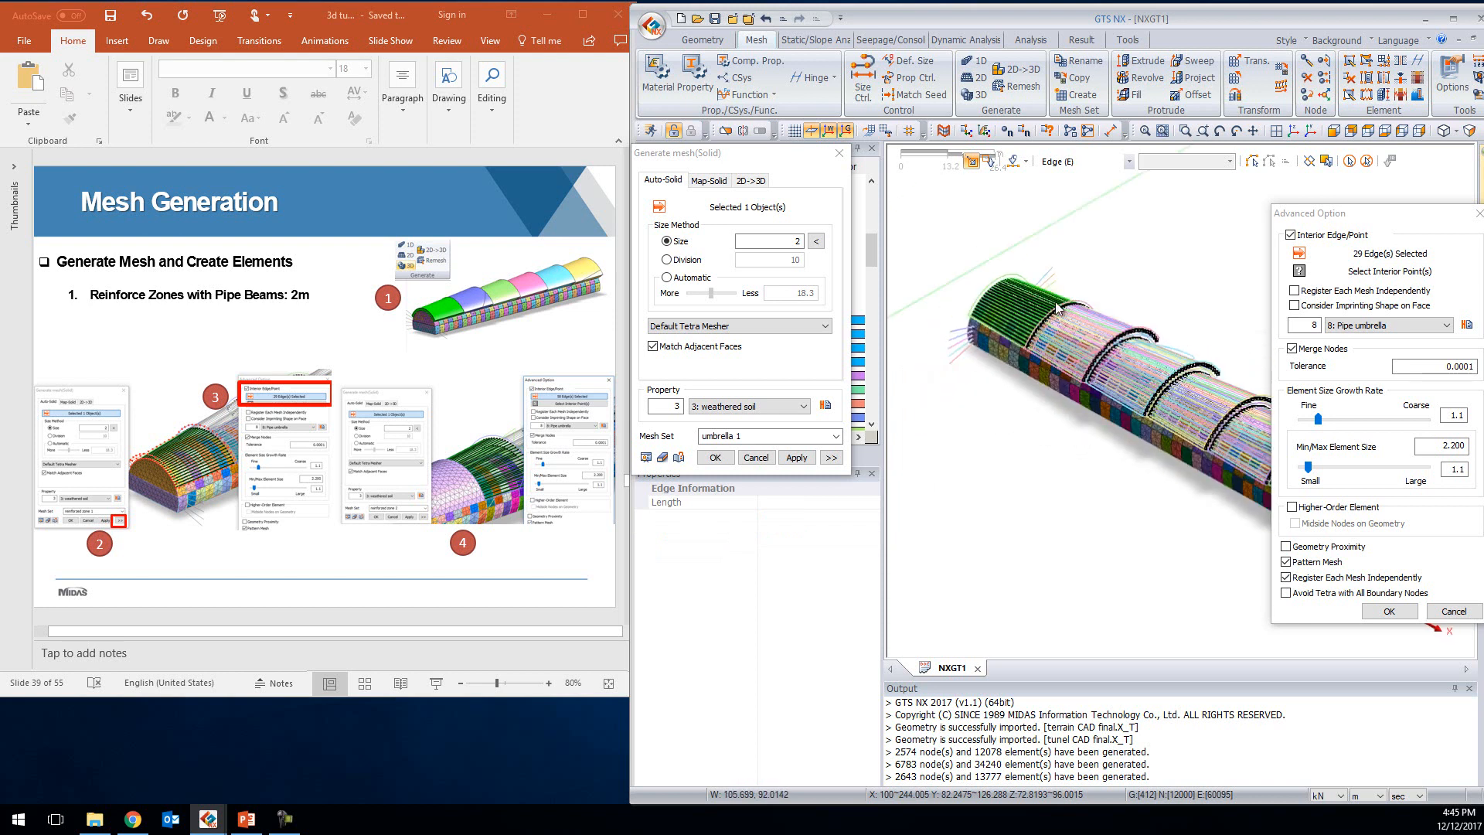
pyautogui.moveTo(1340, 213); pyautogui.dragTo(1075, 204)
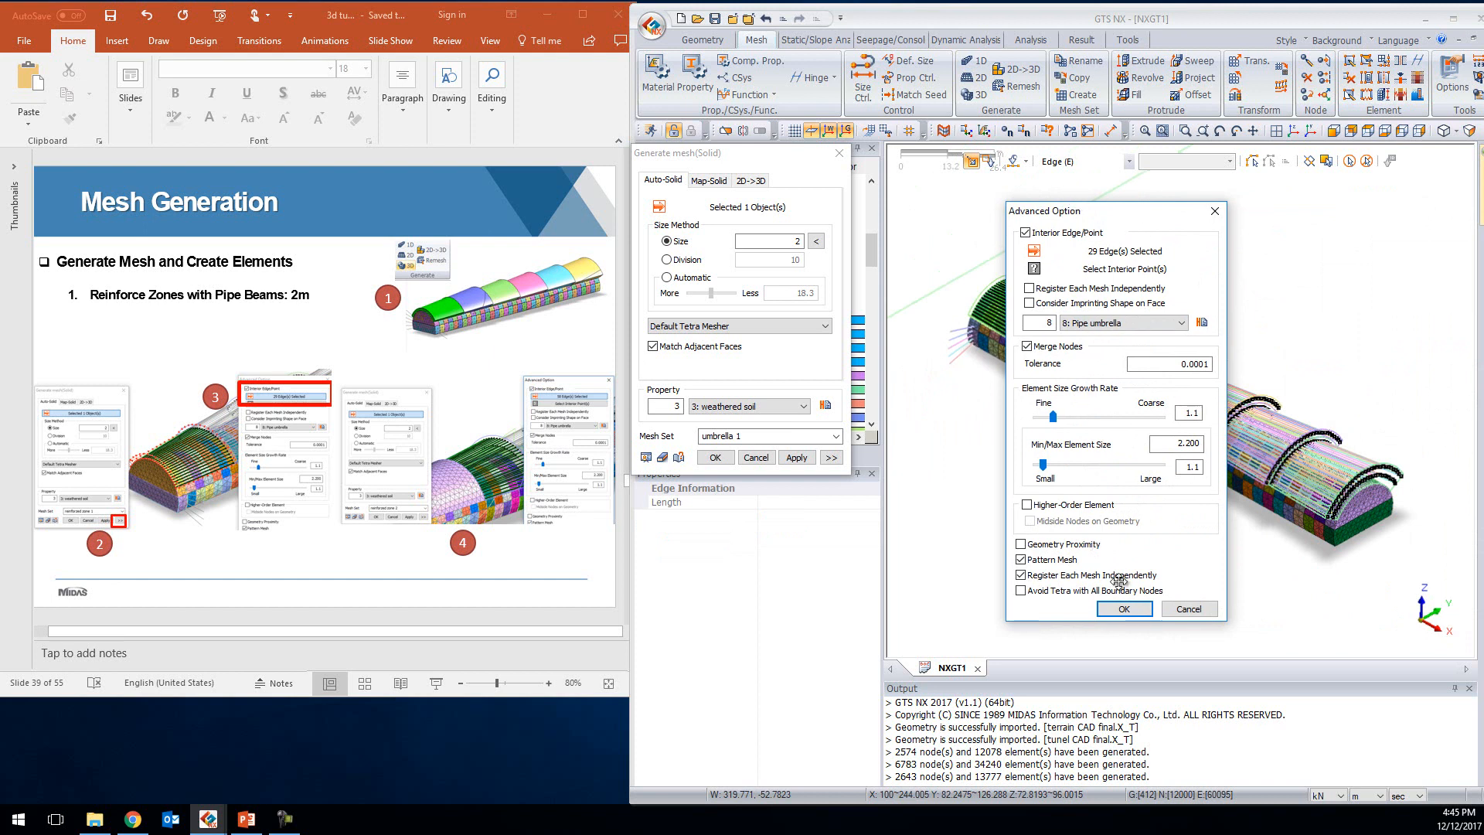
pyautogui.click(1115, 607)
pyautogui.click(796, 457)
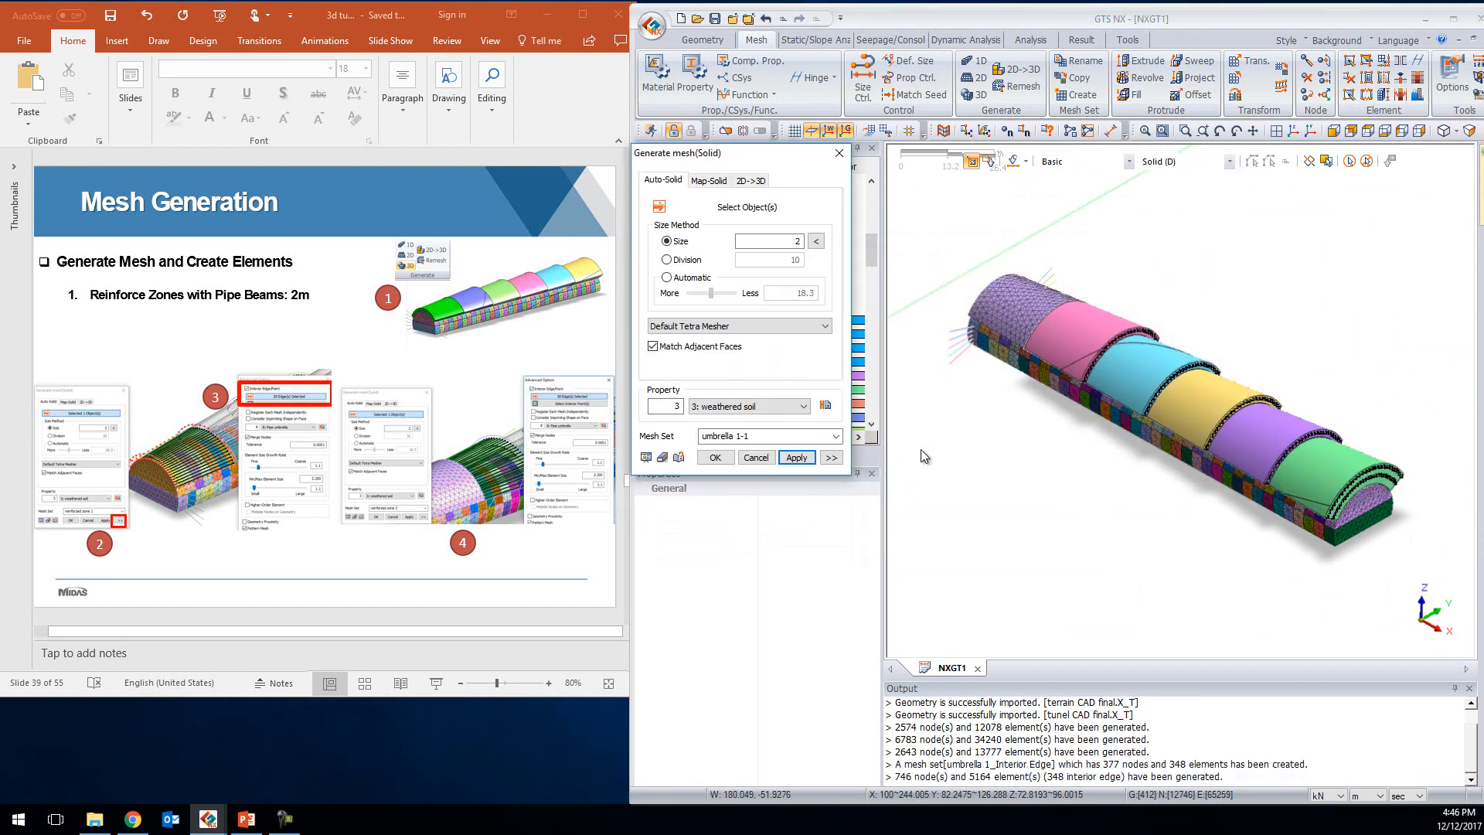
# Select the umbrella 2 solid for meshing and name its mesh set umbrella 2
pyautogui.moveTo(1008, 407); pyautogui.dragTo(1122, 390, button='middle')
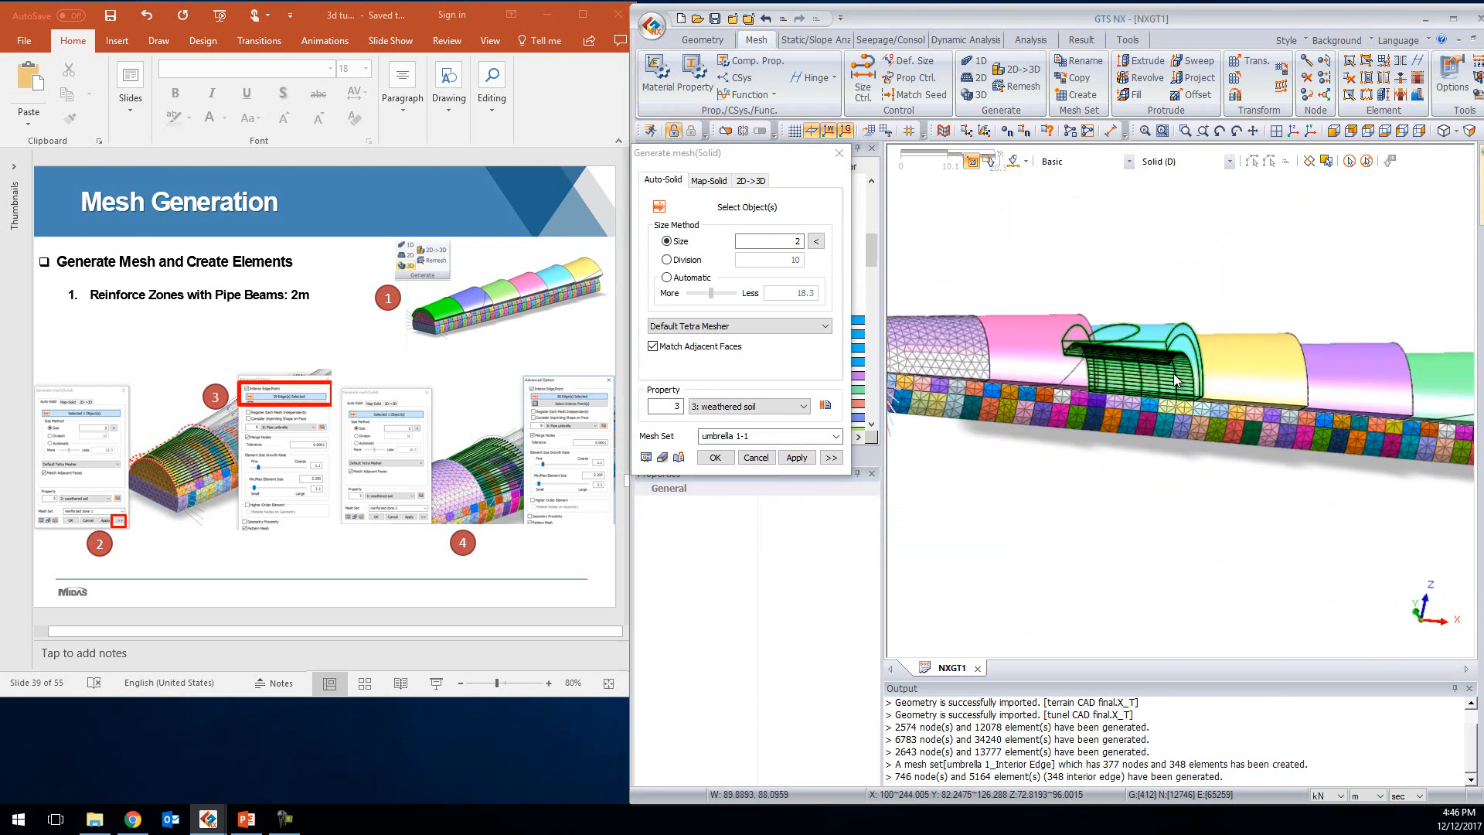
pyautogui.moveTo(989, 292)
pyautogui.mouseDown(button='middle')
pyautogui.moveTo(976, 296)
pyautogui.moveTo(988, 308)
pyautogui.mouseUp(button='middle')
pyautogui.click(1056, 379)
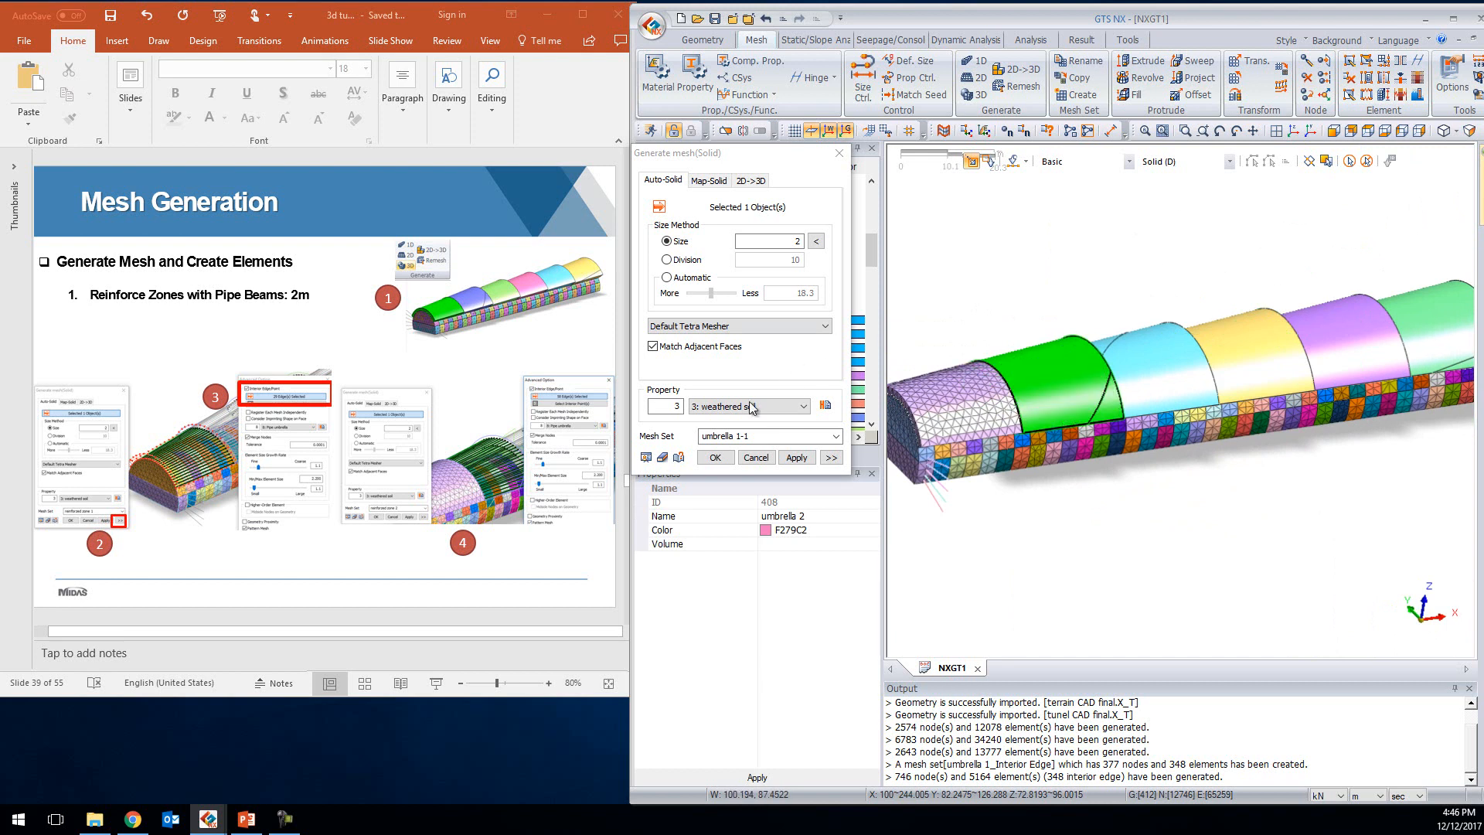
pyautogui.click(765, 436)
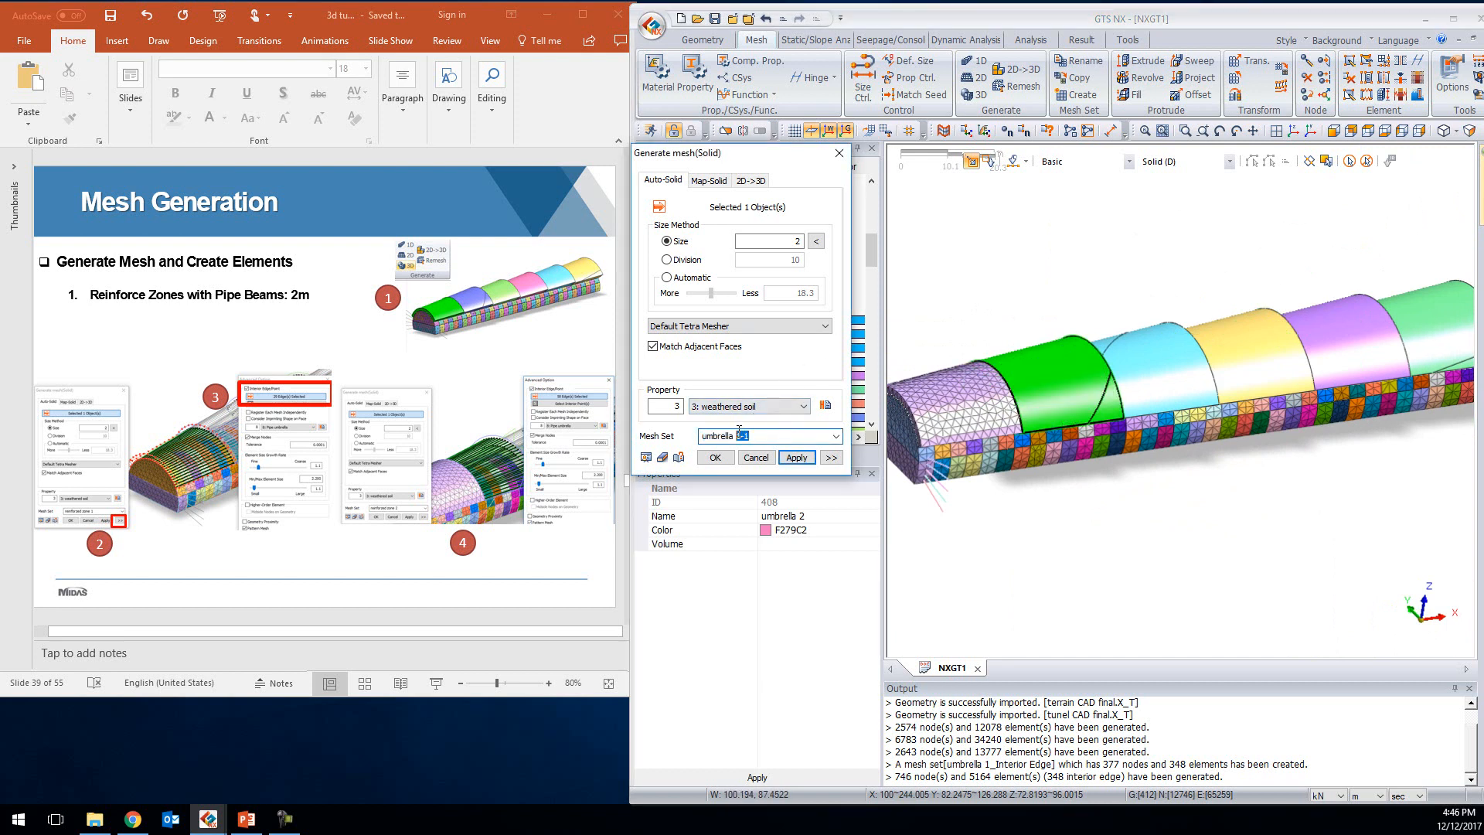
# Include the second zone's pipe edges as interior edges with the Pipe umbrella property and generate the umbrella 2 mesh
pyautogui.click(831, 457)
pyautogui.click(915, 176)
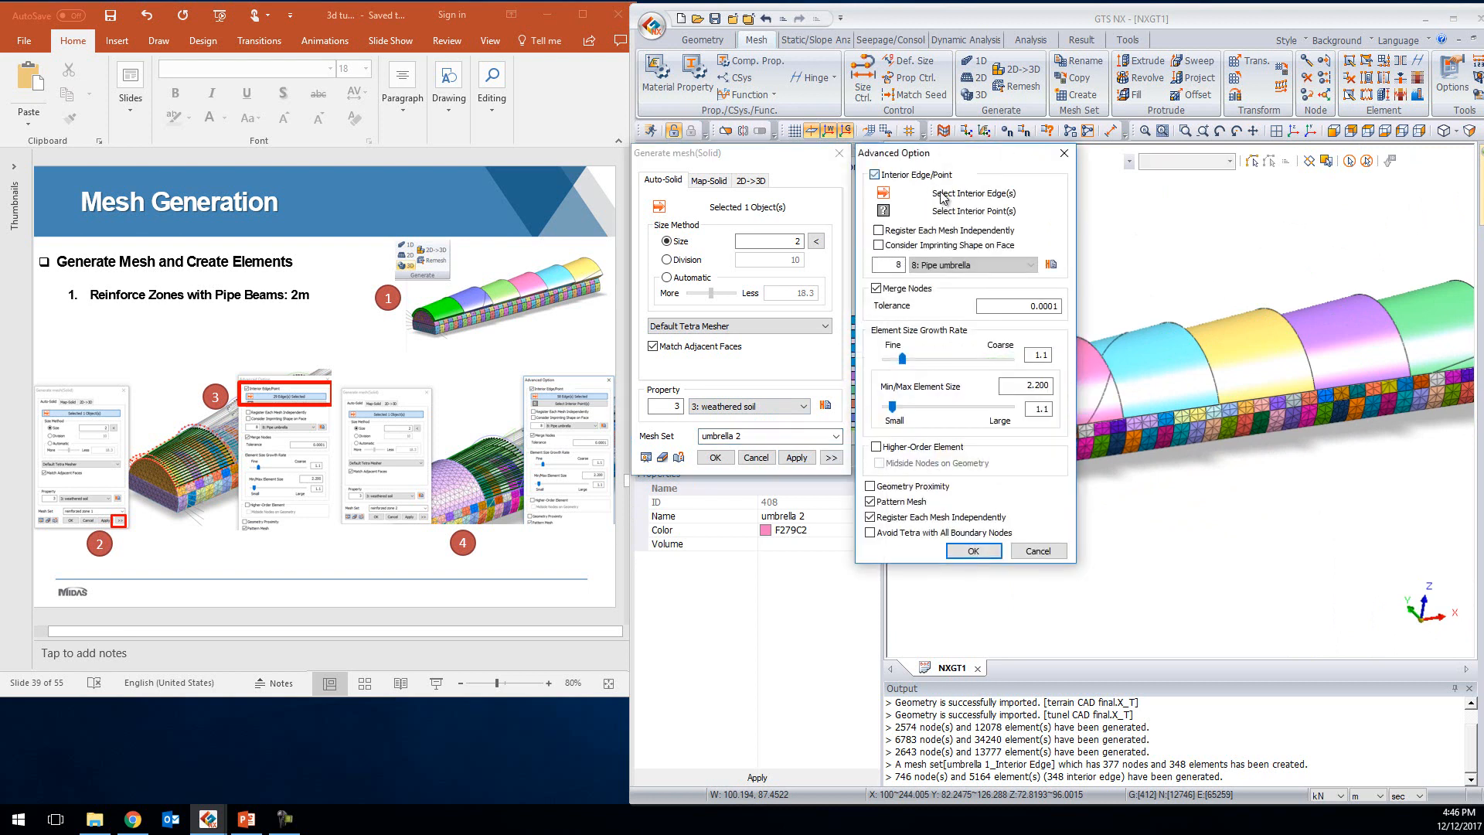
pyautogui.moveTo(974, 155); pyautogui.dragTo(1446, 221)
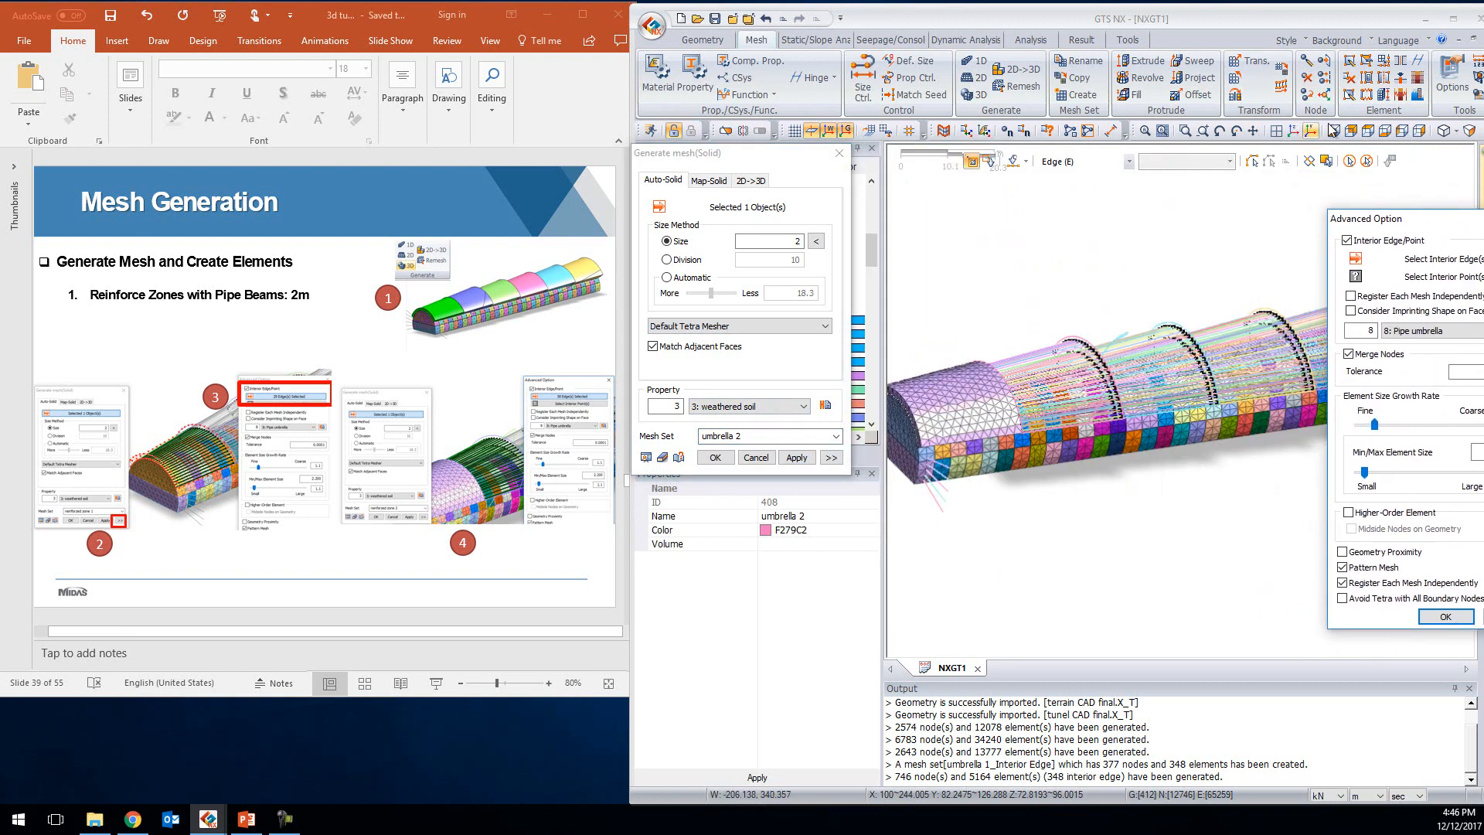
pyautogui.click(1371, 136)
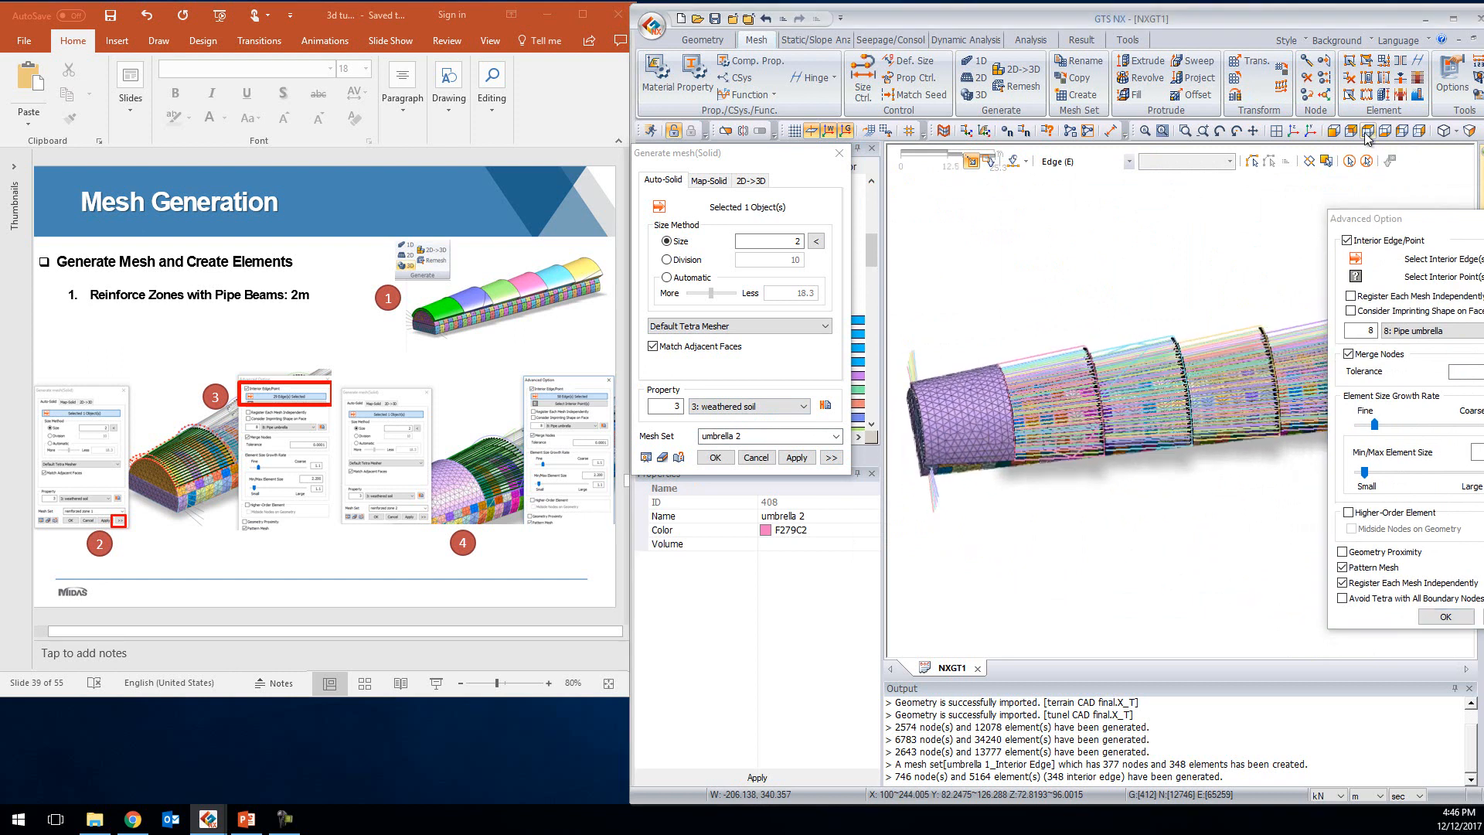
pyautogui.moveTo(988, 324); pyautogui.dragTo(1113, 492)
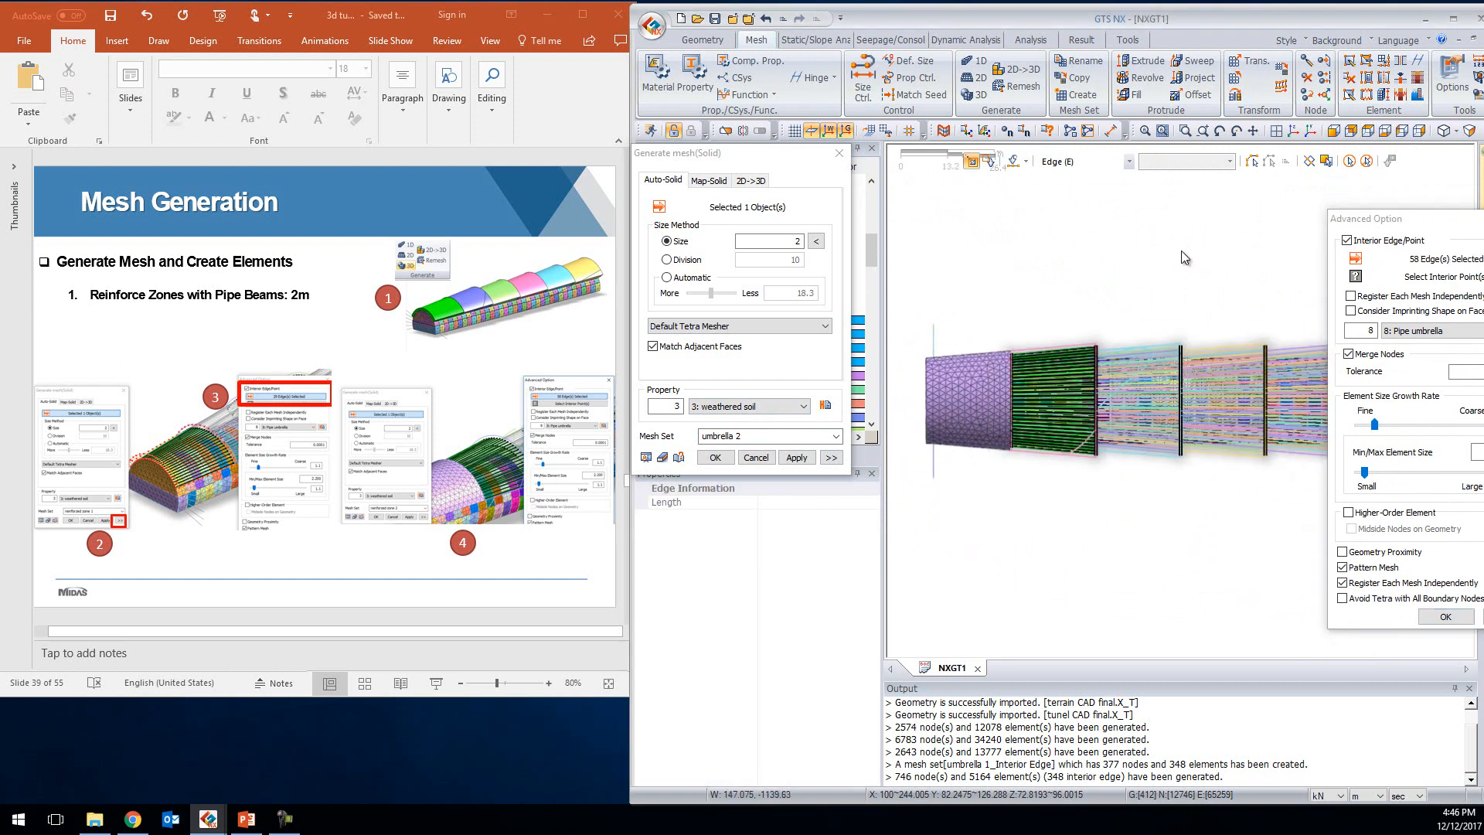
pyautogui.moveTo(1392, 220); pyautogui.dragTo(1045, 191)
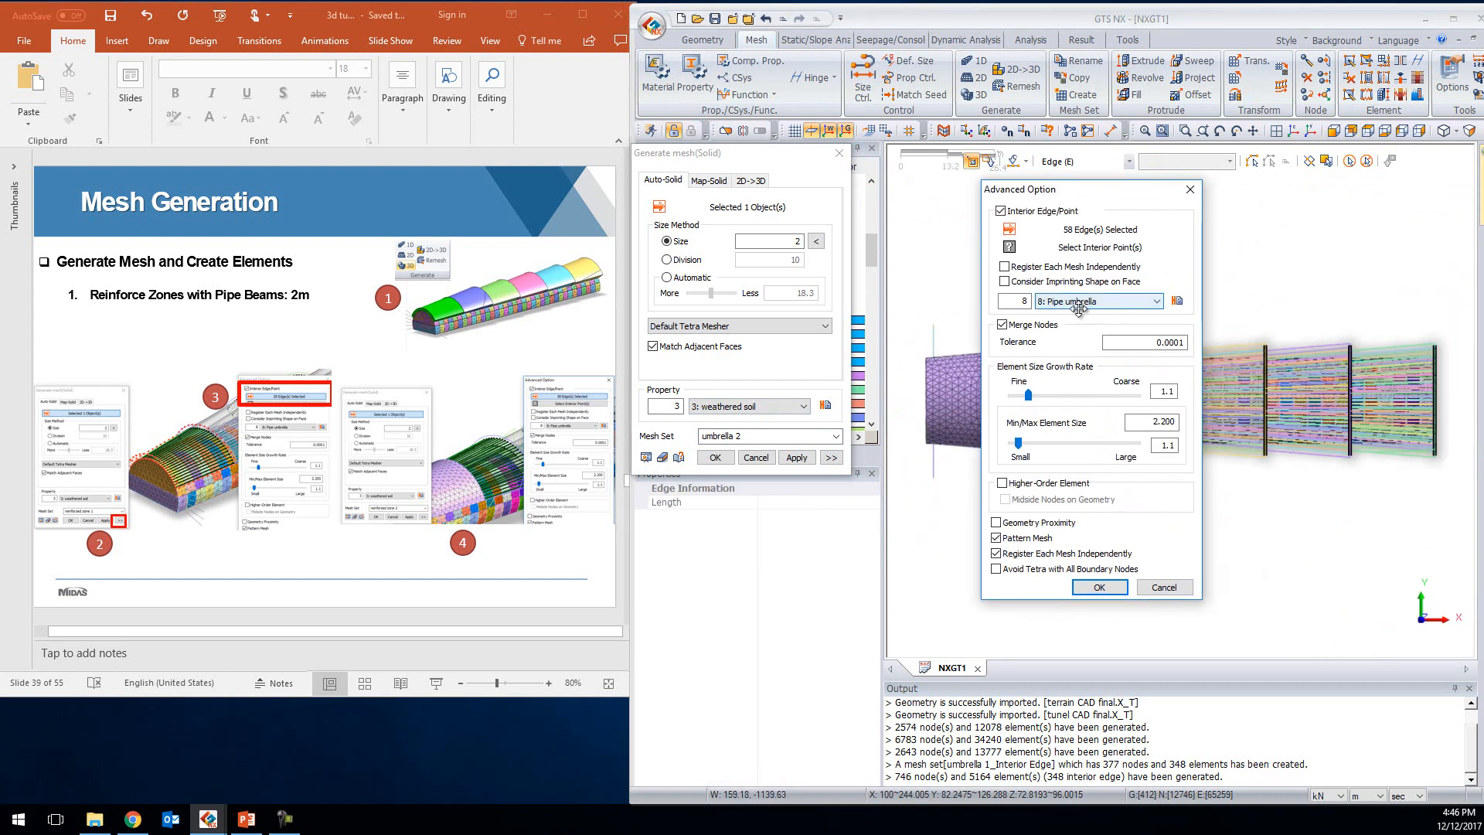
pyautogui.click(1099, 587)
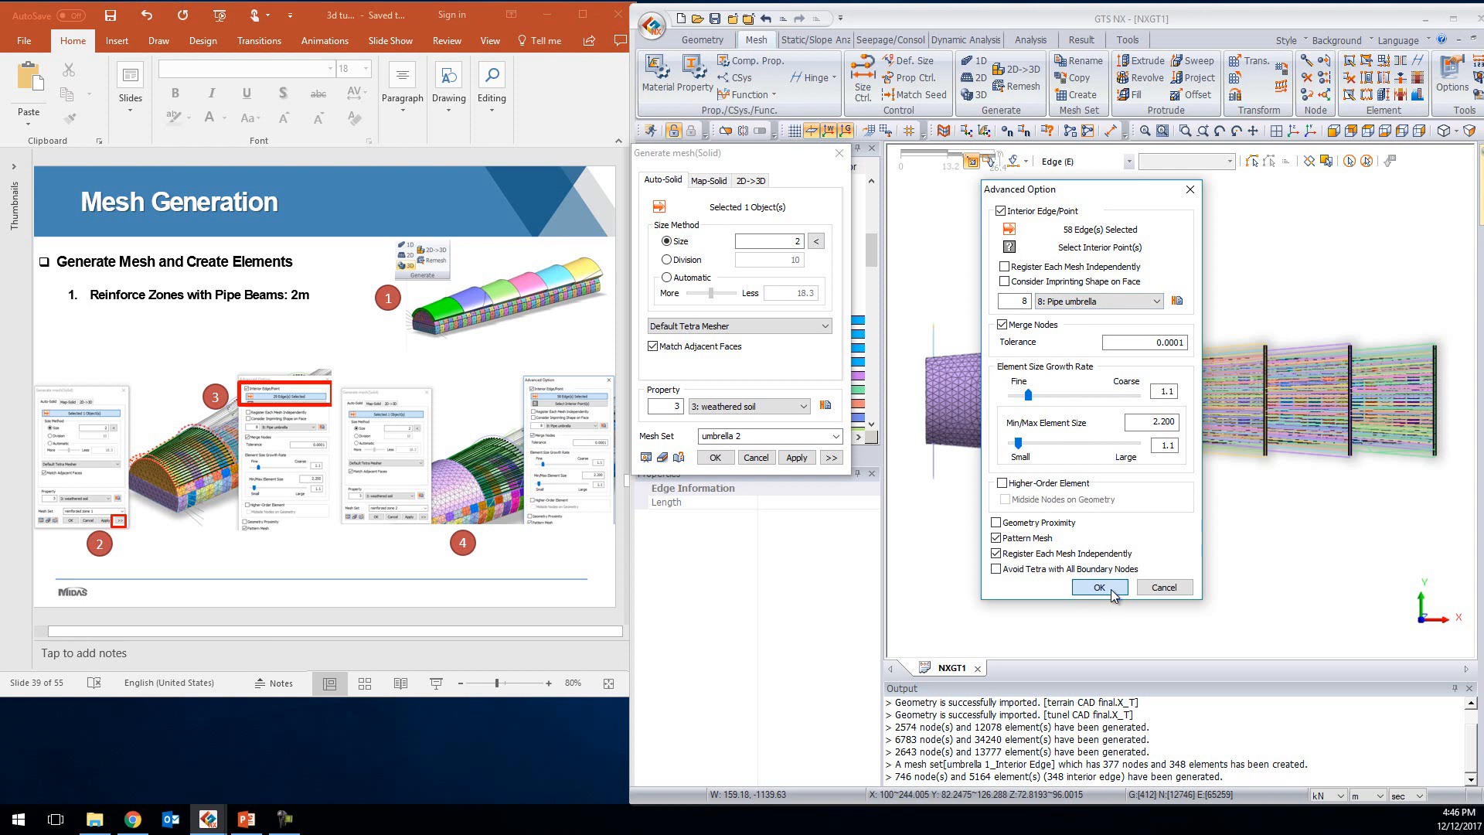
pyautogui.click(797, 457)
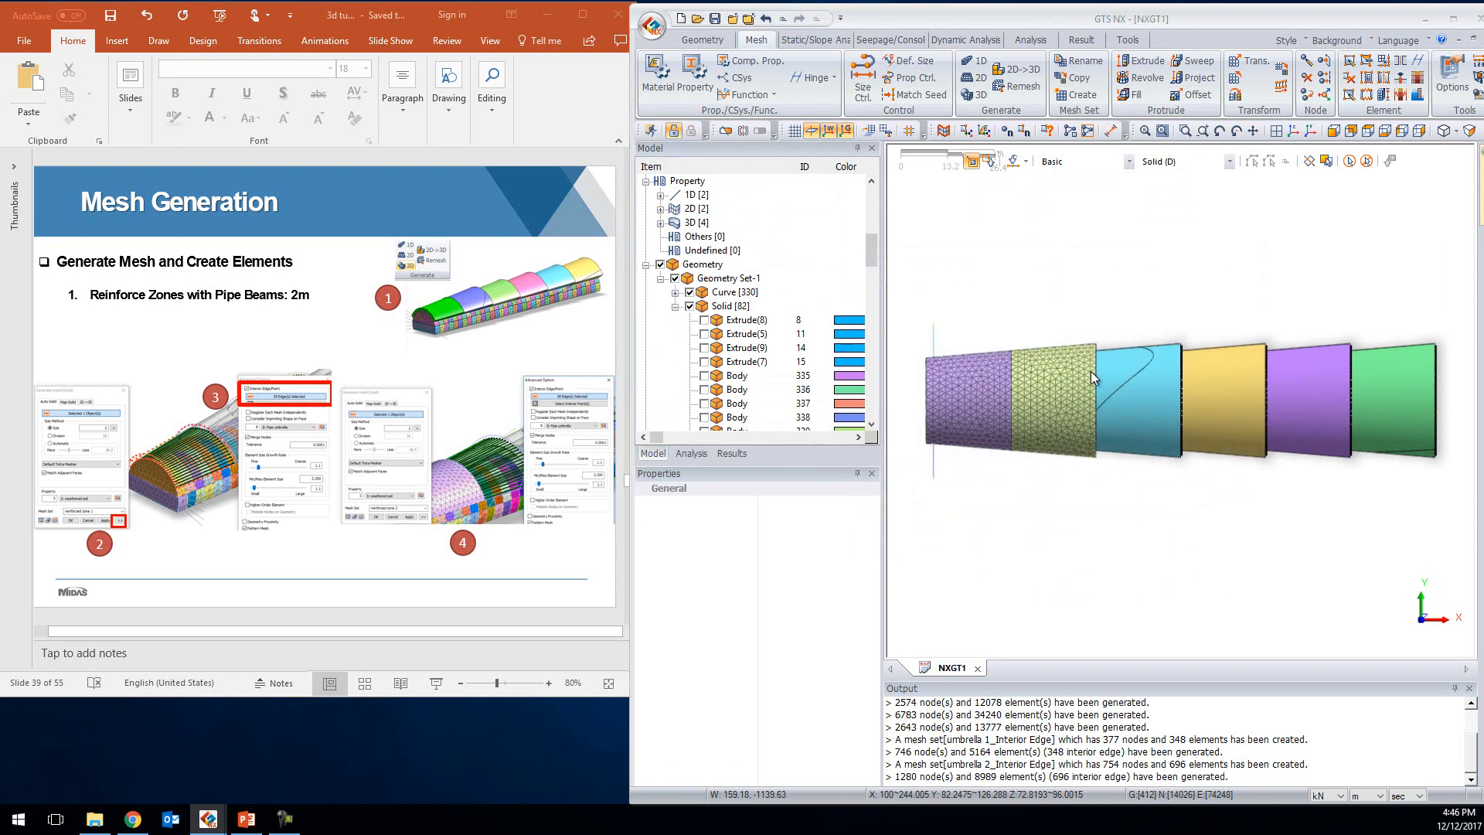
# Assign the soft rock property, name the mesh set umbrella 3, and select the umbrella 3 solid for meshing
pyautogui.click(696, 406)
pyautogui.click(719, 431)
pyautogui.click(761, 436)
pyautogui.click(747, 435)
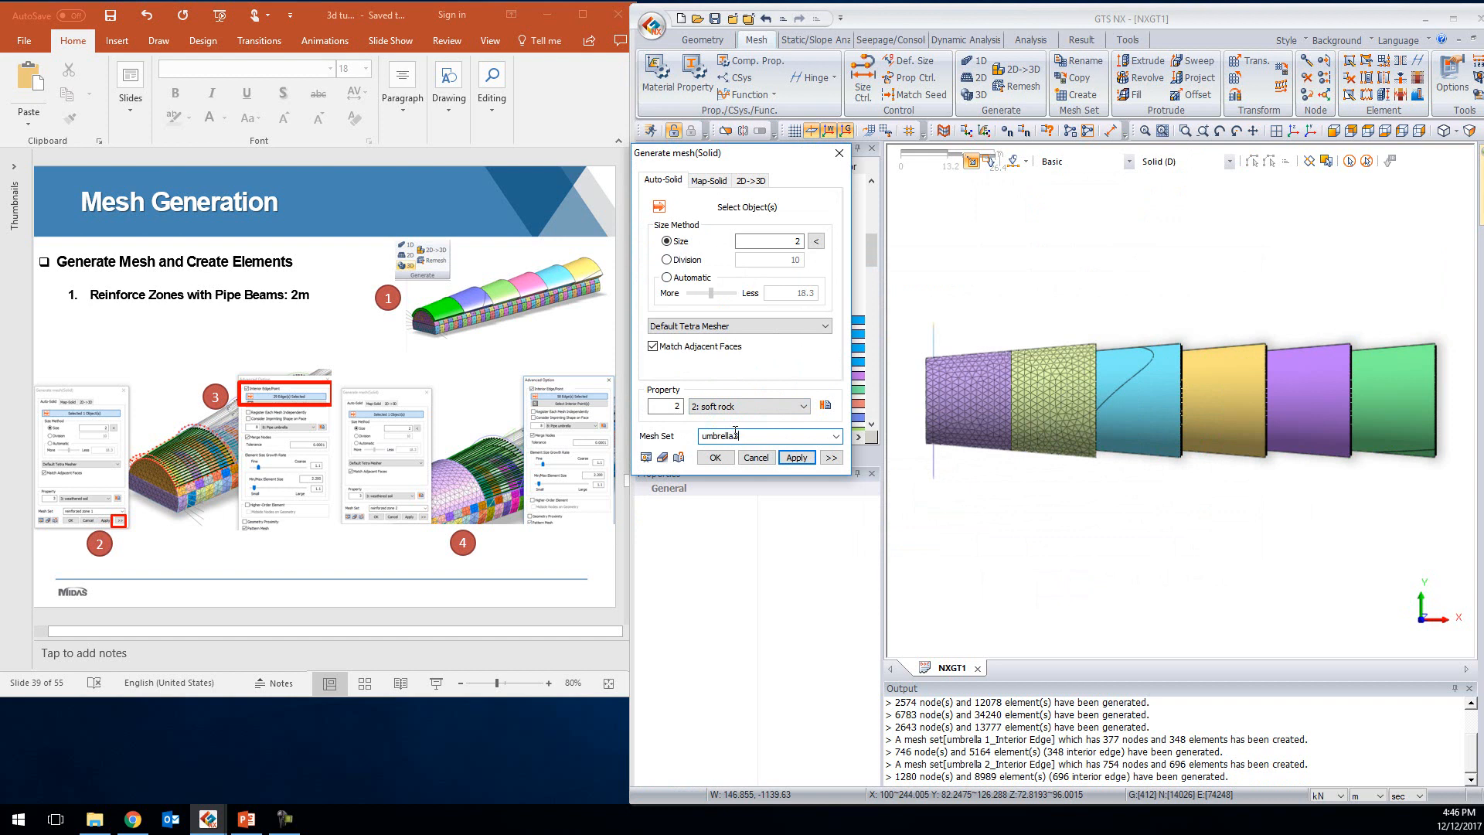
pyautogui.doubleClick(735, 436)
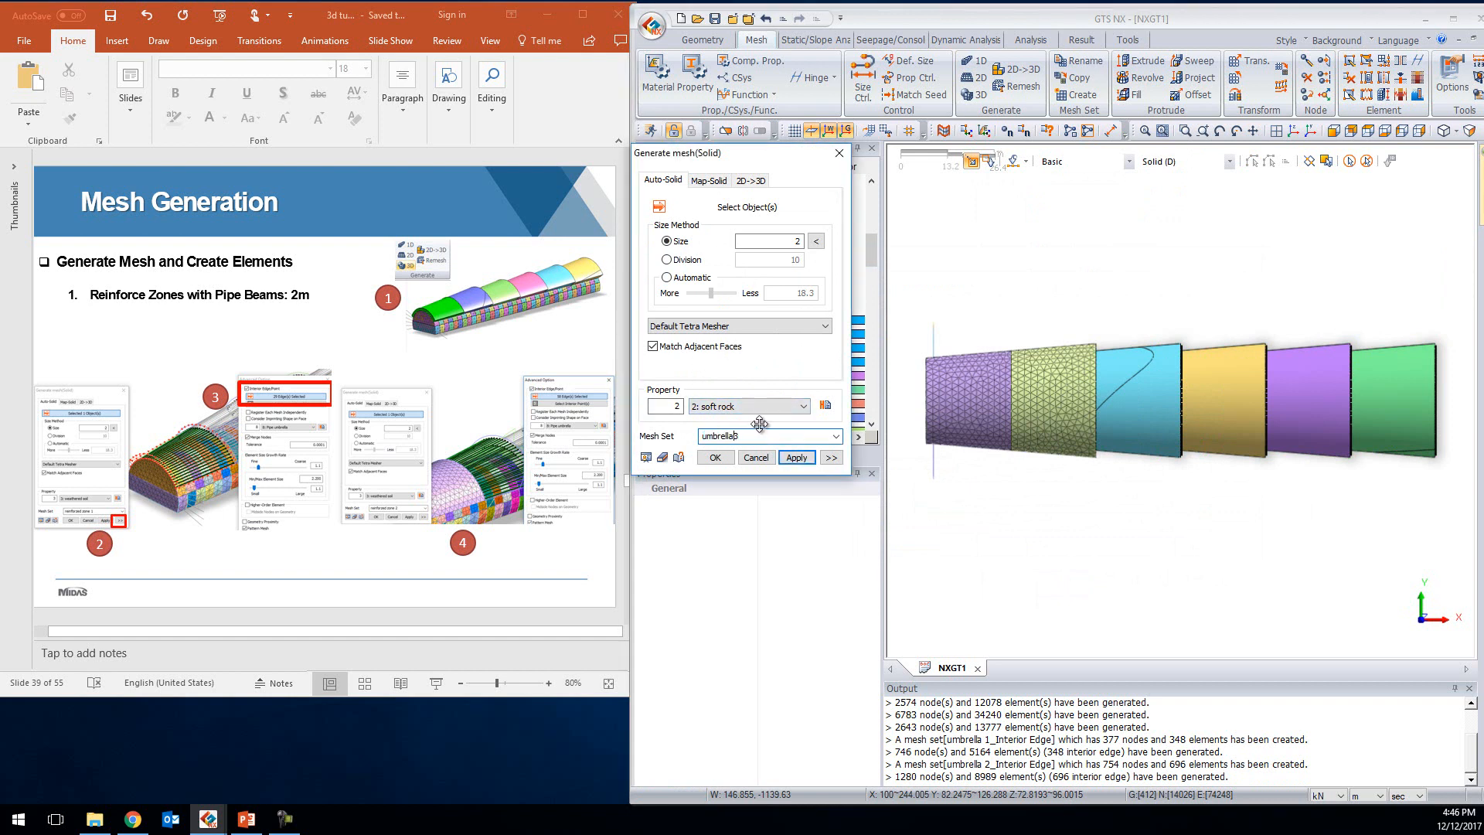
pyautogui.click(1128, 384)
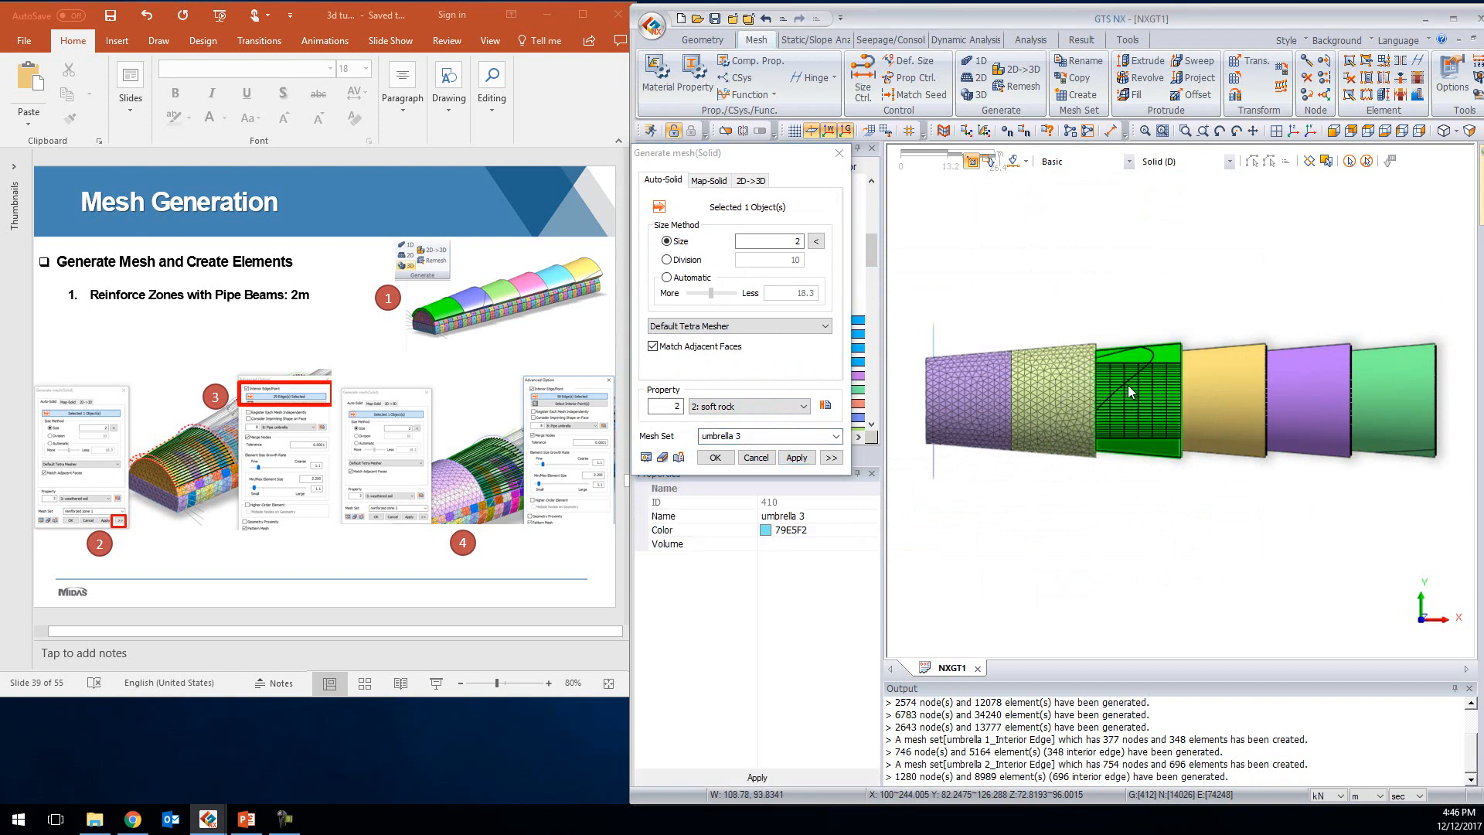
# Generate the umbrella 3 mesh with the zone's pipe edges as Pipe umbrella interior edges and Avoid Tetra with All Boundary Nodes enabled
pyautogui.click(831, 457)
pyautogui.click(875, 174)
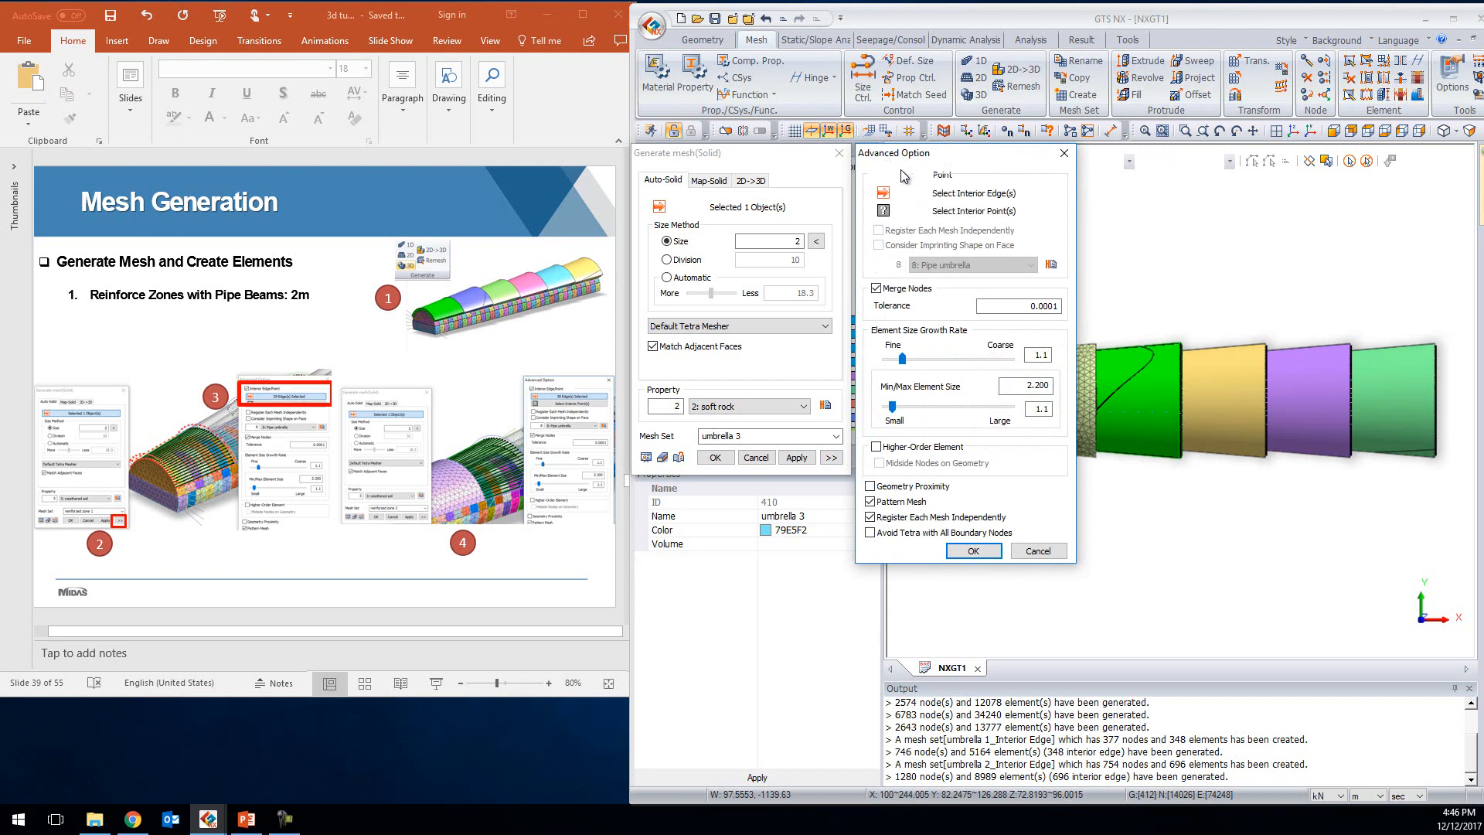
pyautogui.click(963, 195)
pyautogui.moveTo(1084, 302); pyautogui.dragTo(1199, 503)
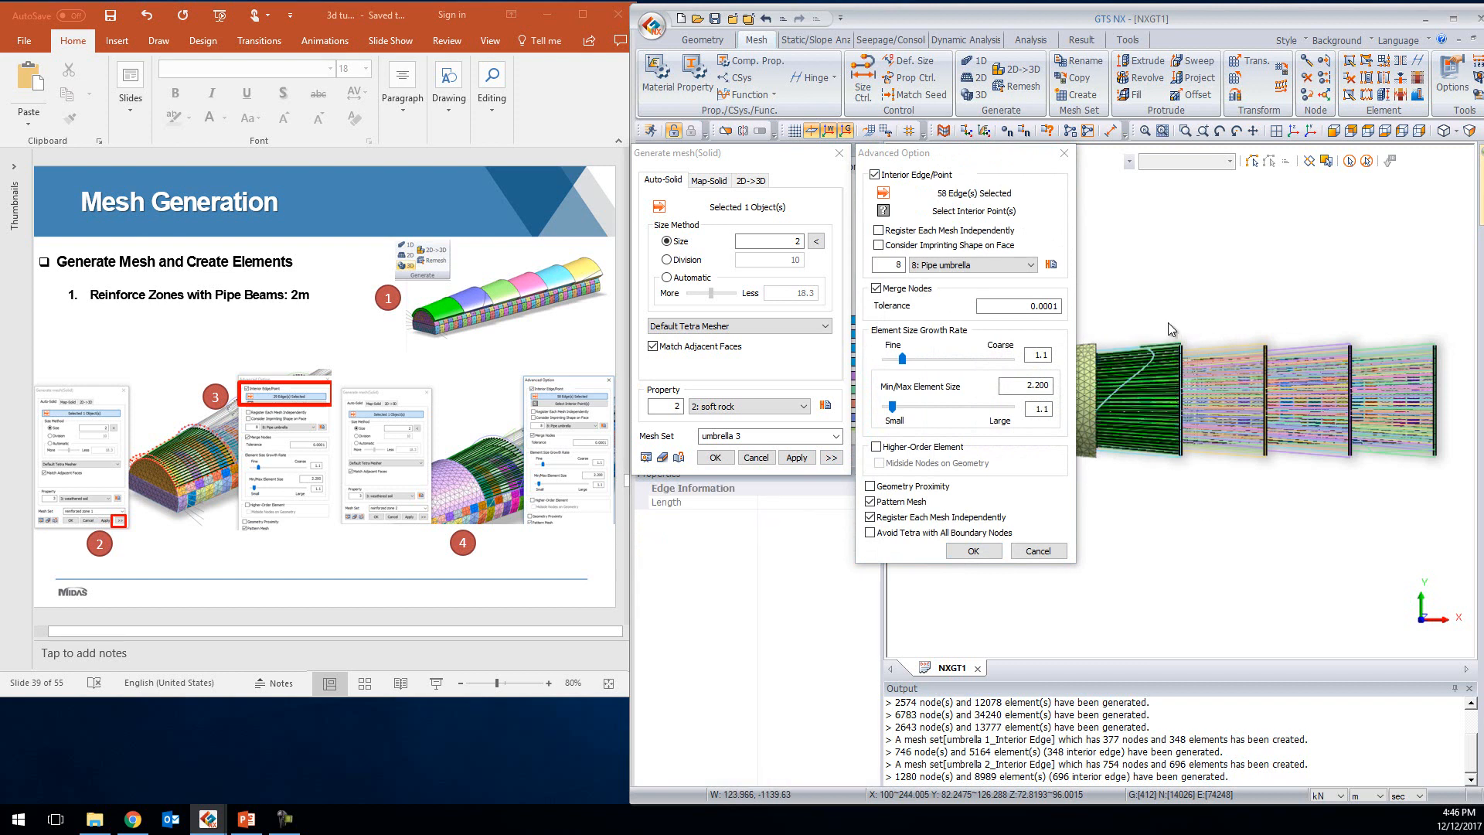
pyautogui.click(976, 532)
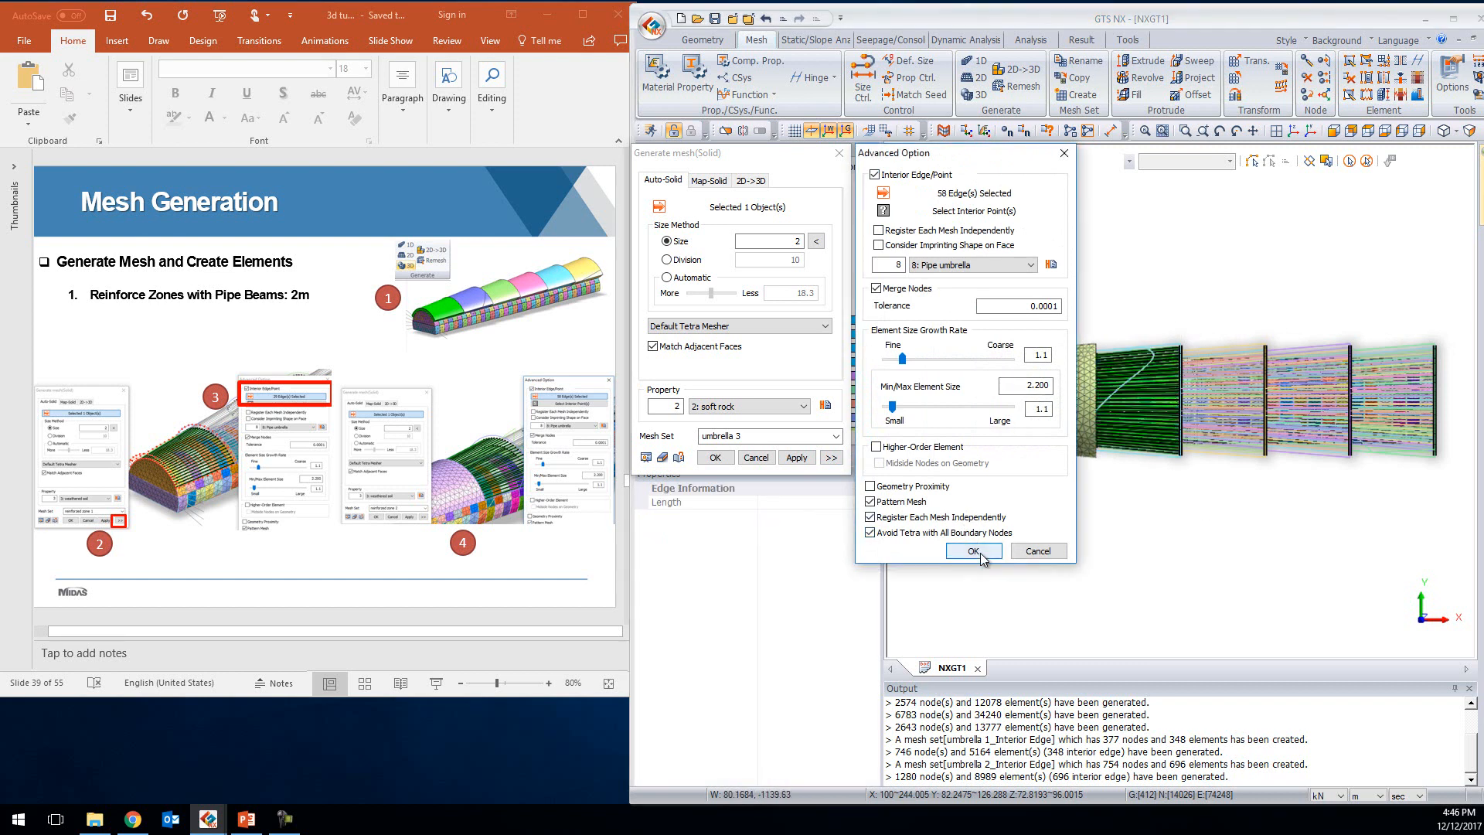
pyautogui.click(979, 552)
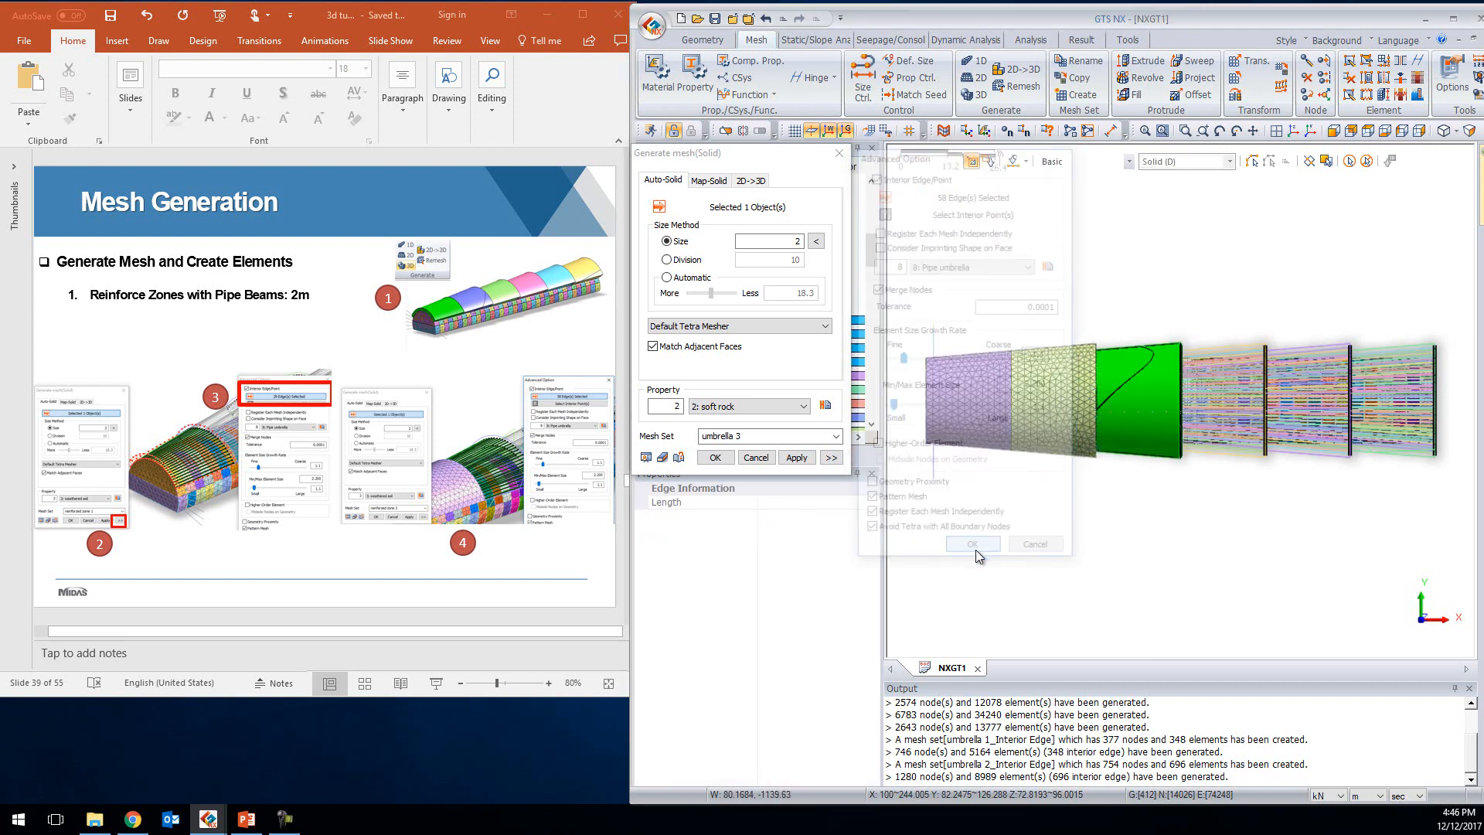
pyautogui.click(795, 458)
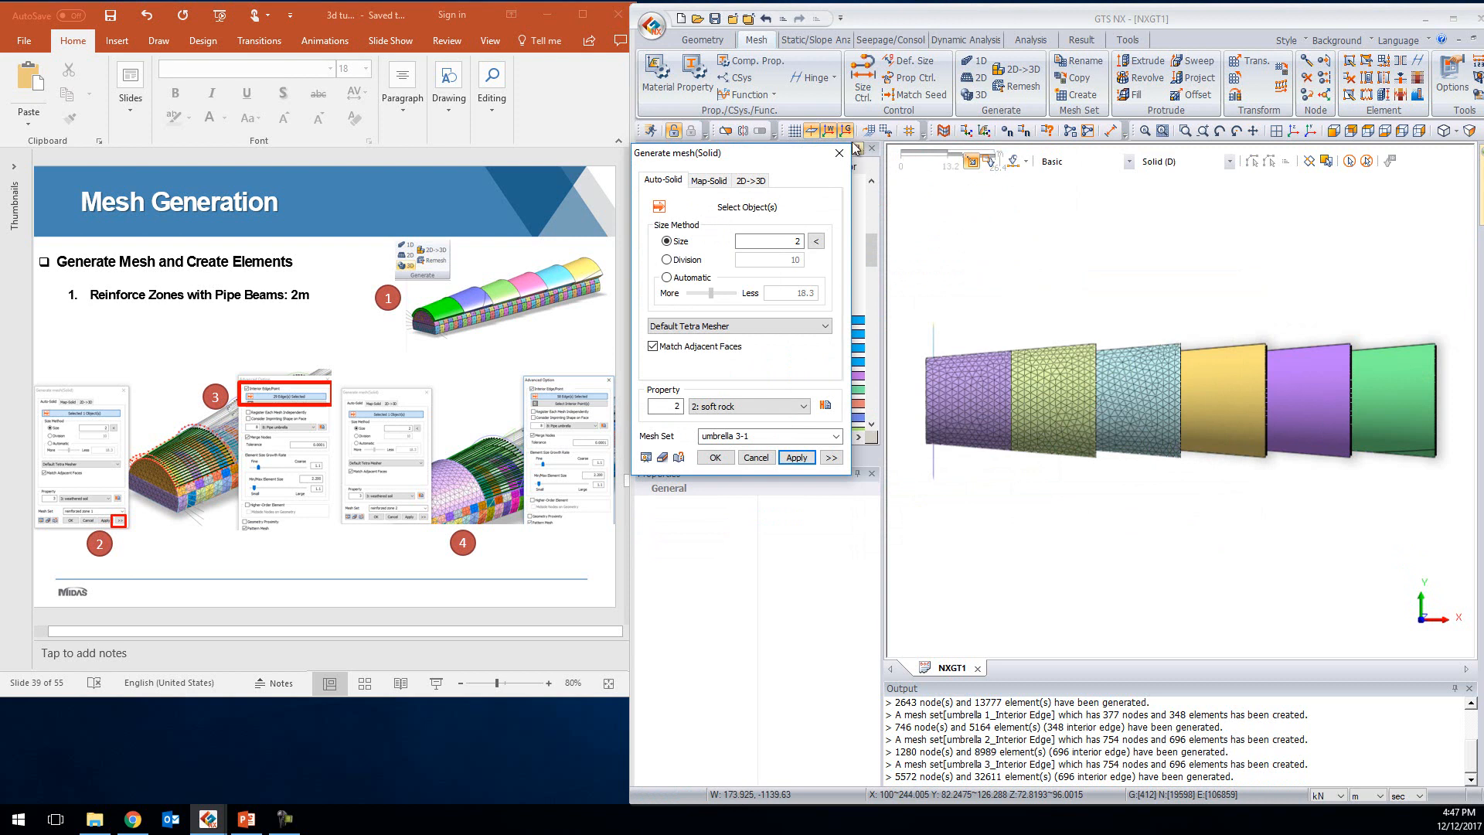
# Restart solid meshing for the umbrella 4 solid with size 2, the soft rock property, and mesh set name umbrella 4
pyautogui.press('Escape')
pyautogui.click(976, 95)
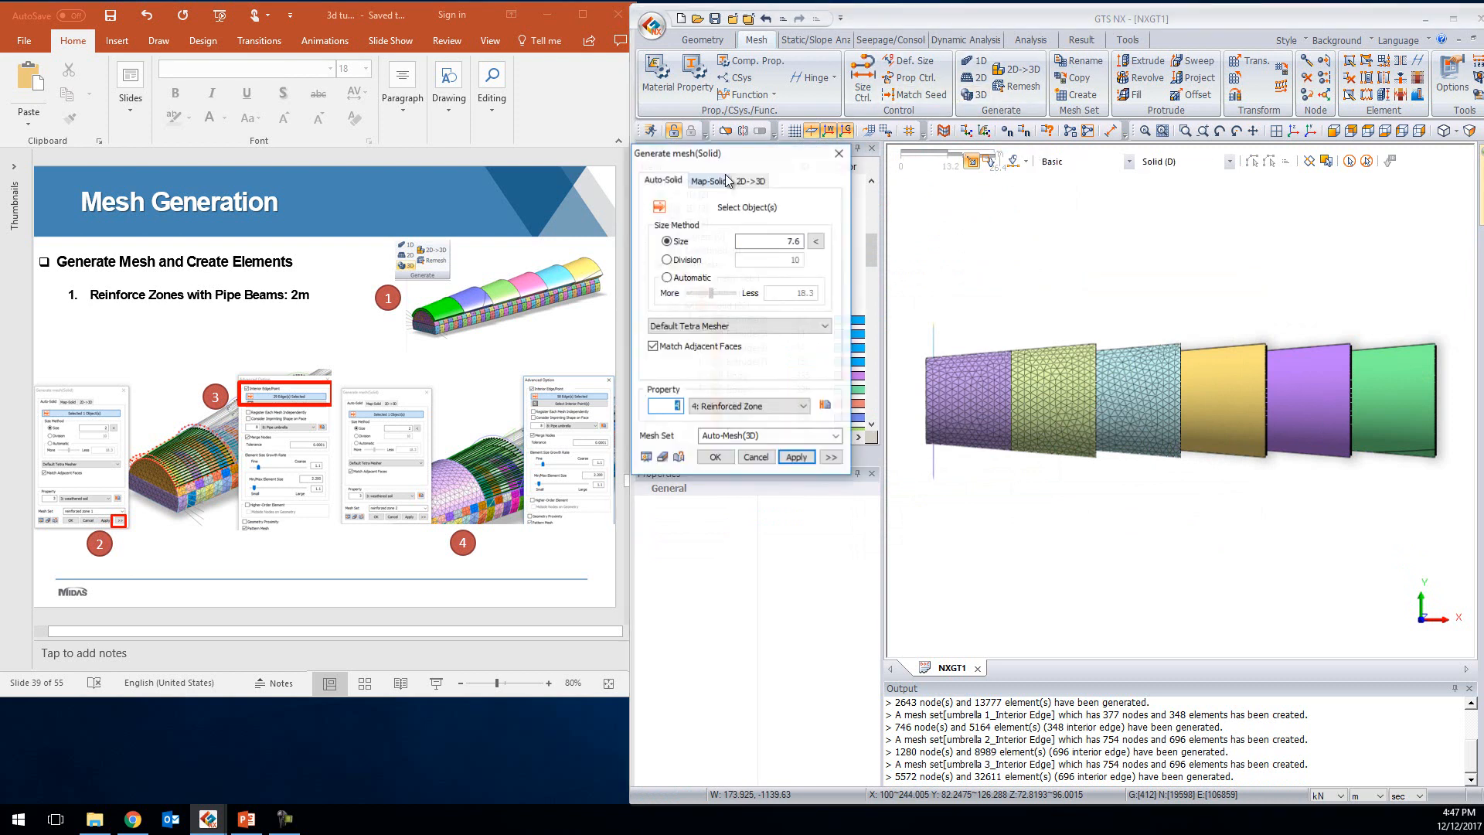
pyautogui.click(1203, 392)
pyautogui.click(919, 269)
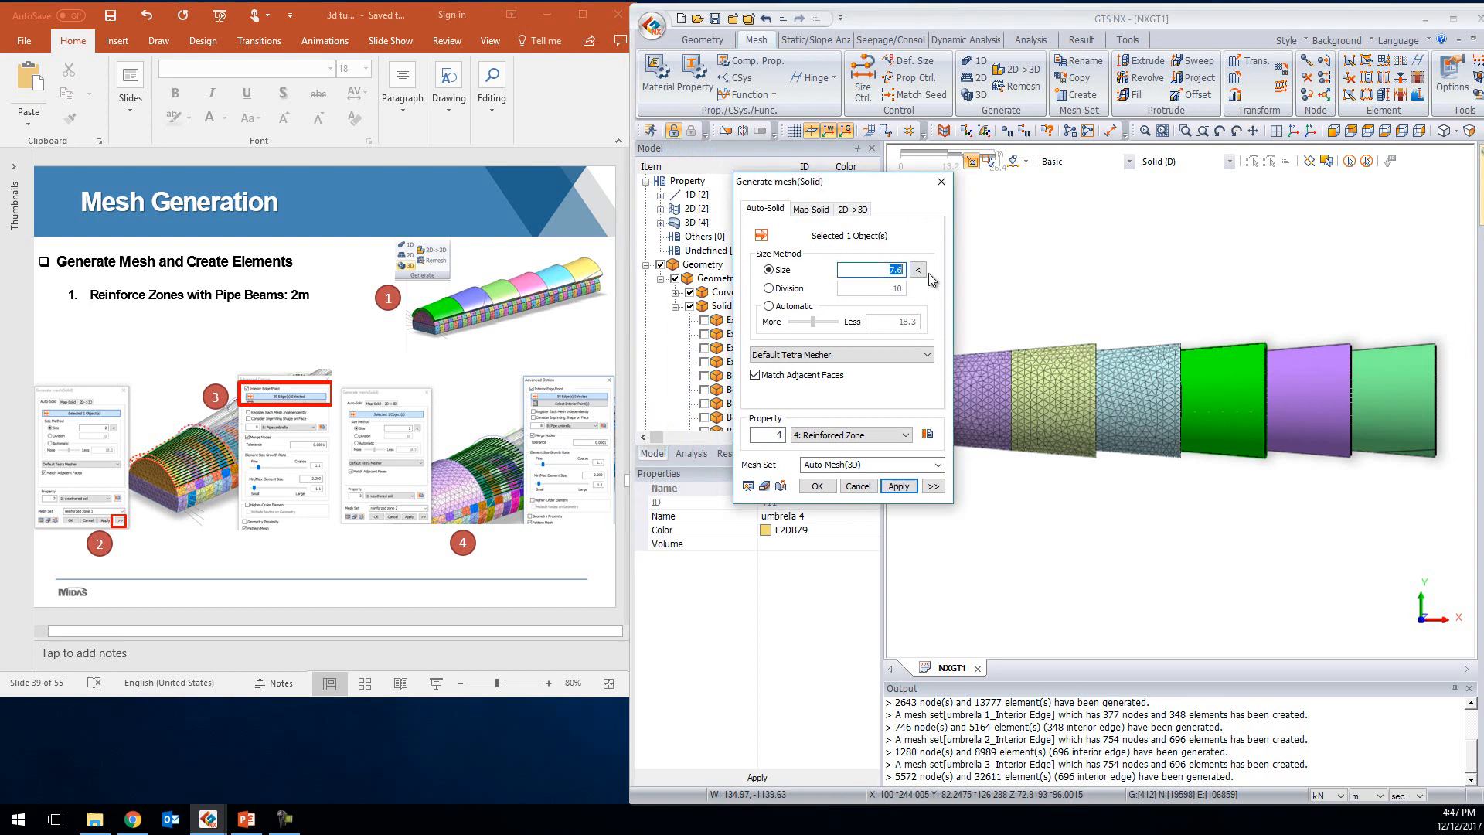
pyautogui.write('2')
pyautogui.click(861, 436)
pyautogui.click(850, 459)
pyautogui.click(855, 463)
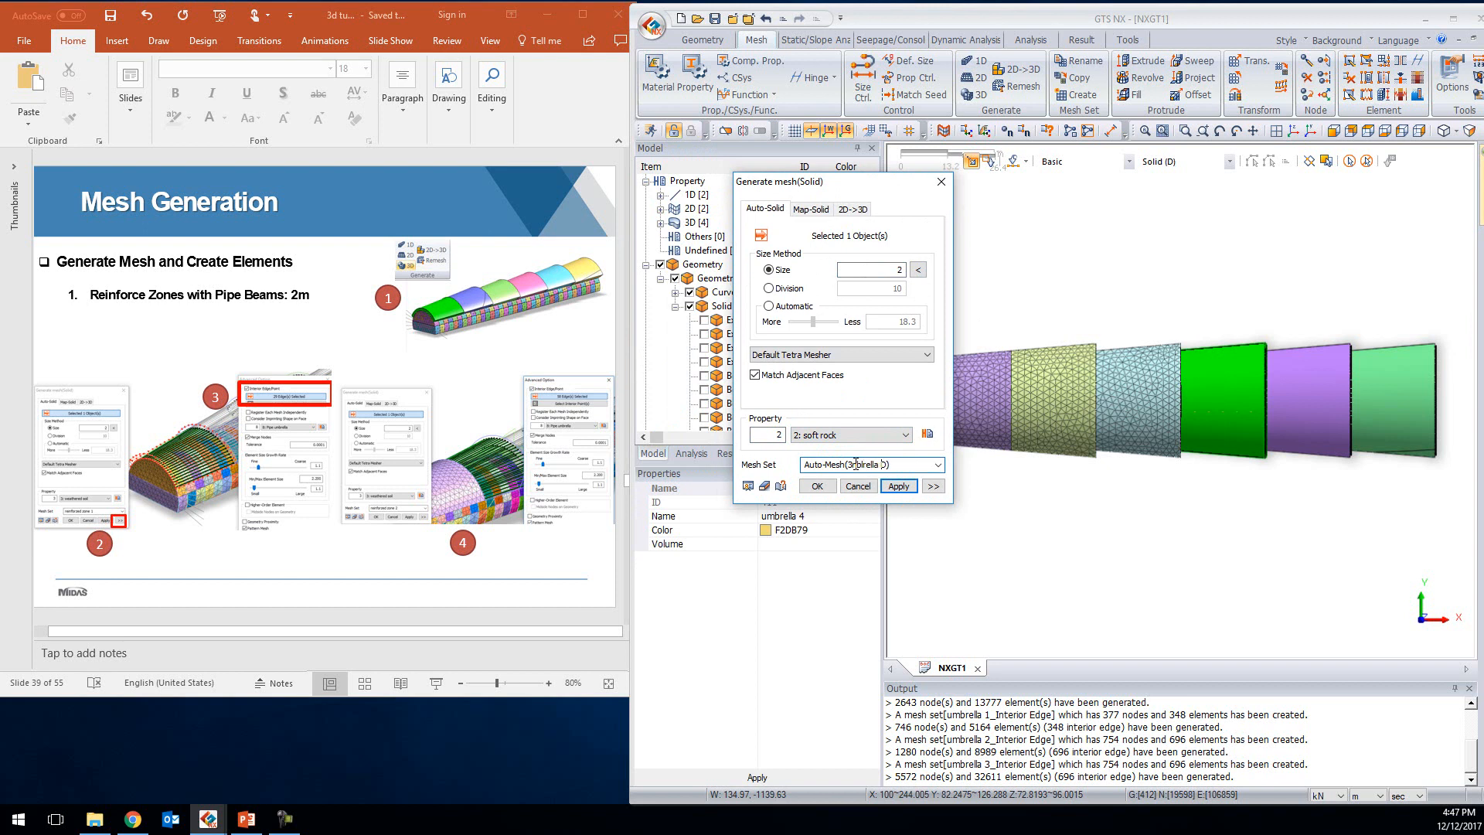
pyautogui.moveTo(881, 462); pyautogui.dragTo(737, 466)
pyautogui.write('um')
pyautogui.write('brella 4')
# Include the fourth zone's pipe edges as interior edges with the Pipe umbrella property and generate the umbrella 4 mesh
pyautogui.click(934, 485)
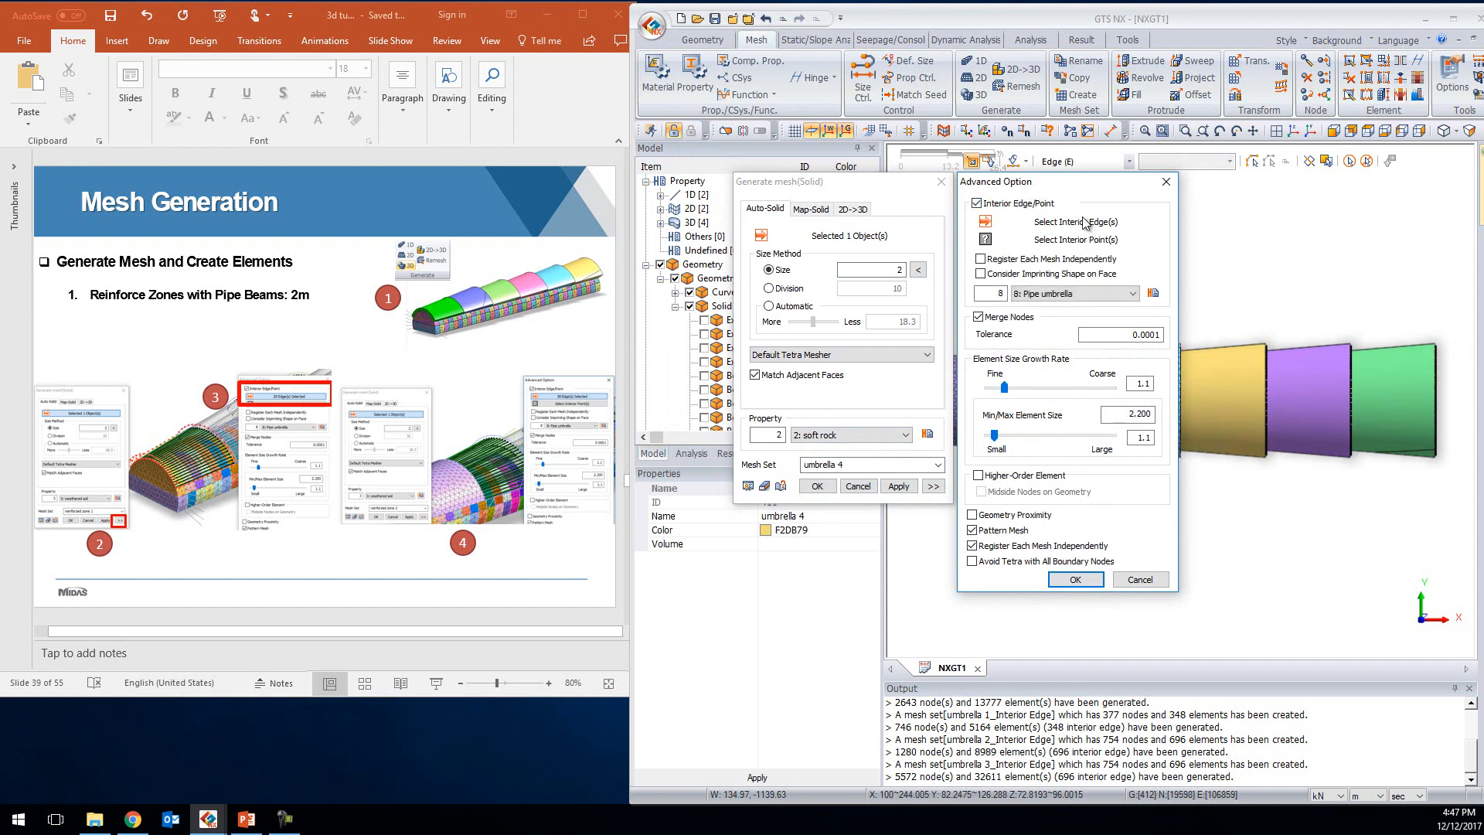
pyautogui.click(1086, 220)
pyautogui.moveTo(1119, 184); pyautogui.dragTo(1056, 179)
pyautogui.moveTo(1151, 299)
pyautogui.mouseDown()
pyautogui.moveTo(1251, 485)
pyautogui.moveTo(1296, 507)
pyautogui.mouseUp()
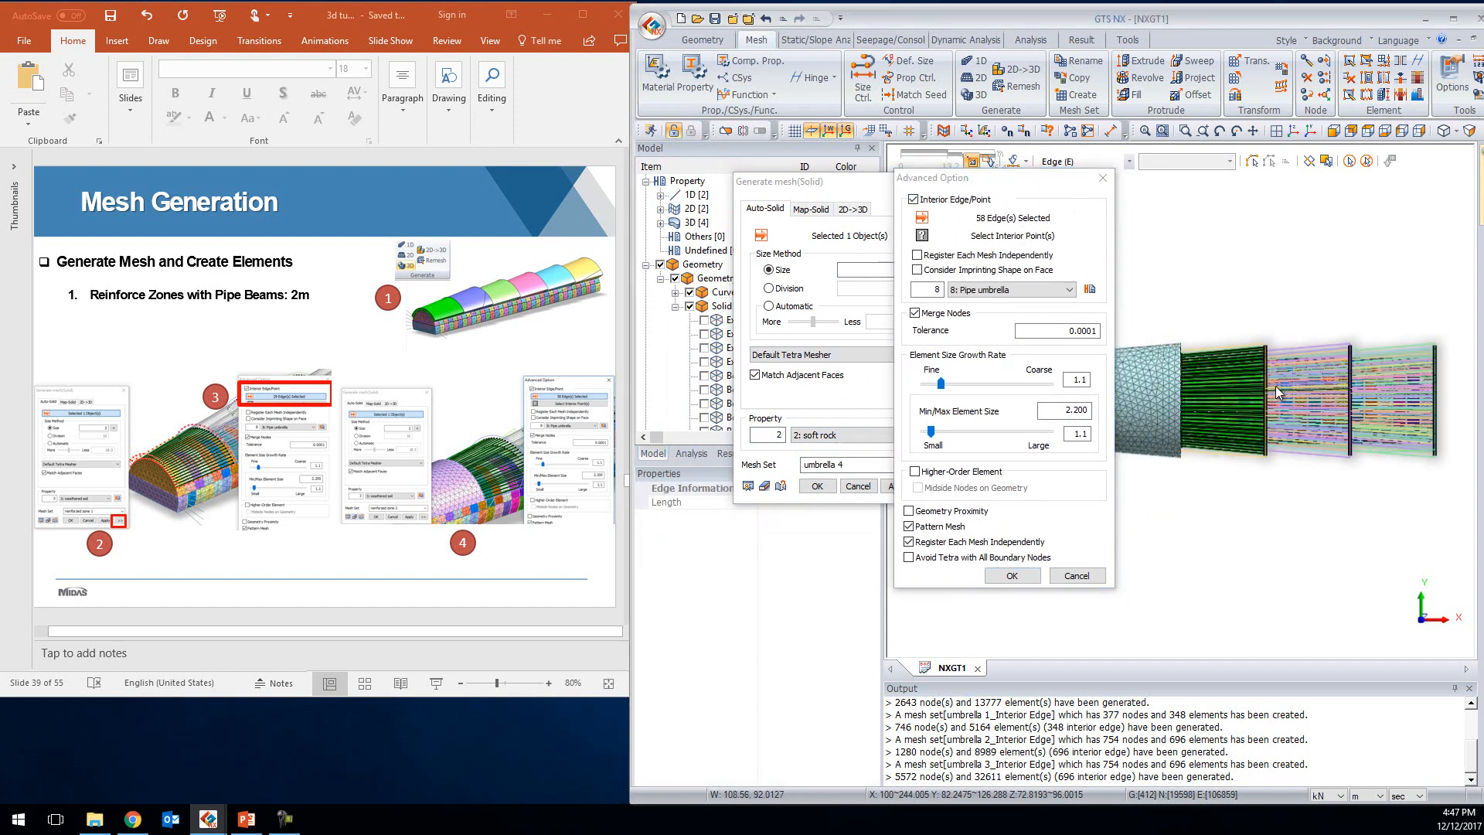
pyautogui.click(1012, 576)
pyautogui.click(898, 487)
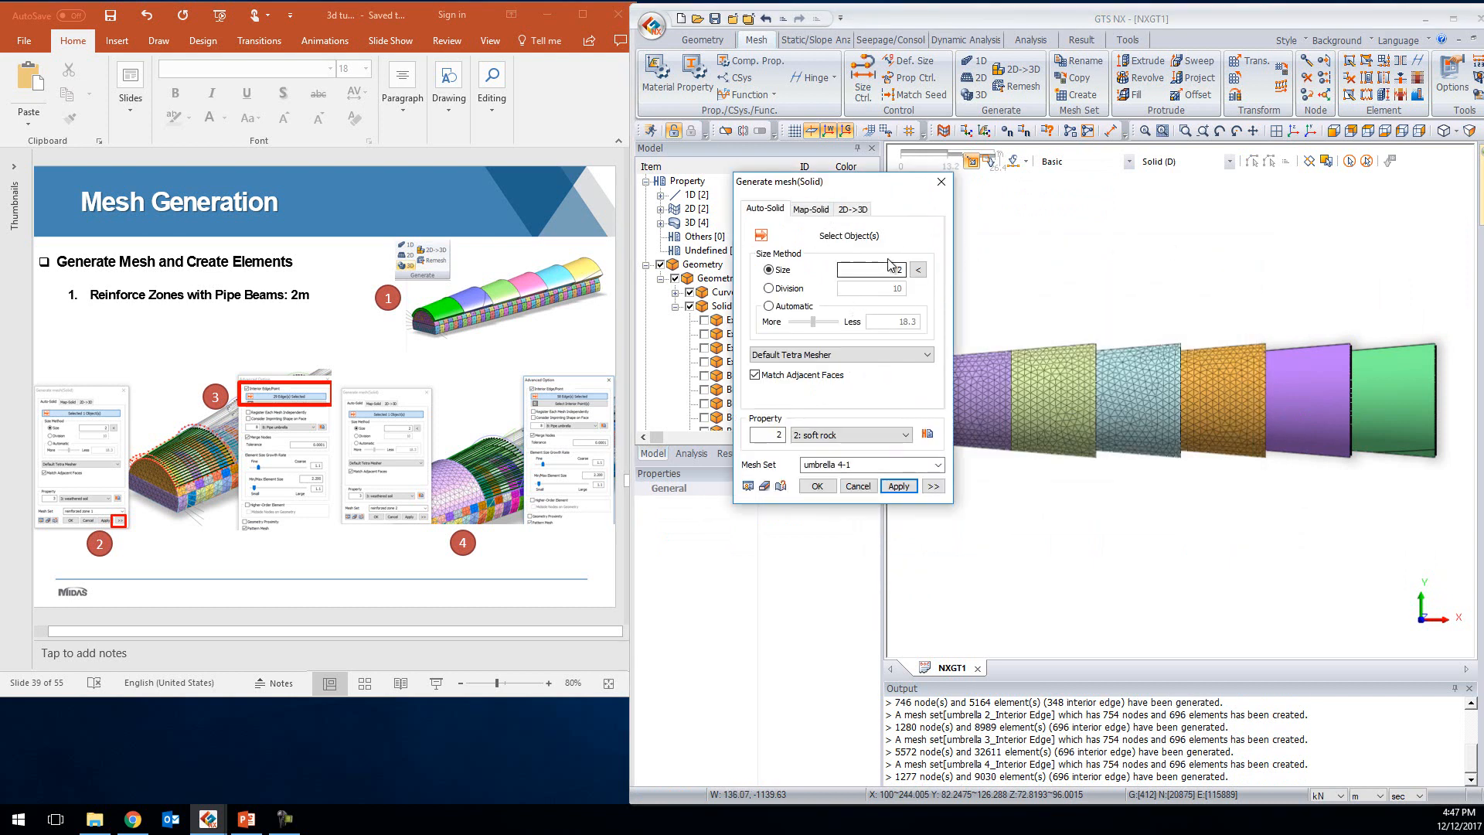
# Select the umbrella 5 solid for meshing and name its mesh set umbrella 5
pyautogui.click(1314, 369)
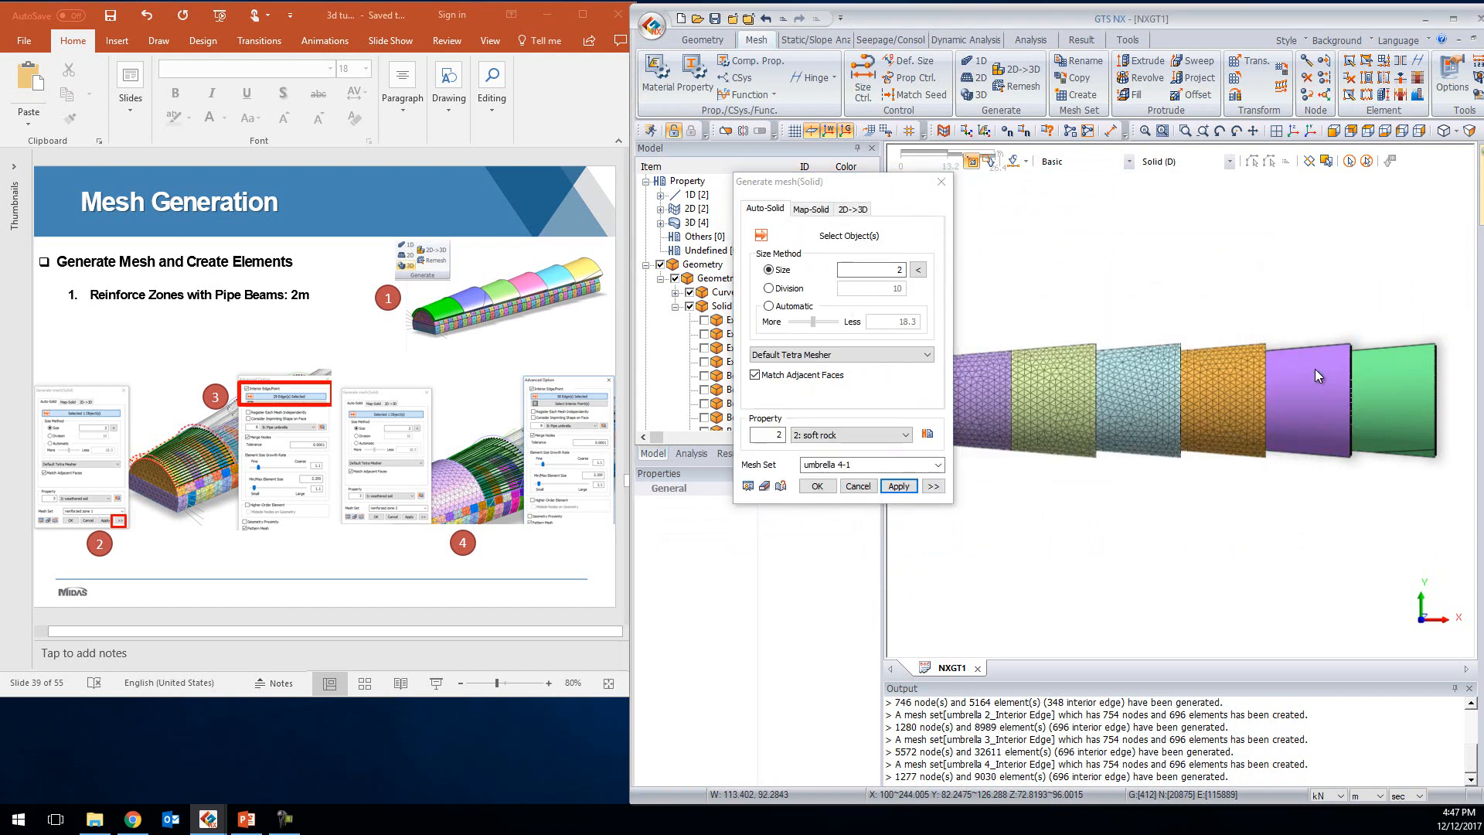
pyautogui.click(847, 465)
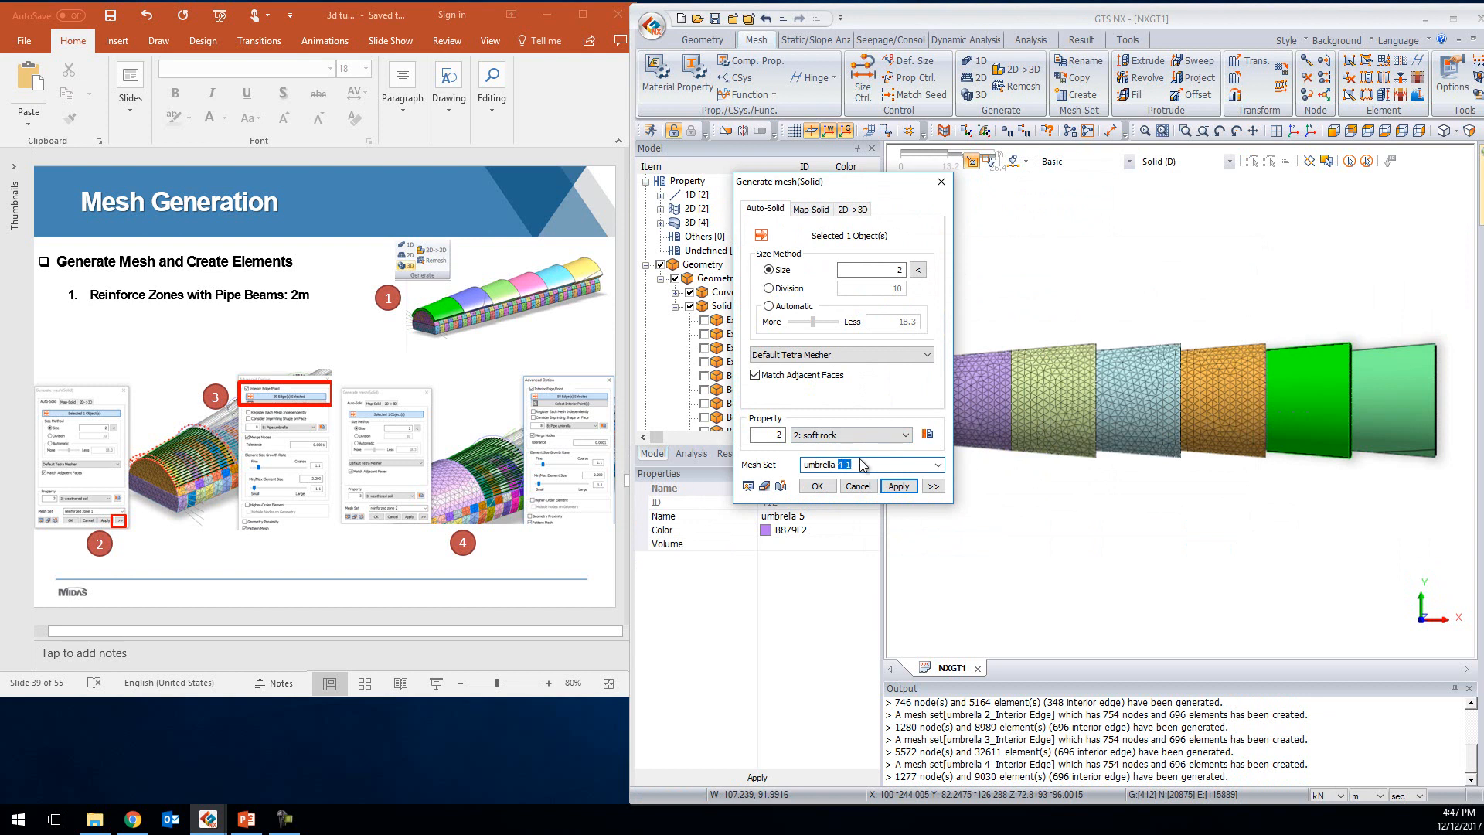
pyautogui.write('5')
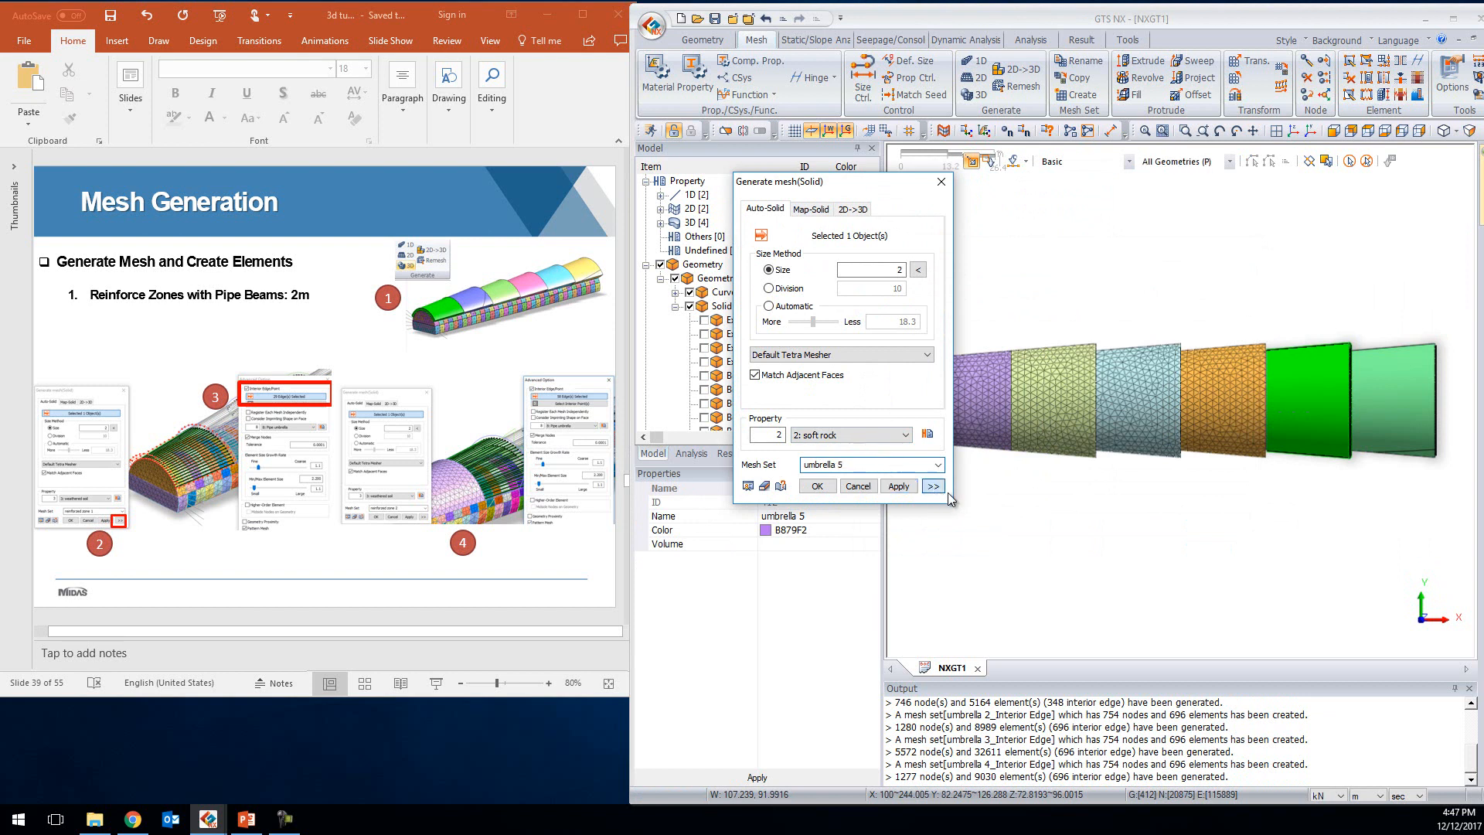
# Include the fifth zone's pipe edges as interior edges with the Pipe umbrella property and generate the umbrella 5 mesh
pyautogui.click(933, 486)
pyautogui.click(1026, 205)
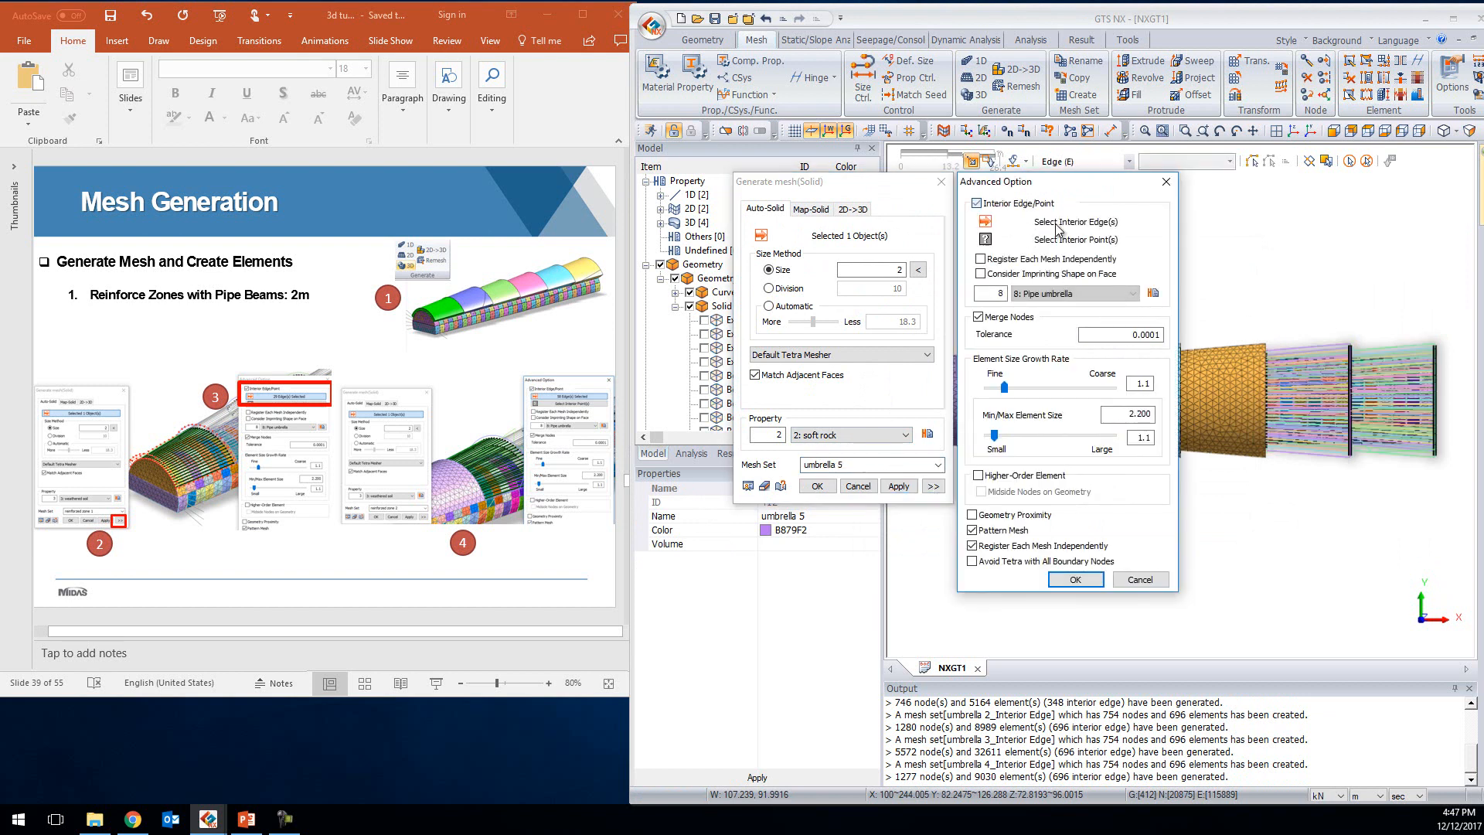
pyautogui.moveTo(1240, 306); pyautogui.dragTo(1372, 540)
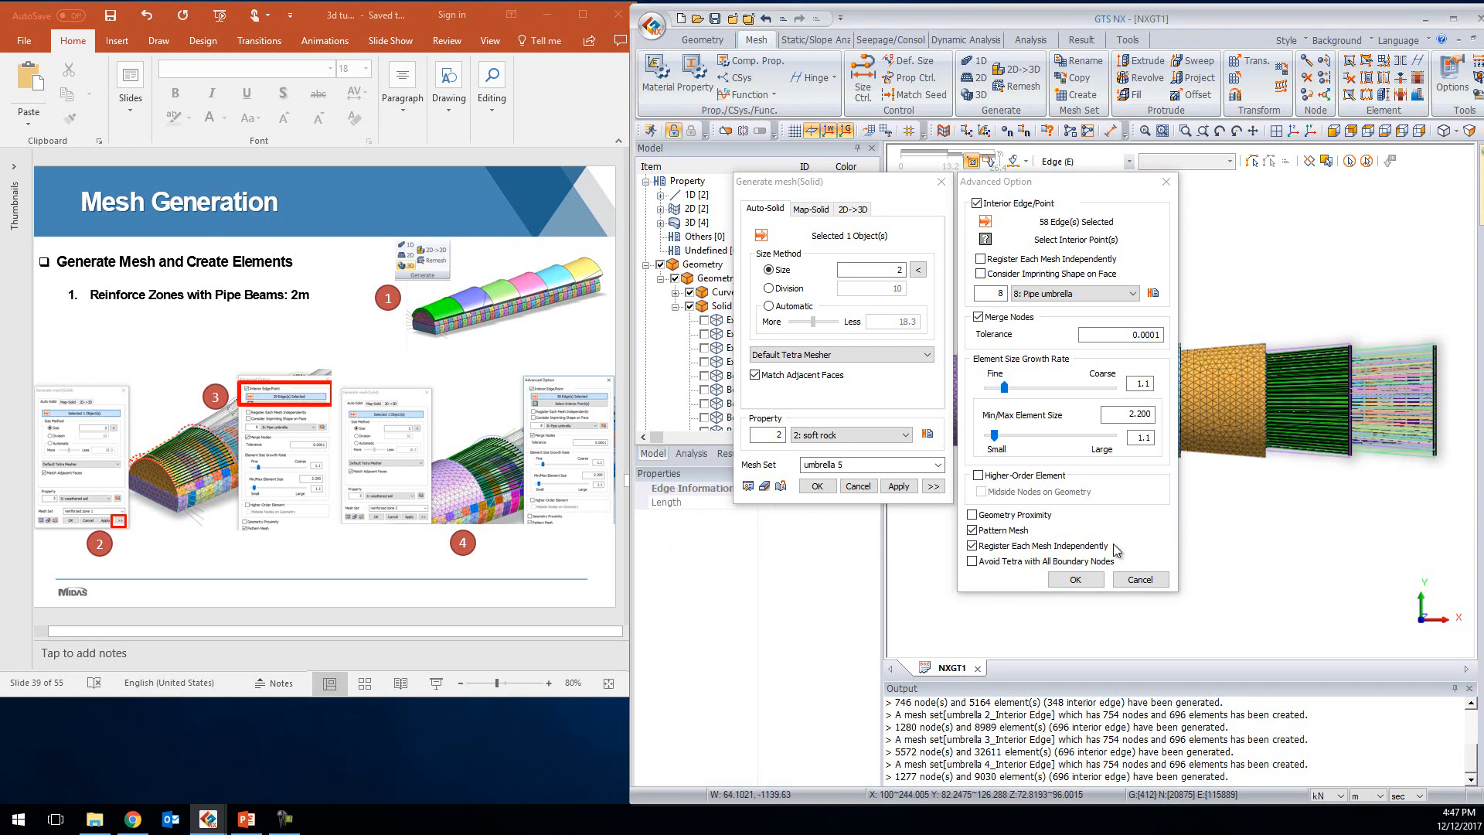
pyautogui.moveTo(1254, 265); pyautogui.dragTo(1362, 568)
pyautogui.click(1094, 582)
pyautogui.click(897, 485)
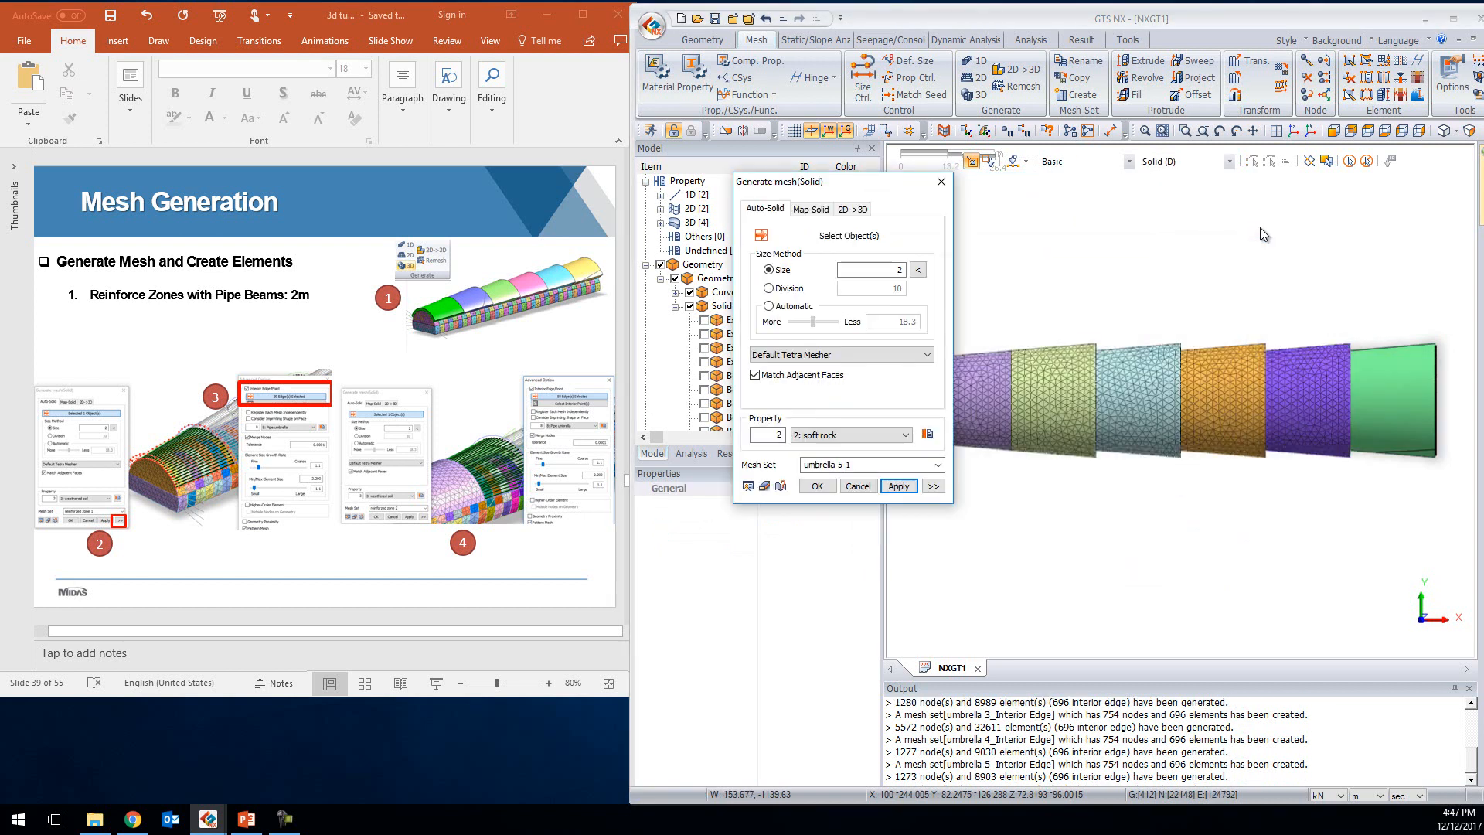
# Mesh the umbrella 6 solid as mesh set umbrella 6, with its pipe edges as interior edges using the Pipe umbrella property
pyautogui.click(1406, 397)
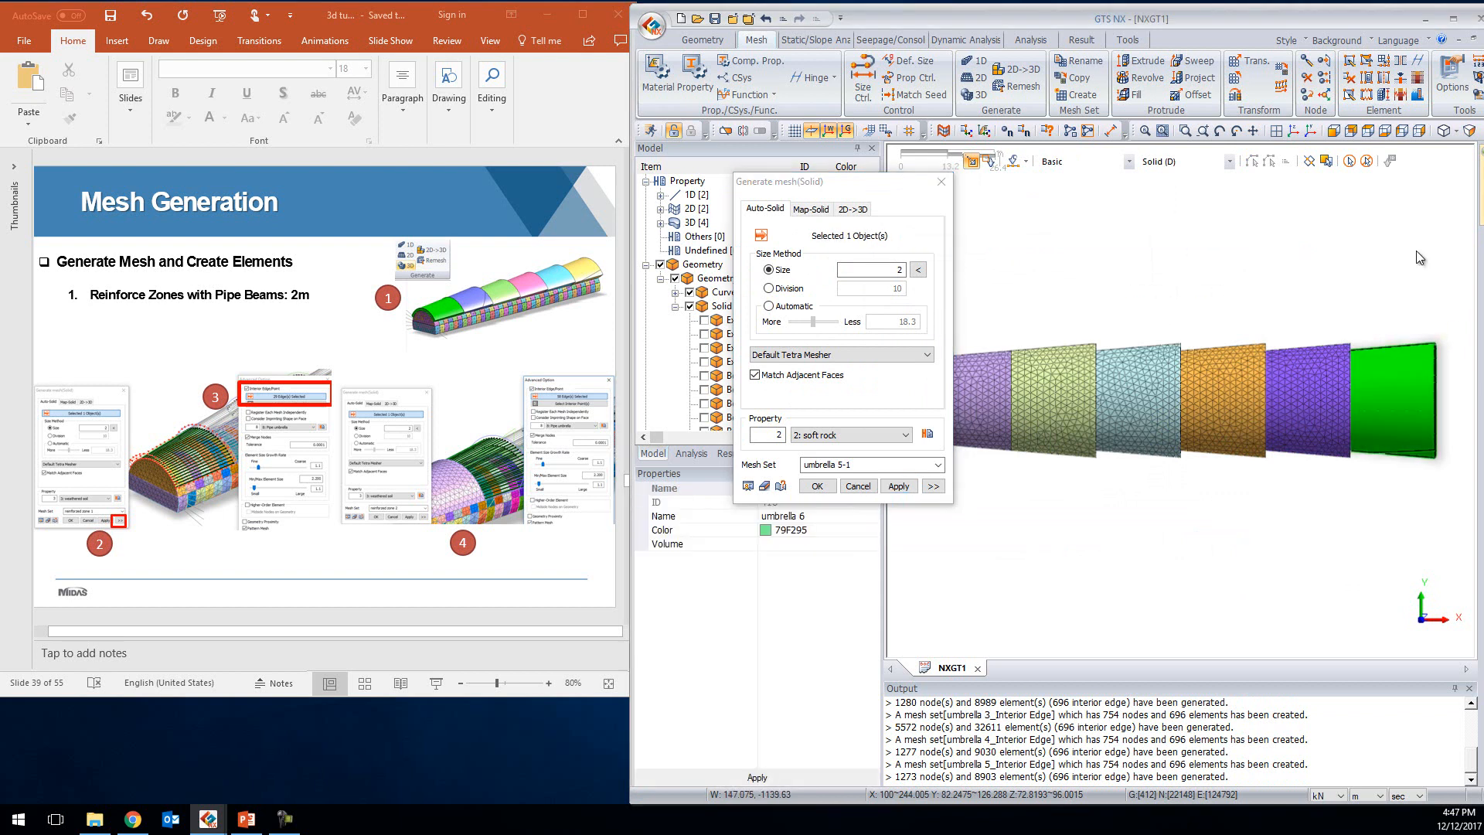
pyautogui.click(849, 464)
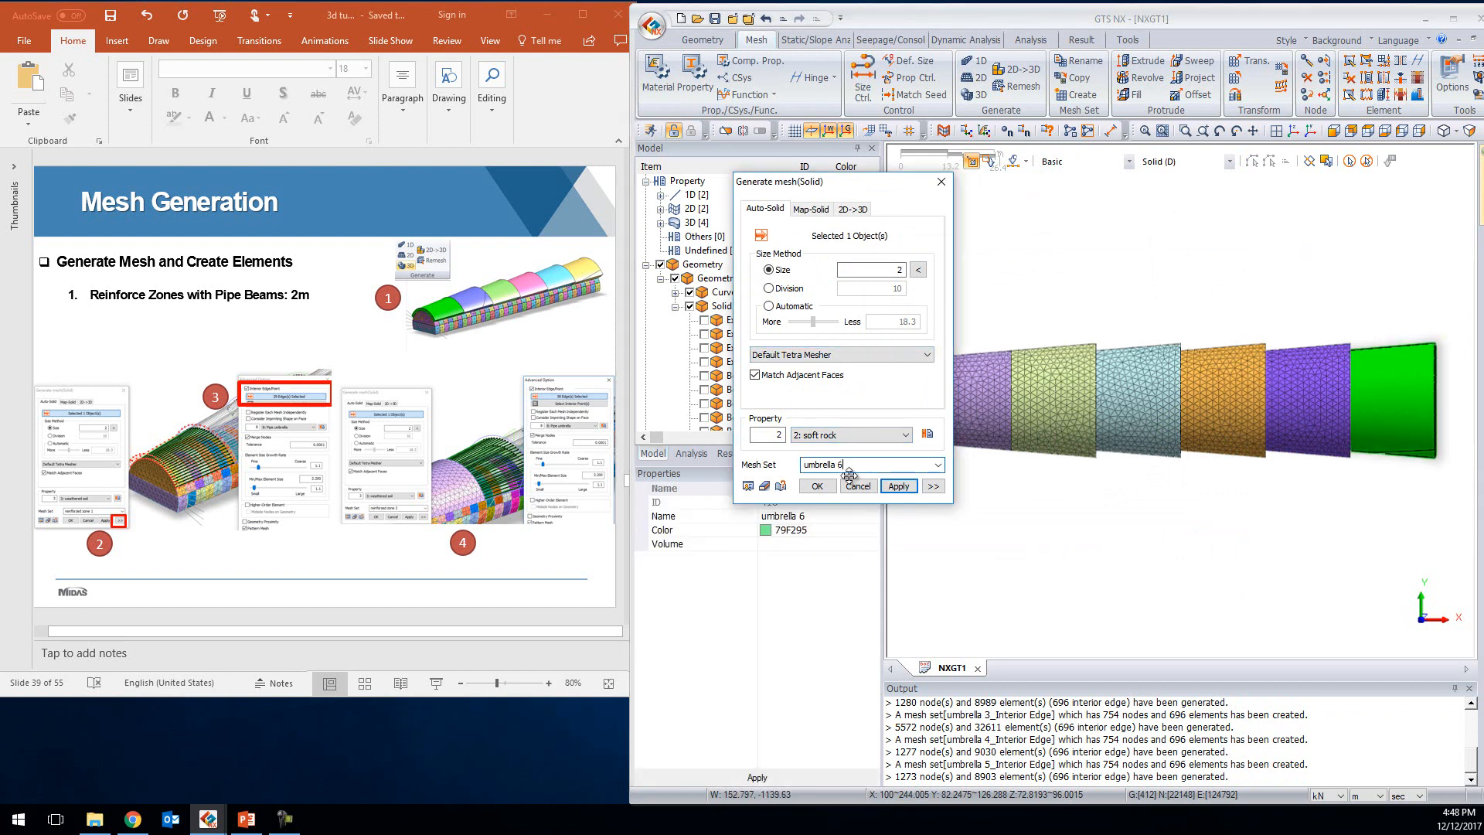
pyautogui.click(933, 486)
pyautogui.click(1007, 204)
pyautogui.moveTo(1396, 430); pyautogui.dragTo(1474, 522)
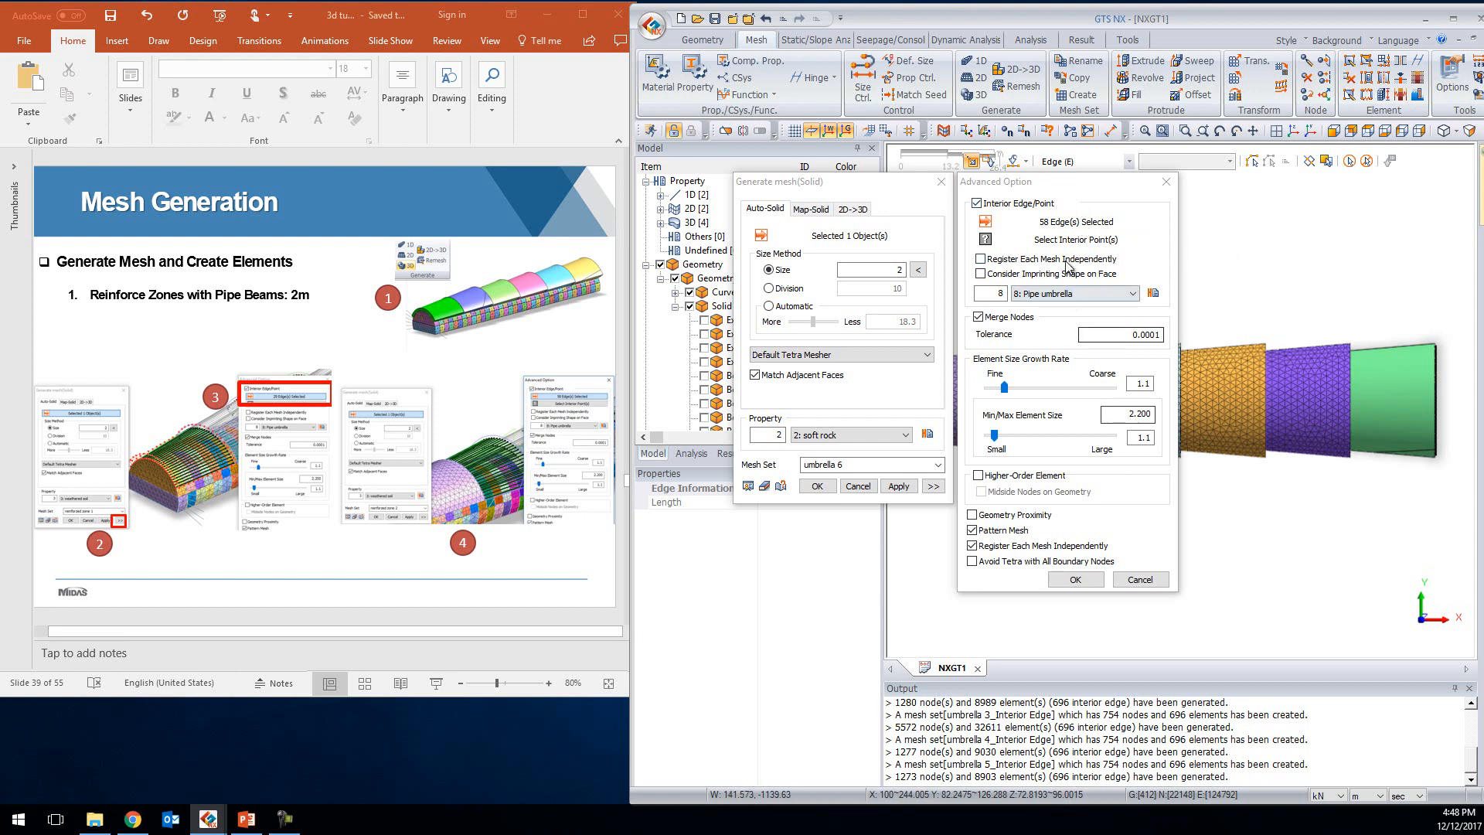
pyautogui.click(1089, 585)
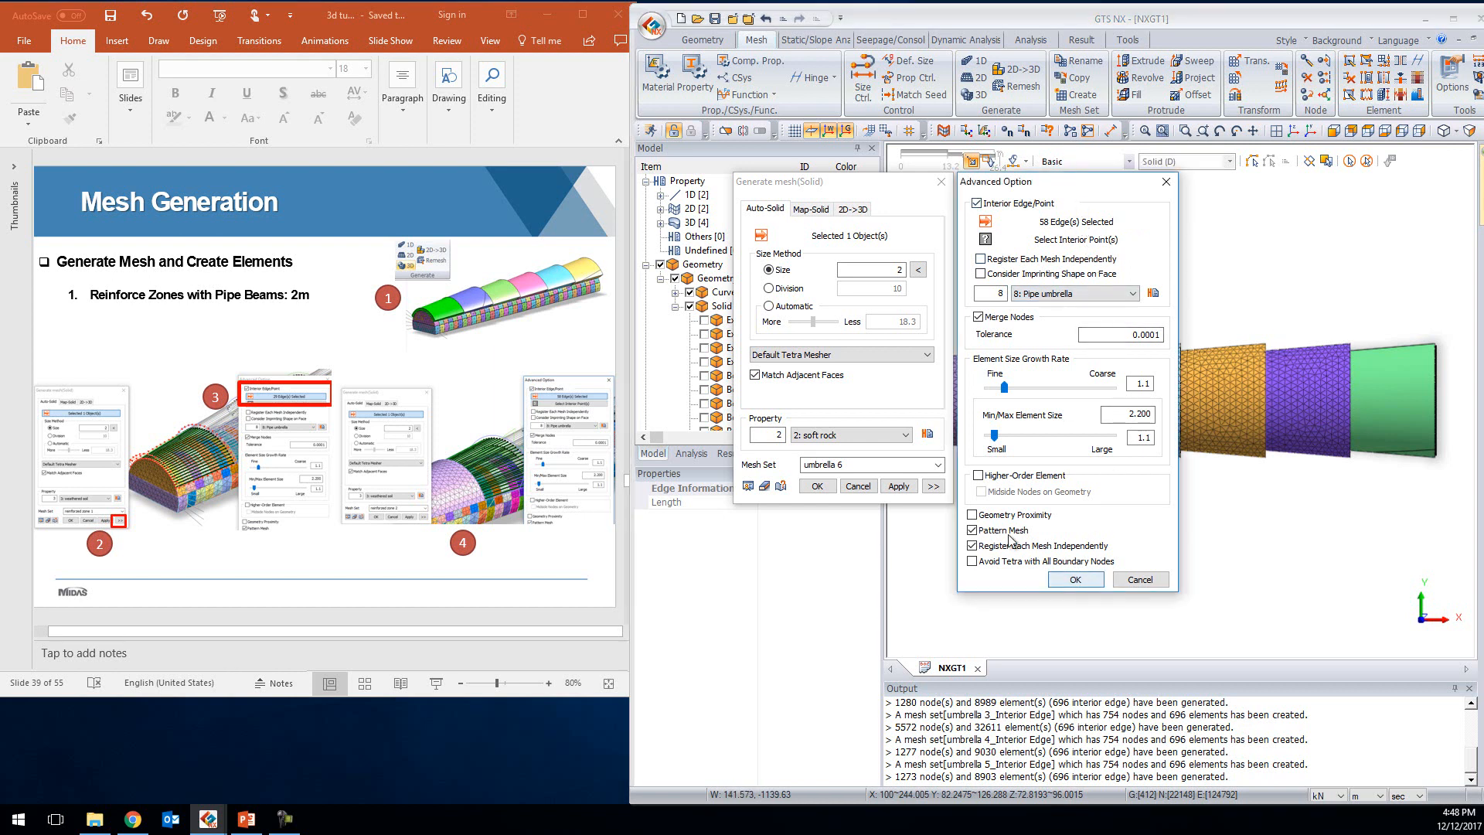
pyautogui.click(817, 486)
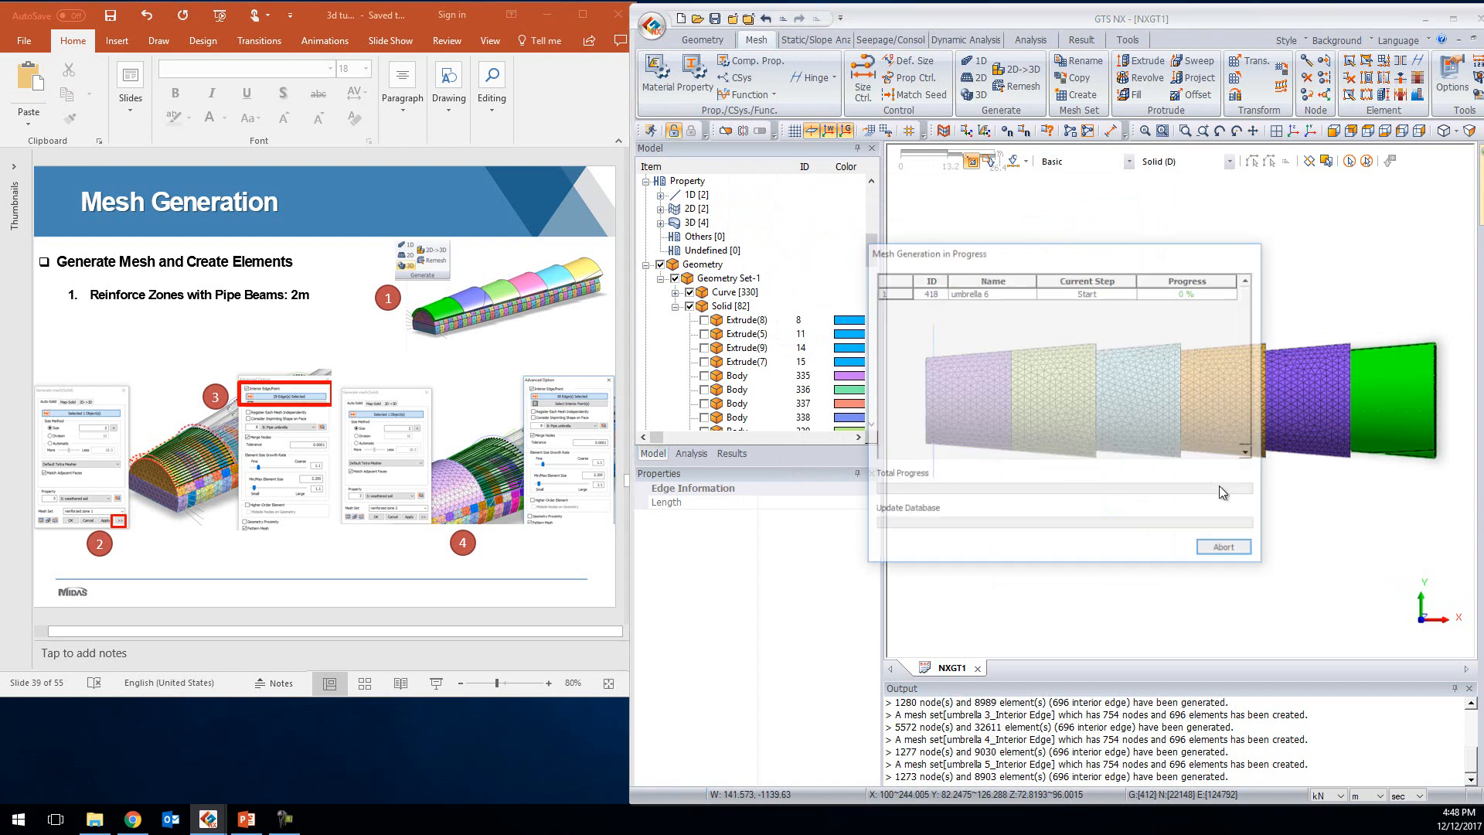
# Inspect the meshed tunnel in 3D, list the mesh sets in the model tree, and highlight the umbrella 1 mesh set
pyautogui.moveTo(1282, 503); pyautogui.dragTo(1185, 480, button='middle')
pyautogui.scroll(-2, 1162, 439)
pyautogui.moveTo(1103, 305); pyautogui.dragTo(1159, 402, button='middle')
pyautogui.scroll(-2, 719, 325)
pyautogui.click(647, 182)
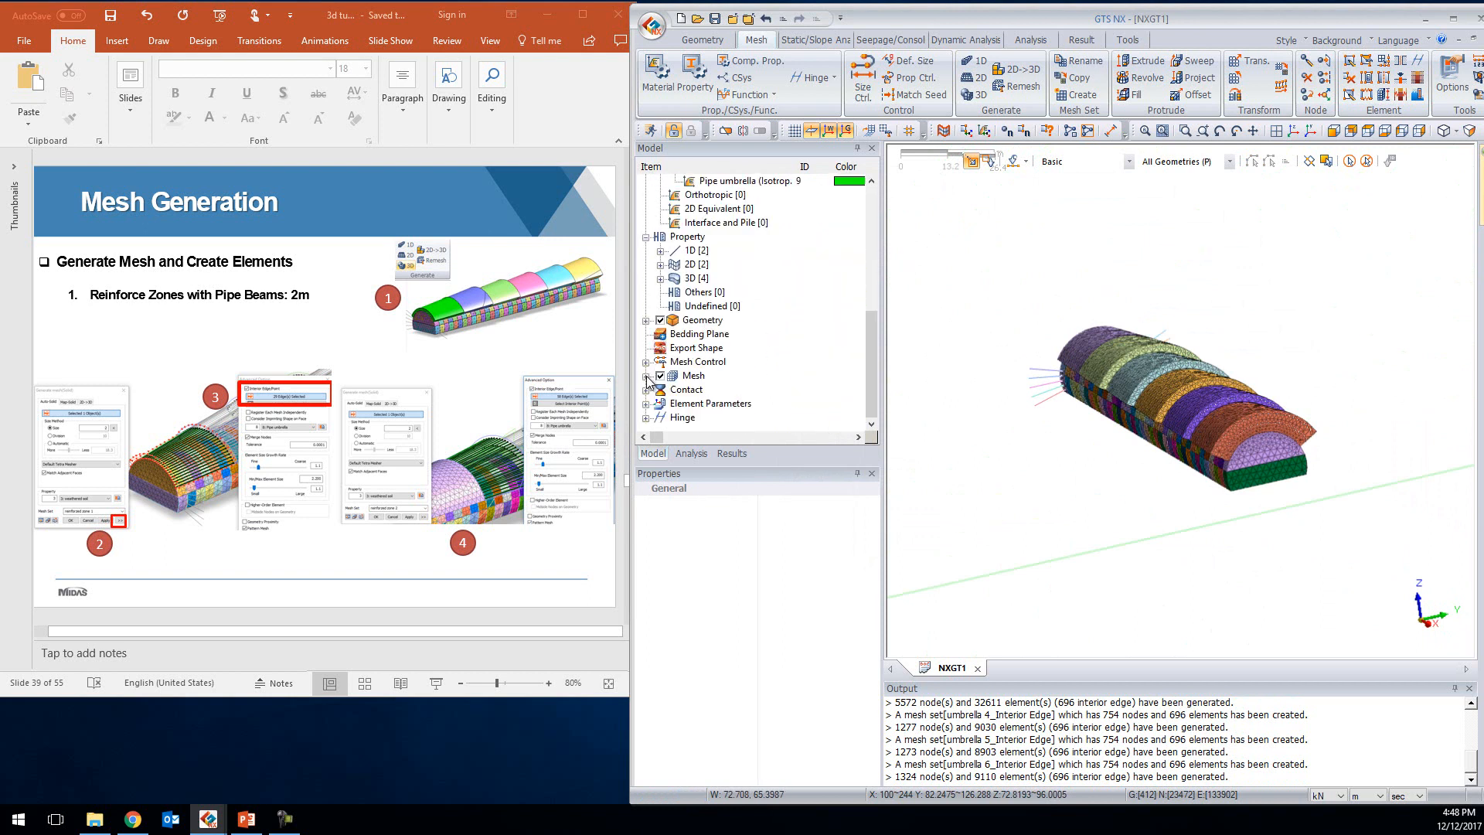
pyautogui.click(646, 377)
pyautogui.scroll(-3, 747, 340)
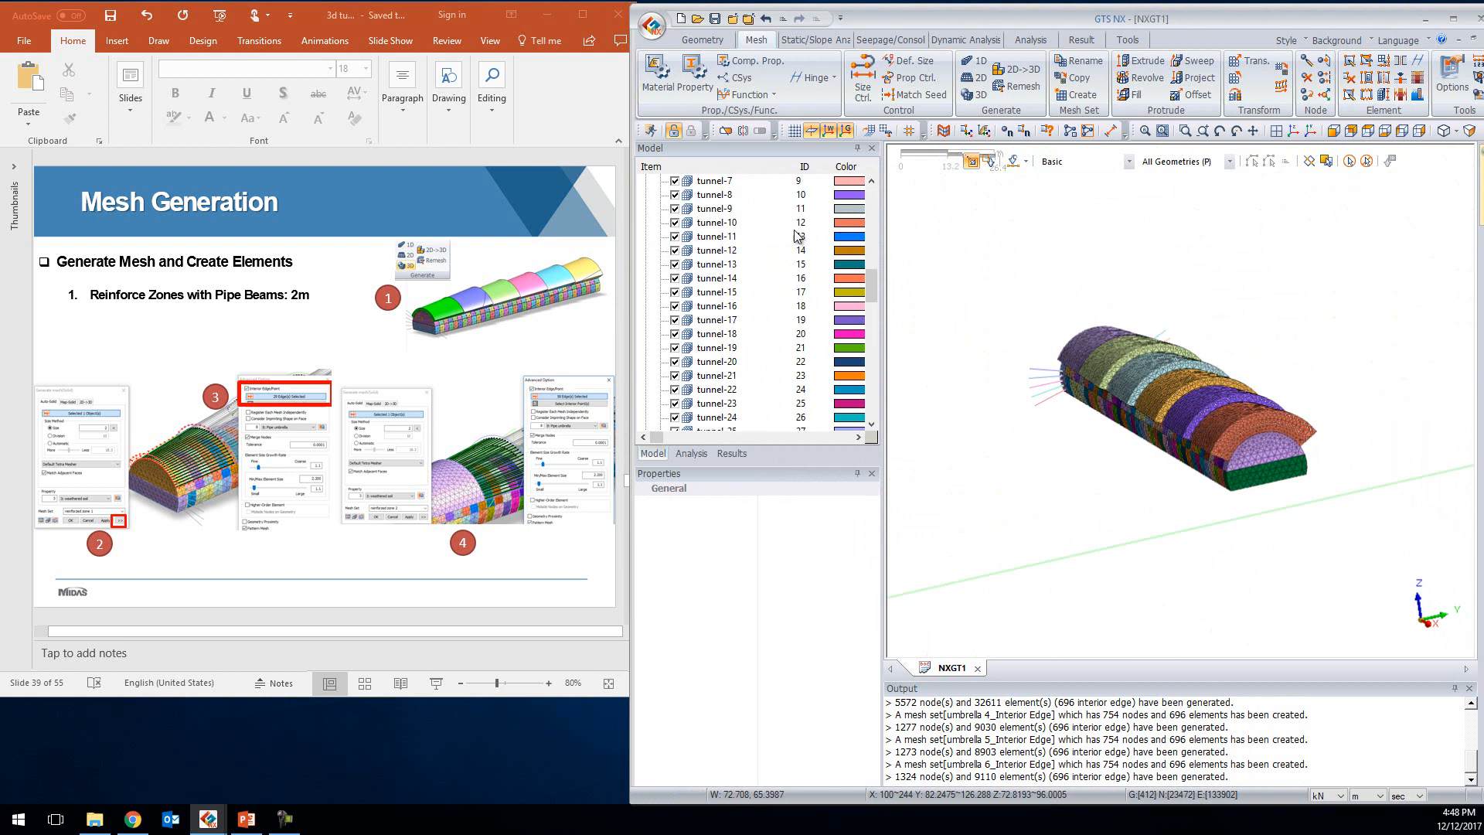
pyautogui.moveTo(872, 294); pyautogui.dragTo(856, 408)
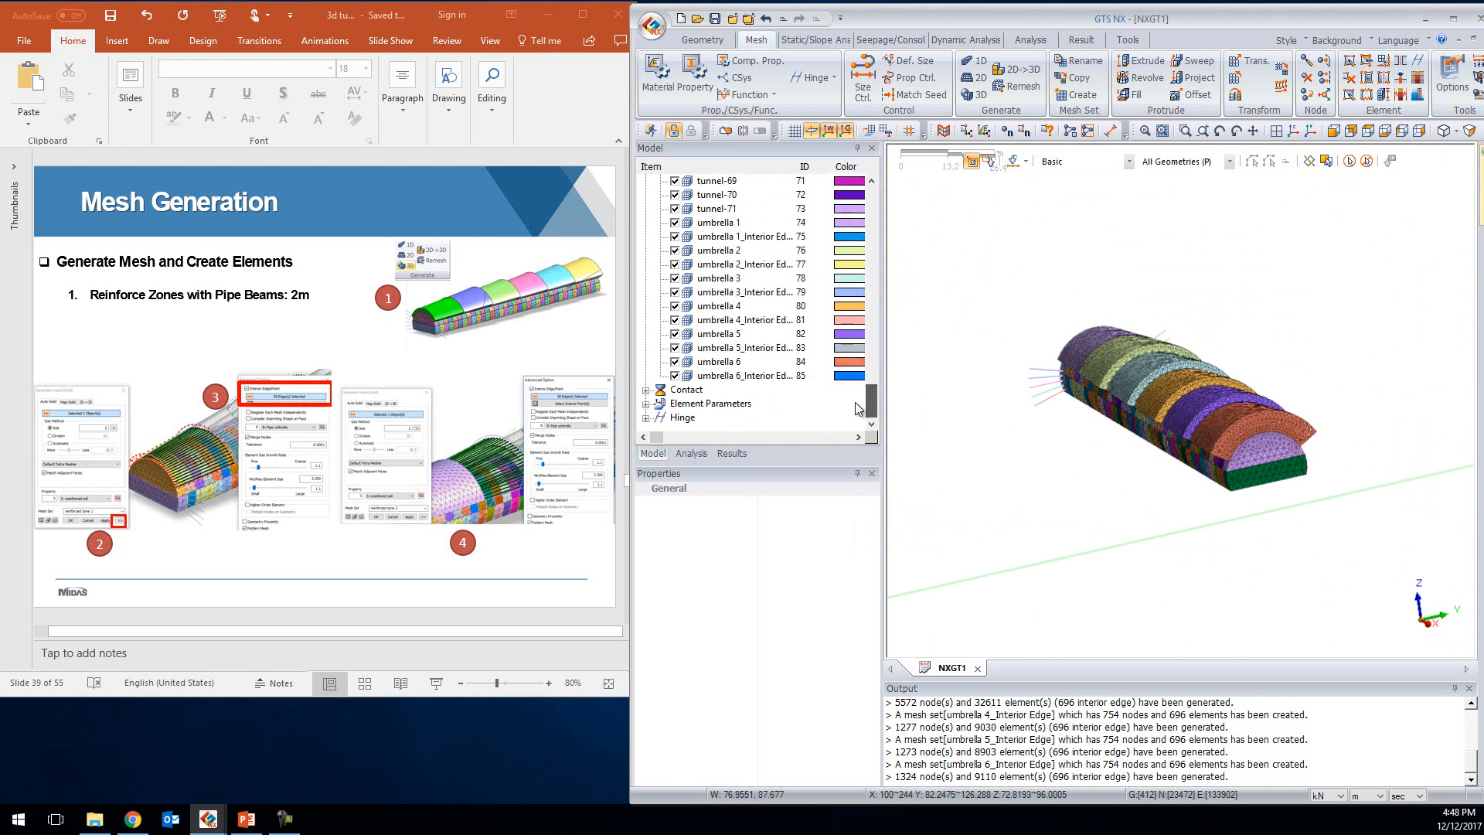
pyautogui.click(733, 225)
# Hide the umbrella 6 mesh set and highlight umbrella 6_Interior Edge to examine the pipe beams embedded in the last zone
pyautogui.moveTo(1275, 495); pyautogui.dragTo(1191, 522, button='middle')
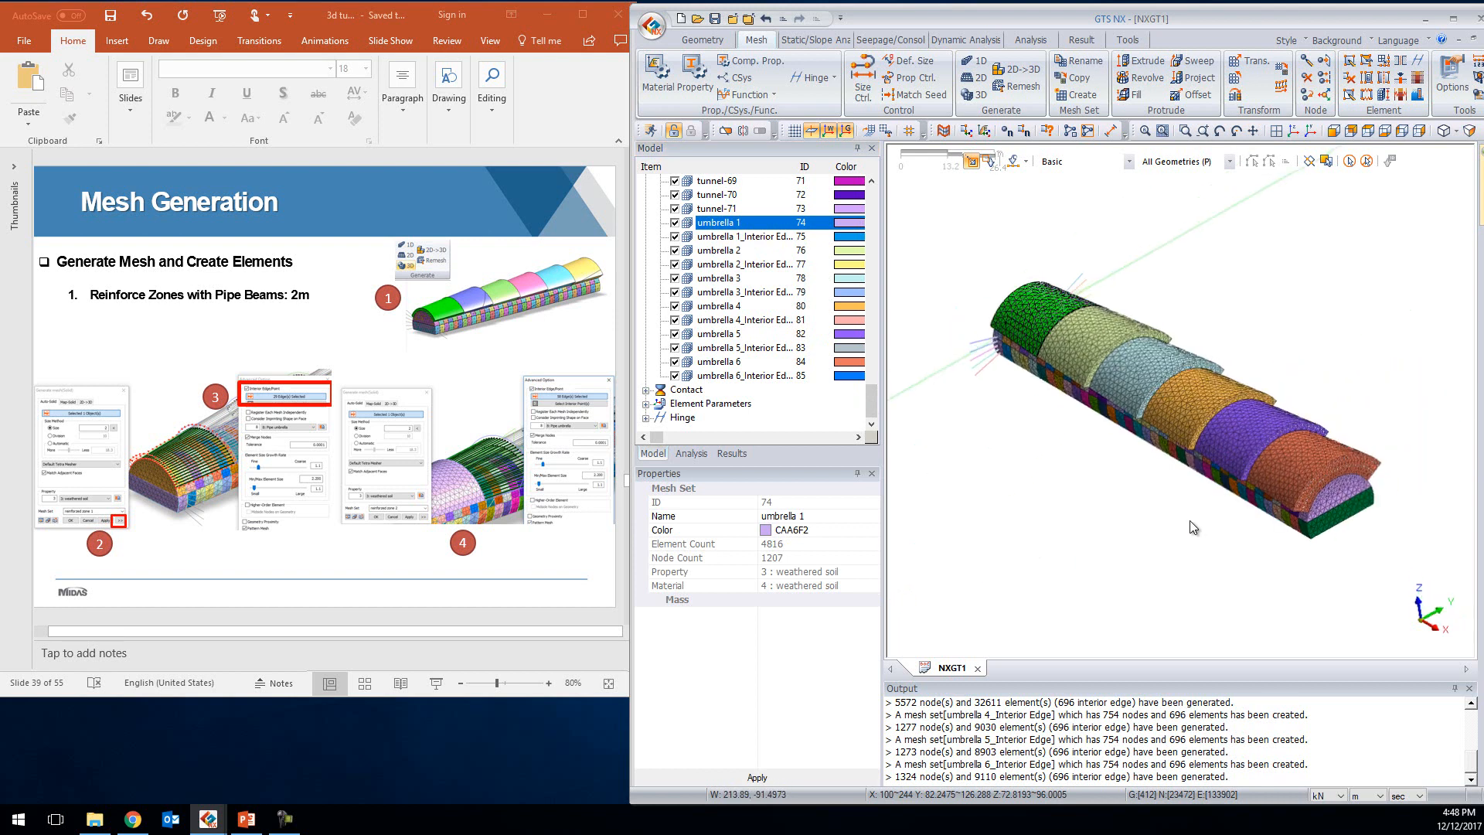
pyautogui.scroll(5, 1416, 498)
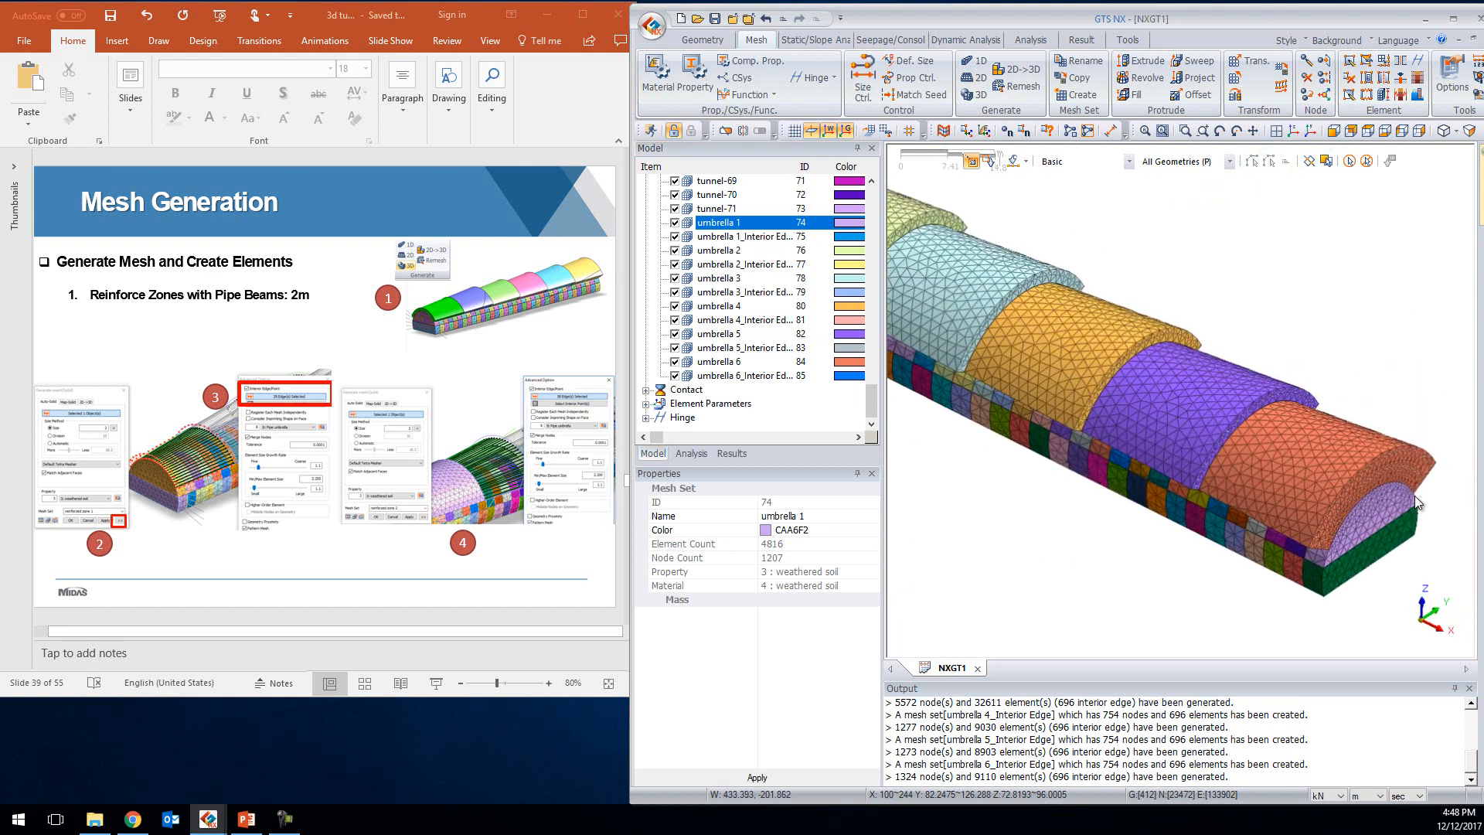
pyautogui.moveTo(1312, 481); pyautogui.dragTo(1183, 437, button='middle')
pyautogui.scroll(4, 1082, 574)
pyautogui.moveTo(1032, 573); pyautogui.dragTo(1174, 452, button='middle')
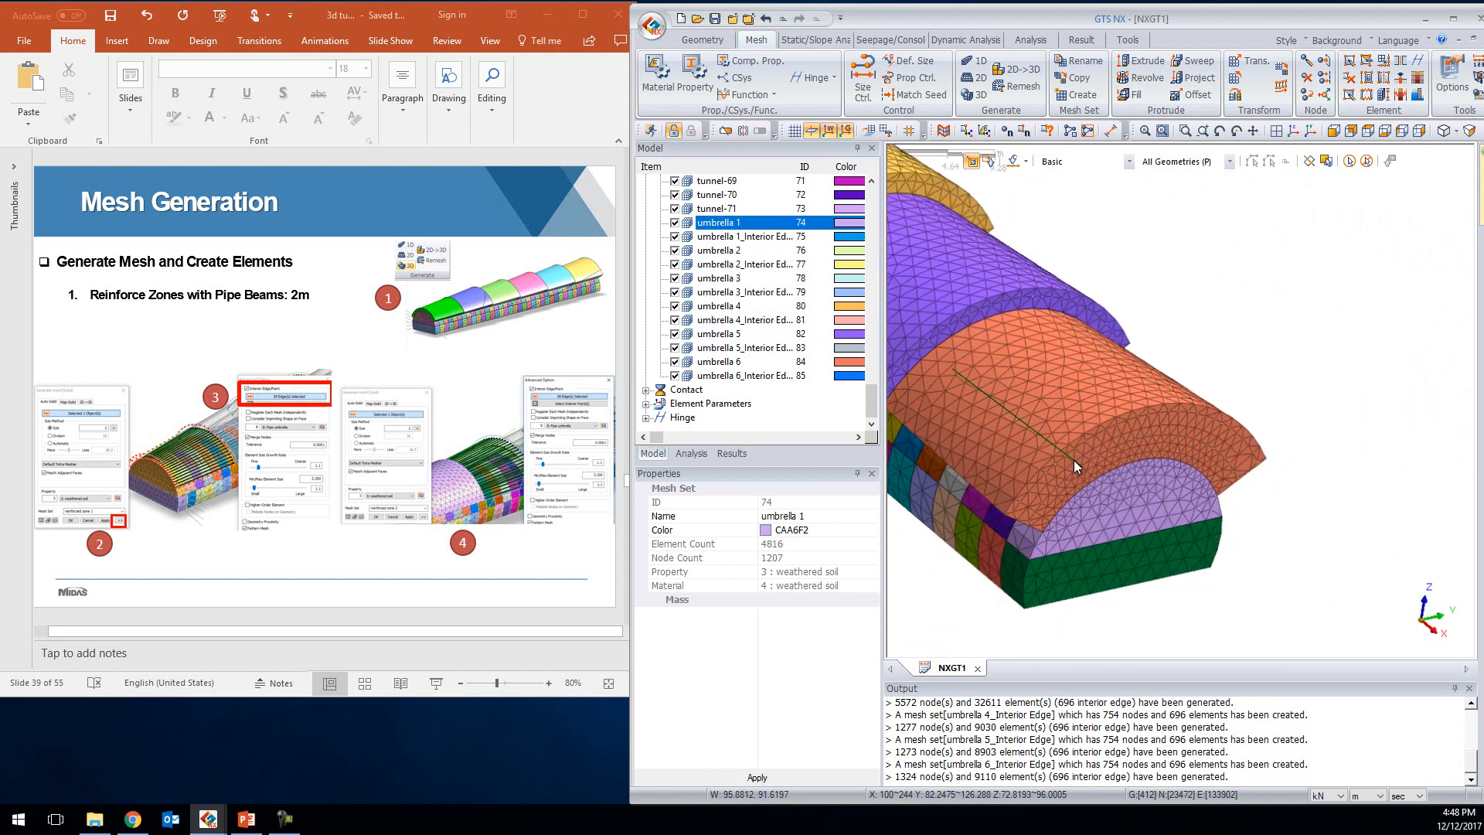
pyautogui.click(726, 362)
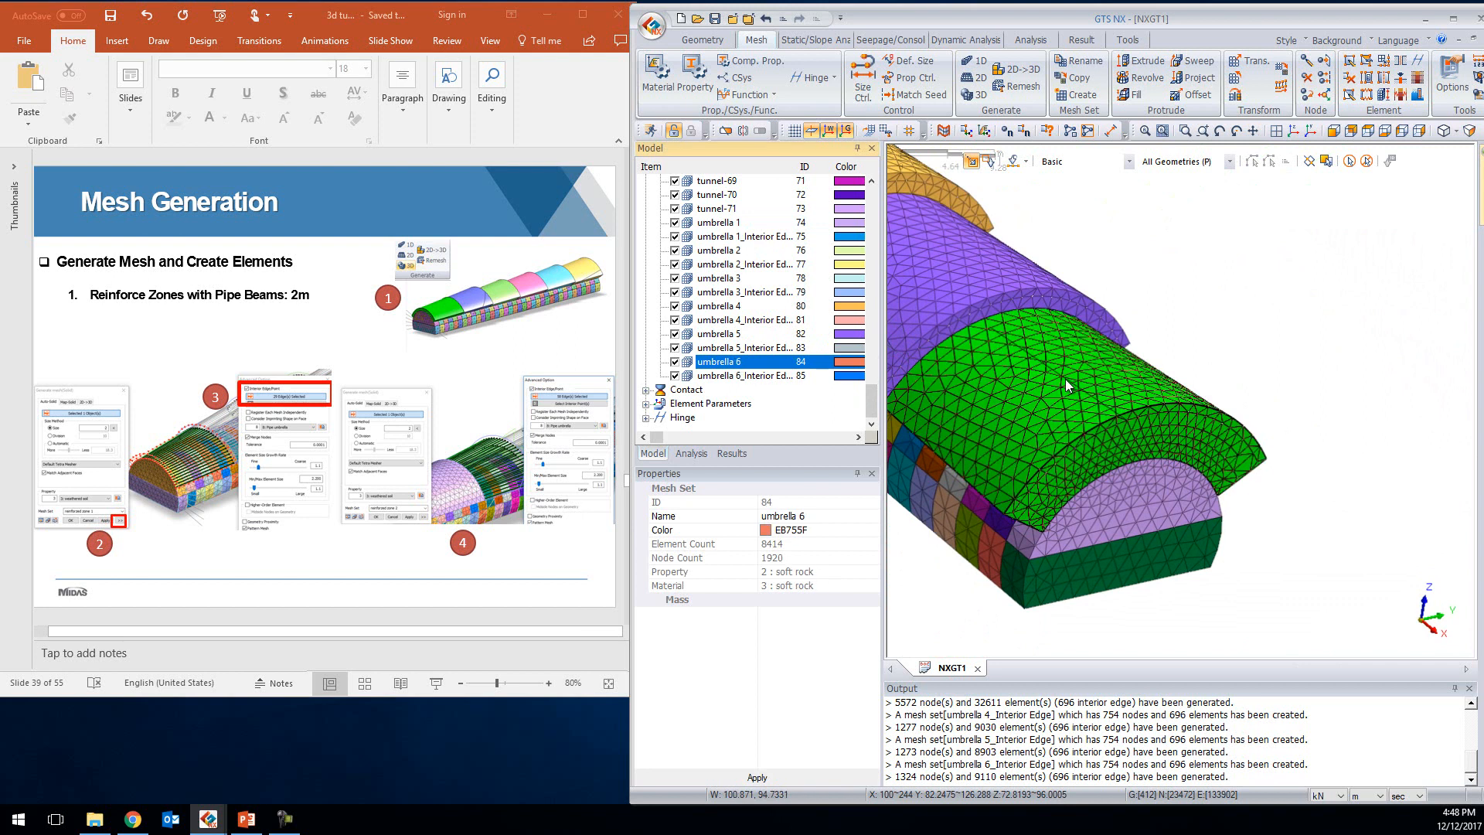
pyautogui.click(675, 361)
pyautogui.click(759, 375)
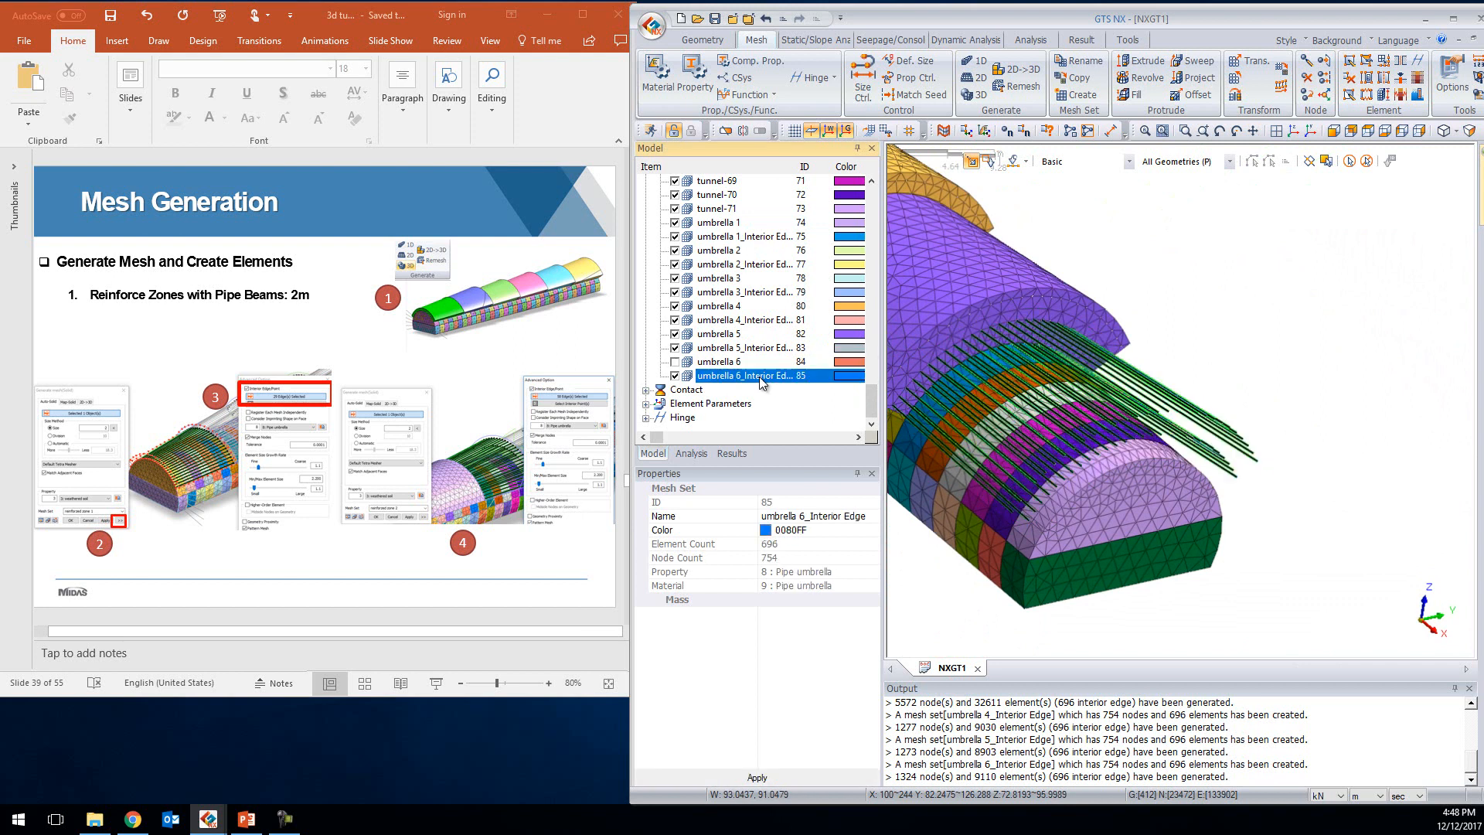
pyautogui.moveTo(1129, 416); pyautogui.dragTo(1093, 412, button='middle')
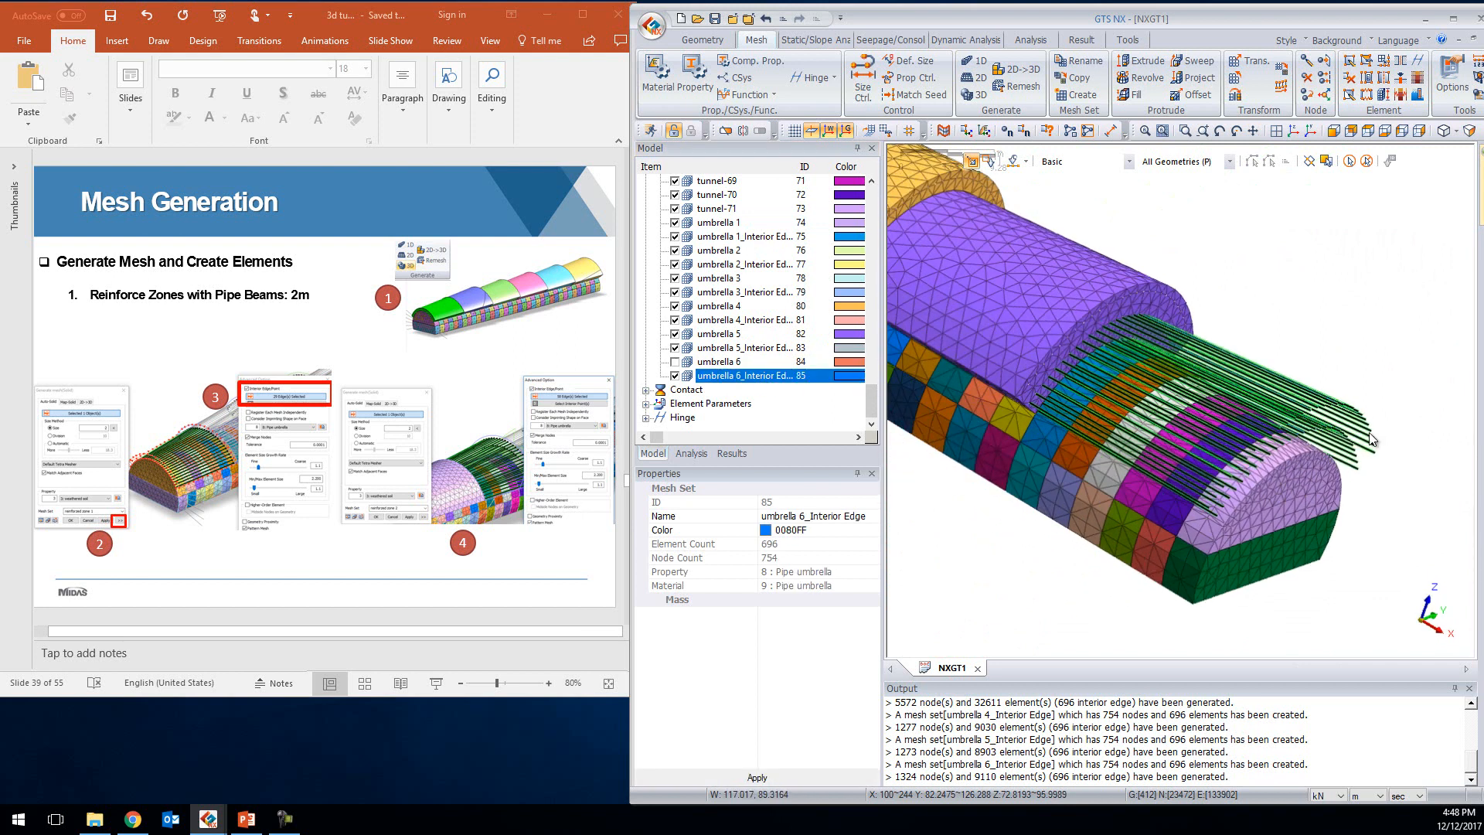
pyautogui.moveTo(1133, 459); pyautogui.dragTo(1123, 507, button='middle')
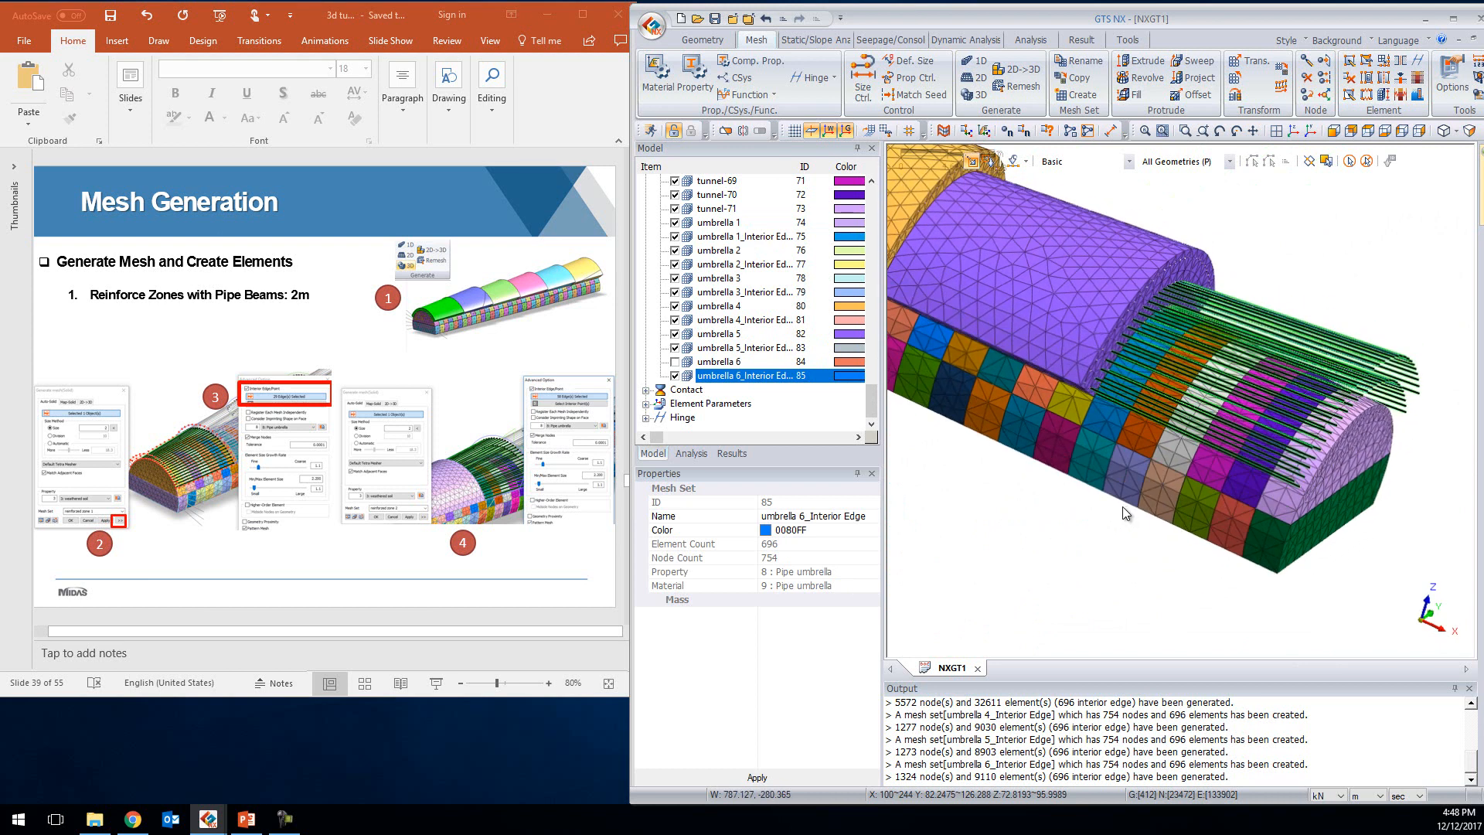
# Display the 3D section shape of the Pipe umbrella 1D property and examine the pipe beams in the last reinforced zone
pyautogui.scroll(10, 757, 275)
pyautogui.scroll(10, 758, 275)
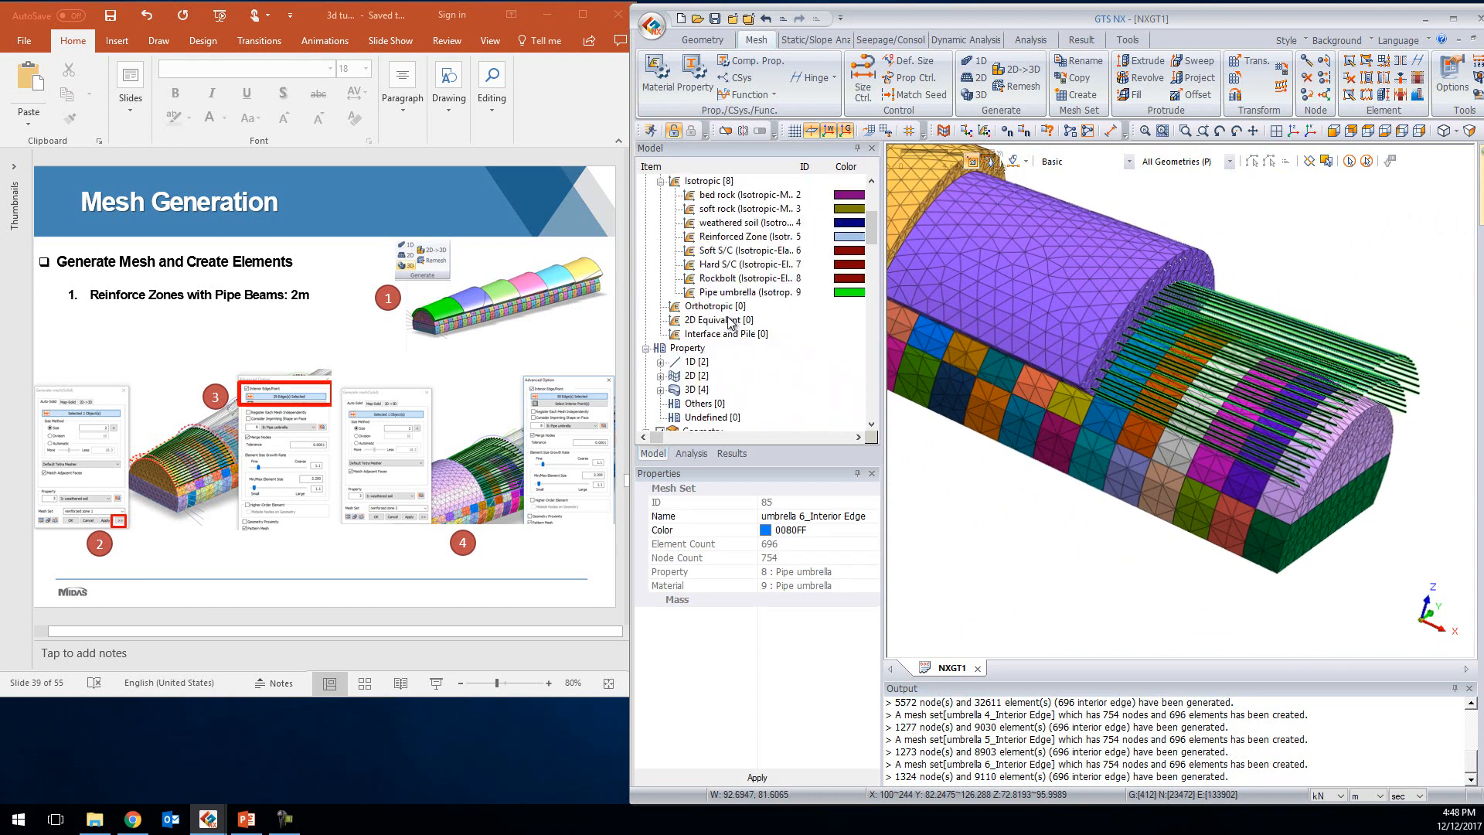
pyautogui.click(661, 362)
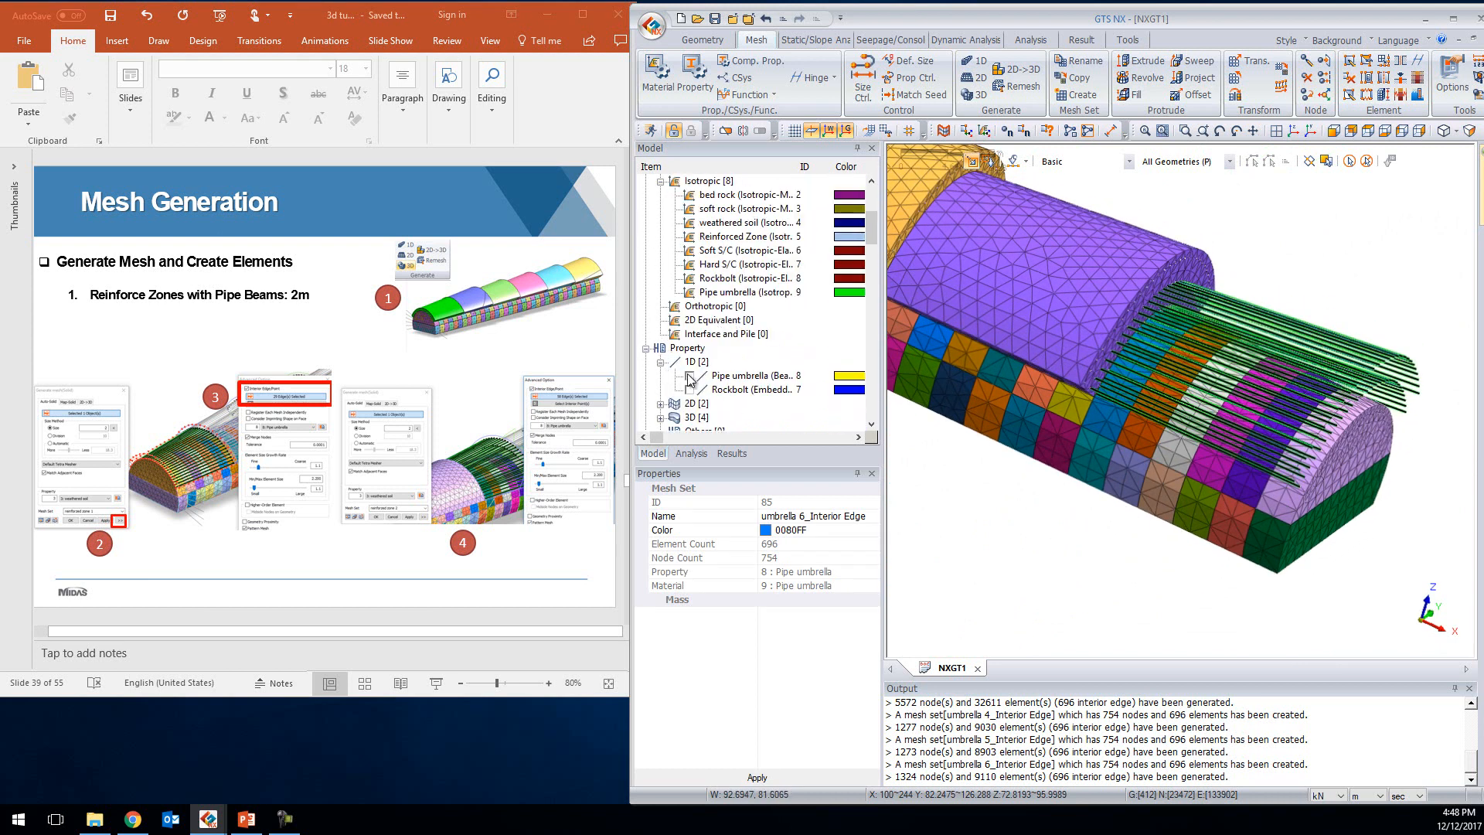
pyautogui.scroll(6, 1389, 317)
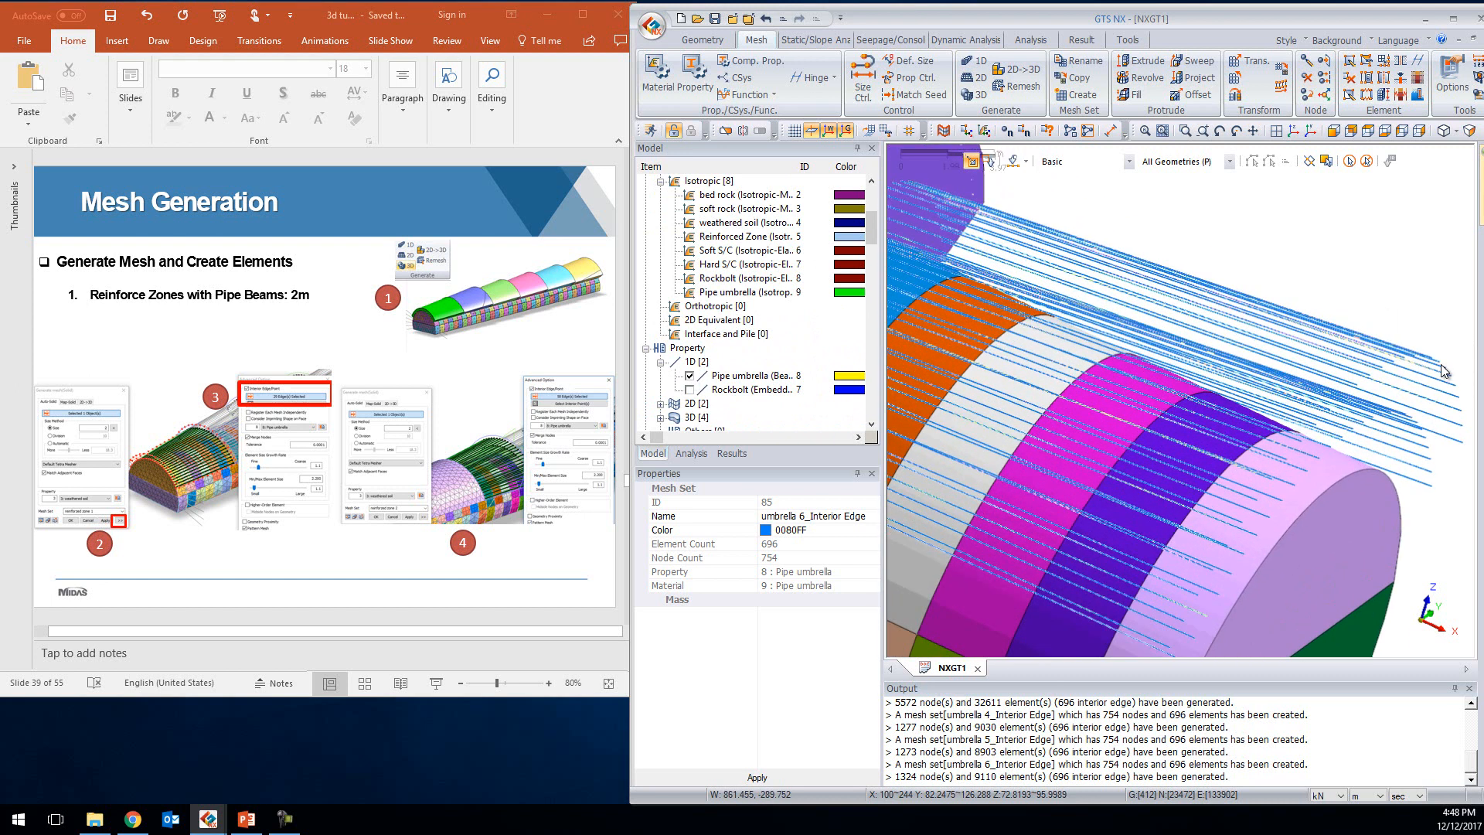
pyautogui.scroll(6, 1423, 418)
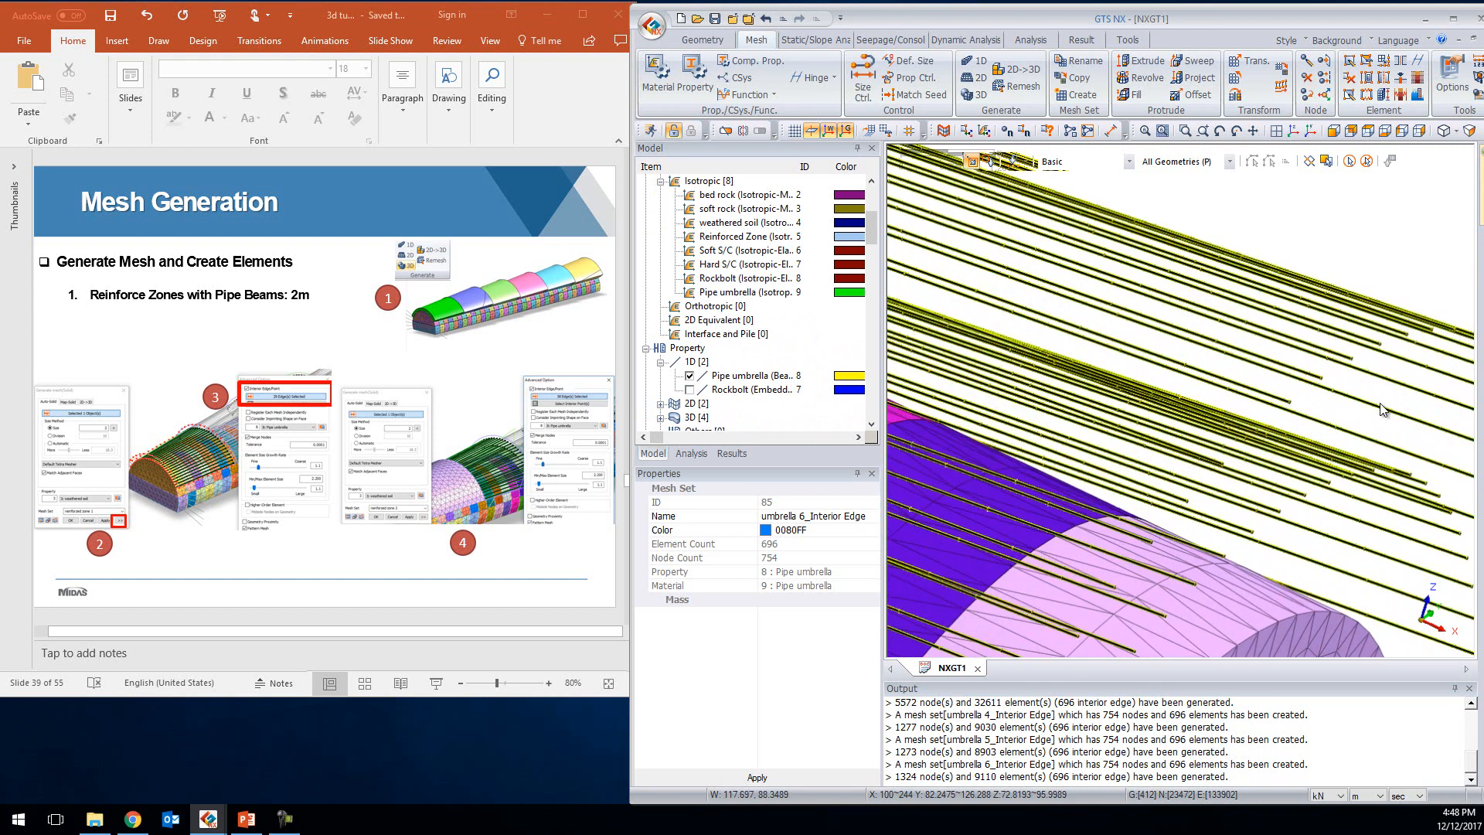
pyautogui.scroll(3, 1243, 346)
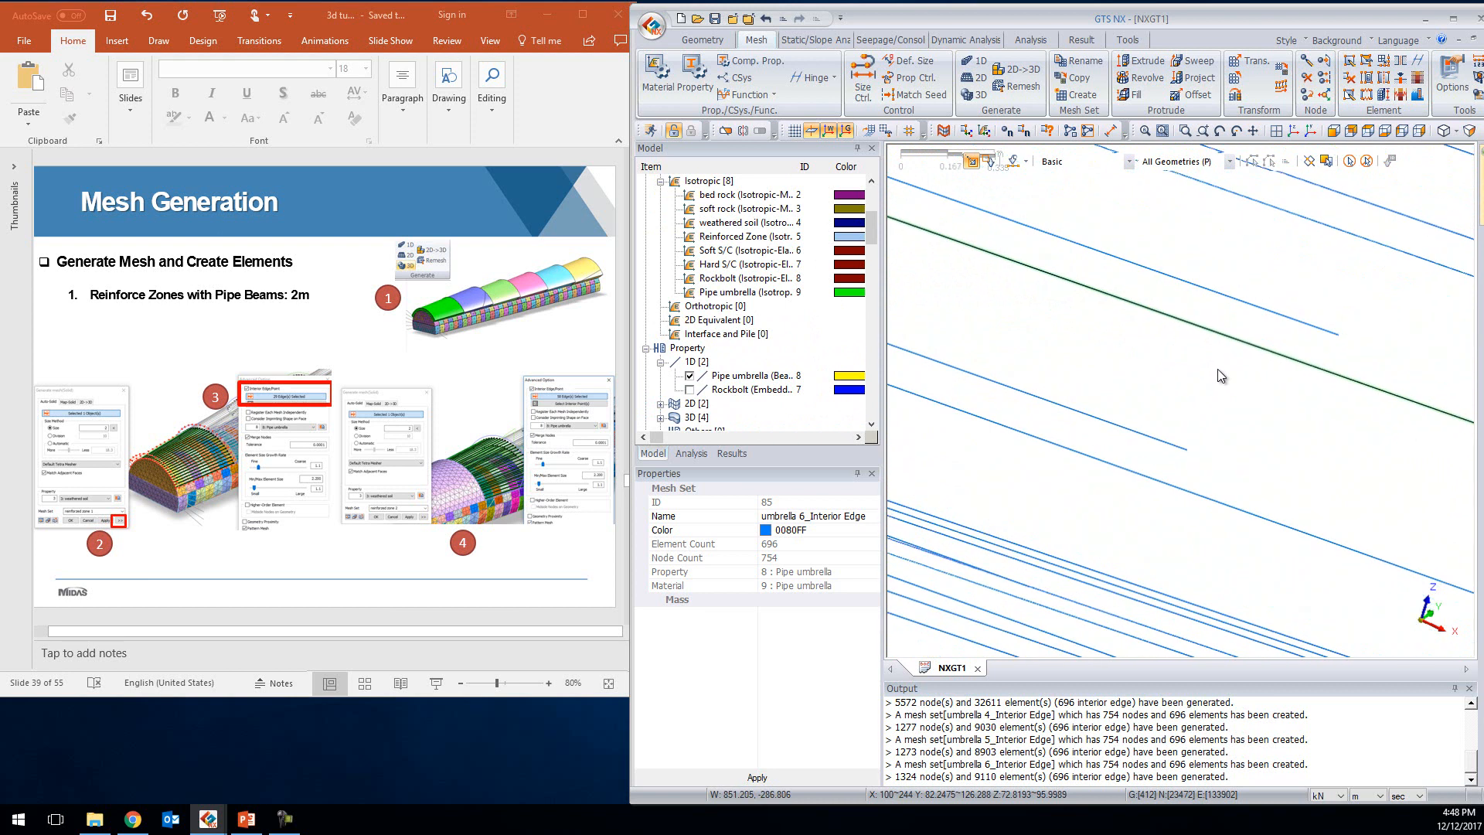
pyautogui.scroll(5, 1173, 476)
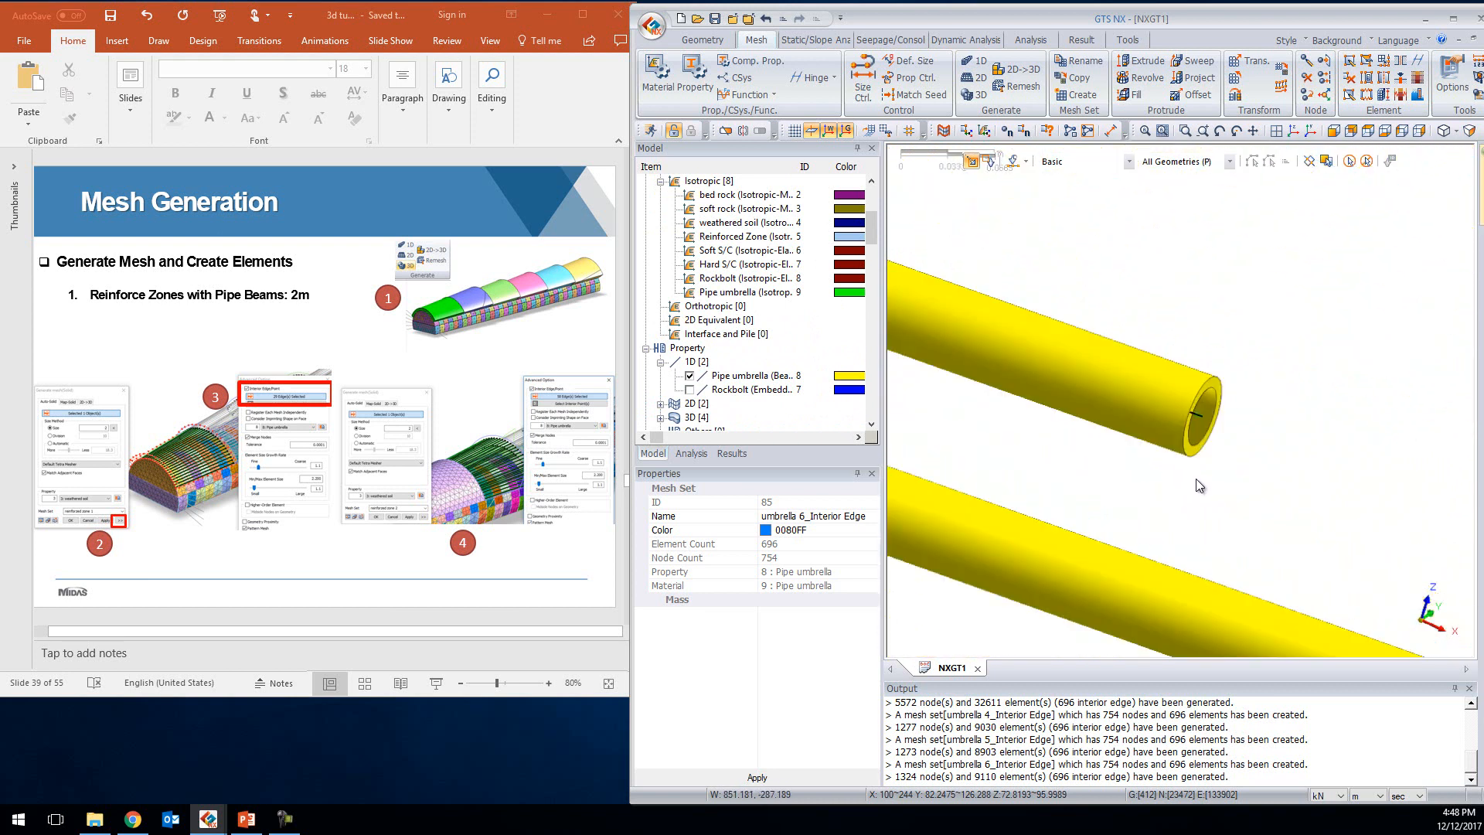
# Turn off the Pipe umbrella section display and show the umbrella 6 mesh set again
pyautogui.click(690, 376)
pyautogui.click(1291, 160)
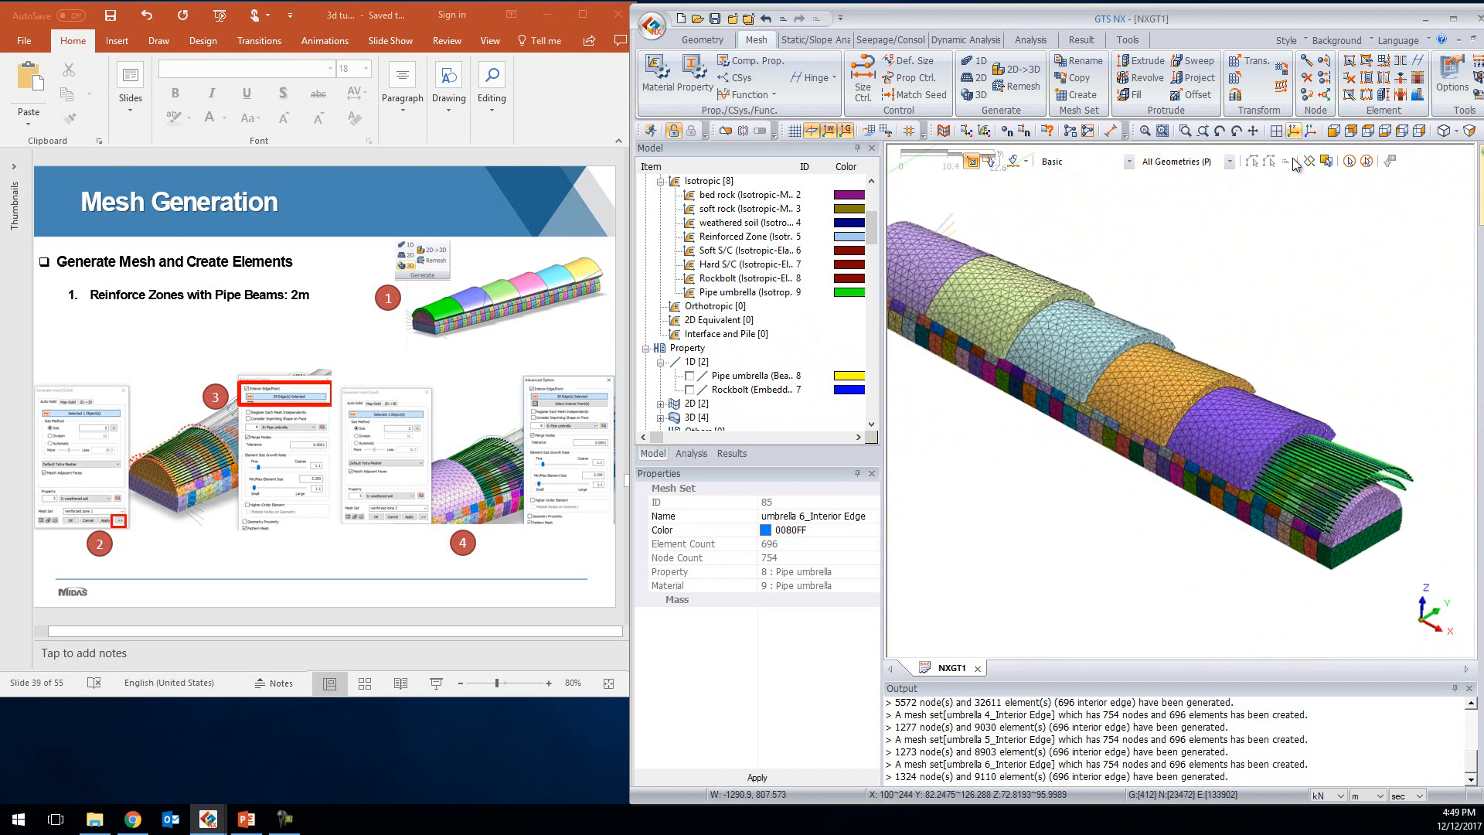
pyautogui.click(644, 349)
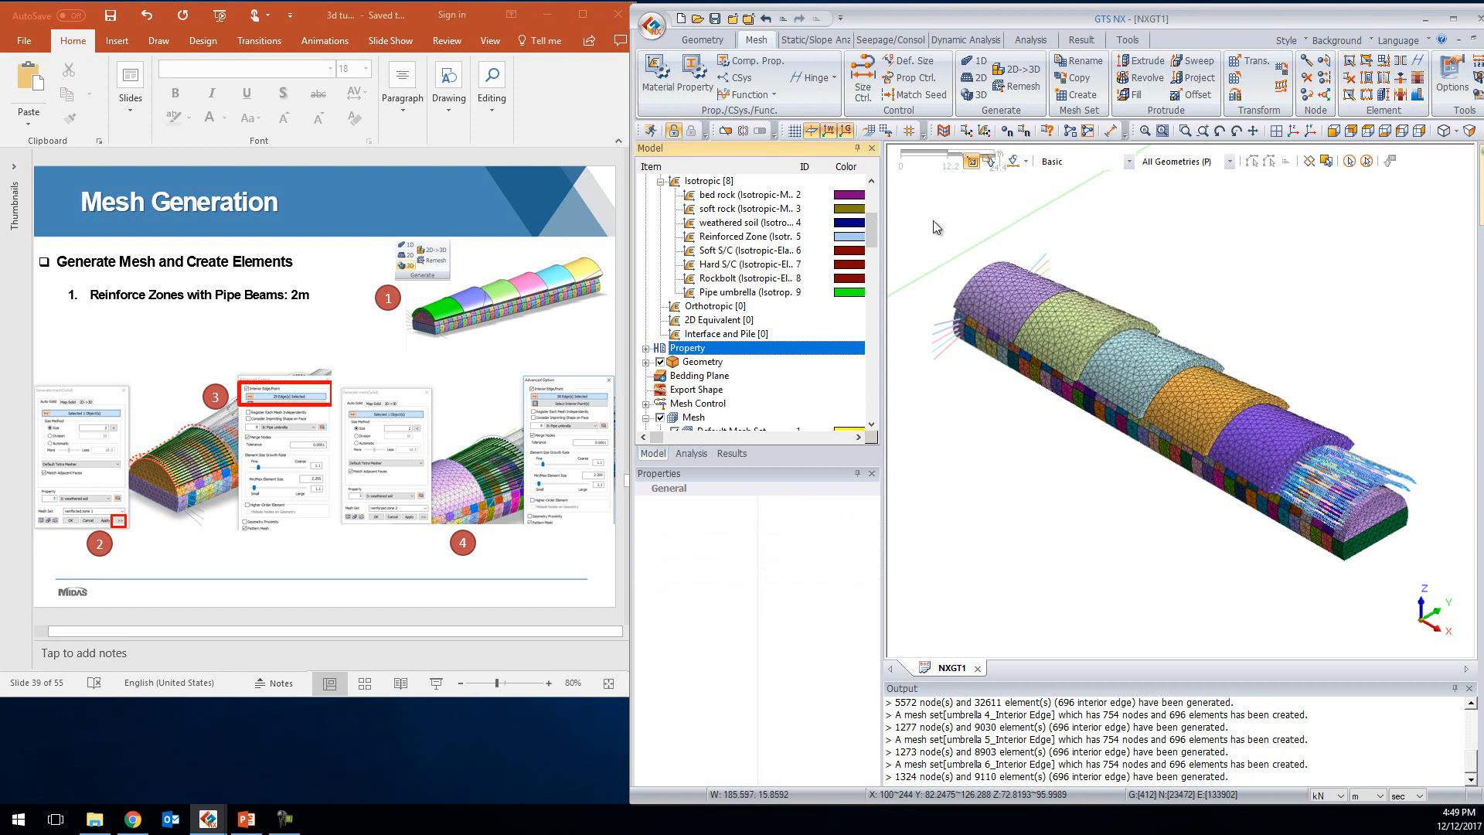
pyautogui.moveTo(871, 234); pyautogui.dragTo(866, 410)
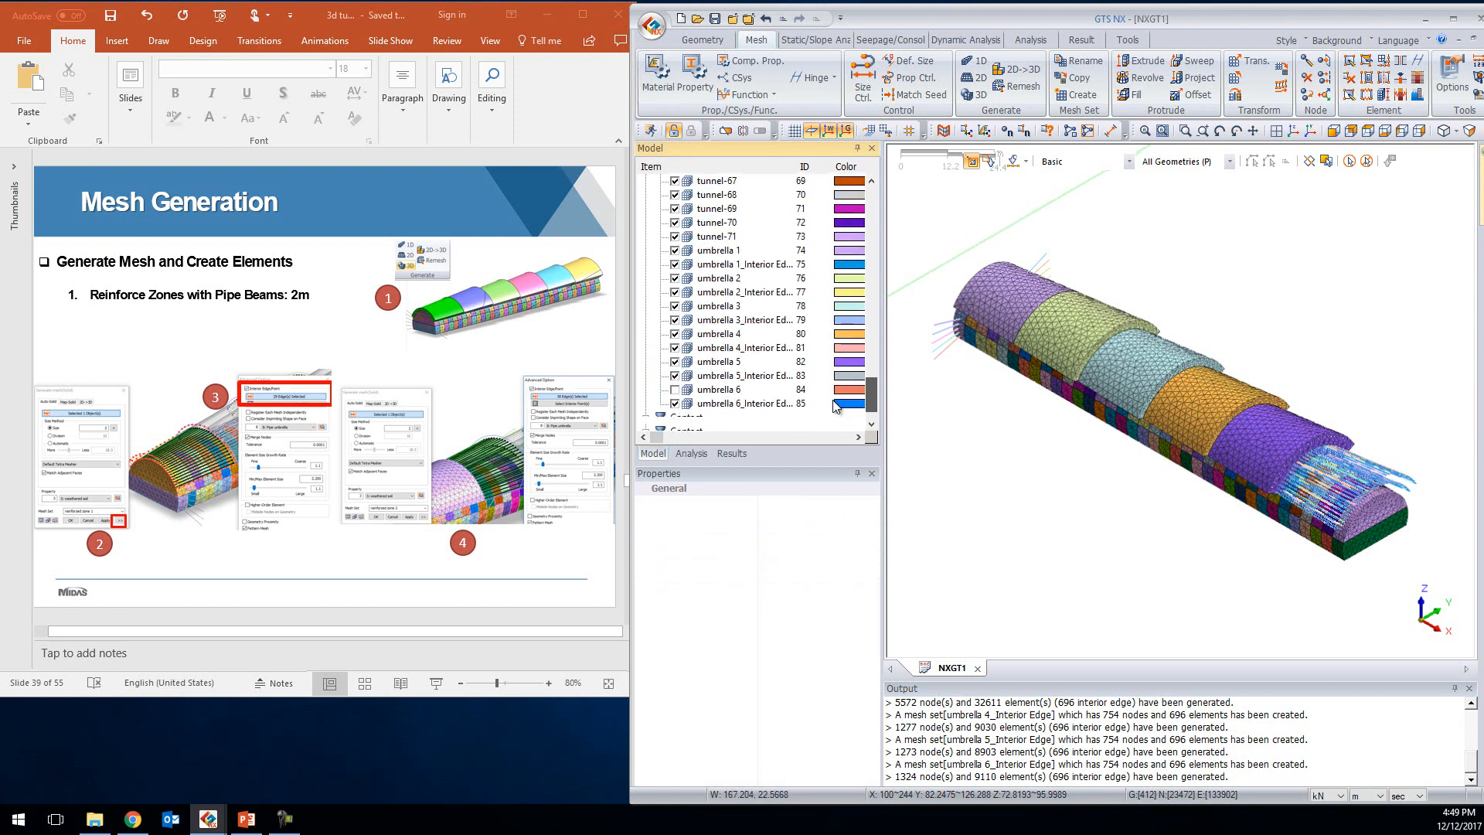
pyautogui.click(675, 362)
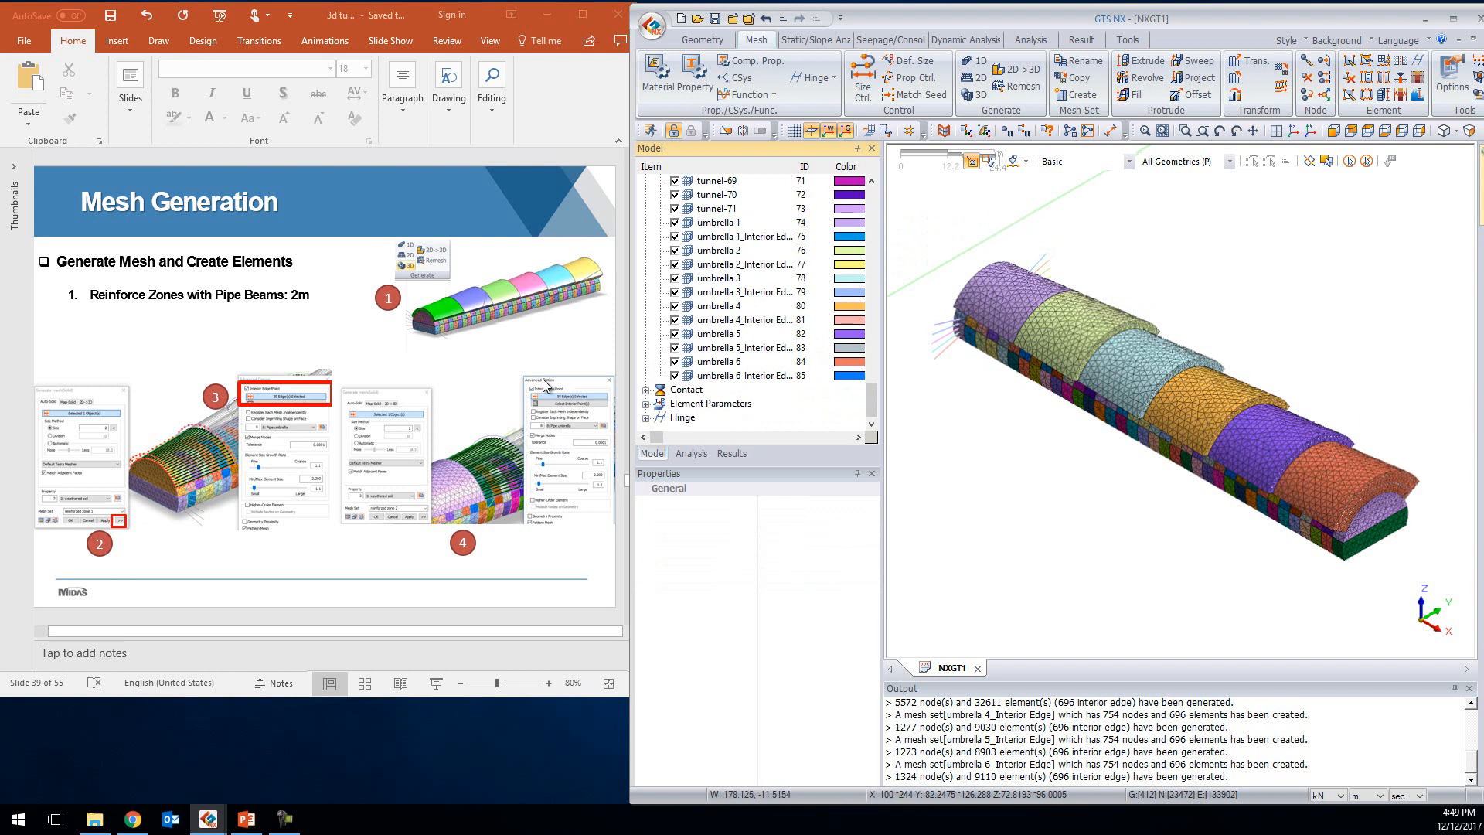
# Switch to PowerPoint, advance to the next Mesh Generation slide on the ground layers, and return to GTS NX
pyautogui.click(467, 379)
pyautogui.press('pagedown')
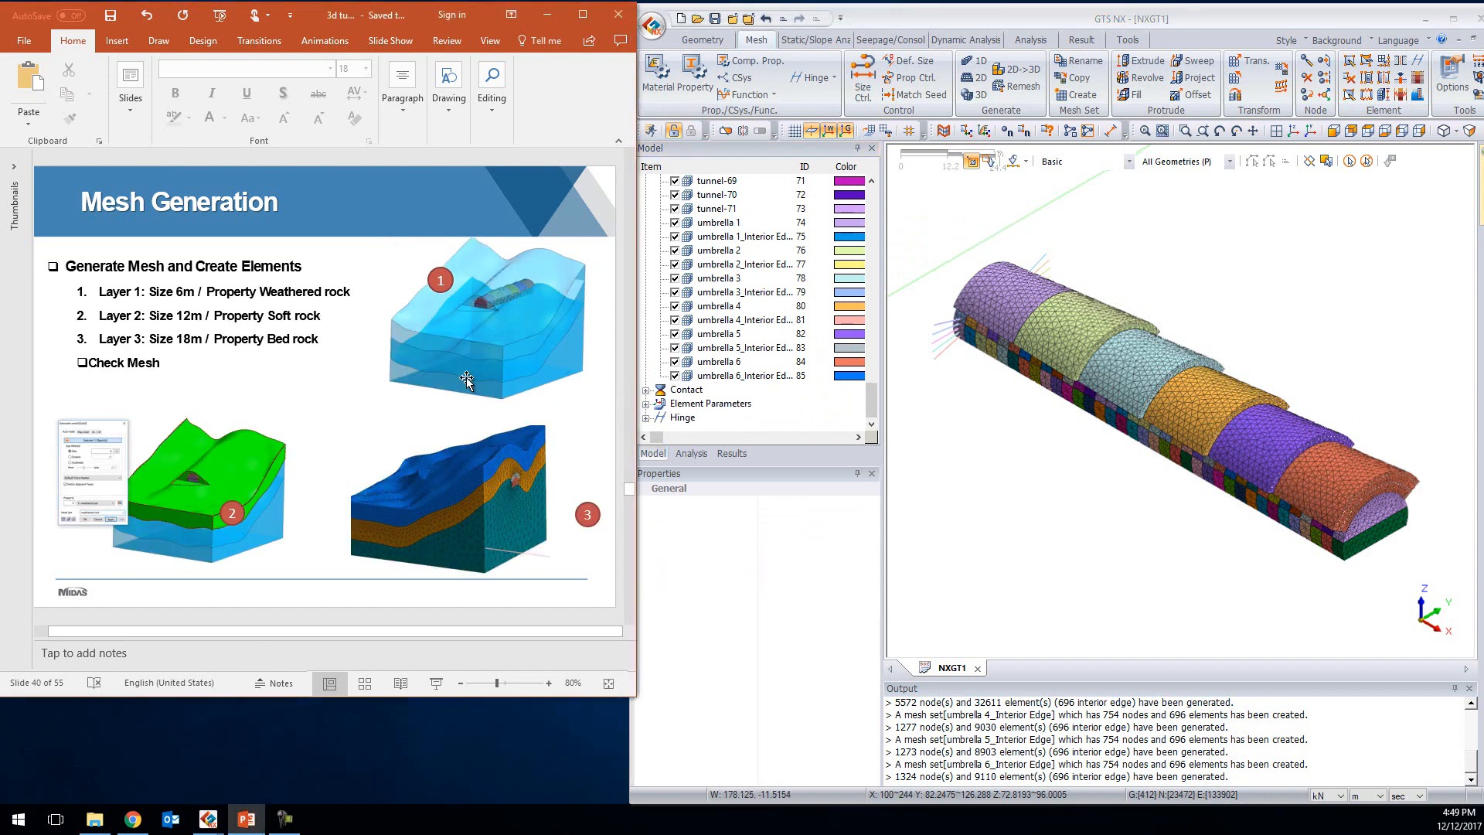
pyautogui.click(1297, 136)
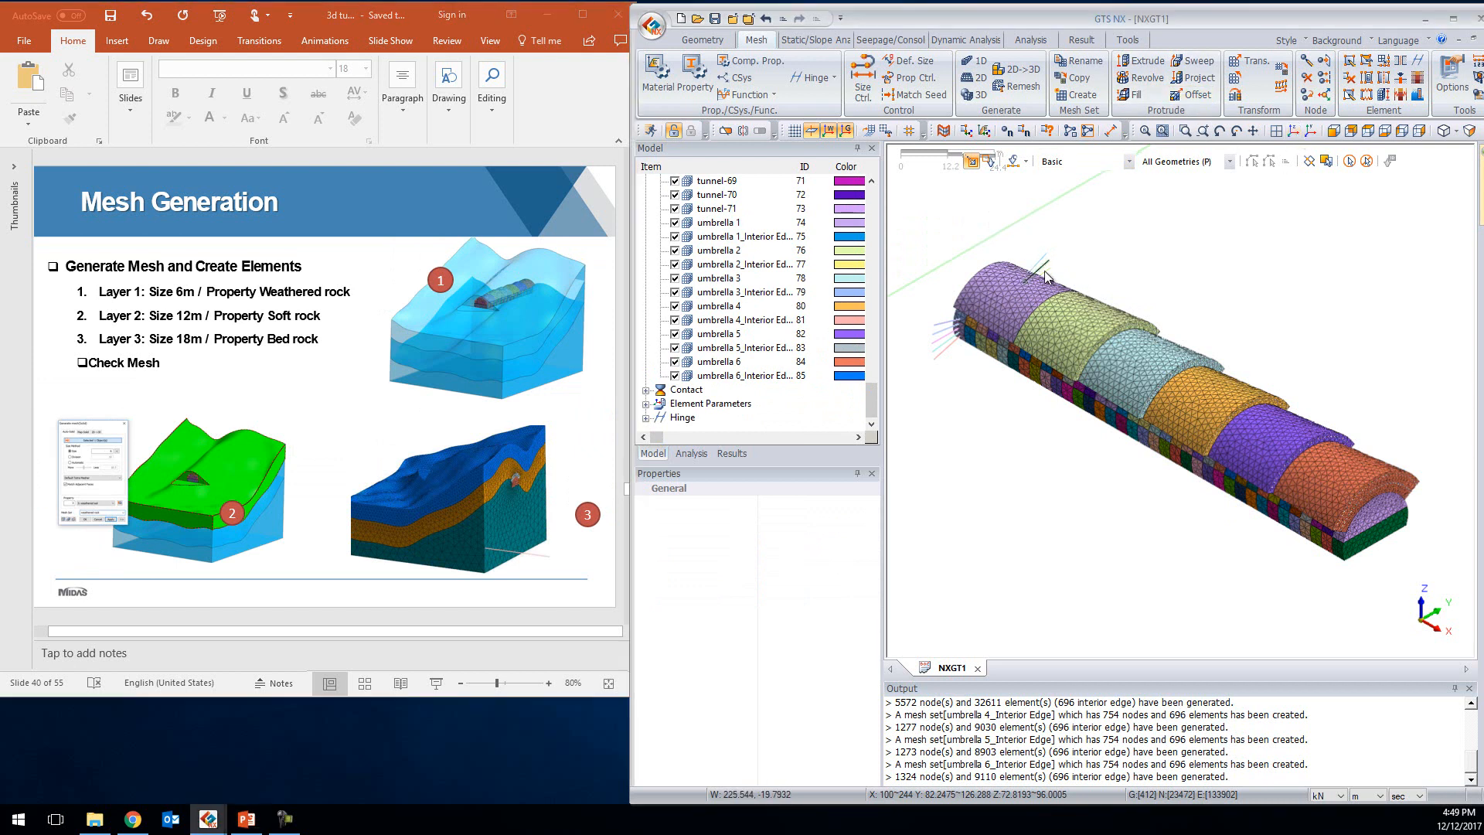
# Show the ground layer solids Extrude(8) and Extrude(5) of Geometry Set-1 around the meshed tunnel
pyautogui.moveTo(1045, 479); pyautogui.dragTo(1121, 314, button='middle')
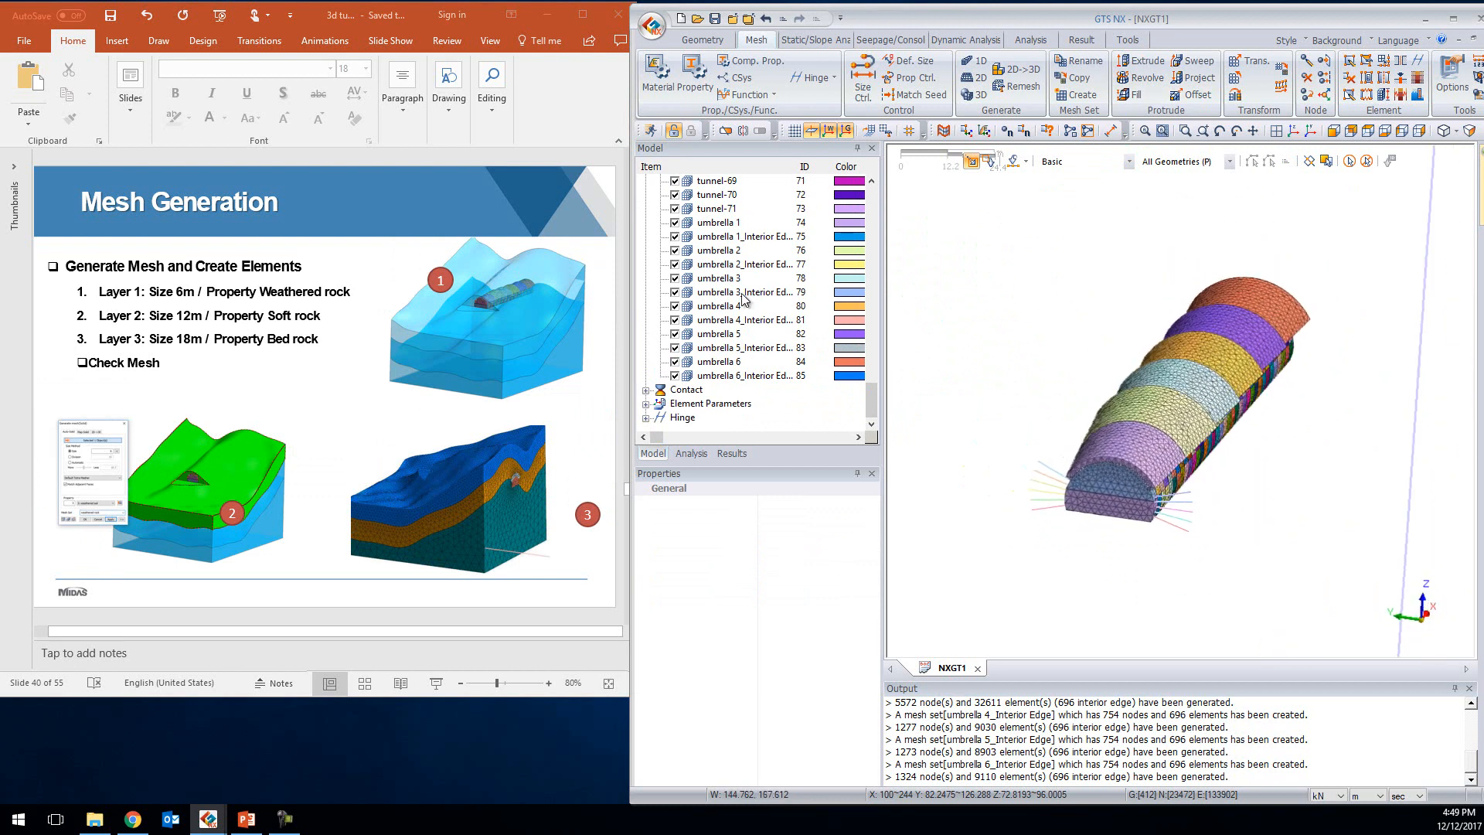
pyautogui.scroll(15, 744, 299)
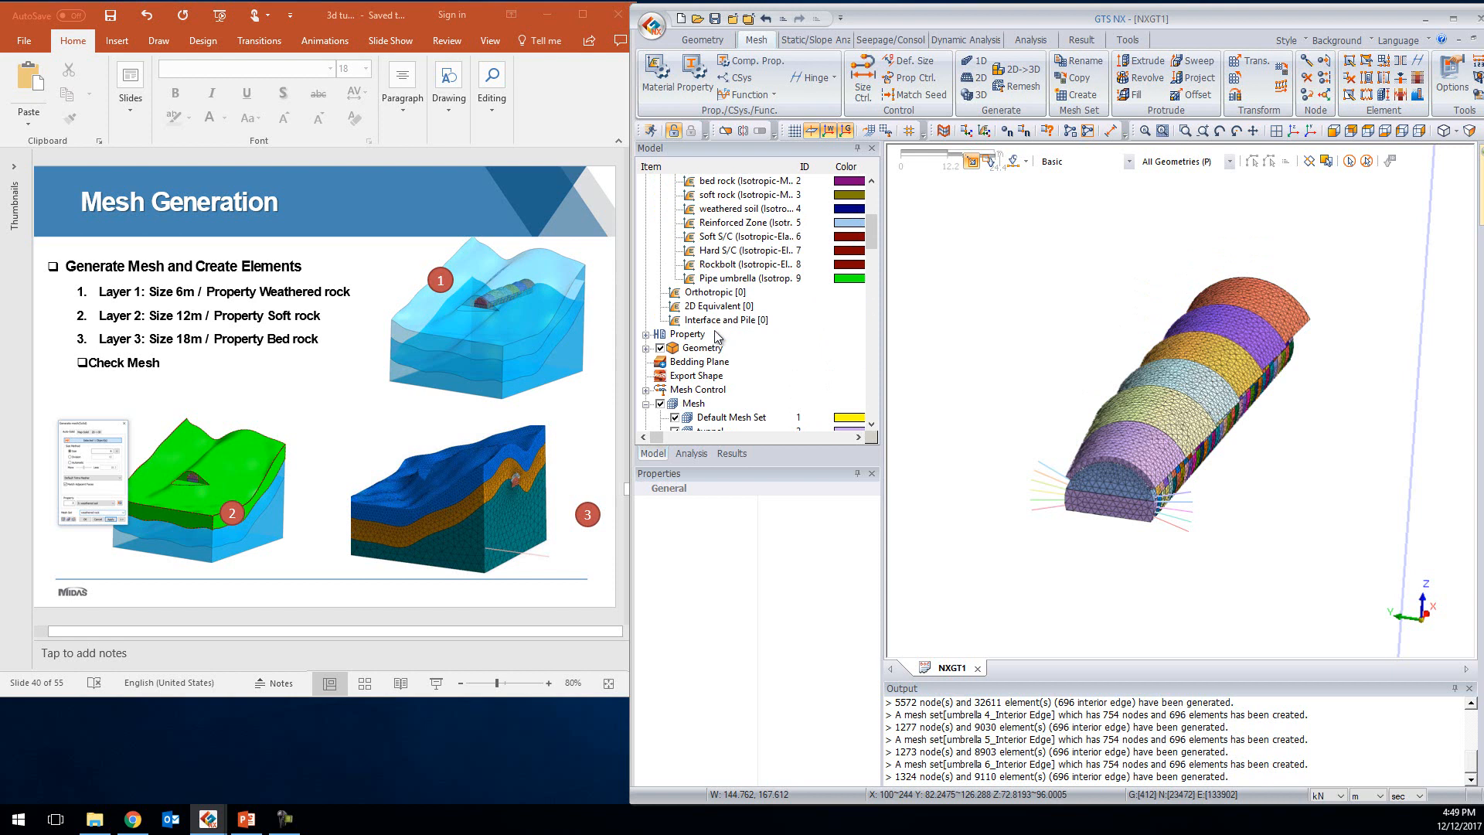
pyautogui.click(646, 349)
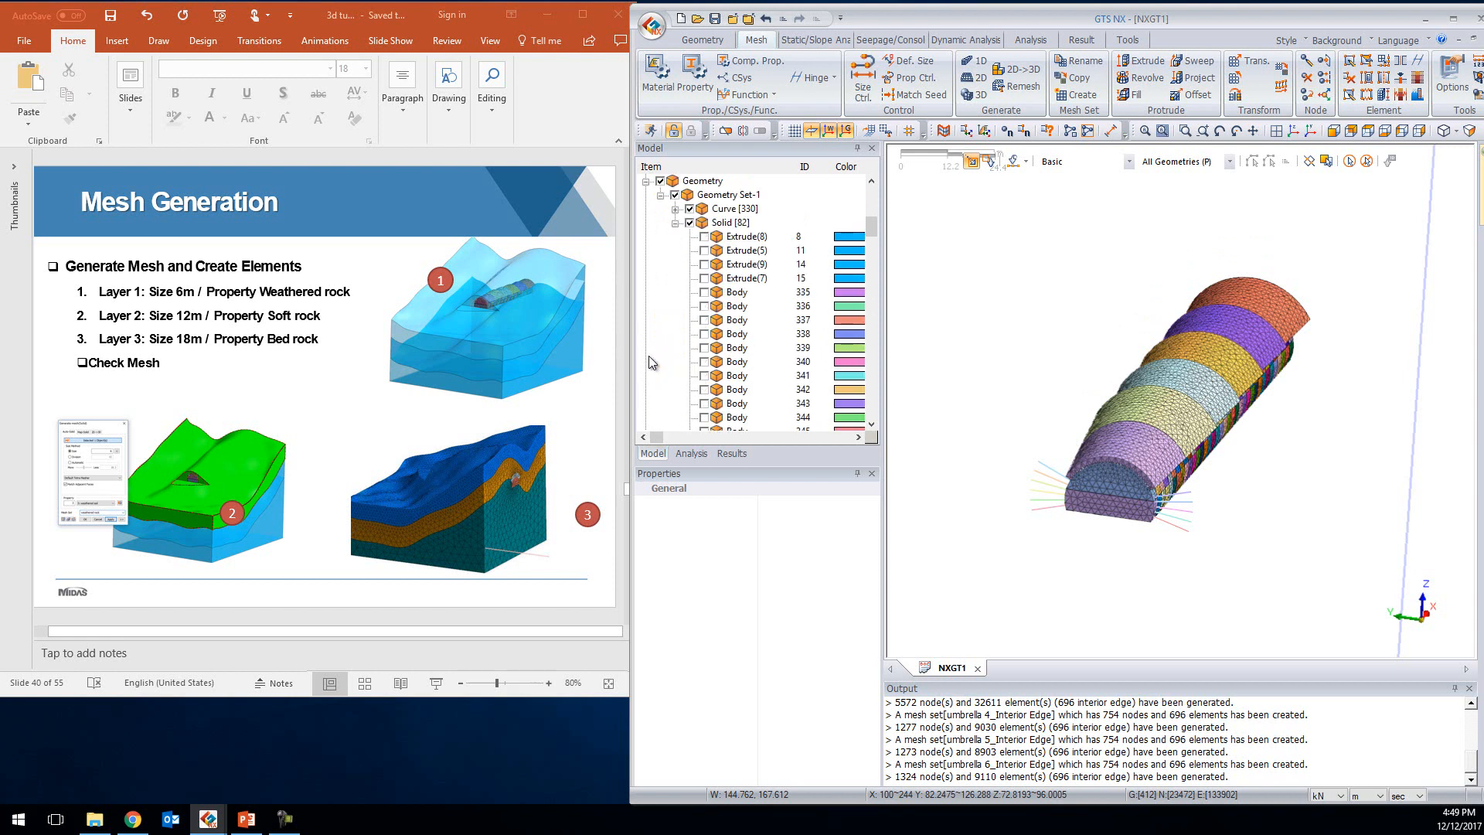
pyautogui.click(704, 237)
pyautogui.click(704, 250)
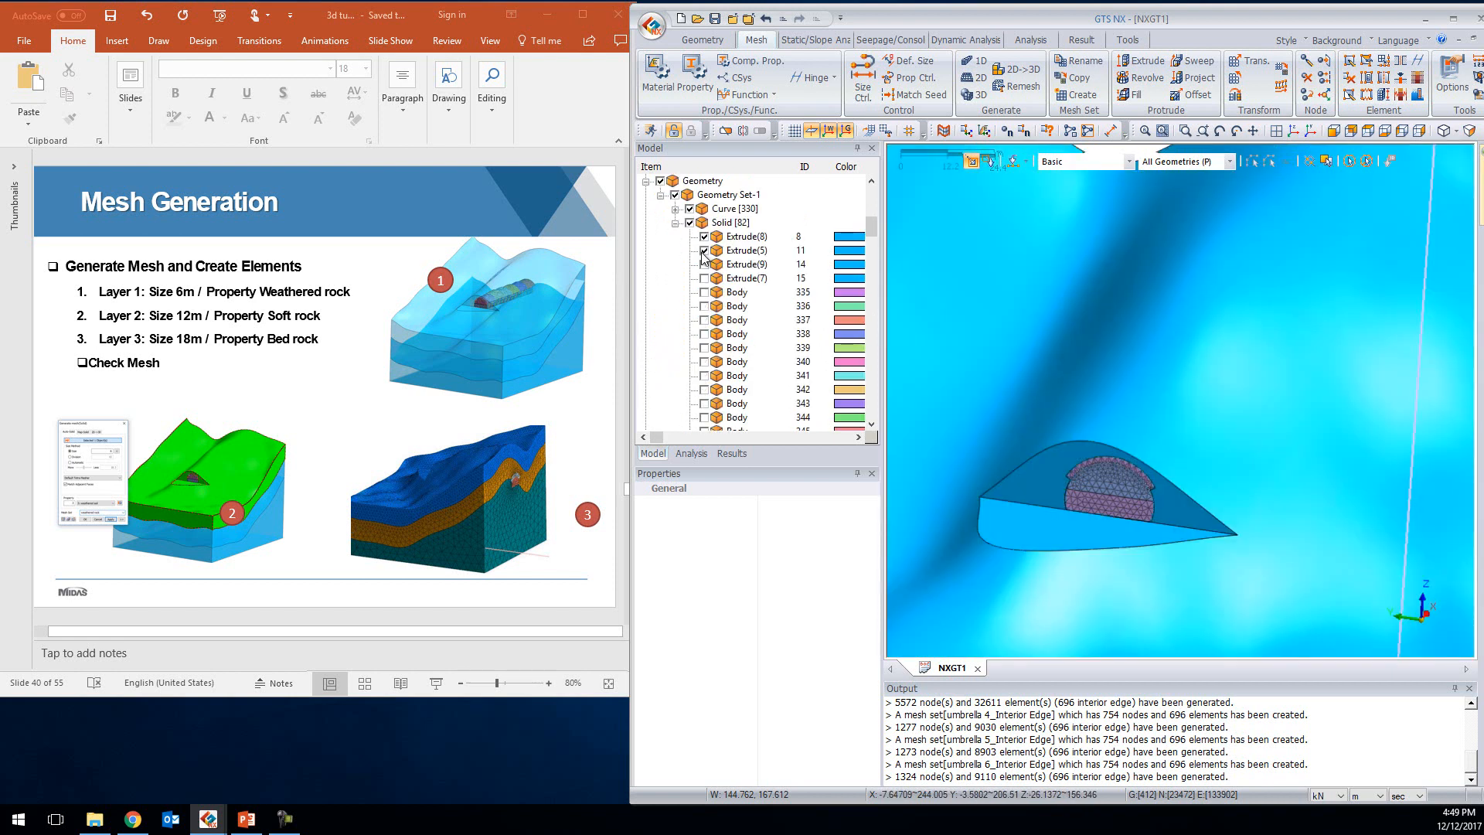
# Show the solids Extrude(9) and Extrude(7) so that all four ground solids are displayed
pyautogui.click(705, 265)
pyautogui.click(704, 279)
pyautogui.scroll(-8, 1117, 306)
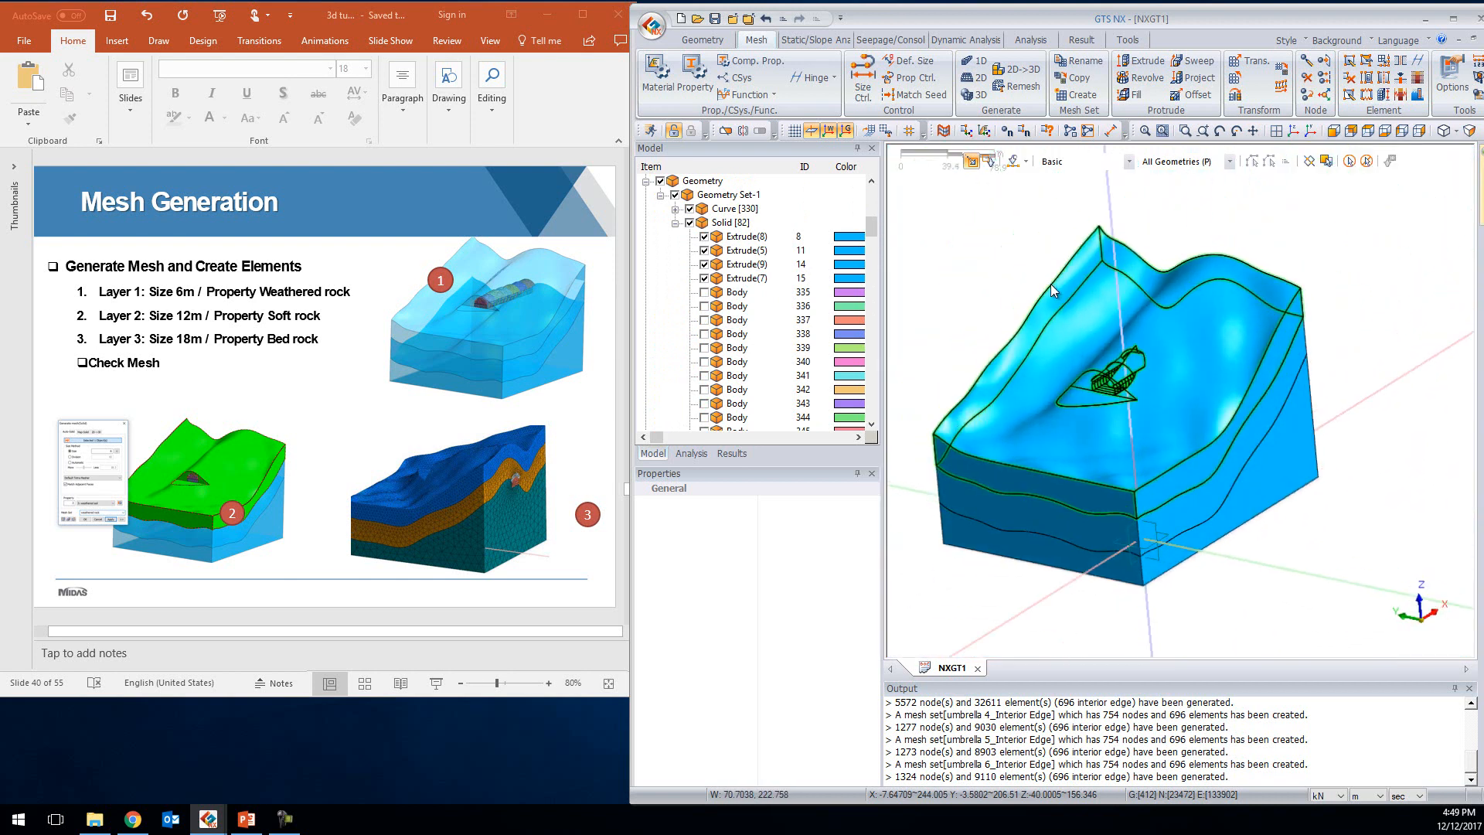
pyautogui.moveTo(1050, 285); pyautogui.dragTo(1040, 269, button='middle')
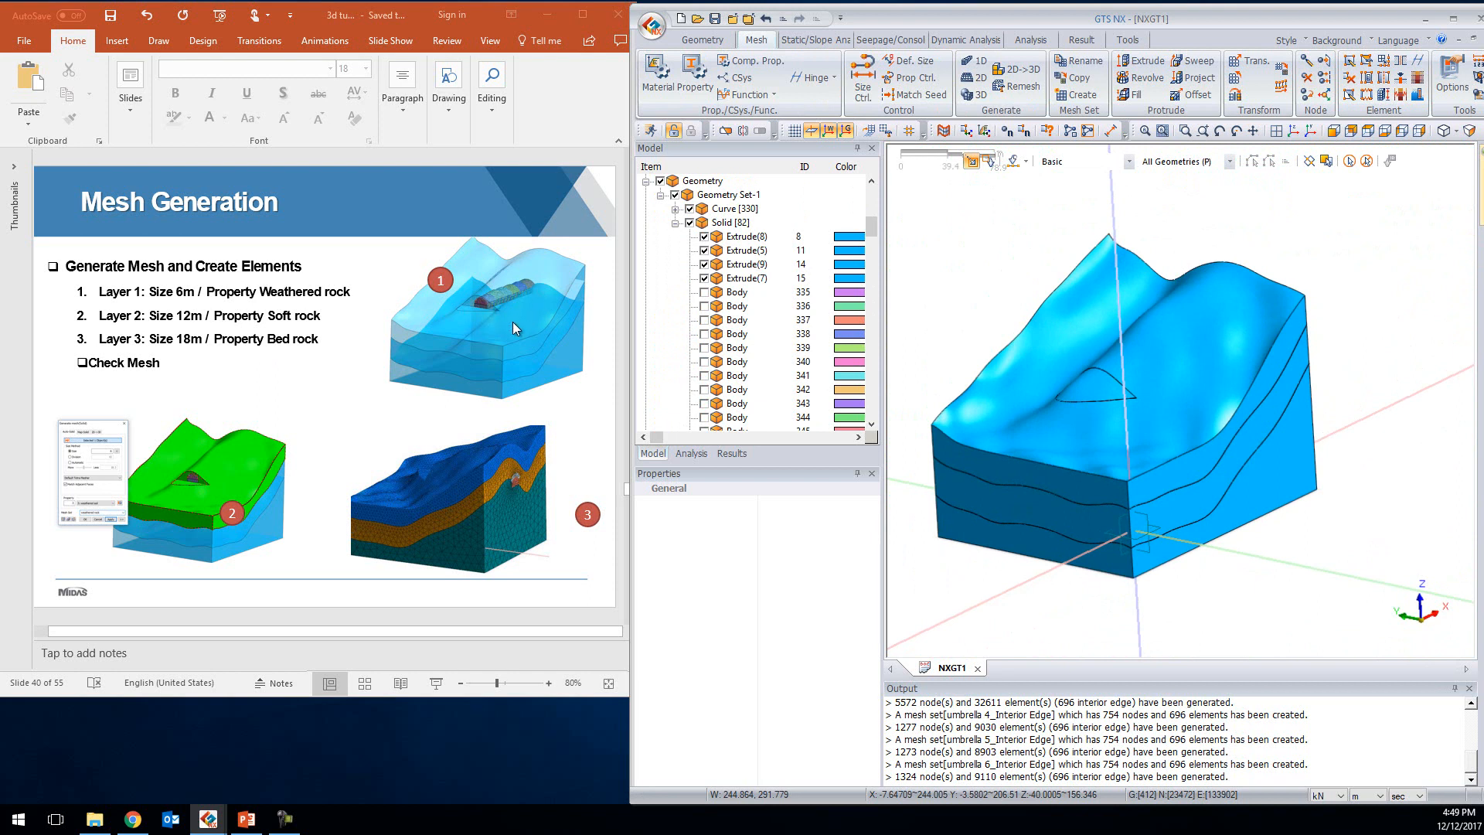
# Start solid mesh generation with element size 6 and select only the small excavation solid at the tunnel portal
pyautogui.click(974, 94)
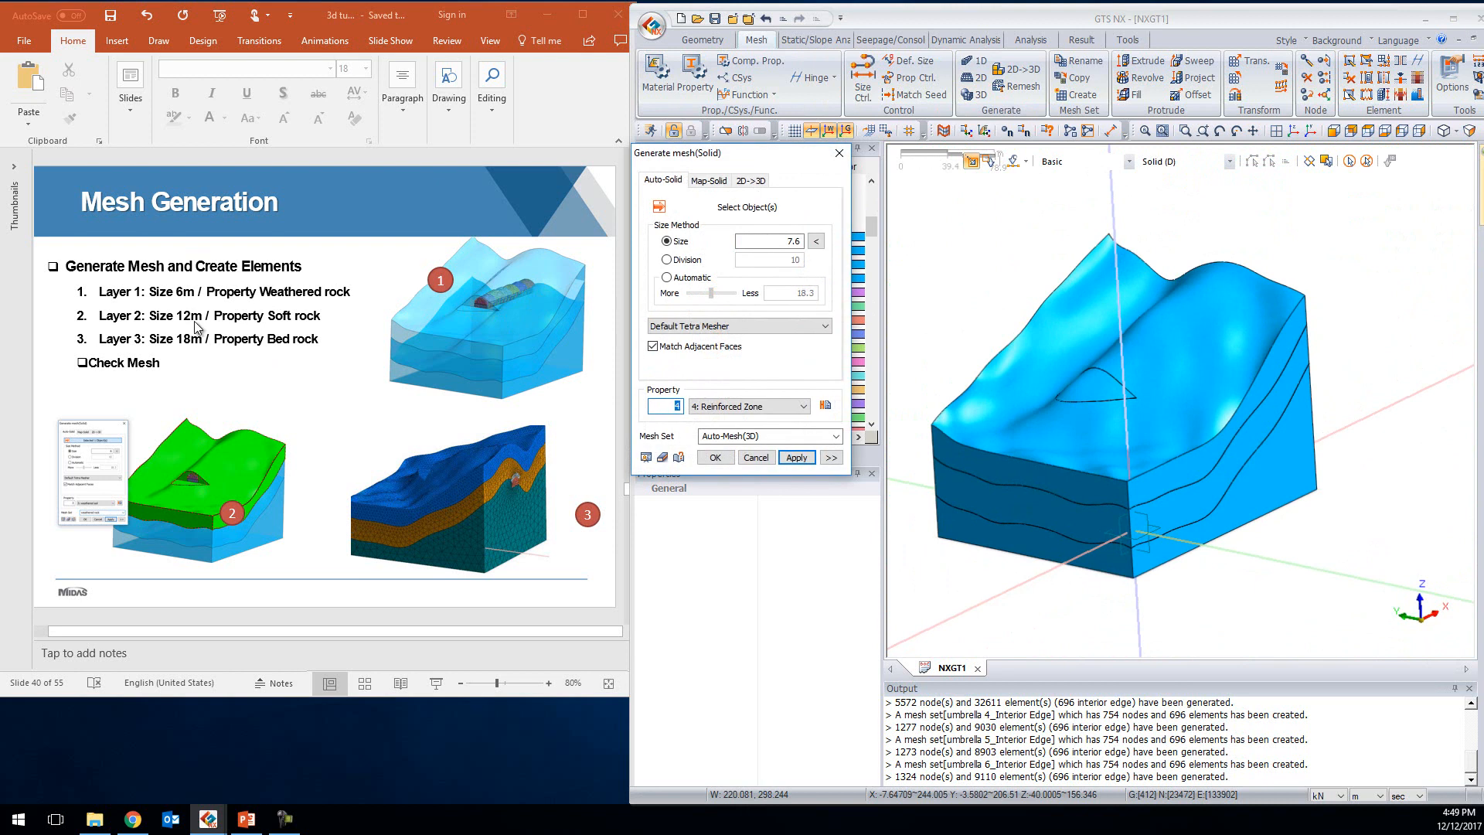
pyautogui.doubleClick(797, 240)
pyautogui.write('6')
pyautogui.click(1061, 314)
pyautogui.click(1091, 392)
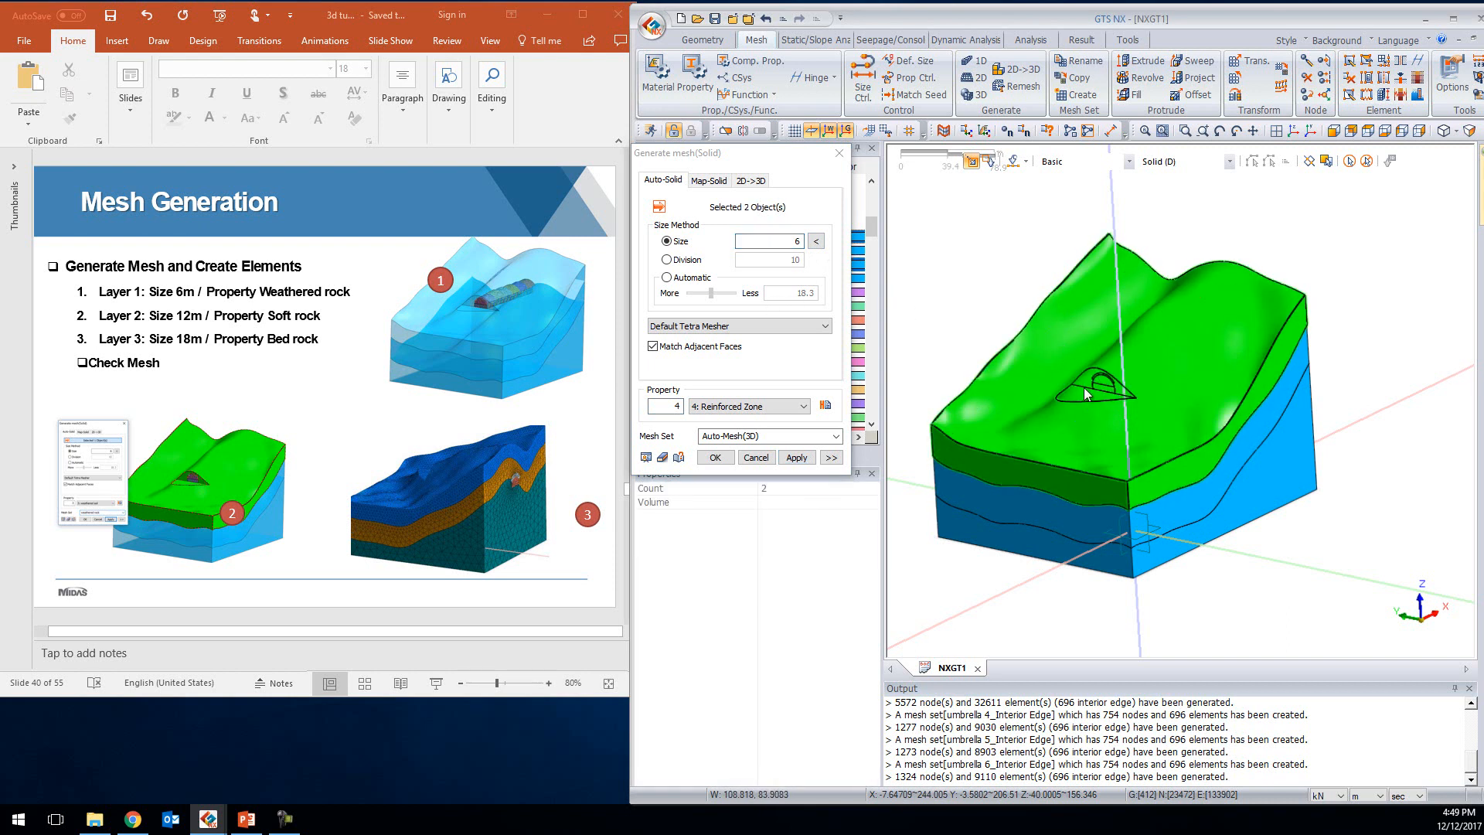
pyautogui.click(1119, 309)
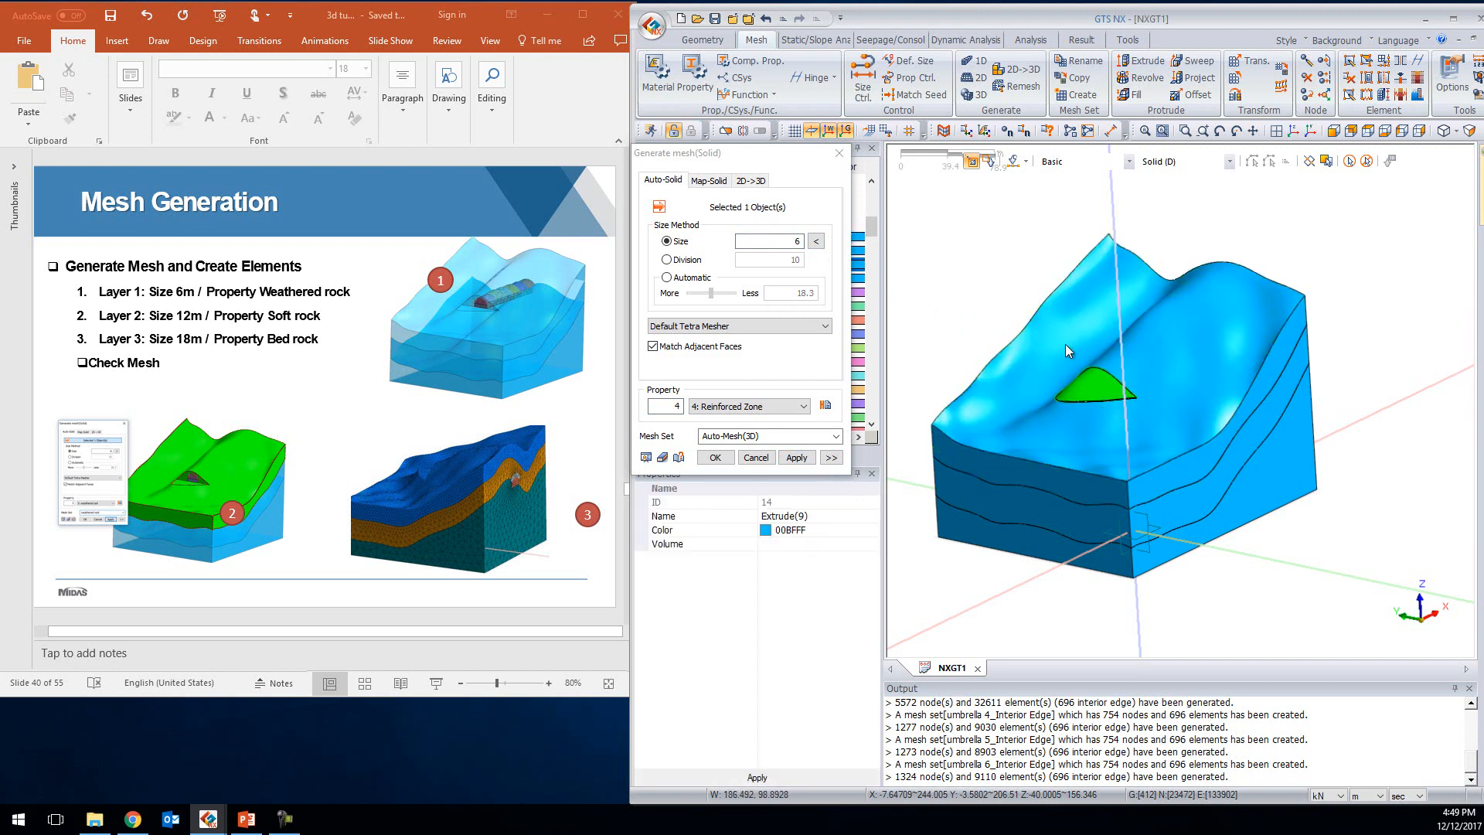
# Mesh the portal solid with property 3: weathered soil into a mesh set named excavation
pyautogui.click(767, 410)
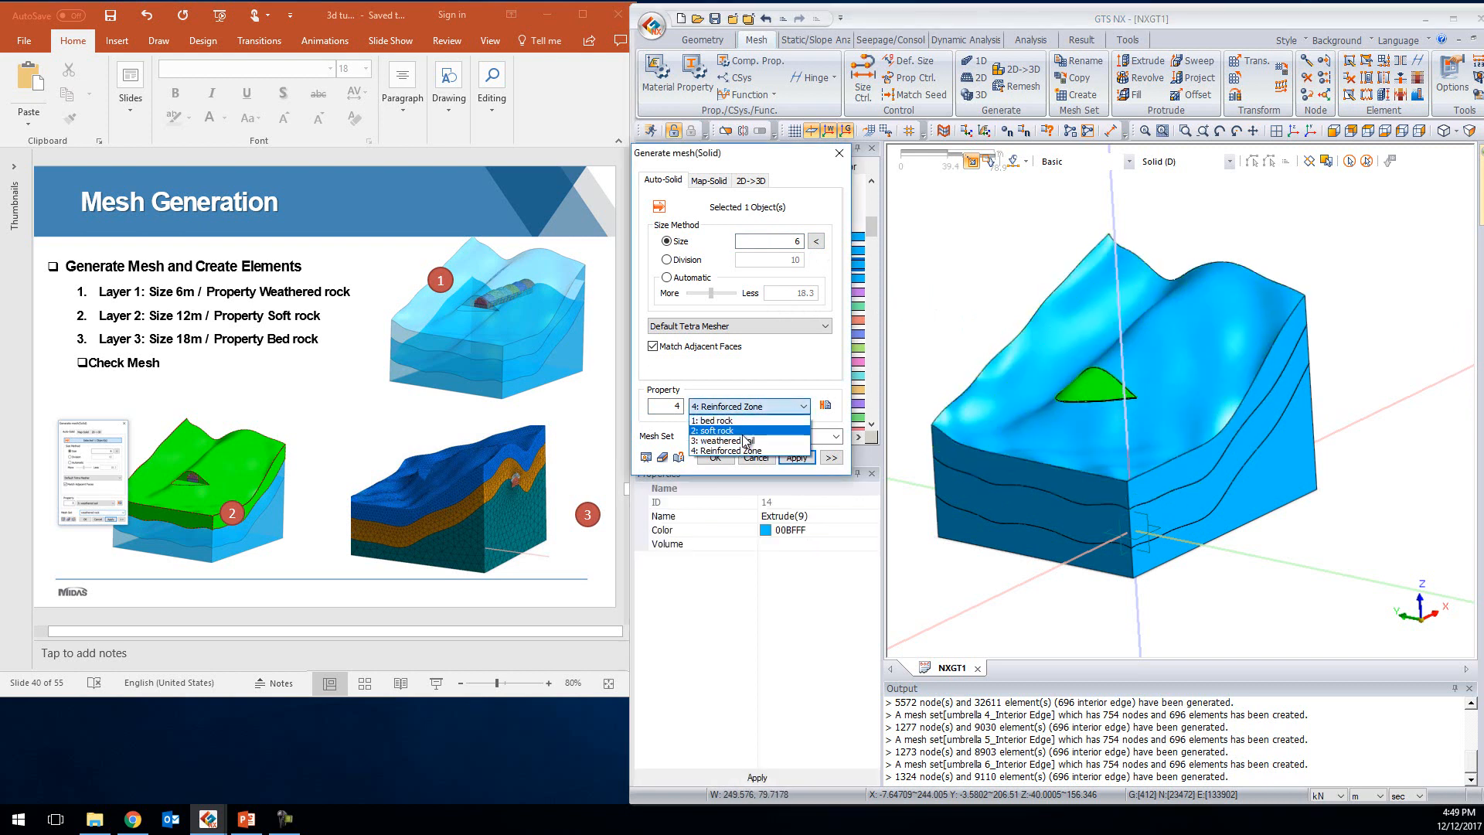
pyautogui.click(755, 438)
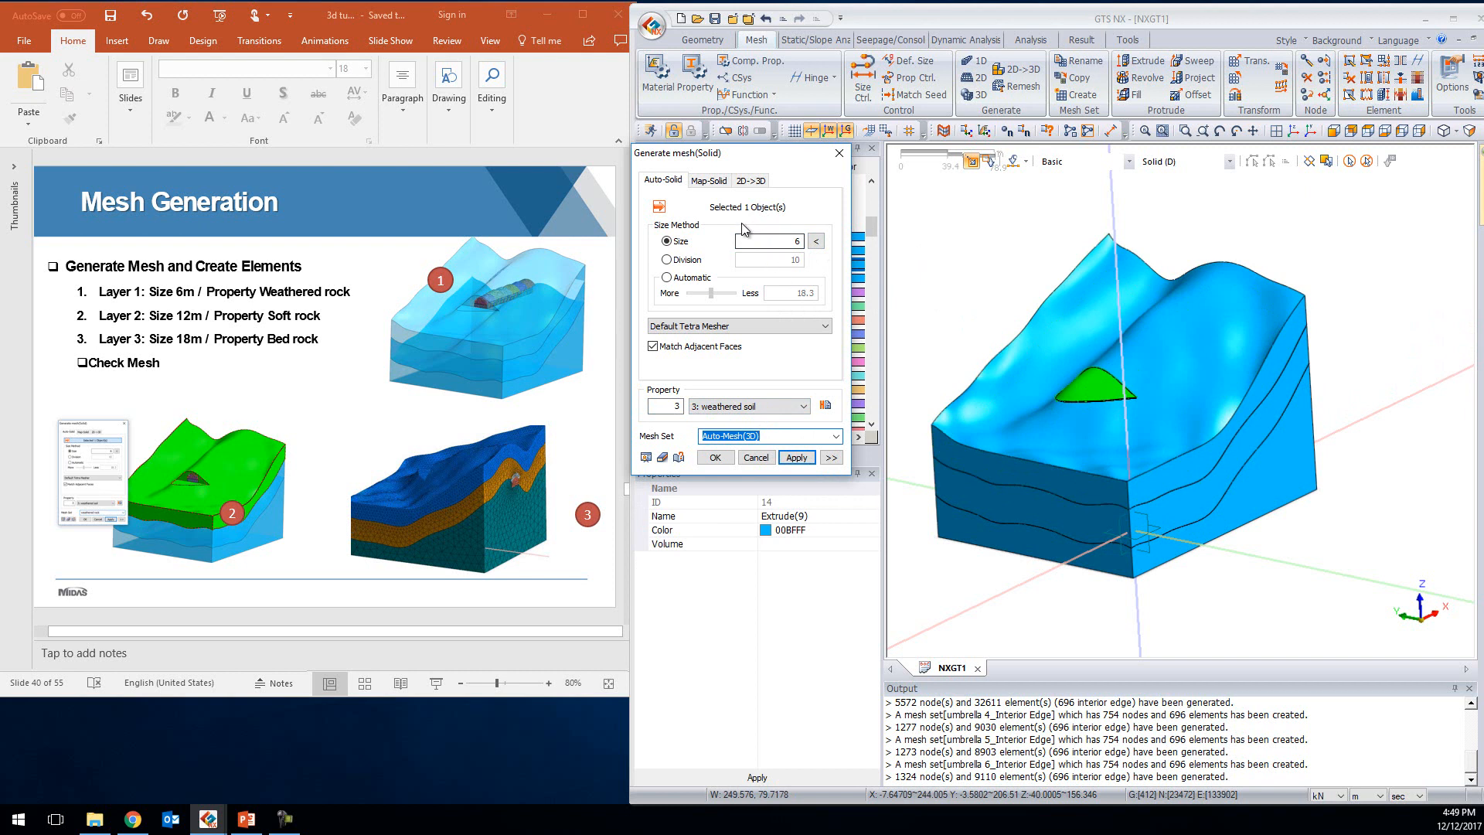
pyautogui.write('e')
pyautogui.scroll(4, 1242, 338)
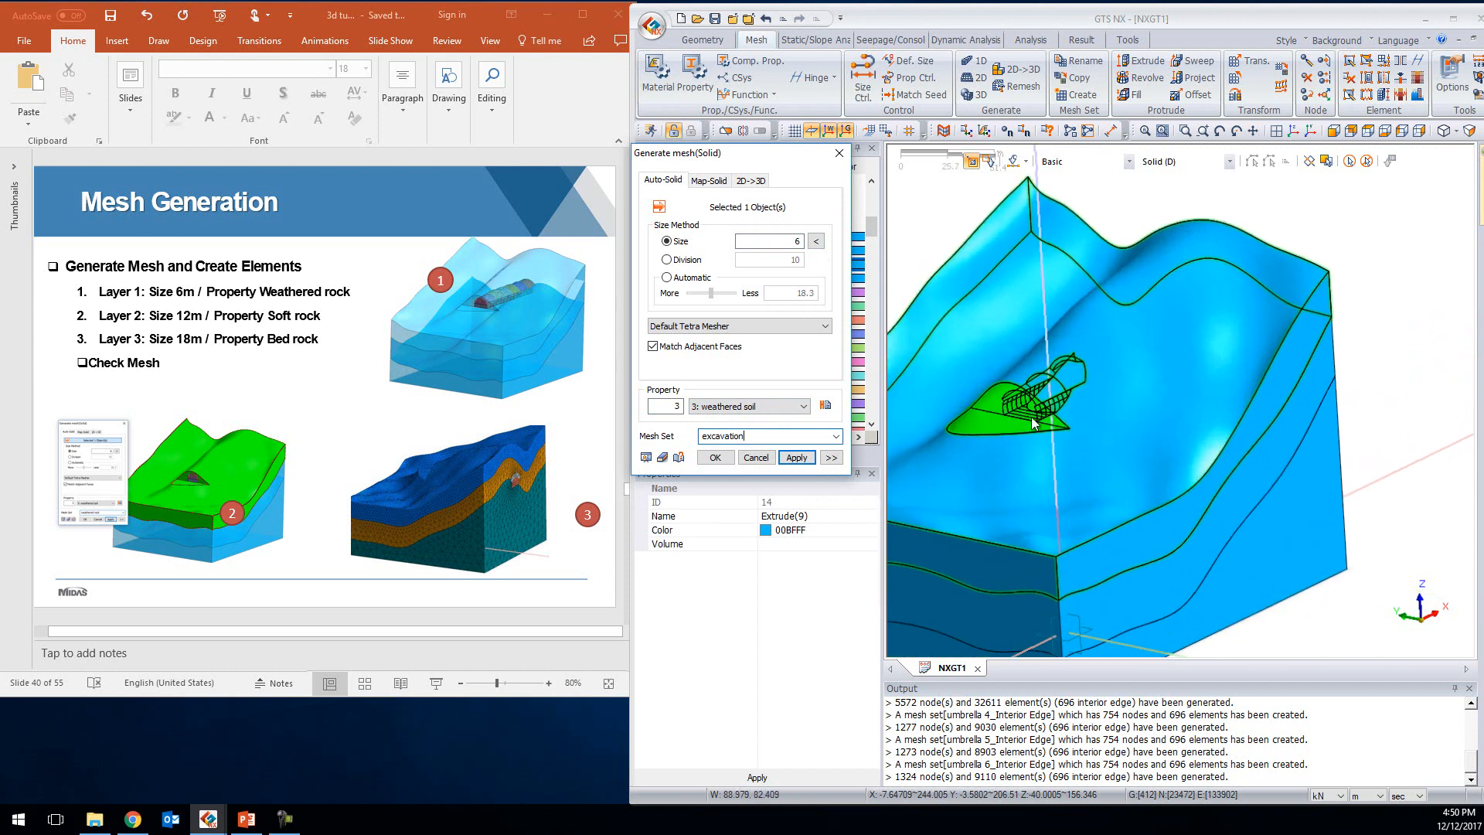
pyautogui.scroll(-5, 1067, 398)
pyautogui.click(794, 456)
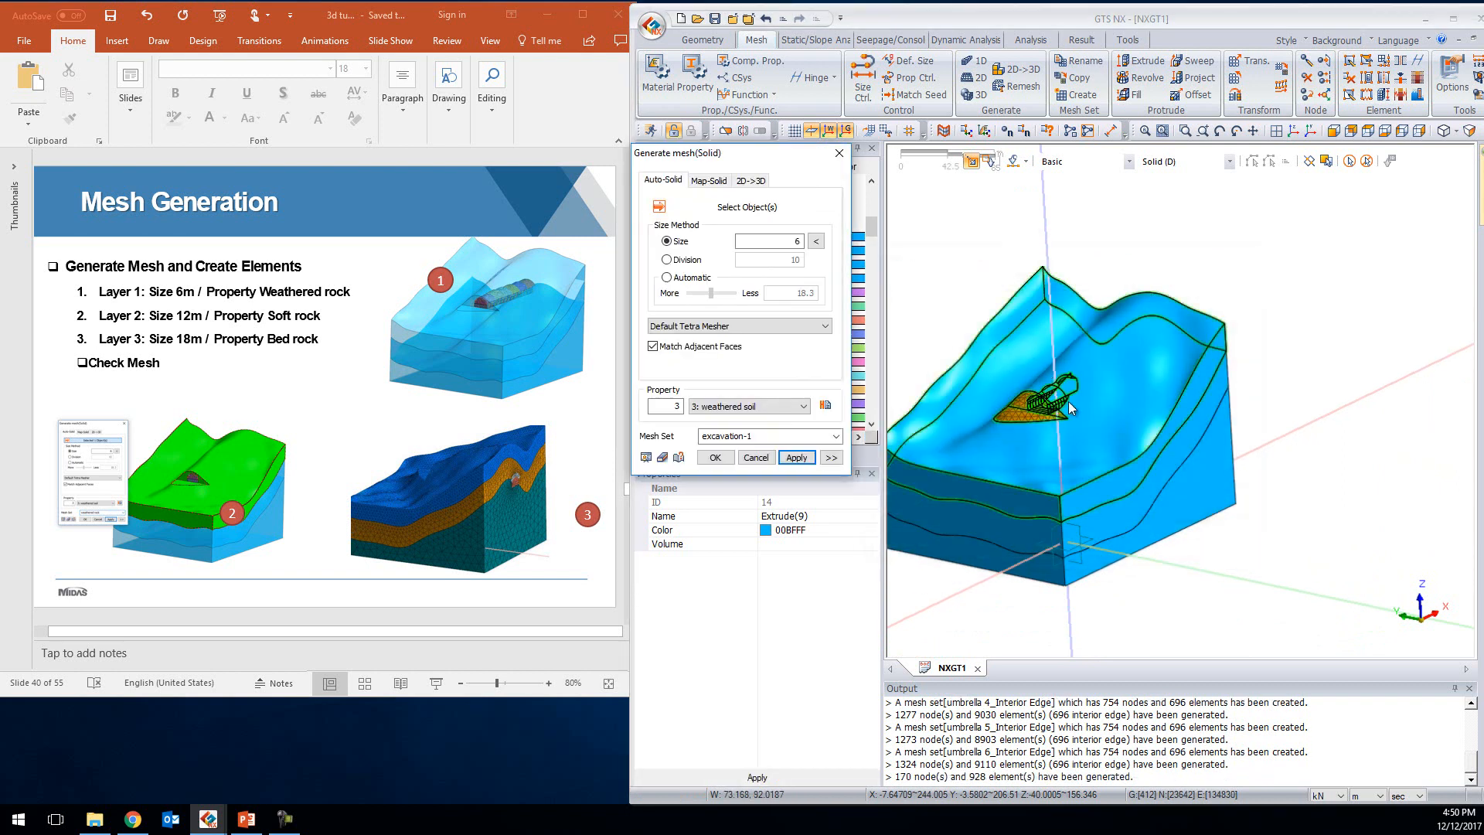
# Mesh the uppermost ground layer at size 6 with the weathered soil property into mesh set layer 1
pyautogui.click(1120, 317)
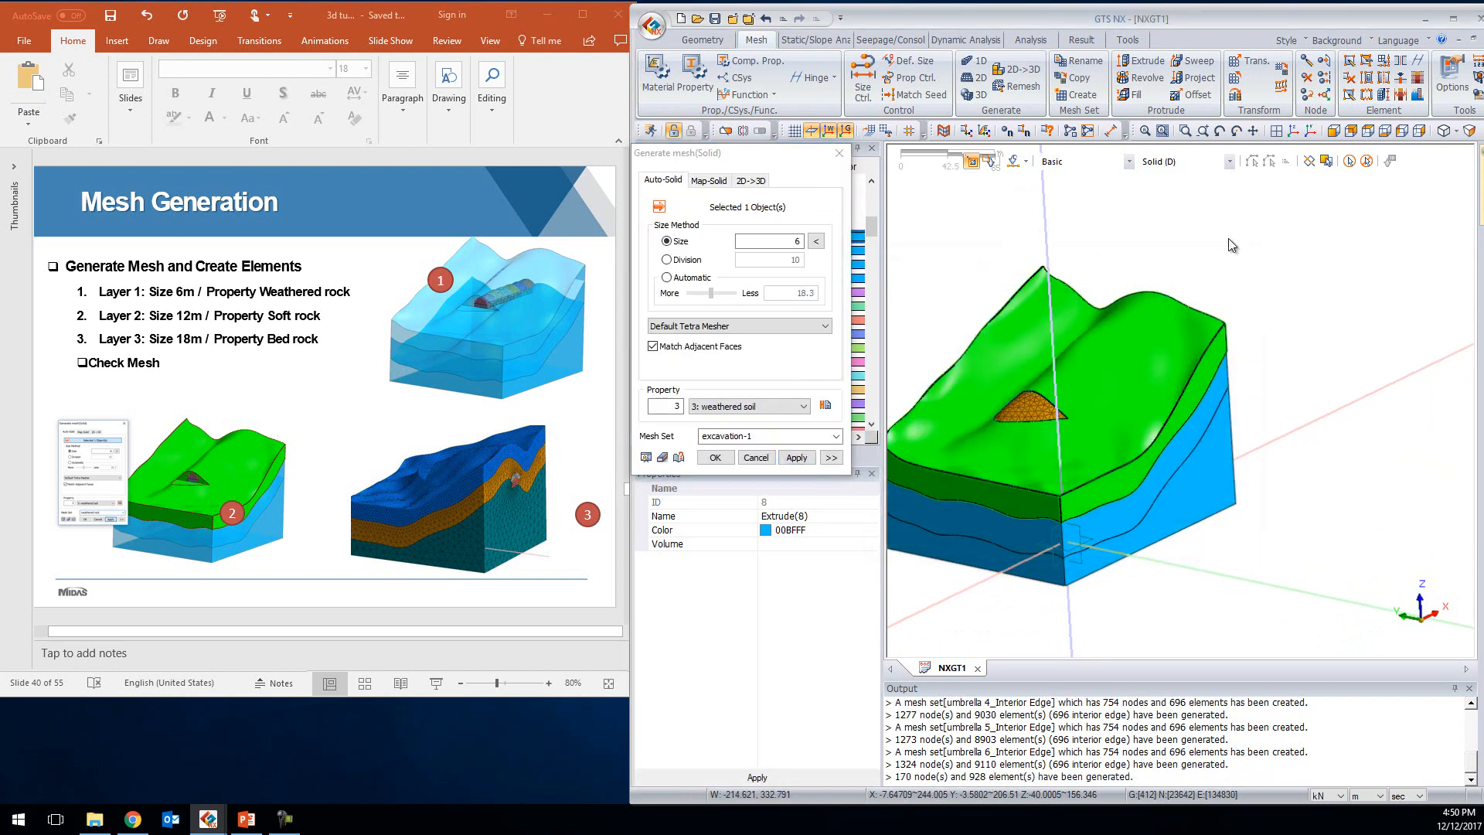
pyautogui.doubleClick(764, 434)
pyautogui.write('weathred soillayer')
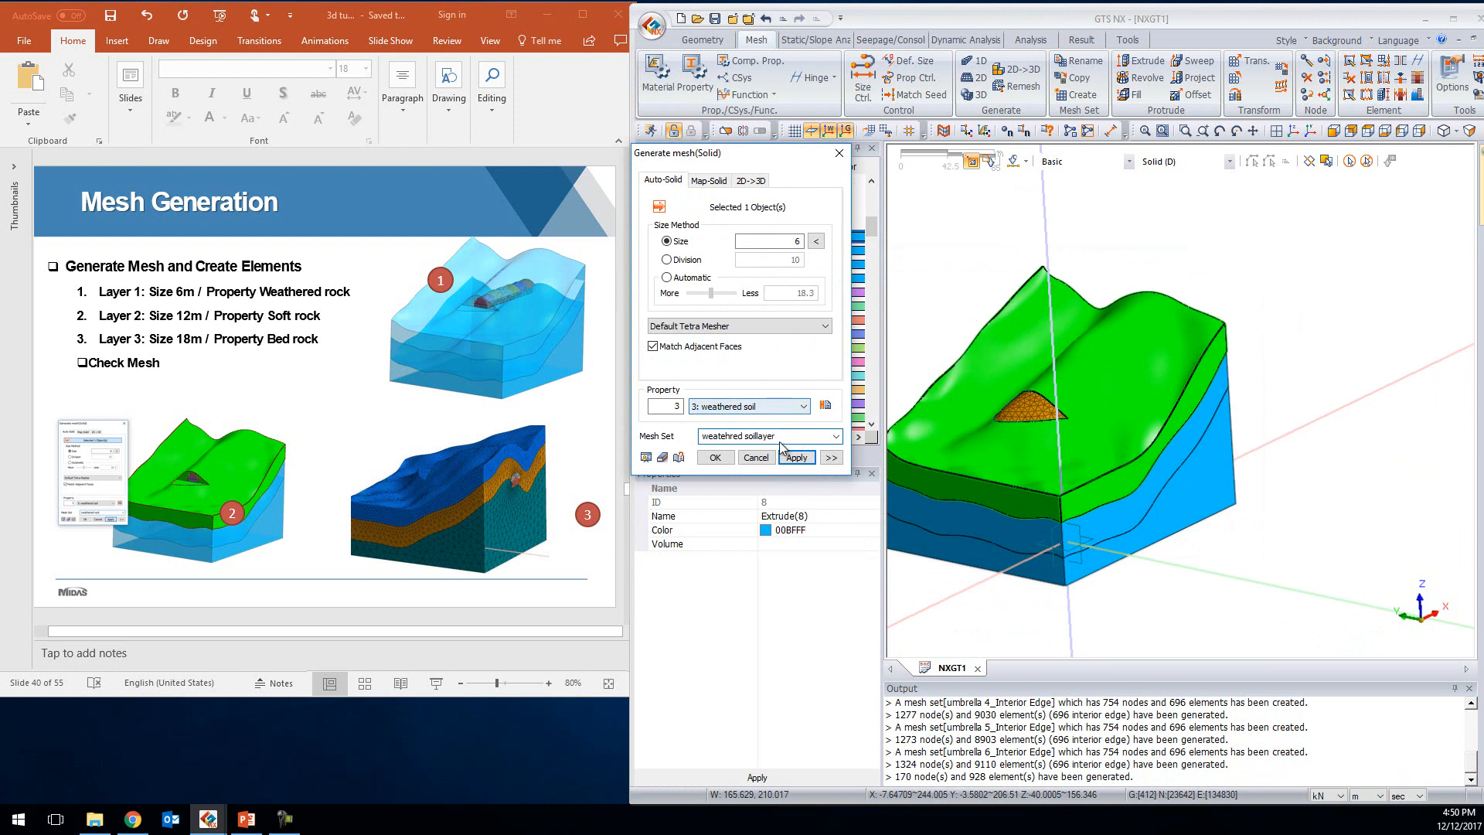
pyautogui.moveTo(788, 437); pyautogui.dragTo(586, 436)
pyautogui.write('l')
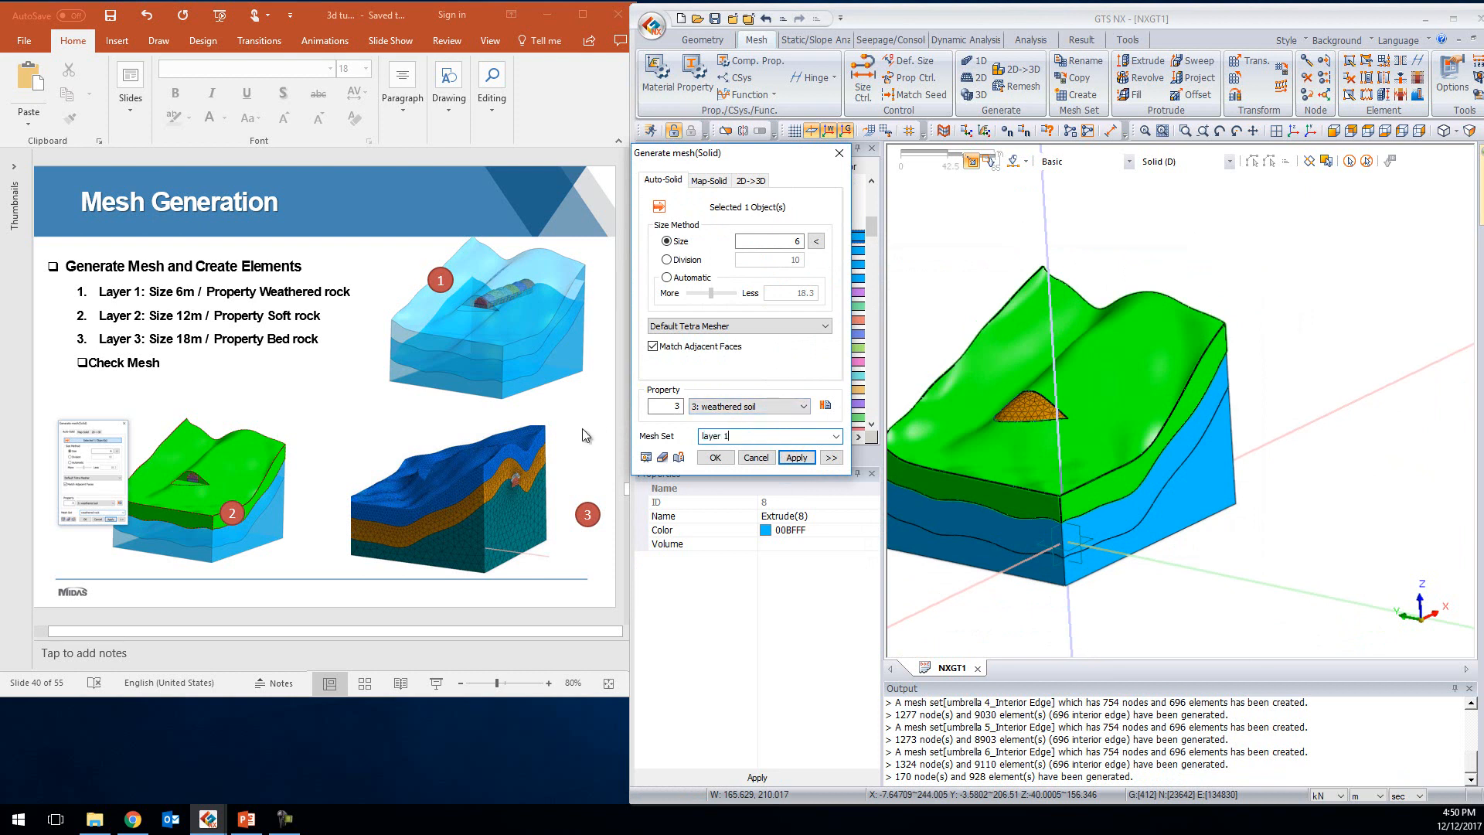
pyautogui.write('ayer 1')
pyautogui.click(795, 456)
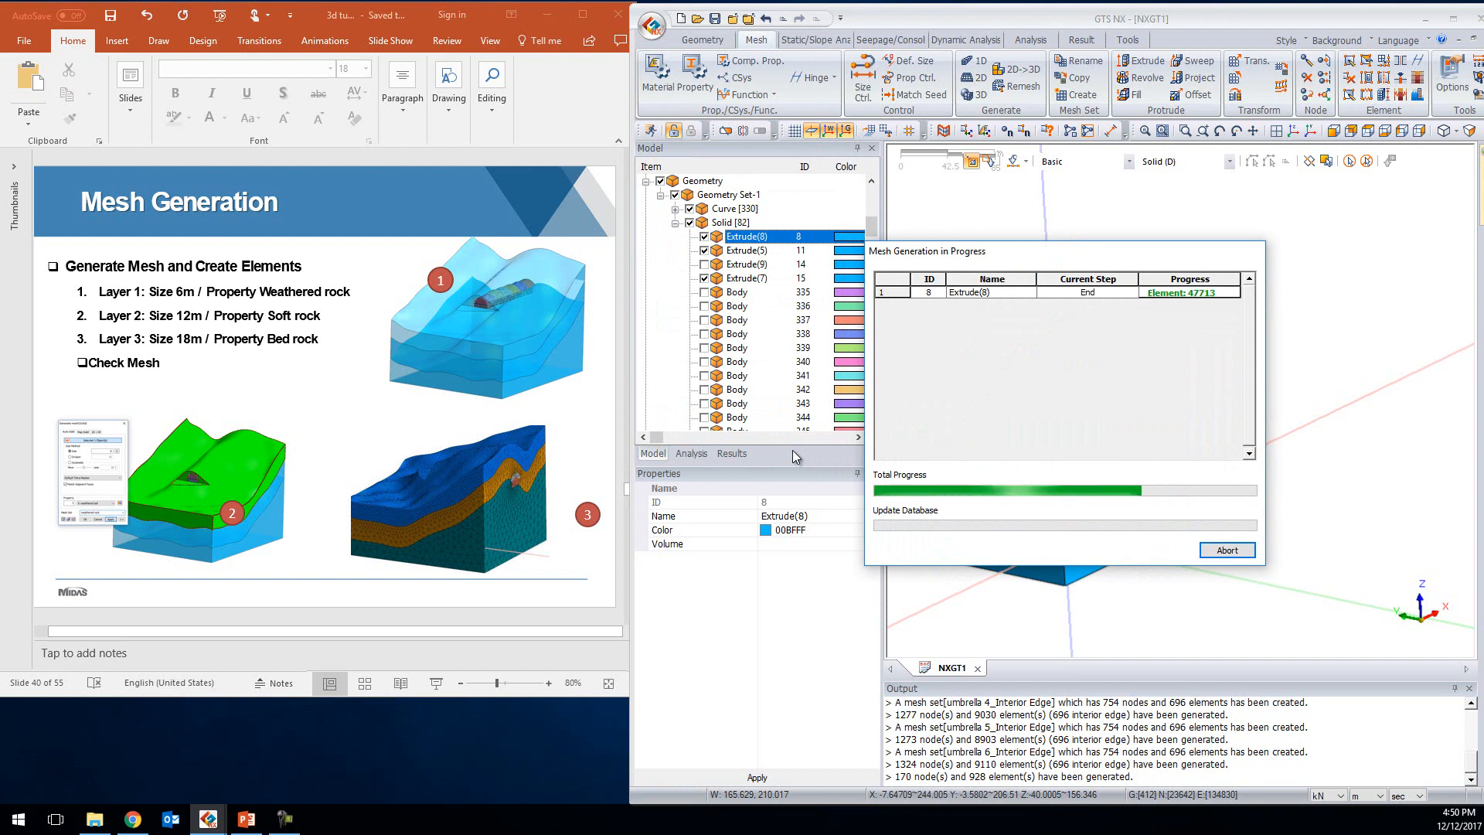
# Mesh the middle ground layer at size 12 with property 2: soft rock into mesh set layer 2
pyautogui.click(1100, 523)
pyautogui.write('12')
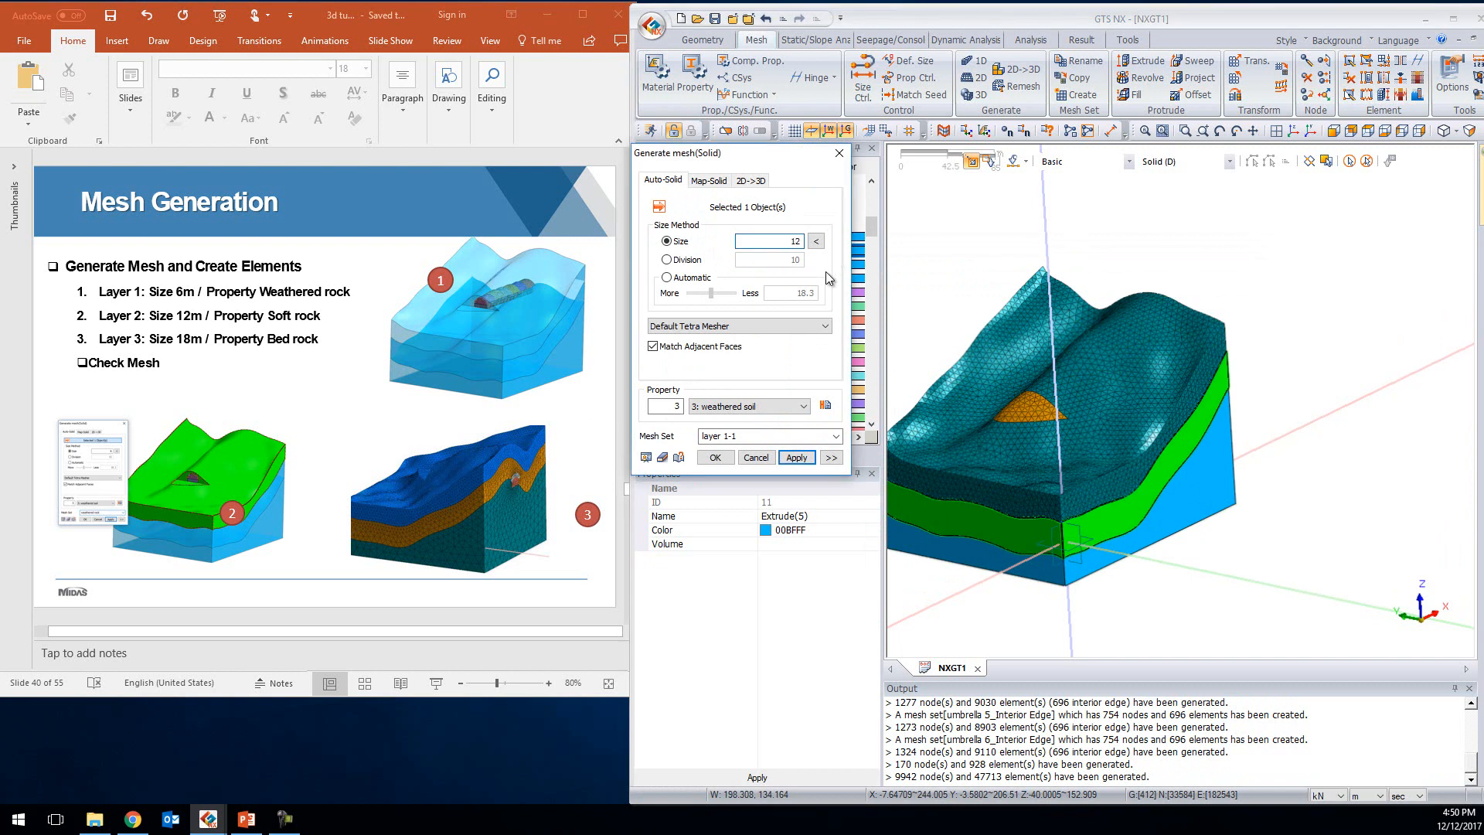
pyautogui.click(805, 406)
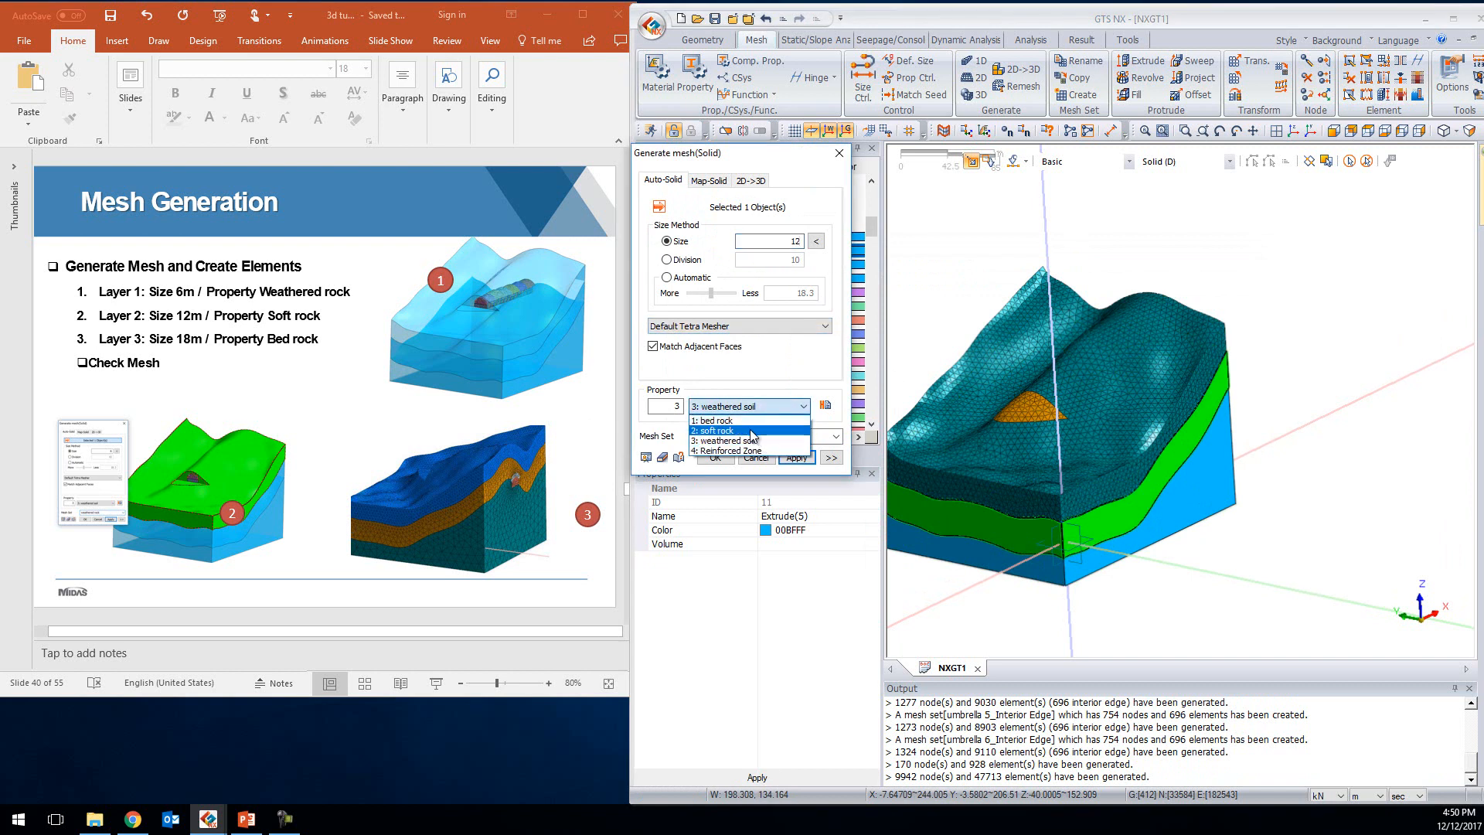
pyautogui.click(755, 431)
pyautogui.click(763, 435)
pyautogui.doubleClick(727, 437)
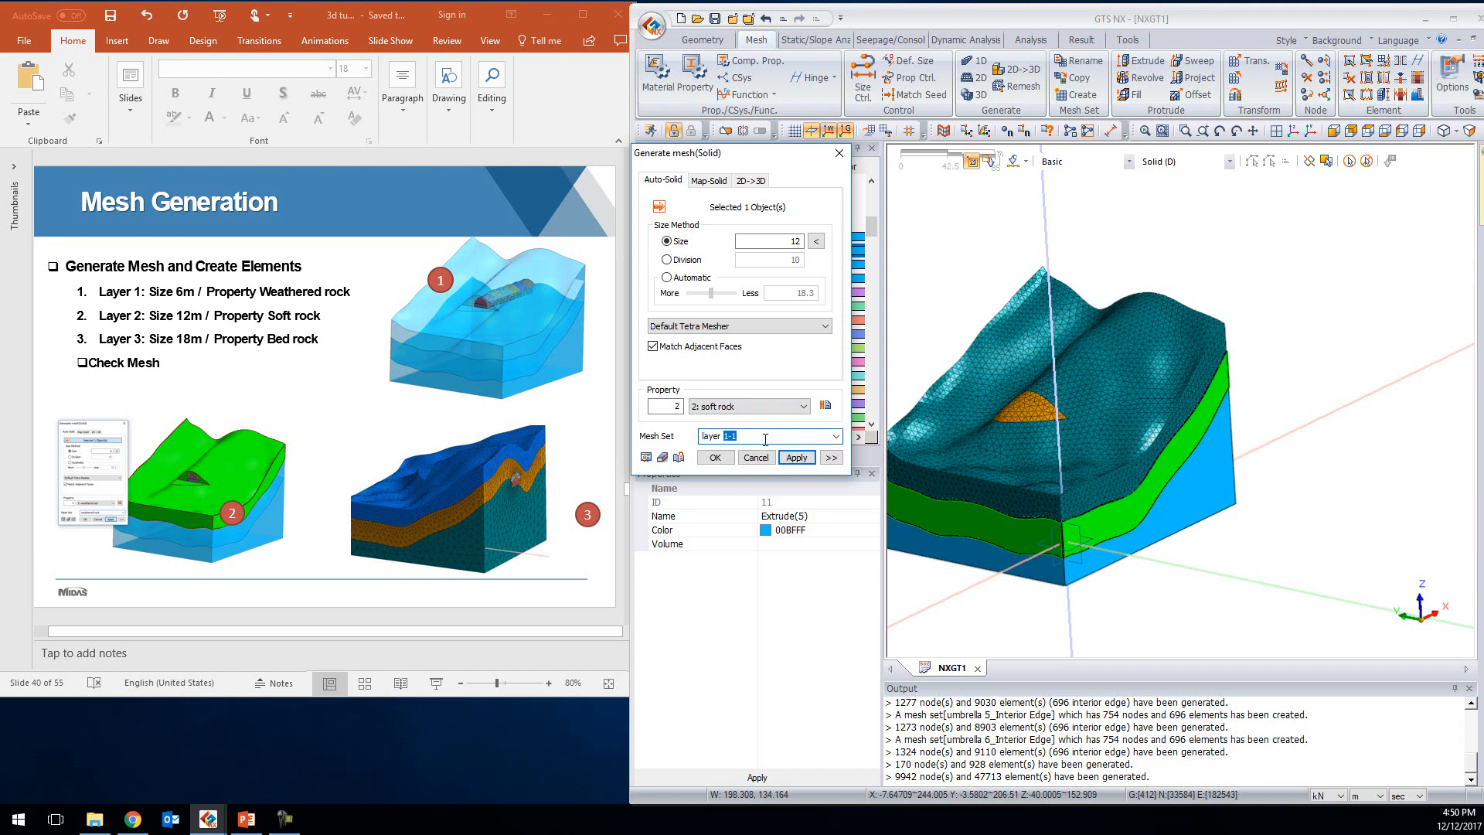
pyautogui.click(822, 456)
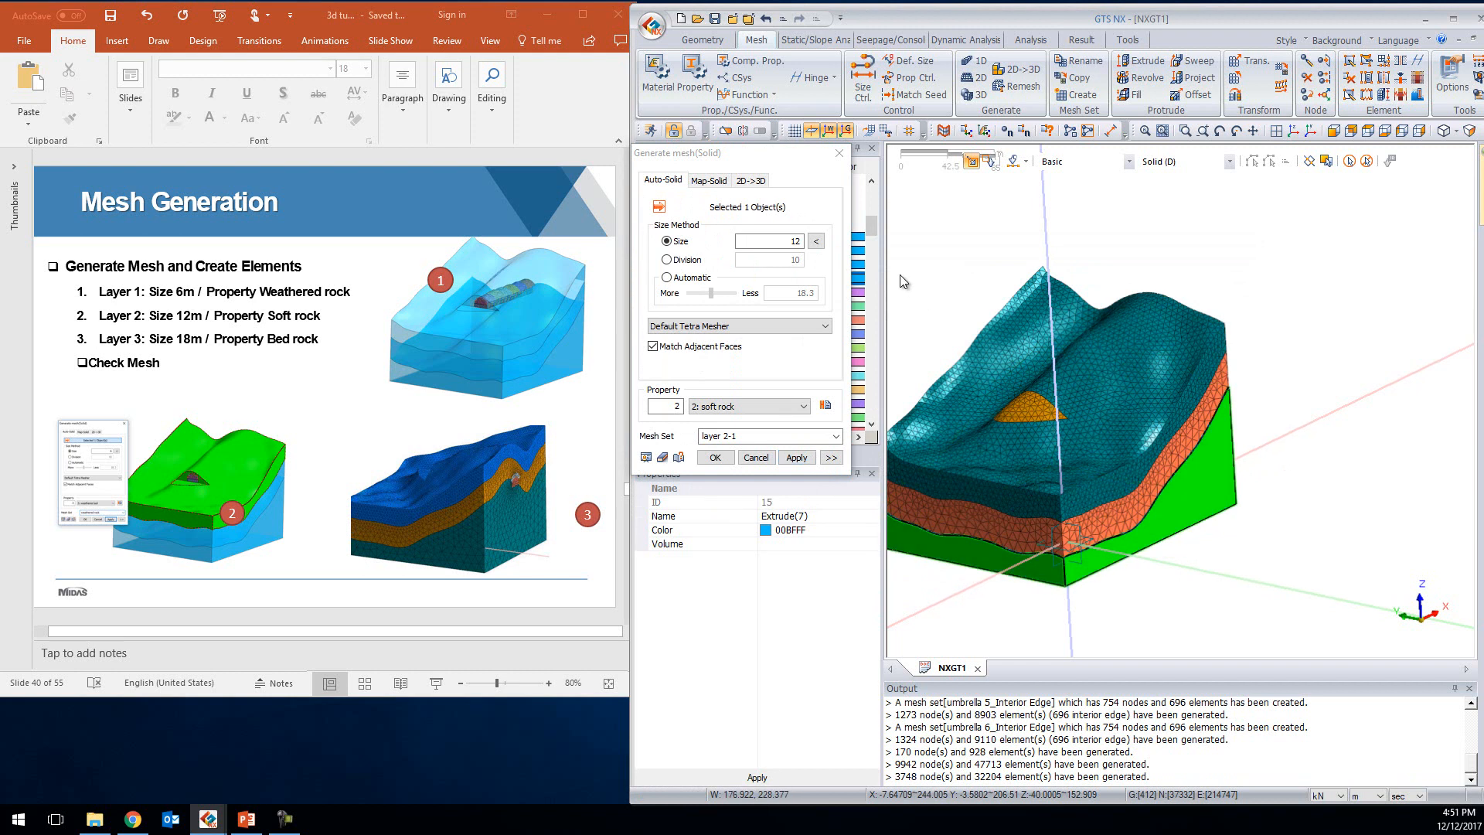
# Mesh the lowest ground layer at size 18 with property 1: bed rock into mesh set layer 3 and finish meshing
pyautogui.moveTo(802, 241); pyautogui.dragTo(753, 242)
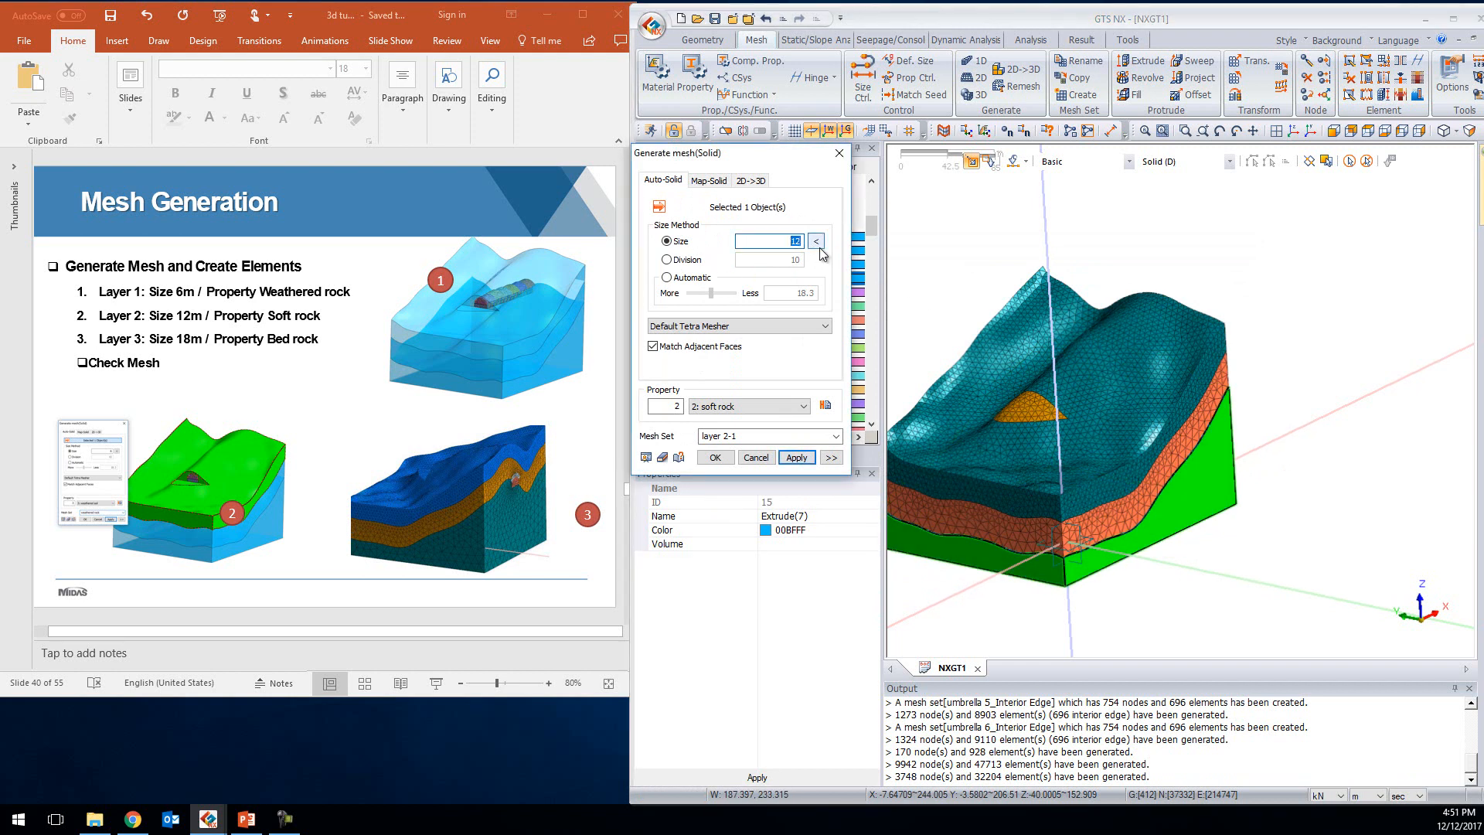
pyautogui.write('18')
pyautogui.moveTo(738, 436); pyautogui.dragTo(723, 438)
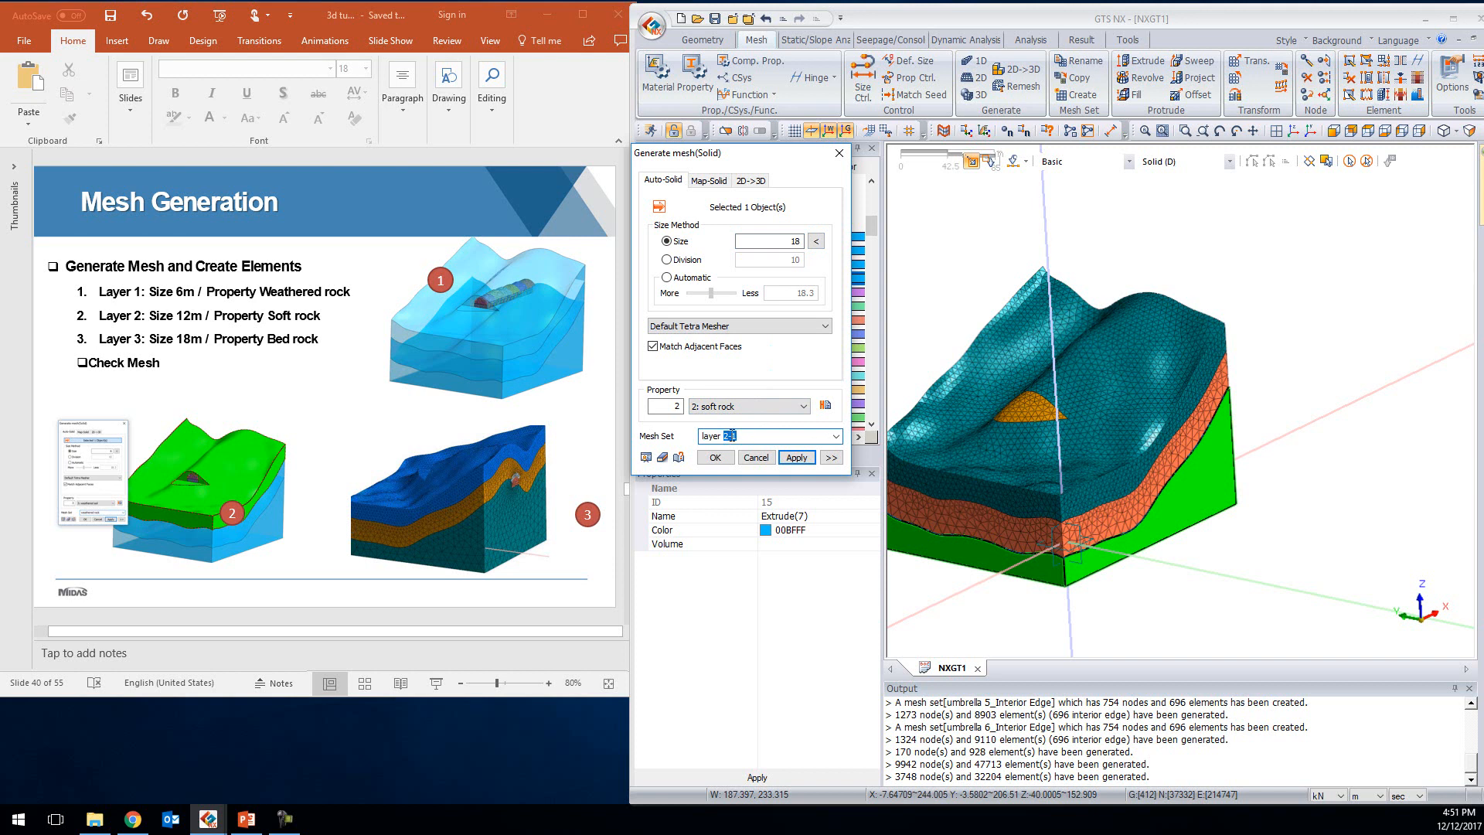
pyautogui.click(784, 407)
pyautogui.click(715, 420)
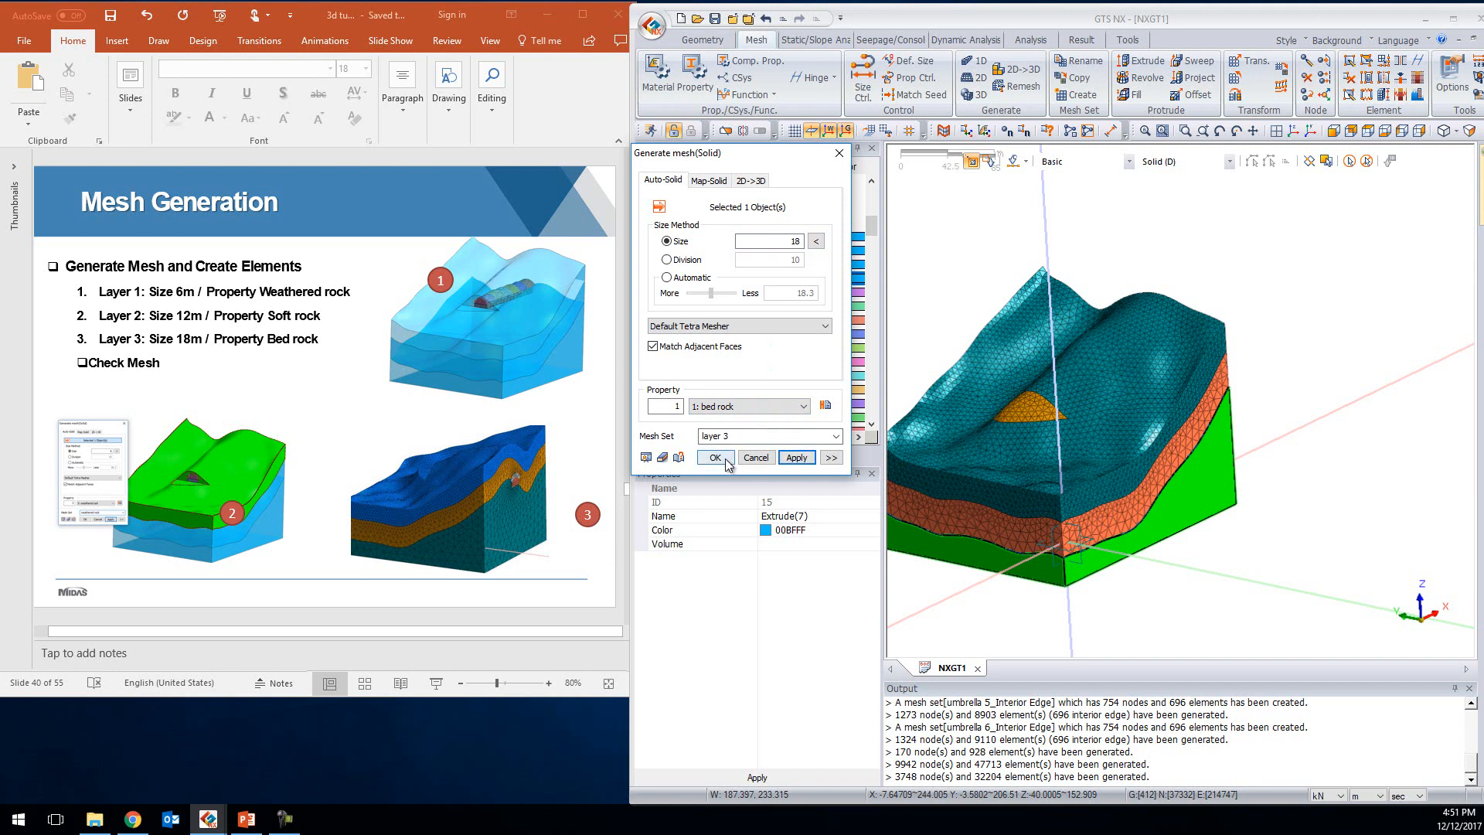
pyautogui.click(716, 458)
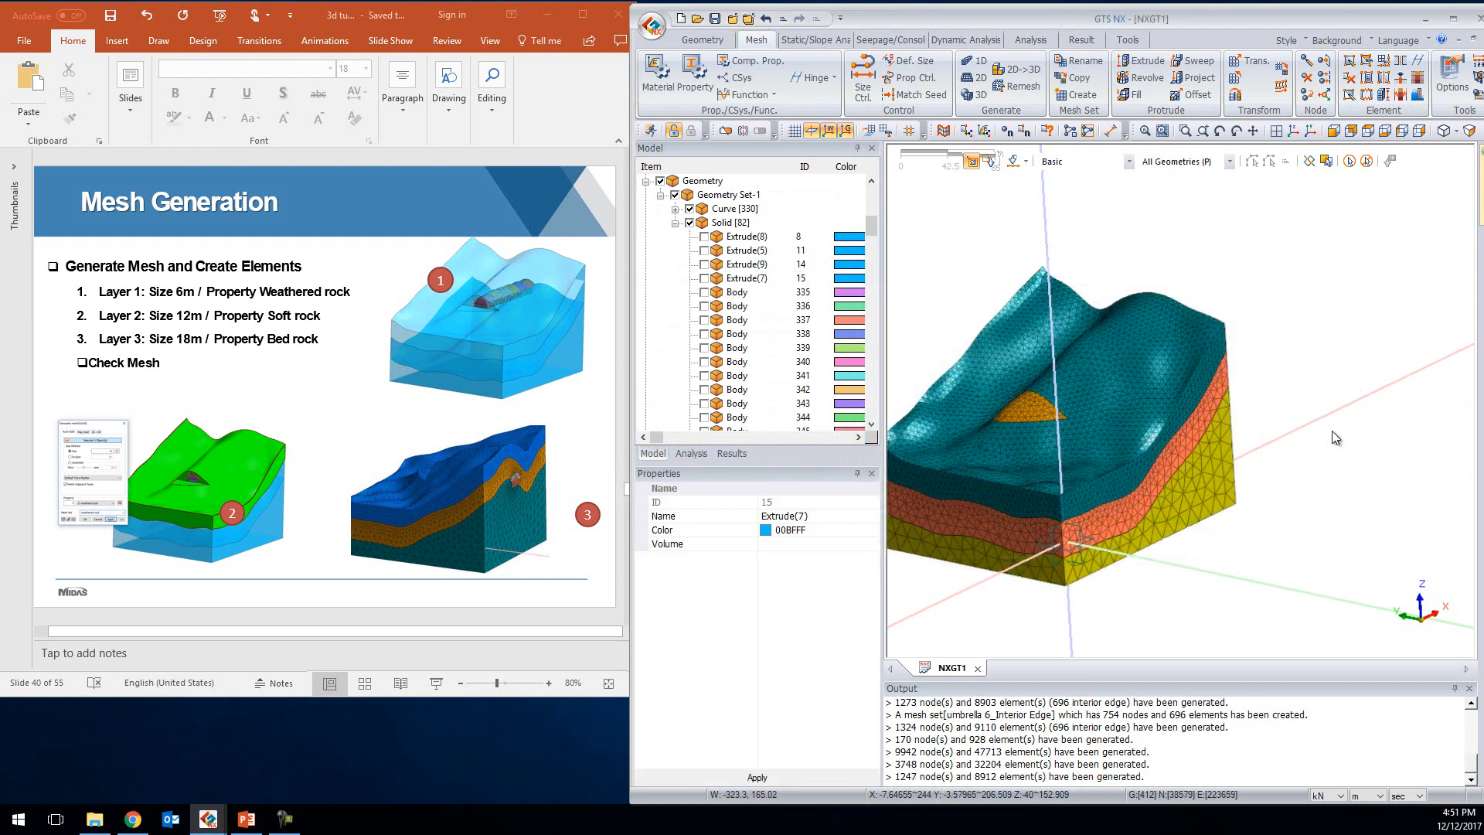
# Examine the generated mesh around the tunnel opening, across the ground layers and at the portal excavation
pyautogui.moveTo(1262, 447); pyautogui.dragTo(1088, 377, button='middle')
pyautogui.scroll(8, 1105, 433)
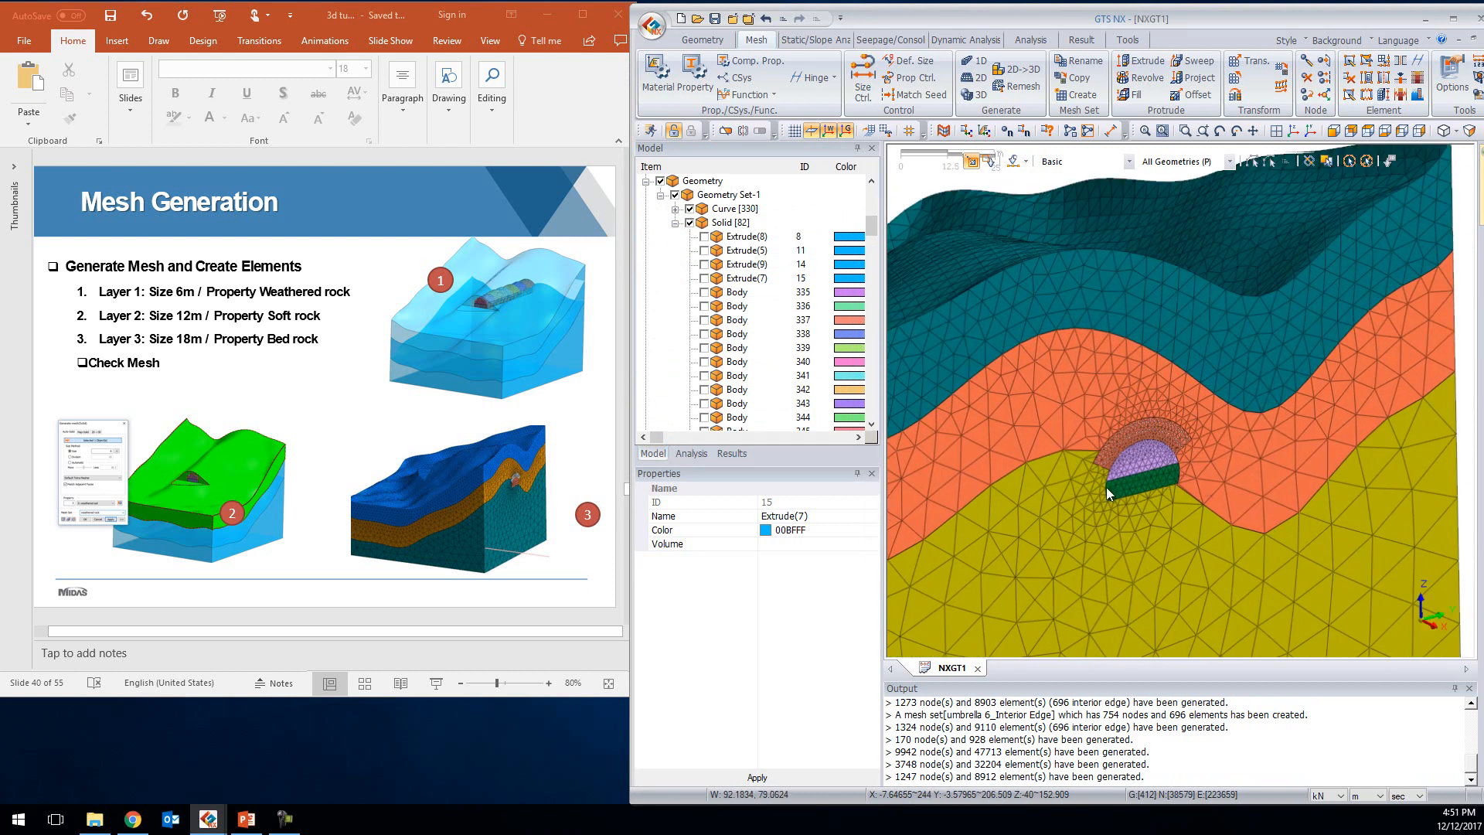
pyautogui.moveTo(1115, 476); pyautogui.dragTo(1200, 419, button='middle')
pyautogui.scroll(-3, 1237, 506)
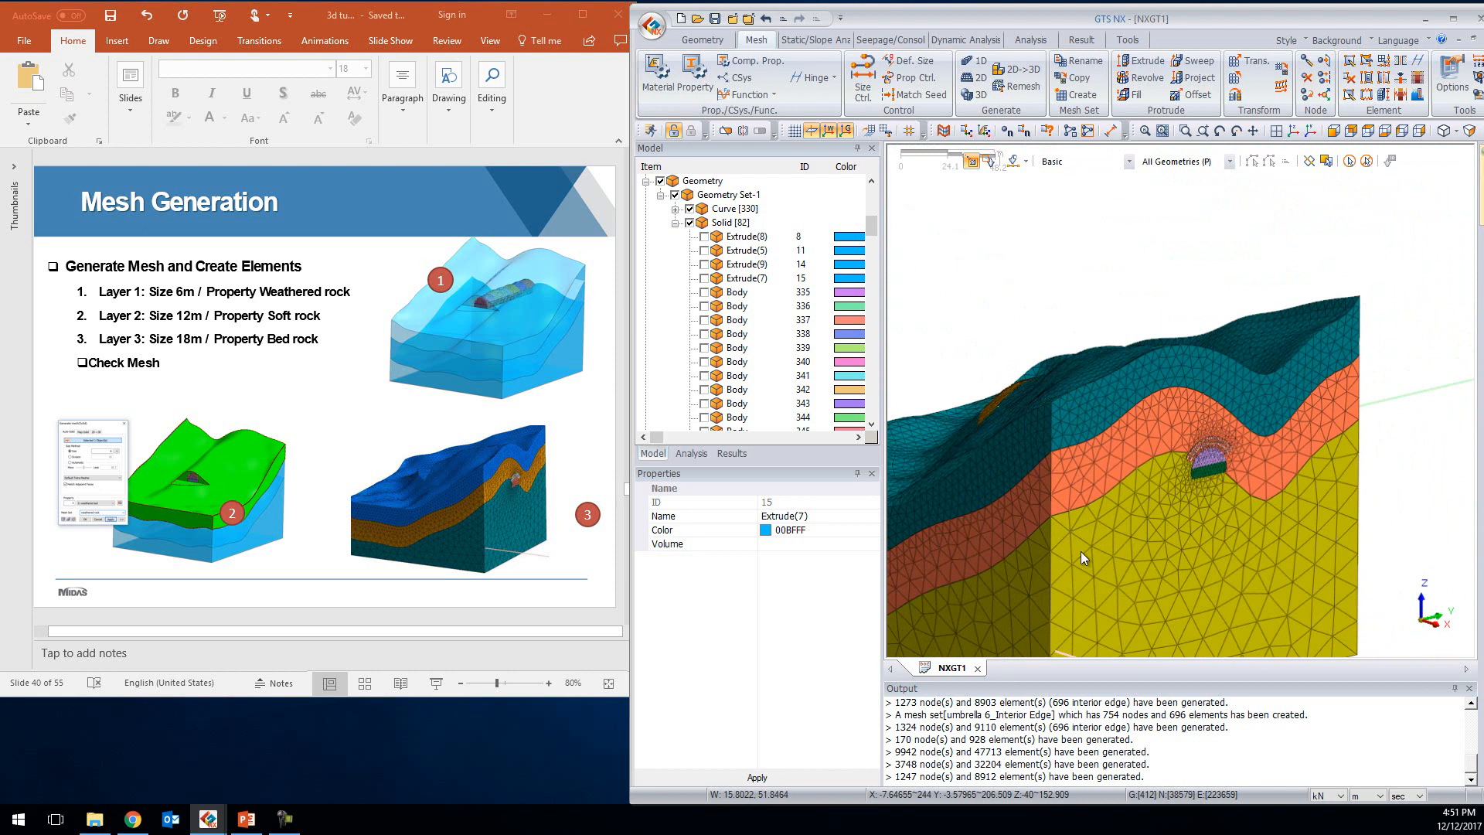
pyautogui.scroll(3, 1232, 463)
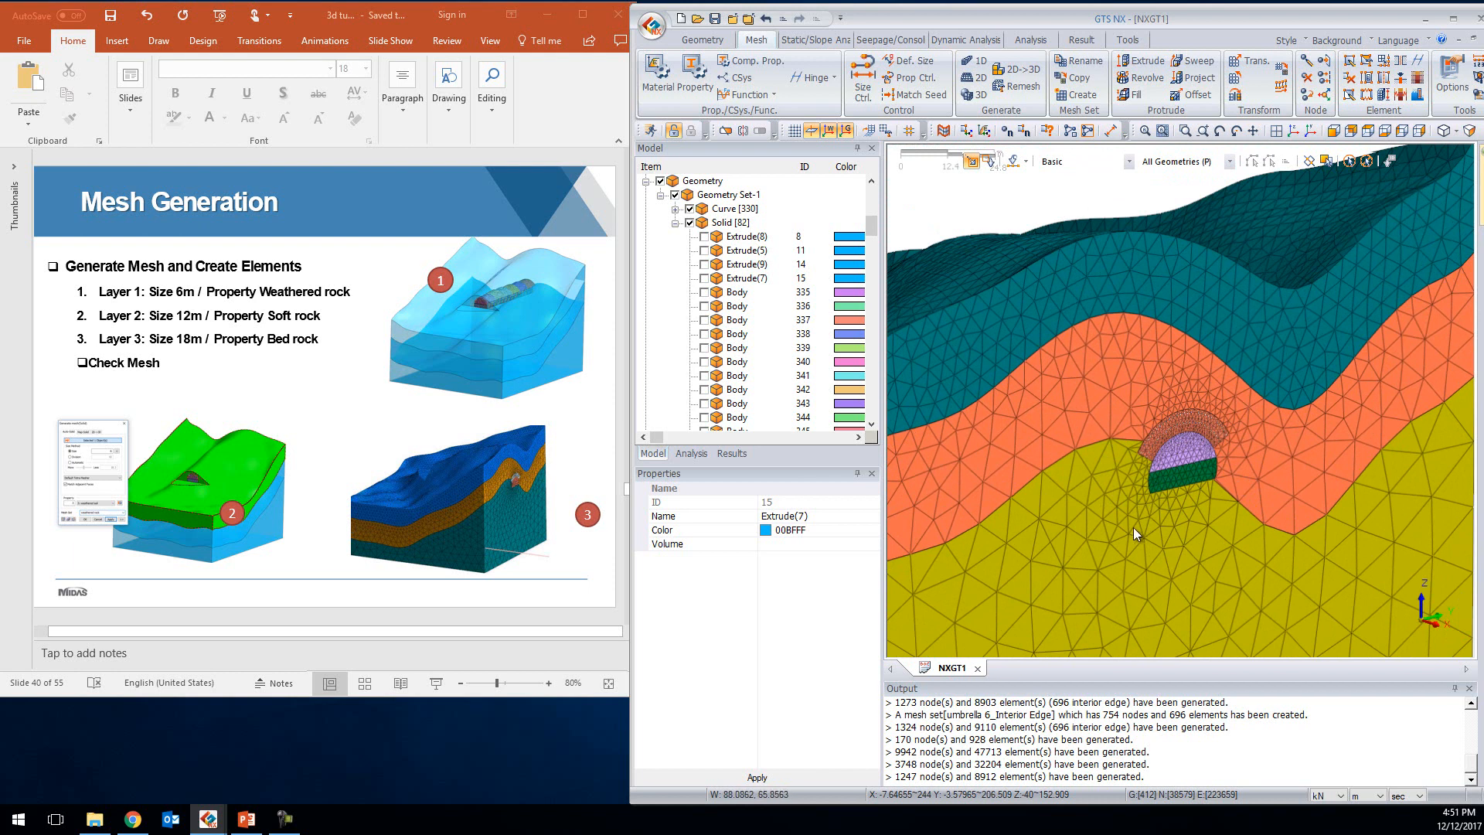
pyautogui.scroll(-2, 1133, 527)
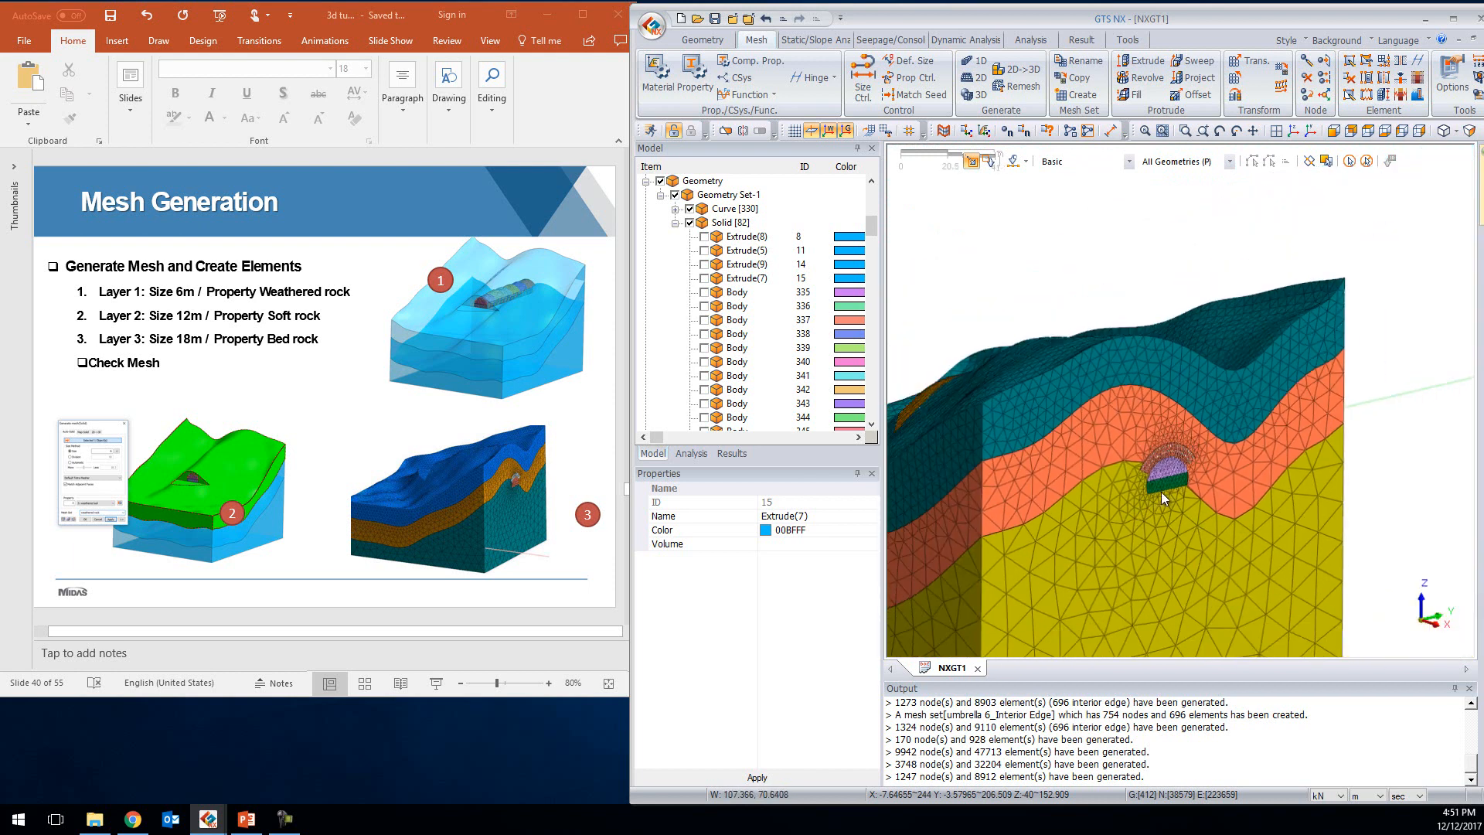
pyautogui.scroll(3, 1159, 524)
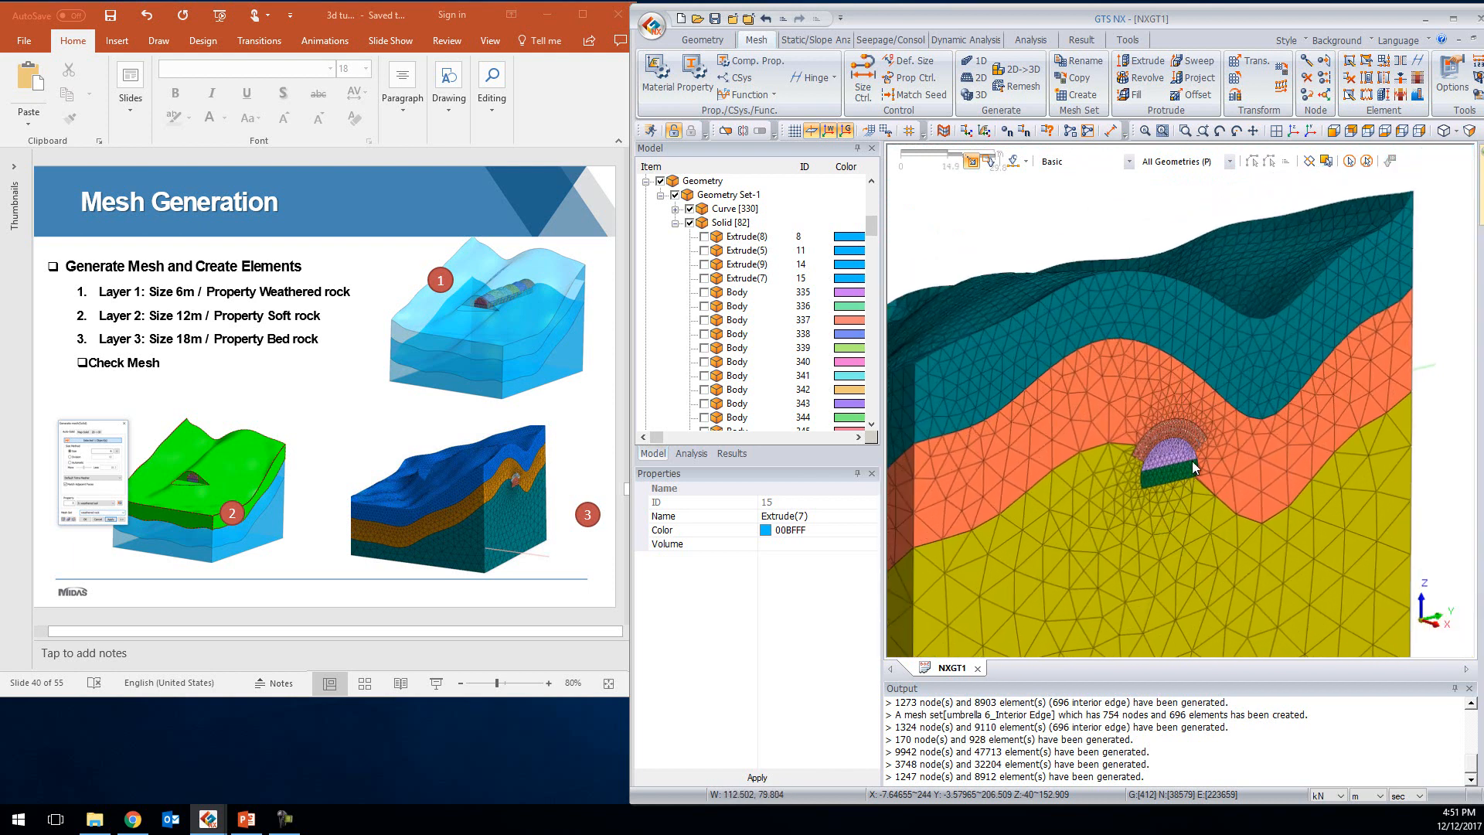
pyautogui.scroll(2, 1206, 459)
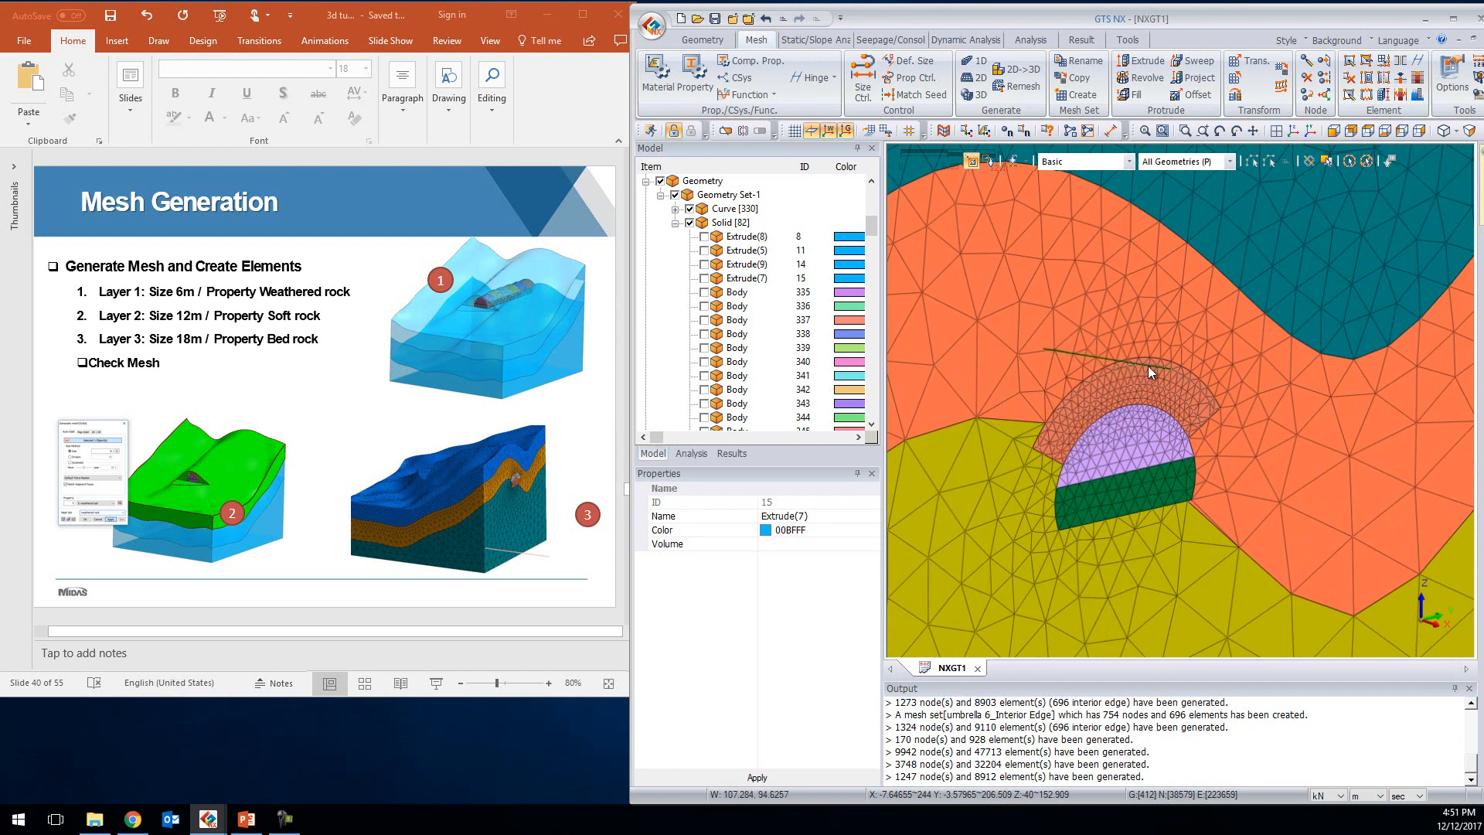
pyautogui.scroll(-5, 1031, 507)
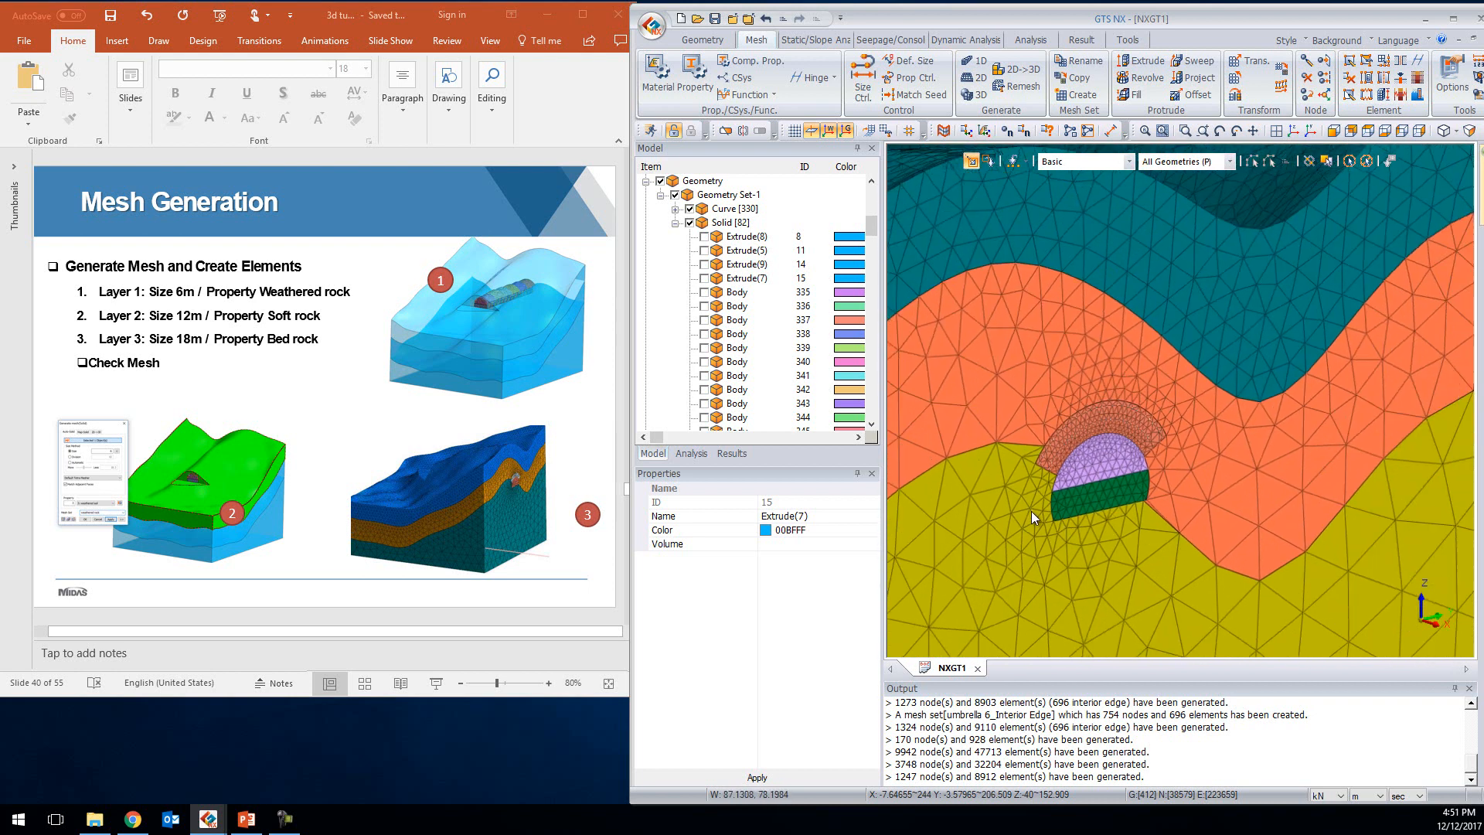
pyautogui.moveTo(1045, 499); pyautogui.dragTo(937, 448, button='middle')
pyautogui.scroll(5, 927, 524)
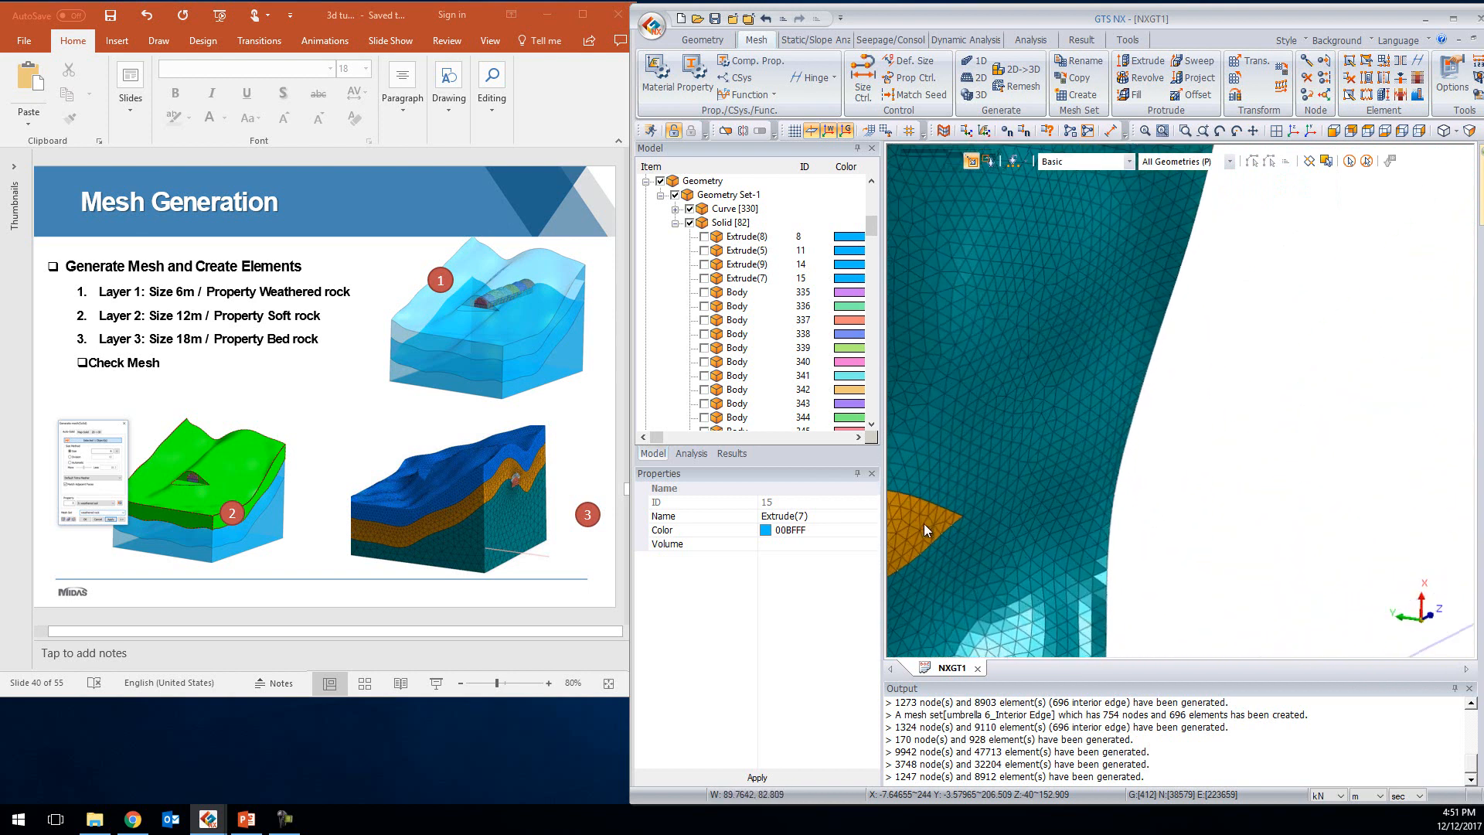
pyautogui.scroll(-4, 1002, 495)
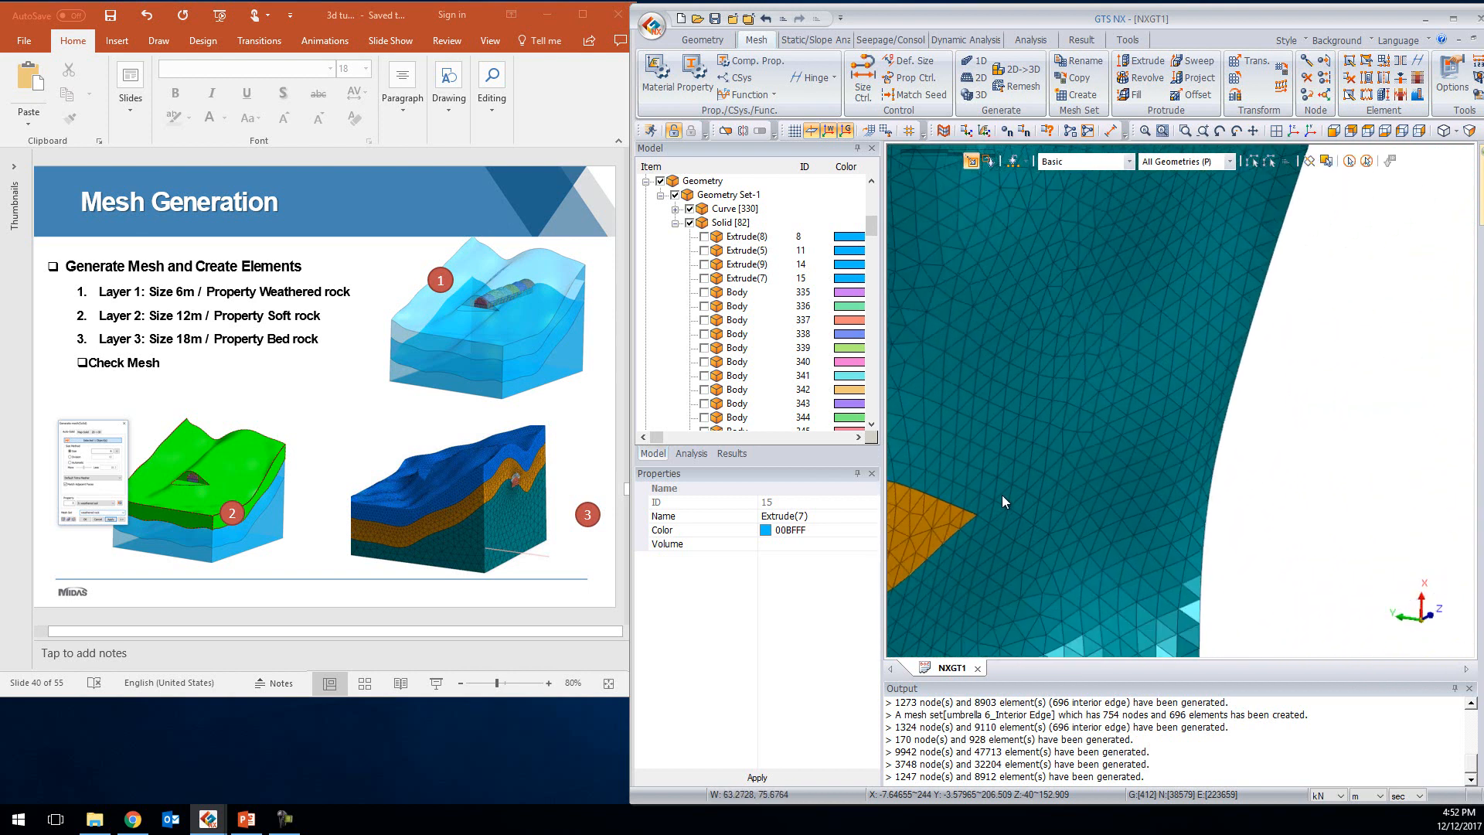
pyautogui.moveTo(1013, 479); pyautogui.dragTo(1092, 363, button='middle')
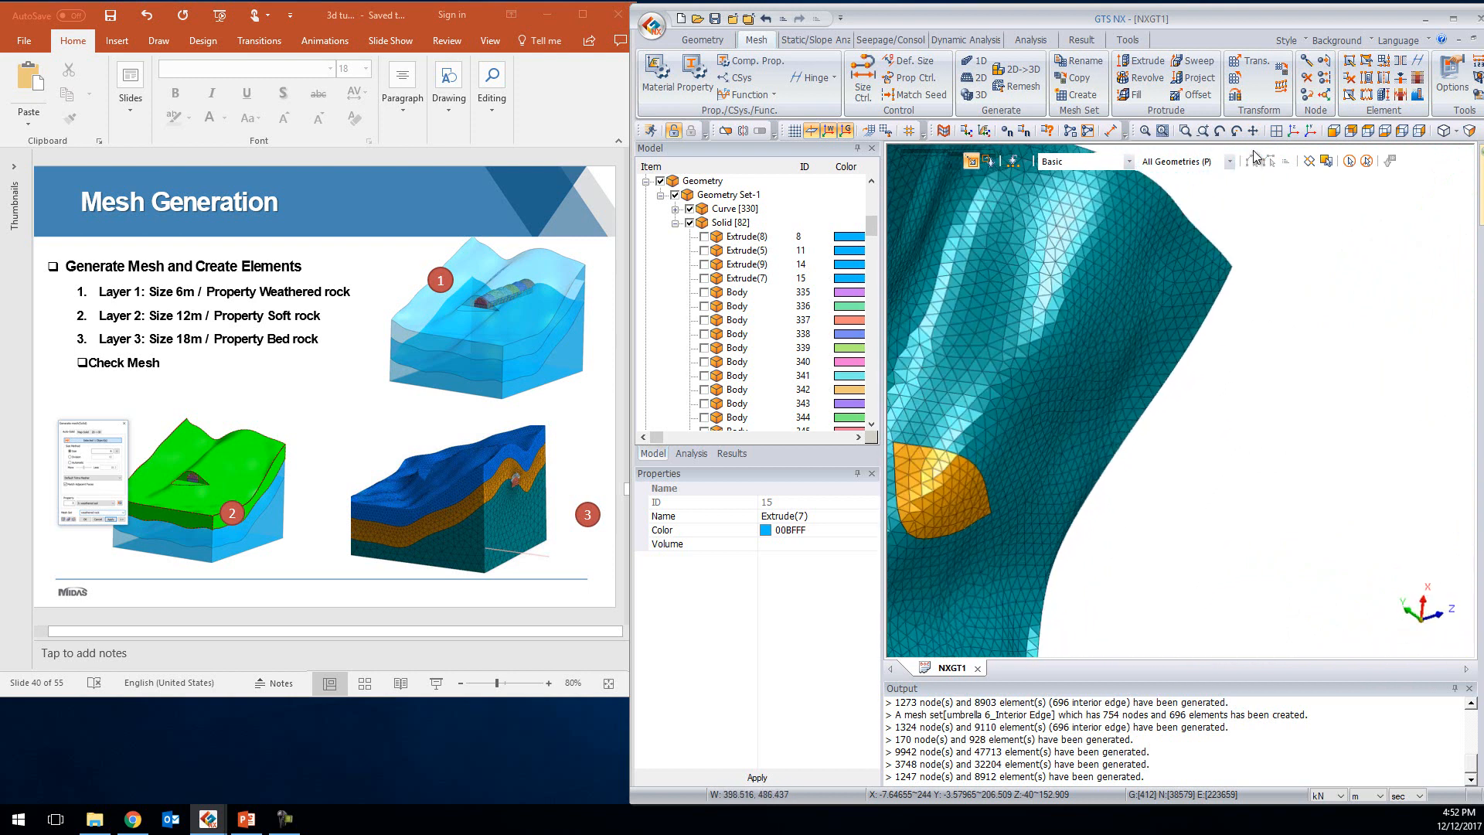
pyautogui.click(1293, 130)
pyautogui.moveTo(1291, 503); pyautogui.dragTo(1213, 327, button='middle')
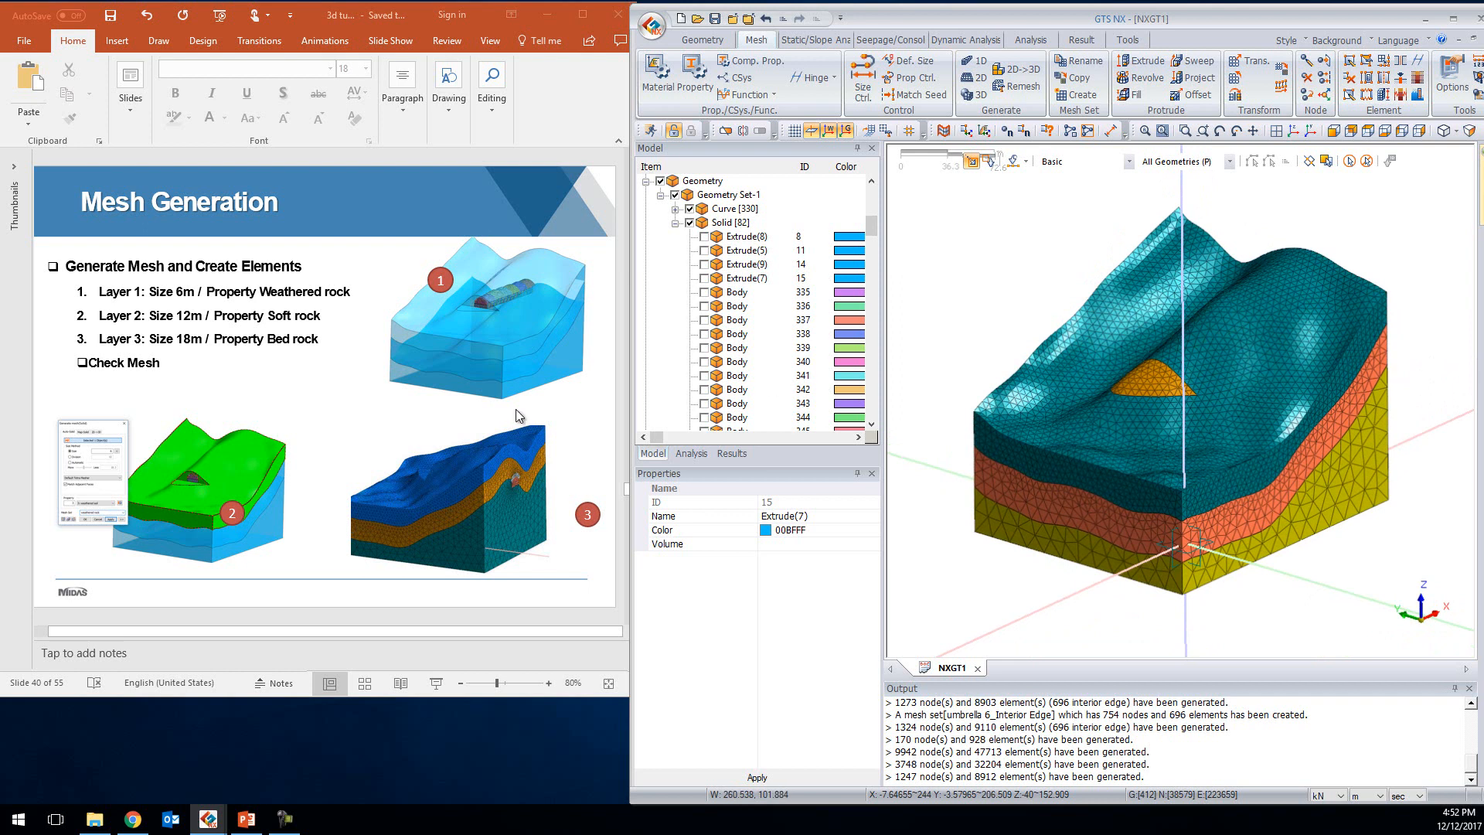
# Advance the PowerPoint slides to Create Shell Elements, then collapse the solid list and hide all mesh sets in GTS NX
pyautogui.click(434, 410)
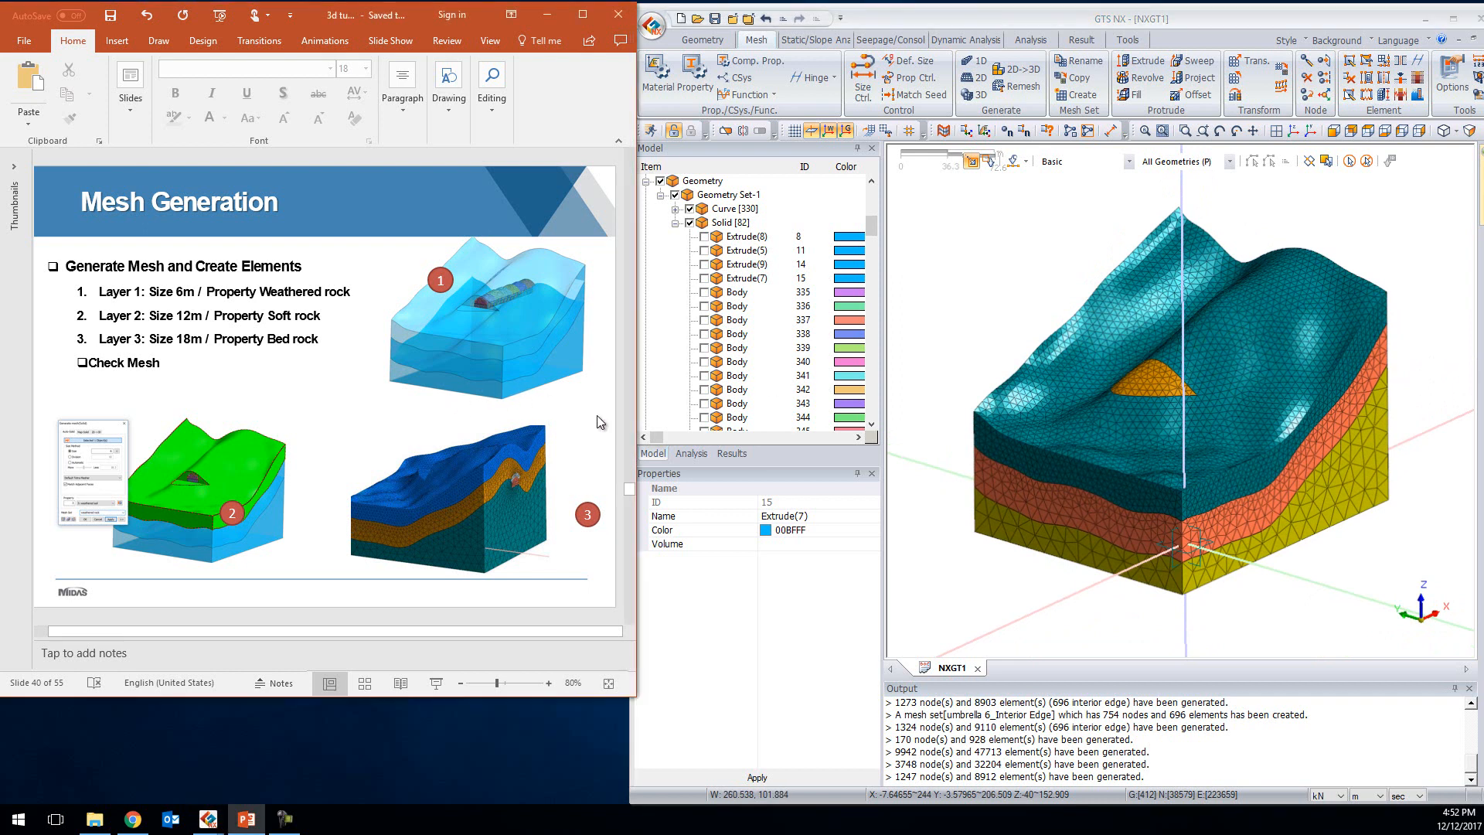
pyautogui.scroll(-1, 601, 422)
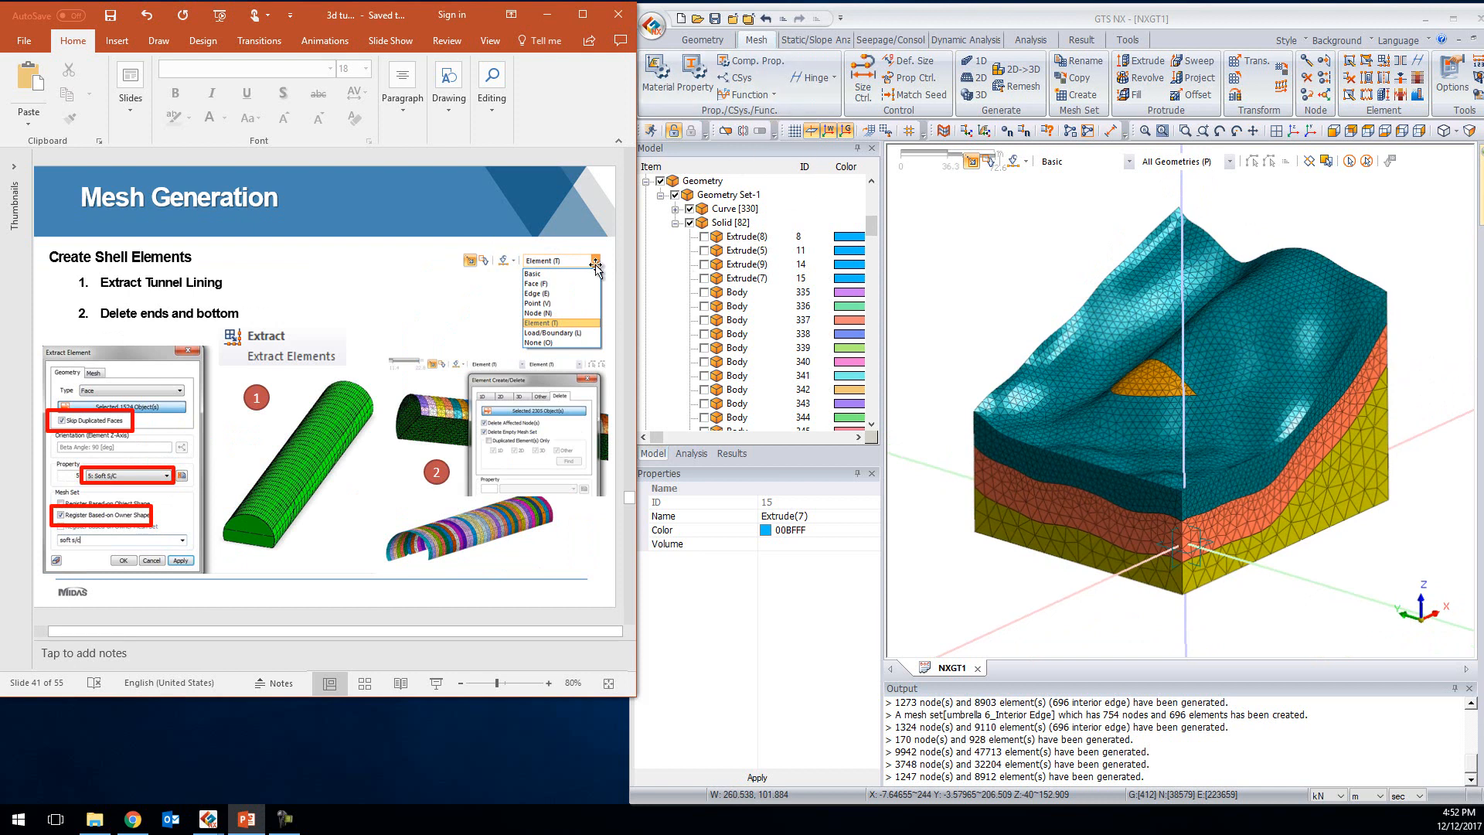
pyautogui.click(676, 224)
pyautogui.click(660, 279)
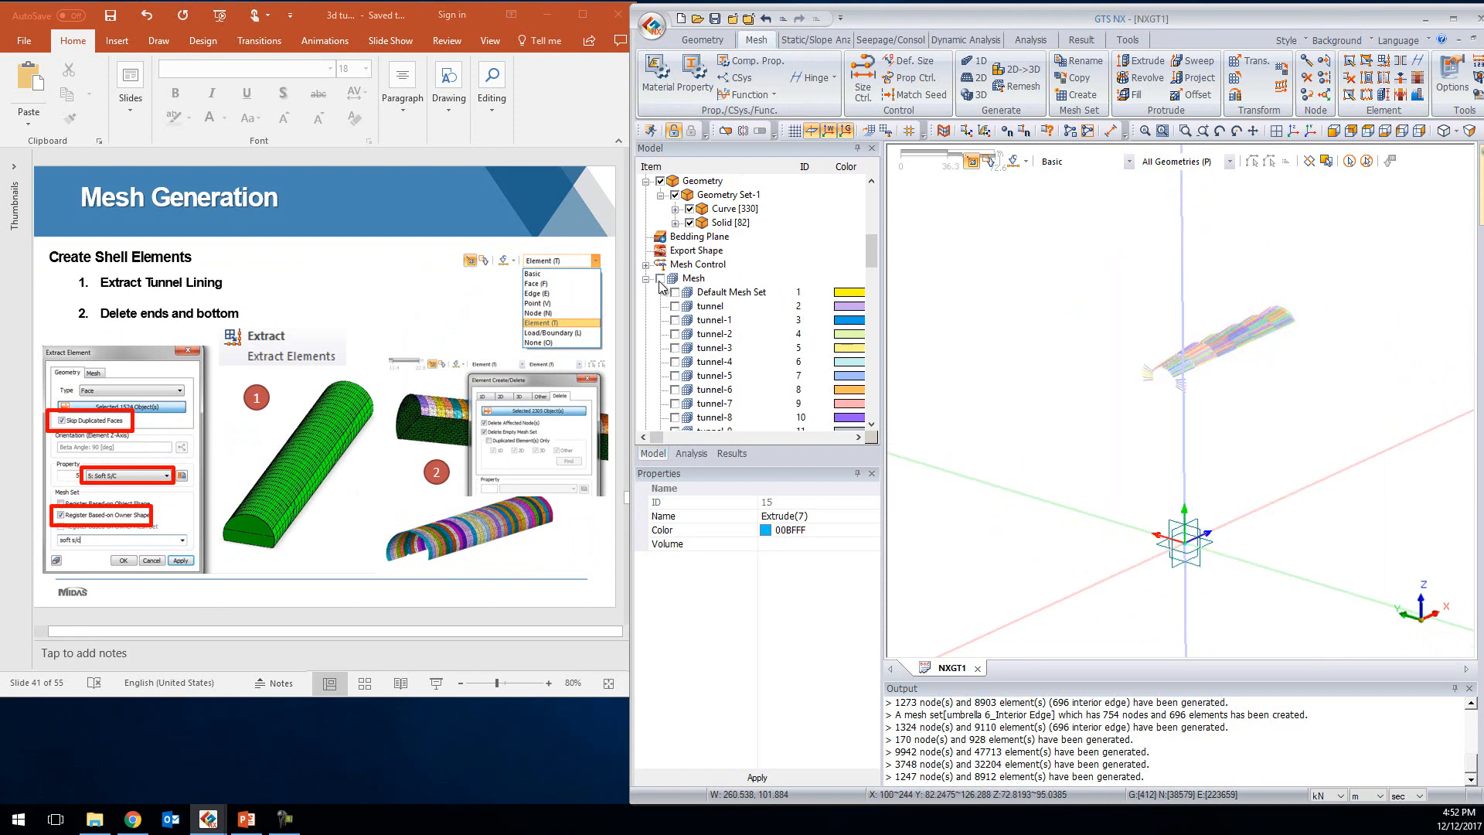
# Hide all curves and display the solids except the ground bodies Extrude(8), Extrude(5), Extrude(9) and Extrude(7)
pyautogui.click(689, 209)
pyautogui.click(689, 223)
pyautogui.click(676, 223)
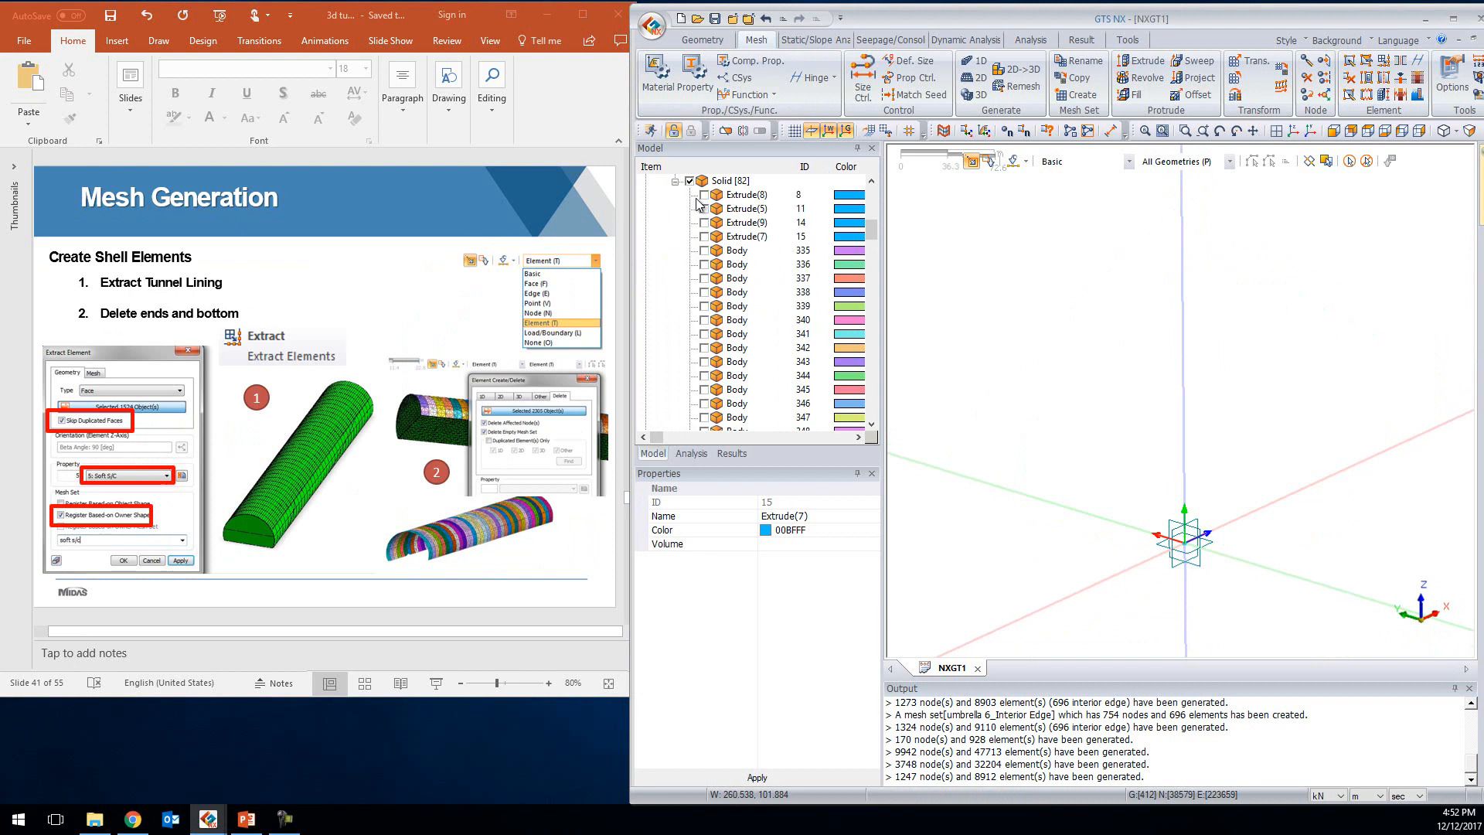
pyautogui.click(689, 180)
pyautogui.click(703, 194)
pyautogui.click(703, 208)
pyautogui.click(704, 222)
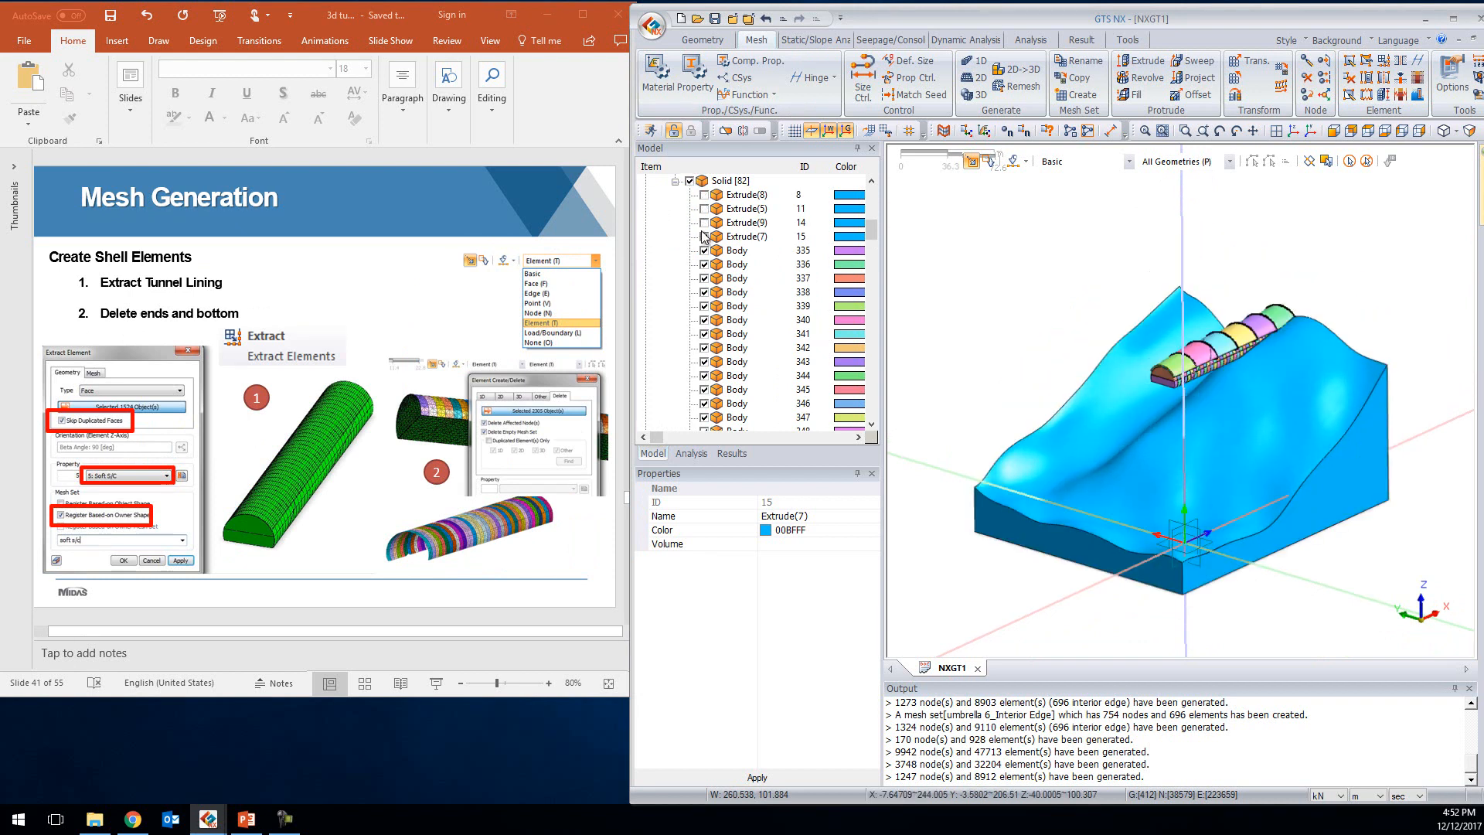
pyautogui.click(703, 236)
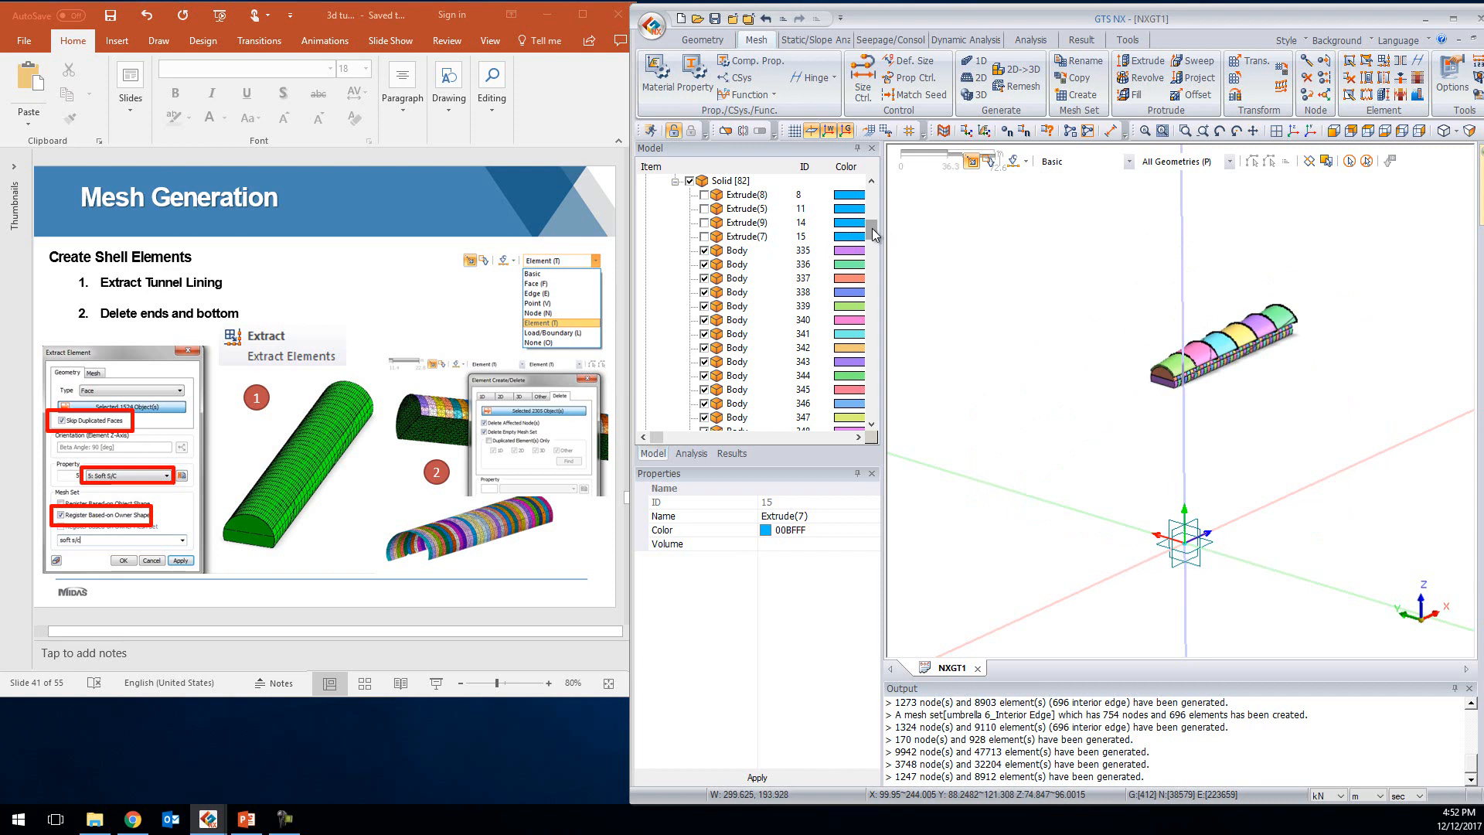
pyautogui.scroll(4, 1314, 278)
pyautogui.scroll(1, 1308, 289)
pyautogui.click(998, 442)
pyautogui.click(1057, 424)
pyautogui.click(1101, 406)
pyautogui.click(1156, 365)
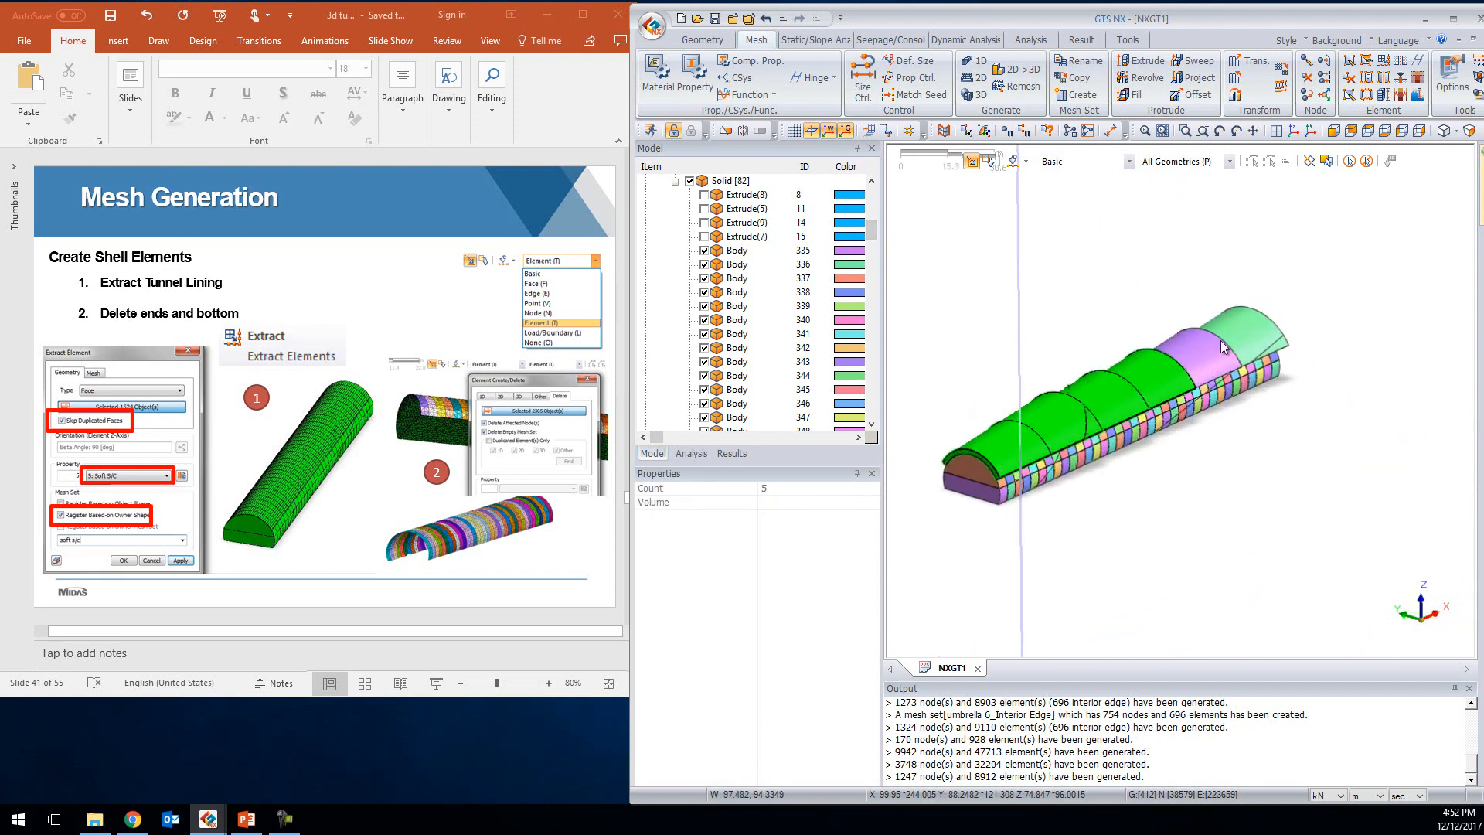
pyautogui.click(1221, 340)
pyautogui.click(1245, 333)
pyautogui.rightClick(1245, 335)
pyautogui.click(1288, 344)
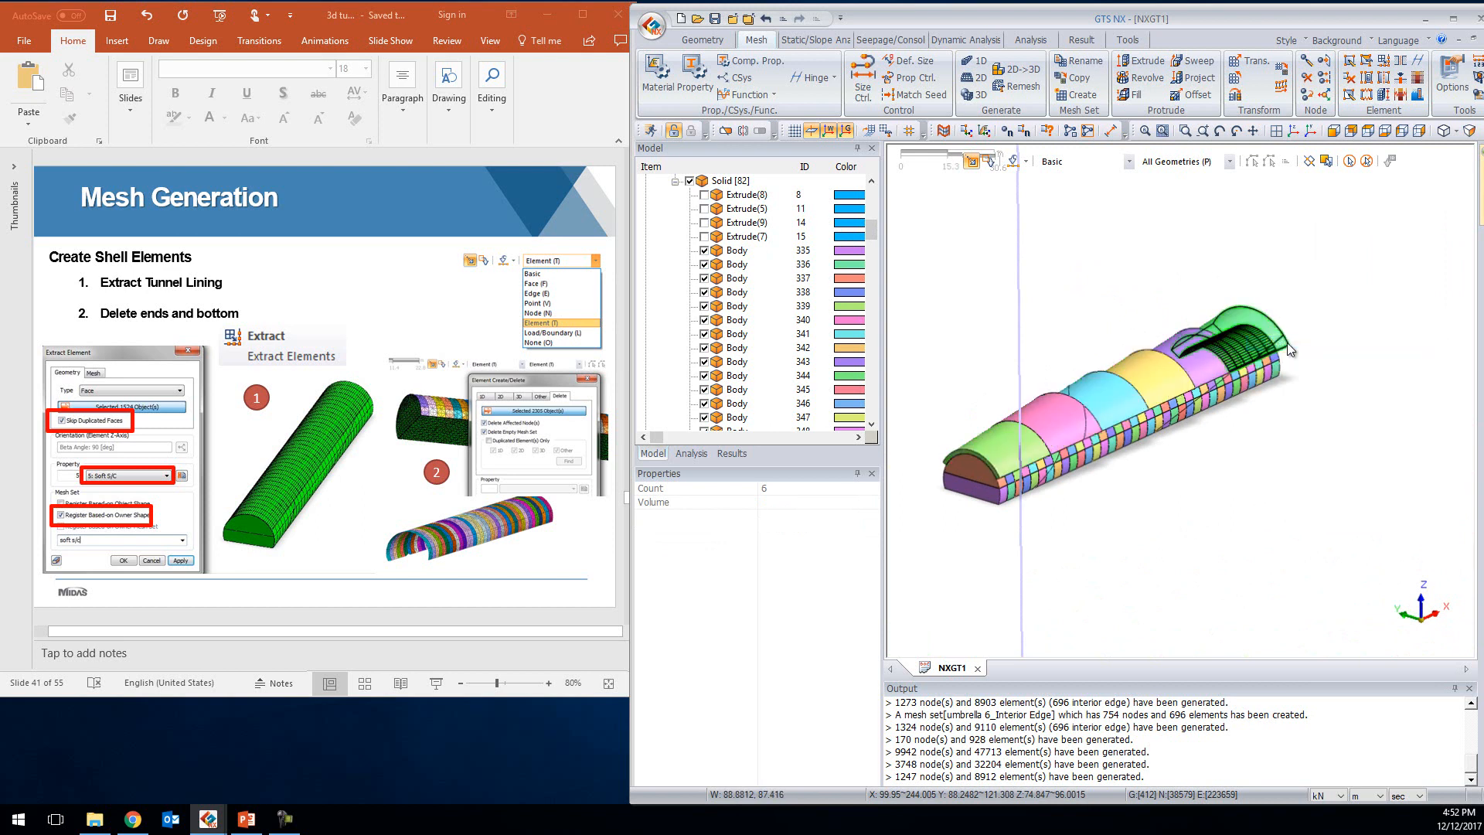
# Select the six umbrella solids above the tunnel and hide them so that only the tunnel bodies remain displayed
pyautogui.click(1267, 335)
pyautogui.click(1213, 345)
pyautogui.click(1139, 371)
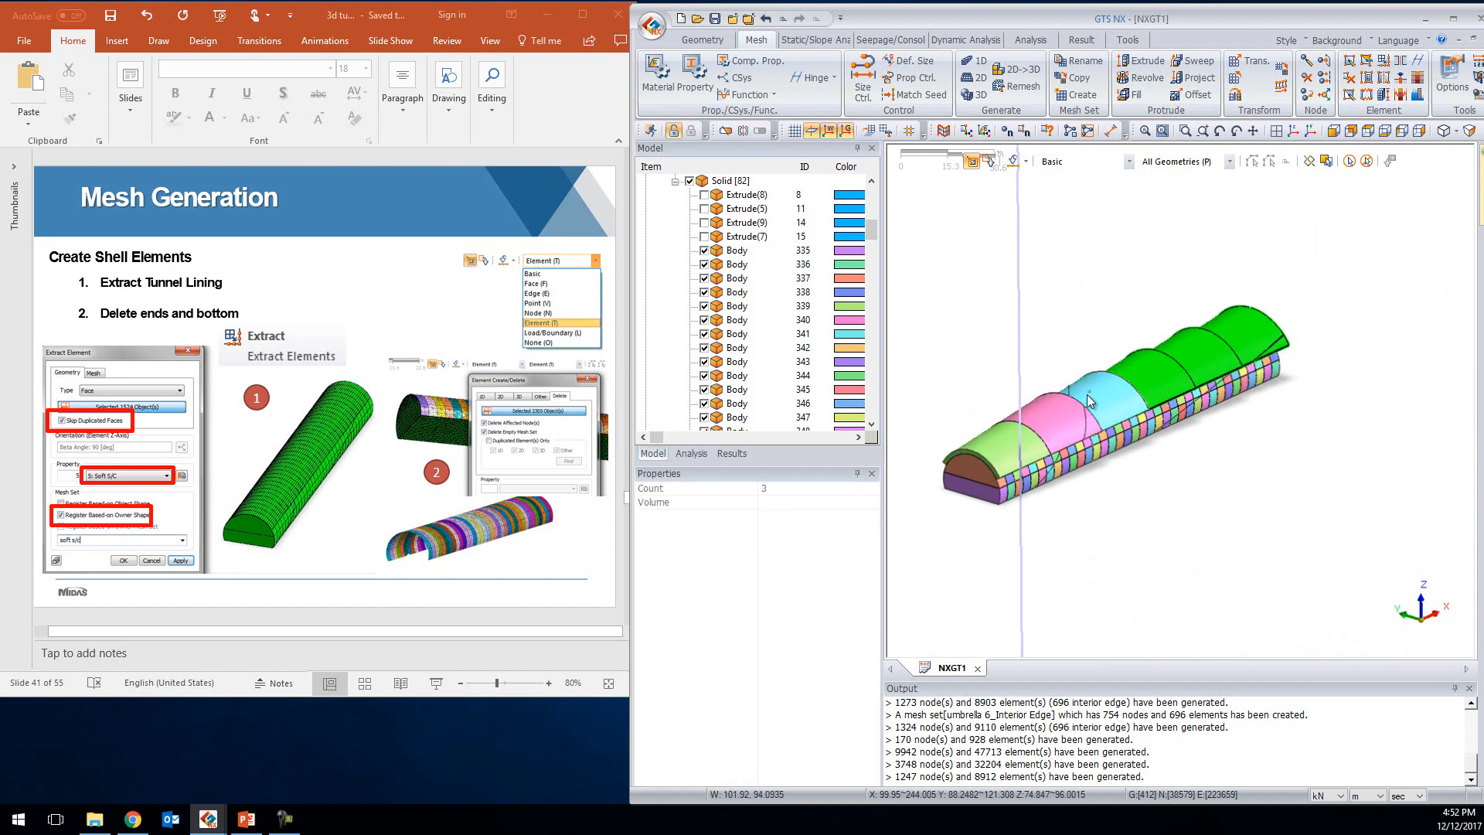
pyautogui.click(1022, 438)
pyautogui.click(1040, 425)
pyautogui.click(1105, 403)
pyautogui.rightClick(1110, 405)
pyautogui.click(1142, 424)
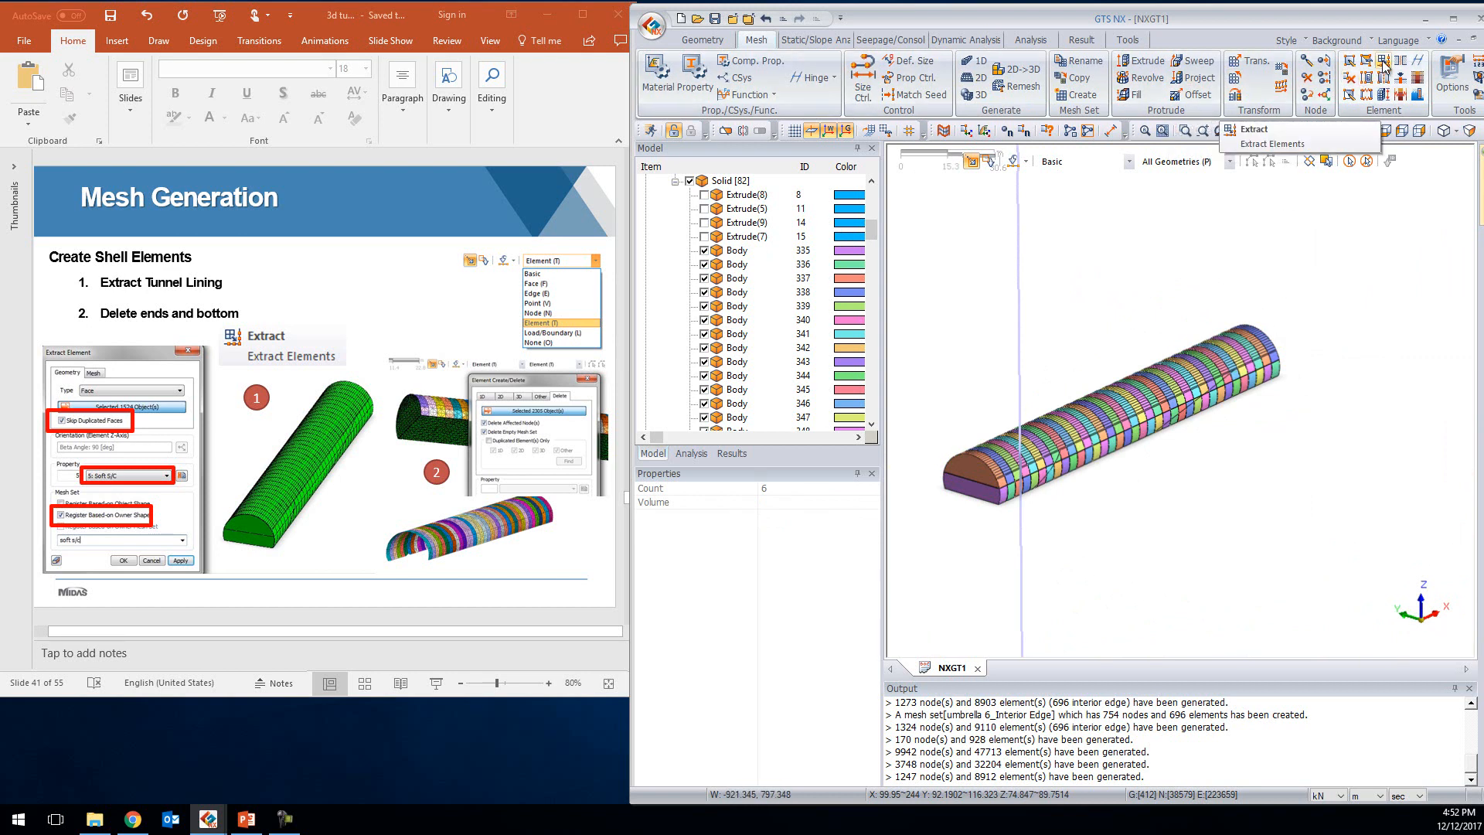
# Try to extract shell elements from all displayed tunnel faces with property 5: Soft S/C into mesh set soft s/c tunnel wall
pyautogui.click(1384, 66)
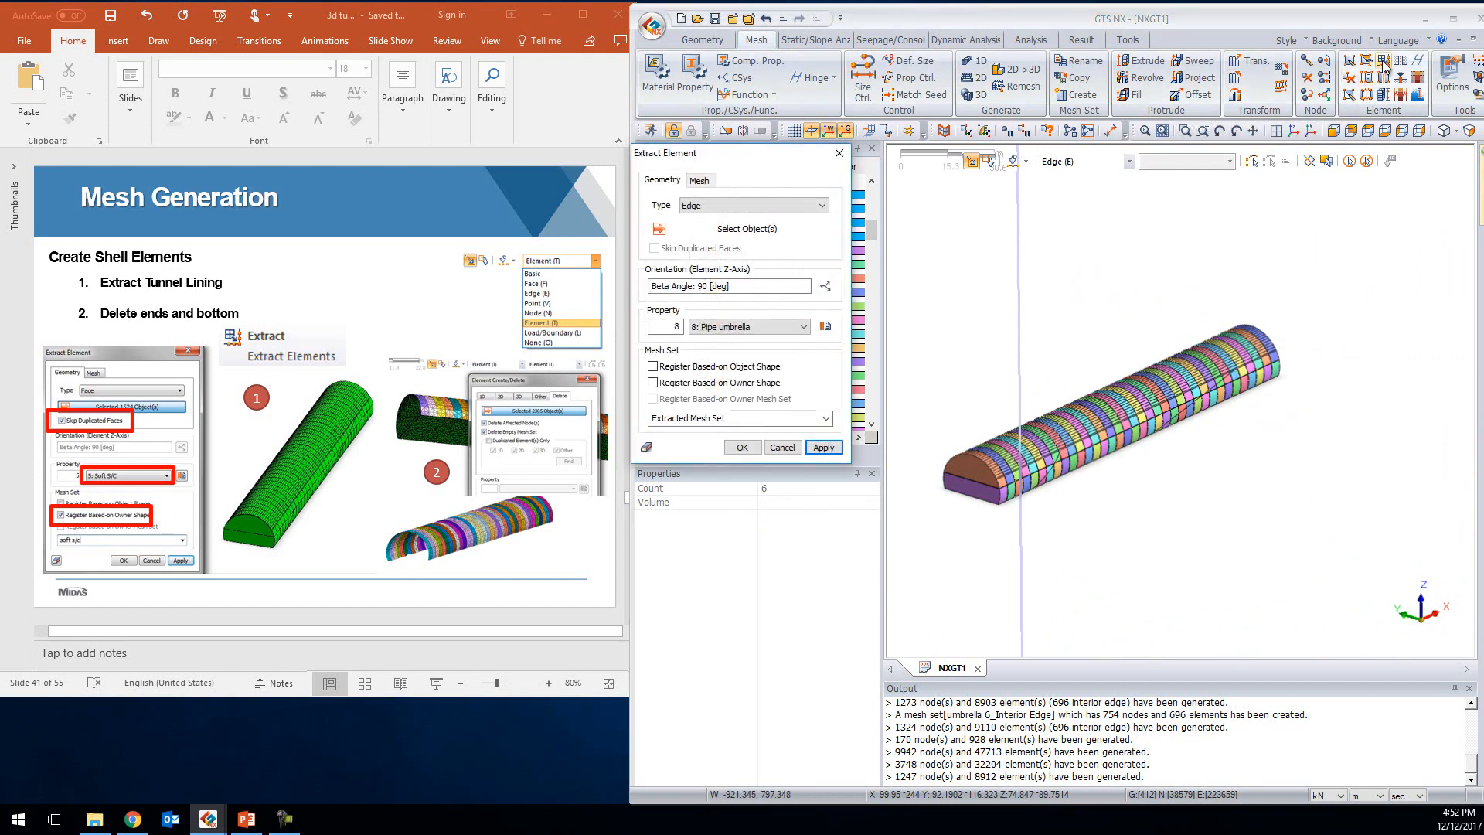
pyautogui.click(770, 206)
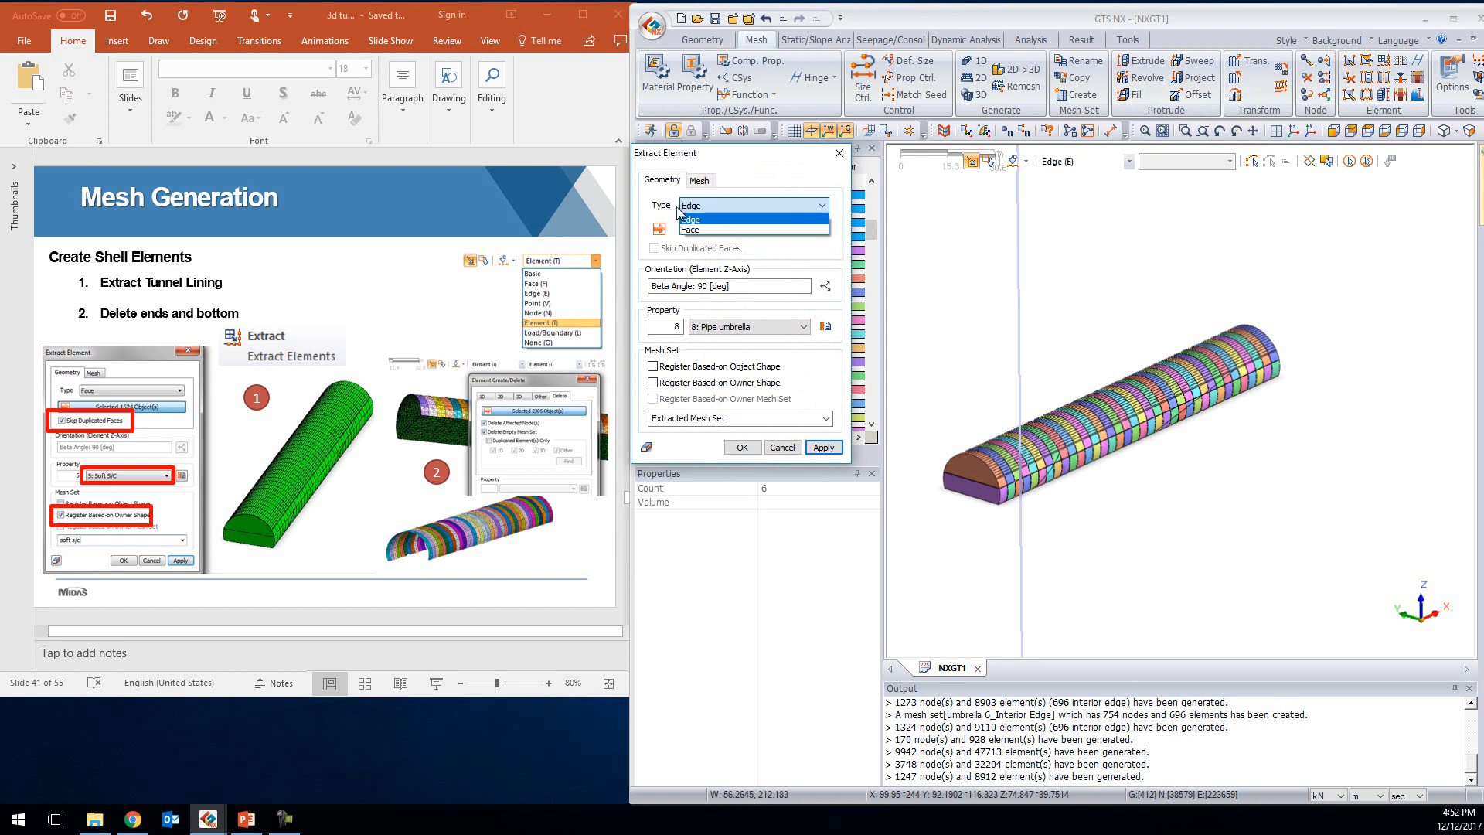
pyautogui.click(707, 232)
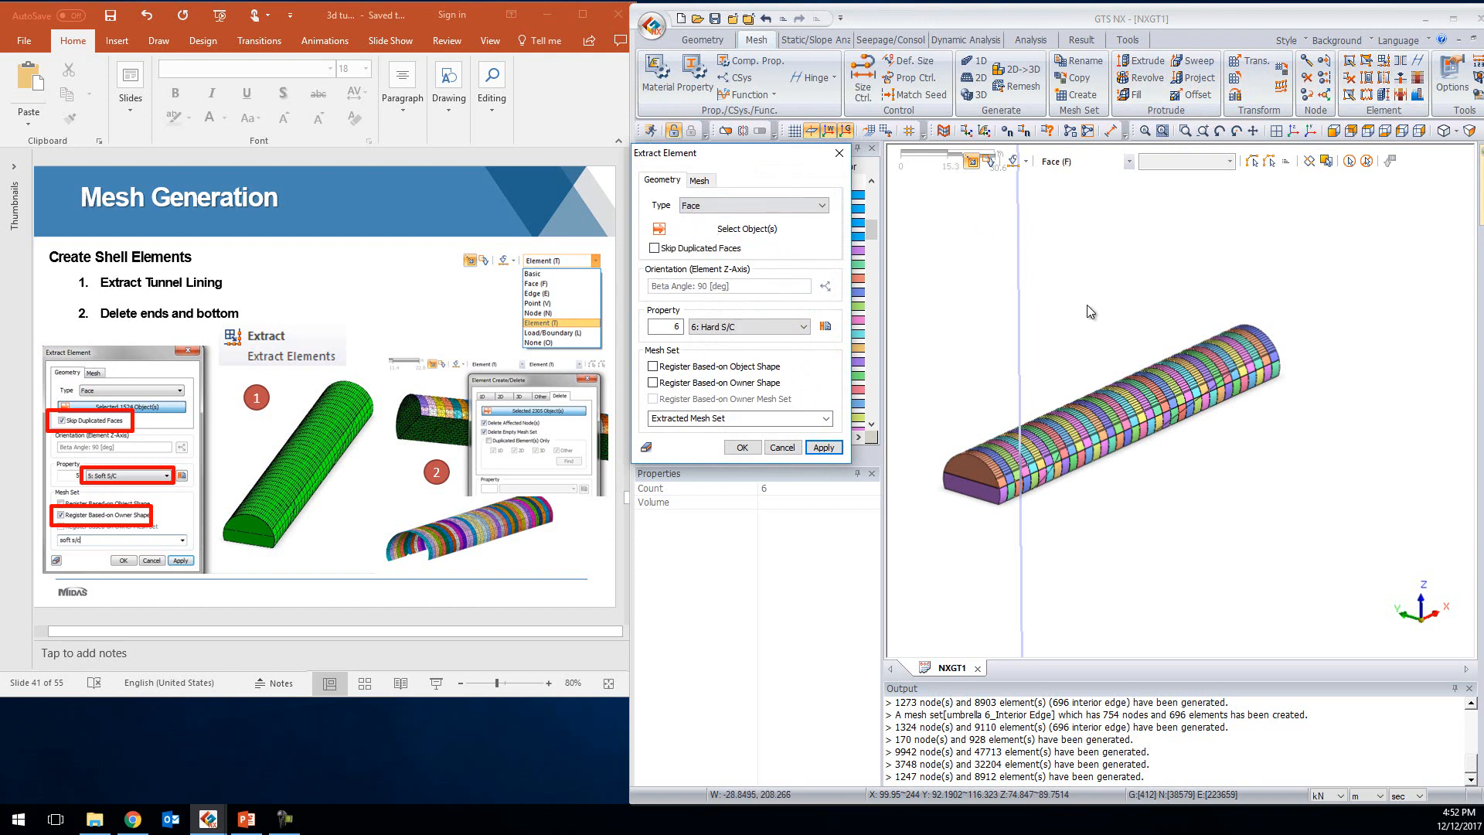
pyautogui.click(1349, 161)
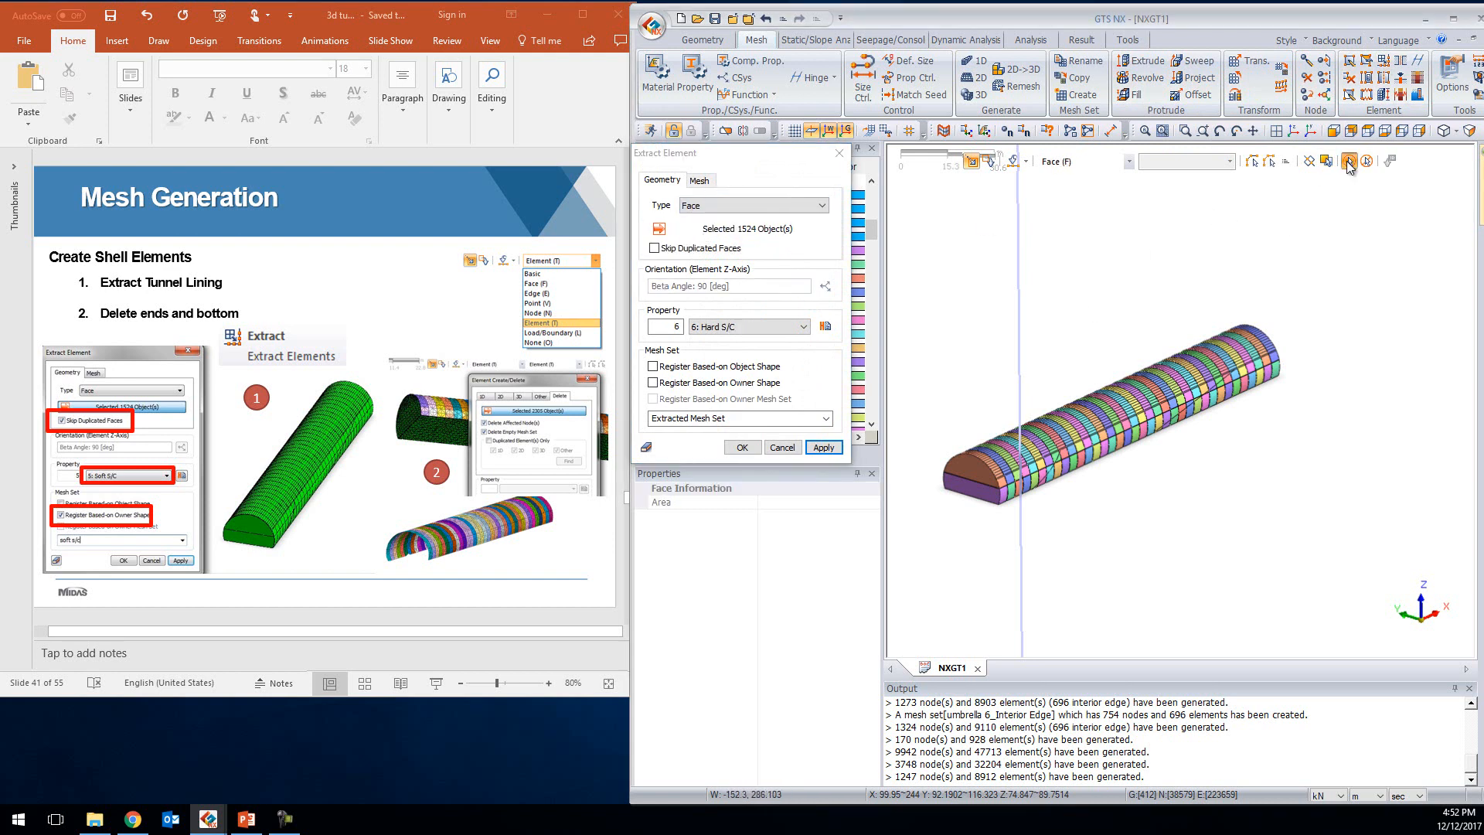
pyautogui.click(754, 326)
pyautogui.click(741, 341)
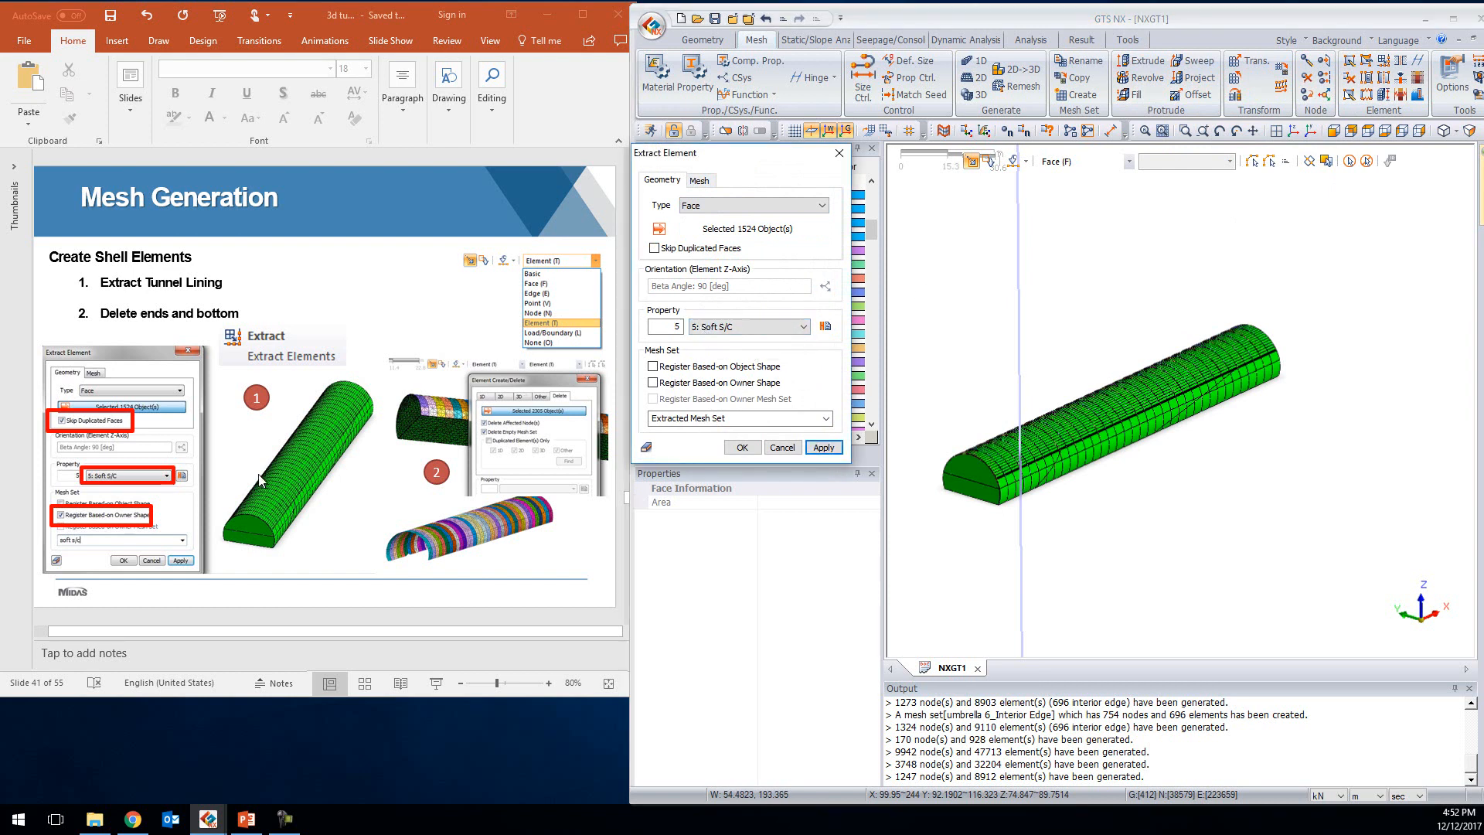
pyautogui.click(700, 418)
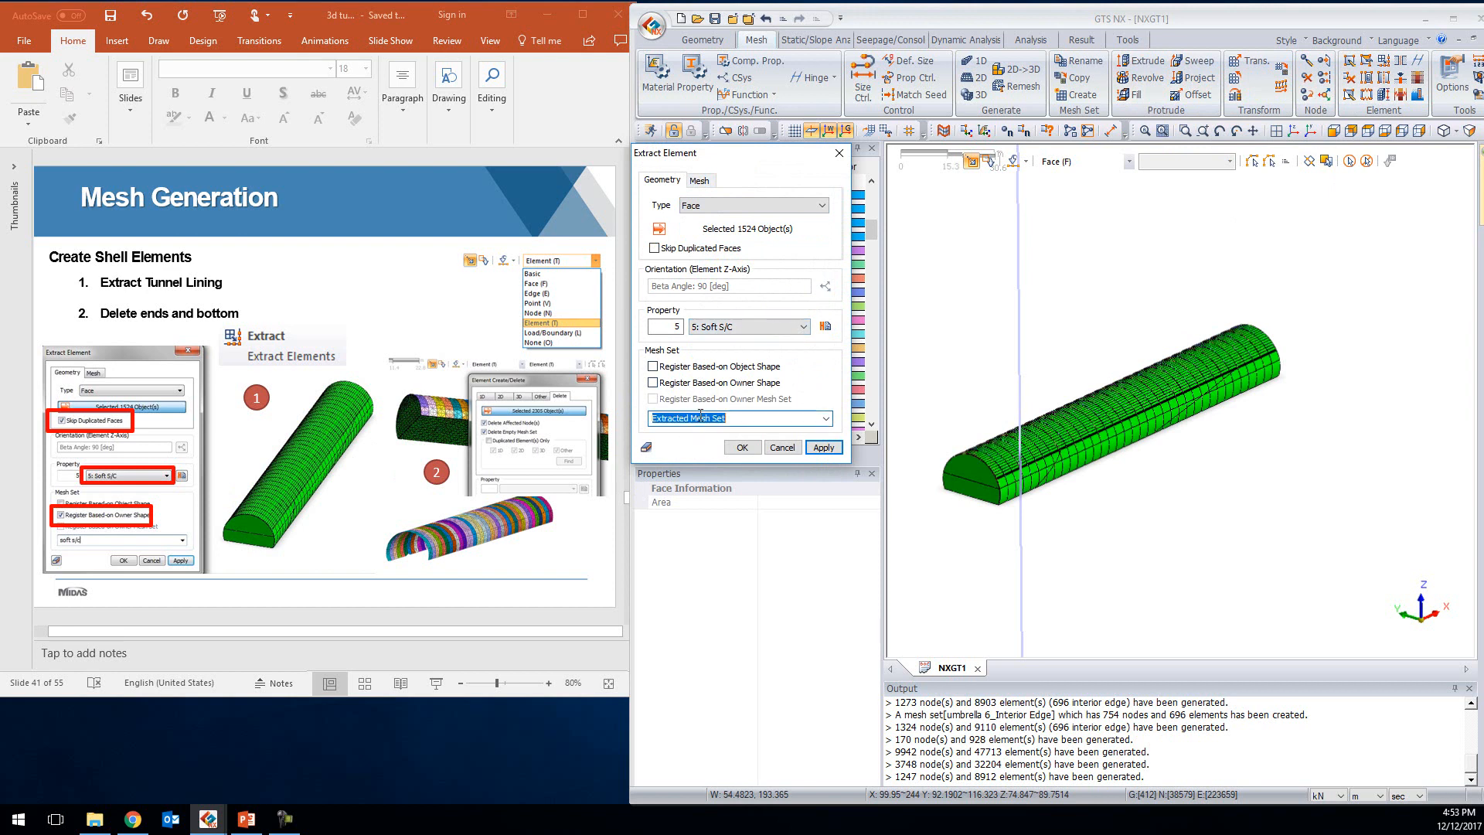
pyautogui.write('s')
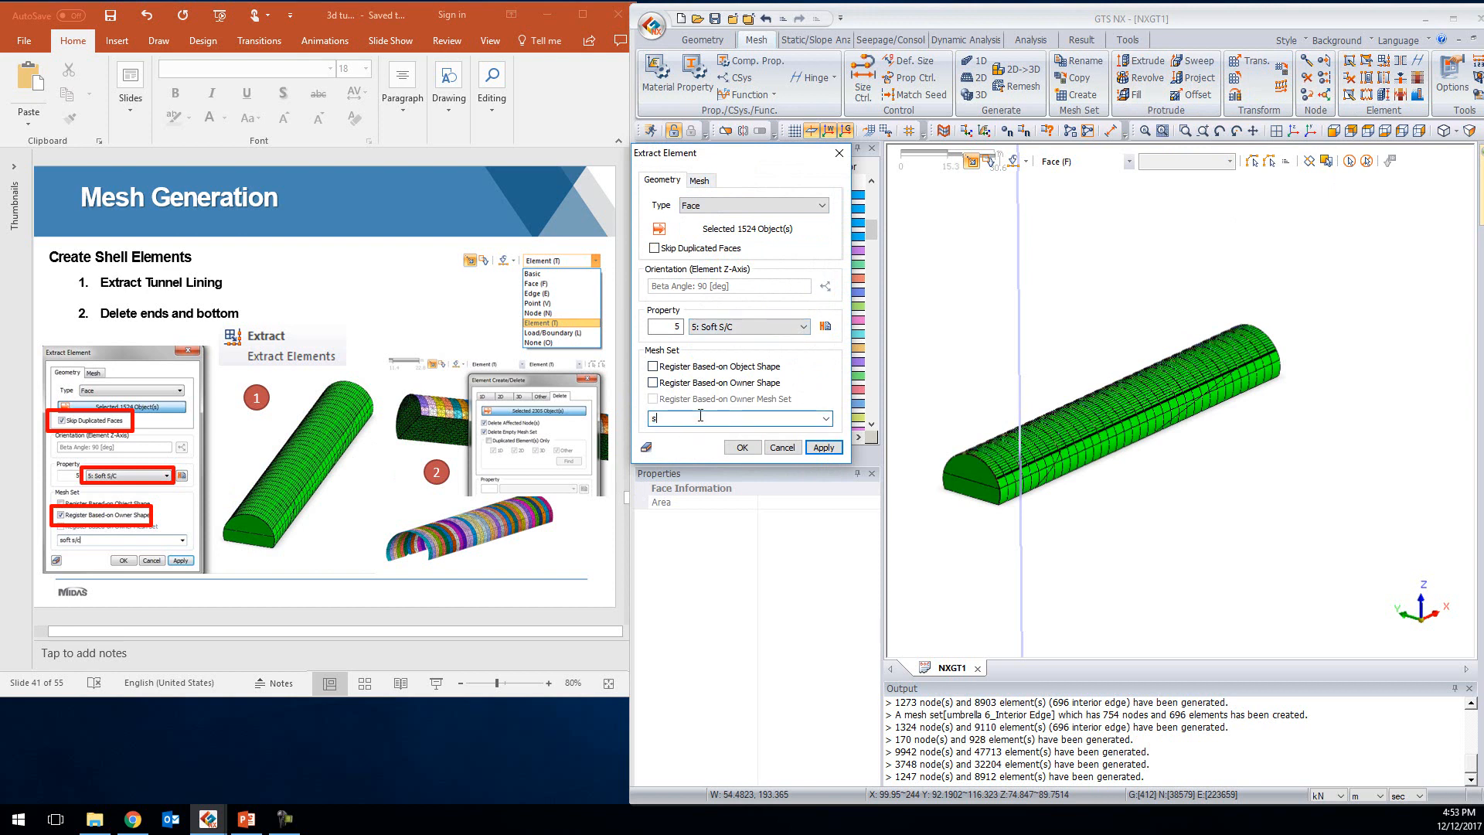
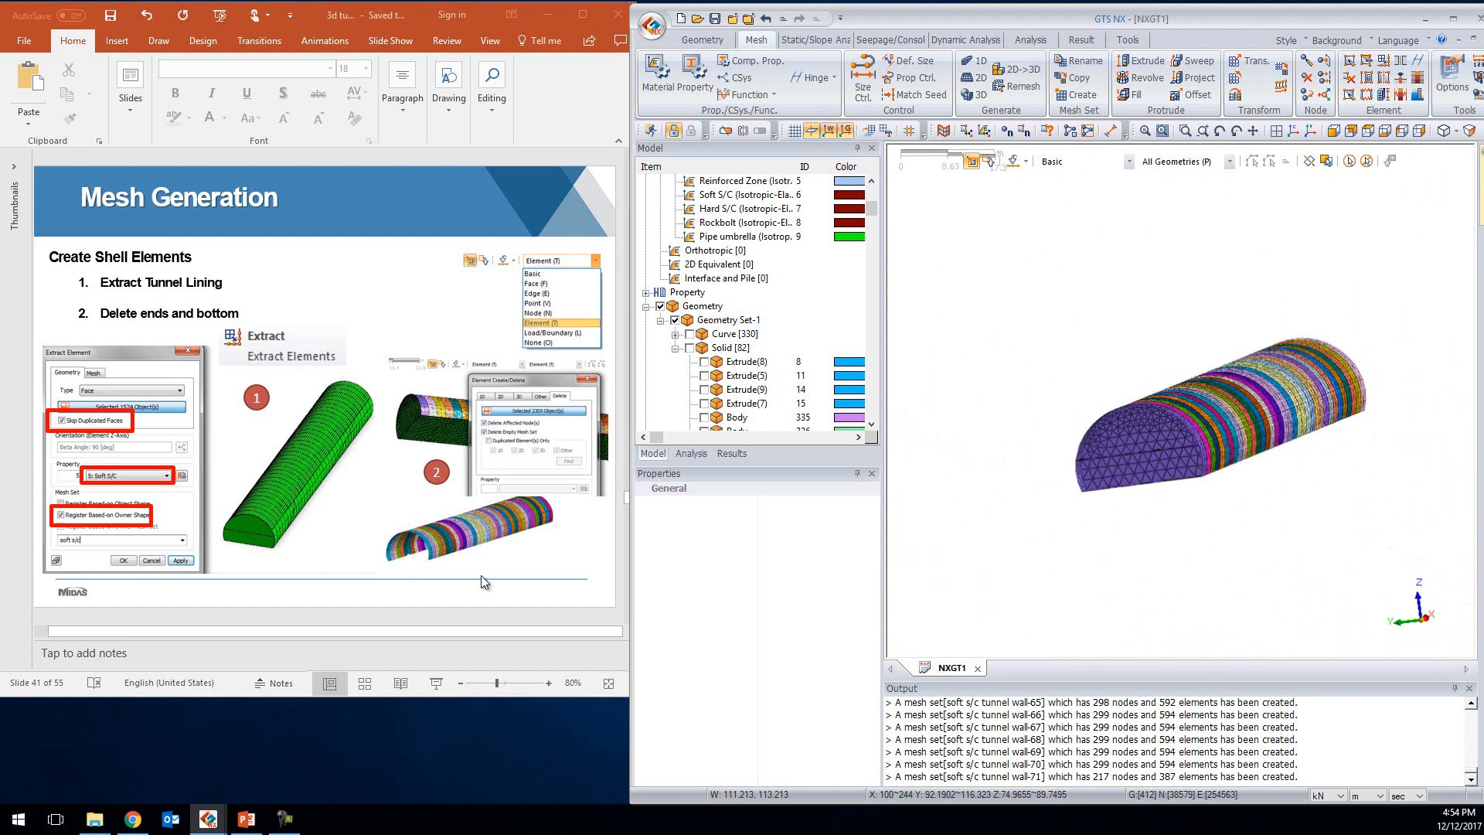
# Try to select the mesh sets along the tunnel's bottom in an end view, changing the selection method and filtering for Mesh Set
pyautogui.moveTo(1290, 425); pyautogui.dragTo(1166, 424, button='middle')
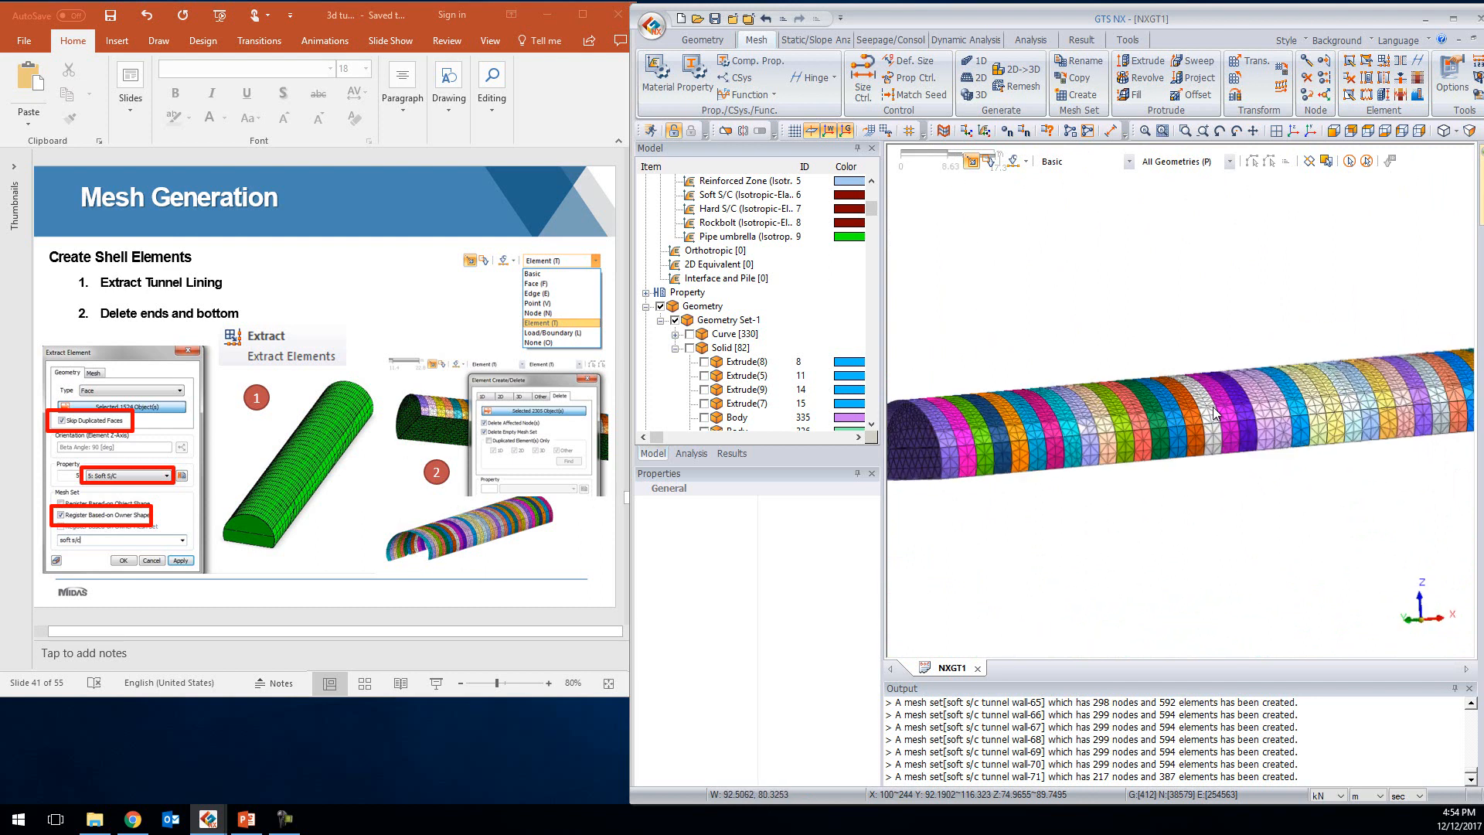
pyautogui.click(1334, 132)
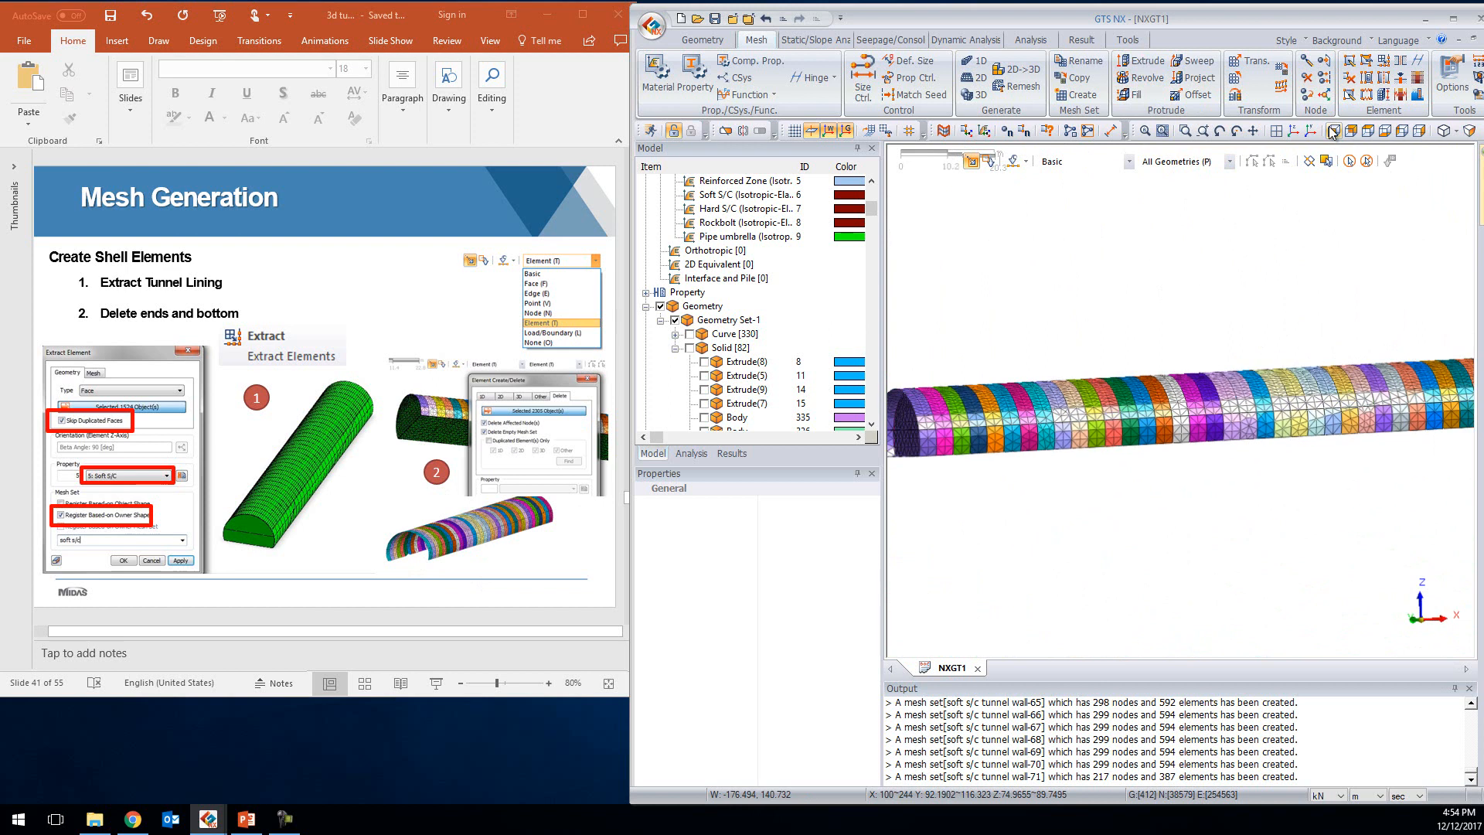
pyautogui.click(1419, 133)
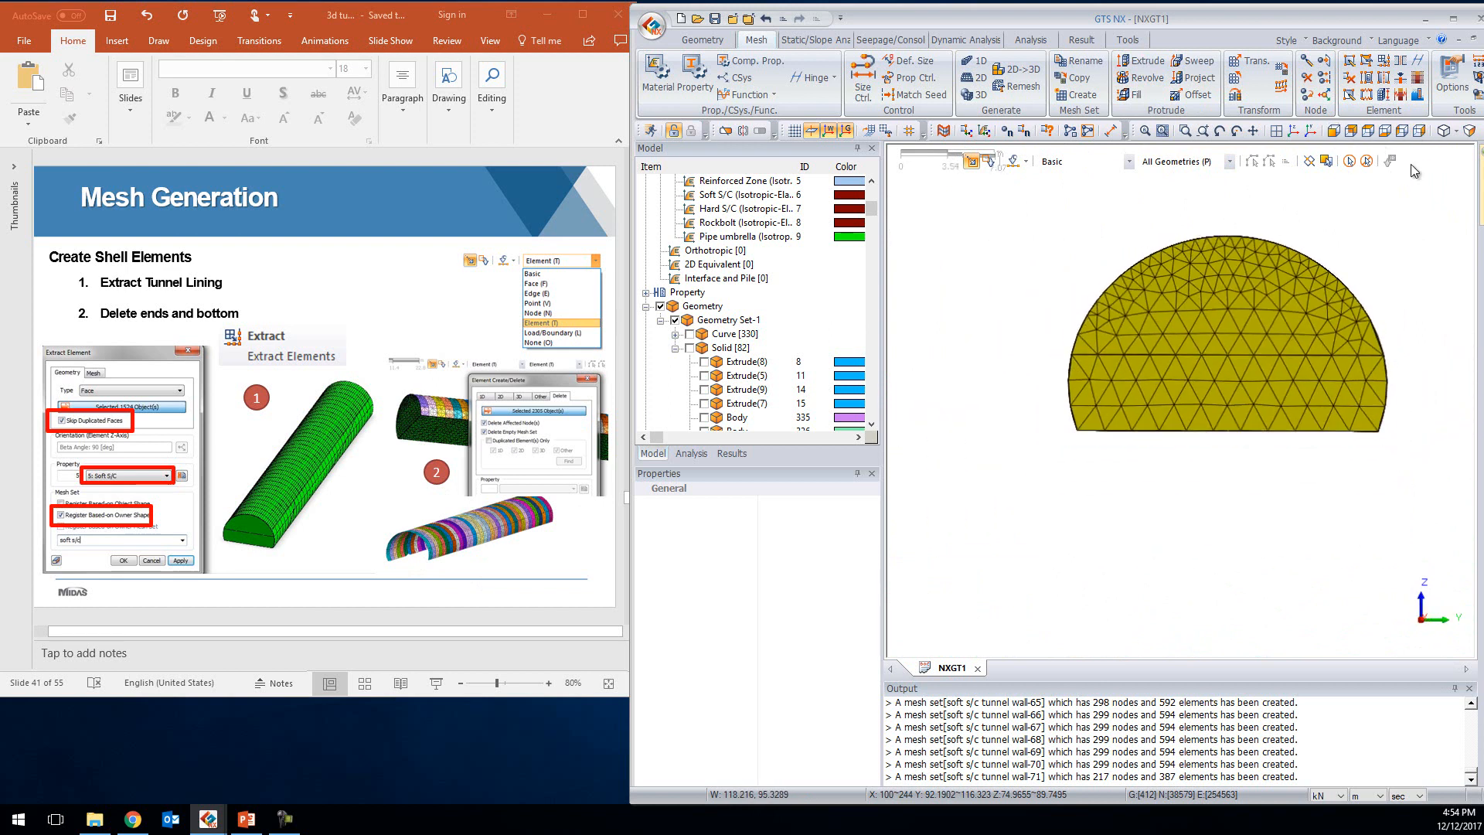
pyautogui.click(1403, 131)
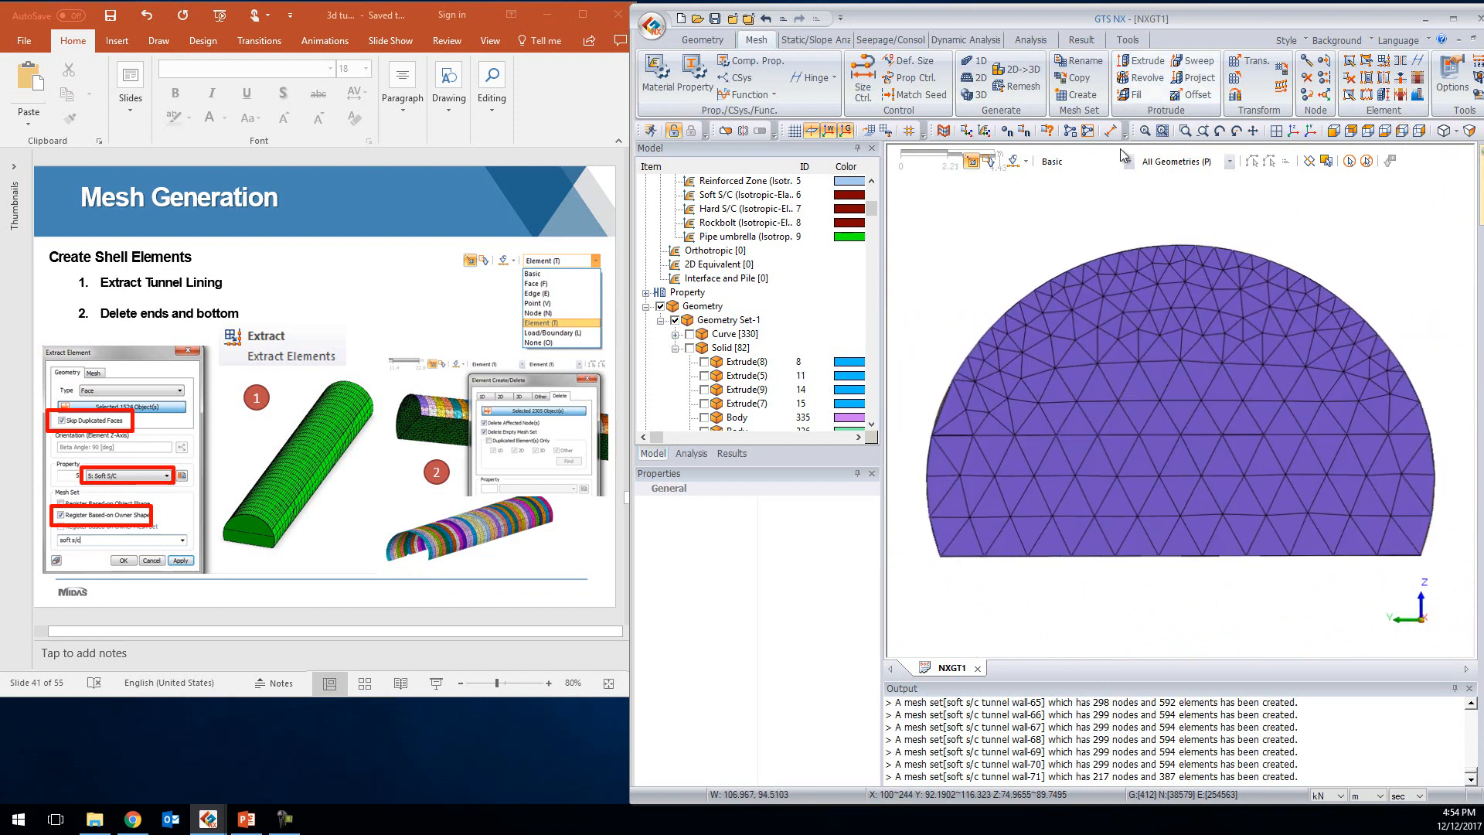
pyautogui.click(1022, 161)
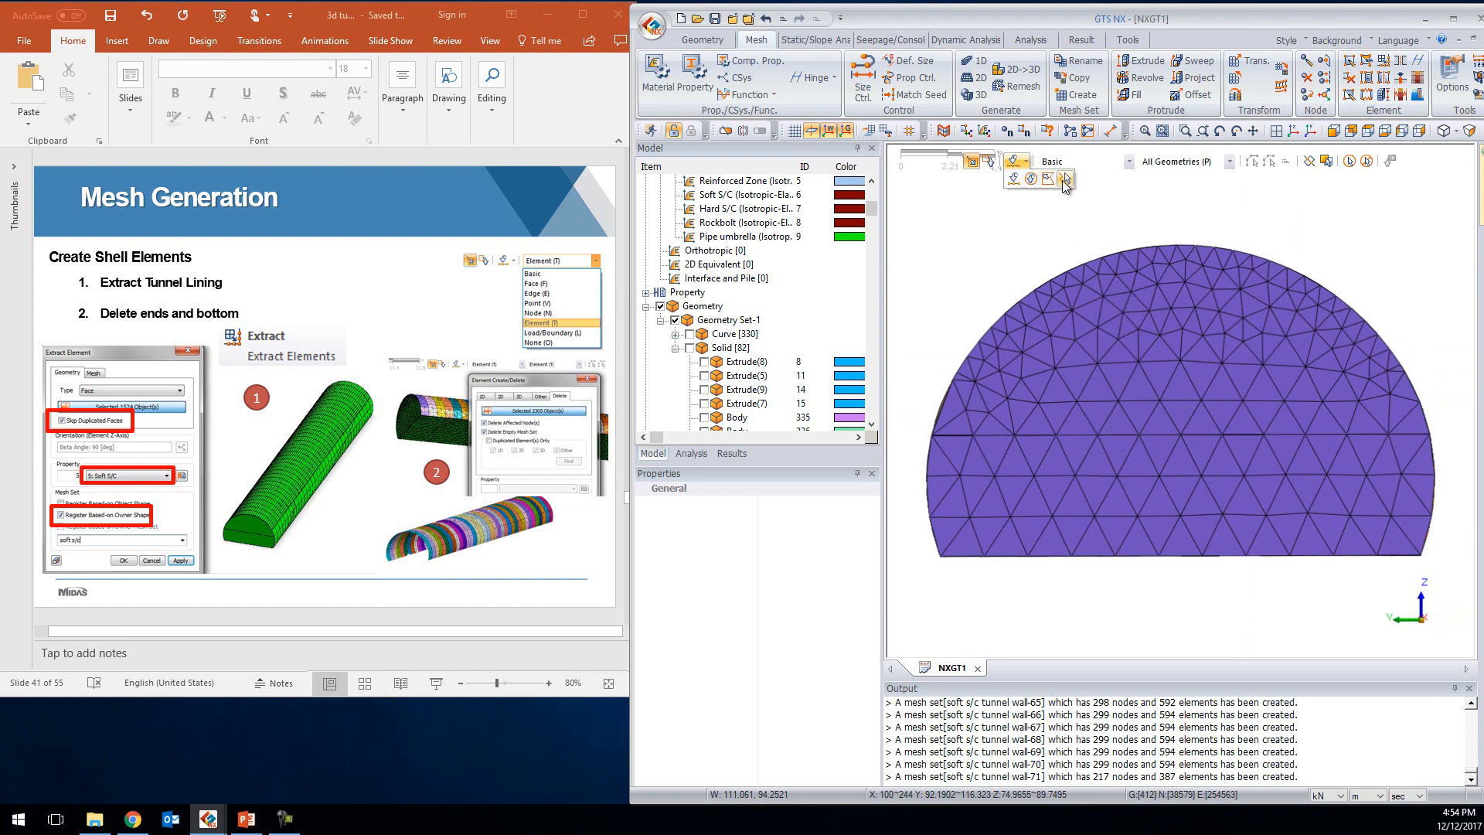
pyautogui.click(1063, 180)
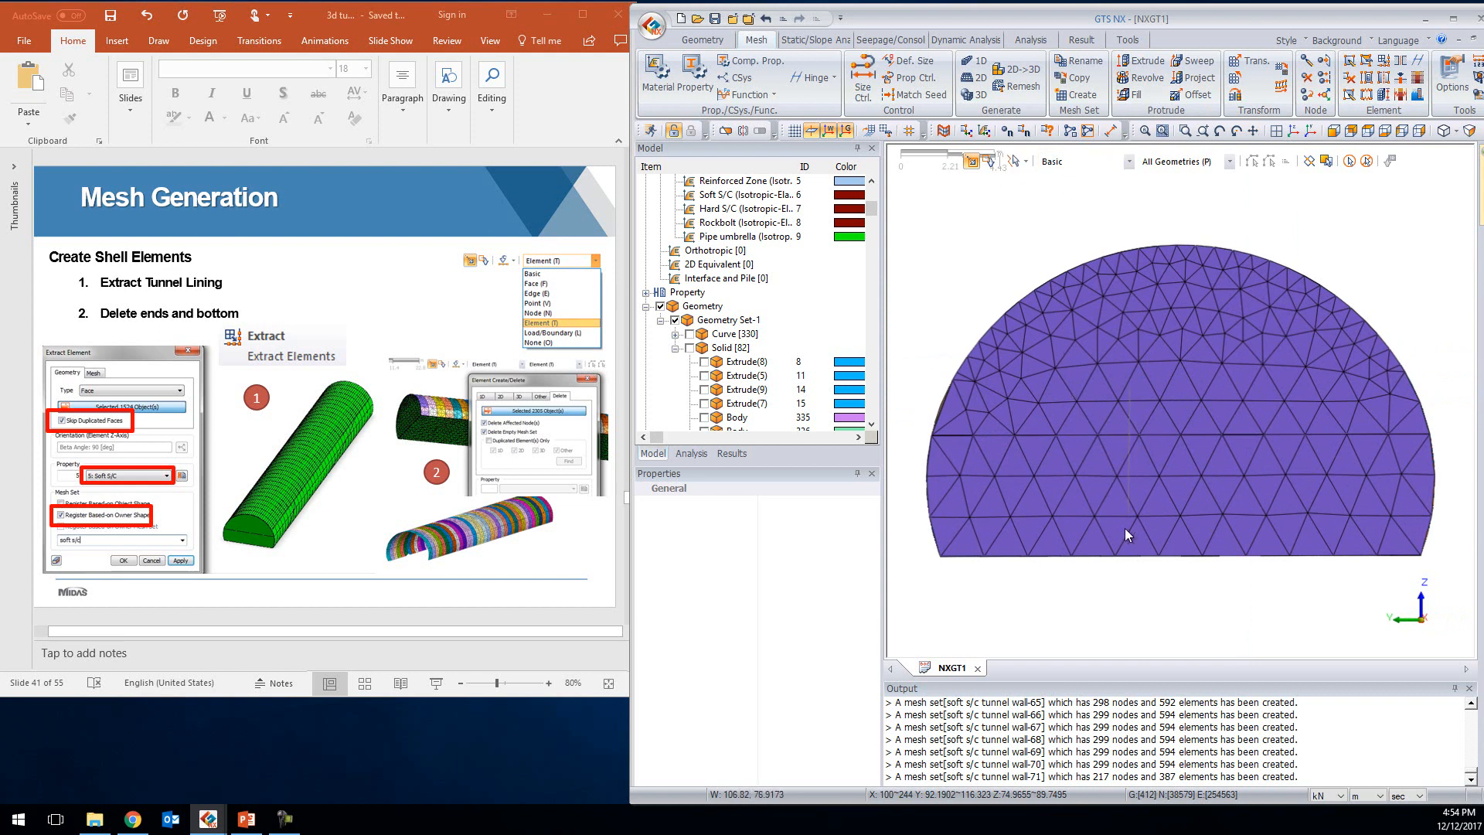
pyautogui.doubleClick(1115, 628)
pyautogui.scroll(-2, 1311, 240)
pyautogui.click(1225, 162)
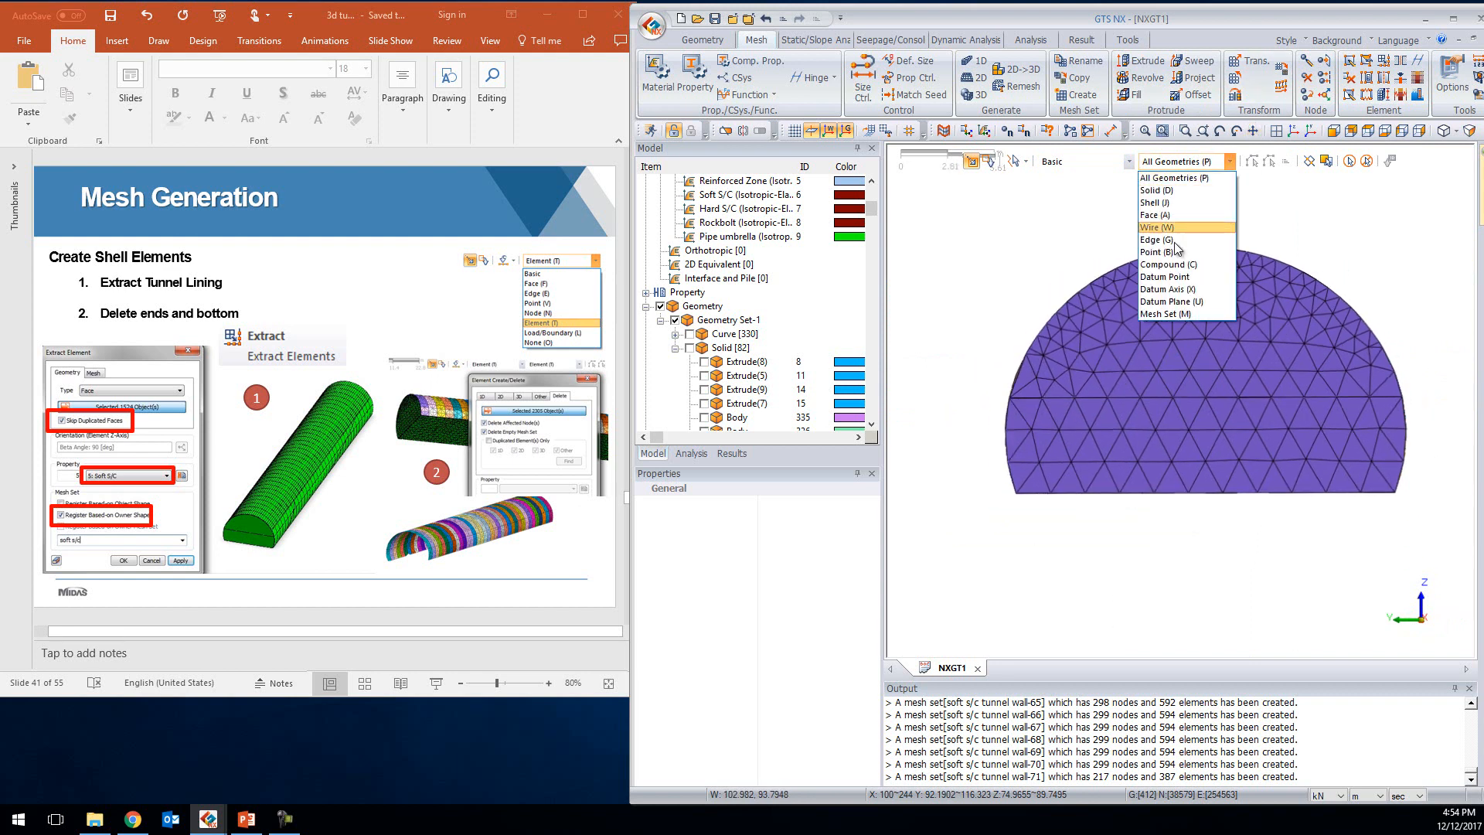
pyautogui.click(1127, 162)
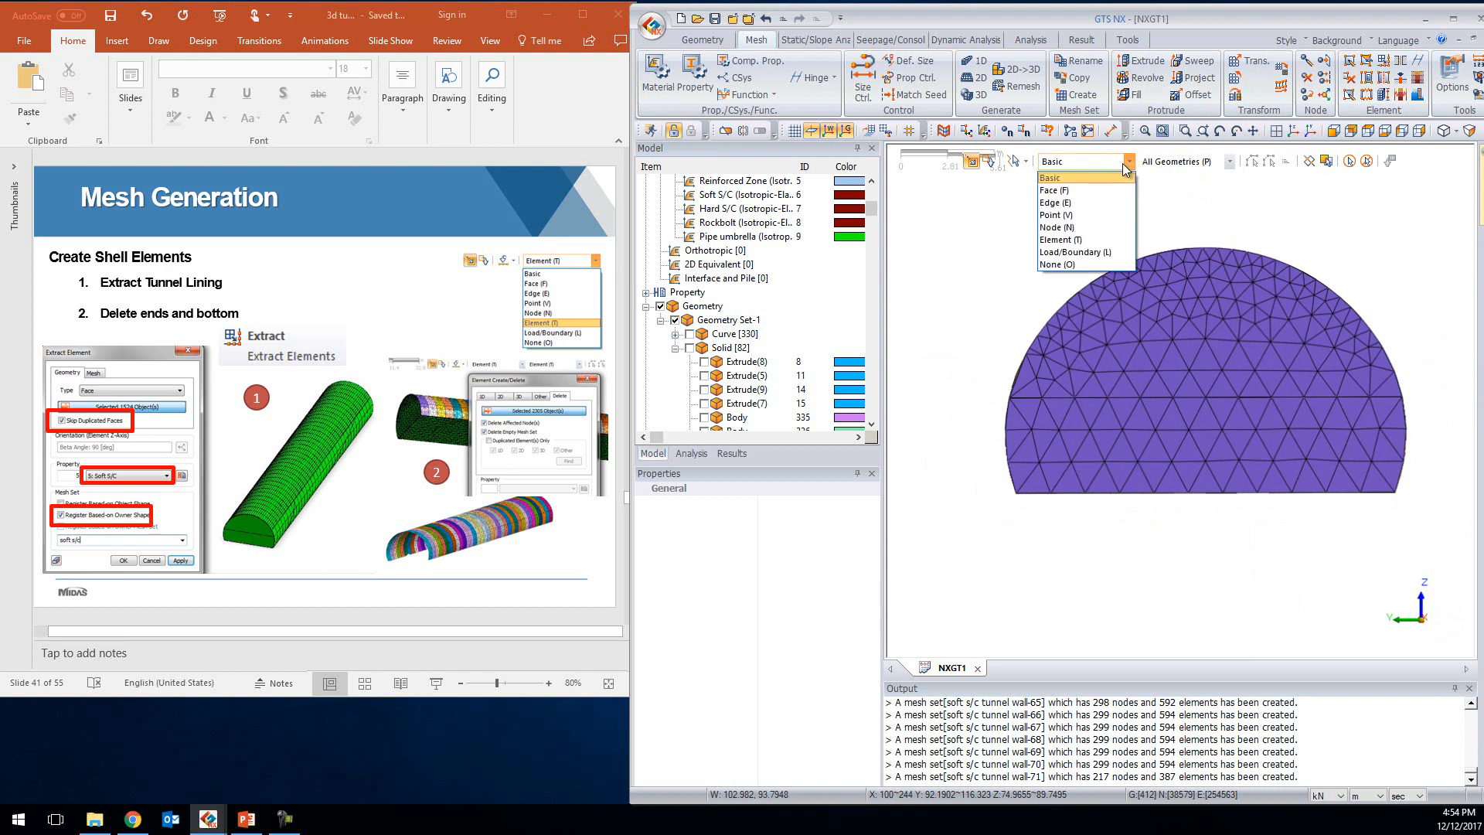
pyautogui.click(1127, 161)
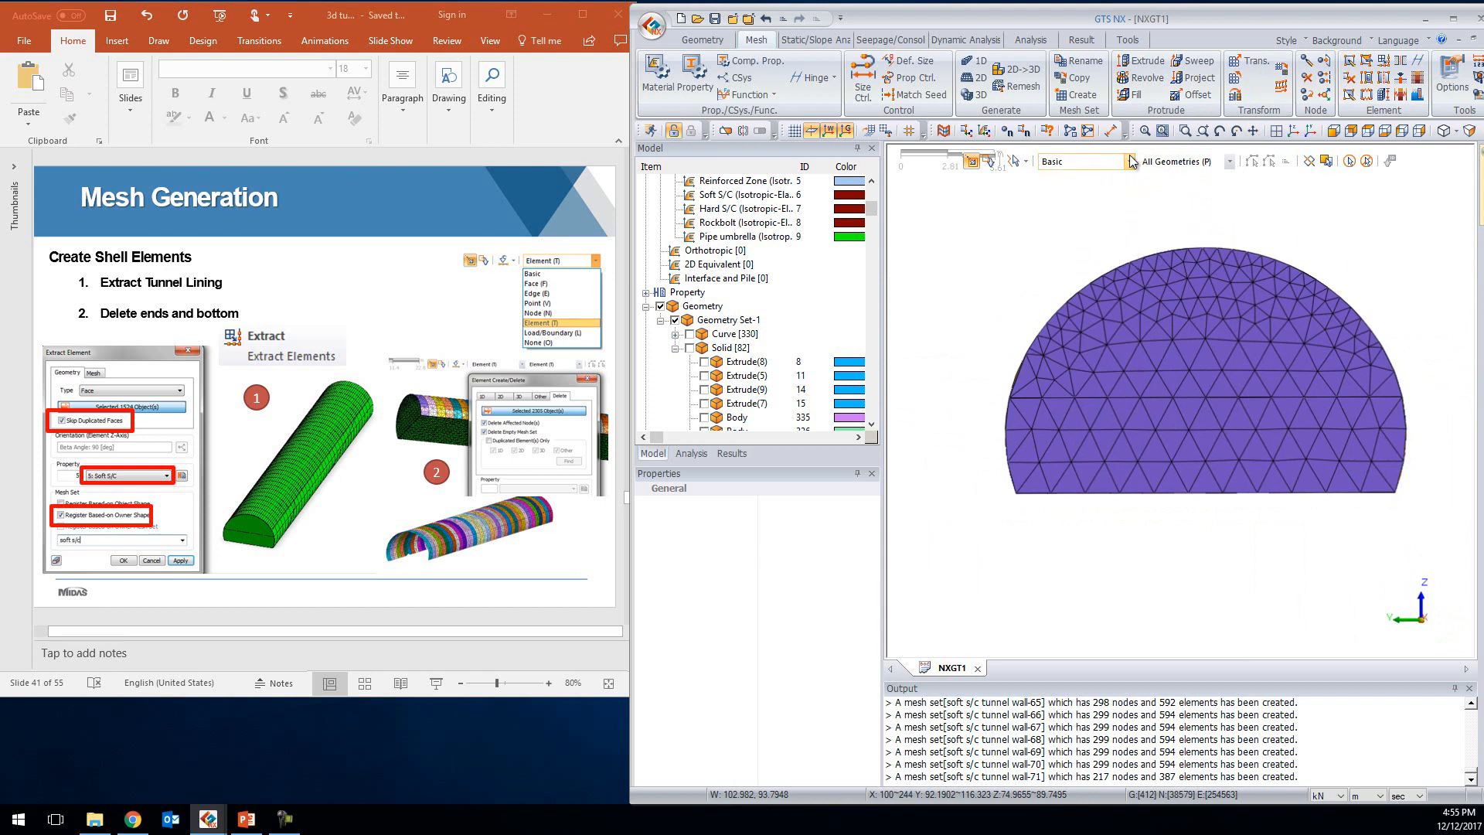
pyautogui.click(1229, 162)
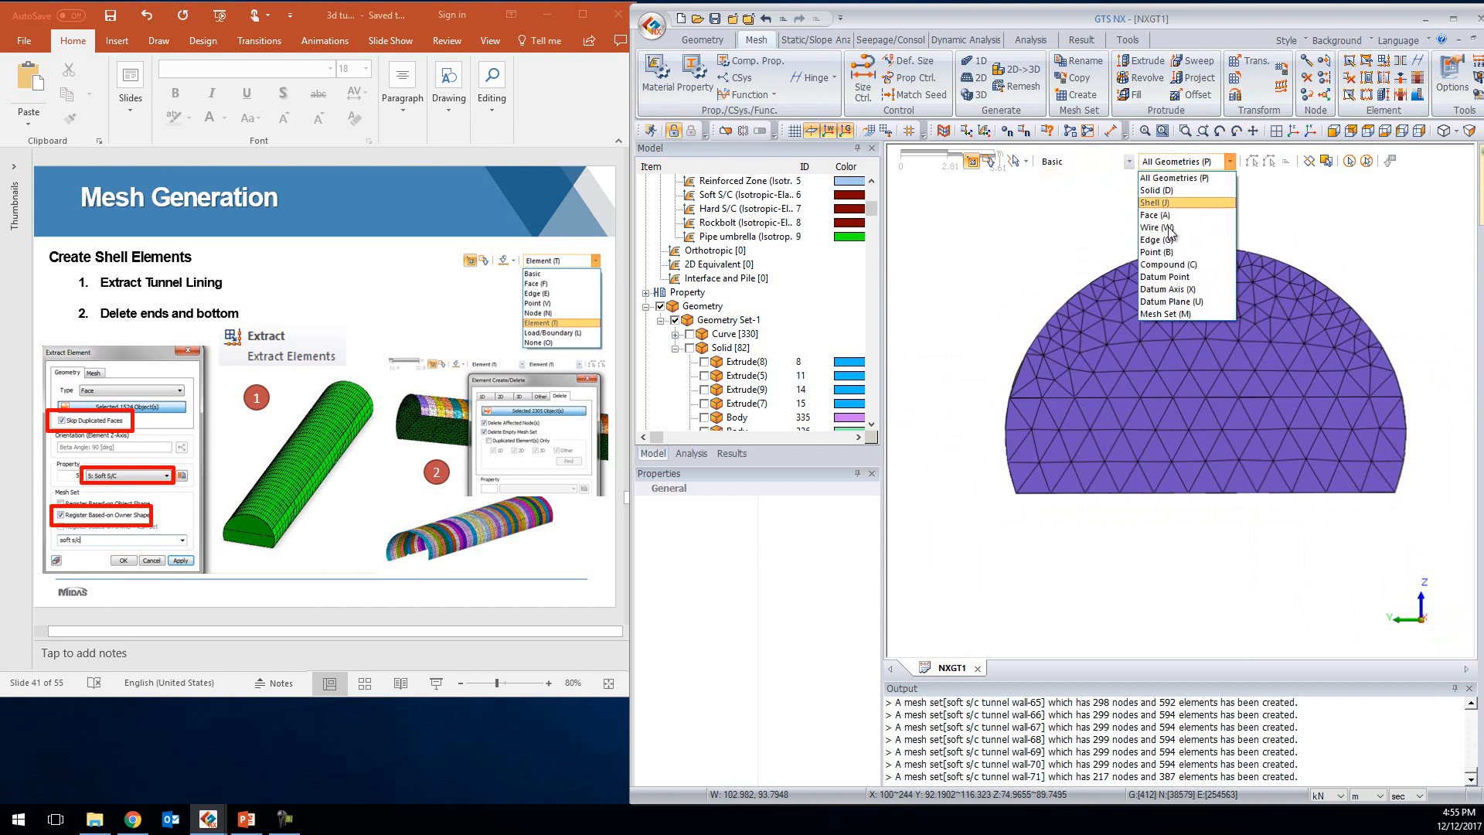
pyautogui.click(1186, 315)
pyautogui.moveTo(1178, 495); pyautogui.dragTo(1163, 584)
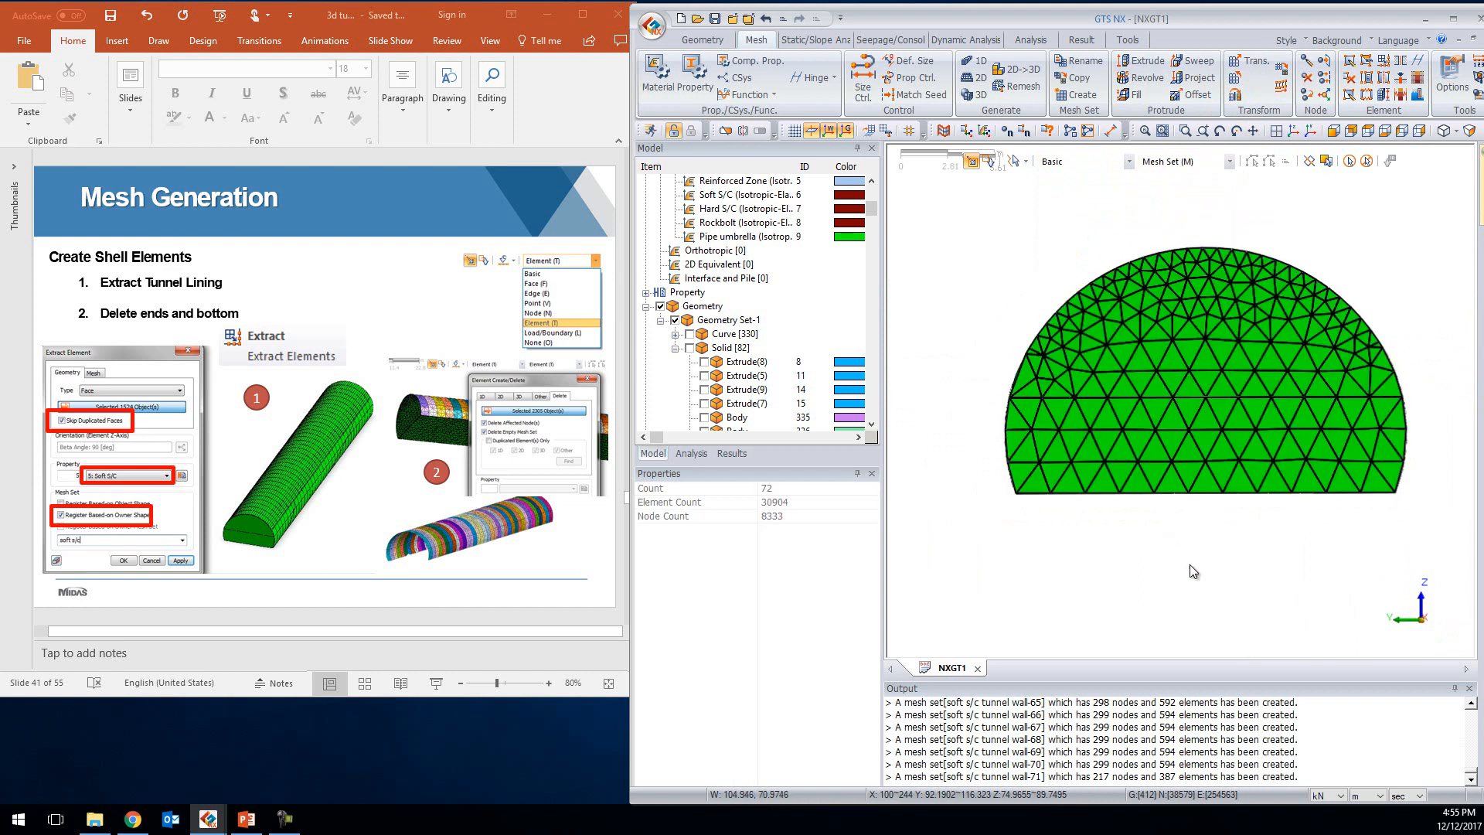
# Clear the mesh set selection and select the mesh sets of the tunnel's lower section from the opposite end view
pyautogui.moveTo(1389, 289); pyautogui.dragTo(1410, 484, button='middle')
pyautogui.moveTo(1119, 236); pyautogui.dragTo(1184, 313, button='middle')
pyautogui.scroll(-3, 1185, 313)
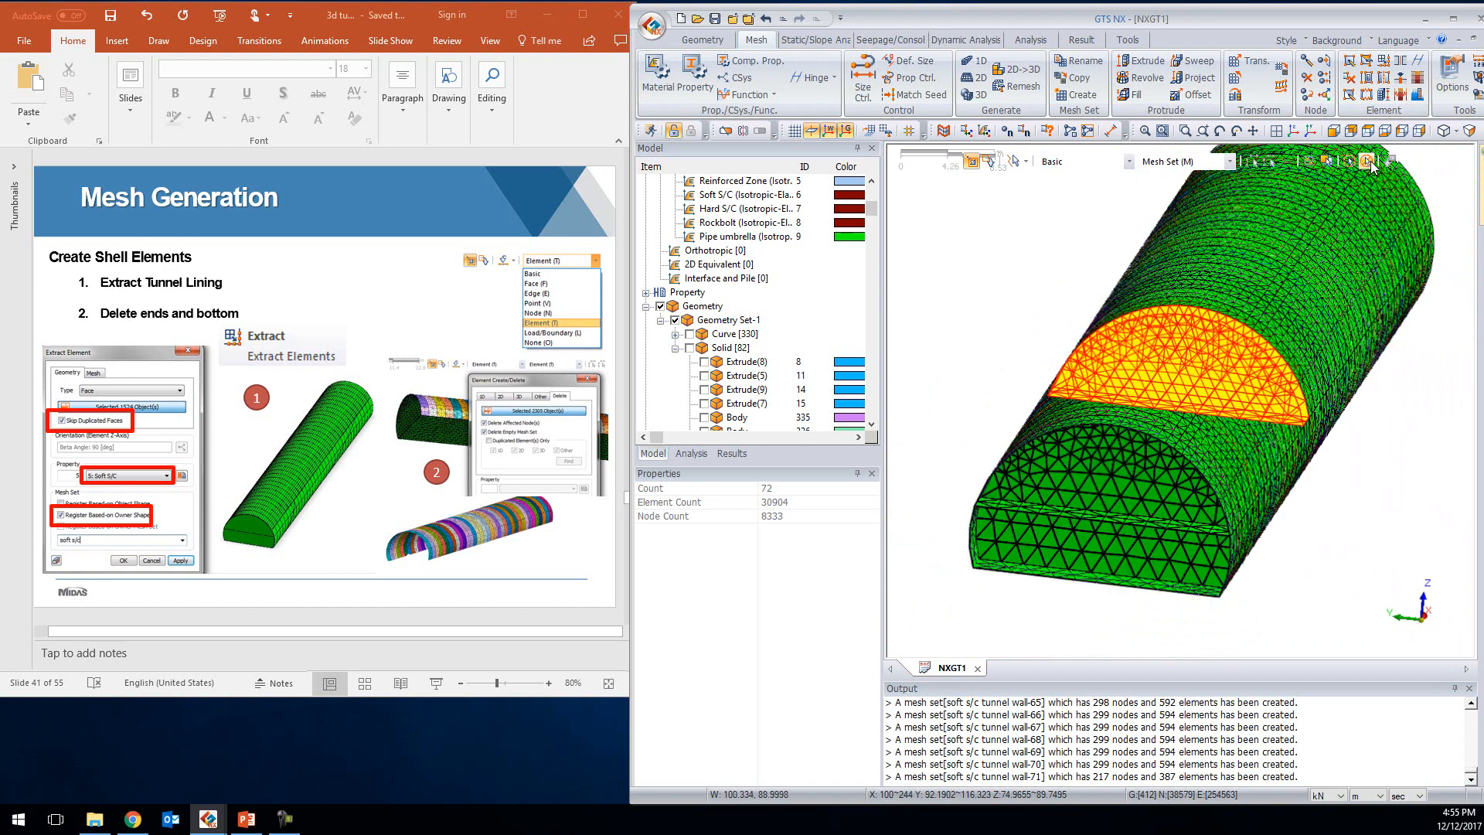
pyautogui.press('Escape')
pyautogui.click(1336, 133)
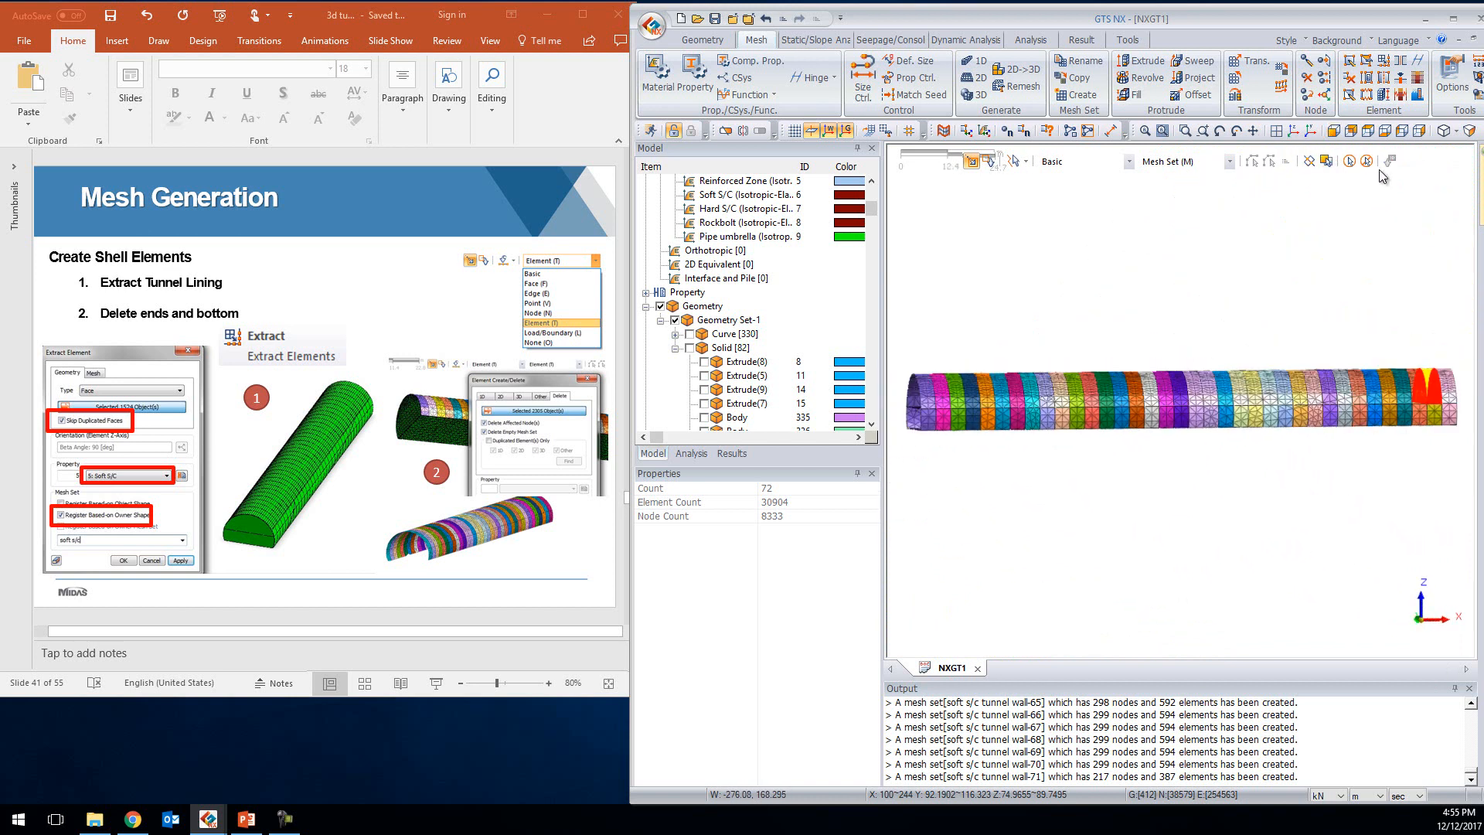
pyautogui.click(1421, 131)
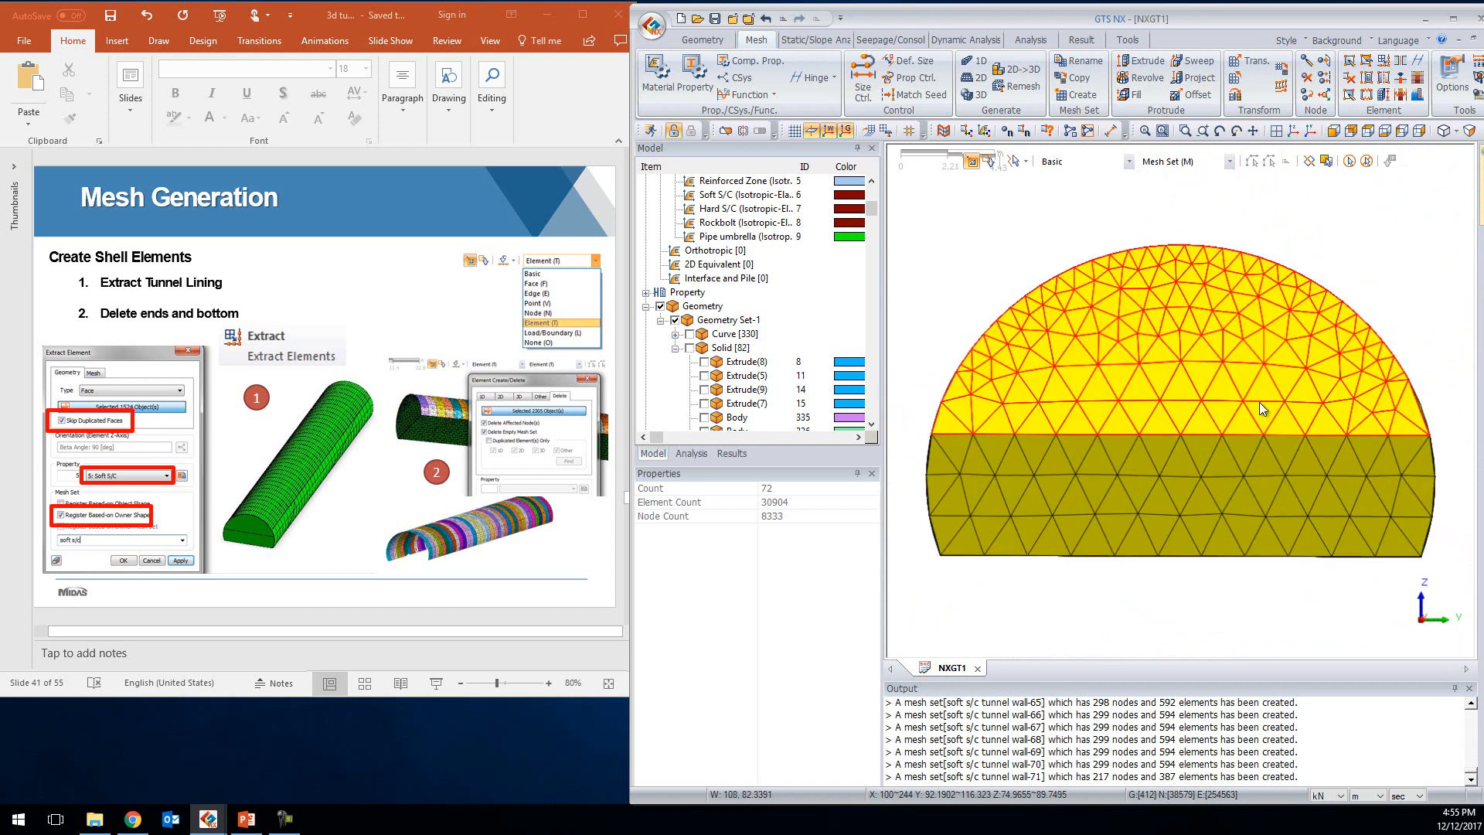
pyautogui.click(1164, 521)
pyautogui.moveTo(1154, 575); pyautogui.dragTo(1179, 568, button='middle')
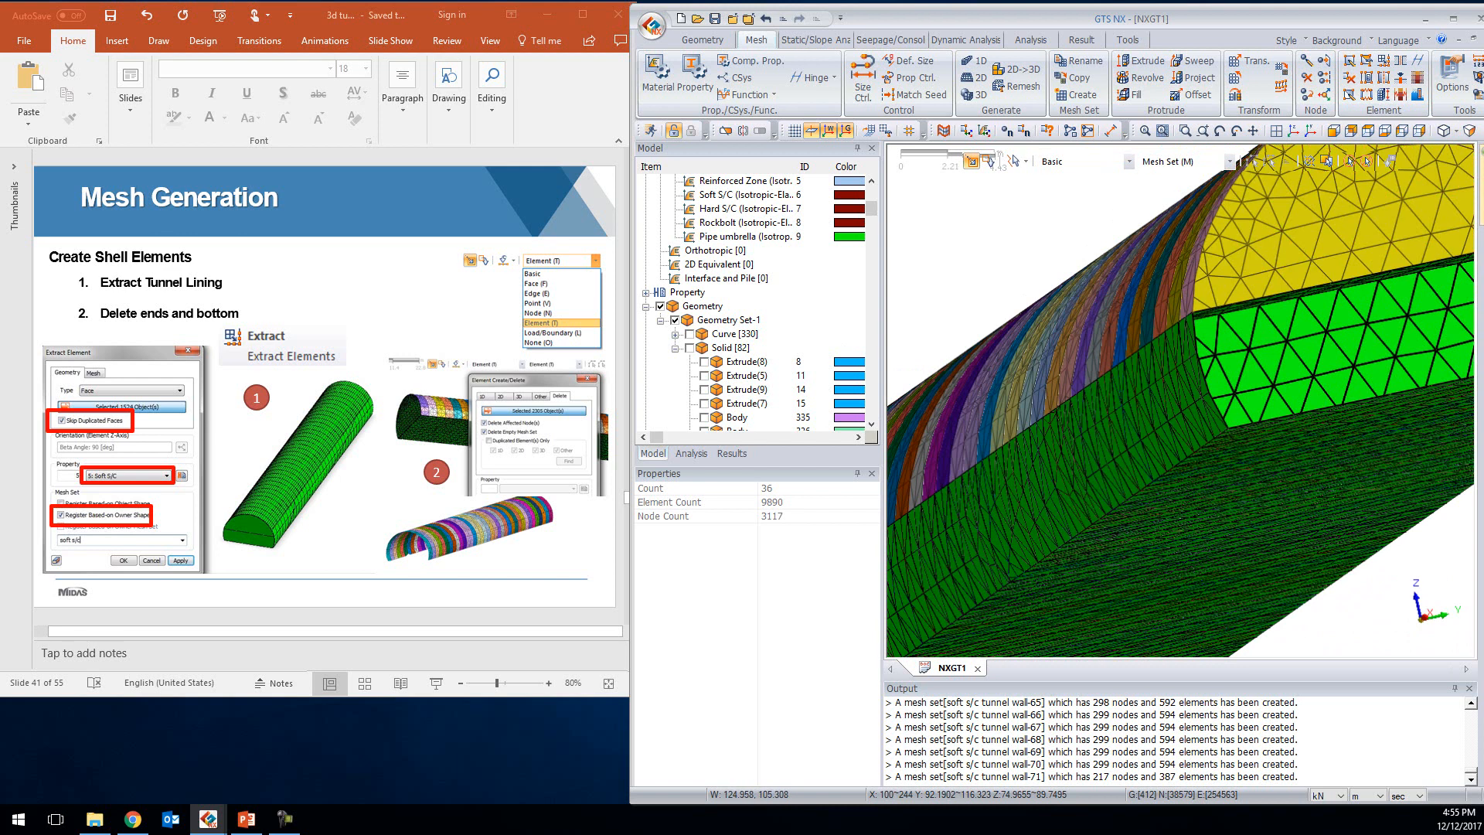
# Undo the mesh set deletion, examine the extracted tunnel shell mesh, and undo the element extraction
pyautogui.hotkey('ctrl', 'z')
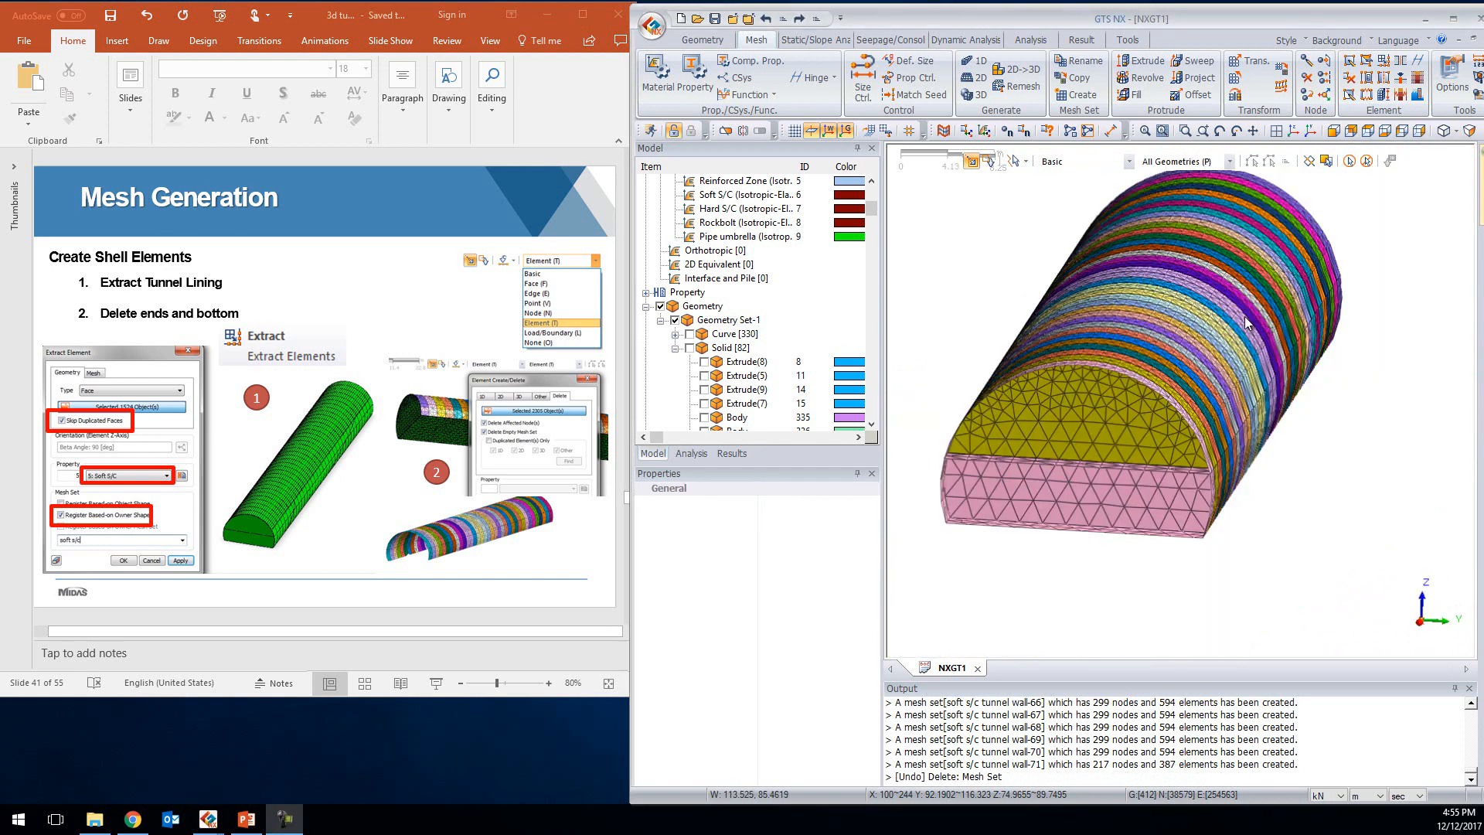
pyautogui.scroll(2, 1247, 323)
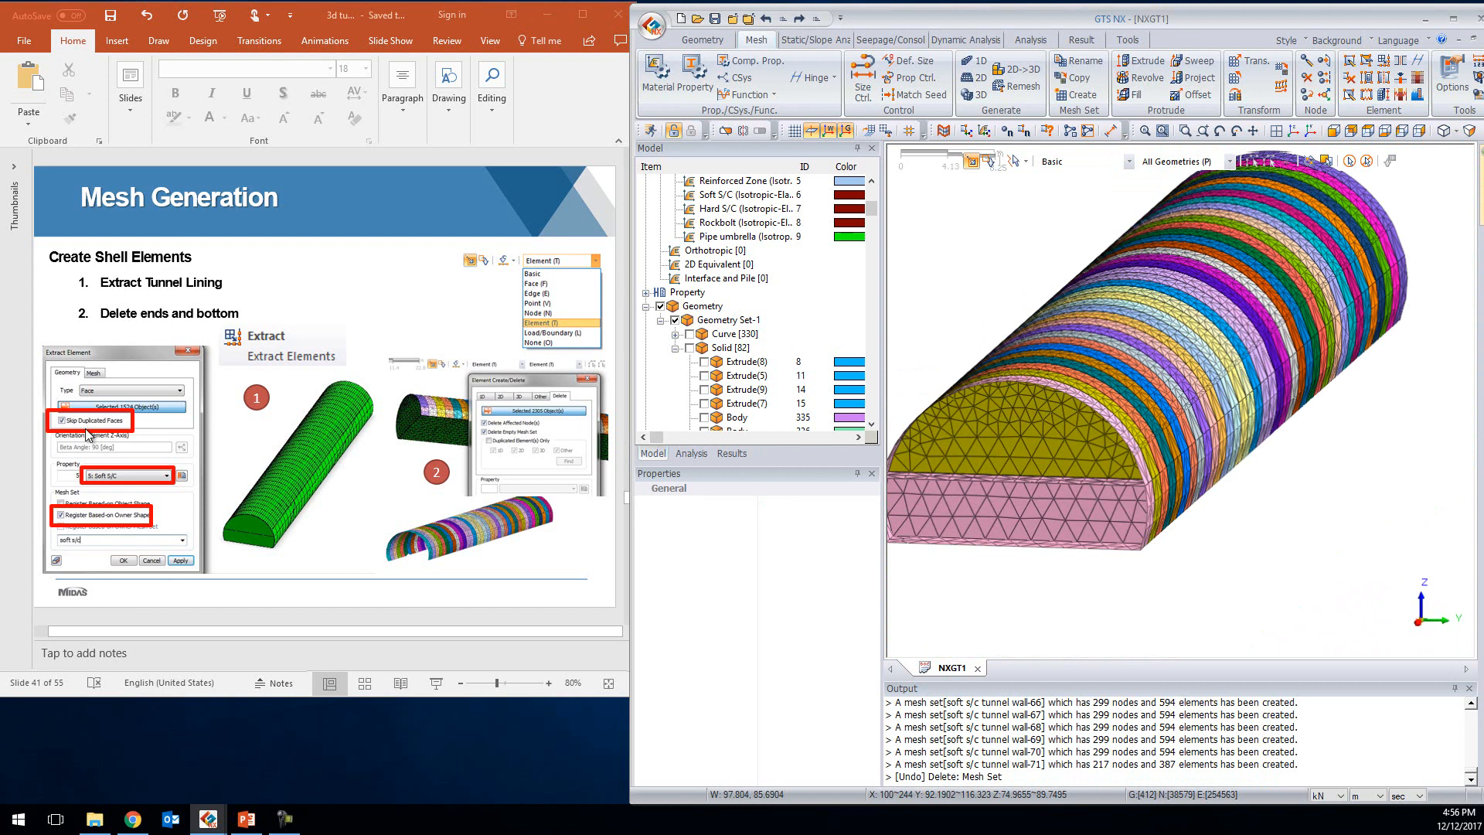
pyautogui.moveTo(1053, 431); pyautogui.dragTo(1028, 386, button='middle')
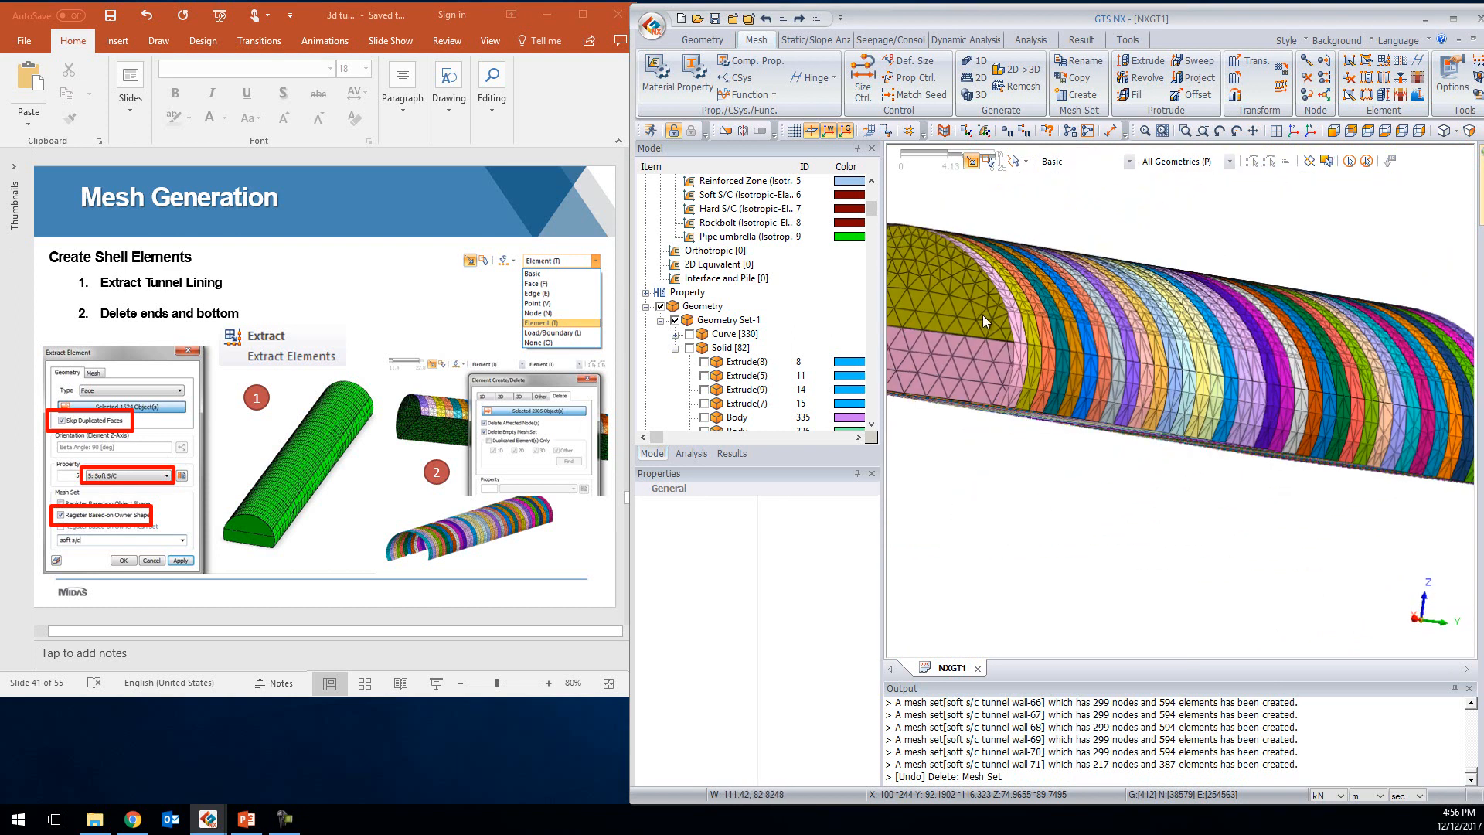
pyautogui.moveTo(939, 327); pyautogui.dragTo(1120, 391, button='middle')
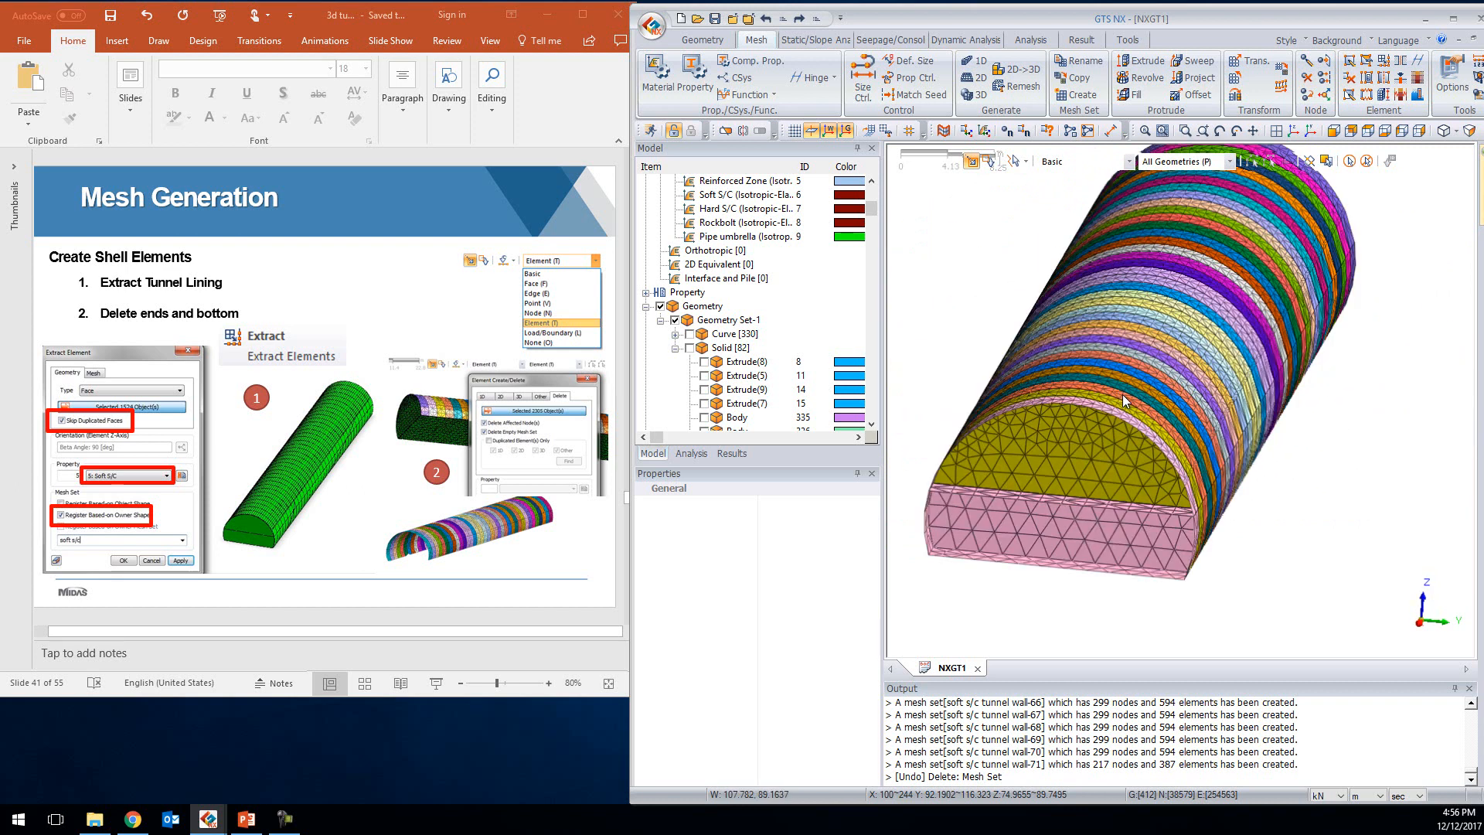
pyautogui.click(766, 17)
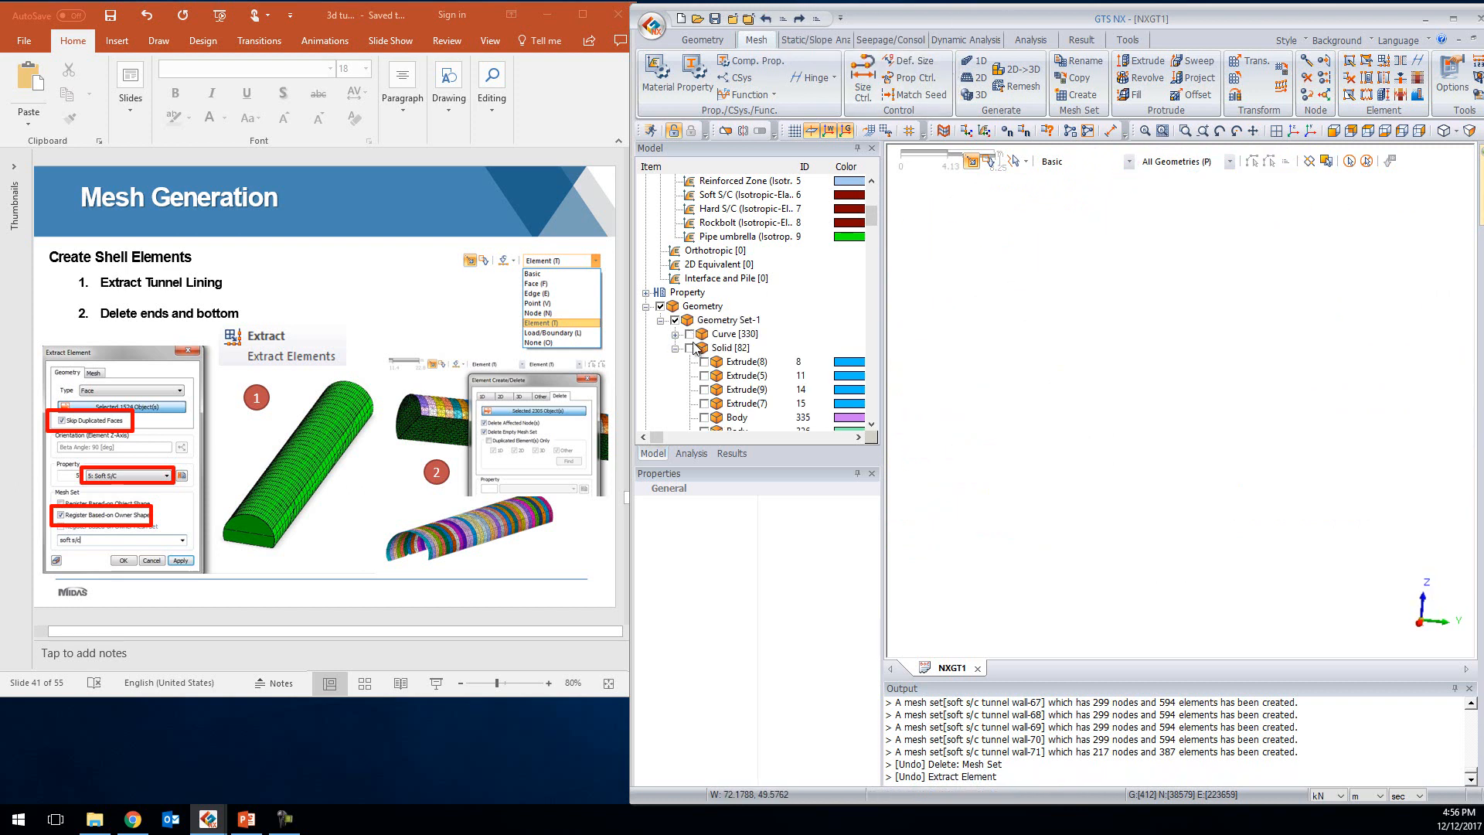
# Display the solid geometry of Geometry Set-1 and hide its large Extrude ground solids
pyautogui.click(690, 348)
pyautogui.click(703, 362)
pyautogui.click(703, 376)
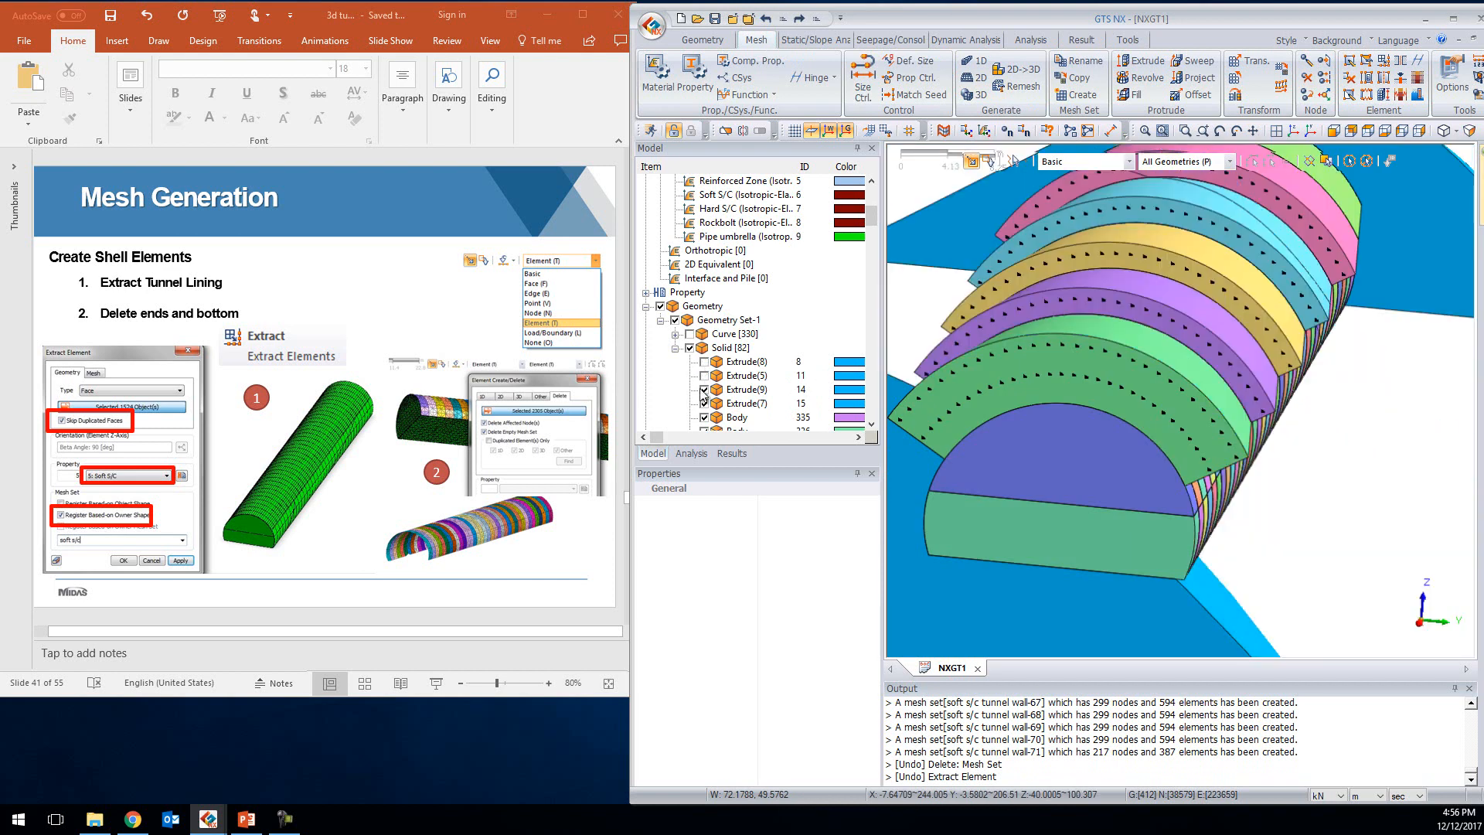
pyautogui.click(704, 390)
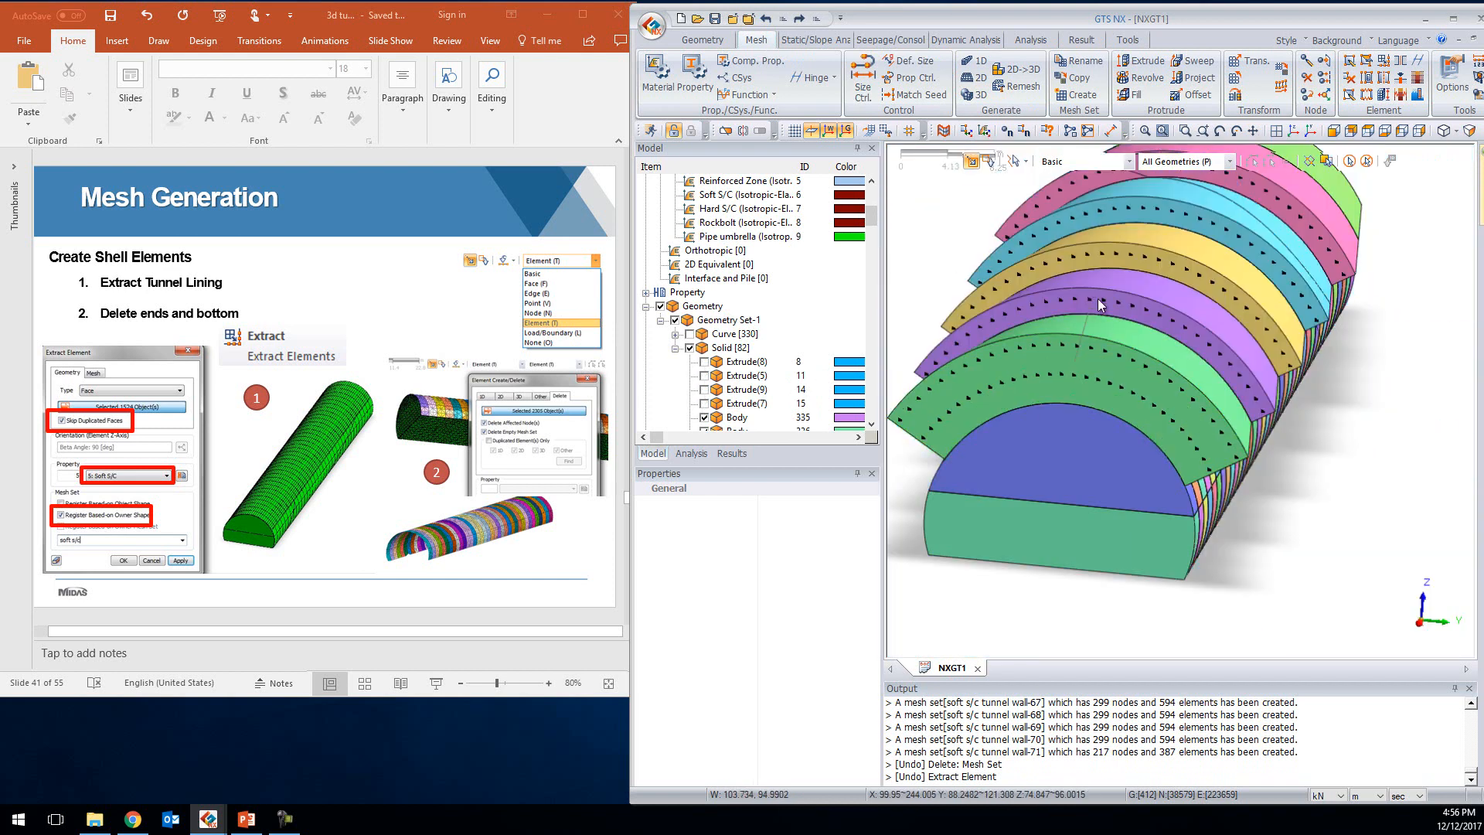
# Select the arched reinforced-zone solids over the tunnel with a line-crossing selection and hide them, leaving only the tunnel solids
pyautogui.click(1015, 160)
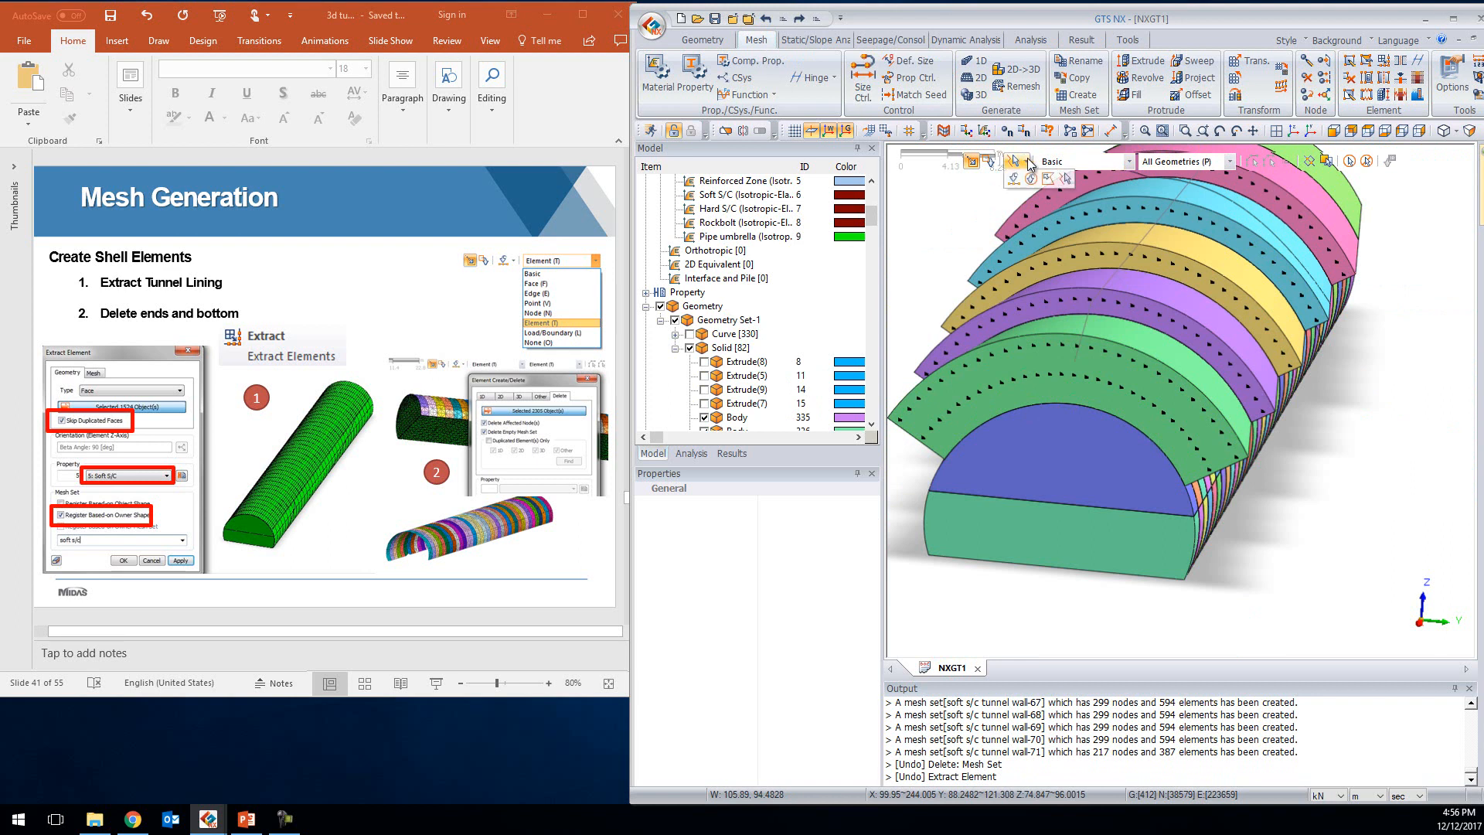
pyautogui.click(1012, 180)
pyautogui.click(1039, 363)
pyautogui.click(1064, 298)
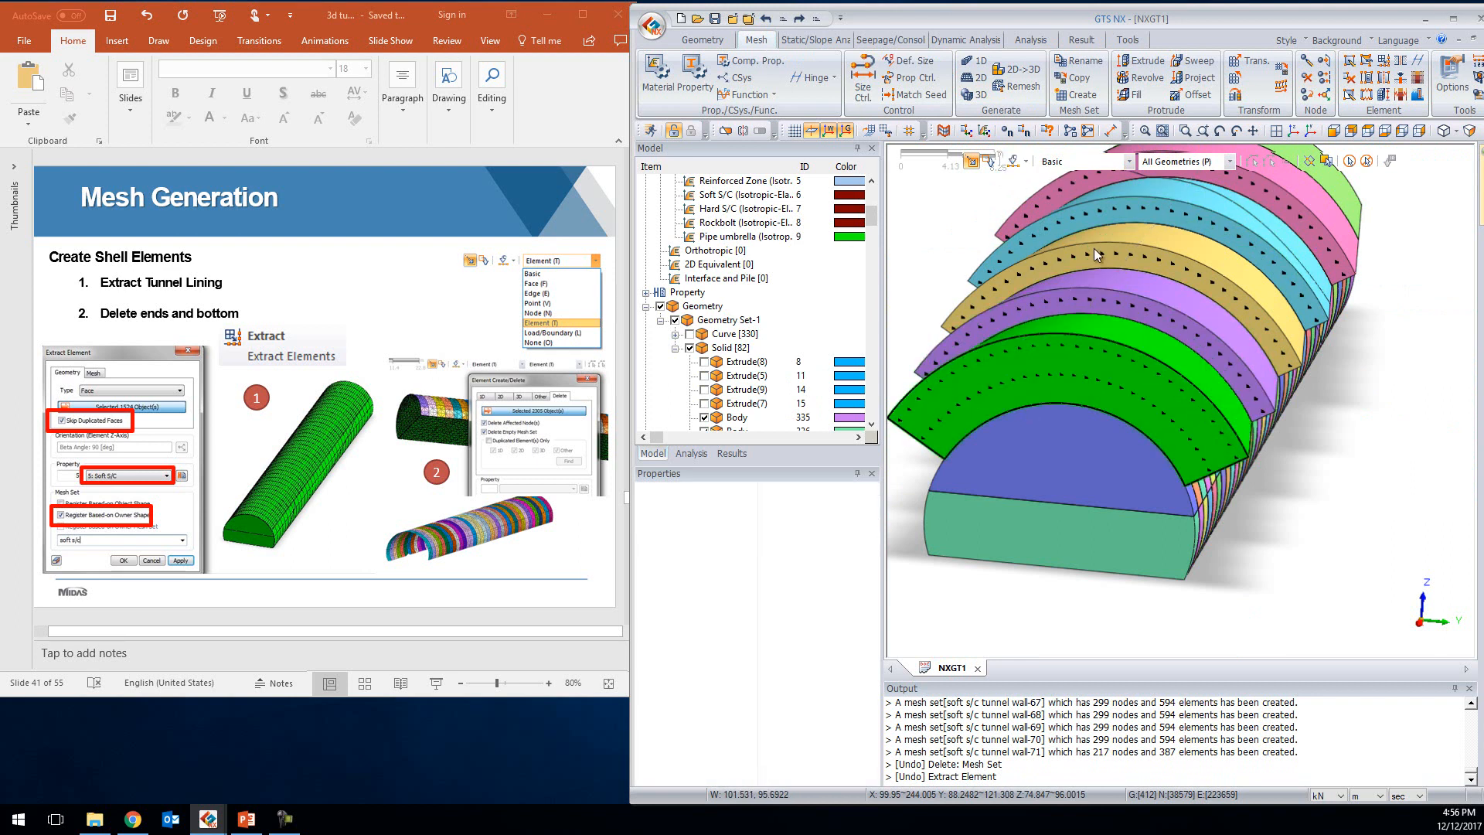
pyautogui.click(1121, 232)
pyautogui.click(1240, 194)
pyautogui.click(1287, 184)
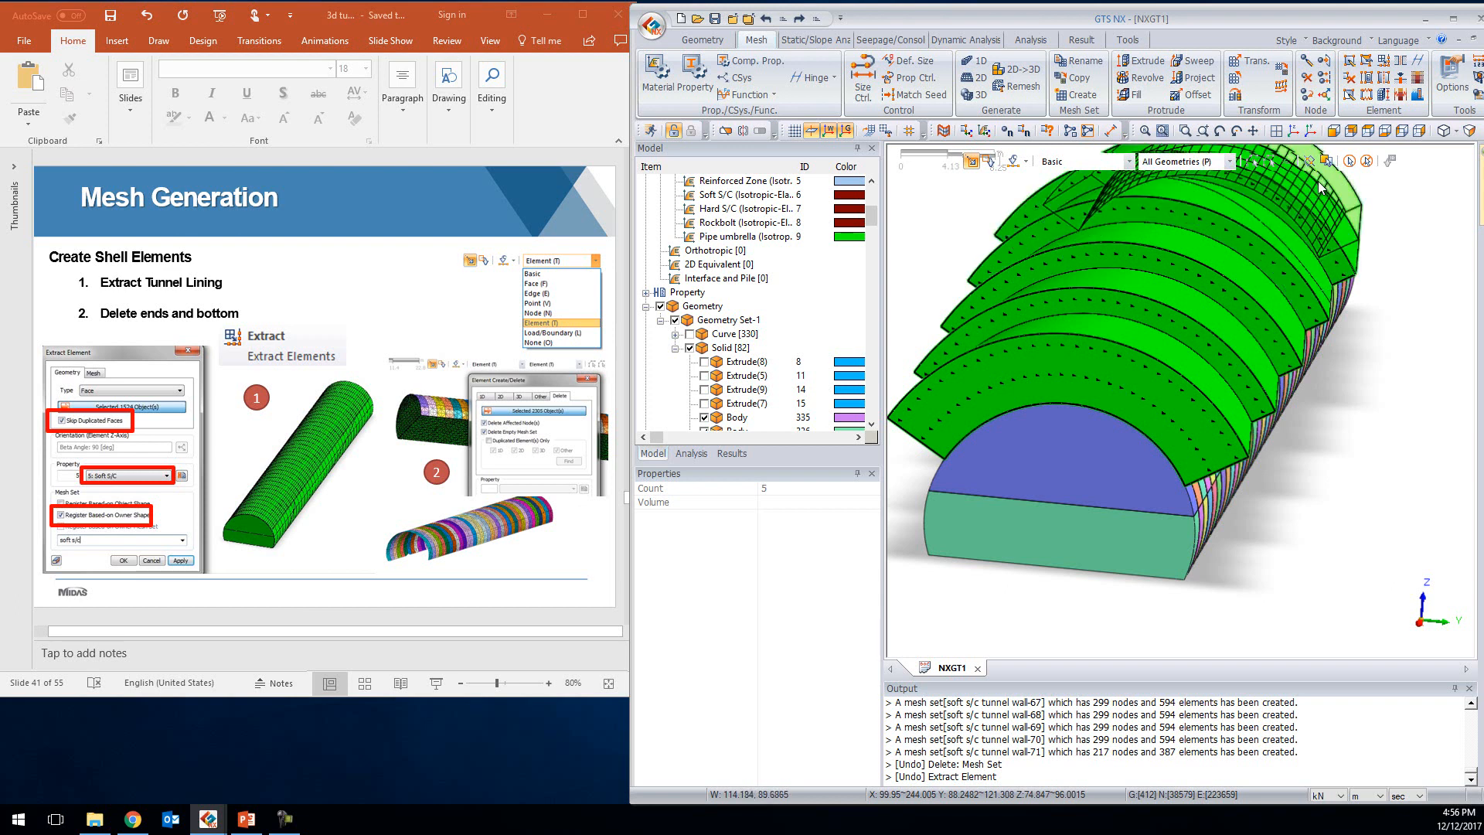
pyautogui.click(1331, 188)
pyautogui.rightClick(1345, 186)
pyautogui.click(1314, 207)
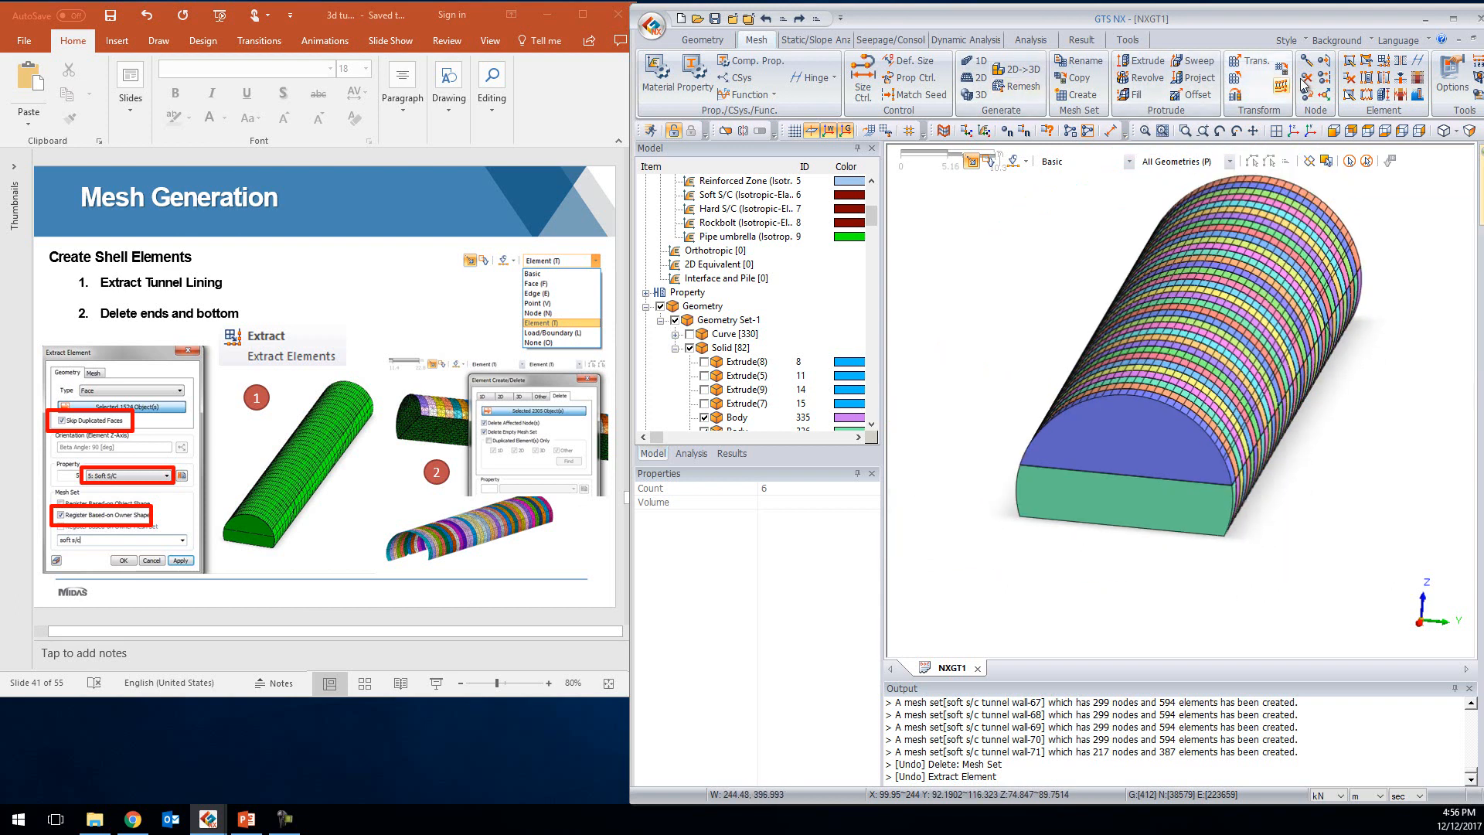
# Extract shell elements from all displayed tunnel faces, skipping duplicates, with property 5: Soft S/C and registration by owner shape into mesh set soft s/c tunnel wall
pyautogui.click(1400, 65)
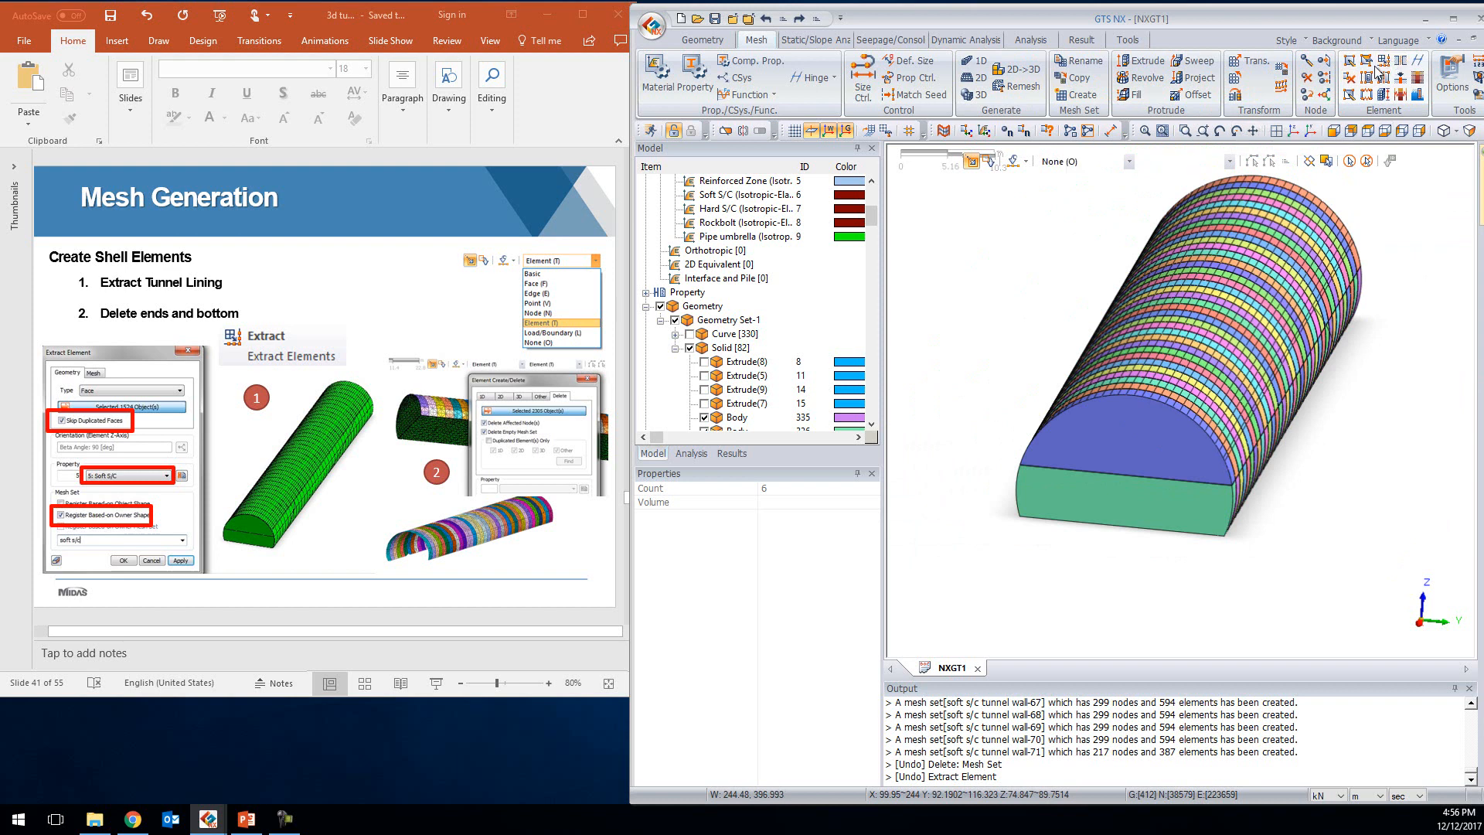
pyautogui.click(715, 207)
pyautogui.click(723, 230)
pyautogui.click(1350, 162)
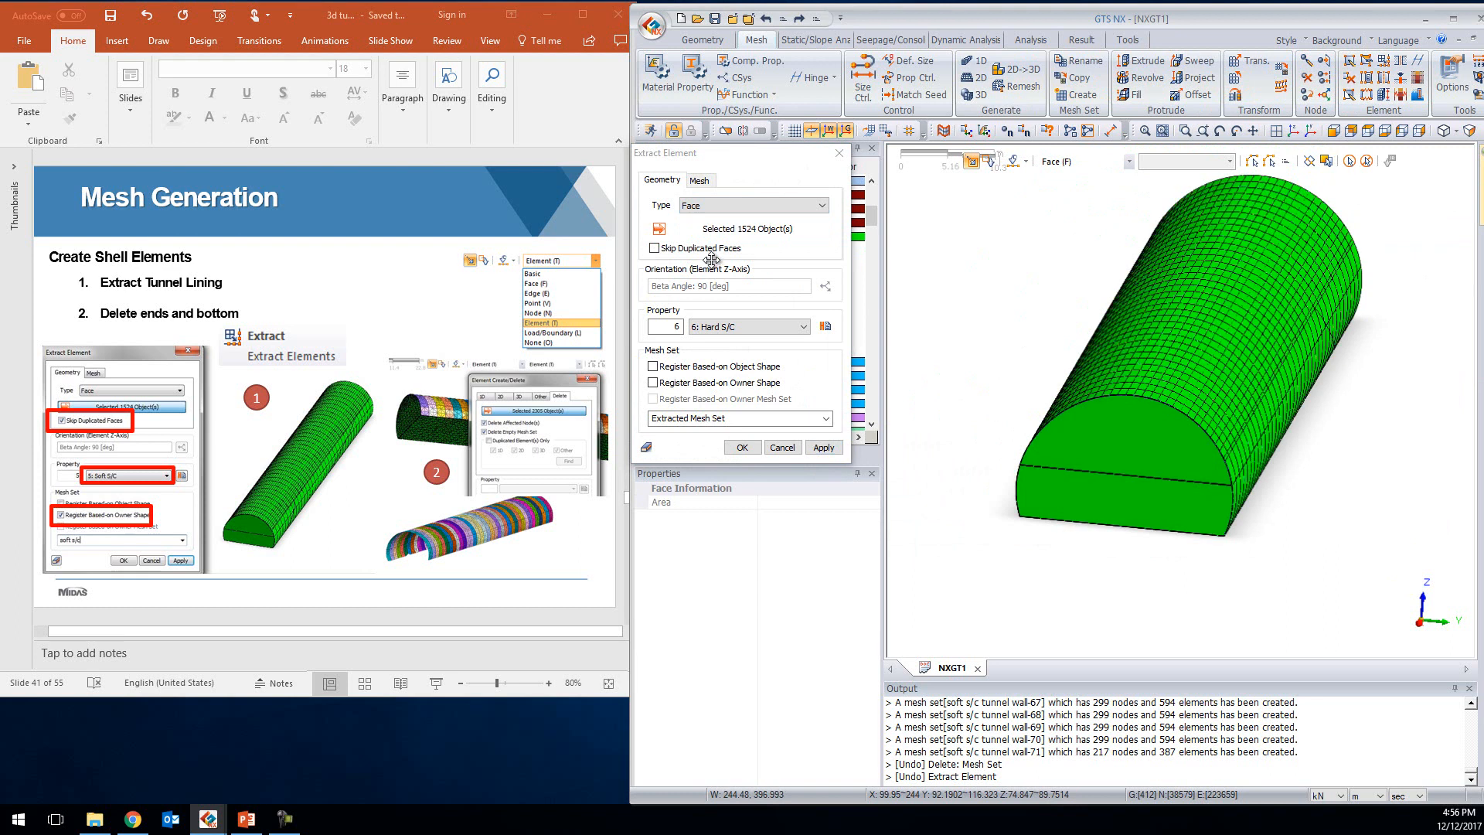
pyautogui.click(655, 248)
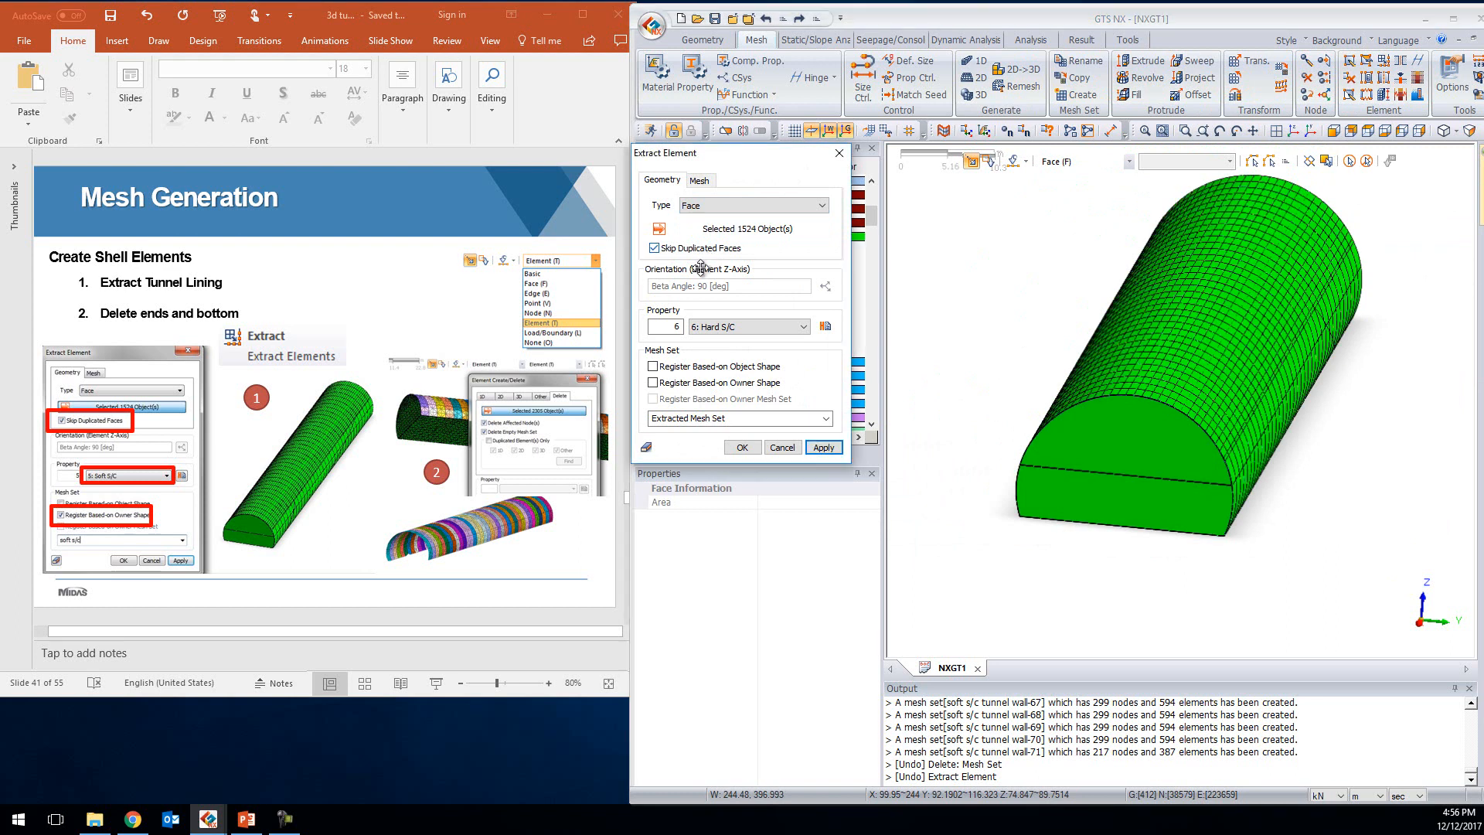
pyautogui.click(746, 327)
pyautogui.click(735, 358)
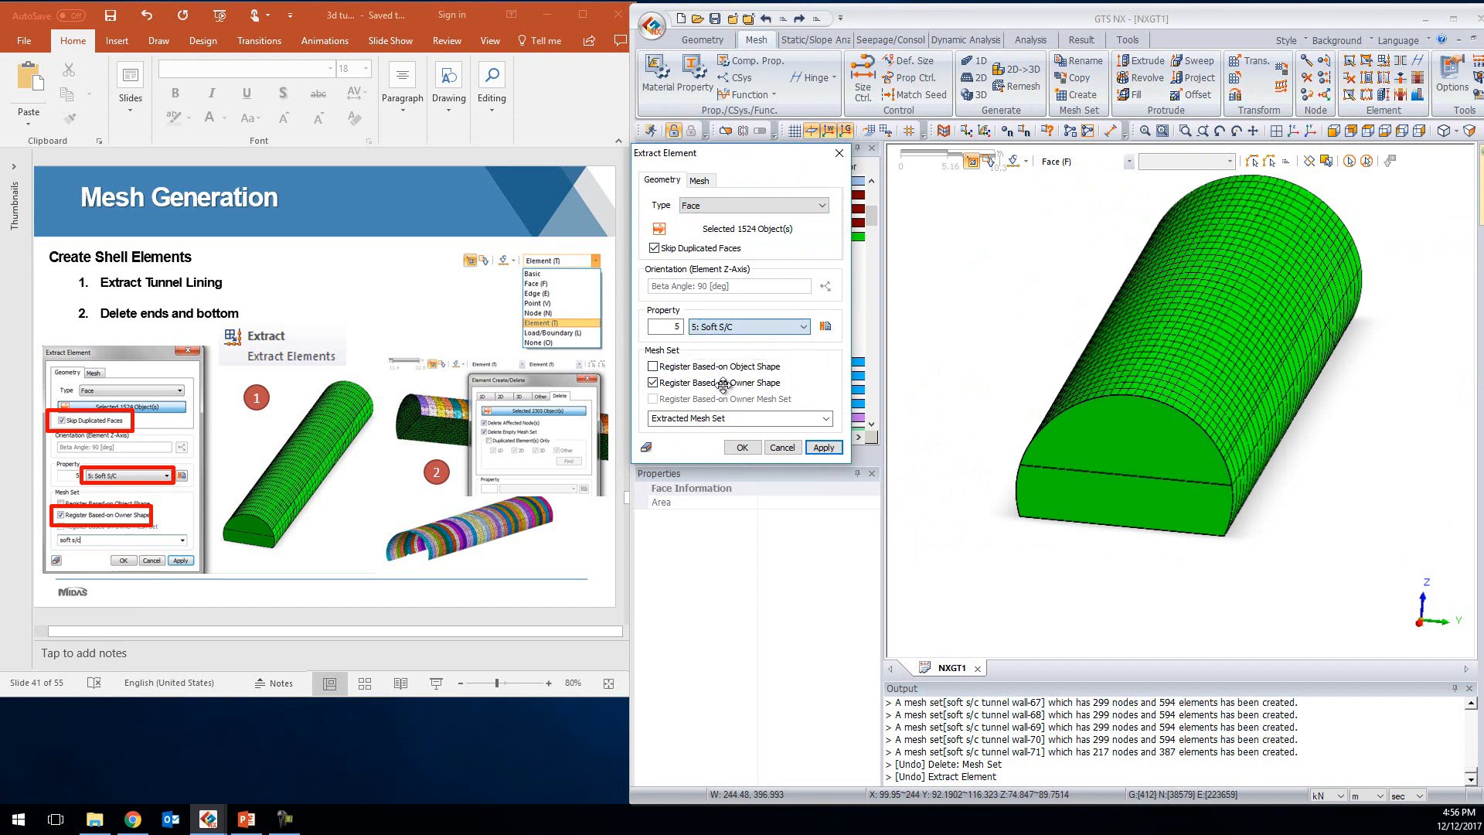
pyautogui.doubleClick(745, 421)
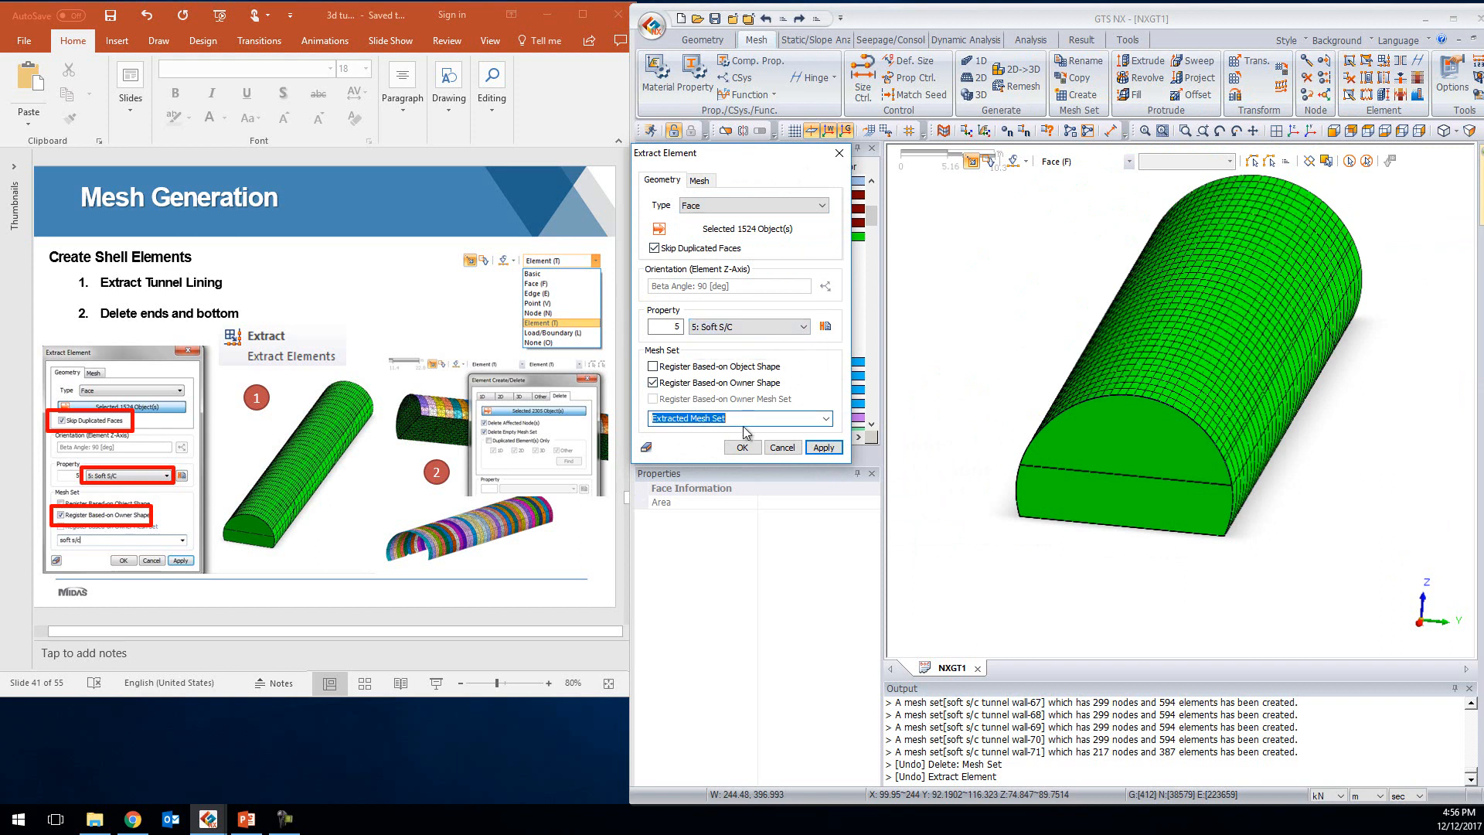
pyautogui.write('soft s/c tunnel wall')
pyautogui.click(750, 455)
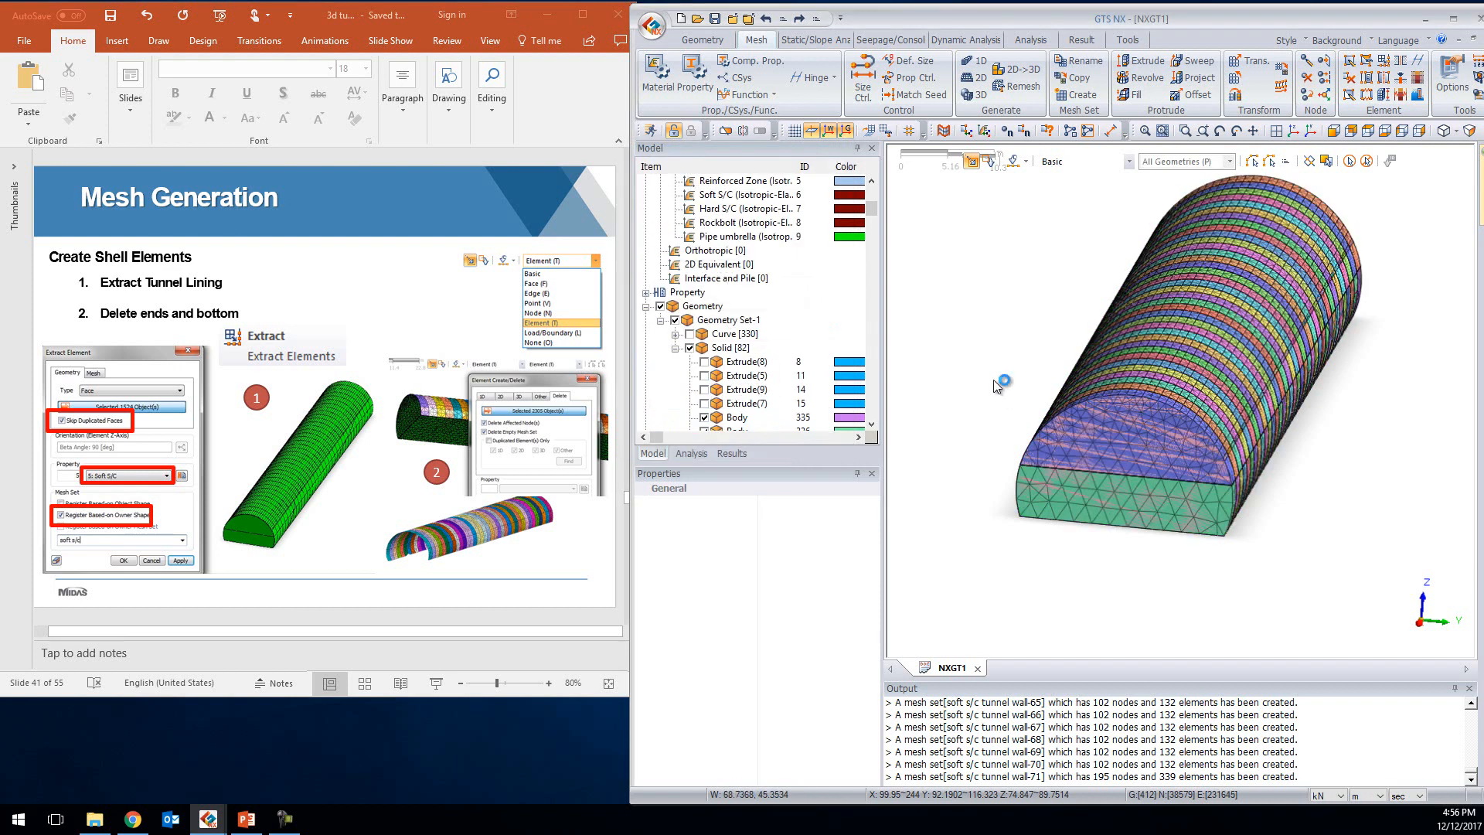
# Delete the shell elements on the tunnel's ends and bottom using the Element selection filter, including affected nodes and empty mesh sets
pyautogui.moveTo(1311, 437); pyautogui.dragTo(1244, 451, button='middle')
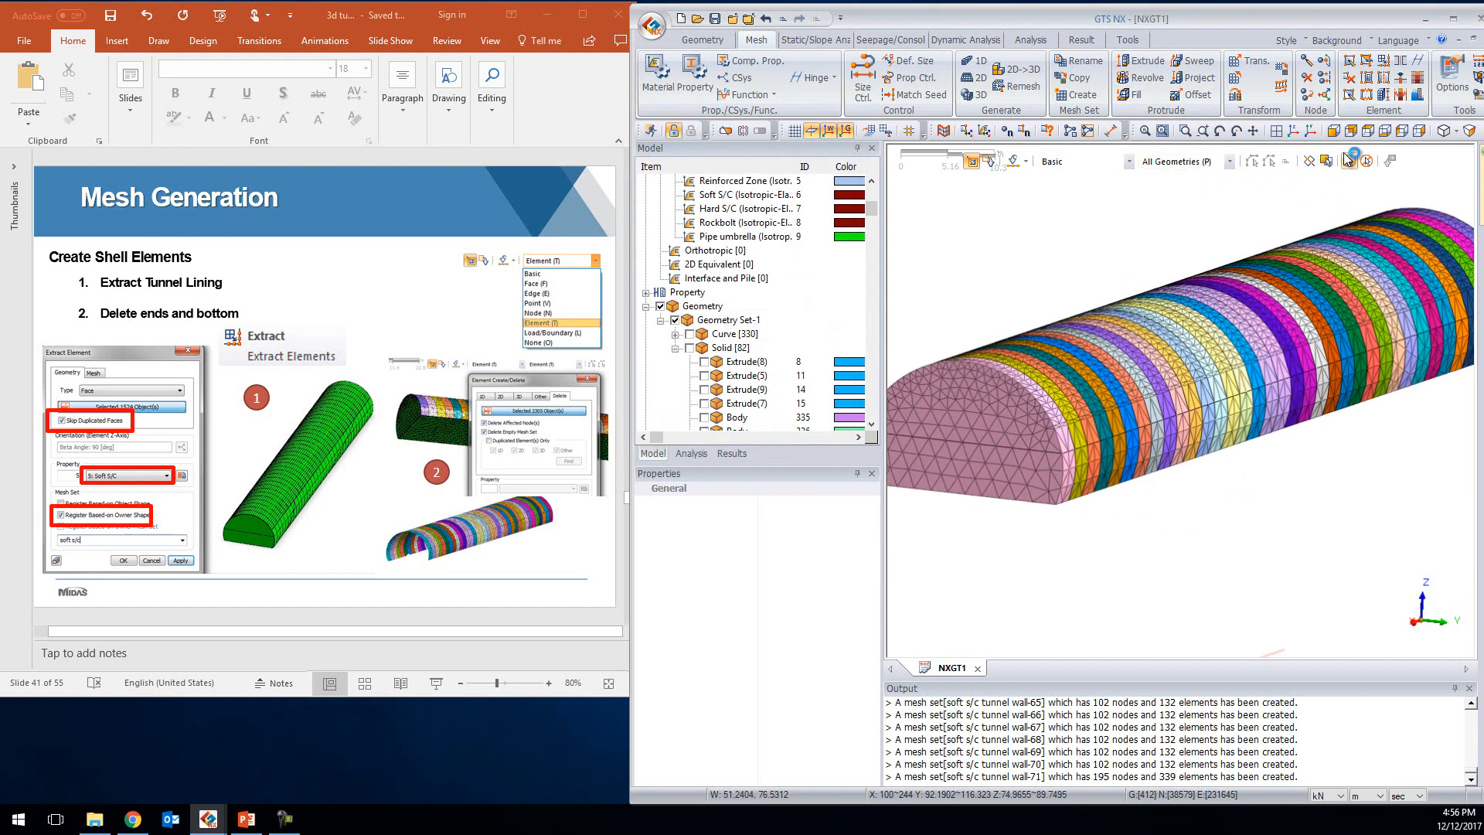
pyautogui.click(1419, 131)
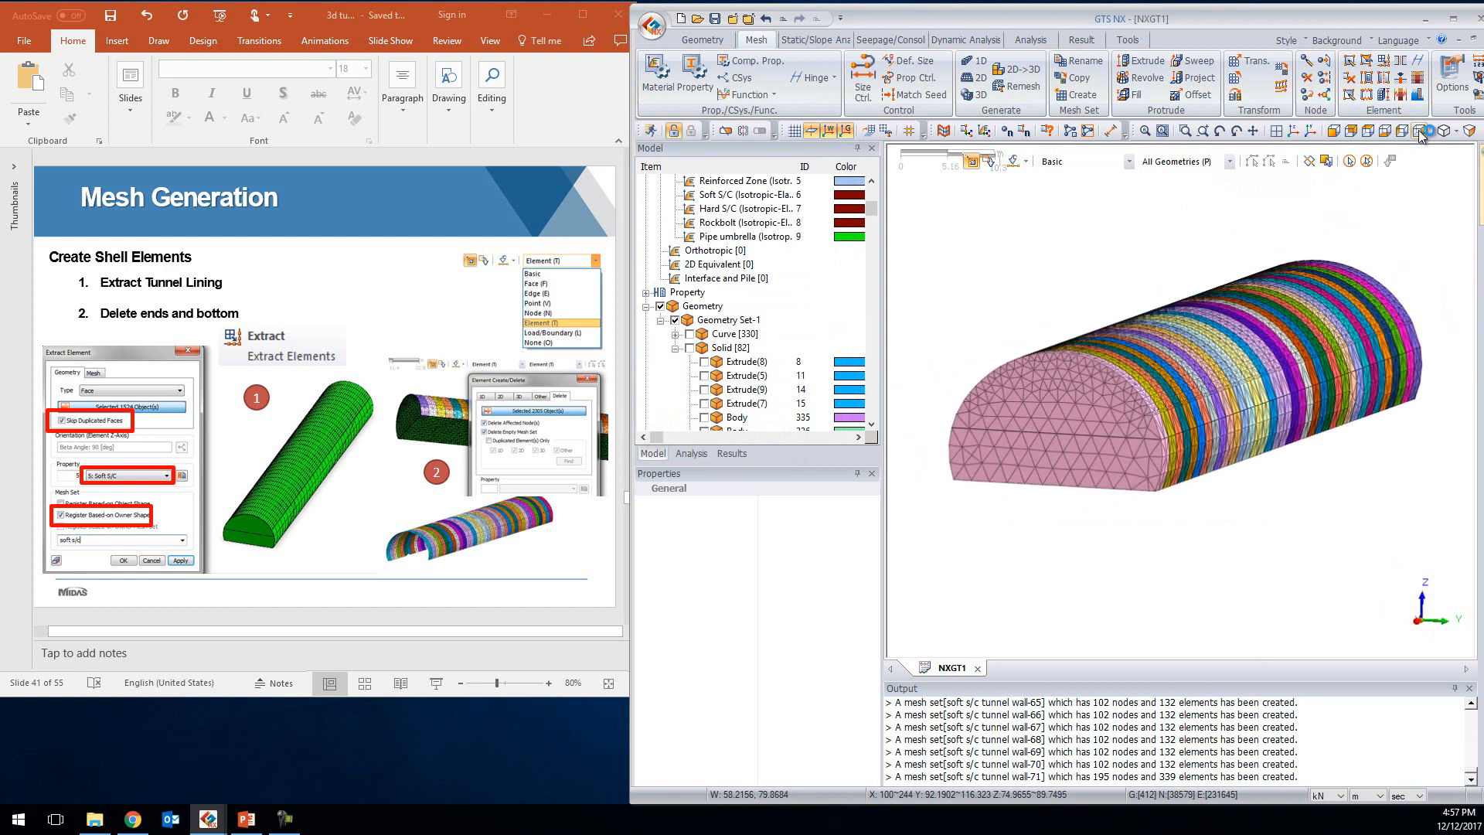
pyautogui.click(1335, 133)
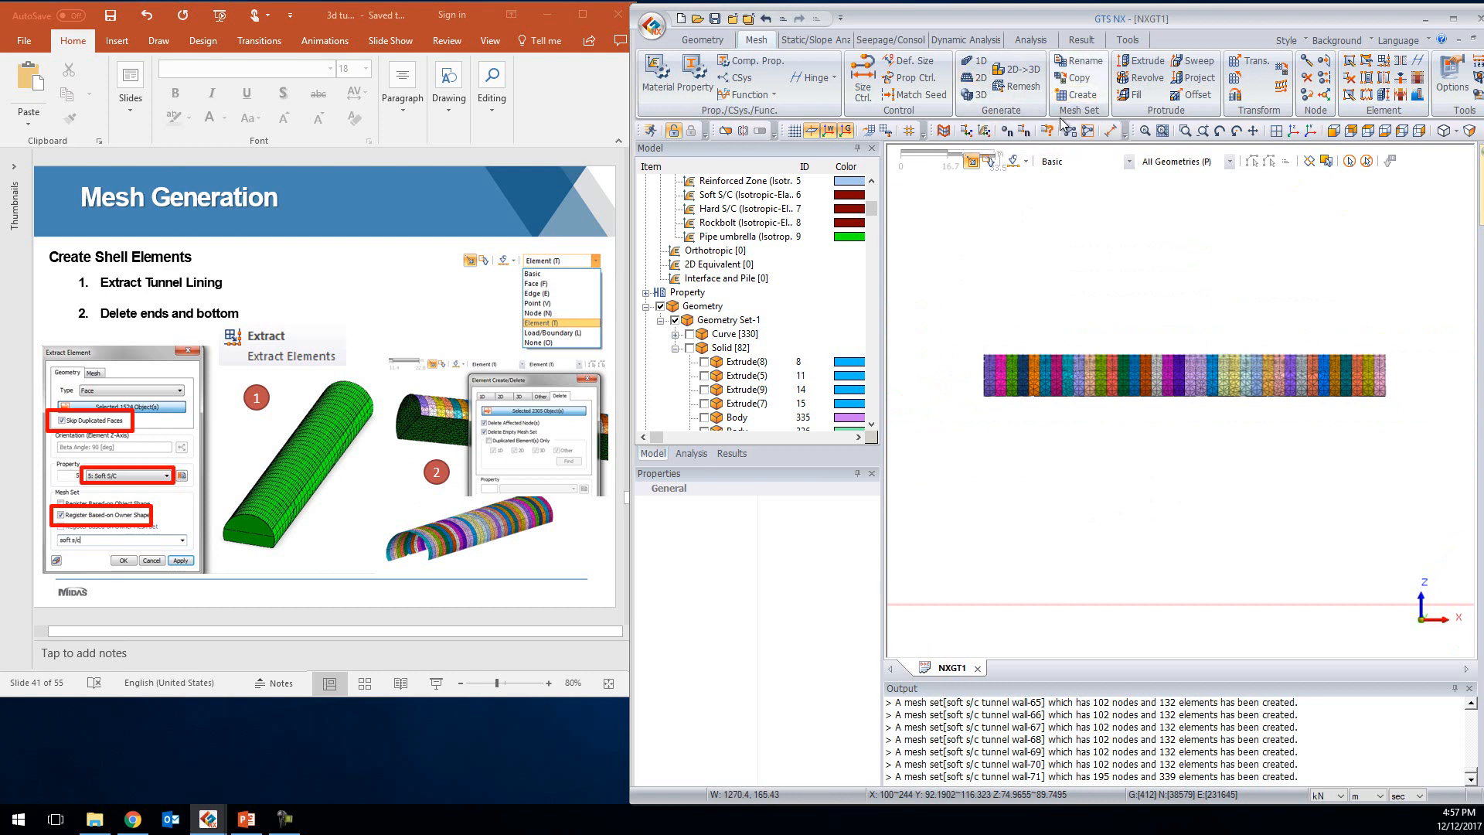
pyautogui.click(1155, 164)
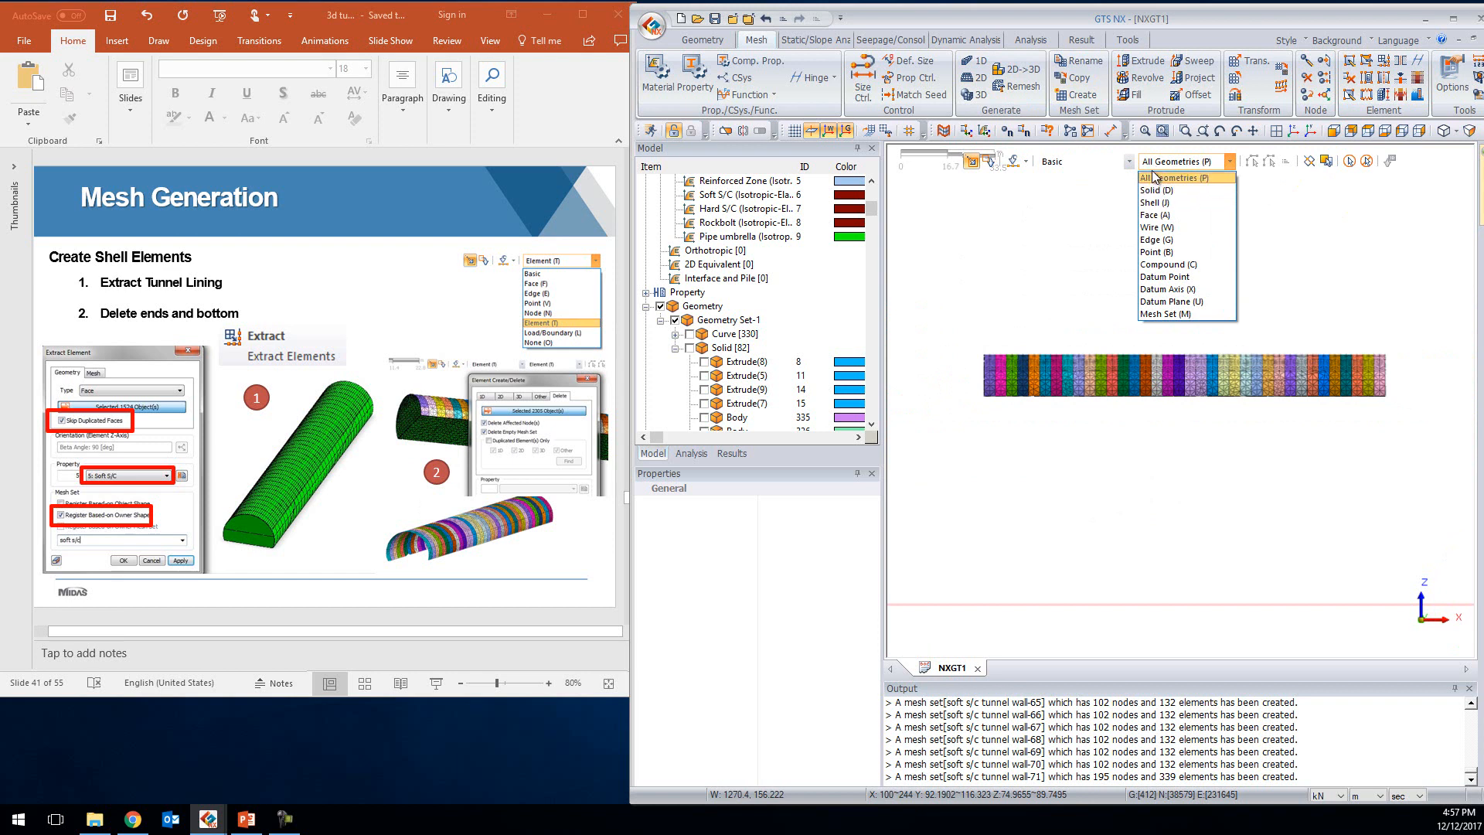
pyautogui.click(1151, 174)
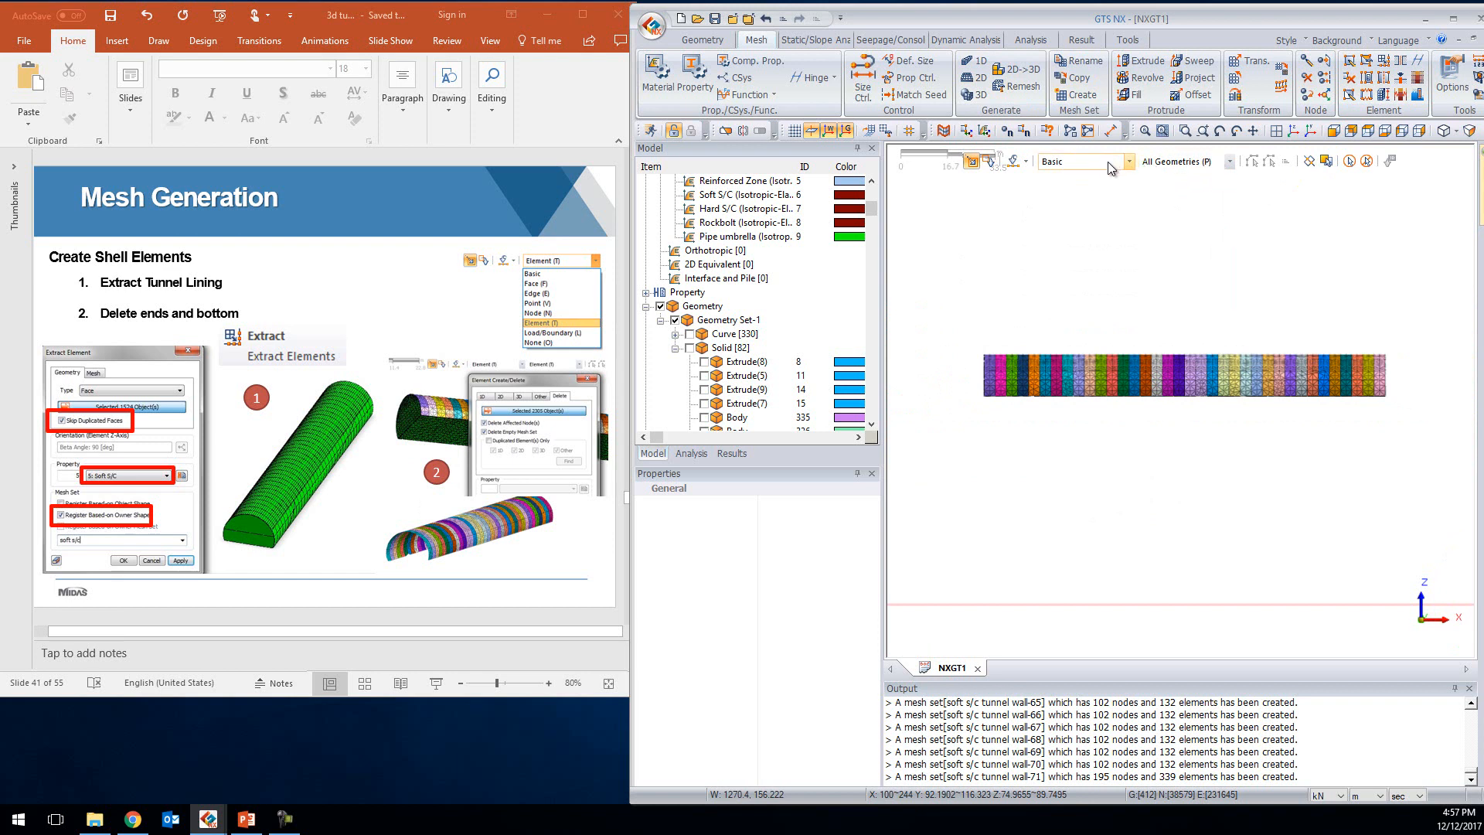
pyautogui.click(1111, 168)
pyautogui.click(1051, 242)
pyautogui.moveTo(915, 299); pyautogui.dragTo(1382, 415)
pyautogui.moveTo(1421, 310); pyautogui.dragTo(1351, 329, button='middle')
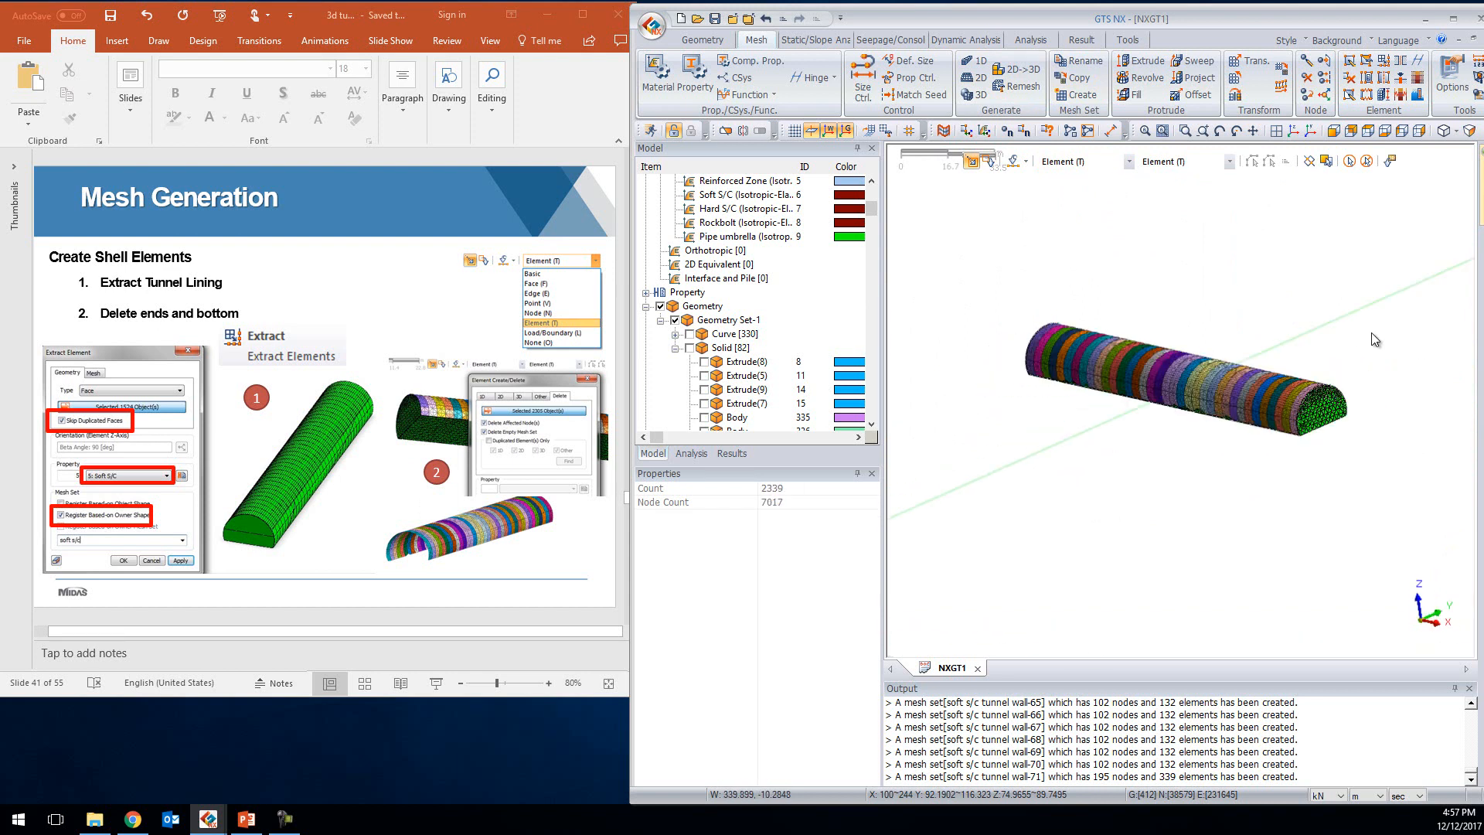
pyautogui.press('Delete')
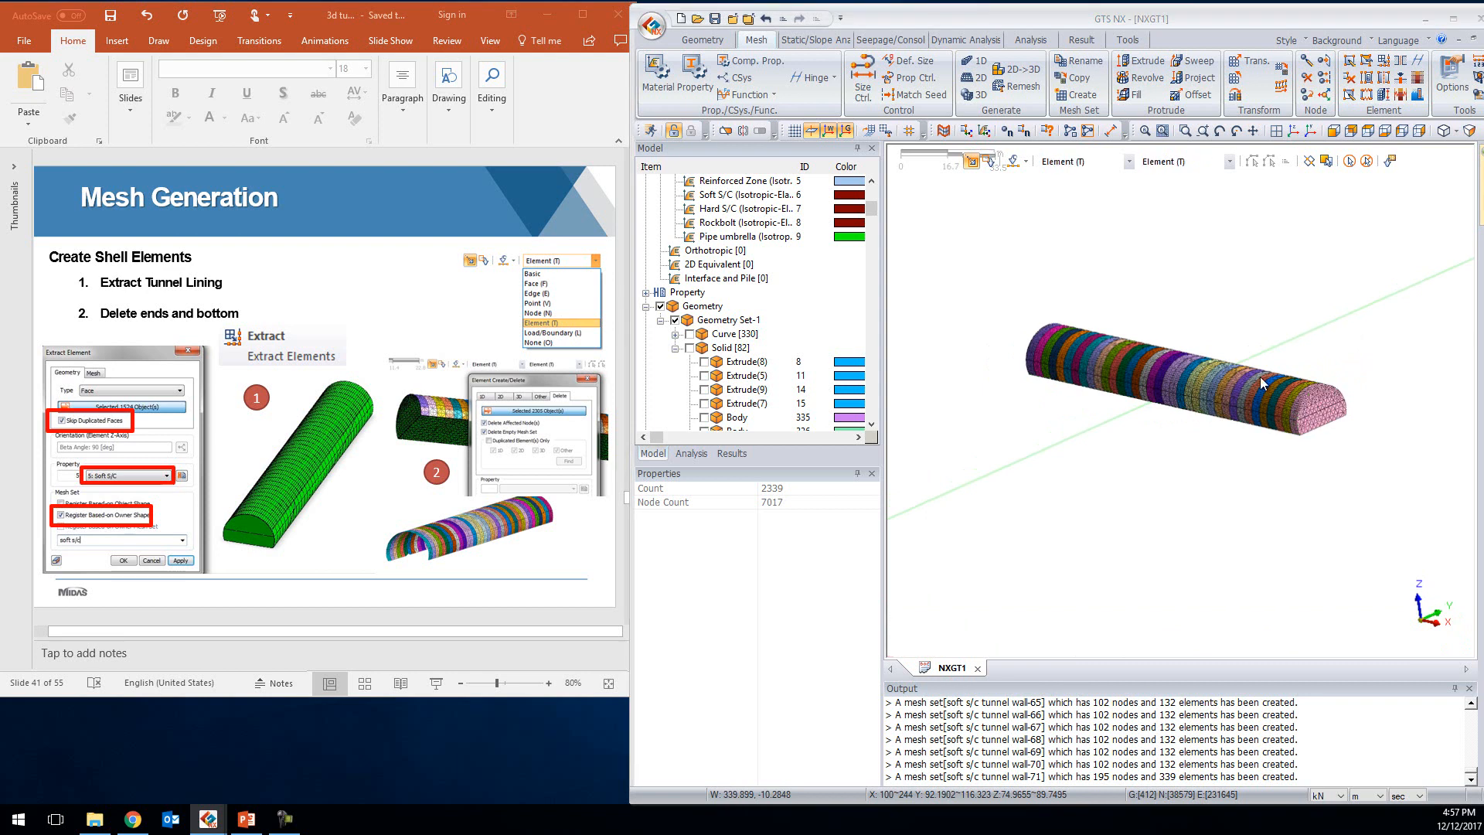
pyautogui.click(1079, 474)
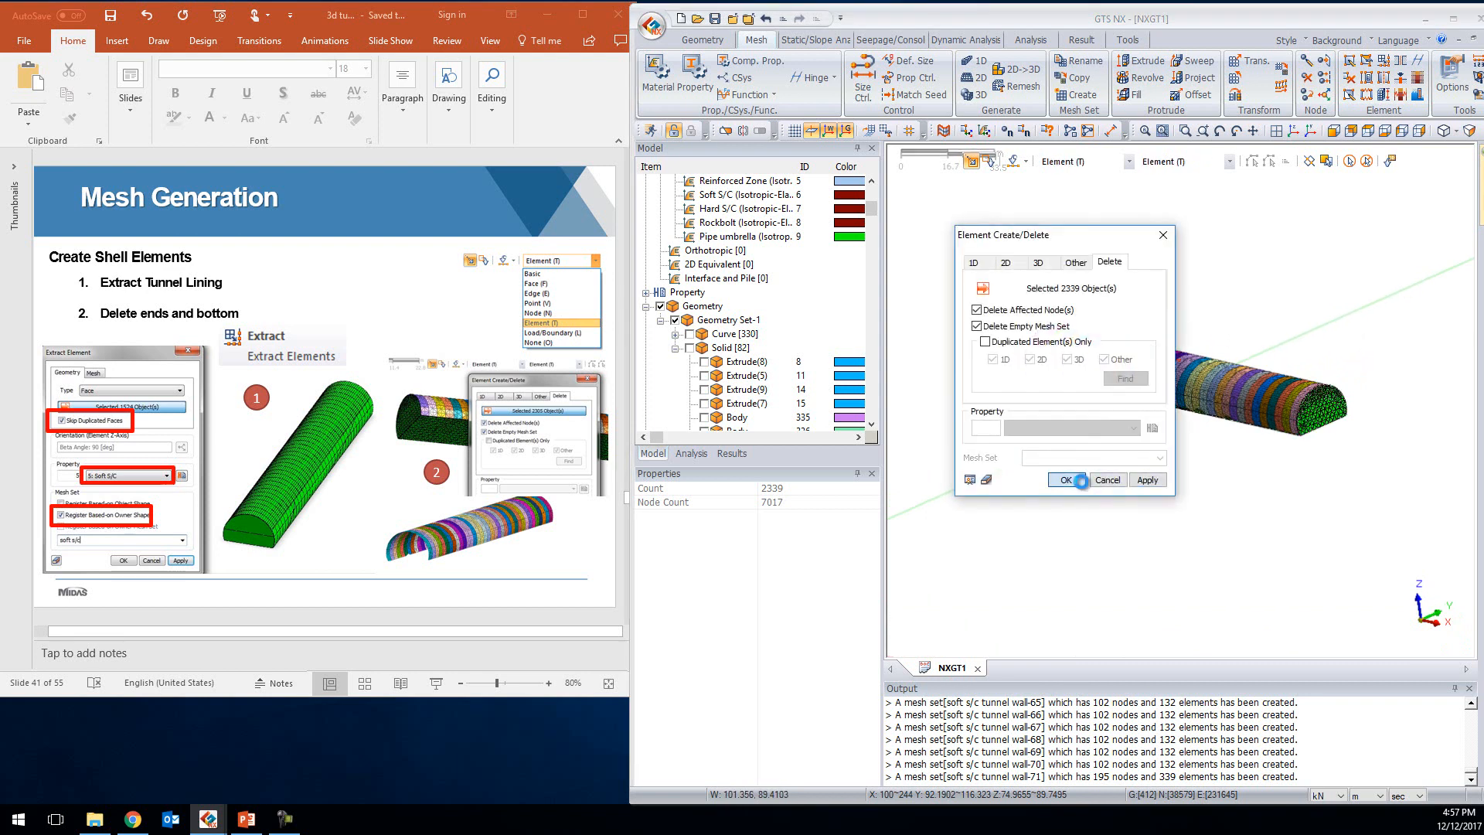
pyautogui.moveTo(1191, 315)
pyautogui.mouseDown(button='middle')
pyautogui.moveTo(1168, 296)
pyautogui.moveTo(1103, 314)
pyautogui.moveTo(1219, 335)
pyautogui.moveTo(1207, 330)
pyautogui.mouseUp(button='middle')
# Advance the PowerPoint instructions to the 1D element and rock bolt slide, and display the curve geometry in GTS NX
pyautogui.click(453, 289)
pyautogui.scroll(-1, 453, 289)
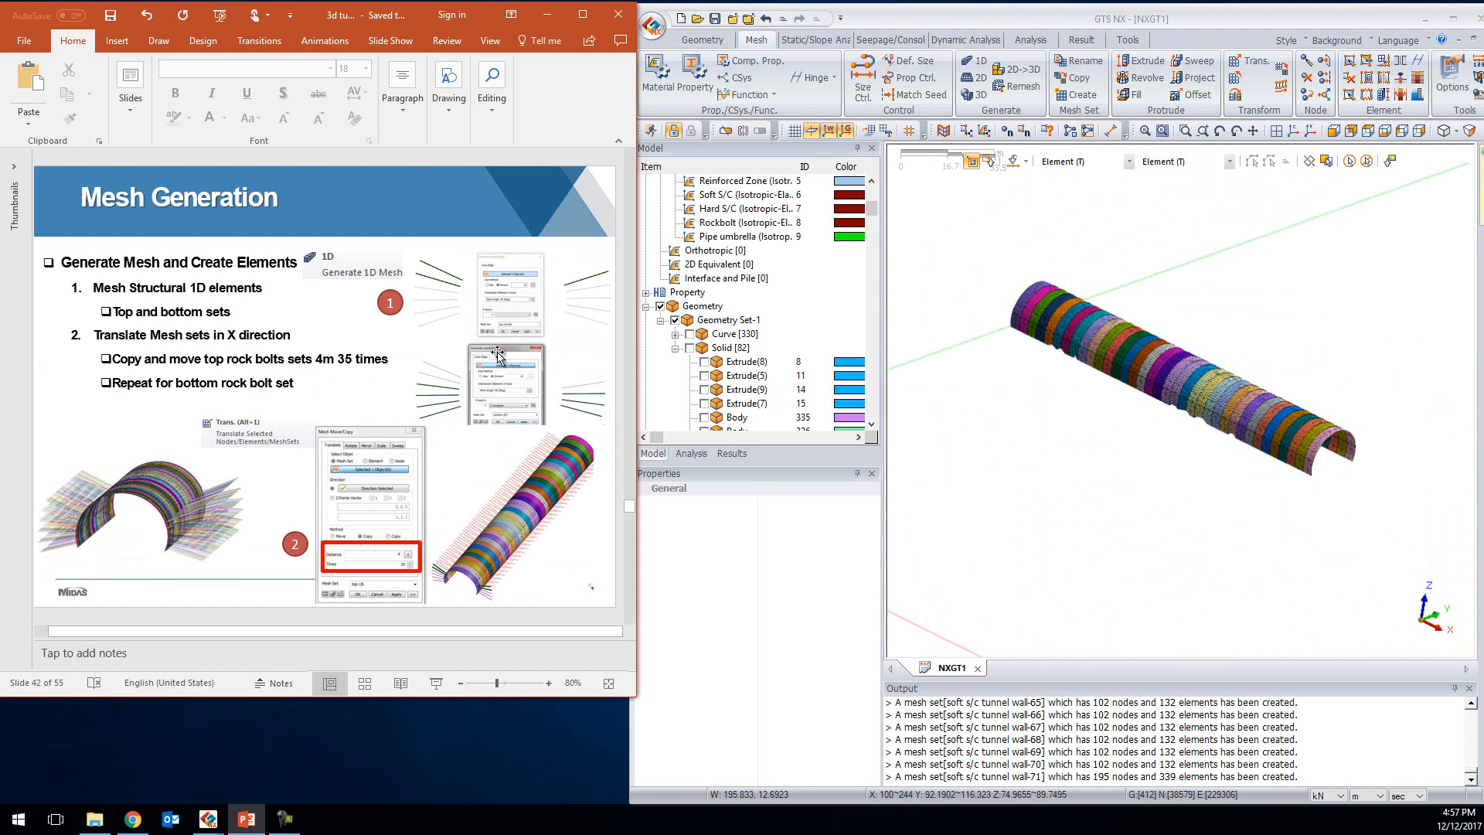
pyautogui.click(692, 340)
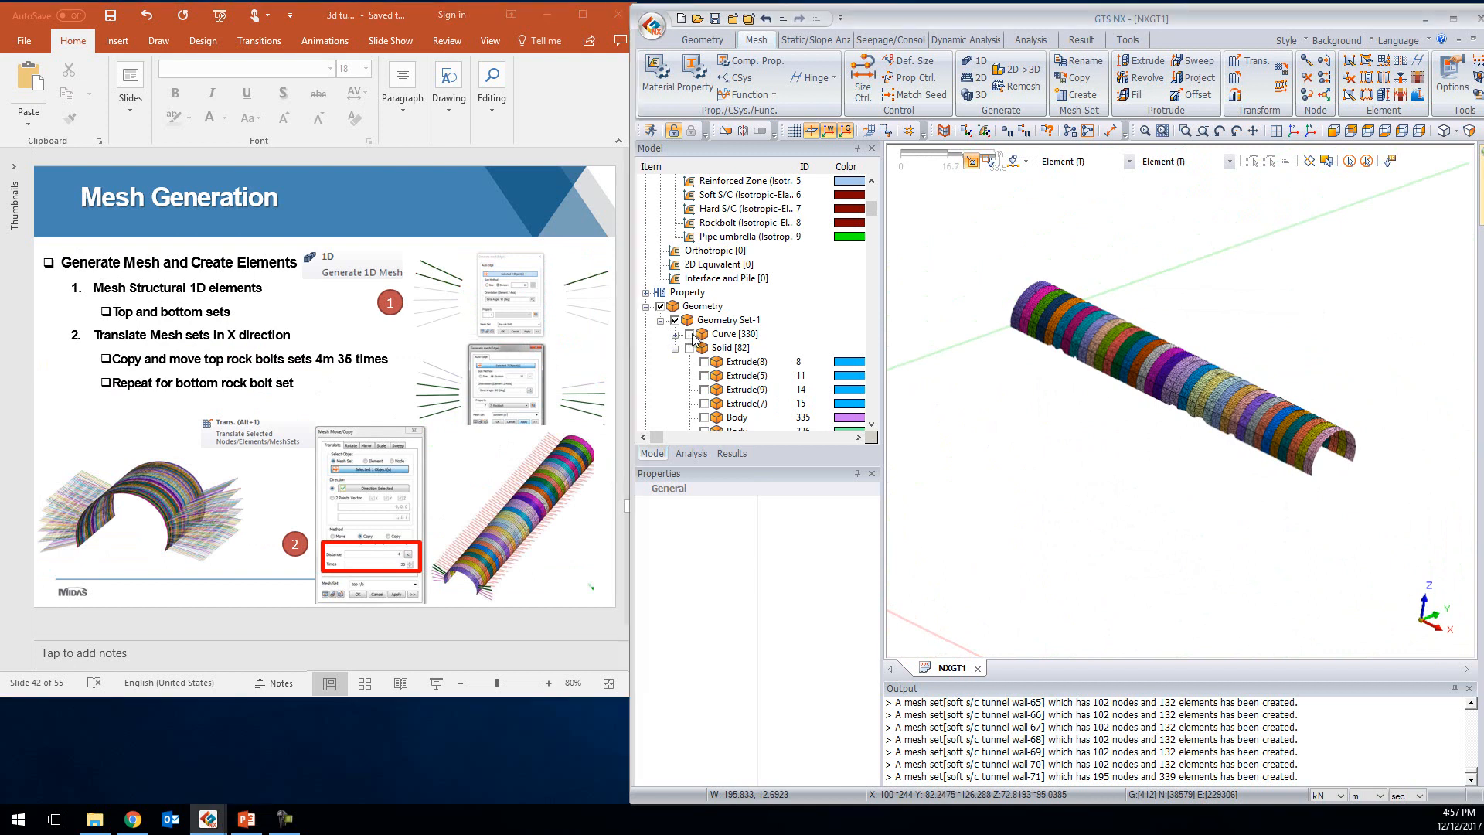
pyautogui.click(690, 334)
pyautogui.moveTo(1085, 236); pyautogui.dragTo(1298, 477, button='middle')
pyautogui.scroll(4, 1176, 446)
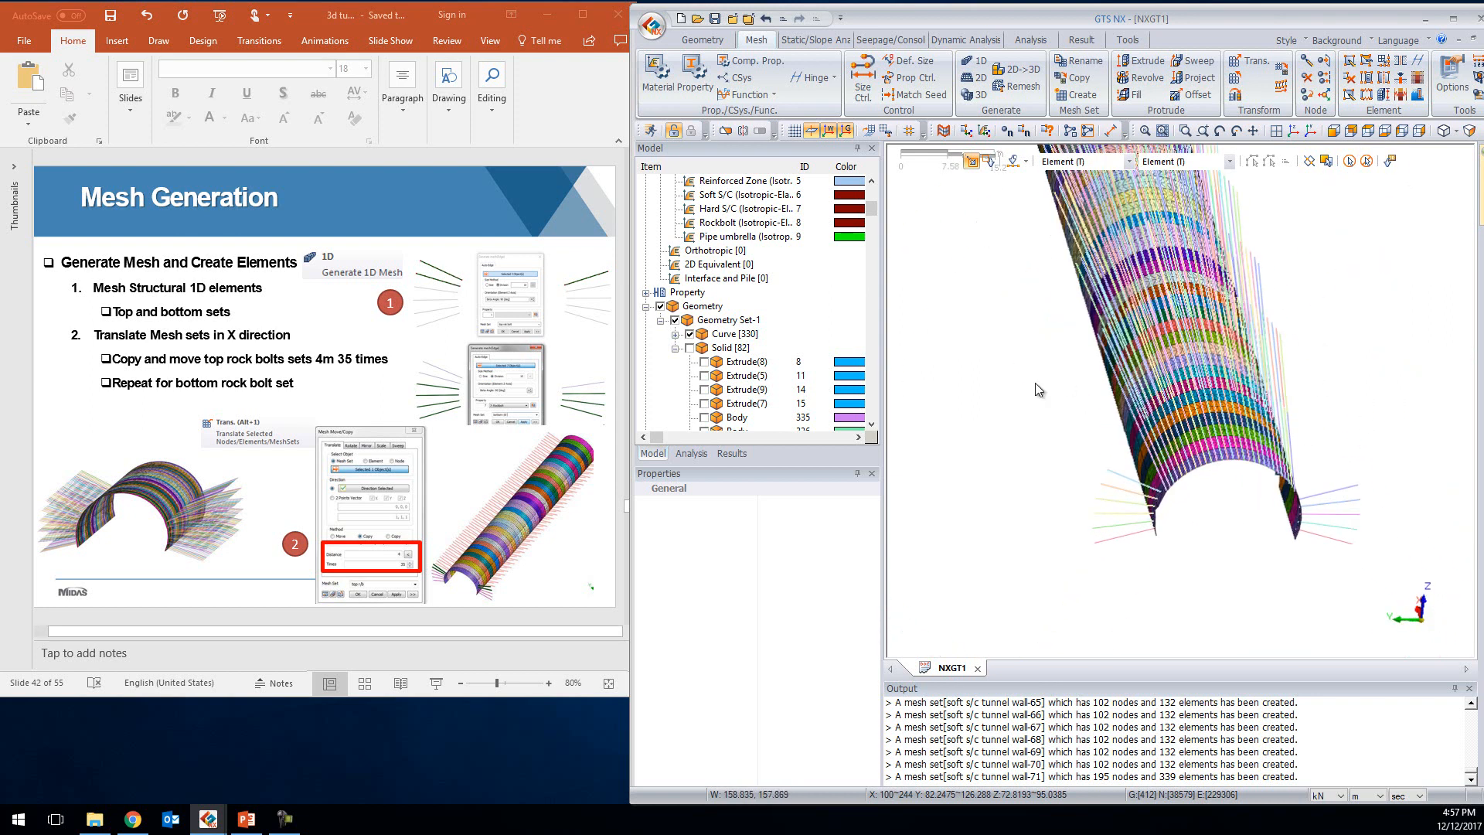
# Generate a 1D mesh on the upper rock bolt curves with 10 divisions and property 7: Rockbolt into mesh set top r/b
pyautogui.click(1402, 131)
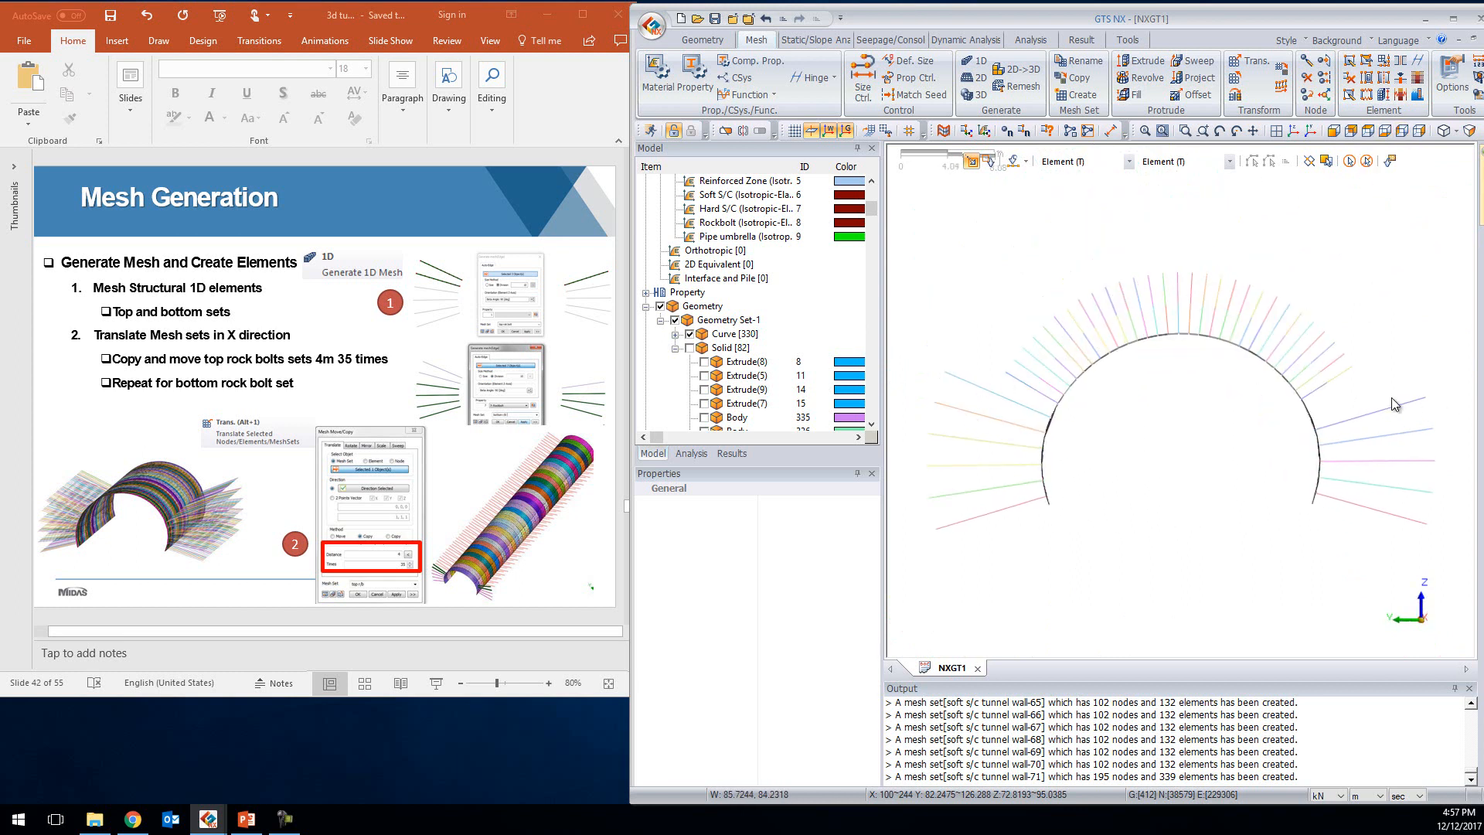
pyautogui.click(976, 60)
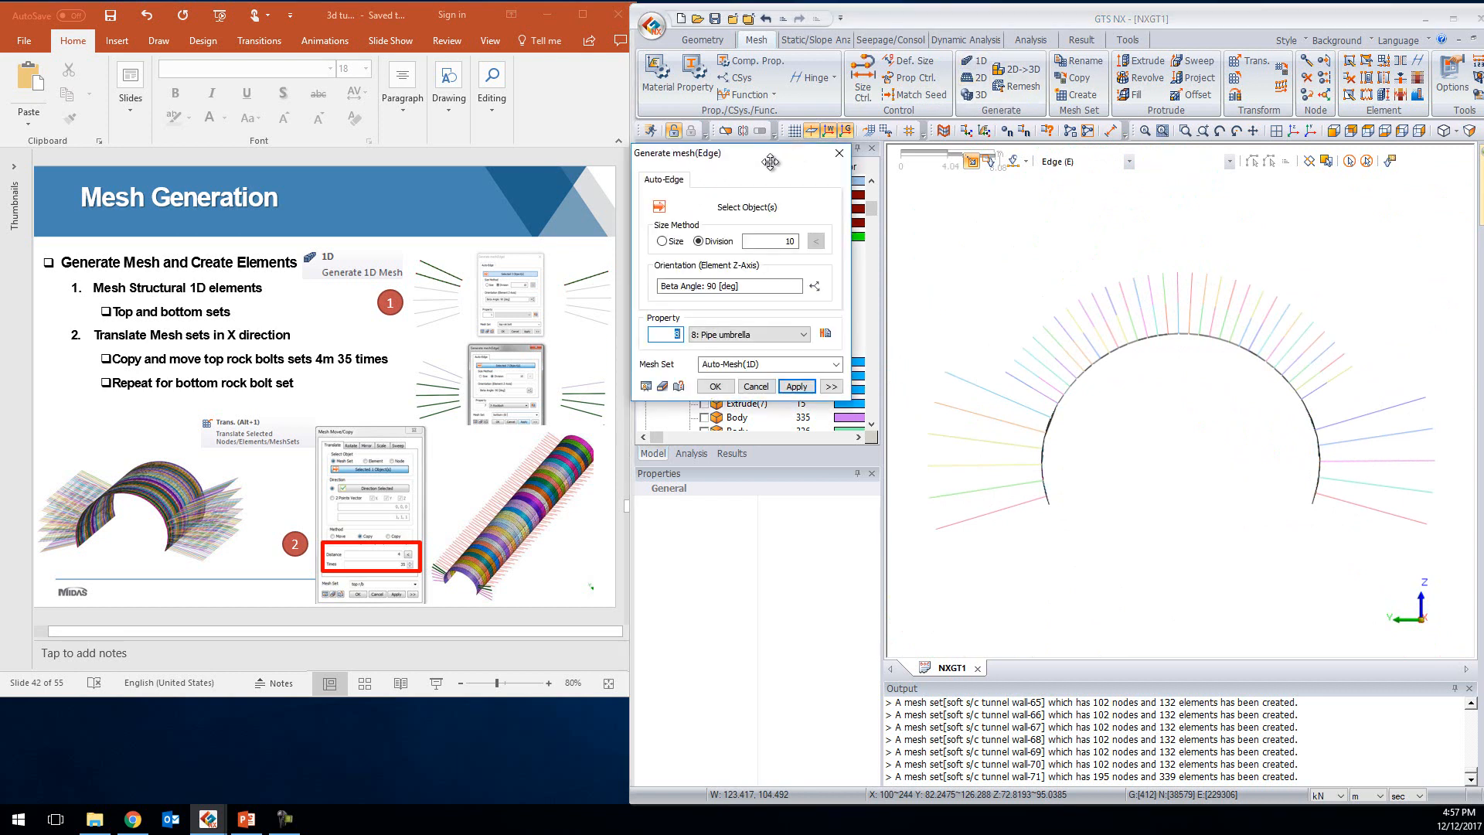
pyautogui.click(773, 406)
pyautogui.click(766, 420)
pyautogui.click(997, 396)
pyautogui.click(998, 420)
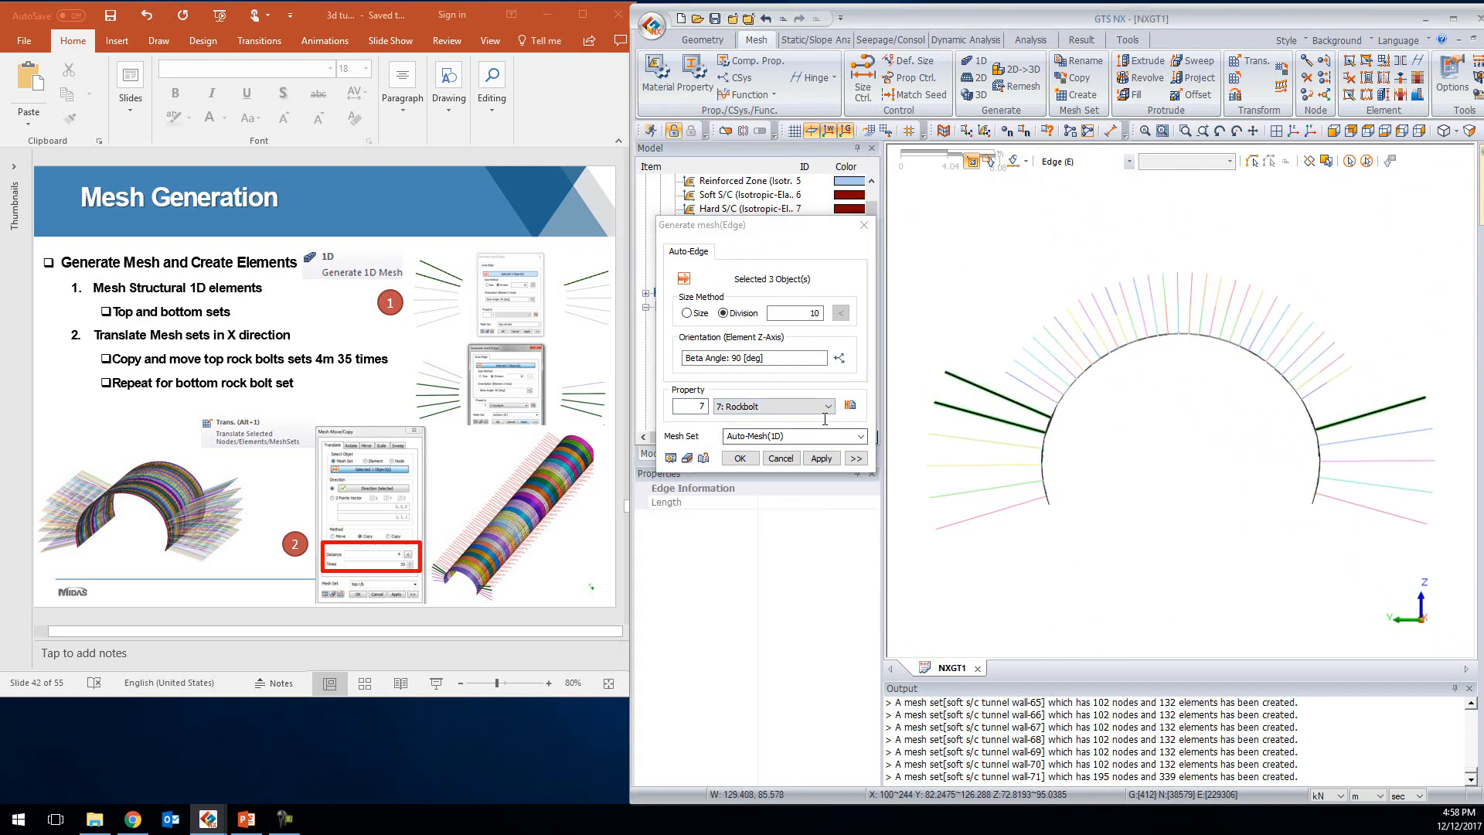
pyautogui.moveTo(797, 436); pyautogui.dragTo(627, 430)
pyautogui.write('top')
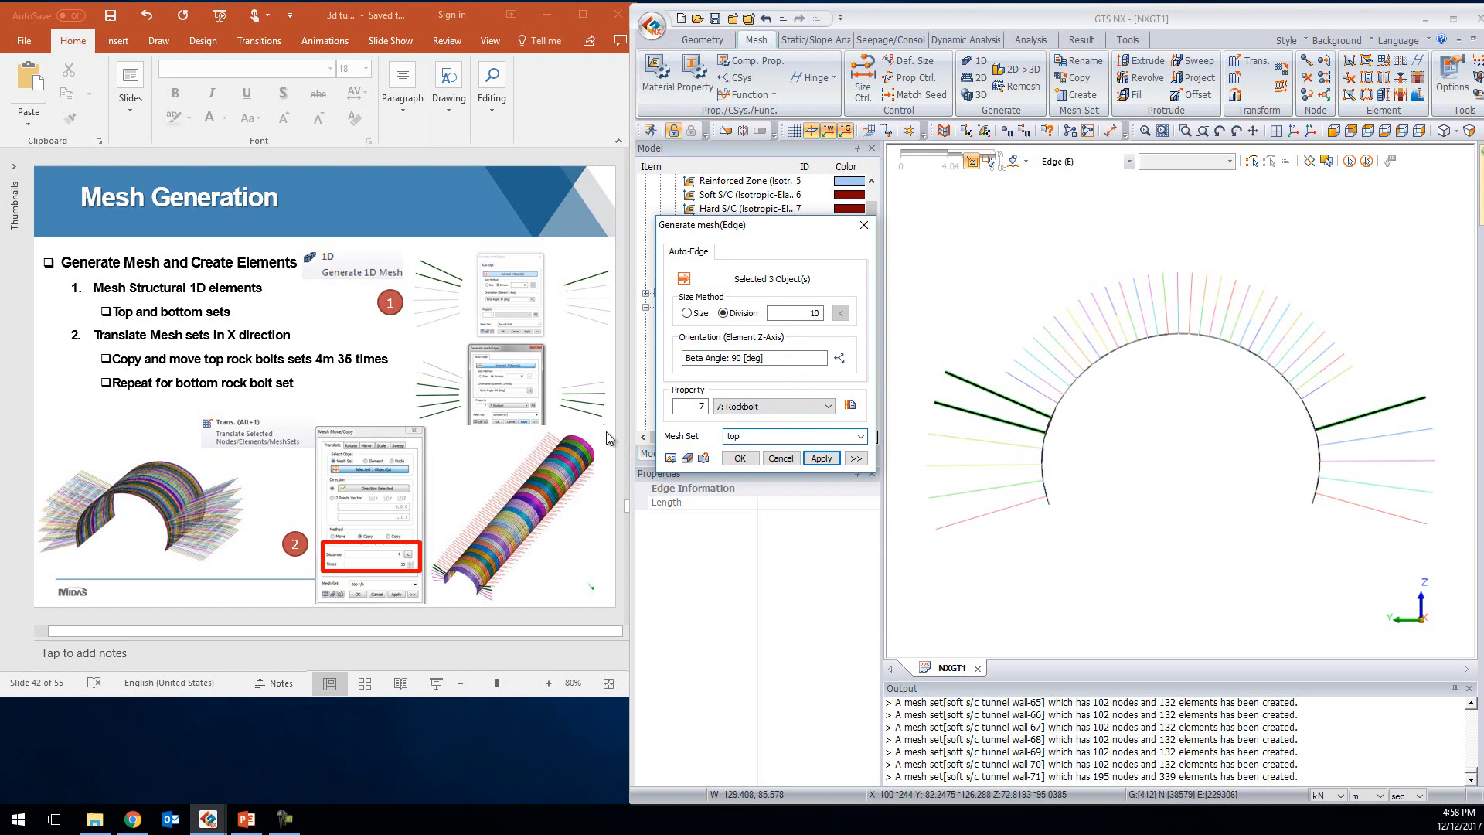
pyautogui.write('r/c')
pyautogui.press('BackSpace')
pyautogui.write('b')
pyautogui.click(819, 459)
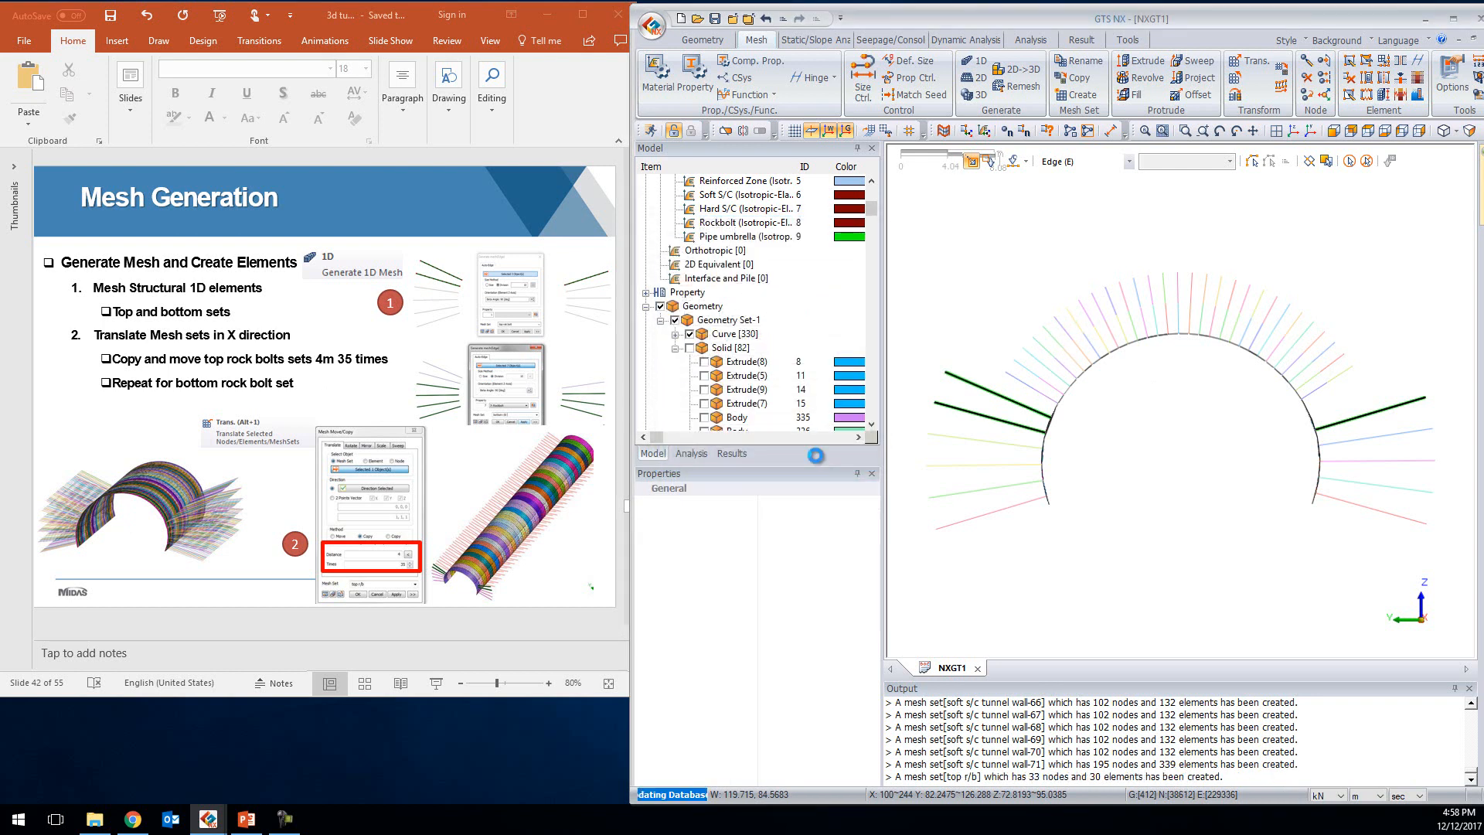
# Generate a 1D mesh on the eight lower rock bolt curves with property 7: Rockbolt into mesh set bottom r/b
pyautogui.click(994, 443)
pyautogui.click(983, 465)
pyautogui.click(986, 489)
pyautogui.click(987, 514)
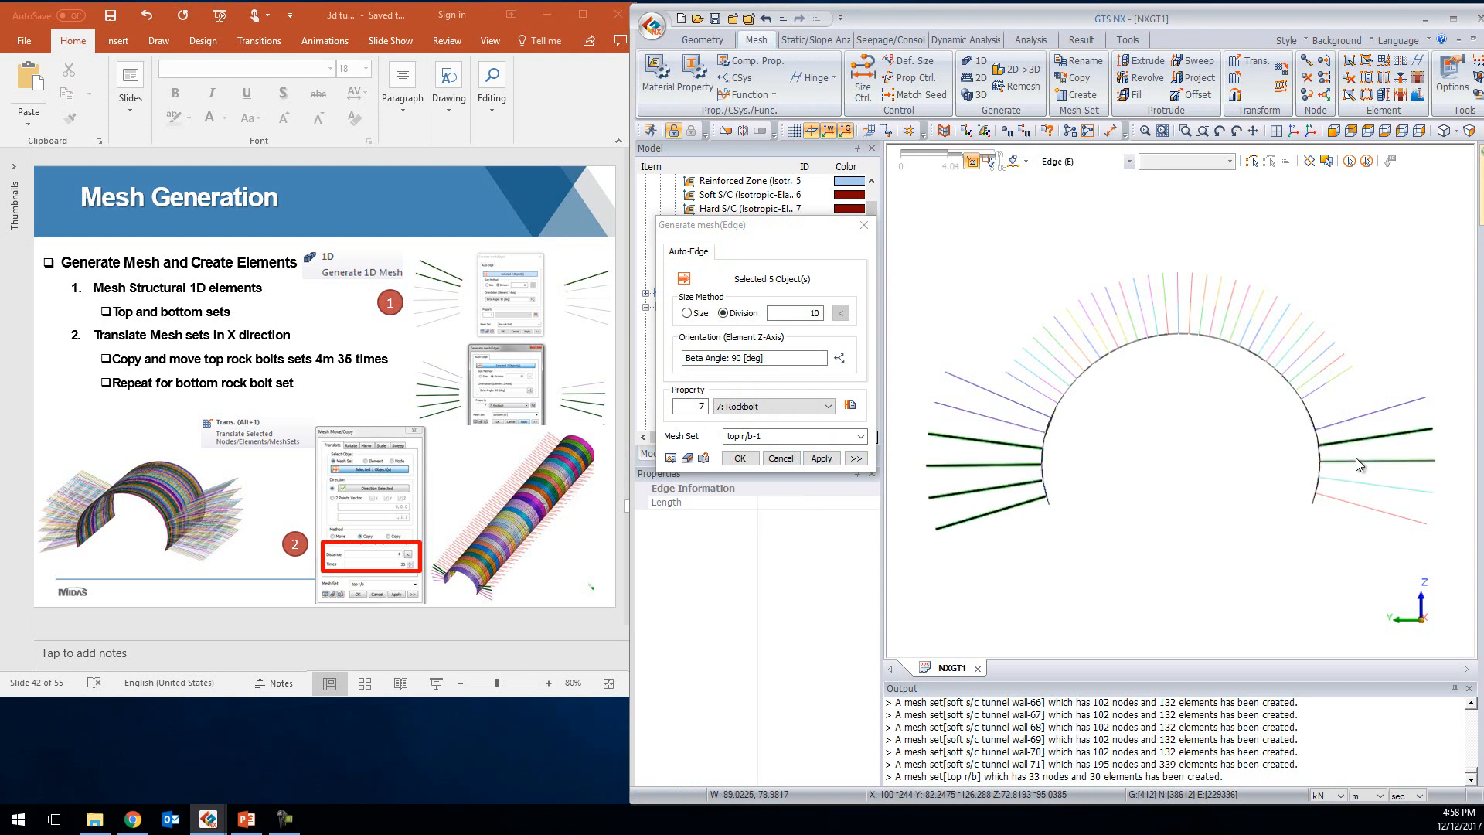
pyautogui.click(1359, 487)
pyautogui.click(1369, 507)
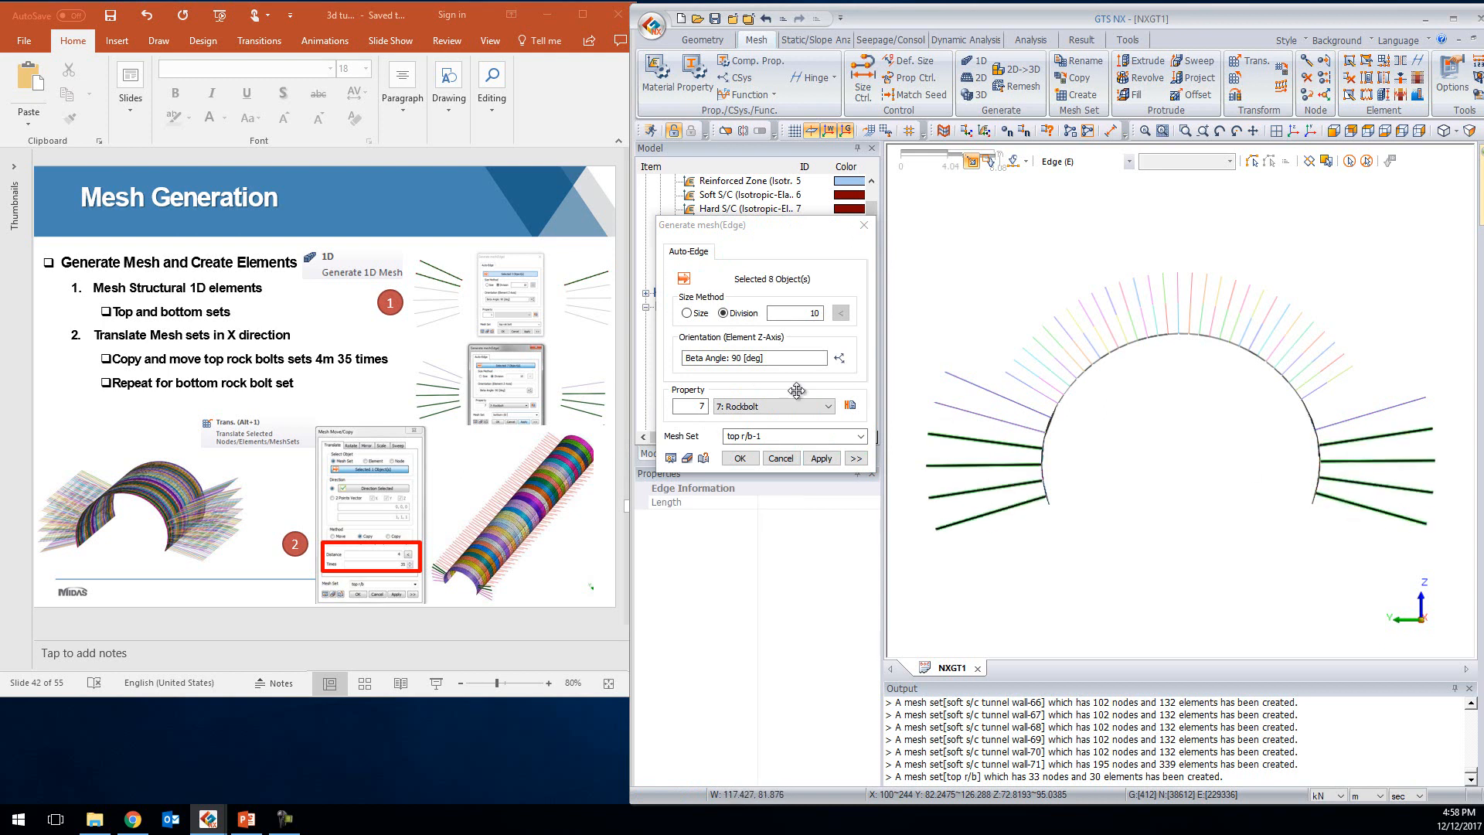
pyautogui.click(747, 437)
pyautogui.write('bottom')
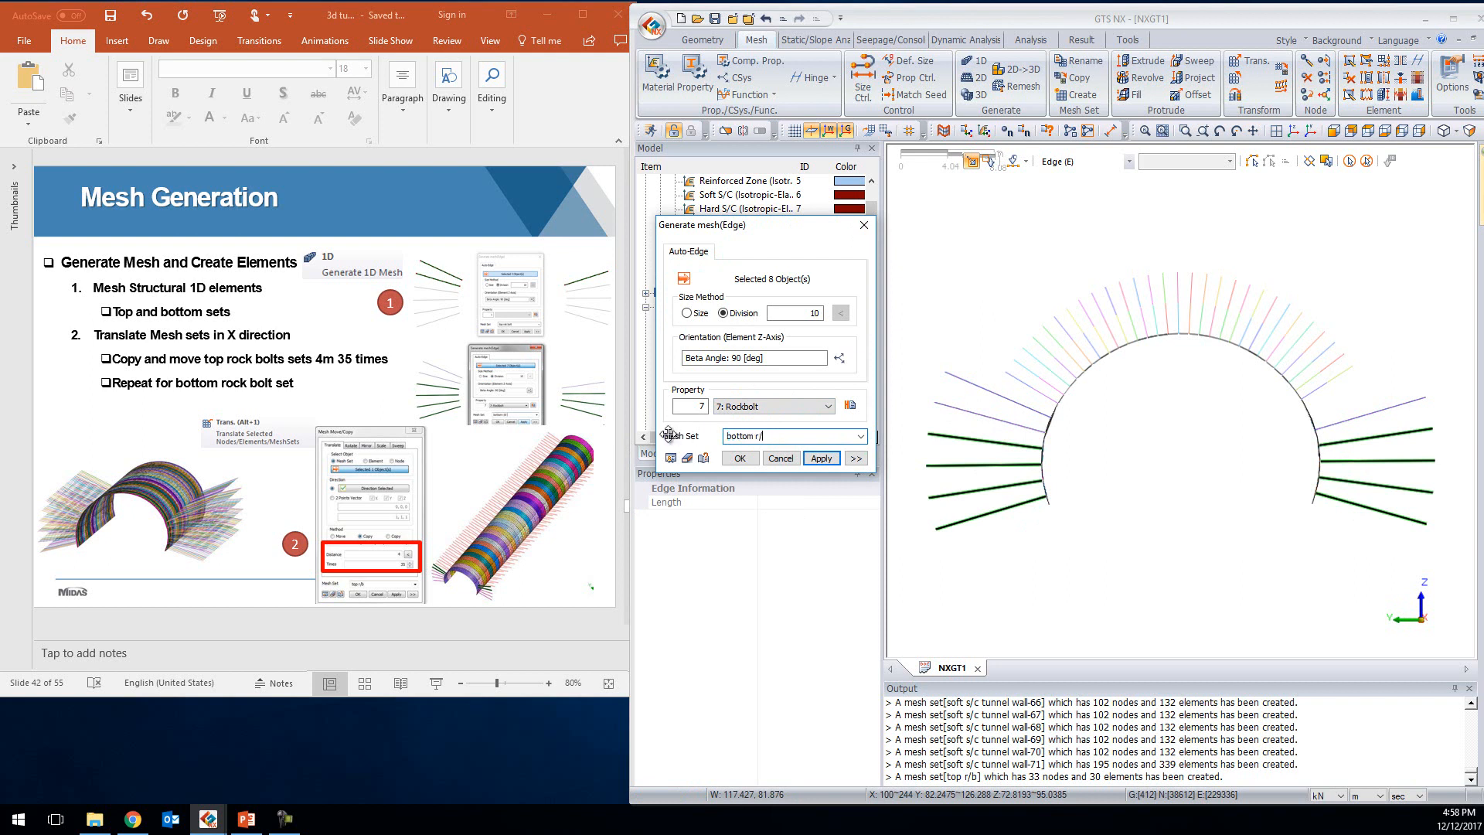
pyautogui.click(740, 458)
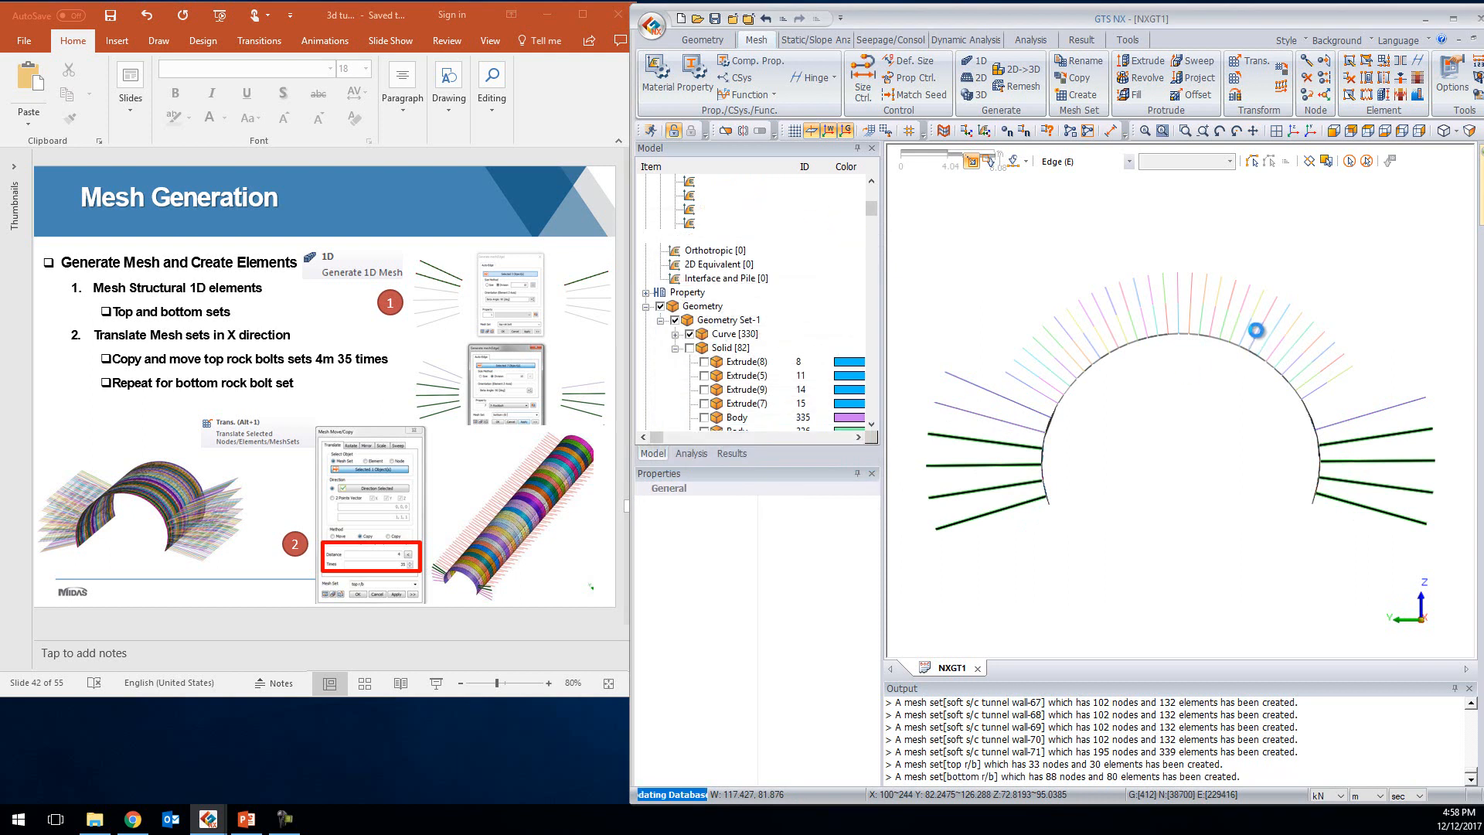
# Hide the curve geometry and examine the rock bolt elements at the end of the tunnel lining
pyautogui.click(692, 335)
pyautogui.moveTo(1300, 422); pyautogui.dragTo(1043, 492, button='middle')
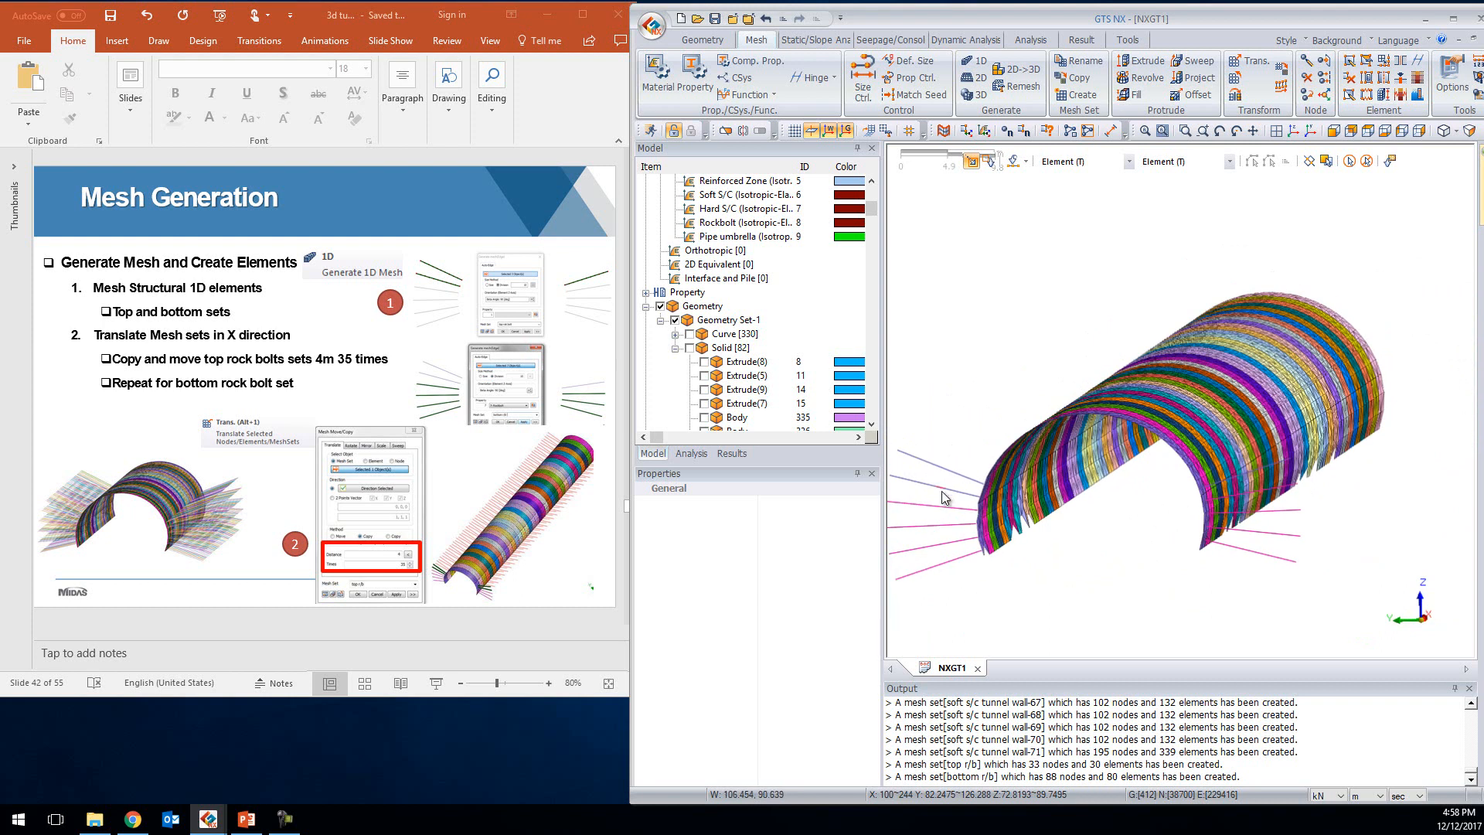
pyautogui.moveTo(1069, 578)
pyautogui.mouseDown(button='middle')
pyautogui.moveTo(1100, 536)
pyautogui.moveTo(1053, 464)
pyautogui.mouseUp(button='middle')
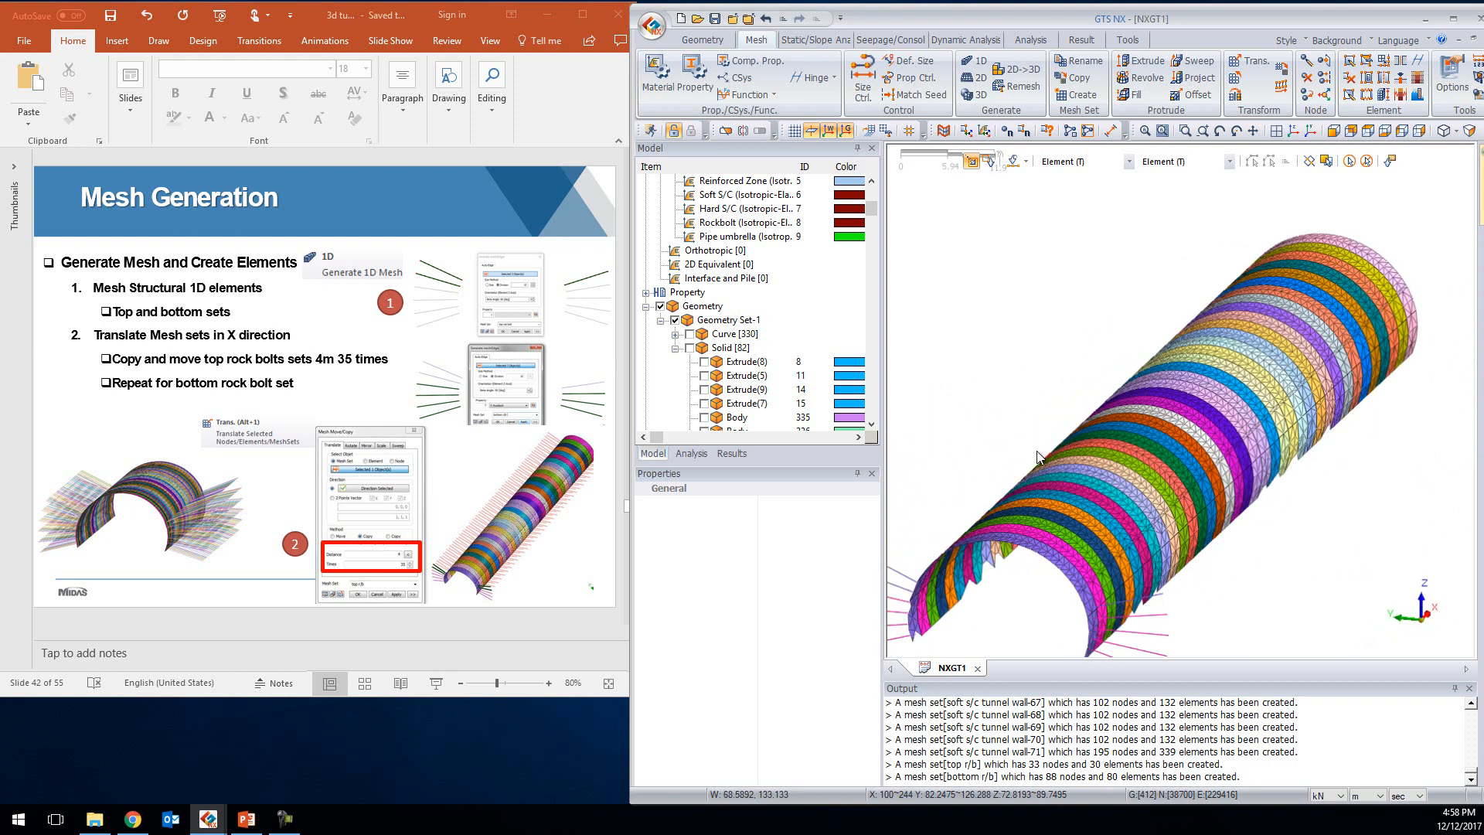
pyautogui.moveTo(934, 415); pyautogui.dragTo(945, 396, button='middle')
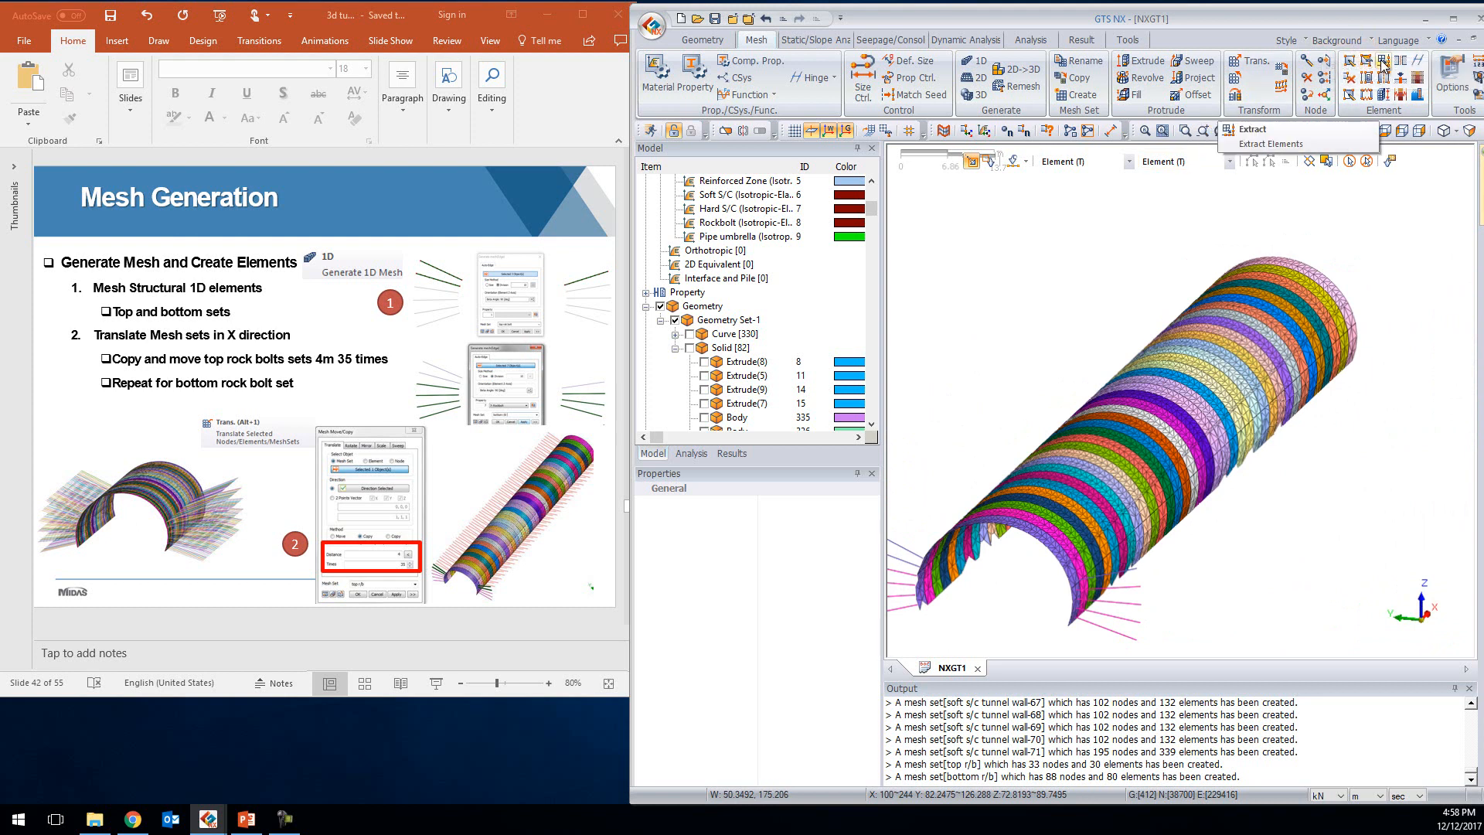
# Start a uniform translation copy of the top r/b mesh set with the global X axis as its direction
pyautogui.click(1241, 64)
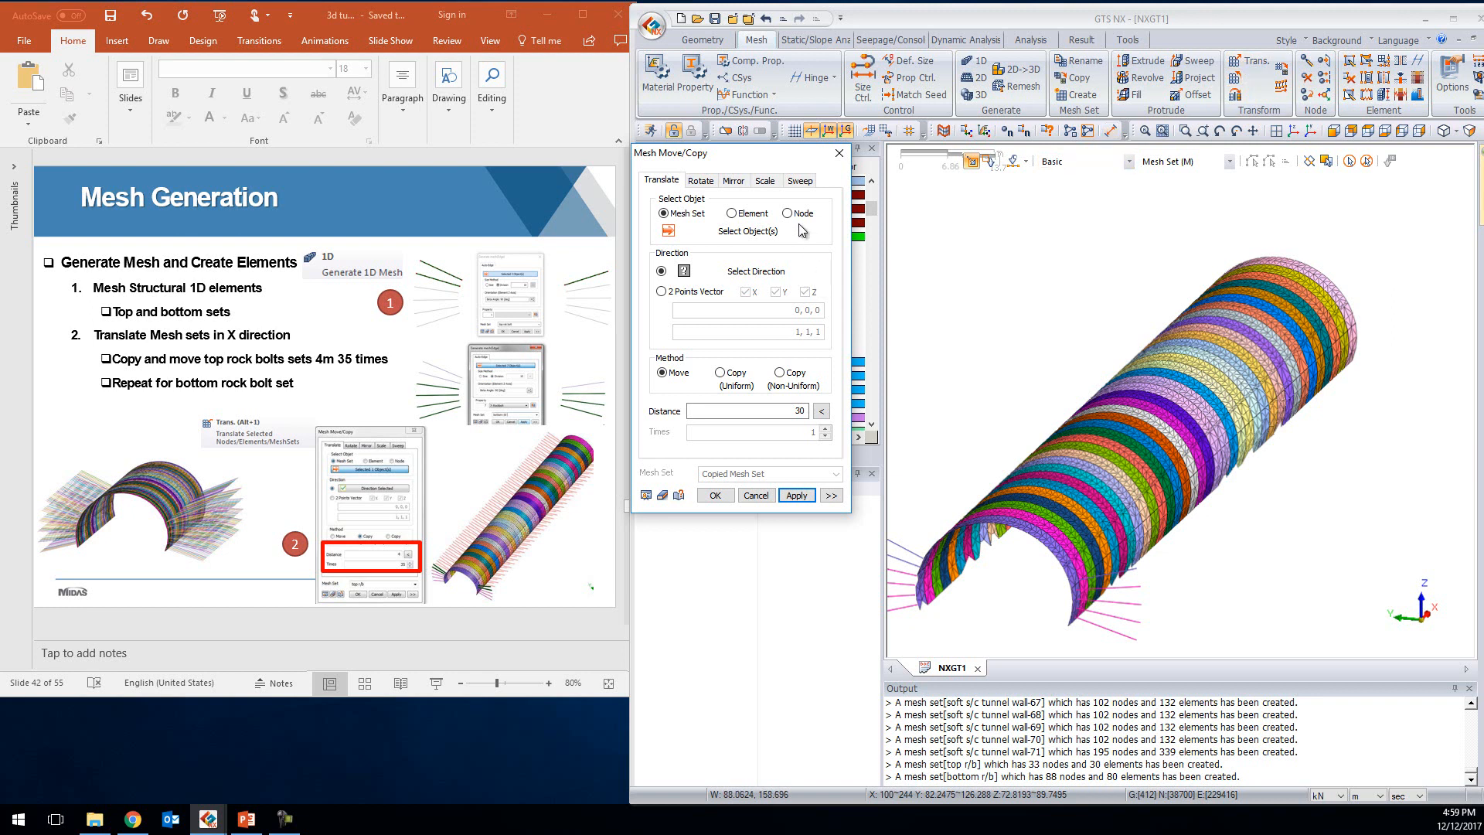
pyautogui.click(721, 373)
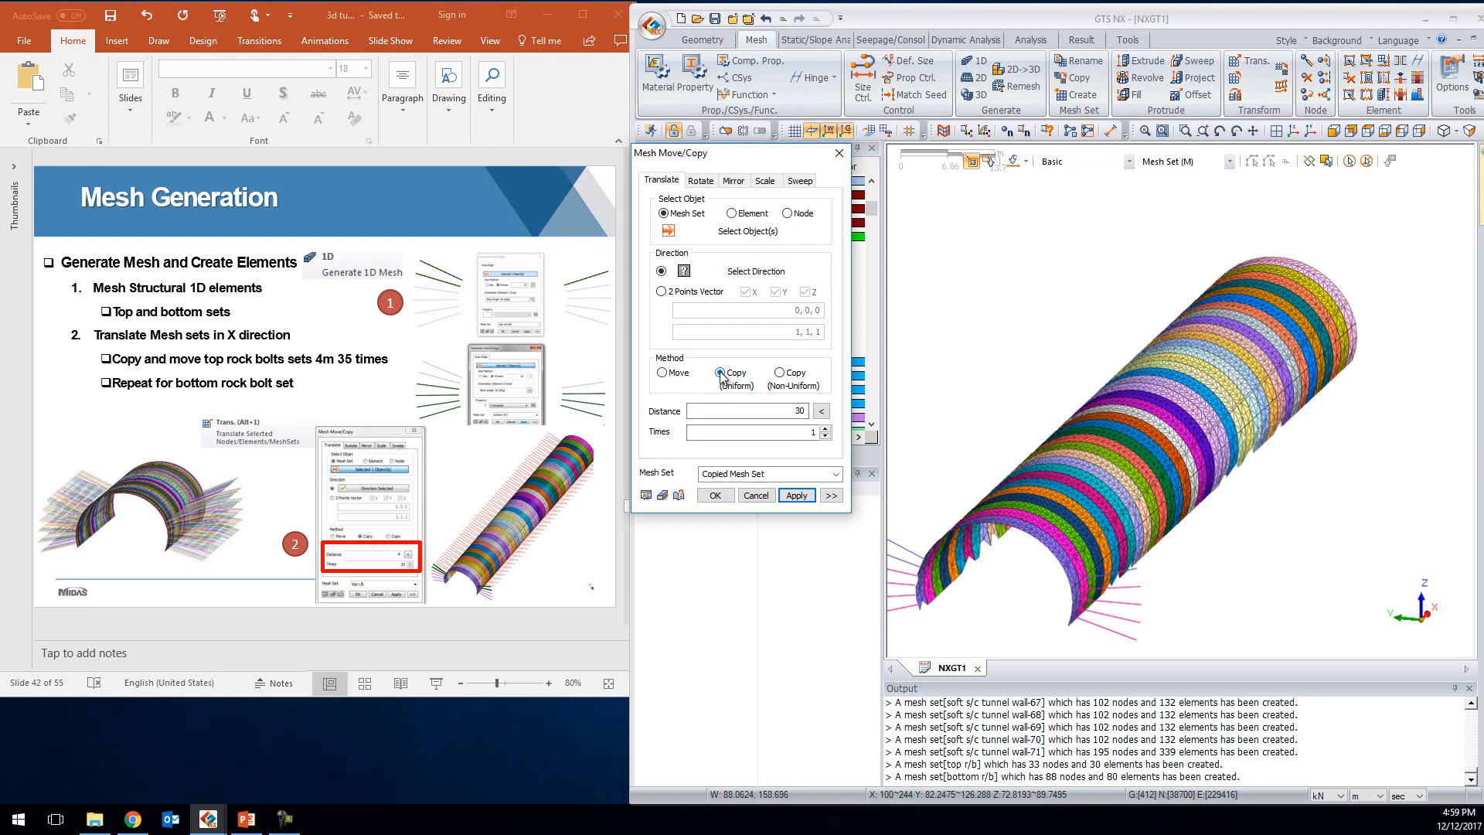
pyautogui.click(910, 551)
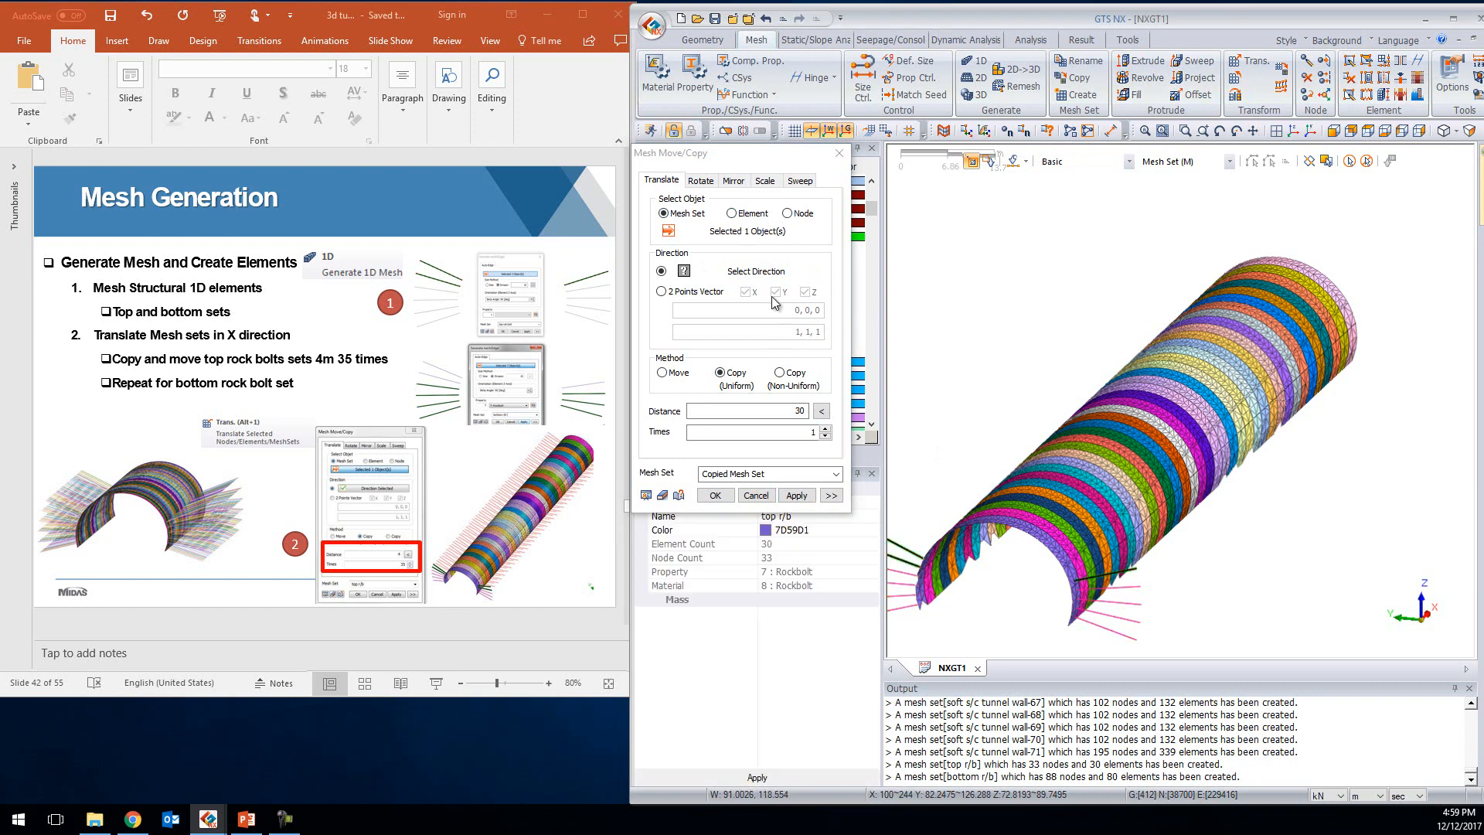
pyautogui.click(683, 270)
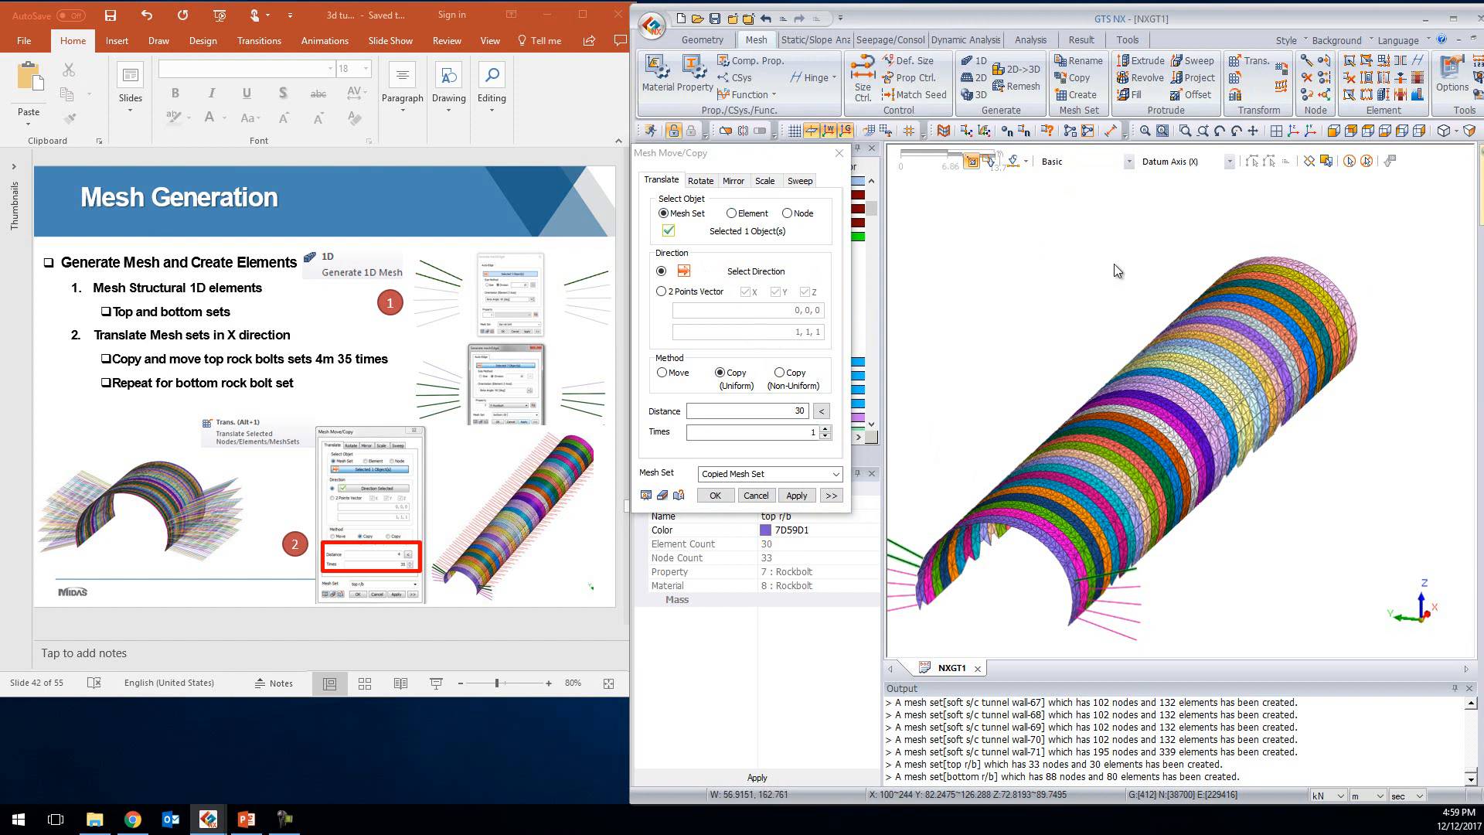
pyautogui.scroll(-2, 1140, 275)
pyautogui.scroll(-3, 1140, 276)
pyautogui.click(1333, 558)
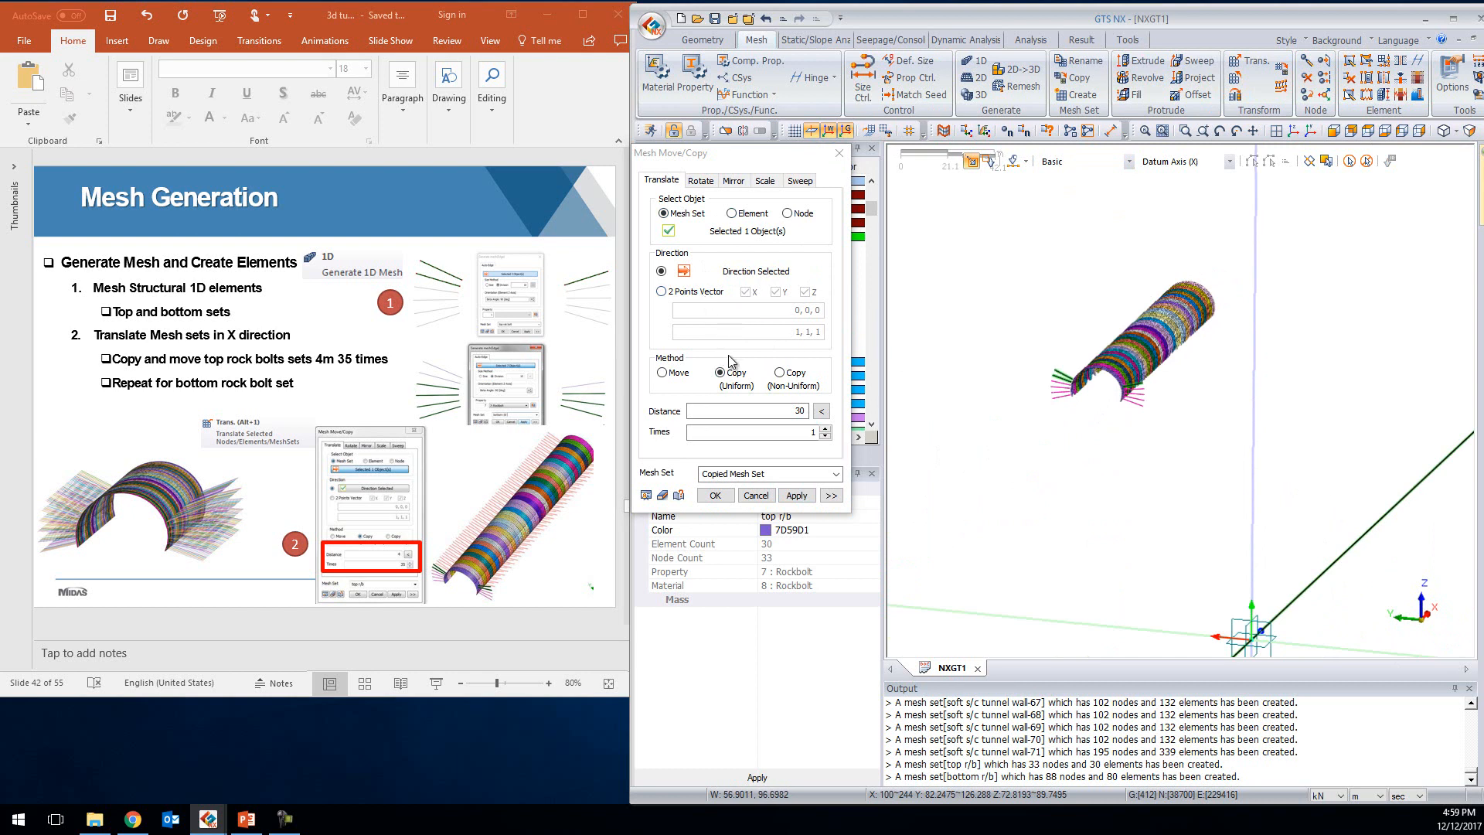
# Copy the top rock bolts at a distance of 4 m, 35 times, into mesh set top r/b after previewing the copies
pyautogui.doubleClick(788, 412)
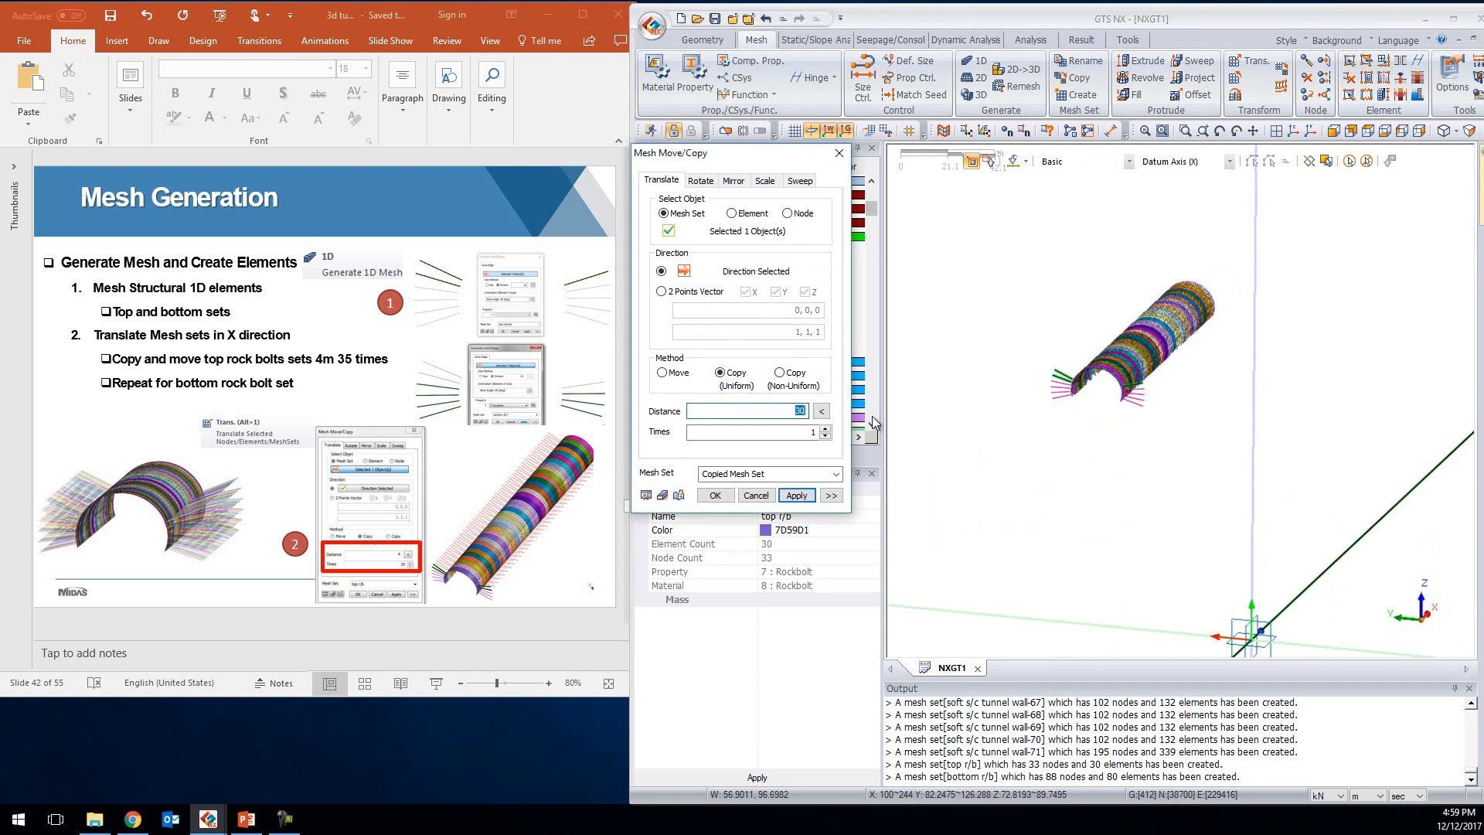
pyautogui.scroll(3, 1104, 431)
pyautogui.scroll(1, 1104, 431)
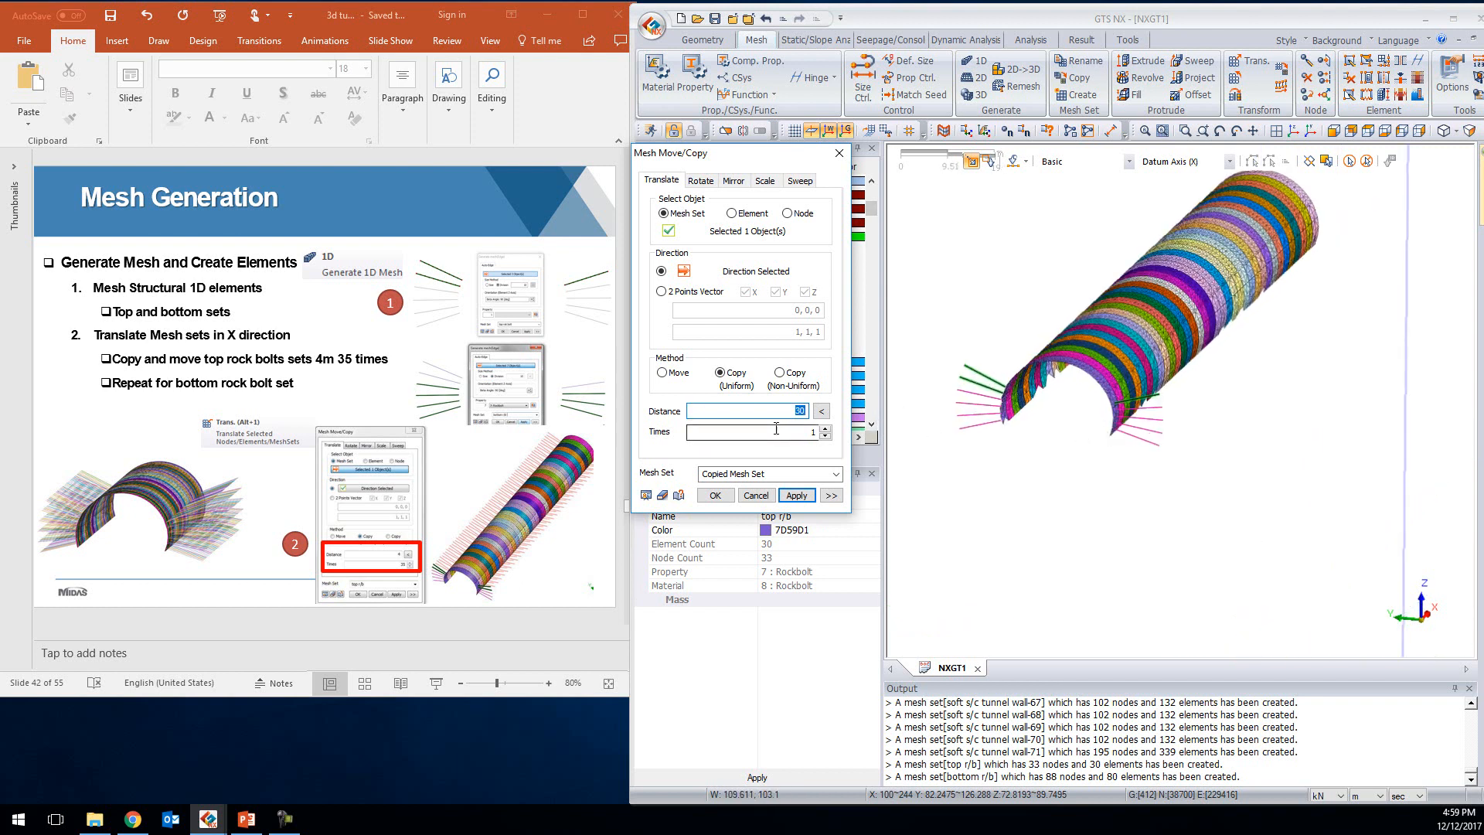
pyautogui.press('Tab')
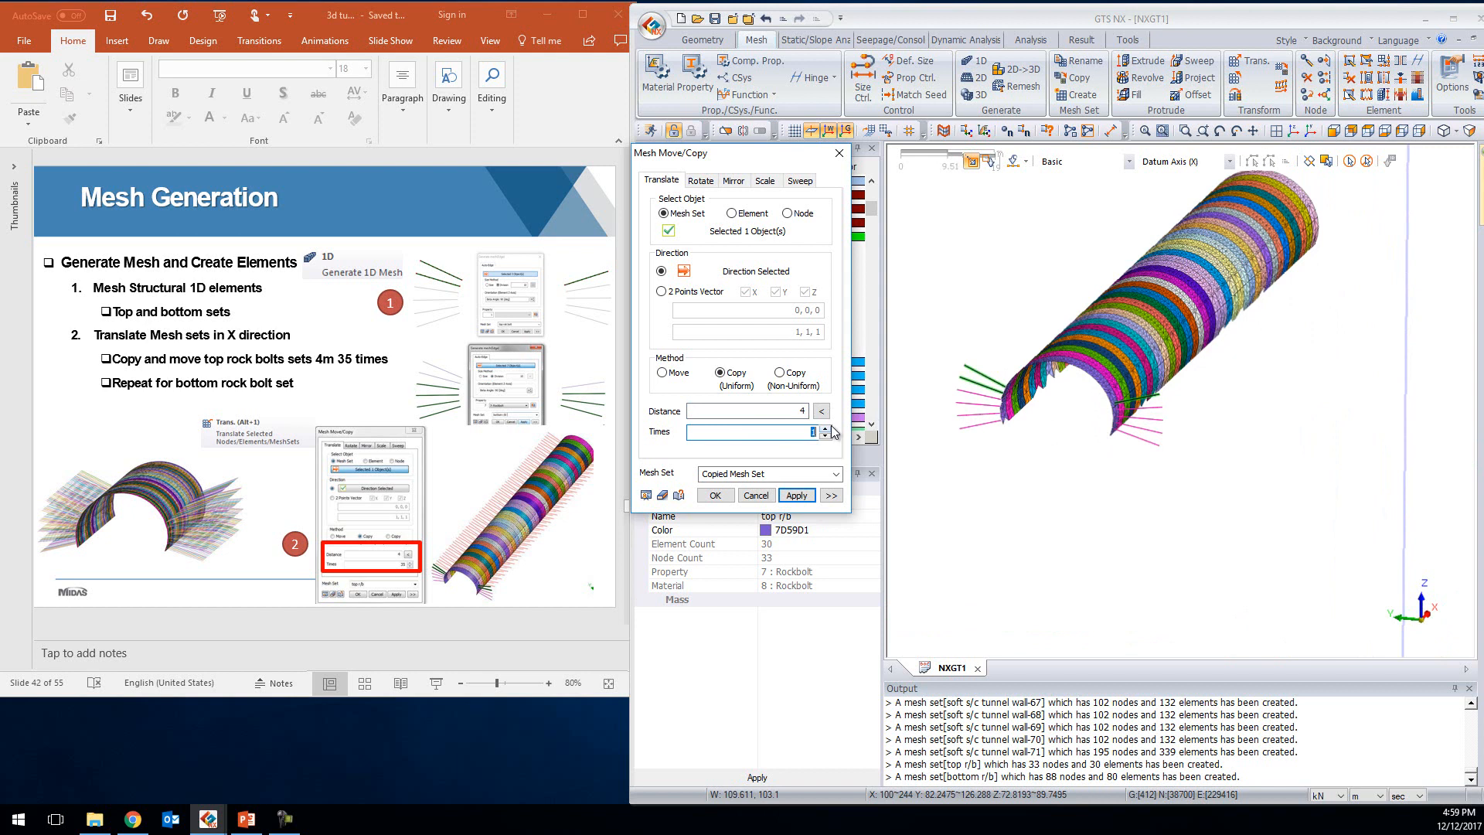
pyautogui.click(768, 473)
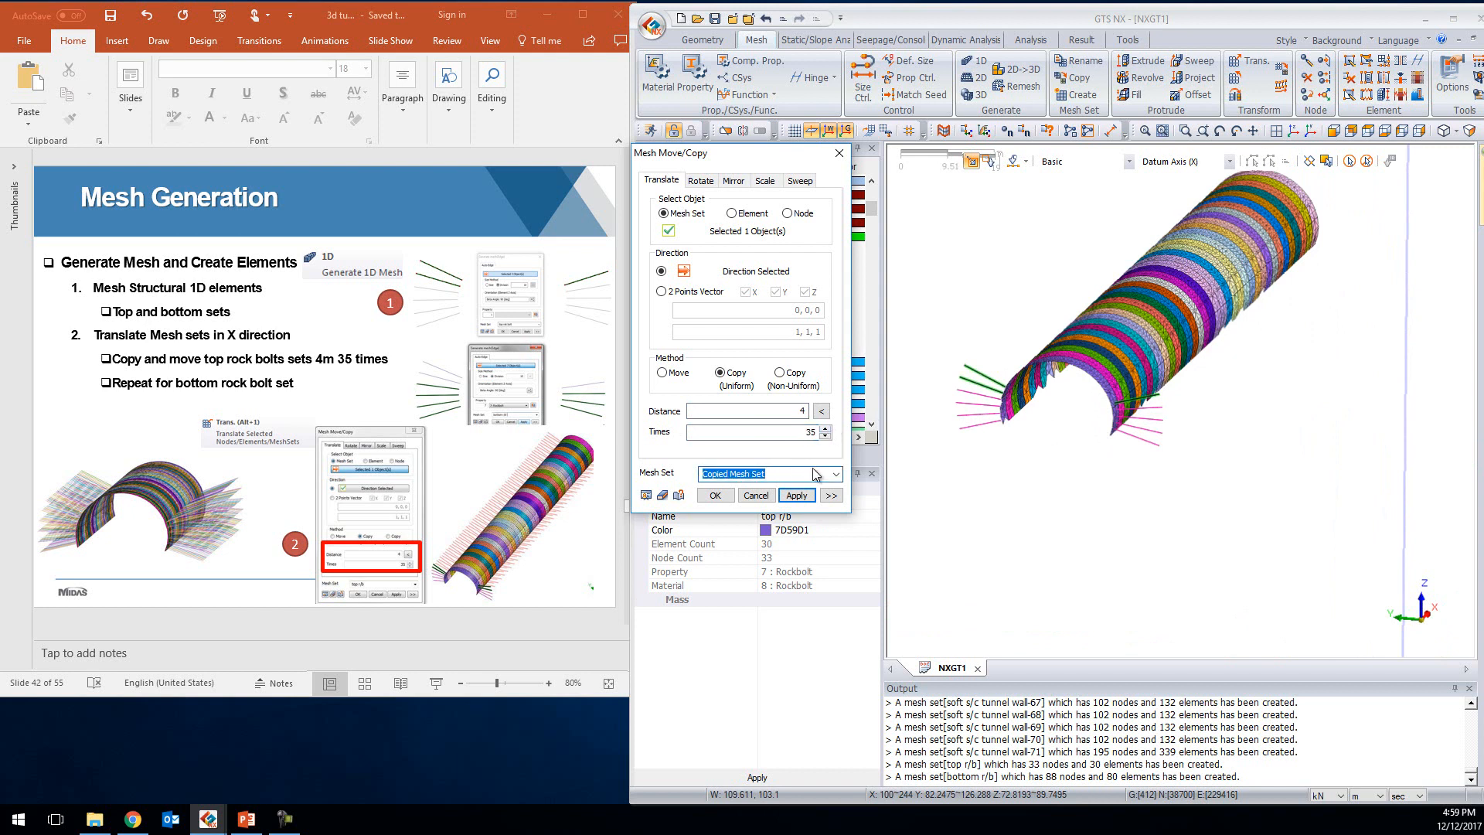
pyautogui.write('top r/b')
pyautogui.click(647, 495)
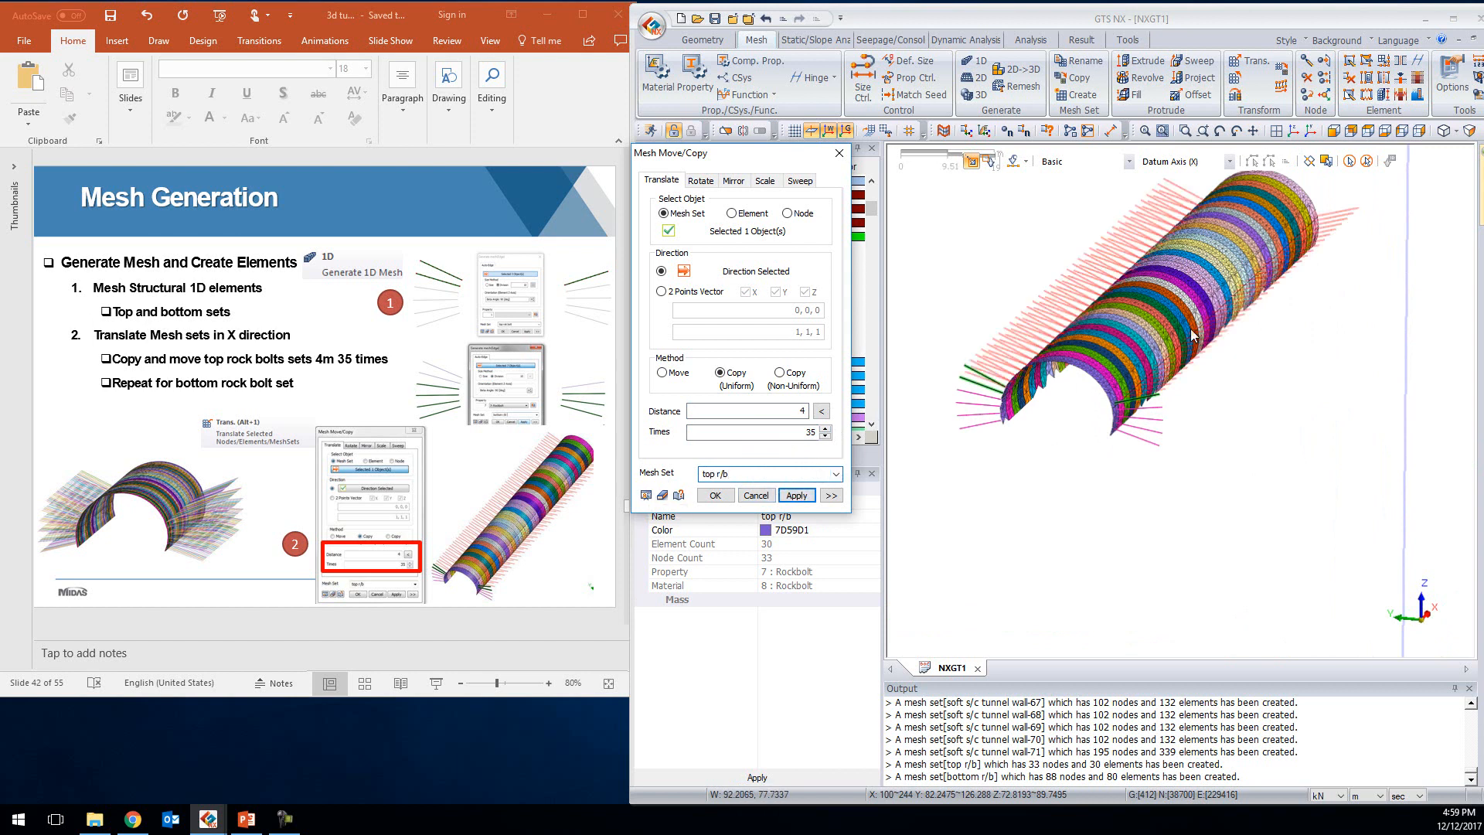
pyautogui.click(797, 495)
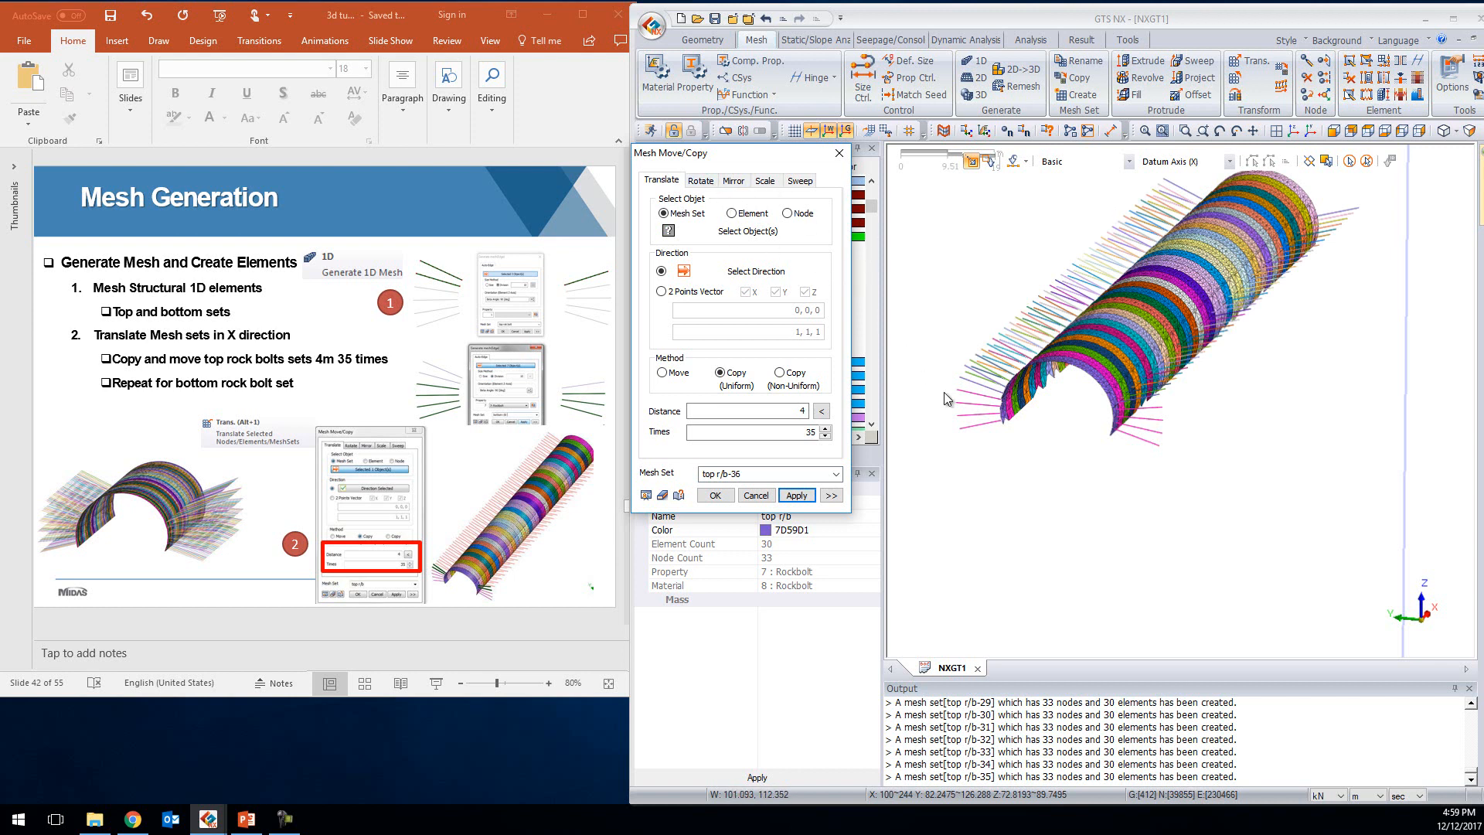
# Select the bottom r/b mesh set for the next copy and name the target mesh set bottom r/b
pyautogui.click(722, 236)
pyautogui.click(980, 405)
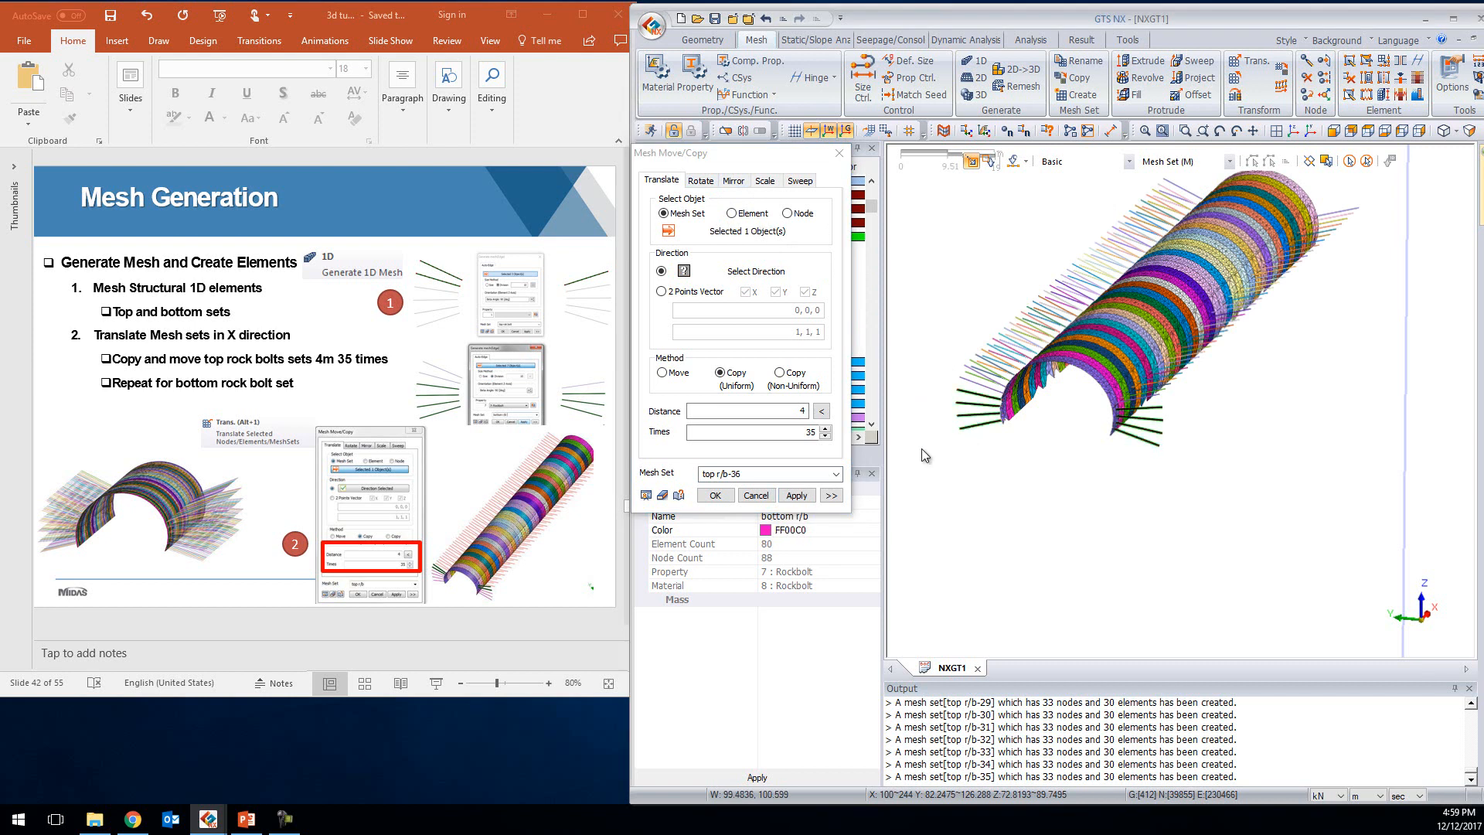
pyautogui.moveTo(717, 475); pyautogui.dragTo(685, 476)
pyautogui.click(717, 474)
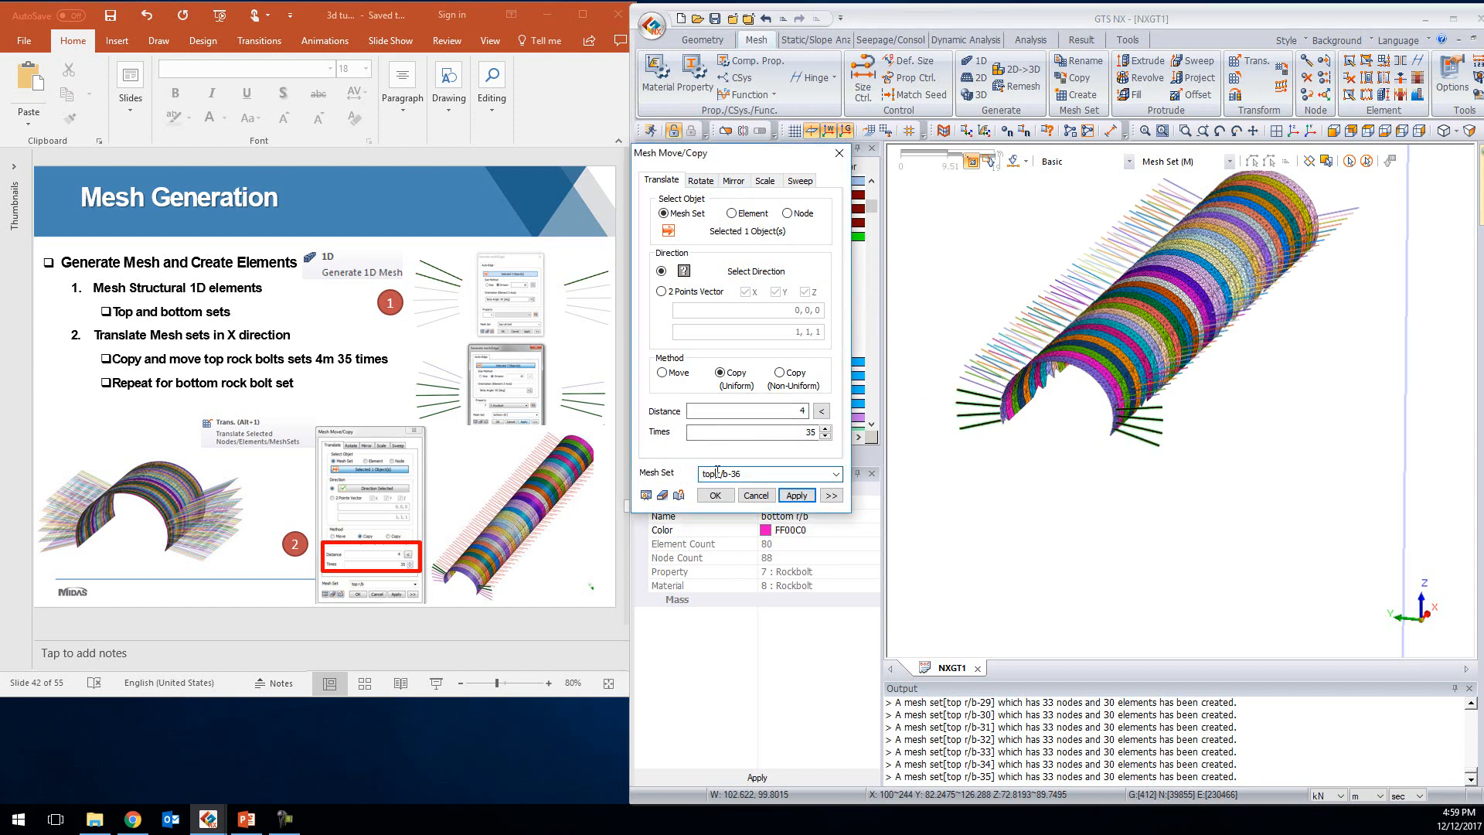
pyautogui.moveTo(738, 481); pyautogui.dragTo(688, 477)
pyautogui.write('bottom r/b')
pyautogui.press('Return')
# Copy the bottom rock bolts uniformly along the X axis at a distance of 4 m, 35 times
pyautogui.click(791, 368)
pyautogui.scroll(-2, 1376, 484)
pyautogui.scroll(-4, 1367, 591)
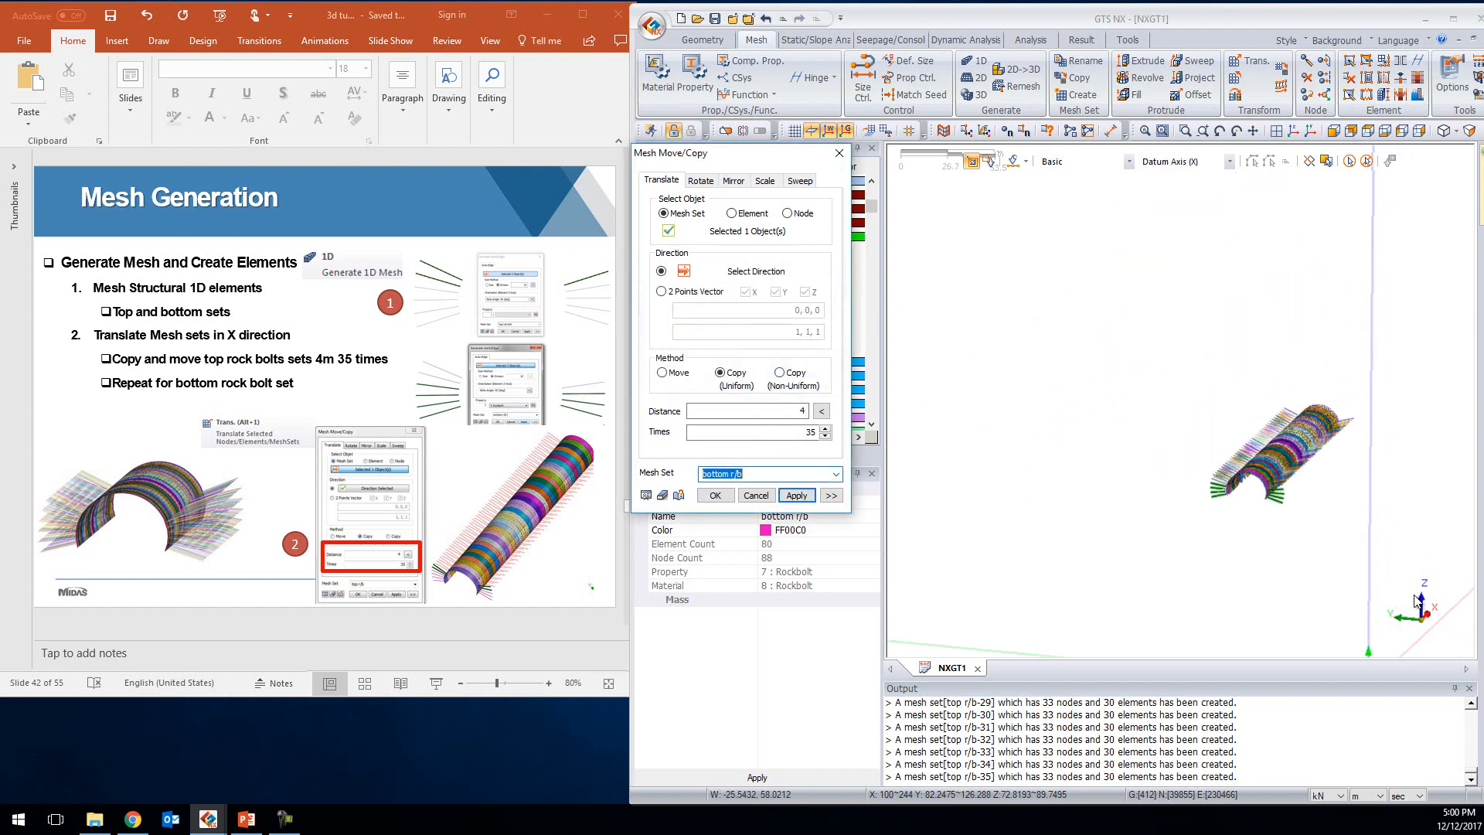
pyautogui.click(1434, 620)
pyautogui.scroll(4, 1442, 476)
pyautogui.scroll(5, 1392, 476)
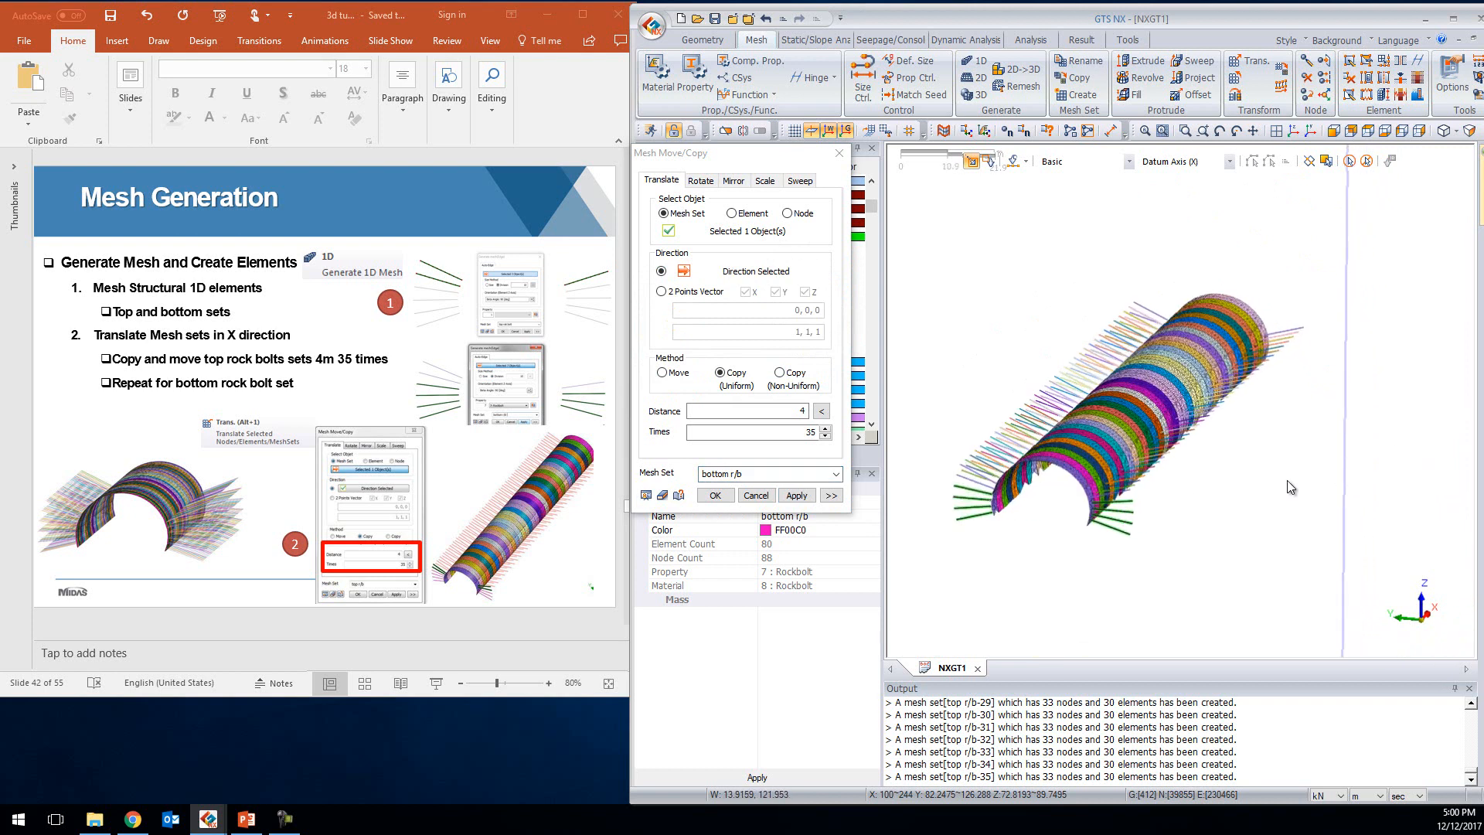
pyautogui.click(715, 487)
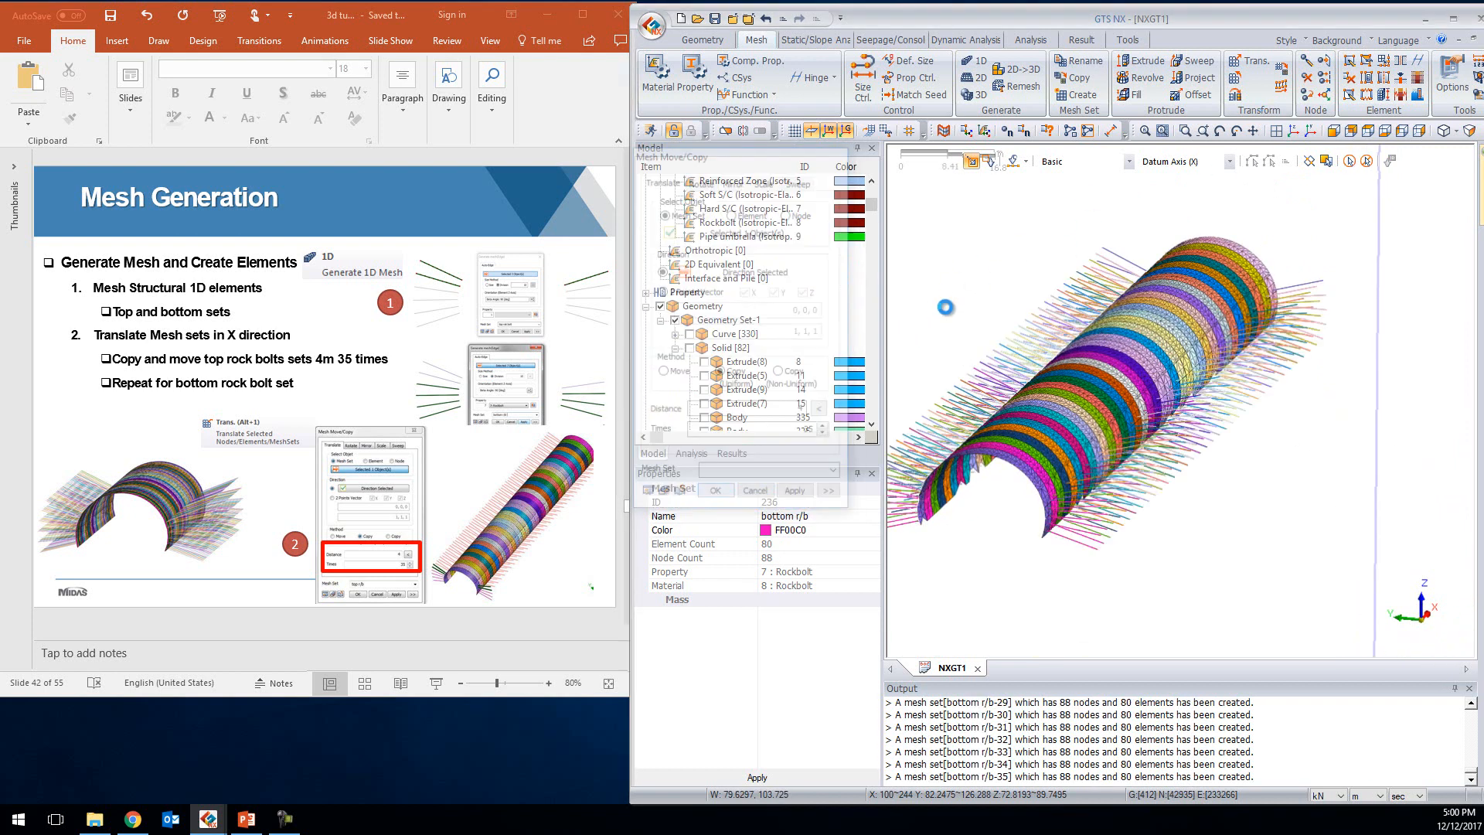
pyautogui.scroll(-1, 957, 291)
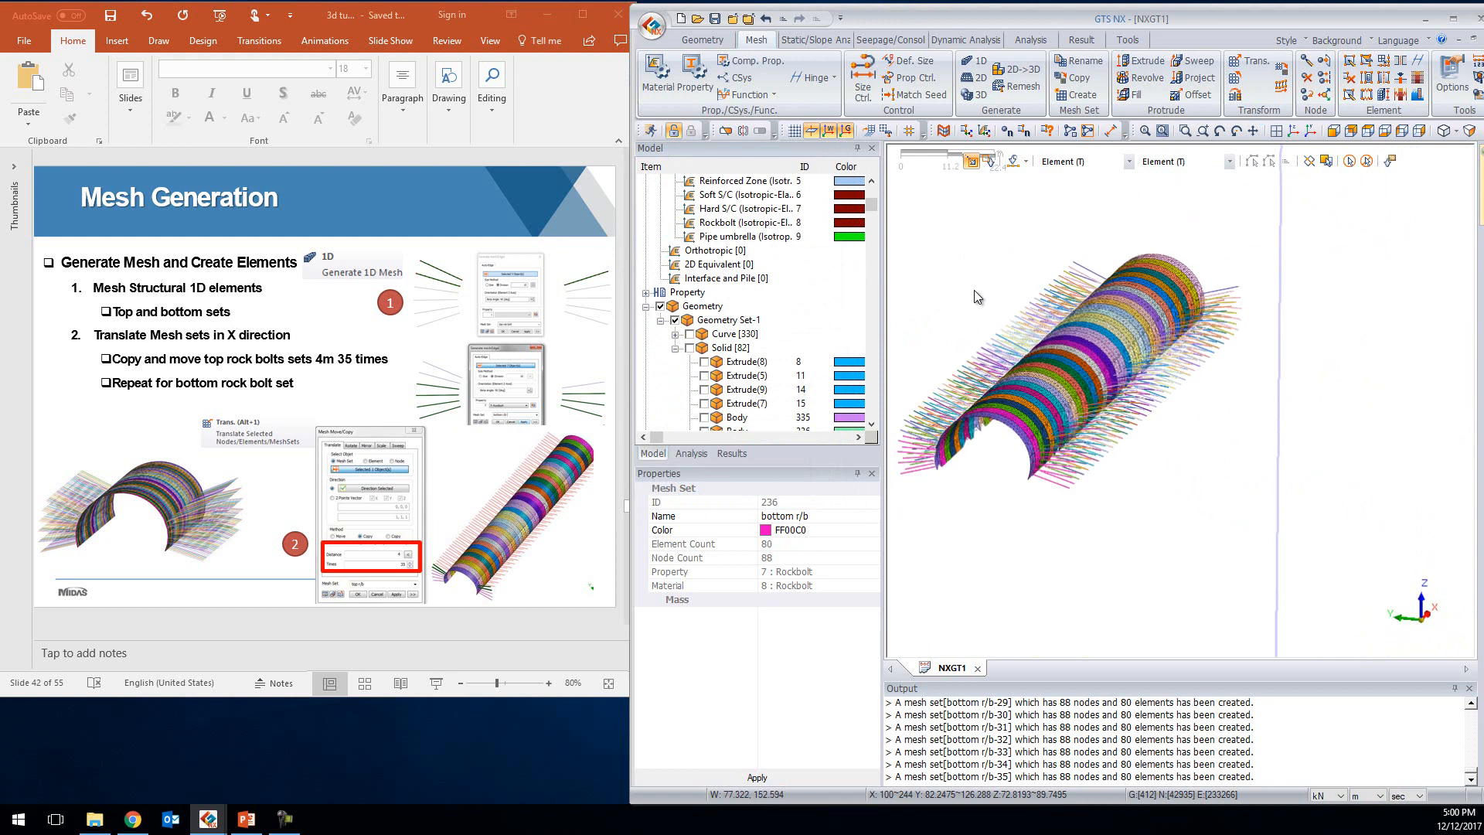
# Advance the PowerPoint instructions to Loads & Boundary Conditions, and add a self-weight load in GTS NX with Gz -1 in load set gravity
pyautogui.click(384, 402)
pyautogui.press('pagedown')
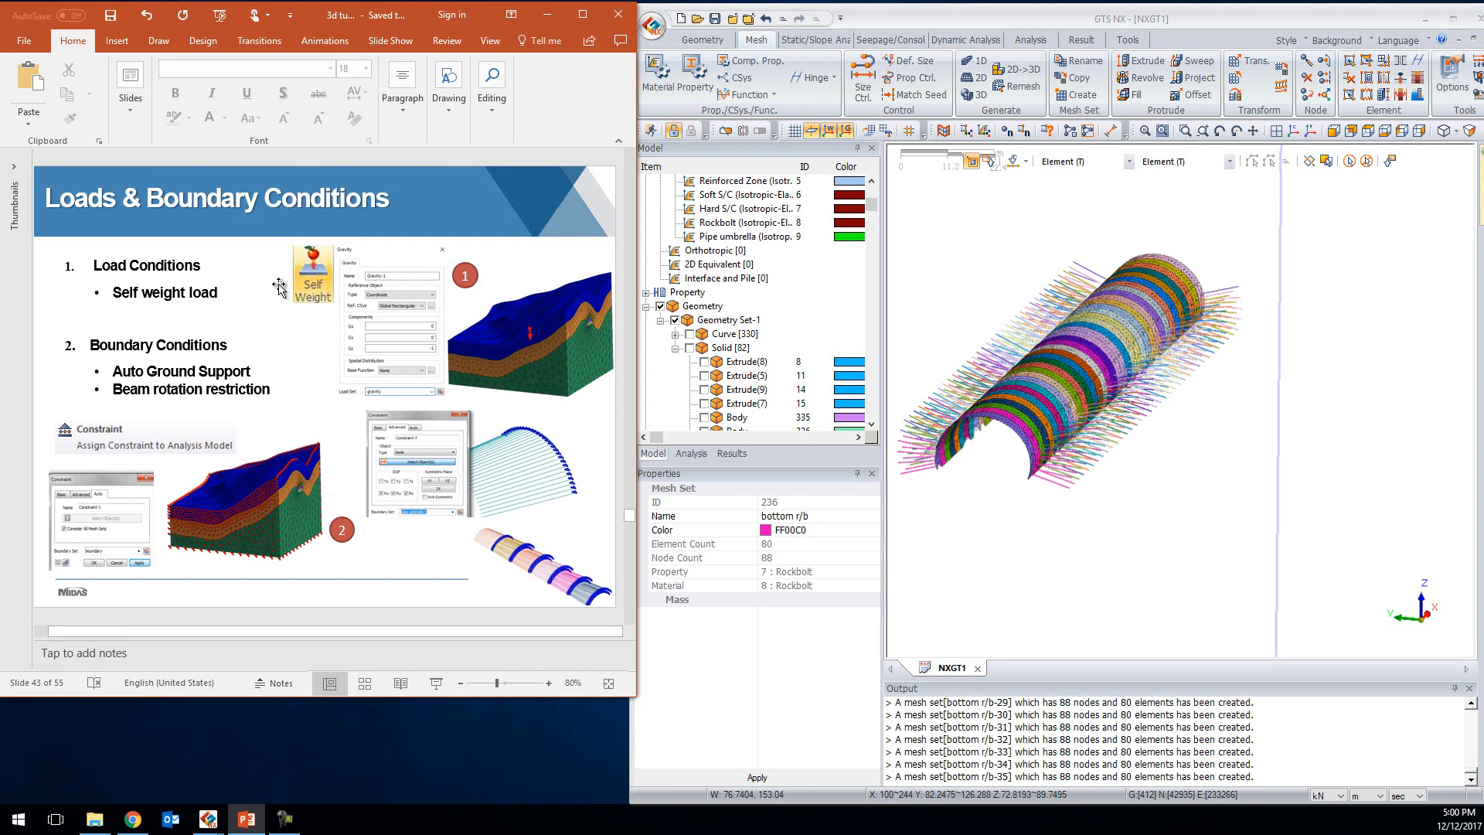
pyautogui.click(798, 42)
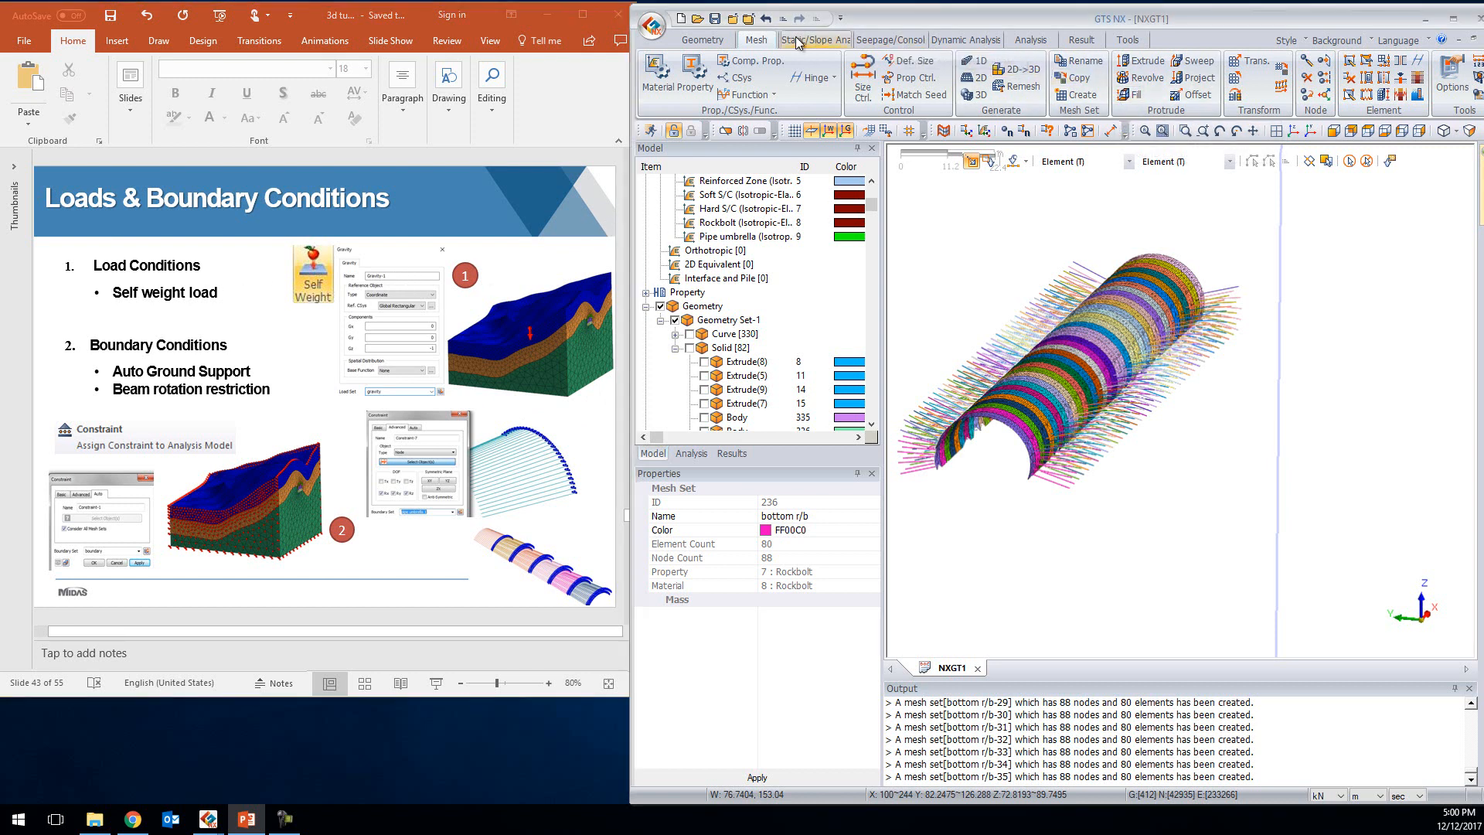
pyautogui.click(799, 43)
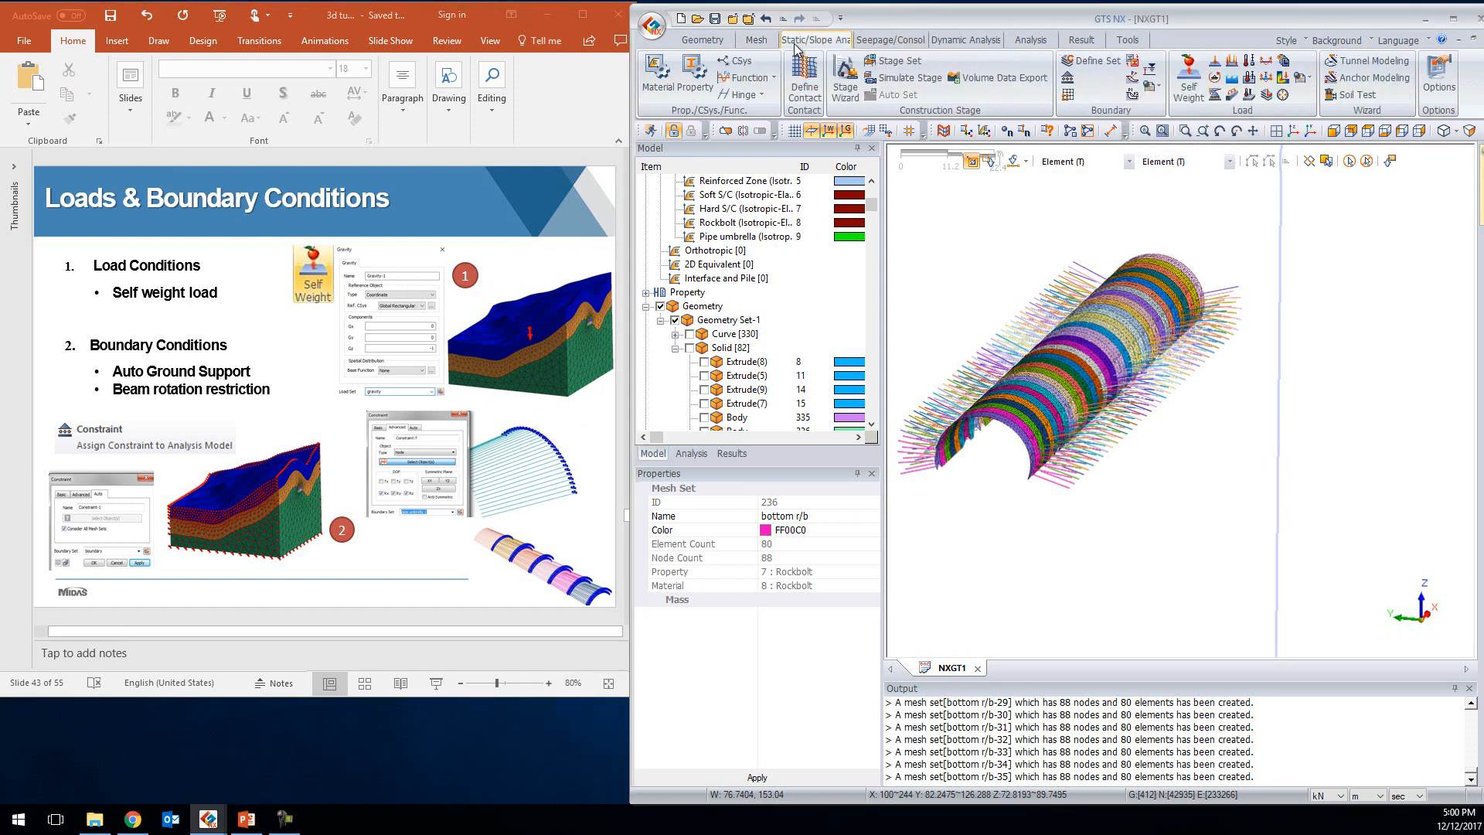
pyautogui.click(1191, 78)
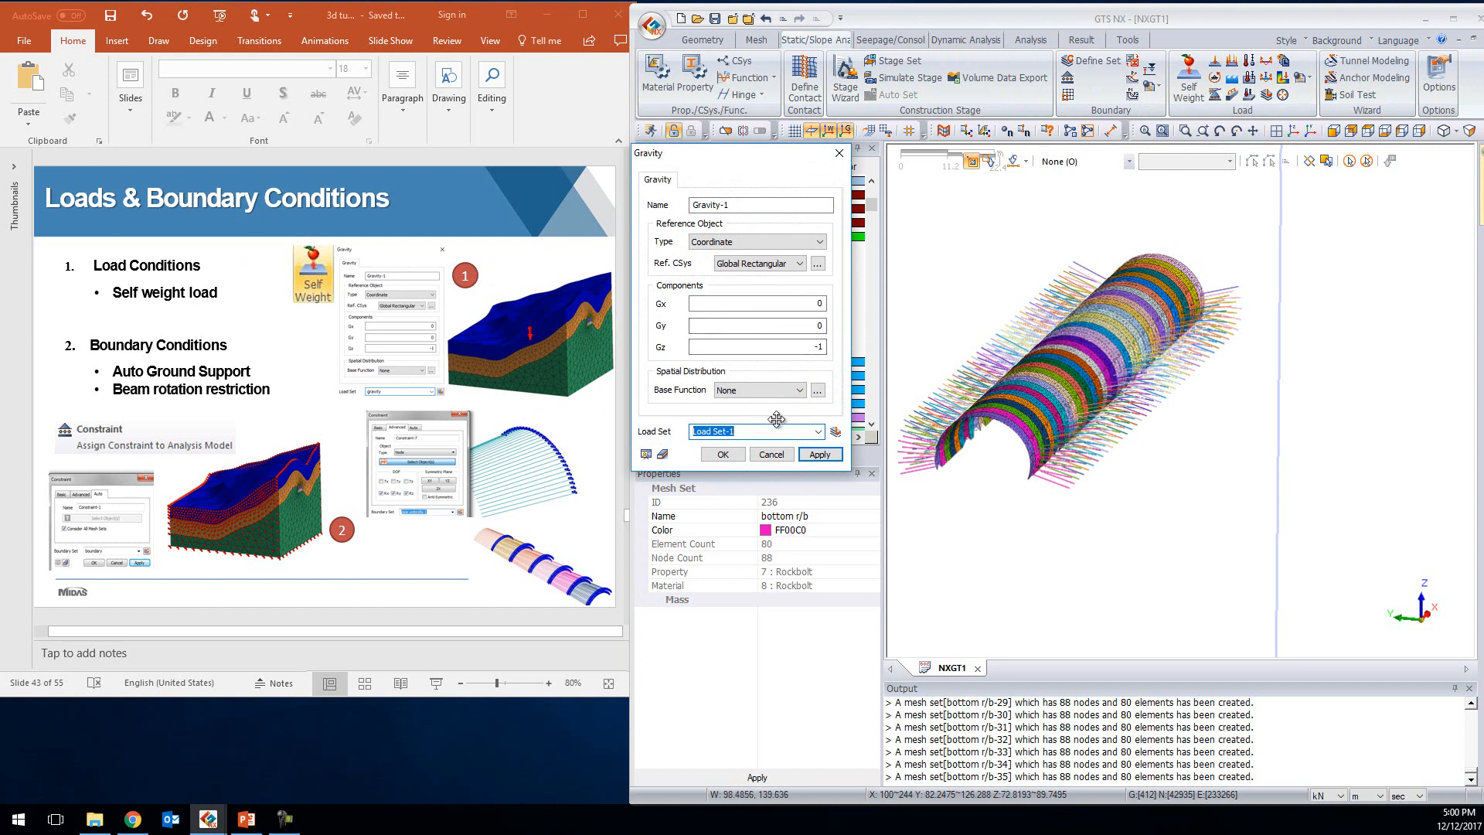
pyautogui.write('gravity')
pyautogui.click(722, 455)
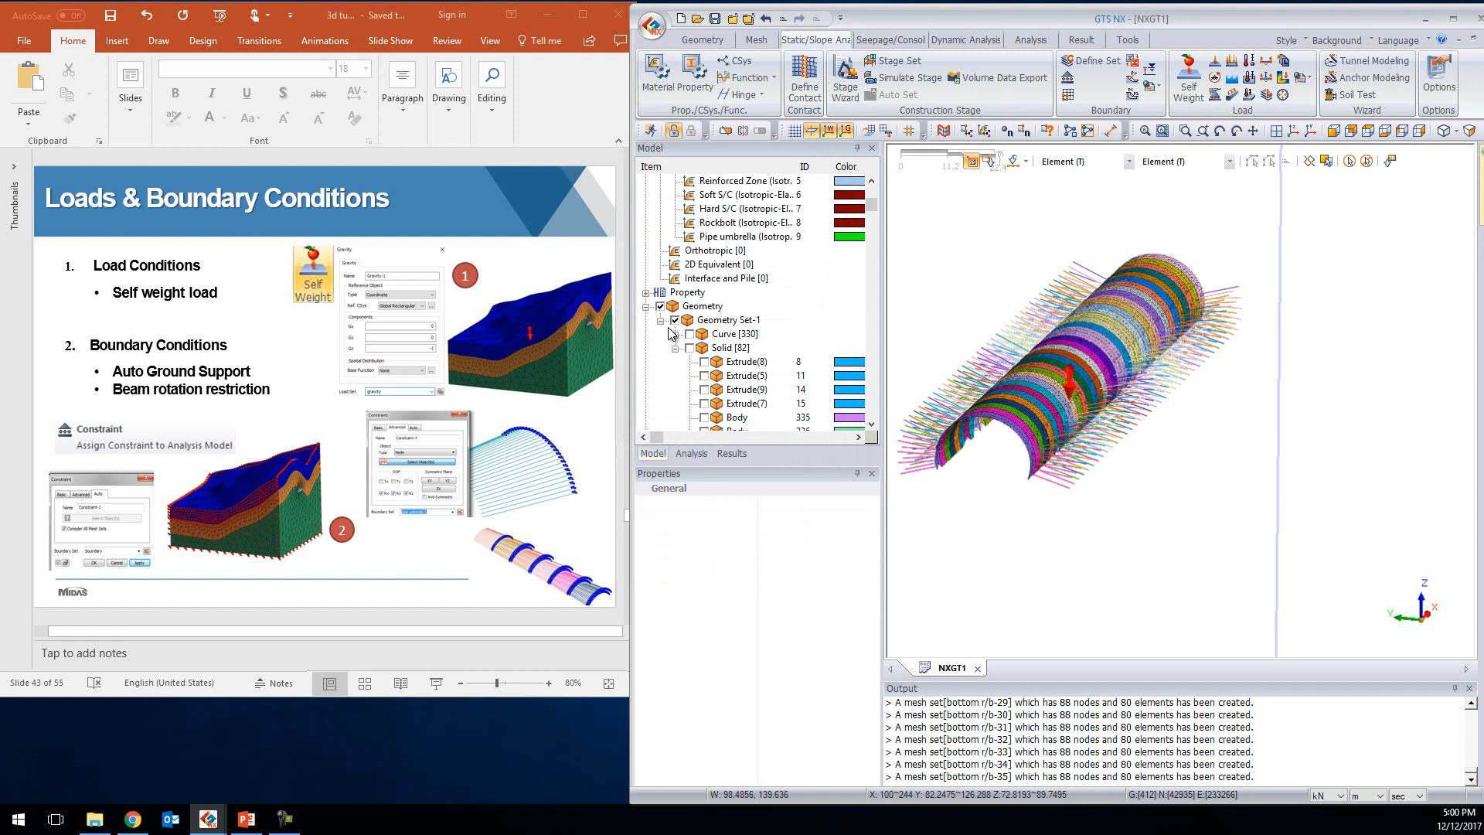
# Display all mesh sets and apply an automatic ground constraint considering all mesh sets in boundary set ground bc
pyautogui.click(648, 307)
pyautogui.click(663, 363)
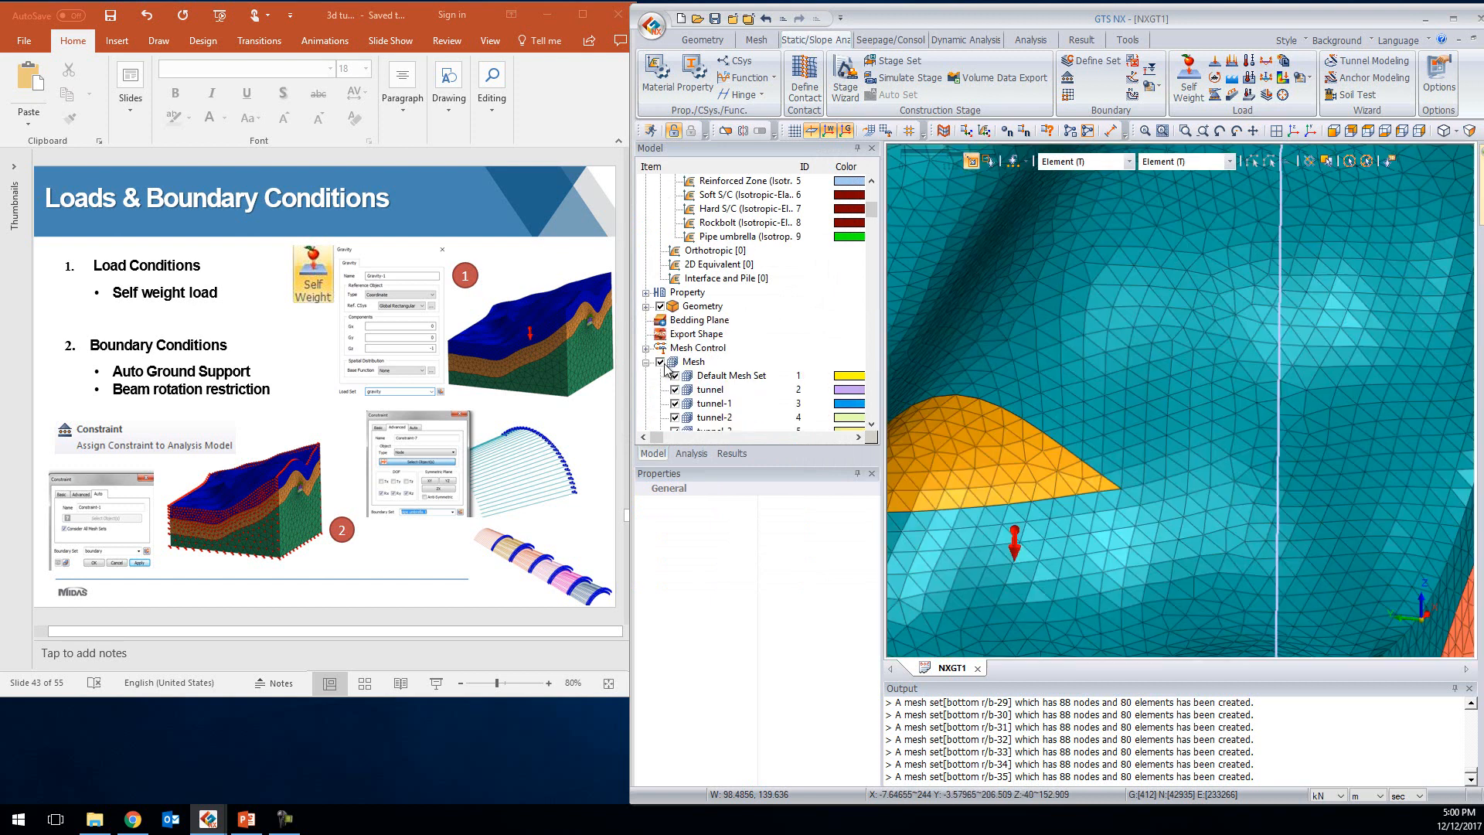
pyautogui.scroll(-5, 1127, 247)
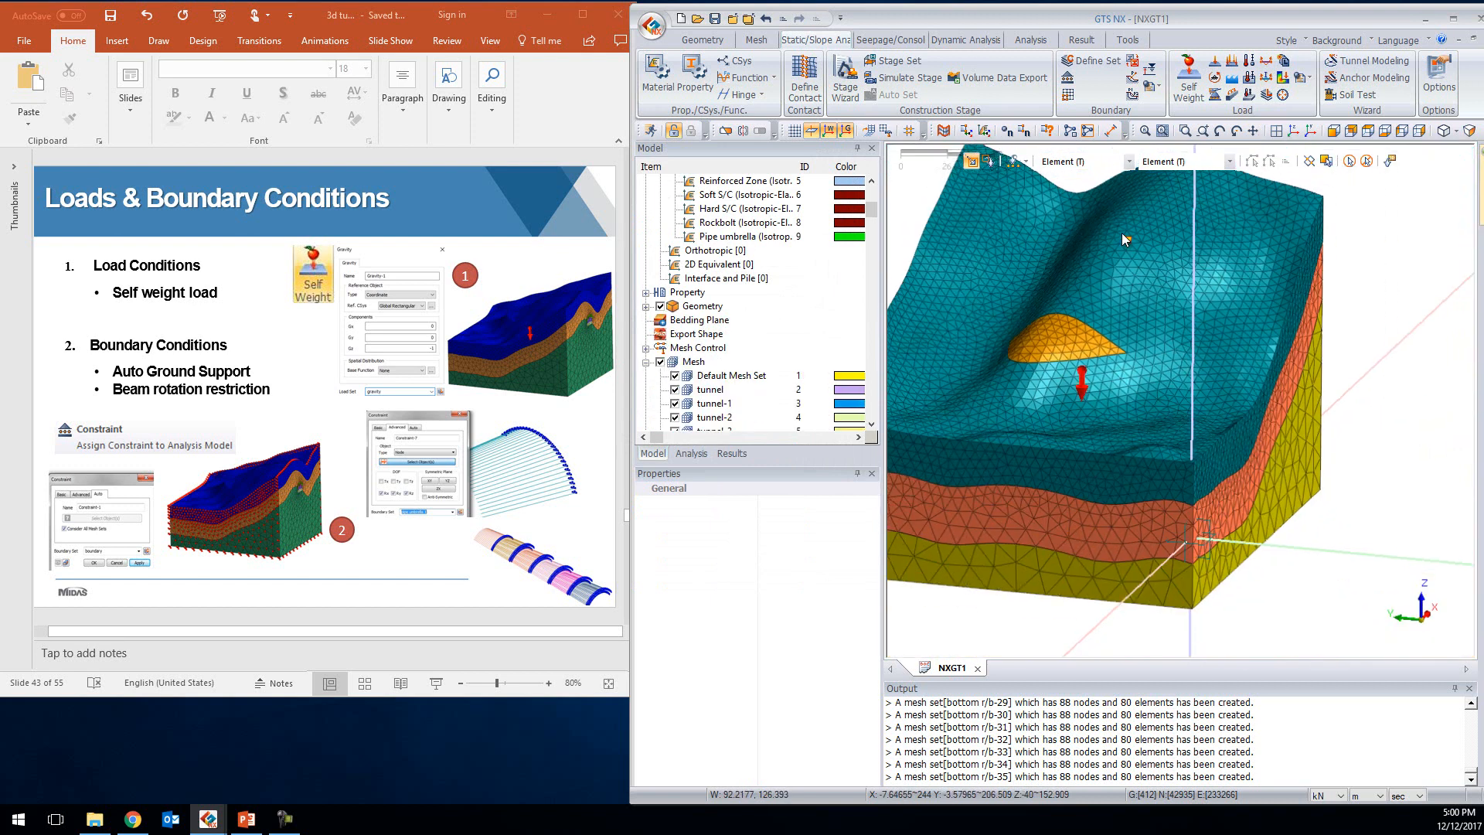
pyautogui.click(1067, 80)
pyautogui.moveTo(1254, 531); pyautogui.dragTo(1292, 510, button='middle')
pyautogui.click(740, 185)
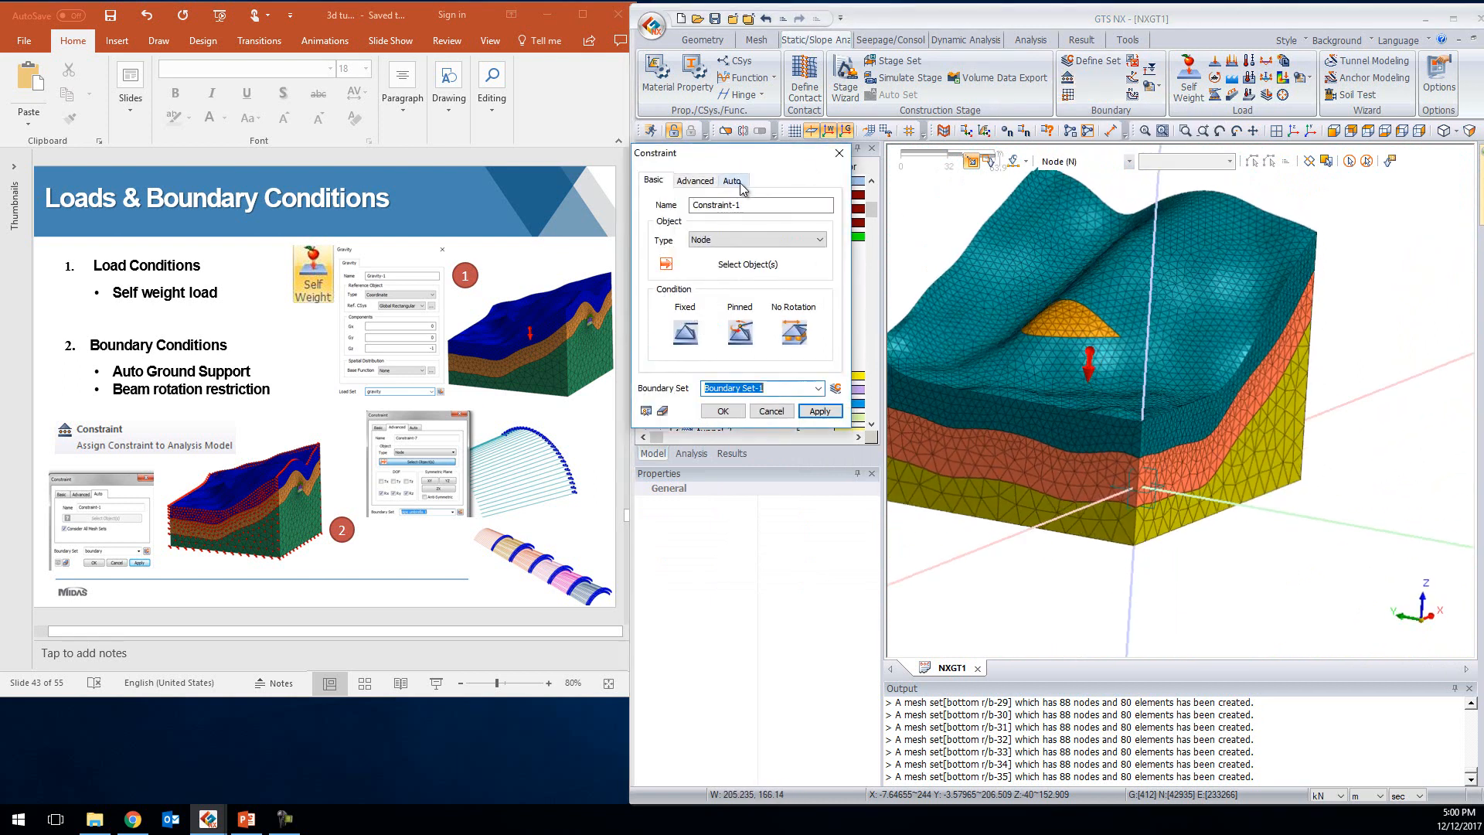
pyautogui.click(740, 181)
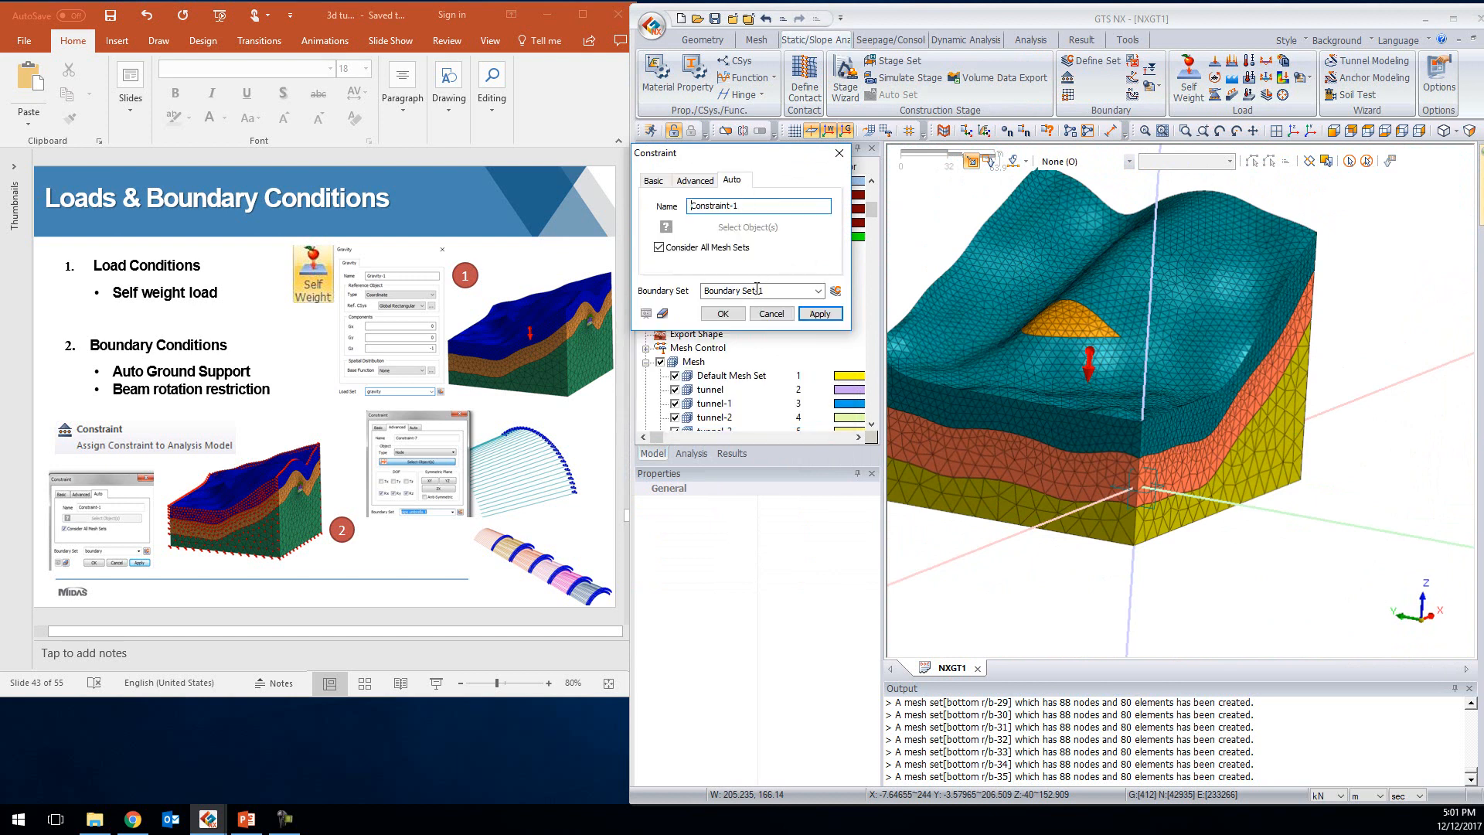
pyautogui.write('ground bc')
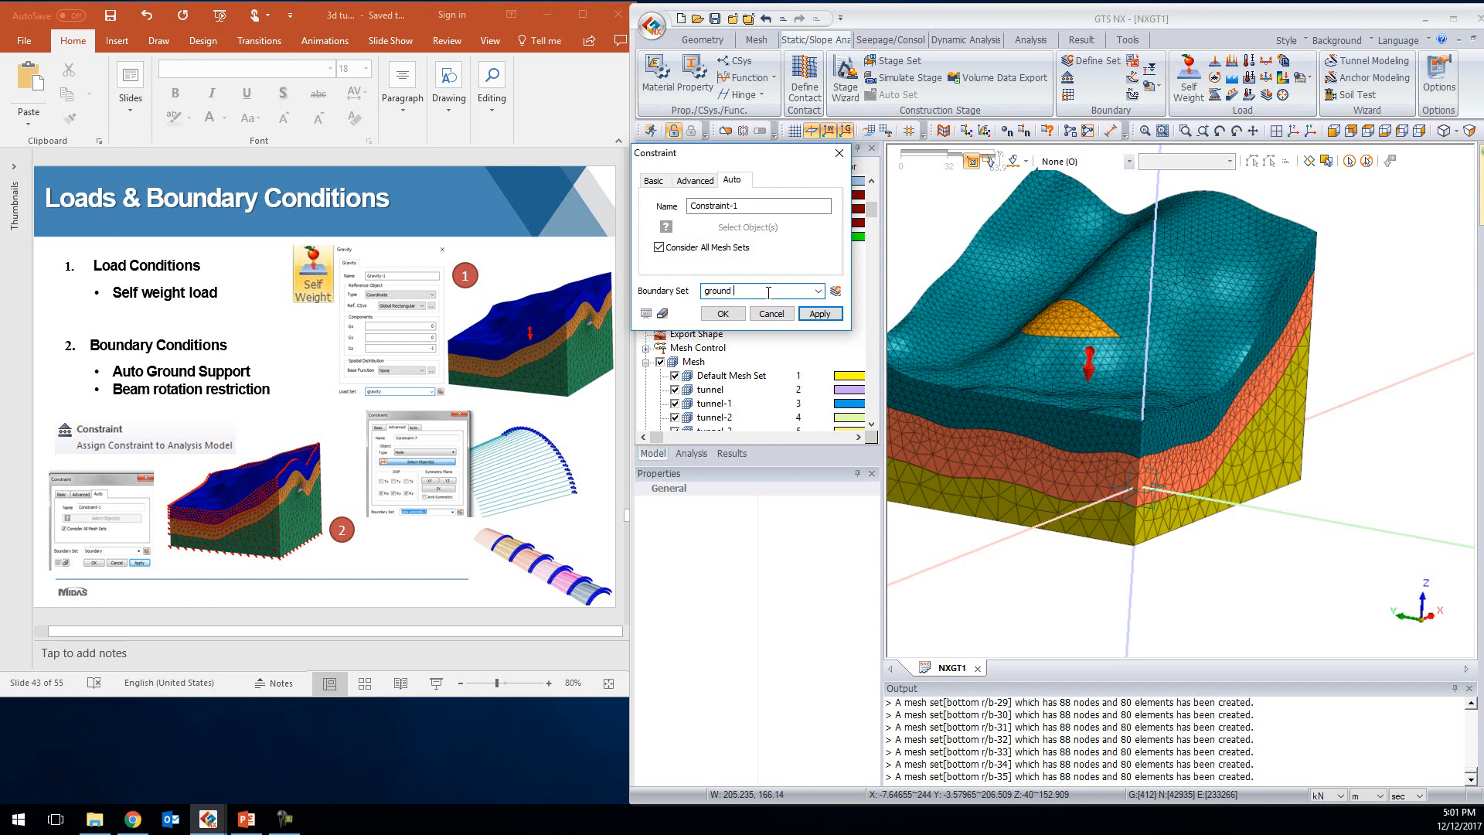
pyautogui.click(820, 314)
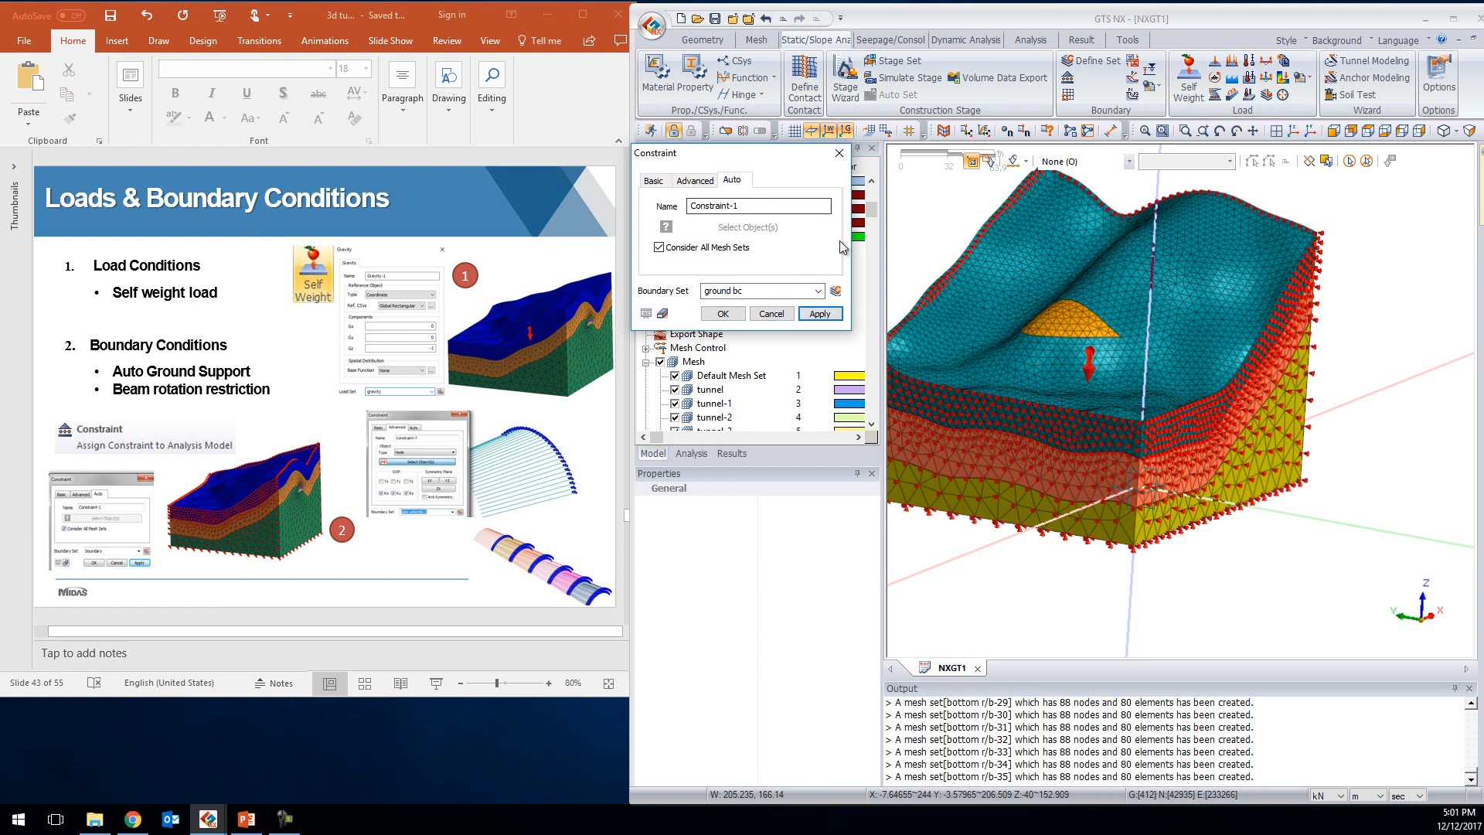
pyautogui.moveTo(1324, 411); pyautogui.dragTo(1196, 536, button='middle')
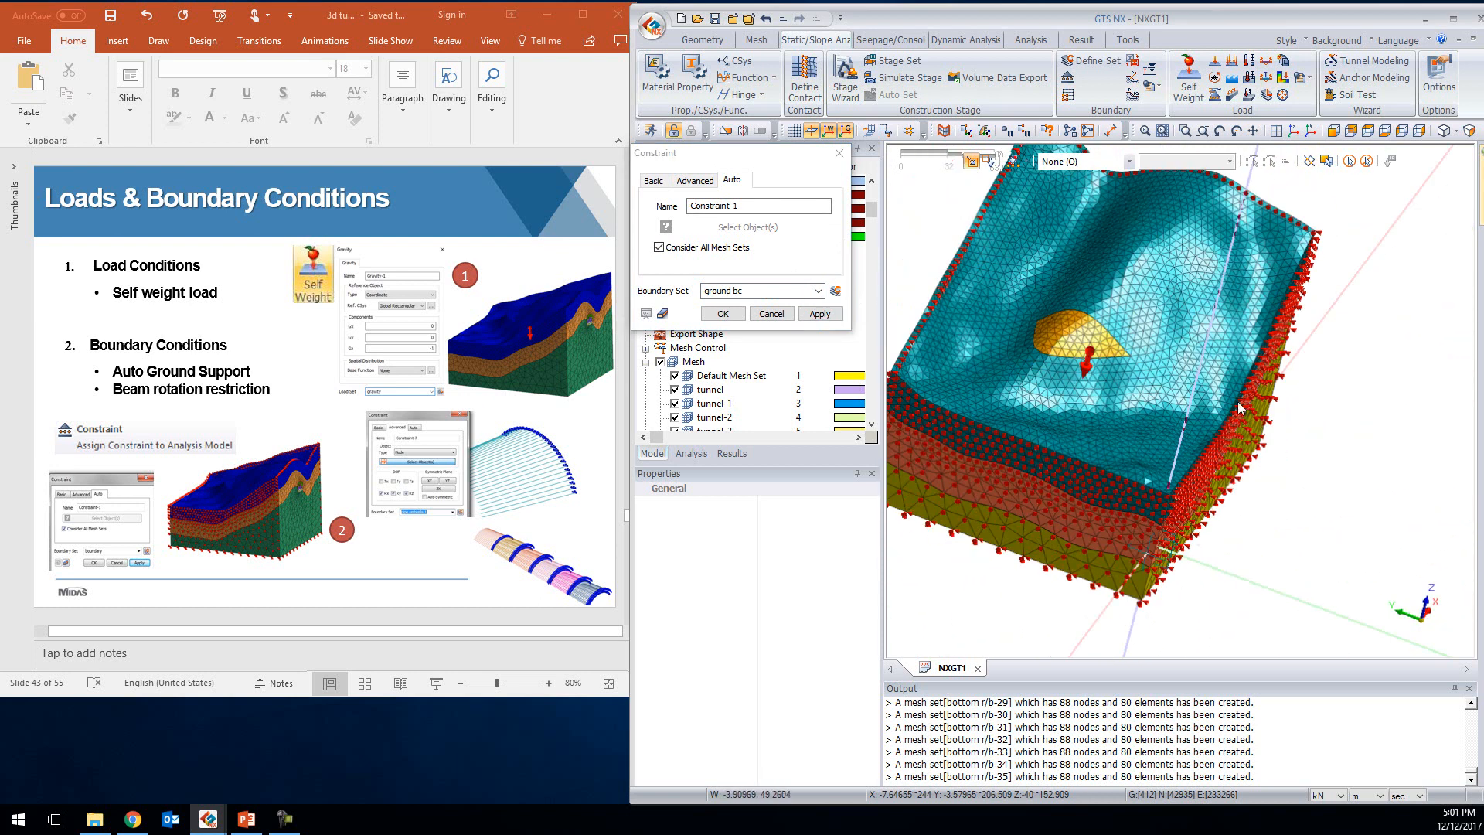
# Start an advanced node constraint and show only the umbrella 1 interior edge mesh set, with static loads hidden
pyautogui.moveTo(796, 158); pyautogui.dragTo(1182, 368)
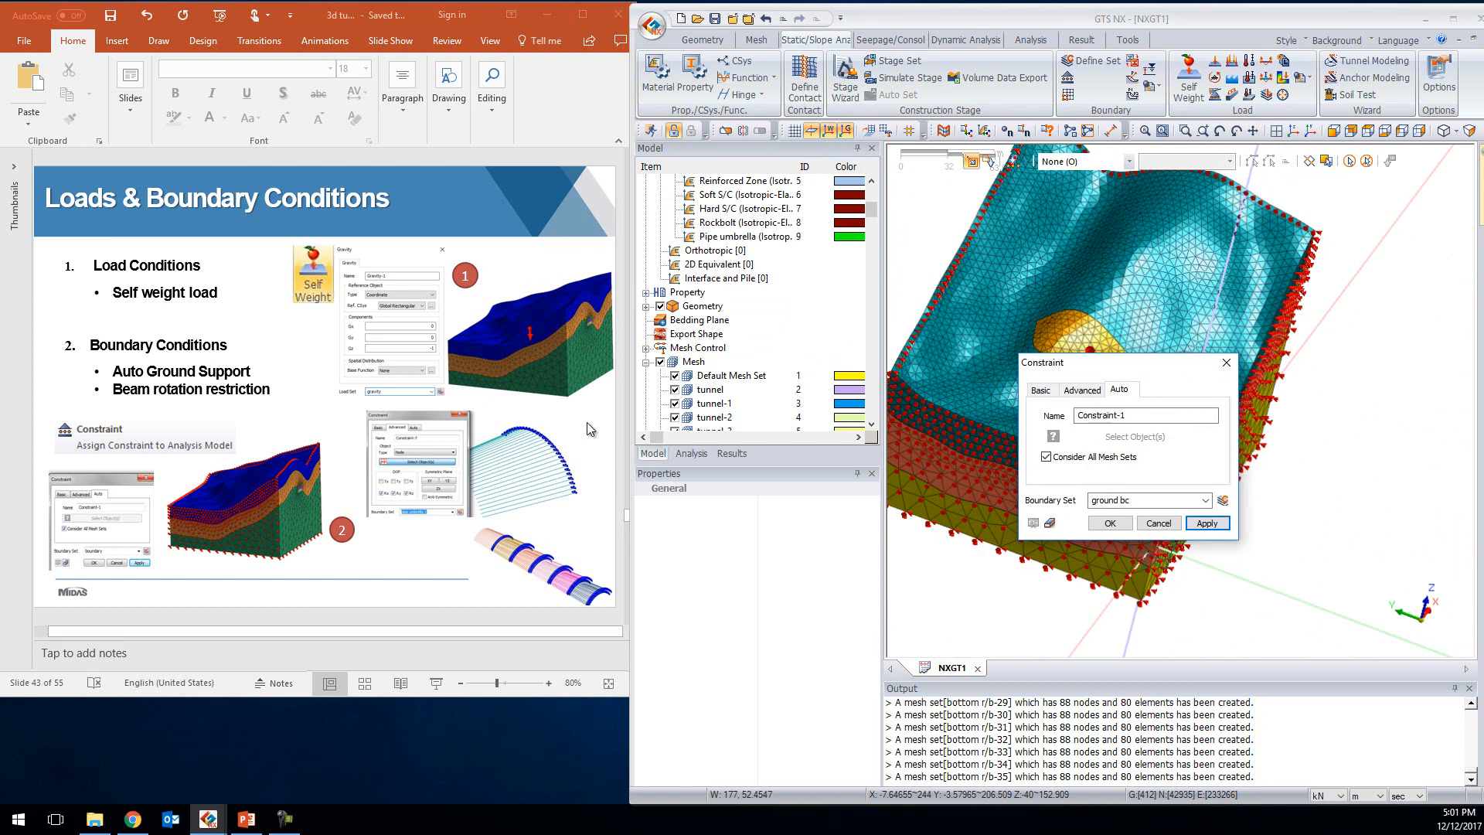
pyautogui.click(1082, 390)
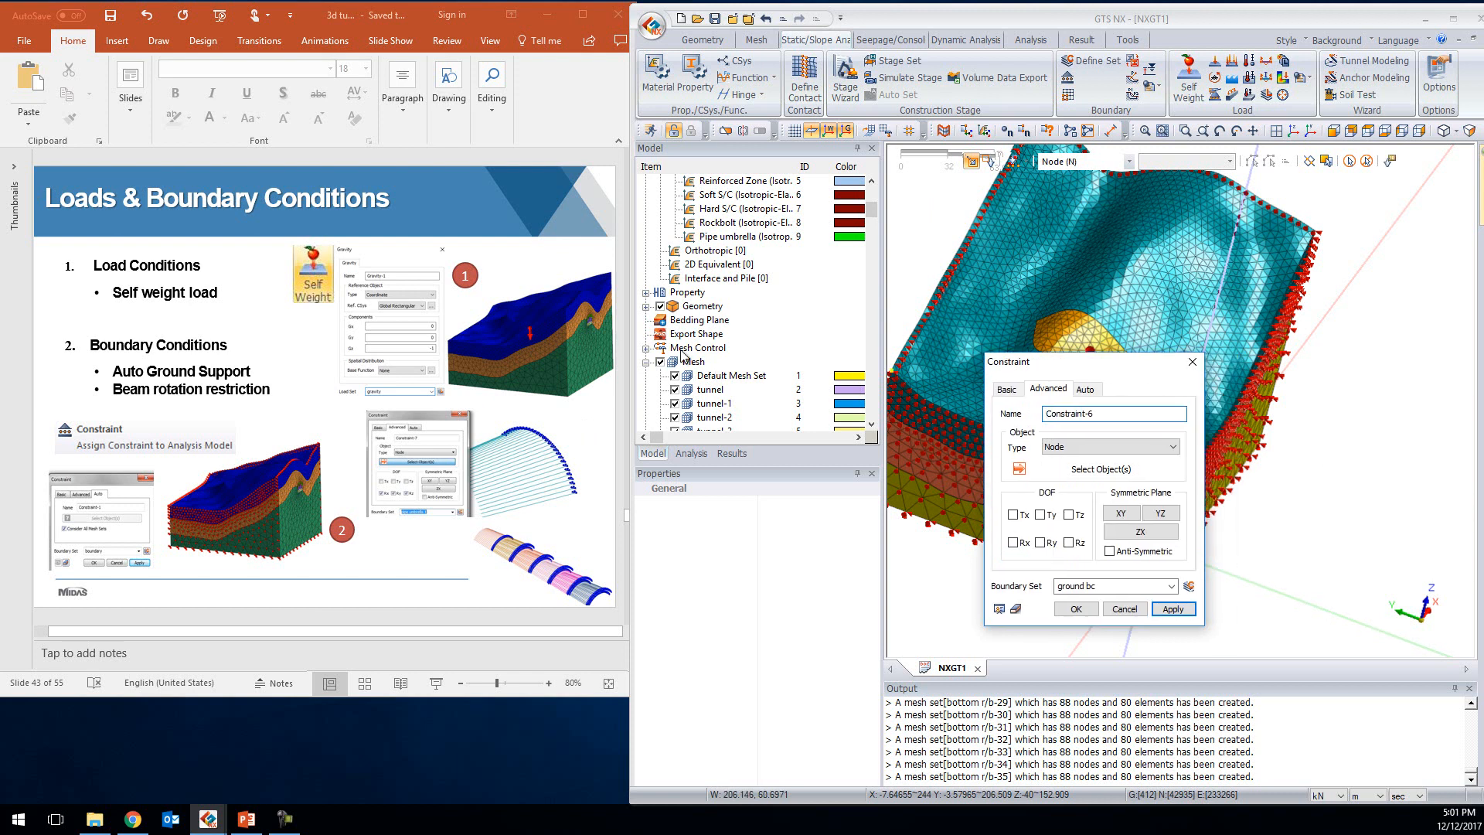
pyautogui.click(674, 363)
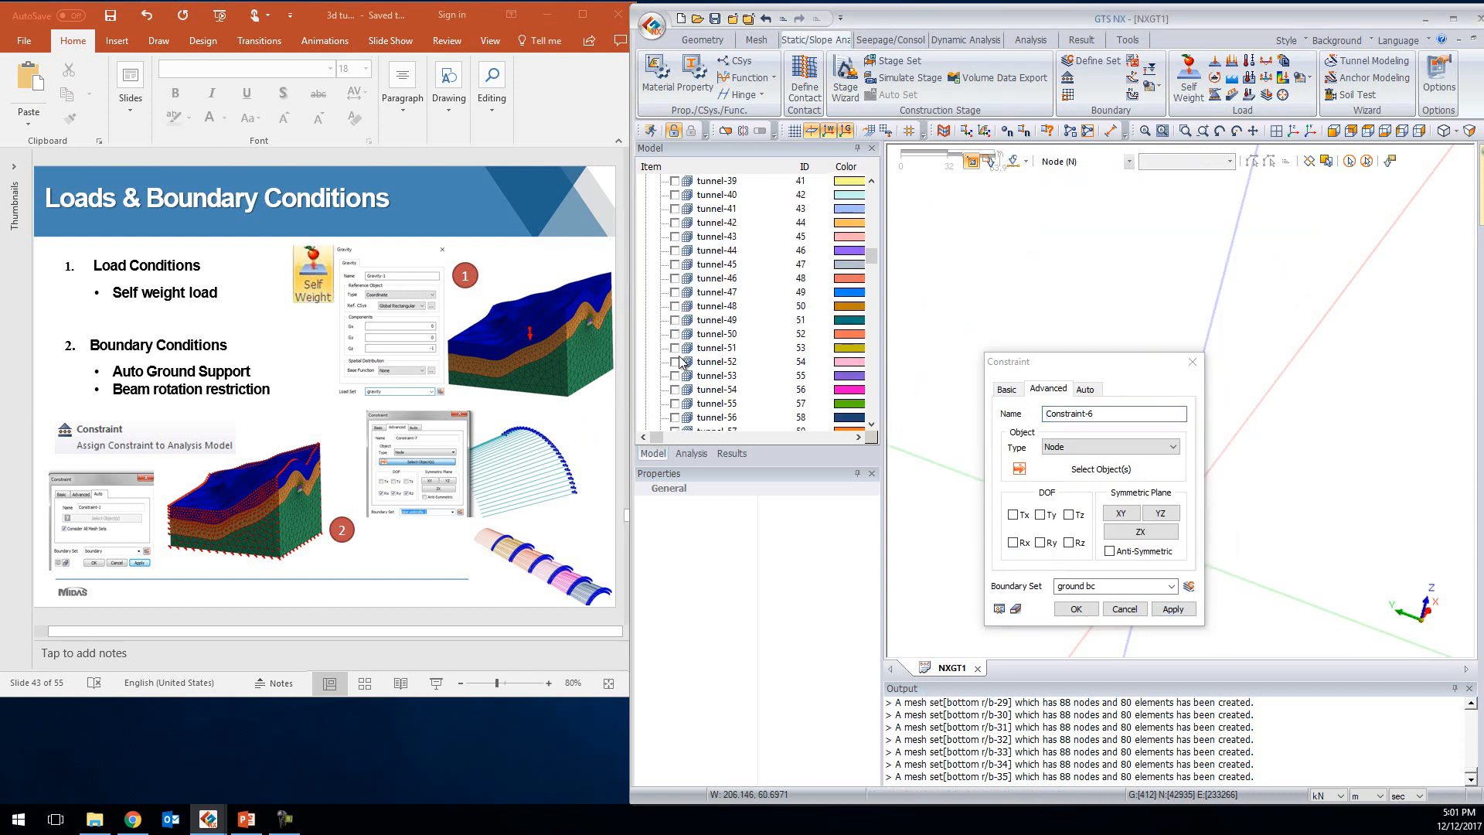
pyautogui.scroll(-20, 682, 363)
pyautogui.scroll(10, 688, 363)
pyautogui.moveTo(872, 318); pyautogui.dragTo(869, 282)
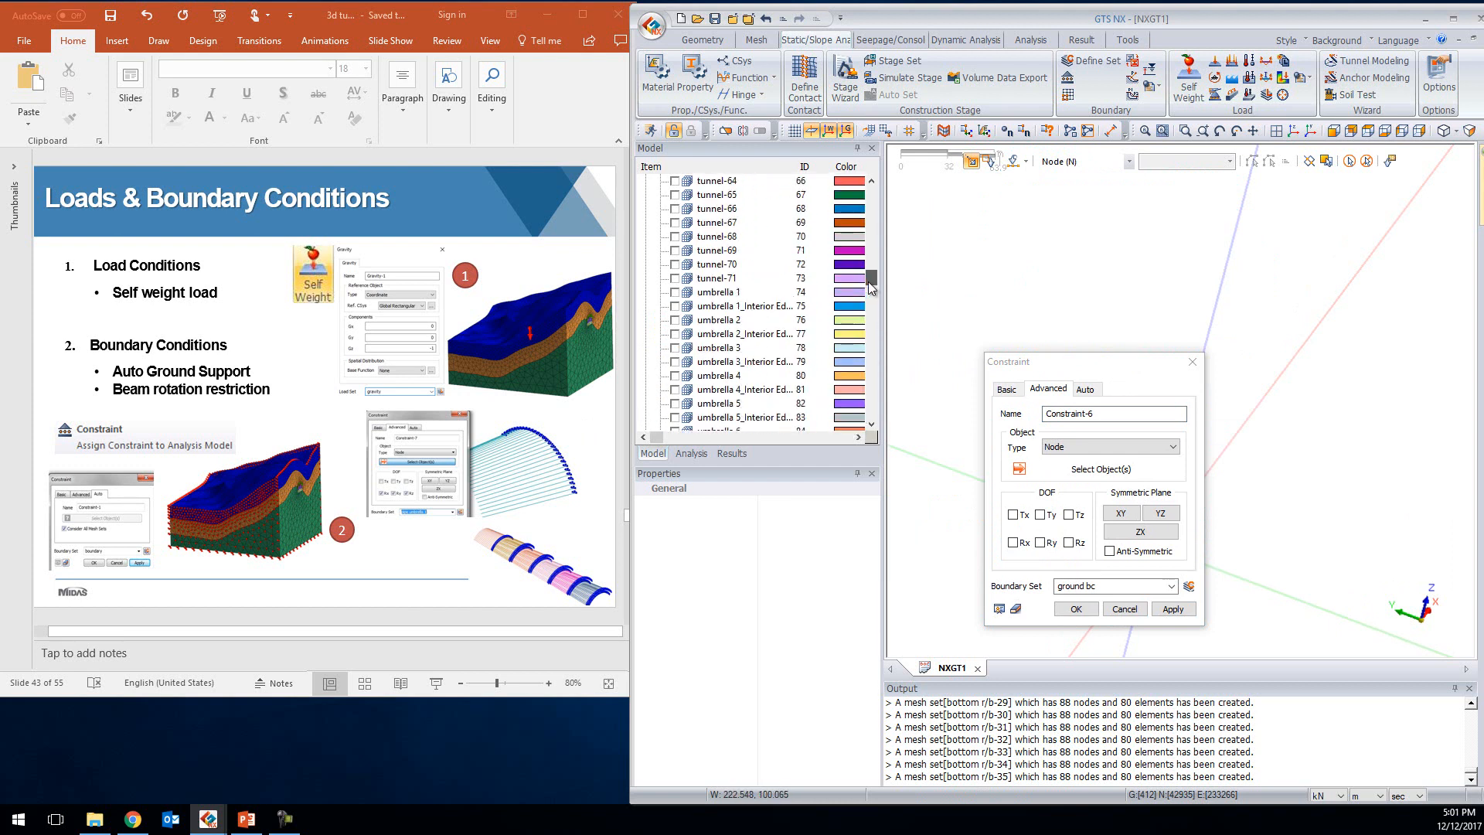
pyautogui.click(675, 307)
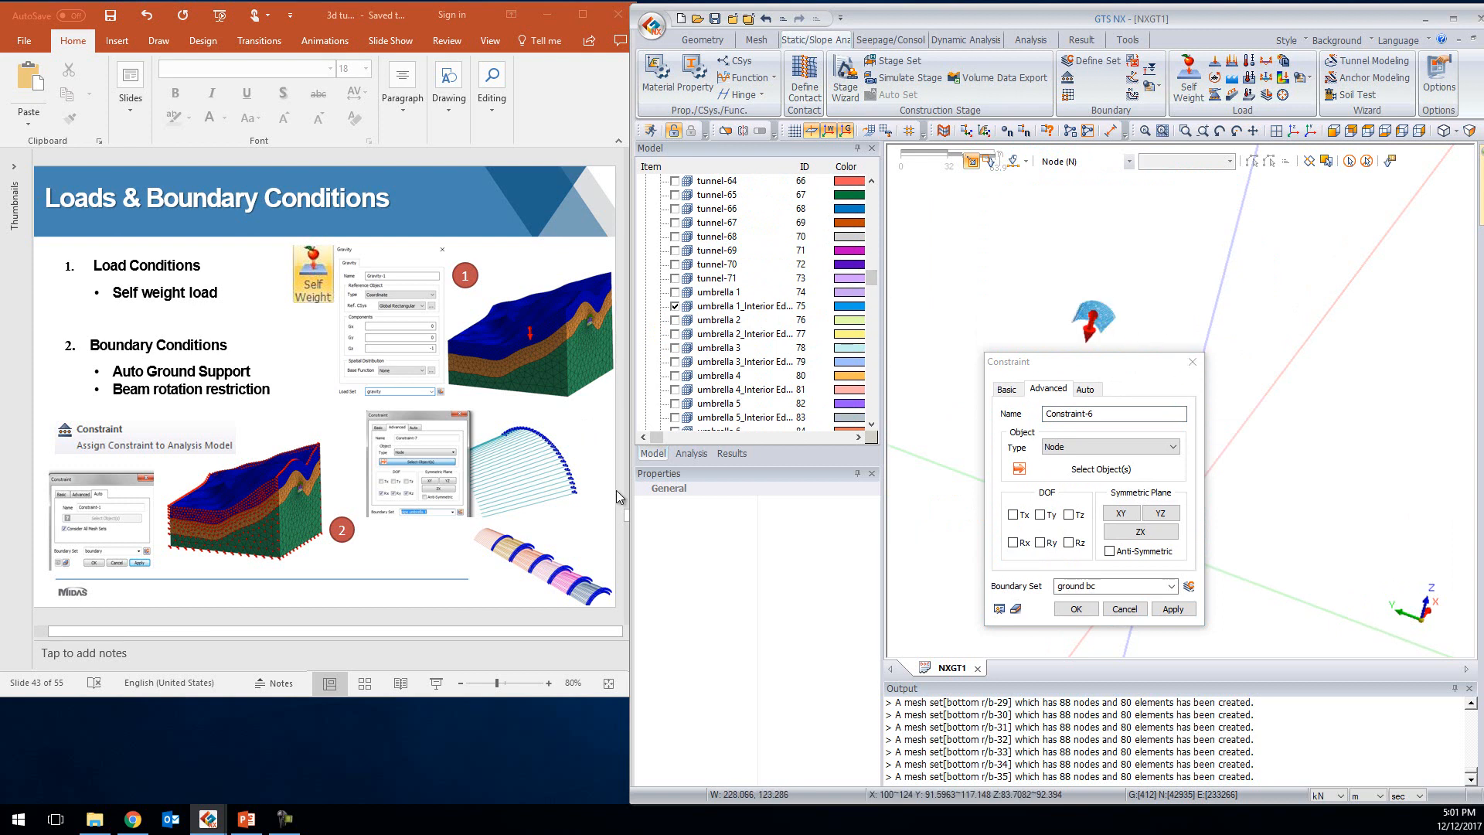
pyautogui.click(688, 454)
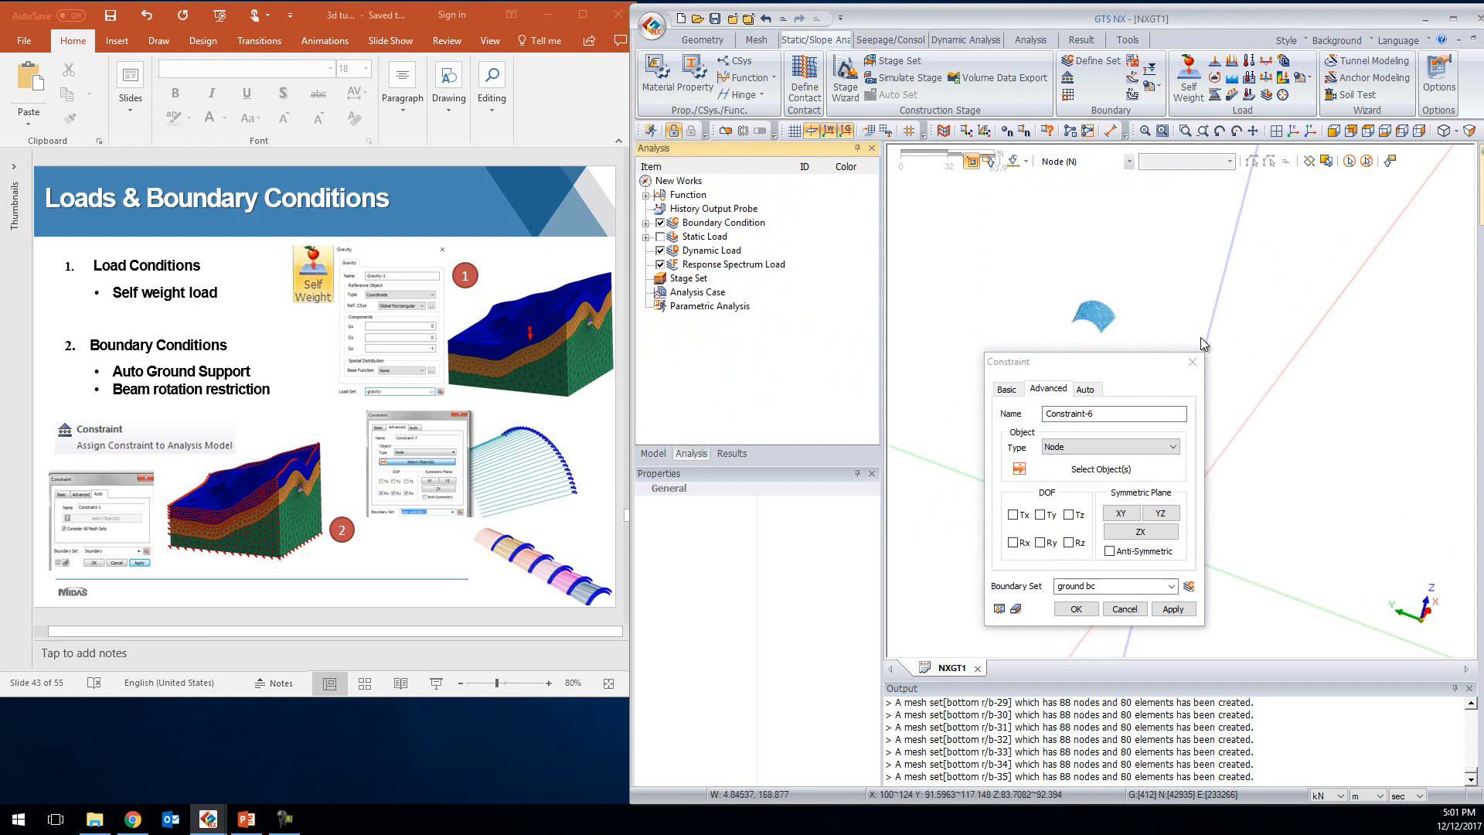
pyautogui.moveTo(1152, 339); pyautogui.dragTo(1059, 299, button='middle')
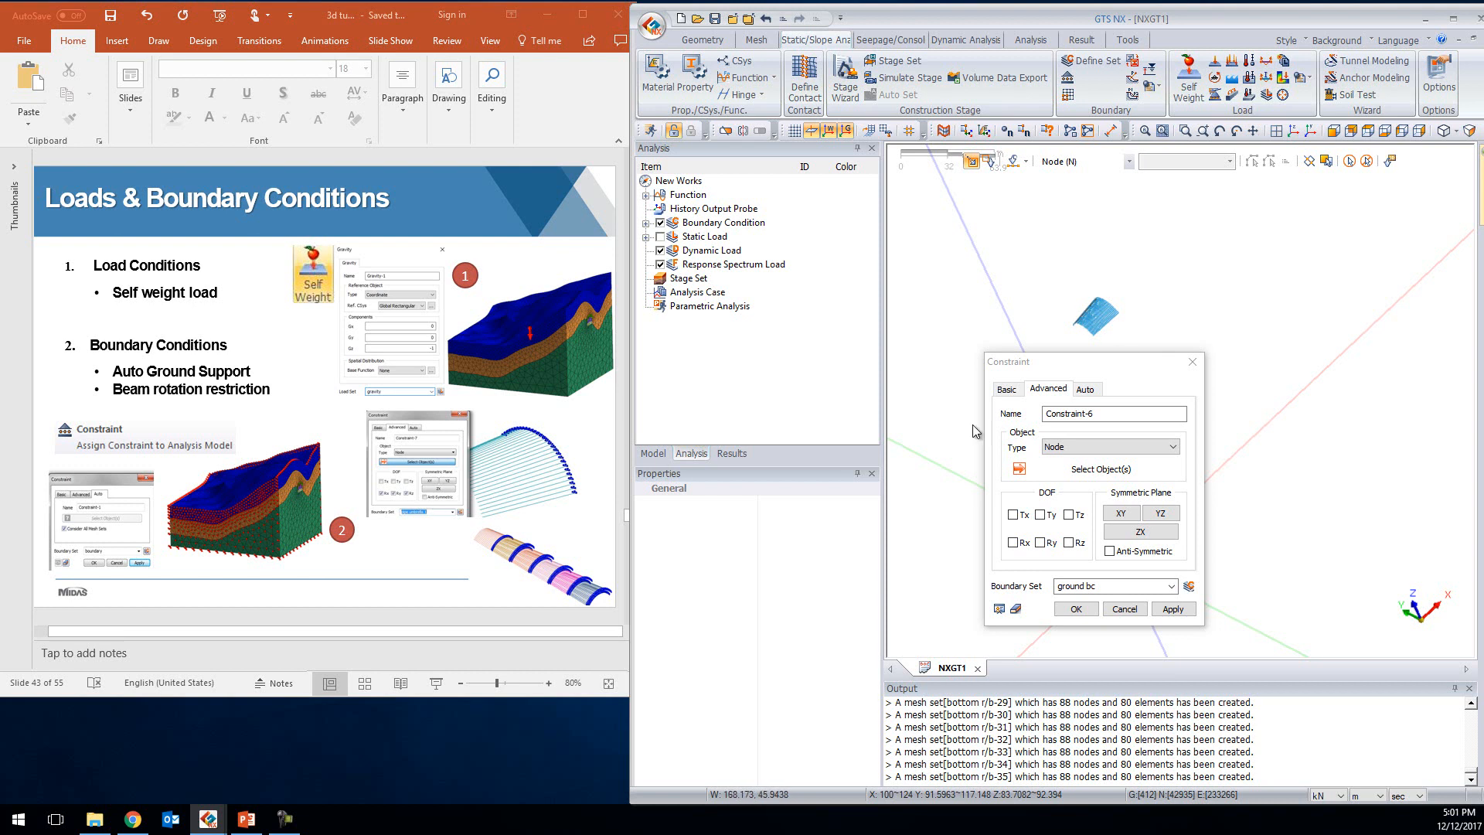
pyautogui.moveTo(1290, 423); pyautogui.dragTo(1125, 262, button='middle')
pyautogui.scroll(3, 1136, 293)
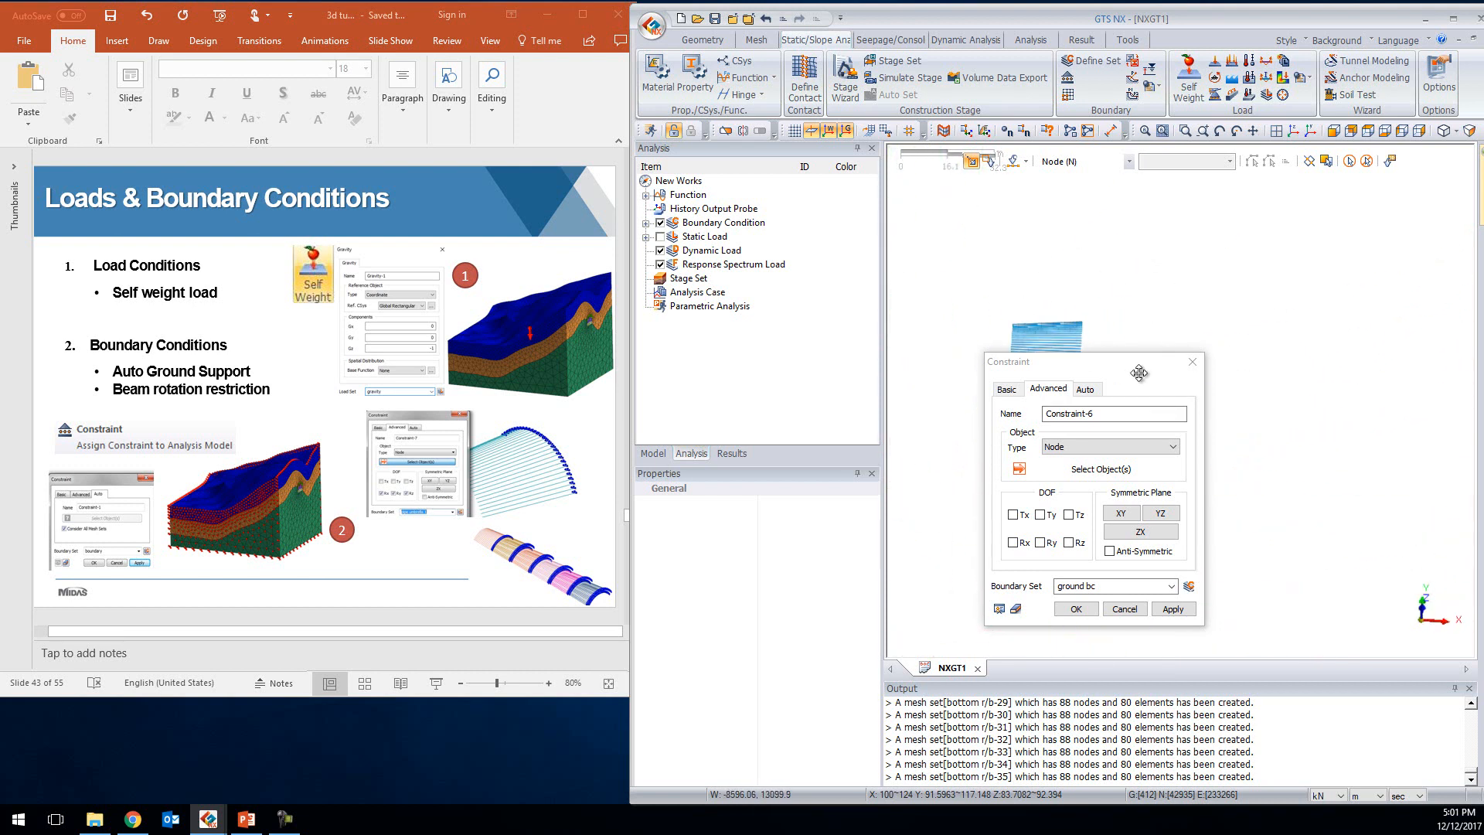
pyautogui.moveTo(1140, 373); pyautogui.dragTo(1298, 194)
pyautogui.scroll(3, 1096, 293)
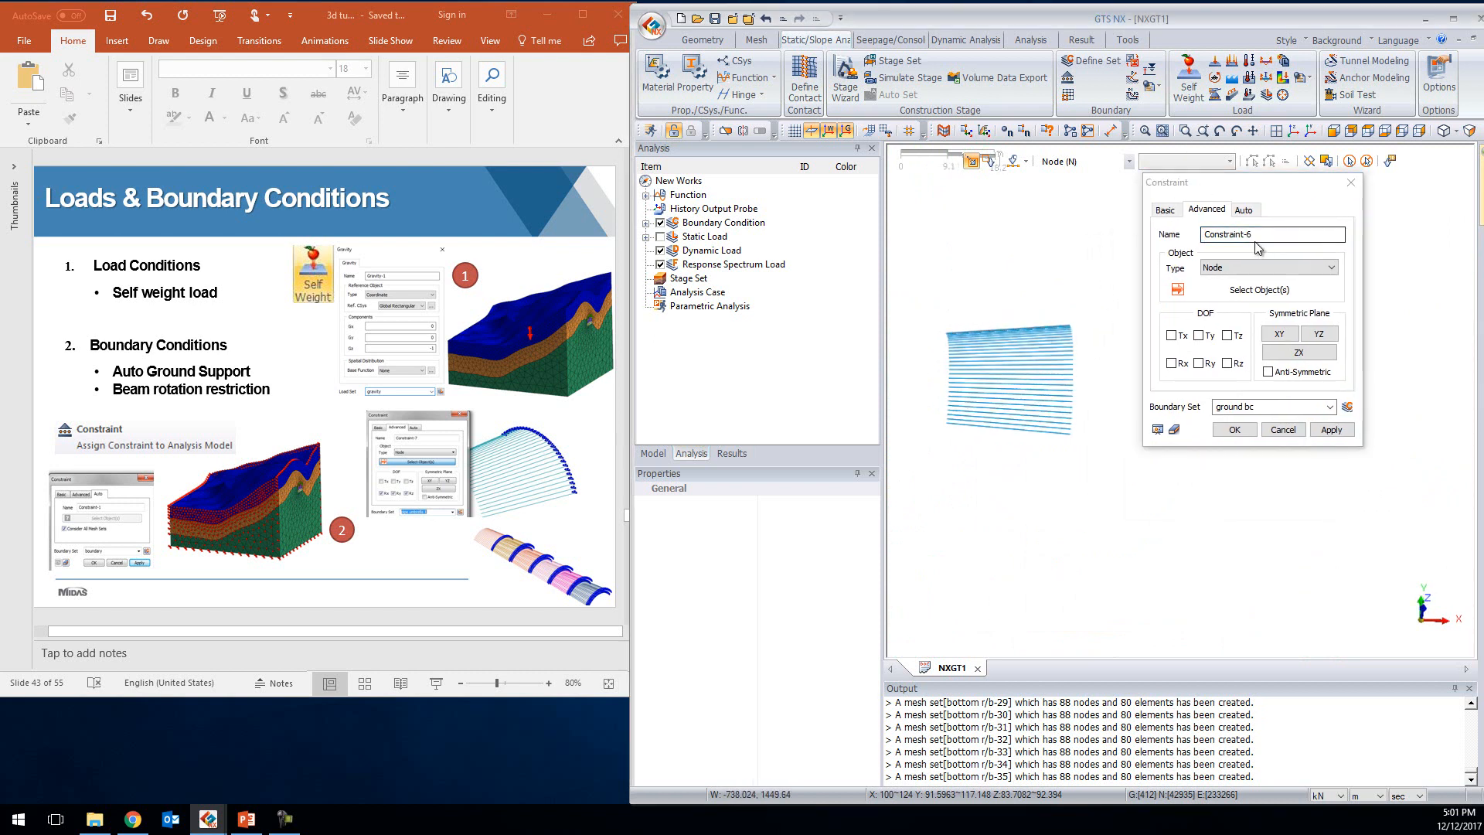
pyautogui.moveTo(1061, 281); pyautogui.dragTo(1095, 478)
pyautogui.moveTo(1110, 350); pyautogui.dragTo(1068, 331, button='middle')
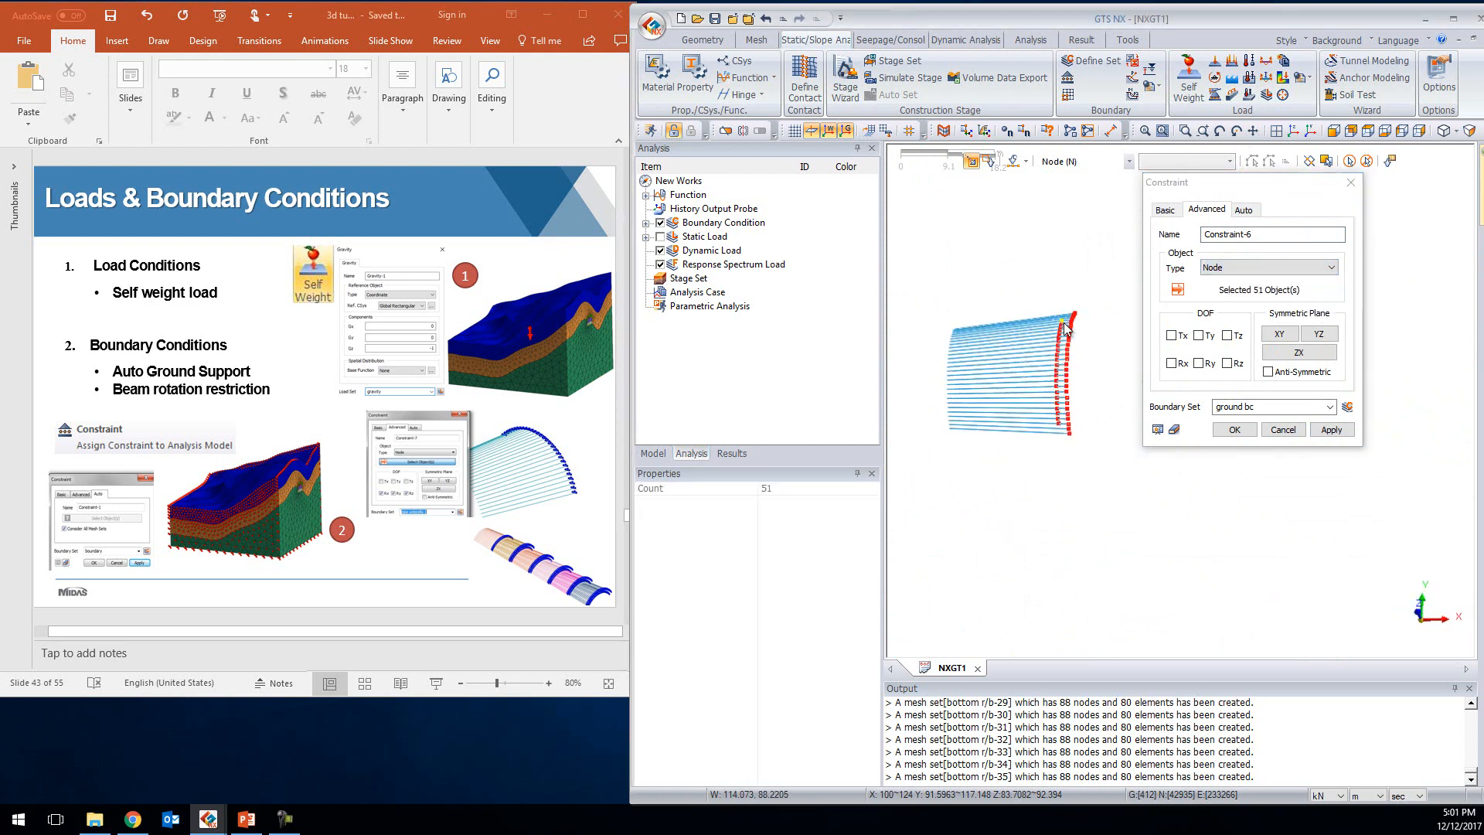
pyautogui.moveTo(1283, 181); pyautogui.dragTo(1266, 214)
pyautogui.click(1367, 161)
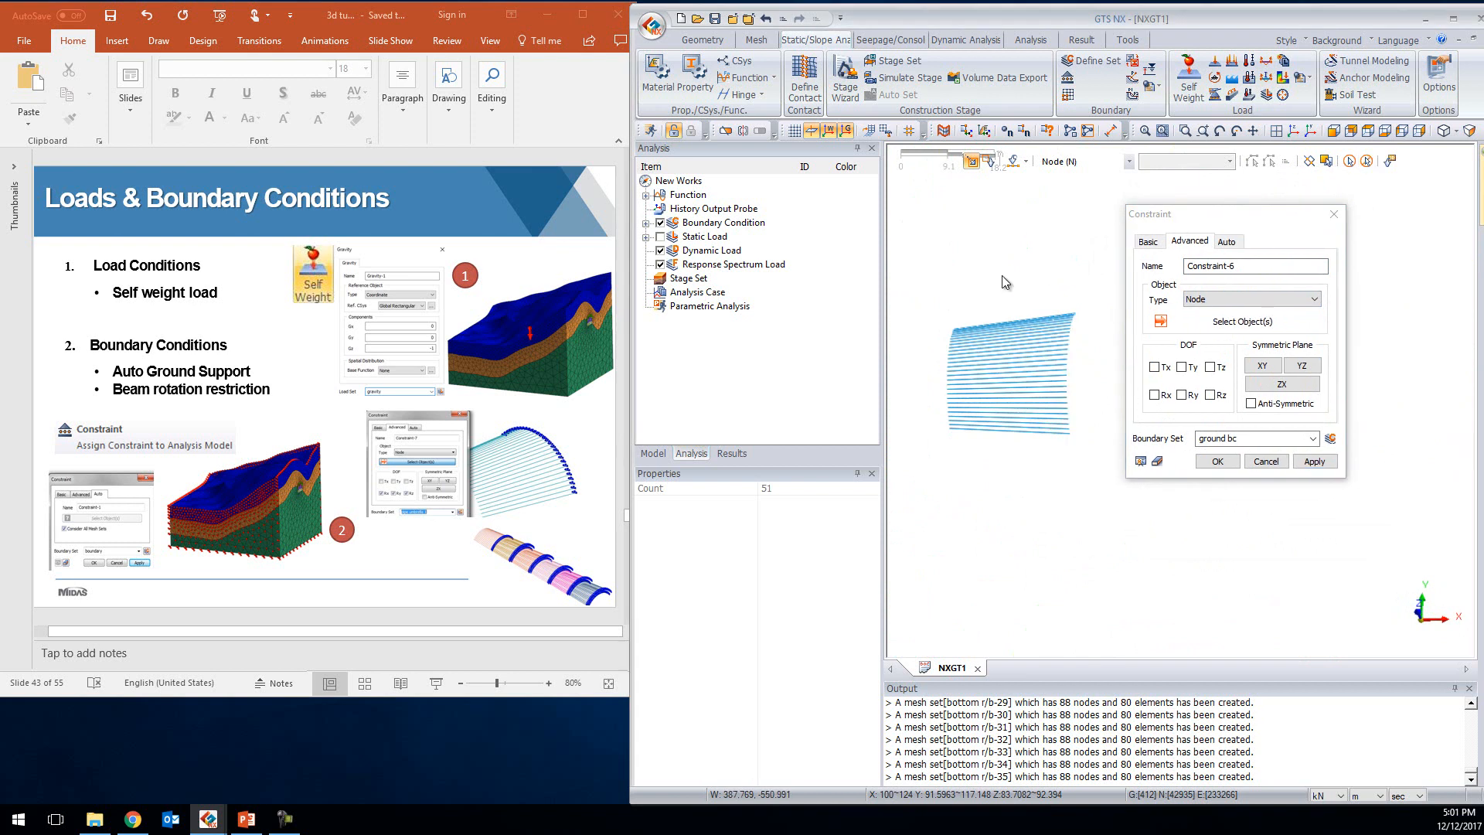
# View the umbrella 1 interior edges from above and select the row of end nodes on the positive X side for the constraint
pyautogui.moveTo(1049, 268); pyautogui.dragTo(1014, 273, button='middle')
pyautogui.moveTo(991, 437); pyautogui.dragTo(995, 438, button='middle')
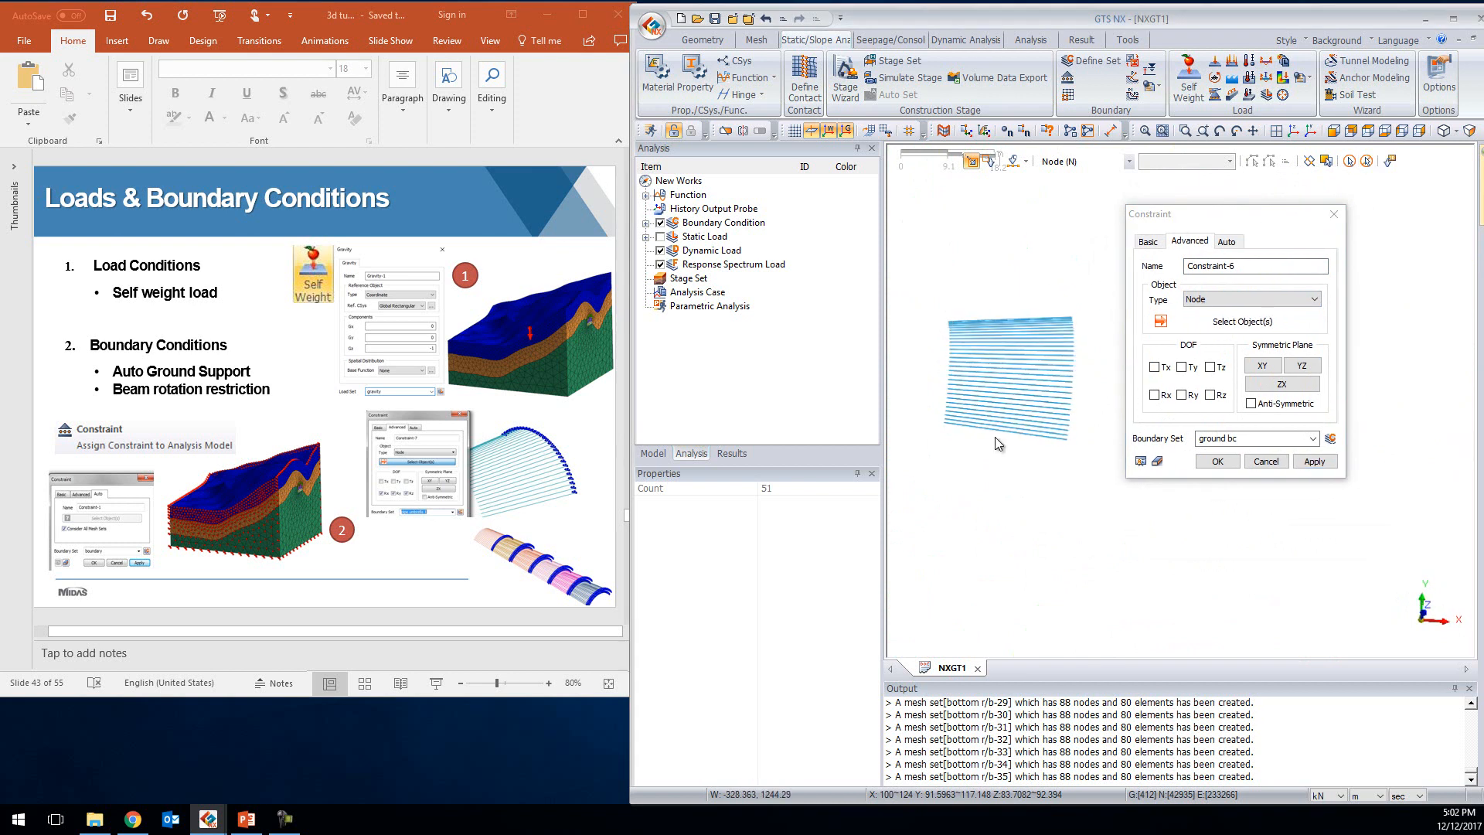
pyautogui.click(1368, 130)
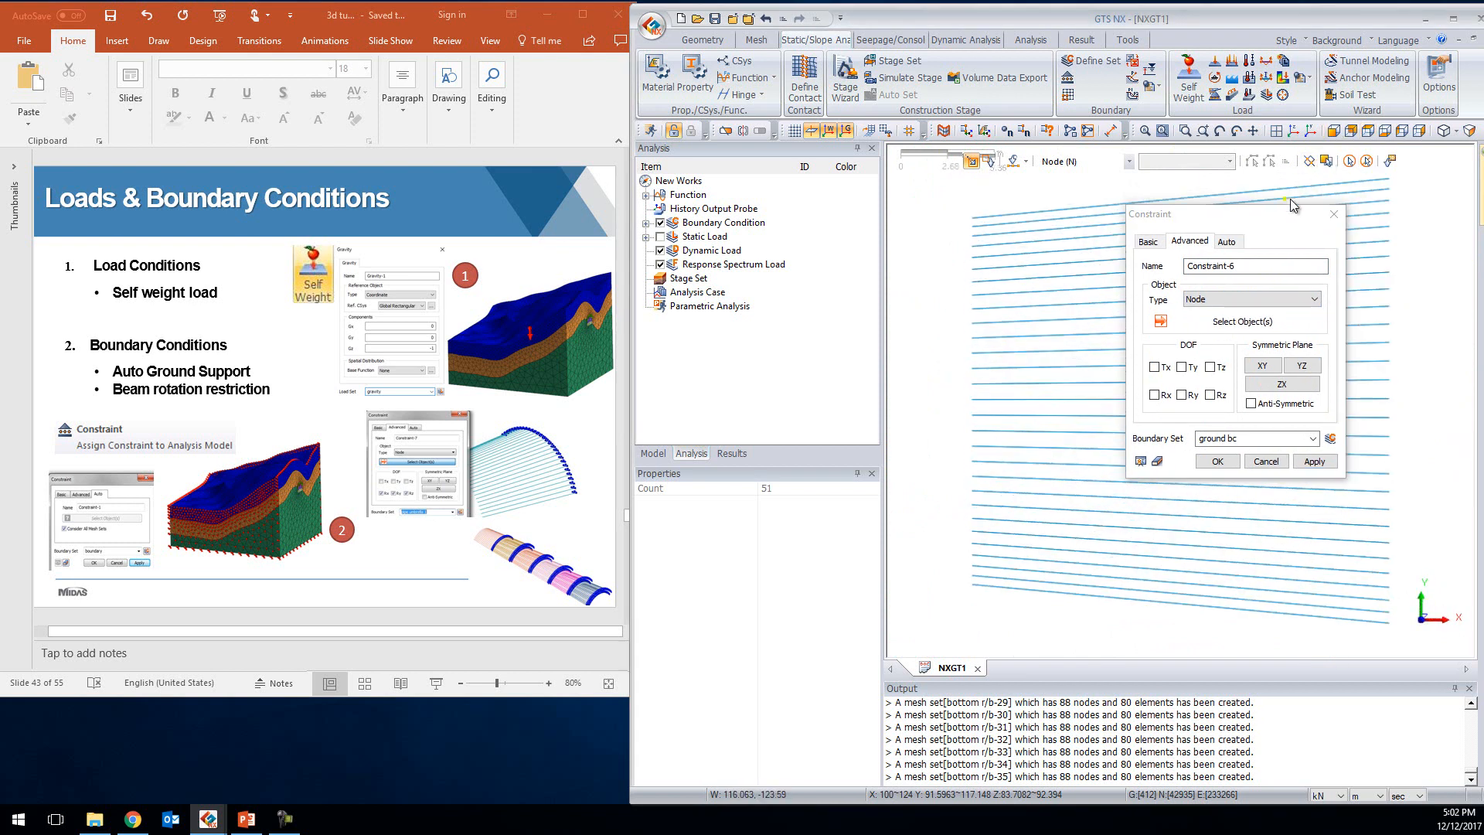
pyautogui.moveTo(1413, 173); pyautogui.dragTo(1390, 558)
# Fix Rx, Ry and Rz on the selected umbrella 1 end nodes in boundary set umbrella 1 r fix and keep defining constraints
pyautogui.click(1244, 437)
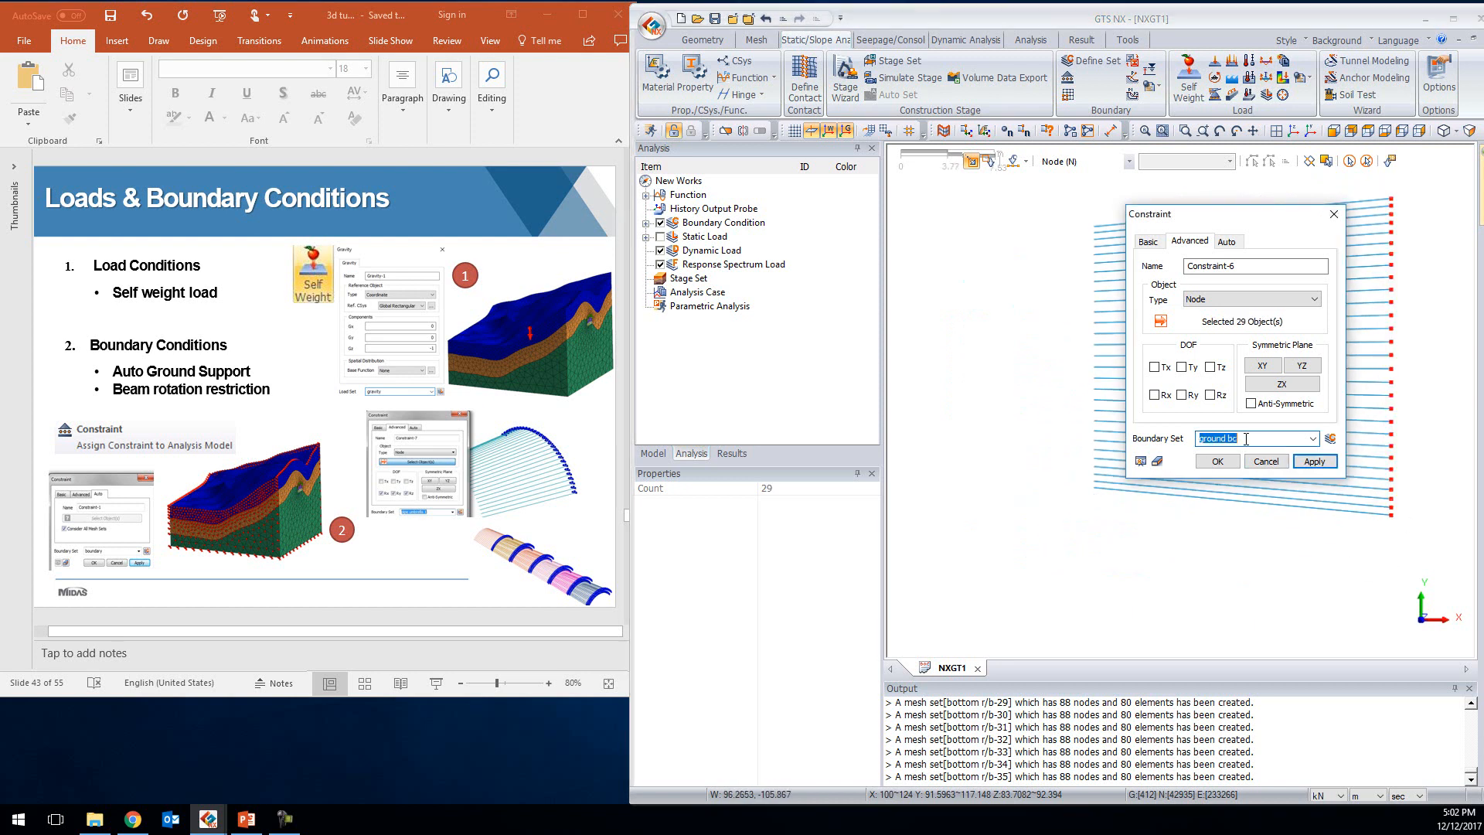
pyautogui.write('umbrella 1 r fix')
pyautogui.click(1211, 395)
pyautogui.click(1183, 395)
pyautogui.click(1155, 395)
pyautogui.click(1314, 461)
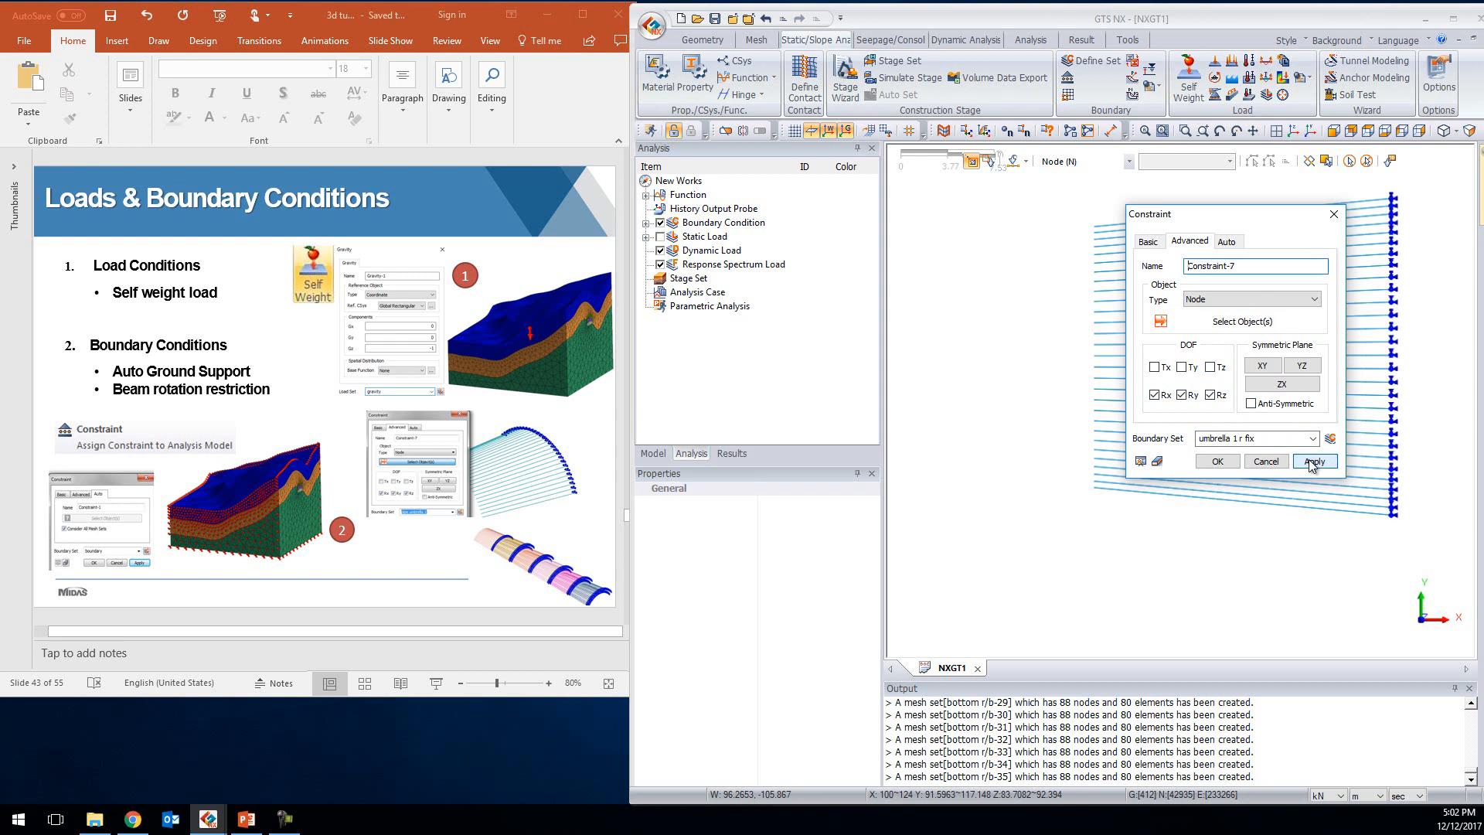
# Show the umbrella 2 interior edge mesh set and apply the rotation constraint to its positive X end nodes in boundary set umbrella fix 2
pyautogui.click(663, 454)
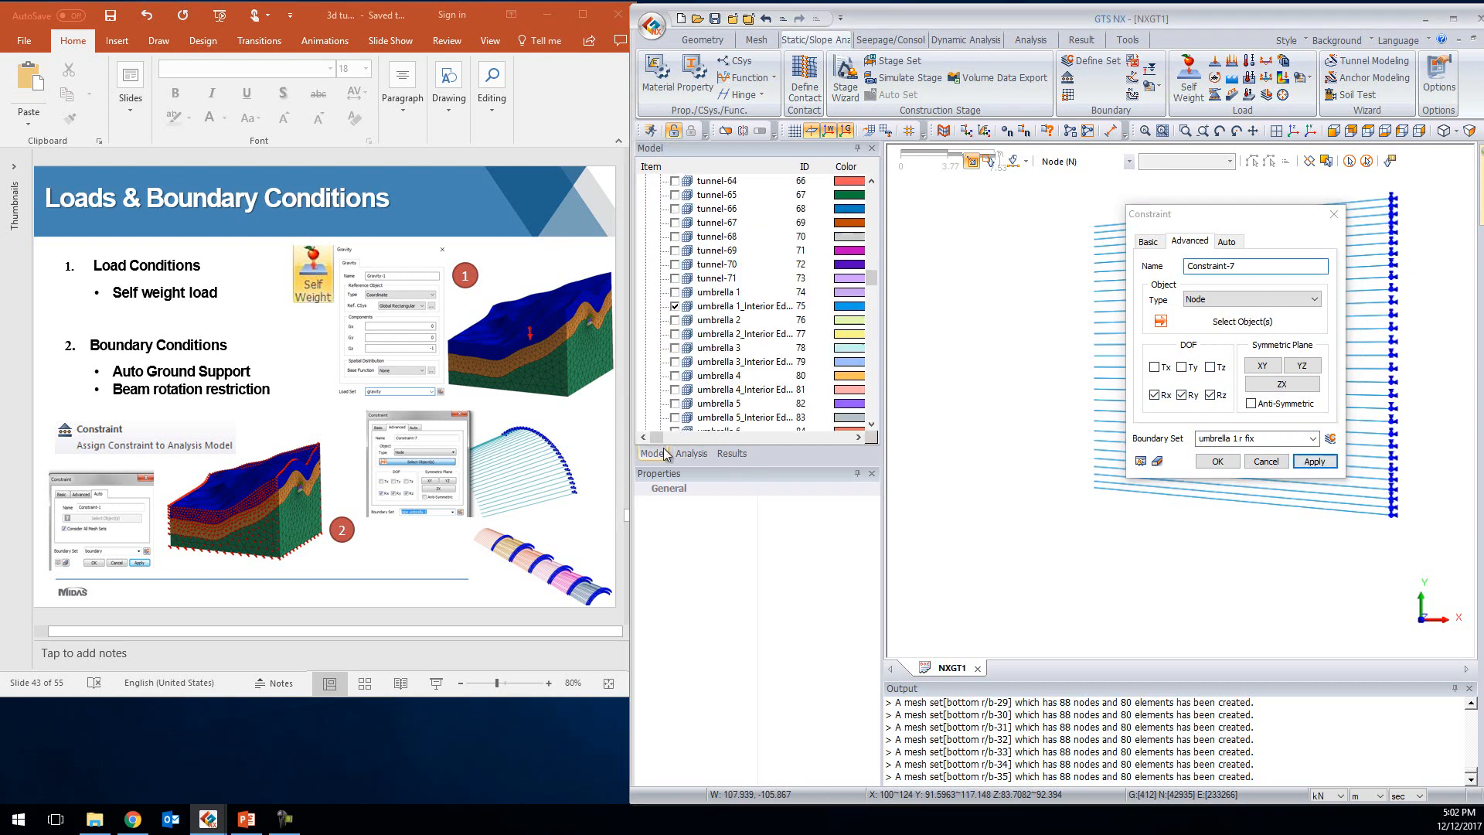
pyautogui.click(675, 333)
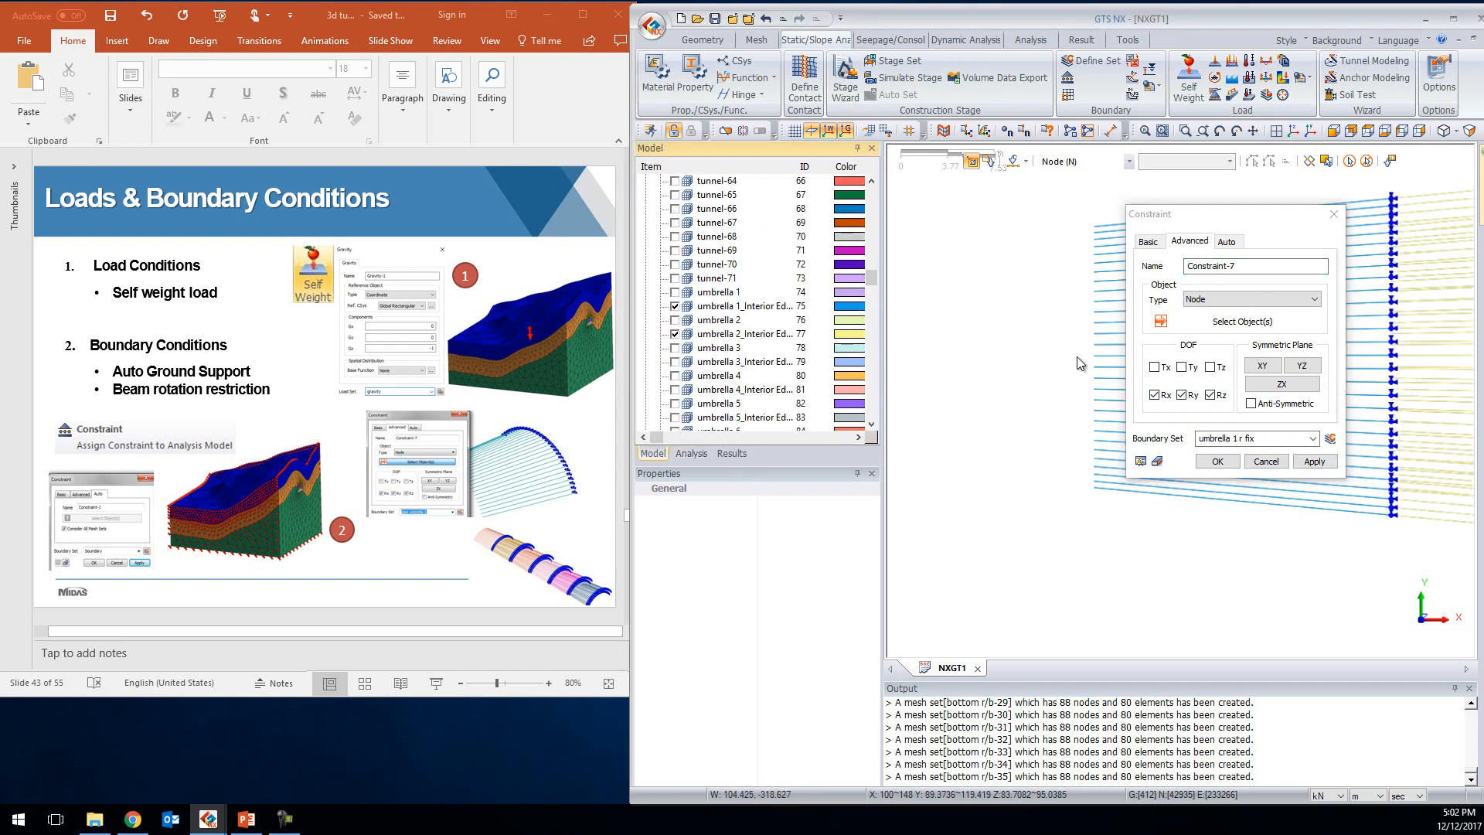
pyautogui.moveTo(1066, 355); pyautogui.dragTo(770, 354, button='middle')
pyautogui.moveTo(1061, 346); pyautogui.dragTo(1065, 376, button='middle')
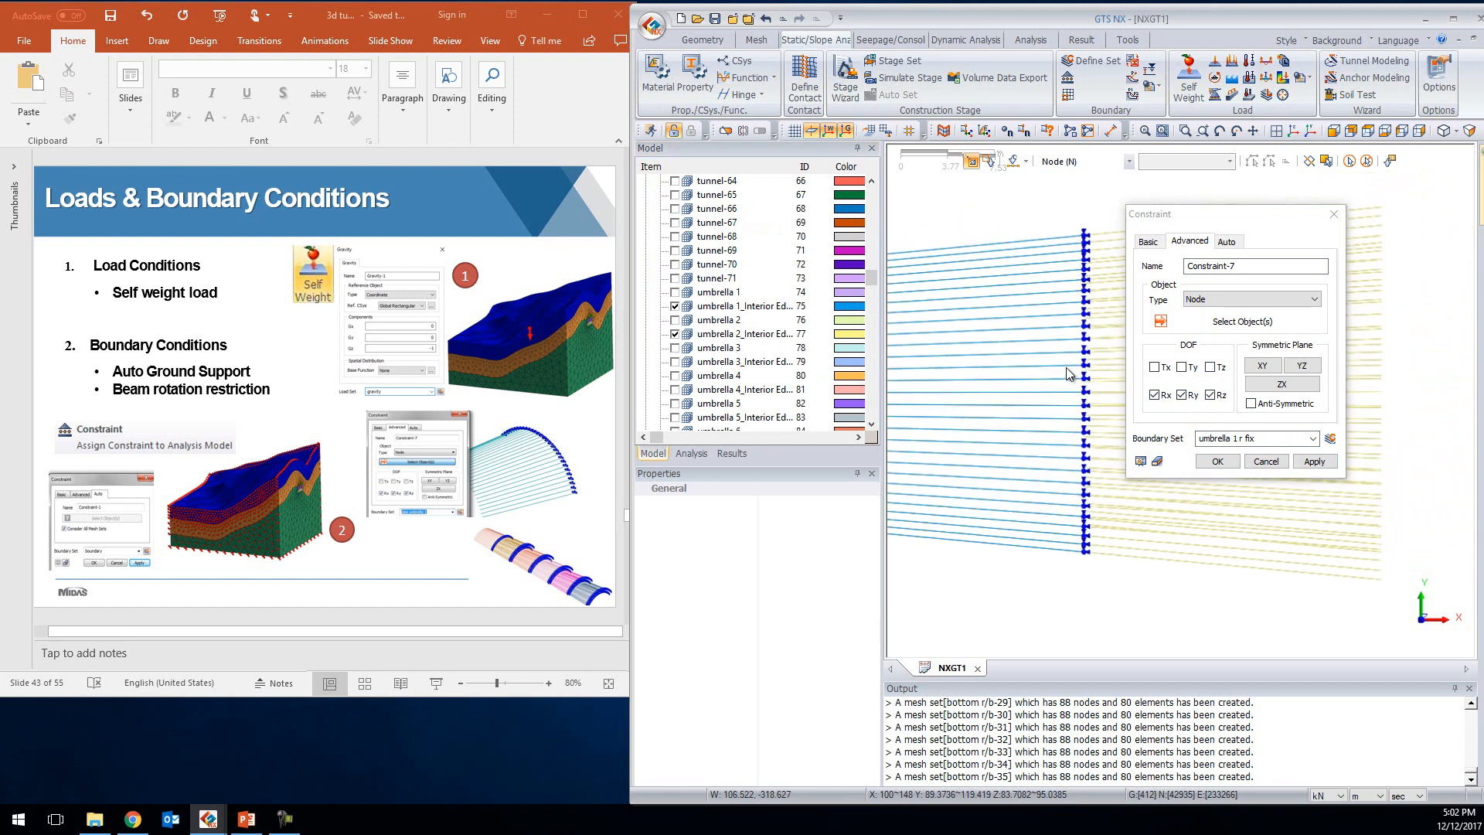
pyautogui.moveTo(1417, 191); pyautogui.dragTo(1373, 624)
pyautogui.click(1234, 438)
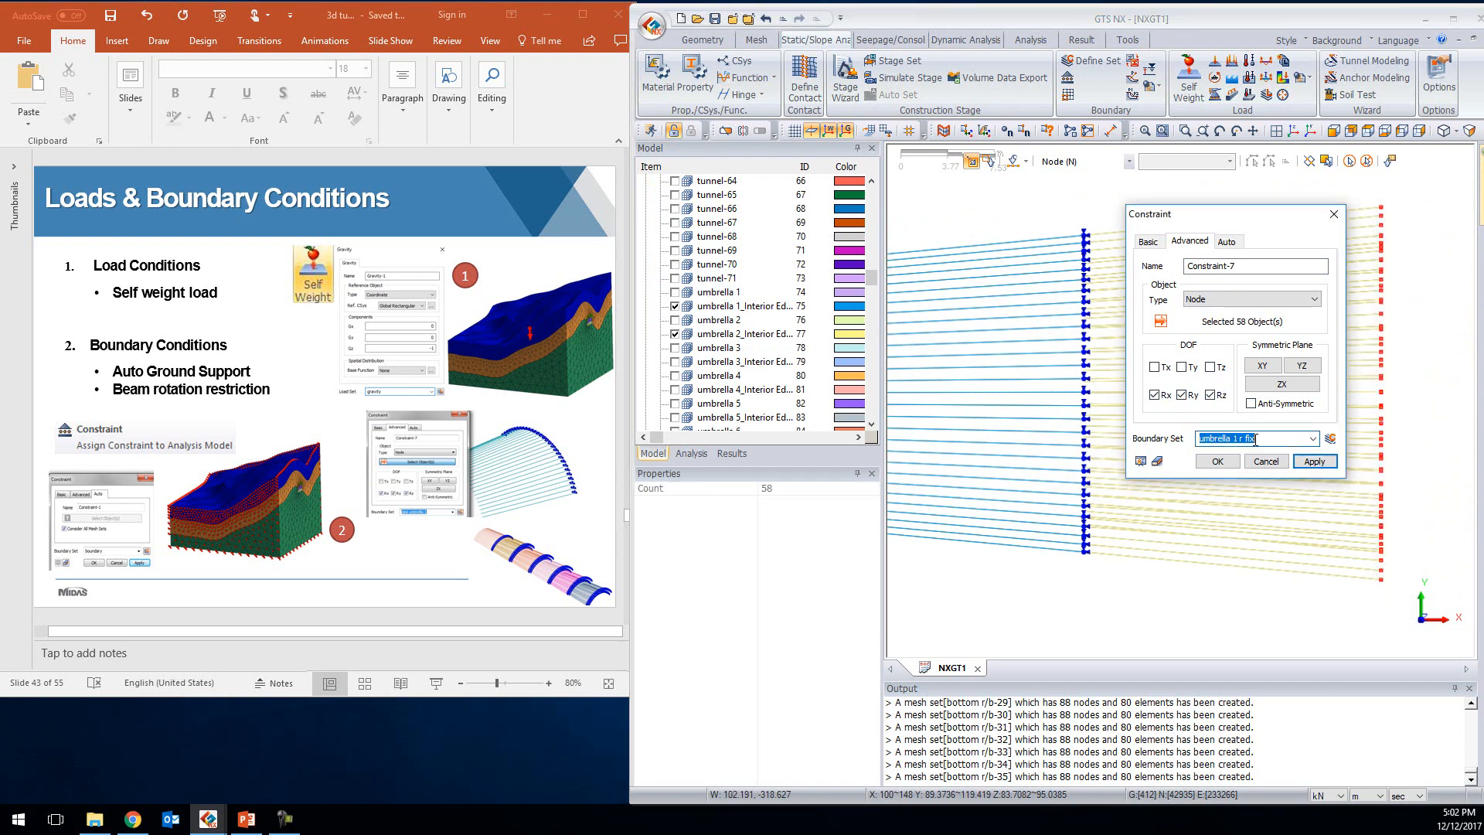
pyautogui.write('1')
pyautogui.click(1314, 462)
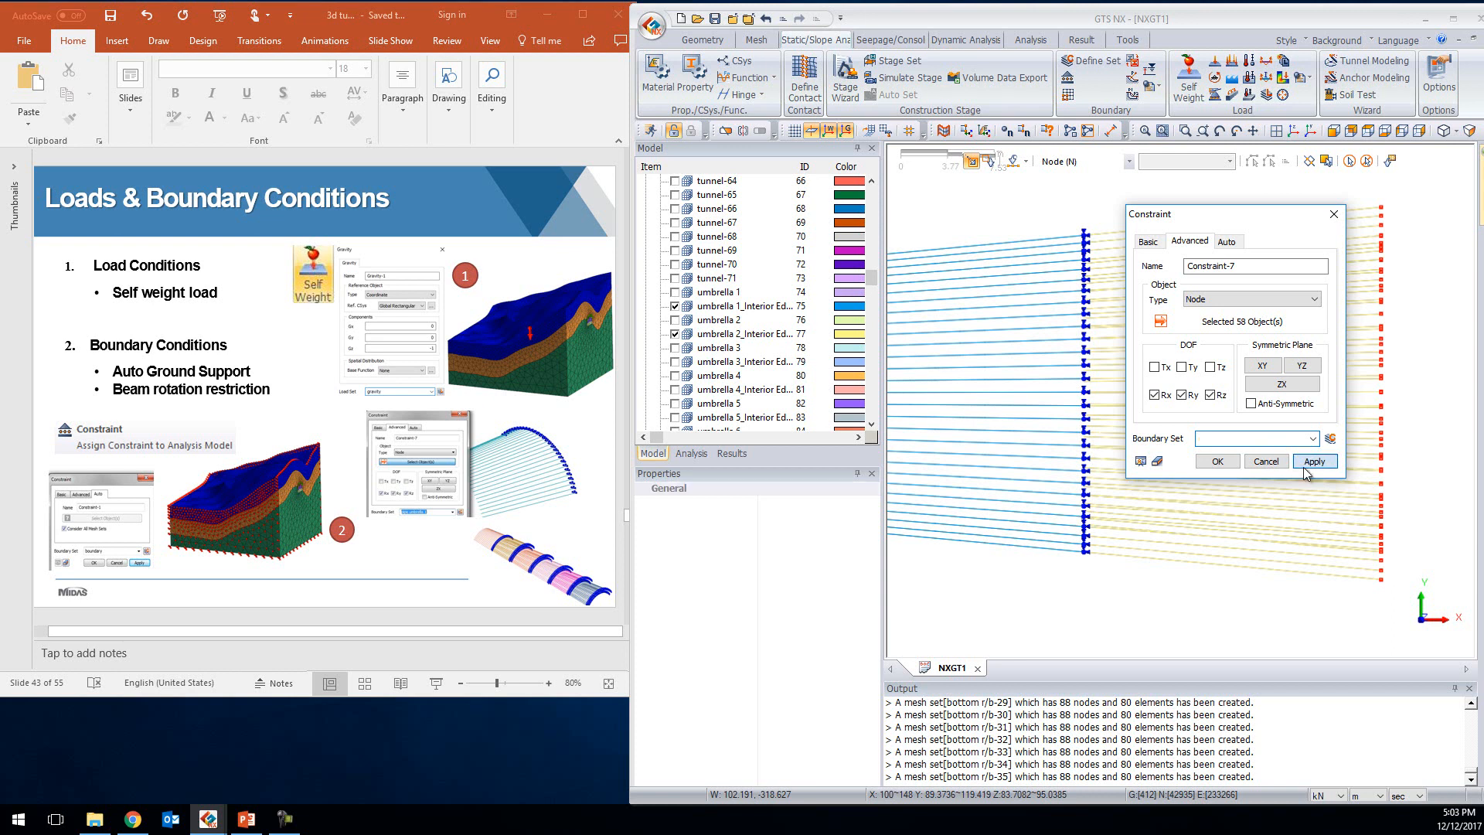
# Show the umbrella 3 interior edge mesh set and apply the rotation constraint to its positive X end nodes in boundary set umbrella fix 3
pyautogui.click(678, 361)
pyautogui.moveTo(1126, 510); pyautogui.dragTo(863, 526, button='middle')
pyautogui.moveTo(1437, 193); pyautogui.dragTo(1418, 636)
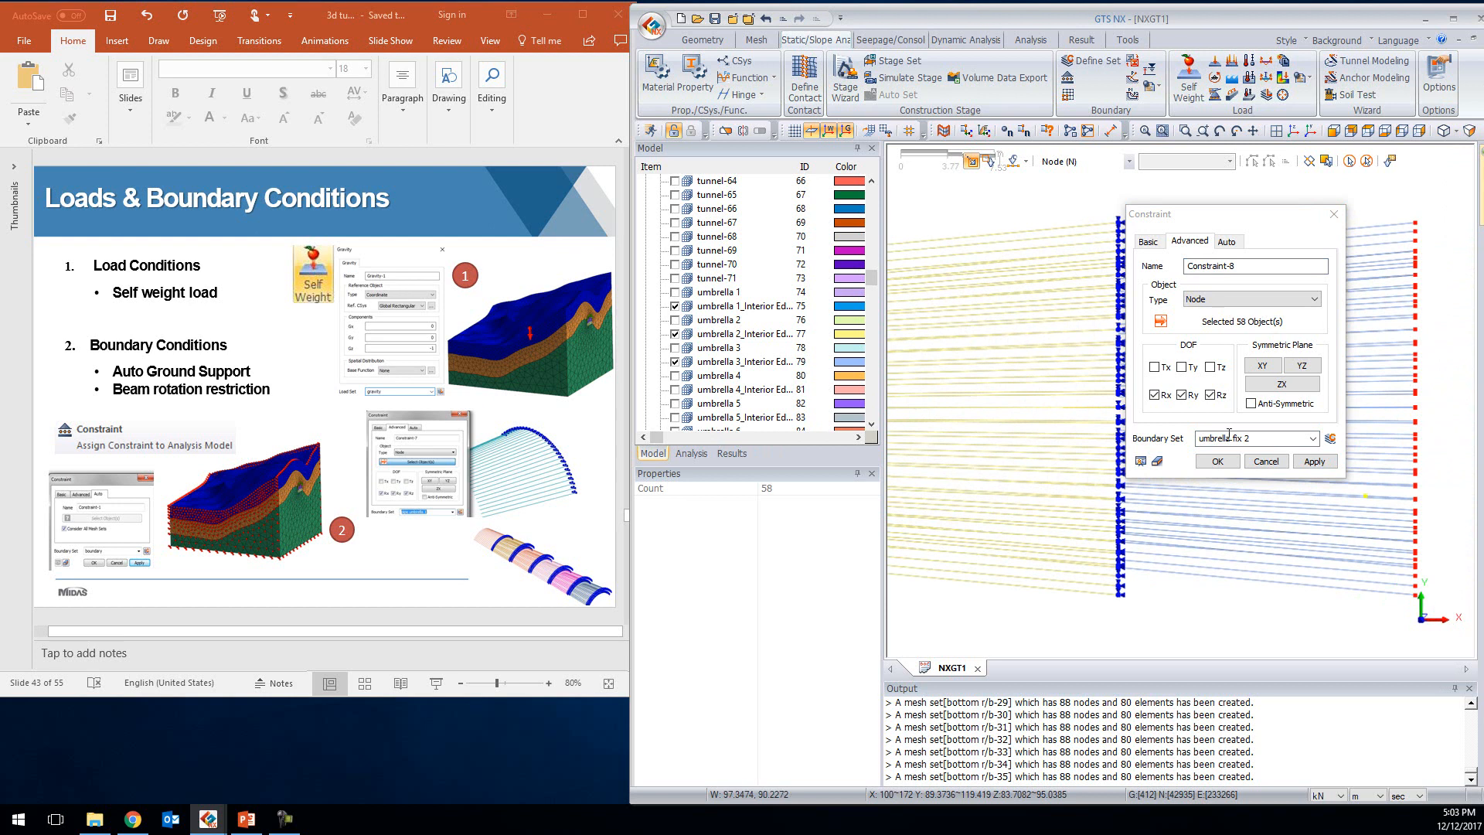
pyautogui.click(1266, 442)
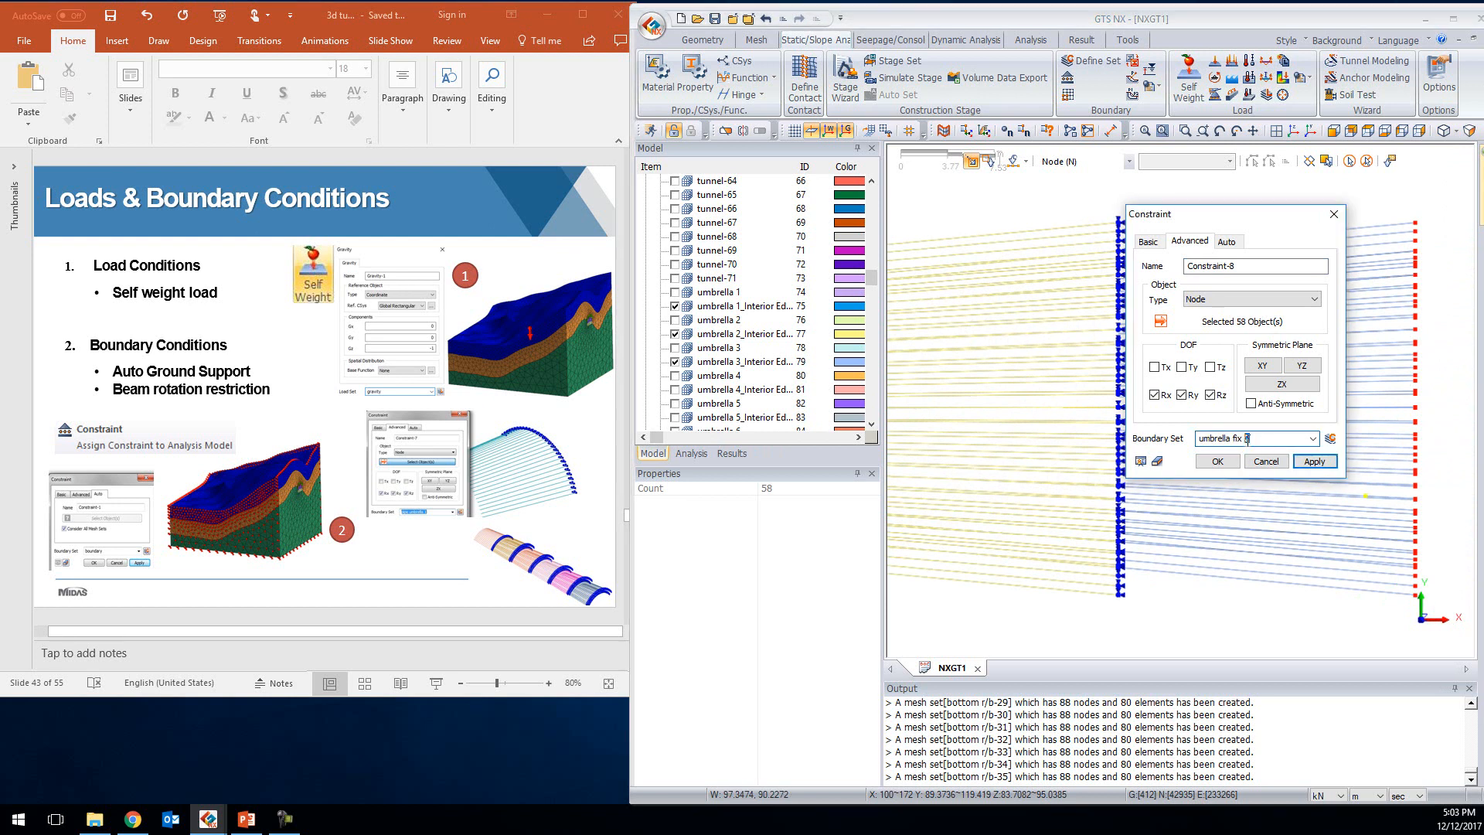
pyautogui.write('3')
pyautogui.click(1314, 461)
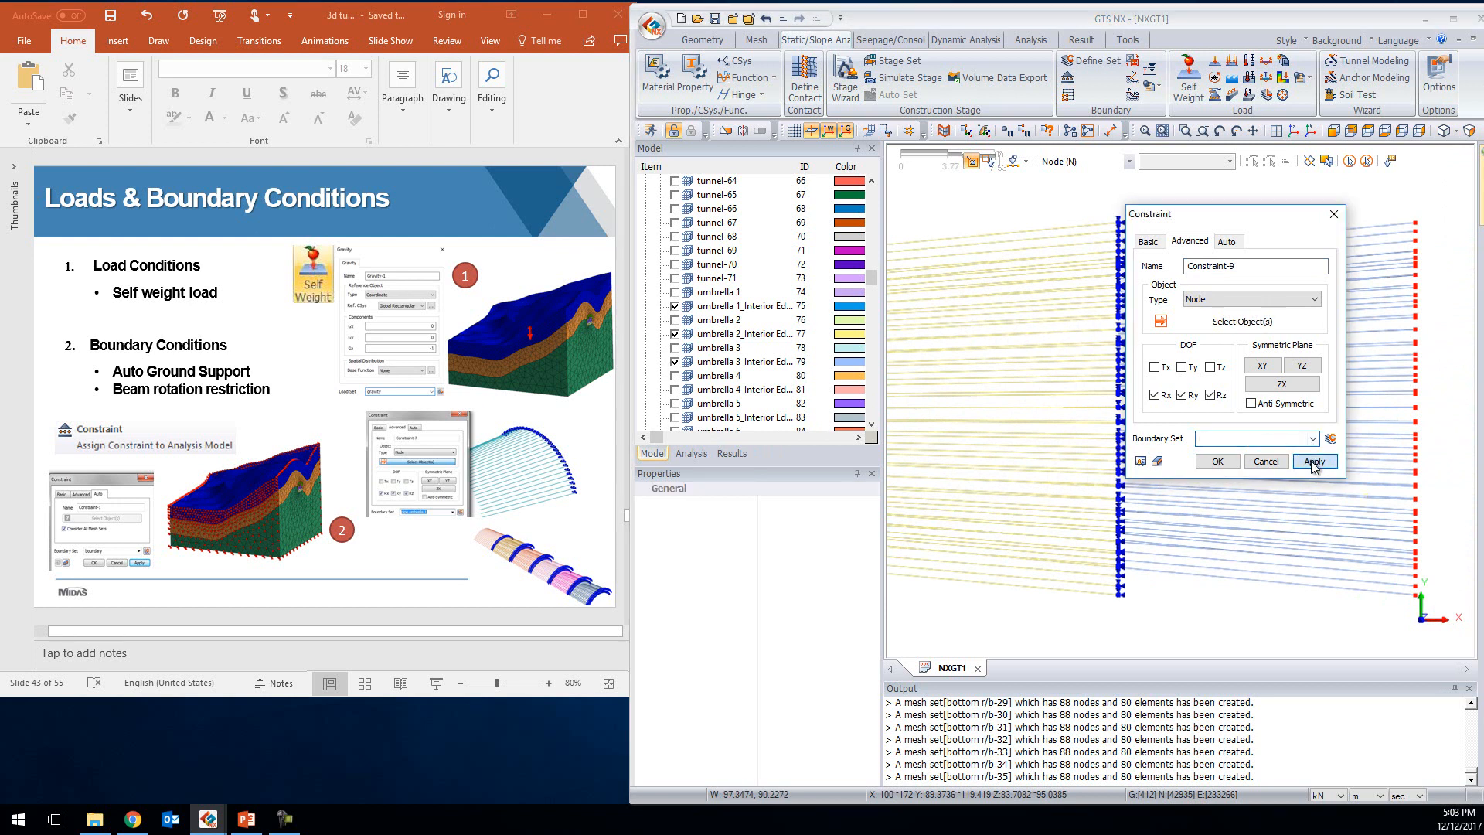
# Show the umbrella 4 interior edge mesh set and apply the rotation constraint to its positive X end nodes in boundary set umbrella fix 4
pyautogui.click(675, 390)
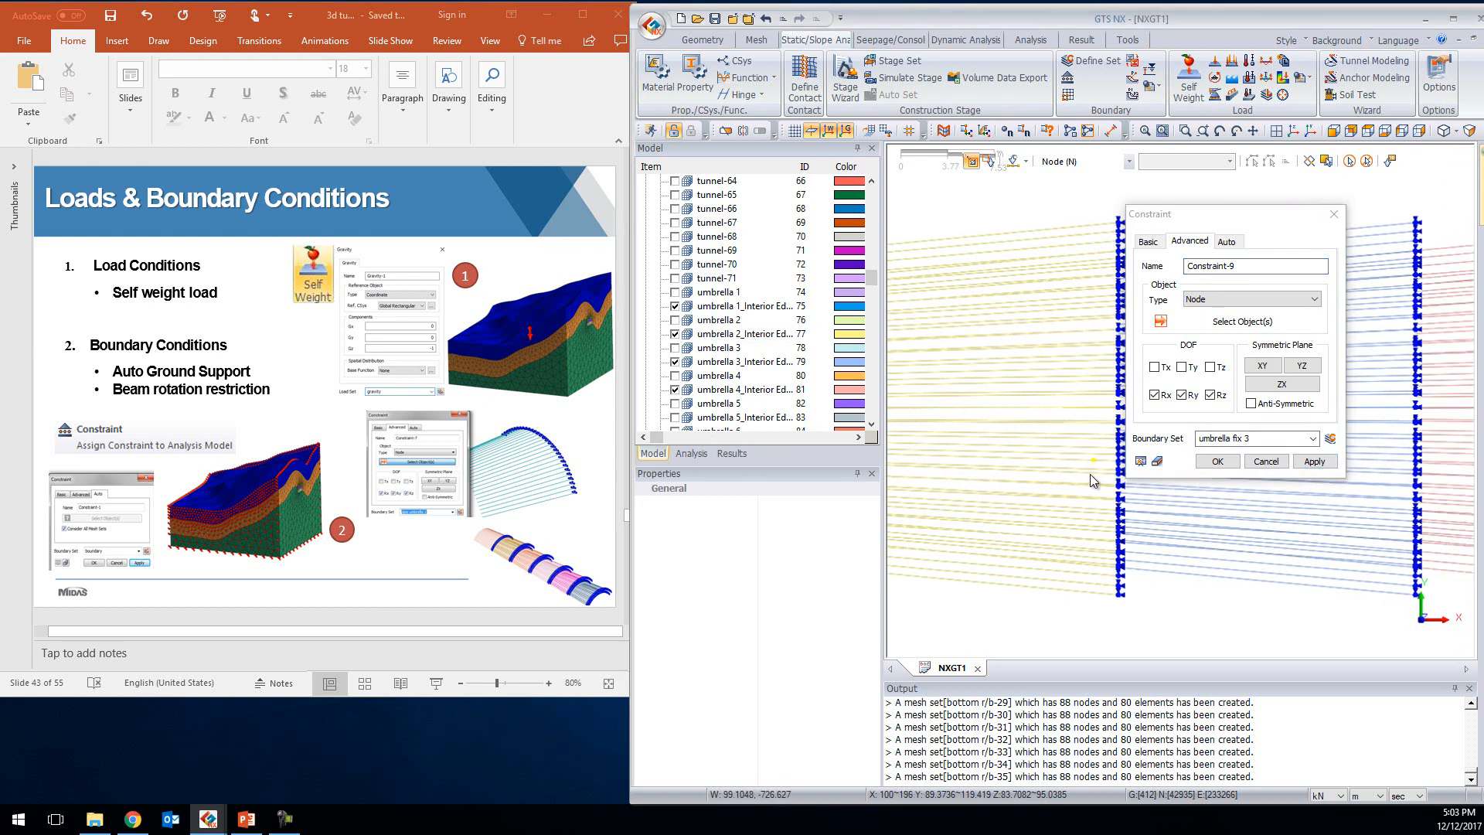
pyautogui.moveTo(1099, 475); pyautogui.dragTo(917, 461, button='middle')
pyautogui.moveTo(1056, 390); pyautogui.dragTo(922, 389, button='middle')
pyautogui.moveTo(1424, 176); pyautogui.dragTo(1393, 626)
pyautogui.click(1261, 439)
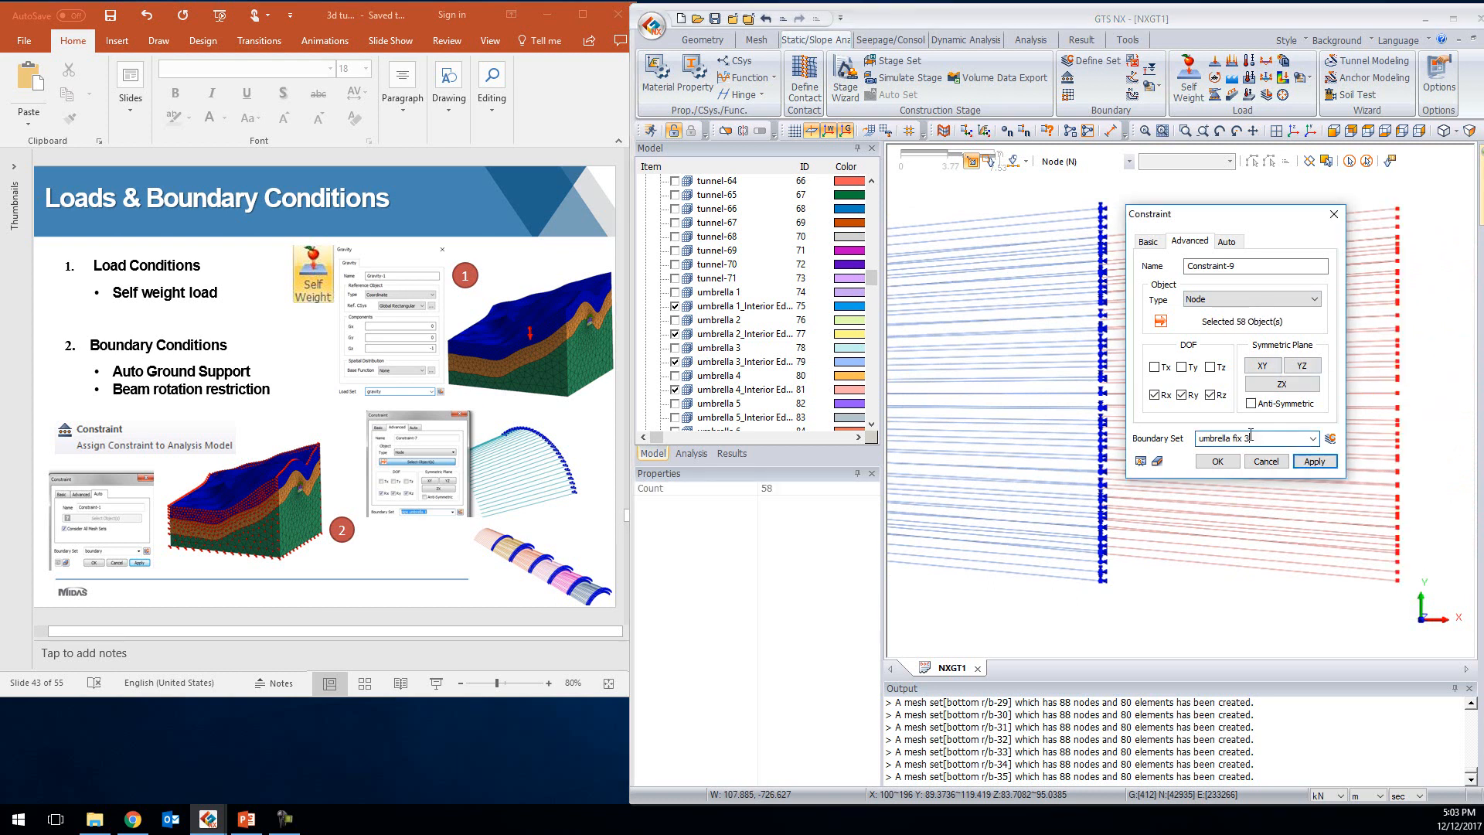
pyautogui.write('4')
pyautogui.click(1314, 461)
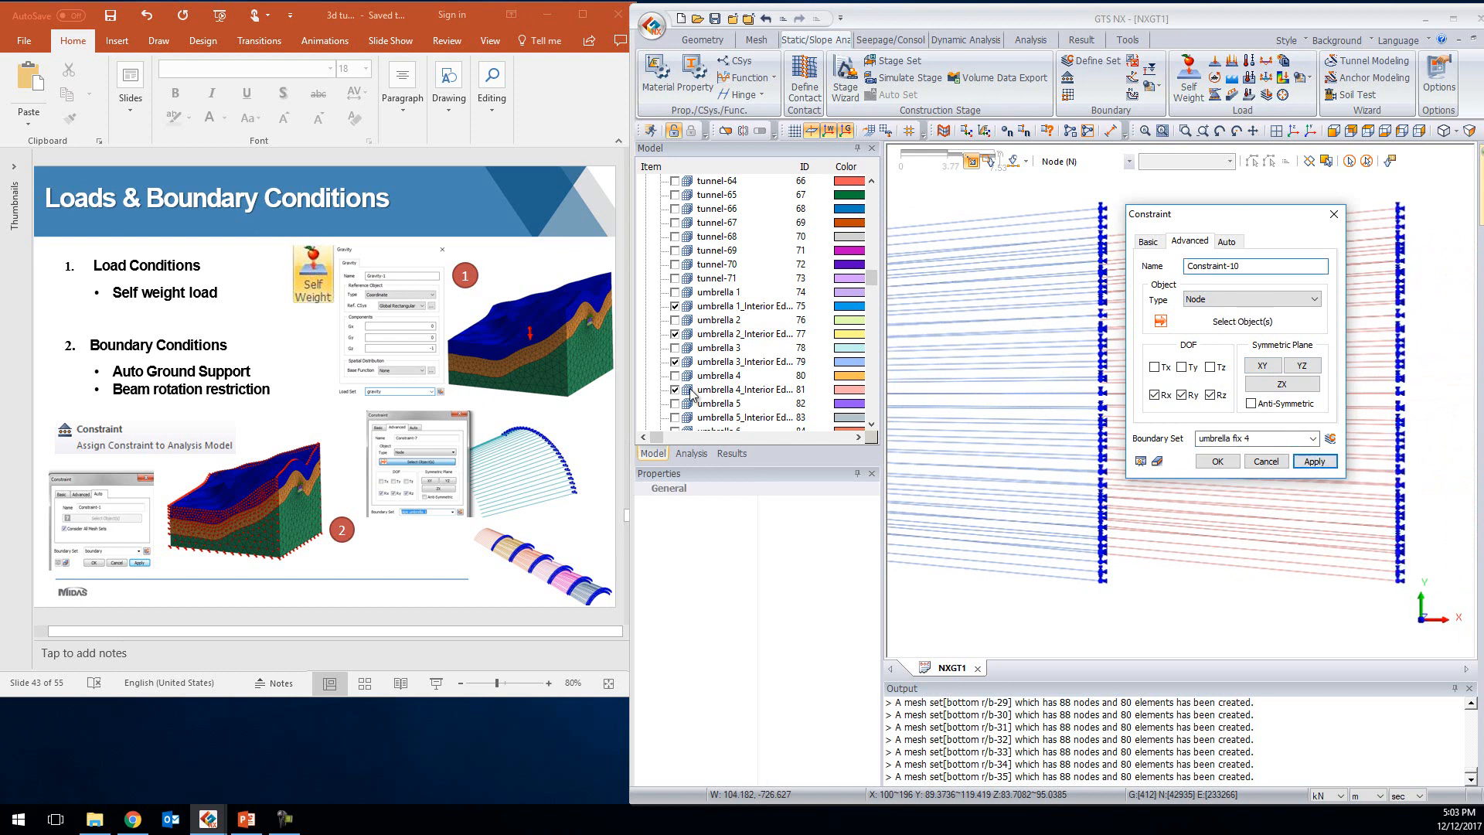
# Show the umbrella 5 interior edge mesh set and apply the rotation constraint to its positive X end nodes in boundary set umbrella fix 5
pyautogui.click(675, 417)
pyautogui.moveTo(1228, 578); pyautogui.dragTo(938, 564, button='middle')
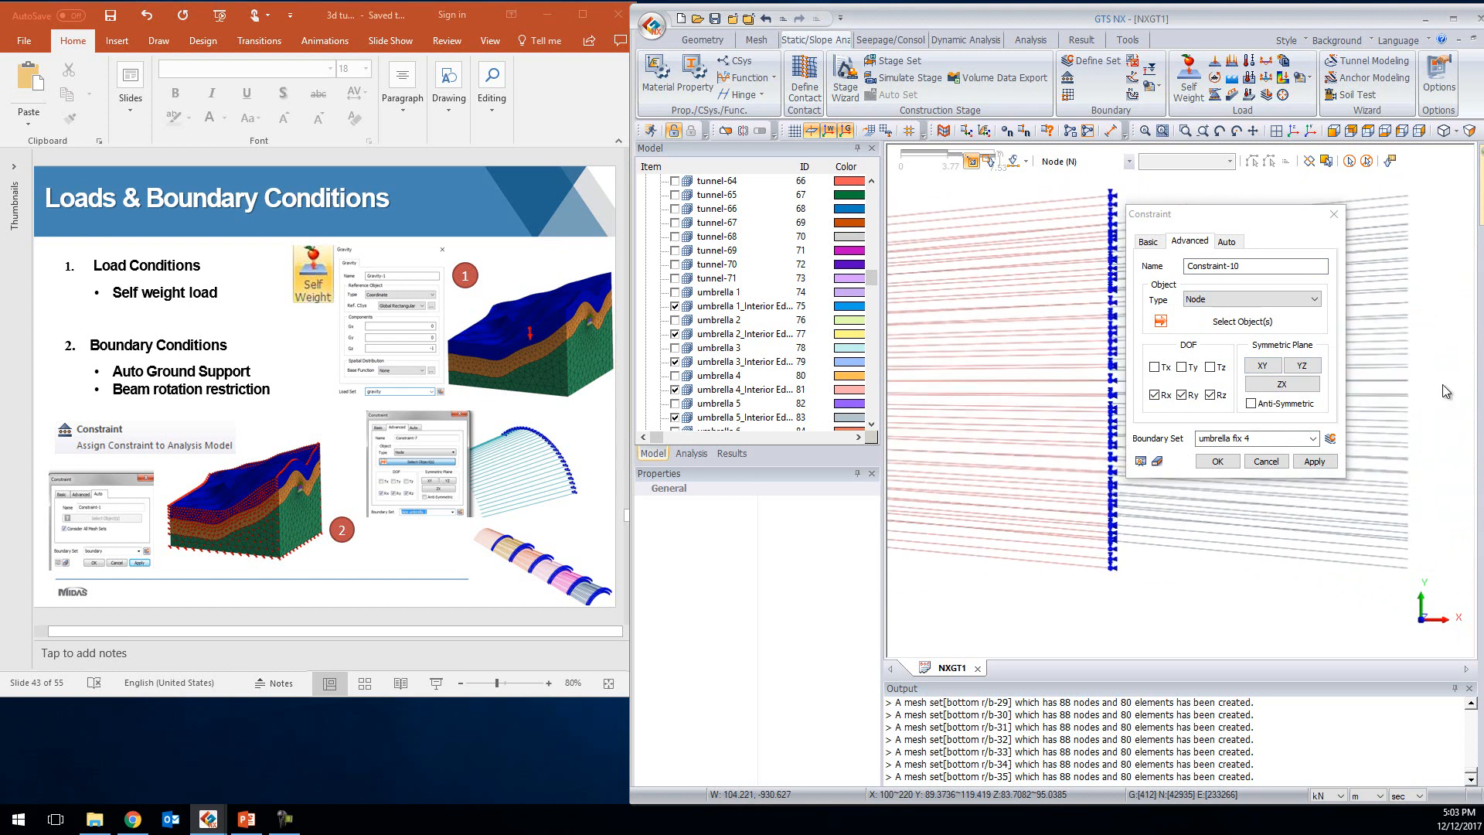
pyautogui.moveTo(1428, 177); pyautogui.dragTo(1403, 628)
pyautogui.click(1251, 440)
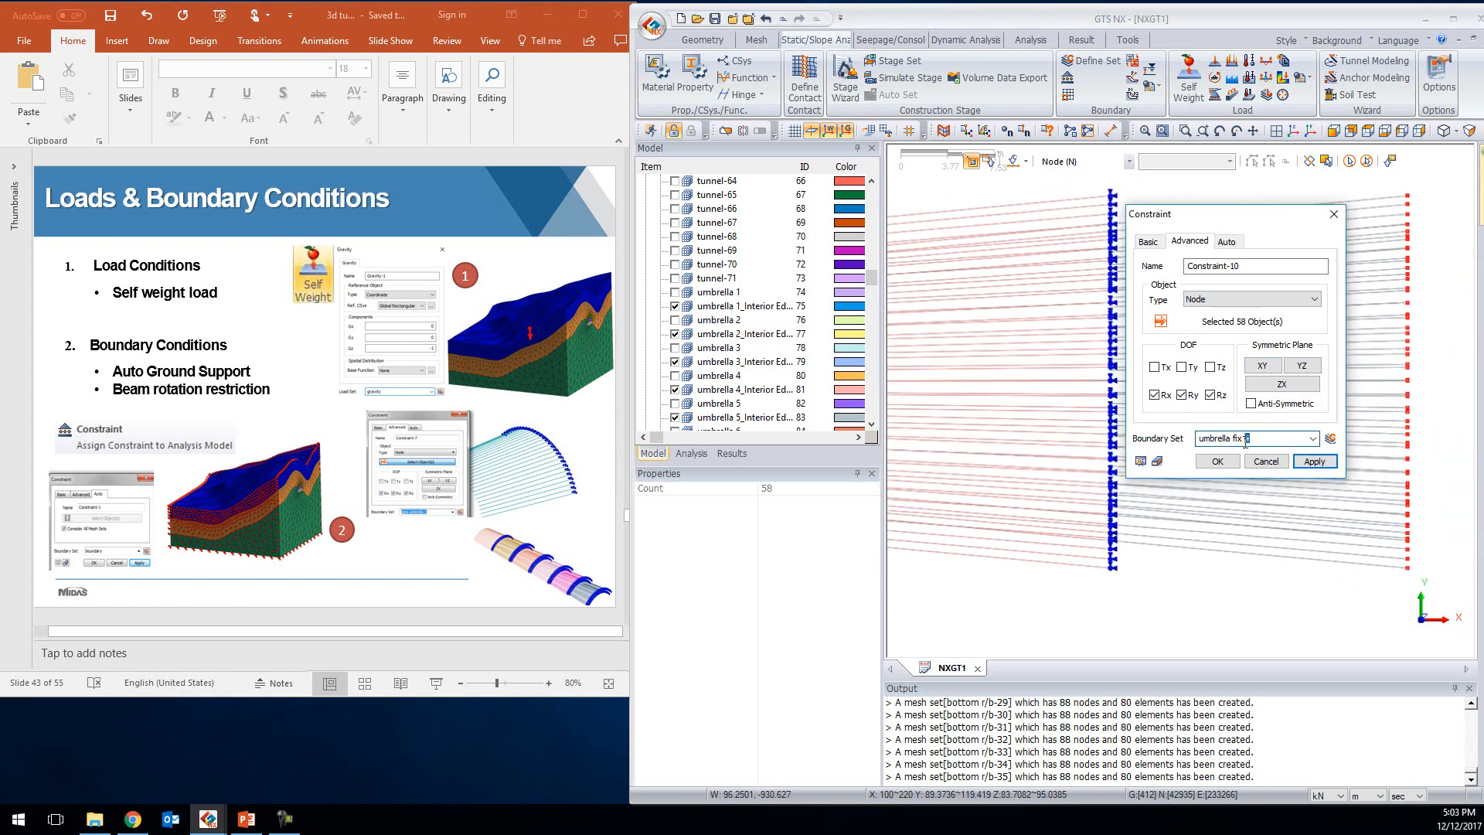
pyautogui.click(1319, 463)
# Show the umbrella 6 interior edge mesh set, constrain rotation at its positive X end nodes, and finish the constraint definition
pyautogui.scroll(-2, 704, 376)
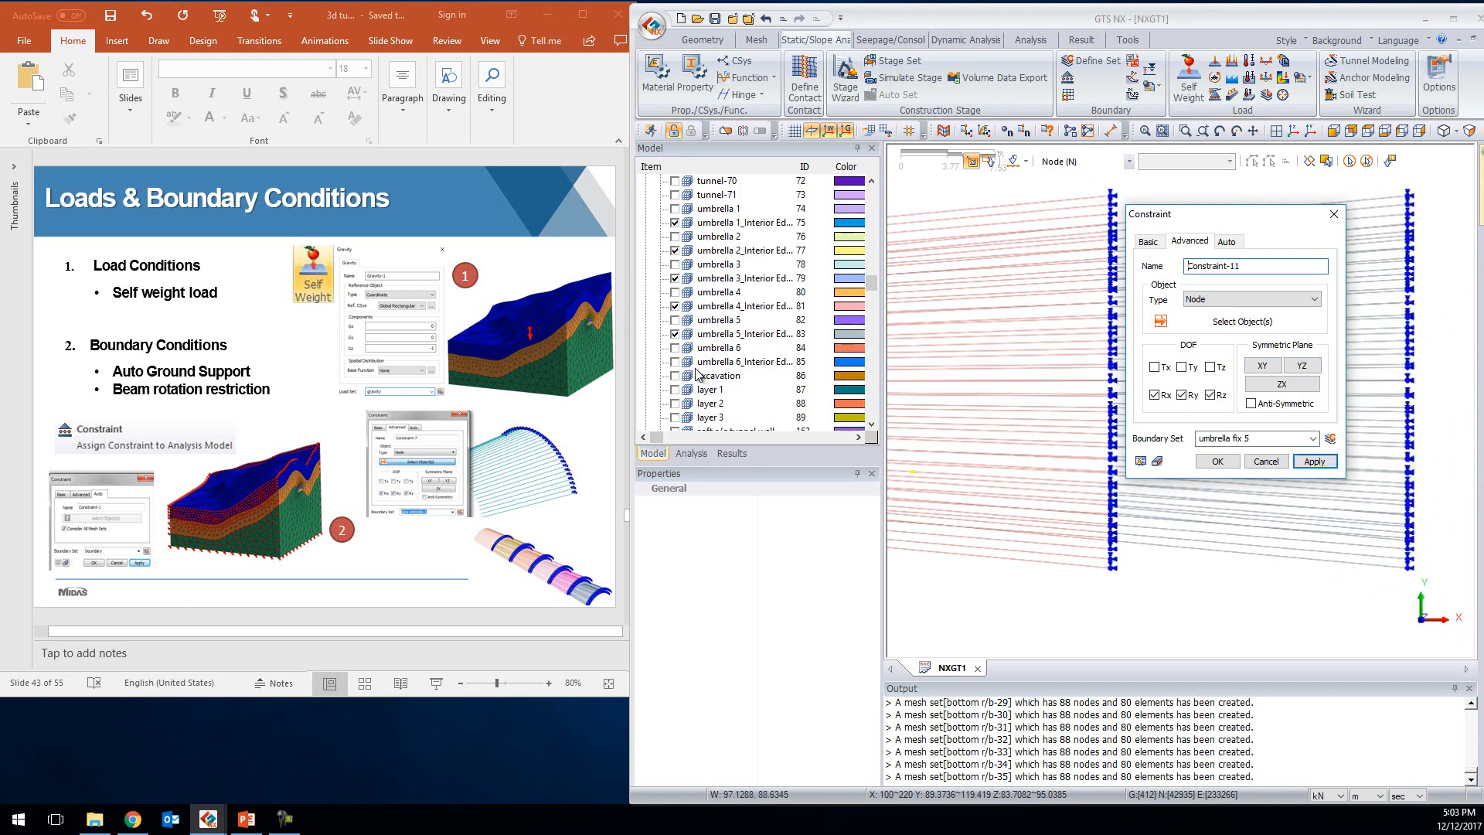
pyautogui.click(676, 361)
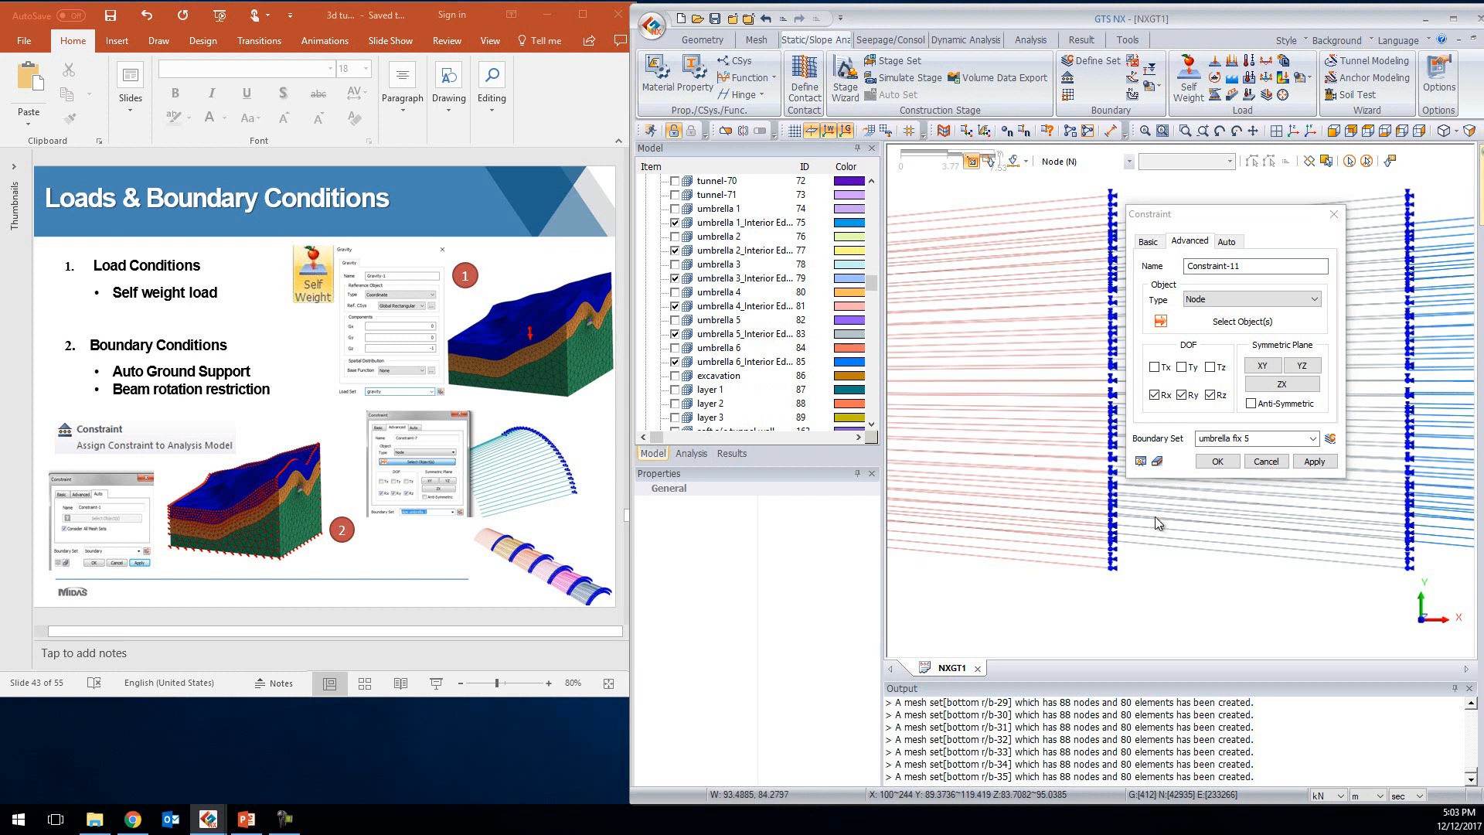
pyautogui.moveTo(1157, 526); pyautogui.dragTo(839, 516, button='middle')
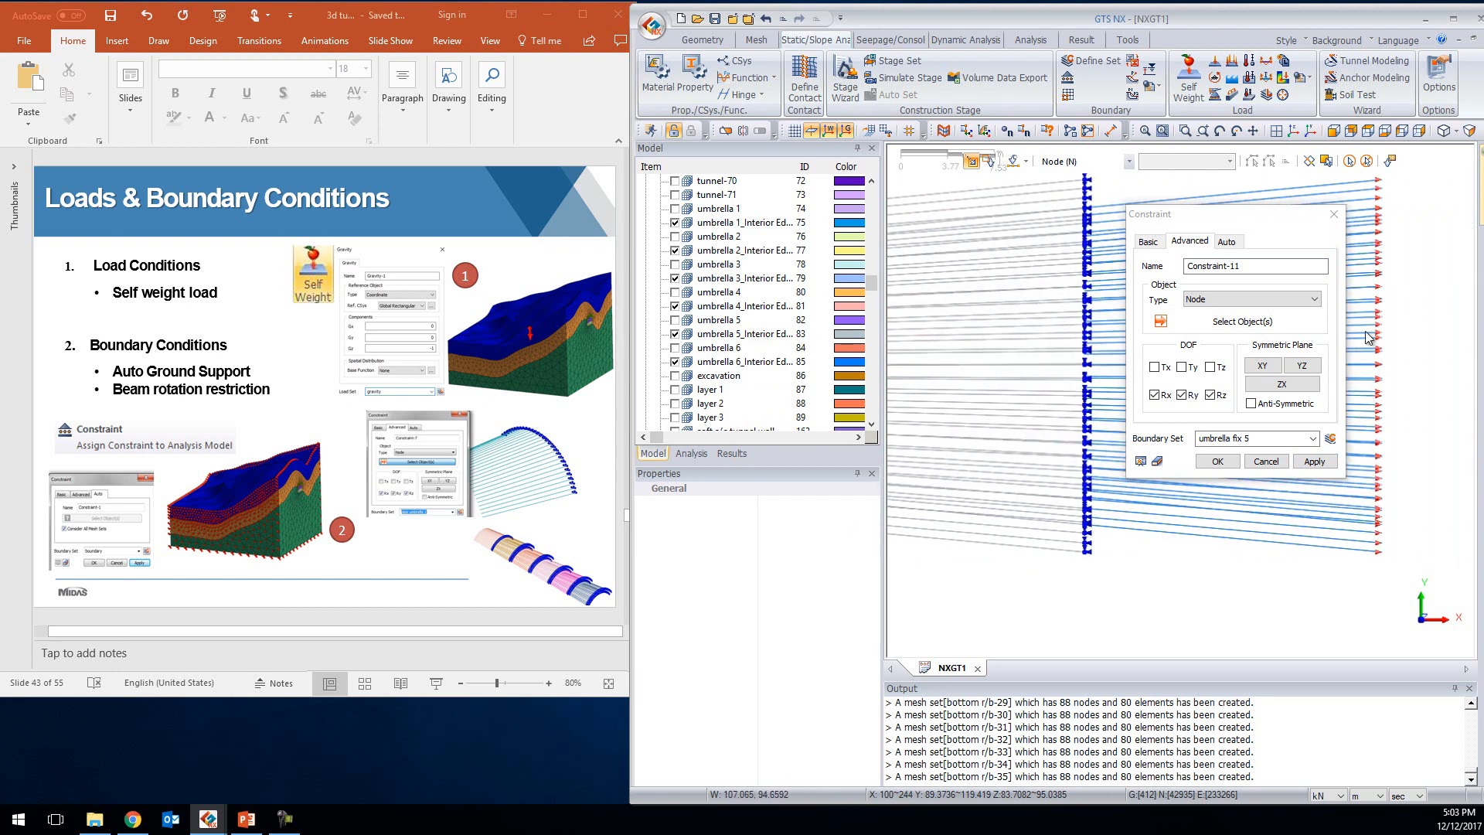
pyautogui.moveTo(1408, 162); pyautogui.dragTo(1384, 597)
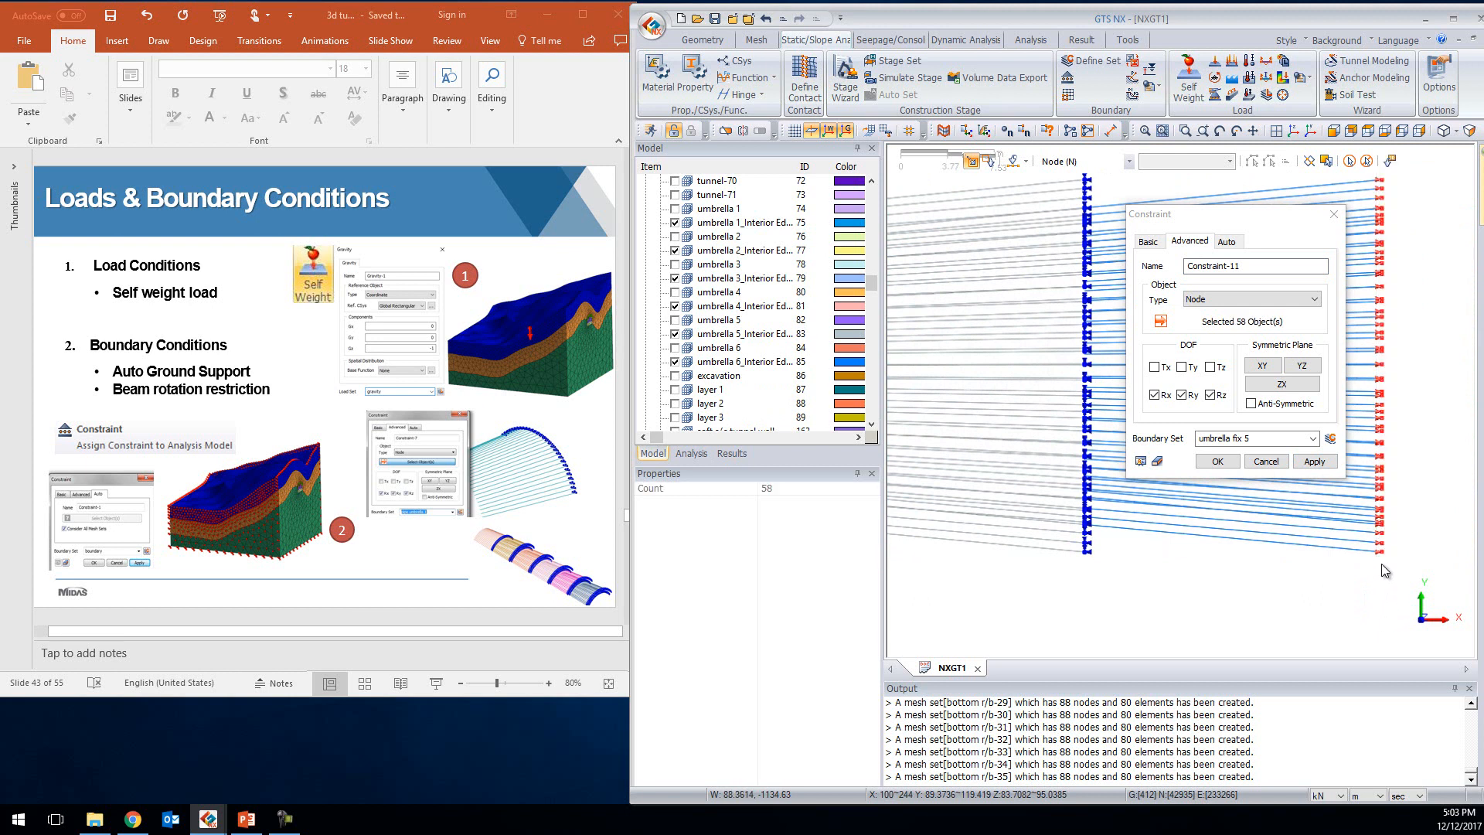
pyautogui.click(1273, 438)
pyautogui.click(1272, 438)
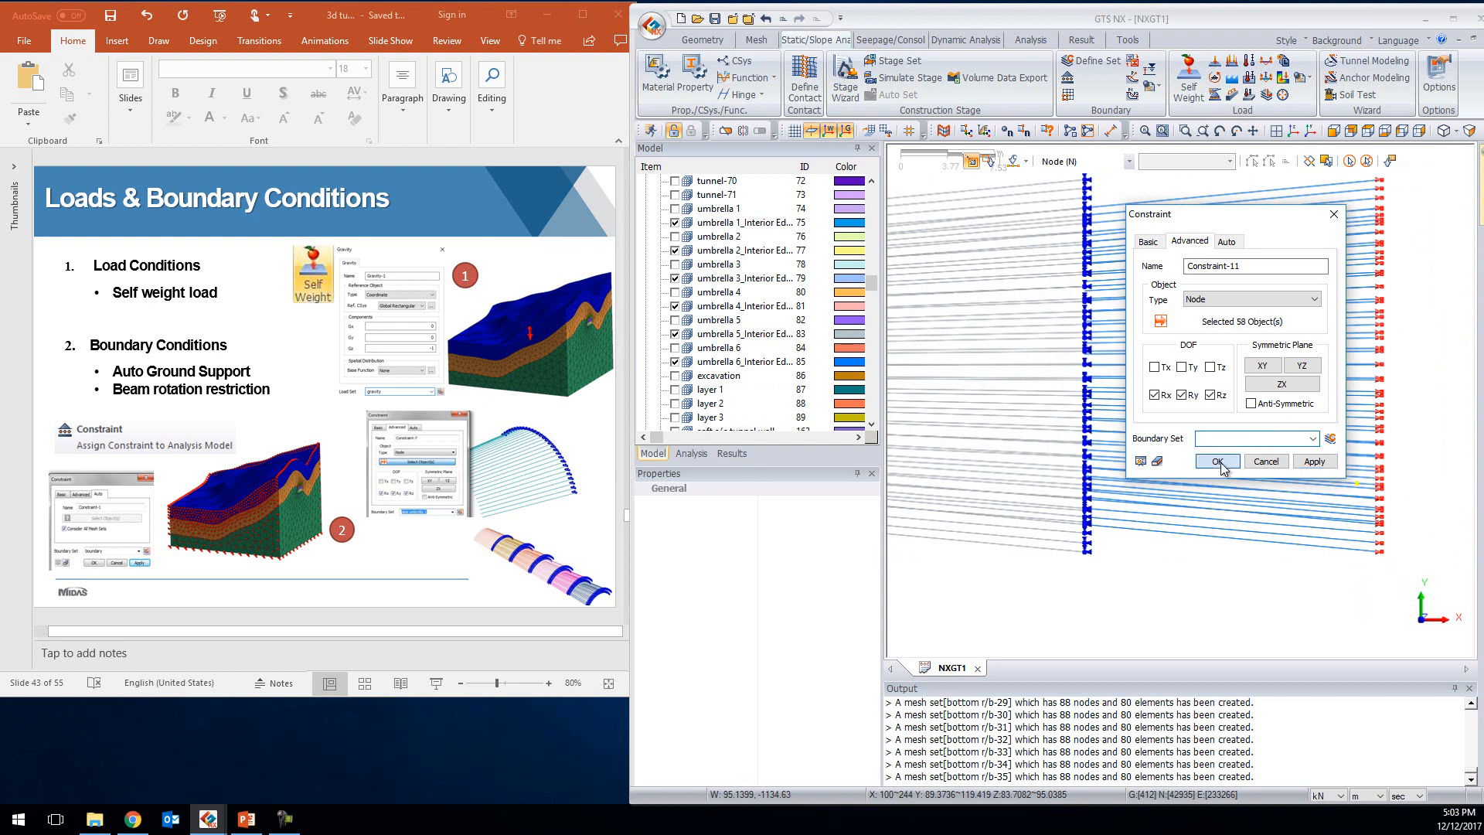
pyautogui.click(1217, 462)
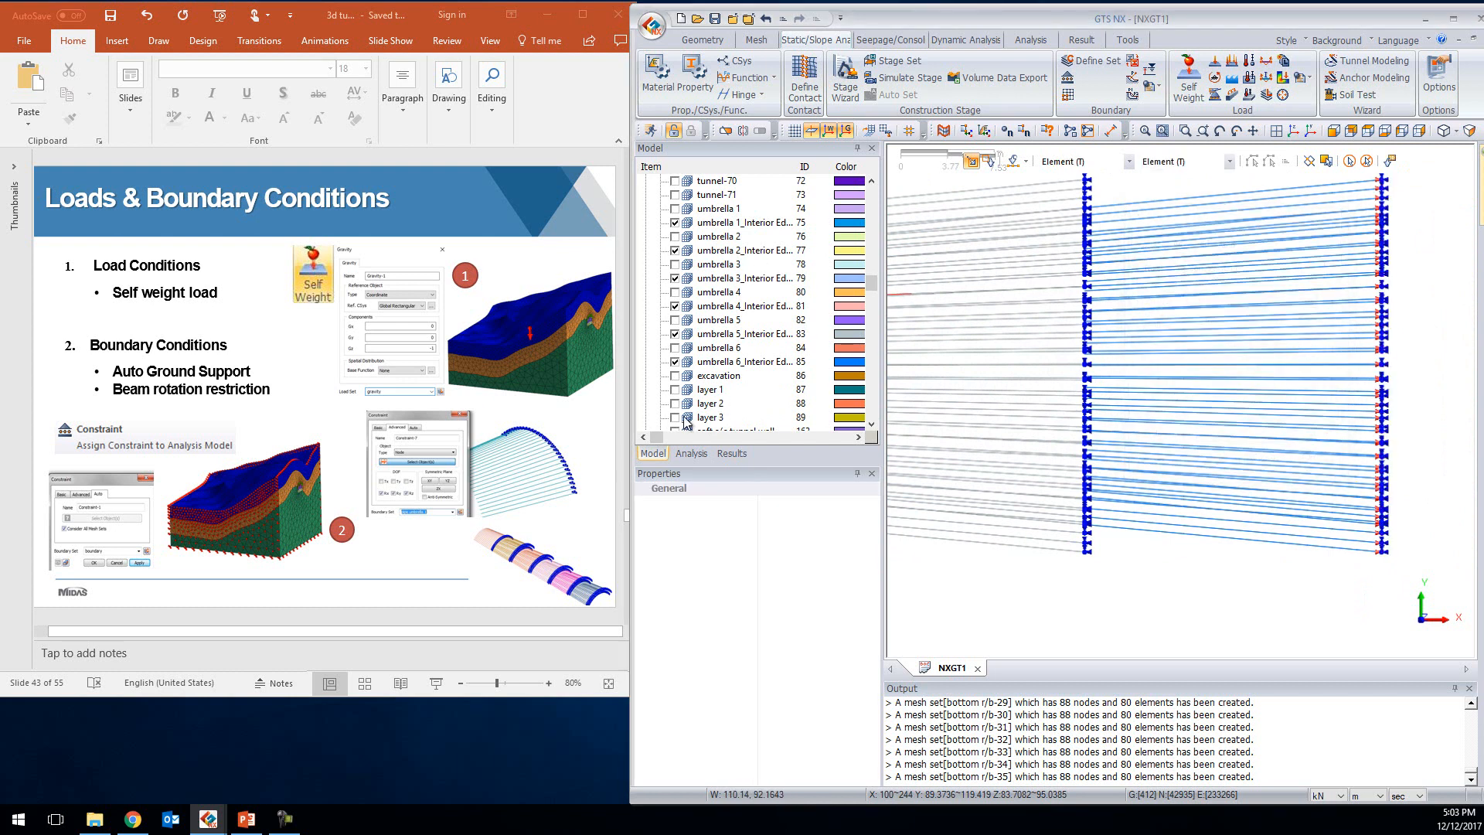
# Advance the PowerPoint instructions to Construction Stages, and view all constrained umbrella edges isometrically in GTS NX
pyautogui.click(589, 431)
pyautogui.scroll(-1, 589, 432)
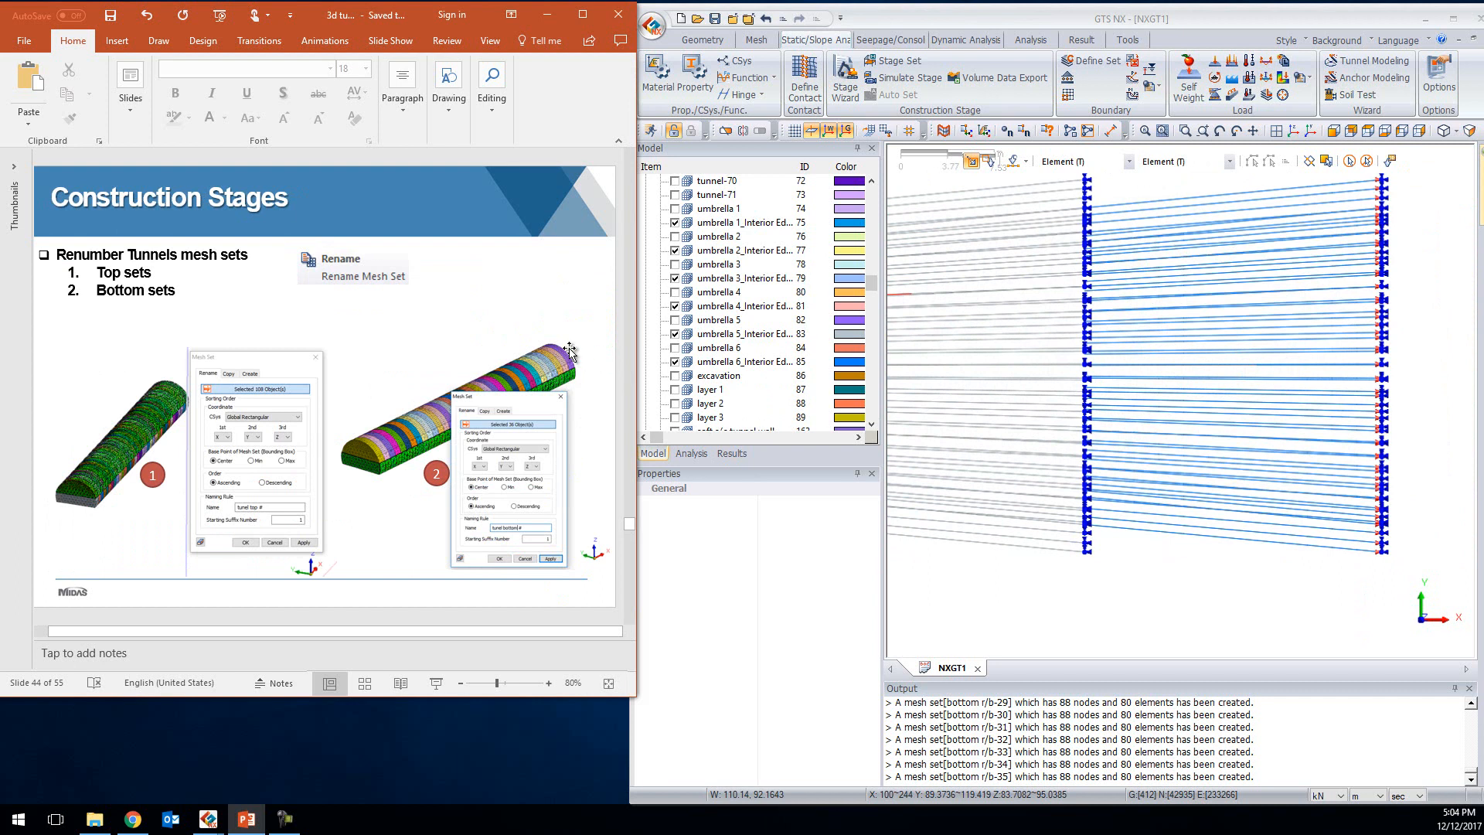
pyautogui.click(1293, 143)
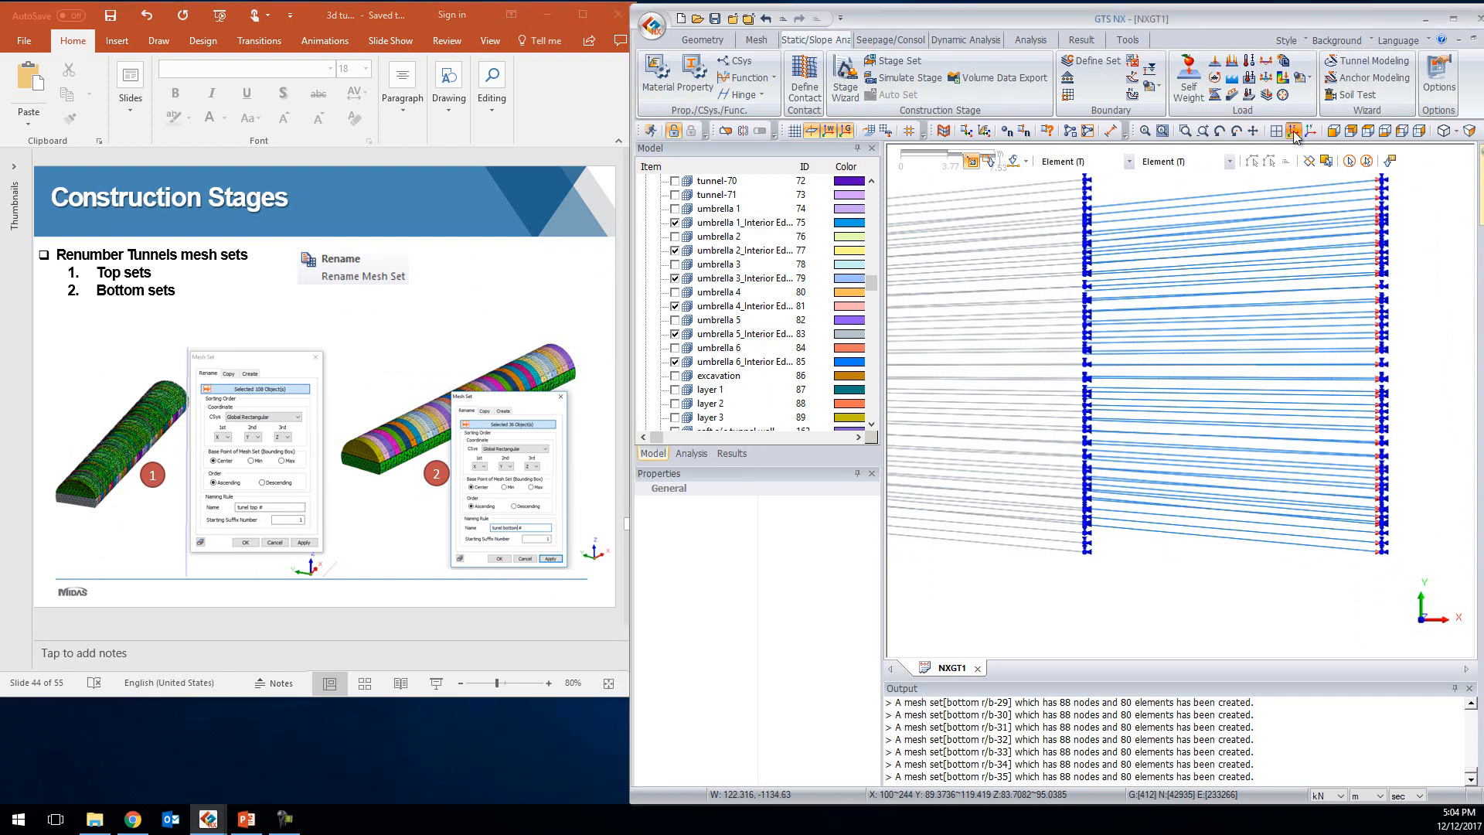
pyautogui.click(1294, 131)
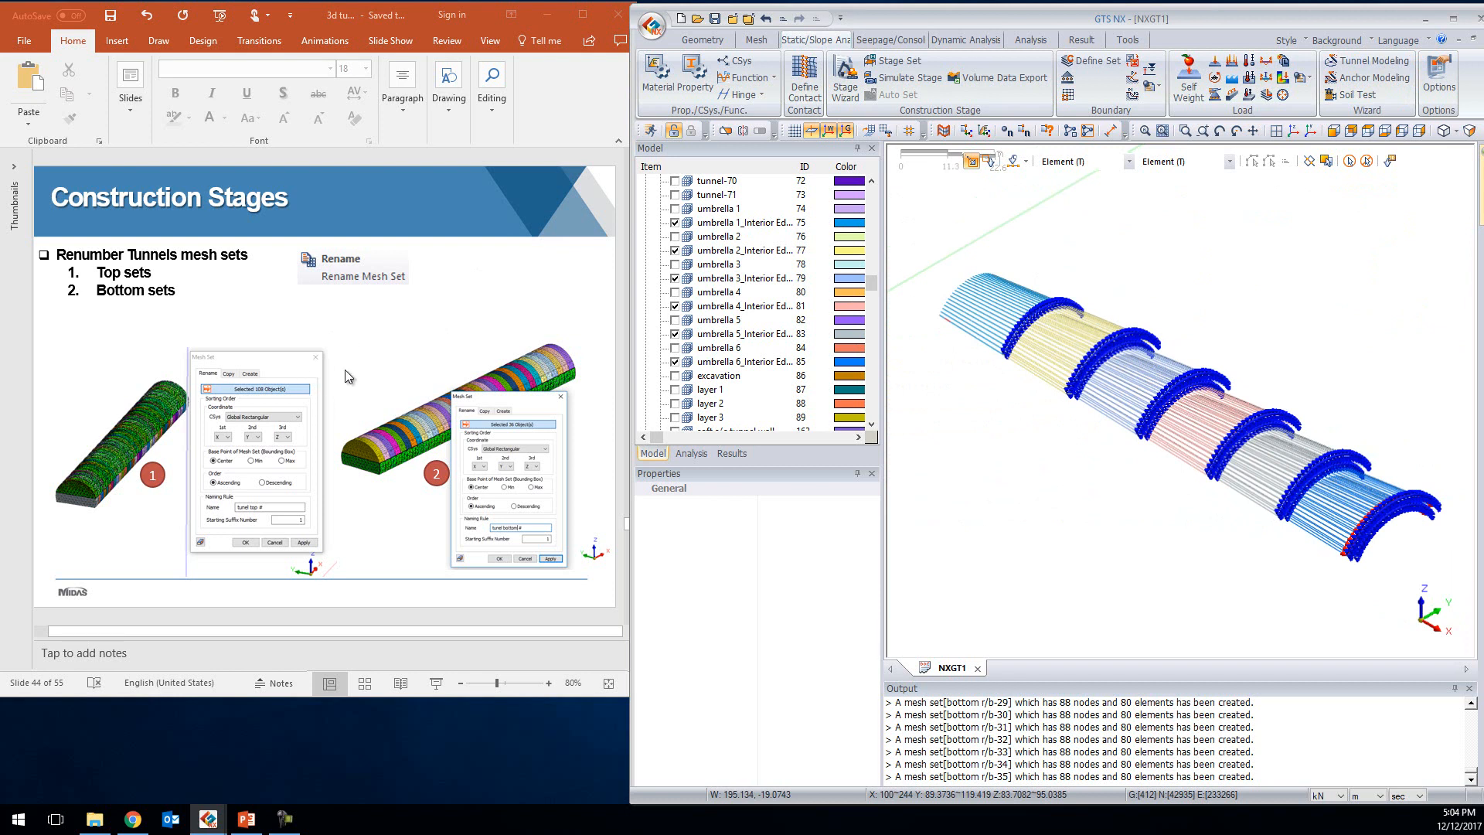
# Review the slides up to renumbering the top and bottom wall mesh sets, and look through the tunnel mesh sets in GTS NX
pyautogui.scroll(1, 344, 370)
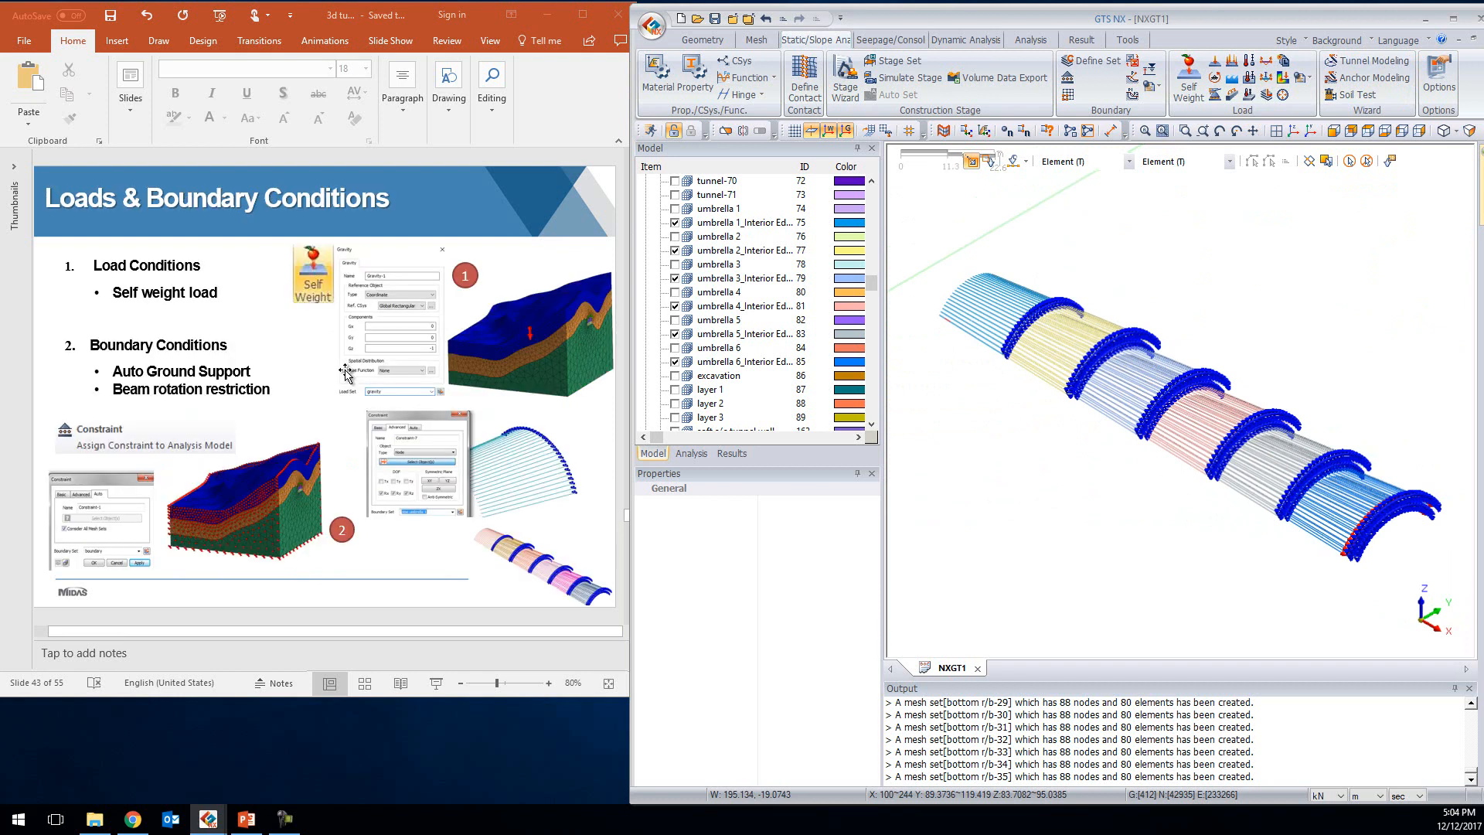
pyautogui.scroll(-2, 345, 371)
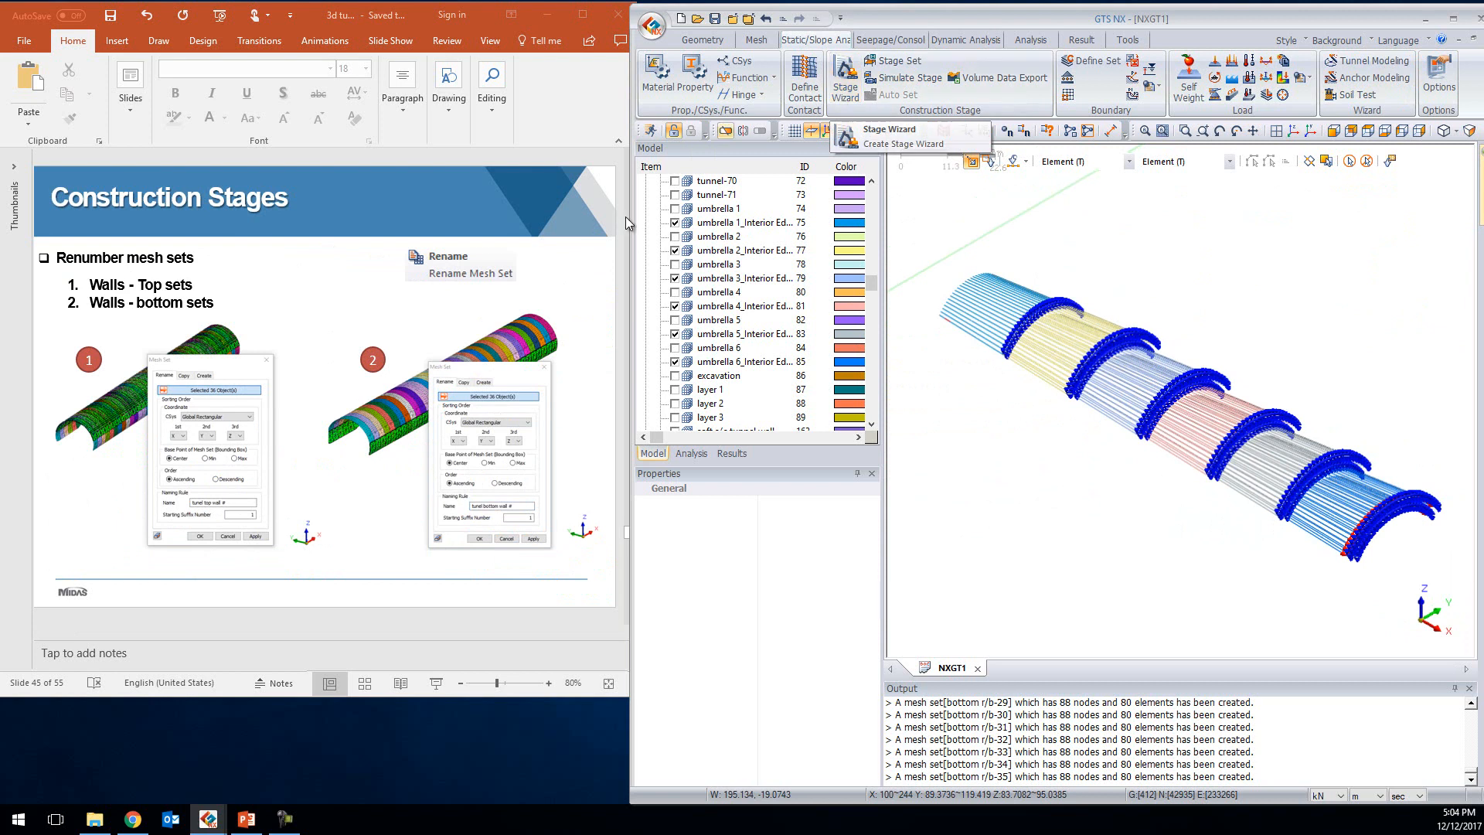
pyautogui.scroll(6, 713, 303)
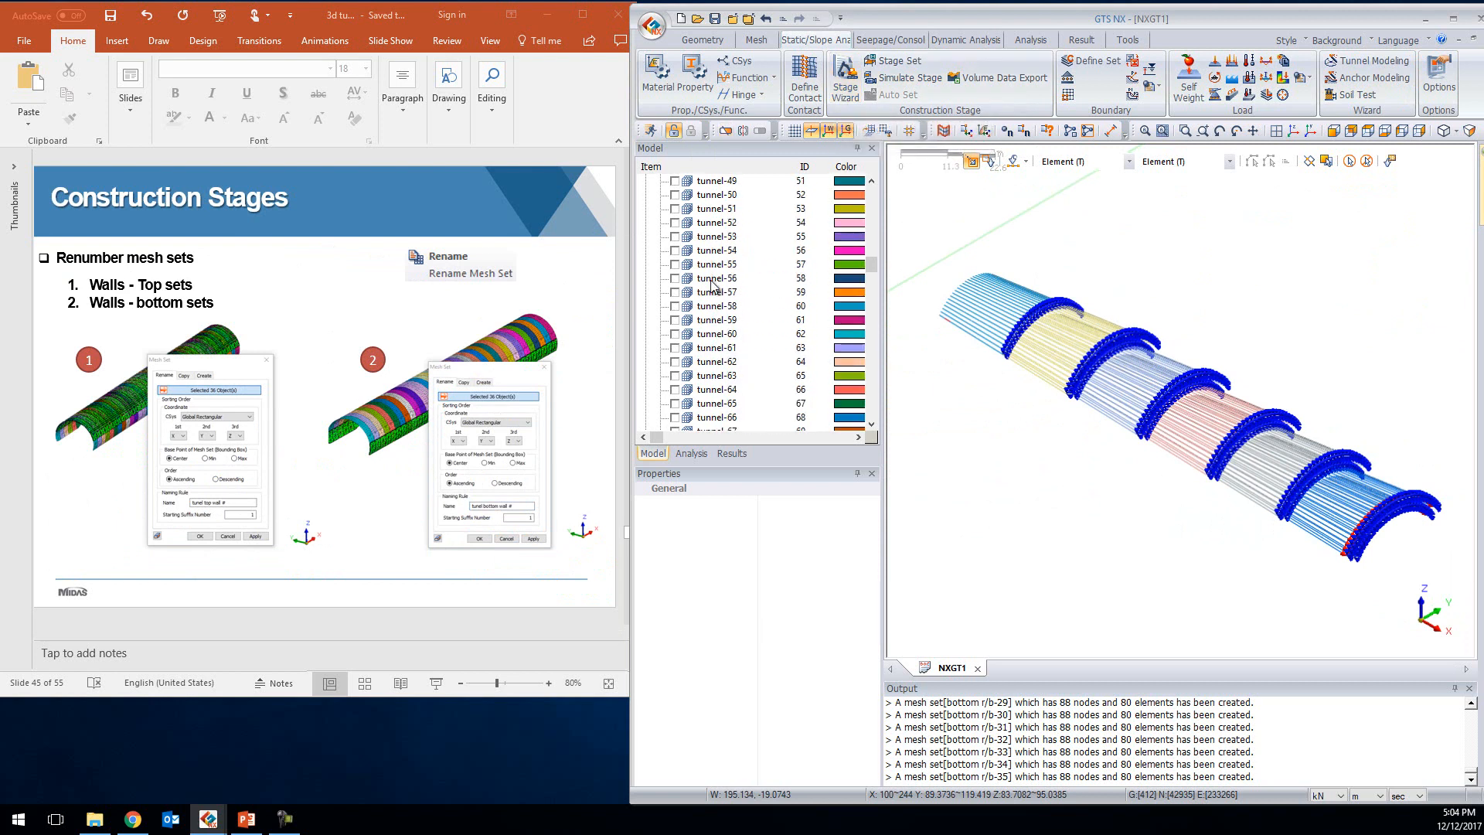
pyautogui.scroll(-2, 699, 311)
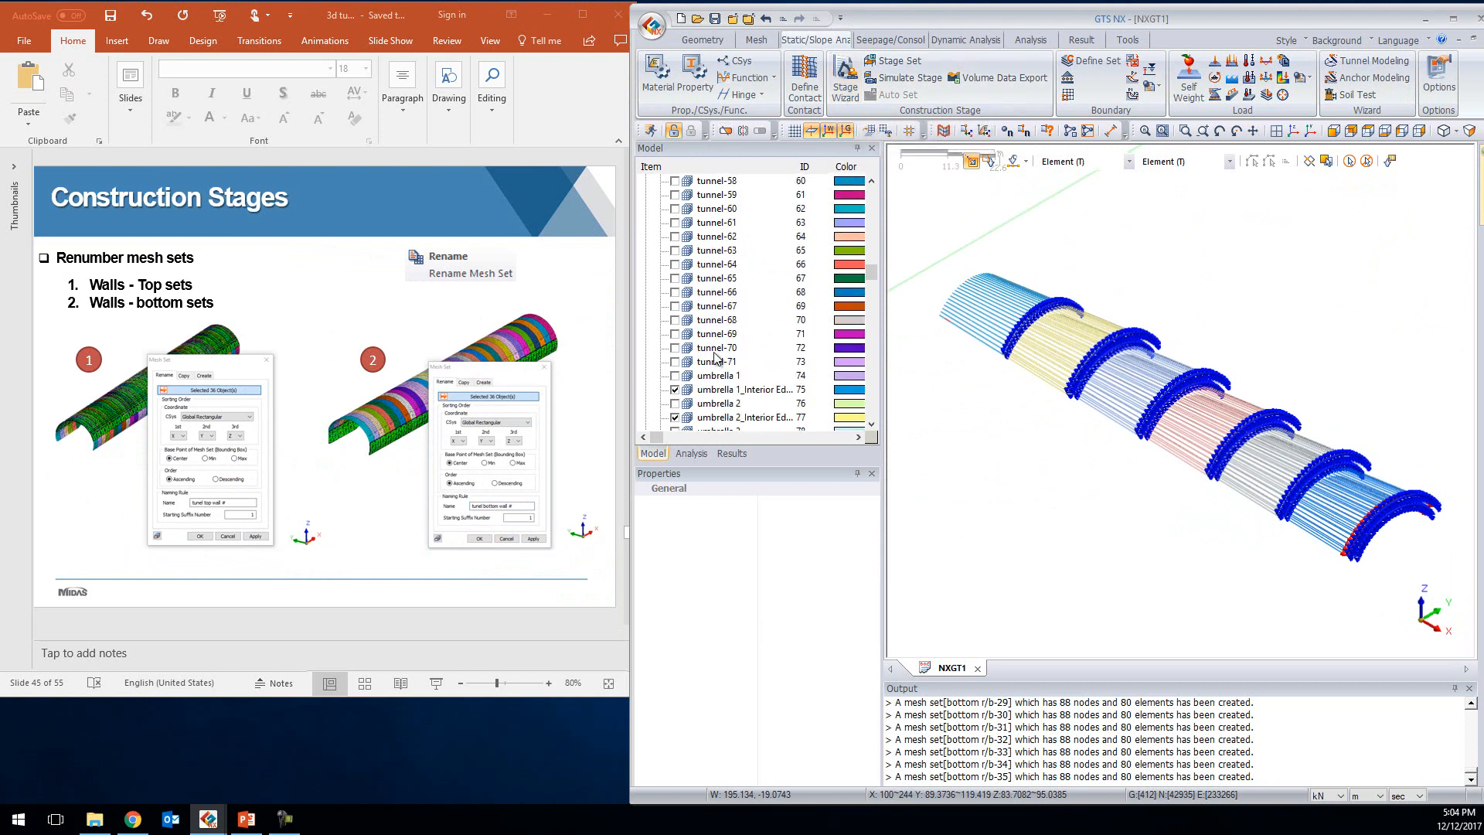
# Look through the tunnel and wall mesh sets in the model tree, and return the slides to renumbering the tunnel mesh sets
pyautogui.scroll(20, 734, 369)
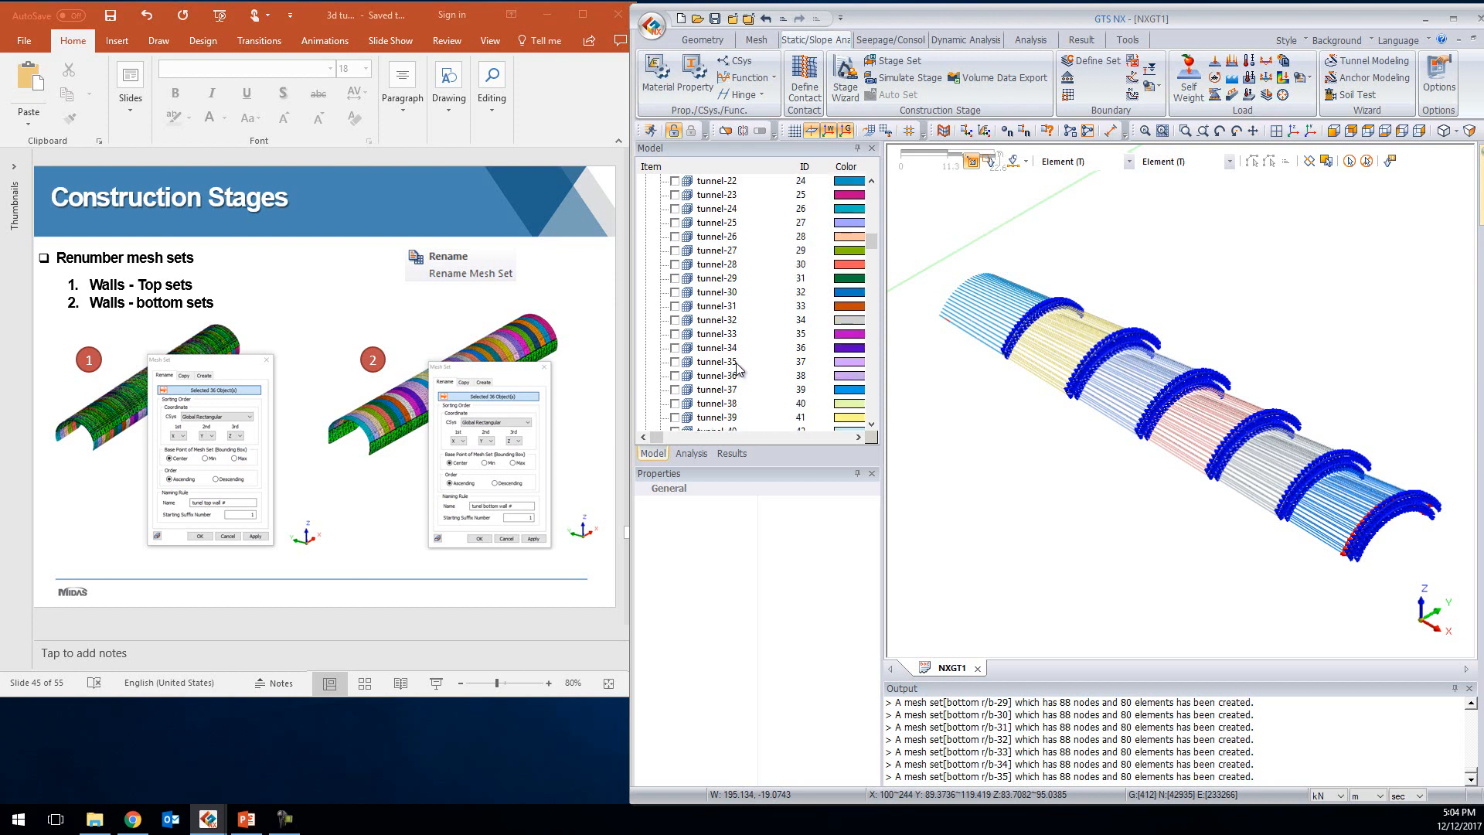
pyautogui.scroll(-20, 740, 368)
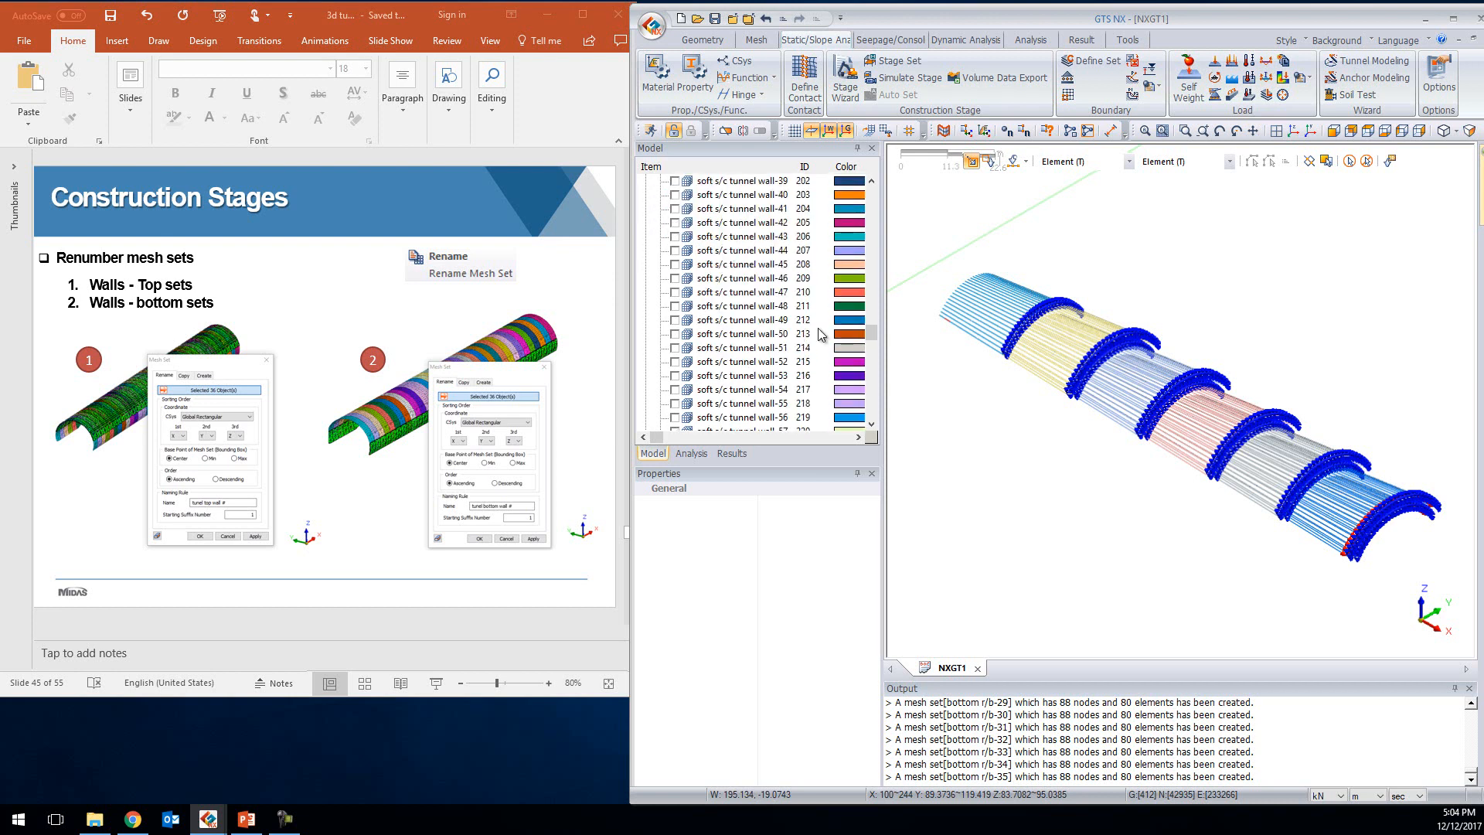
pyautogui.moveTo(872, 336); pyautogui.dragTo(871, 202)
pyautogui.click(587, 272)
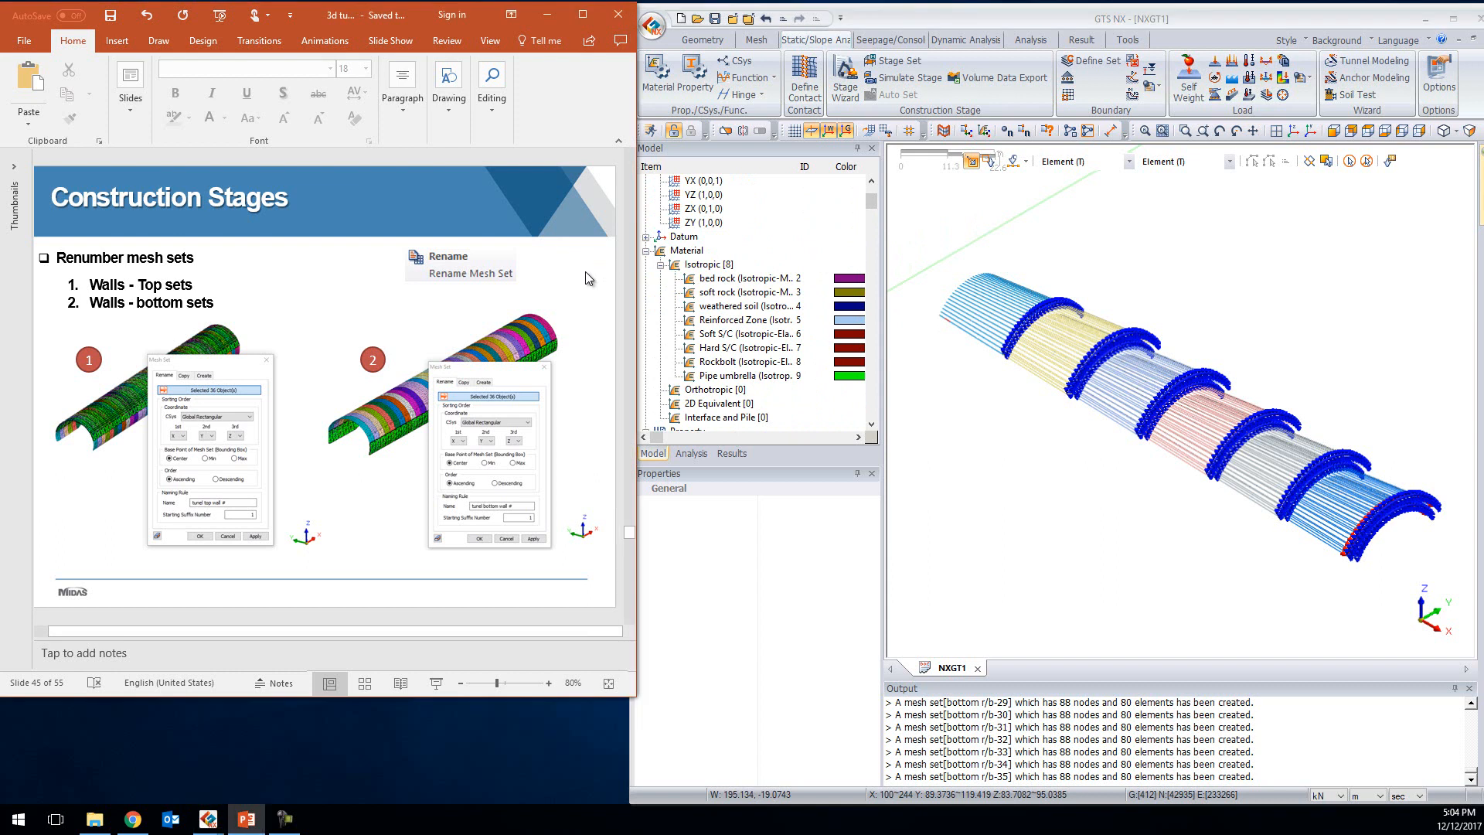
pyautogui.scroll(-1, 586, 271)
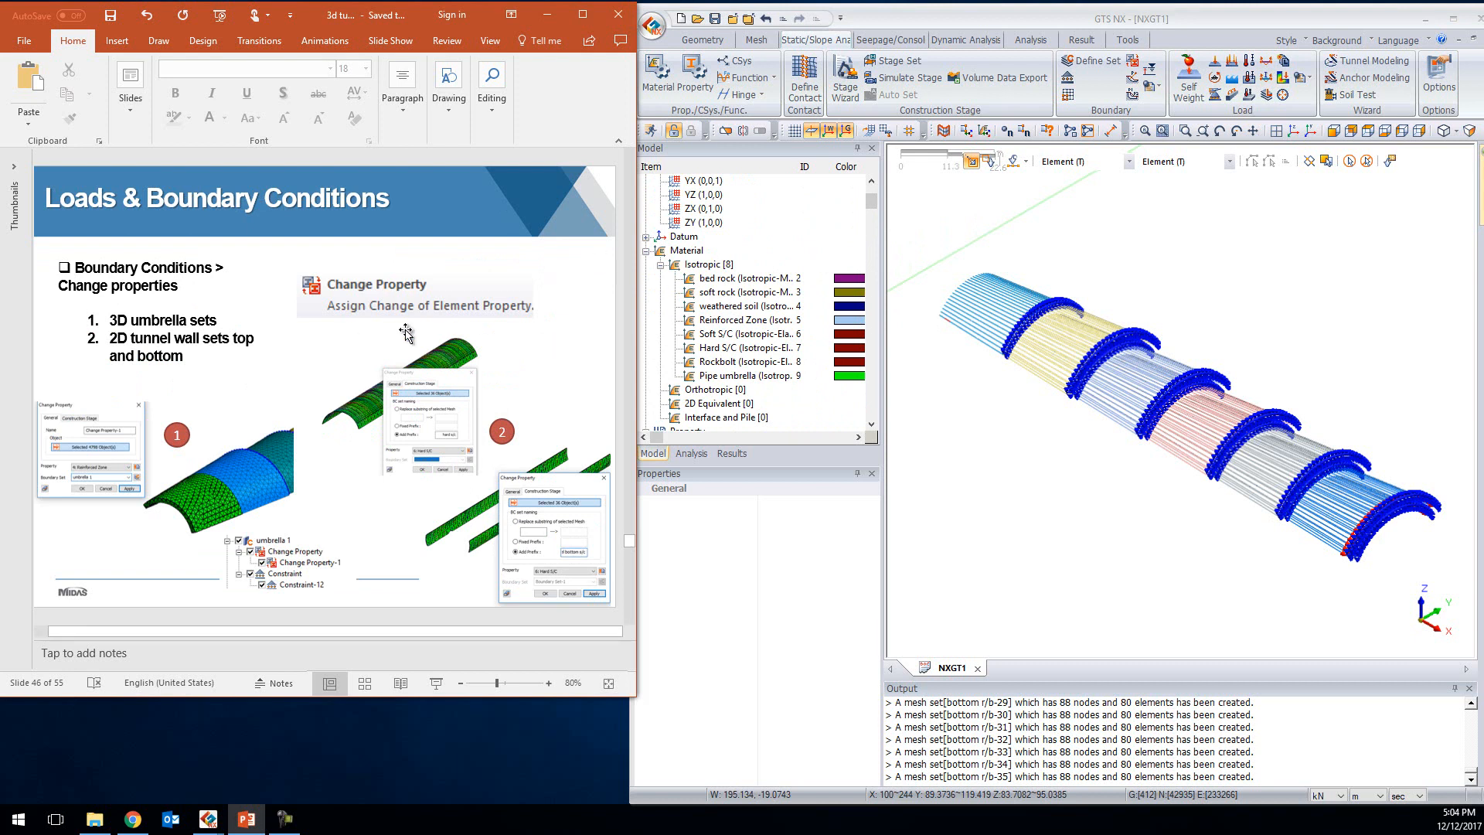
pyautogui.scroll(2, 481, 309)
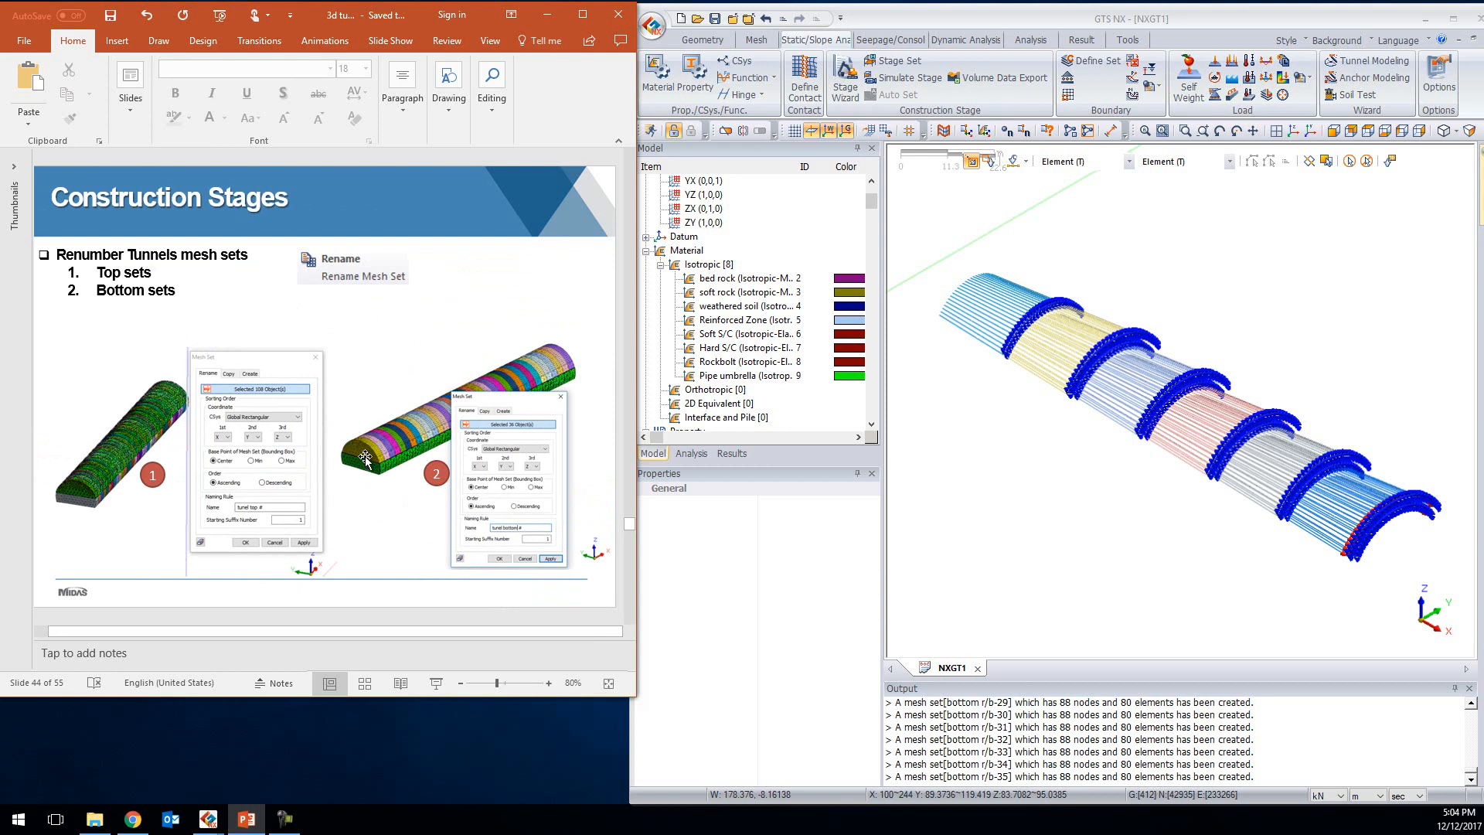
# Collapse the material list in GTS NX and show all tunnel mesh sets from tunnel through tunnel-71
pyautogui.moveTo(1118, 481); pyautogui.dragTo(1229, 494, button='middle')
pyautogui.click(647, 251)
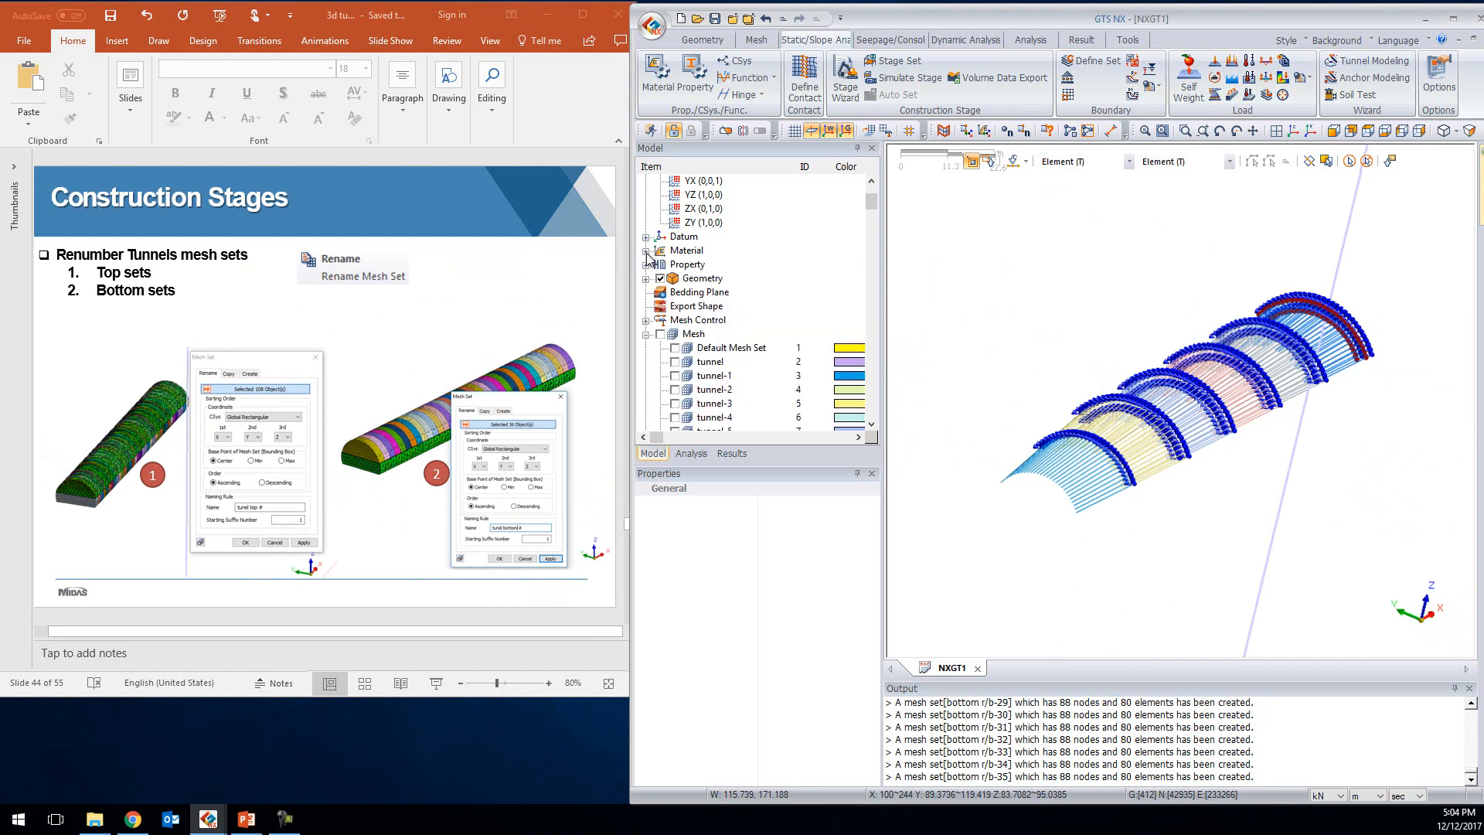
pyautogui.click(719, 364)
pyautogui.scroll(-14, 751, 377)
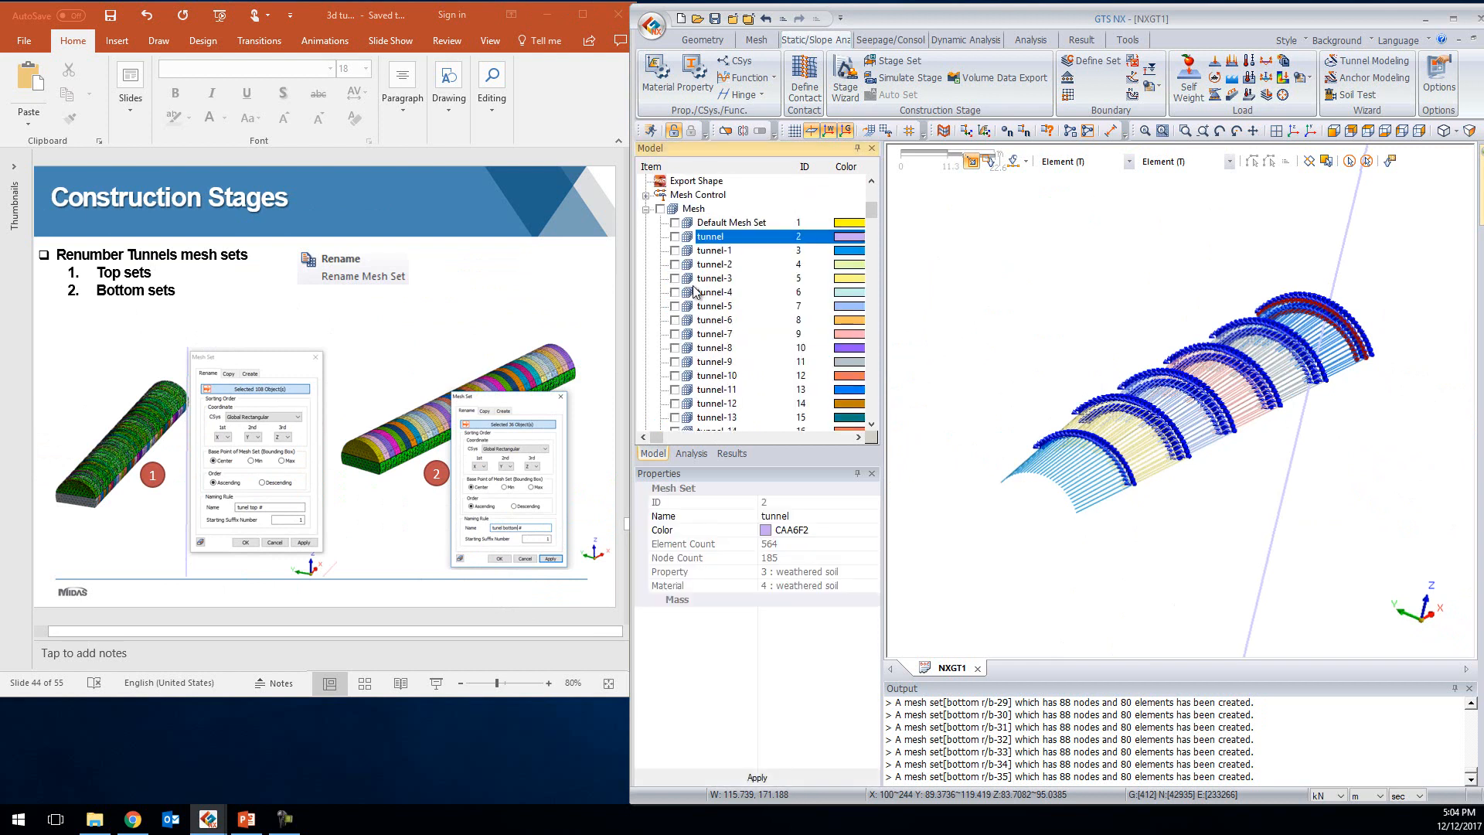
pyautogui.scroll(-14, 750, 377)
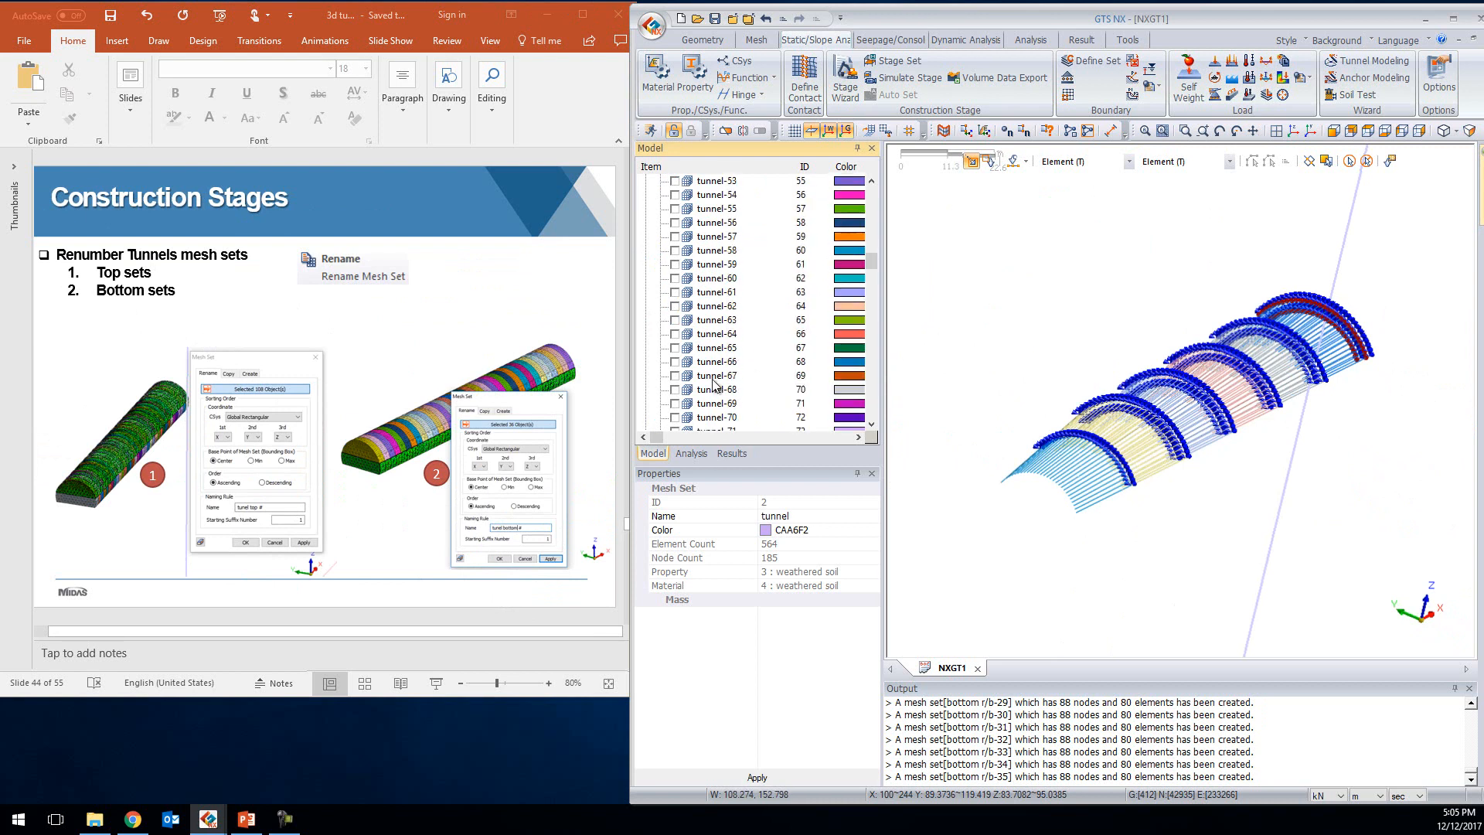
pyautogui.scroll(2, 733, 364)
pyautogui.keyDown('shift'); pyautogui.click(688, 265); pyautogui.keyUp('shift')
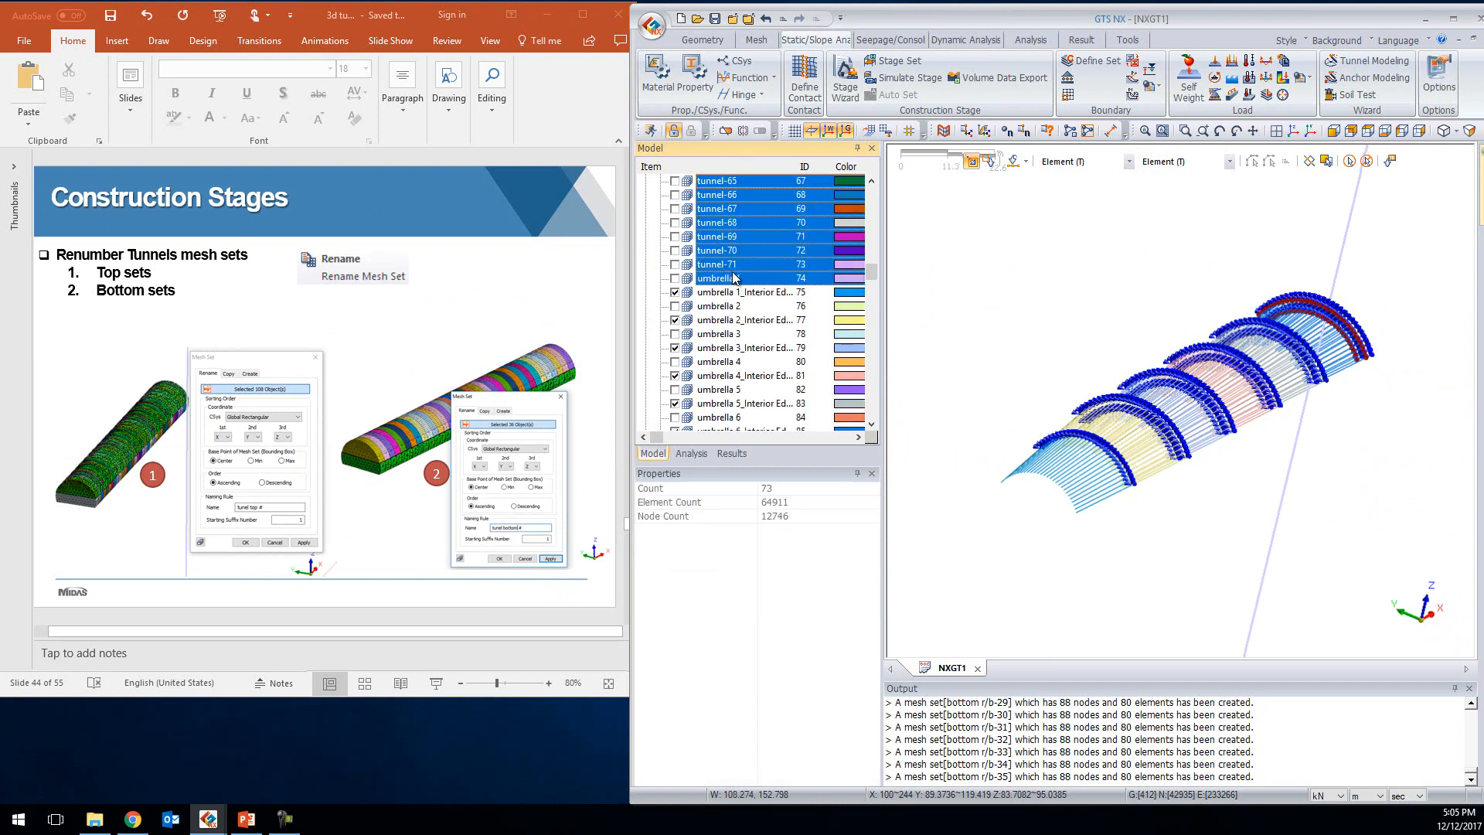
pyautogui.click(675, 265)
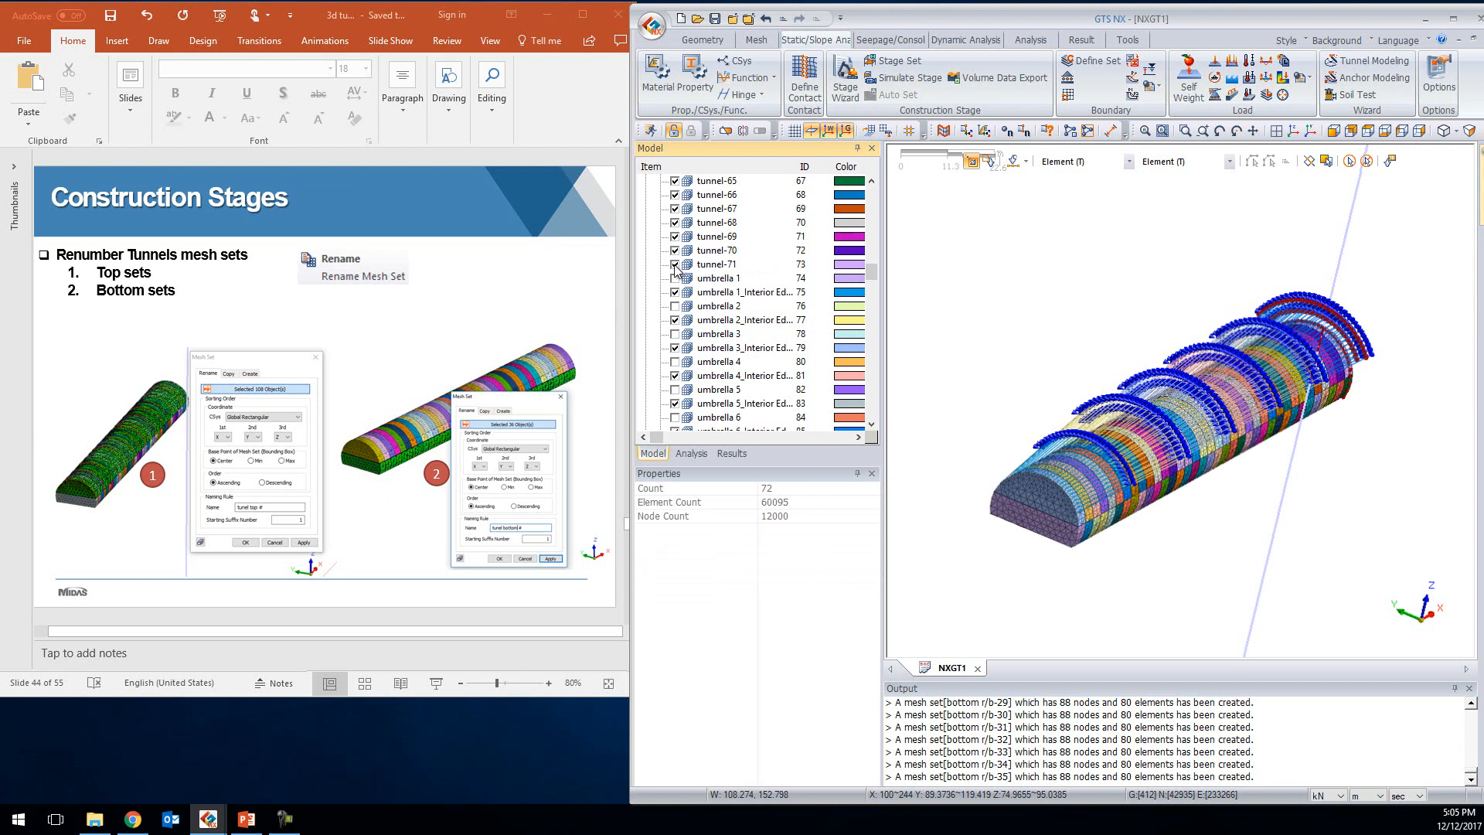
# Hide the umbrella interior edge mesh sets up to umbrella 6 so only the tunnel mesh sets are displayed
pyautogui.click(675, 320)
pyautogui.click(675, 347)
pyautogui.click(675, 375)
pyautogui.click(675, 404)
pyautogui.scroll(-2, 679, 387)
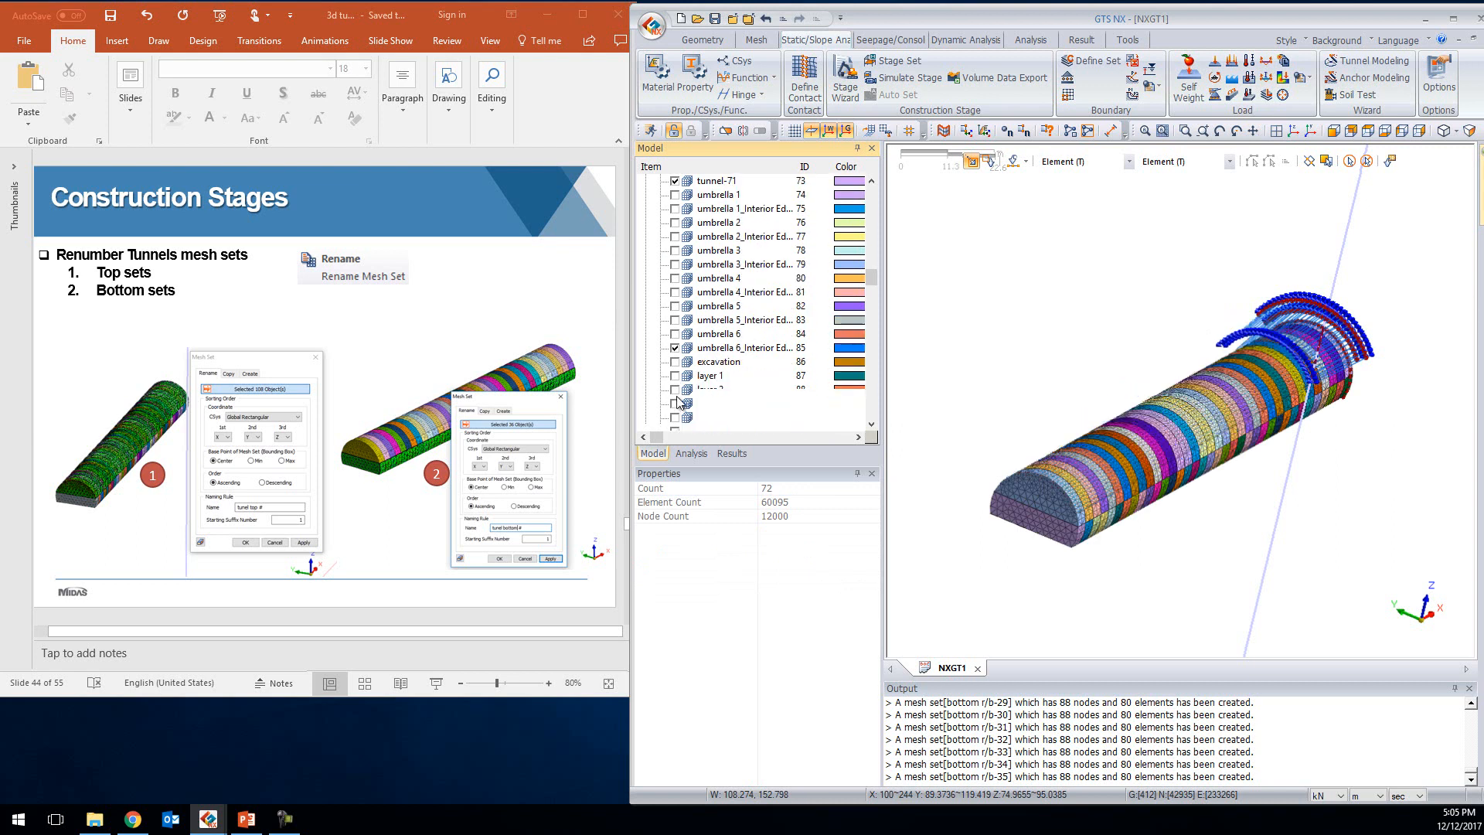
pyautogui.click(674, 348)
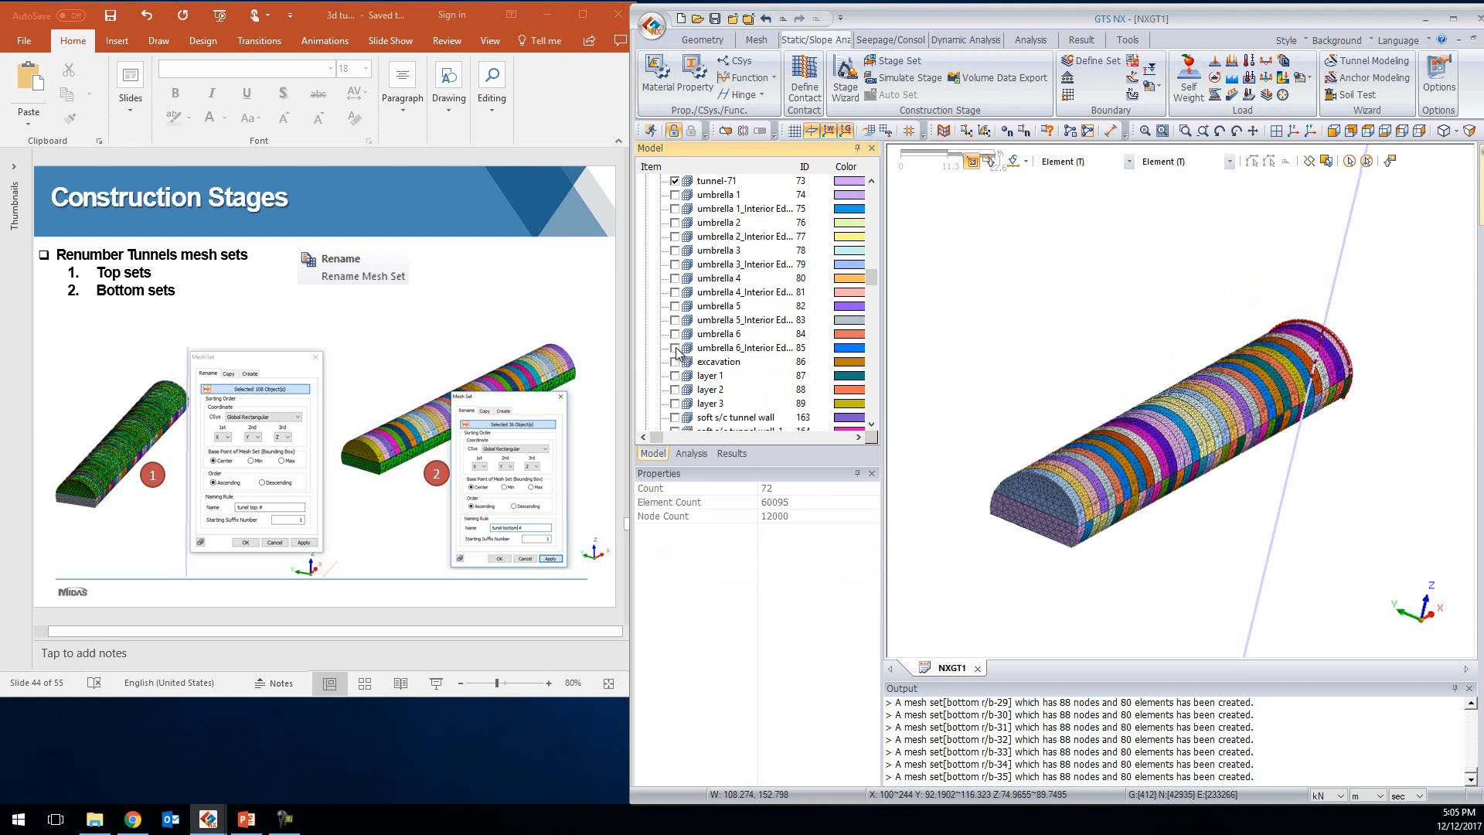
# Check the renumbering slides, start the mesh set Rename command in GTS NX, and examine the tunnel's orientation relative to the global axes
pyautogui.click(402, 318)
pyautogui.scroll(-1, 403, 312)
pyautogui.scroll(1, 403, 312)
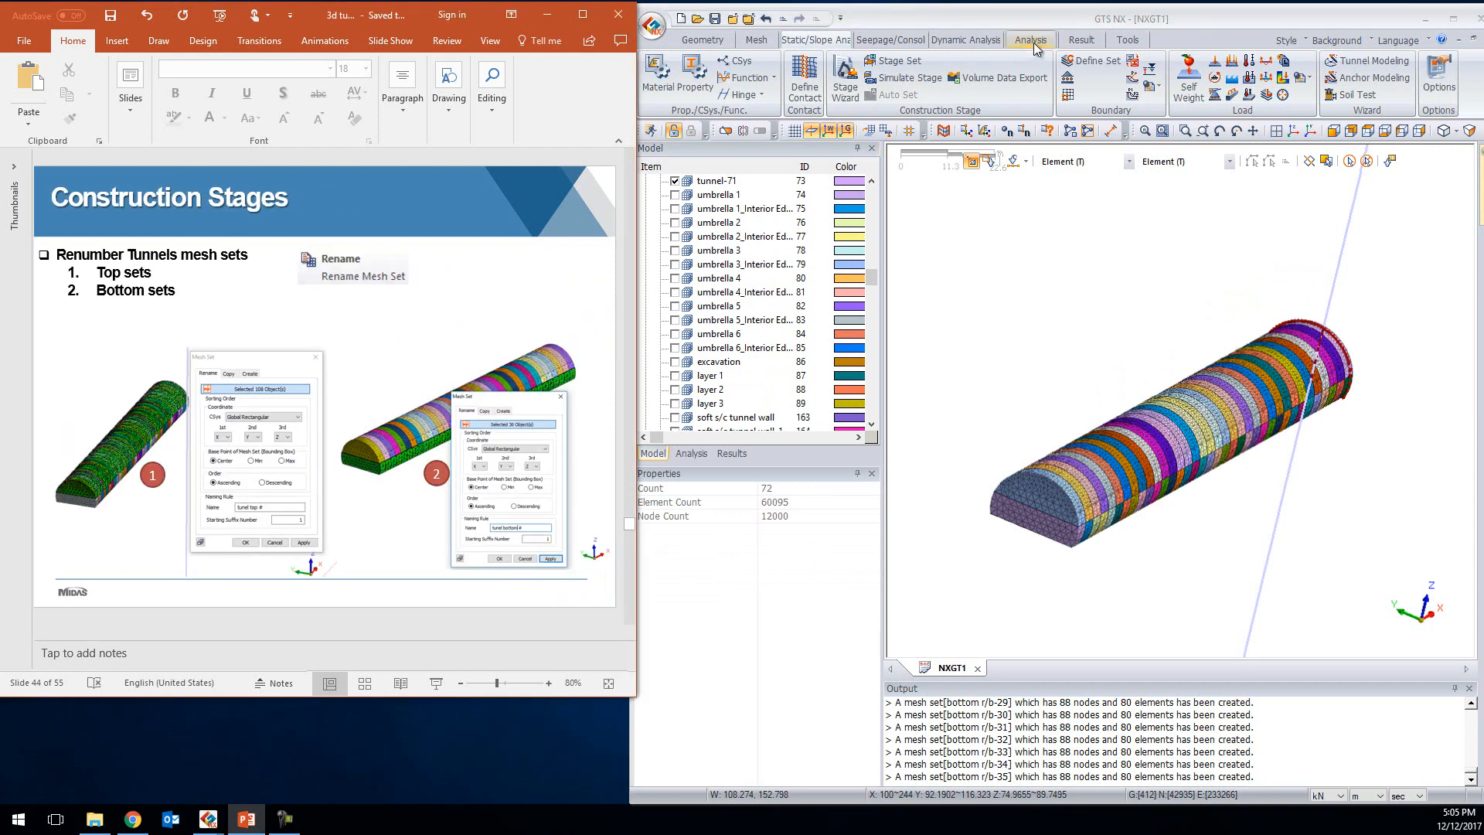
pyautogui.click(771, 45)
pyautogui.click(771, 44)
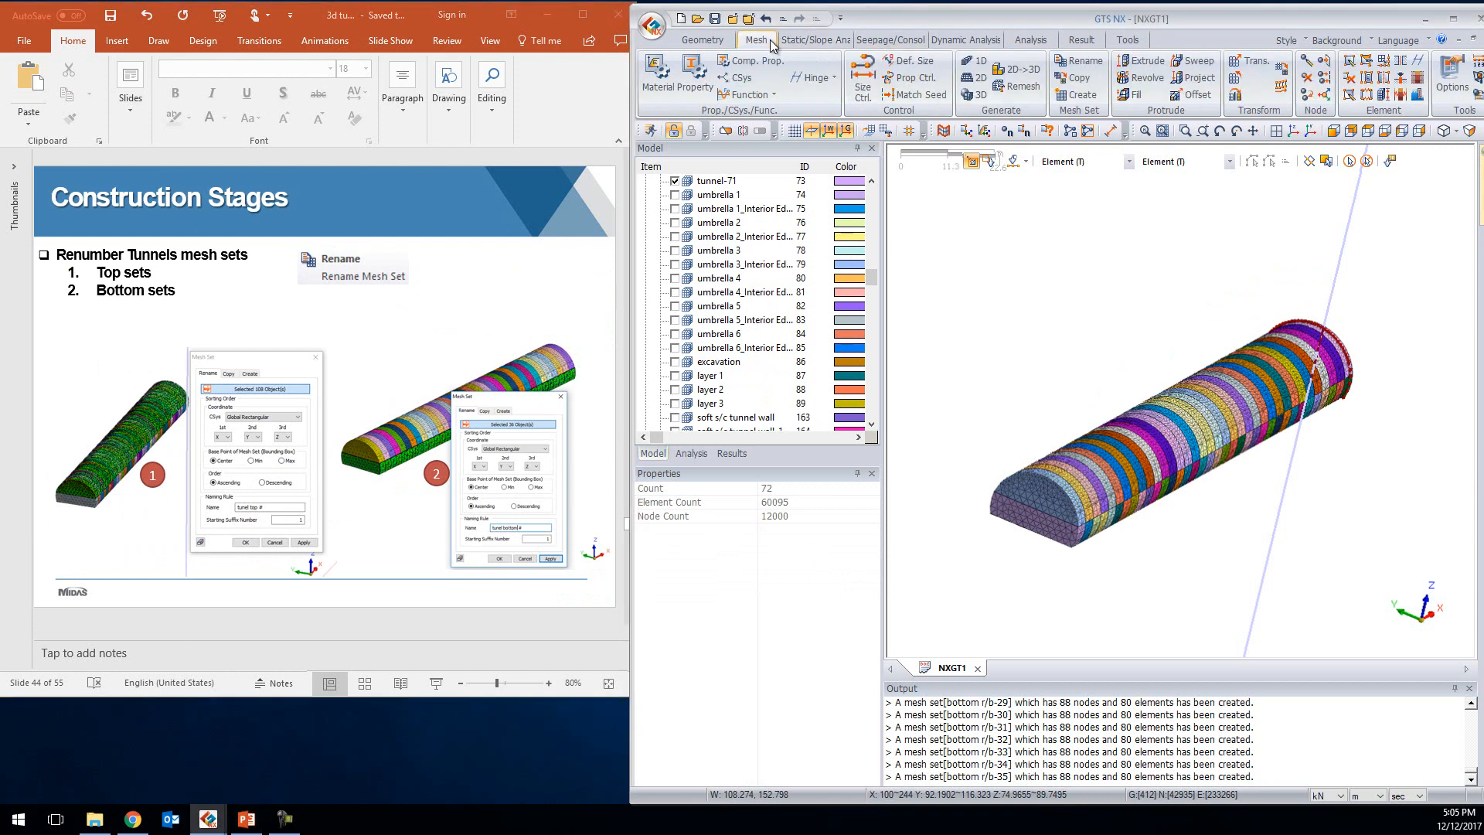
pyautogui.click(1074, 64)
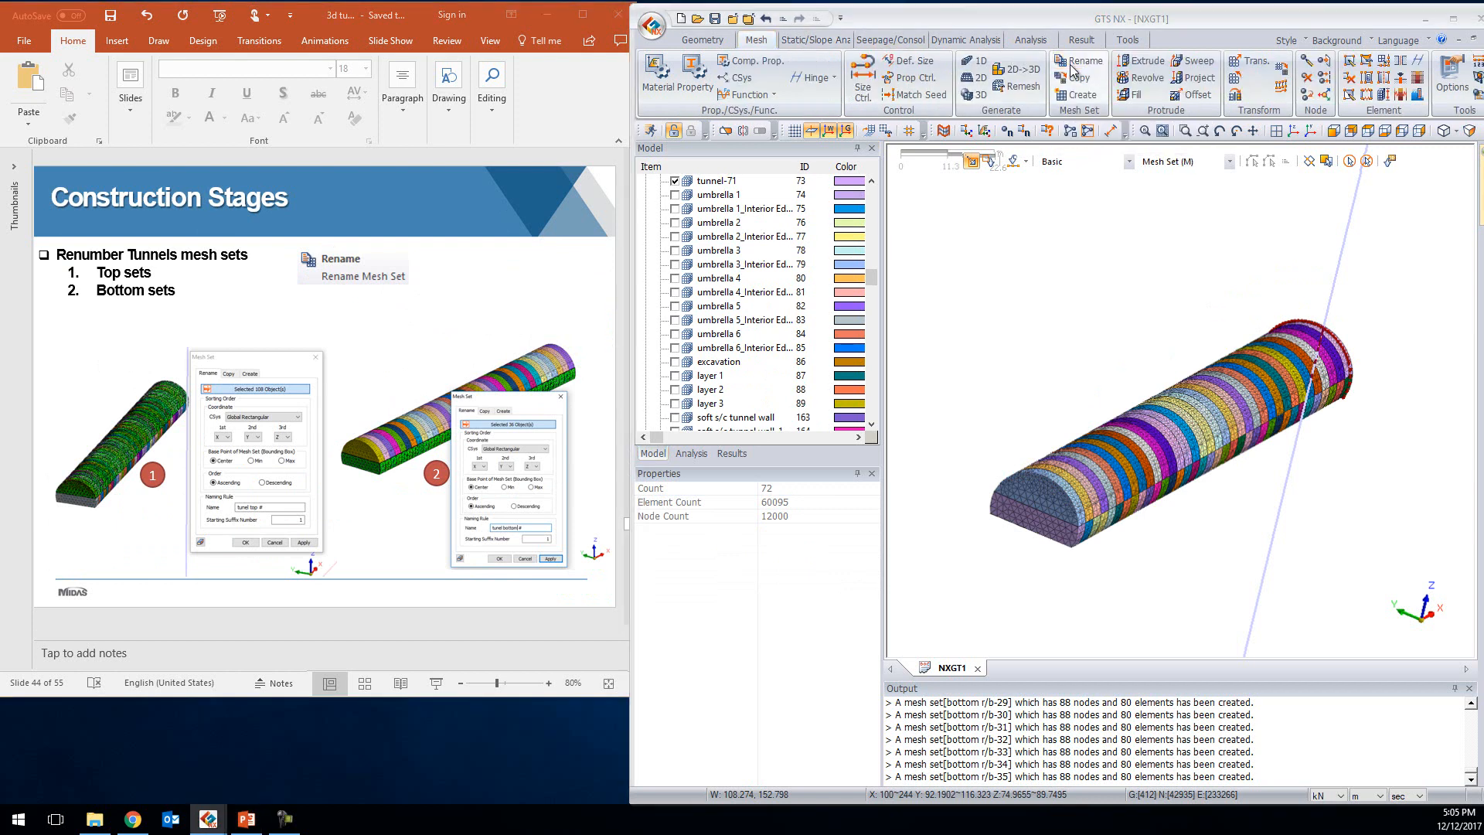
pyautogui.scroll(-5, 1352, 356)
pyautogui.scroll(3, 1351, 355)
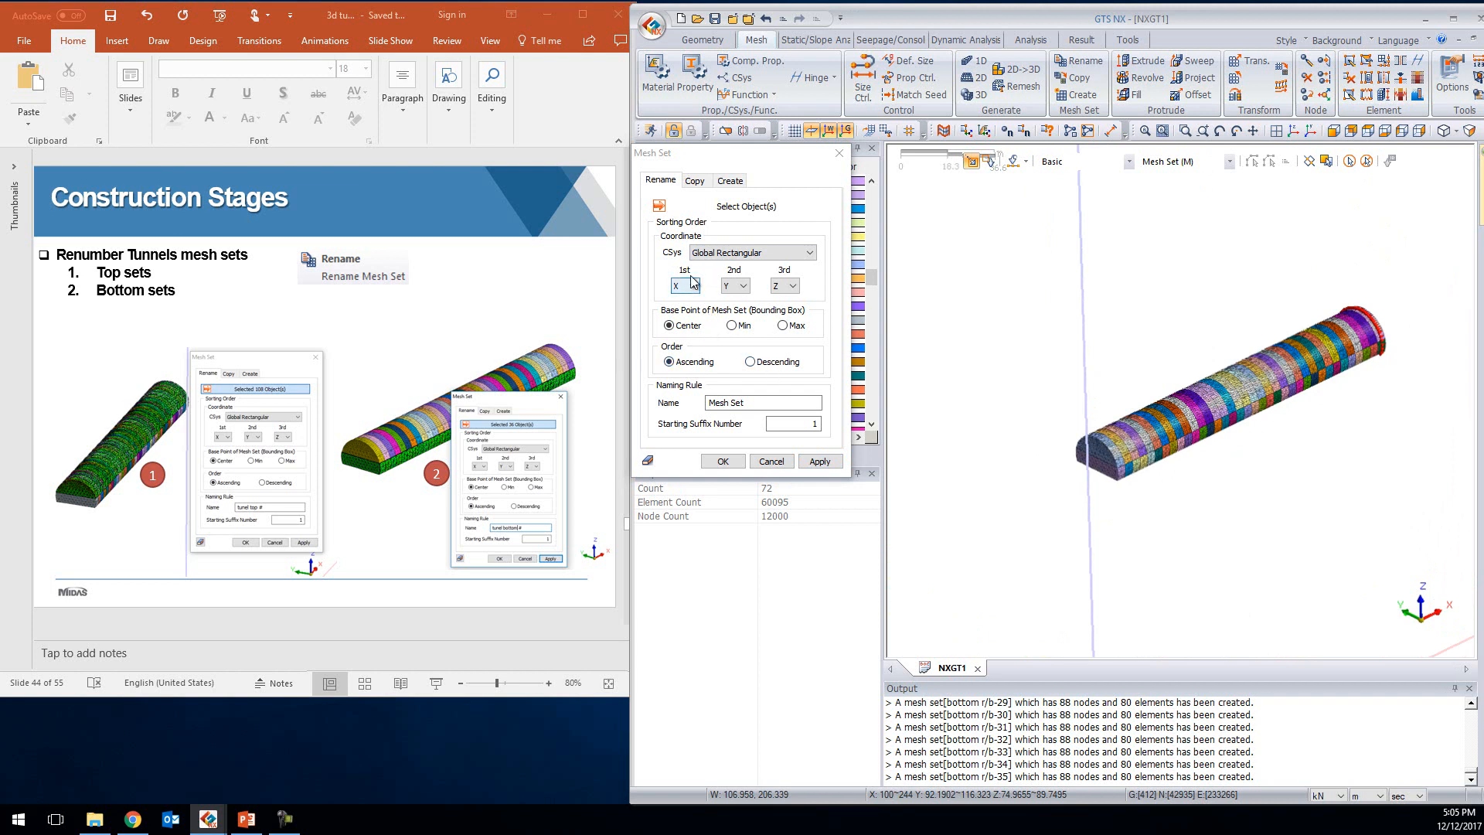
pyautogui.scroll(-2, 1129, 399)
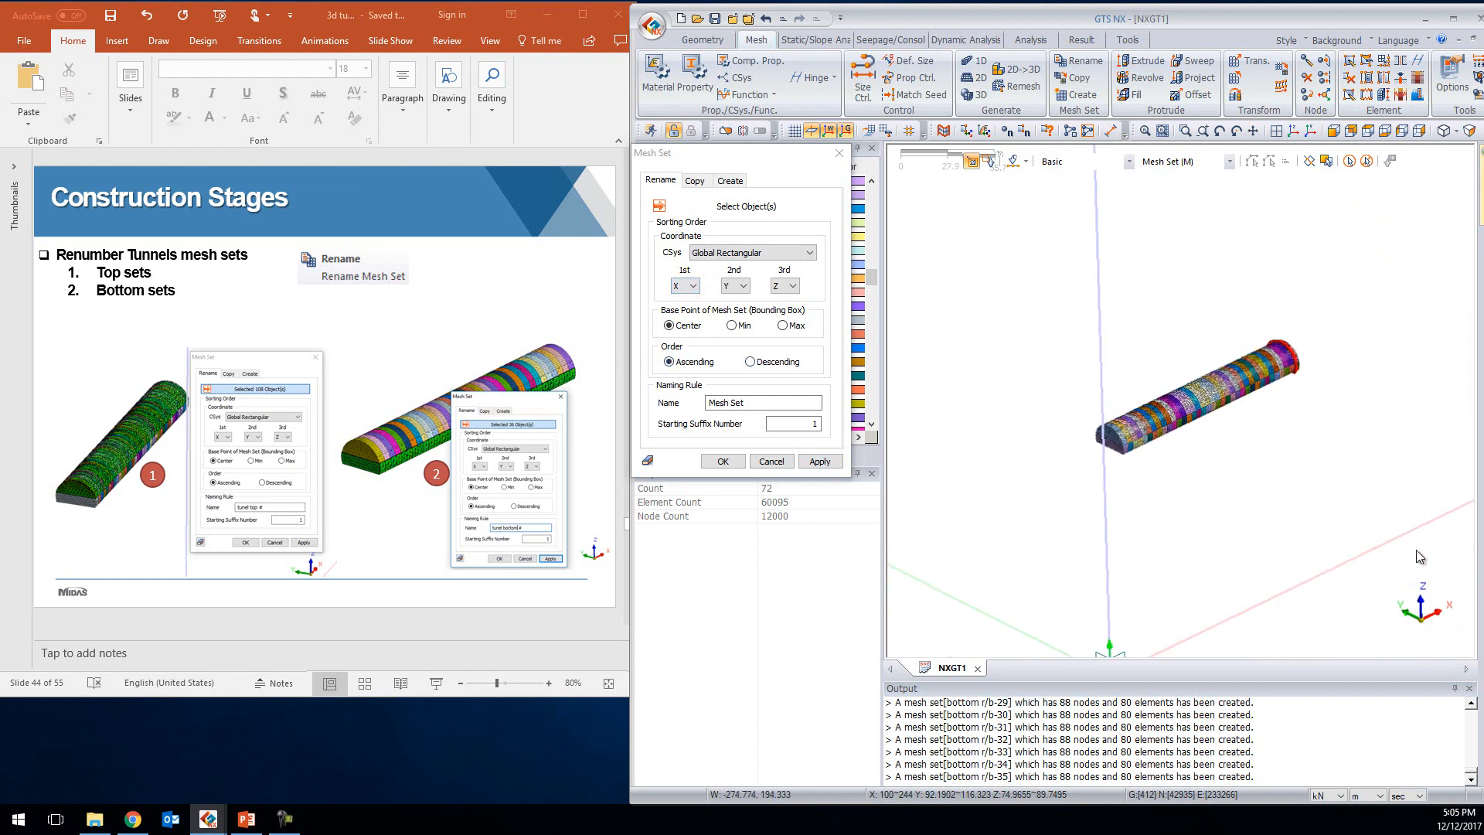
pyautogui.scroll(2, 1149, 344)
pyautogui.moveTo(777, 175); pyautogui.dragTo(967, 184)
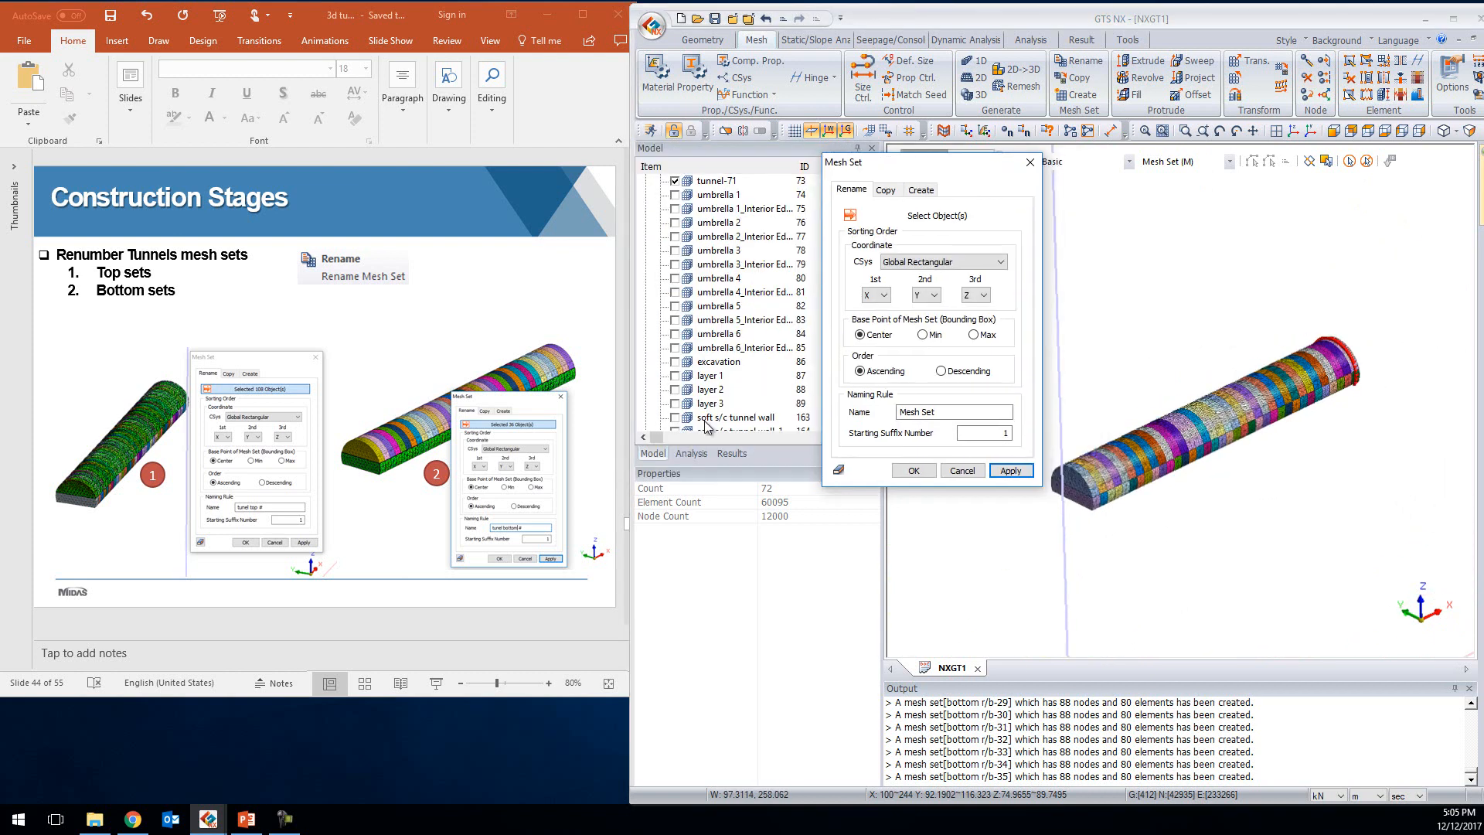
# Rename the upper row of tunnel mesh sets as "tunnel top #", sorted ascending by X, Y, Z with starting suffix 1
pyautogui.click(685, 453)
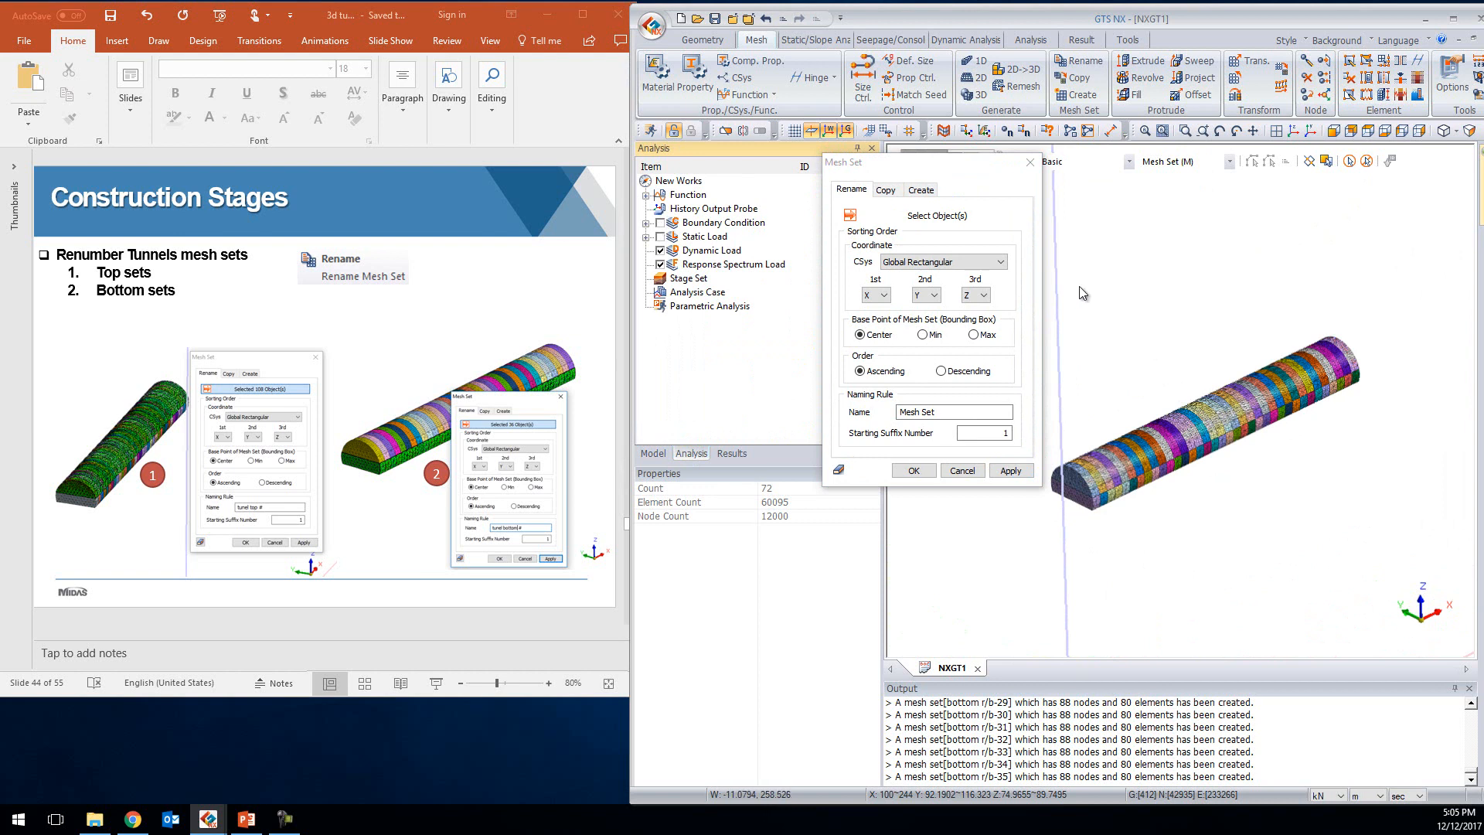
pyautogui.click(1335, 130)
pyautogui.moveTo(1015, 175); pyautogui.dragTo(836, 196)
pyautogui.moveTo(916, 346); pyautogui.dragTo(1461, 419)
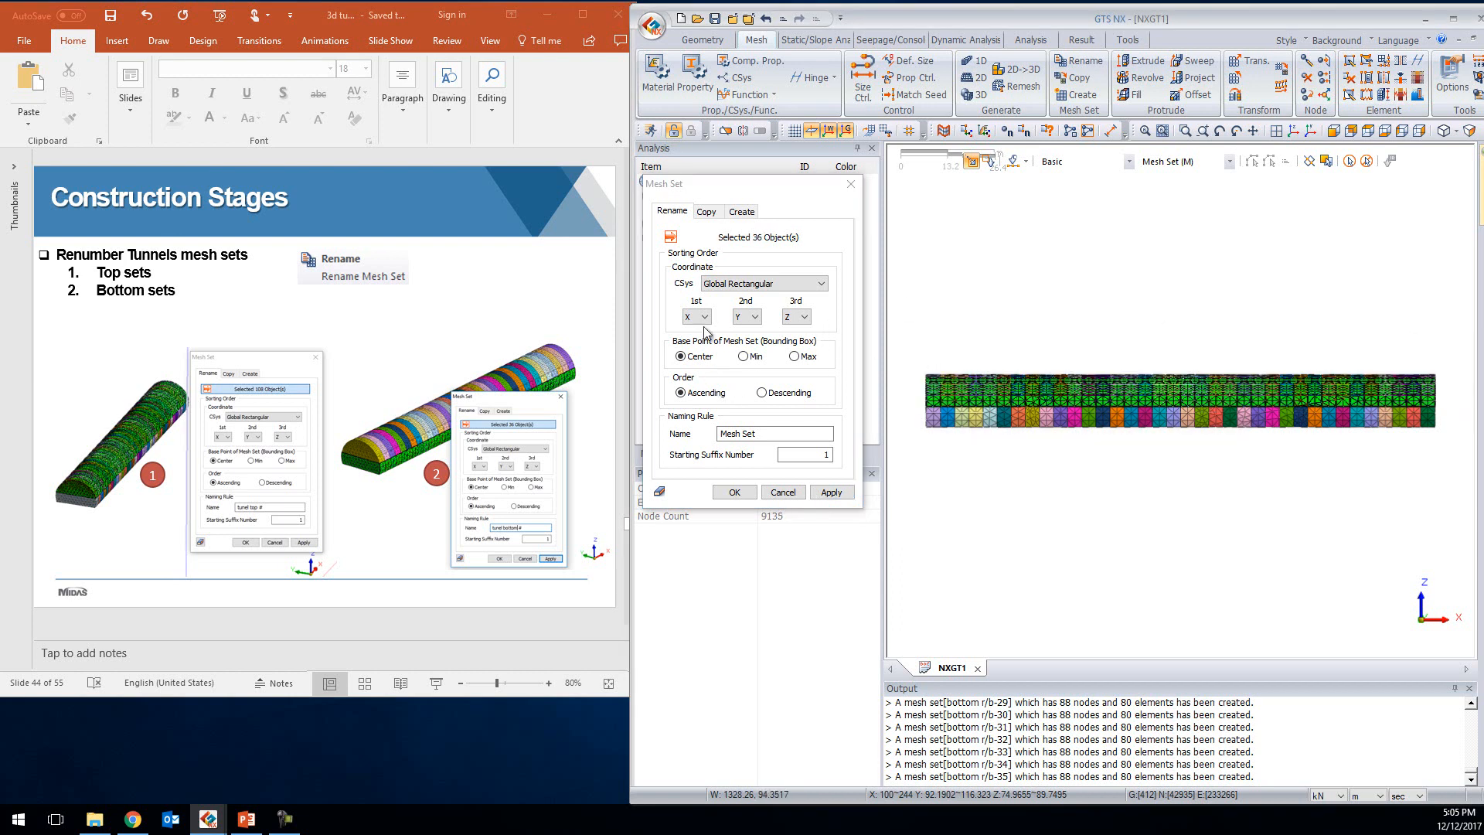
pyautogui.doubleClick(803, 434)
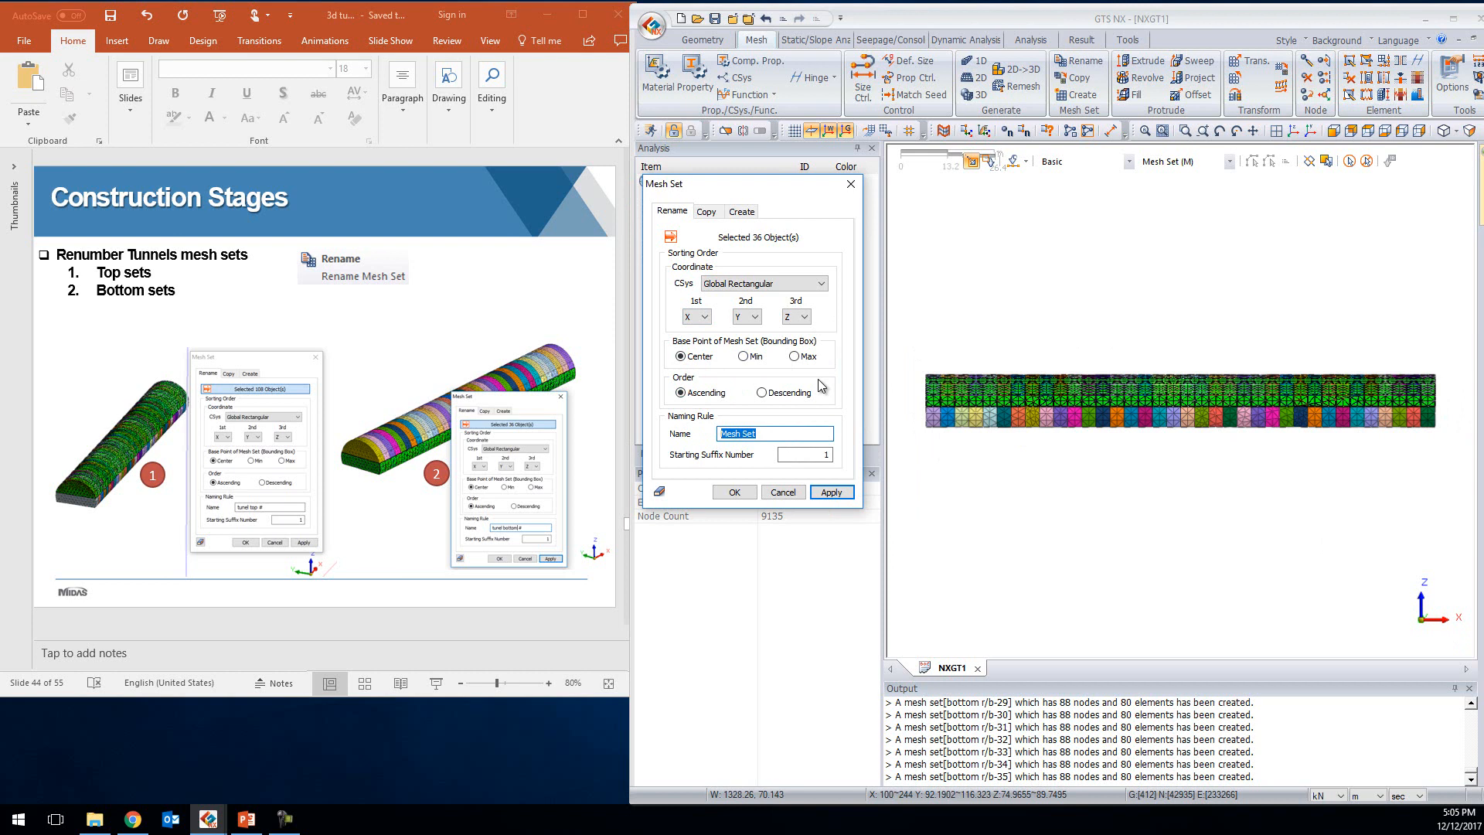
pyautogui.write('top #')
pyautogui.click(832, 493)
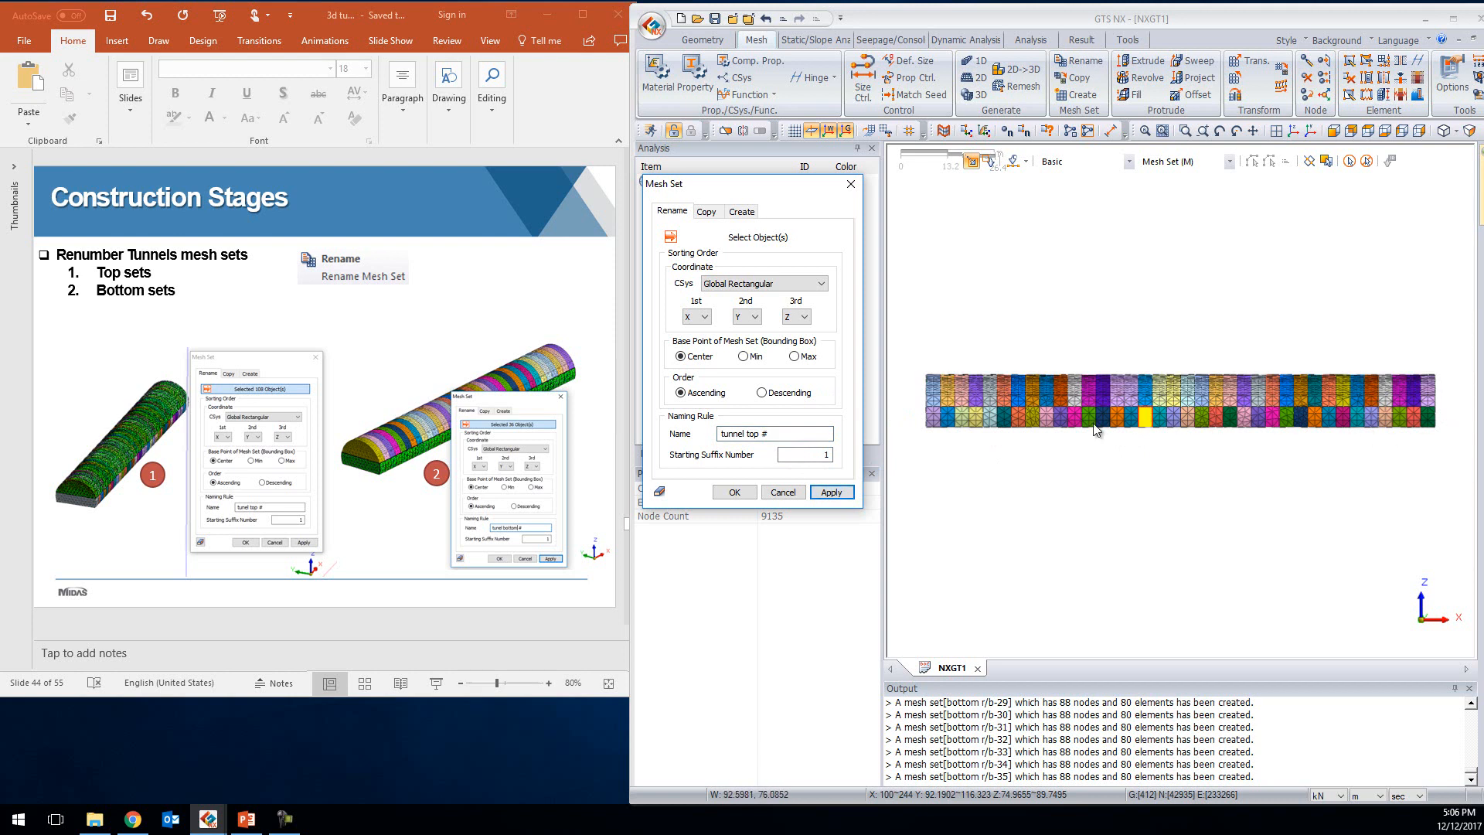
# Rename the lower row of tunnel mesh sets as "tunnel bottom #", in ascending order with starting suffix 1
pyautogui.moveTo(900, 395); pyautogui.dragTo(1478, 484)
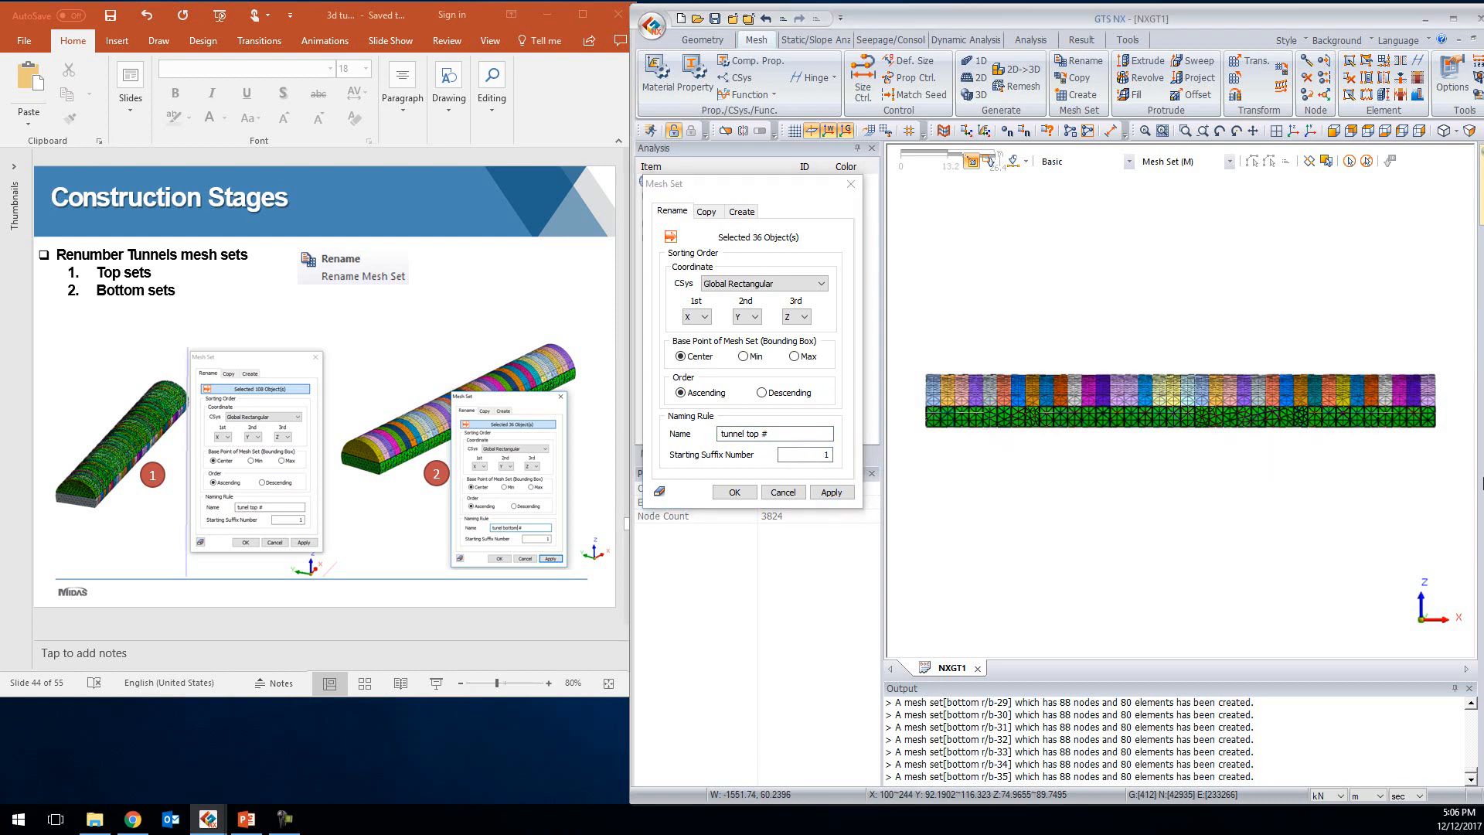
pyautogui.click(745, 433)
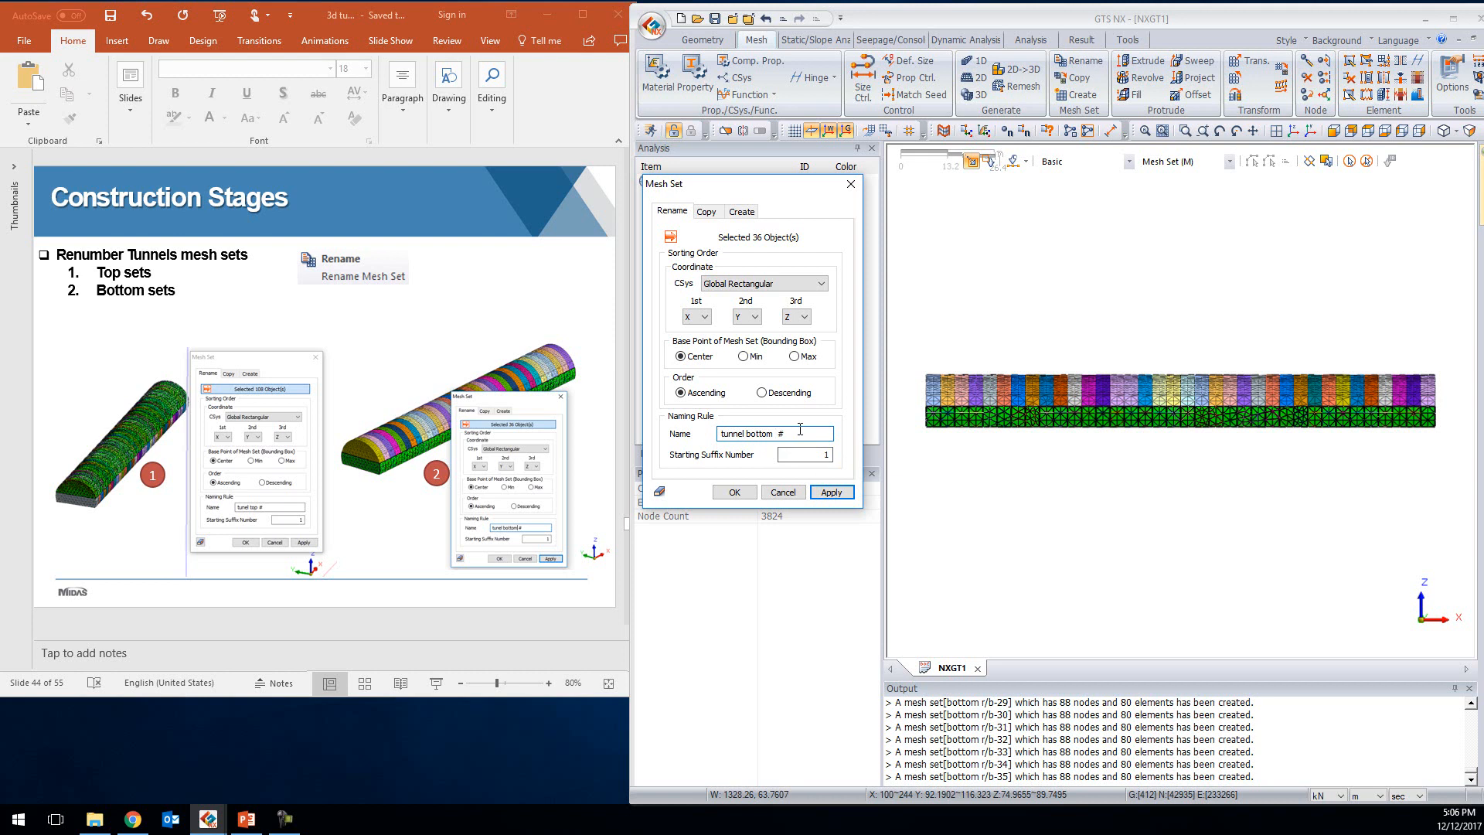
pyautogui.click(818, 492)
# Advance the slides to renumbering the wall mesh sets, and hide all tunnel top and tunnel bottom mesh sets in GTS NX
pyautogui.click(513, 340)
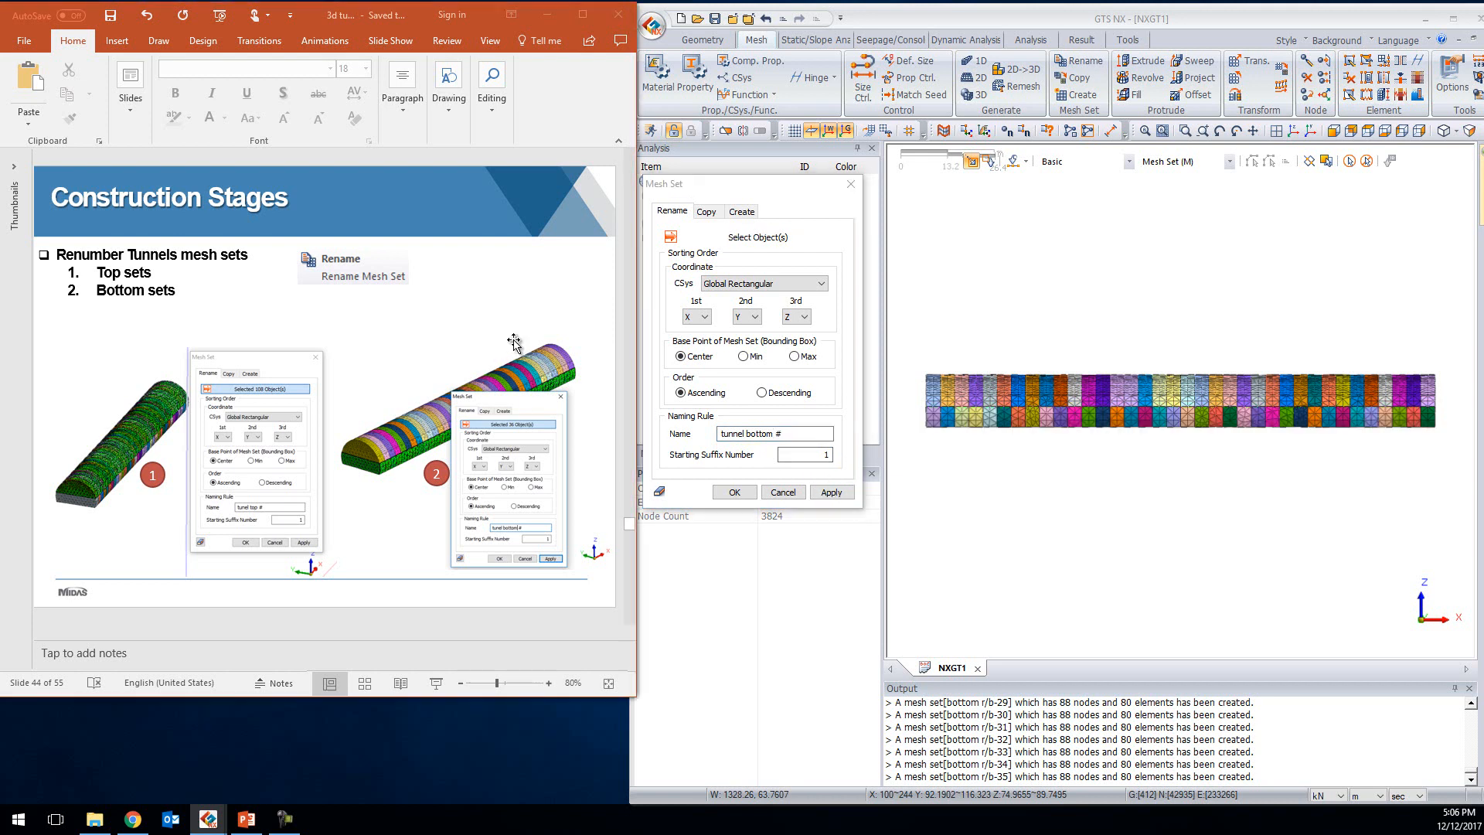
pyautogui.scroll(-1, 513, 340)
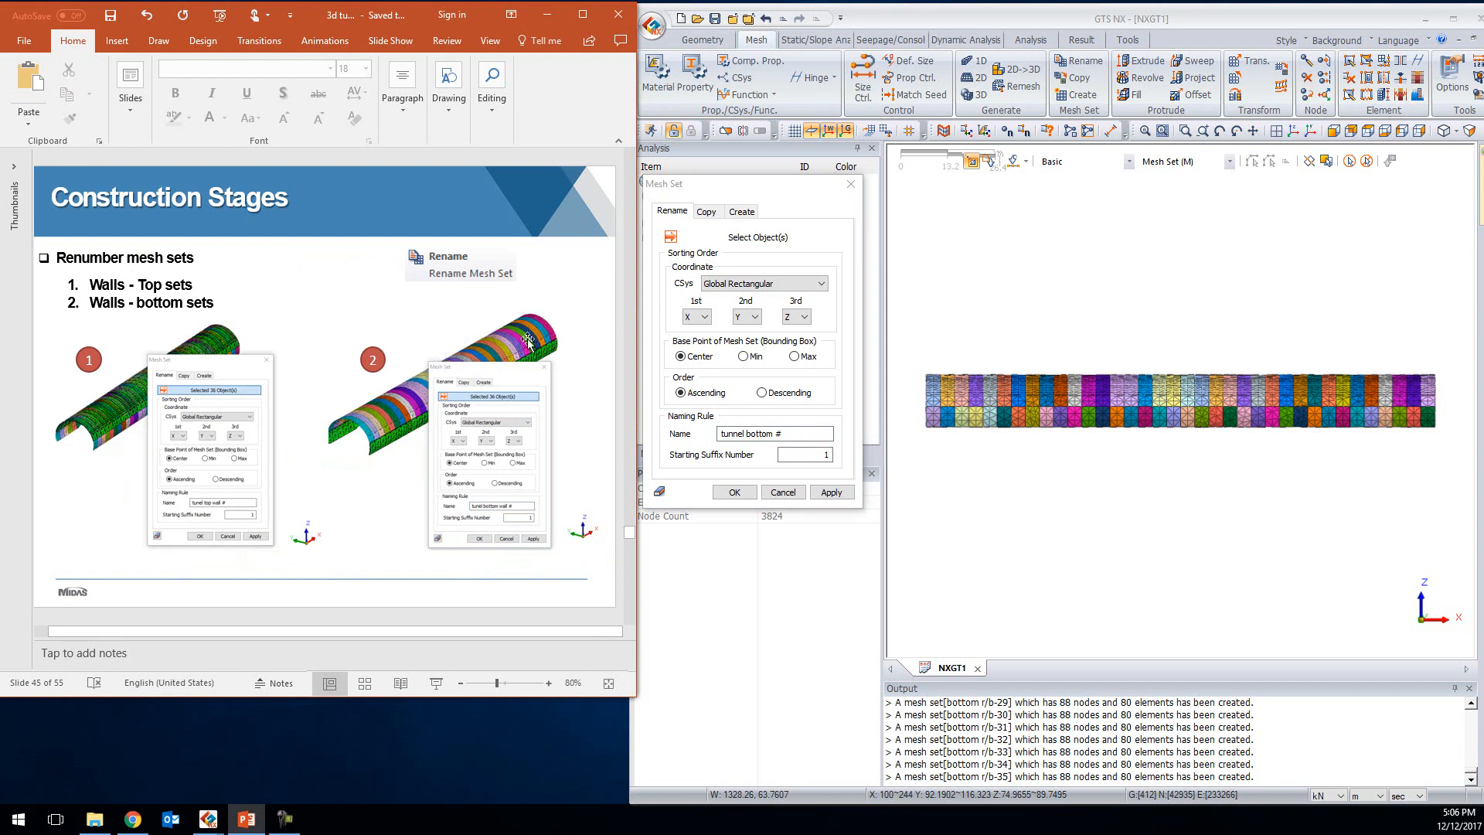
pyautogui.moveTo(779, 178); pyautogui.dragTo(1005, 195)
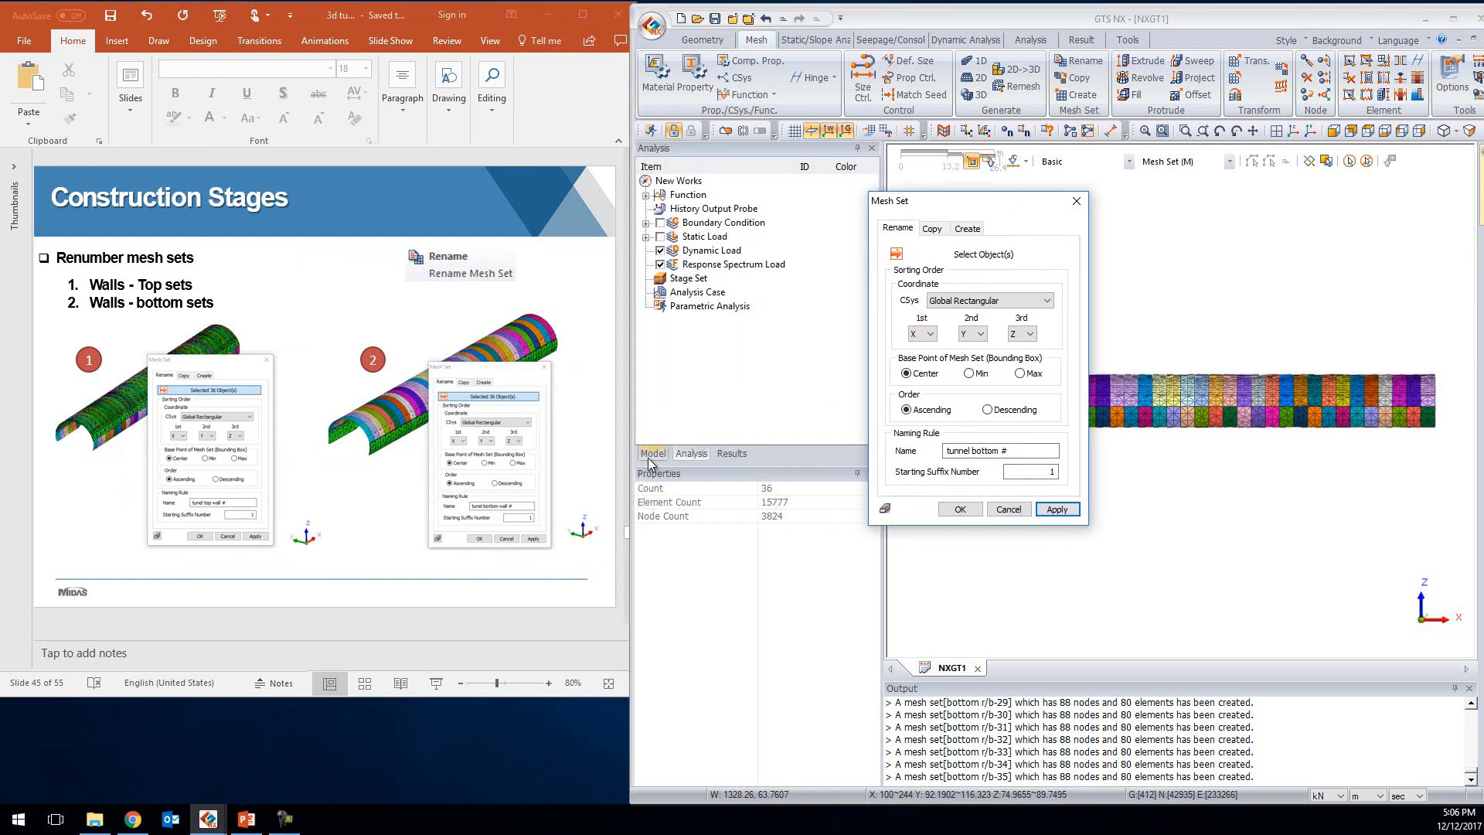
pyautogui.click(653, 454)
pyautogui.scroll(3, 706, 294)
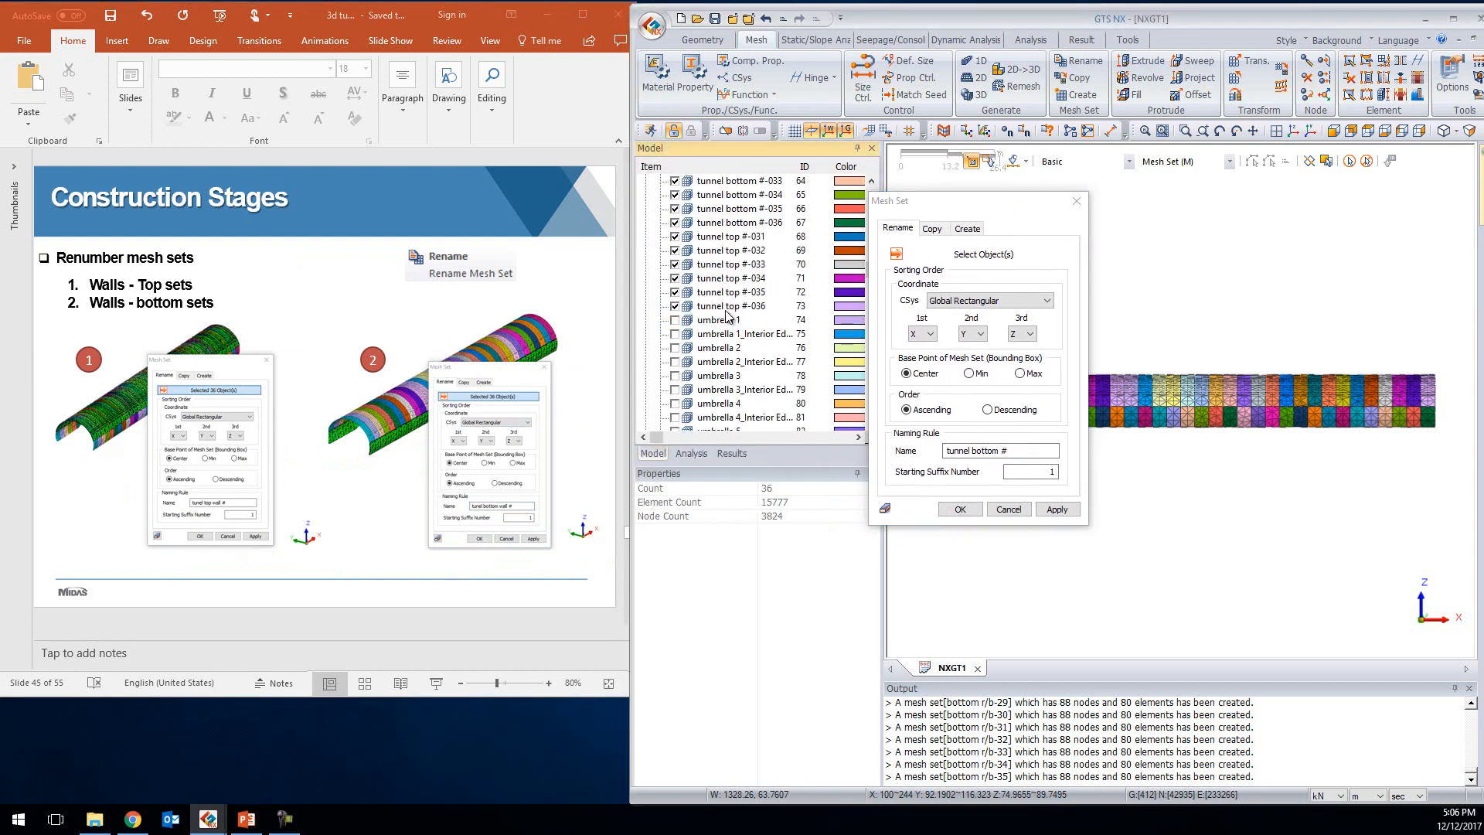
pyautogui.click(727, 308)
pyautogui.scroll(6, 765, 333)
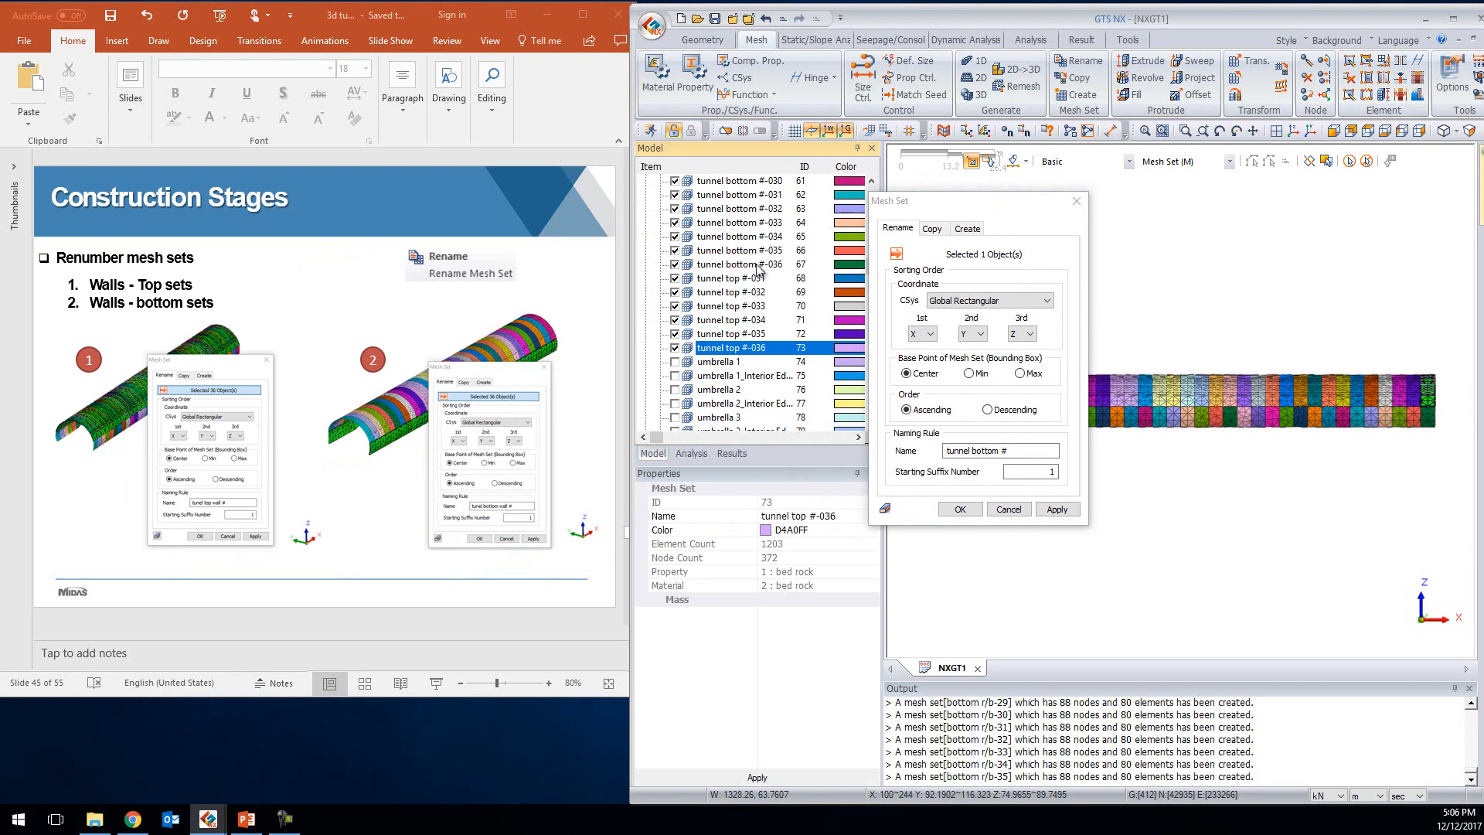
pyautogui.scroll(17, 764, 292)
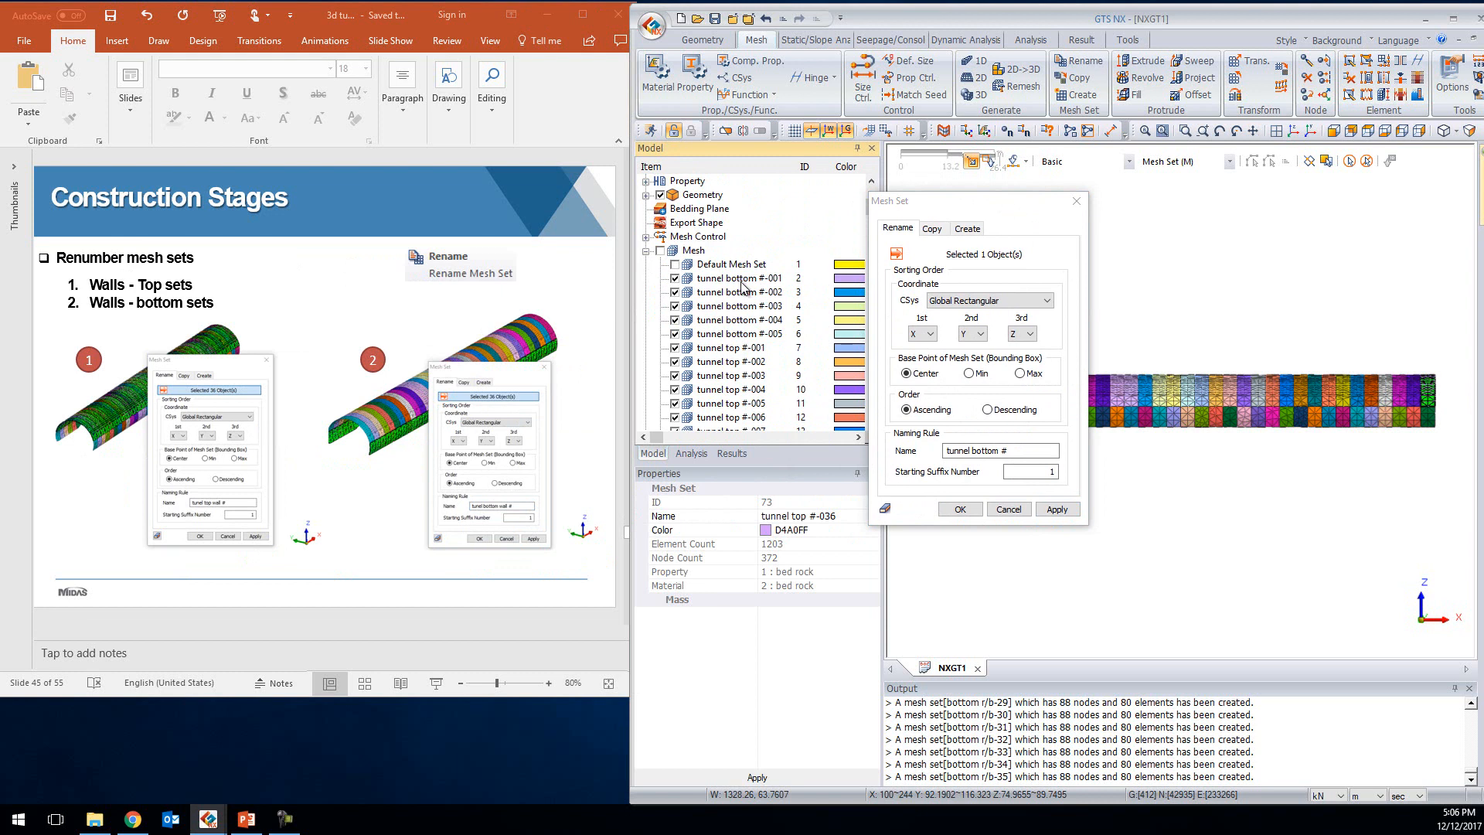
pyautogui.keyDown('shift'); pyautogui.click(740, 283); pyautogui.keyUp('shift')
pyautogui.scroll(-20, 718, 356)
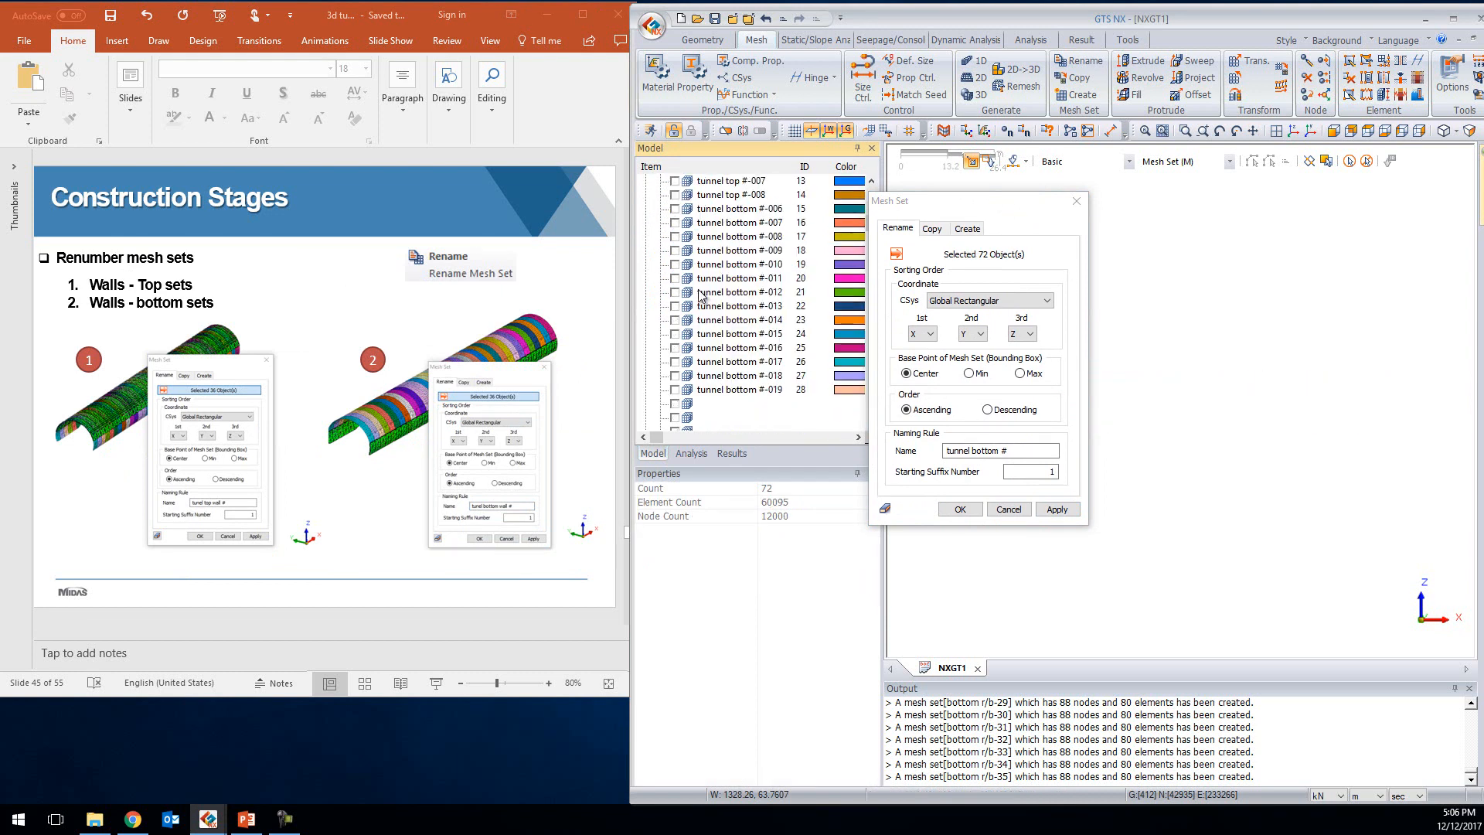
# Show all soft s/c tunnel wall mesh sets, from the first through soft s/c tunnel wall-71
pyautogui.scroll(-1, 718, 357)
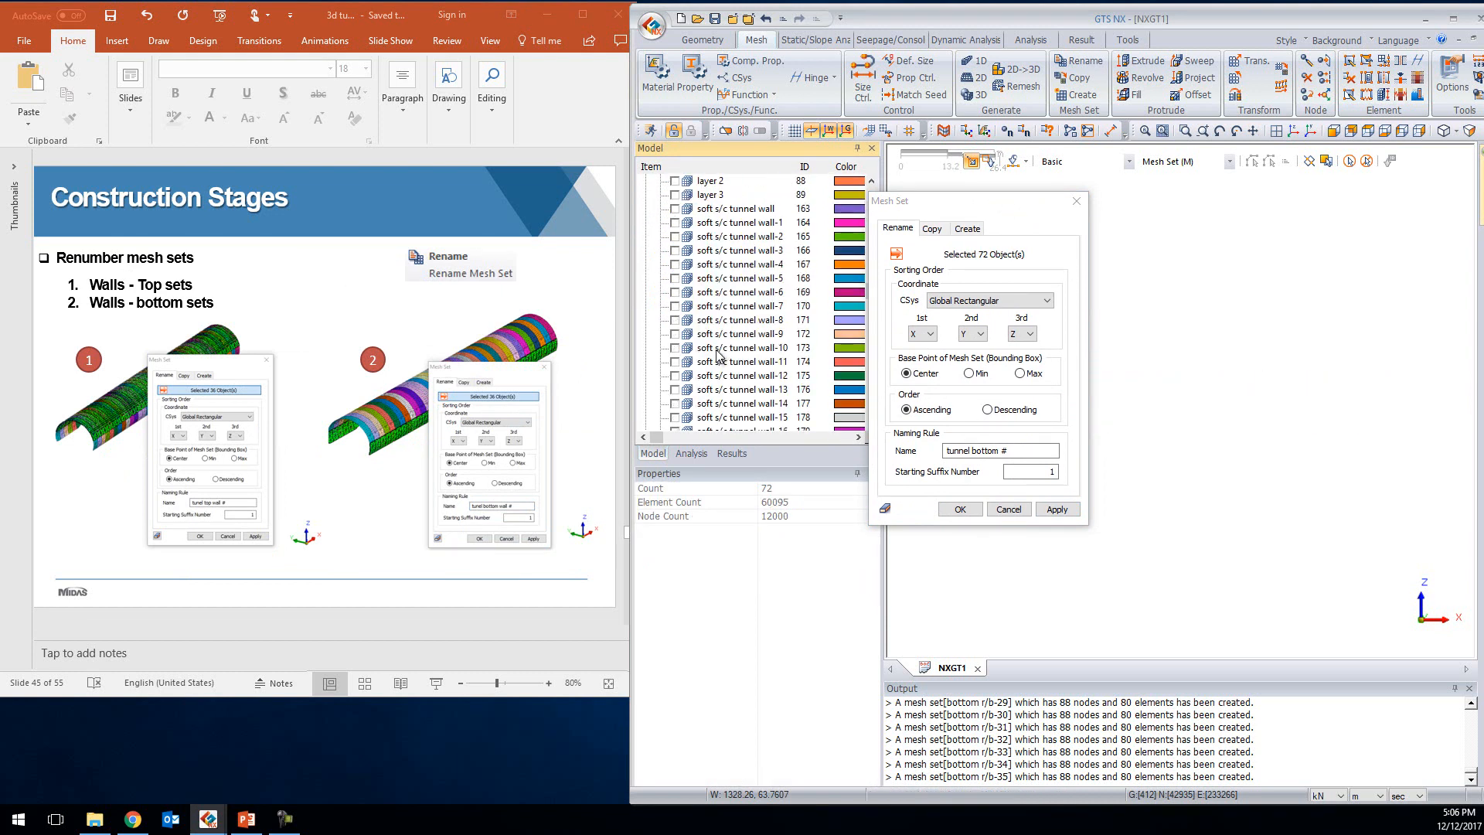
pyautogui.click(785, 207)
pyautogui.scroll(-12, 788, 364)
pyautogui.scroll(-10, 788, 364)
pyautogui.keyDown('shift'); pyautogui.click(755, 279); pyautogui.keyUp('shift')
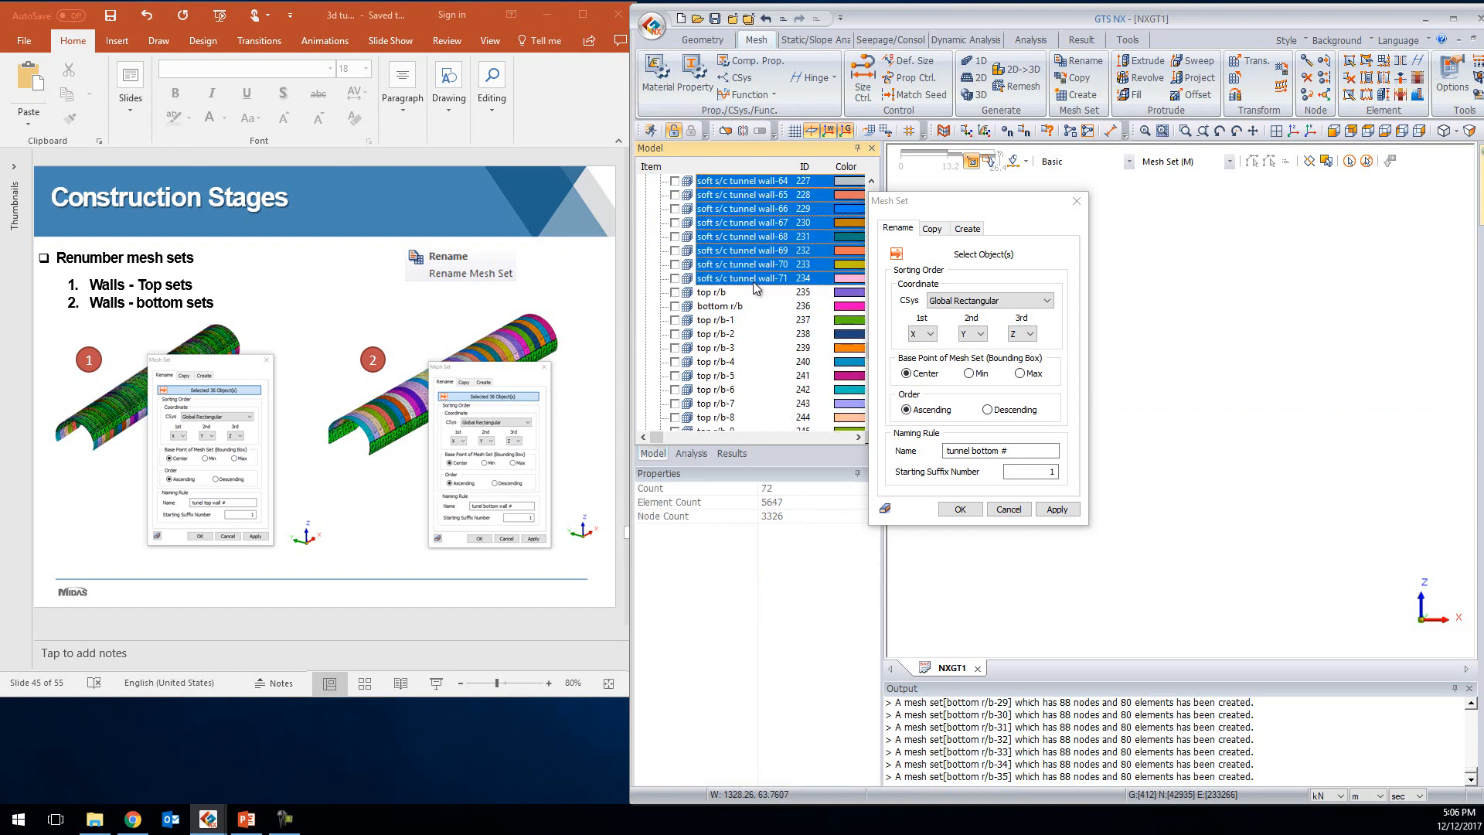
pyautogui.click(675, 278)
pyautogui.scroll(-20, 758, 341)
pyautogui.scroll(6, 761, 345)
# Rename the upper row of wall mesh sets as "tunnel top wall #", in ascending order with starting suffix 1
pyautogui.moveTo(991, 212); pyautogui.dragTo(773, 214)
pyautogui.moveTo(897, 328); pyautogui.dragTo(1453, 429)
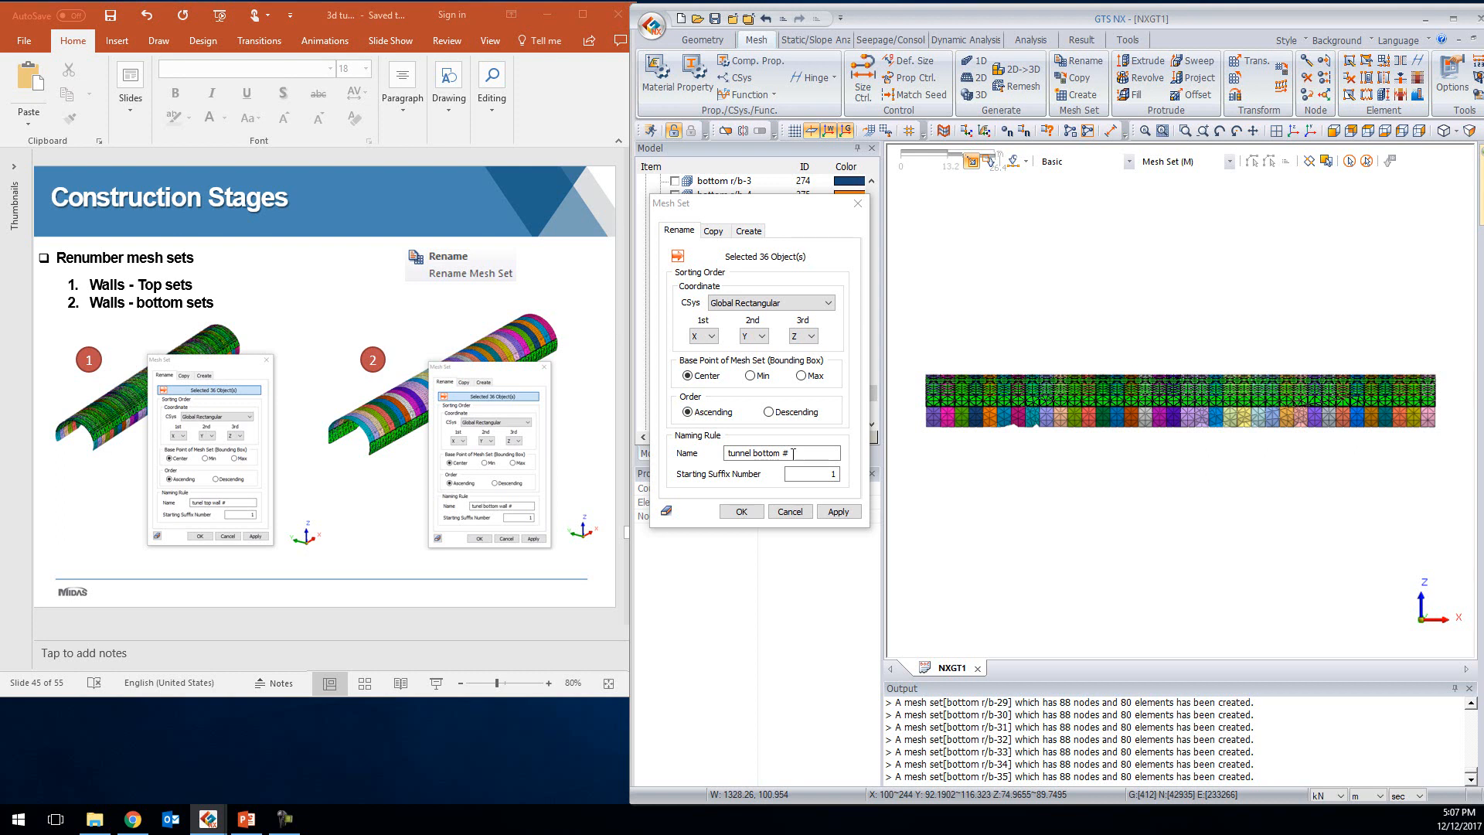
pyautogui.click(794, 452)
pyautogui.moveTo(794, 453); pyautogui.dragTo(756, 453)
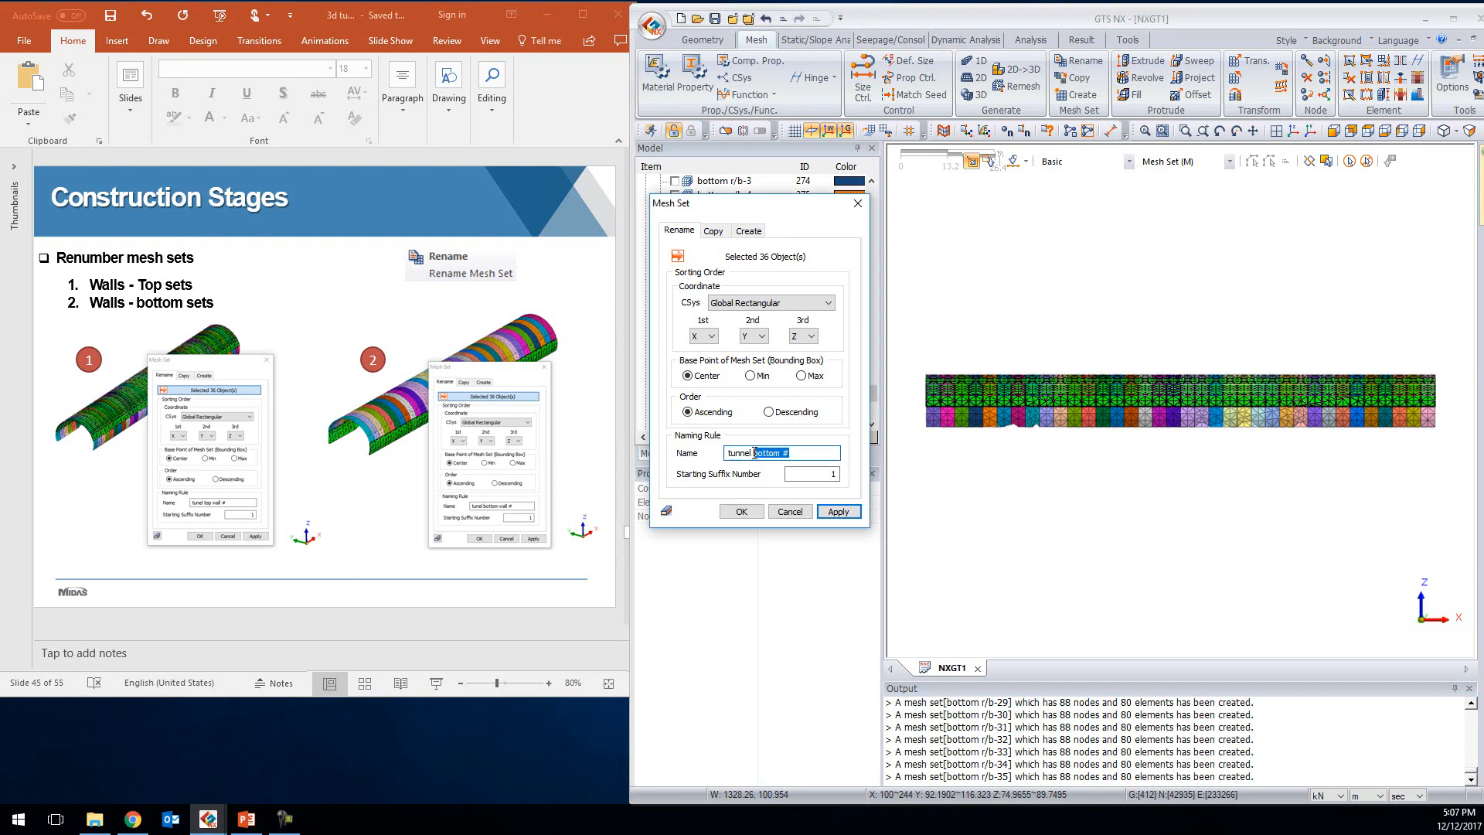
pyautogui.write('t')
pyautogui.click(839, 511)
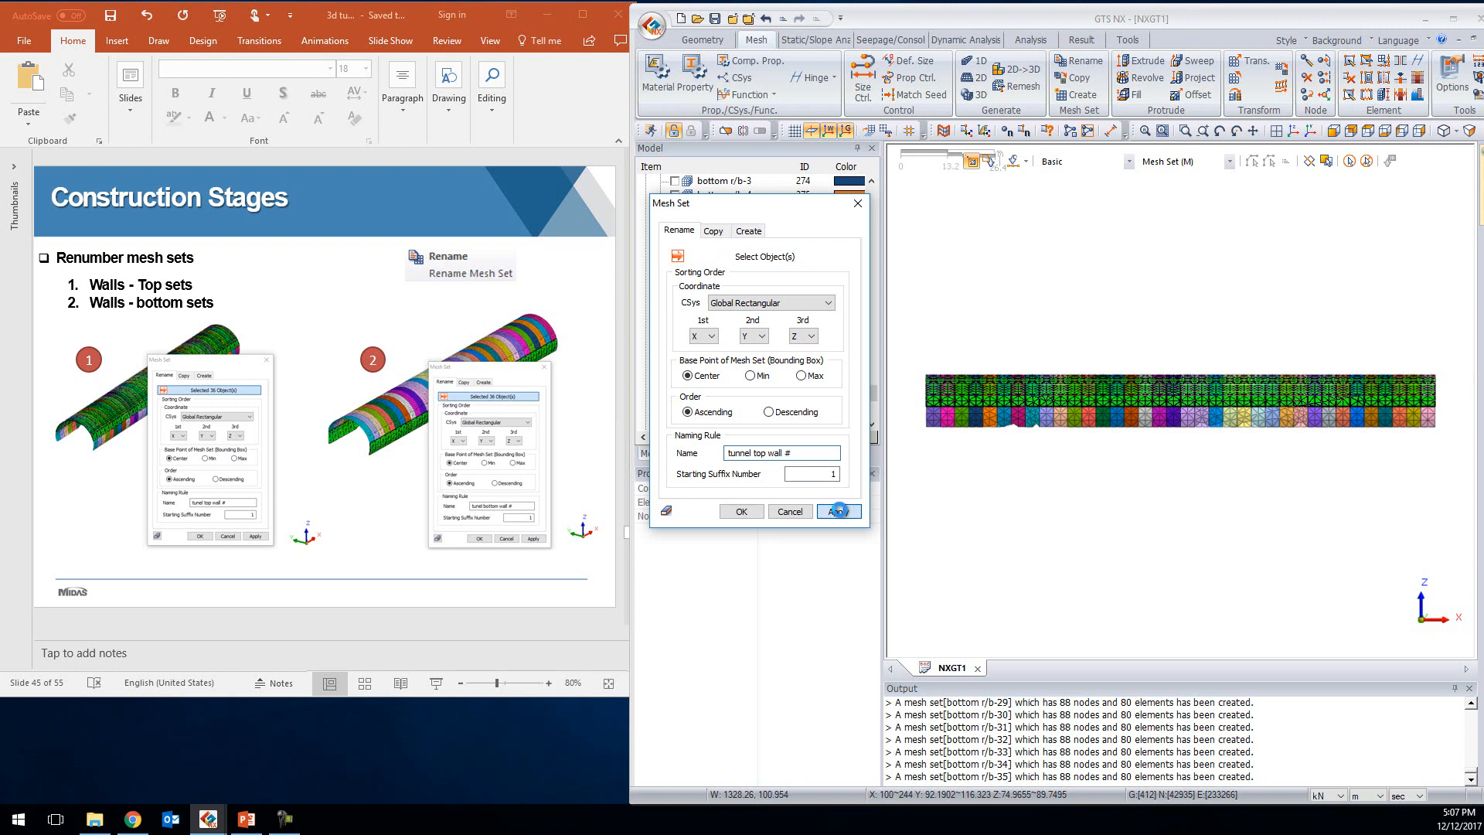
# Rename the lower row of wall mesh sets as "tunnel bottom wall #", in ascending order with starting suffix 1
pyautogui.moveTo(914, 394); pyautogui.dragTo(1465, 511)
pyautogui.click(769, 452)
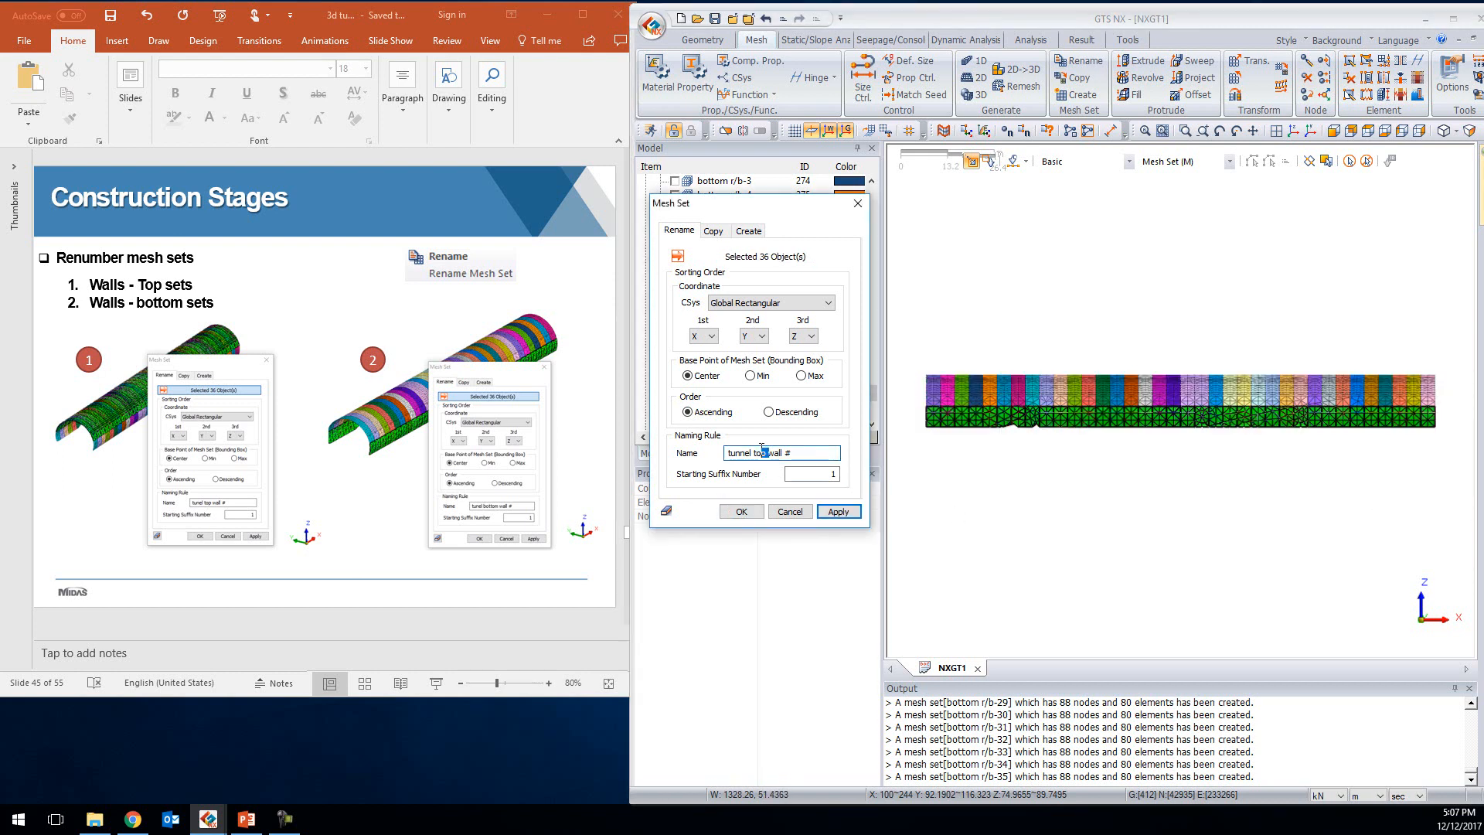
pyautogui.write('bottom')
pyautogui.click(835, 509)
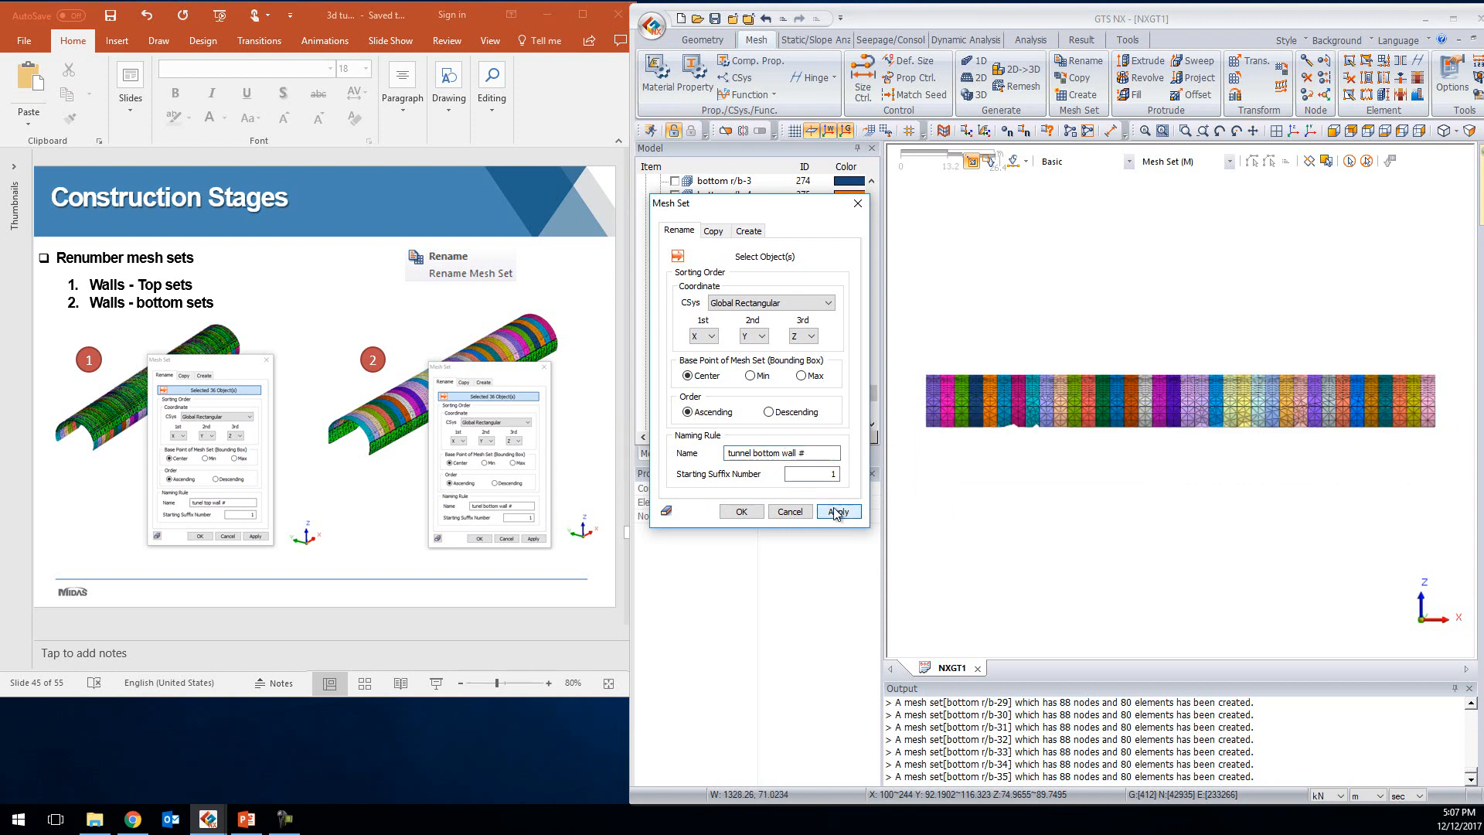
pyautogui.click(562, 315)
pyautogui.scroll(-1, 562, 314)
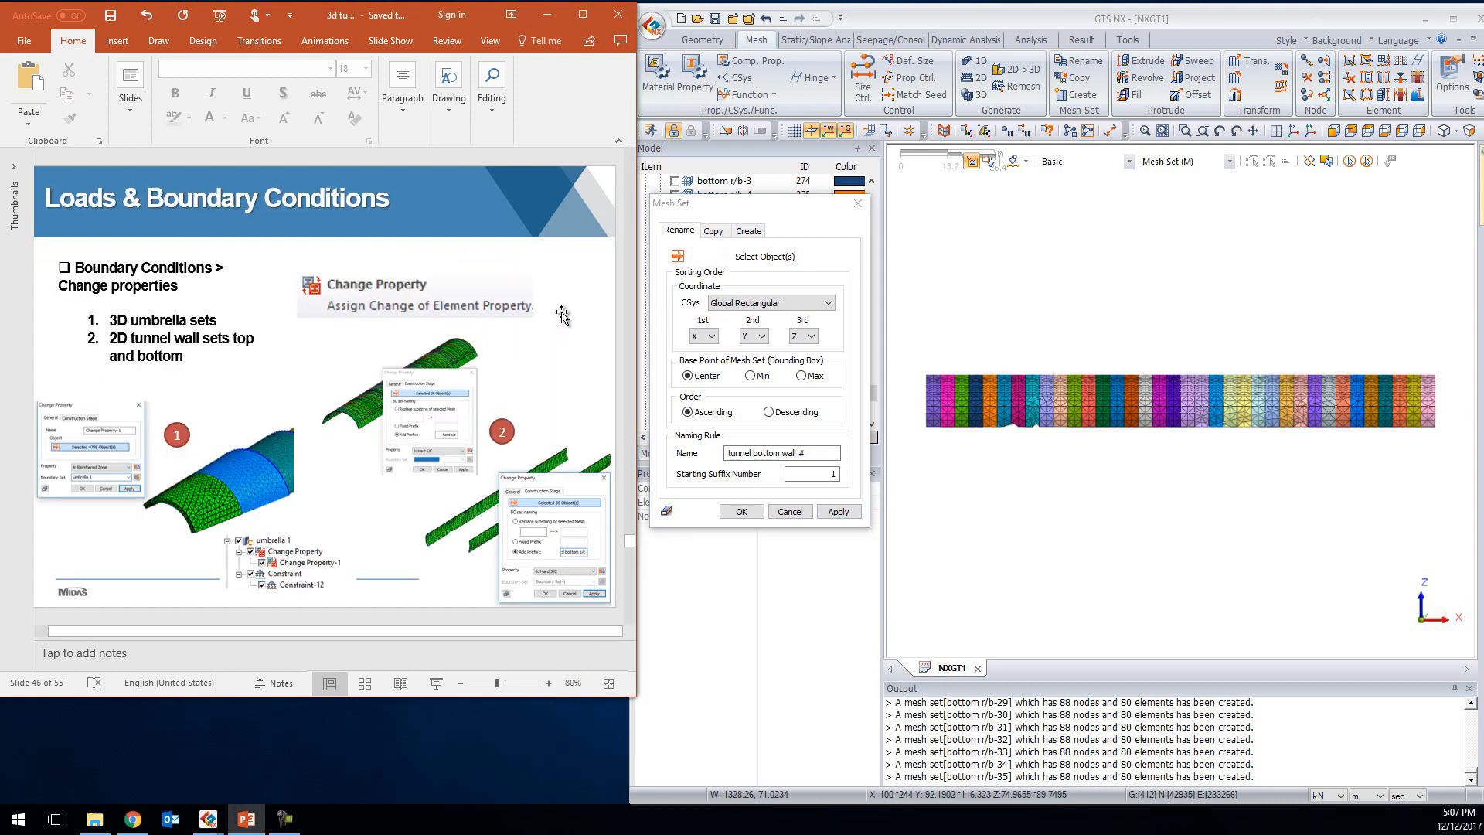
pyautogui.scroll(1, 559, 297)
pyautogui.scroll(-1, 560, 298)
pyautogui.scroll(1, 560, 297)
# Show the rock bolt mesh sets bottom r/b-1 through bottom r/b-6 to check their position along the tunnel wall
pyautogui.moveTo(687, 217); pyautogui.dragTo(843, 285)
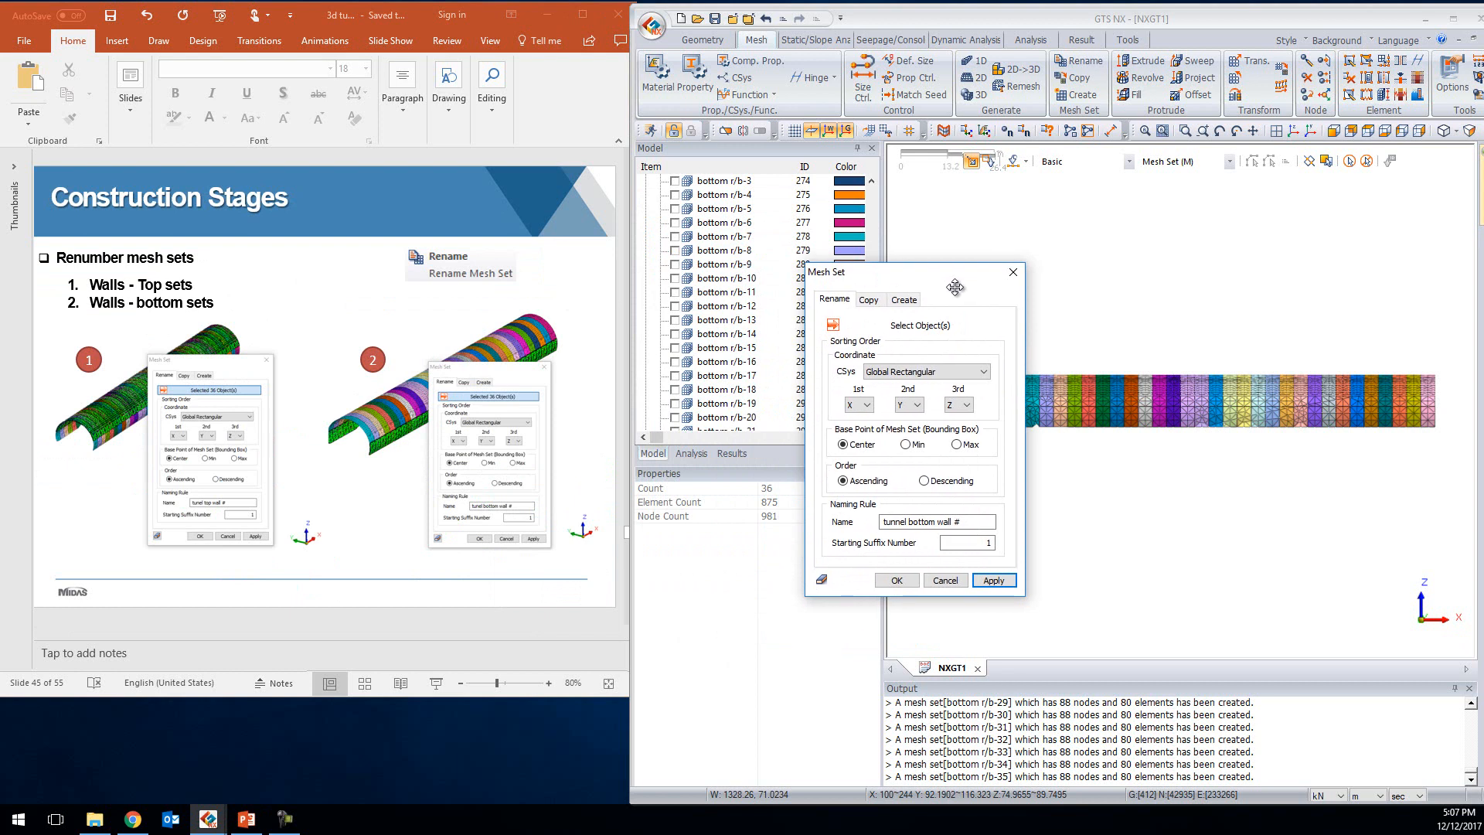
pyautogui.scroll(2, 776, 297)
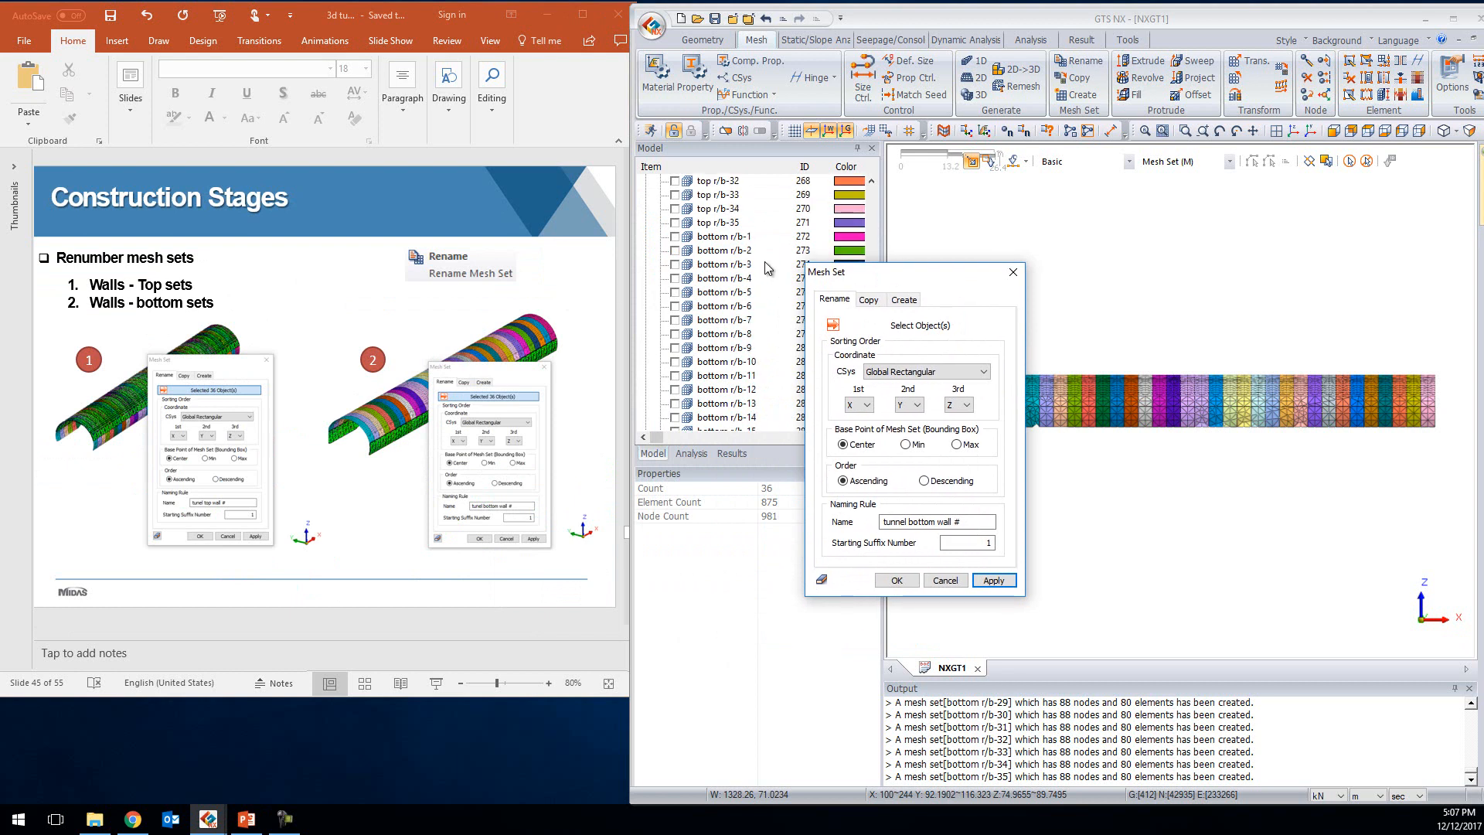
pyautogui.click(674, 237)
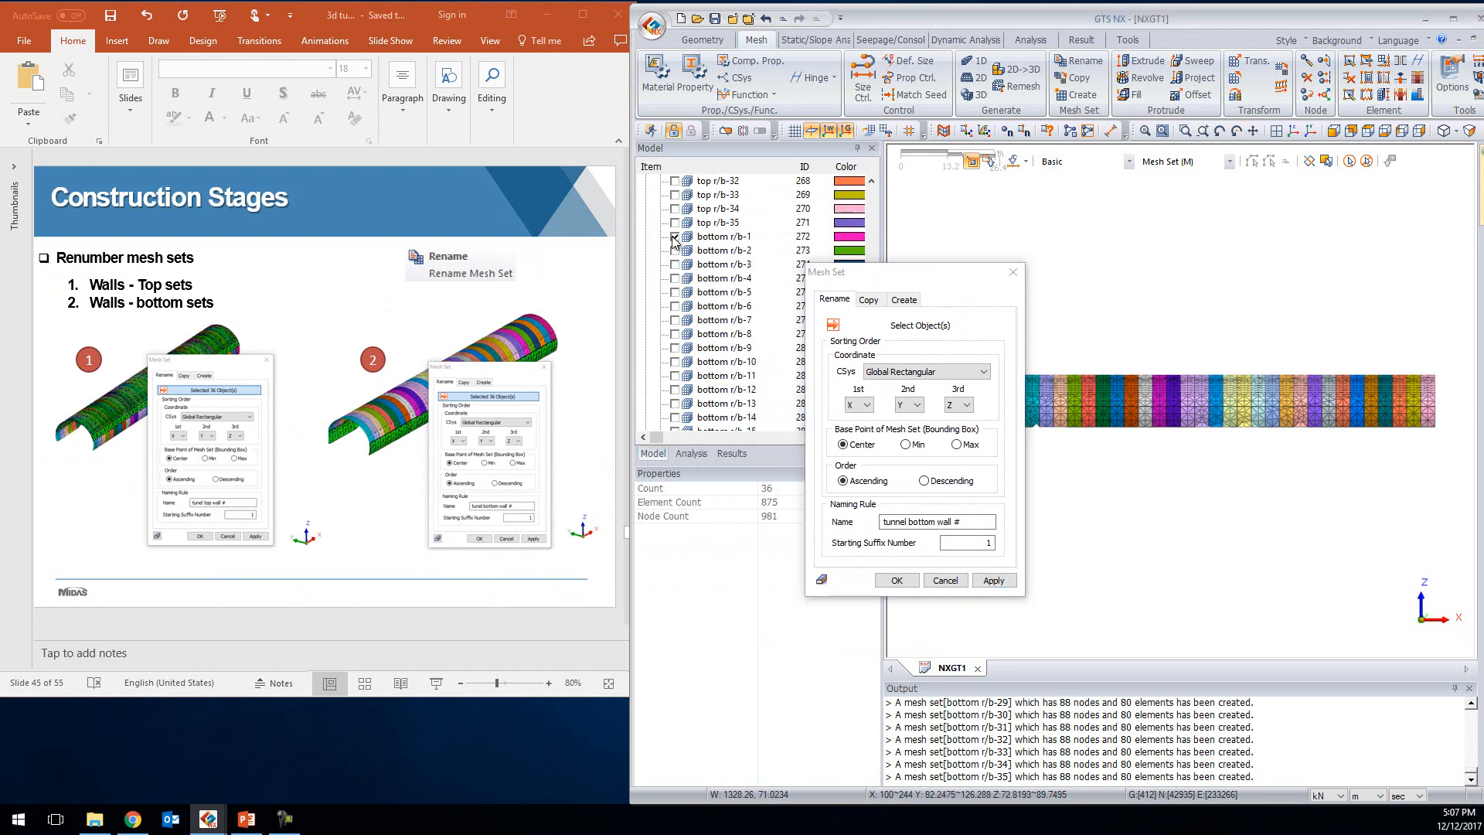
pyautogui.click(674, 250)
pyautogui.click(674, 265)
pyautogui.moveTo(912, 272); pyautogui.dragTo(747, 365)
pyautogui.moveTo(1017, 457); pyautogui.dragTo(1092, 399, button='middle')
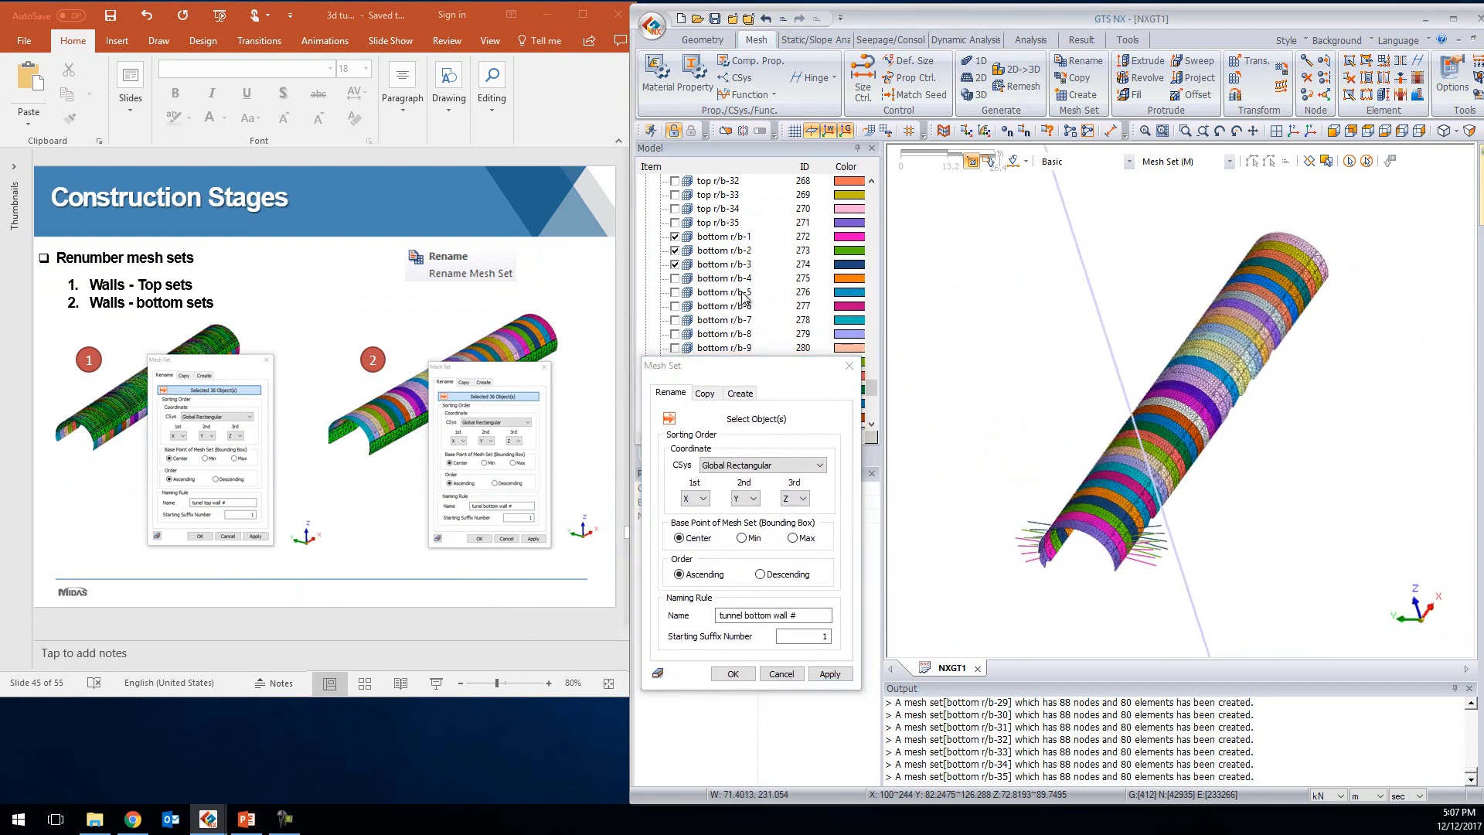
pyautogui.click(678, 292)
pyautogui.click(674, 306)
pyautogui.click(754, 307)
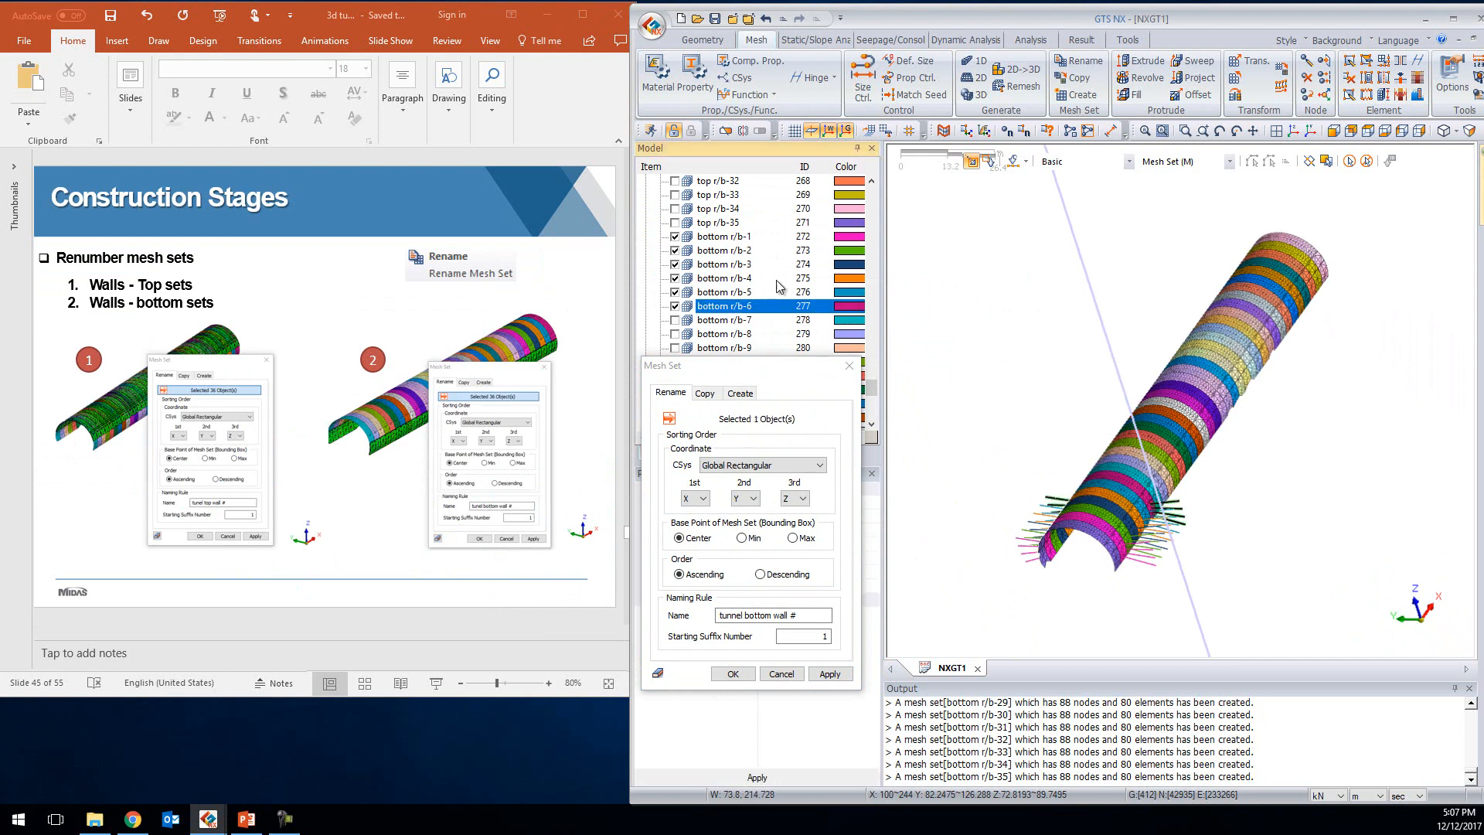
# Close the mesh set renaming and hide the rock bolt sets bottom r/b-1 through bottom r/b-6
pyautogui.click(849, 365)
pyautogui.click(675, 306)
pyautogui.click(675, 292)
pyautogui.click(675, 278)
pyautogui.click(674, 264)
pyautogui.click(675, 250)
pyautogui.click(675, 237)
pyautogui.keyDown('ctrl'); pyautogui.moveTo(1005, 318); pyautogui.dragTo(1088, 306, button='middle'); pyautogui.keyUp('ctrl')
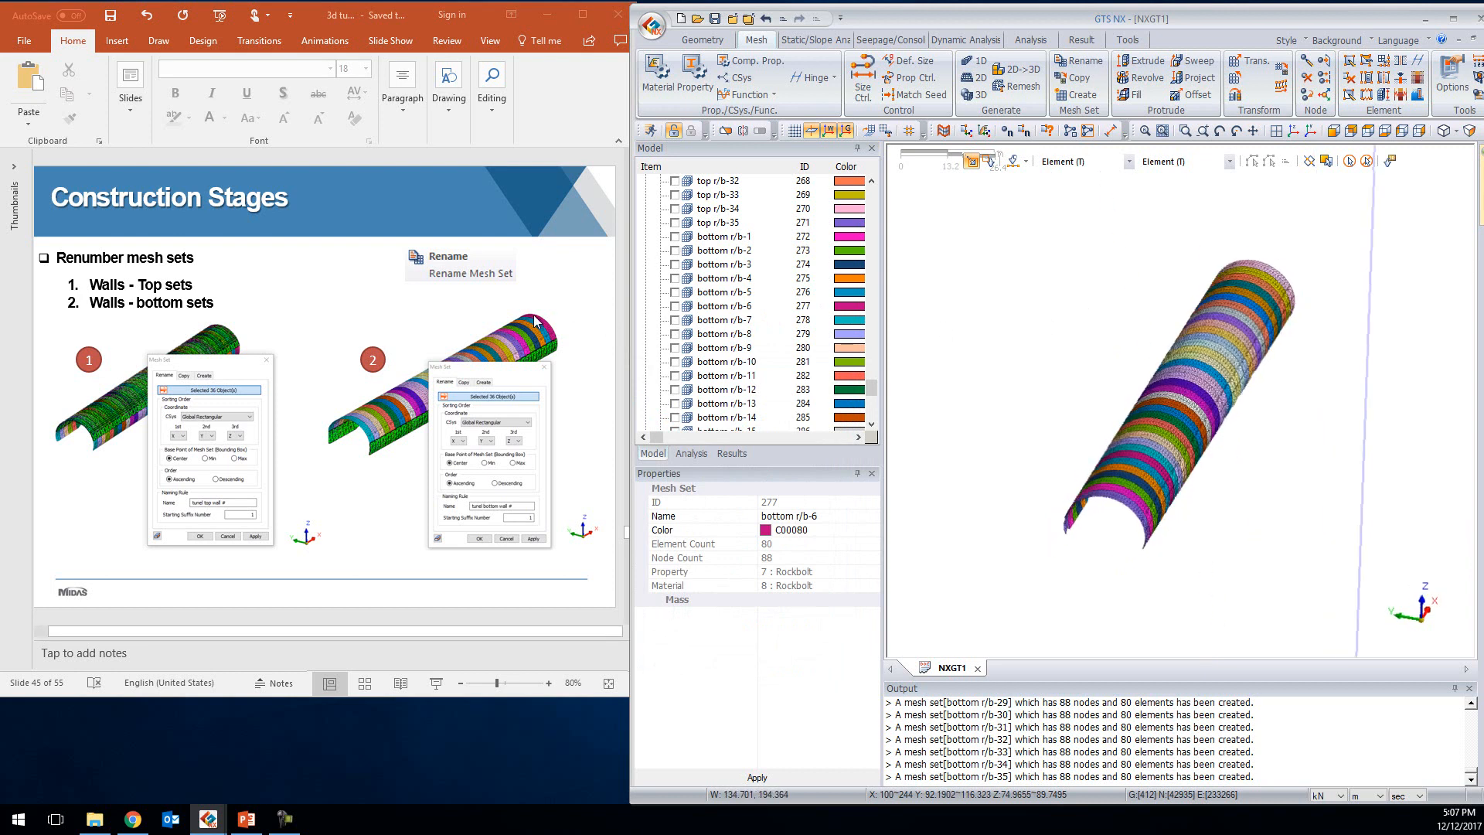
# Advance the PowerPoint slides to the Change Property boundary conditions, and return to the tunnel wall model in GTS NX
pyautogui.click(561, 298)
pyautogui.scroll(-1, 561, 295)
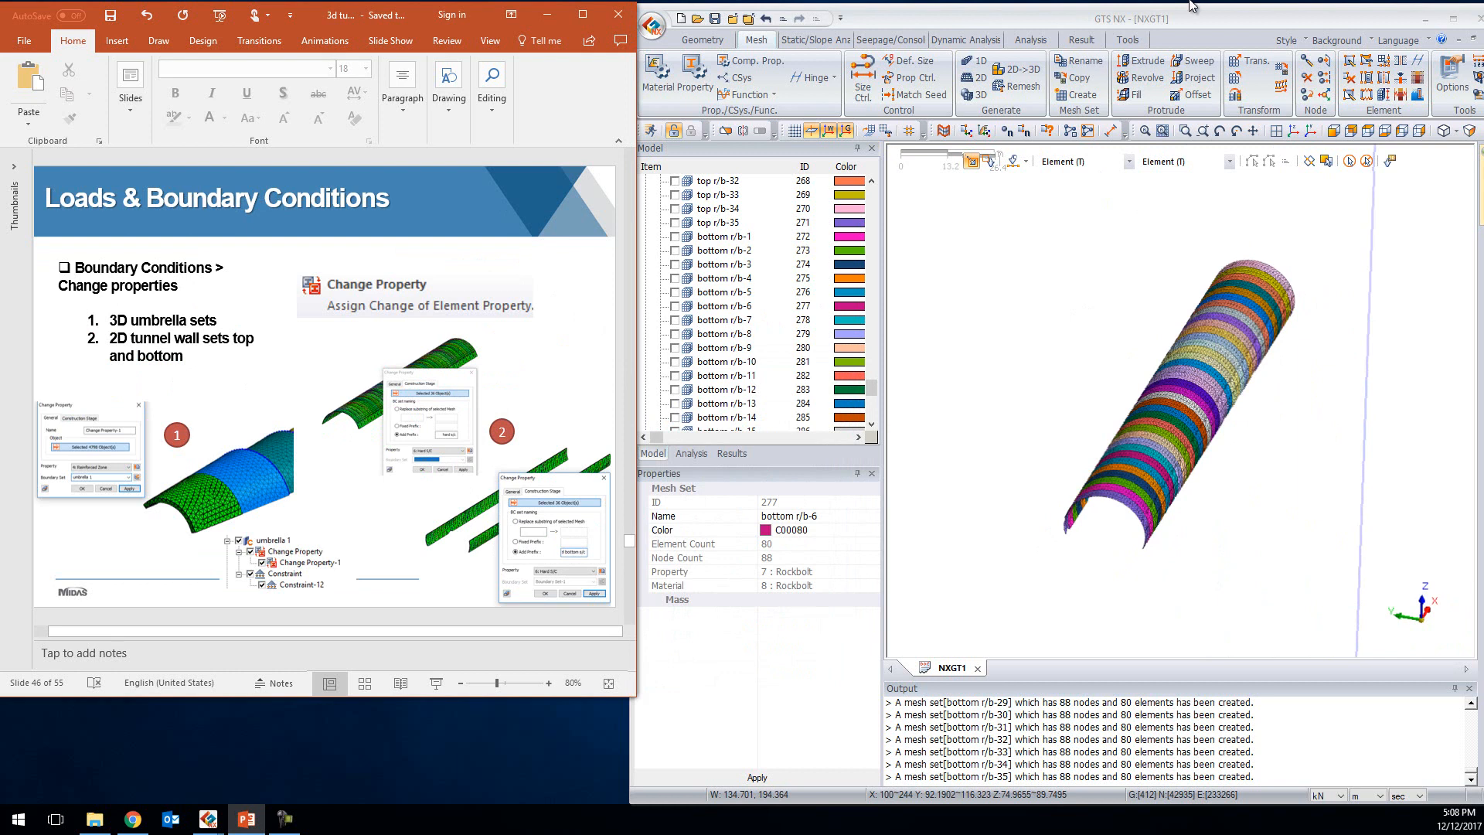
pyautogui.moveTo(1102, 400); pyautogui.dragTo(1064, 271, button='middle')
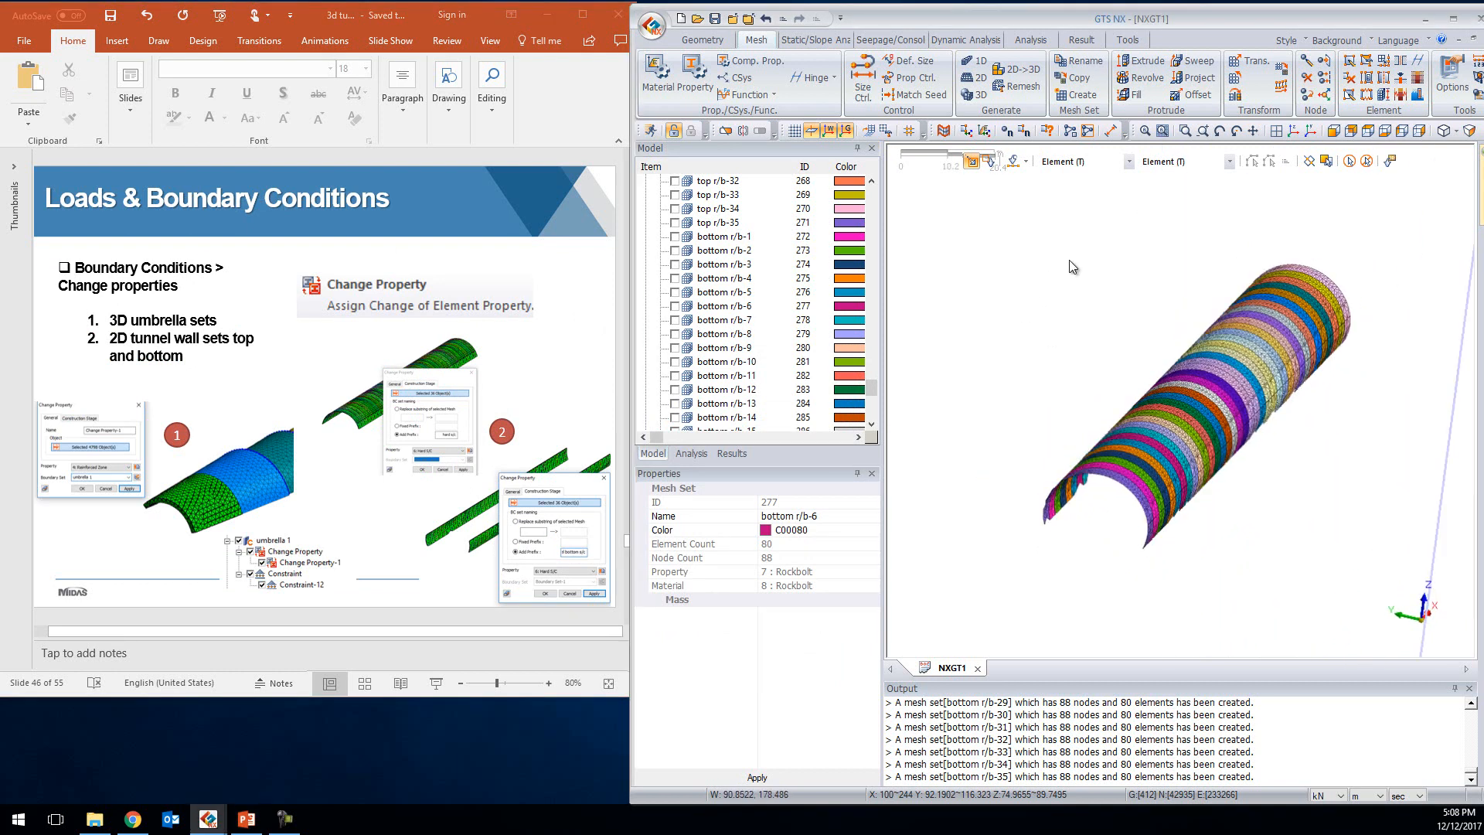
pyautogui.scroll(2, 1062, 270)
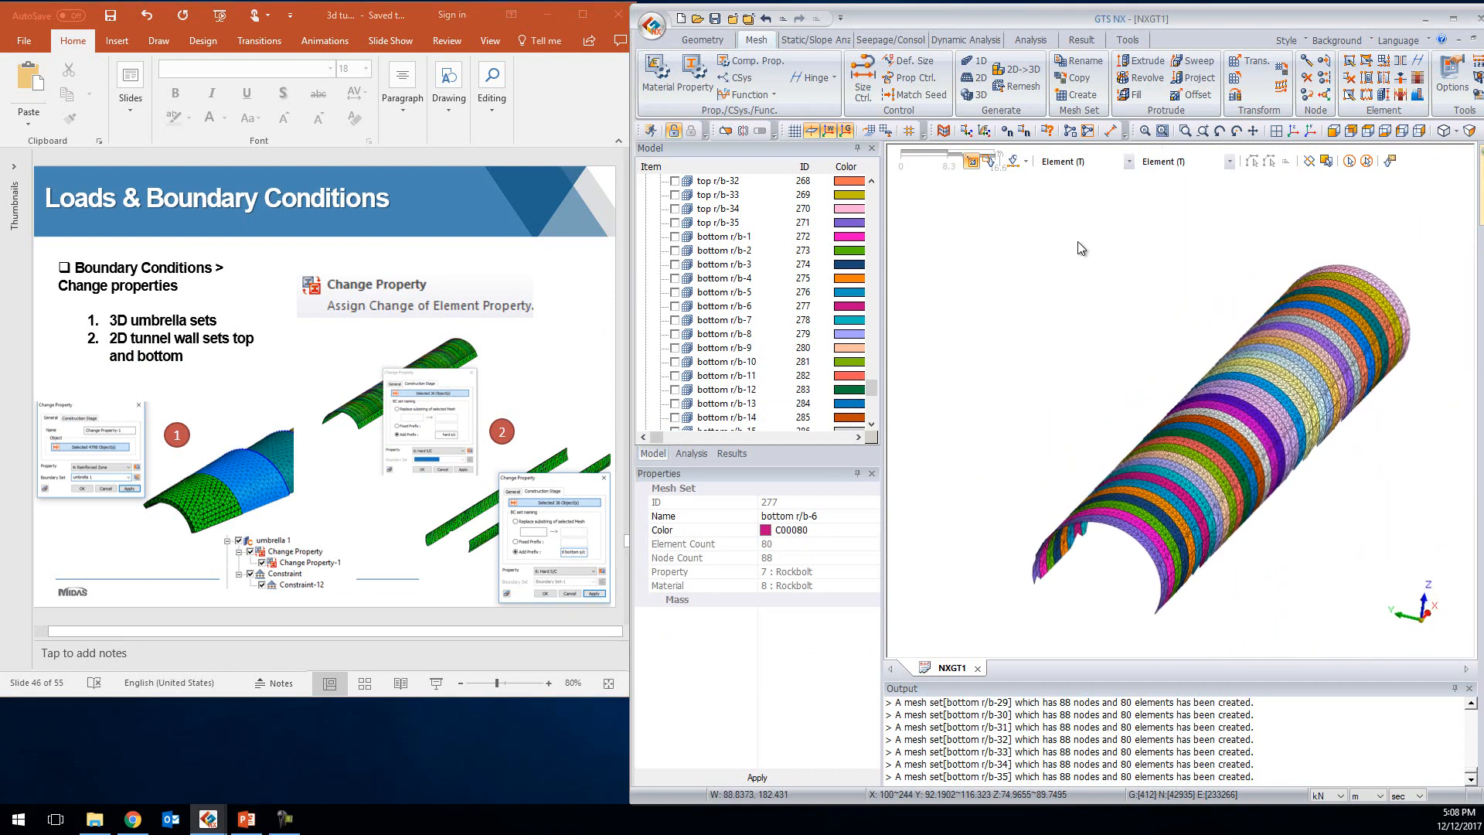
# Apply a construction-stage property change to 6: Hard S/C on the upper row of wall mesh sets, adding the prefix "tunnel top h s/c"
pyautogui.click(836, 43)
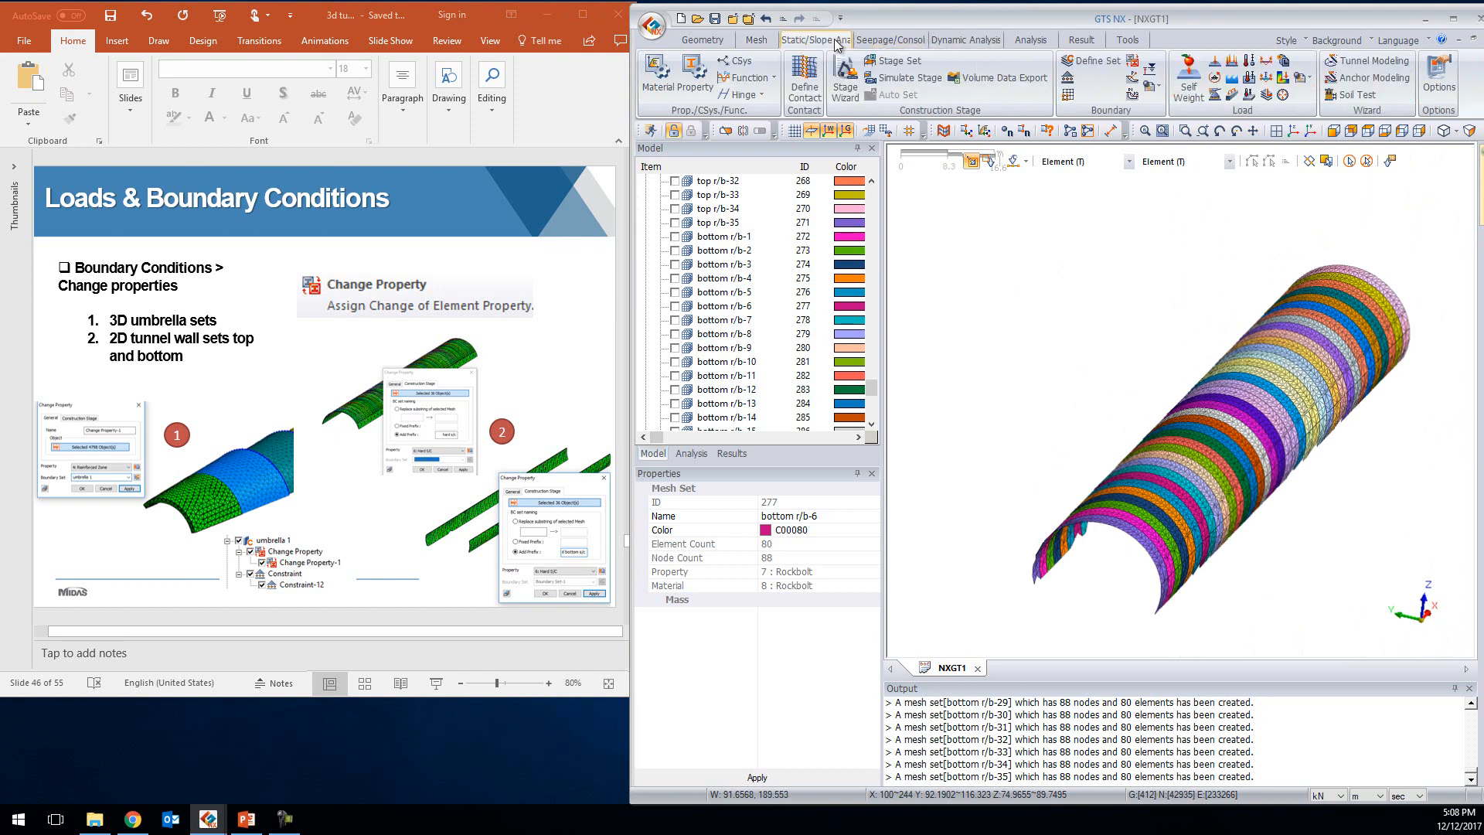
pyautogui.click(1135, 61)
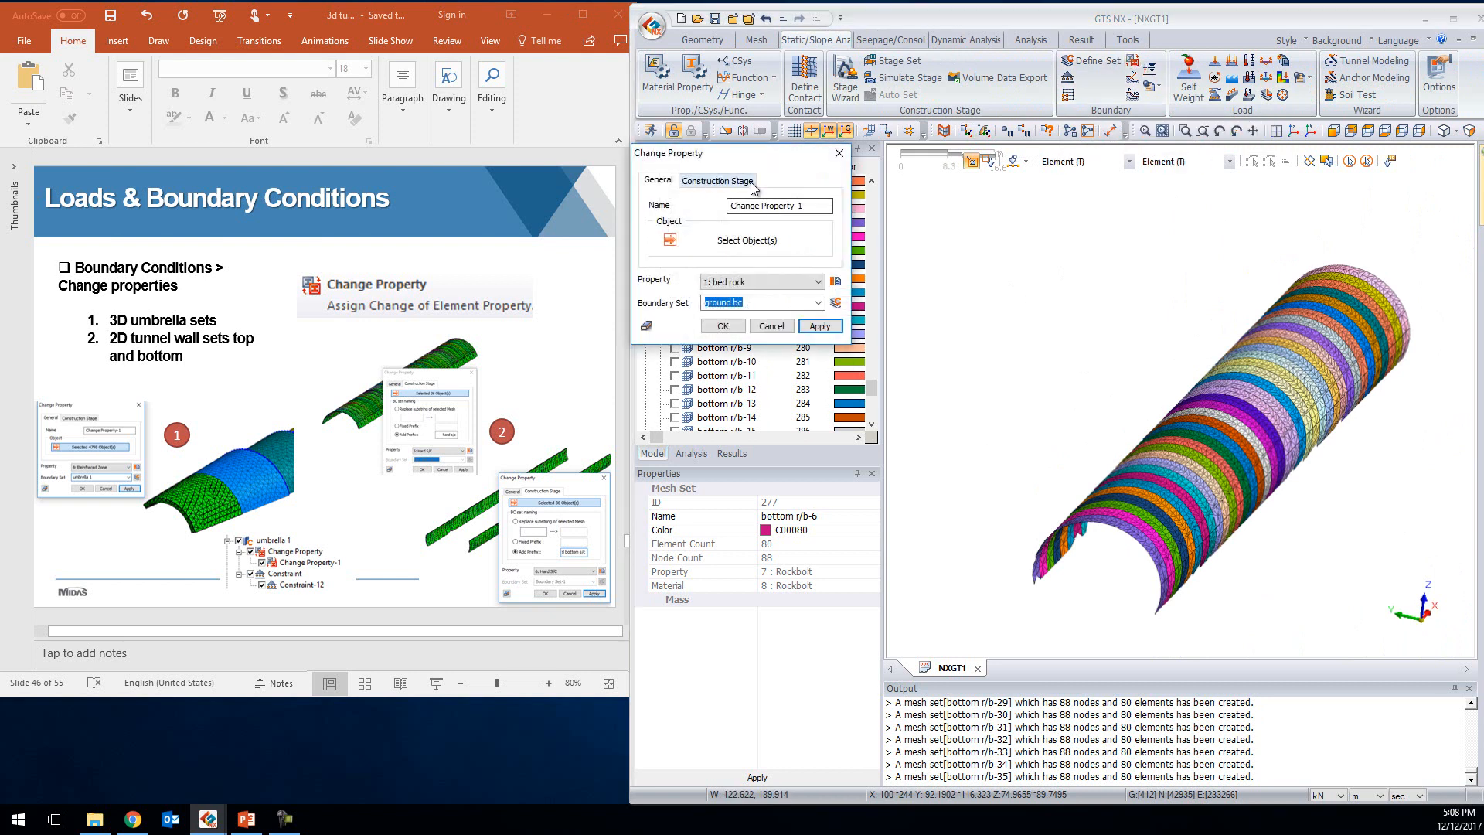
pyautogui.click(749, 182)
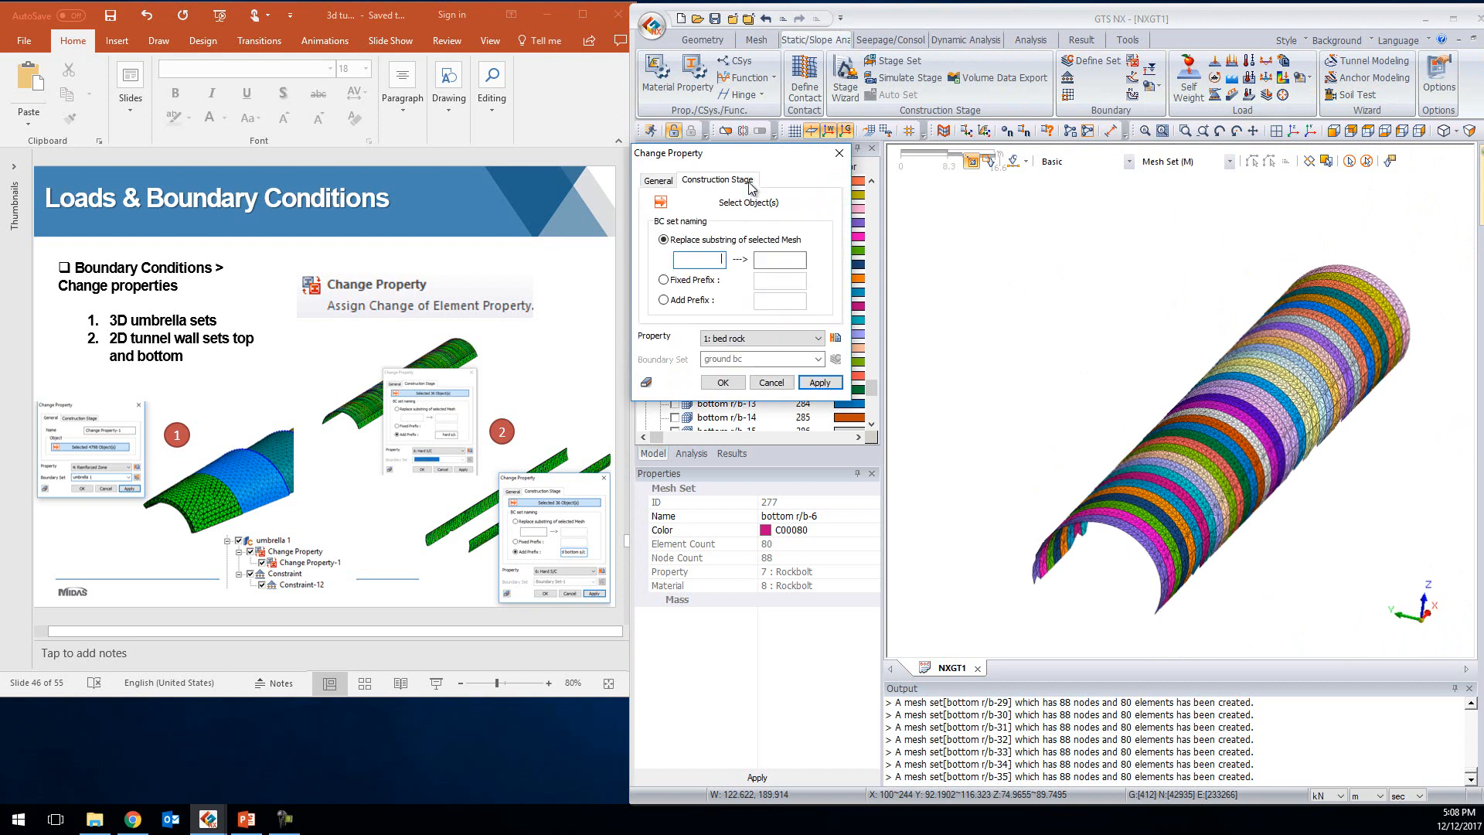
pyautogui.click(1335, 131)
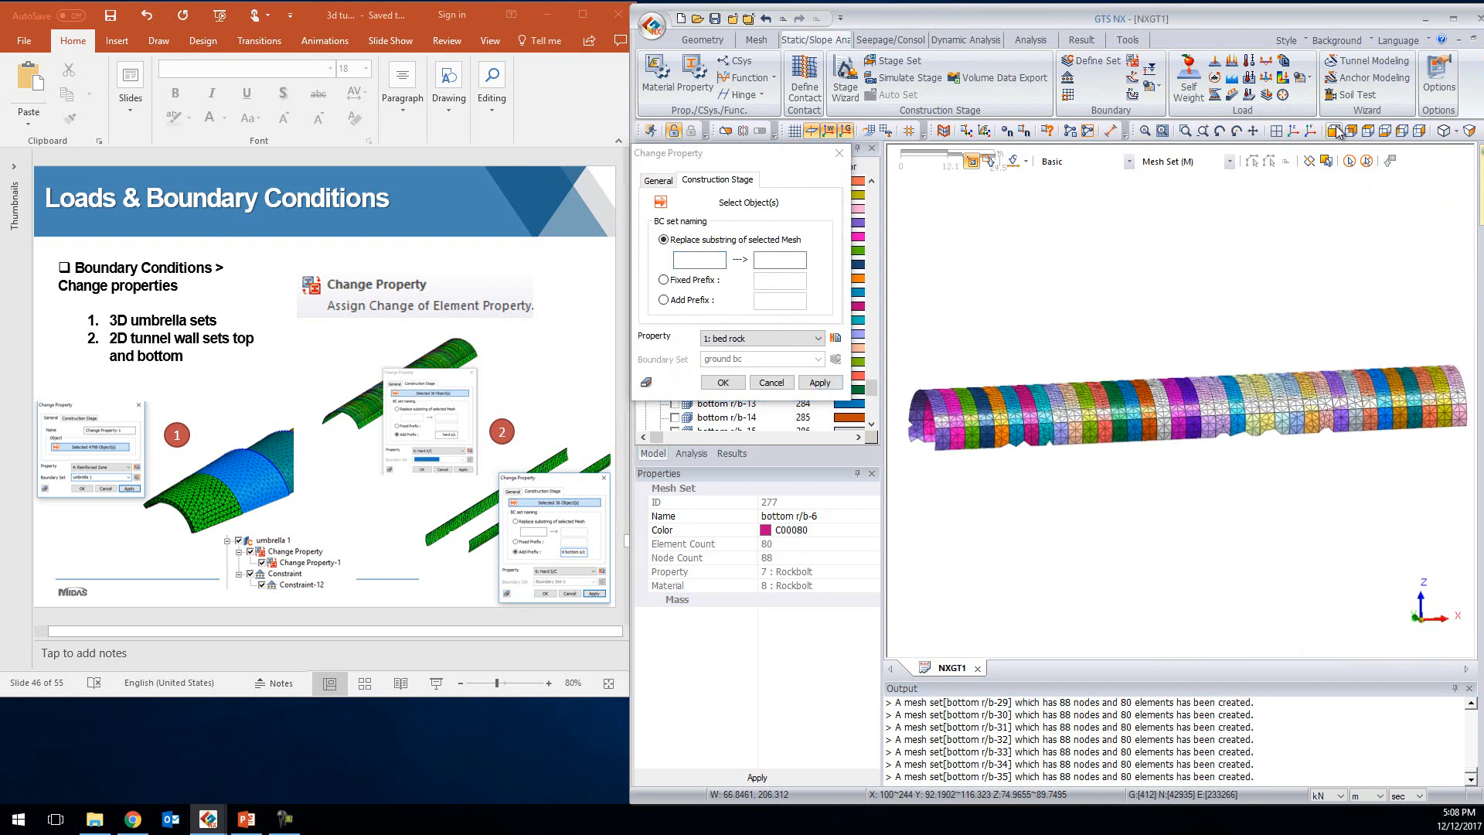
pyautogui.moveTo(907, 321); pyautogui.dragTo(1459, 418)
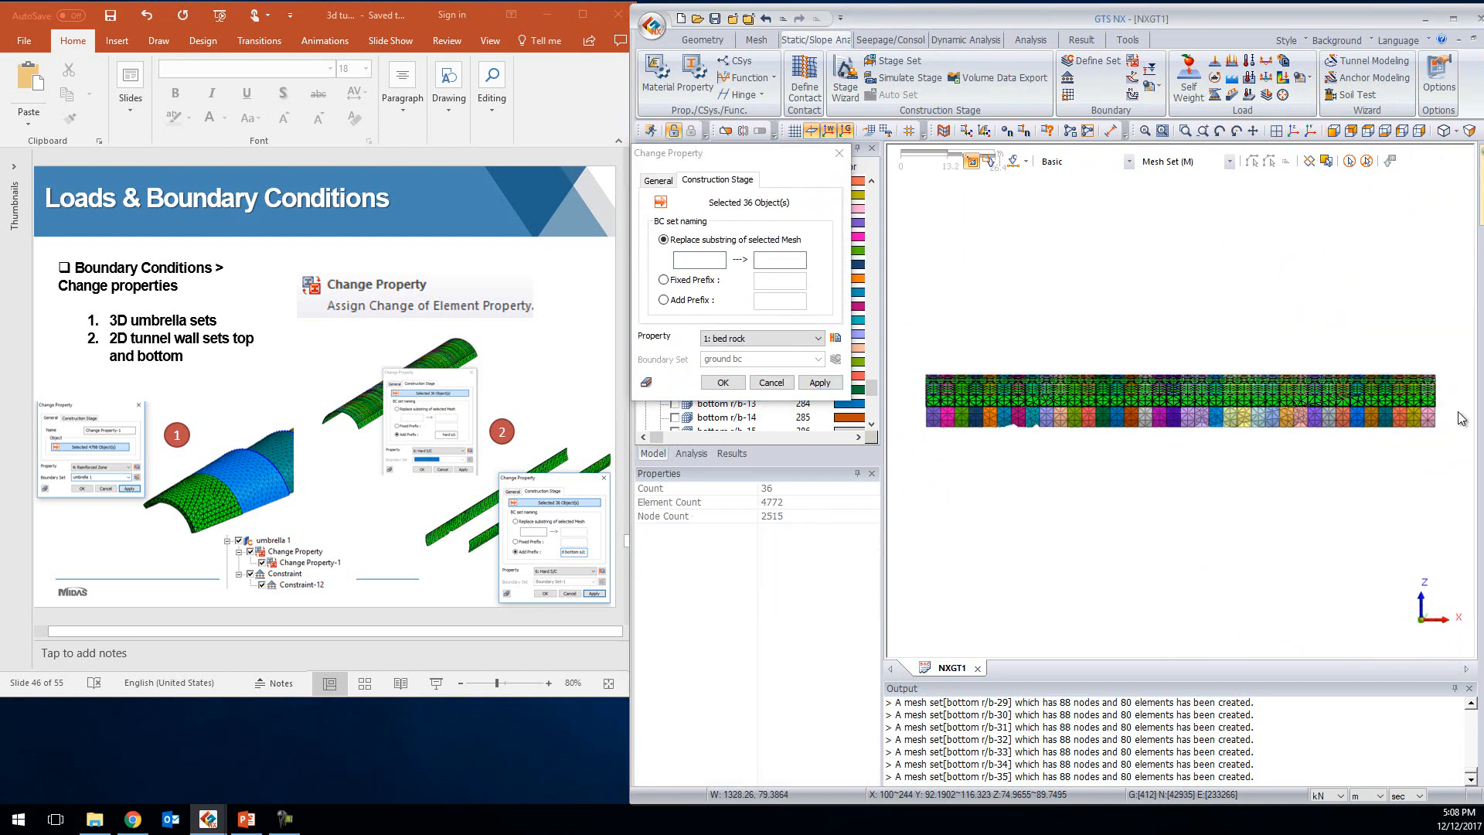
pyautogui.click(742, 340)
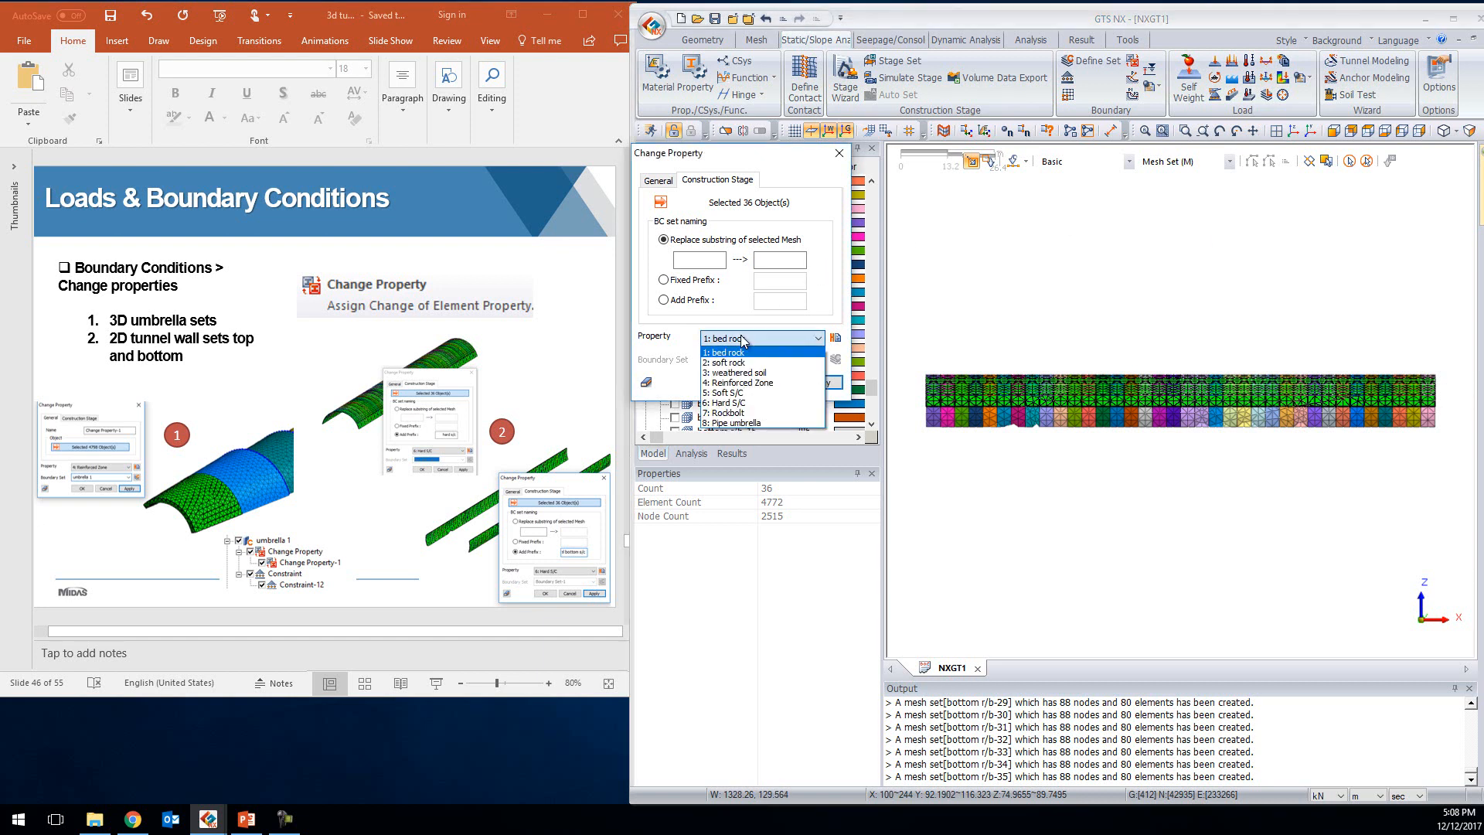
pyautogui.click(735, 352)
pyautogui.click(664, 300)
pyautogui.click(777, 302)
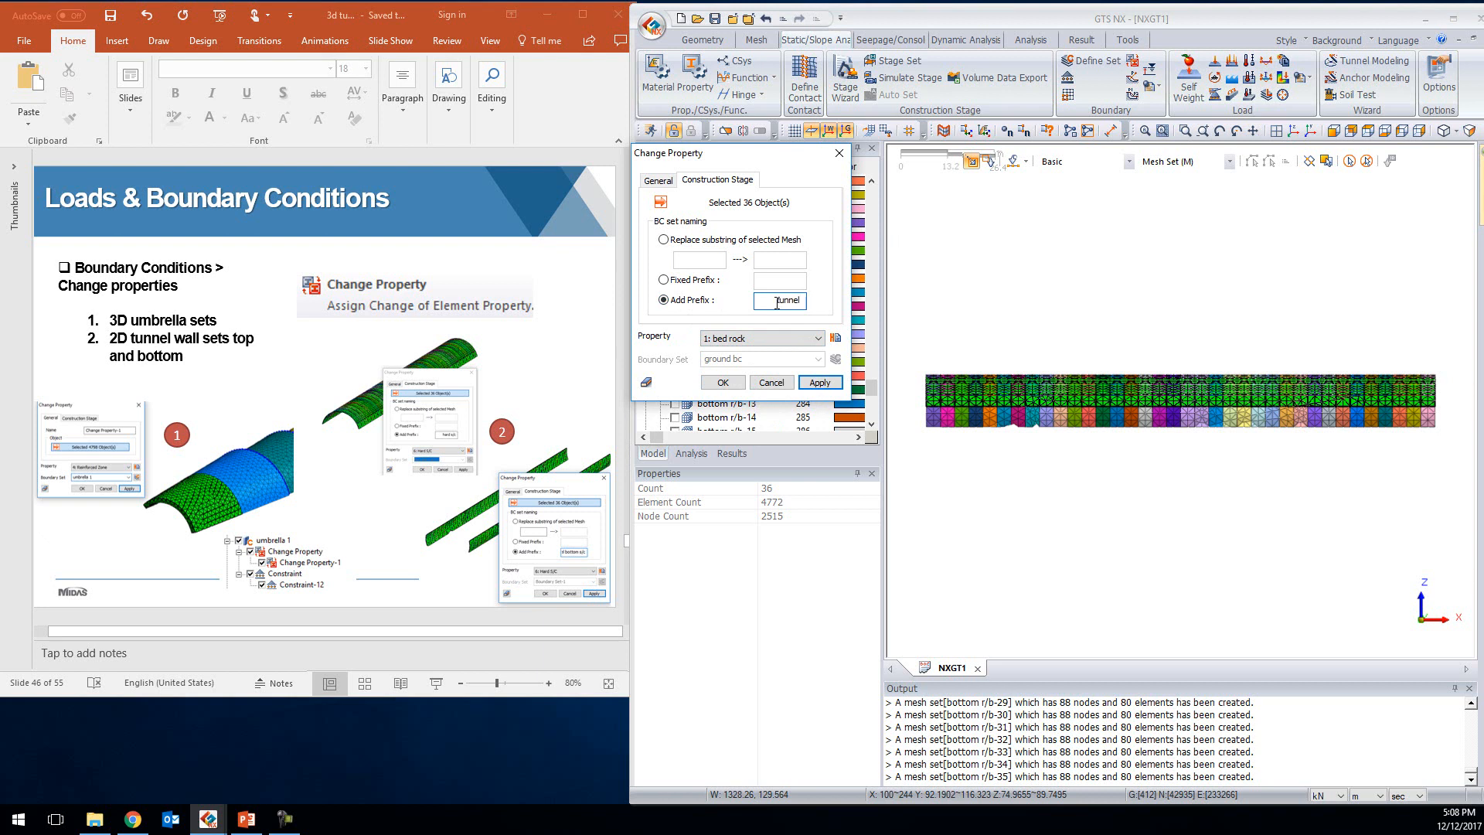
pyautogui.write('h s/c')
pyautogui.click(715, 341)
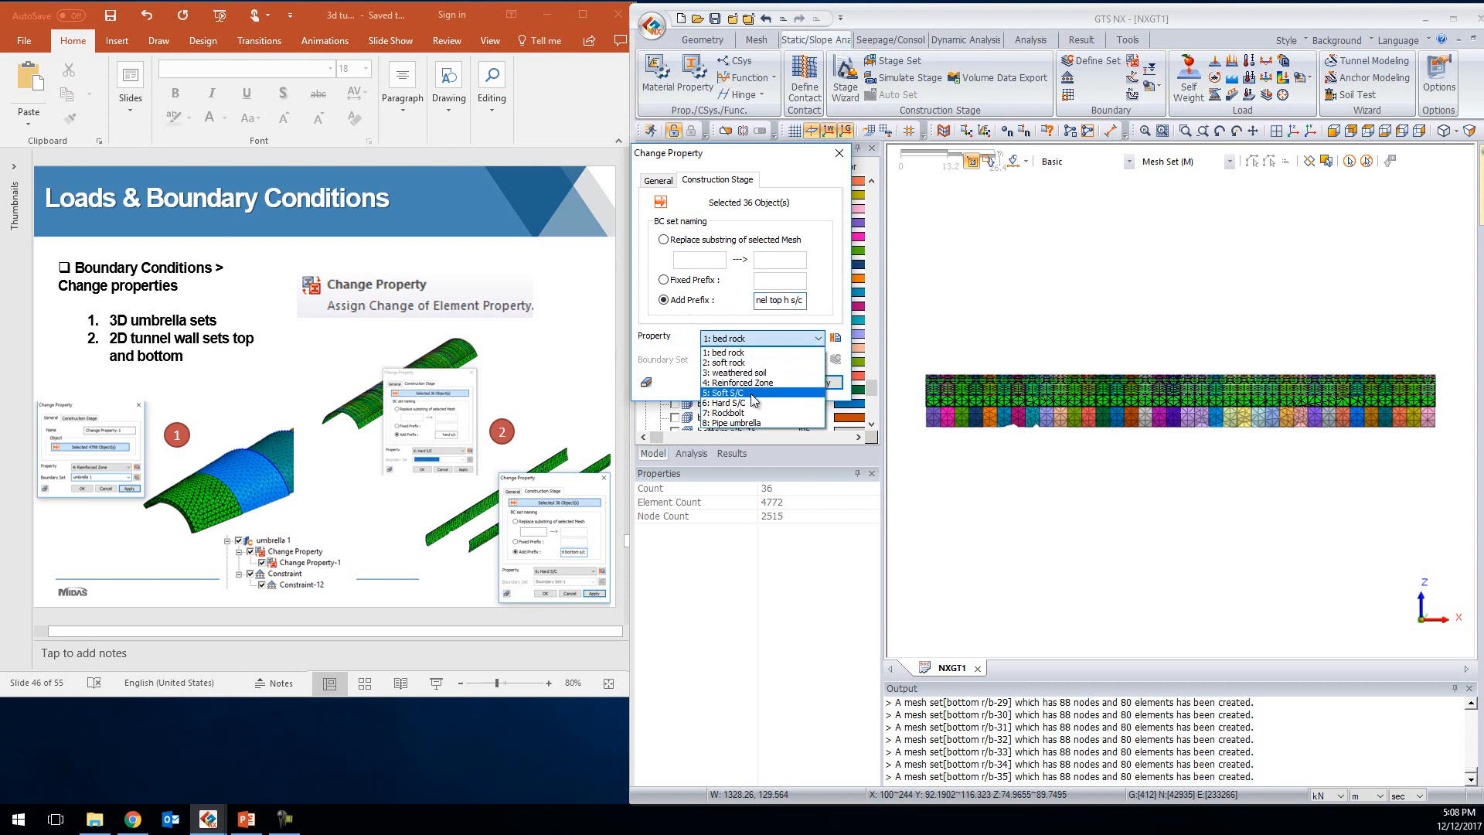
pyautogui.click(747, 403)
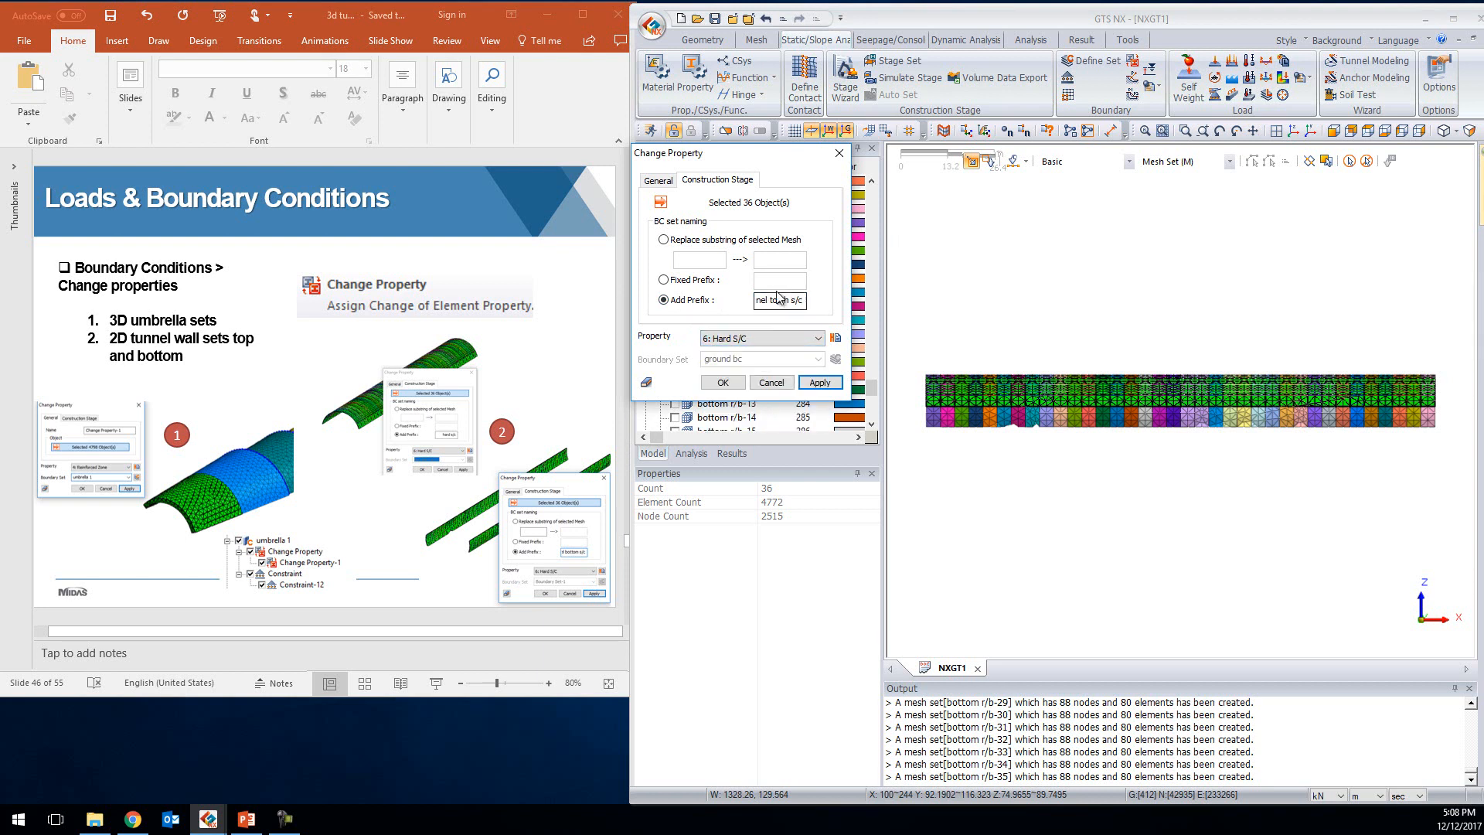
pyautogui.click(820, 384)
# Apply the Hard S/C construction-stage property change to the lower row of wall mesh sets, adding the prefix "tunnel bottom hard s/c"
pyautogui.moveTo(912, 395); pyautogui.dragTo(1462, 501)
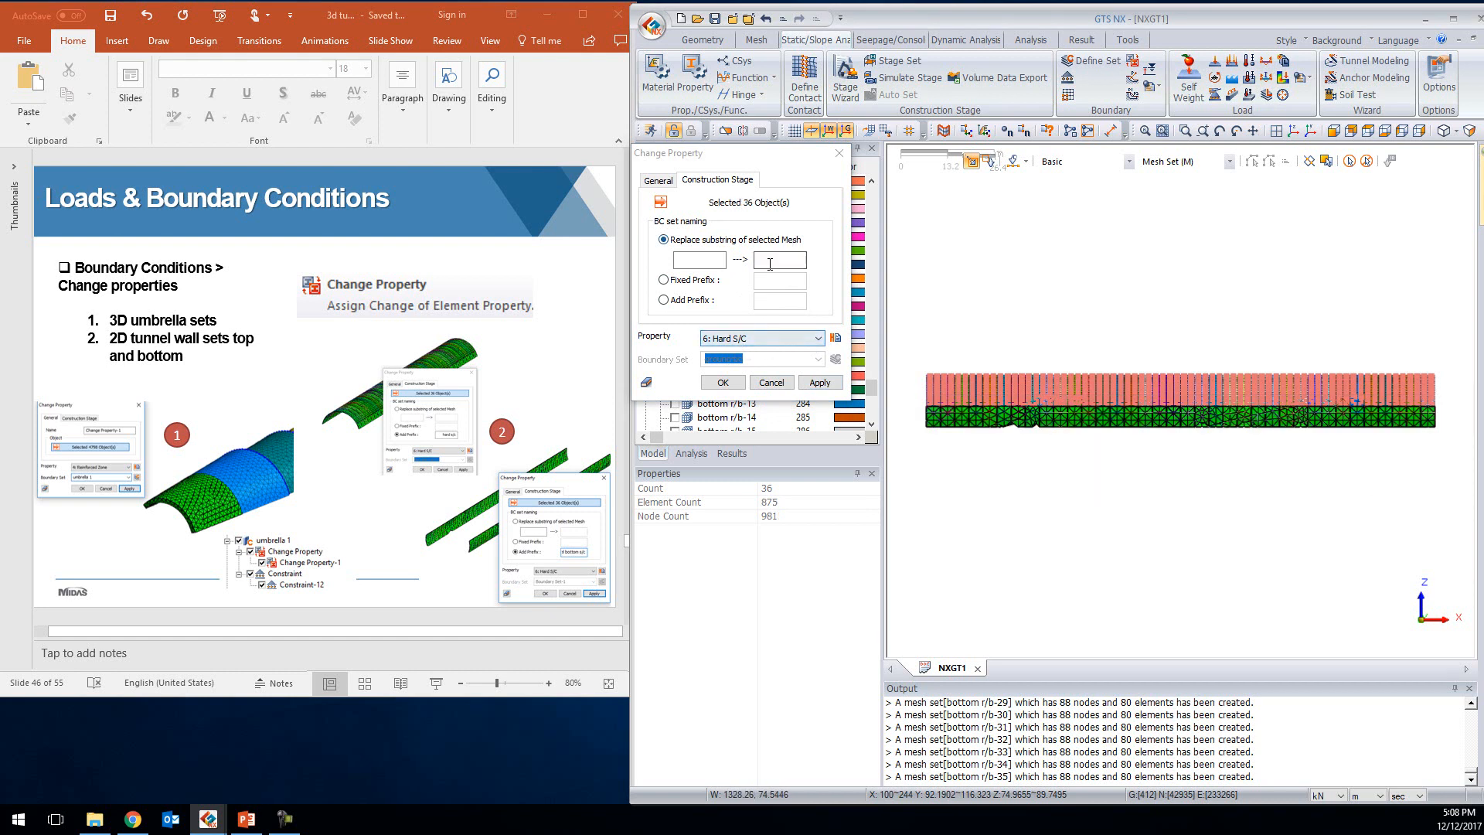
pyautogui.click(702, 302)
pyautogui.click(778, 302)
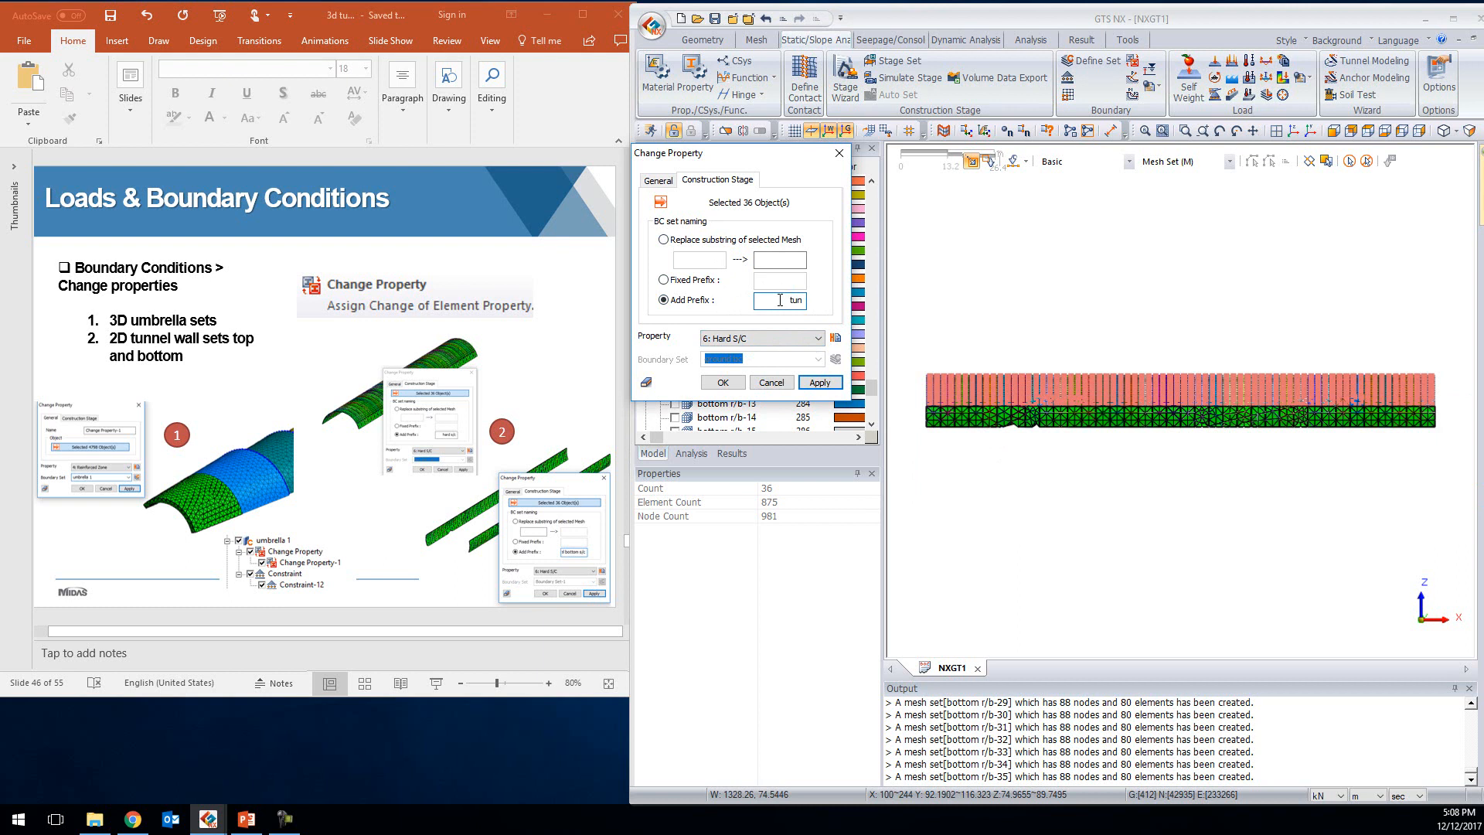
pyautogui.write('tunnel bottom')
pyautogui.press('BackSpace')
pyautogui.write('hard s/c')
pyautogui.click(722, 383)
# Show the mesh sets umbrella 1 through umbrella 6, leaving out their interior edge sets
pyautogui.scroll(12, 718, 297)
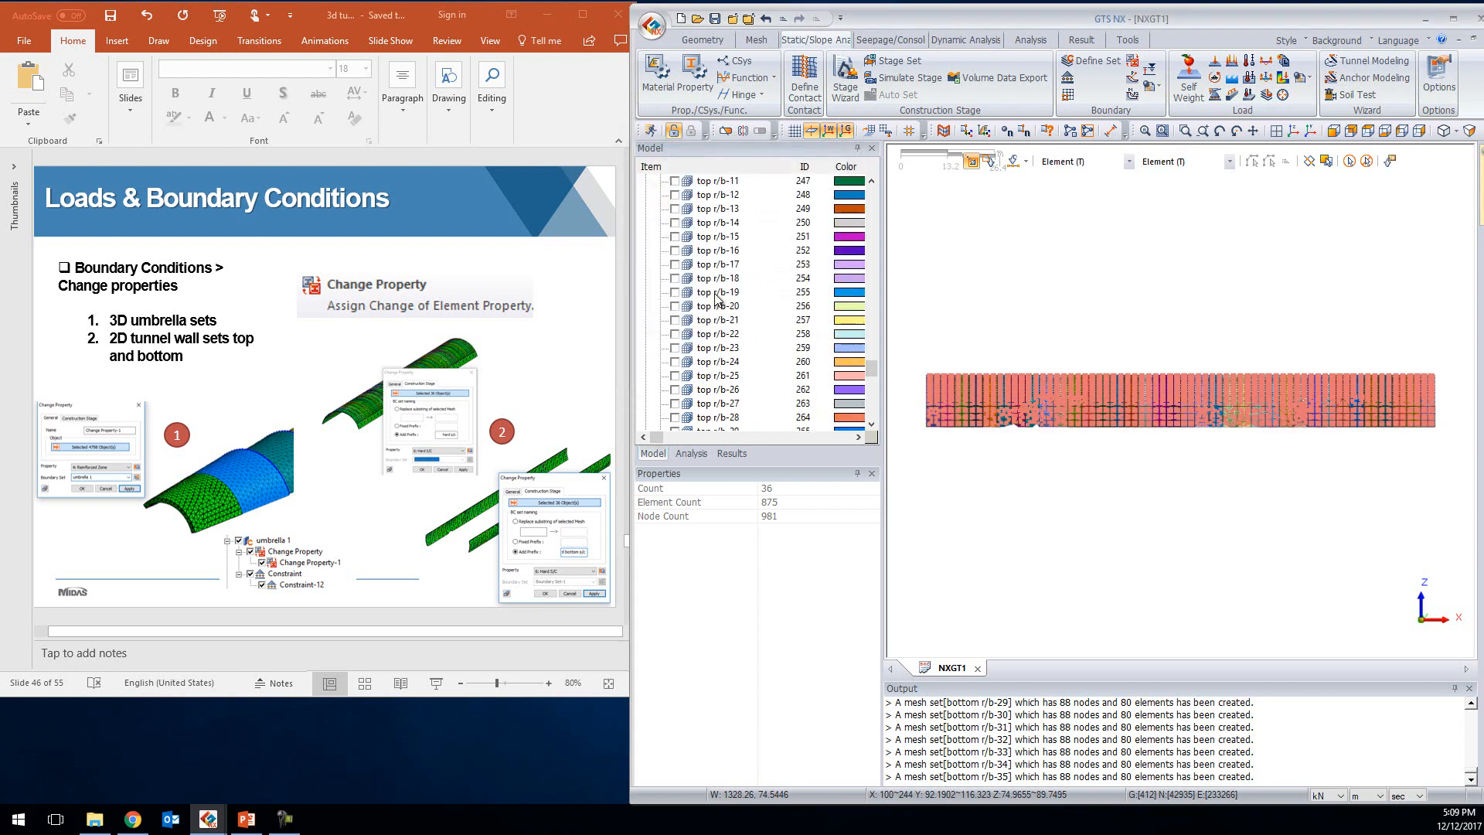
pyautogui.scroll(-20, 717, 294)
pyautogui.scroll(20, 700, 323)
pyautogui.scroll(12, 700, 321)
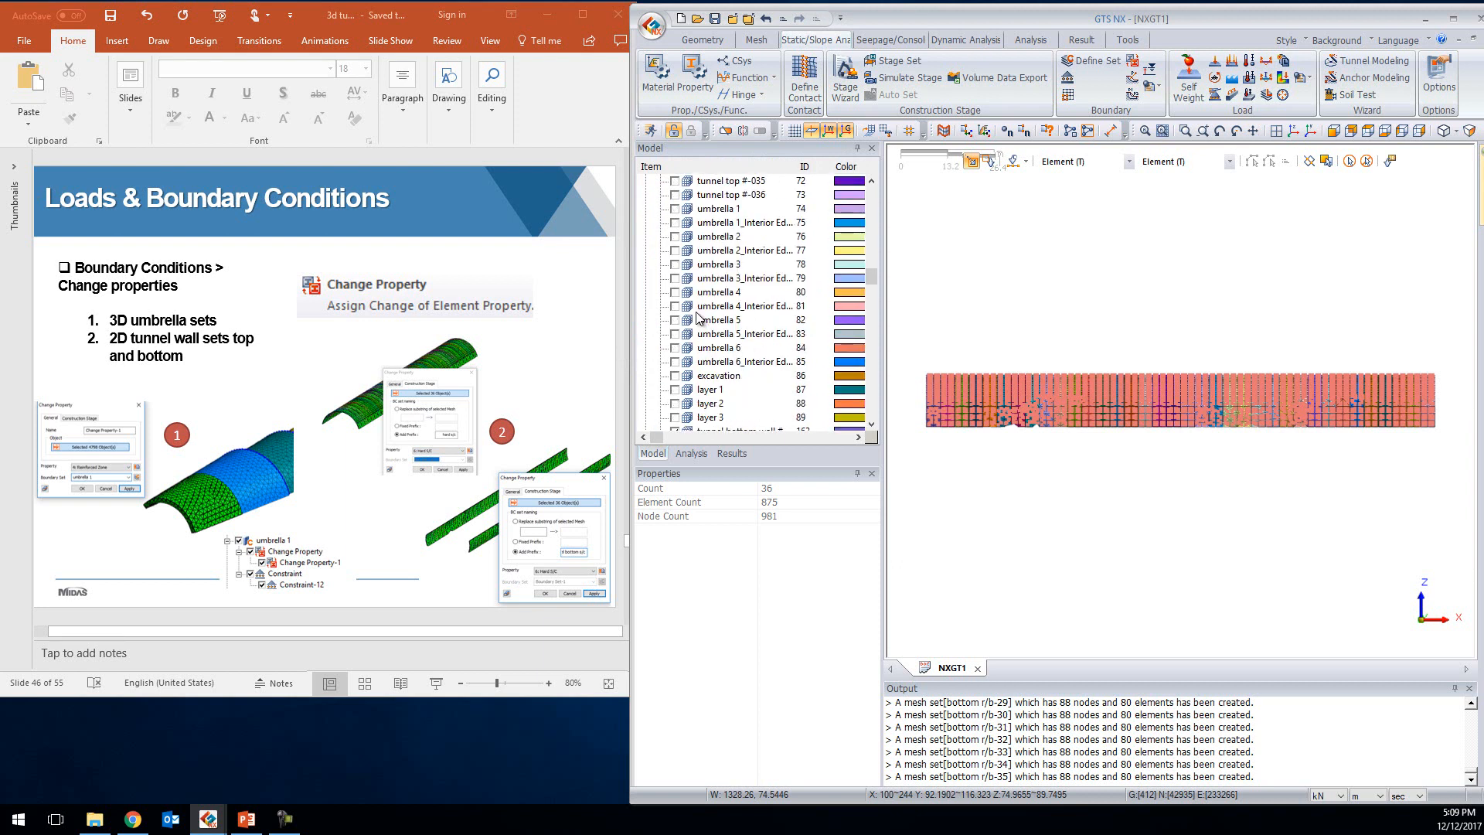
pyautogui.click(675, 209)
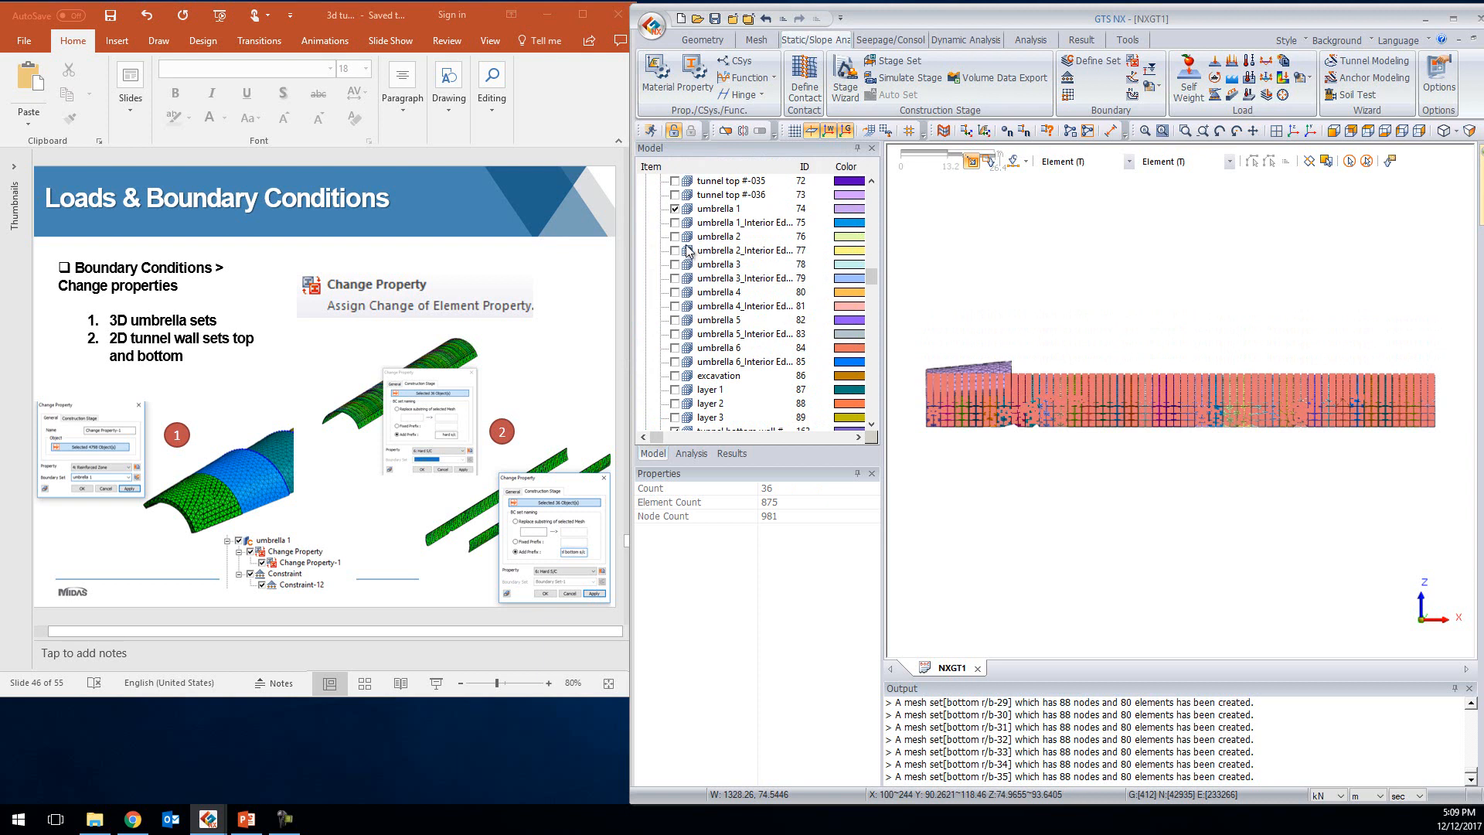
pyautogui.click(675, 237)
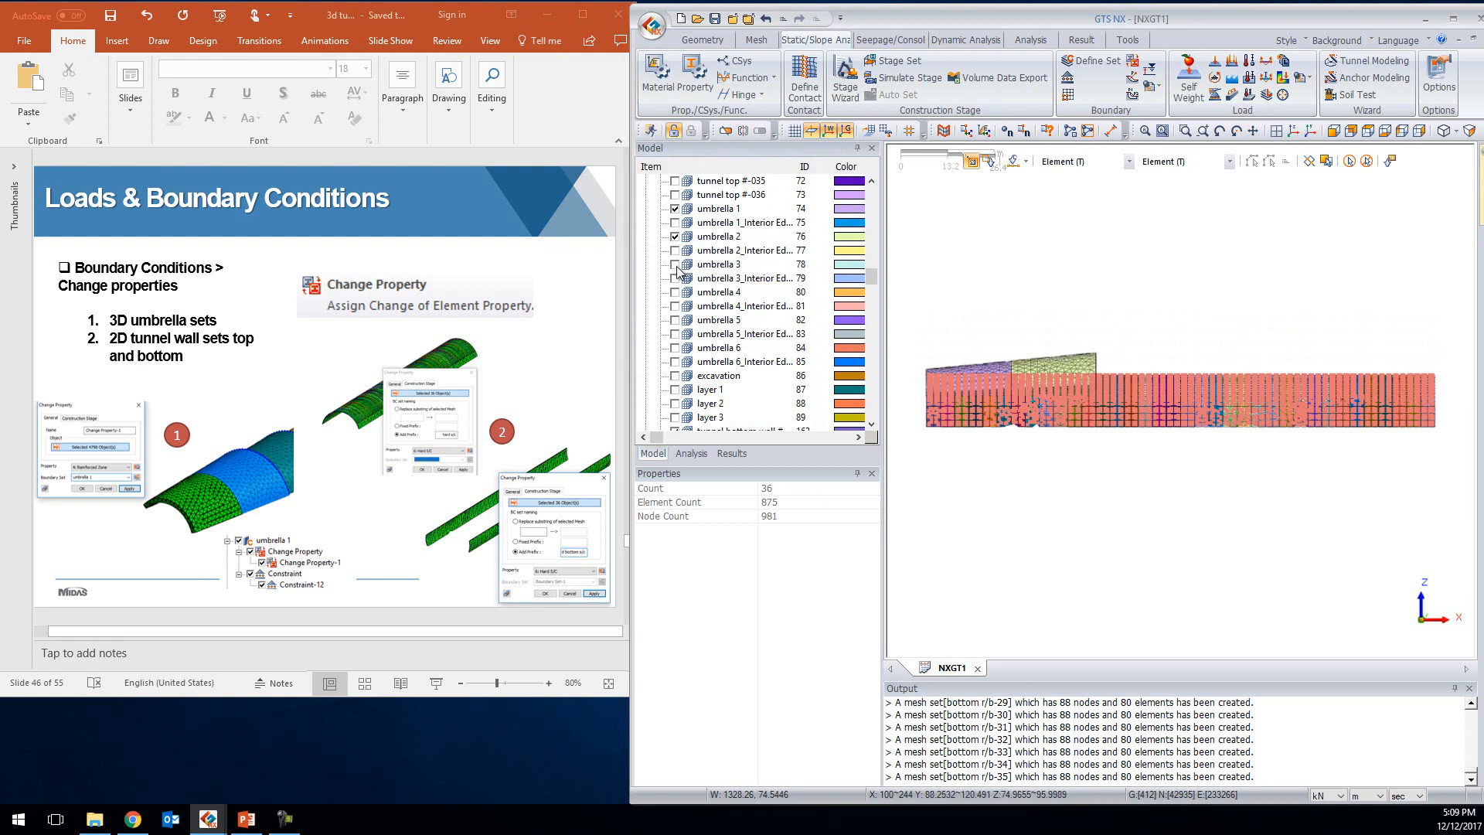
pyautogui.click(675, 265)
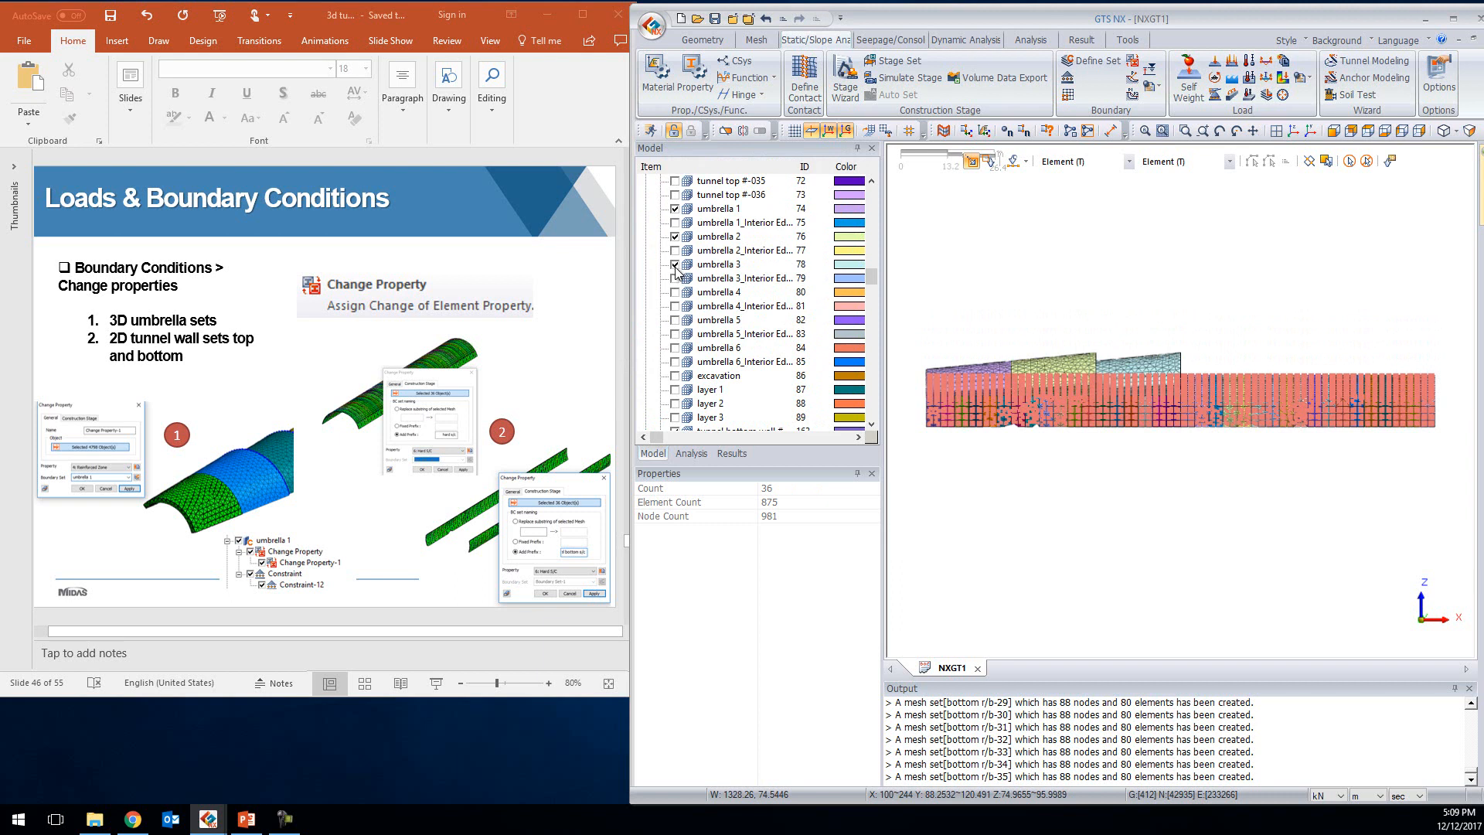
pyautogui.click(675, 293)
pyautogui.click(675, 321)
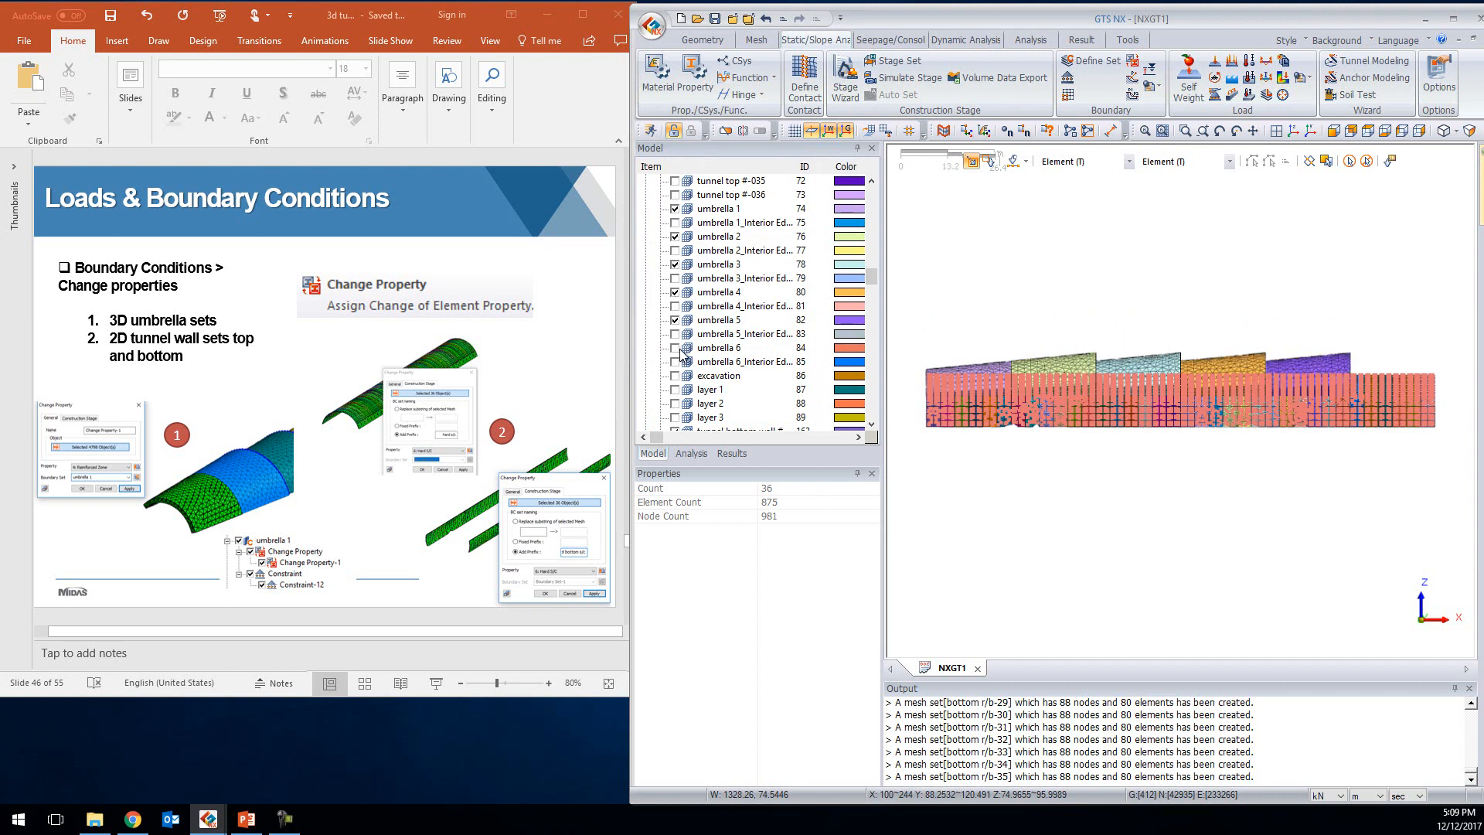
pyautogui.click(676, 349)
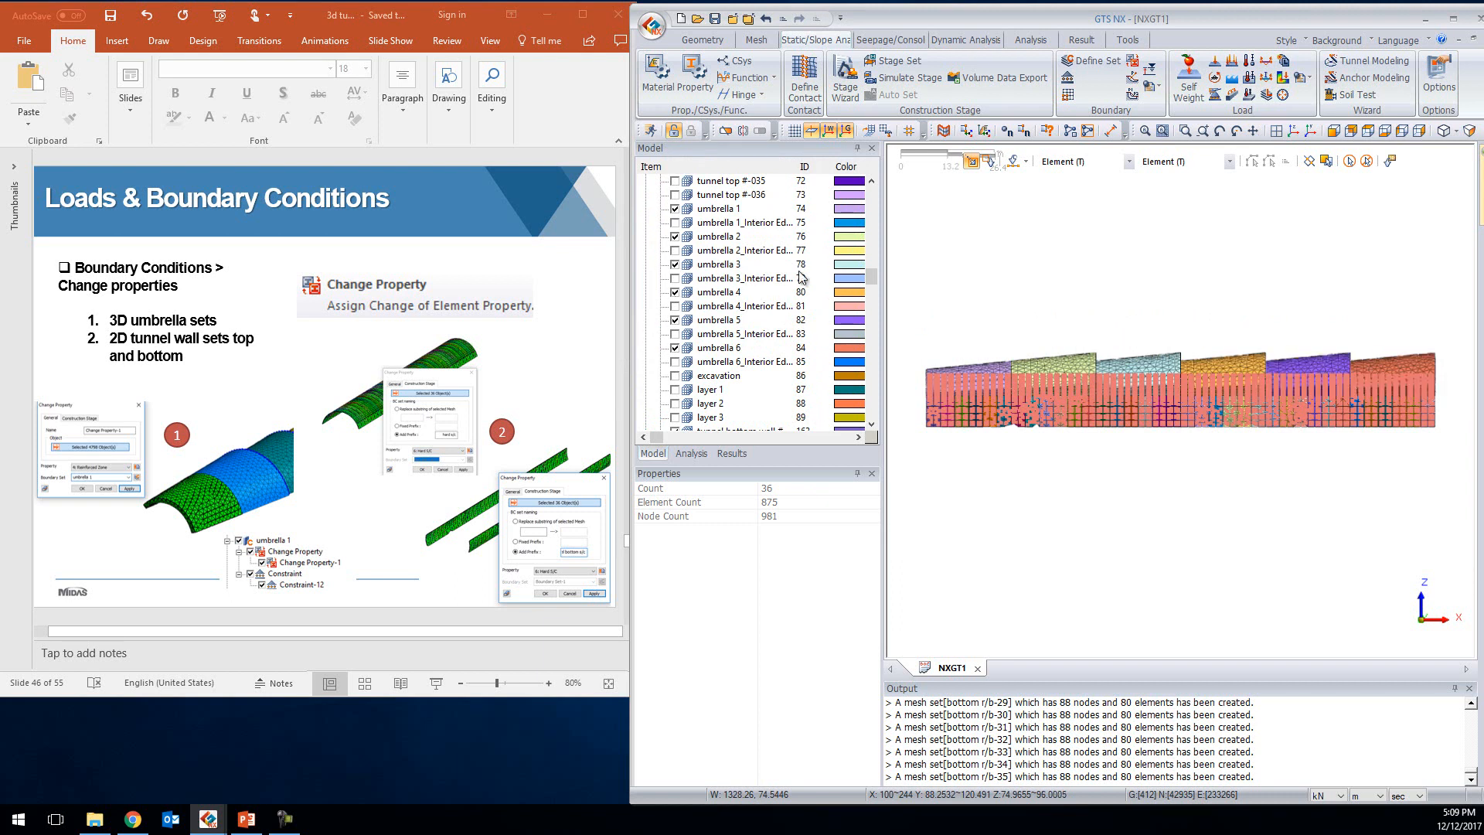
# Create a change property condition on the umbrella 1 mesh set, with property 4: Reinforced Zone and boundary set "umbrella r/c 1"
pyautogui.click(1134, 61)
pyautogui.moveTo(967, 294); pyautogui.dragTo(977, 314, button='middle')
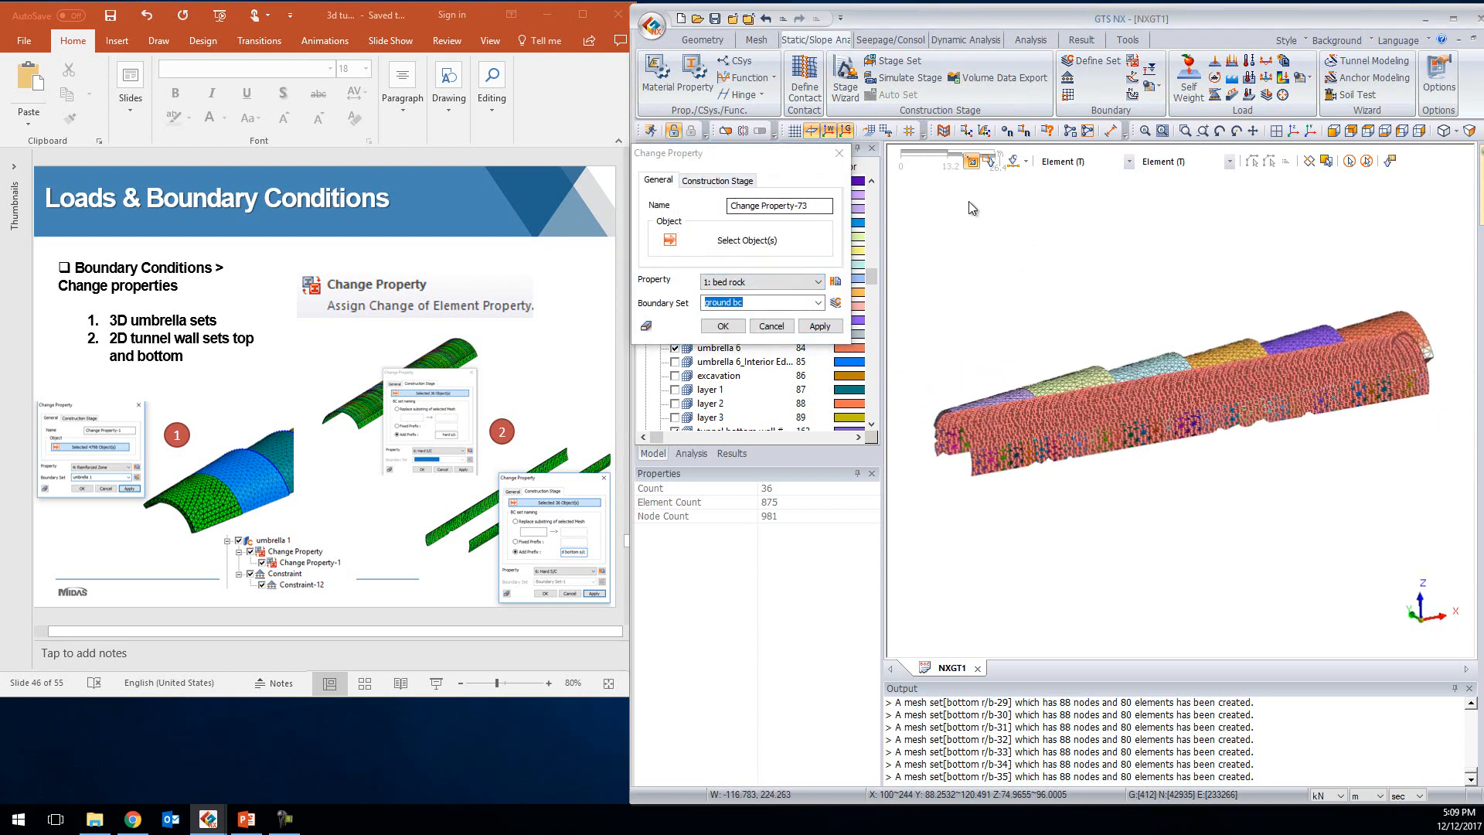
pyautogui.click(1125, 161)
pyautogui.click(1169, 164)
pyautogui.click(748, 160)
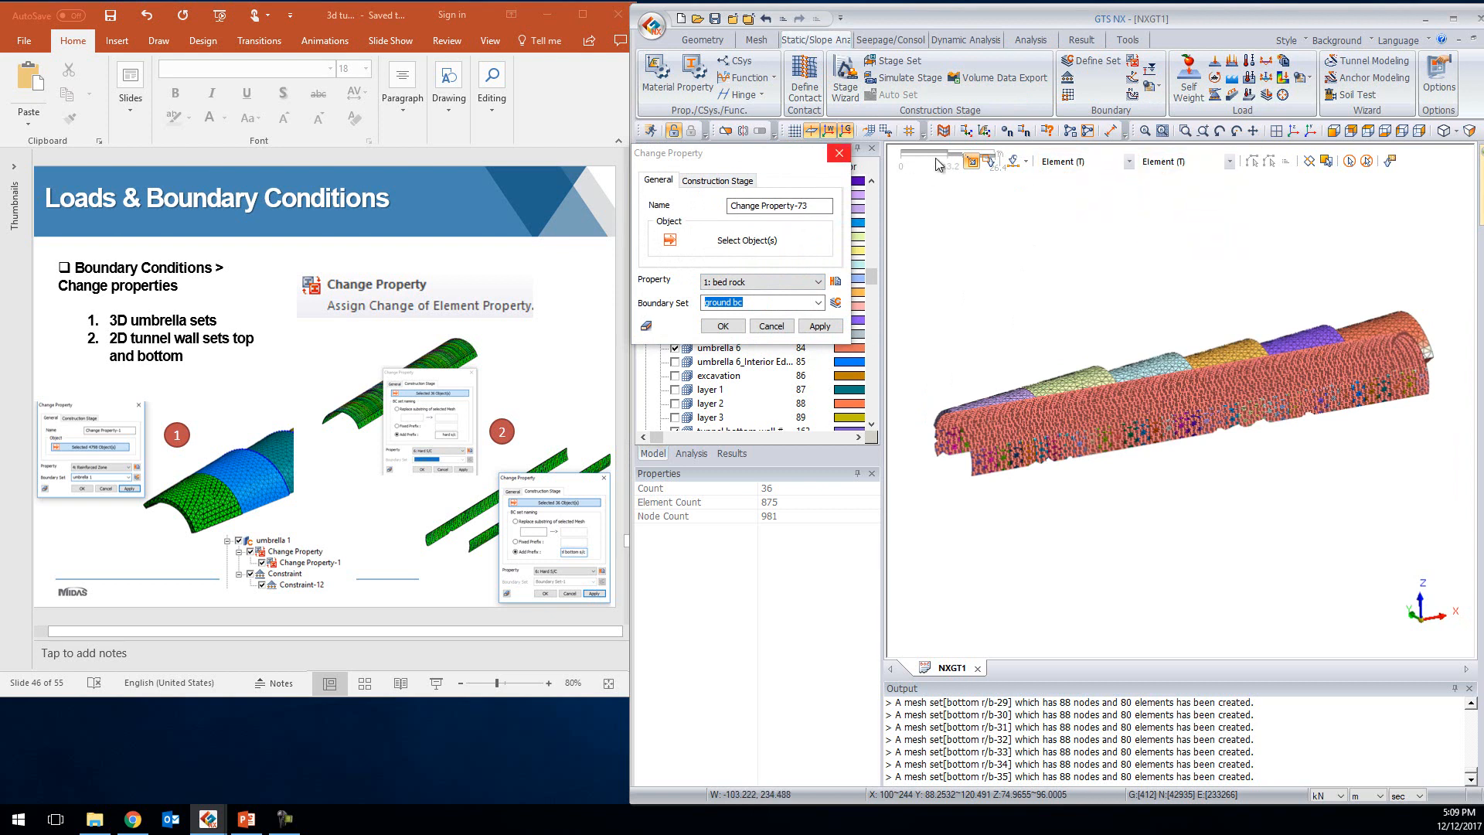
pyautogui.moveTo(785, 154); pyautogui.dragTo(1026, 174)
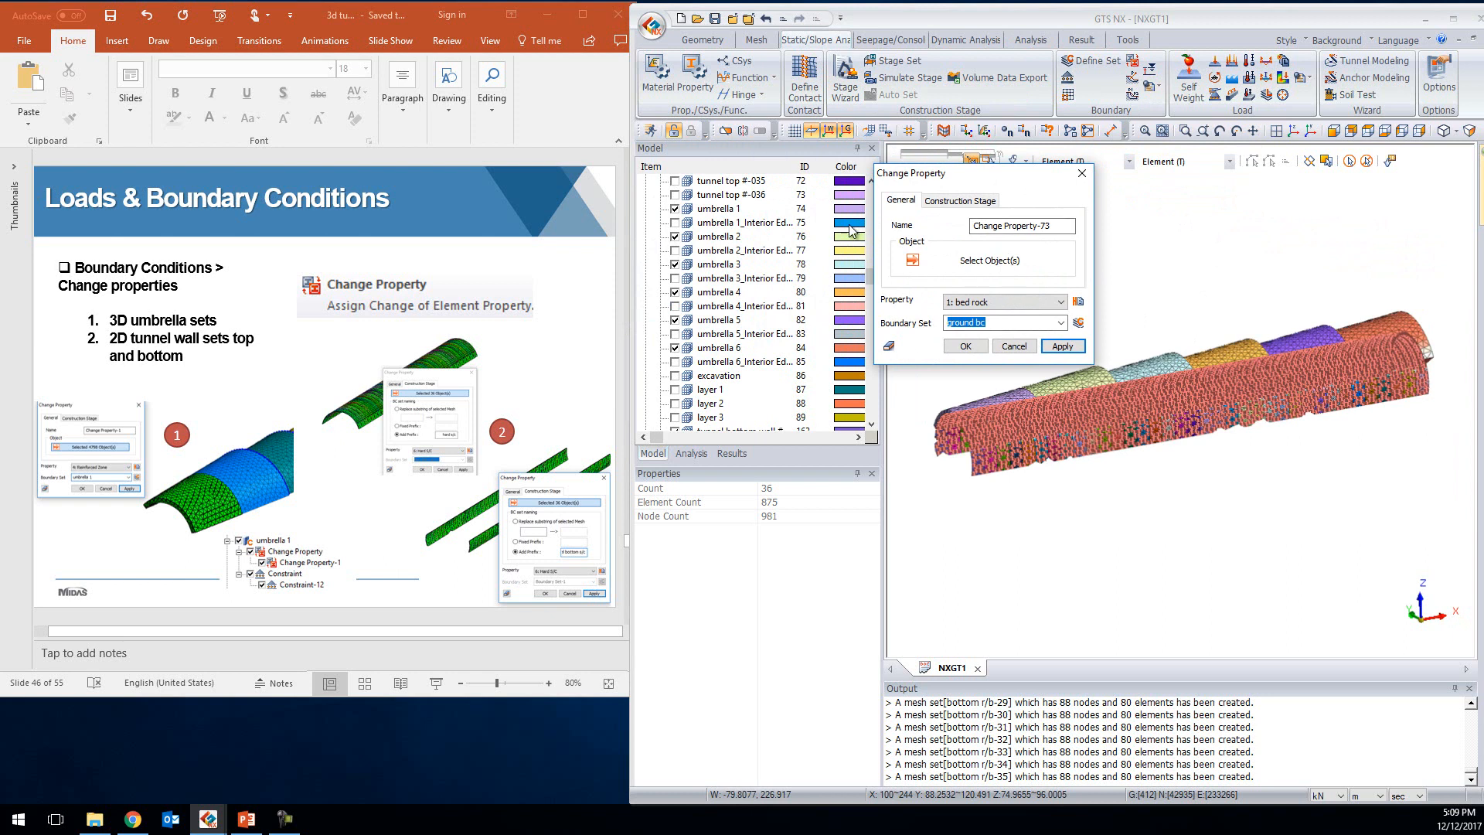
pyautogui.click(743, 209)
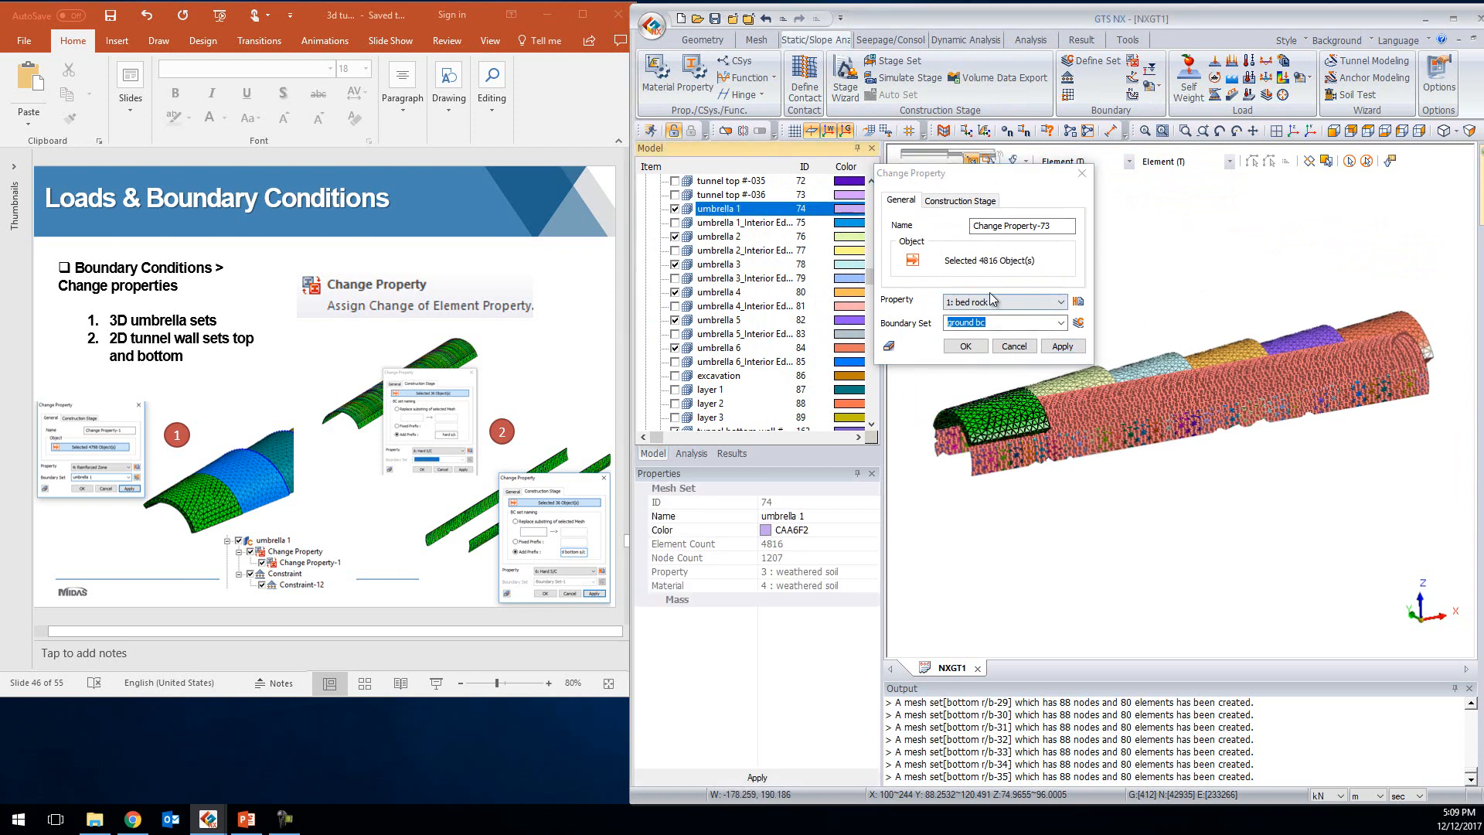
pyautogui.click(999, 303)
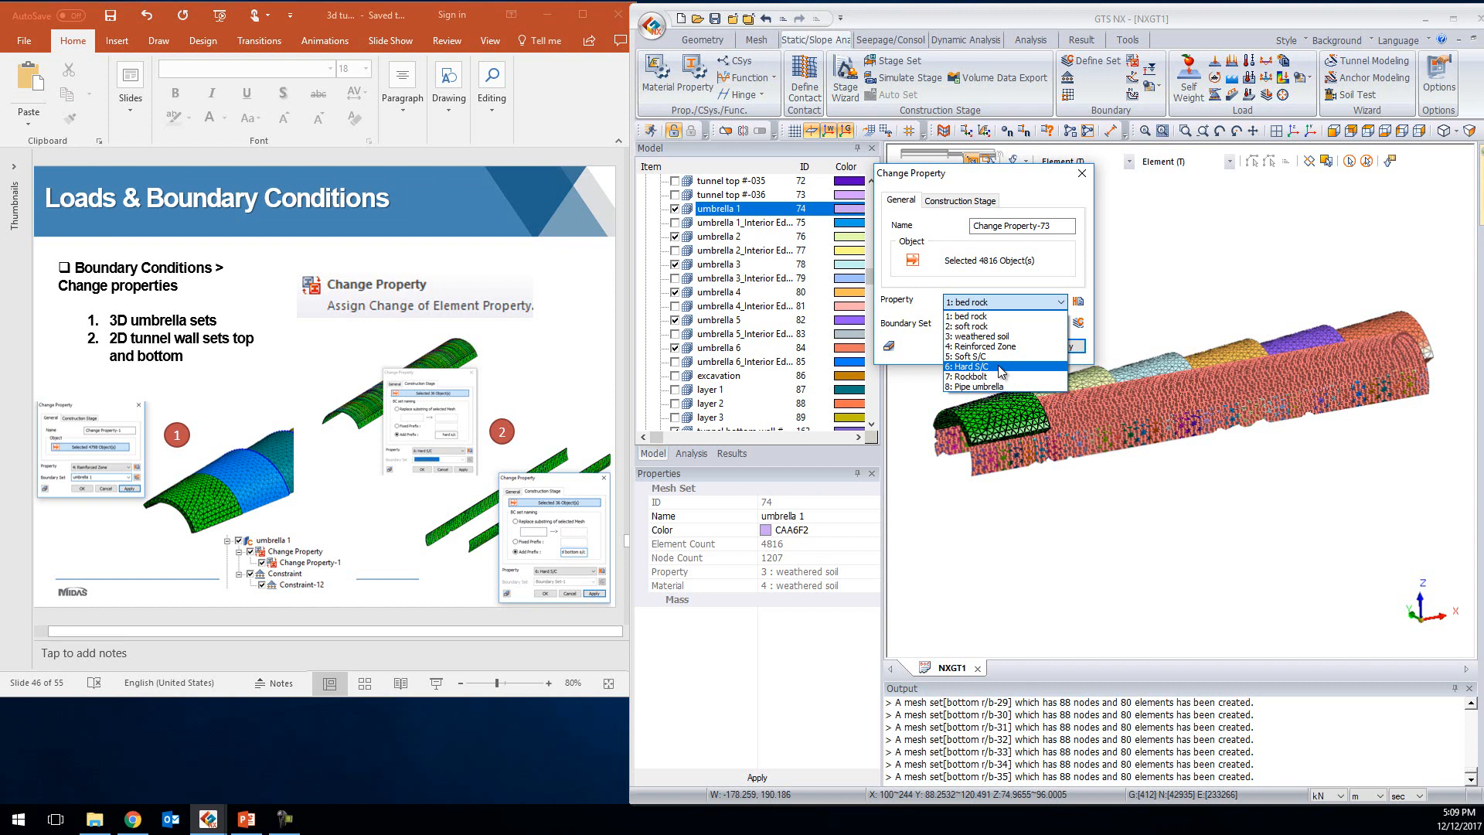
pyautogui.click(996, 347)
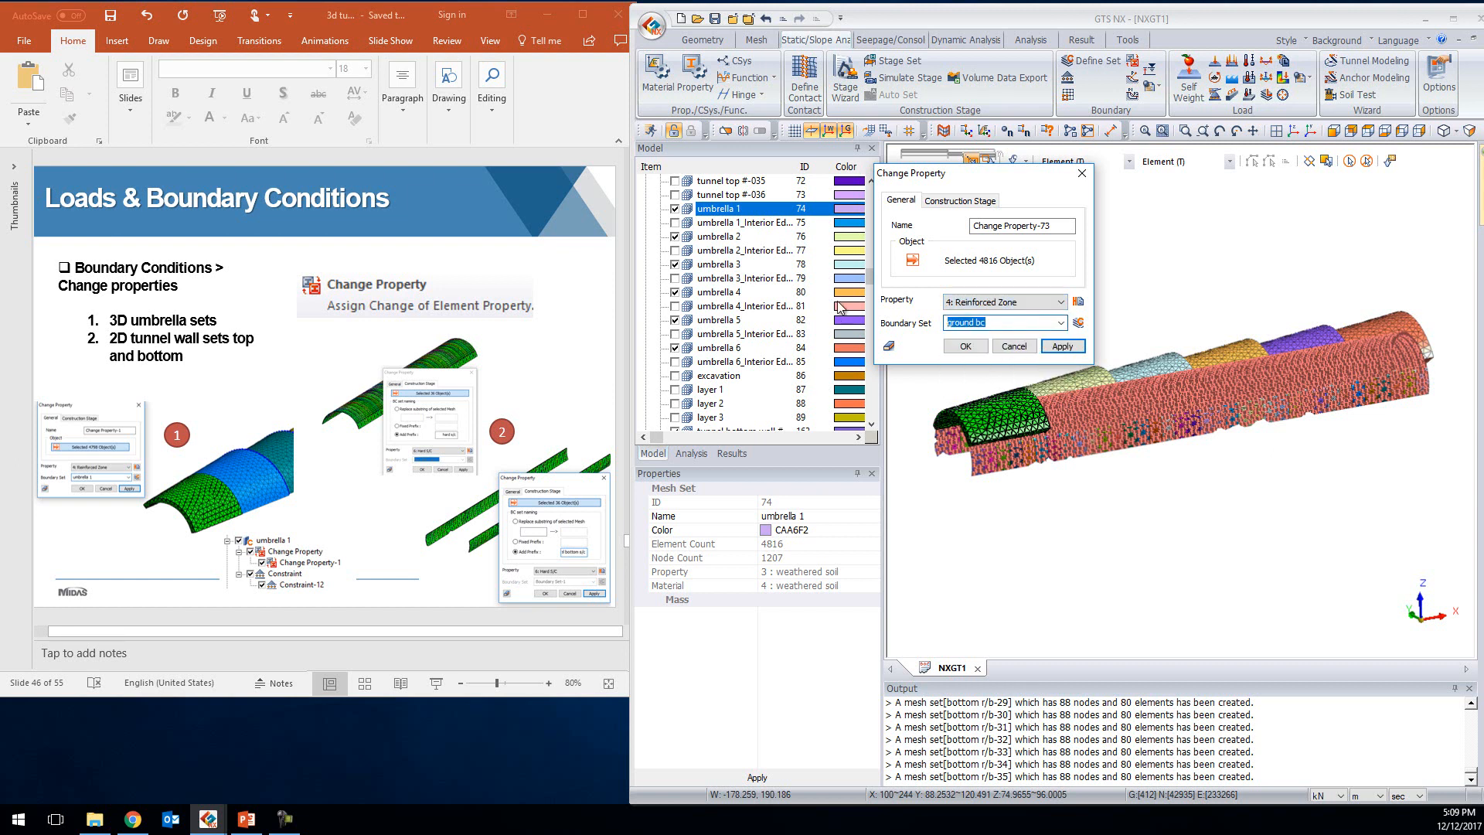
pyautogui.write('umbrella r/c 1')
pyautogui.click(1063, 346)
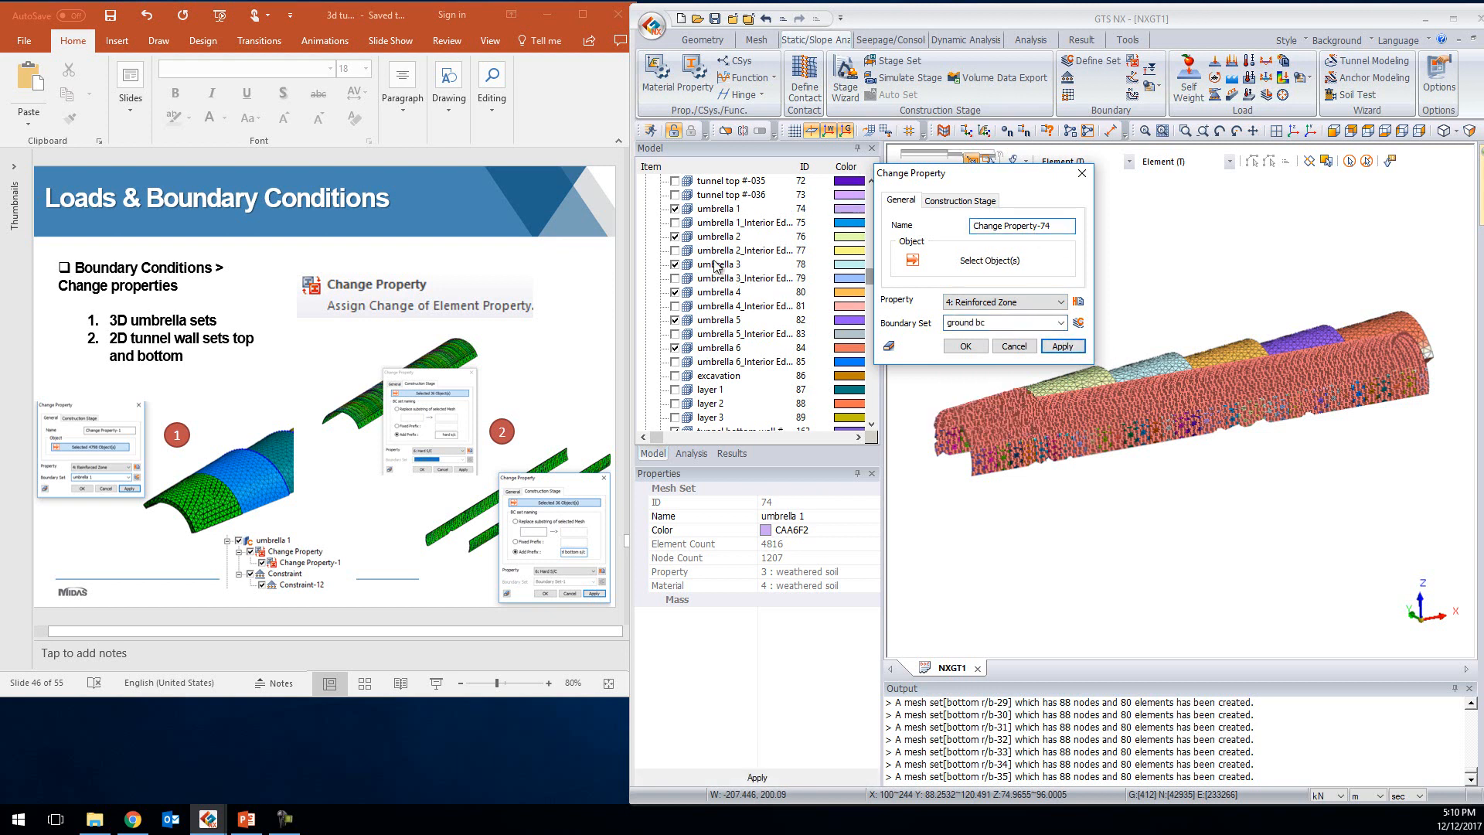
# Apply the Reinforced Zone property change to umbrella 2 and umbrella 3, using boundary sets "umbrella r/c 2" and "umbrella r/c 3"
pyautogui.click(727, 237)
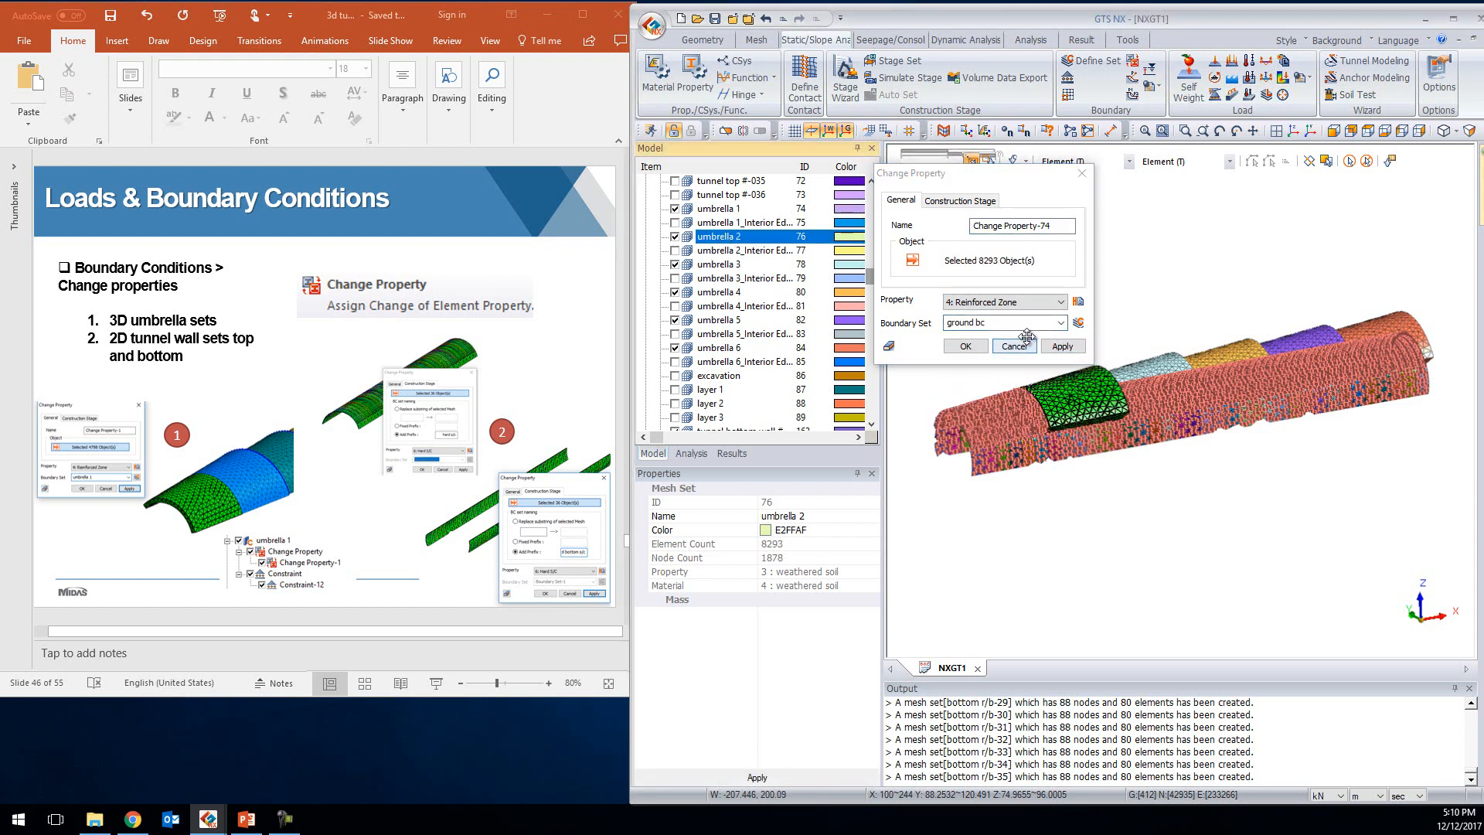
pyautogui.write('umbrella r/c 2')
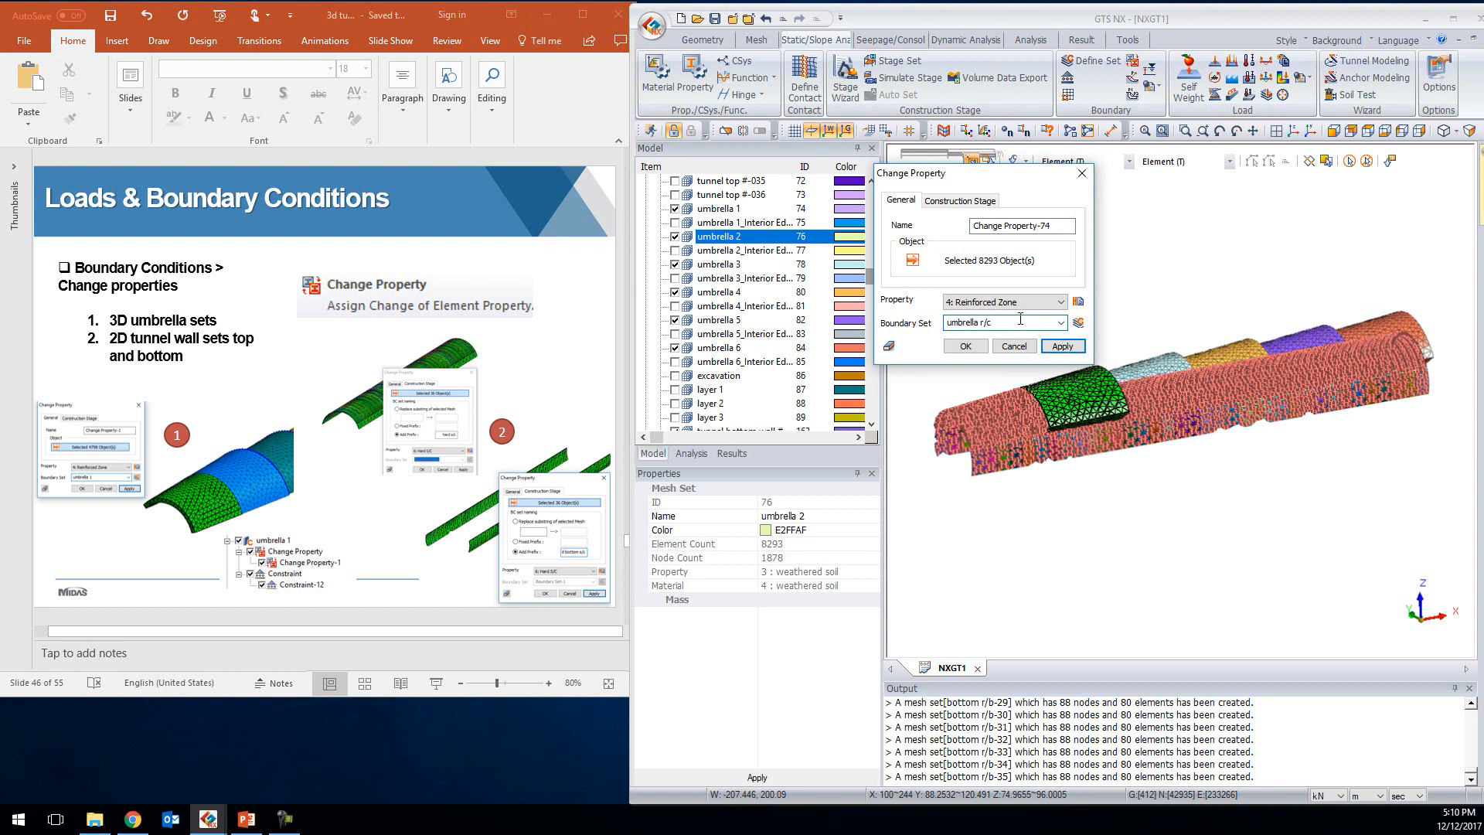
pyautogui.click(1061, 346)
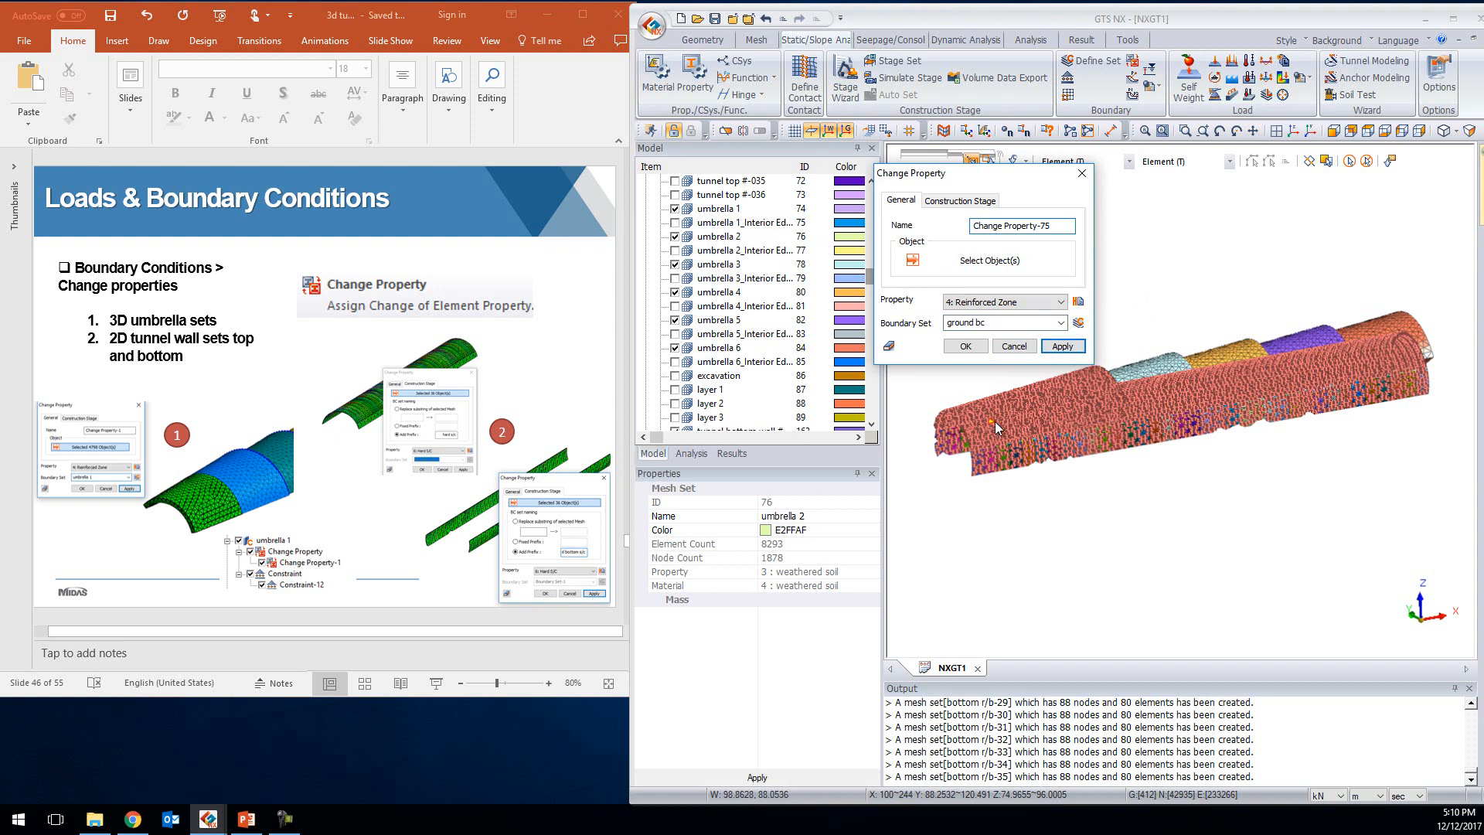
pyautogui.click(723, 266)
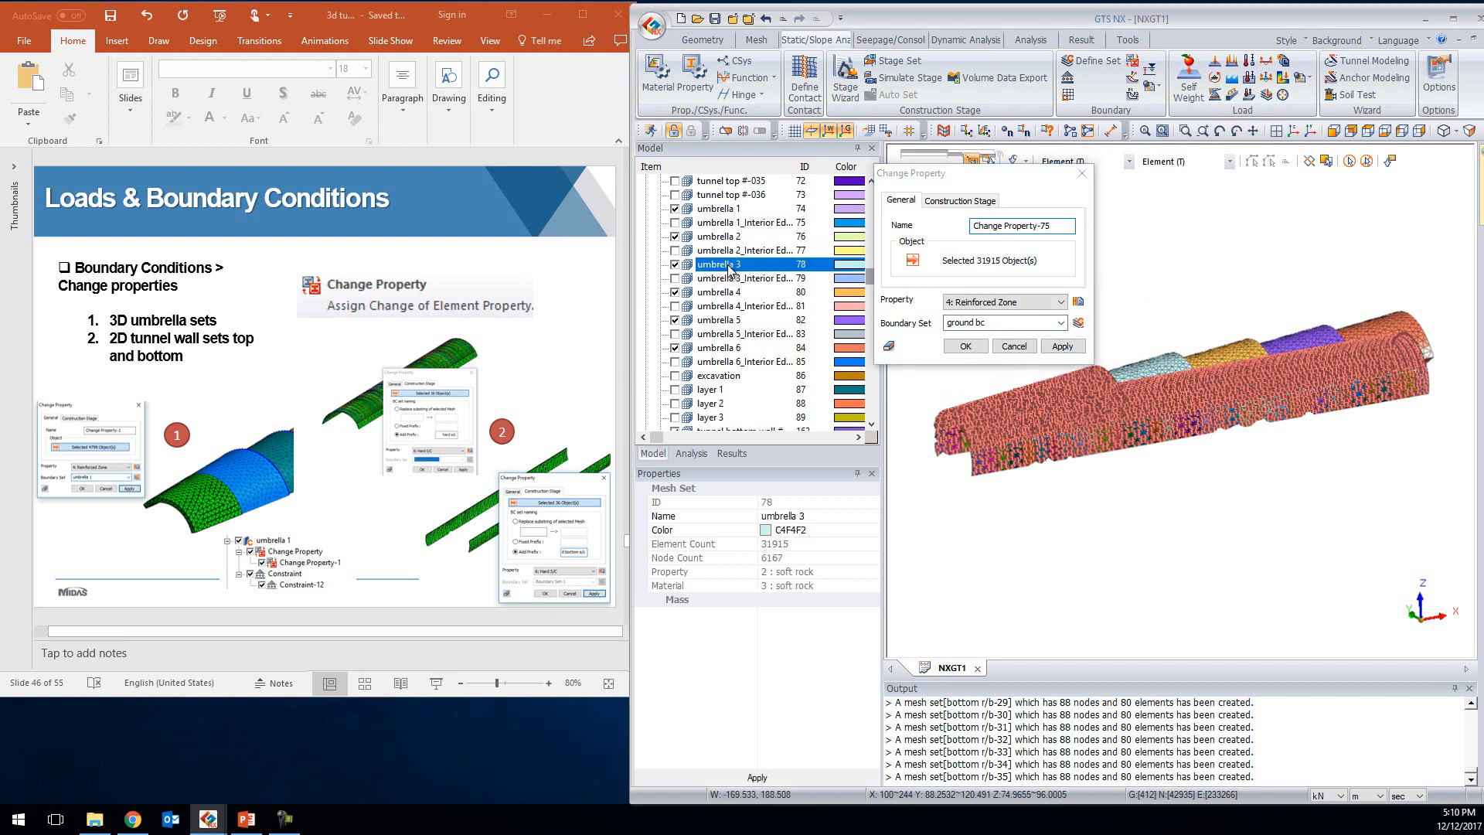
pyautogui.click(1008, 323)
pyautogui.write('umbrella r/c 3')
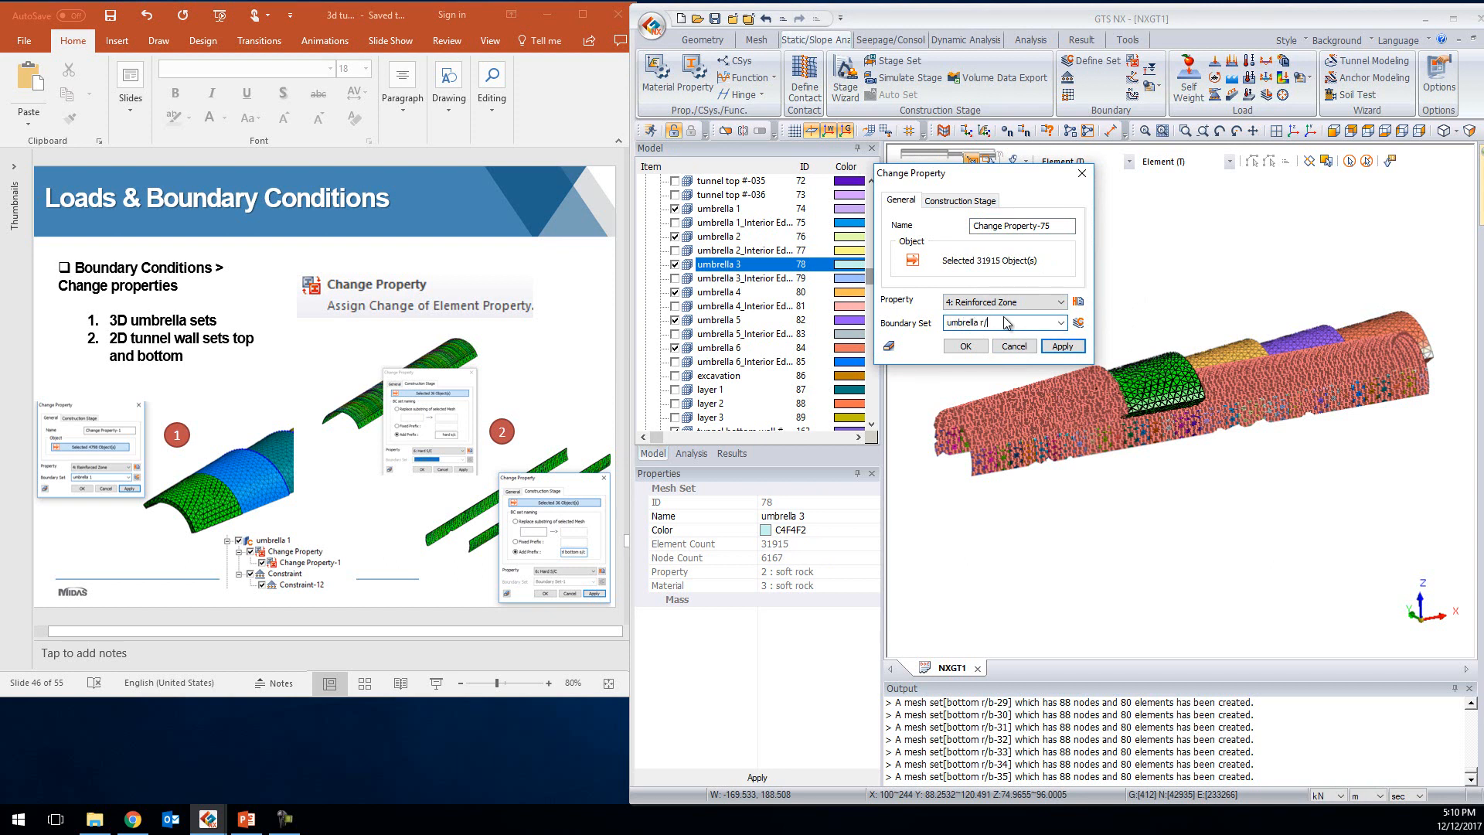
pyautogui.click(1063, 346)
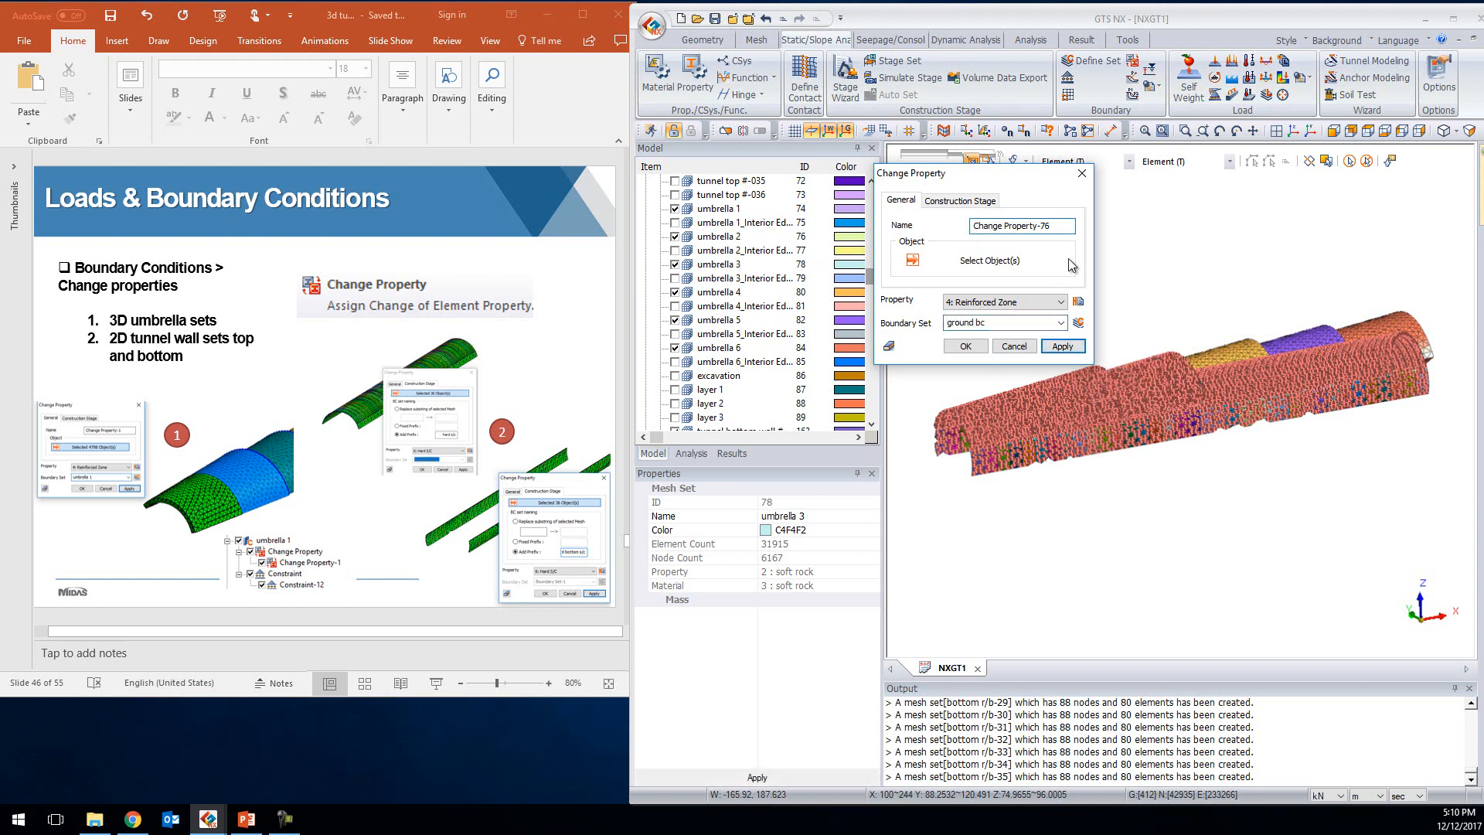
# Apply the Reinforced Zone property change to umbrella 4 and umbrella 5, using boundary sets "umbrella r/c 4" and "umbrella r/c 5"
pyautogui.click(742, 294)
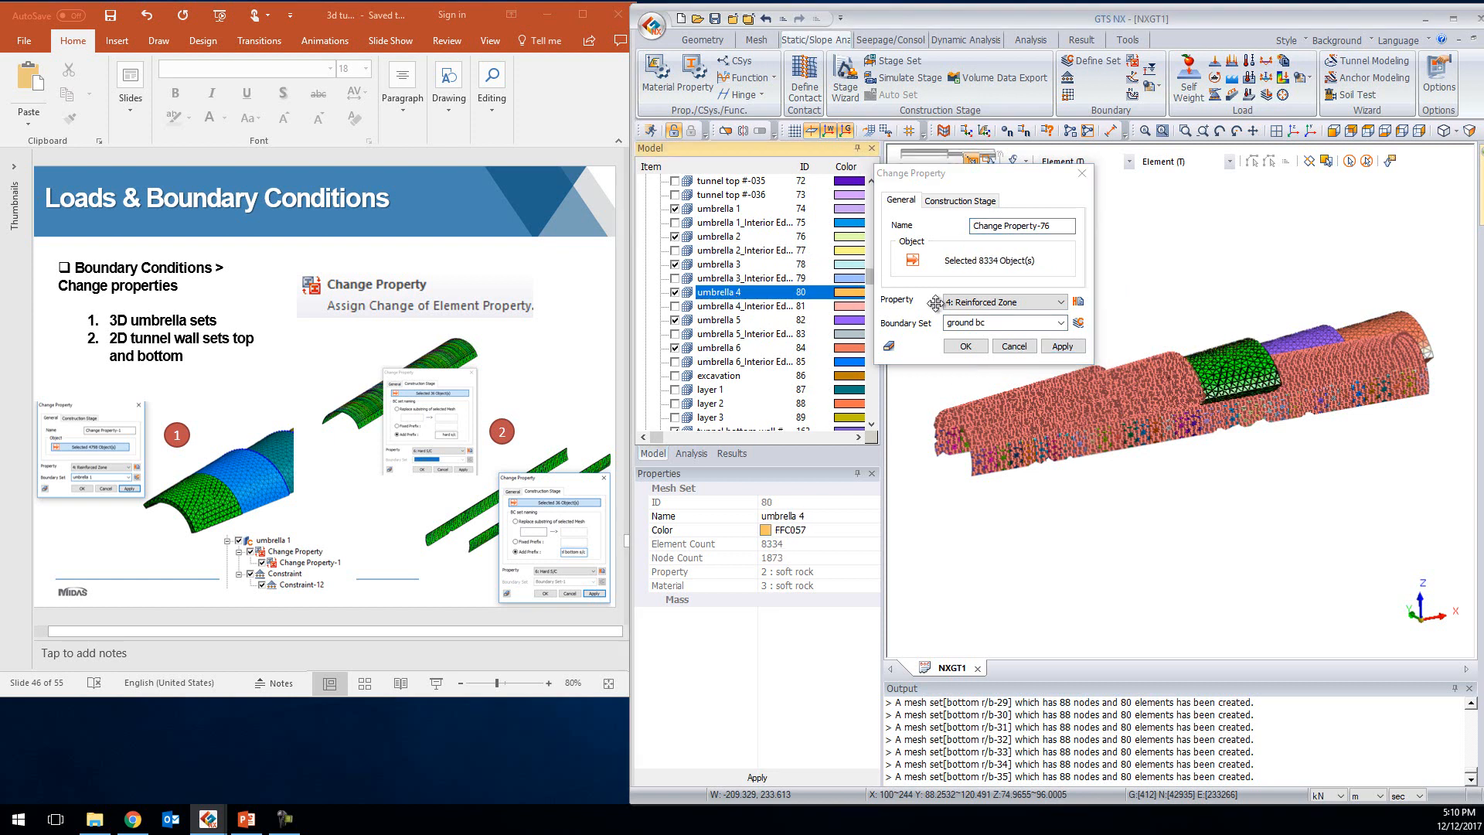
pyautogui.click(999, 323)
pyautogui.write('umbrella r/c 4')
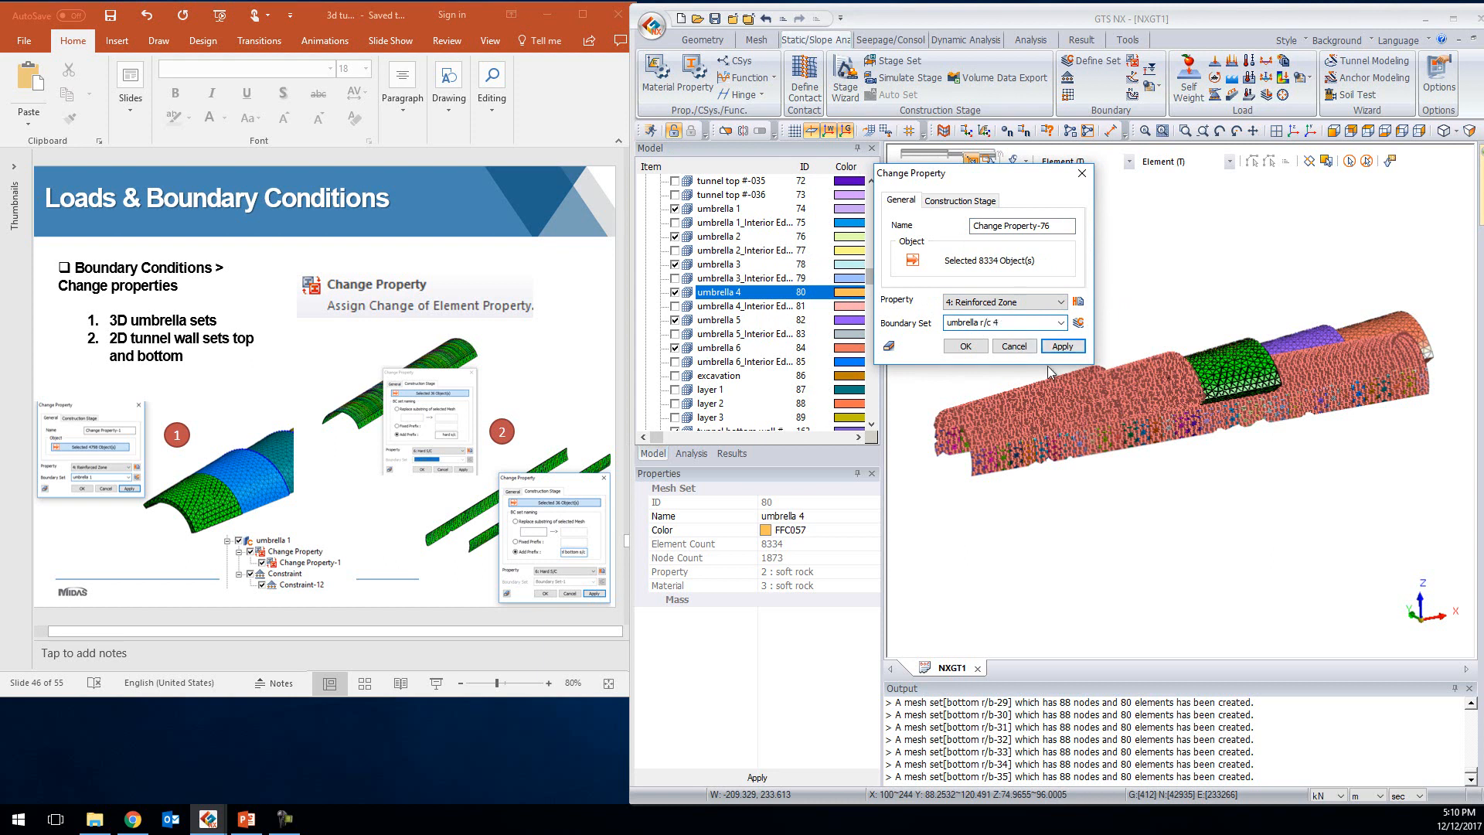
pyautogui.click(1060, 346)
pyautogui.click(757, 320)
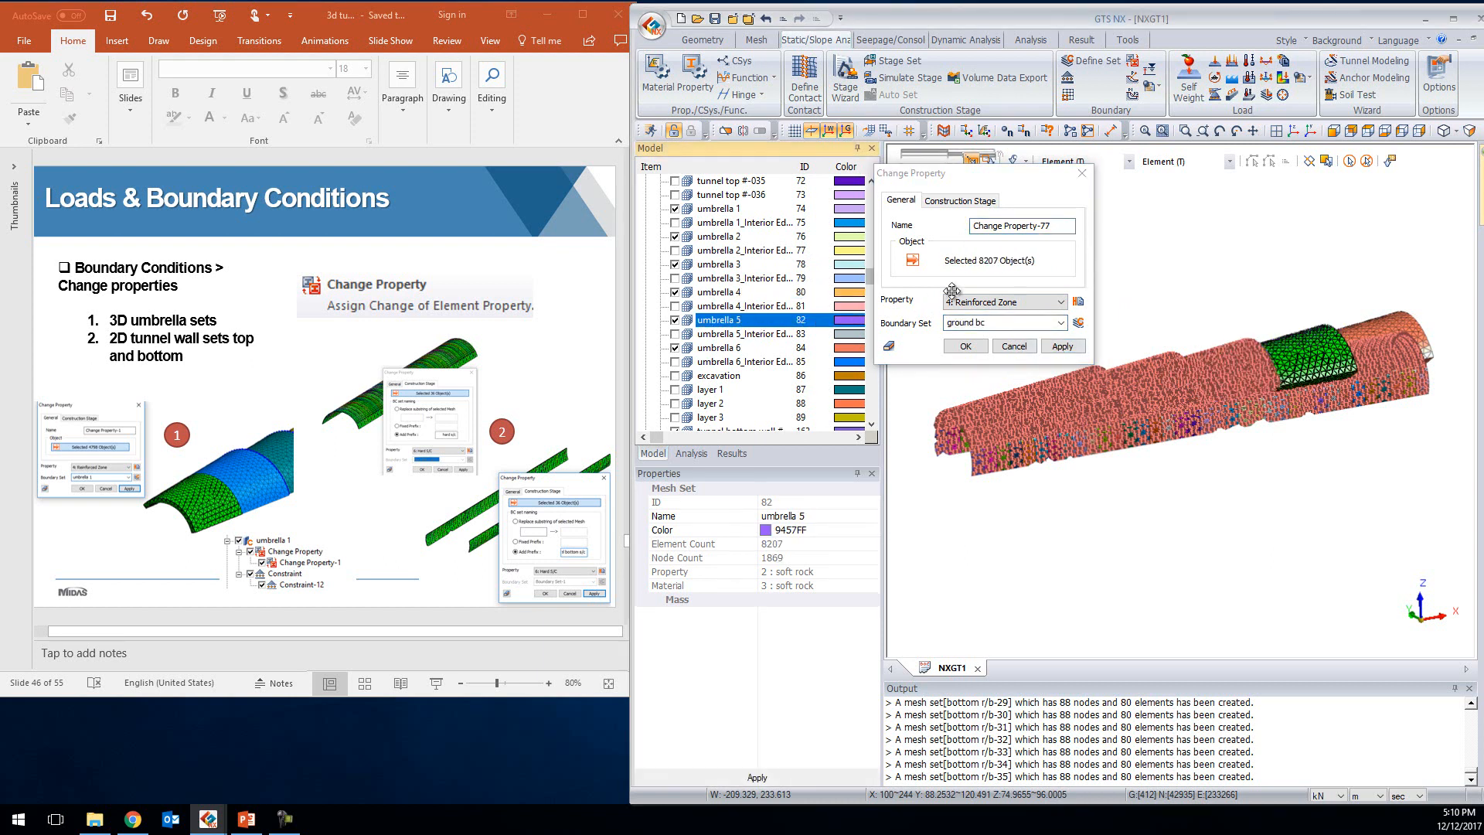
pyautogui.click(997, 323)
pyautogui.write('umbrella r/c 5')
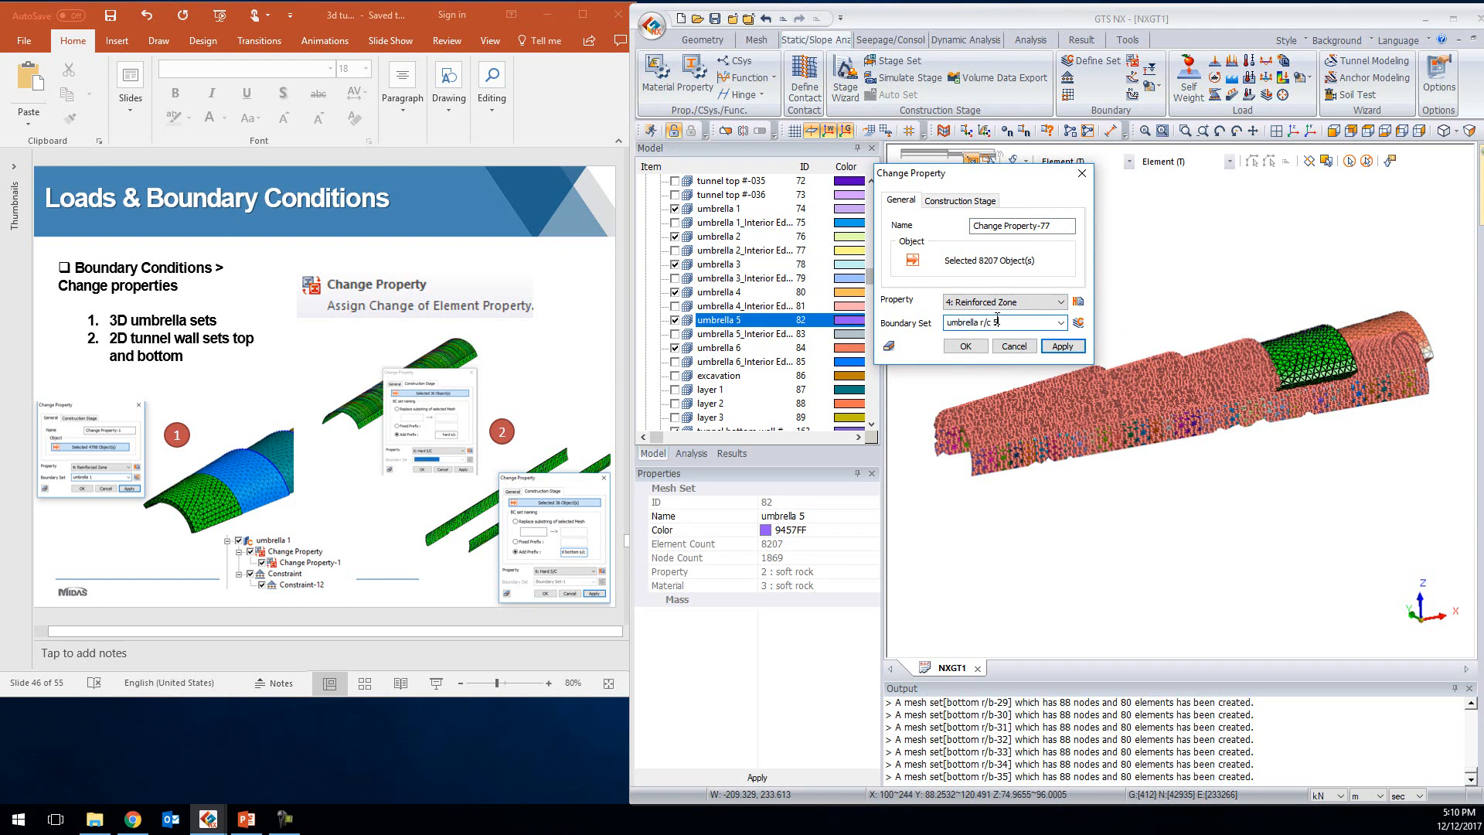
pyautogui.click(1058, 346)
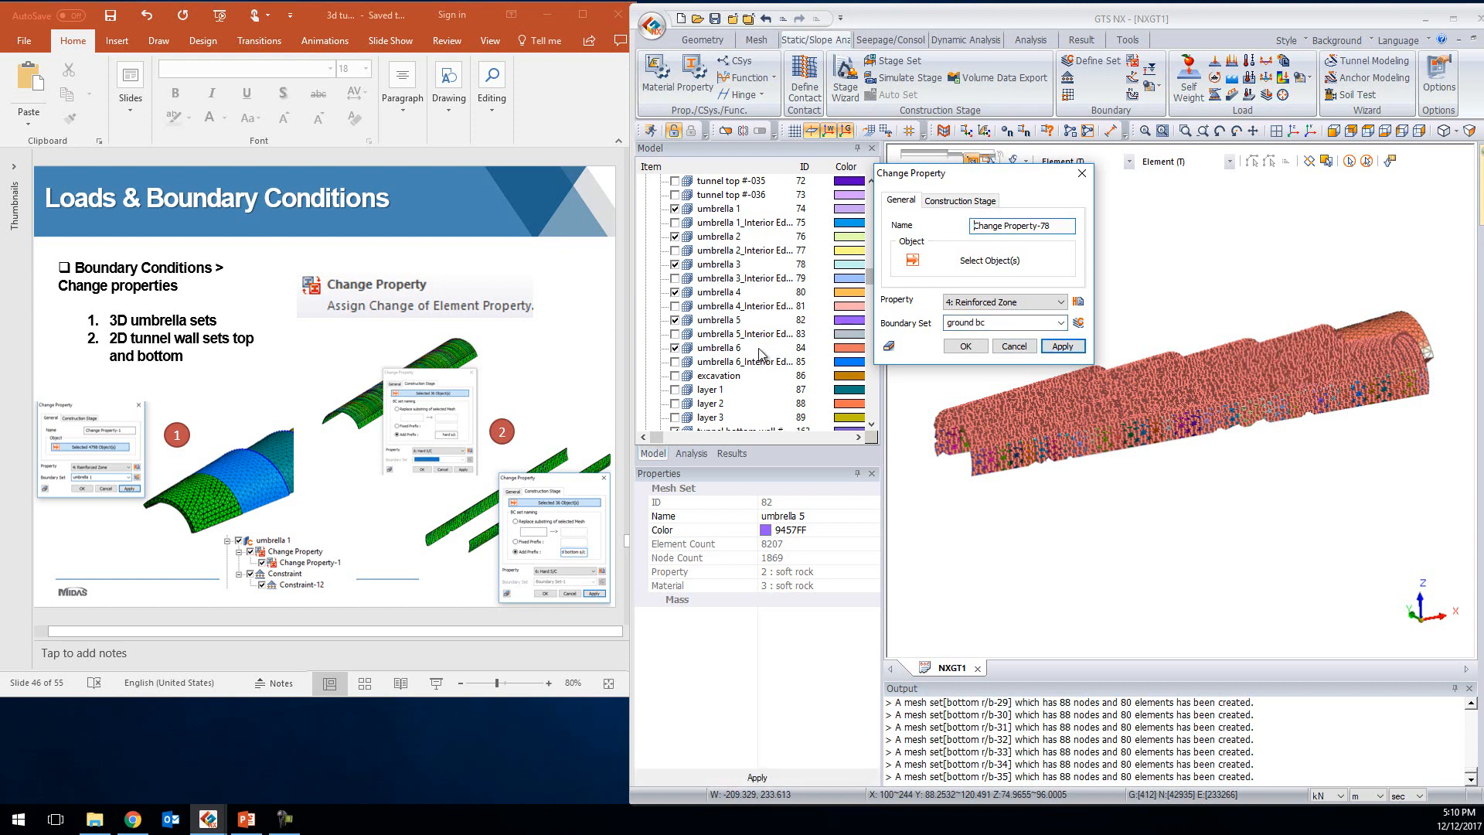
# Apply the Reinforced Zone property change to umbrella 6 with boundary set "umbrella r/c 6", and finish the Change Property command
pyautogui.click(760, 351)
pyautogui.click(1001, 321)
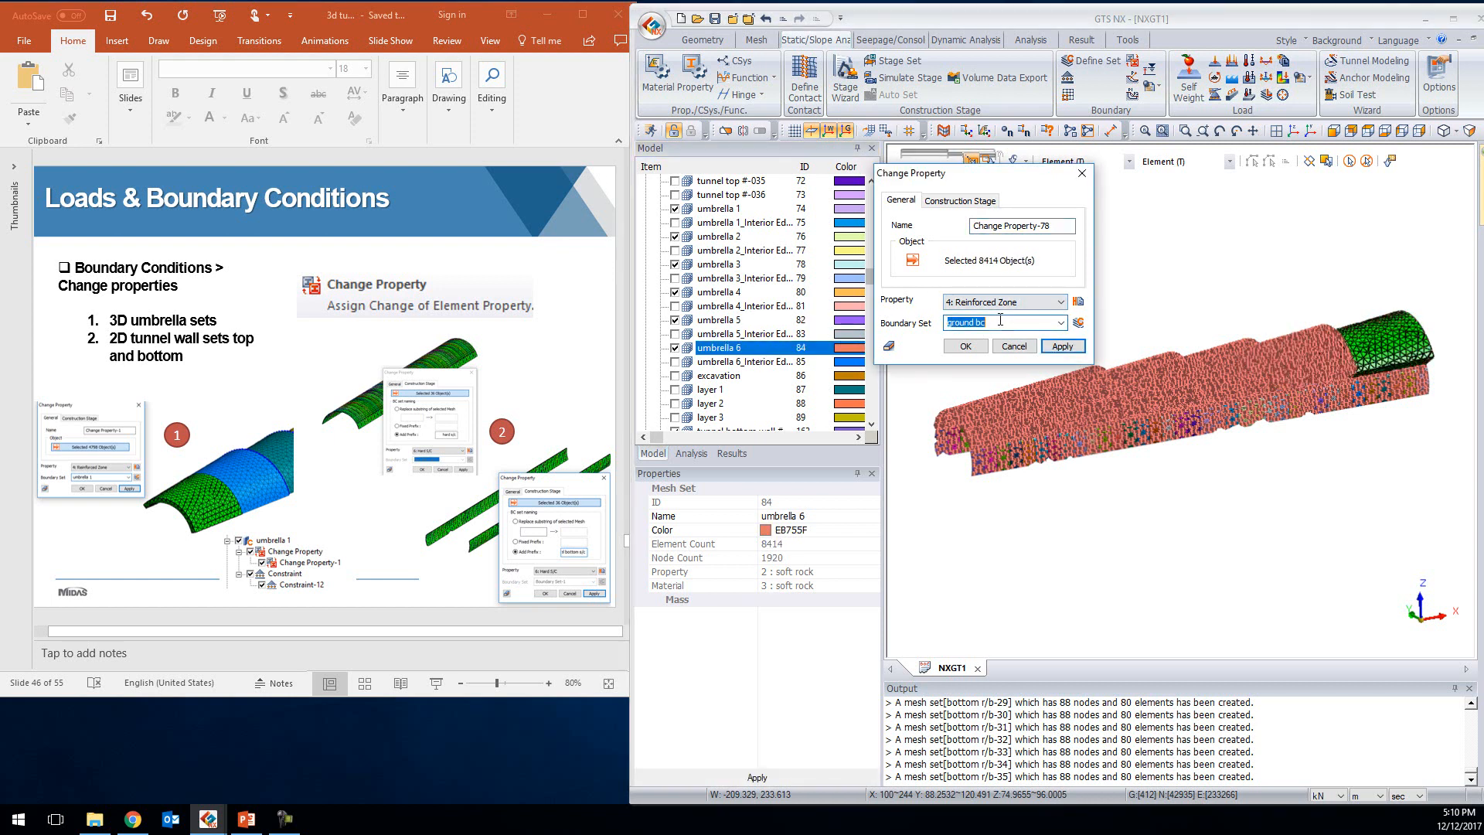
pyautogui.write('umbrella r/c 6')
pyautogui.click(961, 343)
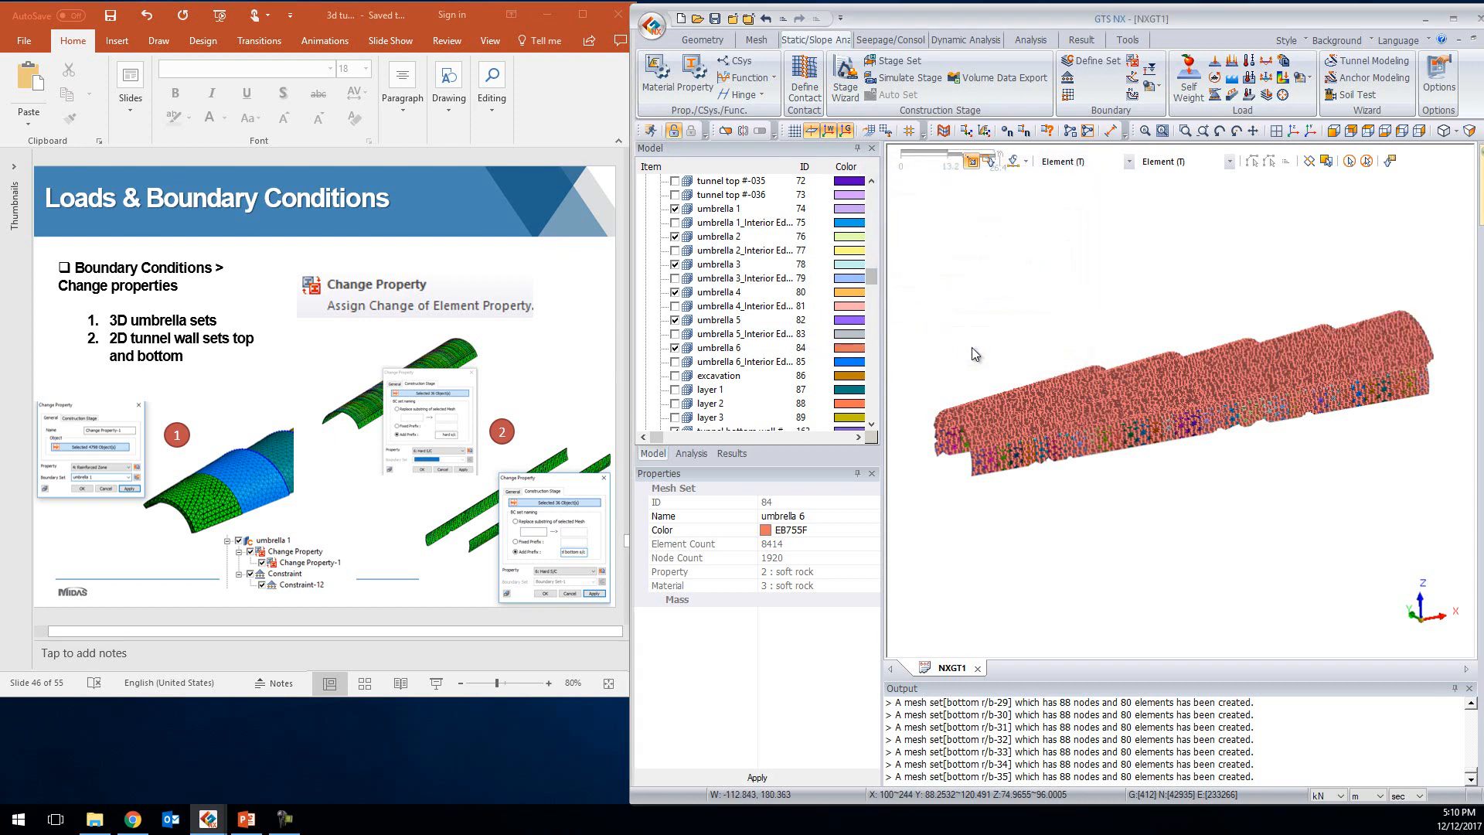
# Advance the PowerPoint slides to Construction Stages, then return to GTS NX and show all mesh sets in an isometric view
pyautogui.click(573, 368)
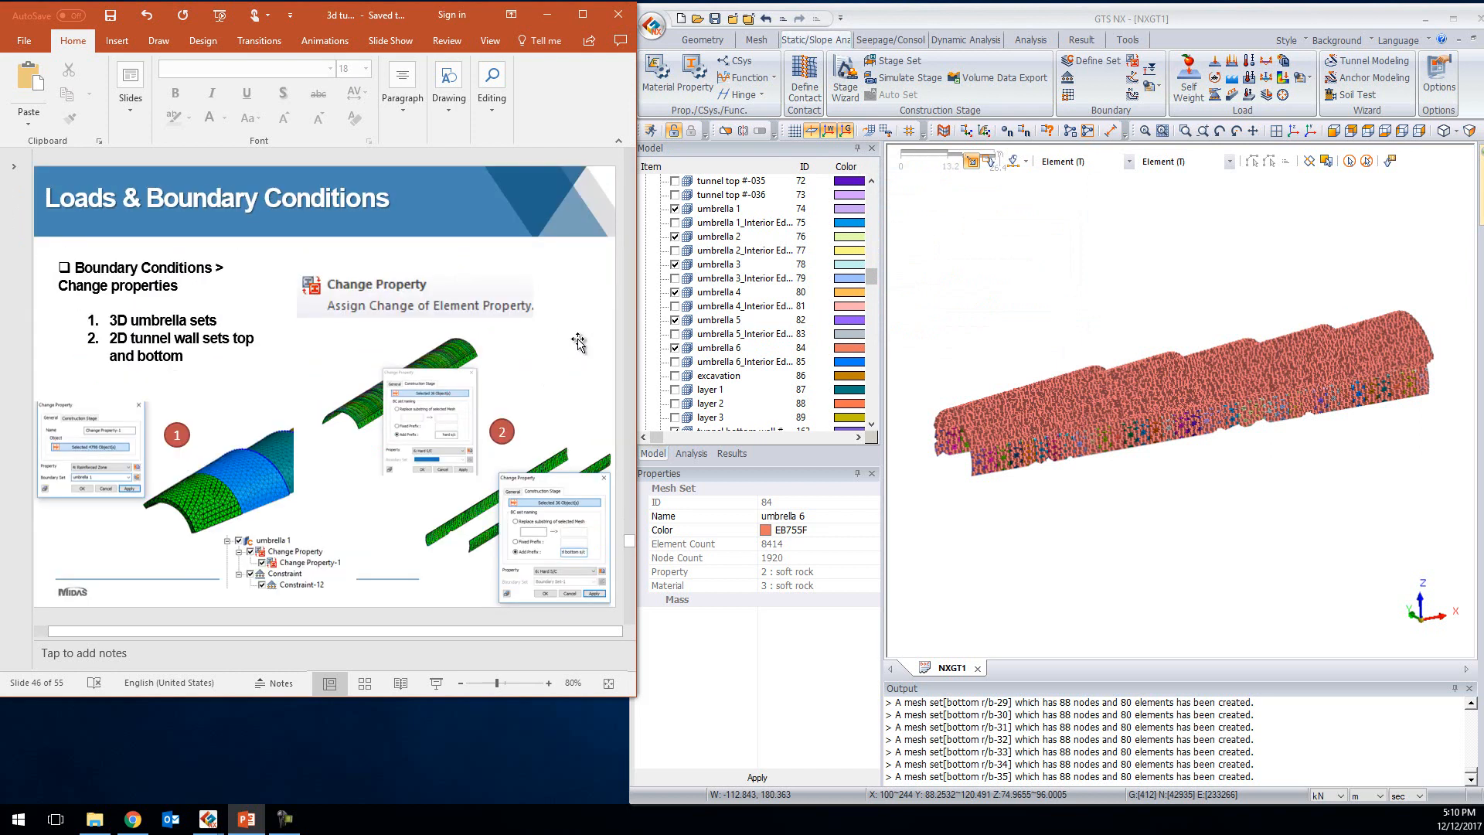
pyautogui.scroll(-1, 578, 341)
pyautogui.scroll(20, 727, 390)
pyautogui.click(660, 306)
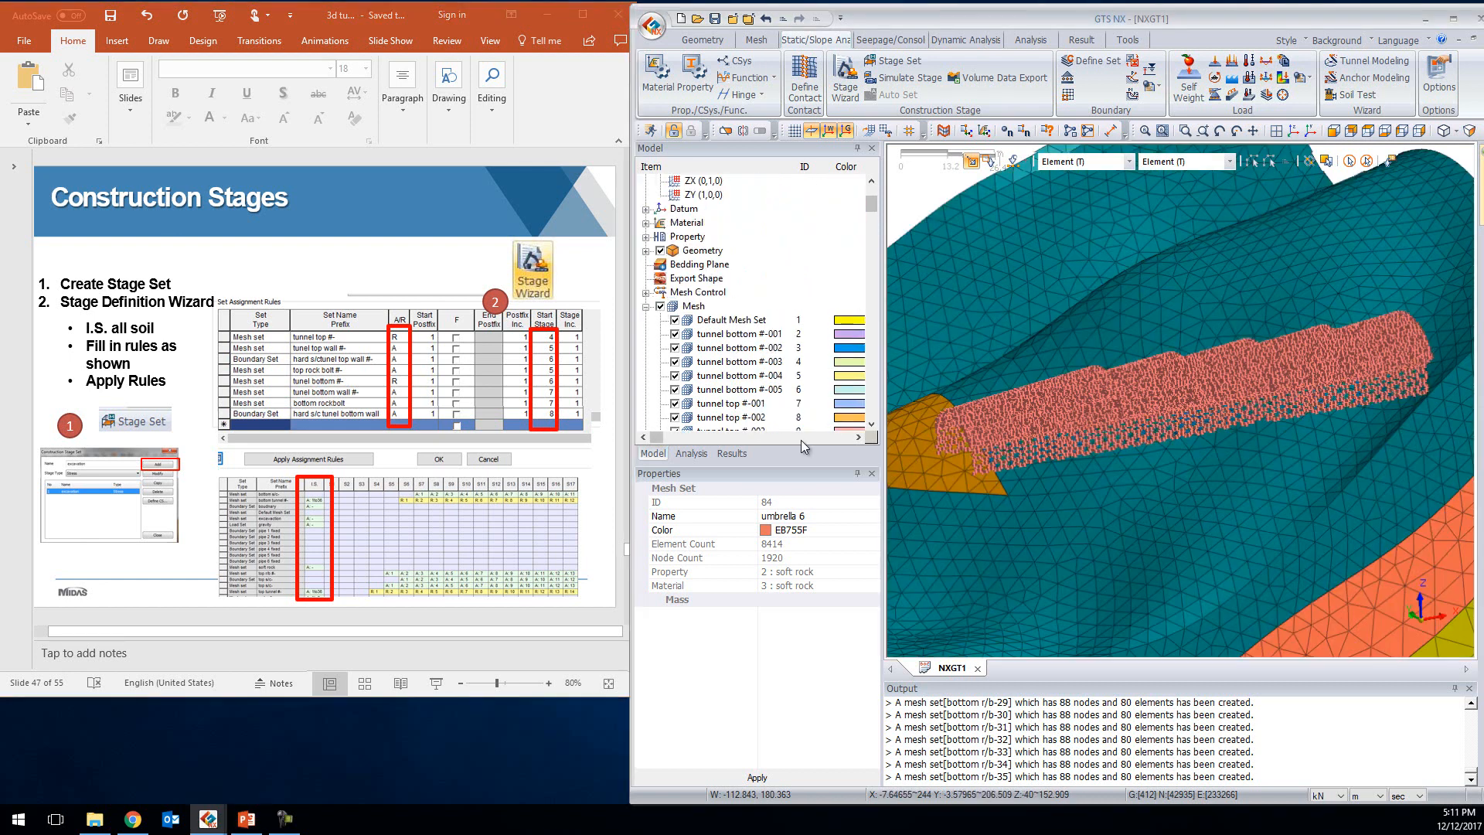
pyautogui.click(1294, 133)
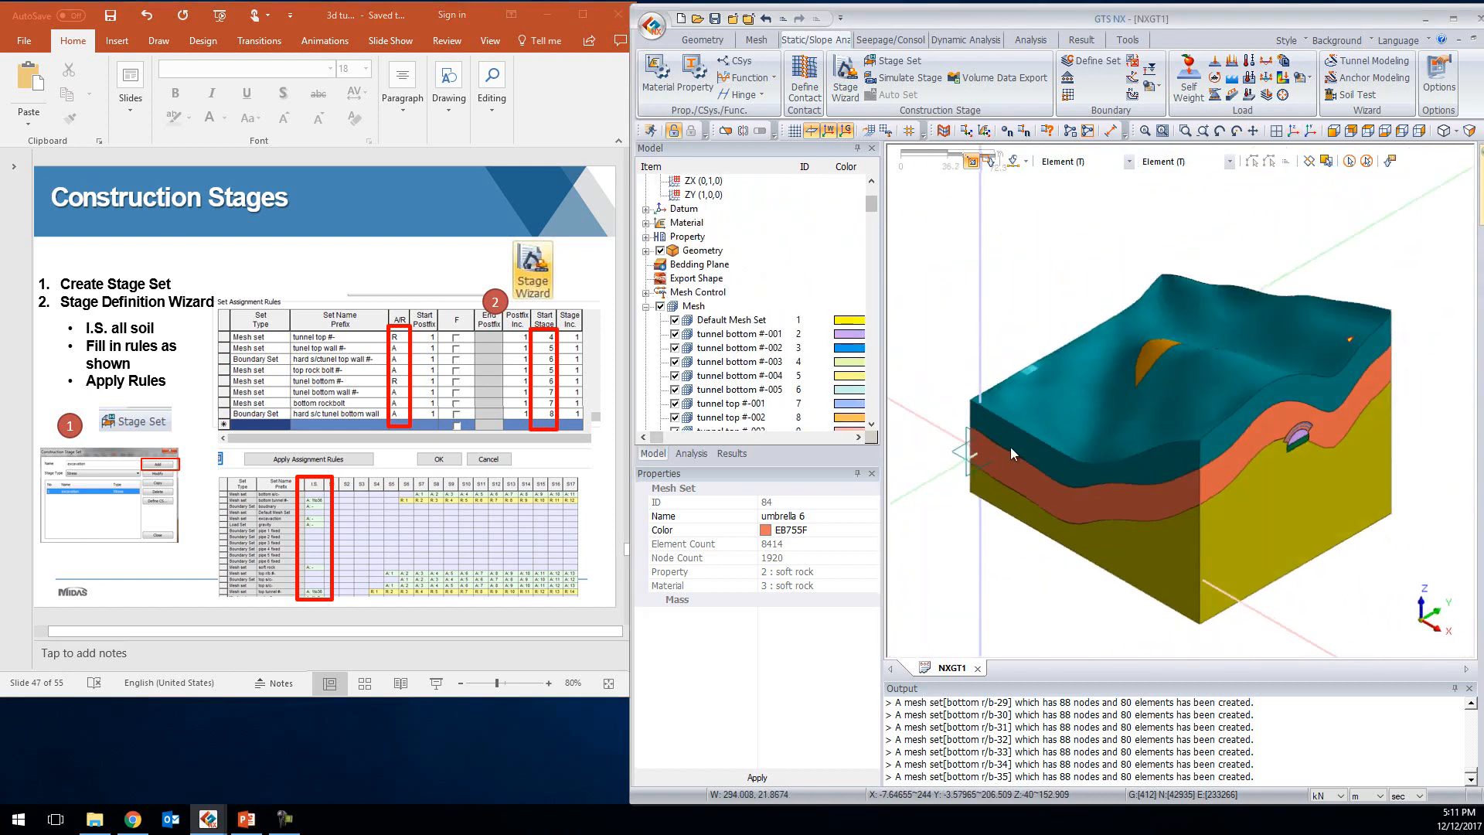
# Hide all boundary conditions so only the meshes of the full ground model are displayed
pyautogui.click(691, 453)
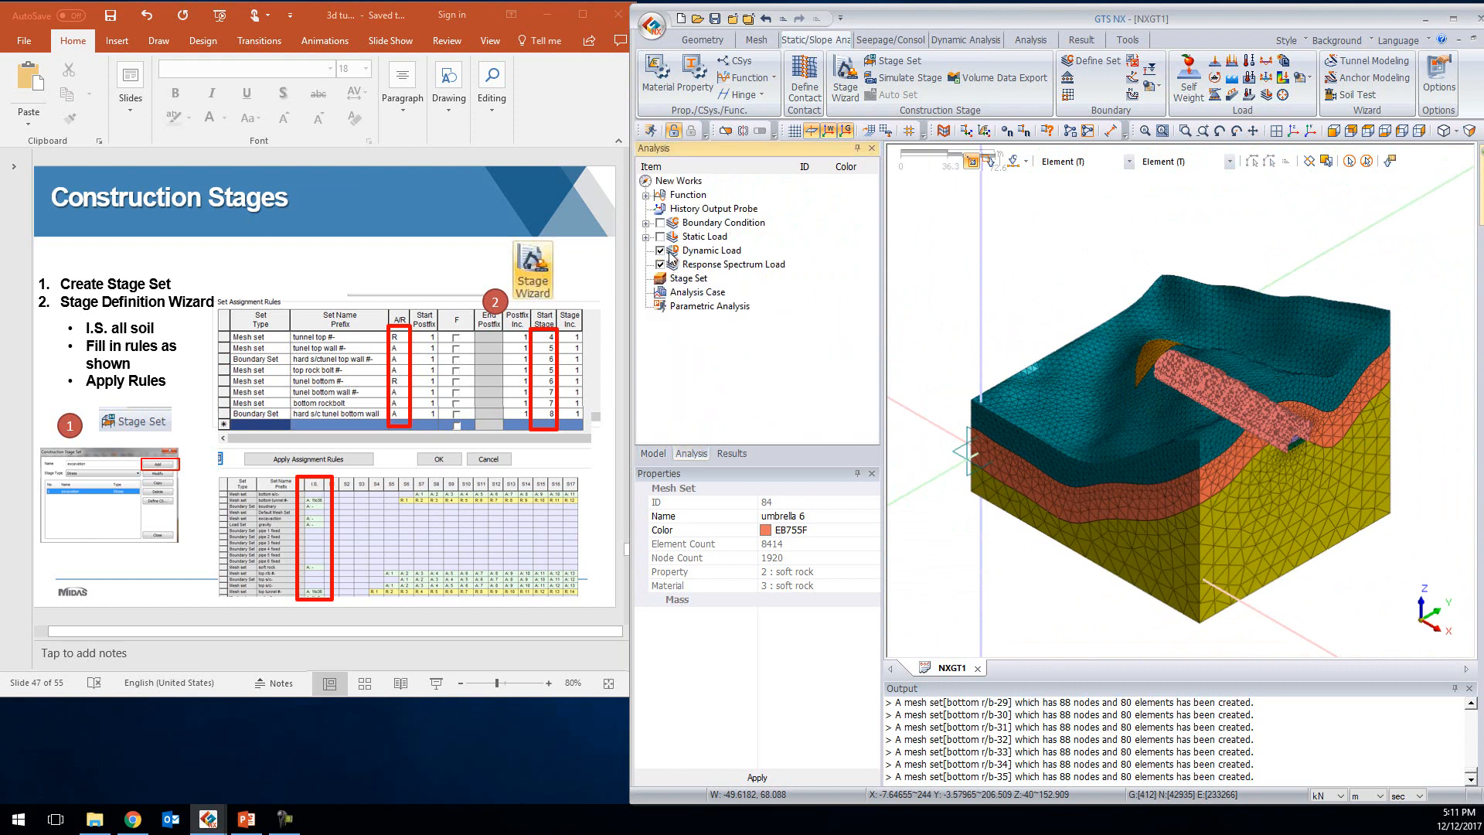
pyautogui.click(661, 223)
pyautogui.click(662, 224)
pyautogui.moveTo(1135, 486); pyautogui.dragTo(1113, 355, button='middle')
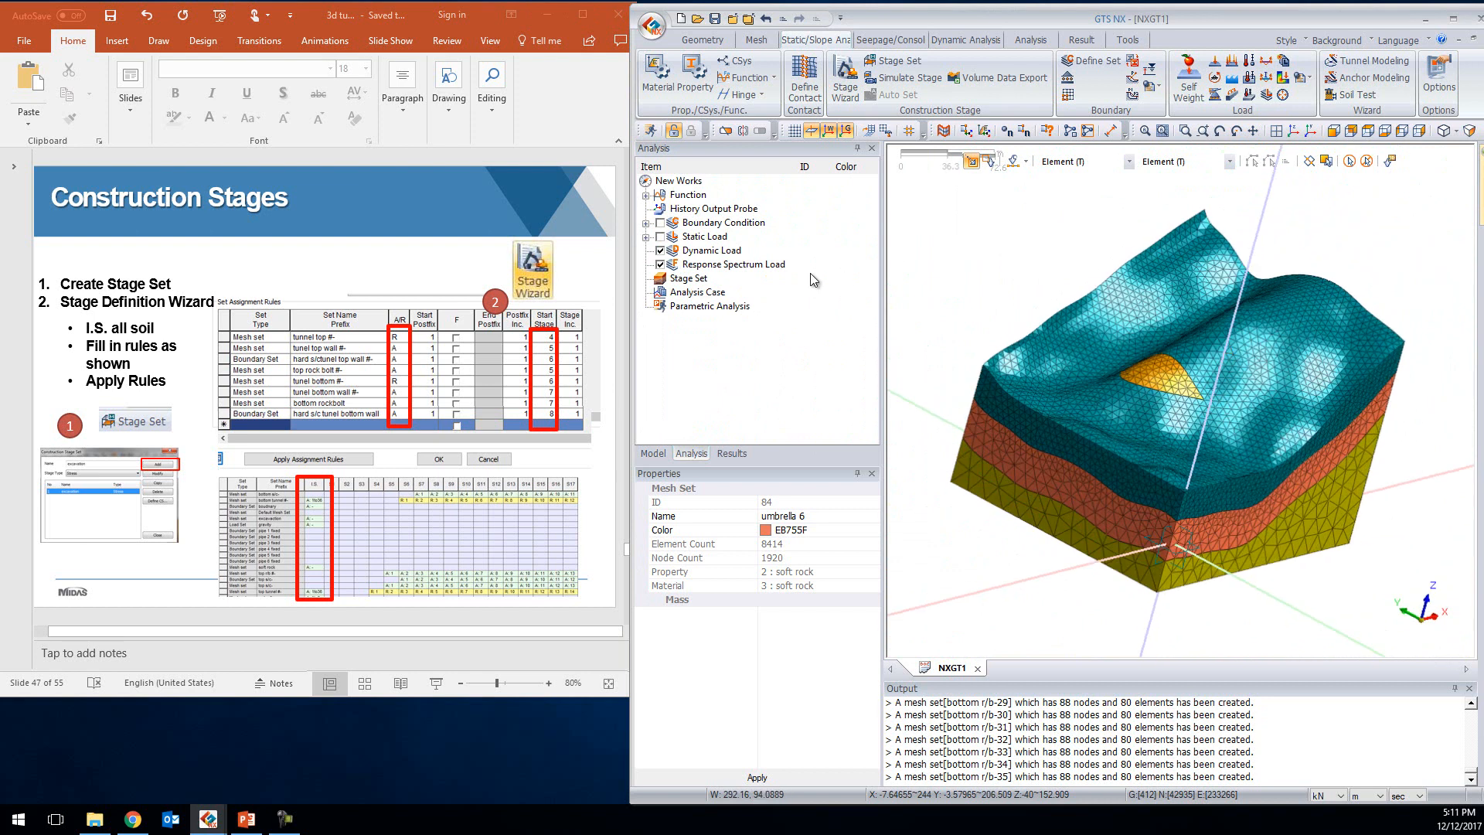
# Add a construction stage set of type Stress, keeping the default name Construction Stage Set-1
pyautogui.click(885, 64)
pyautogui.click(797, 183)
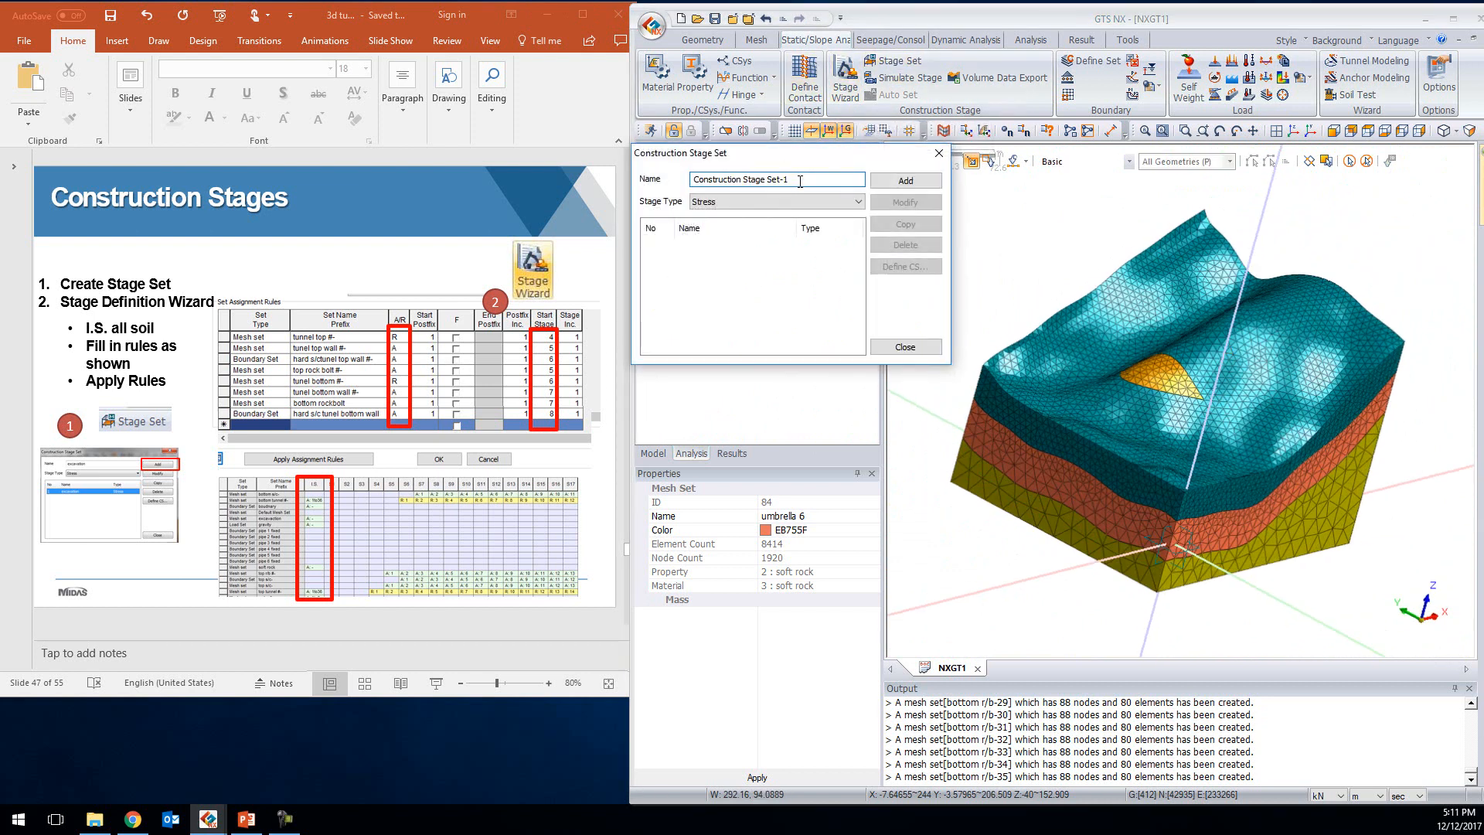
pyautogui.click(808, 201)
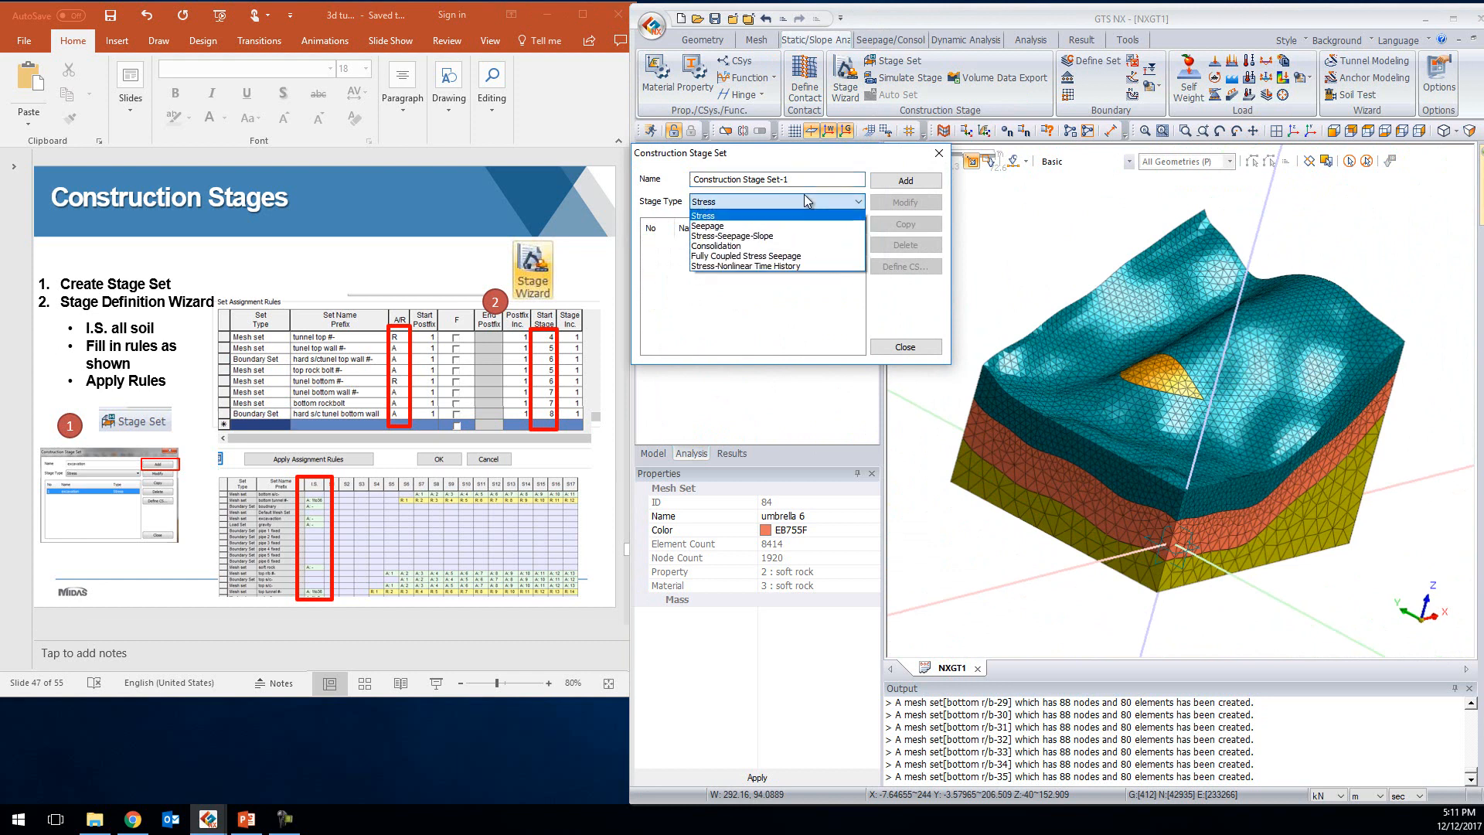
pyautogui.click(703, 220)
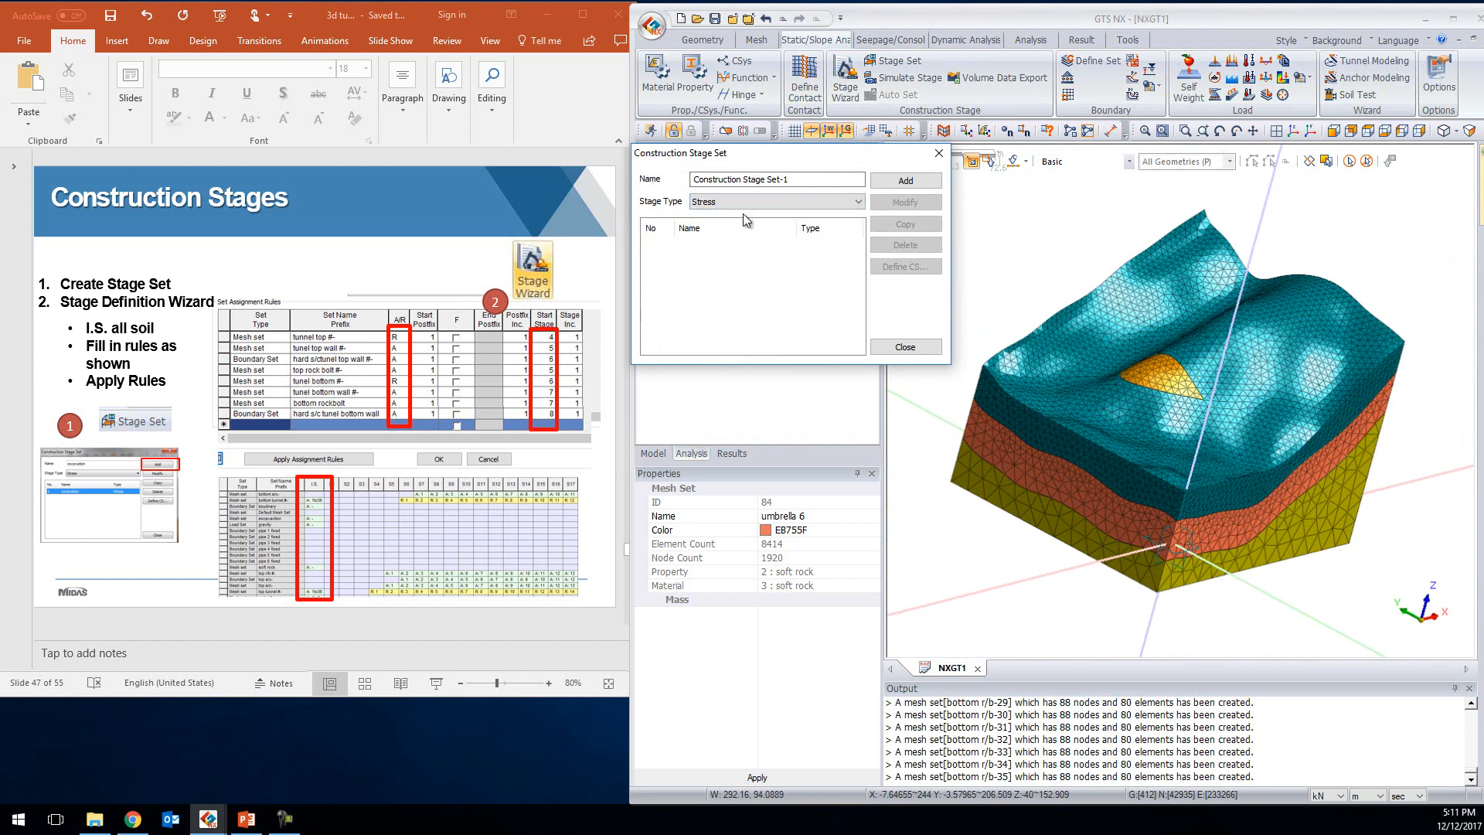
pyautogui.click(910, 183)
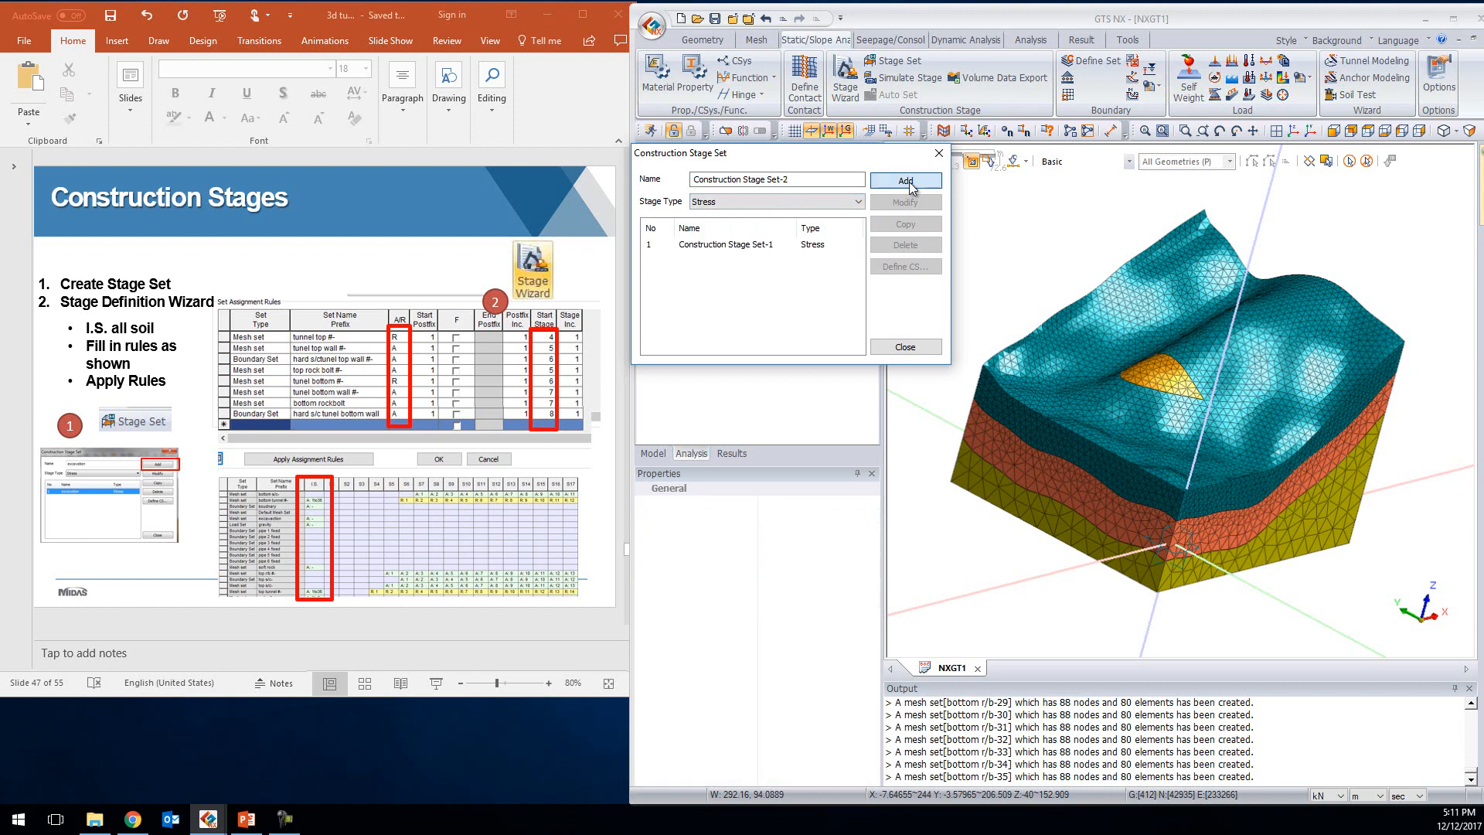
pyautogui.click(908, 347)
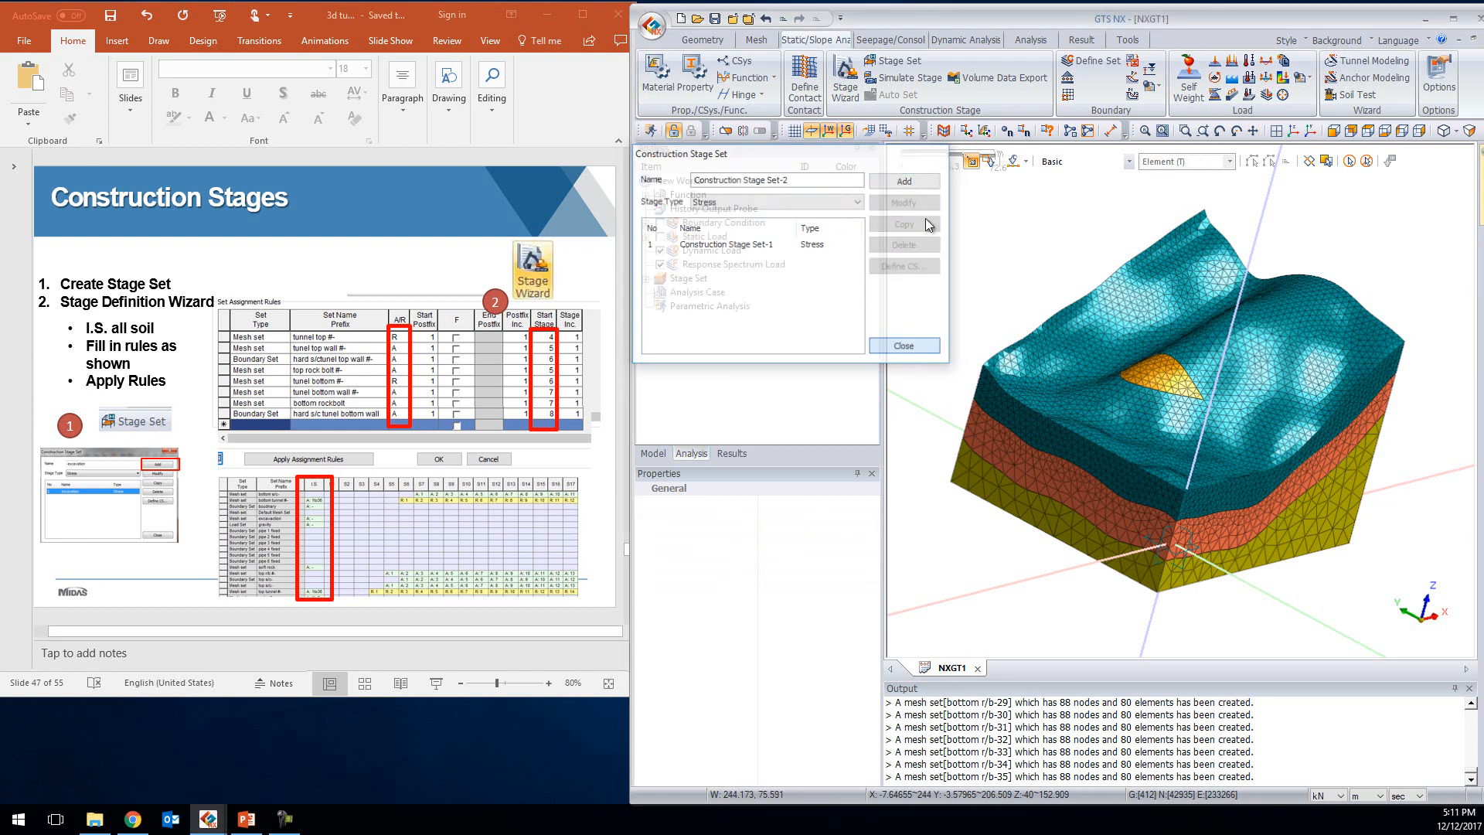
# In the Stage Definition Wizard, activate the layer and excavation mesh sets in the initial stage (I.S.)
pyautogui.click(846, 77)
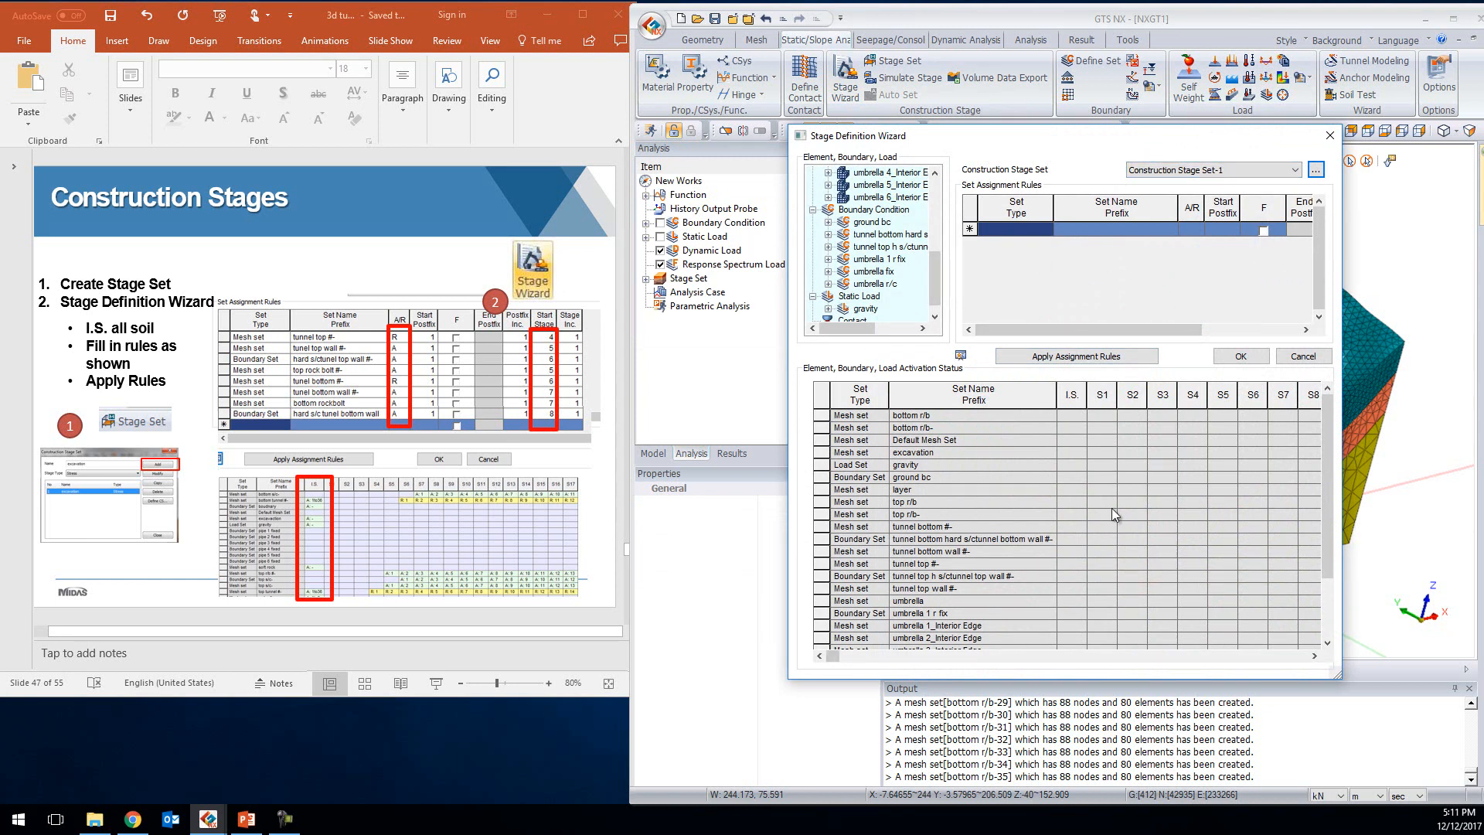
pyautogui.scroll(2, 882, 224)
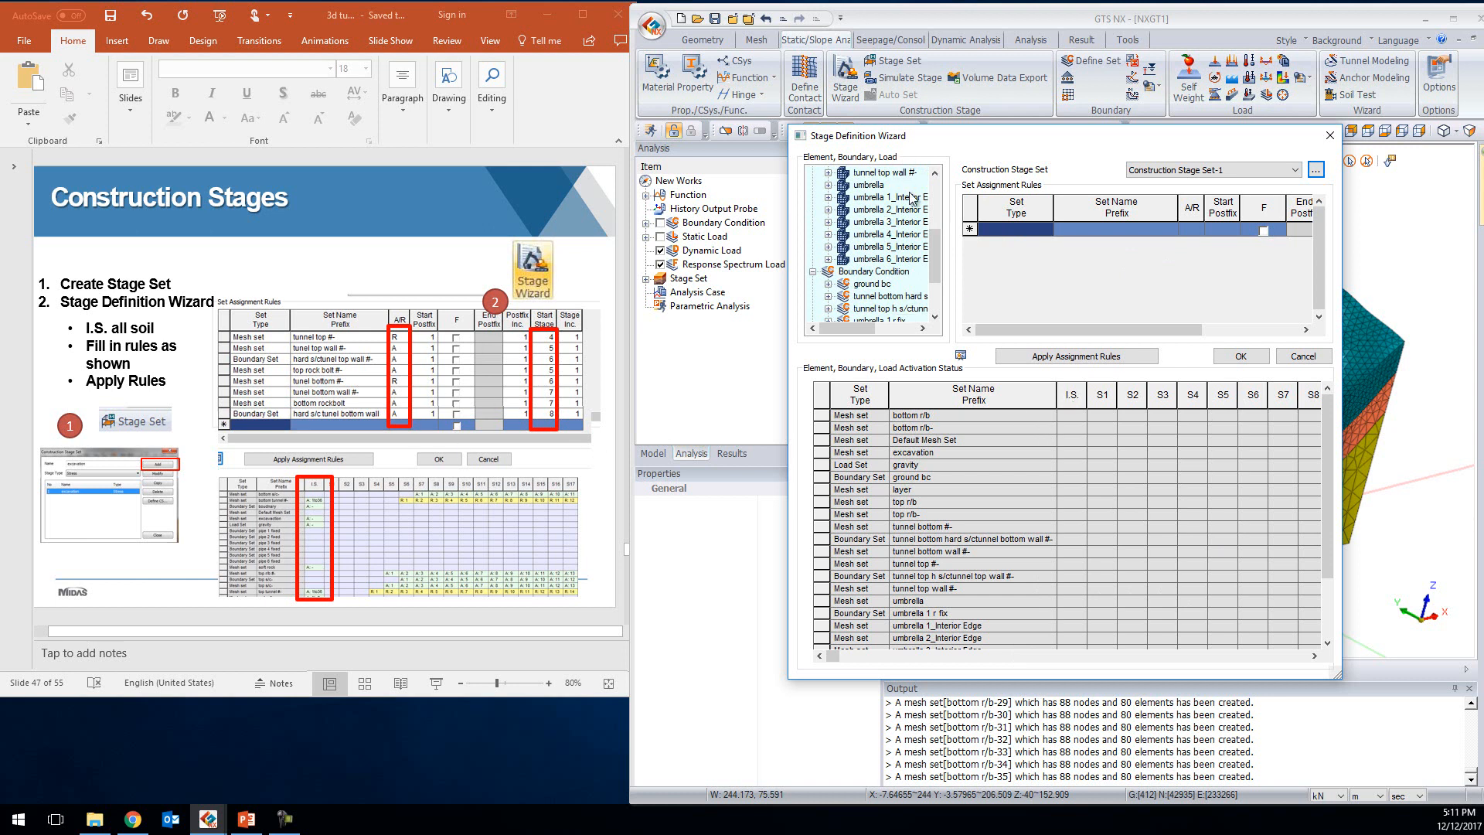
pyautogui.moveTo(939, 255); pyautogui.dragTo(932, 199)
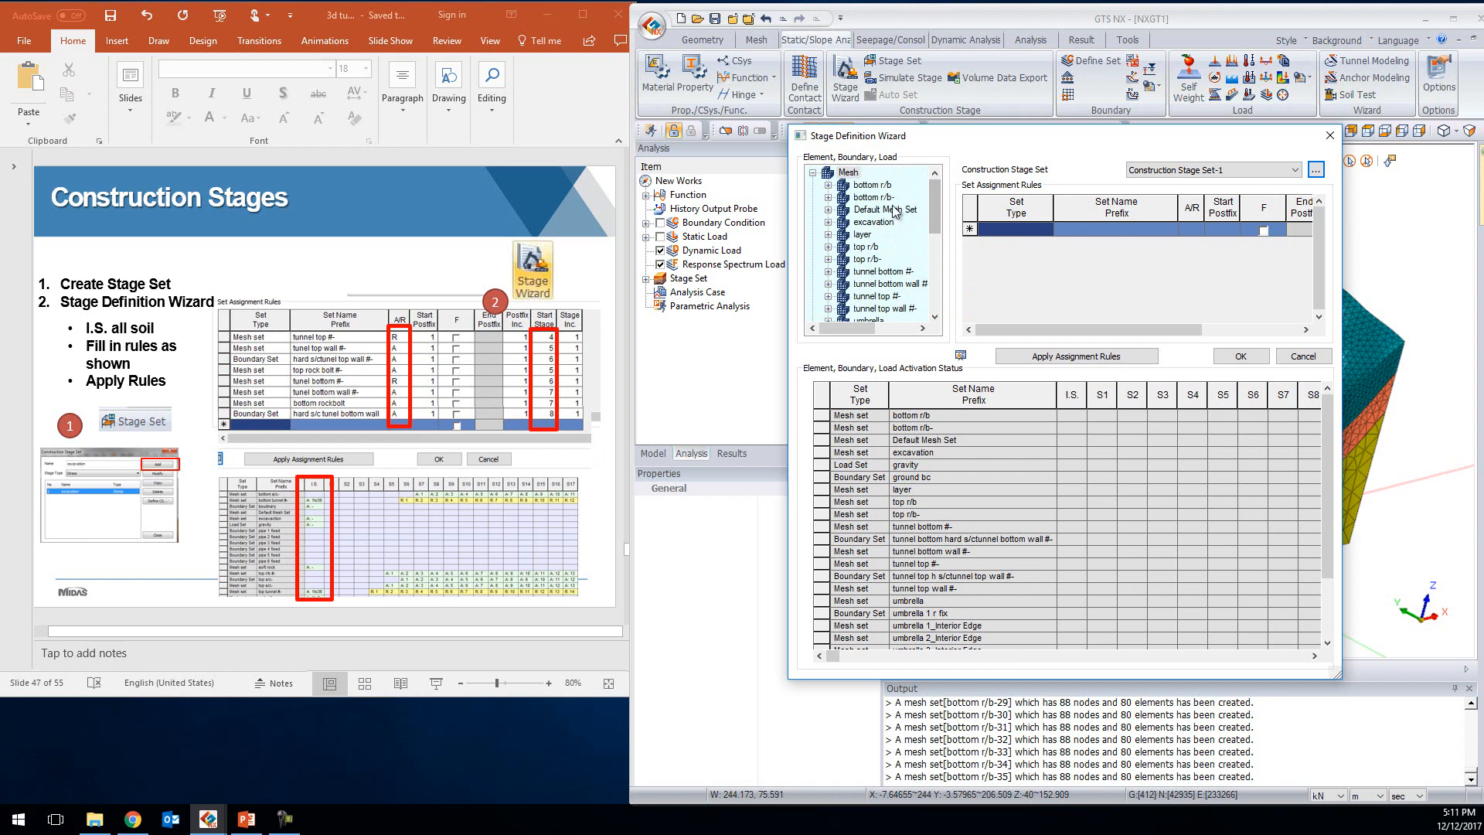
pyautogui.moveTo(864, 236); pyautogui.dragTo(1078, 419)
pyautogui.moveTo(884, 224); pyautogui.dragTo(1067, 437)
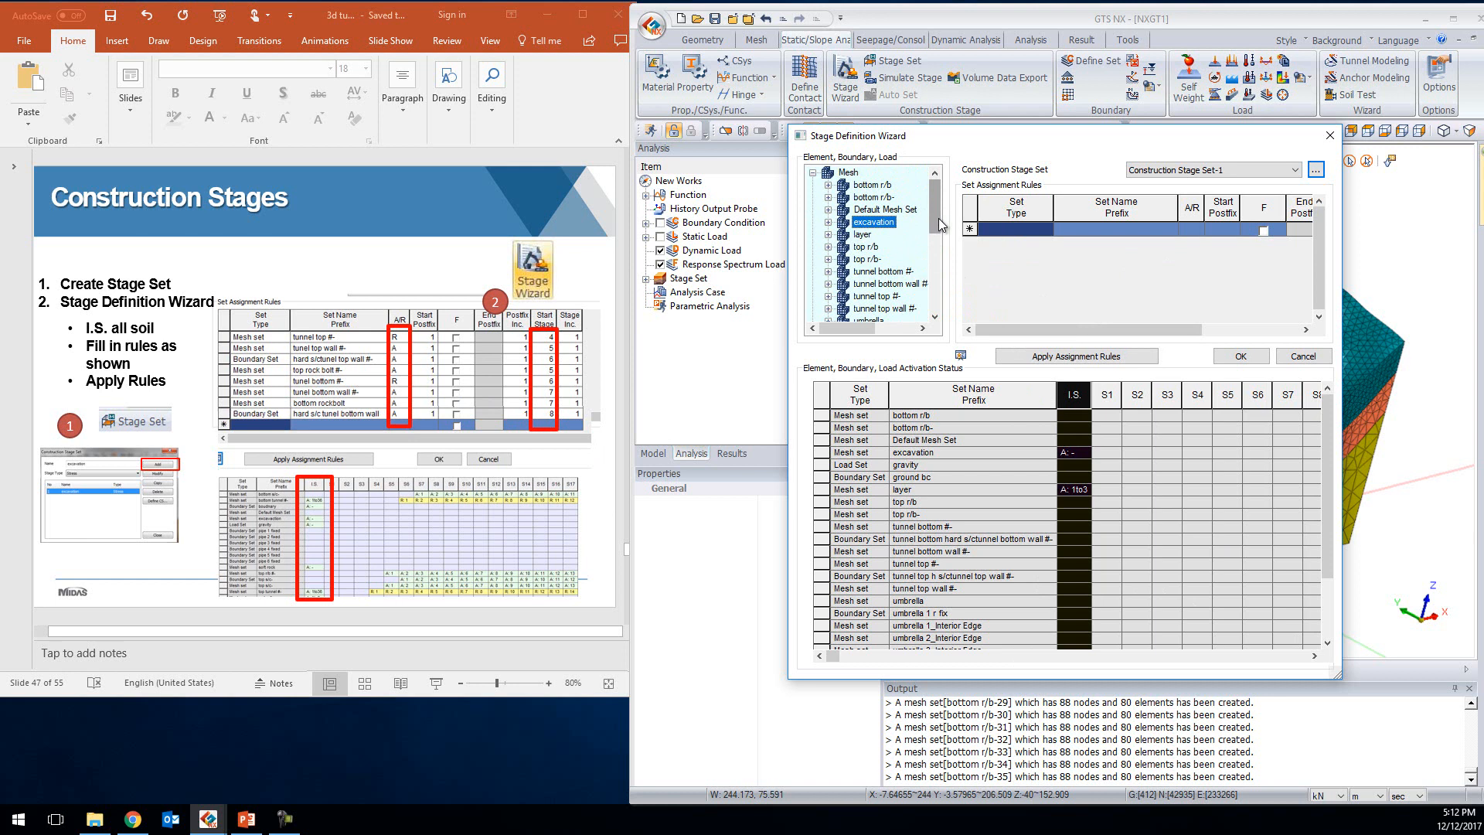
pyautogui.moveTo(937, 220); pyautogui.dragTo(933, 240)
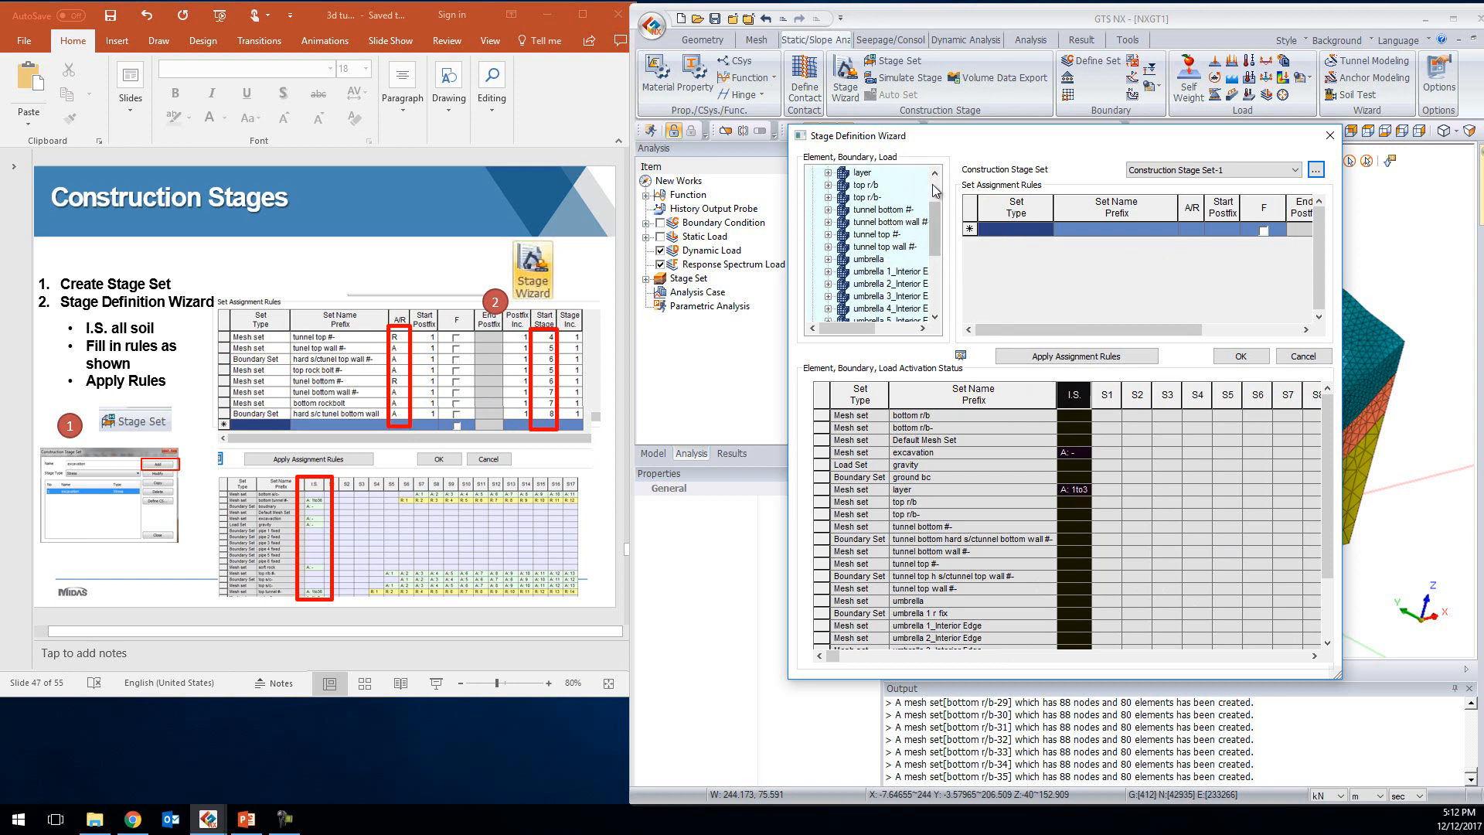
# Activate the umbrella, tunnel bottom #- and tunnel top #- mesh sets in the initial stage (I.S.)
pyautogui.scroll(-2, 928, 230)
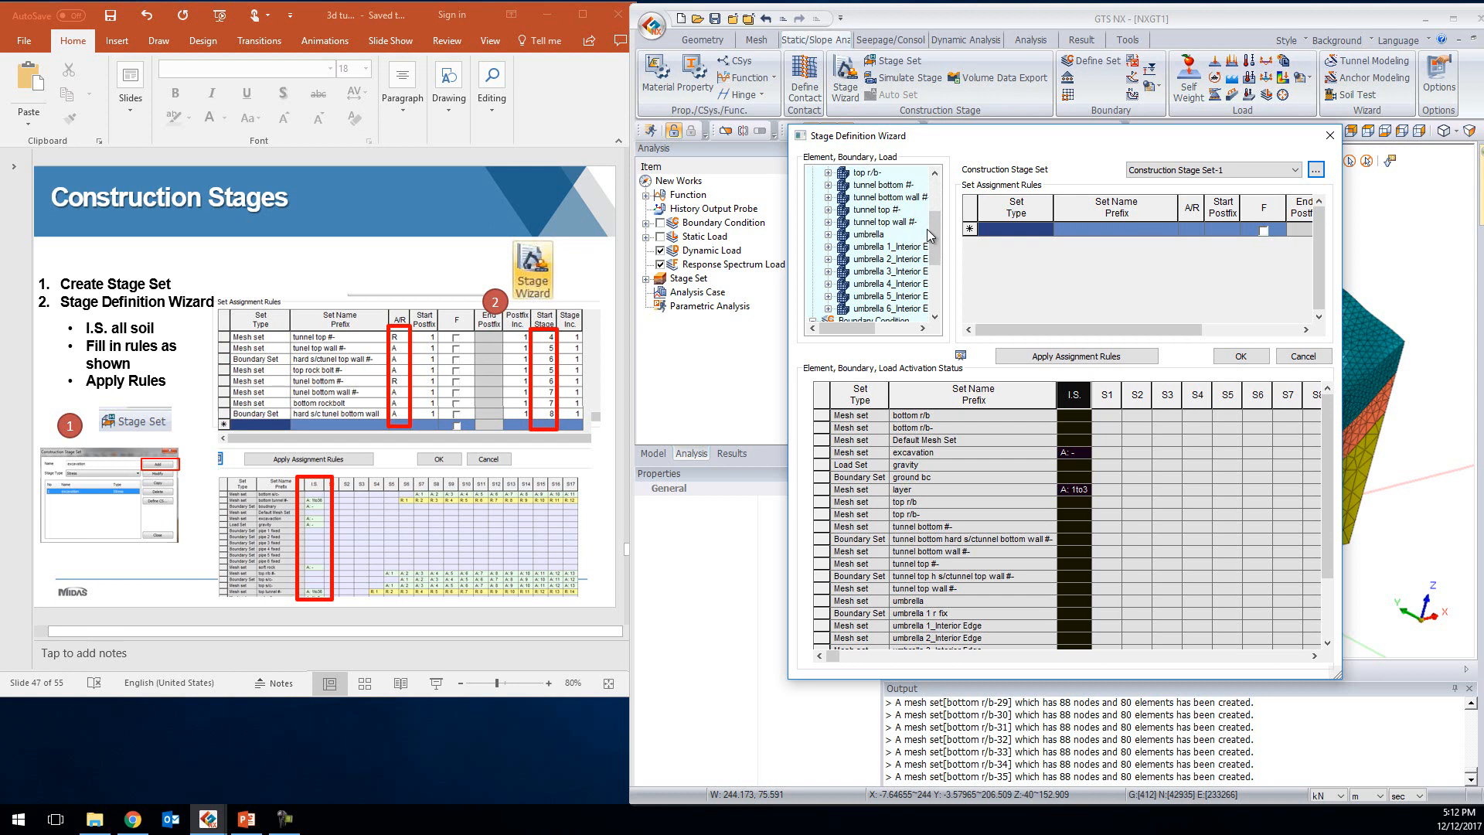
pyautogui.scroll(-1, 926, 227)
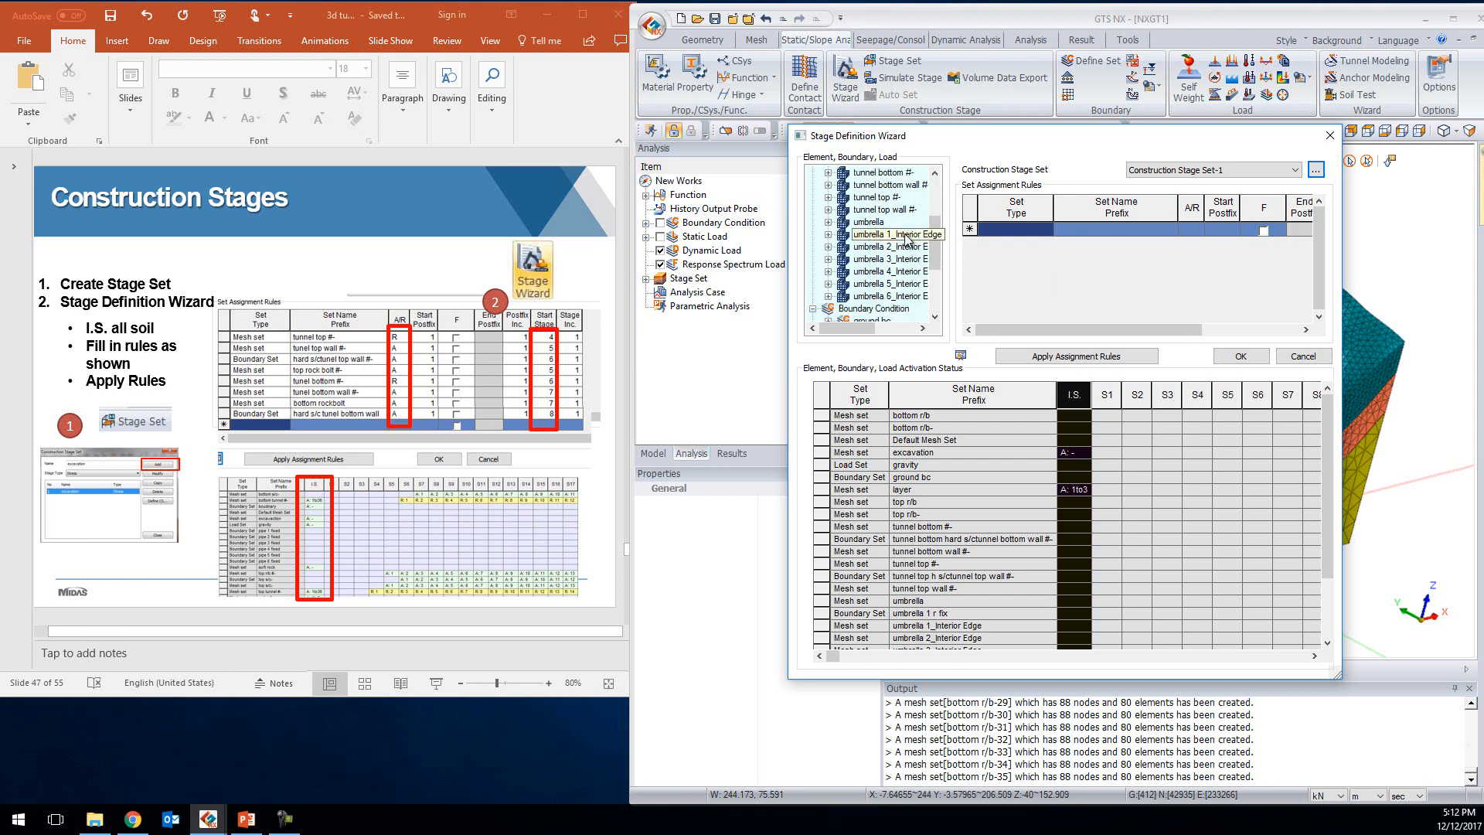
pyautogui.moveTo(870, 222); pyautogui.dragTo(1080, 420)
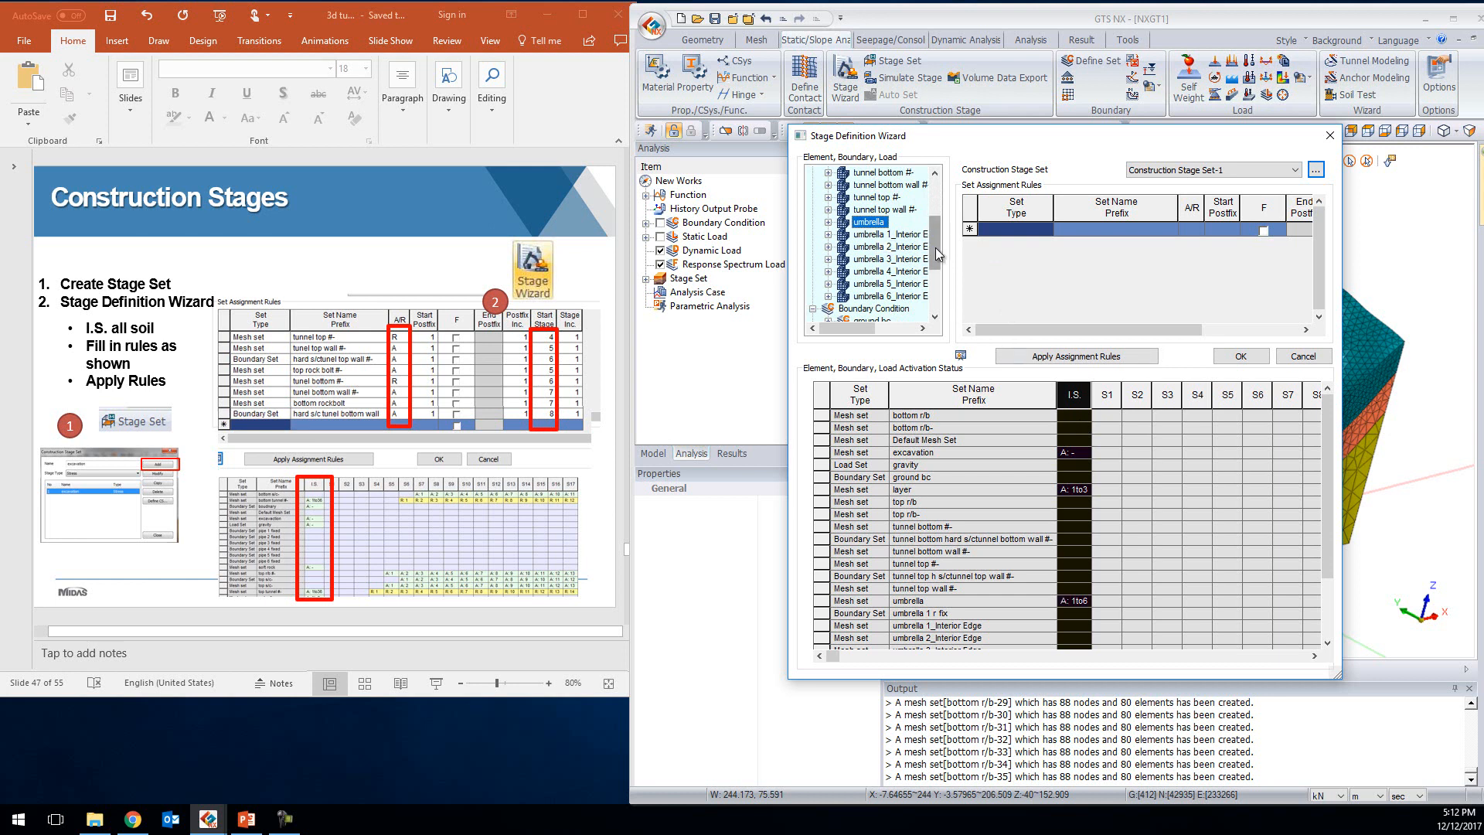
pyautogui.scroll(4, 939, 254)
pyautogui.moveTo(895, 225); pyautogui.dragTo(1074, 416)
pyautogui.moveTo(882, 247); pyautogui.dragTo(1072, 429)
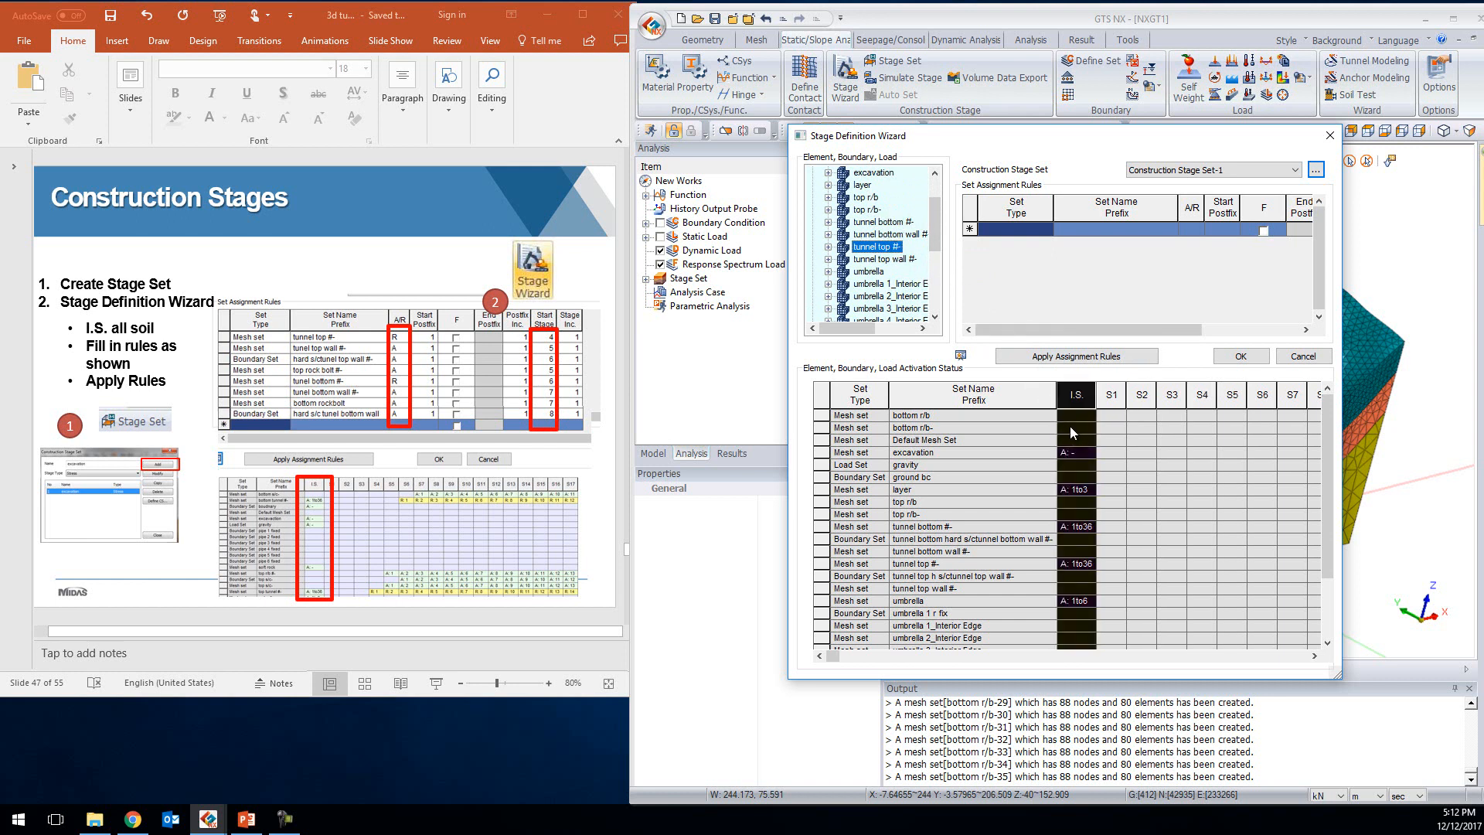
# Expand the layer and tunnel top #- mesh sets and examine the numbering of their individual members
pyautogui.moveTo(934, 227); pyautogui.dragTo(935, 211)
pyautogui.click(829, 234)
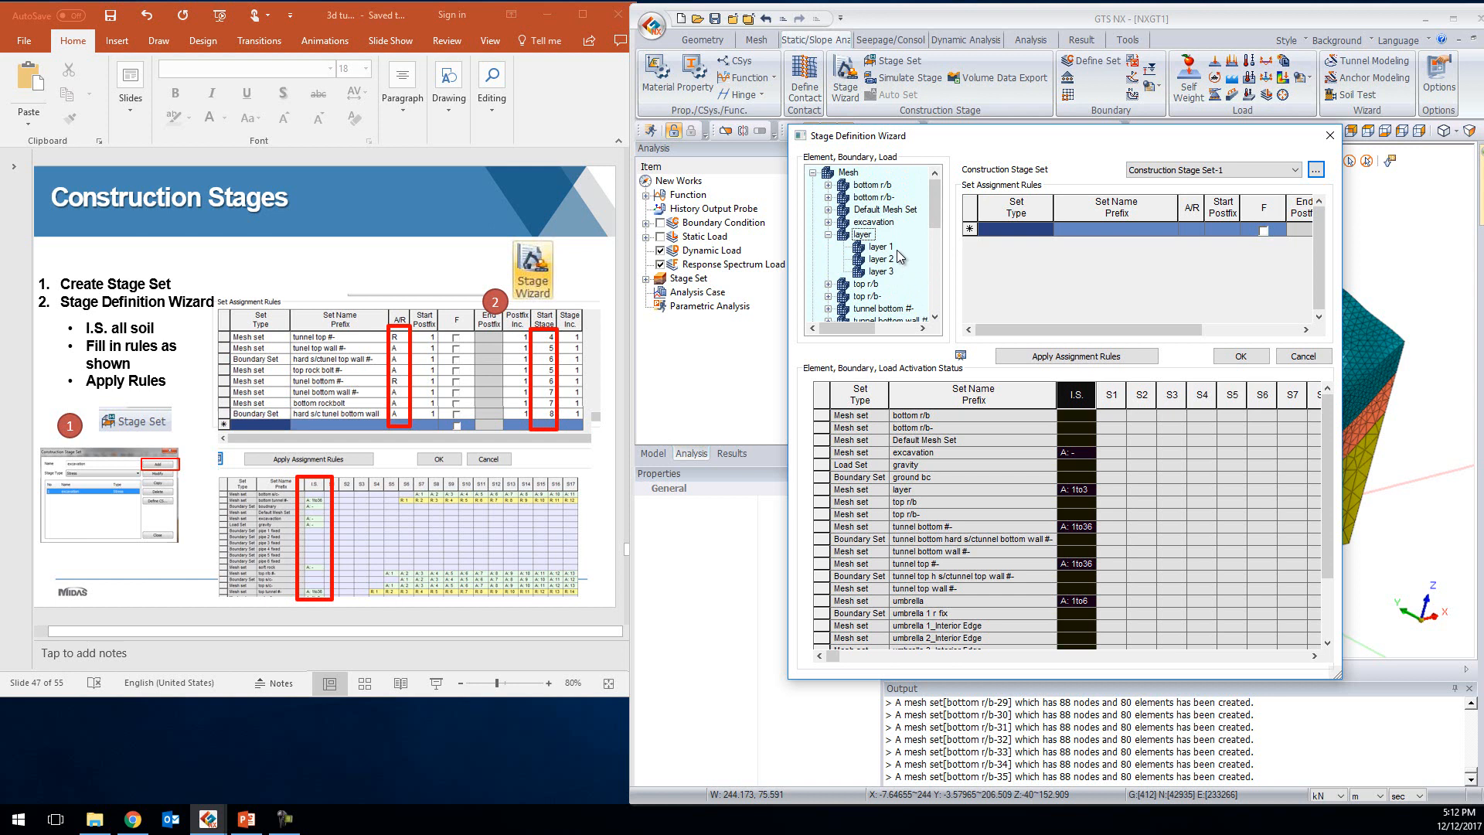
pyautogui.scroll(-2, 899, 256)
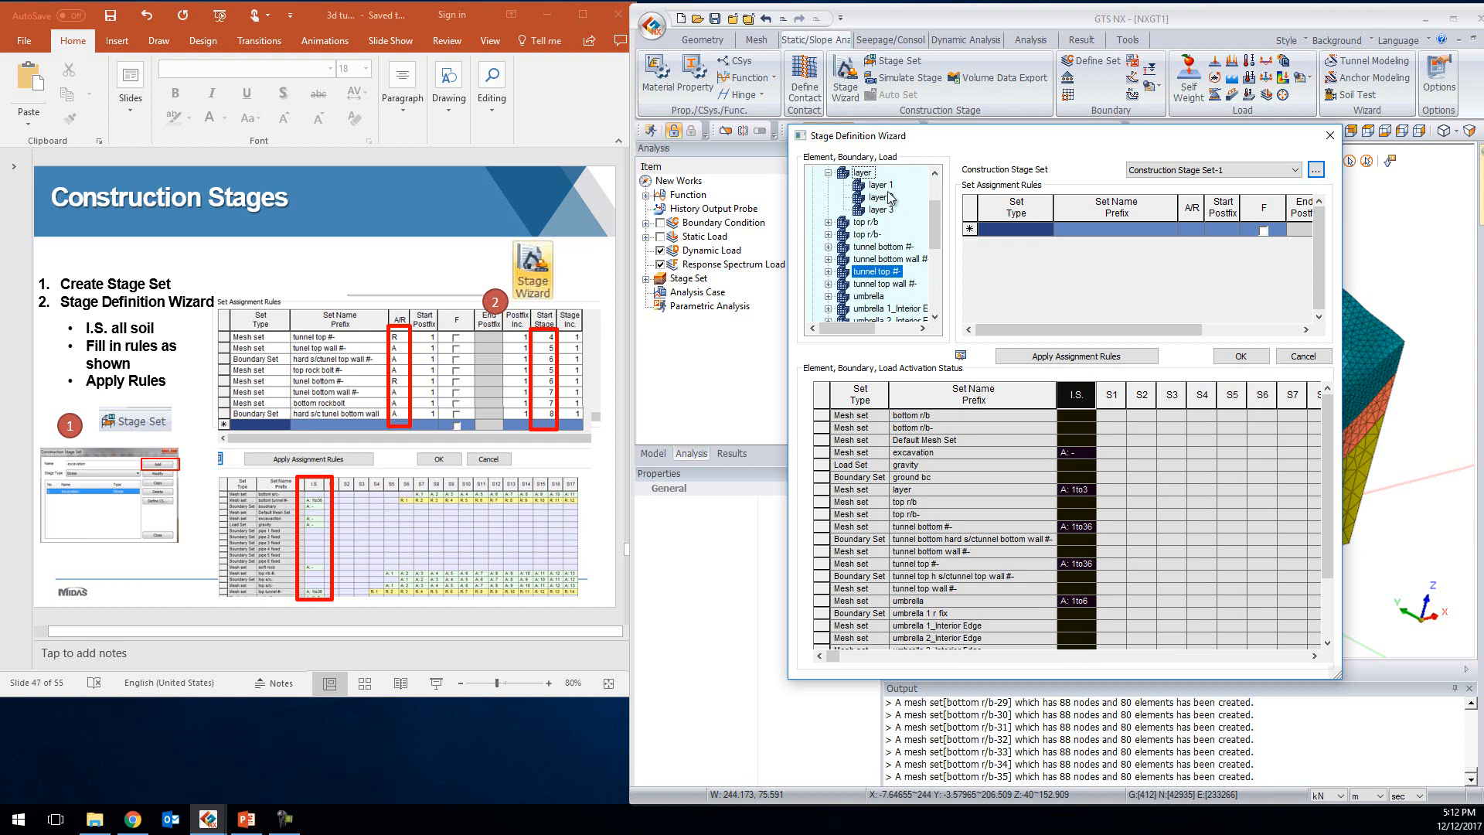
pyautogui.scroll(-1, 872, 255)
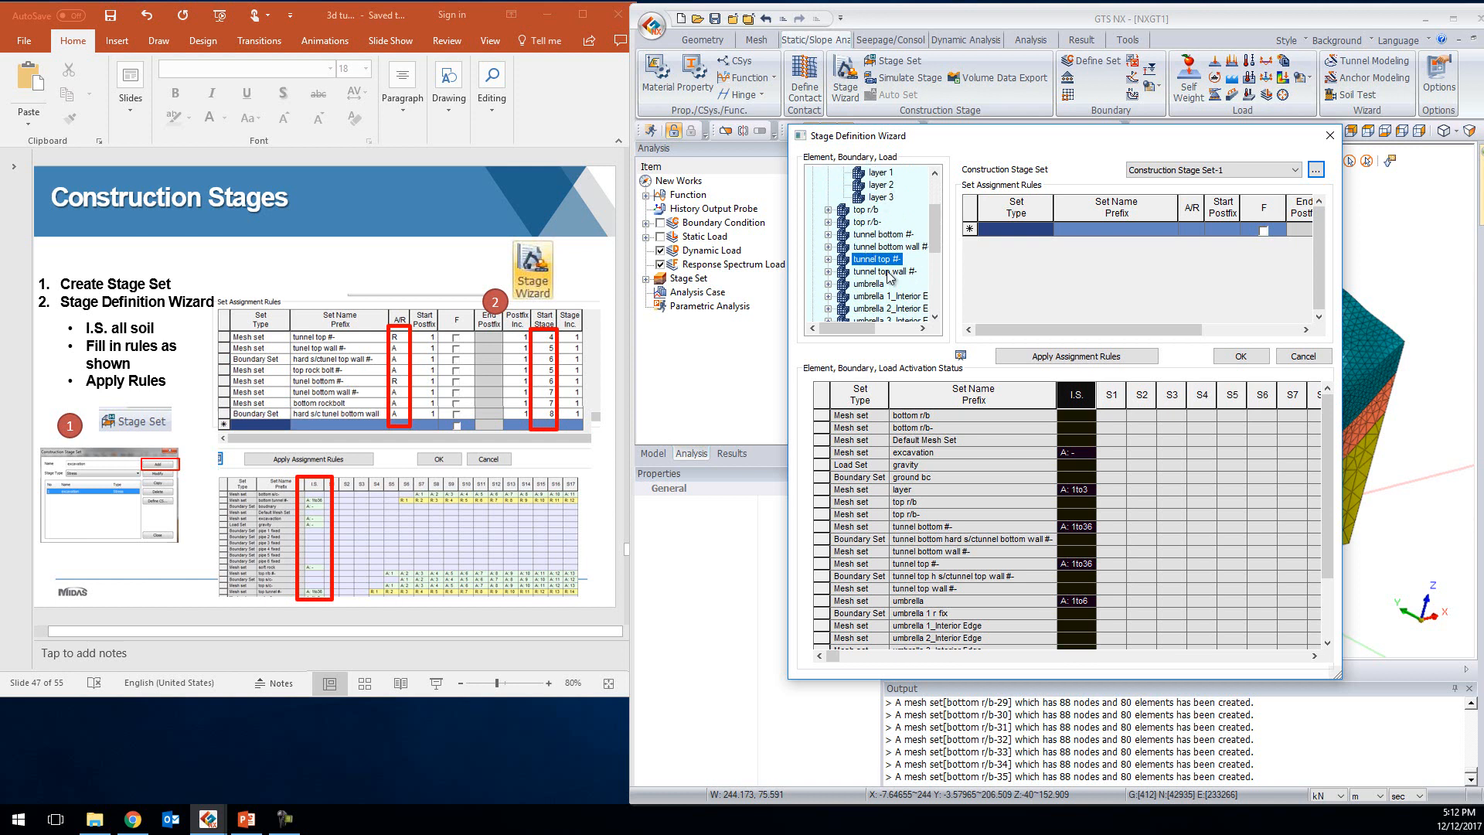
pyautogui.click(829, 260)
pyautogui.moveTo(933, 219); pyautogui.dragTo(934, 255)
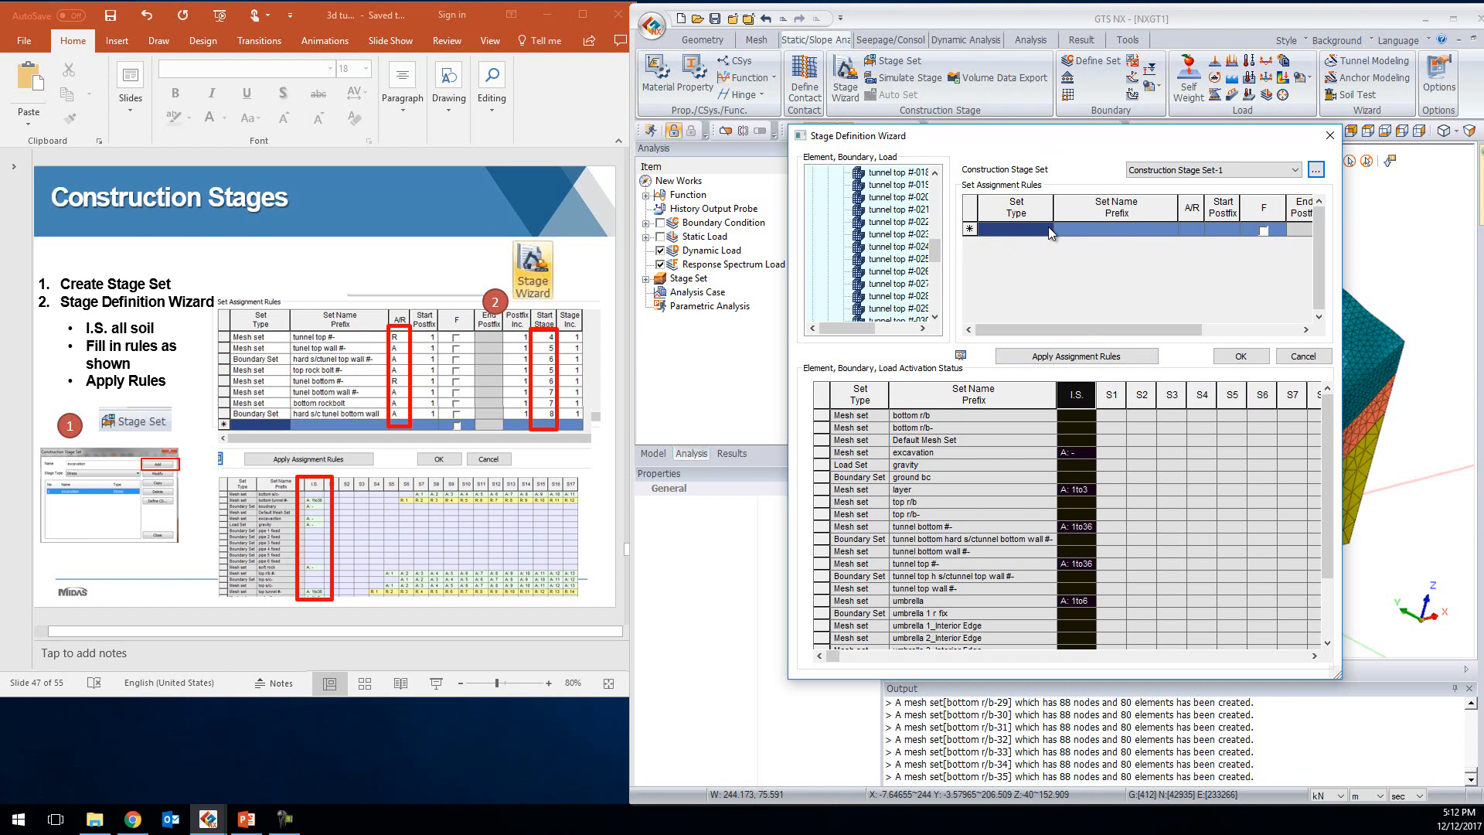
# Add a mesh set assignment rule with the set name prefix tunnel top #-
pyautogui.click(1049, 225)
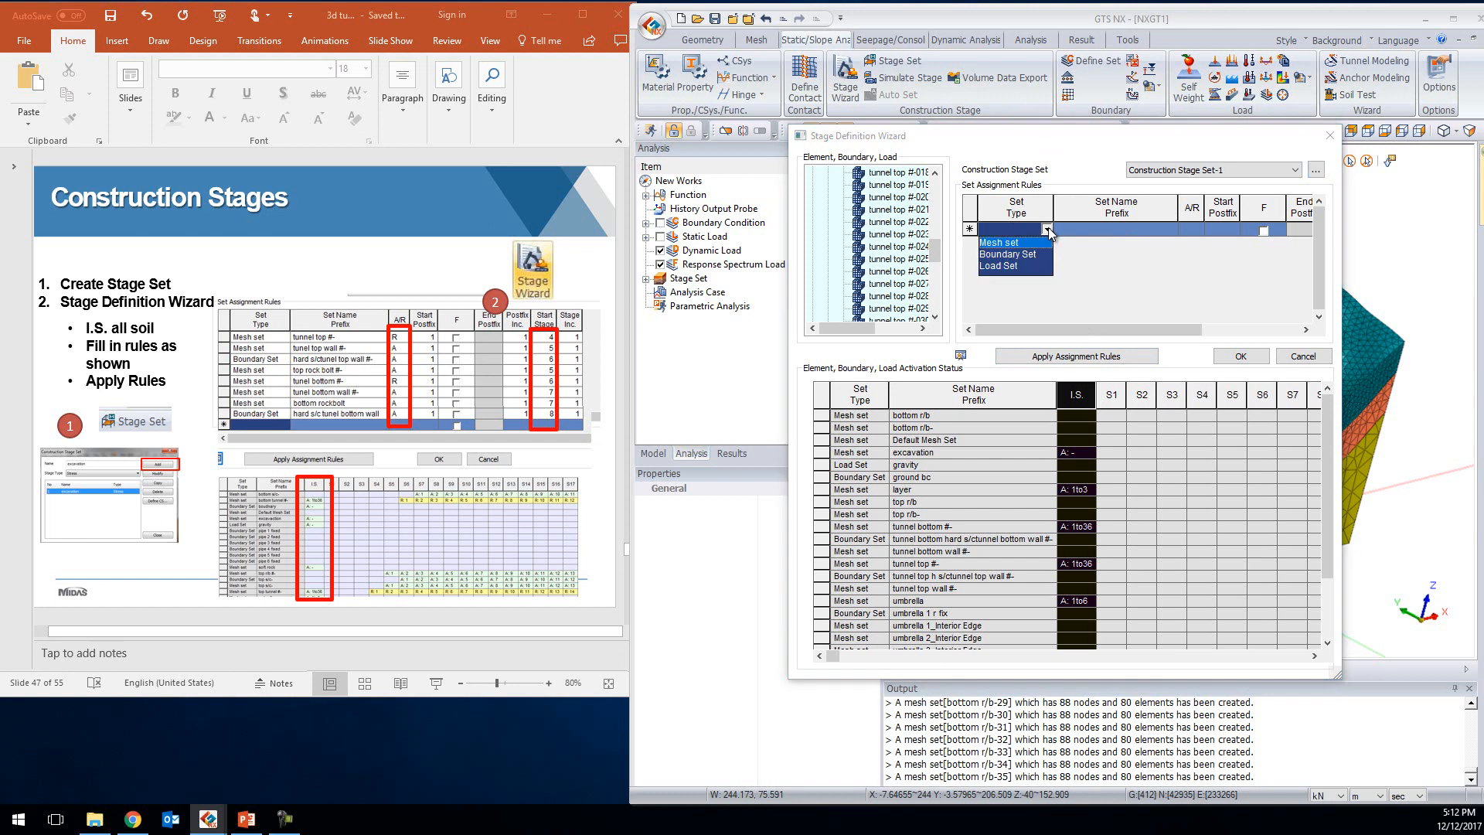
pyautogui.click(1011, 246)
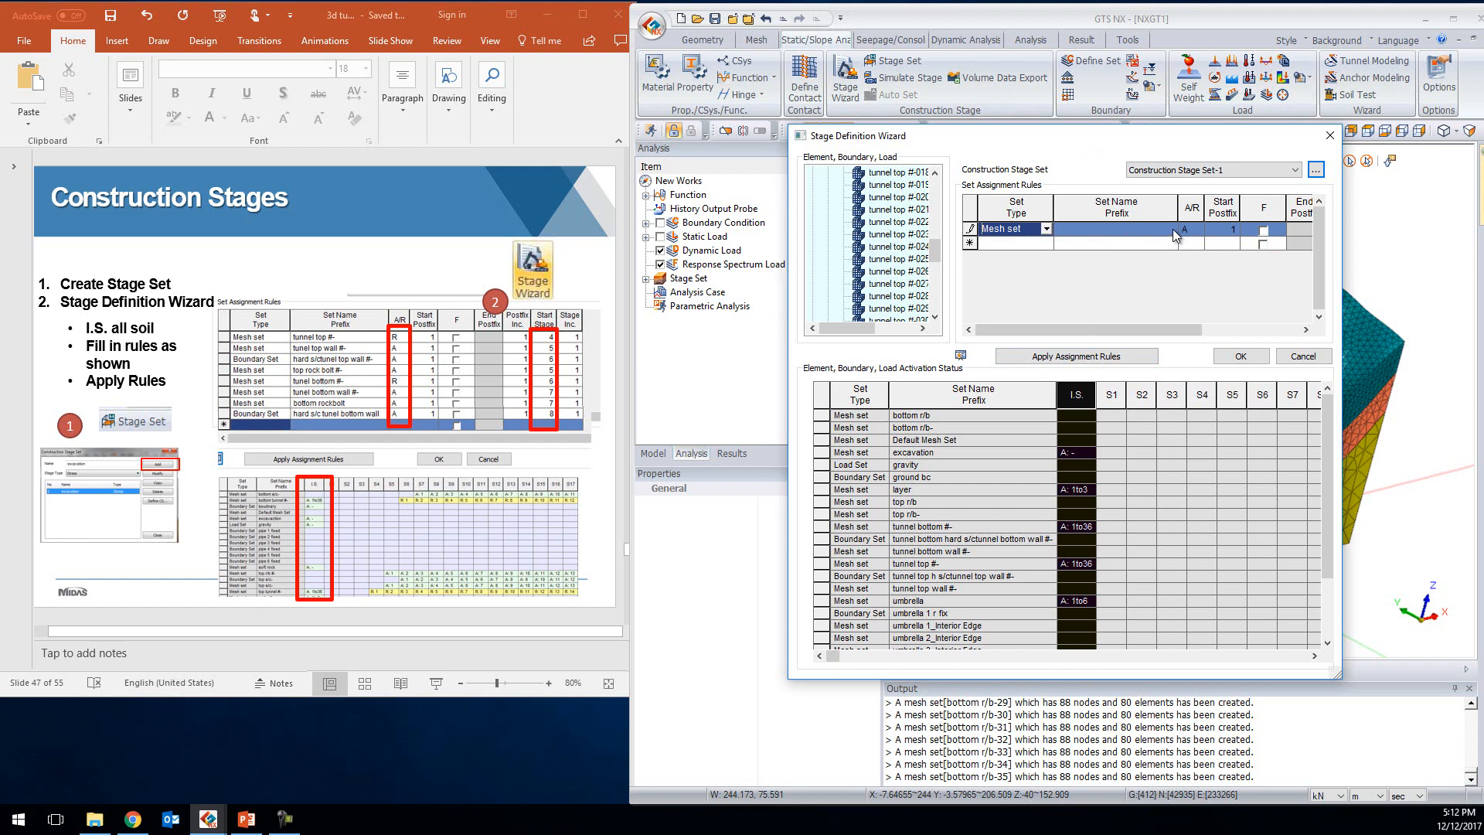
pyautogui.click(1173, 231)
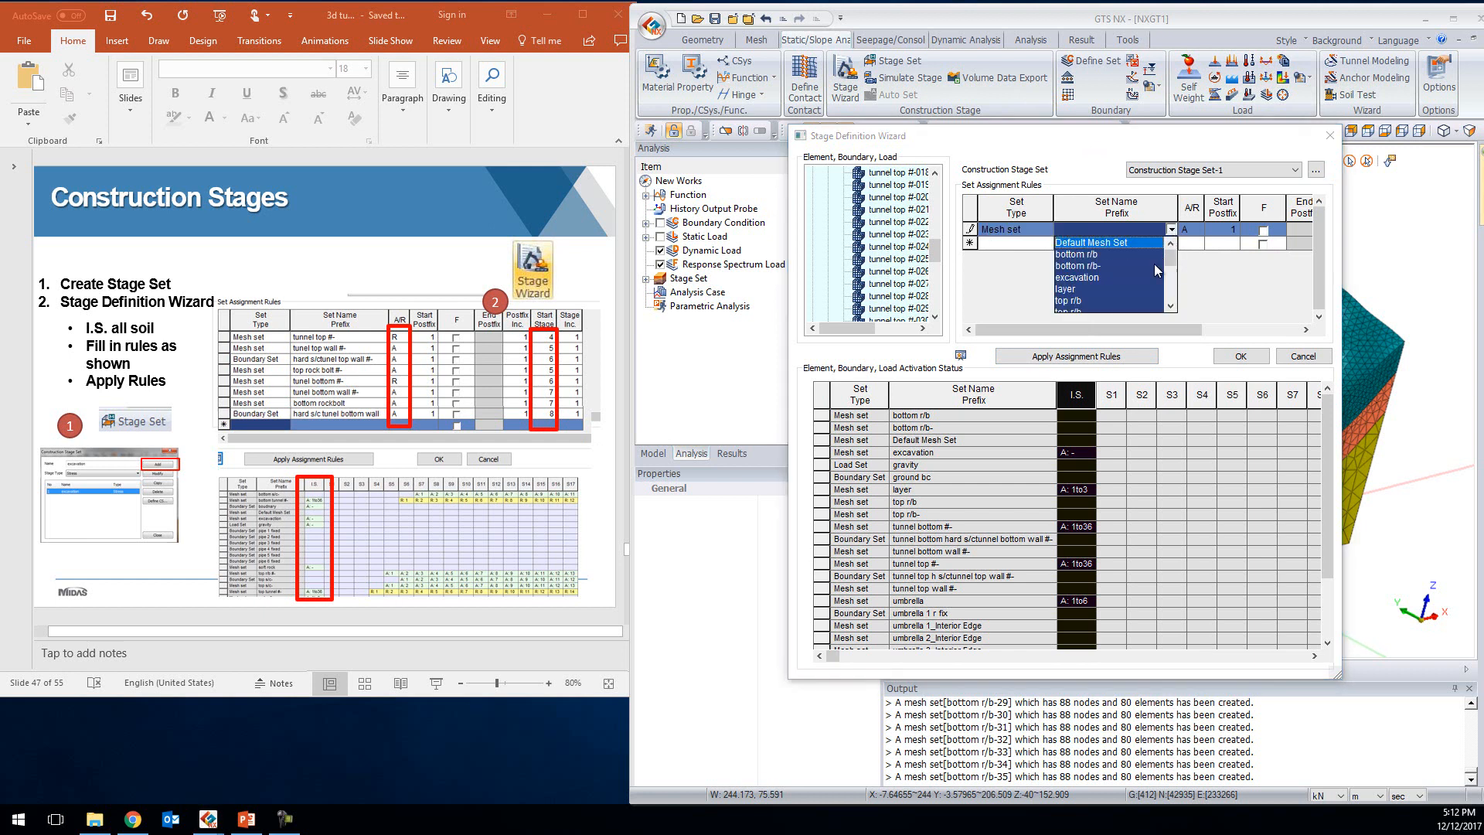
pyautogui.scroll(-1, 1157, 271)
pyautogui.scroll(-1, 1152, 272)
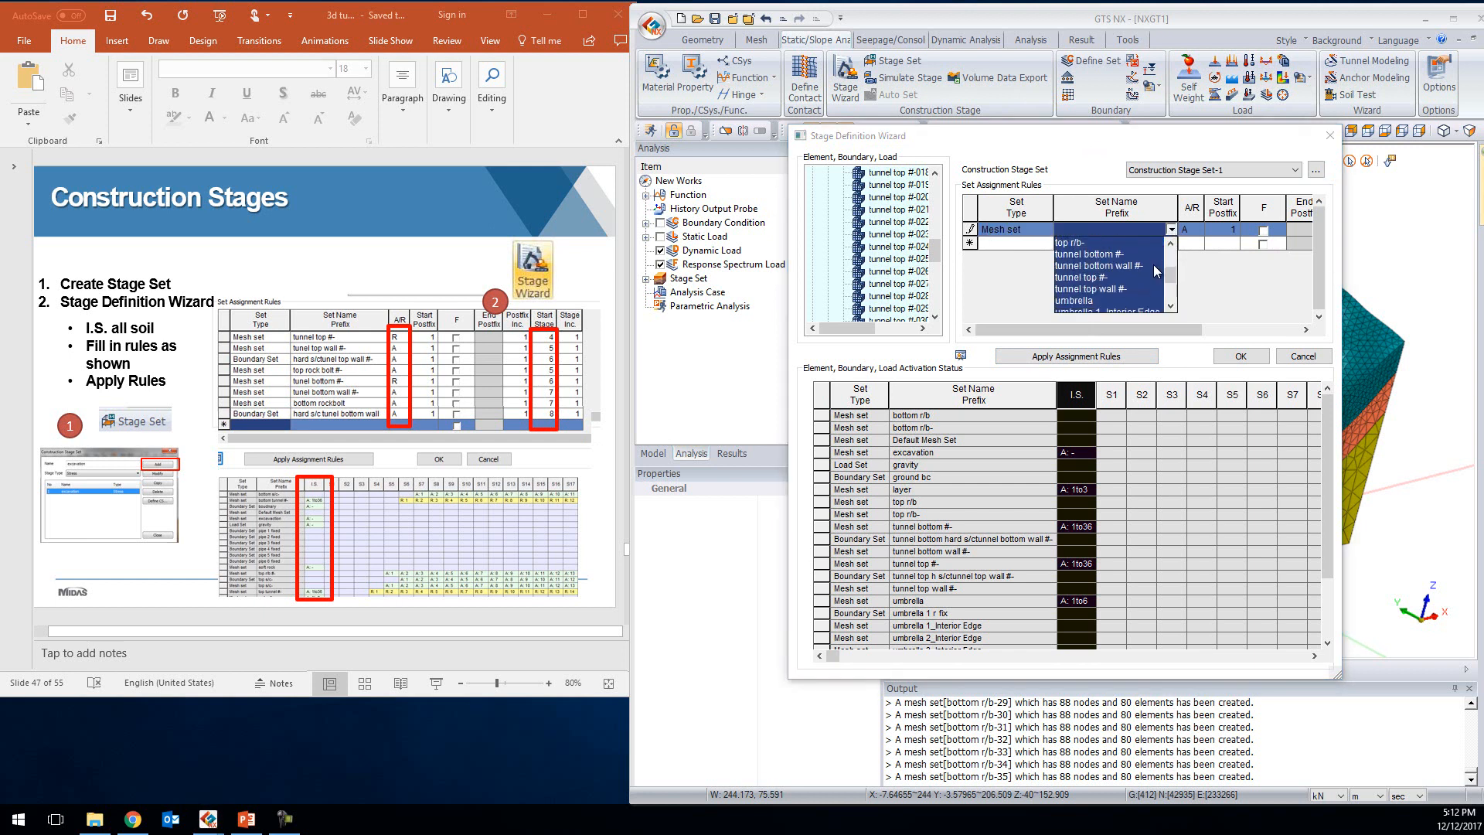
pyautogui.click(1106, 276)
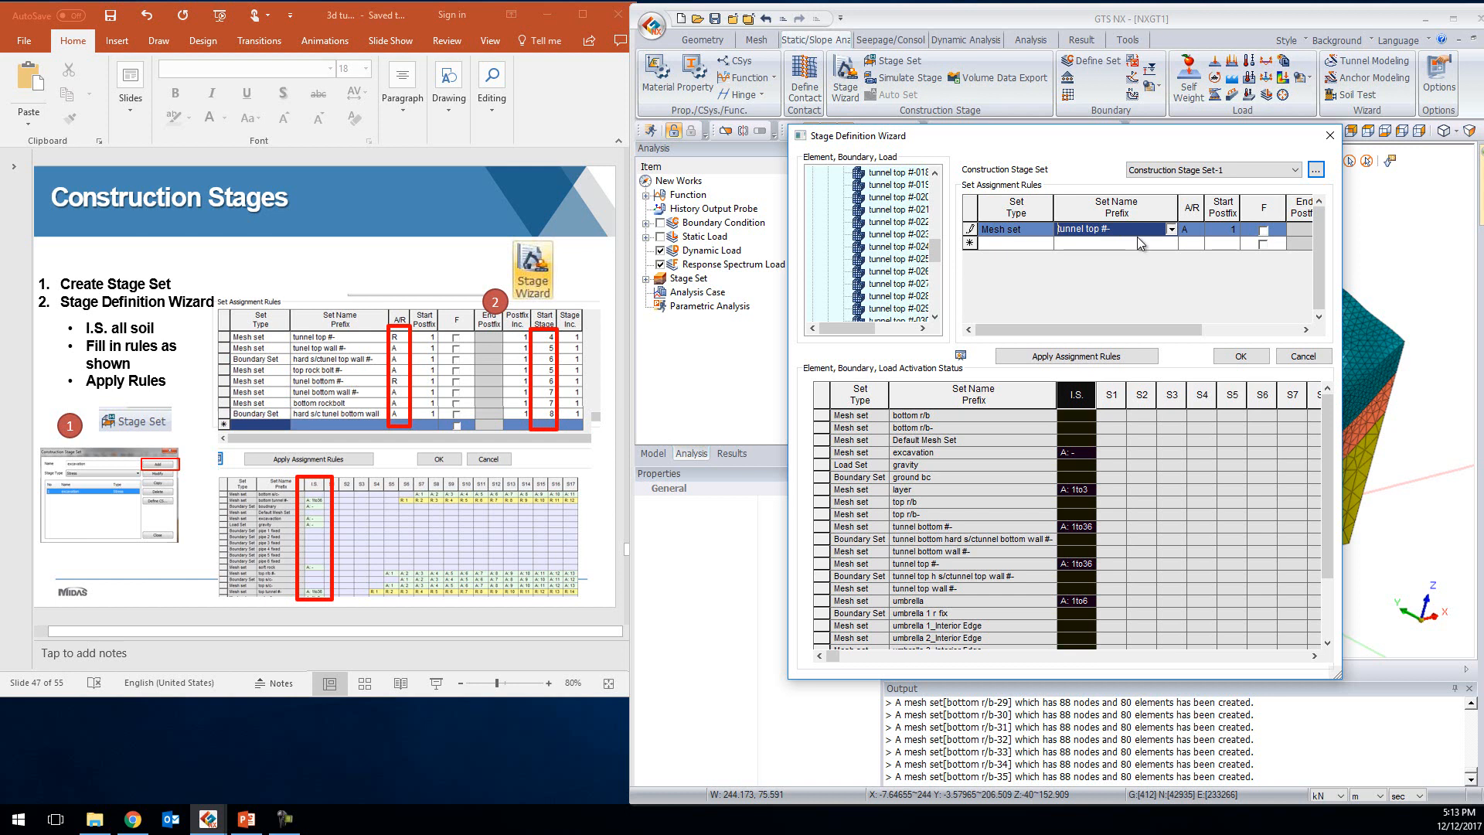
# Set the tunnel top #- rule to R (remove) with start stage 4
pyautogui.moveTo(1172, 337); pyautogui.dragTo(1248, 328)
pyautogui.moveTo(1093, 326); pyautogui.dragTo(994, 330)
pyautogui.click(1191, 229)
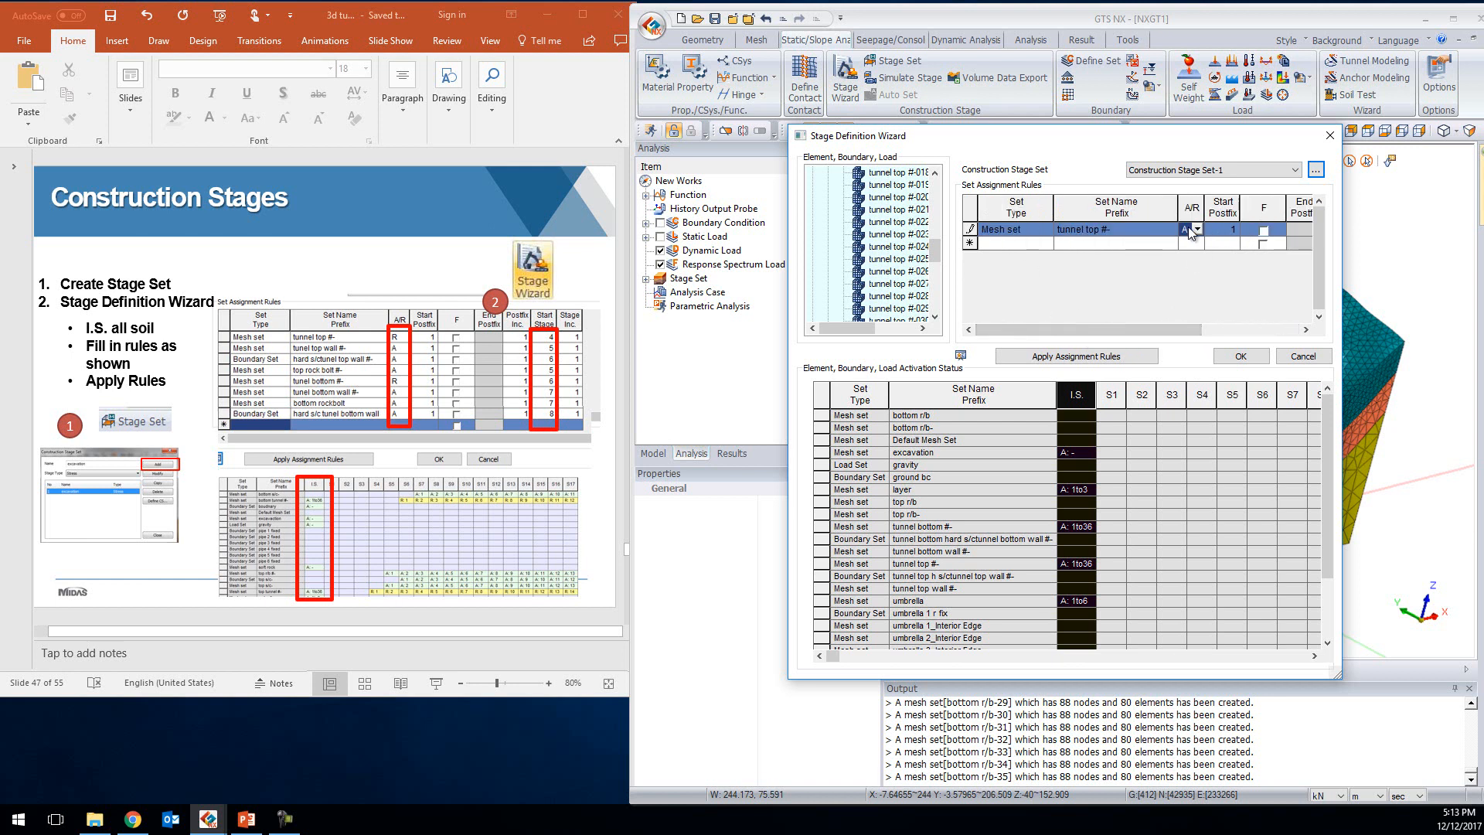
pyautogui.click(1197, 229)
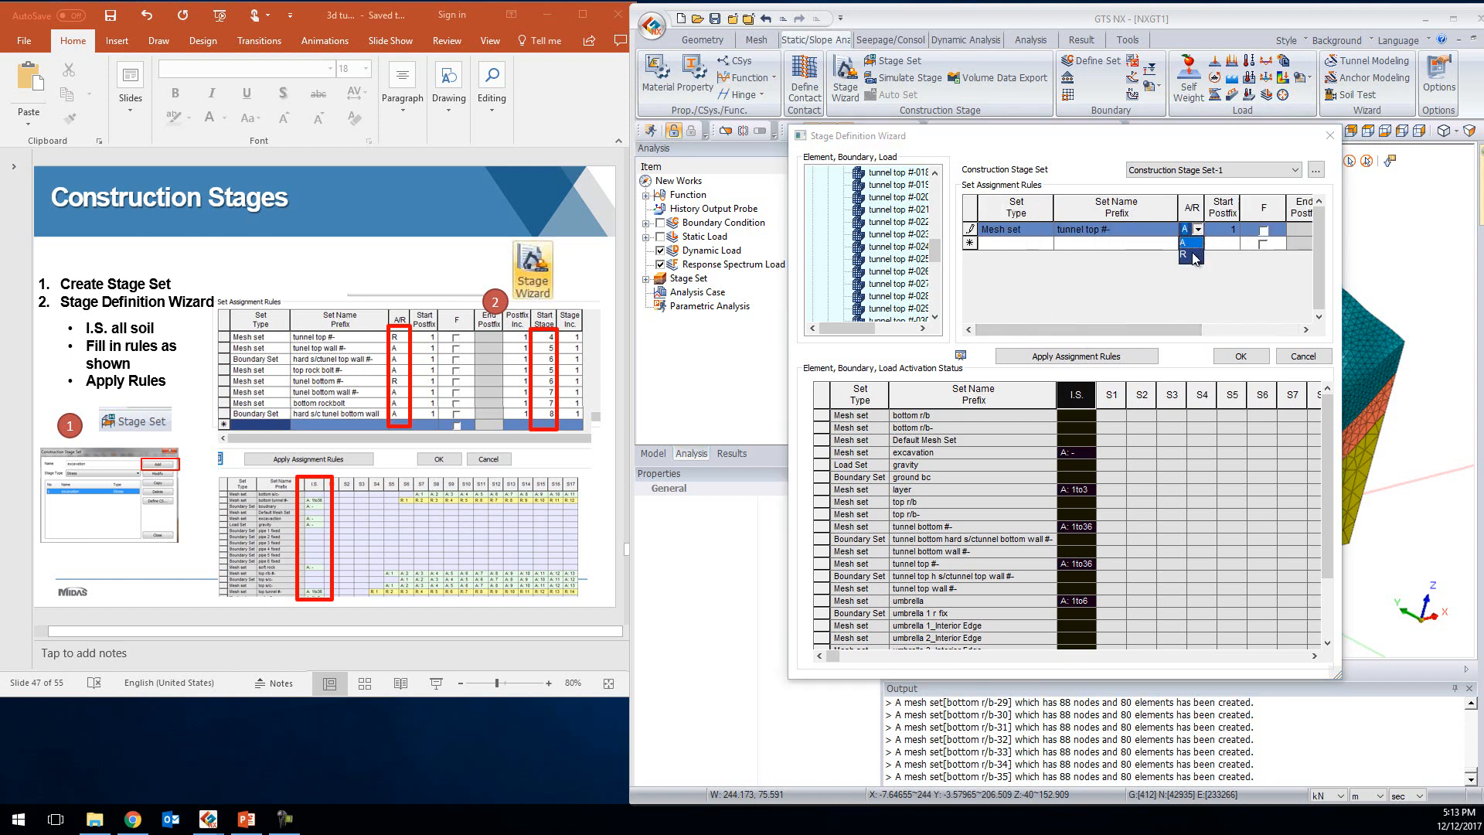
pyautogui.click(1183, 254)
pyautogui.moveTo(1163, 330); pyautogui.dragTo(1262, 331)
pyautogui.click(1180, 229)
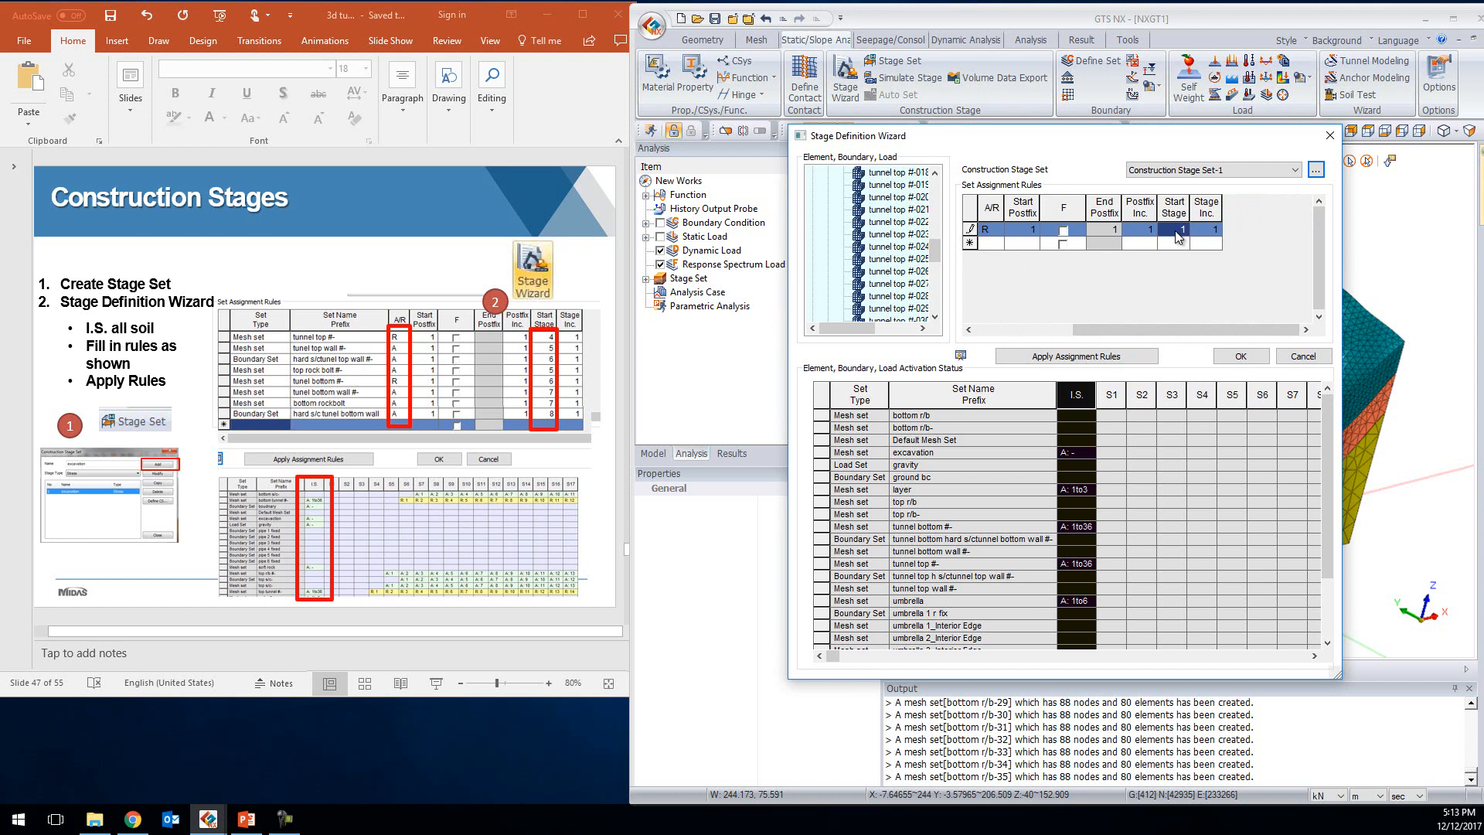
pyautogui.write('4')
pyautogui.click(1210, 230)
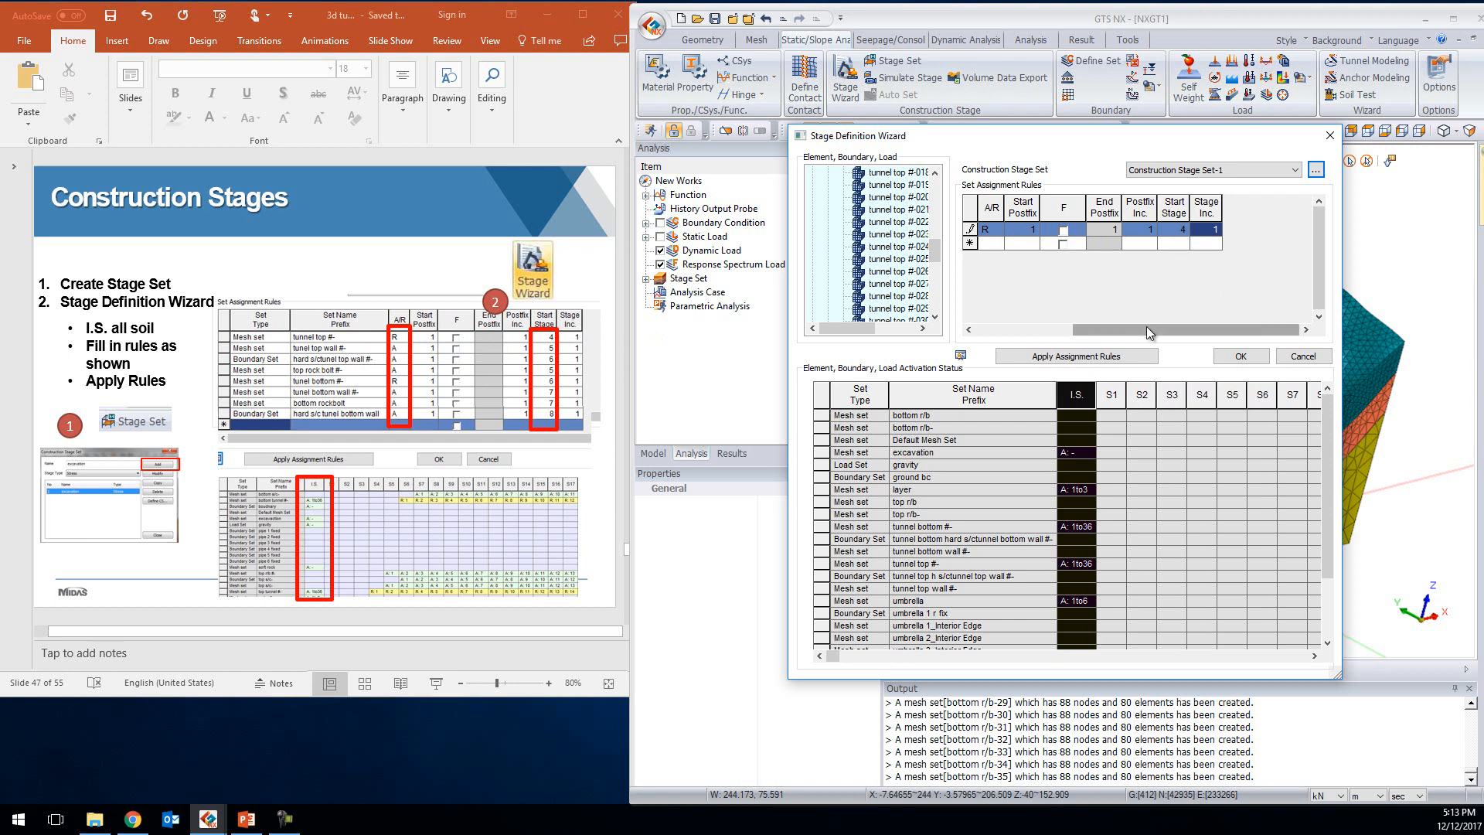
pyautogui.moveTo(1146, 328); pyautogui.dragTo(1215, 331)
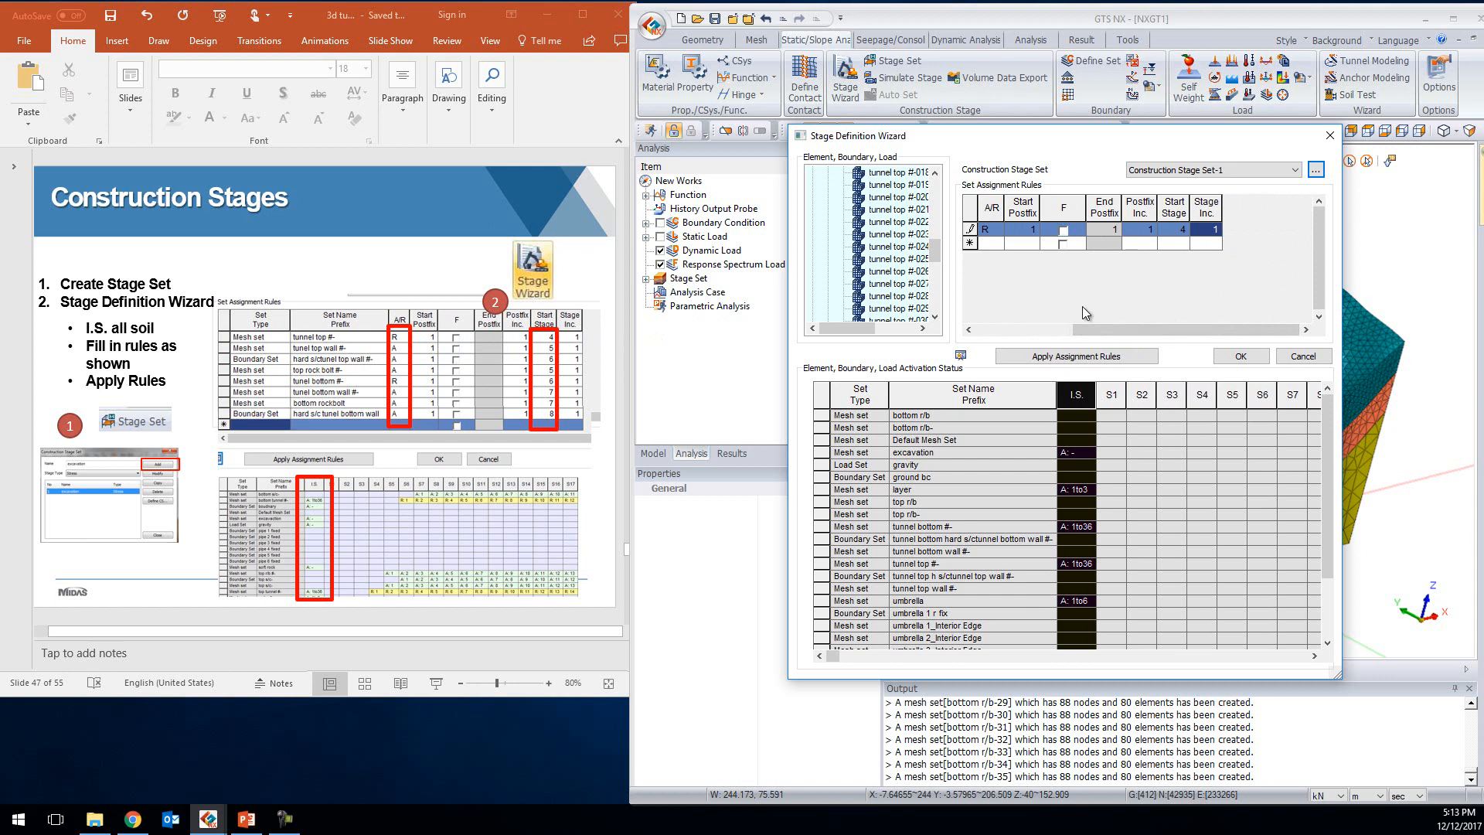
pyautogui.moveTo(1104, 331); pyautogui.dragTo(1006, 331)
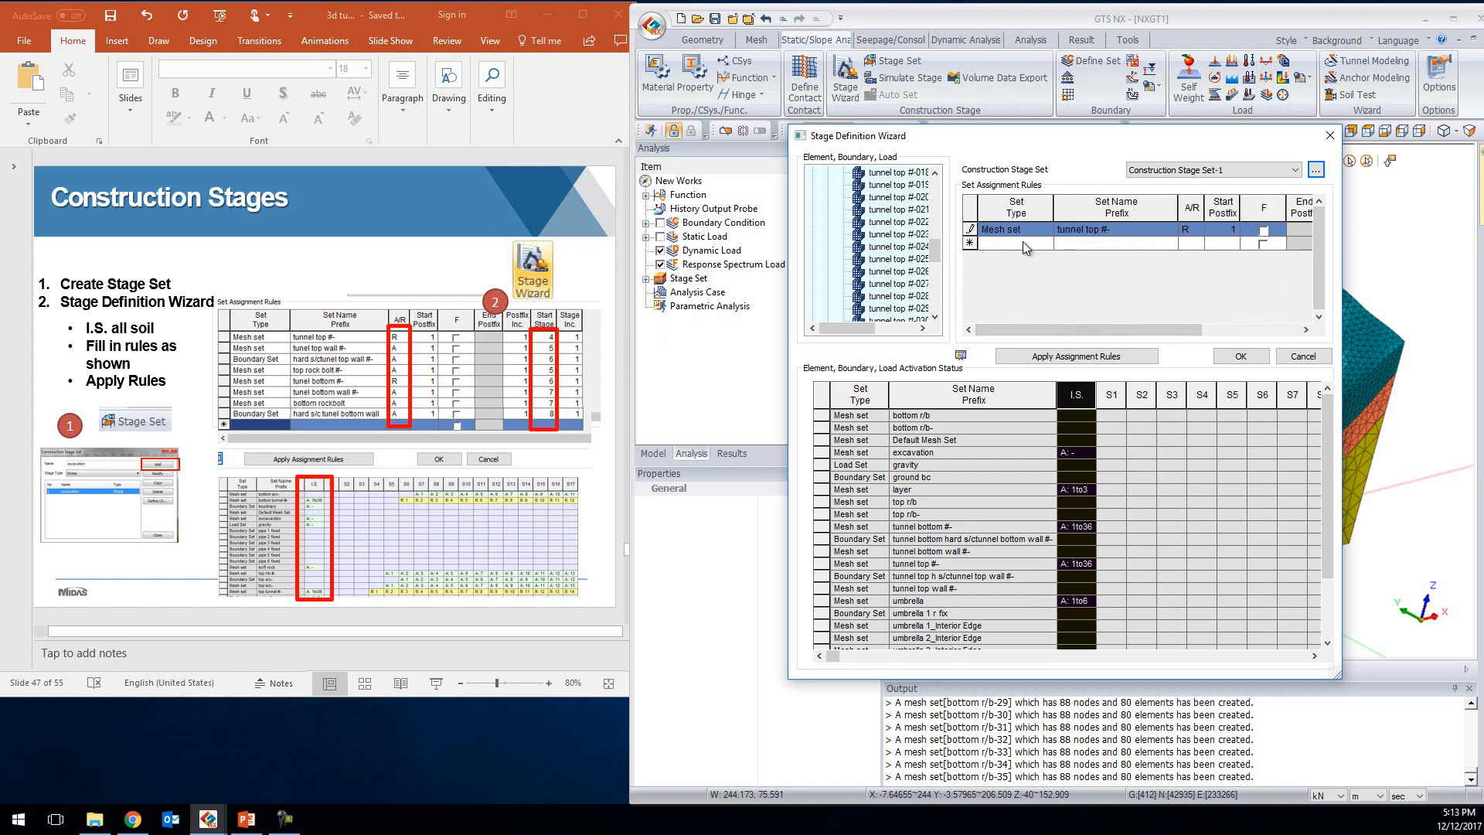
# Add a second mesh set assignment rule with the set name prefix tunnel top wall #-
pyautogui.click(1044, 244)
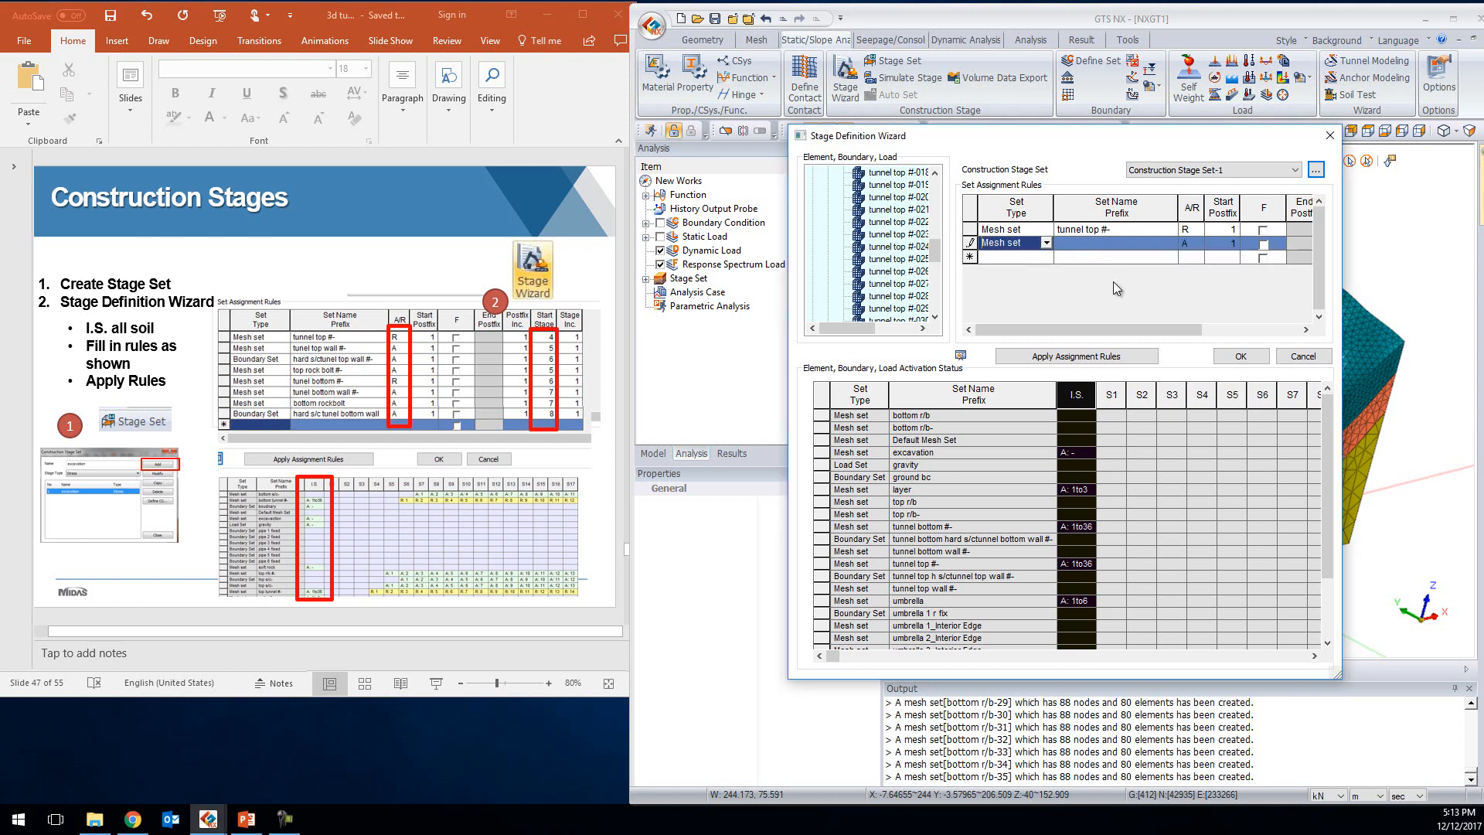
pyautogui.click(1144, 243)
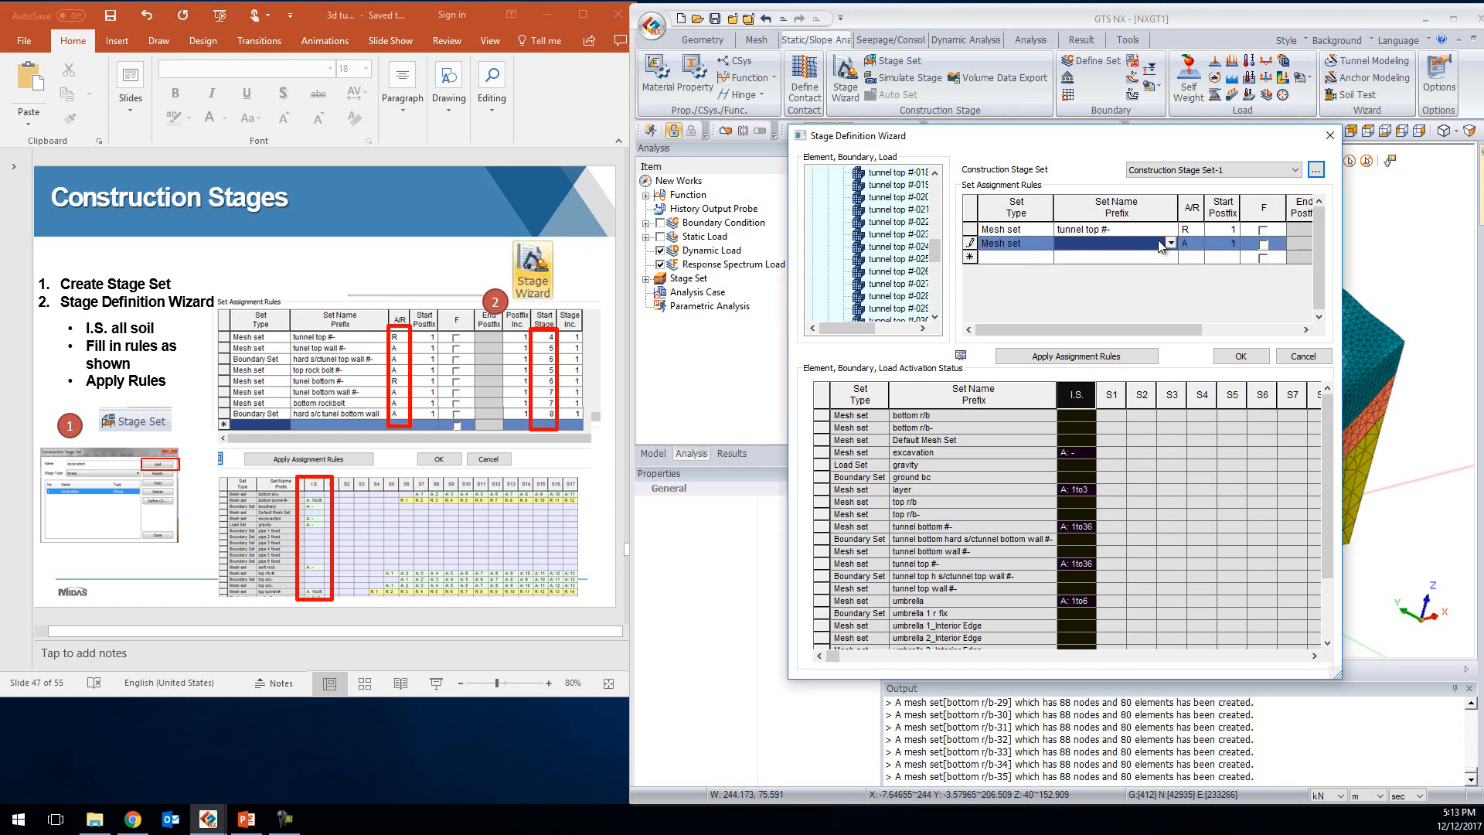
pyautogui.click(1172, 244)
pyautogui.click(1168, 320)
pyautogui.click(1168, 320)
pyautogui.click(1167, 320)
pyautogui.click(1167, 320)
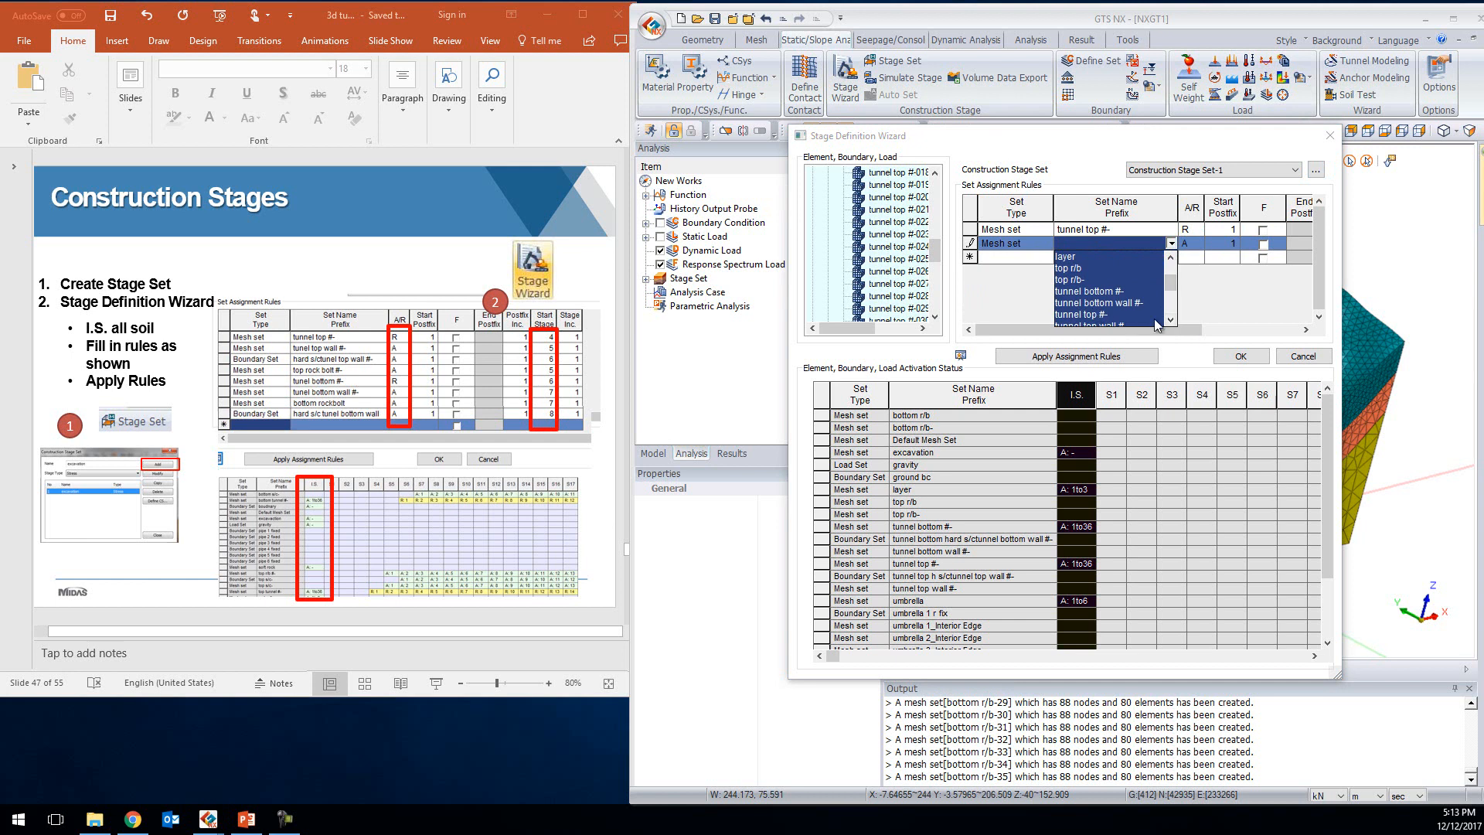
pyautogui.click(1169, 320)
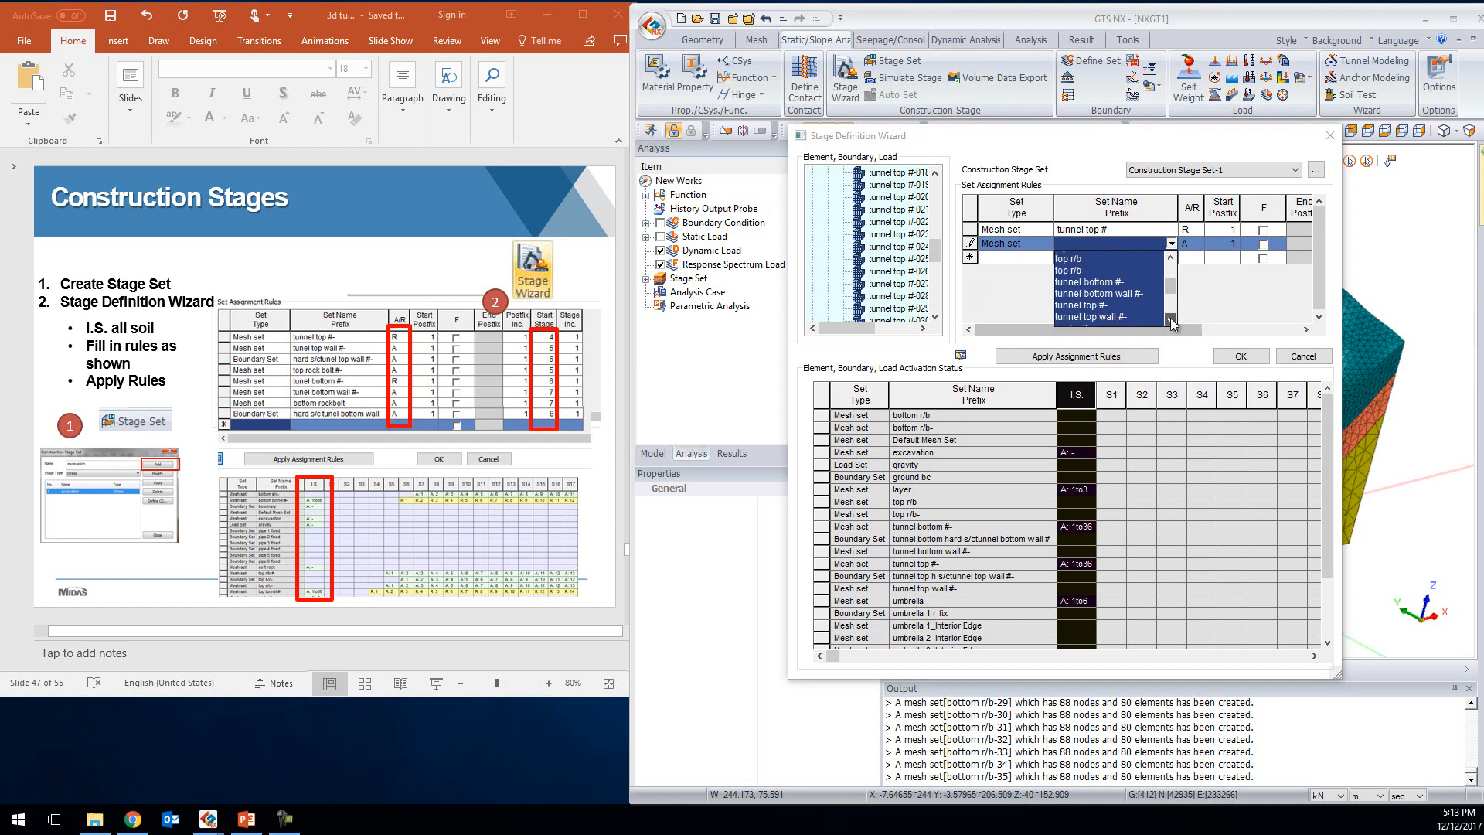
pyautogui.click(1096, 314)
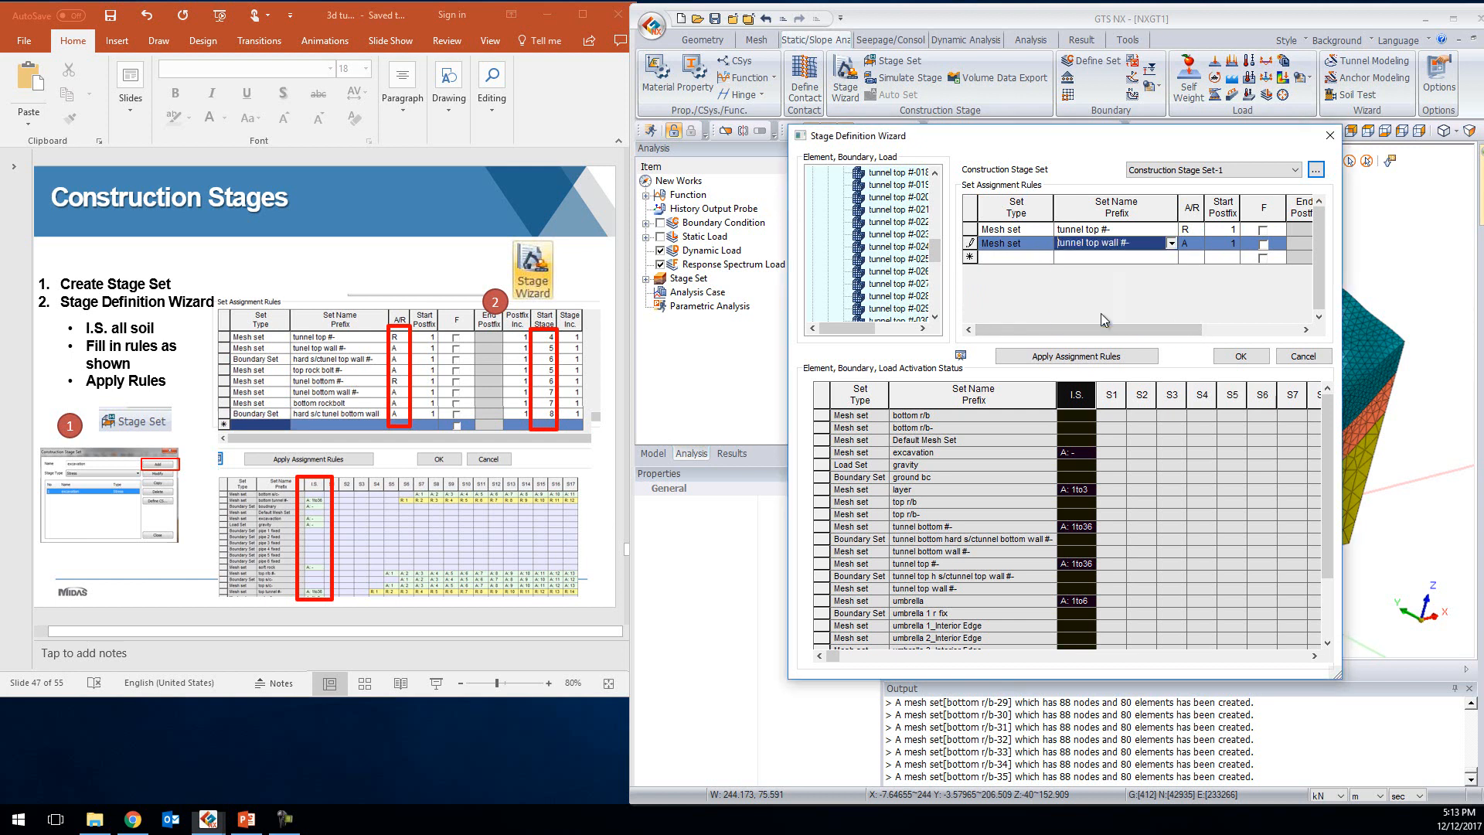
# Set the start stage of the tunnel top wall #- rule to 5
pyautogui.click(1307, 330)
pyautogui.click(1180, 242)
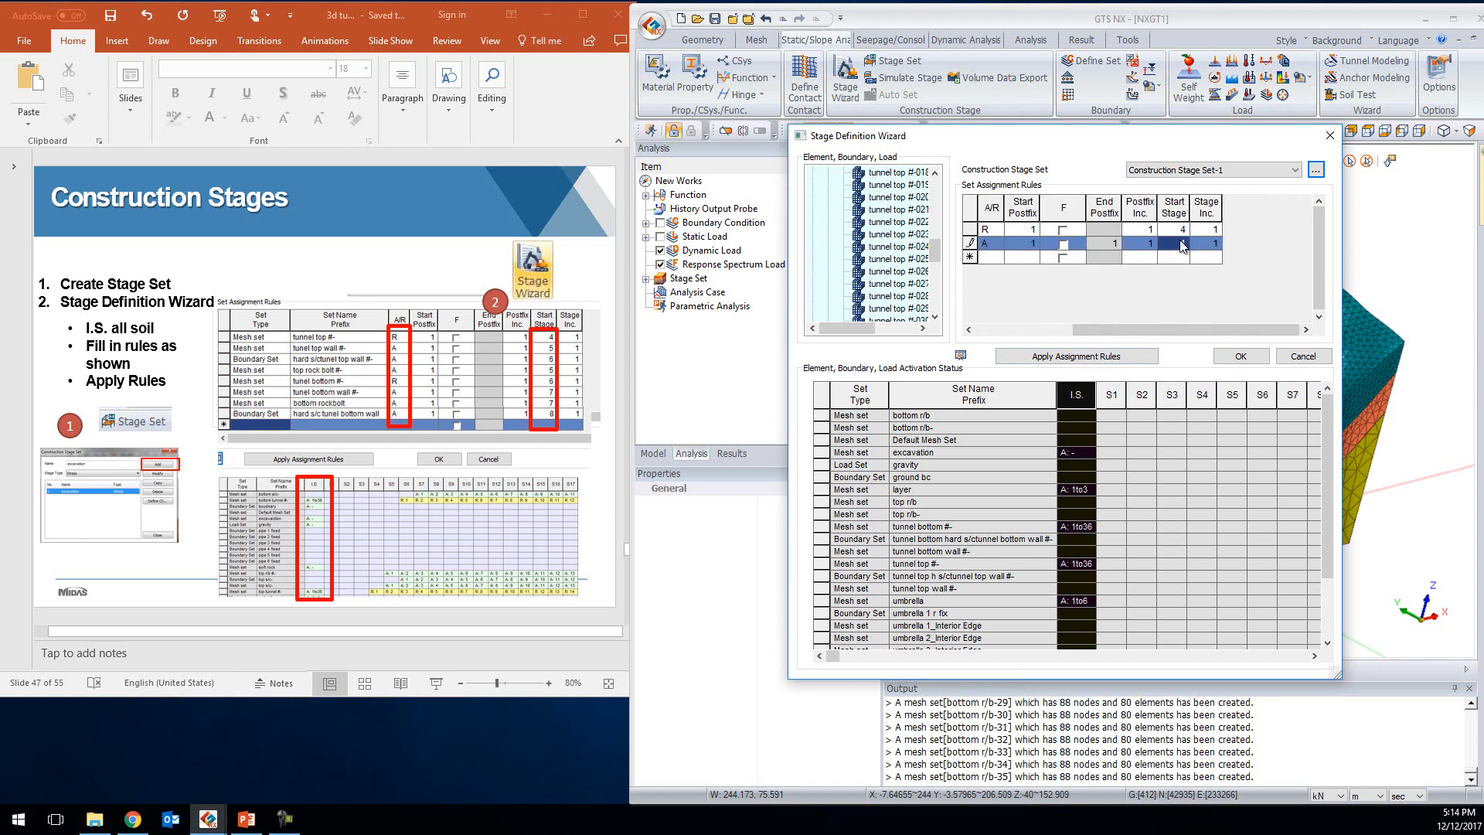
pyautogui.write('5')
pyautogui.click(1133, 257)
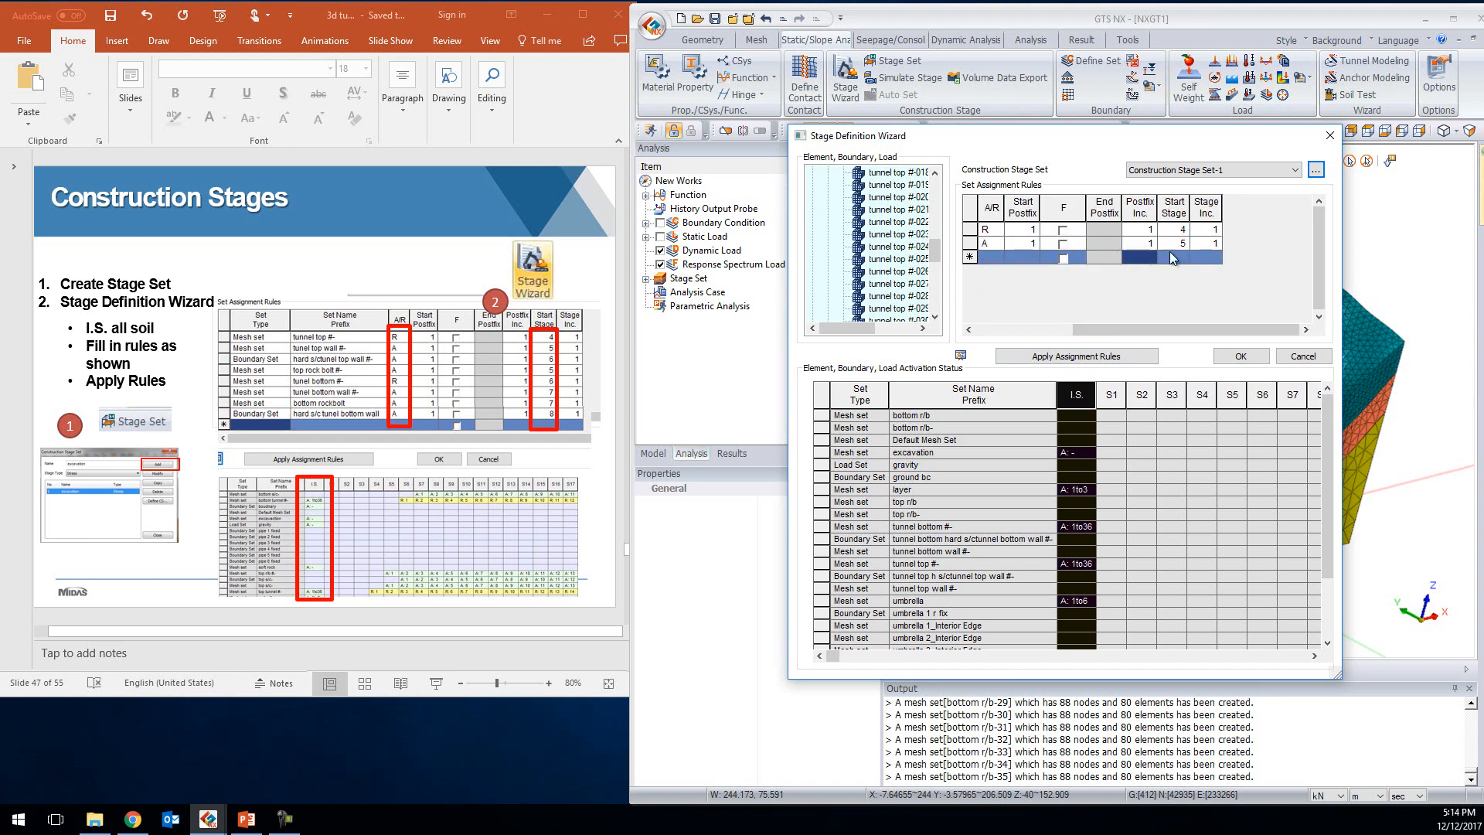
# Widen the Stage Definition Wizard on both sides so that all assignment rule columns fit
pyautogui.moveTo(1200, 328); pyautogui.dragTo(1102, 306)
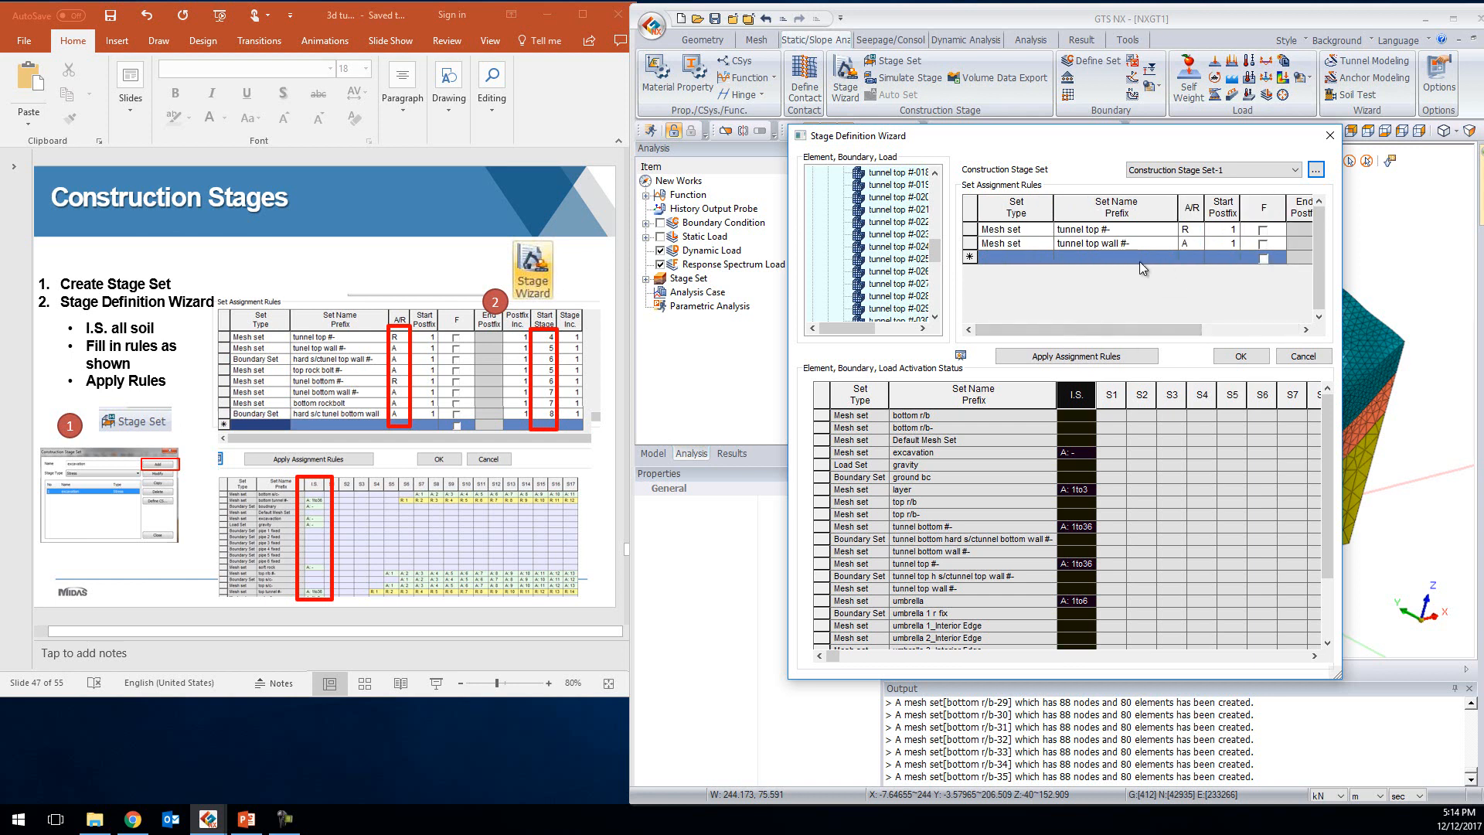
pyautogui.moveTo(1342, 284); pyautogui.dragTo(1455, 286)
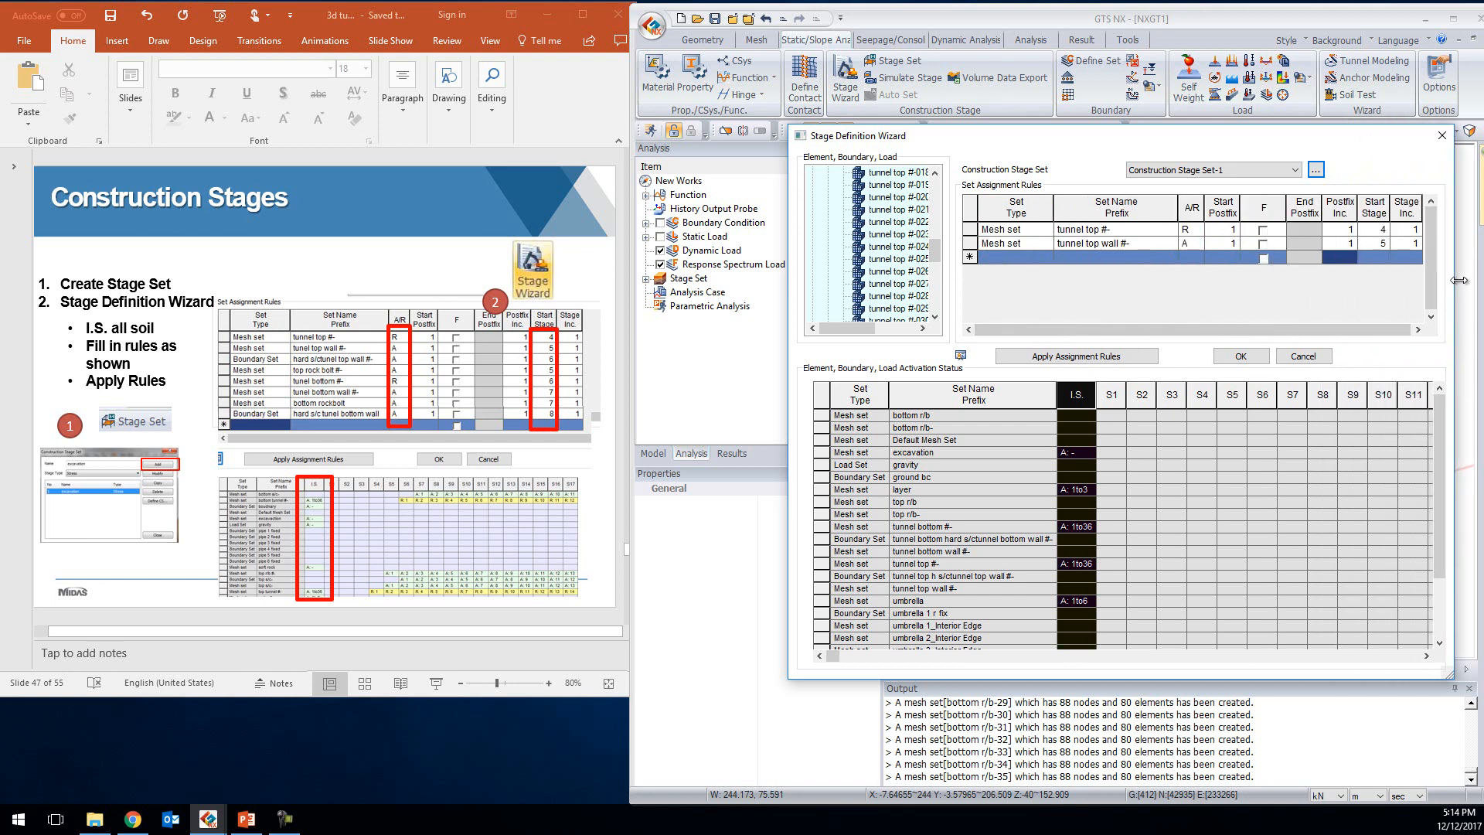
pyautogui.moveTo(788, 280); pyautogui.dragTo(709, 280)
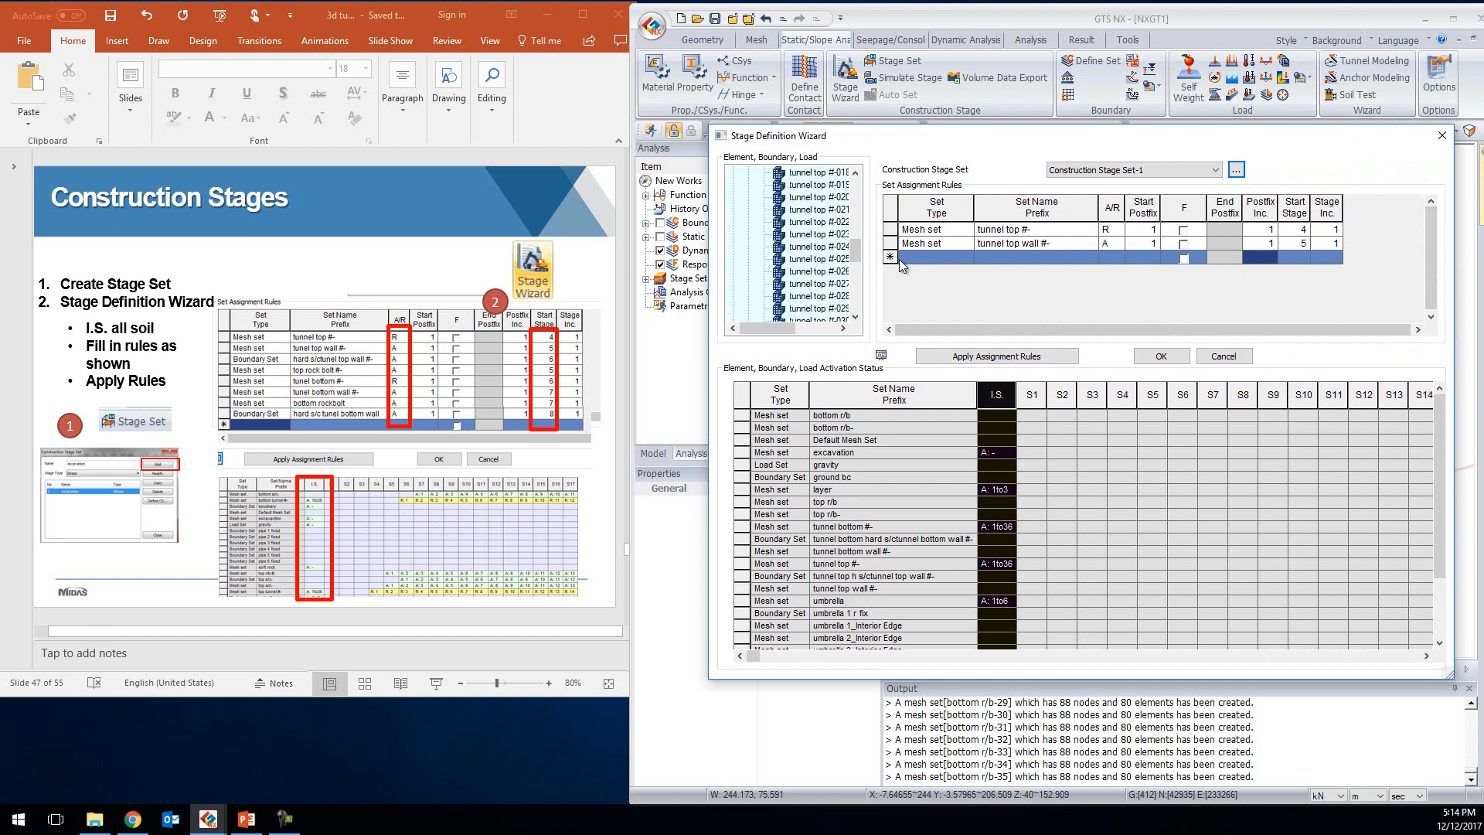
# Add a third mesh set assignment rule with the set name prefix top r/b-
pyautogui.click(954, 258)
pyautogui.click(966, 258)
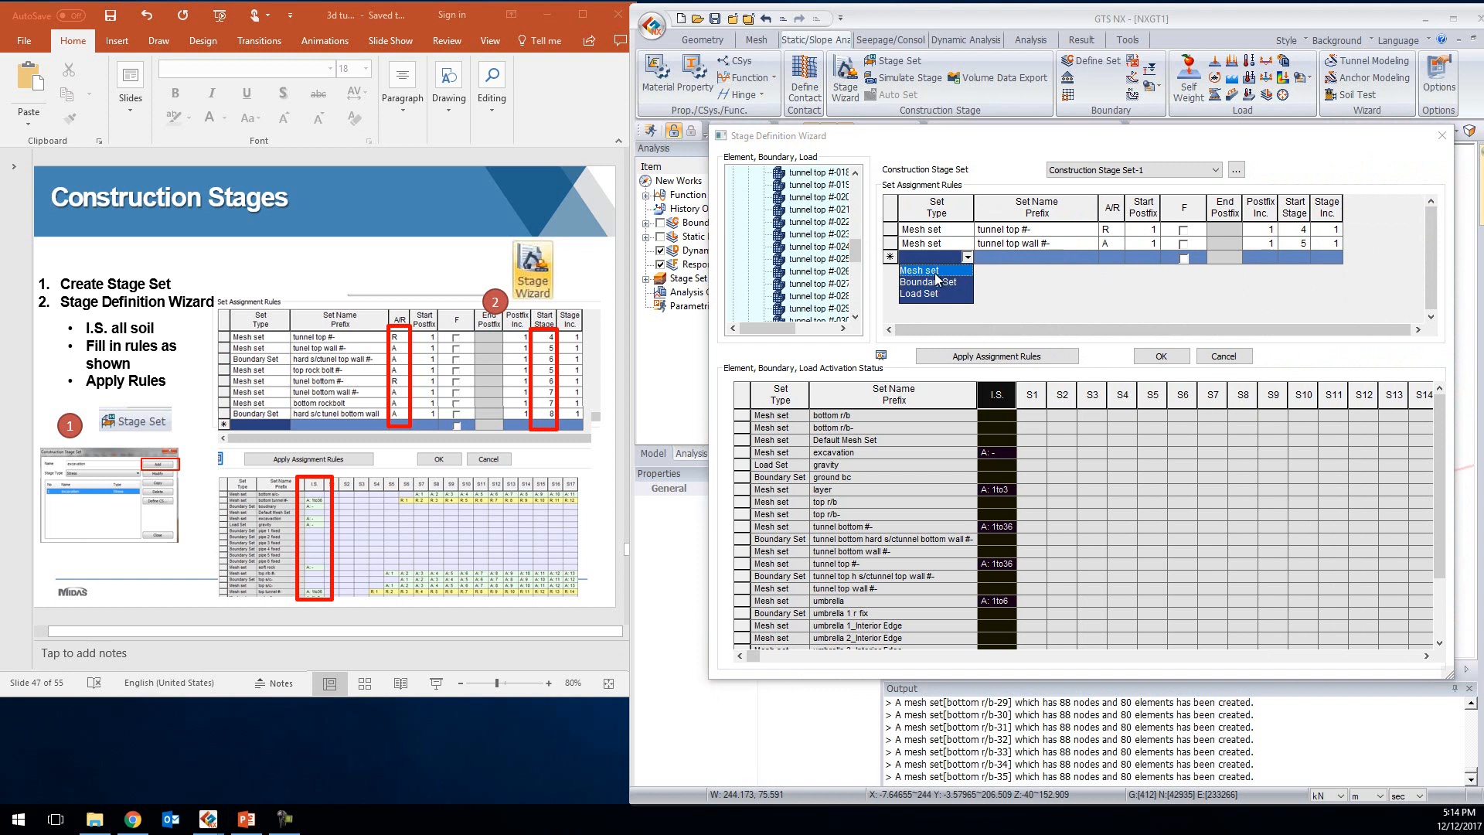
pyautogui.click(937, 271)
pyautogui.click(1038, 258)
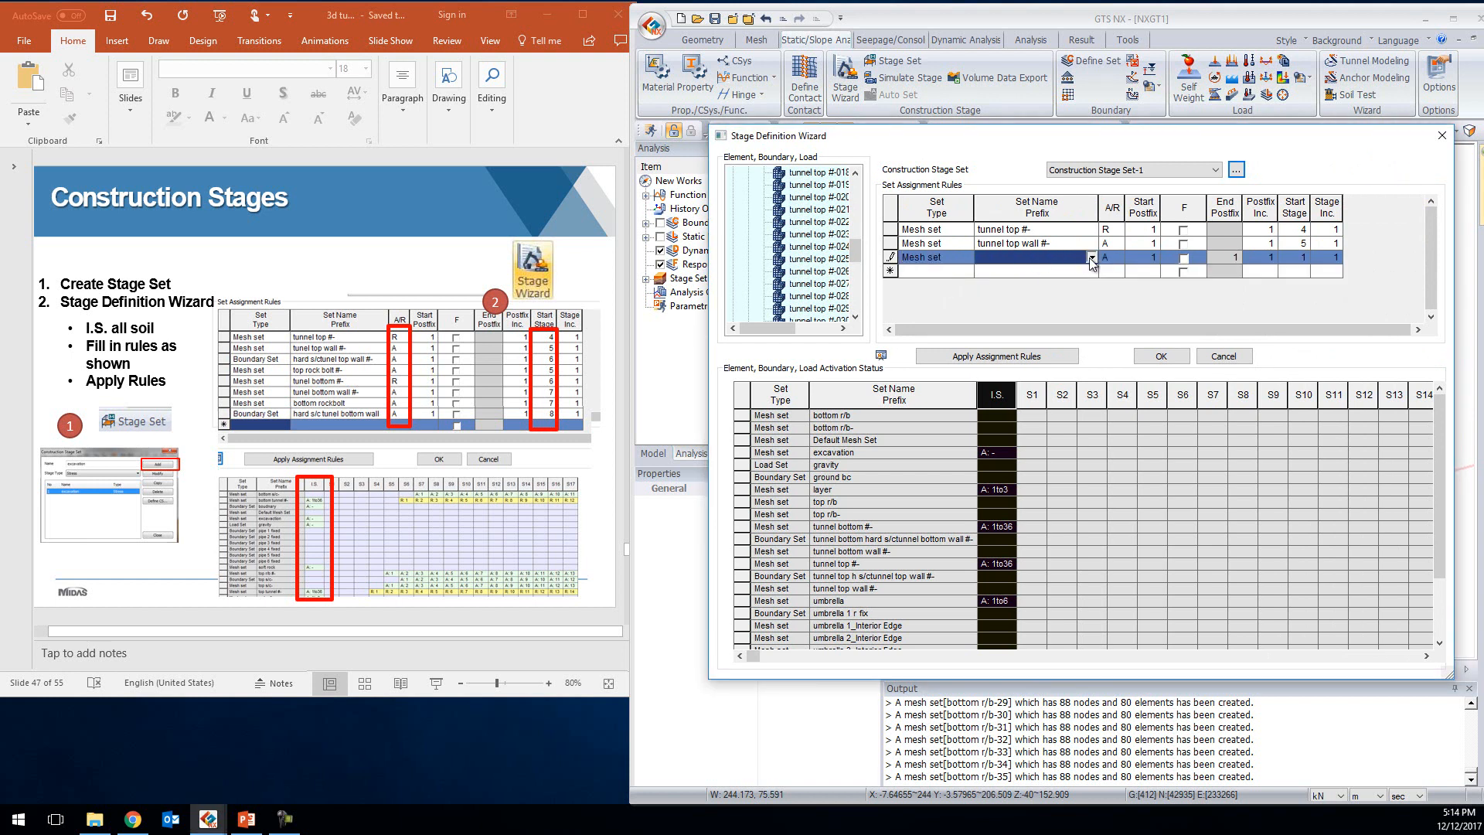
pyautogui.click(1092, 258)
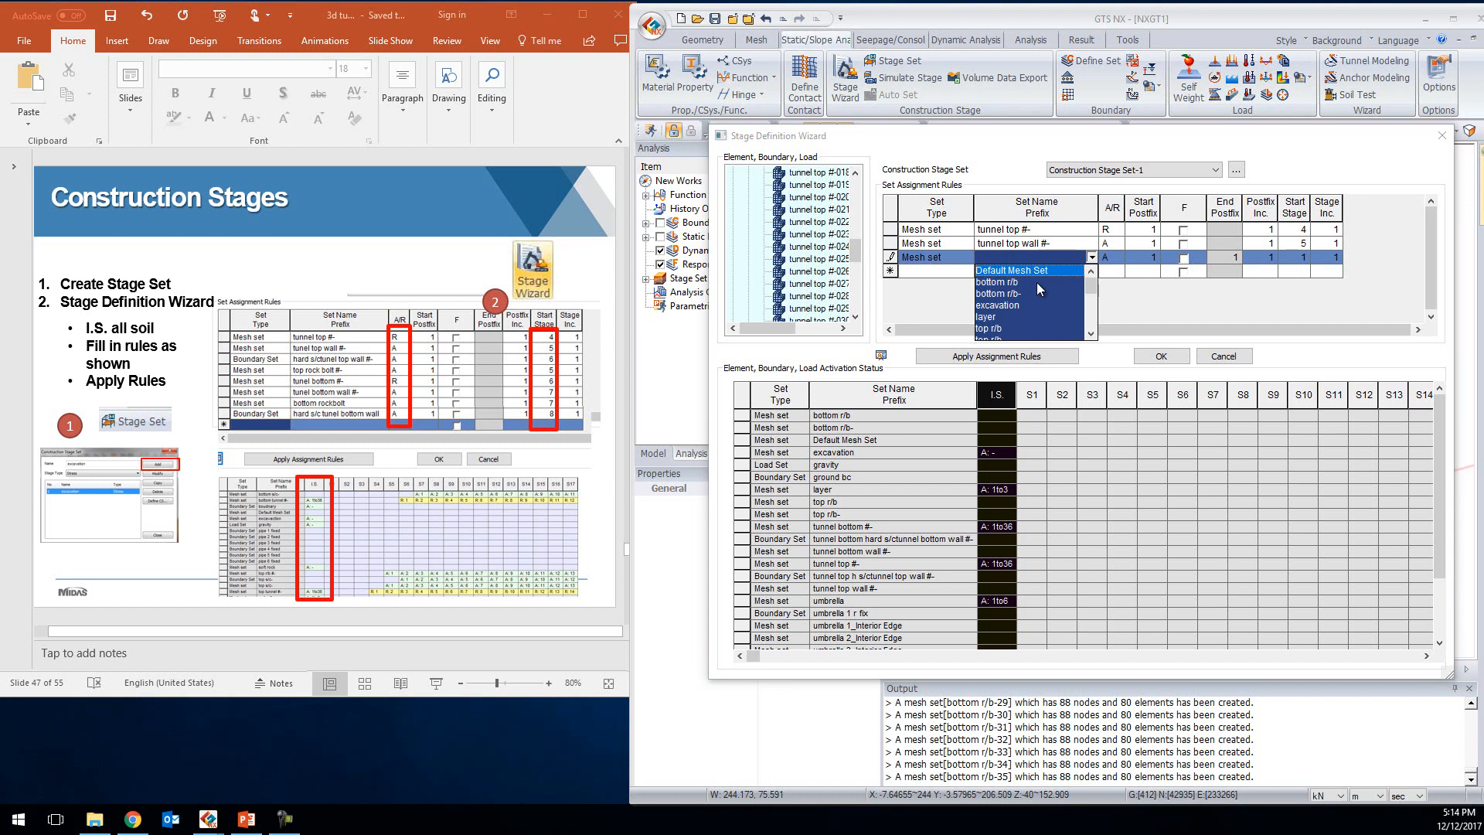
pyautogui.click(1091, 335)
pyautogui.click(1091, 335)
pyautogui.click(1090, 334)
pyautogui.click(1091, 335)
pyautogui.click(1091, 335)
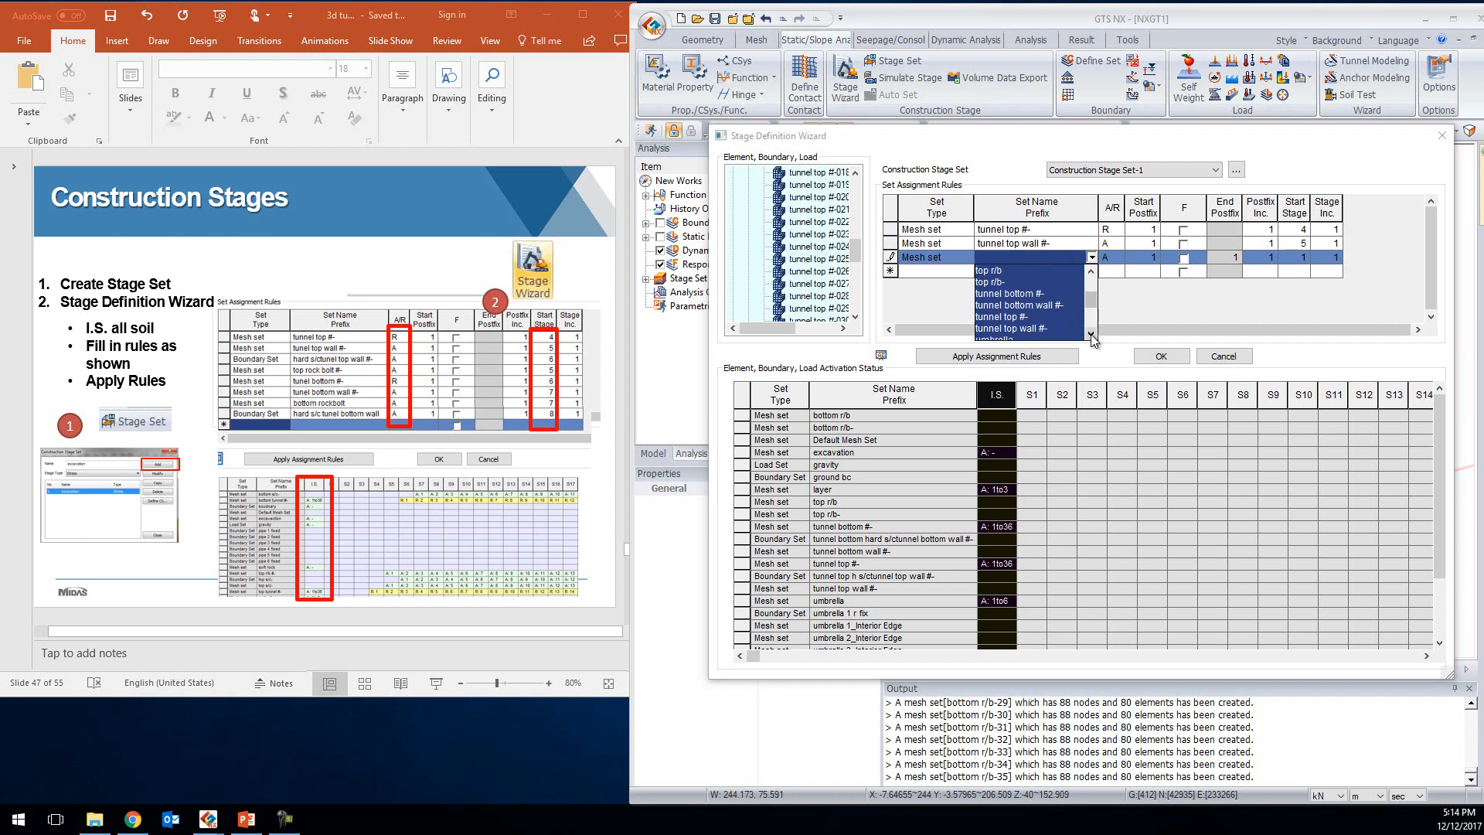
pyautogui.click(1091, 335)
pyautogui.click(1091, 335)
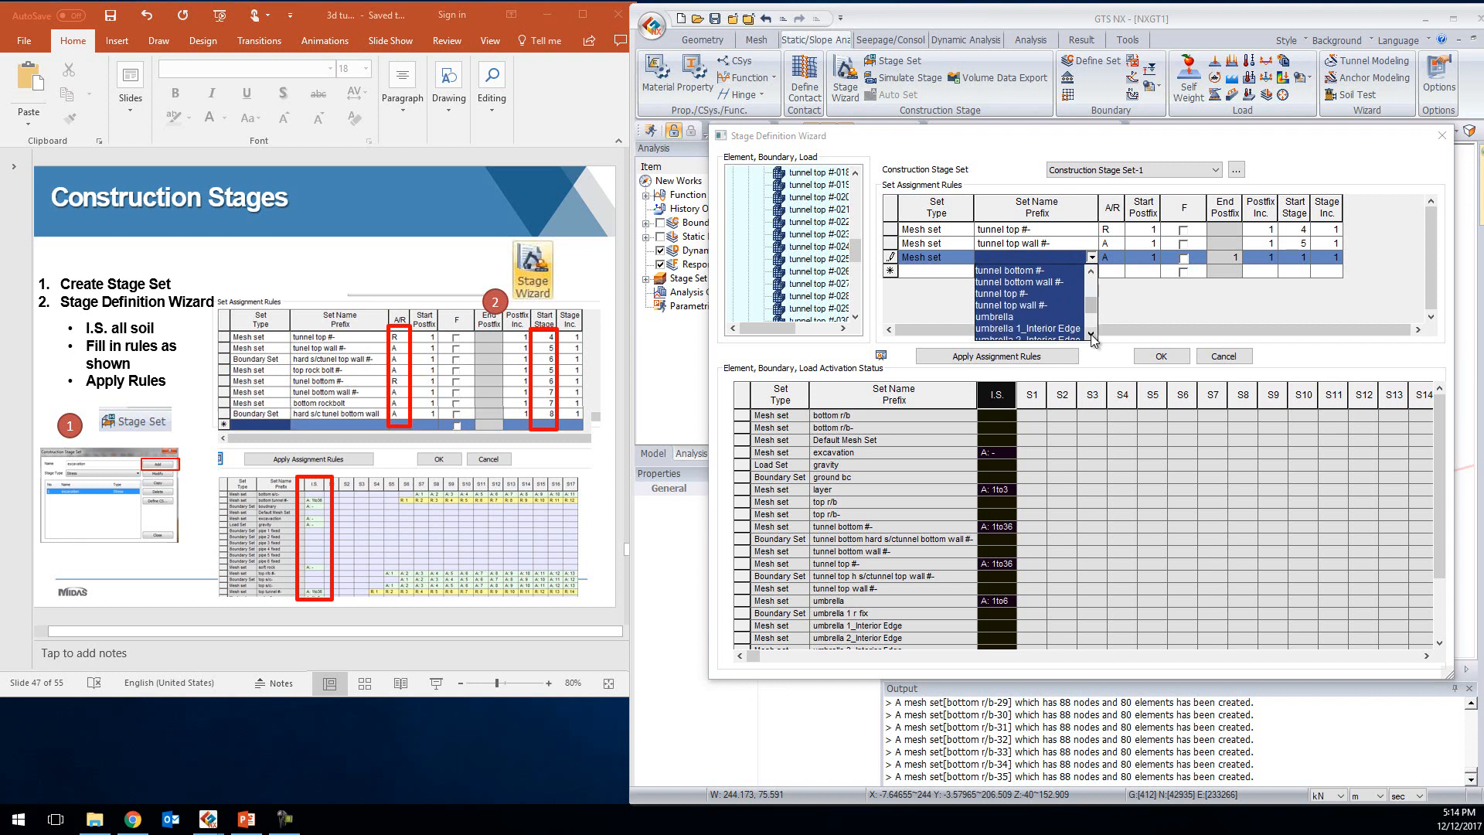
pyautogui.click(1091, 334)
pyautogui.click(1091, 335)
pyautogui.click(1091, 335)
pyautogui.click(1091, 335)
pyautogui.click(1091, 335)
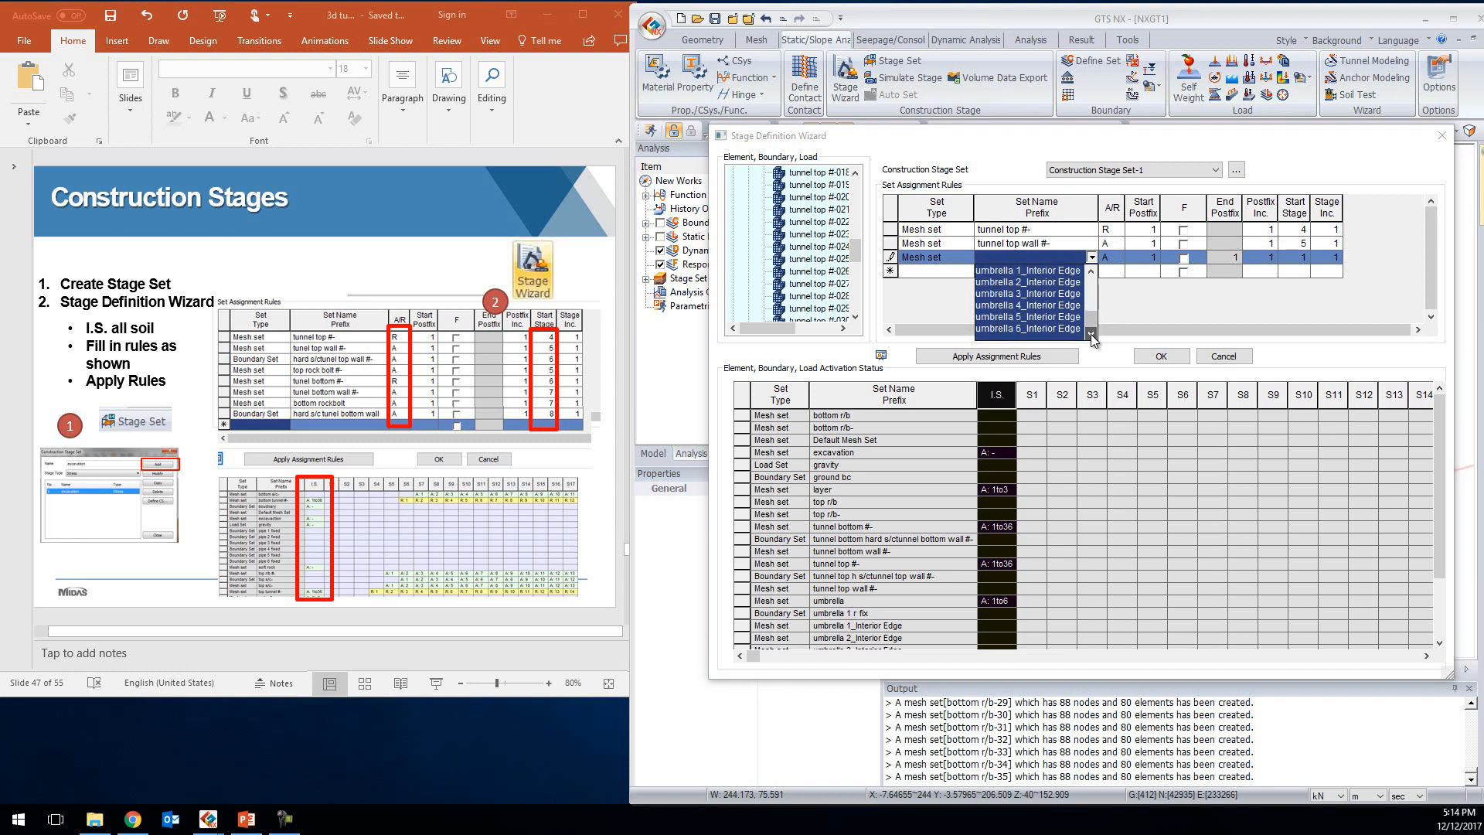
pyautogui.click(1091, 270)
pyautogui.click(1091, 271)
pyautogui.click(1091, 271)
pyautogui.click(1090, 270)
pyautogui.click(1090, 271)
pyautogui.click(1090, 271)
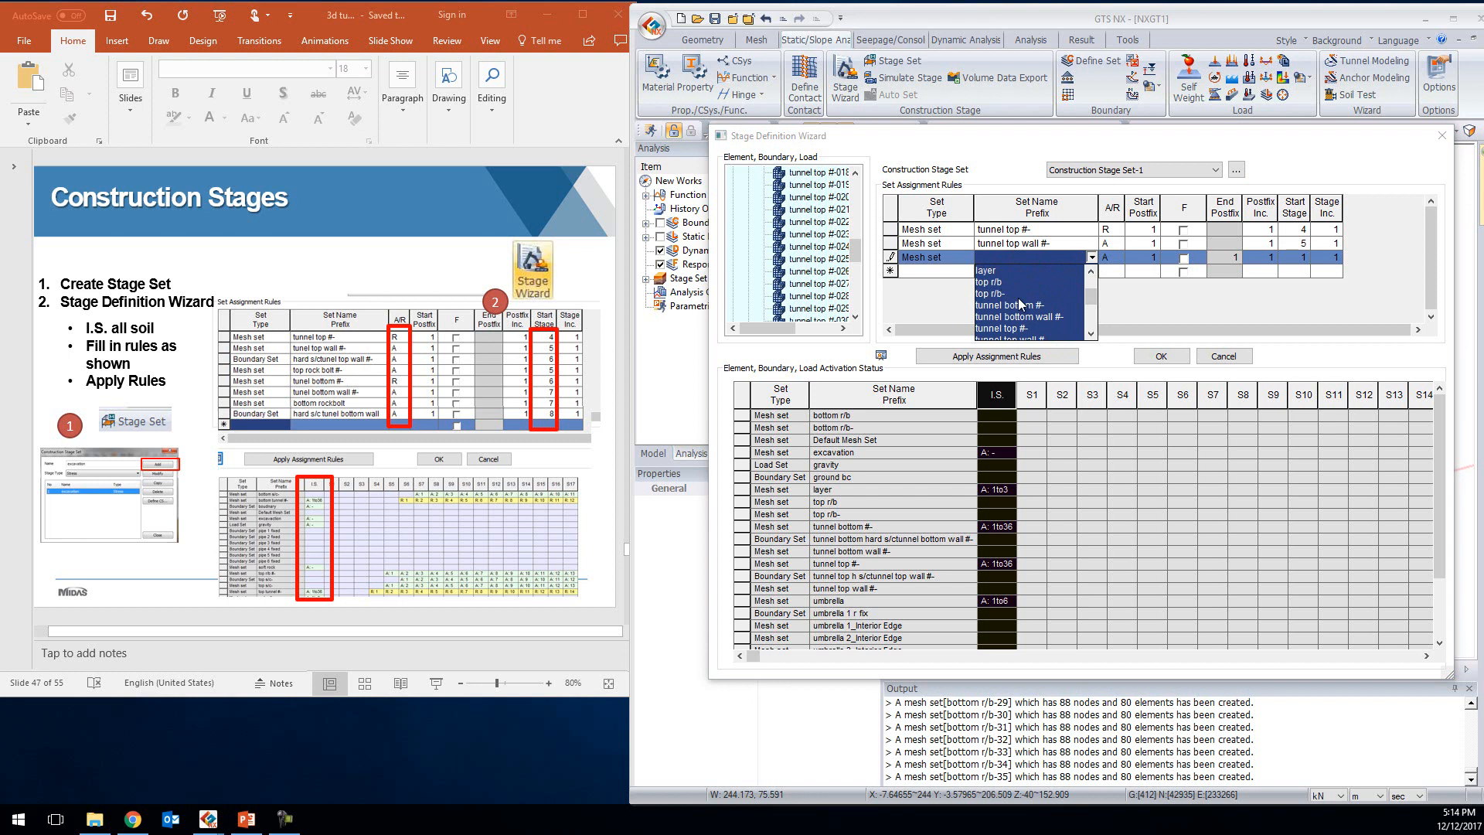
pyautogui.click(1009, 283)
# Set the start stage of the top r/b- rule to 5
pyautogui.click(1297, 258)
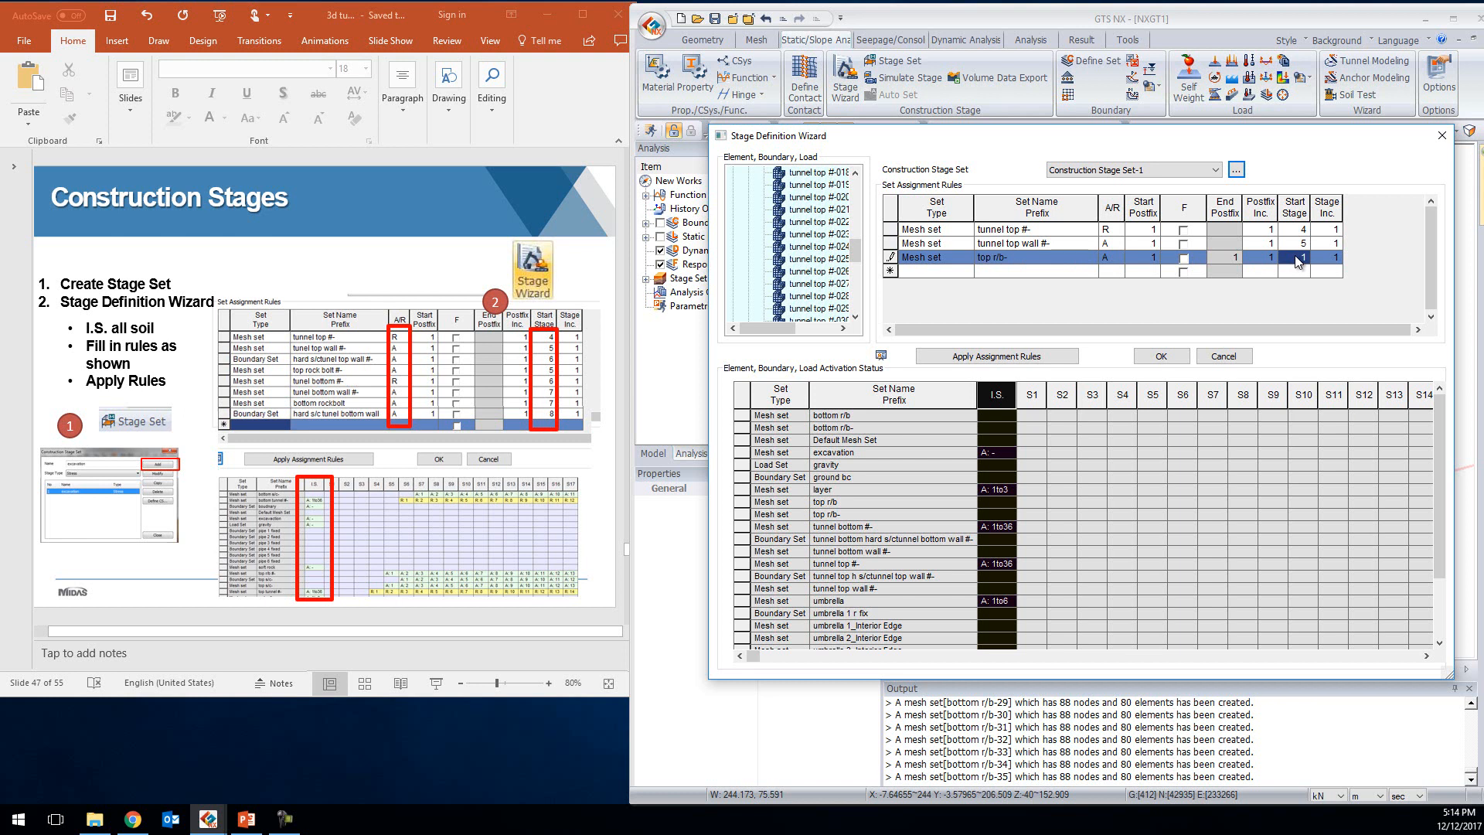
pyautogui.write('5')
pyautogui.click(940, 271)
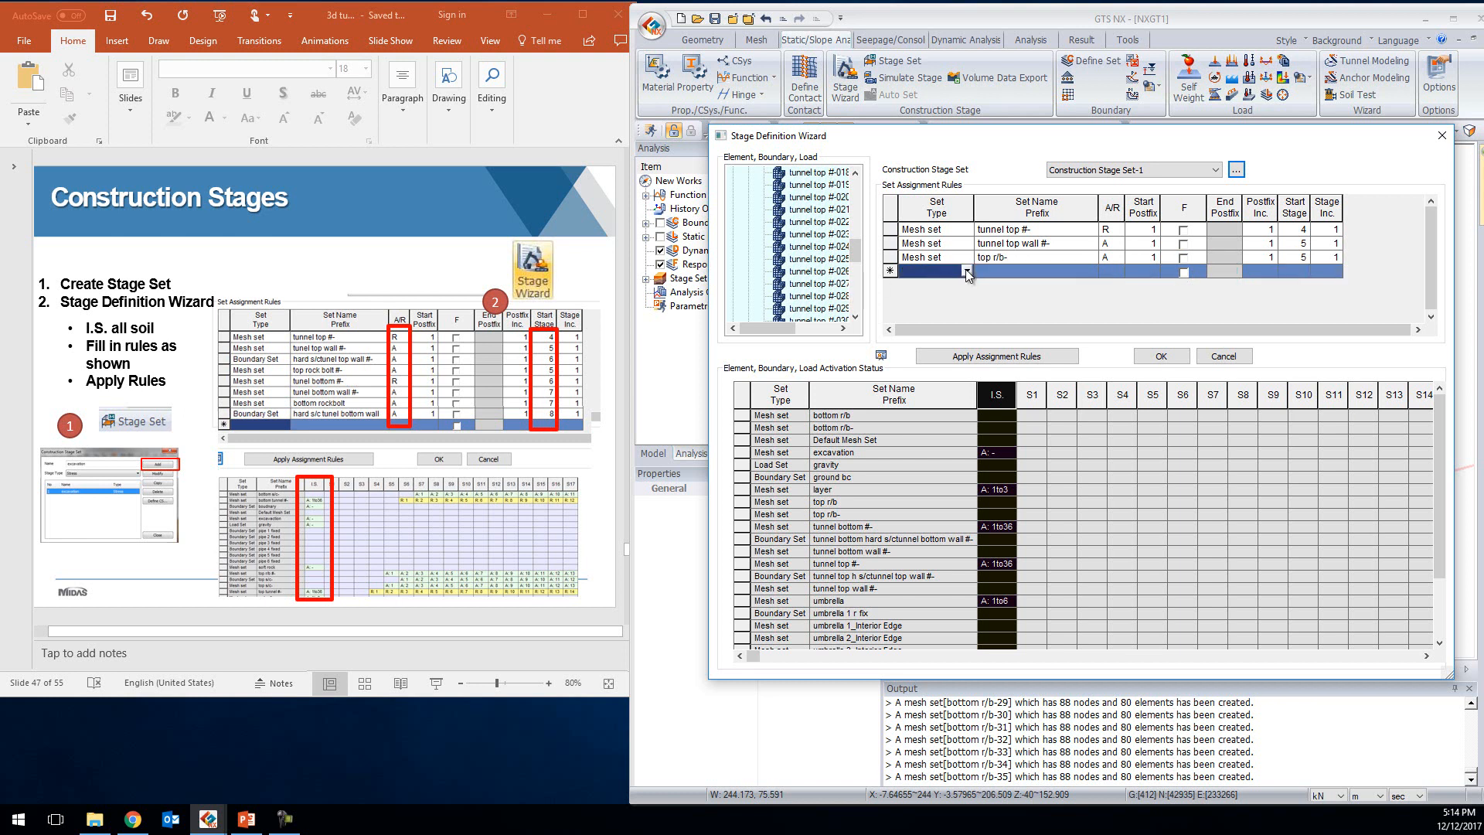
pyautogui.click(966, 271)
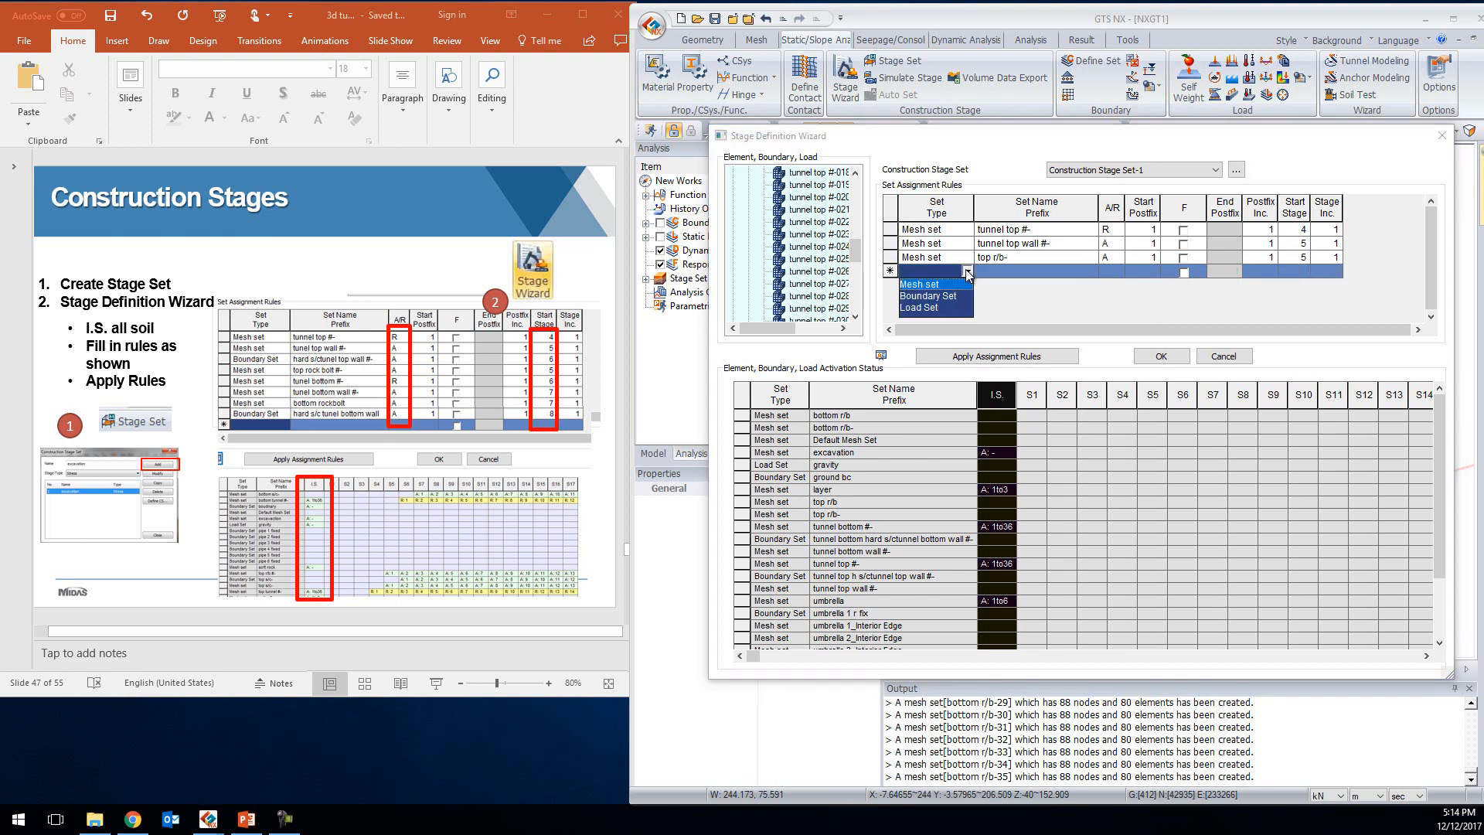
# Set the start stage of the top r/b- rule to 6 and reselect top r/b- as its set name prefix
pyautogui.click(1307, 256)
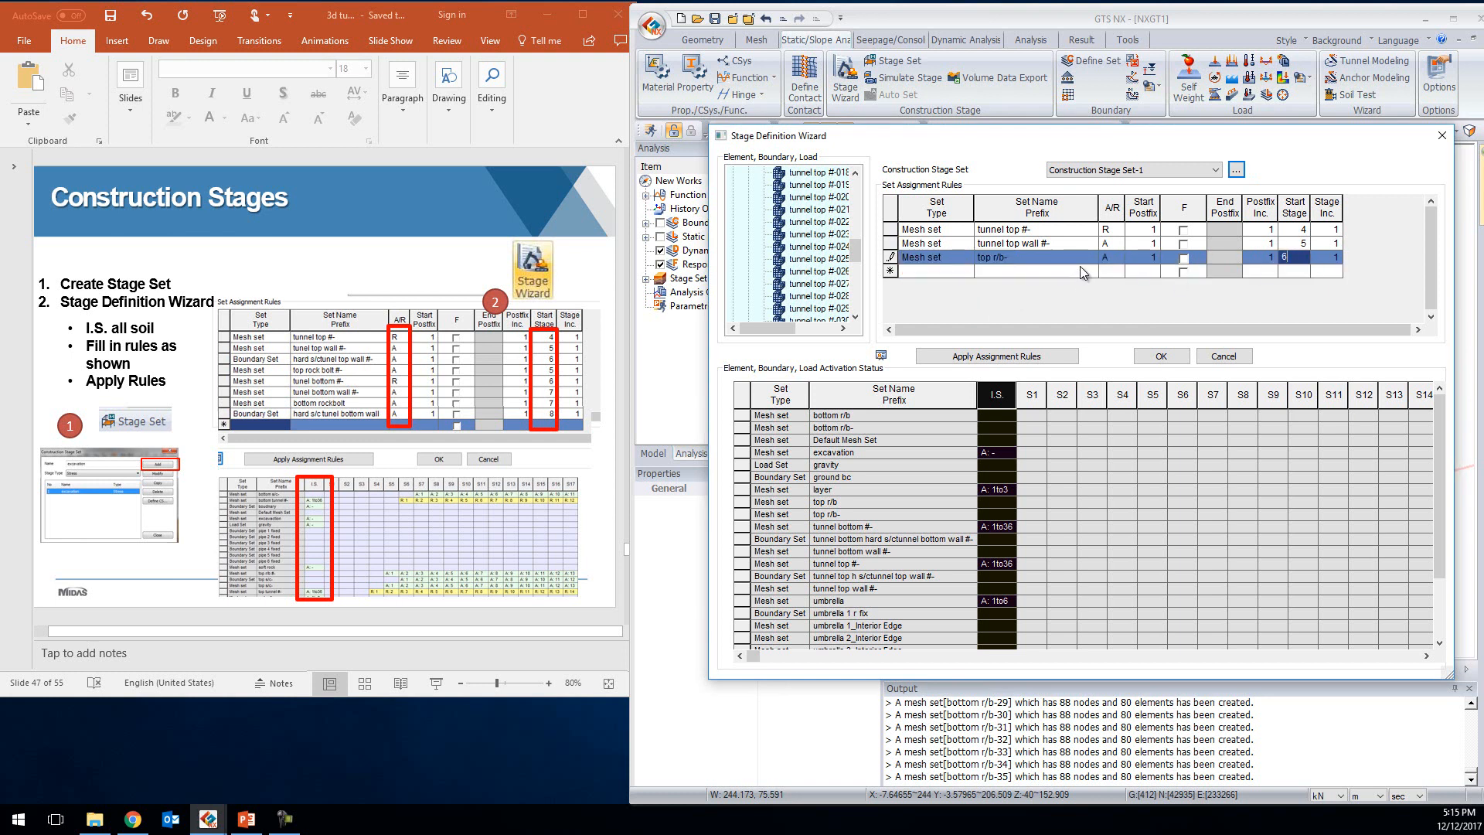
pyautogui.click(965, 270)
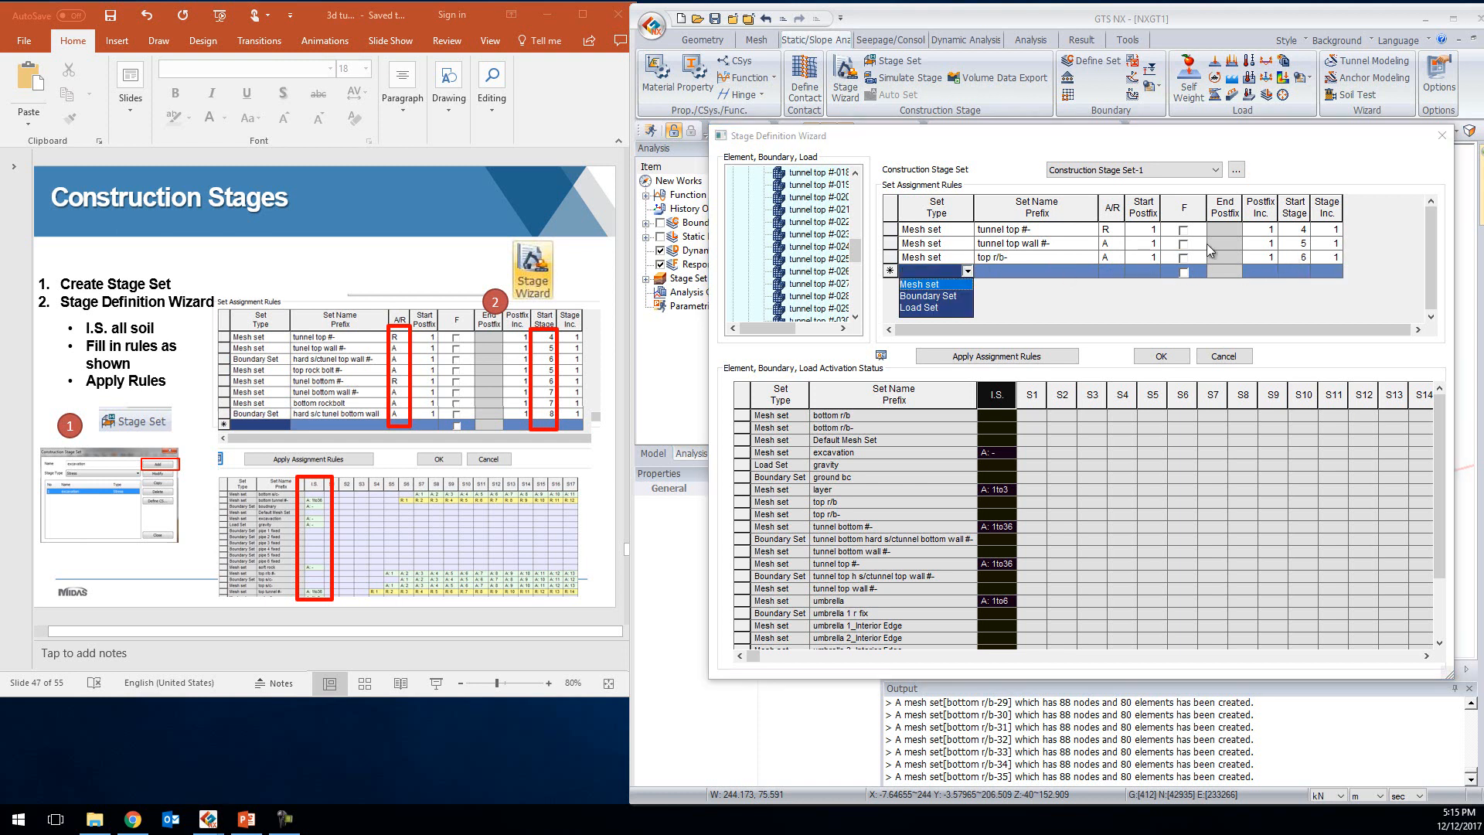
pyautogui.click(1000, 258)
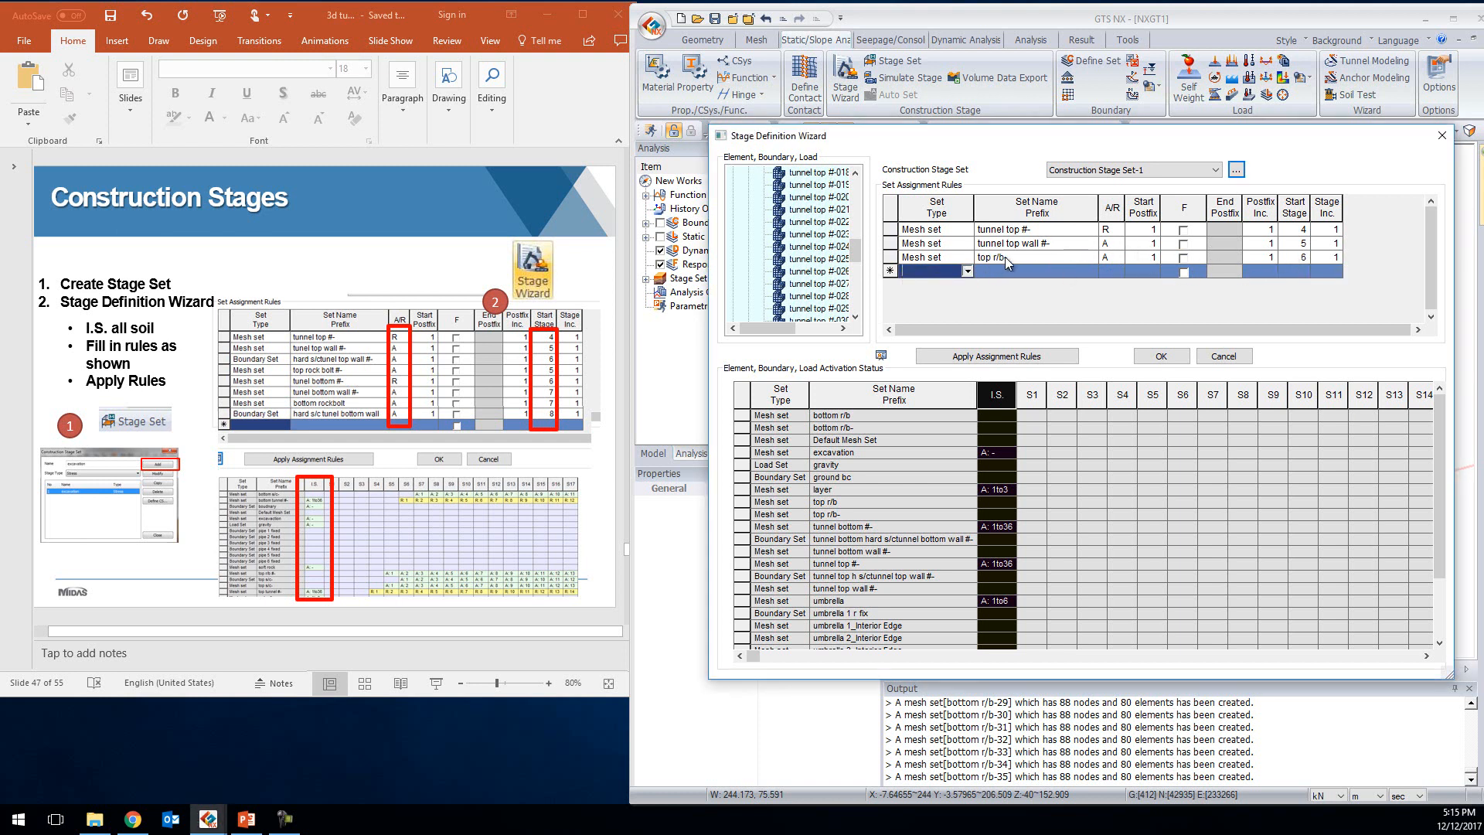
pyautogui.click(1092, 257)
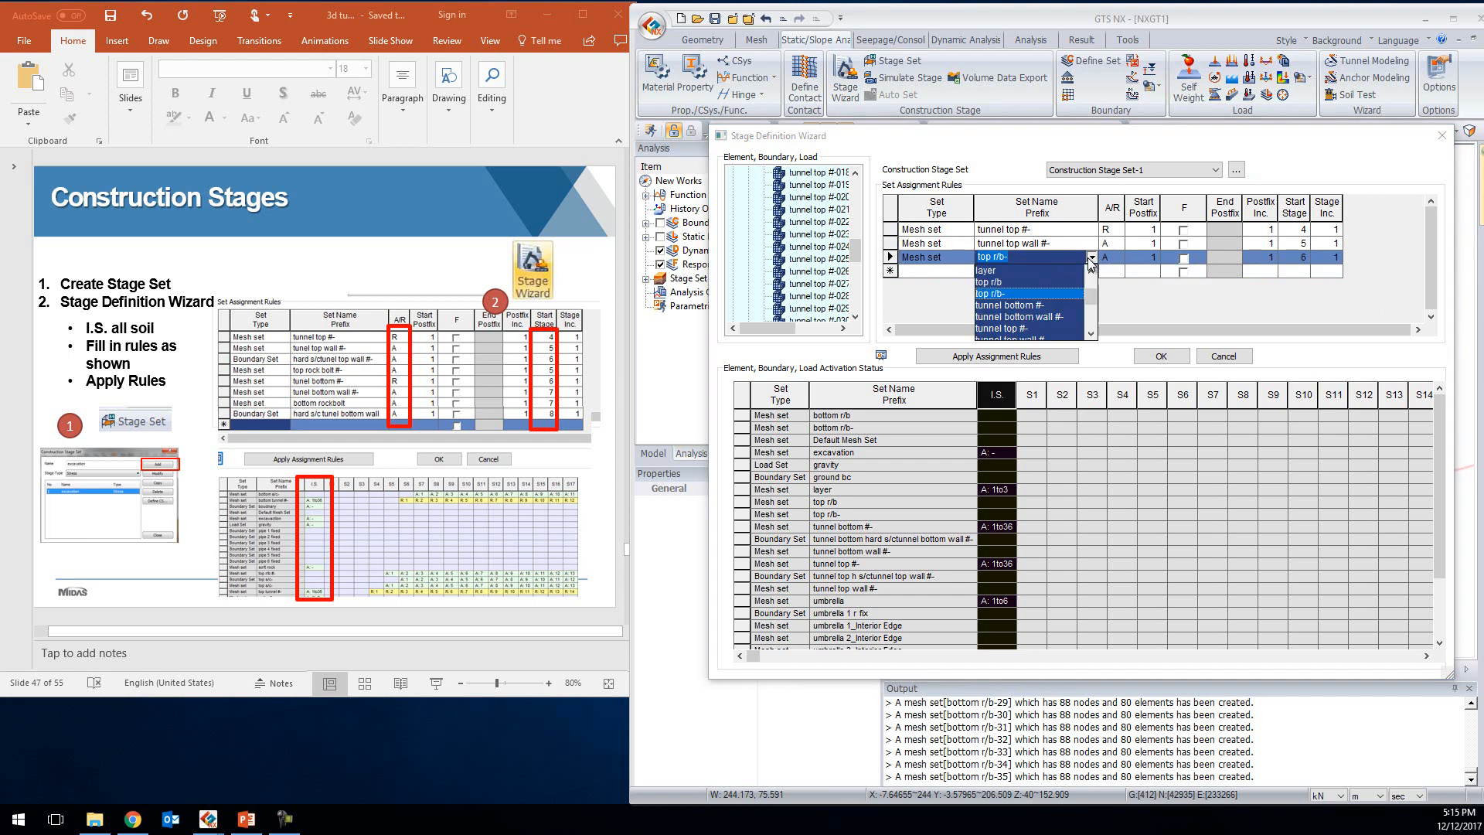
pyautogui.click(996, 292)
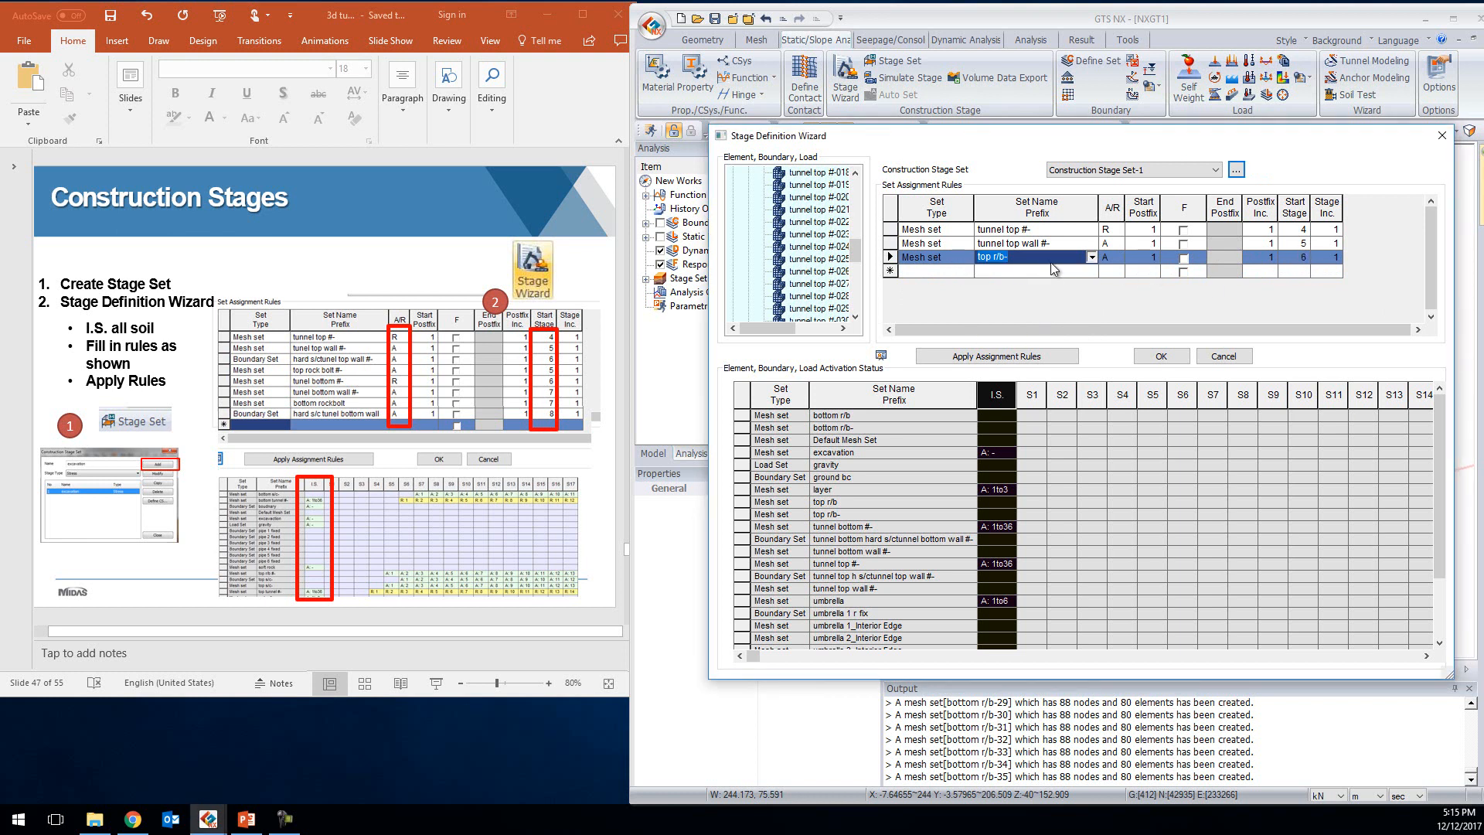
# Add a boundary set assignment rule with the prefix tunnel top h s/ctunnel top wall #- and start stage 6
pyautogui.click(957, 269)
pyautogui.click(967, 271)
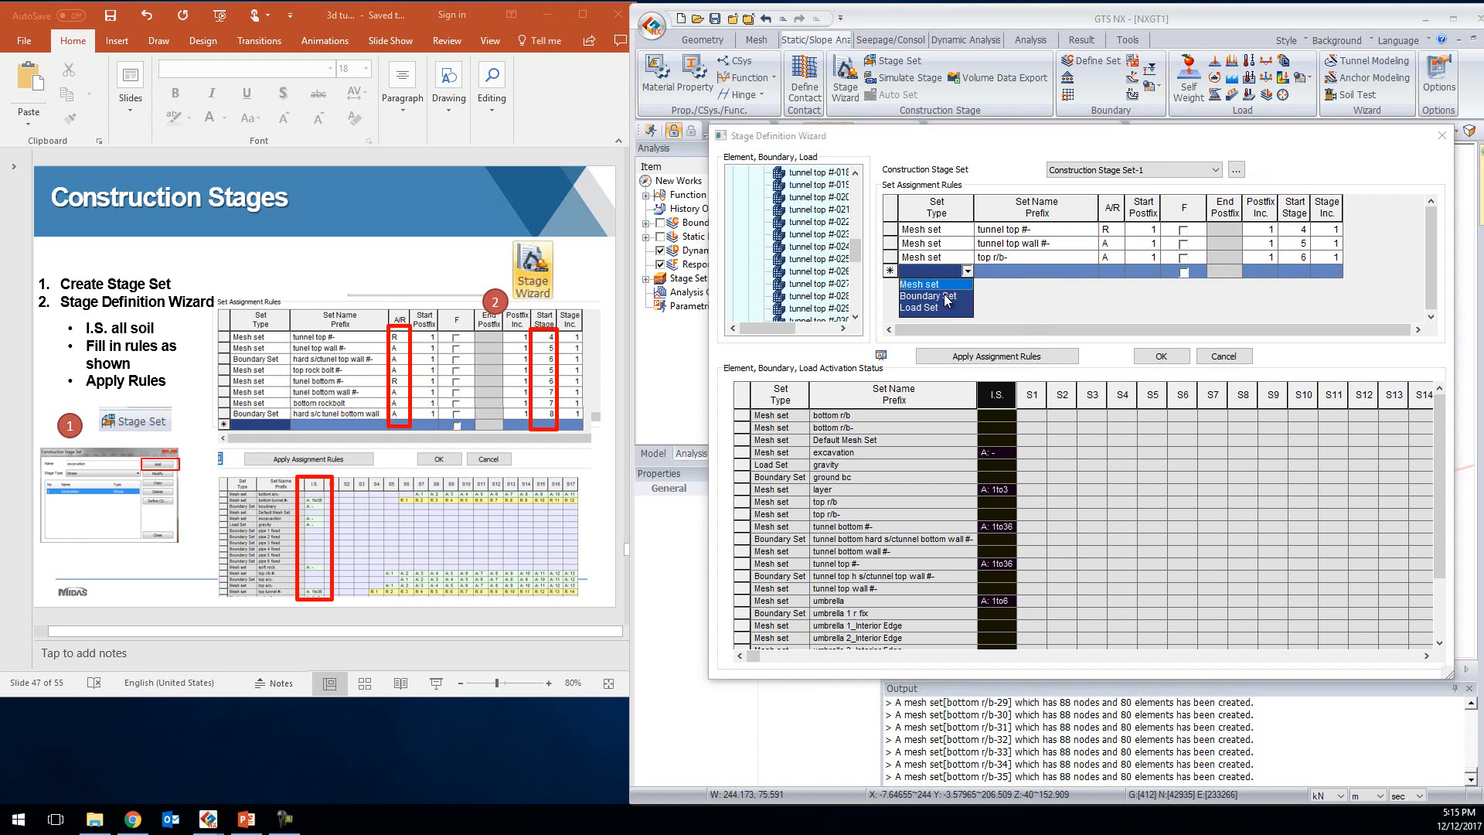
pyautogui.click(944, 296)
pyautogui.click(1095, 272)
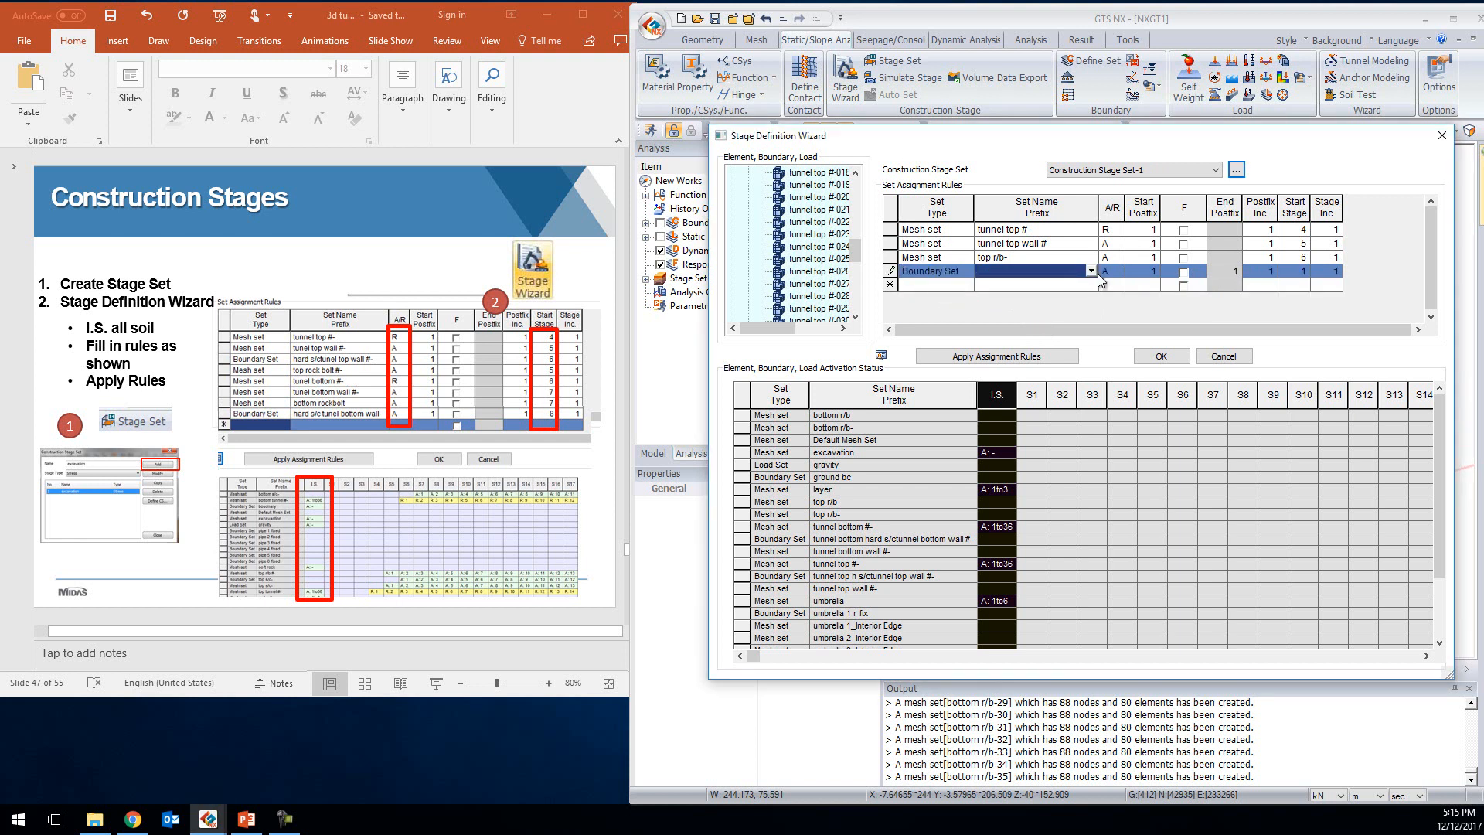
pyautogui.click(1092, 271)
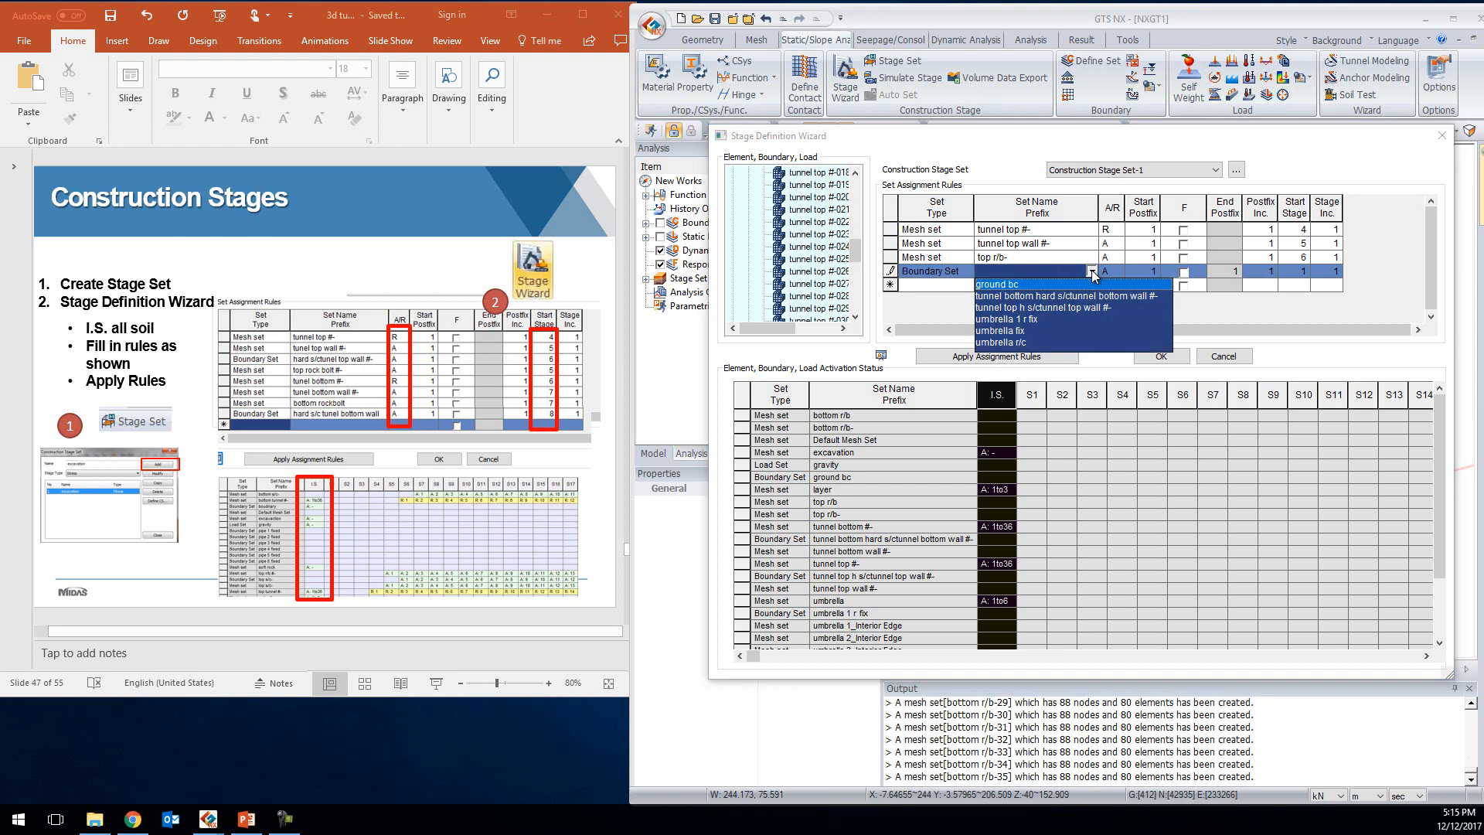
pyautogui.click(1033, 308)
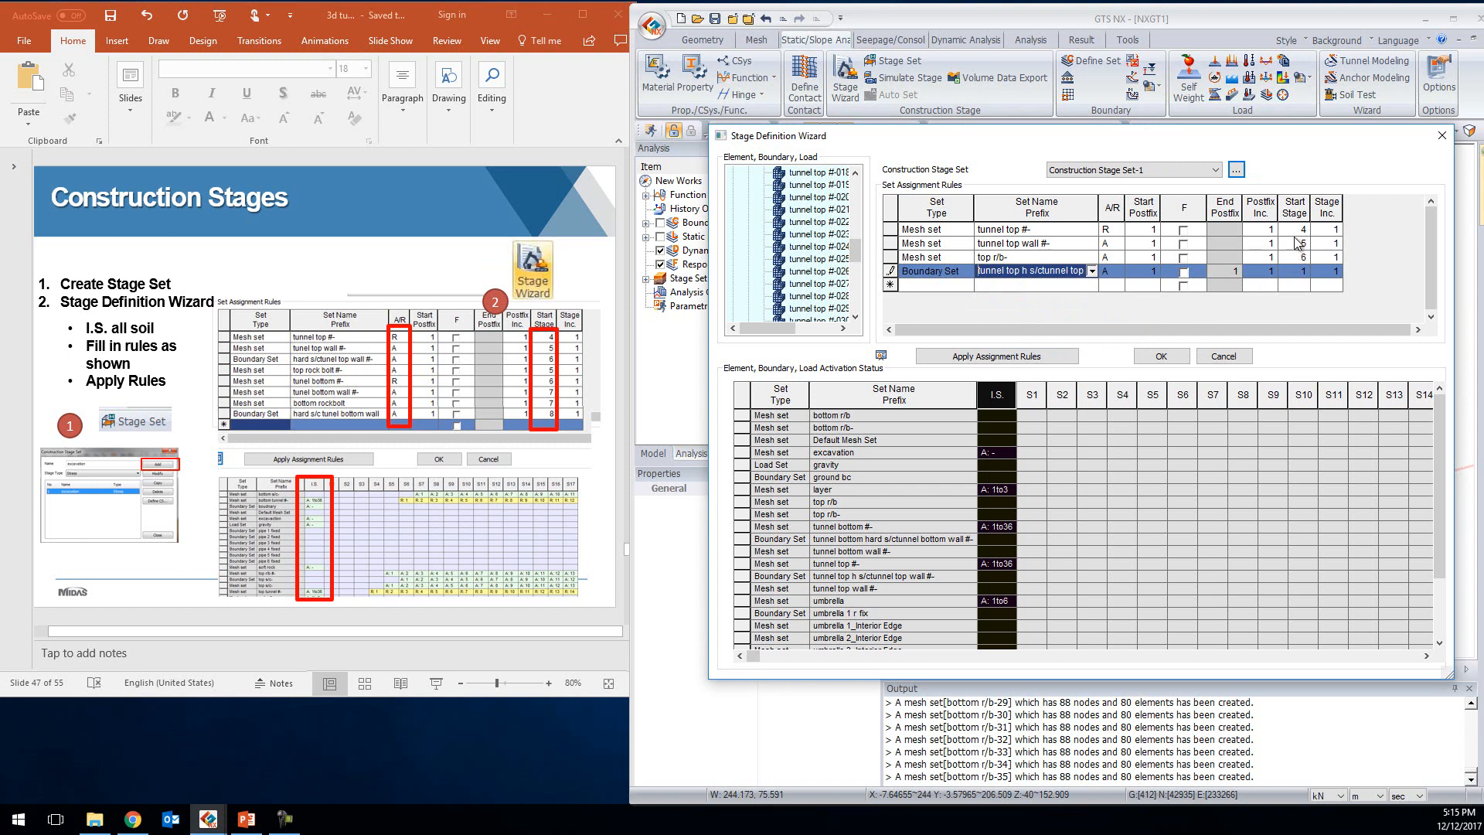
pyautogui.click(1305, 271)
pyautogui.write('6')
pyautogui.click(932, 276)
# Add a mesh set assignment rule with the set name prefix tunnel bottom #-
pyautogui.click(943, 286)
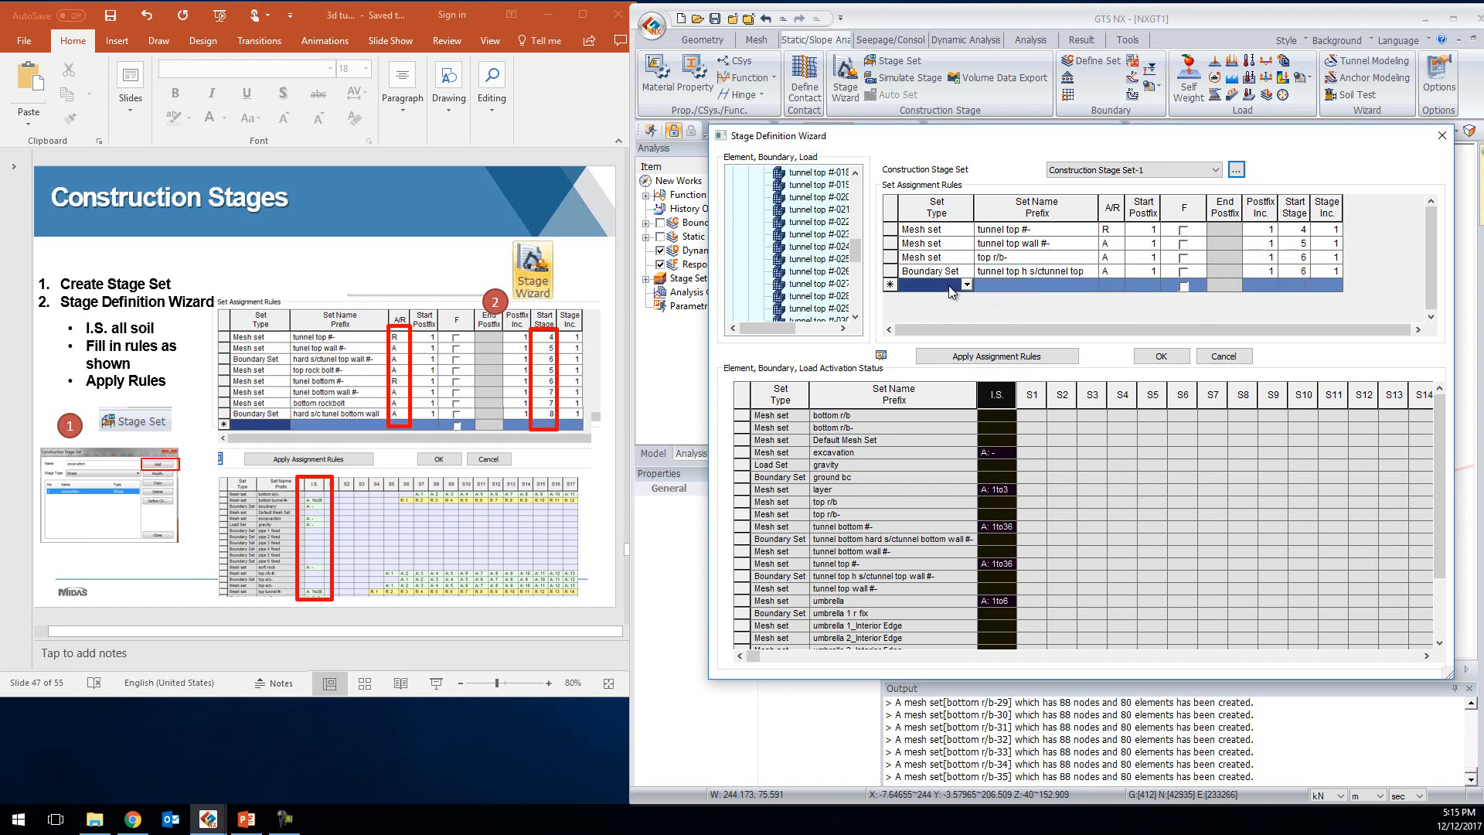
pyautogui.click(966, 285)
pyautogui.click(922, 298)
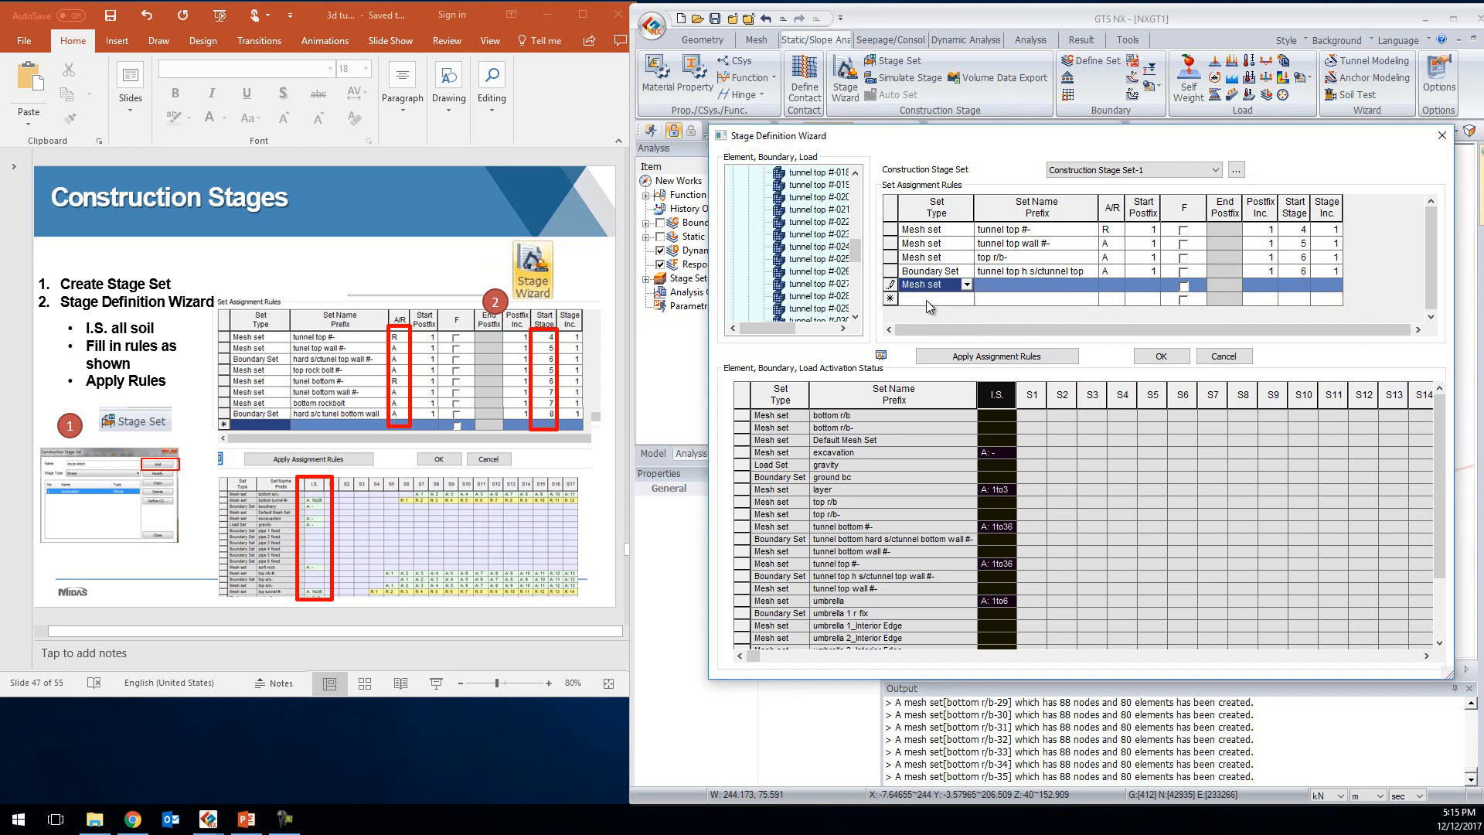
pyautogui.click(1091, 287)
pyautogui.click(1093, 285)
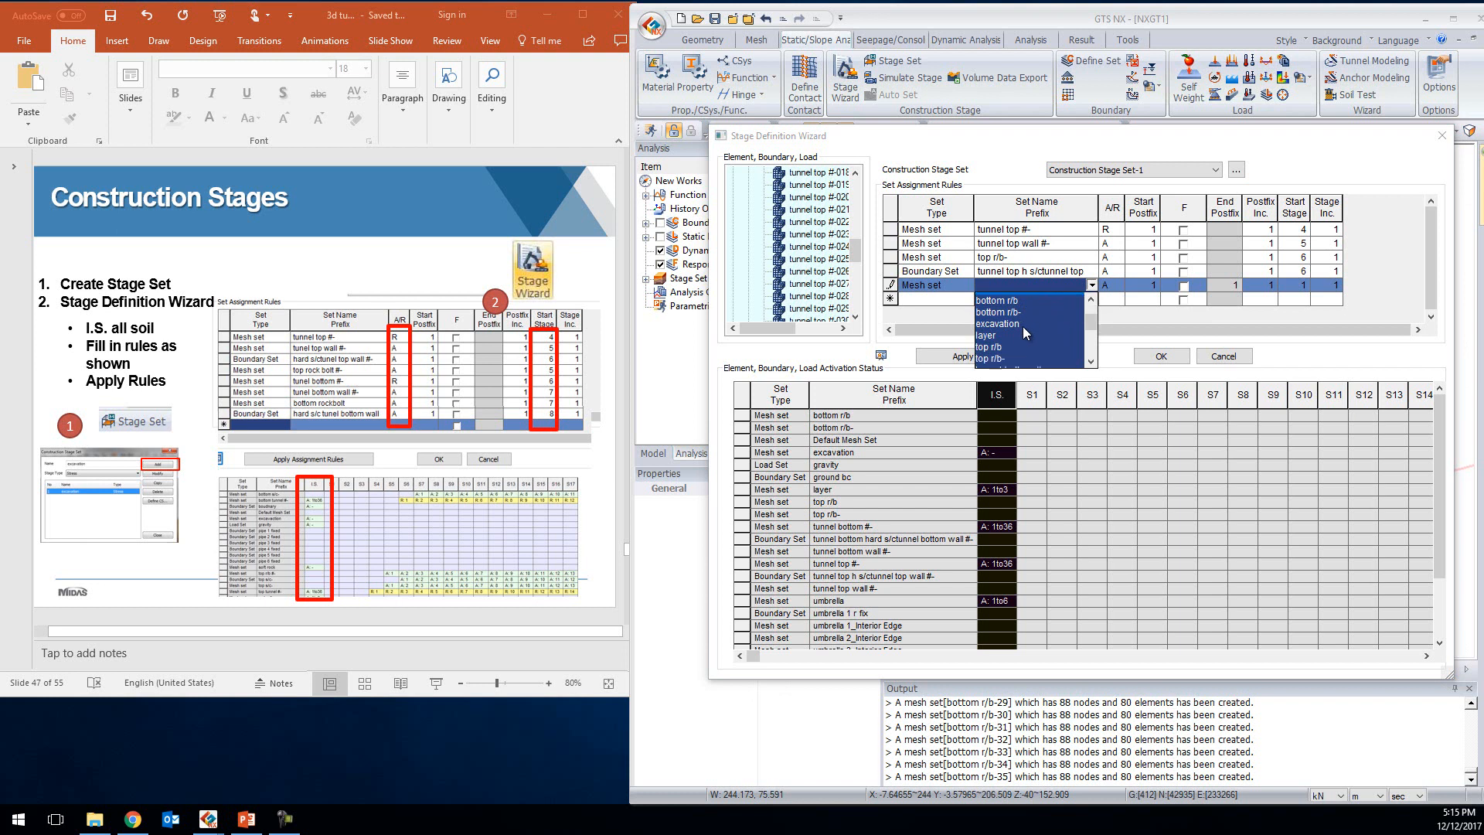
pyautogui.scroll(-2, 1031, 316)
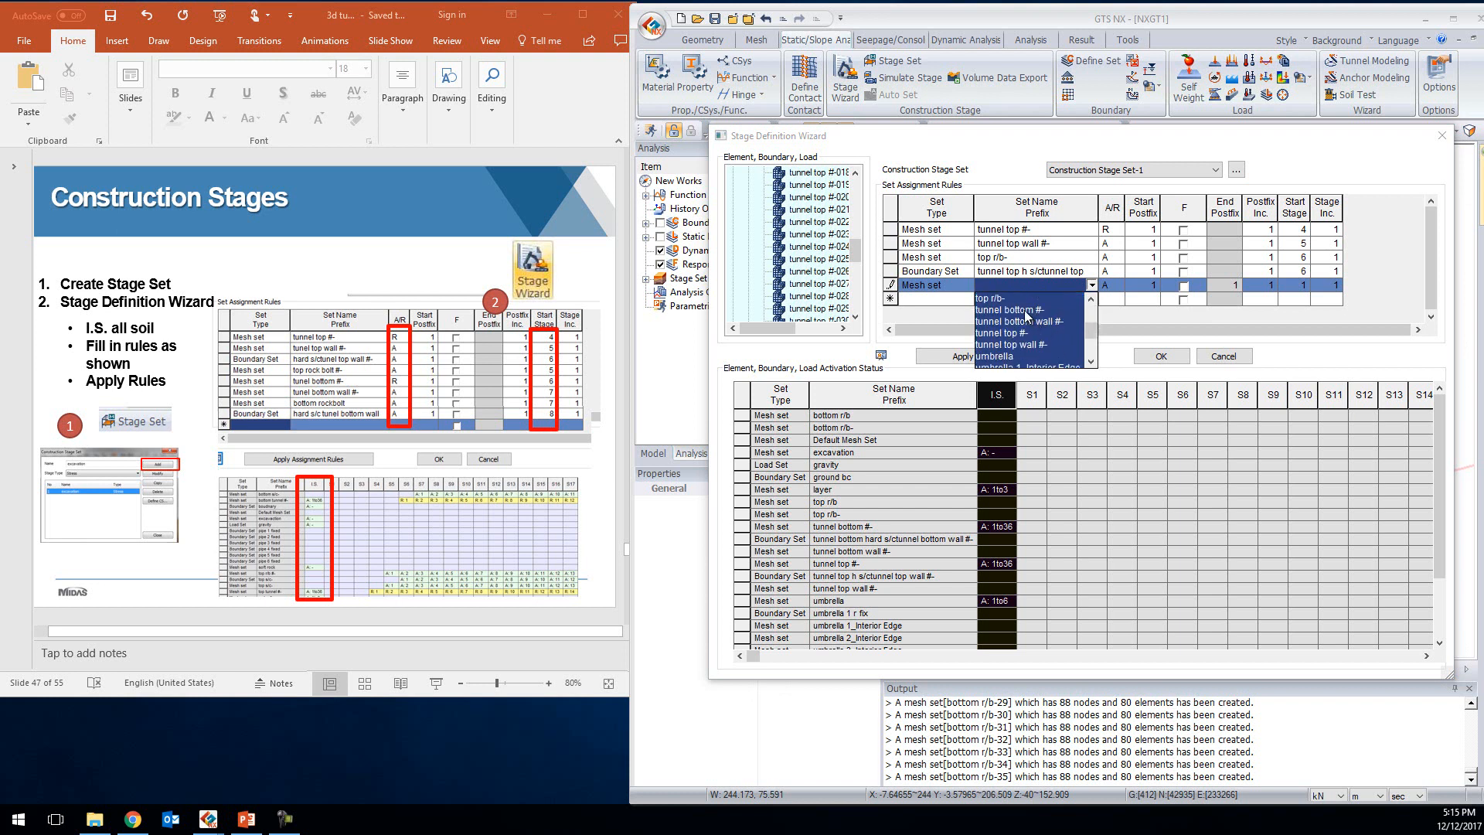
pyautogui.click(1009, 309)
# Set the tunnel bottom #- rule to R (remove) with start stage 6
pyautogui.click(1107, 286)
pyautogui.click(1119, 285)
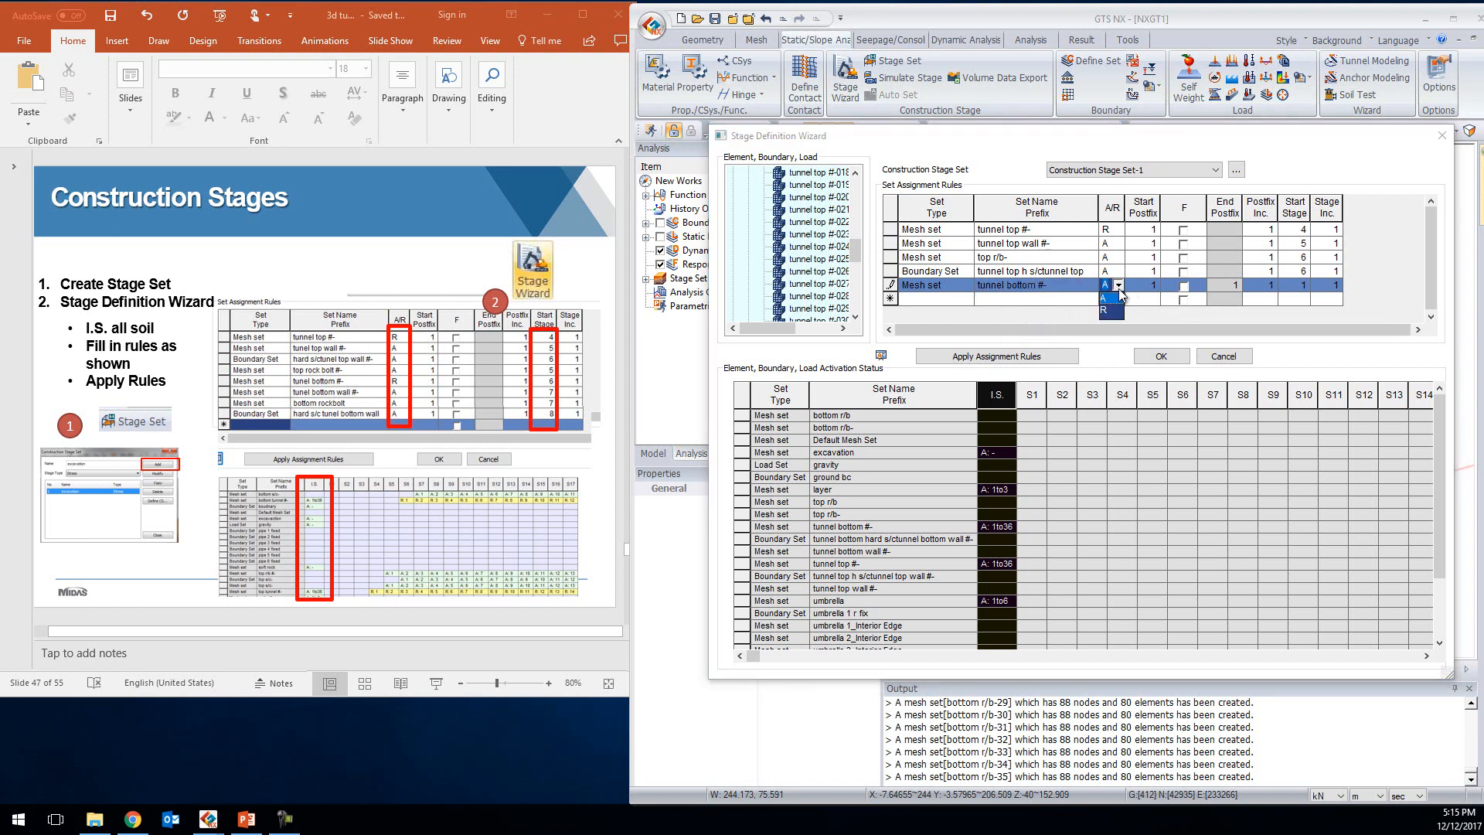
pyautogui.click(1105, 310)
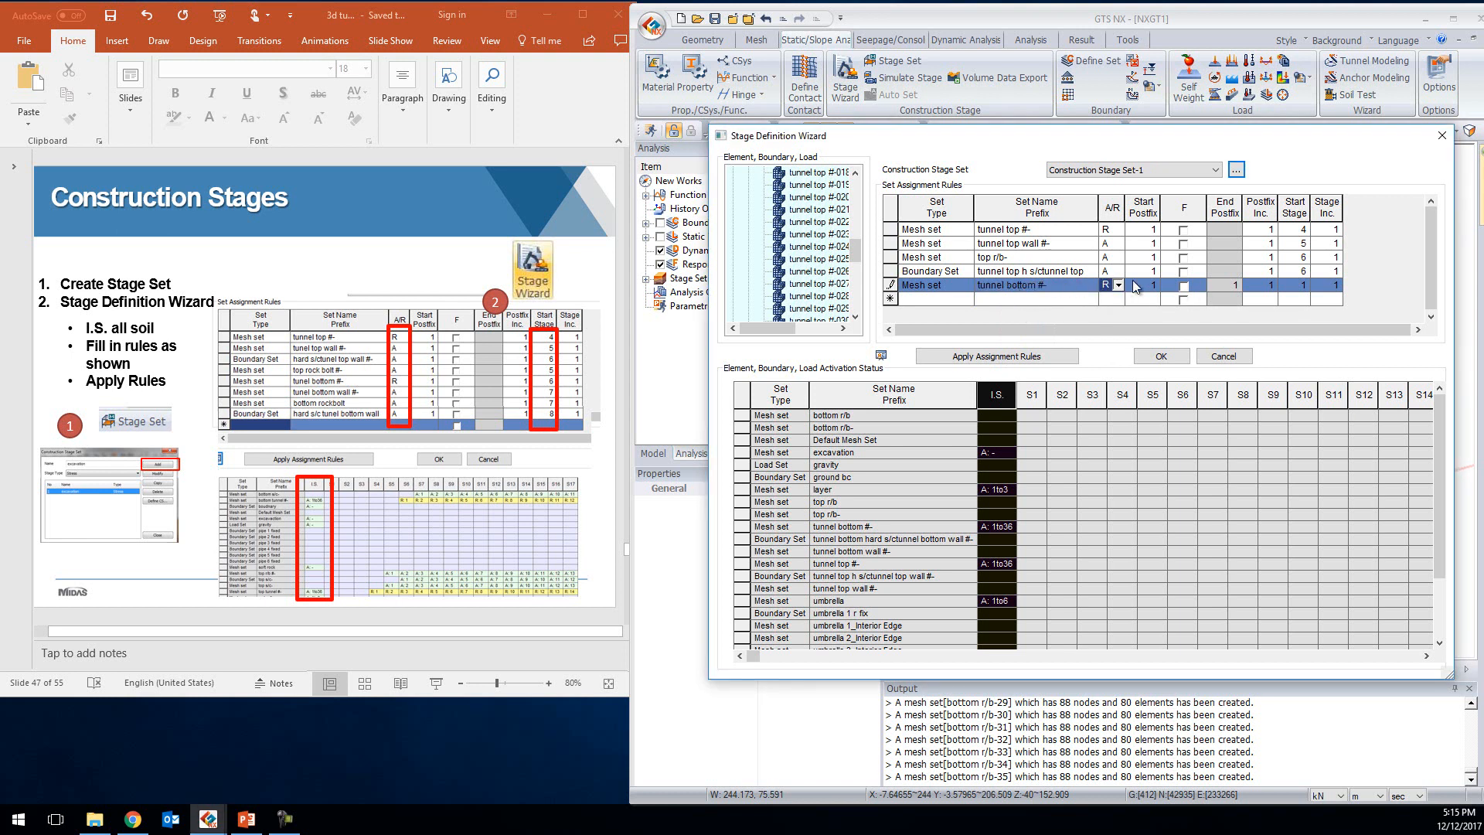
pyautogui.click(1301, 286)
pyautogui.write('6')
# Add a mesh set assignment rule with the set name prefix tunnel bottom wall #- and start stage 7
pyautogui.click(943, 296)
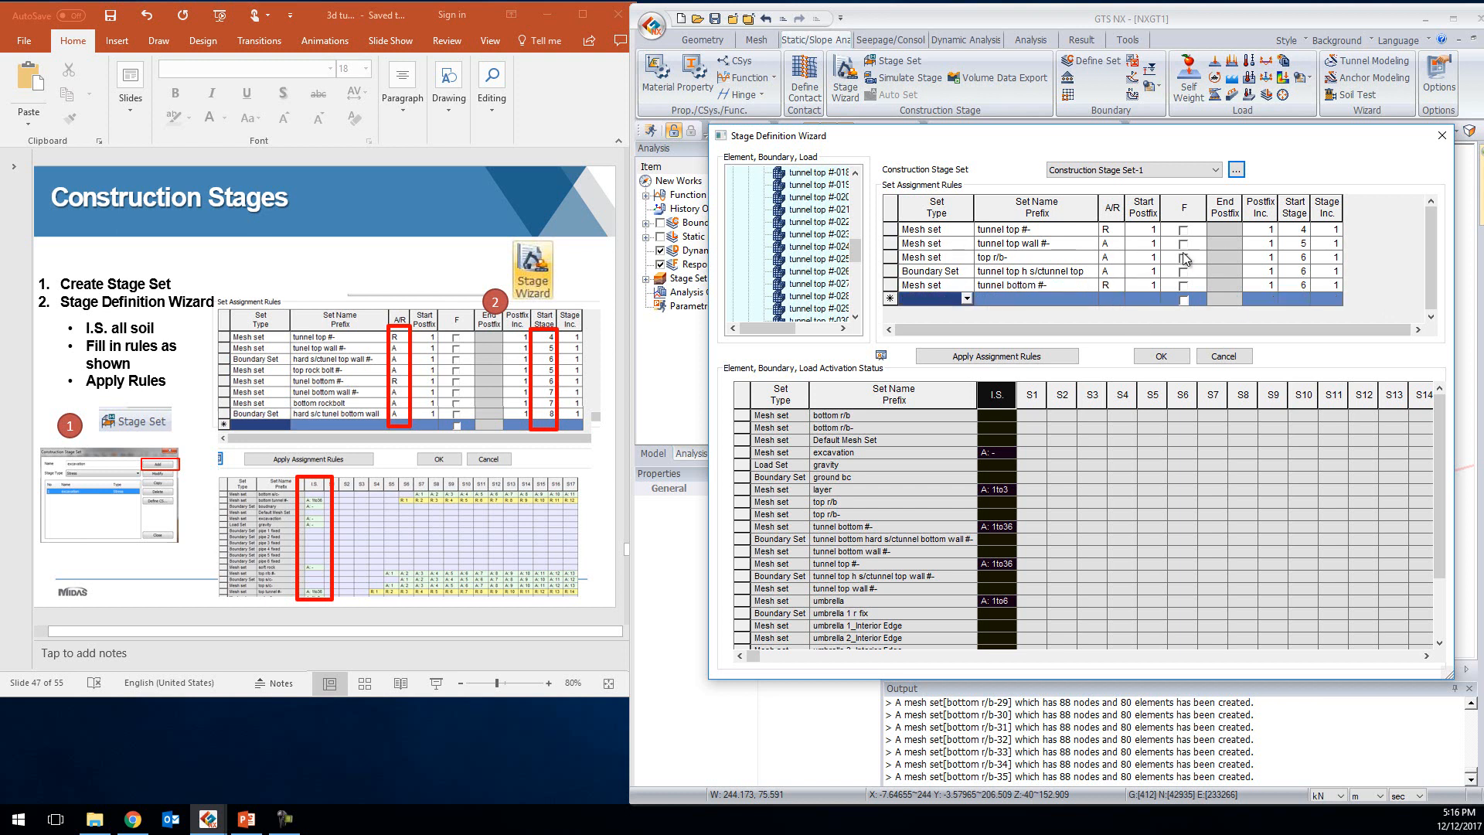
pyautogui.click(967, 299)
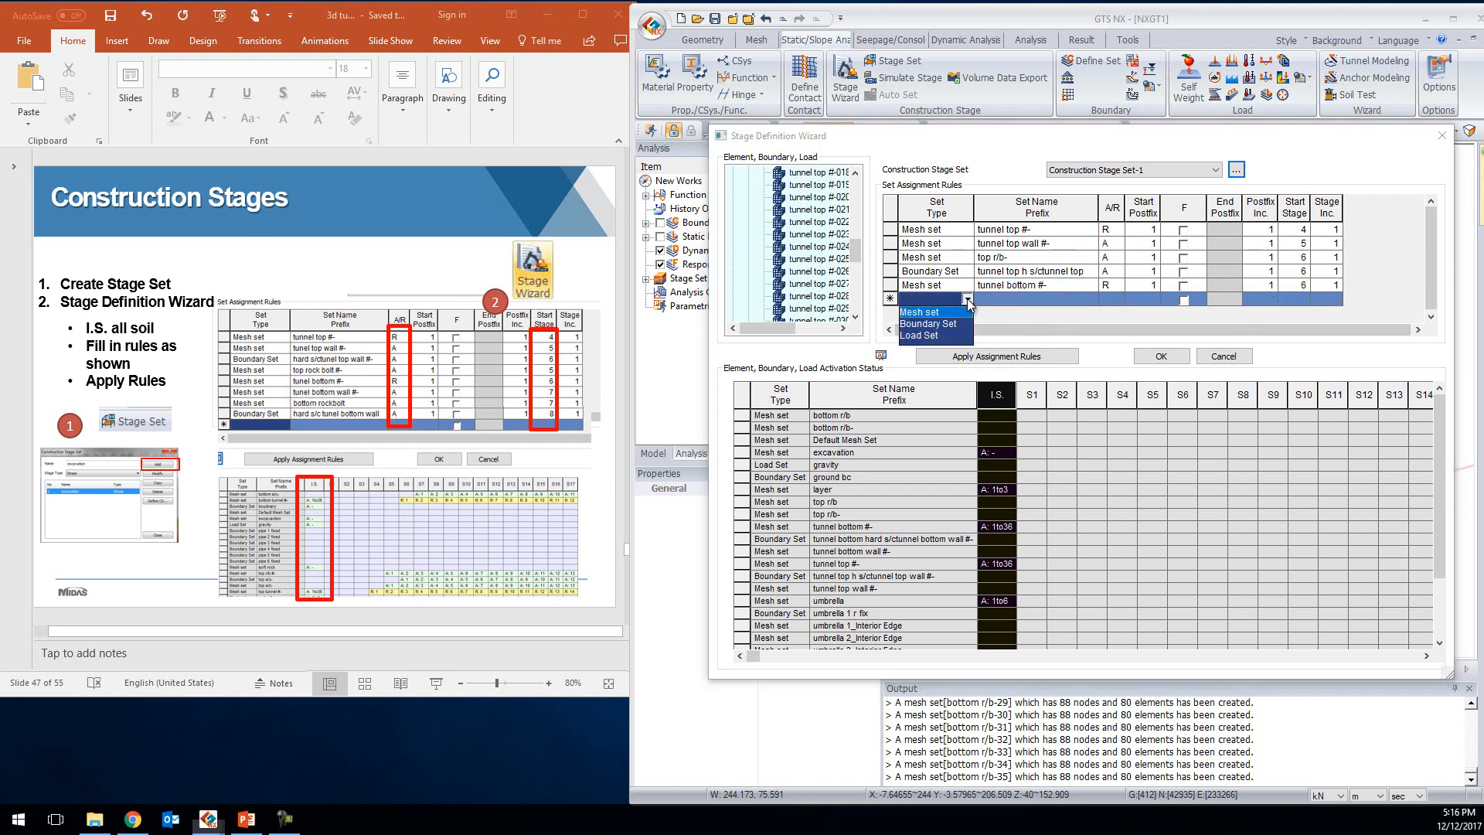
pyautogui.click(940, 316)
pyautogui.click(1054, 299)
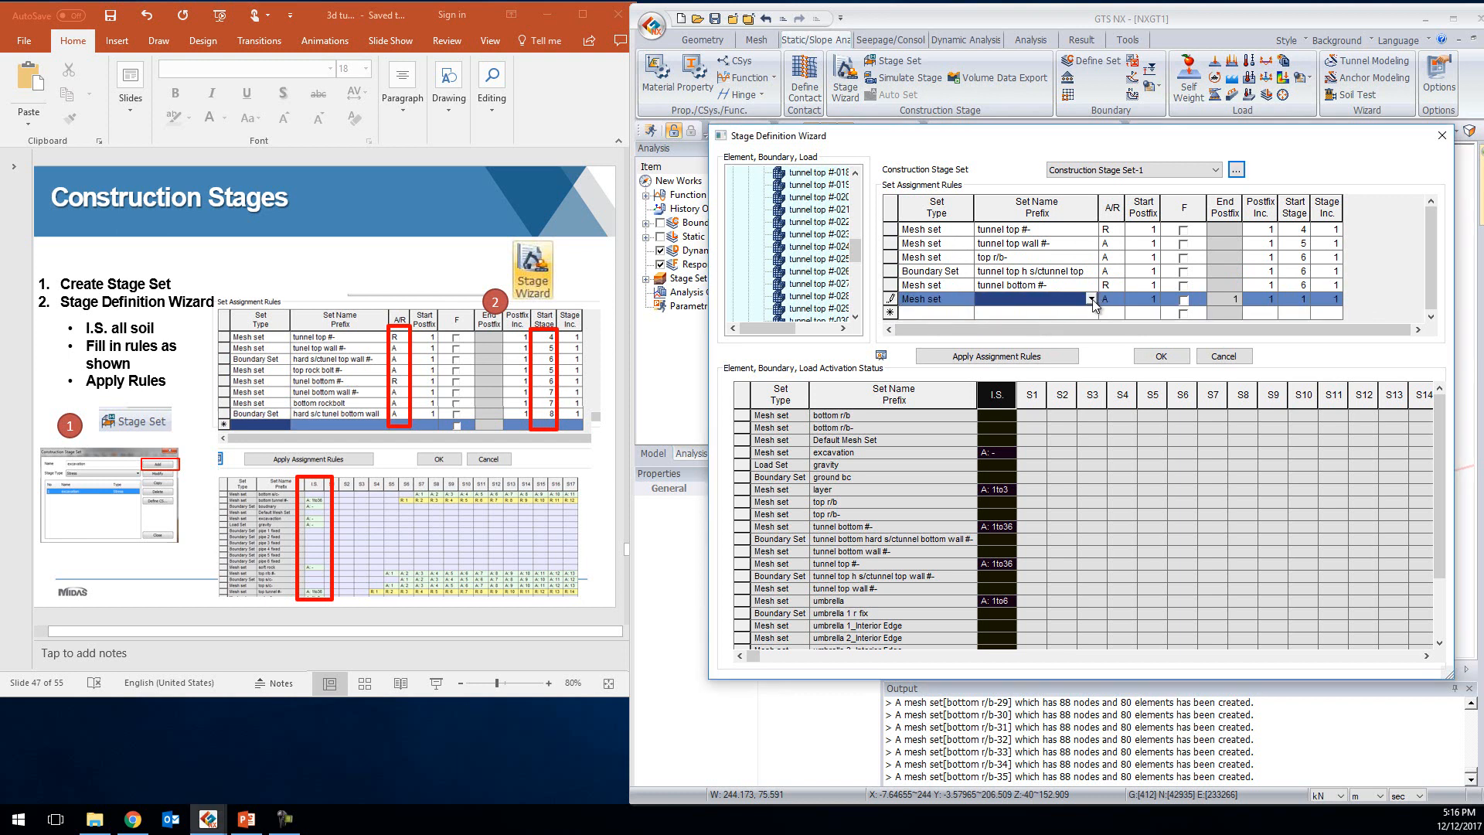
pyautogui.click(1093, 300)
pyautogui.click(1091, 377)
pyautogui.click(1092, 376)
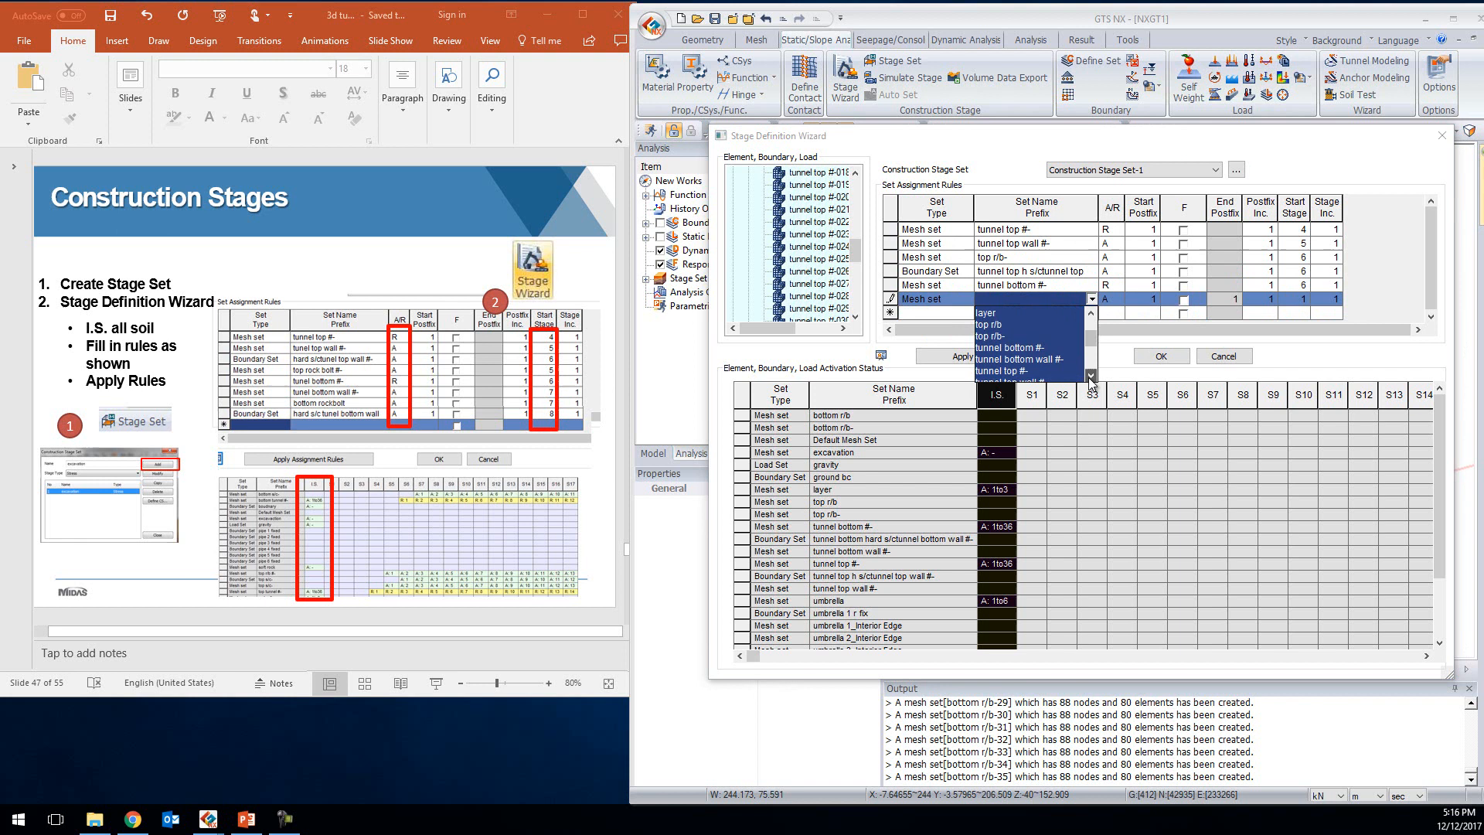
pyautogui.click(1006, 359)
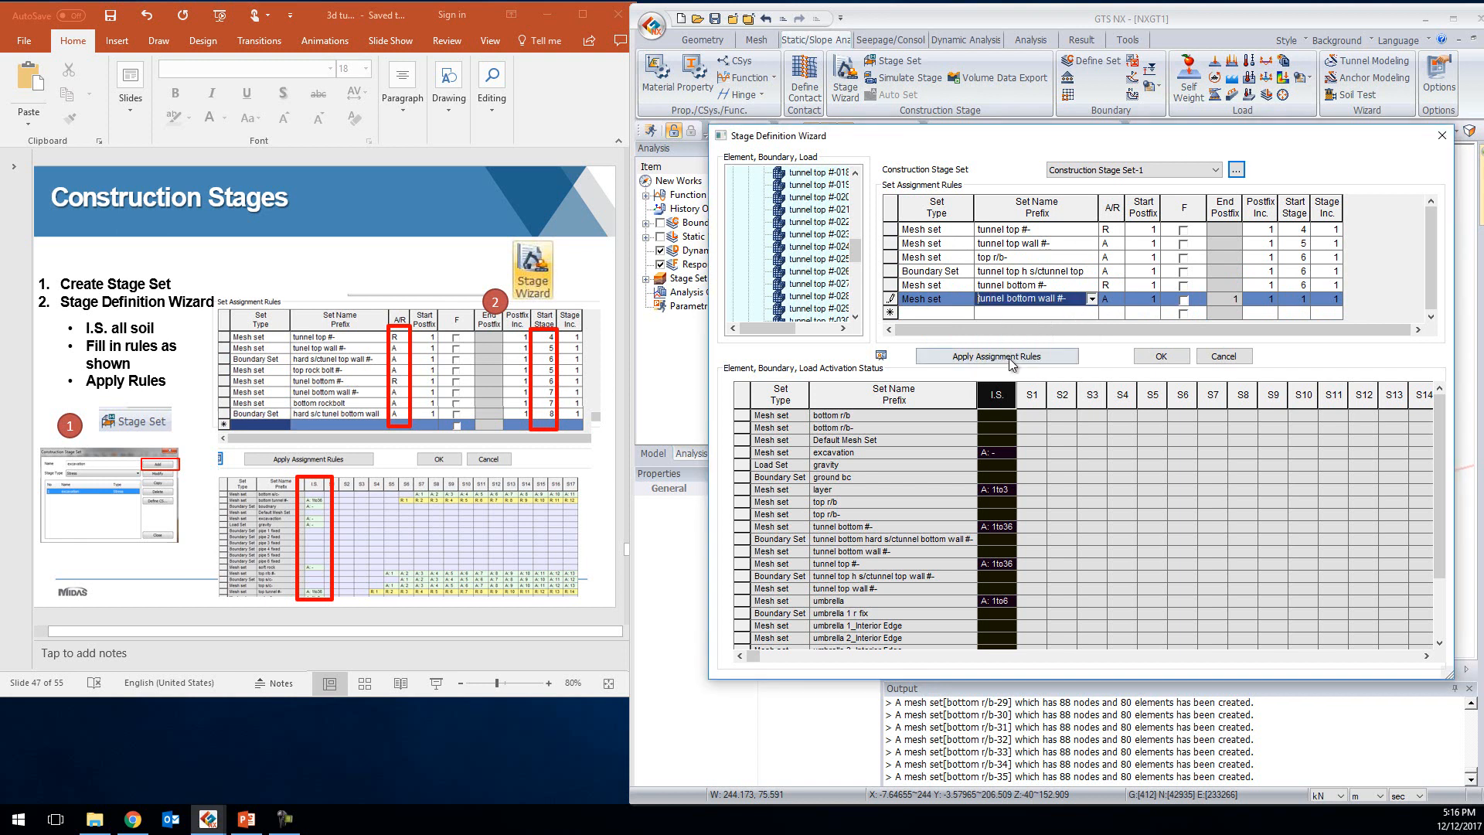
pyautogui.click(1299, 302)
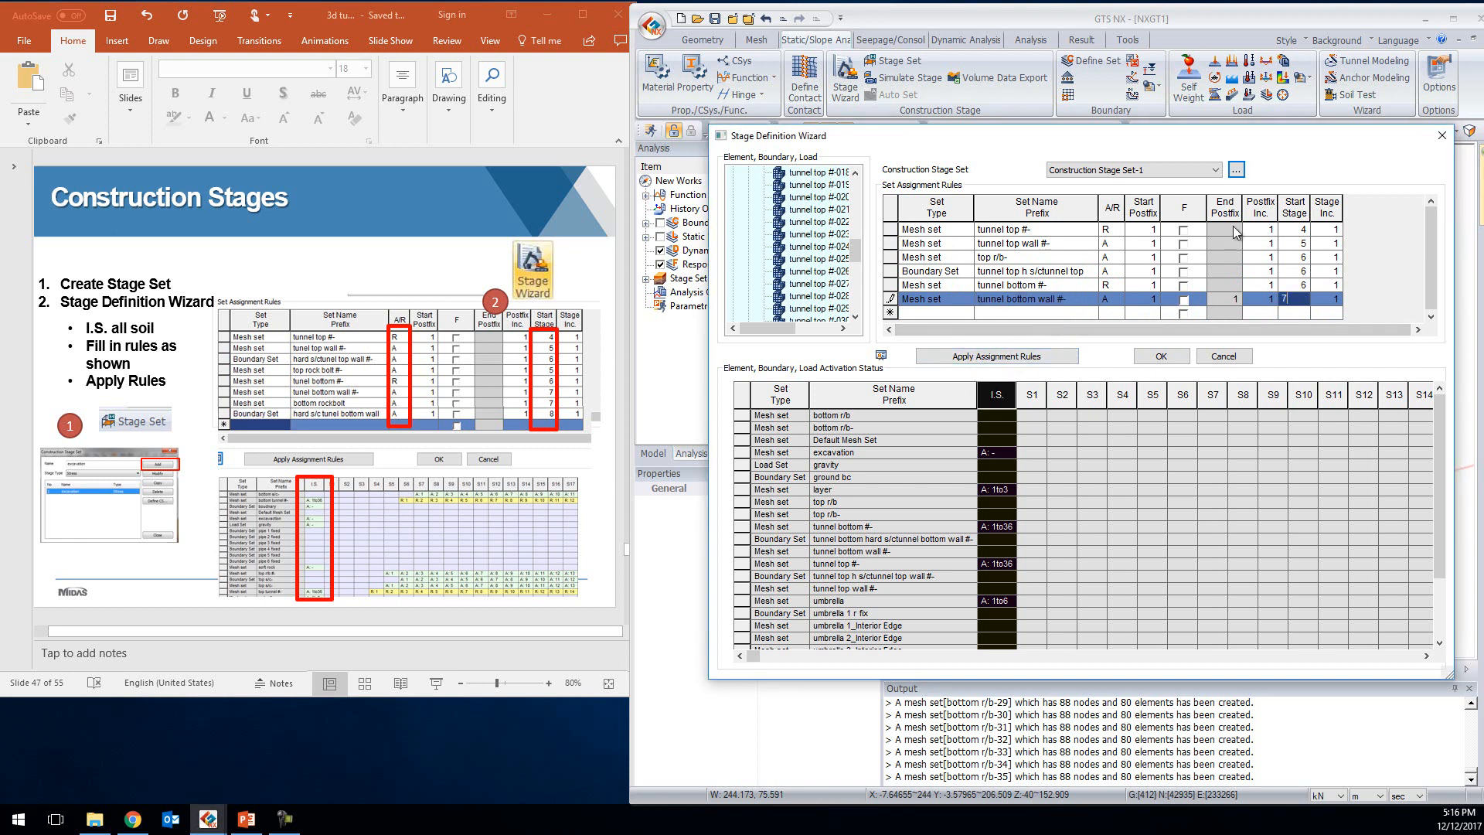
pyautogui.write('7')
# Add a mesh set assignment rule with the set name prefix bottom r/b- and start stage 8
pyautogui.click(955, 312)
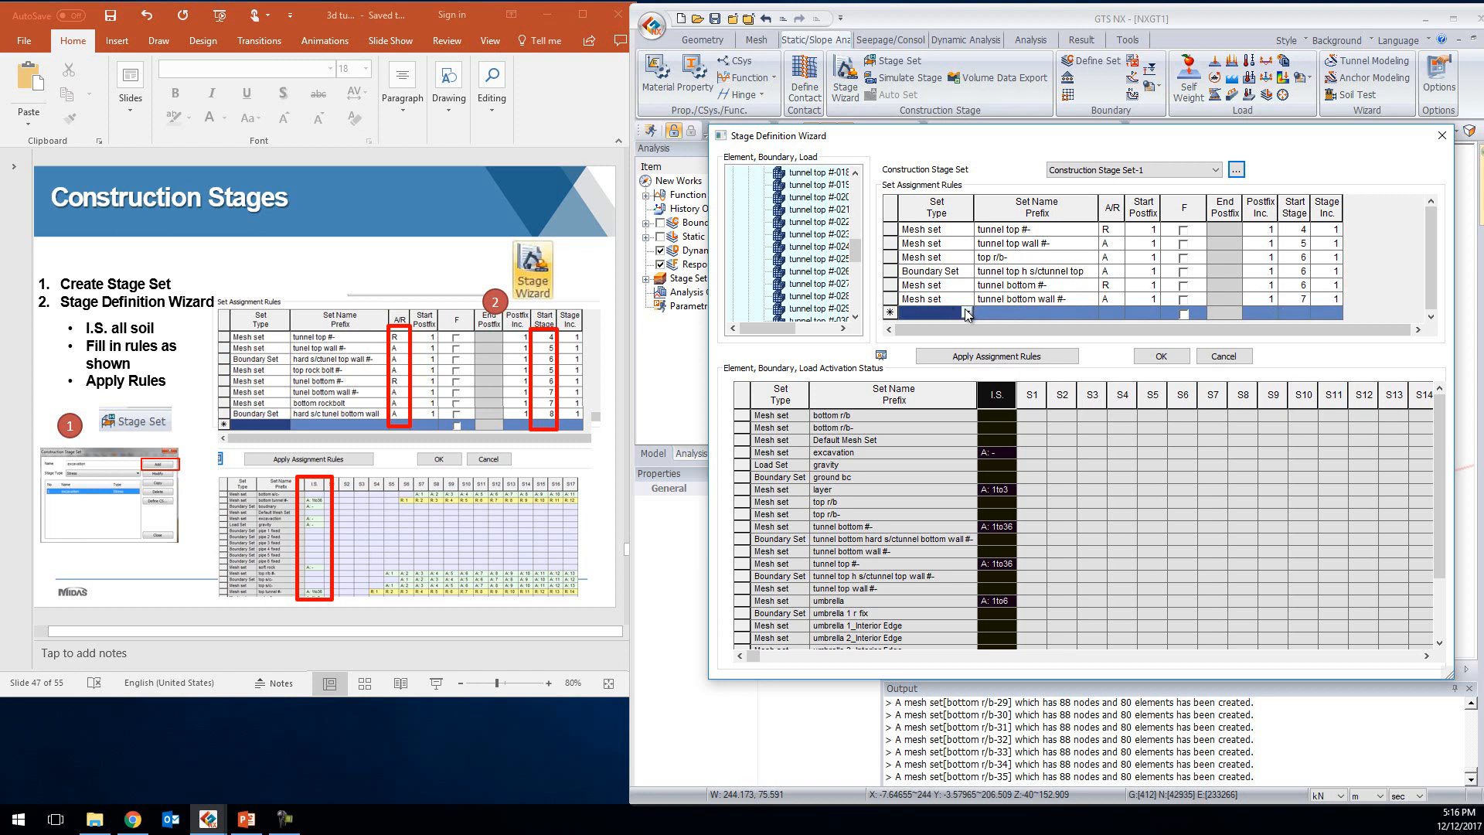
pyautogui.click(968, 312)
pyautogui.click(944, 328)
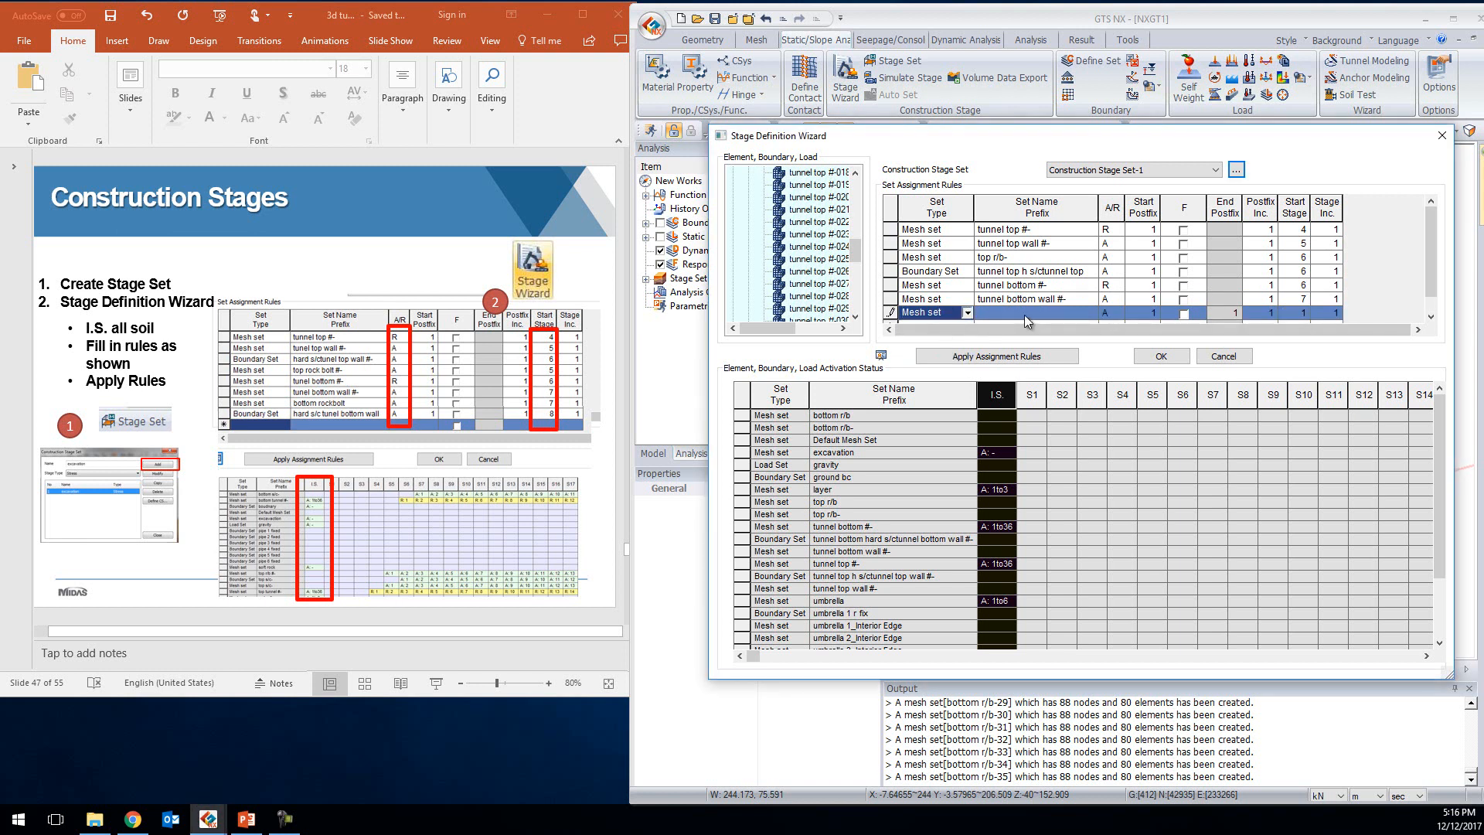
pyautogui.click(1054, 312)
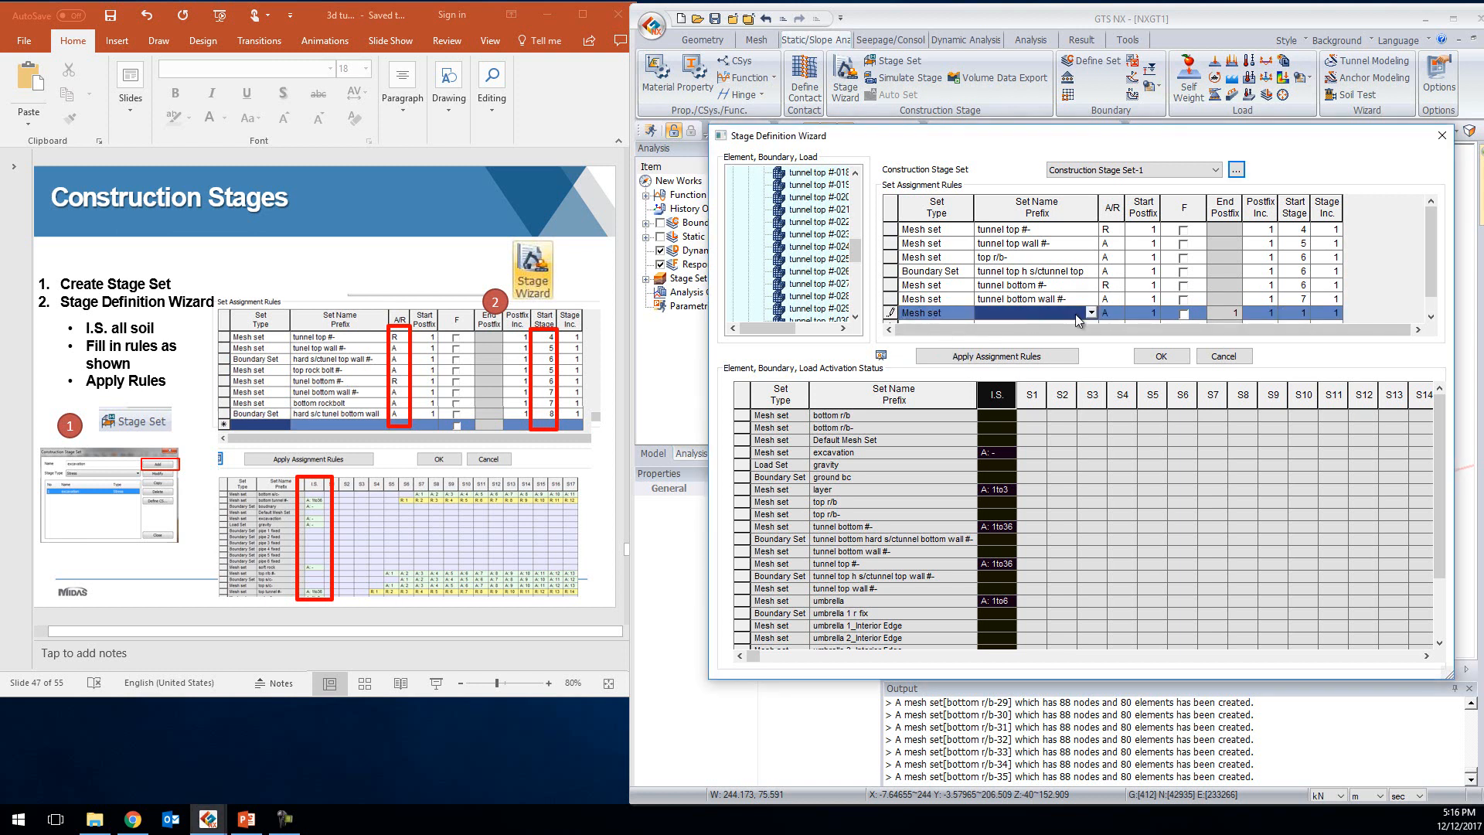
pyautogui.click(1091, 312)
pyautogui.click(1013, 350)
pyautogui.click(1299, 314)
pyautogui.write('8')
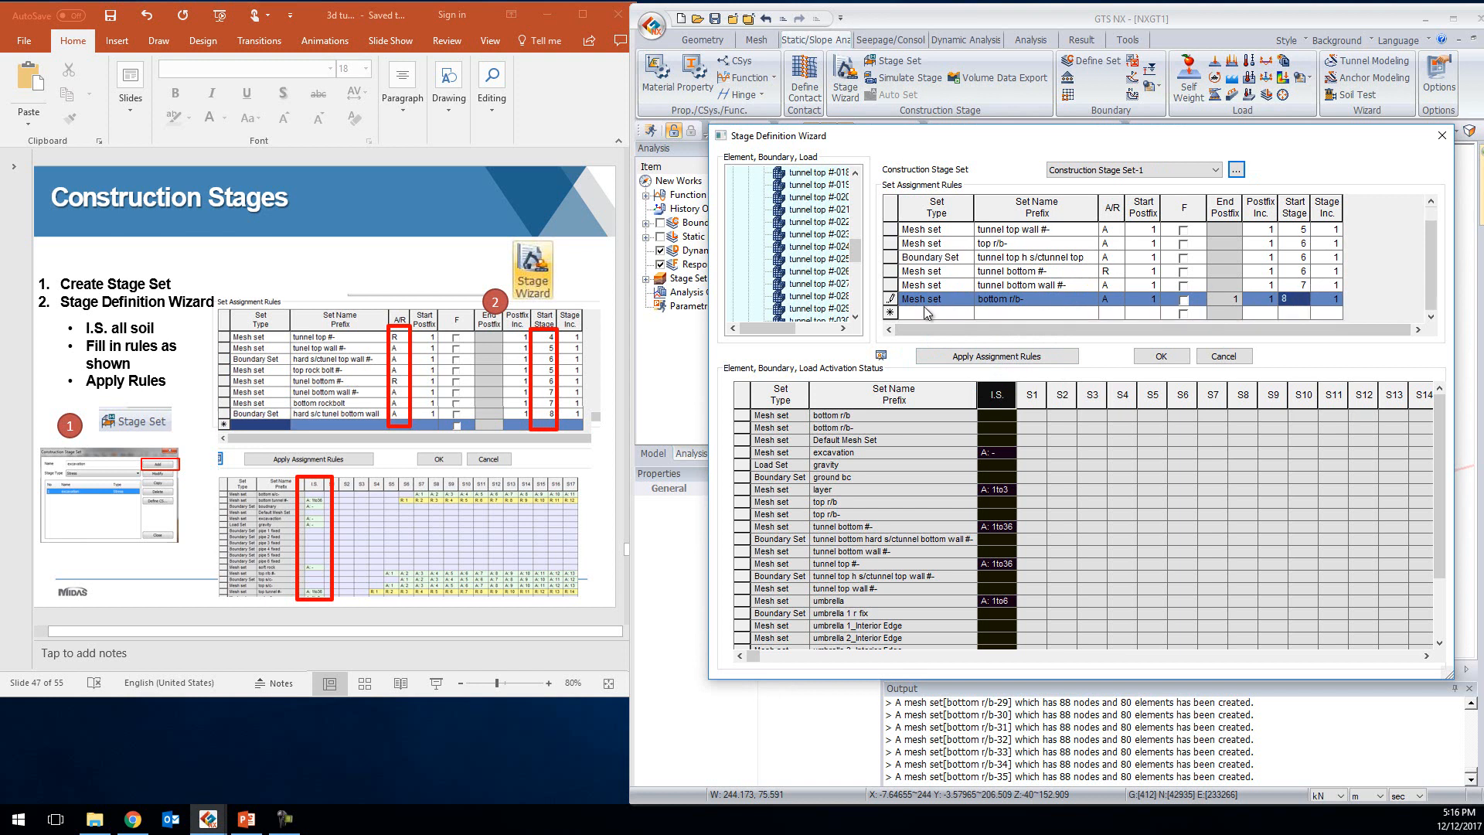
# Add a boundary set assignment rule with the prefix tunnel bottom hard s/ctunnel bottom wall #- and start stage 8
pyautogui.click(959, 313)
pyautogui.click(966, 313)
pyautogui.click(932, 338)
pyautogui.click(1004, 313)
pyautogui.click(1091, 312)
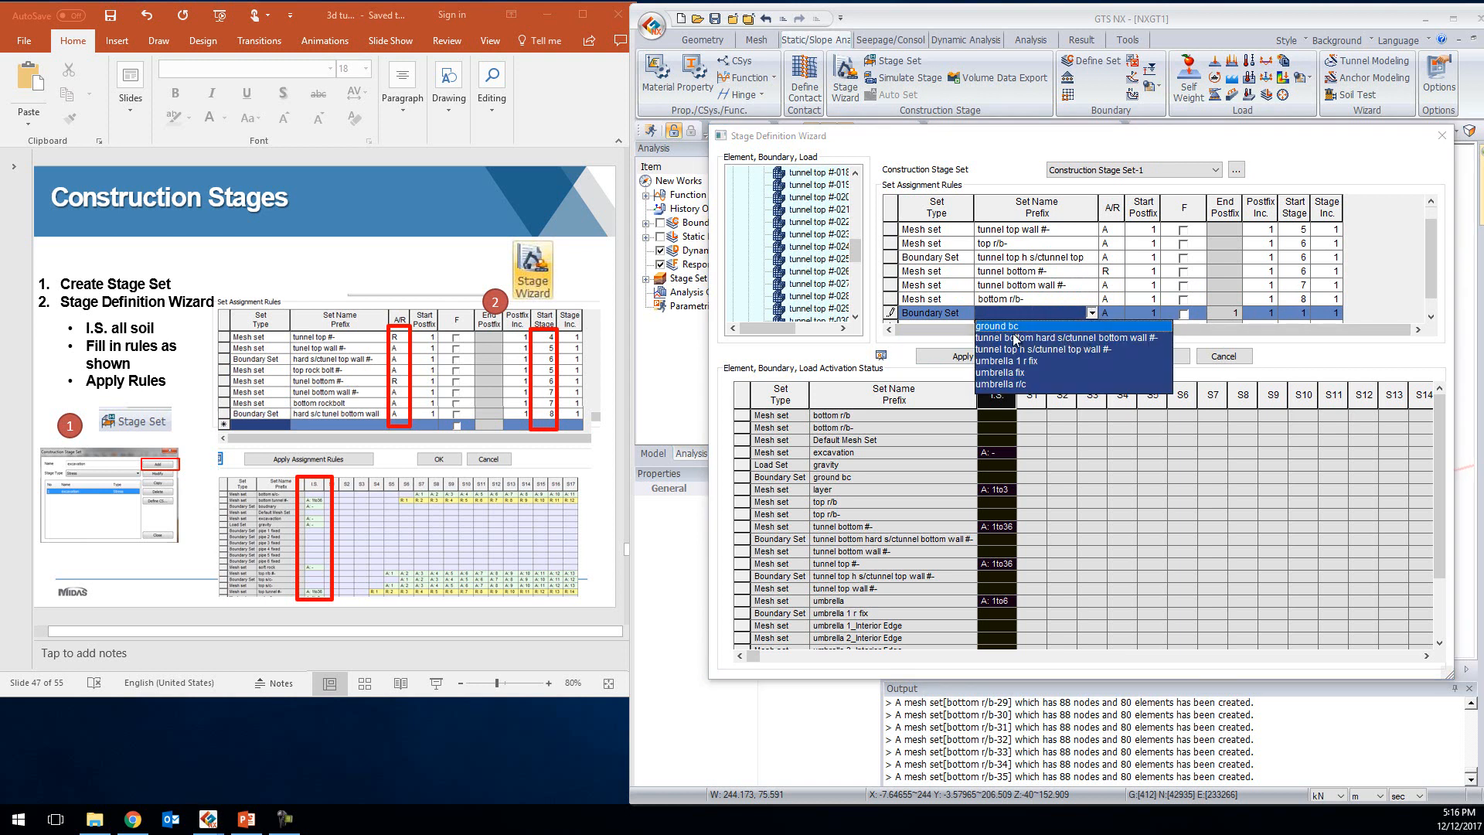
pyautogui.click(1034, 338)
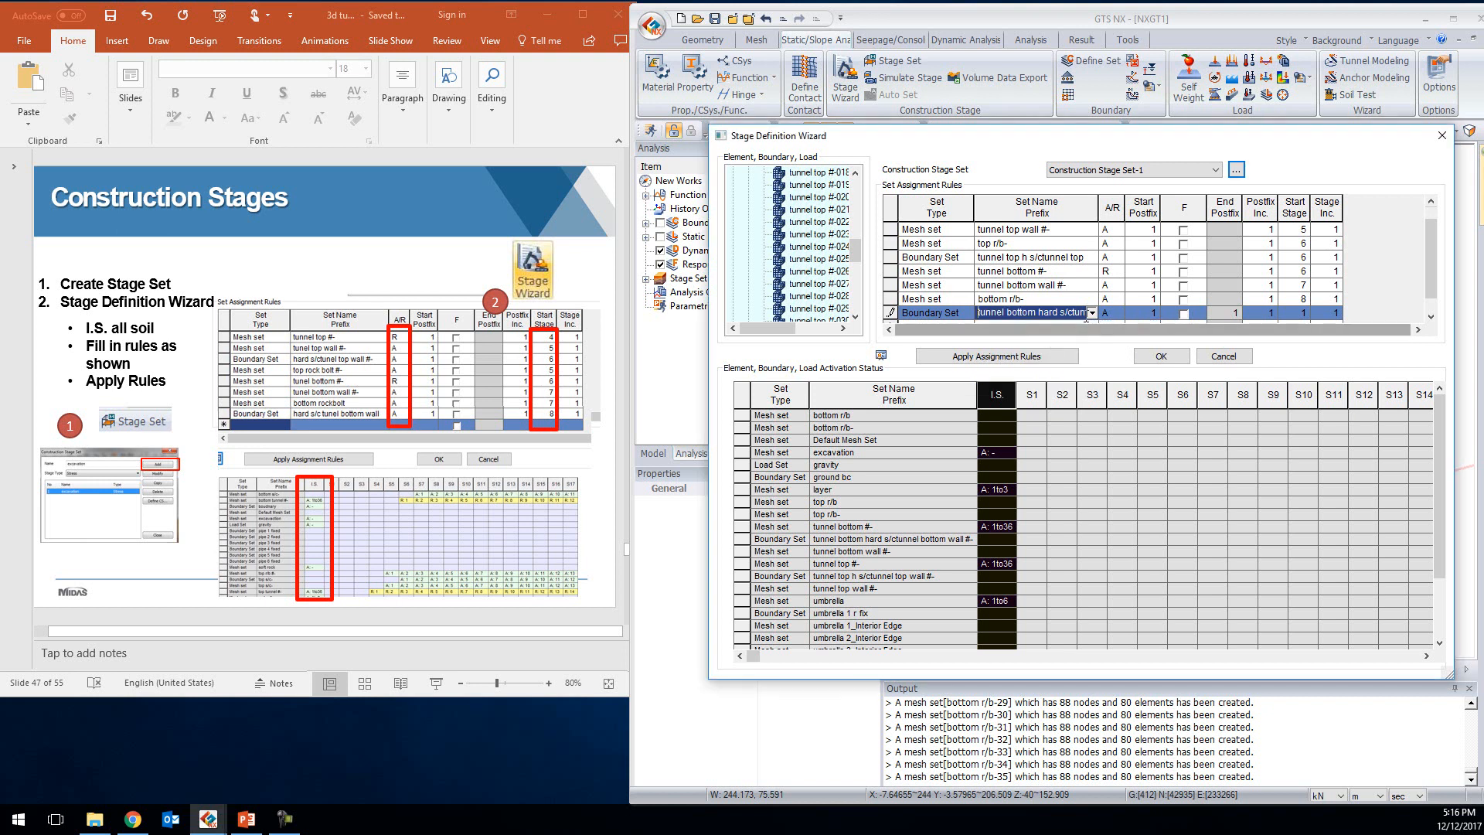
pyautogui.click(1304, 315)
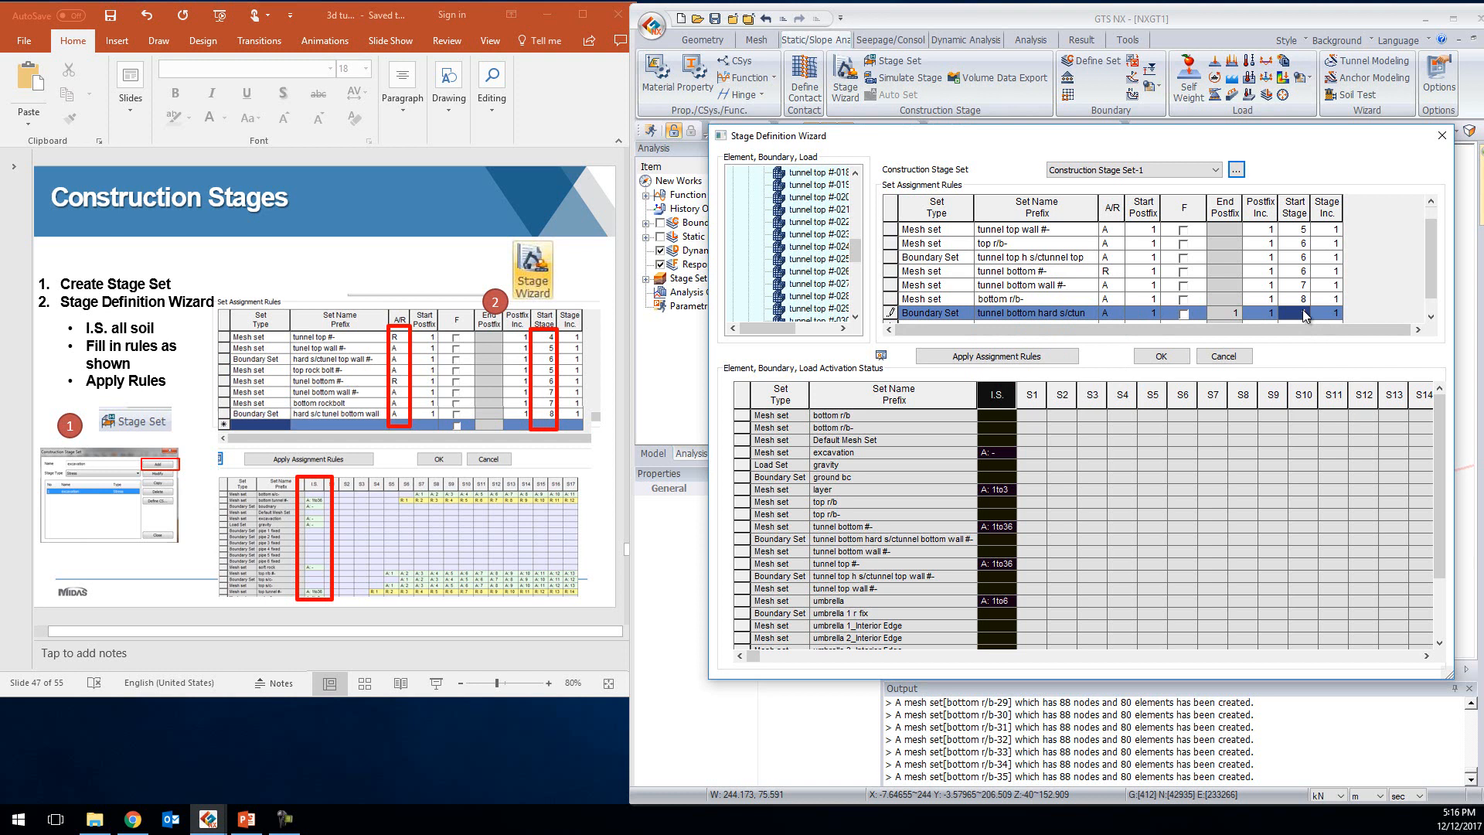
pyautogui.write('1')
pyautogui.write('8')
pyautogui.press('Return')
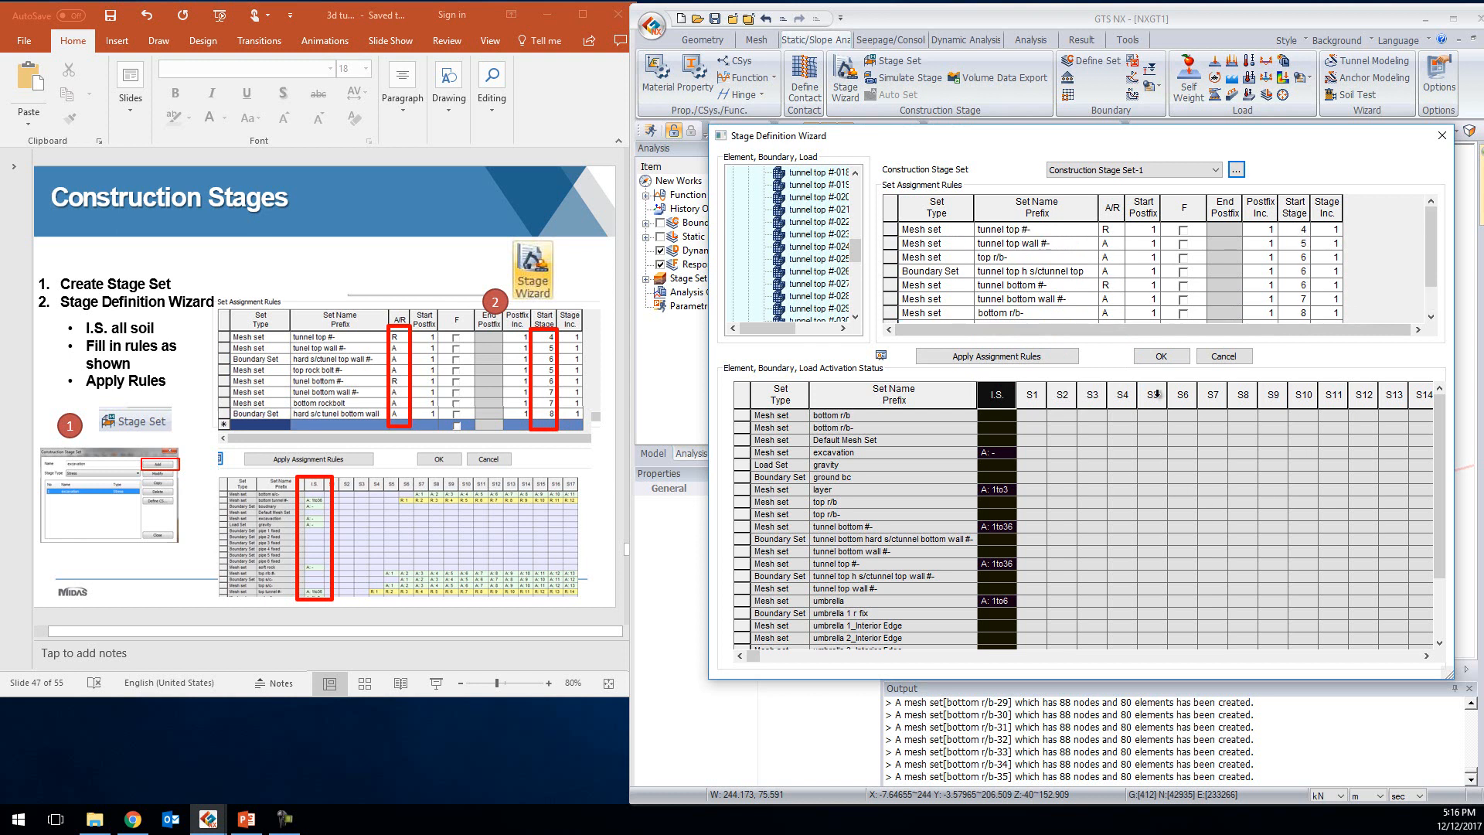
# Apply the assignment rules, check the activation status through the last stages, and accept the stage definitions
pyautogui.click(1051, 357)
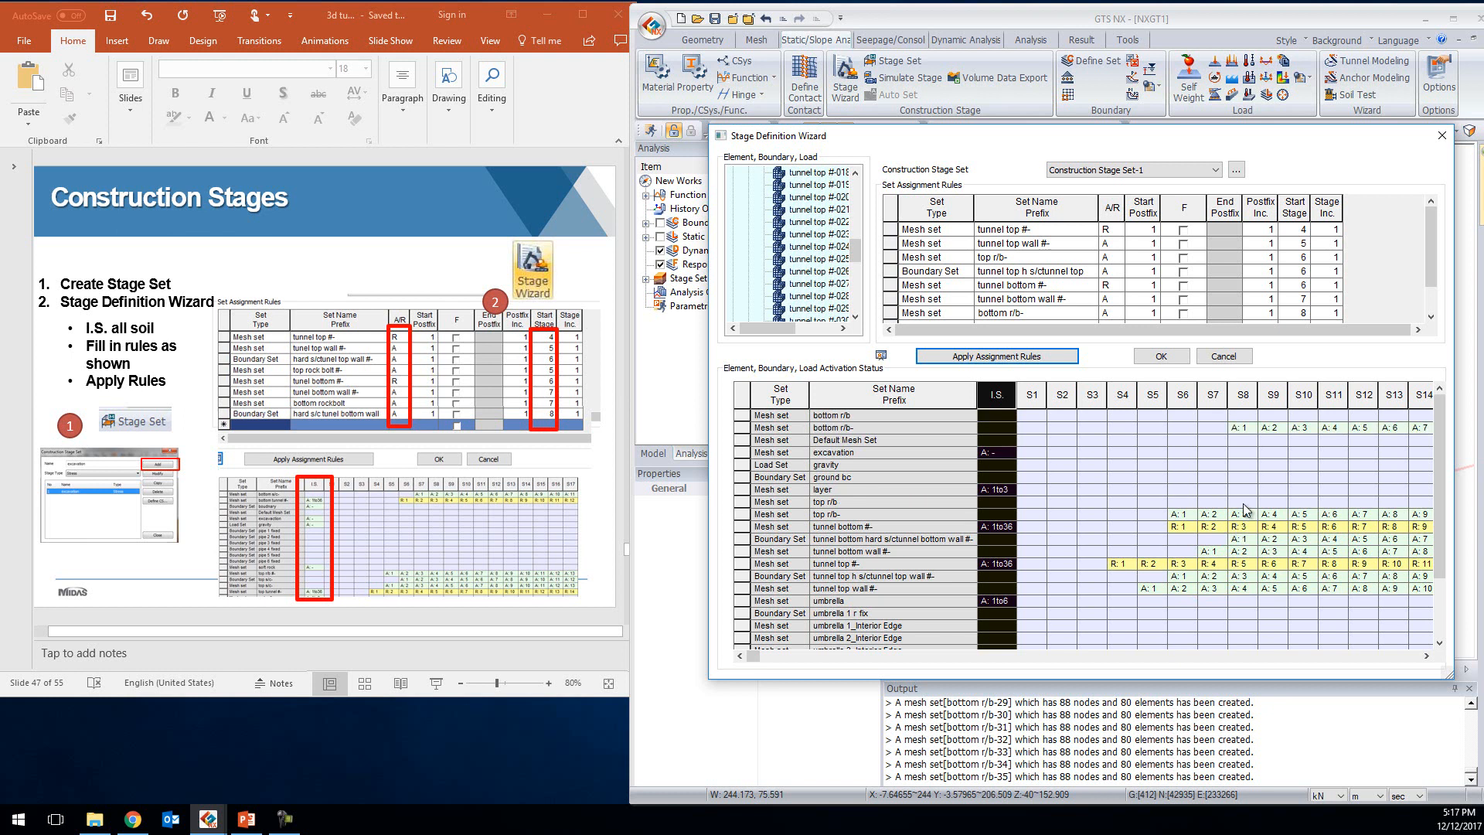
pyautogui.click(1162, 353)
pyautogui.click(1426, 657)
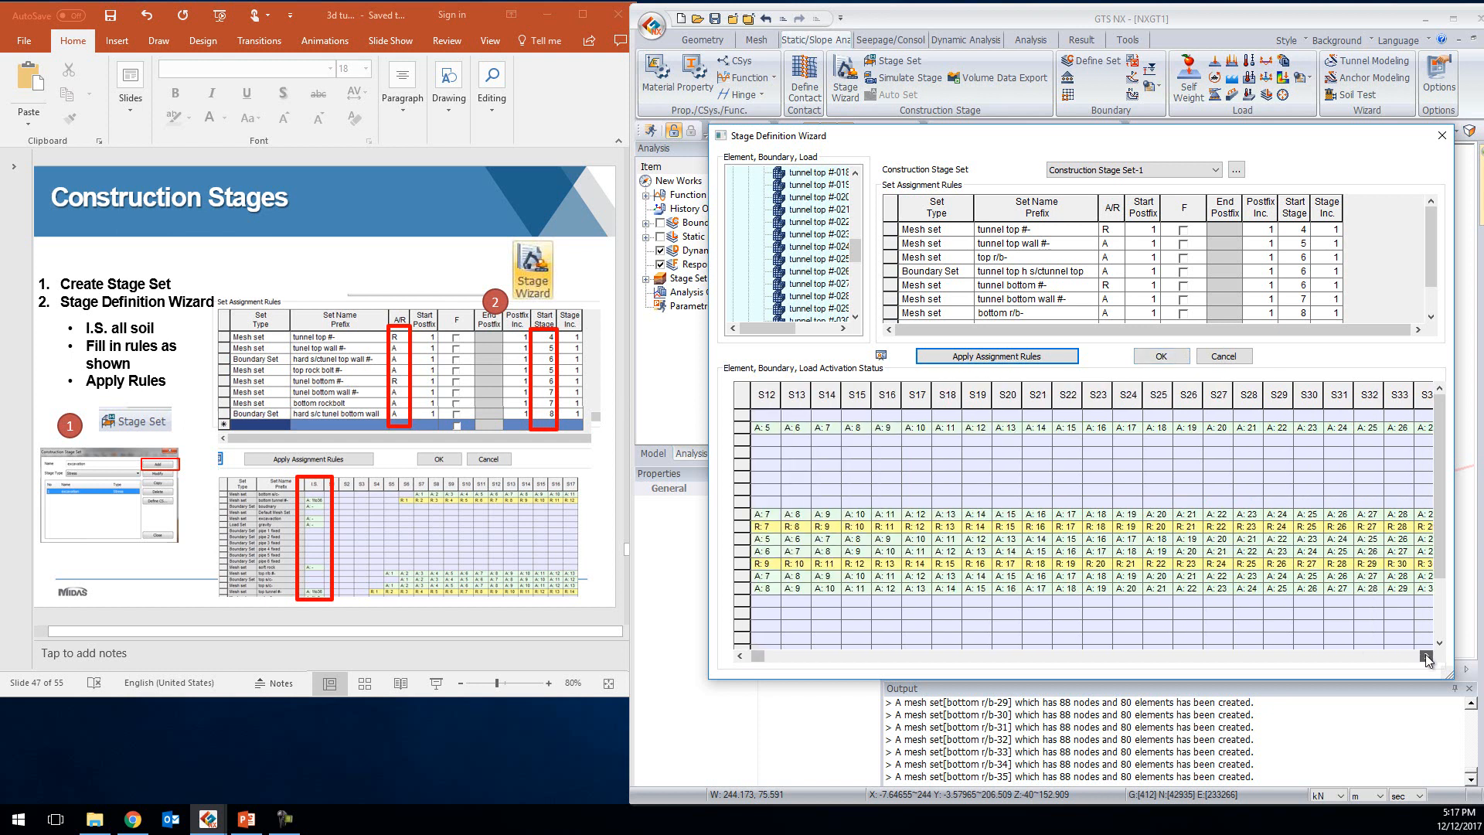
pyautogui.click(1426, 657)
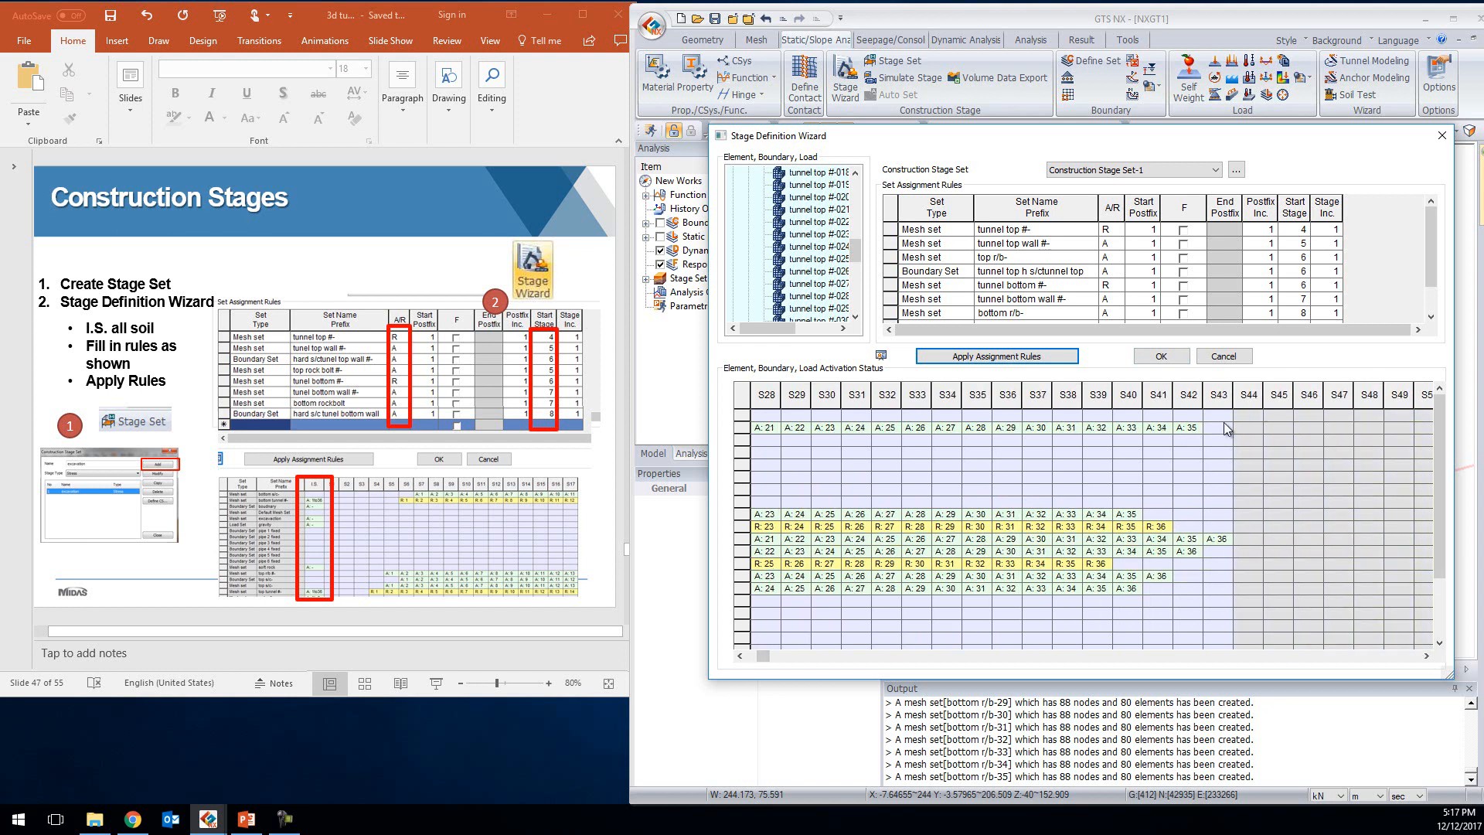
pyautogui.click(1173, 357)
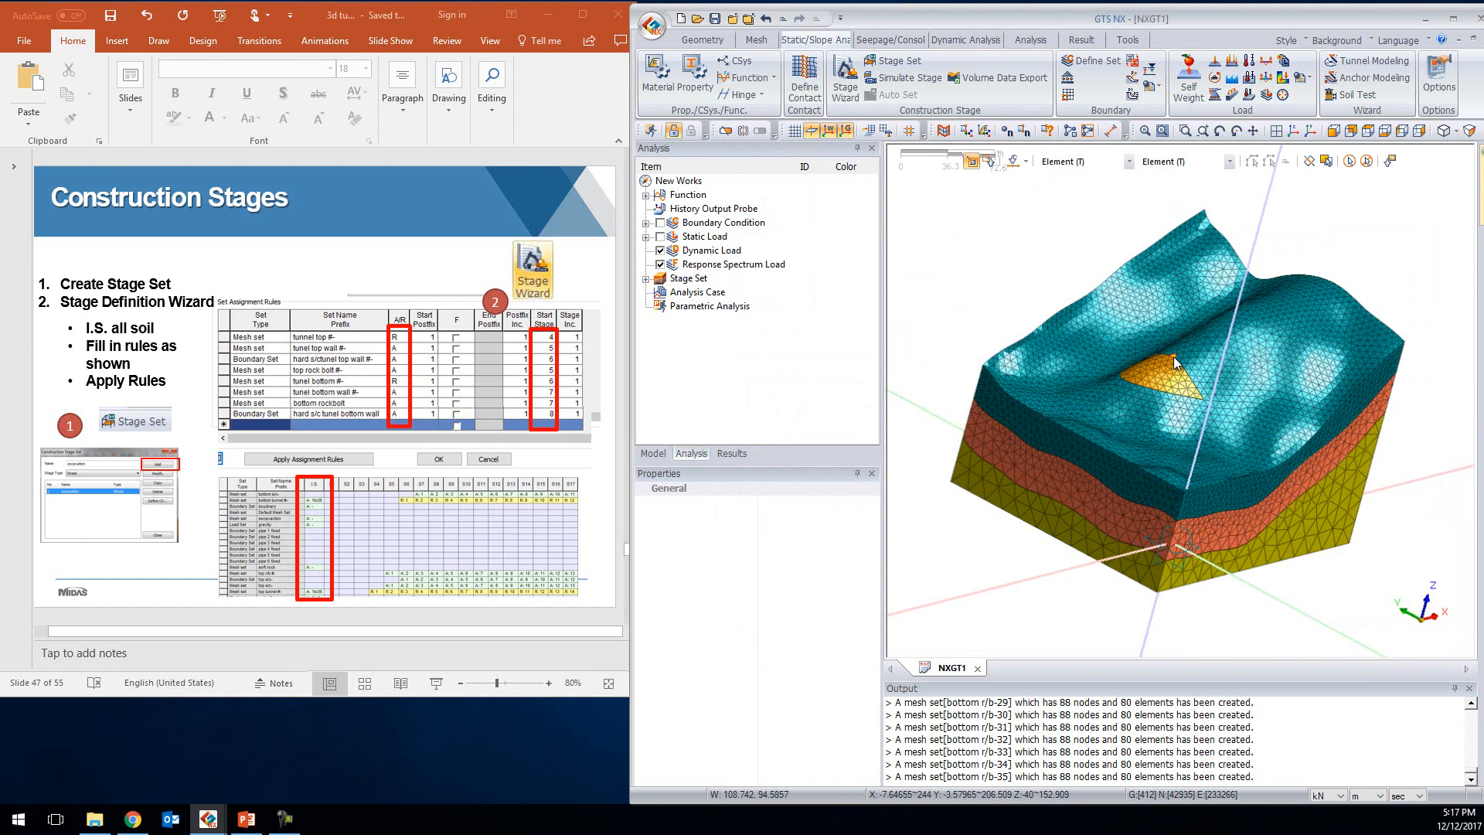
# Expand Stage Set and Construction Stage Set-1 to review the list of stages, and switch to the PowerPoint slides
pyautogui.click(646, 280)
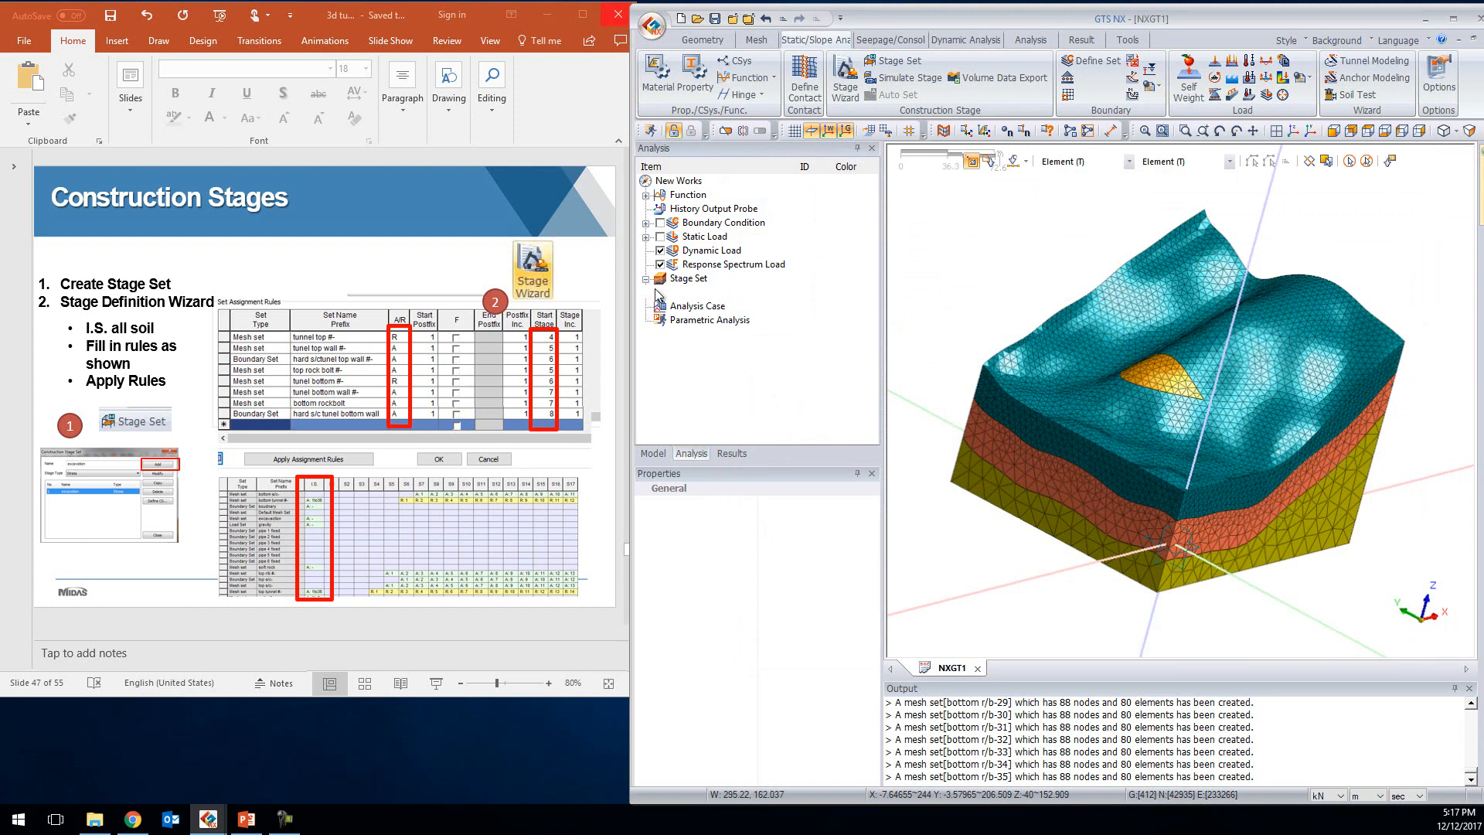
pyautogui.click(664, 302)
pyautogui.click(661, 293)
pyautogui.scroll(-9, 749, 273)
pyautogui.scroll(-1, 748, 273)
pyautogui.scroll(10, 751, 281)
pyautogui.click(452, 269)
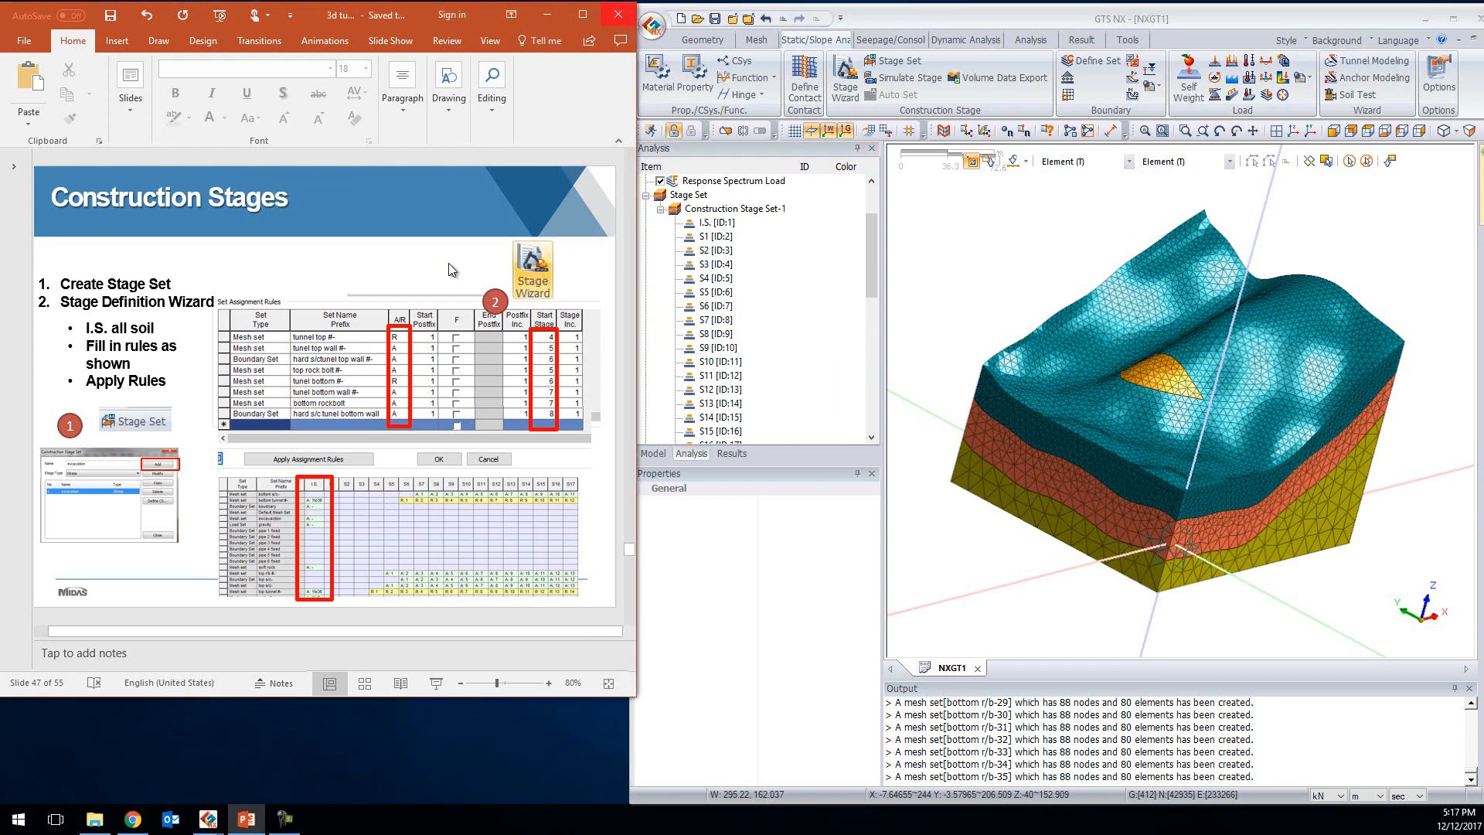
# Check the slides on the null and excavation stages, open construction stage I.S. for editing, and set Show Data to Activate
pyautogui.scroll(-1, 451, 269)
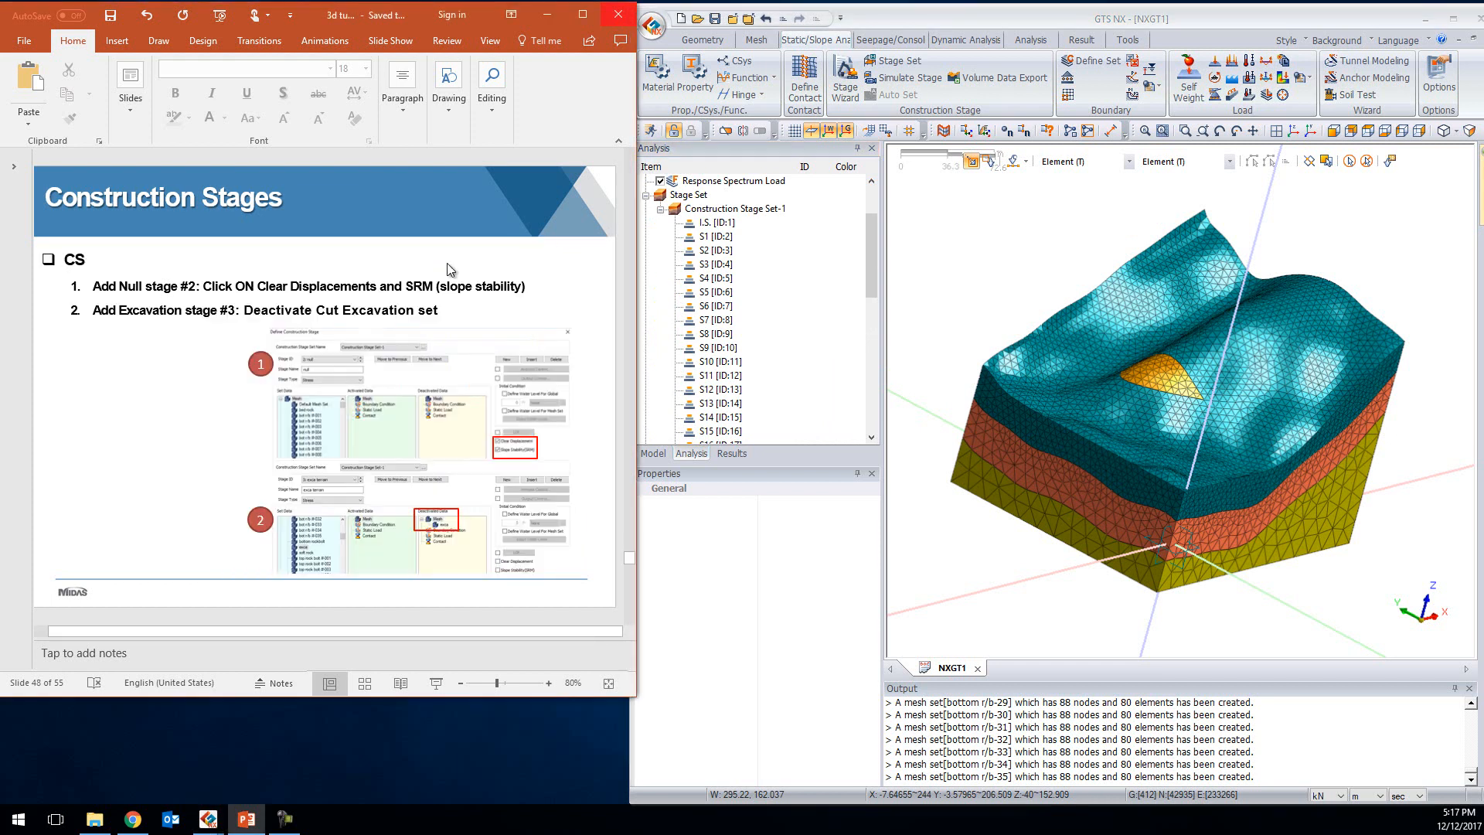
pyautogui.scroll(-1, 313, 359)
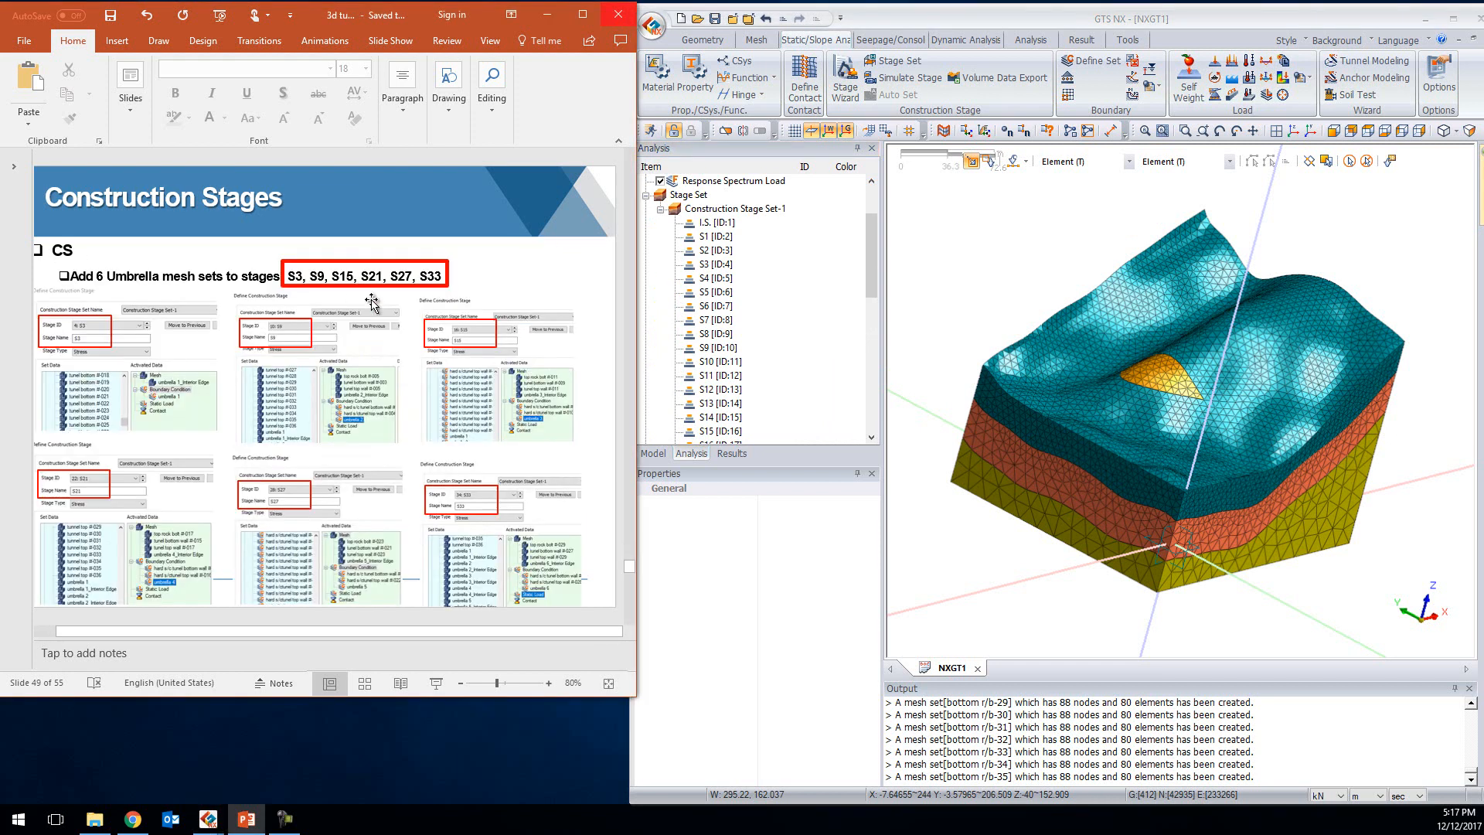
pyautogui.scroll(1, 368, 302)
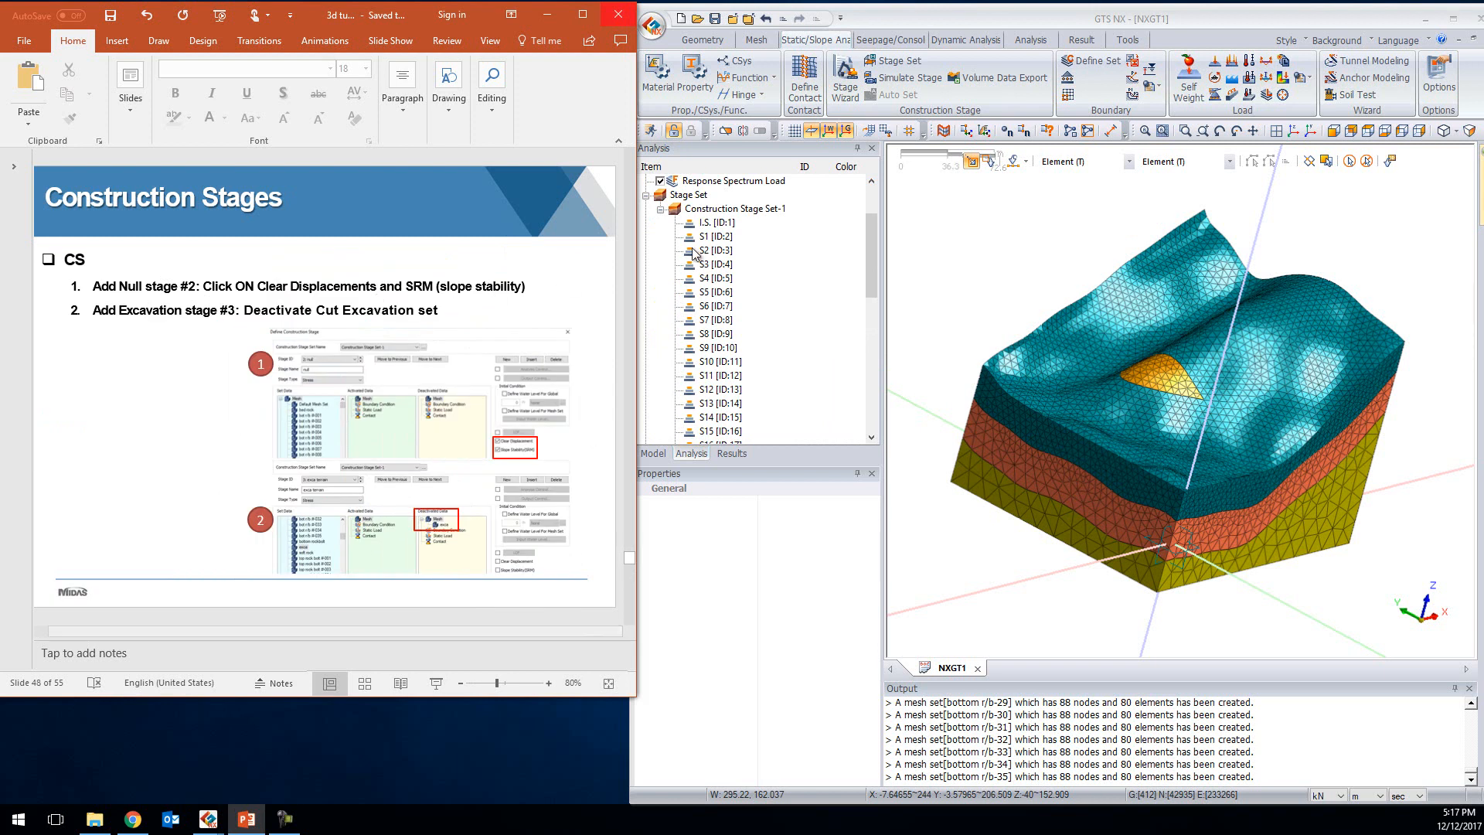
pyautogui.rightClick(725, 223)
pyautogui.click(740, 231)
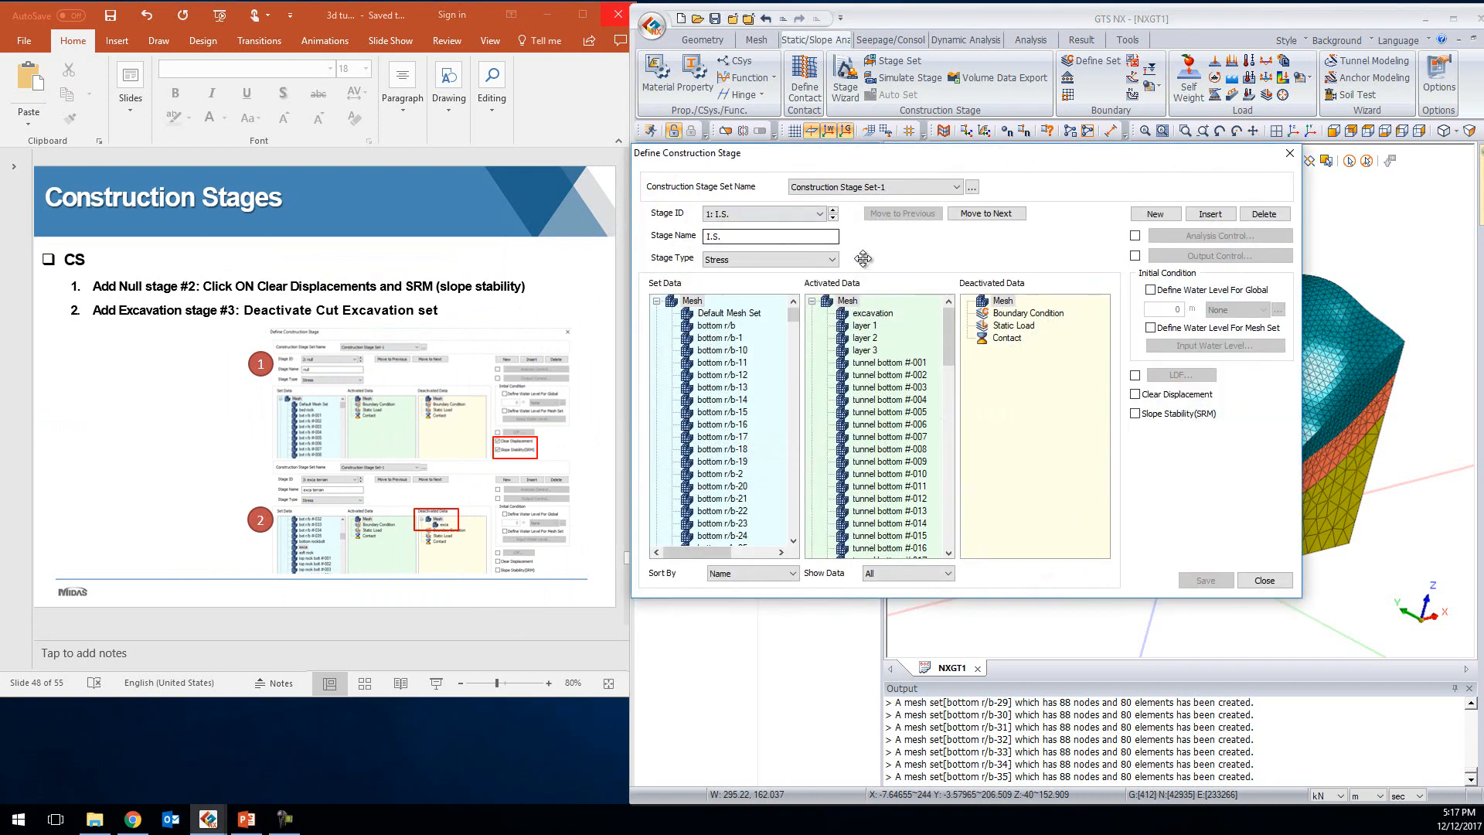
pyautogui.moveTo(920, 159); pyautogui.dragTo(524, 156)
pyautogui.click(507, 559)
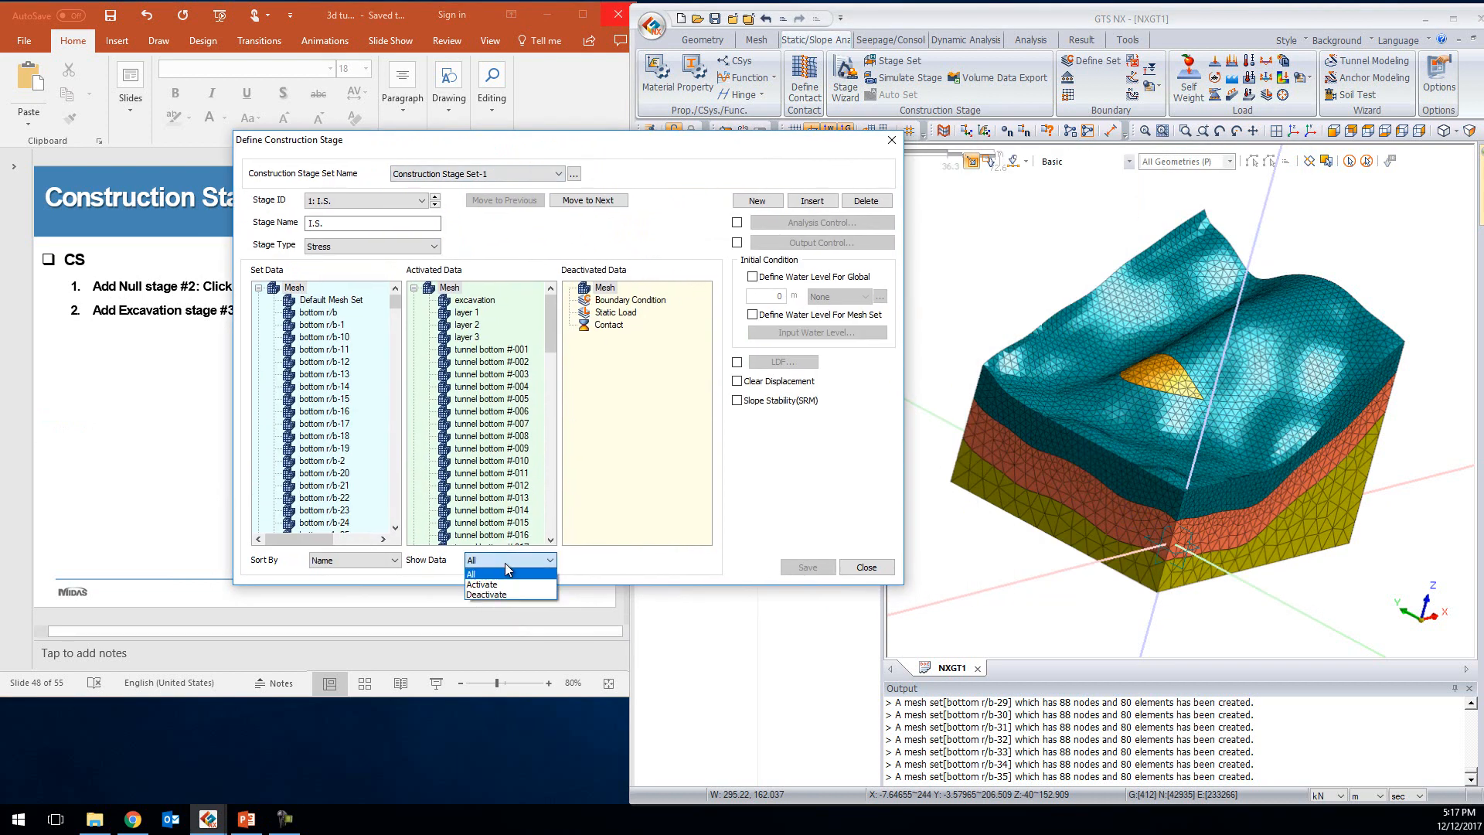
pyautogui.click(499, 582)
# Activate the ground bc boundary condition and the gravity load in stage I.S., enable Clear Displacement, and save the stage
pyautogui.moveTo(550, 321); pyautogui.dragTo(552, 535)
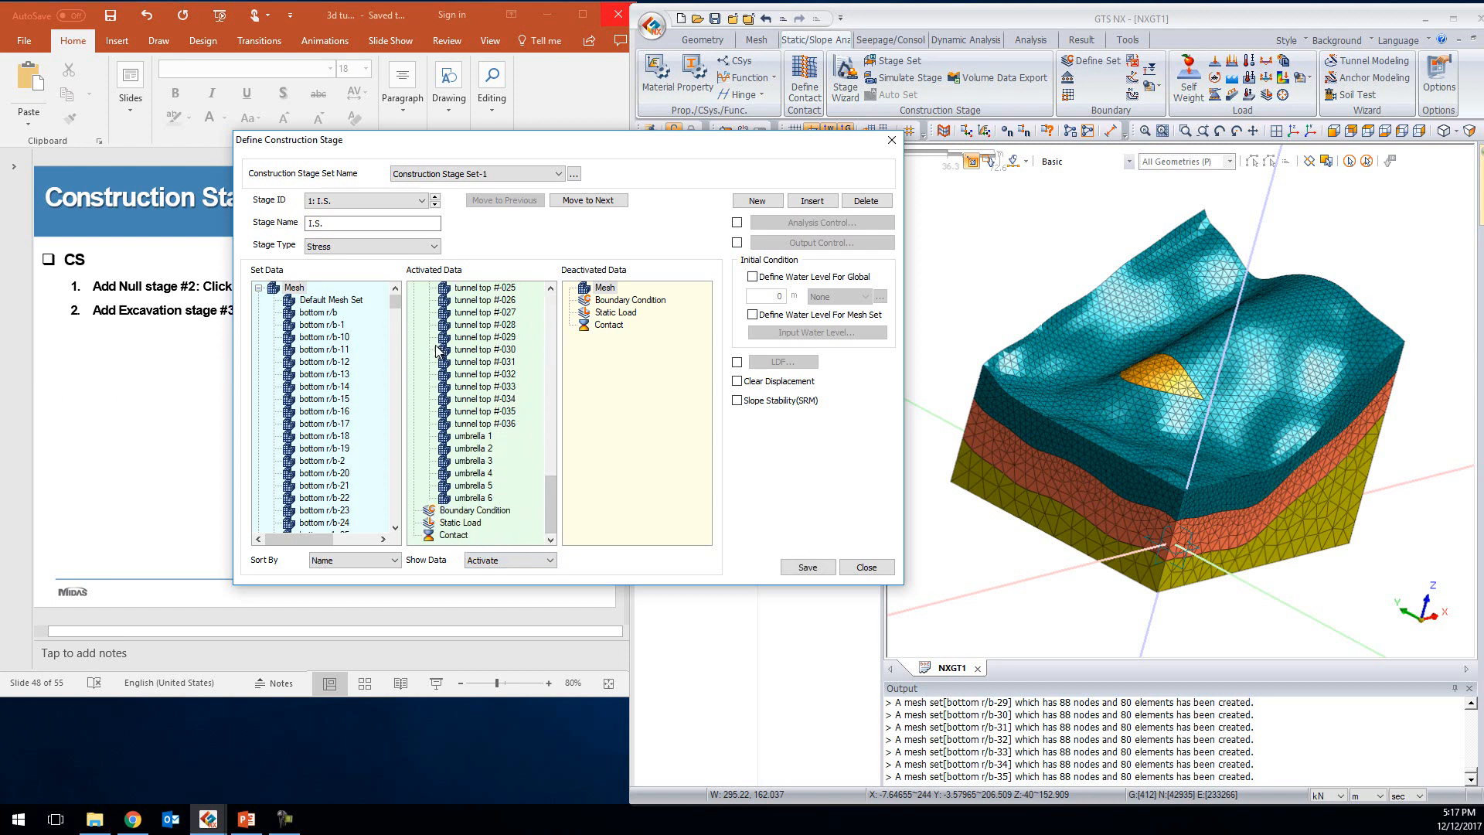
pyautogui.moveTo(396, 309); pyautogui.dragTo(403, 456)
pyautogui.moveTo(318, 473); pyautogui.dragTo(468, 485)
pyautogui.click(790, 382)
pyautogui.click(825, 570)
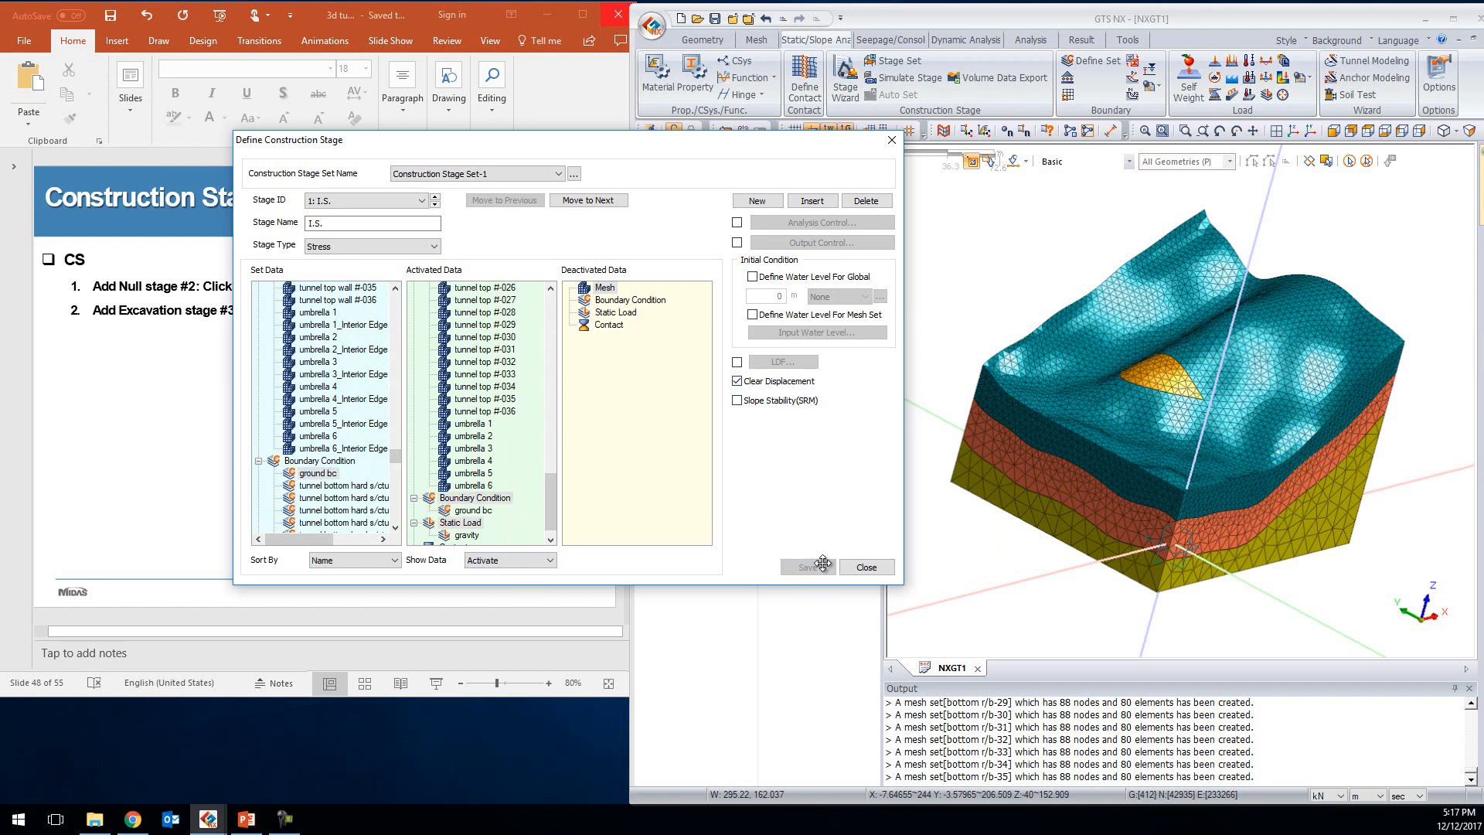
# Rename stage 2 to null, enable Clear Displacement and Slope Stability(SRM) for it, and save the stage
pyautogui.click(435, 204)
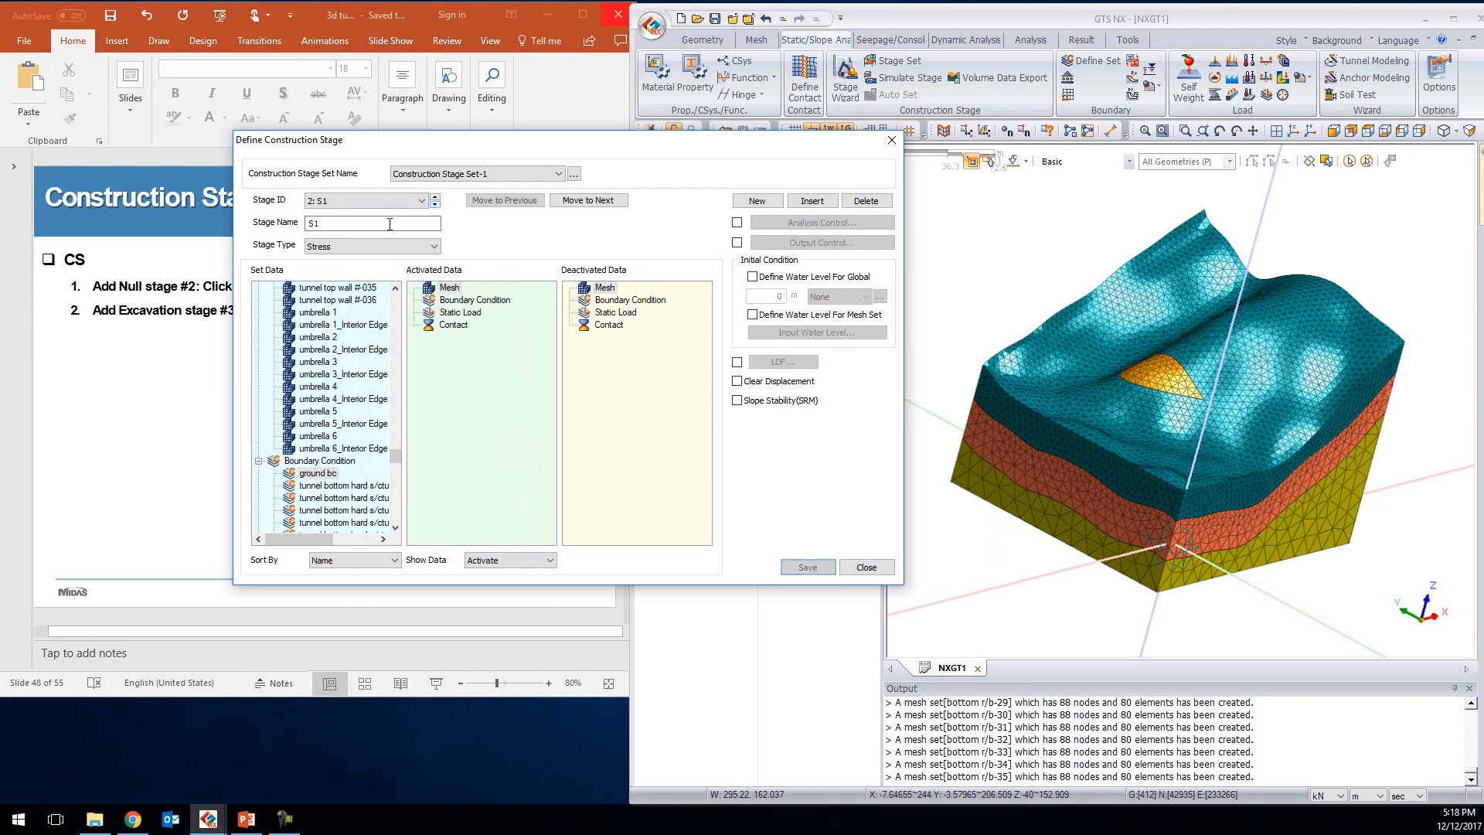
pyautogui.doubleClick(317, 223)
pyautogui.write('null')
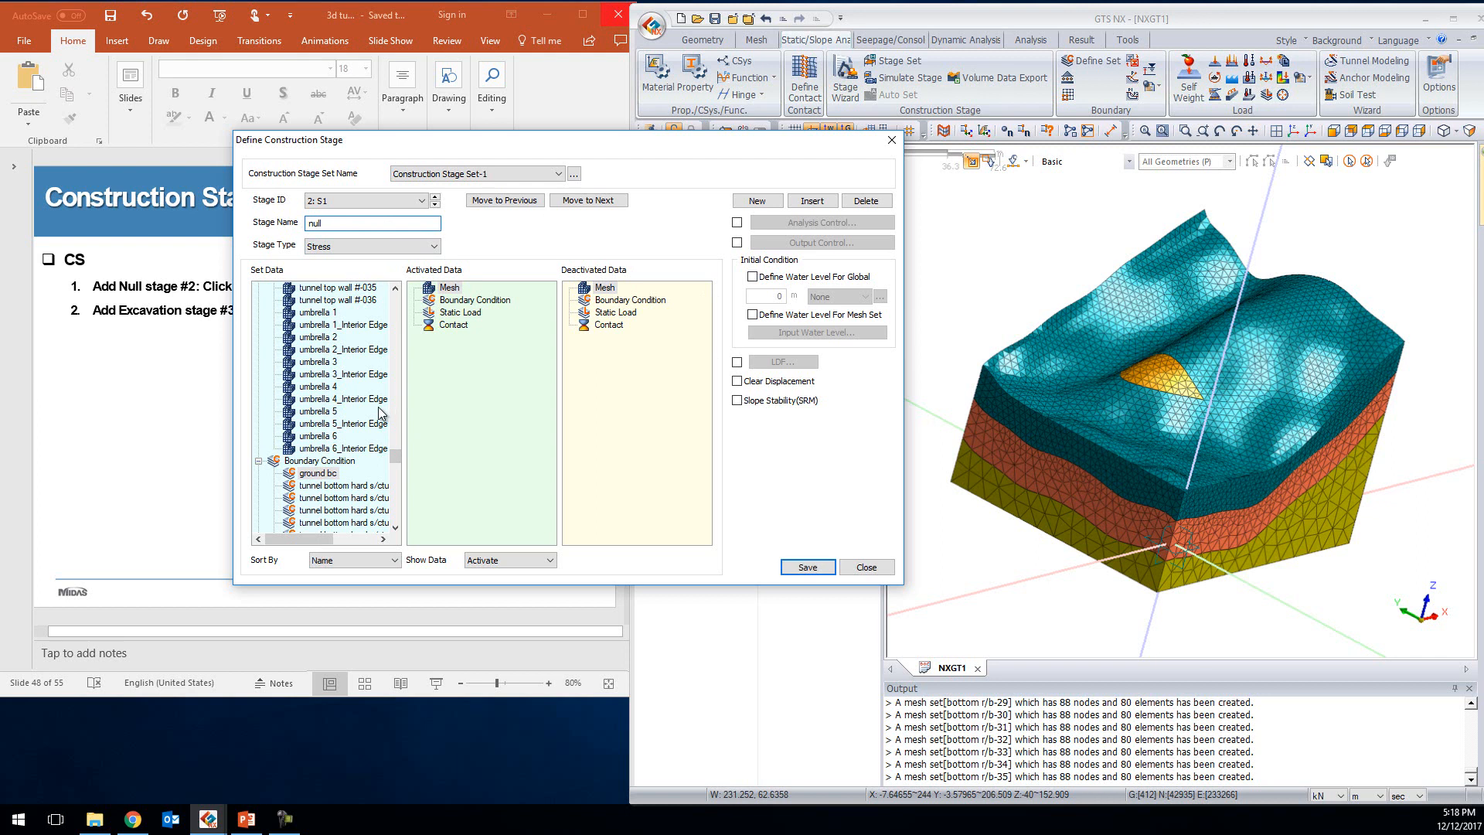
pyautogui.moveTo(439, 149); pyautogui.dragTo(487, 175)
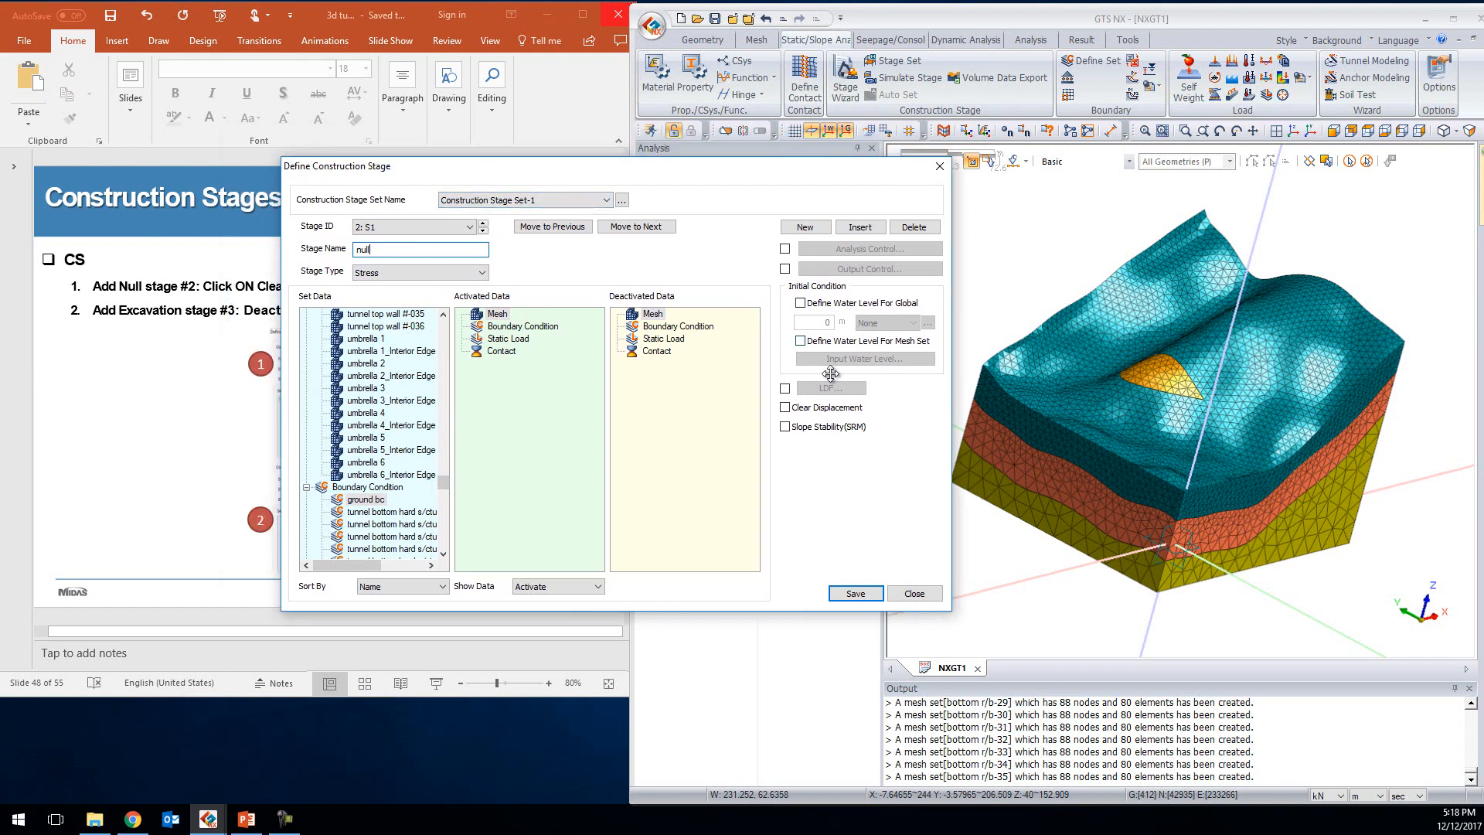
pyautogui.moveTo(1141, 415); pyautogui.dragTo(1192, 403, button='middle')
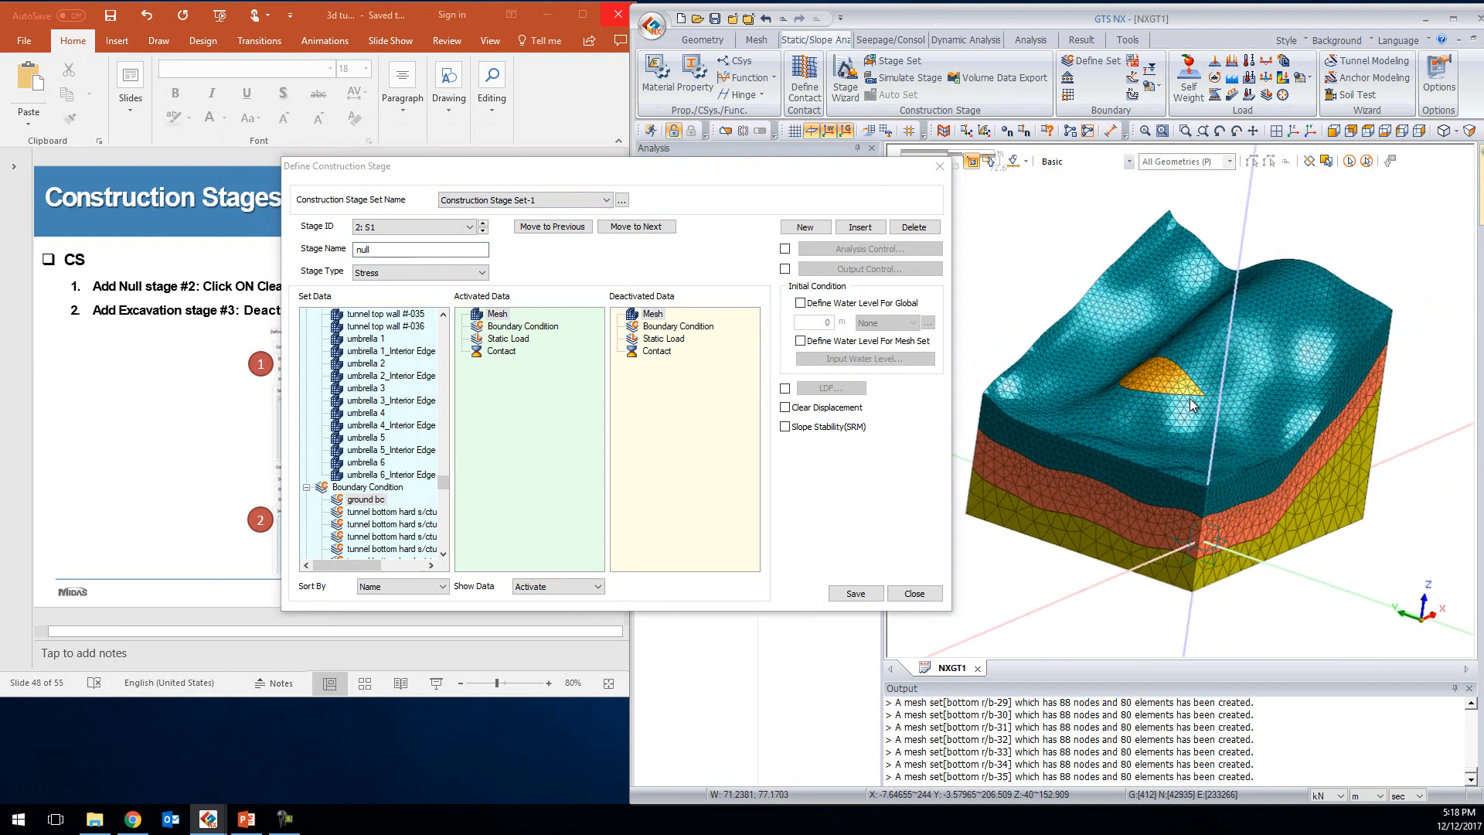
pyautogui.click(824, 409)
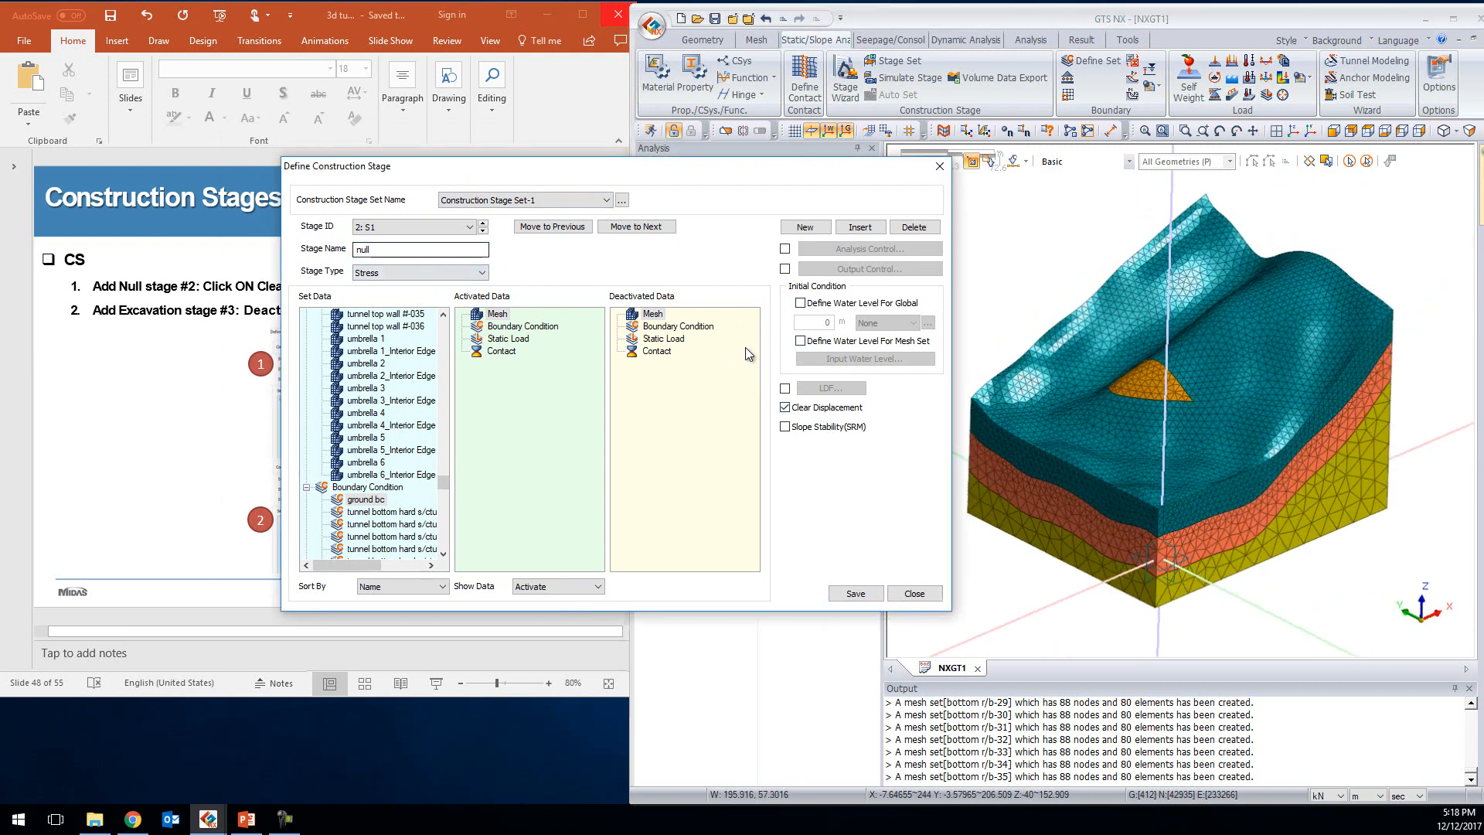
pyautogui.click(833, 427)
pyautogui.click(856, 593)
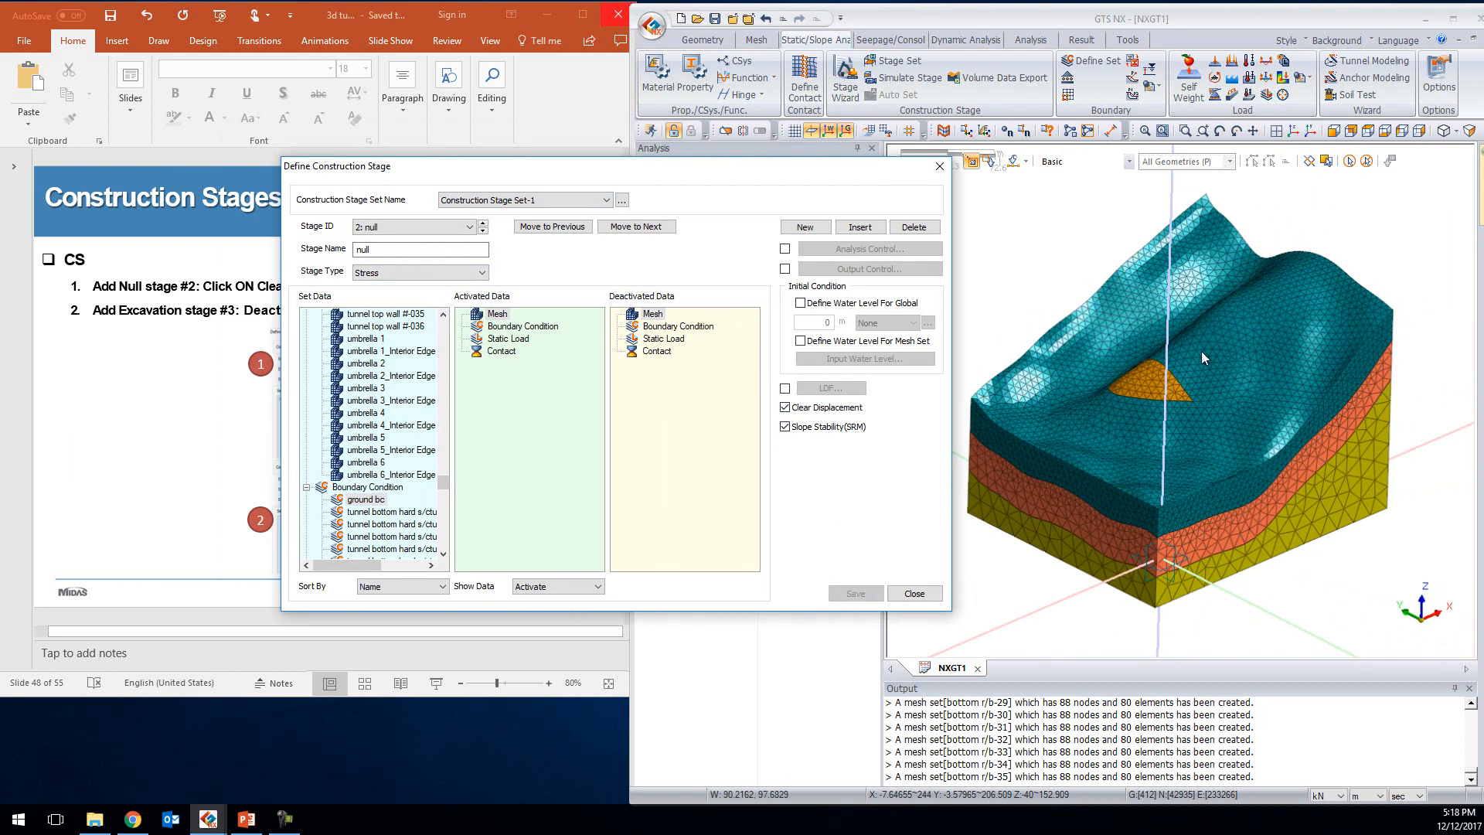
# Rename stage 3 to excavation, add the excavation mesh set to its deactivated data, and save the stage
pyautogui.moveTo(1134, 494); pyautogui.dragTo(1144, 343, button='middle')
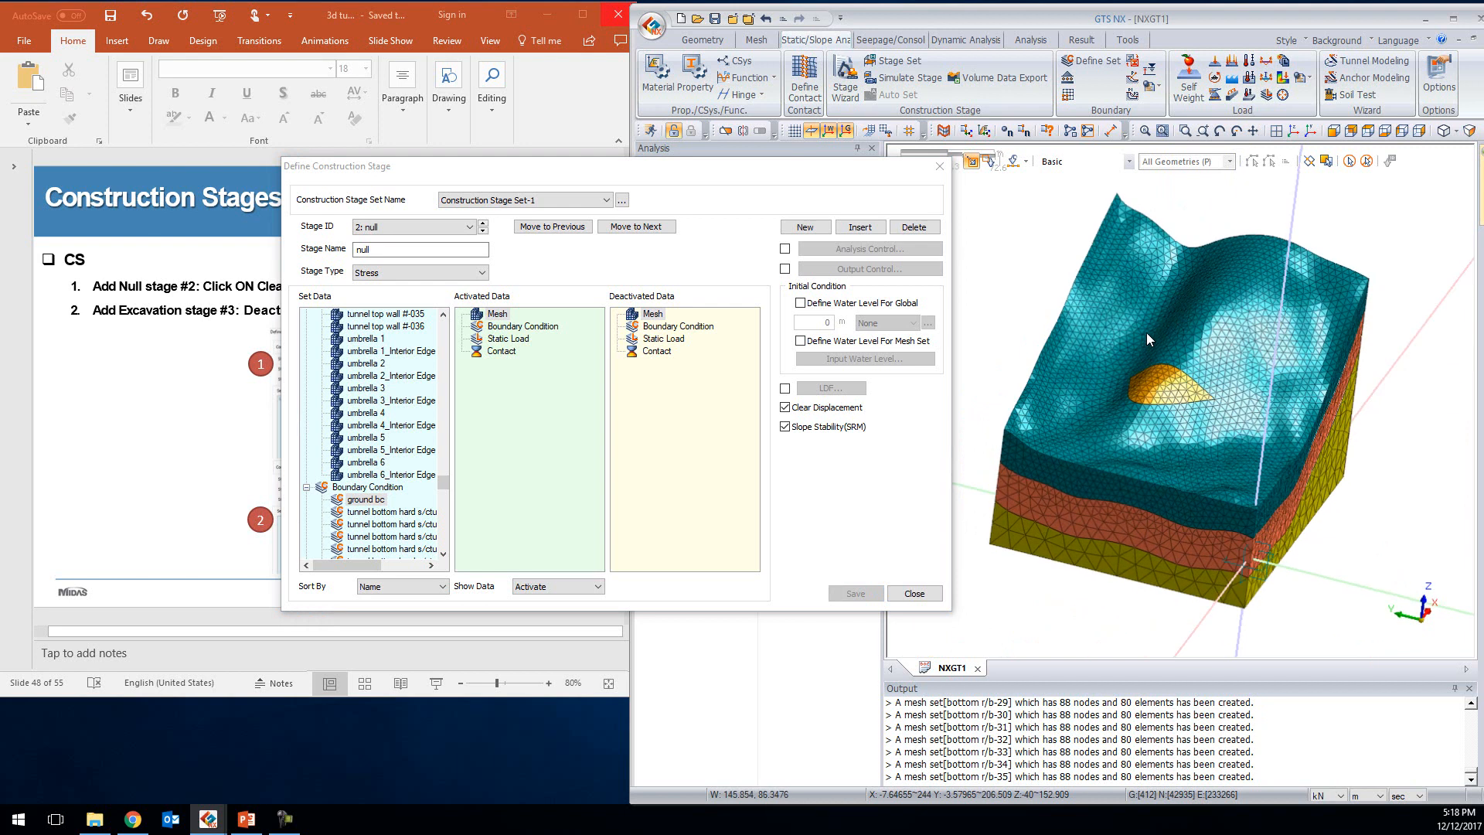
pyautogui.click(482, 231)
pyautogui.write('excavation')
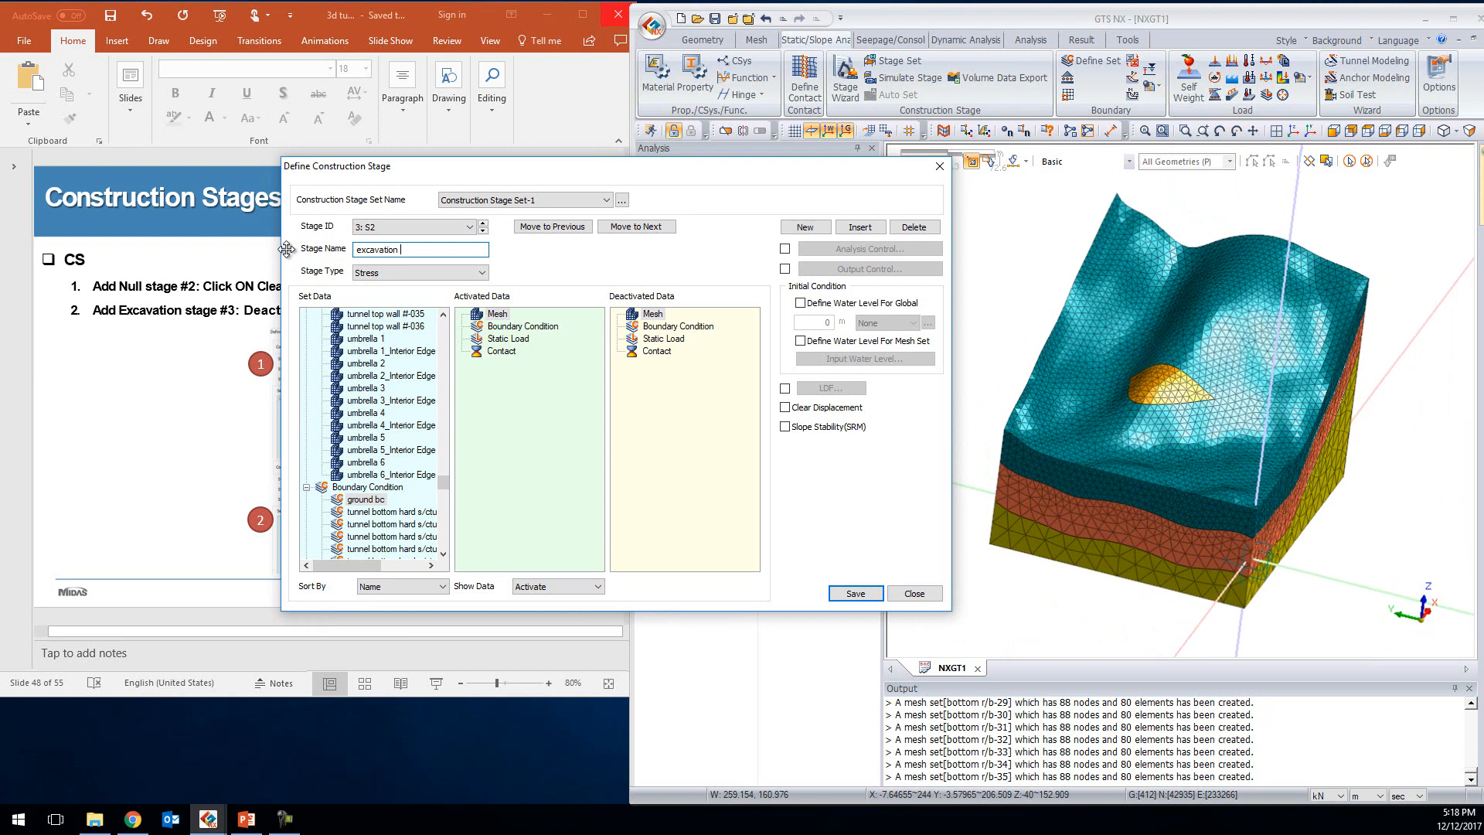
pyautogui.moveTo(440, 490); pyautogui.dragTo(463, 355)
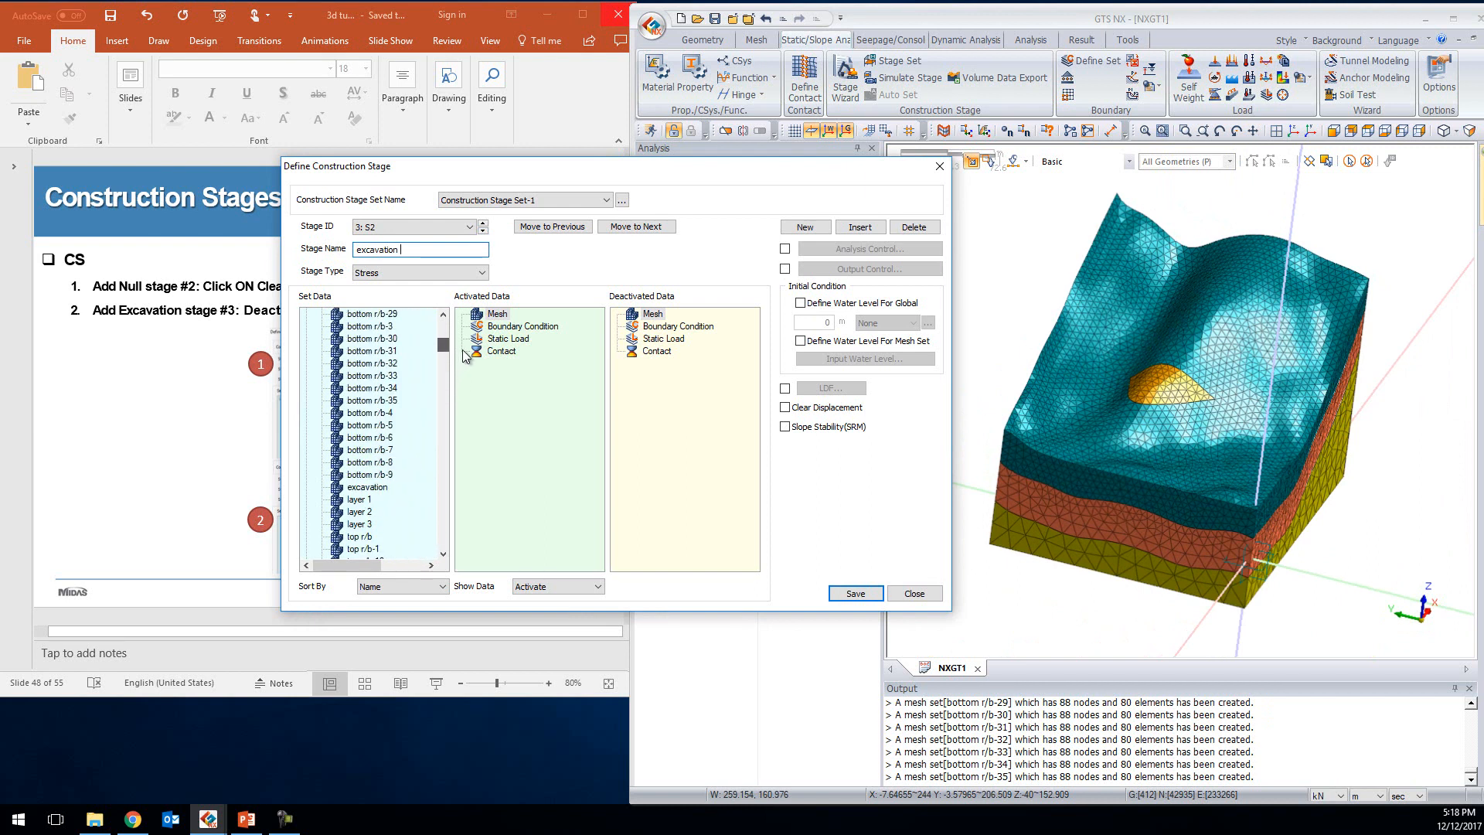
pyautogui.moveTo(367, 487); pyautogui.dragTo(688, 473)
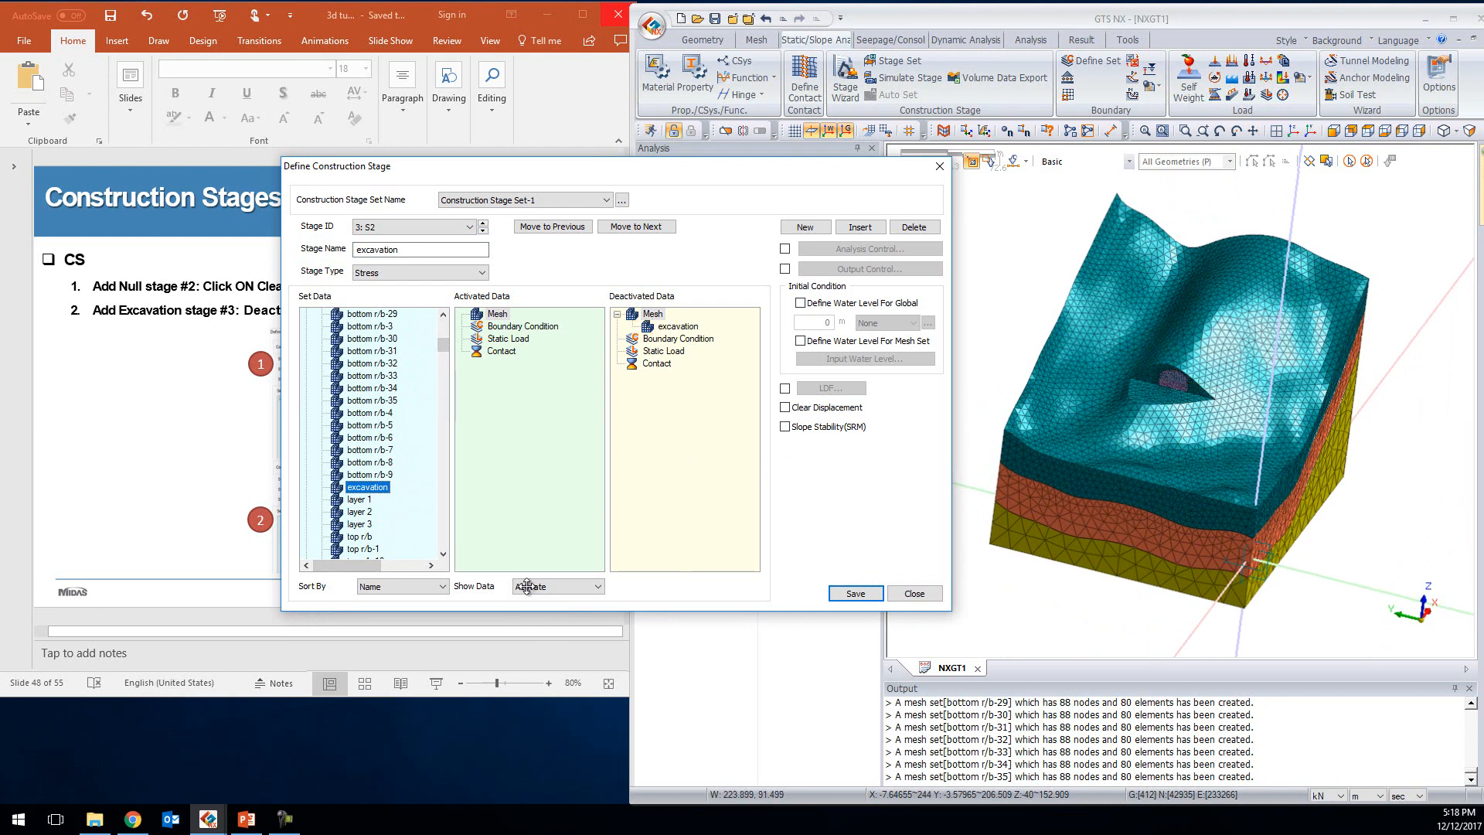
pyautogui.scroll(5, 1260, 322)
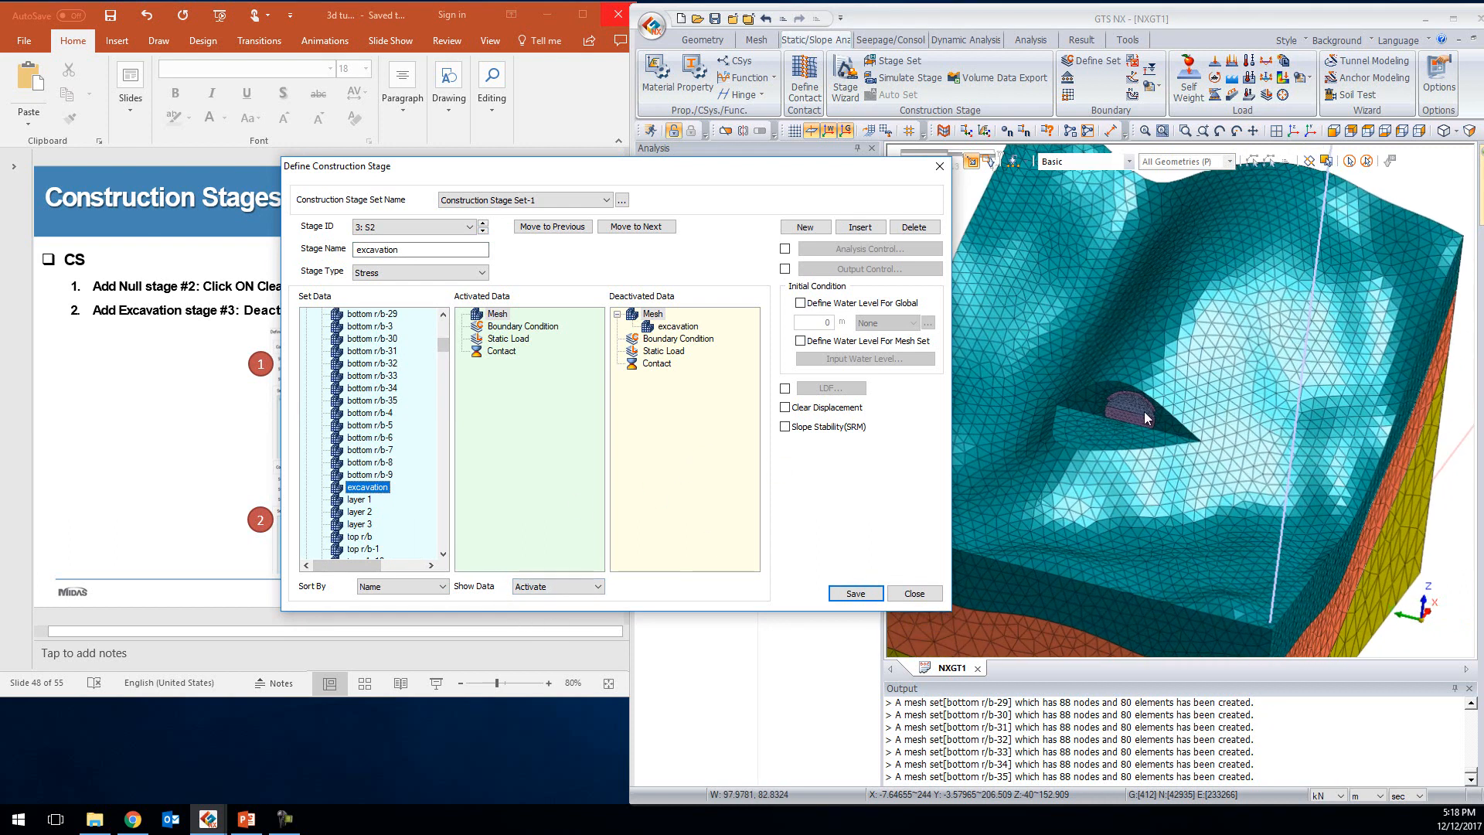
pyautogui.moveTo(1152, 402); pyautogui.dragTo(1132, 396, button='middle')
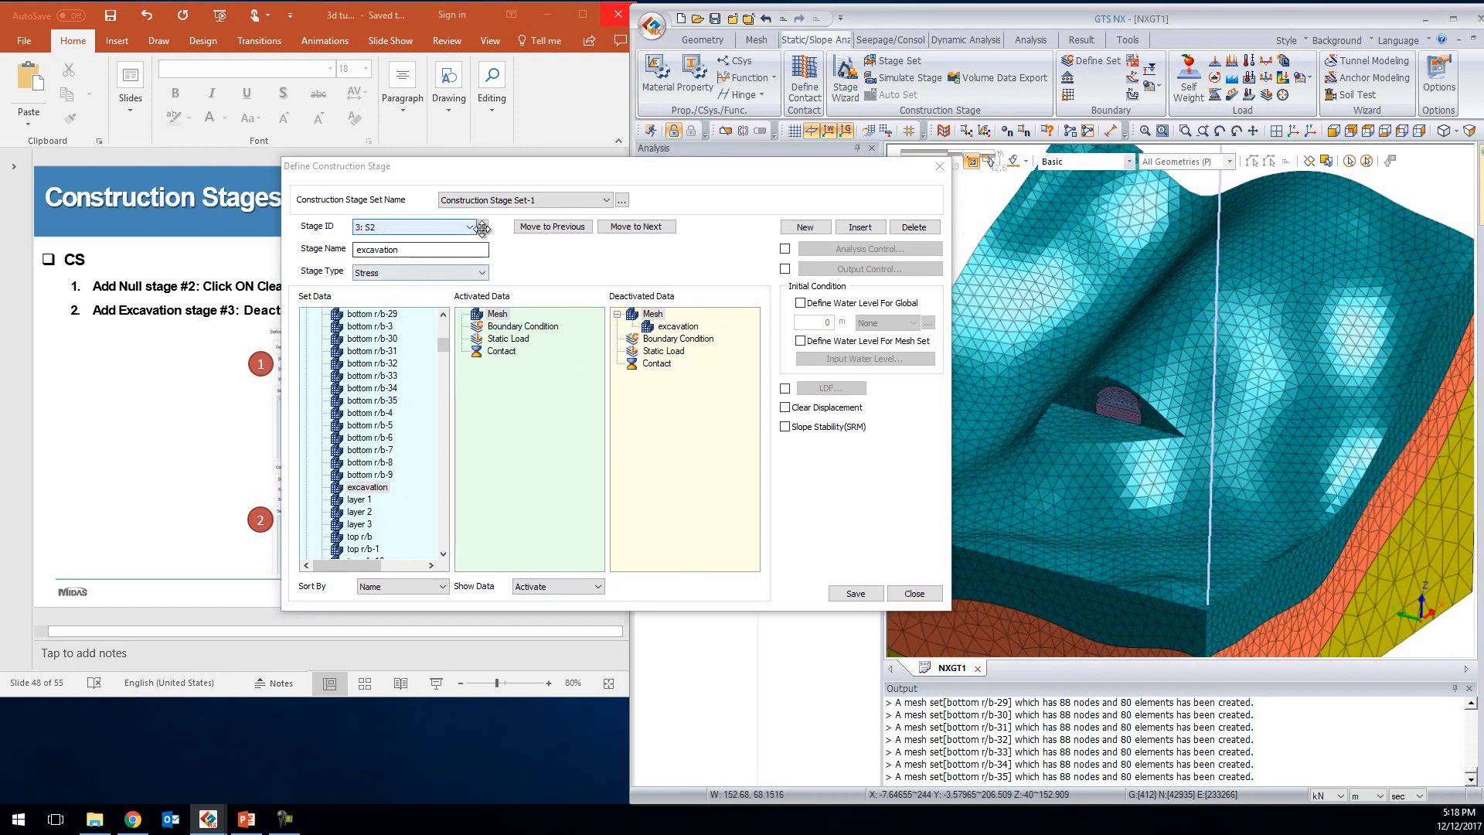
pyautogui.scroll(5, 1139, 416)
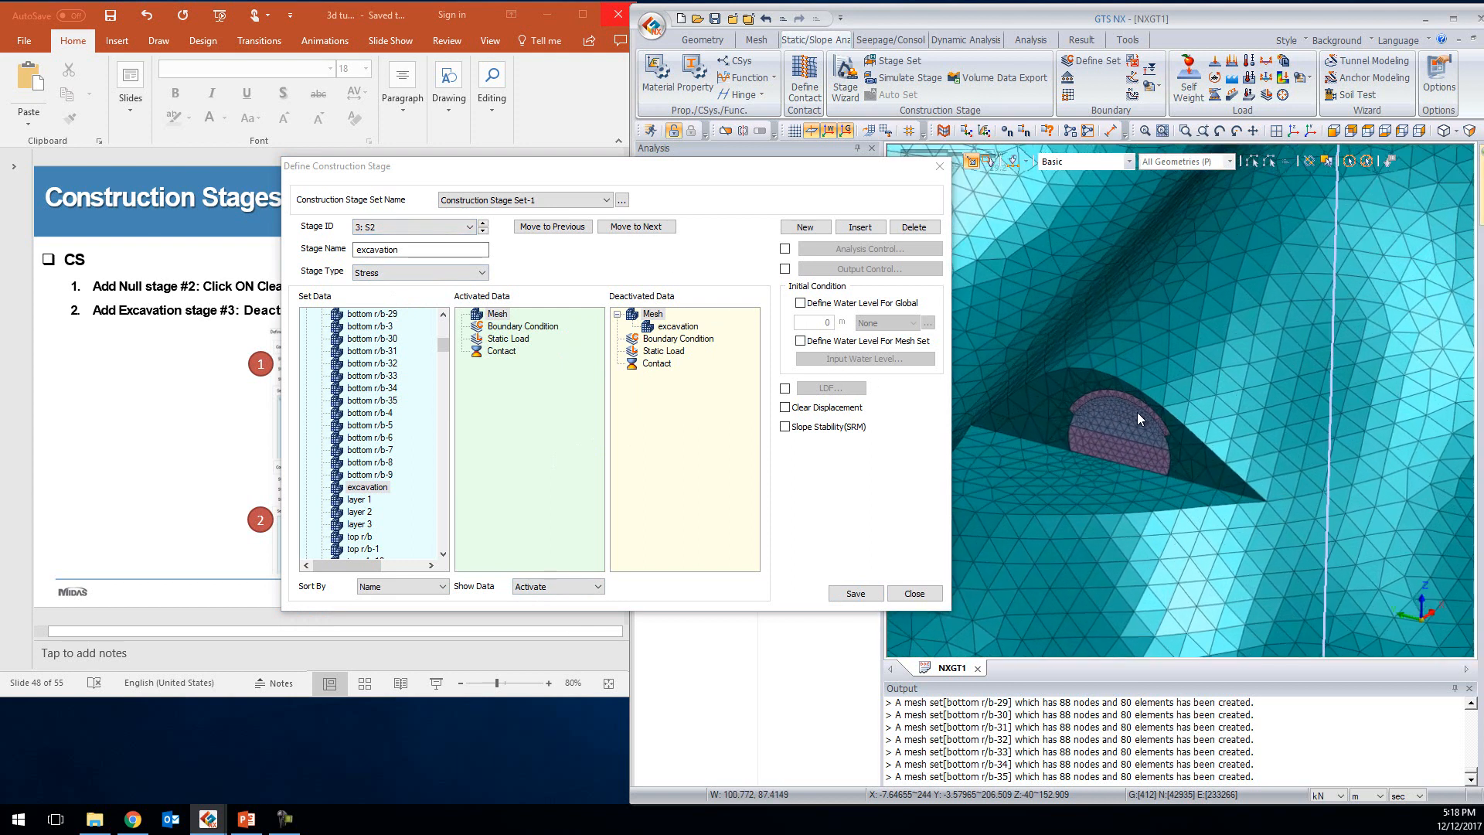
pyautogui.click(855, 593)
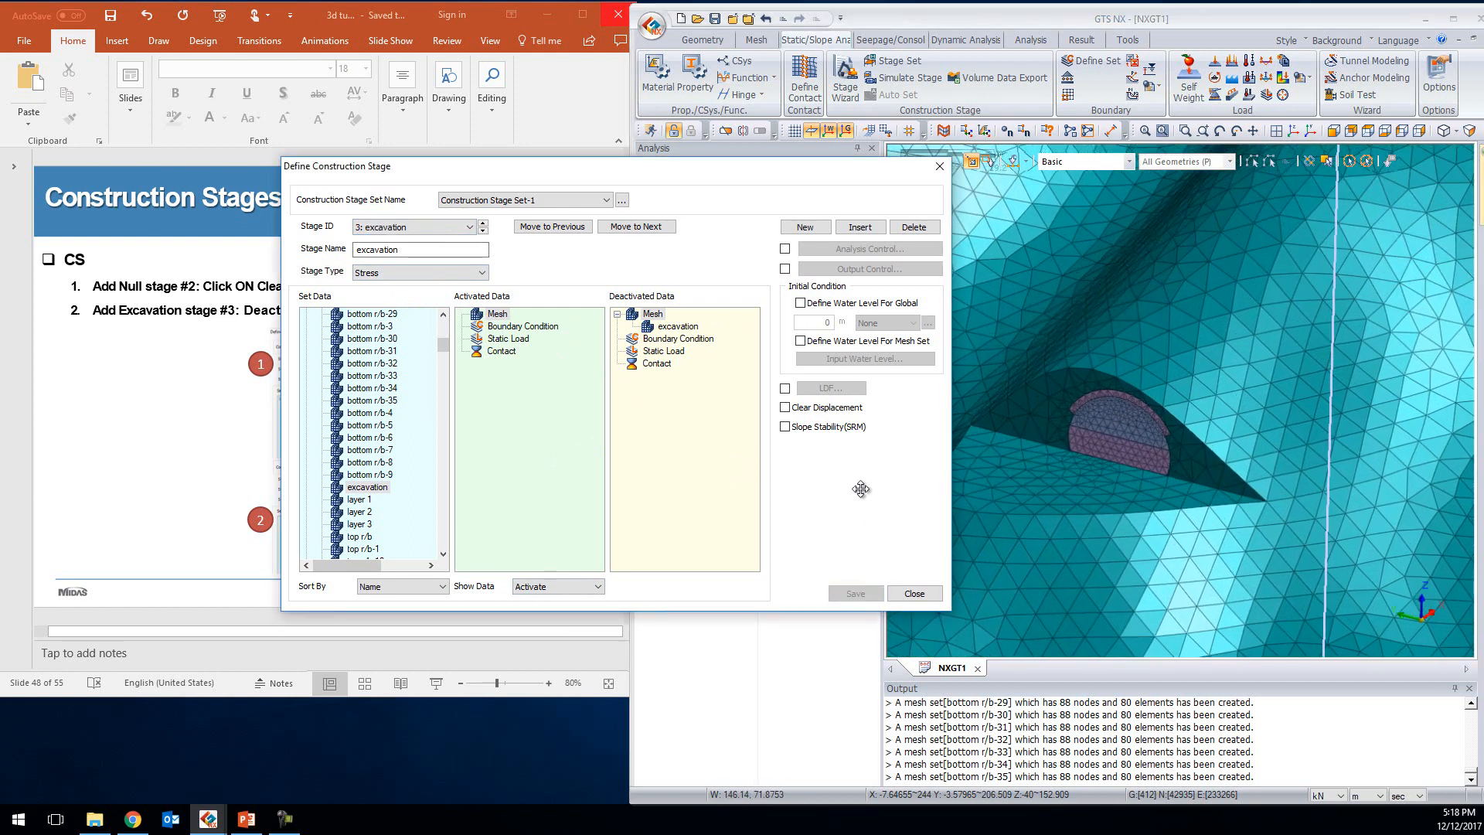
# Go through the stages from S3 to S8 and examine the tunnel portal in the model at stage S8
pyautogui.click(483, 230)
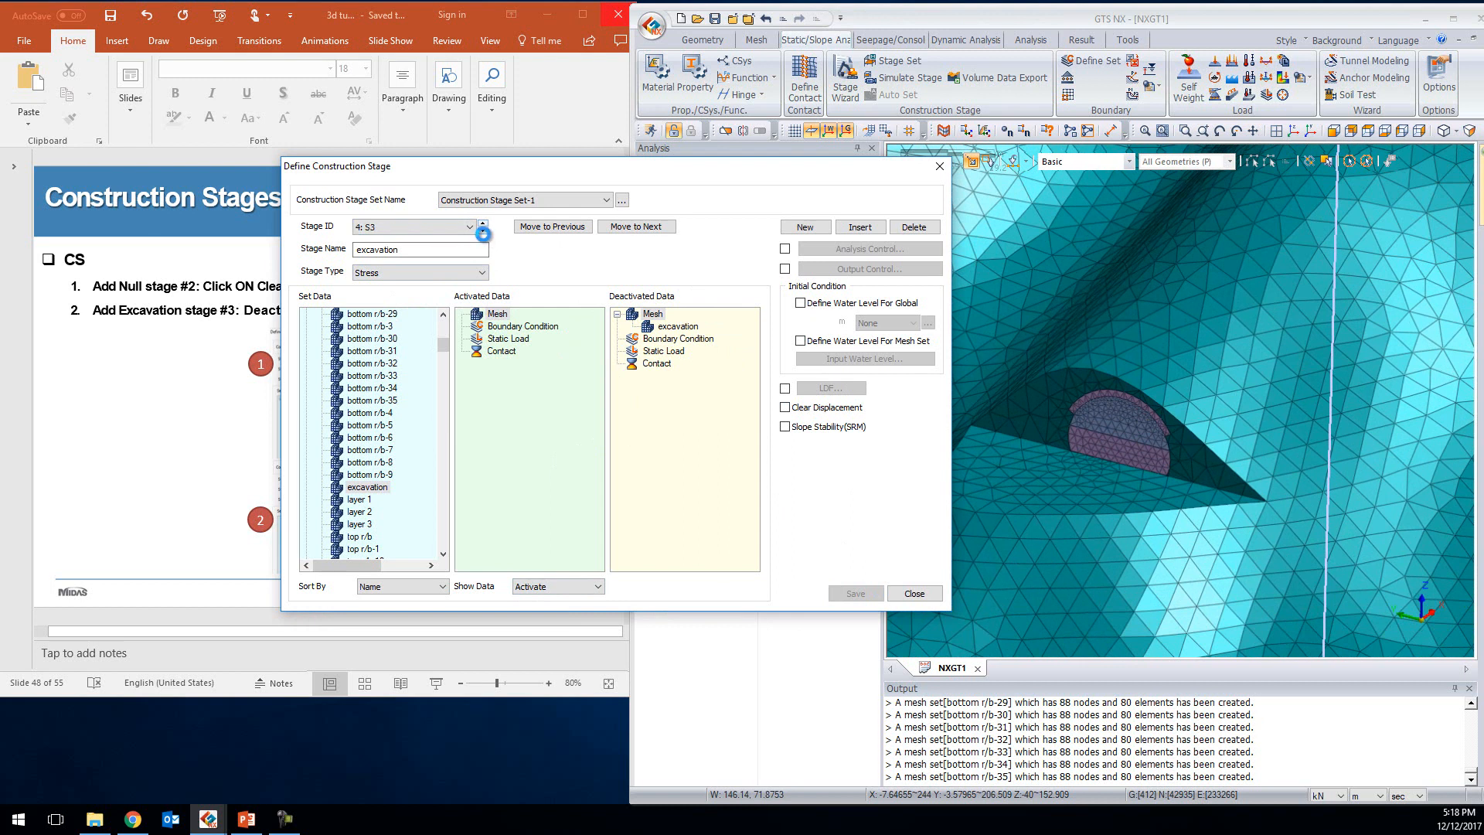
pyautogui.click(485, 232)
pyautogui.click(486, 232)
pyautogui.click(486, 232)
pyautogui.click(483, 230)
pyautogui.click(483, 230)
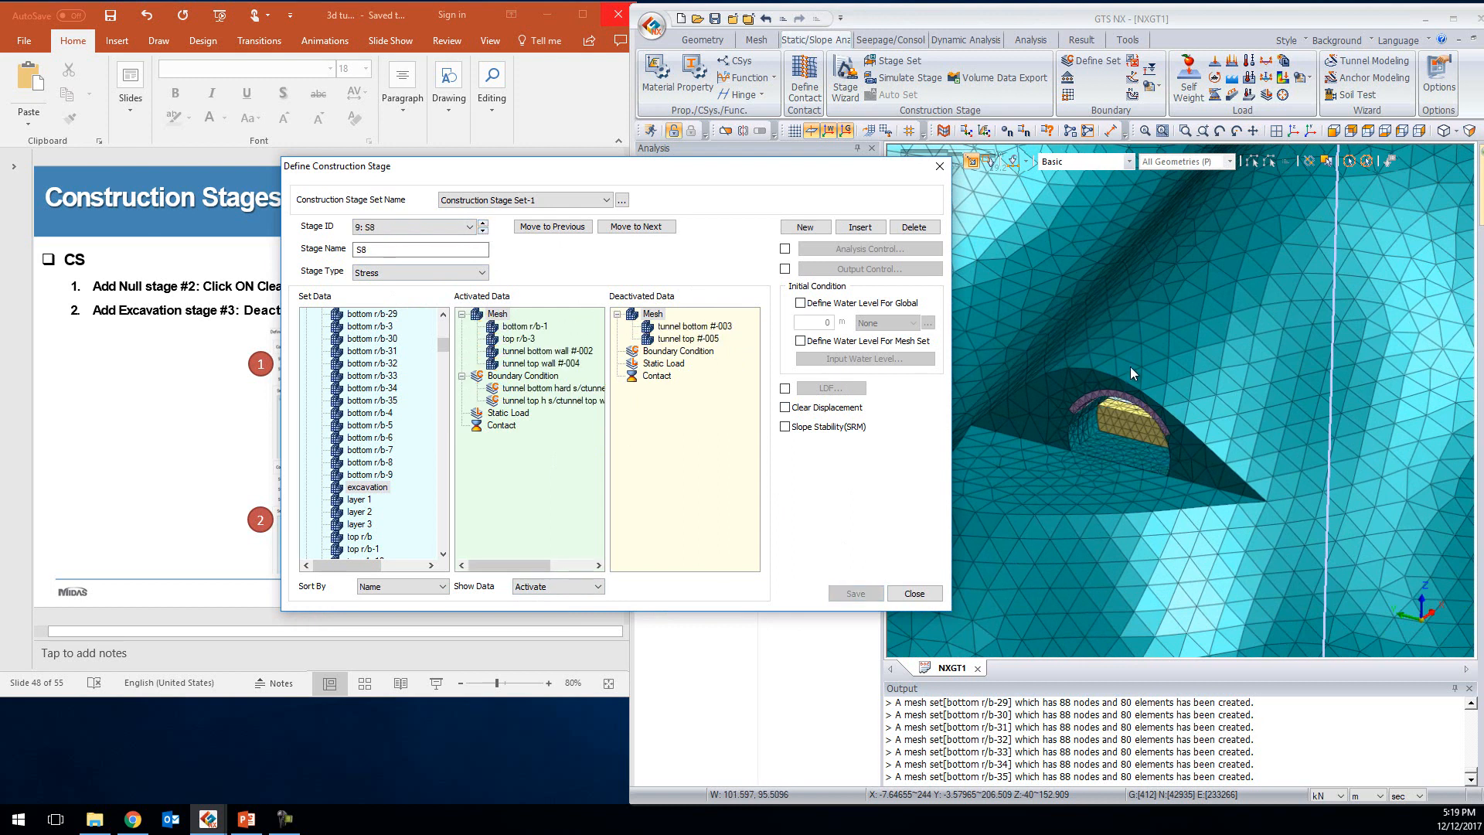
pyautogui.moveTo(1214, 424); pyautogui.dragTo(1212, 396, button='middle')
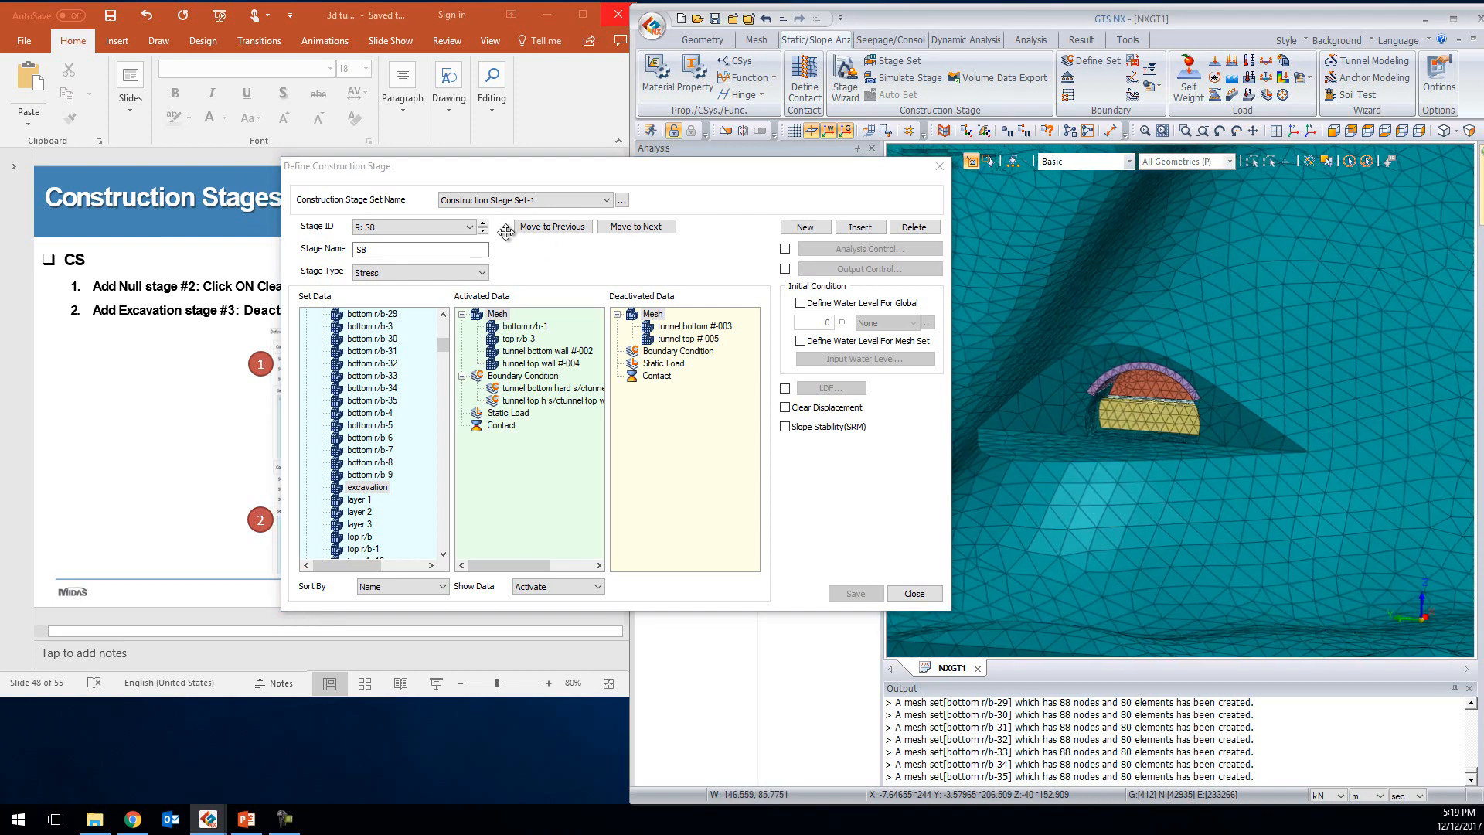
# Consult the slide on adding the six umbrella mesh sets and return to construction stage S3
pyautogui.click(136, 453)
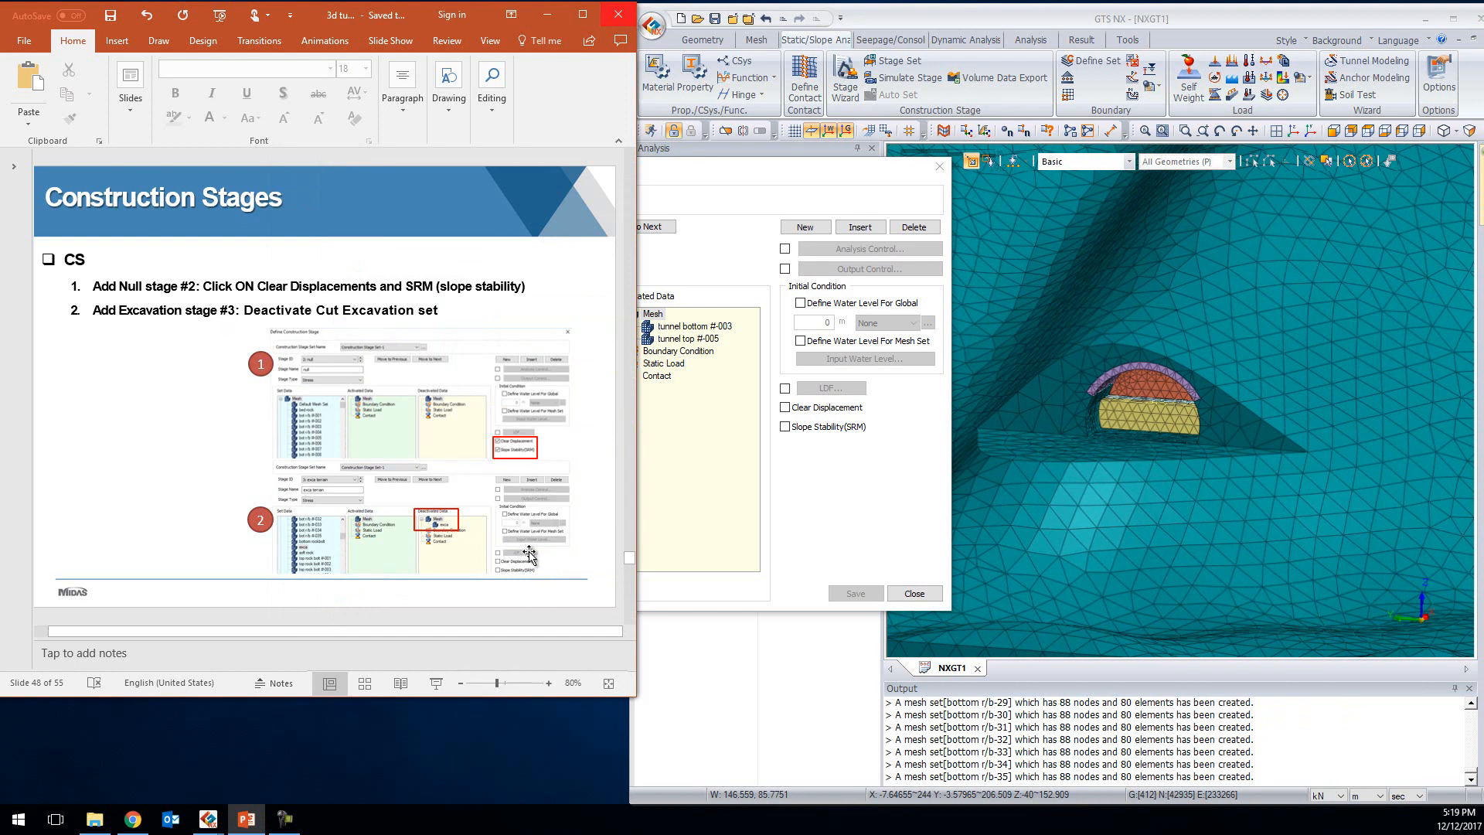
pyautogui.scroll(-1, 485, 510)
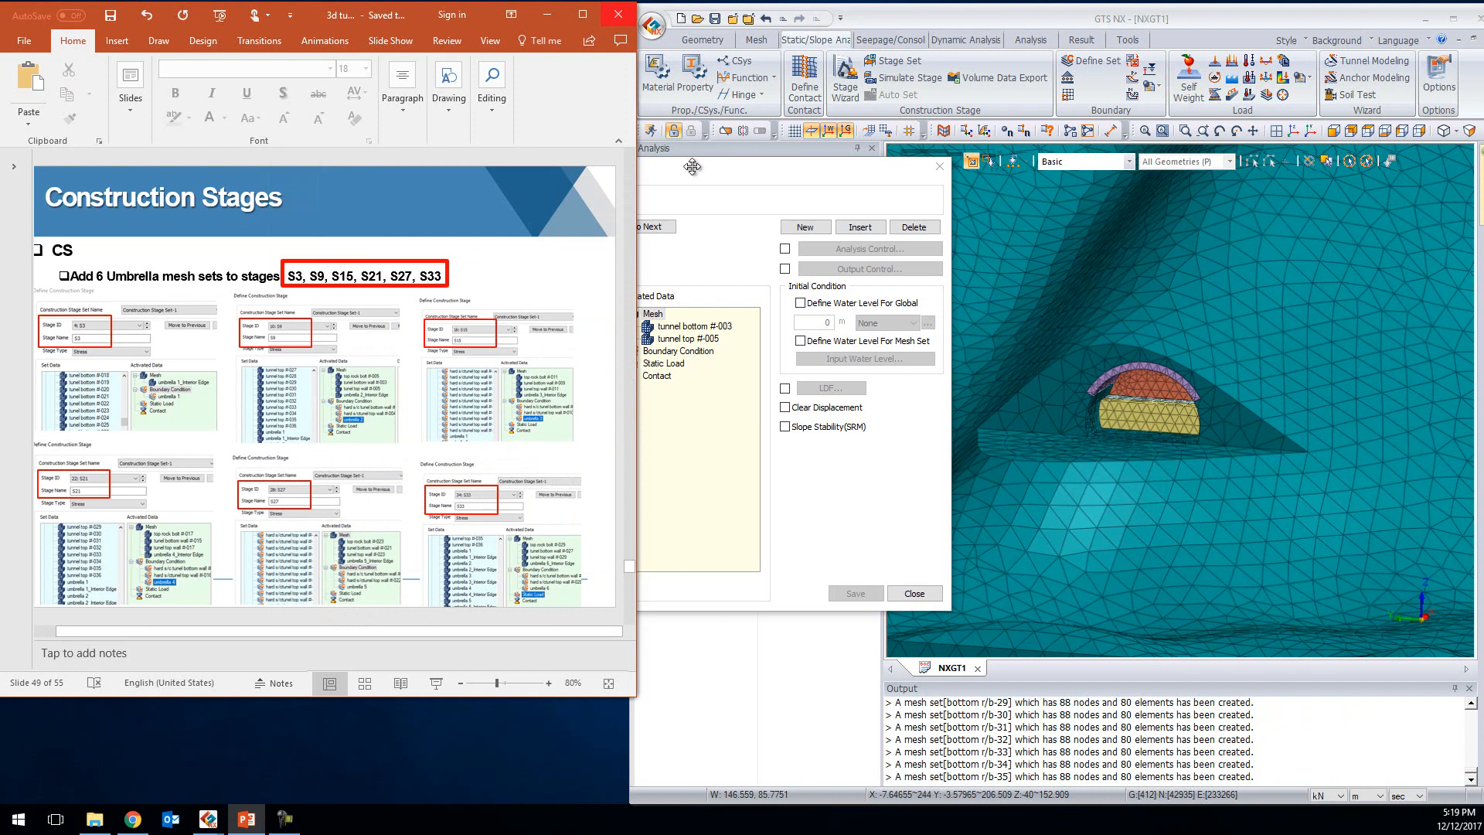
pyautogui.moveTo(691, 167); pyautogui.dragTo(927, 174)
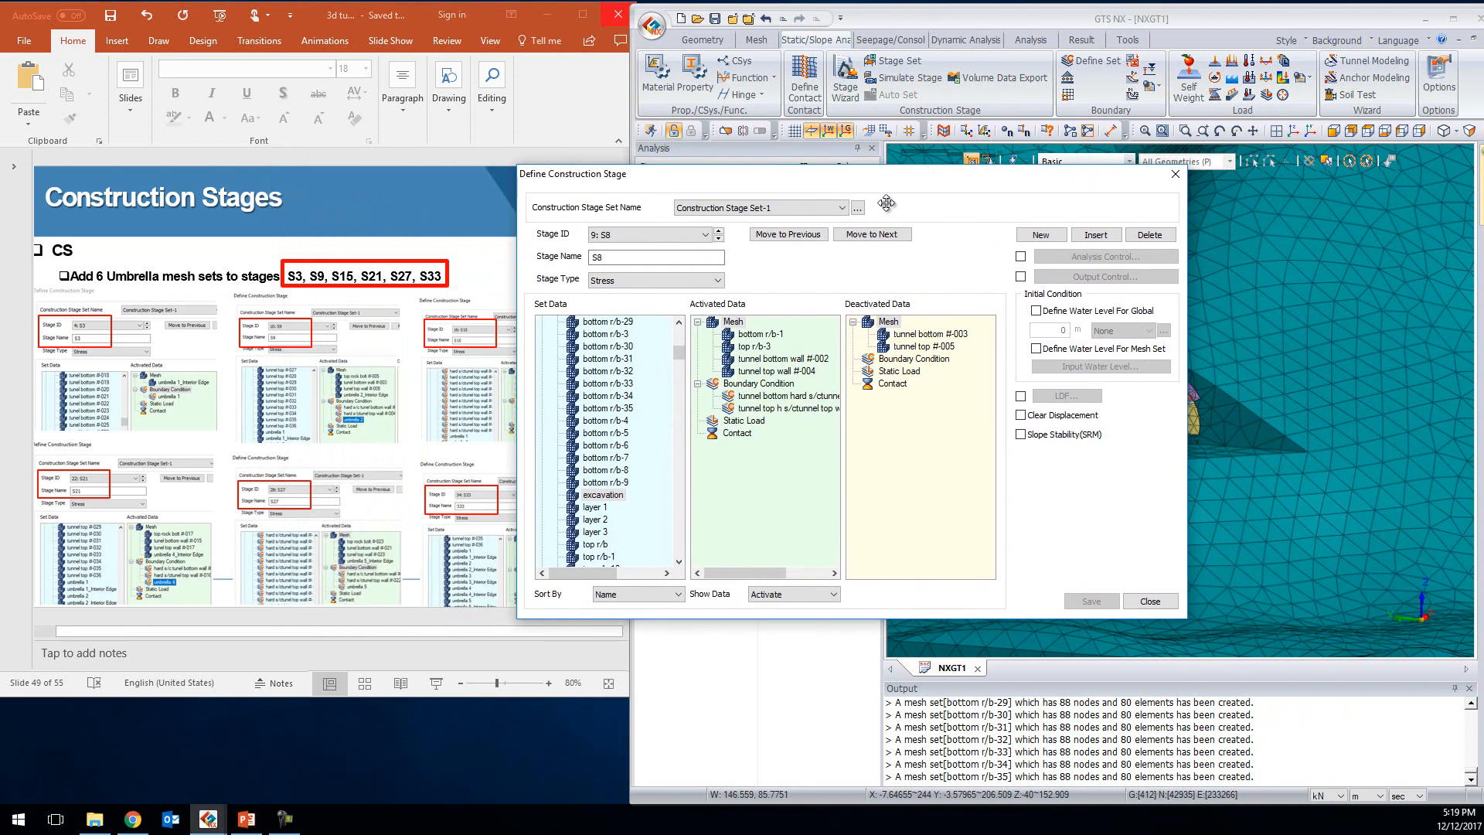
pyautogui.click(718, 232)
pyautogui.click(718, 232)
pyautogui.click(718, 232)
pyautogui.click(719, 232)
pyautogui.click(718, 232)
pyautogui.click(718, 232)
pyautogui.click(719, 239)
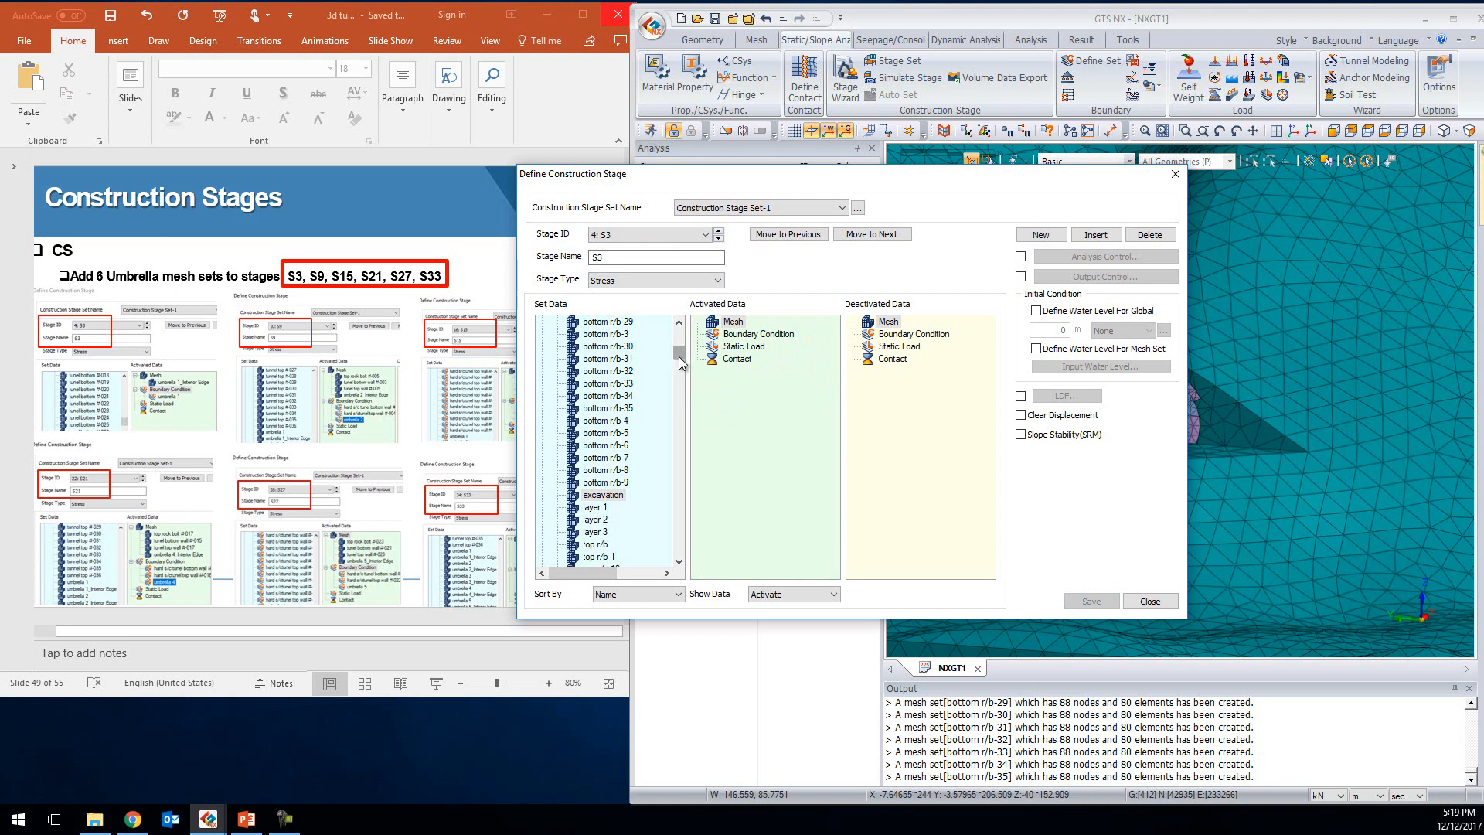
# Activate the boundary conditions umbrella 1 r fix and umbrella r/c 1 in stage S3
pyautogui.moveTo(678, 356); pyautogui.dragTo(660, 551)
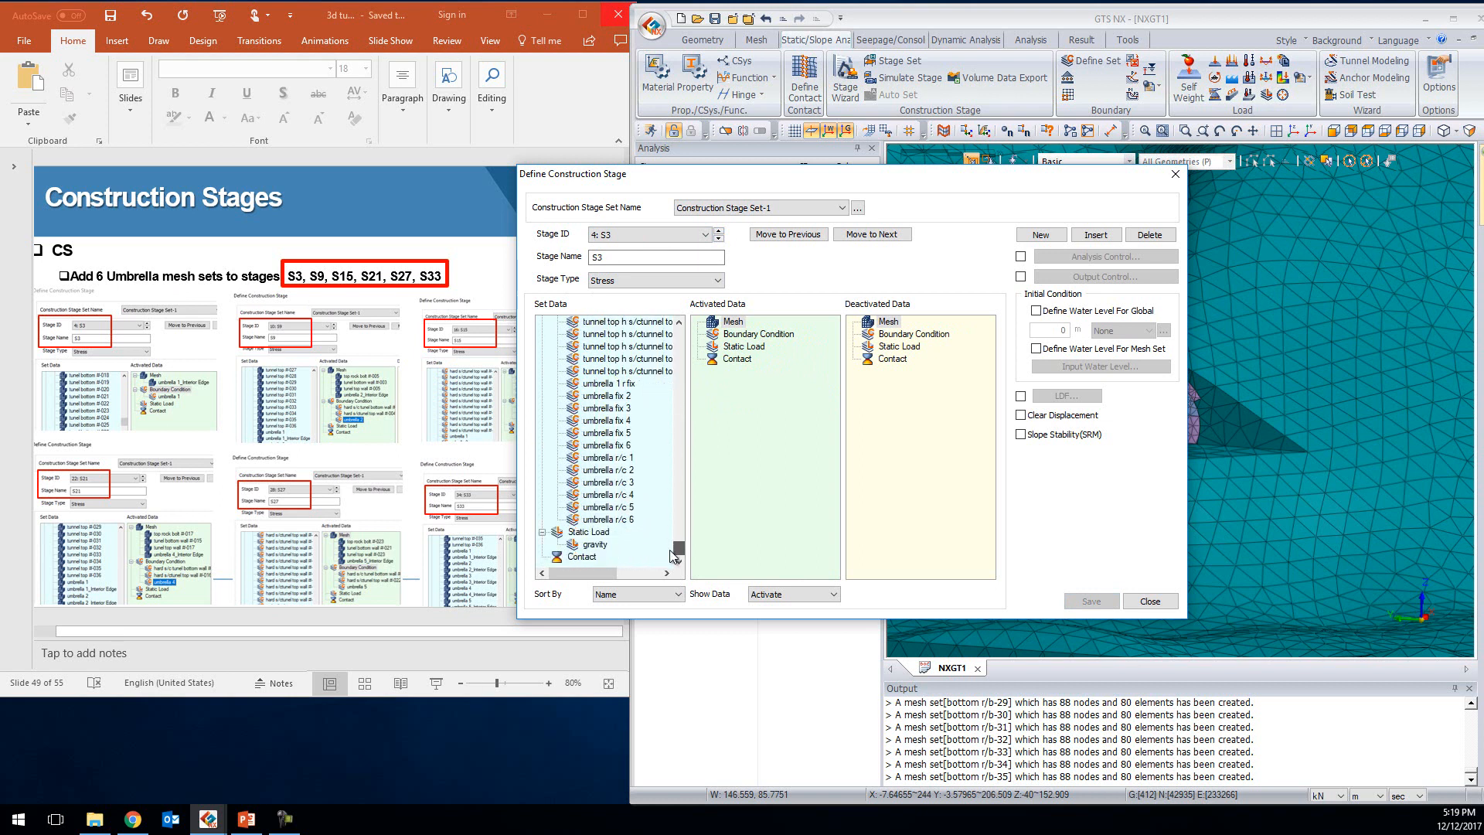
pyautogui.moveTo(618, 384); pyautogui.dragTo(747, 391)
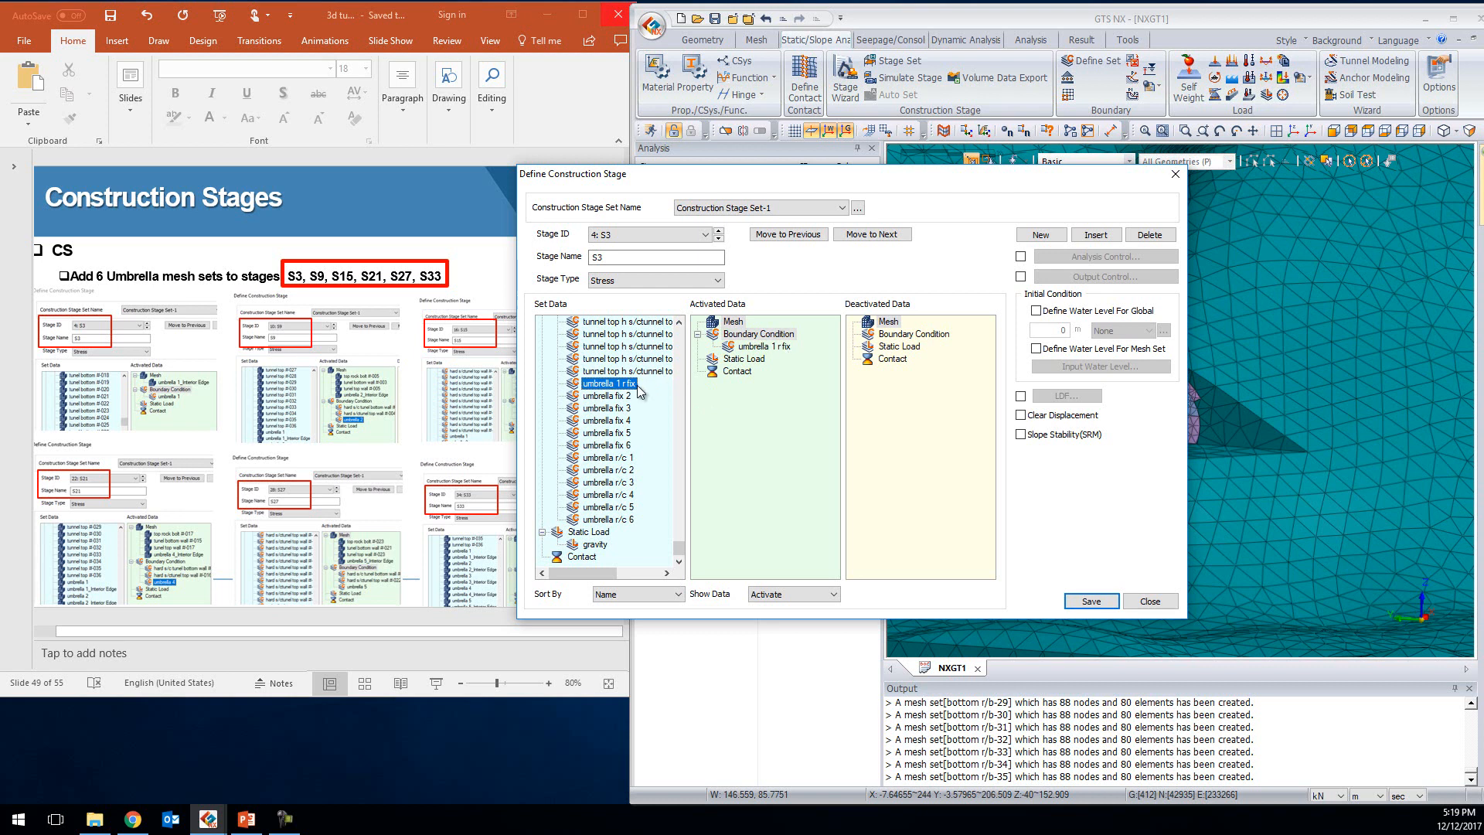
pyautogui.moveTo(611, 458); pyautogui.dragTo(723, 464)
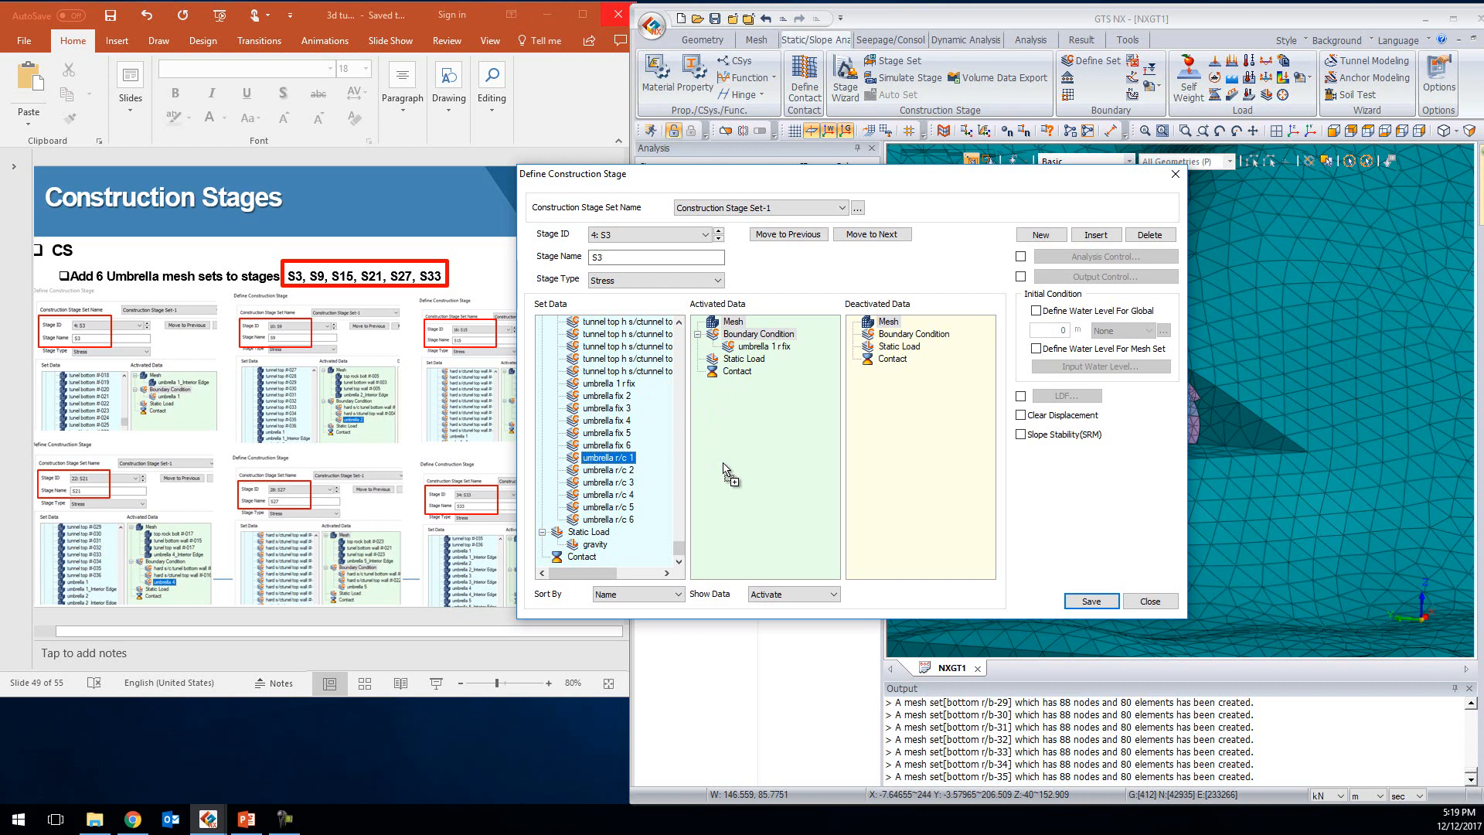
pyautogui.moveTo(725, 466); pyautogui.dragTo(727, 467)
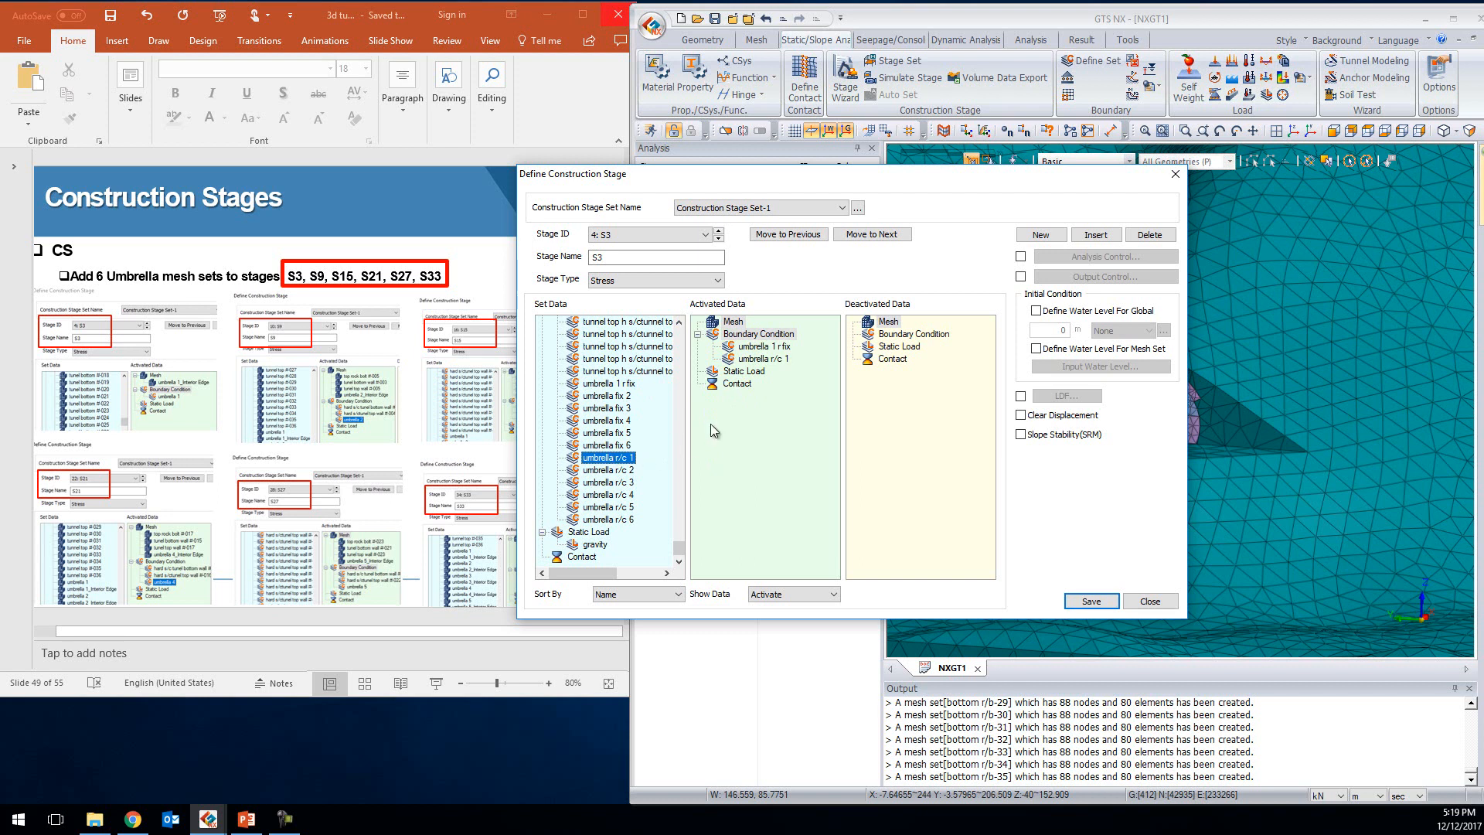
# Activate the mesh set umbrella 1_Interior Edge in stage S3
pyautogui.scroll(3, 630, 464)
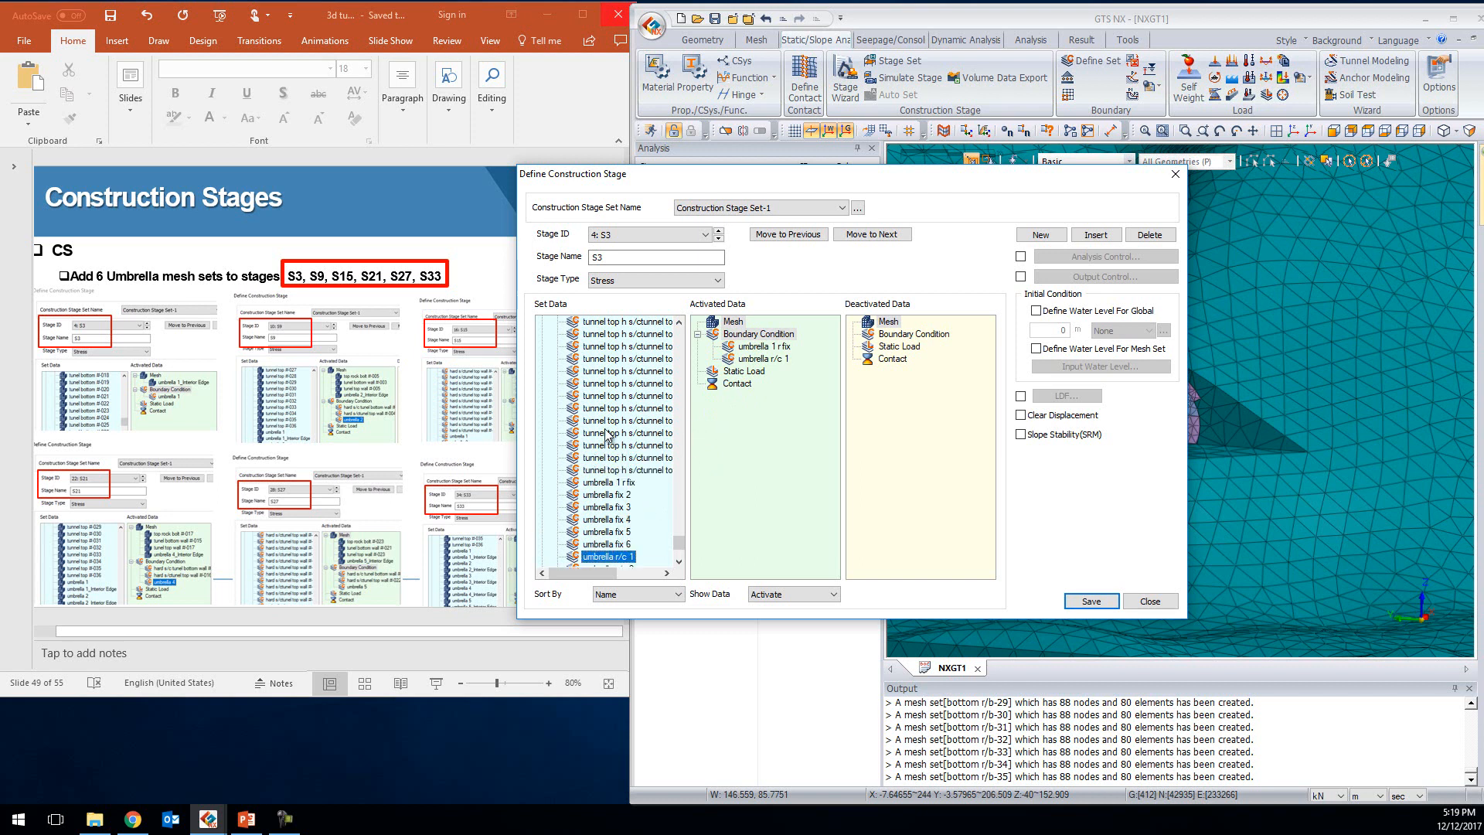
pyautogui.scroll(-3, 630, 464)
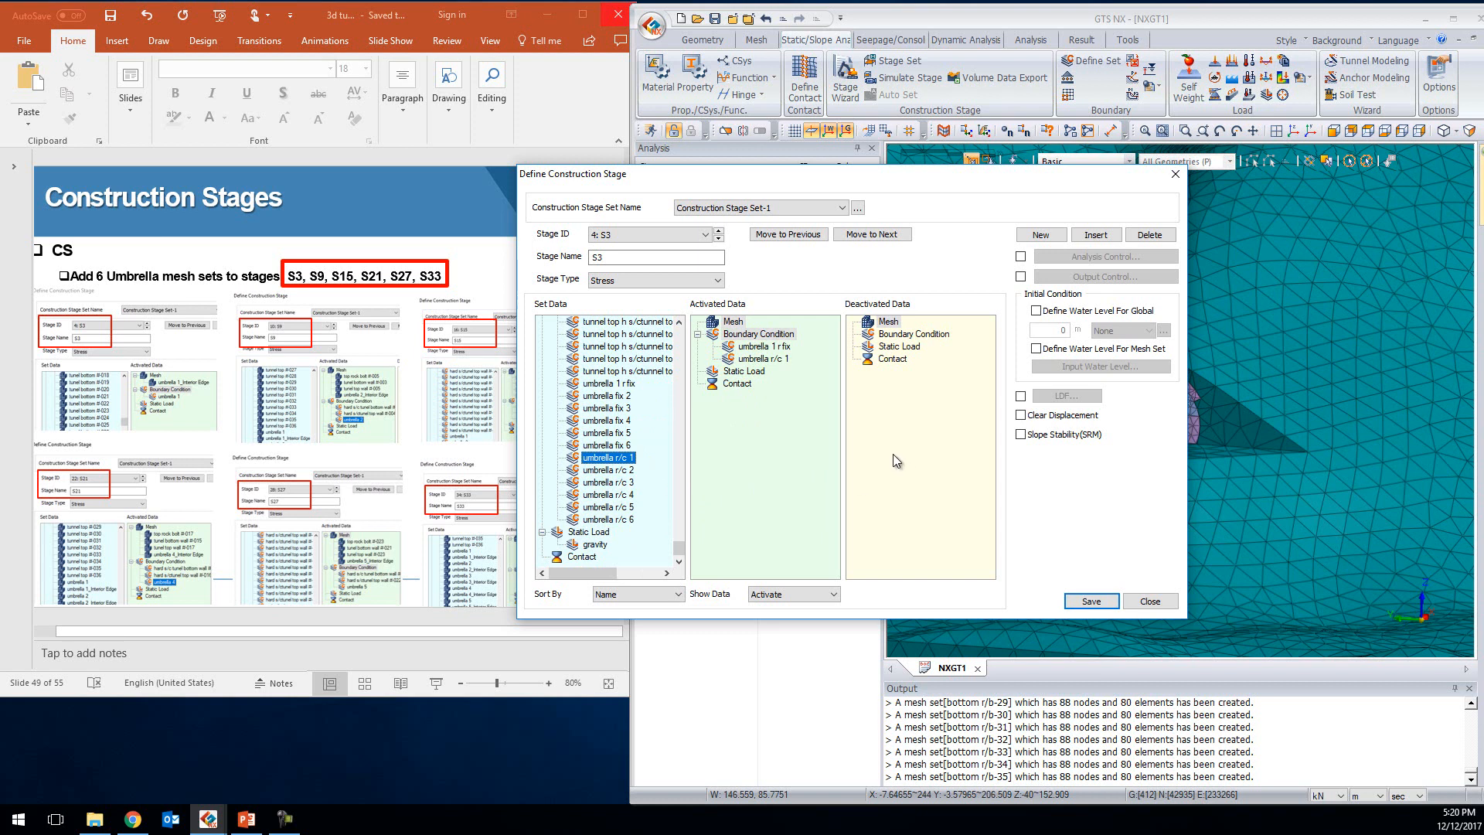
pyautogui.click(679, 322)
pyautogui.click(680, 322)
pyautogui.moveTo(679, 549); pyautogui.dragTo(763, 481)
pyautogui.click(642, 446)
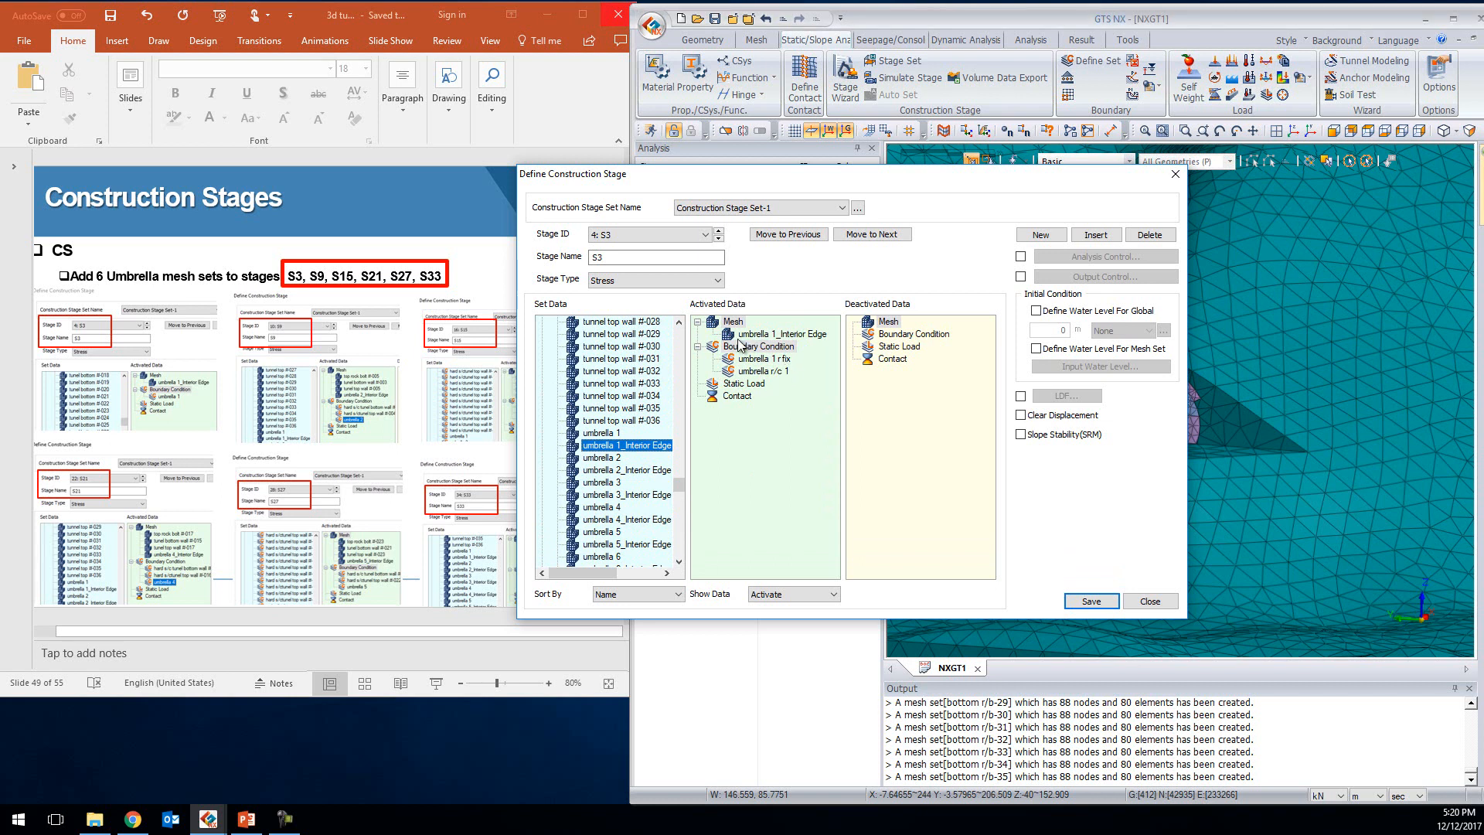
# Save stage S3 and activate the mesh set umbrella 2_Interior Edge in stage S9
pyautogui.click(1092, 601)
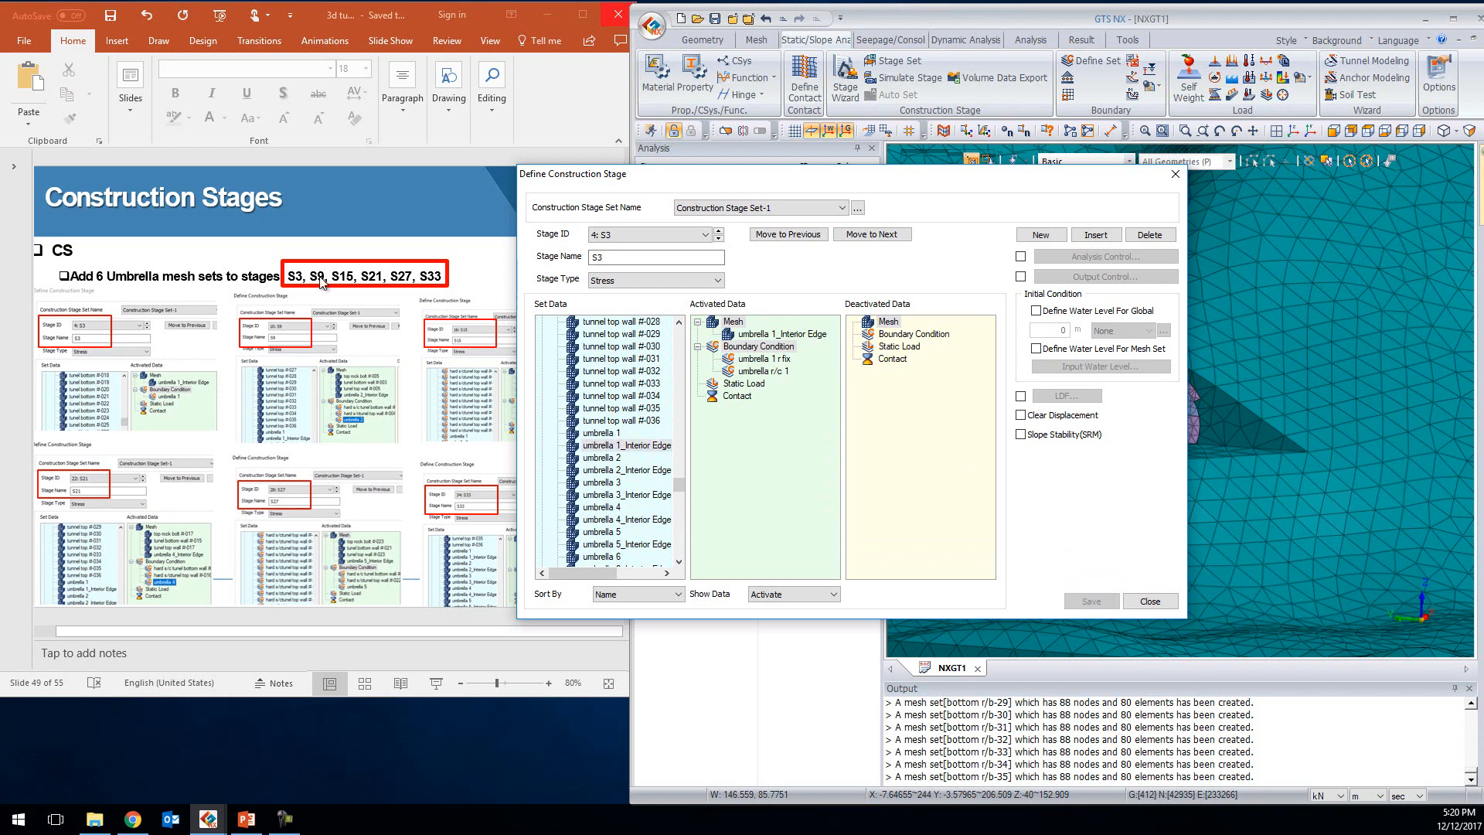
pyautogui.click(719, 240)
pyautogui.click(719, 240)
pyautogui.click(719, 240)
pyautogui.click(719, 239)
pyautogui.click(719, 239)
pyautogui.click(719, 242)
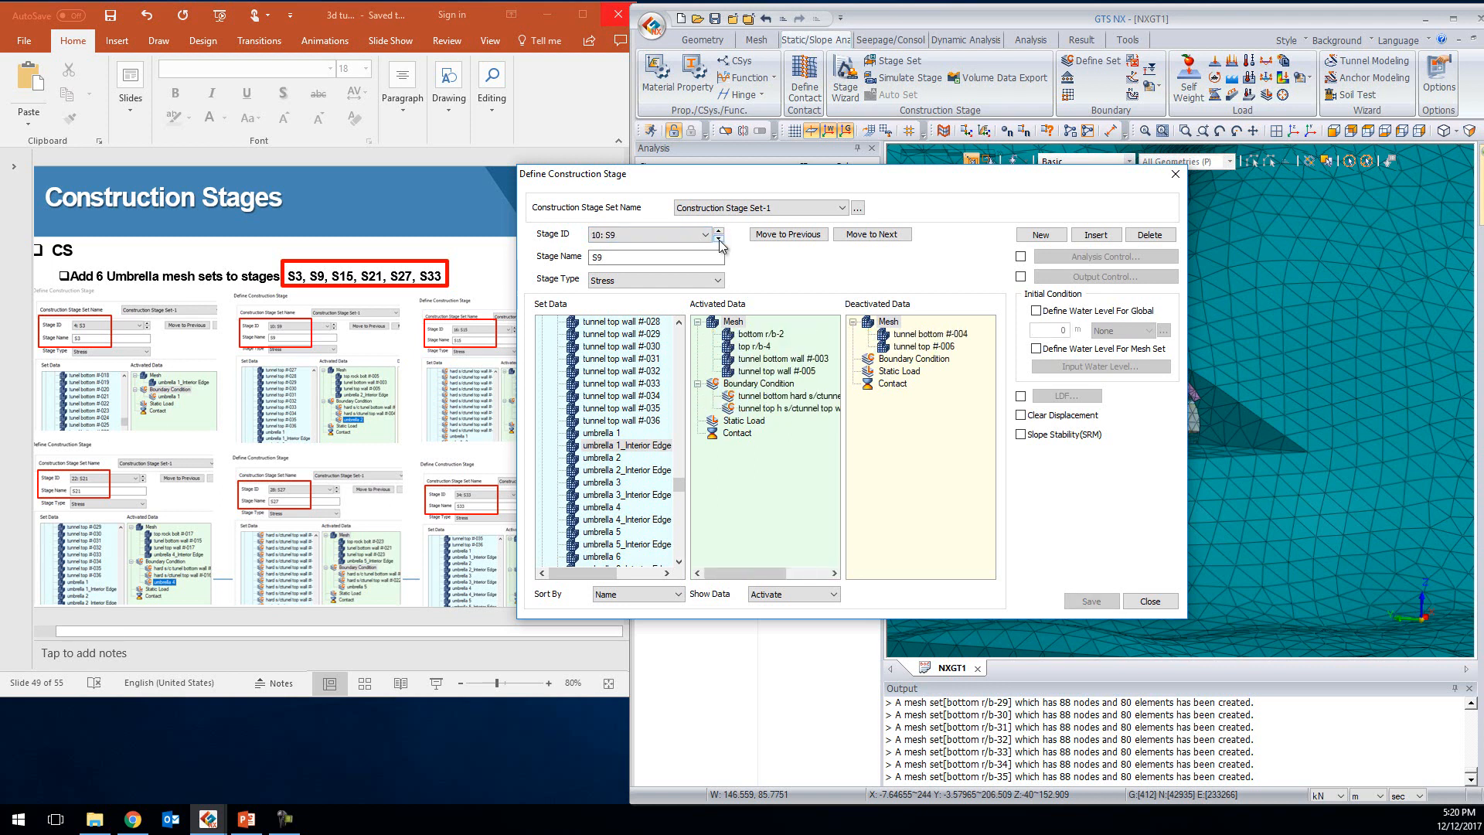
pyautogui.click(619, 471)
pyautogui.moveTo(618, 477); pyautogui.dragTo(705, 428)
pyautogui.scroll(-3, 613, 382)
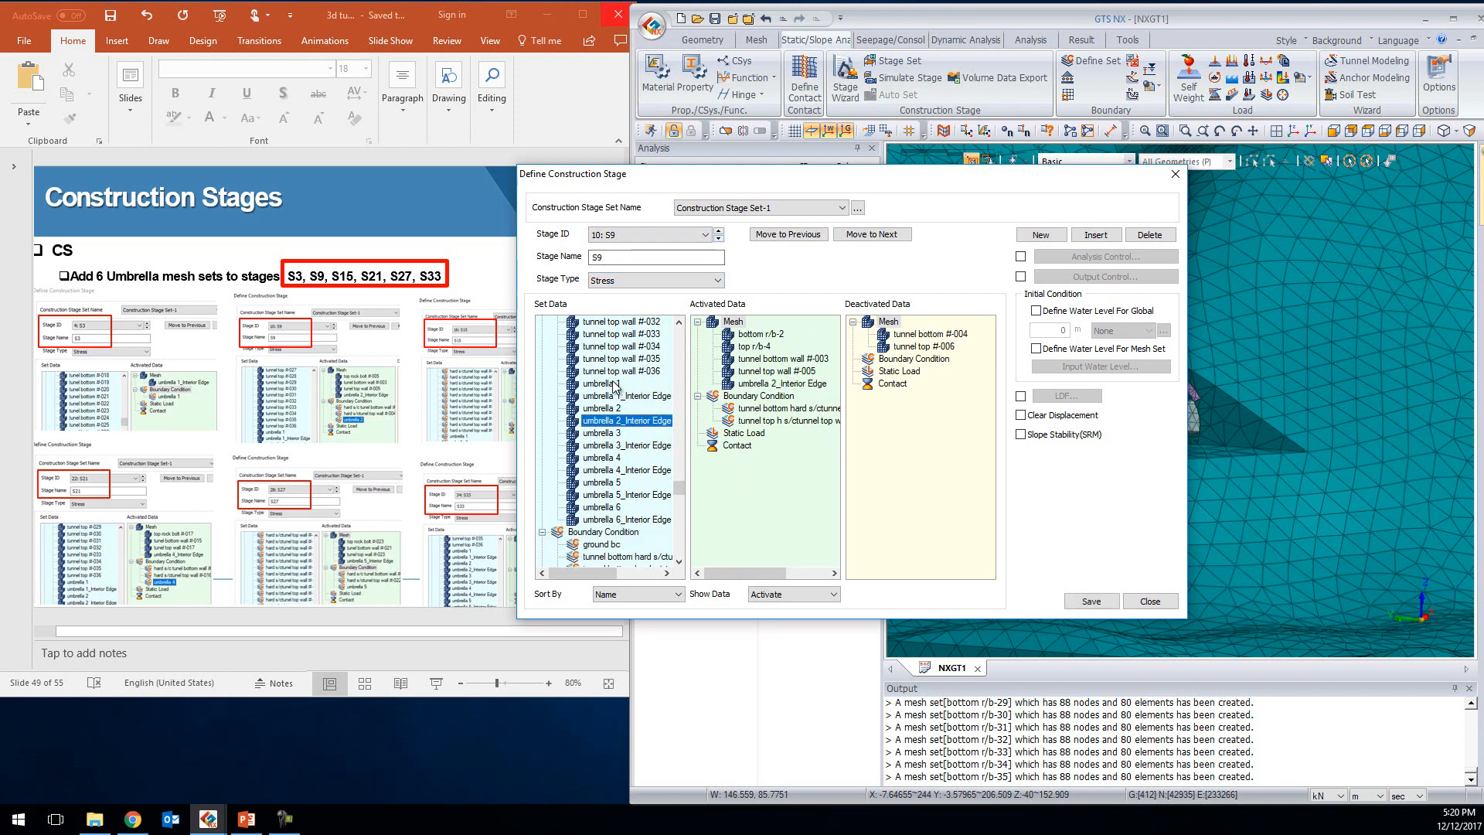
# Activate the boundary conditions umbrella fix 2 and umbrella r/c 2 in stage S9 and save the stage
pyautogui.moveTo(679, 486); pyautogui.dragTo(681, 547)
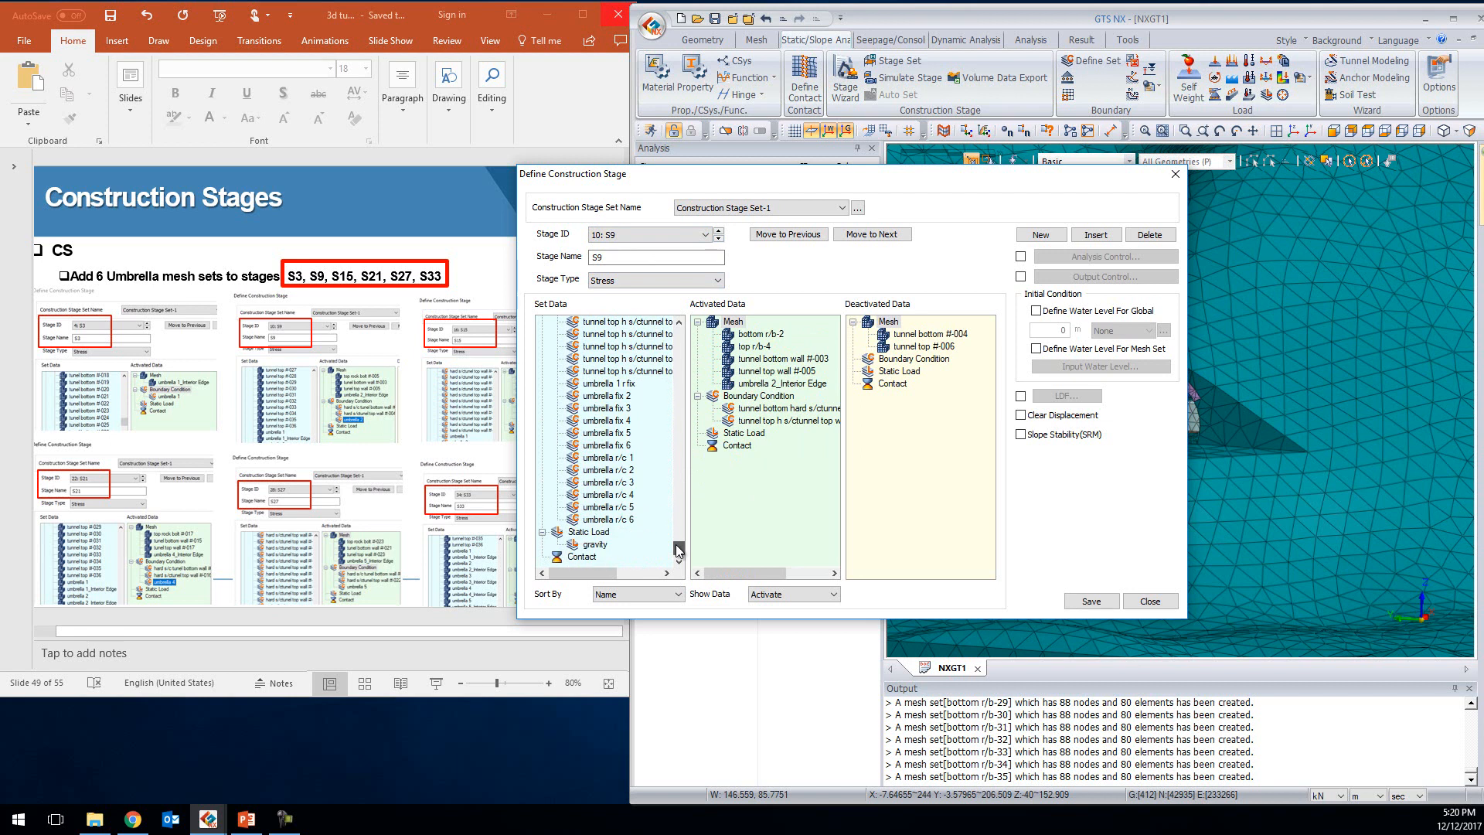
pyautogui.click(611, 396)
pyautogui.moveTo(625, 396); pyautogui.dragTo(740, 415)
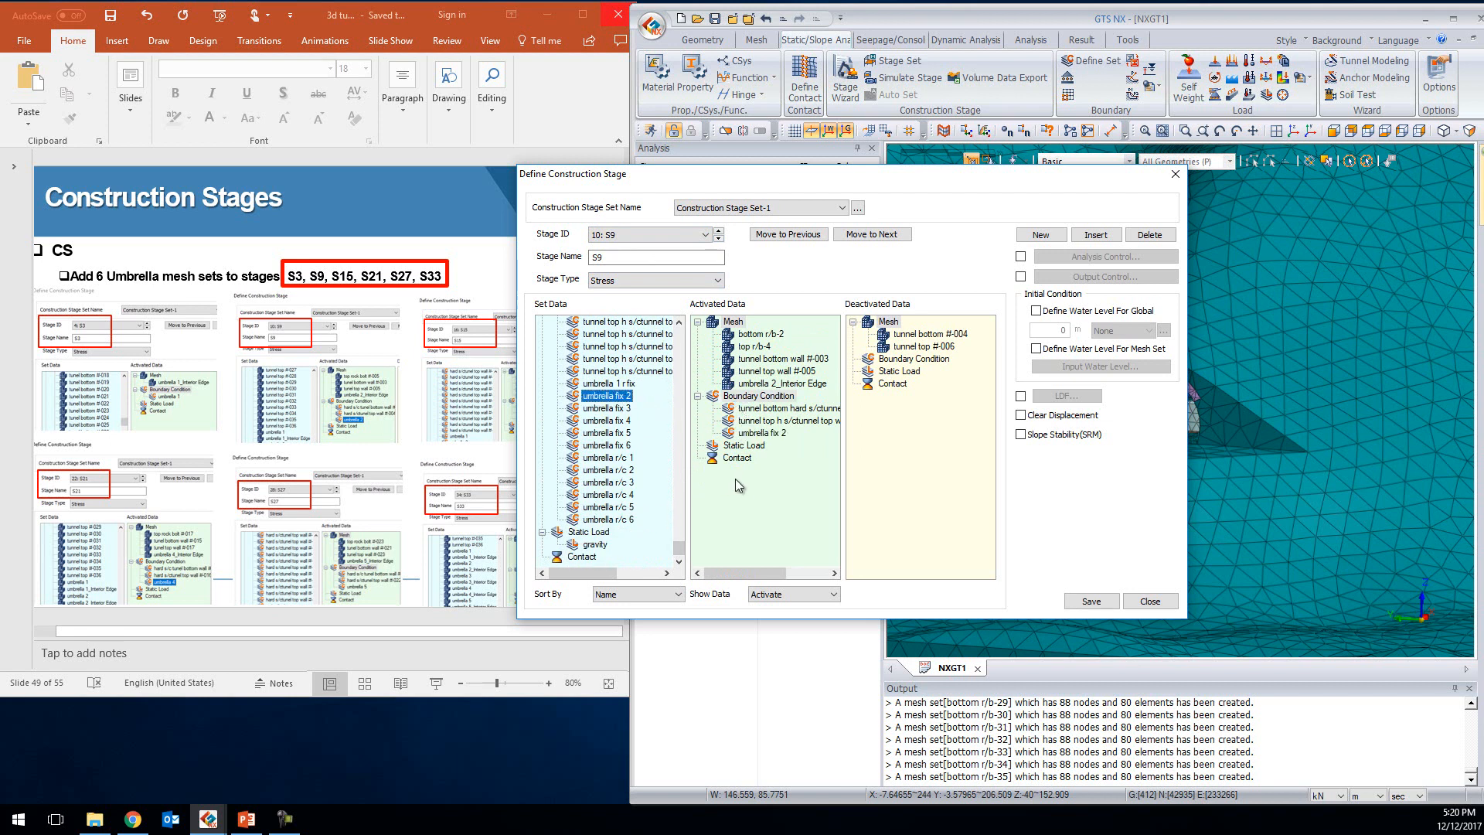
pyautogui.moveTo(618, 470); pyautogui.dragTo(742, 485)
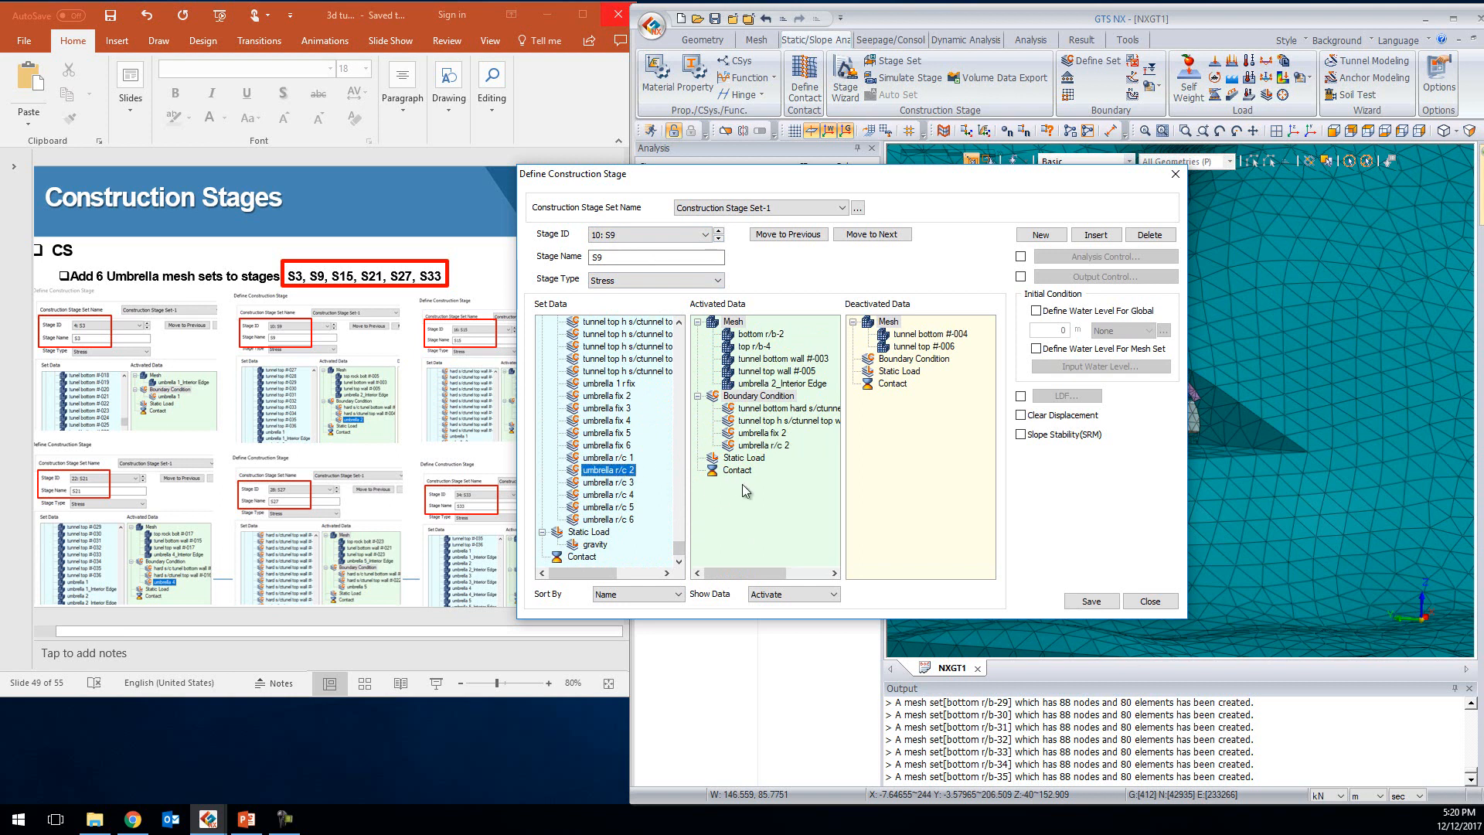
pyautogui.click(1092, 601)
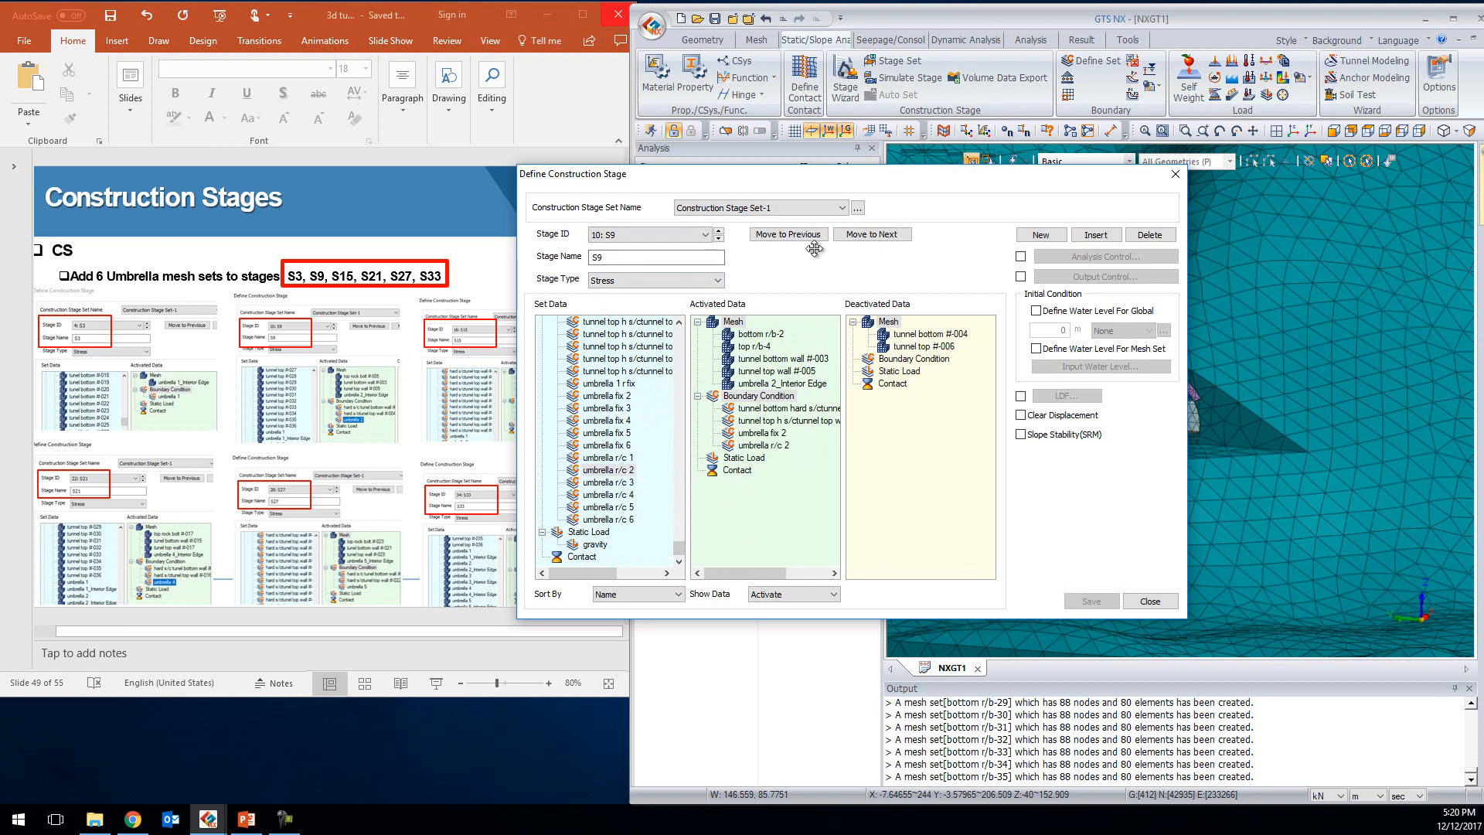
# In stage S15, activate the boundary conditions umbrella r/c 3 and umbrella fix 3 and the mesh set umbrella 3_Interior Edge, and save it
pyautogui.click(718, 240)
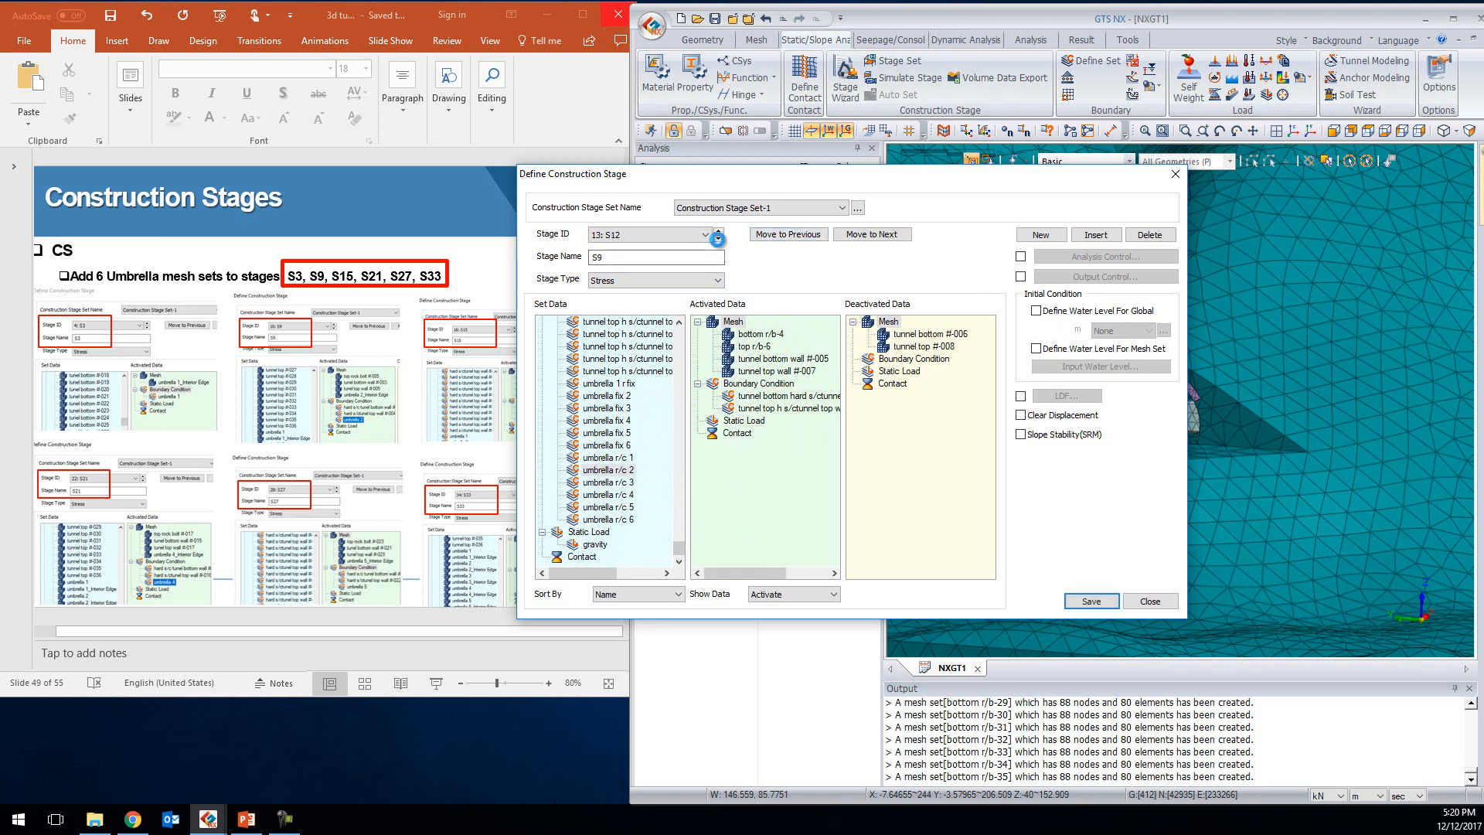
pyautogui.click(719, 240)
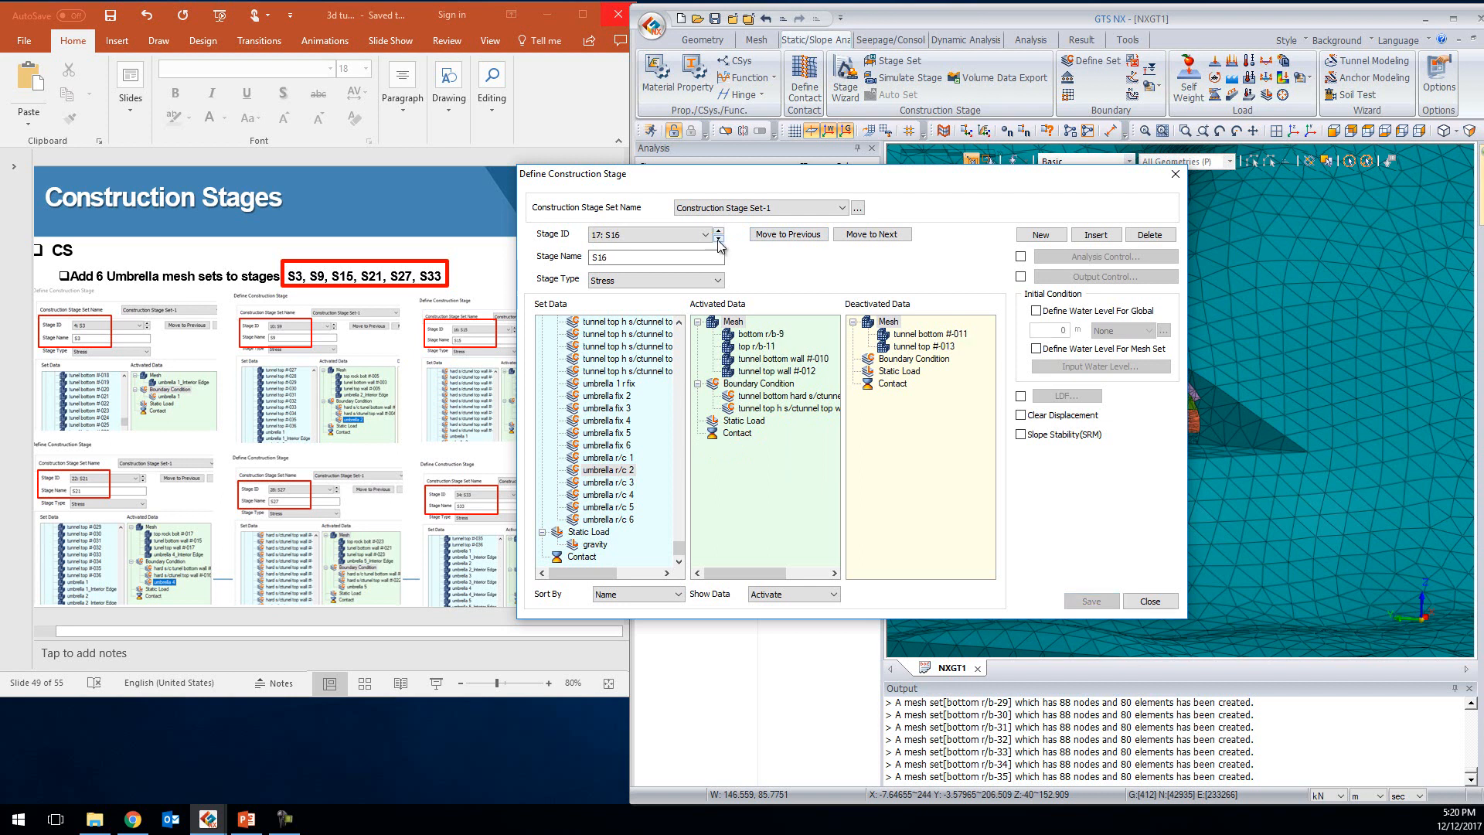
pyautogui.click(718, 232)
pyautogui.click(624, 484)
pyautogui.moveTo(623, 484); pyautogui.dragTo(735, 480)
pyautogui.moveTo(619, 411); pyautogui.dragTo(726, 434)
pyautogui.moveTo(678, 545); pyautogui.dragTo(779, 511)
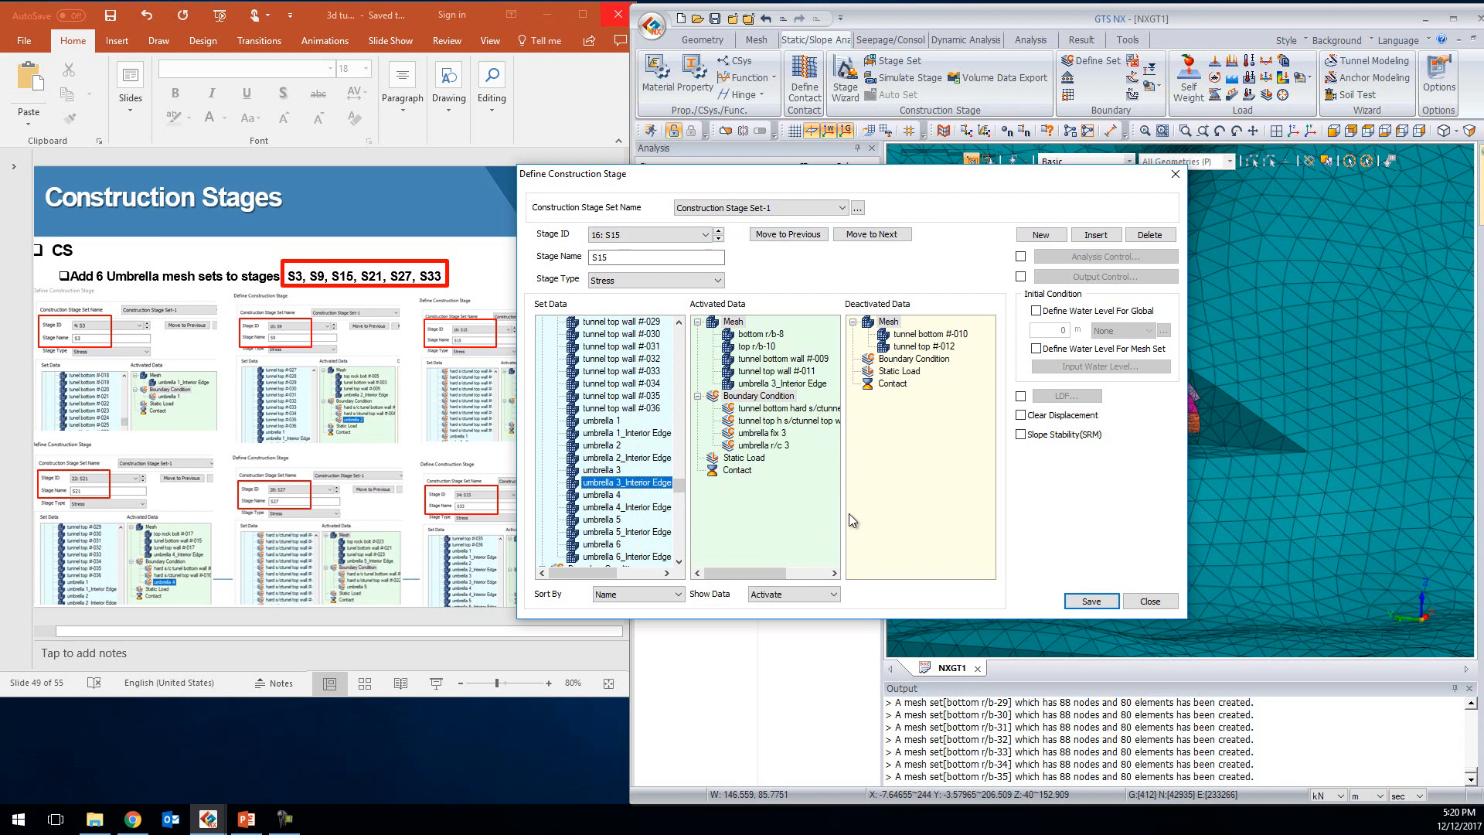
pyautogui.click(1089, 602)
# Go to stage S21 and examine the umbrella arch and excavated tunnel at the portal in the model
pyautogui.click(719, 242)
pyautogui.click(719, 242)
pyautogui.click(719, 242)
pyautogui.click(719, 242)
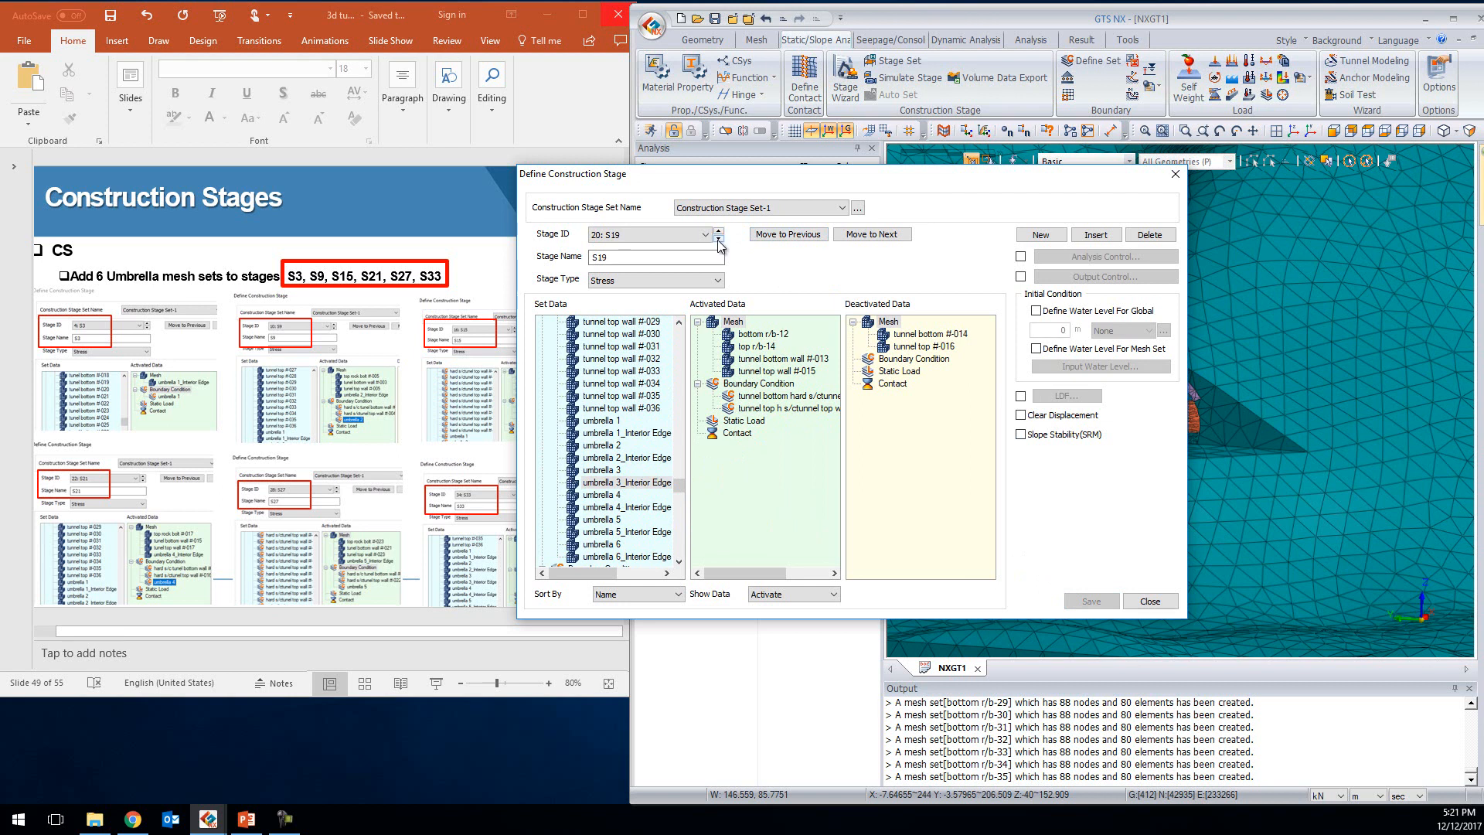
pyautogui.click(719, 242)
pyautogui.click(719, 242)
pyautogui.moveTo(919, 177); pyautogui.dragTo(802, 221)
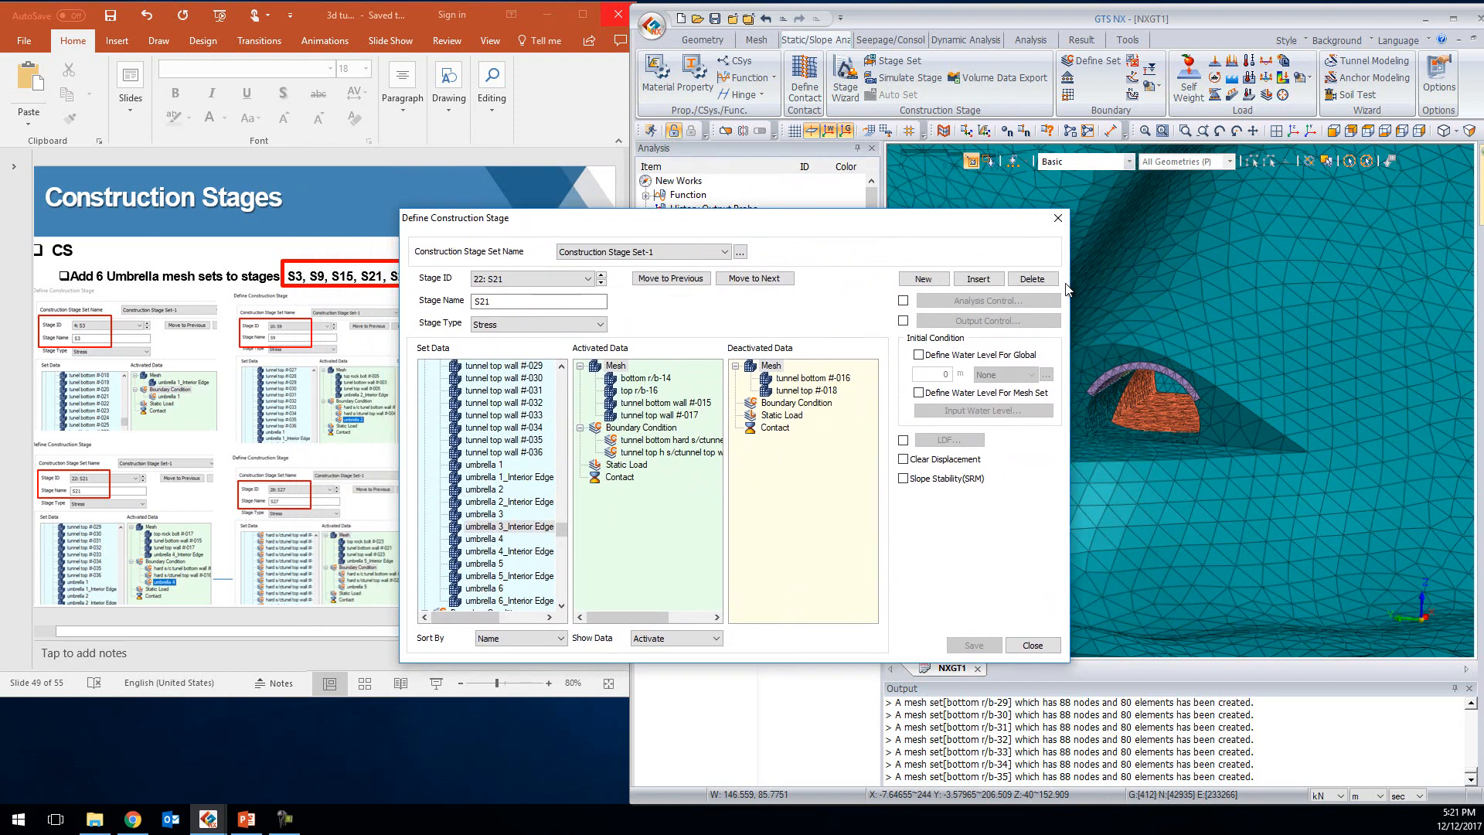
pyautogui.scroll(2, 1203, 315)
pyautogui.scroll(3, 1204, 313)
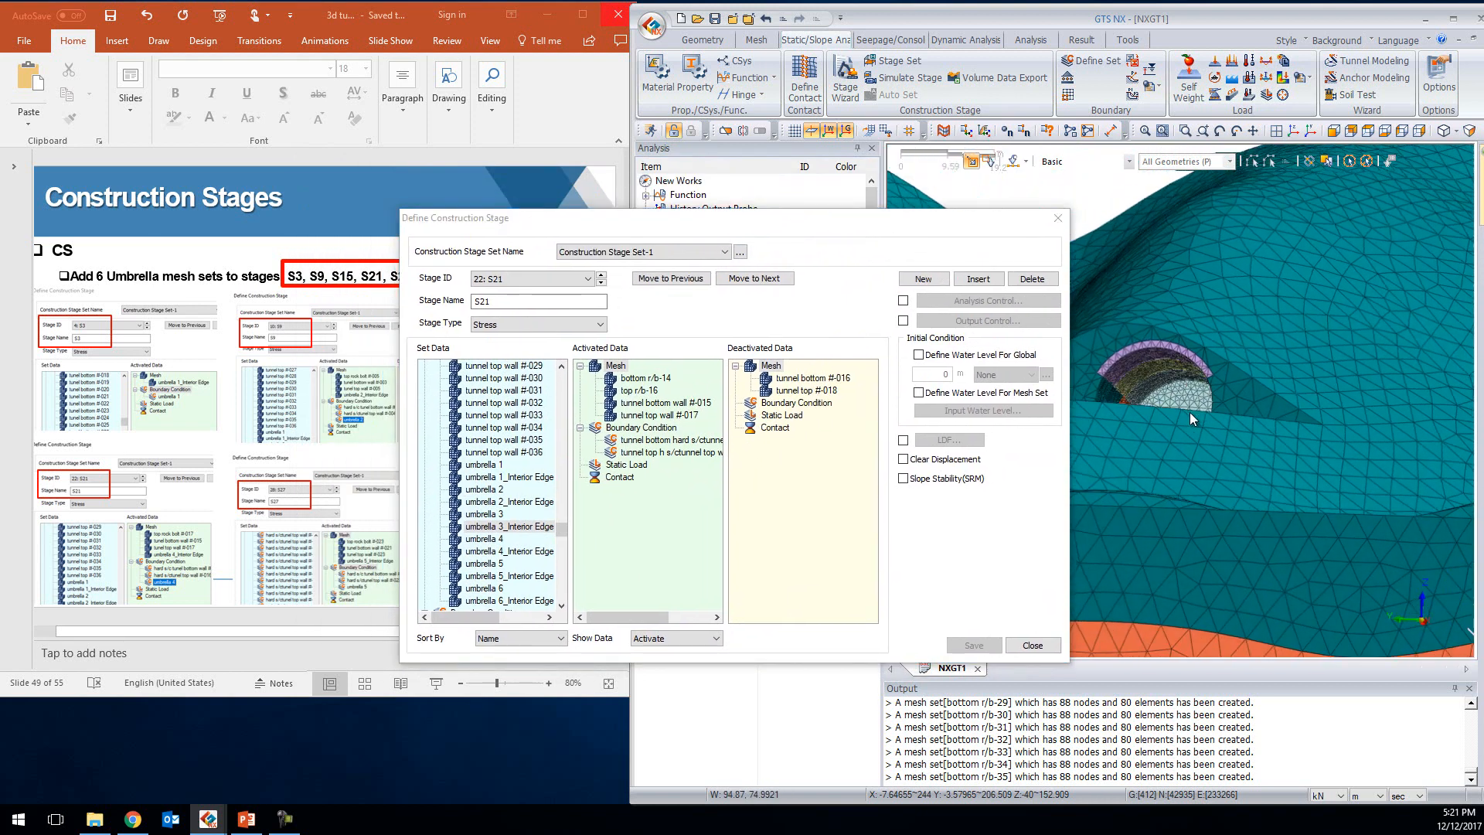
pyautogui.scroll(3, 1185, 350)
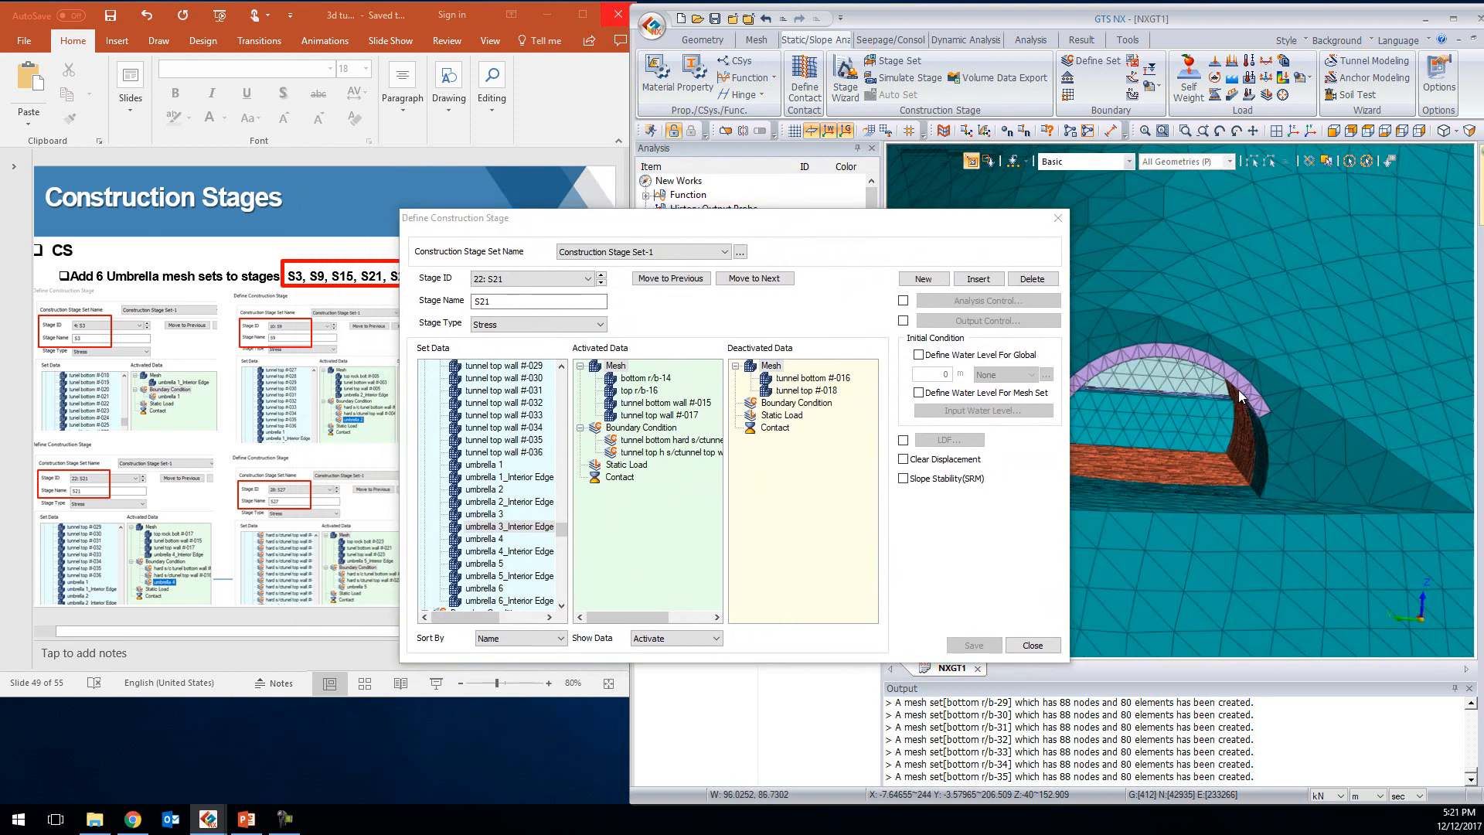
pyautogui.scroll(1, 1223, 369)
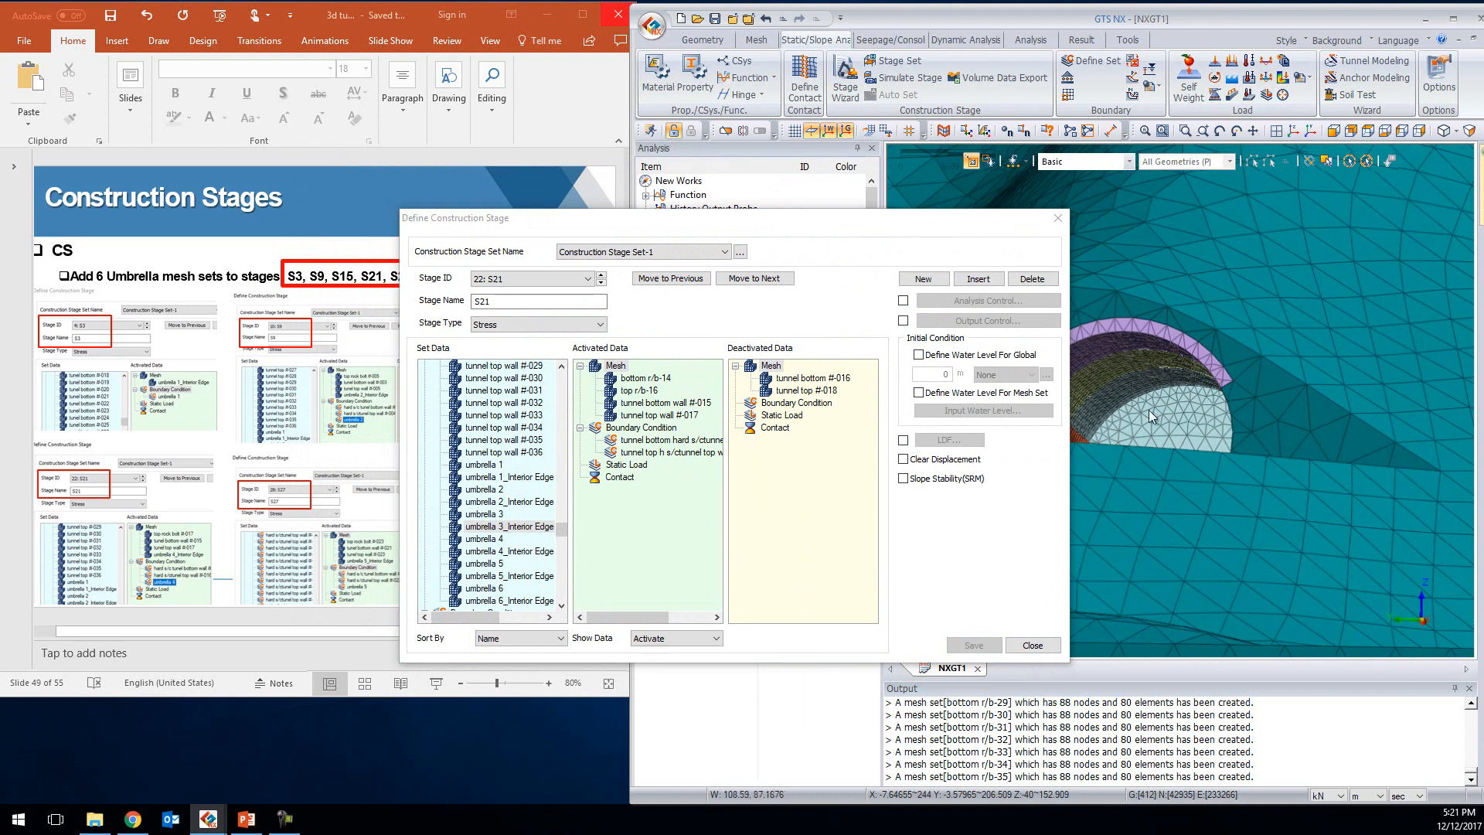
pyautogui.scroll(1, 1162, 407)
pyautogui.moveTo(1200, 369); pyautogui.dragTo(1225, 372, button='middle')
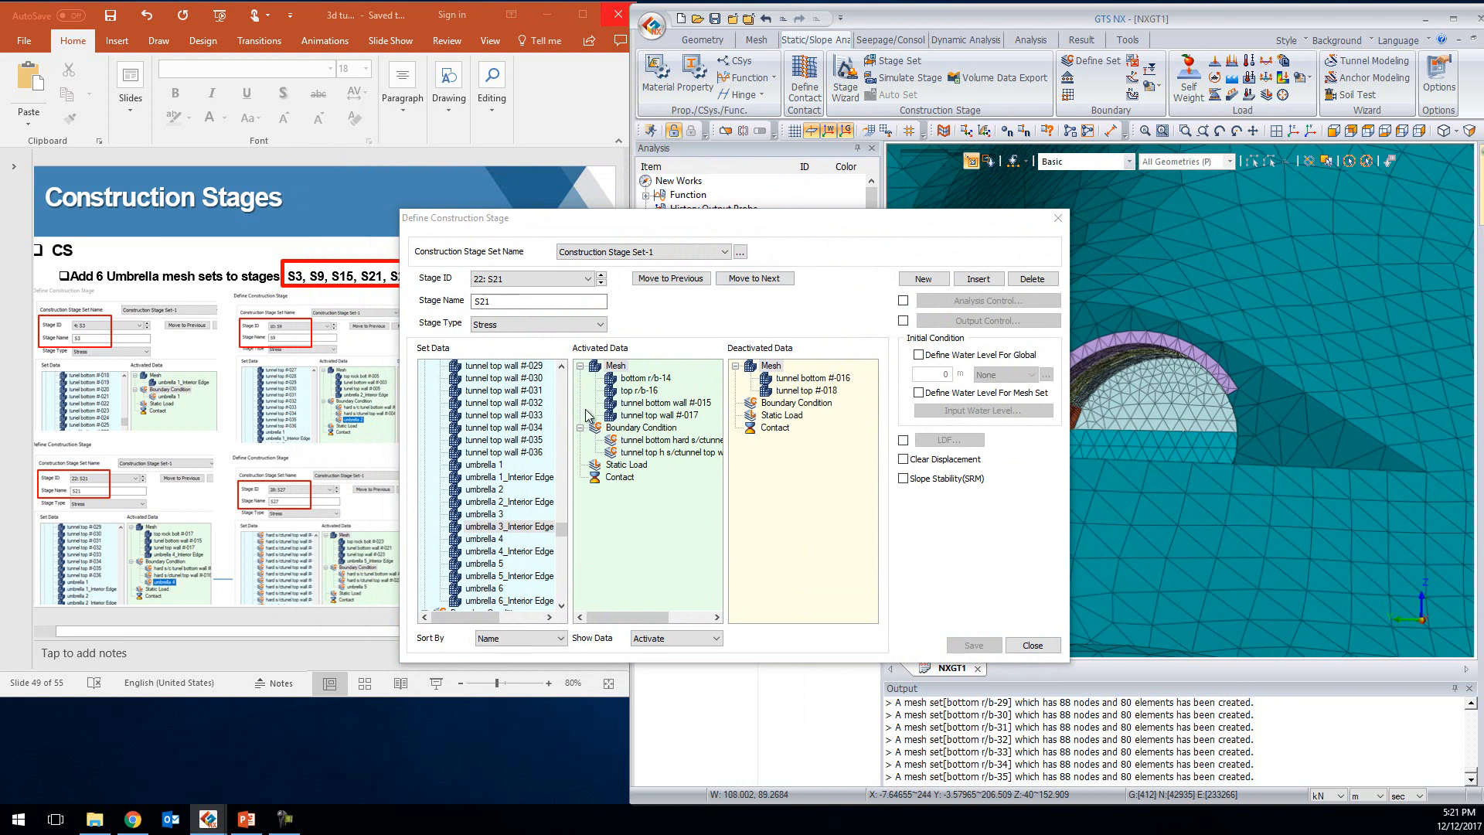
# In stage S21, activate the mesh set umbrella 4_Interior Edge and the boundary conditions umbrella r/c 4 and umbrella fix 4, and save it
pyautogui.click(515, 528)
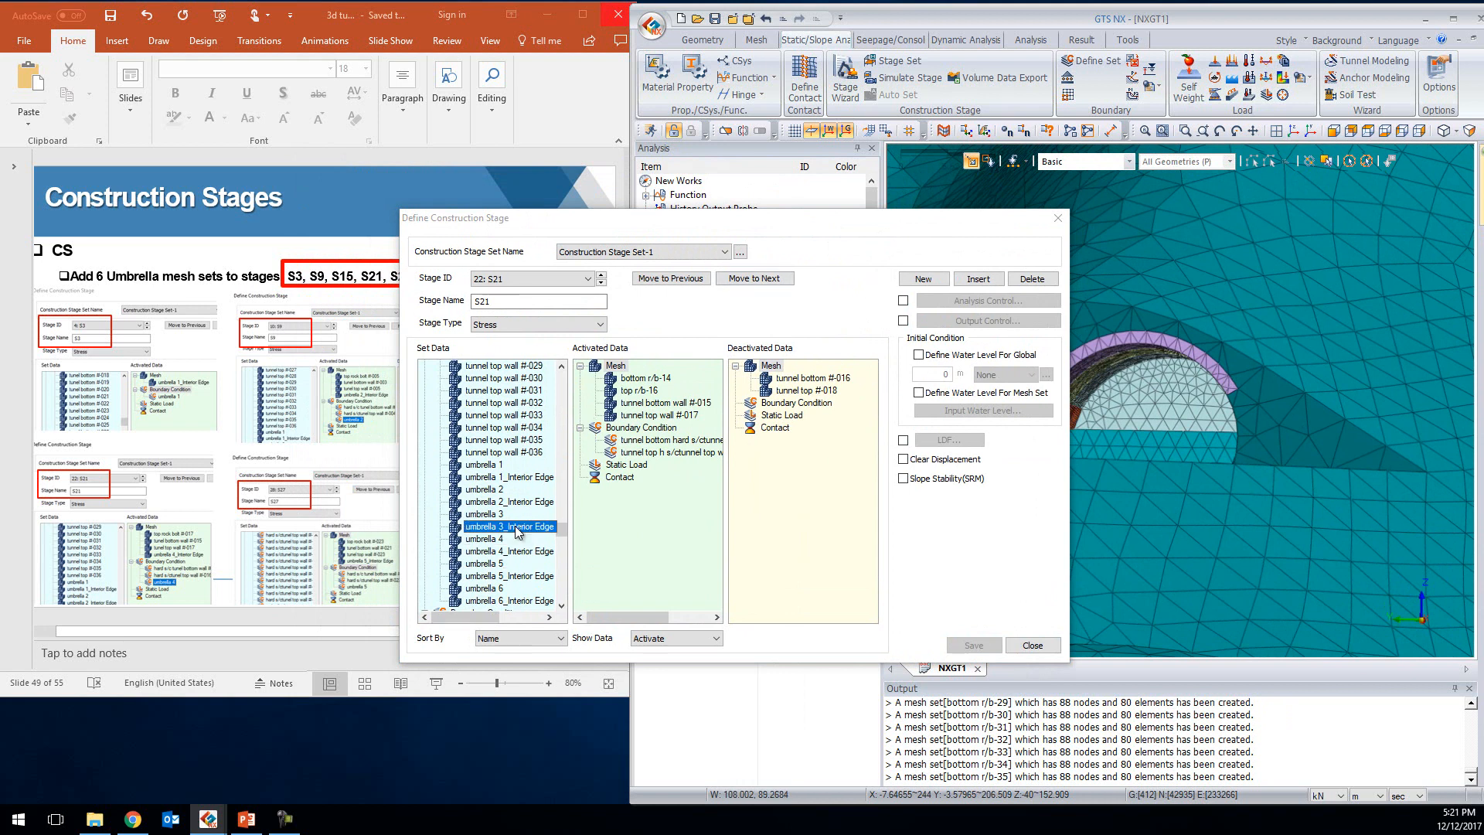
pyautogui.moveTo(510, 551); pyautogui.dragTo(658, 541)
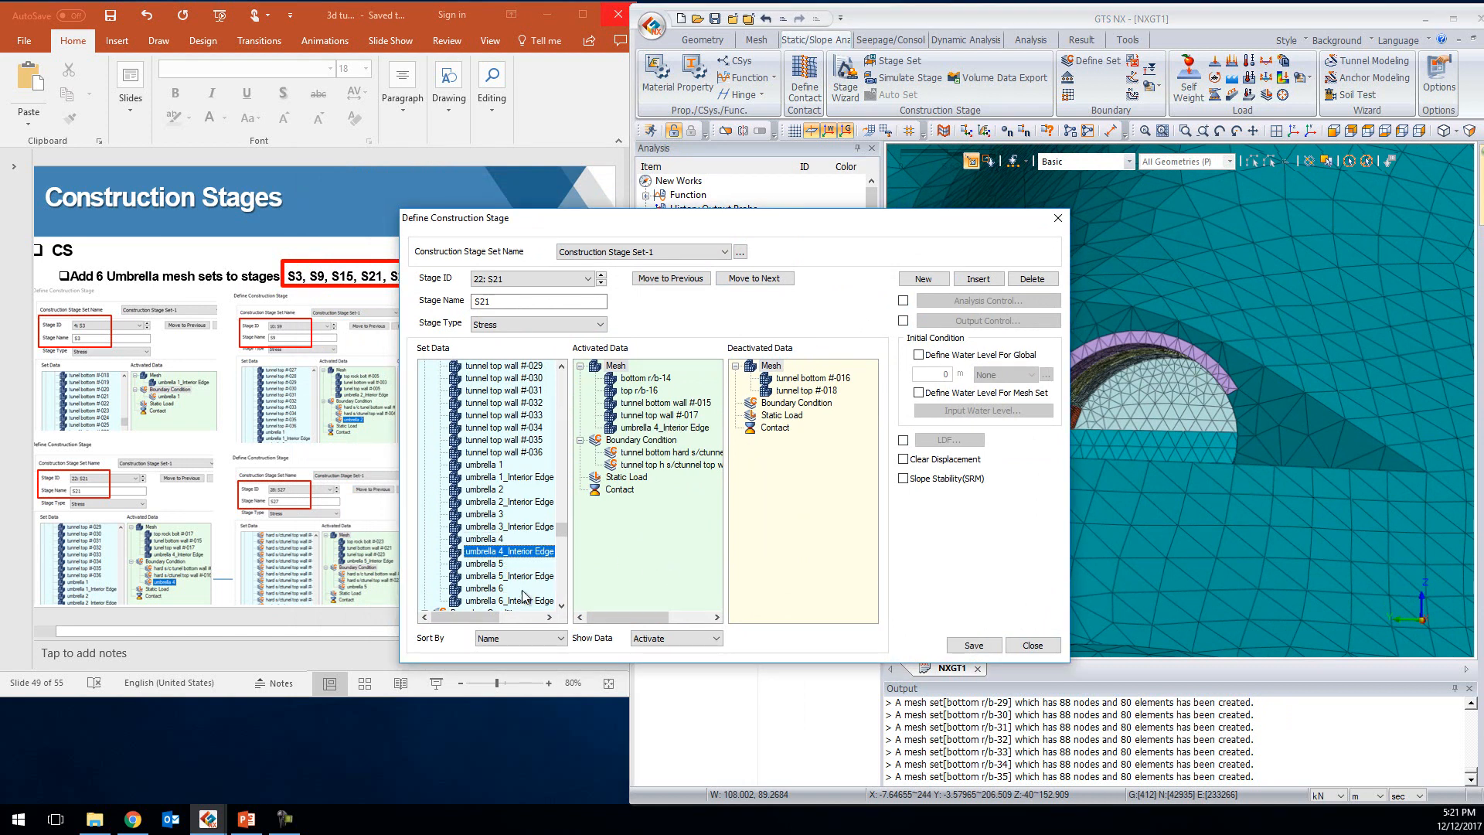
pyautogui.moveTo(558, 531); pyautogui.dragTo(561, 531)
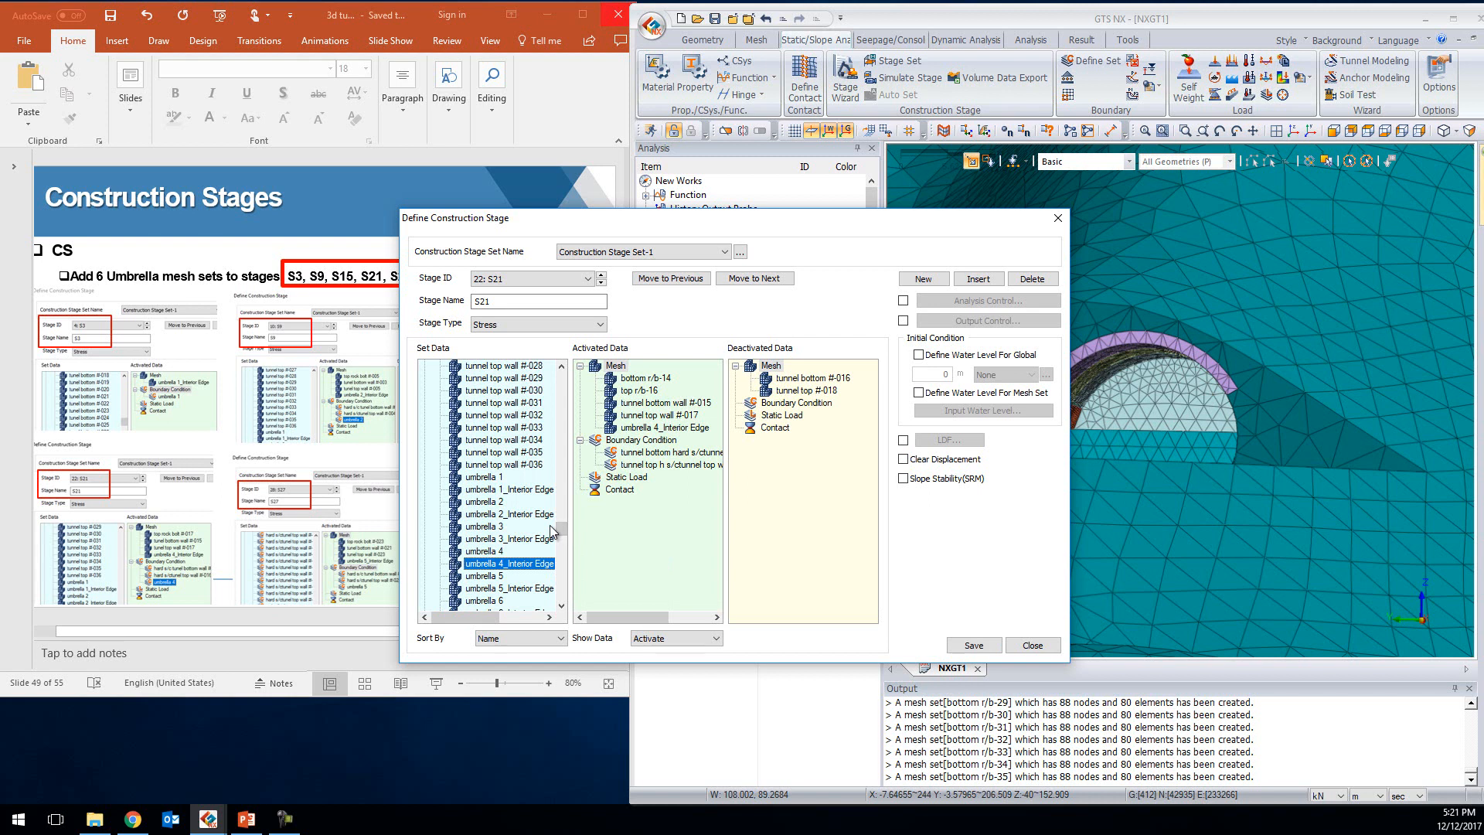
pyautogui.click(563, 607)
pyautogui.click(562, 607)
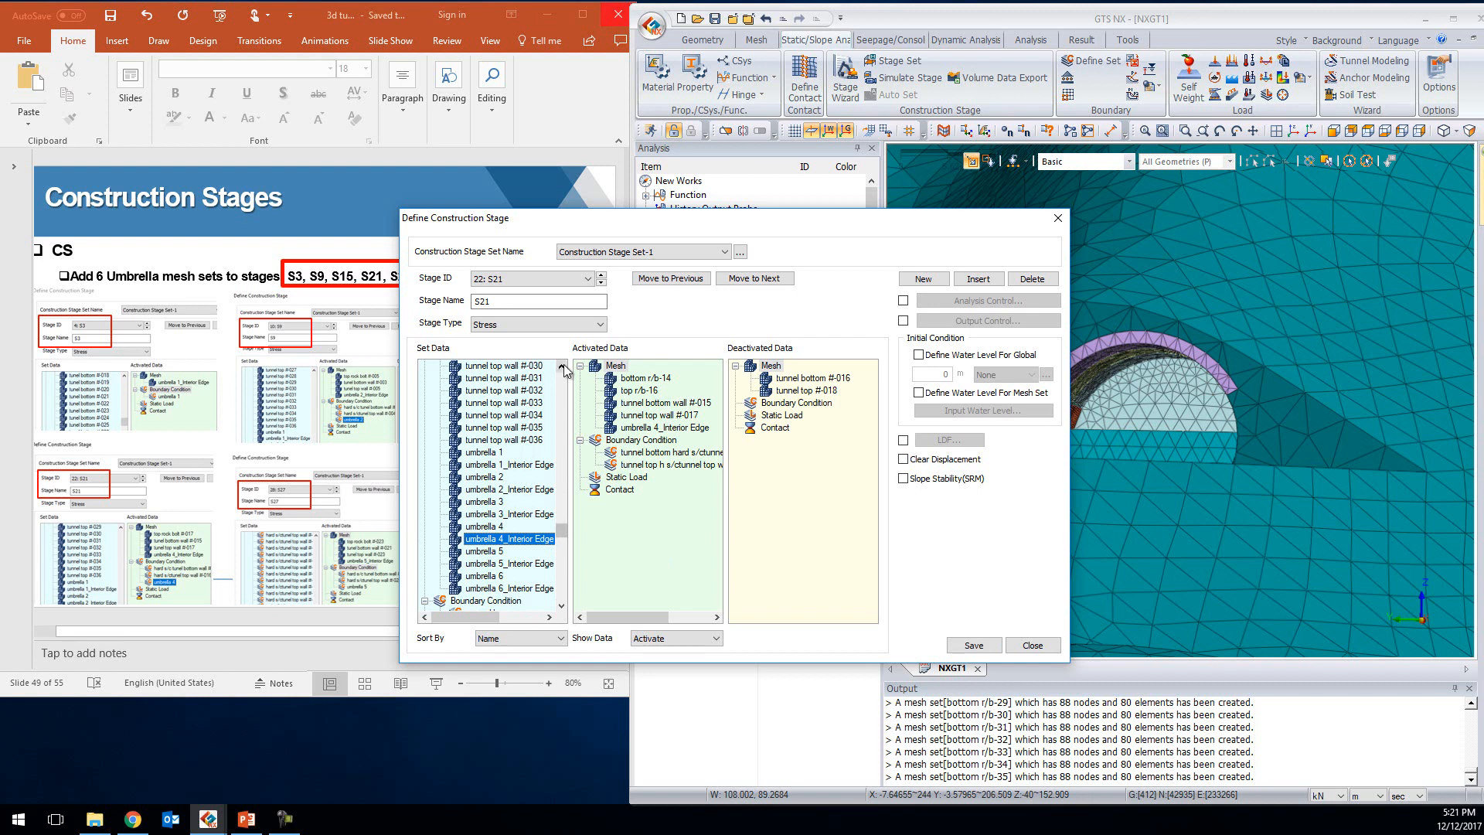
pyautogui.moveTo(560, 530); pyautogui.dragTo(558, 593)
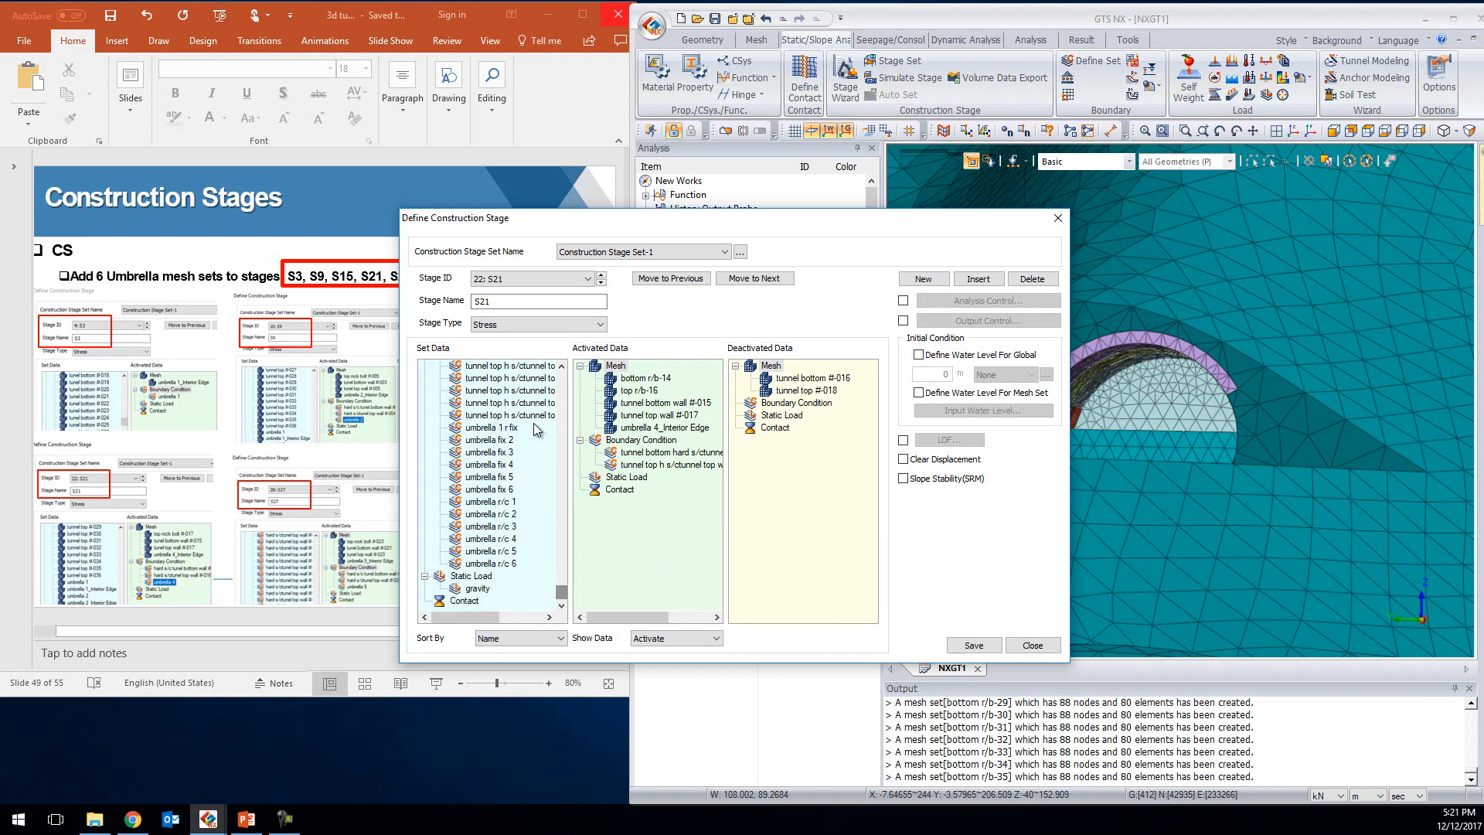
pyautogui.moveTo(512, 538); pyautogui.dragTo(614, 545)
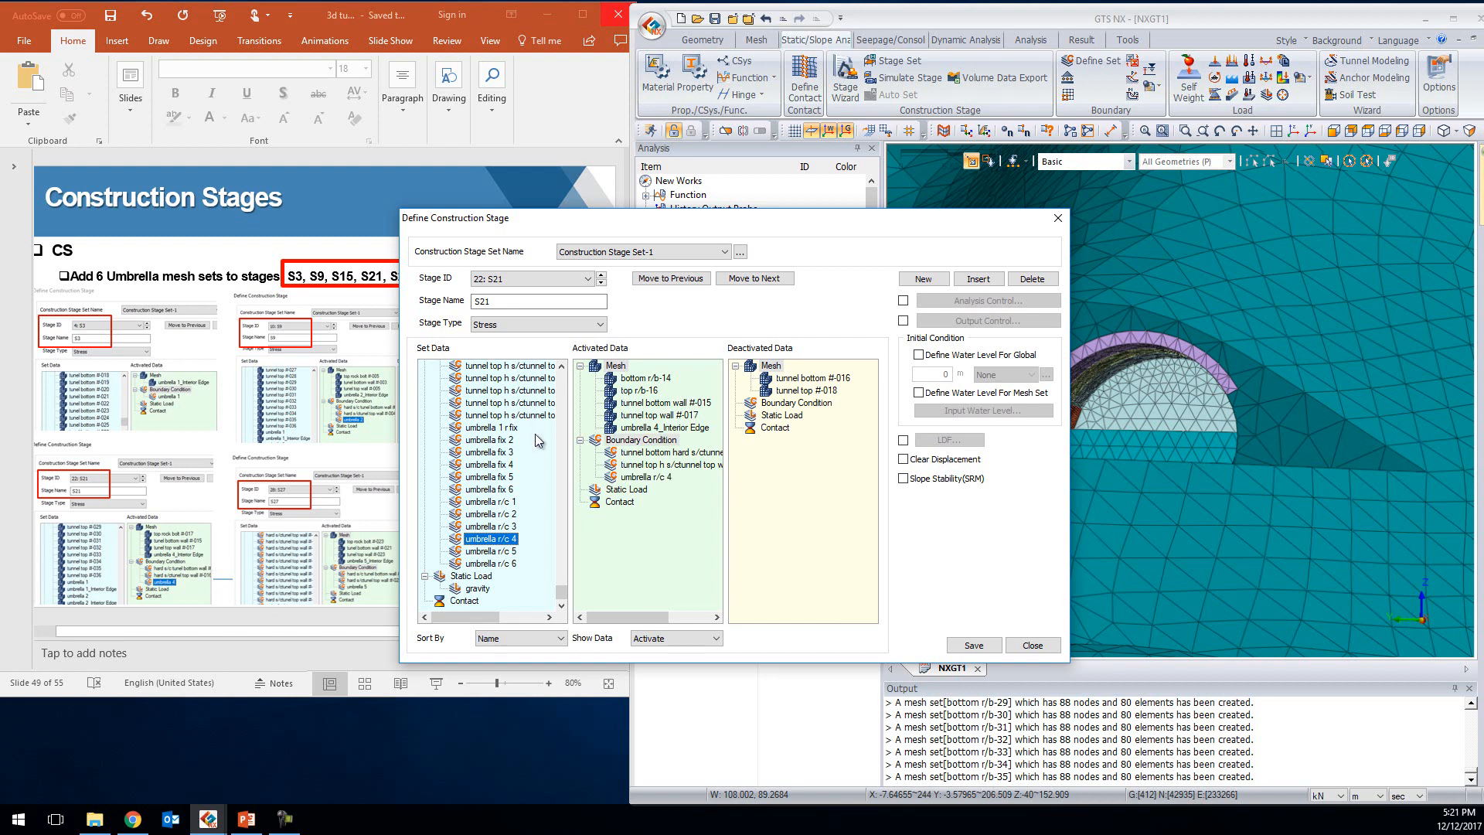
pyautogui.moveTo(489, 464); pyautogui.dragTo(648, 446)
pyautogui.moveTo(548, 229); pyautogui.dragTo(634, 224)
pyautogui.click(1061, 639)
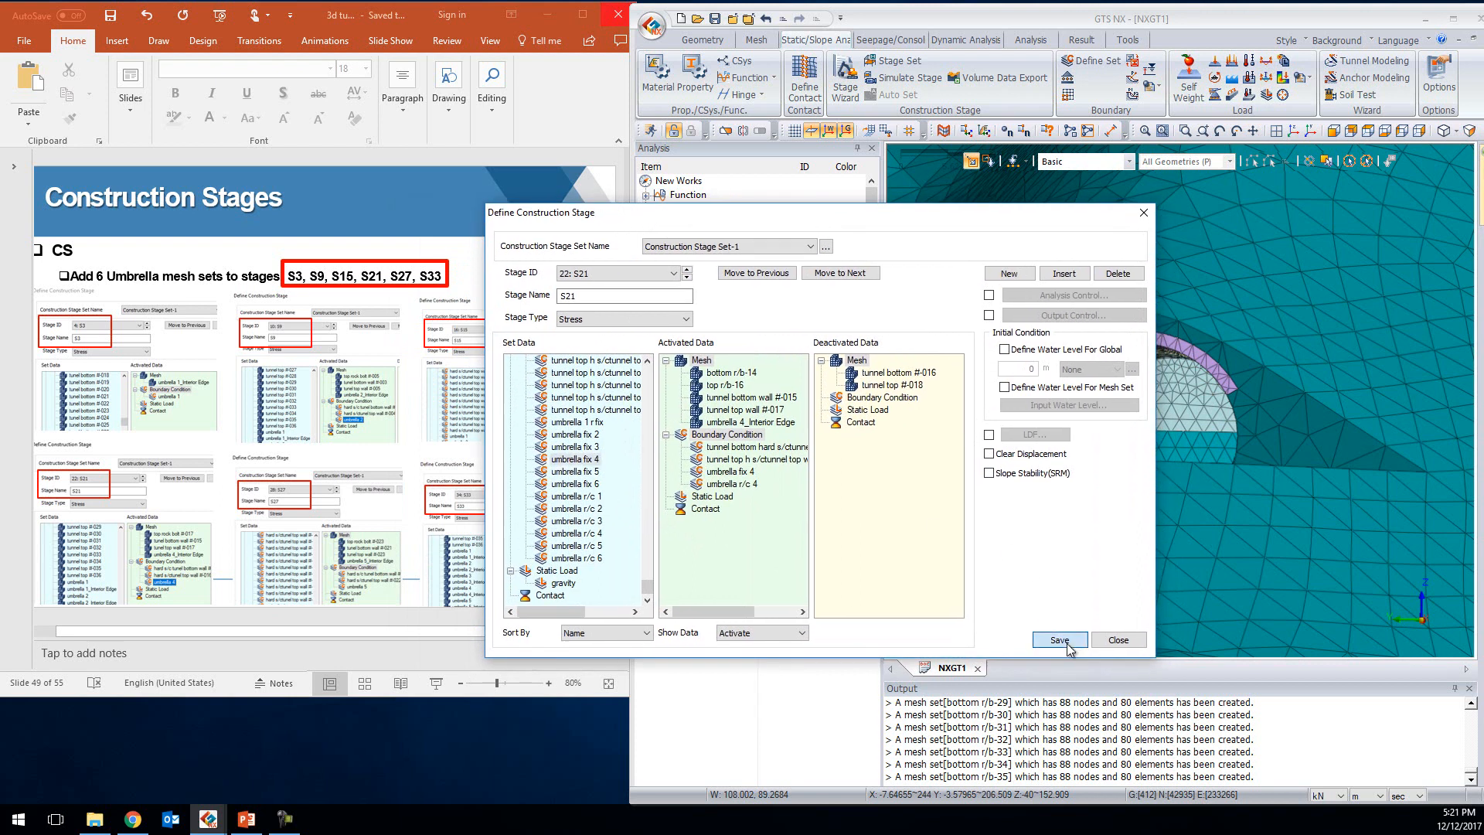
# In stage S27, activate the boundary conditions umbrella r/c 5 and umbrella fix 5 and the mesh set umbrella 5_Interior Edge, and save it
pyautogui.click(687, 277)
pyautogui.click(687, 277)
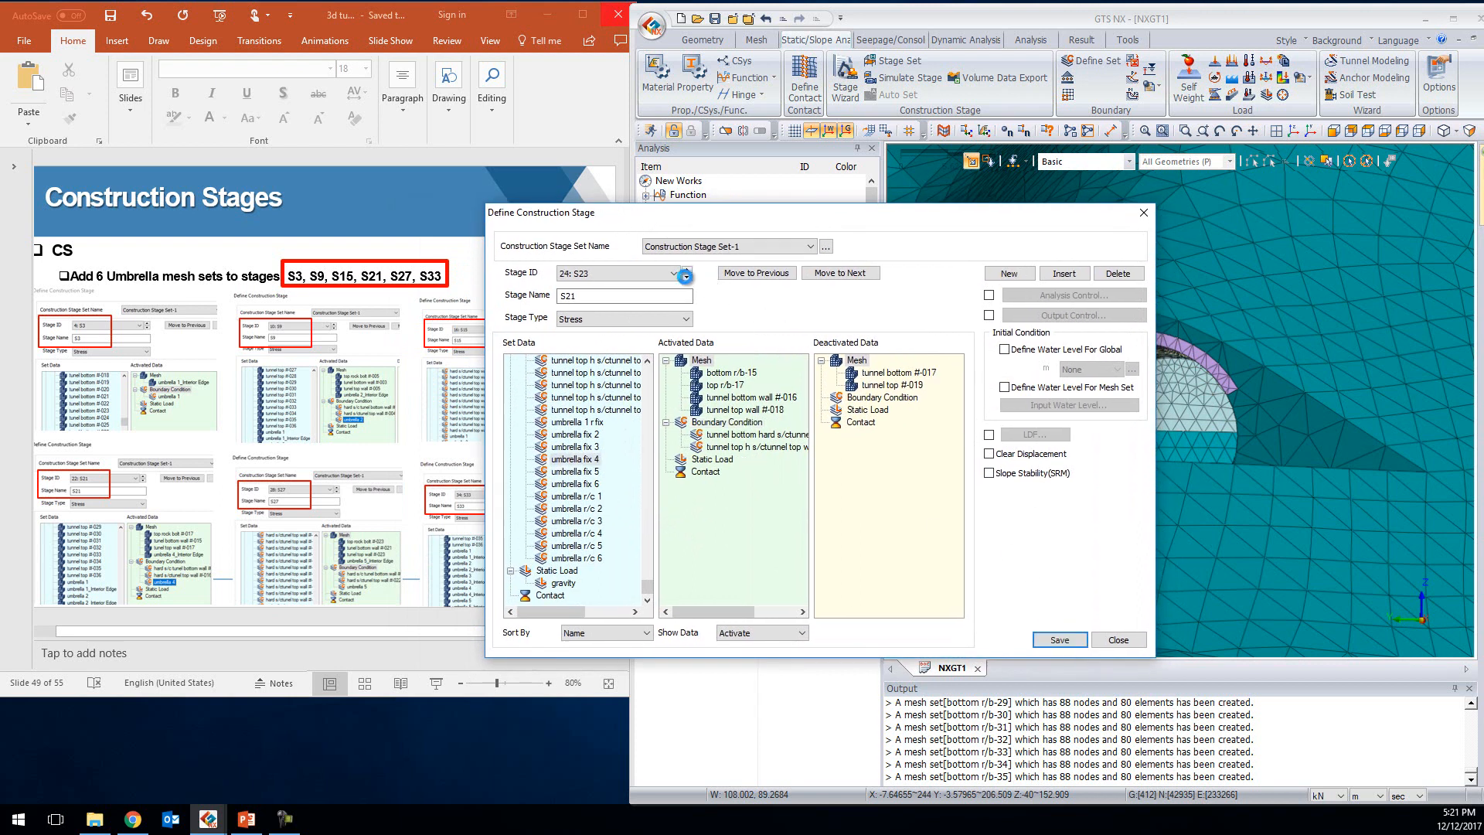
pyautogui.click(686, 276)
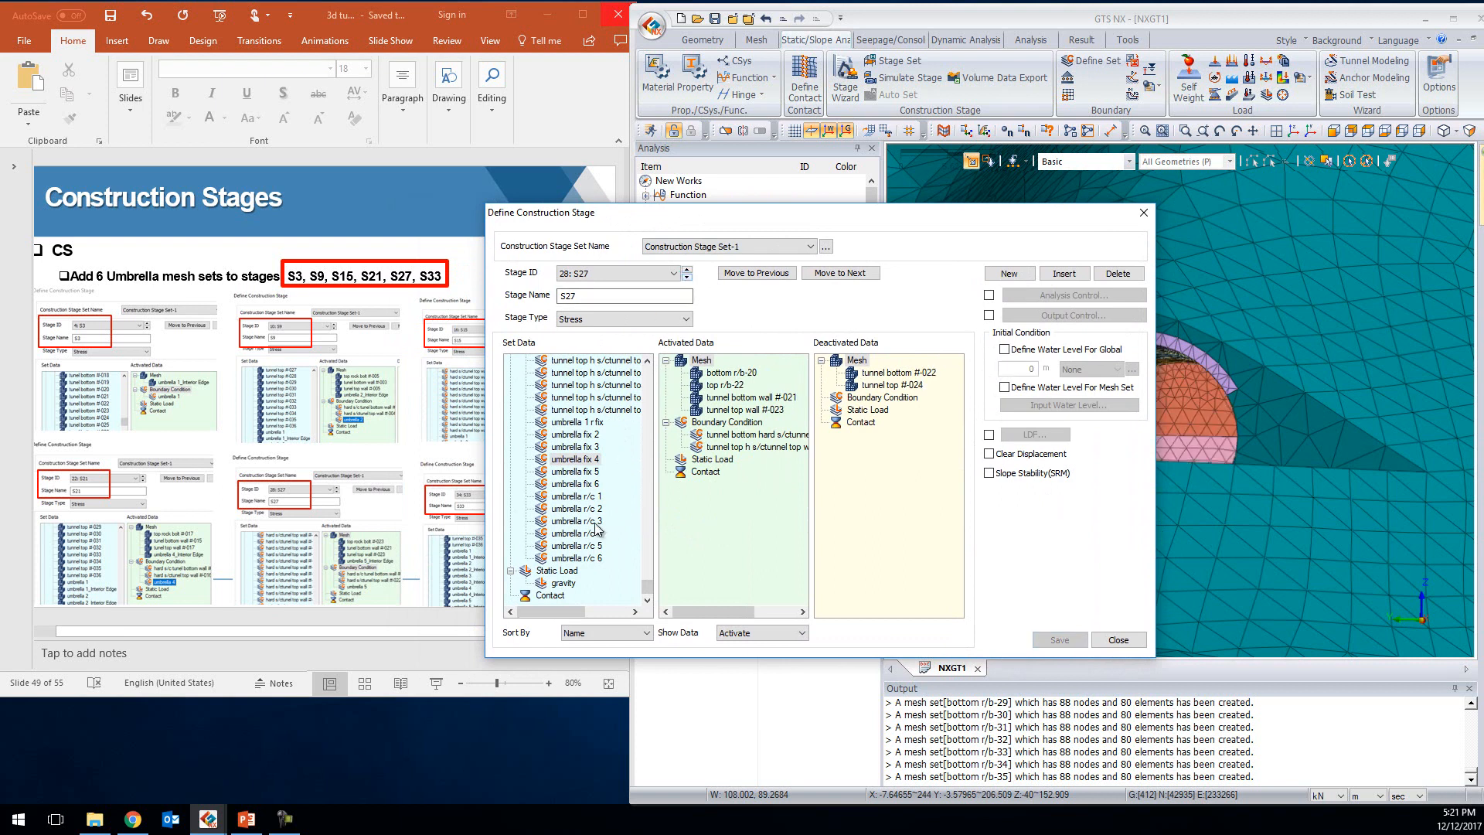
pyautogui.moveTo(606, 545); pyautogui.dragTo(707, 538)
pyautogui.moveTo(576, 472); pyautogui.dragTo(700, 479)
pyautogui.scroll(3, 647, 586)
pyautogui.moveTo(648, 586); pyautogui.dragTo(647, 538)
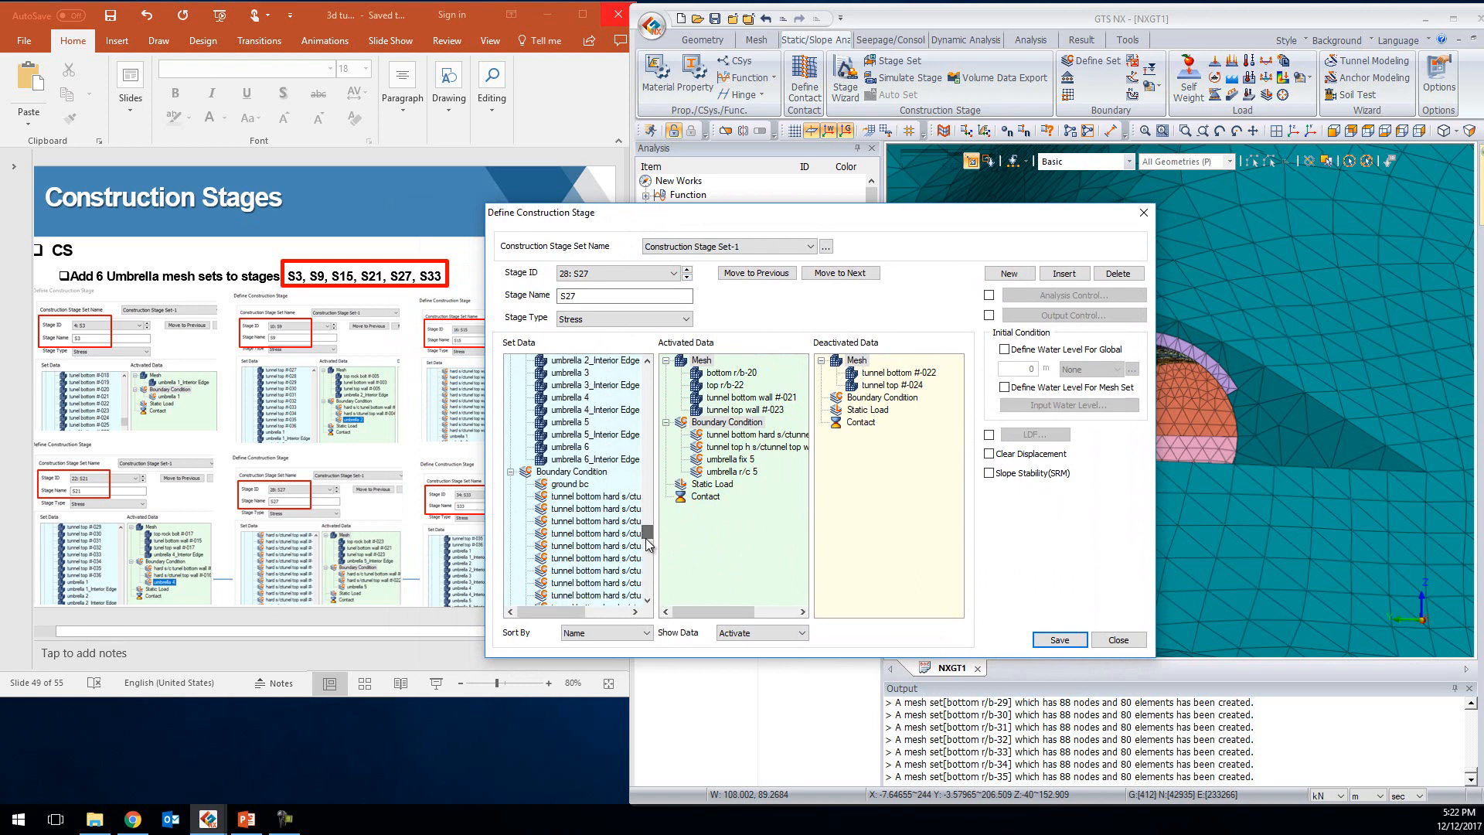
pyautogui.moveTo(609, 437); pyautogui.dragTo(728, 473)
pyautogui.click(1060, 640)
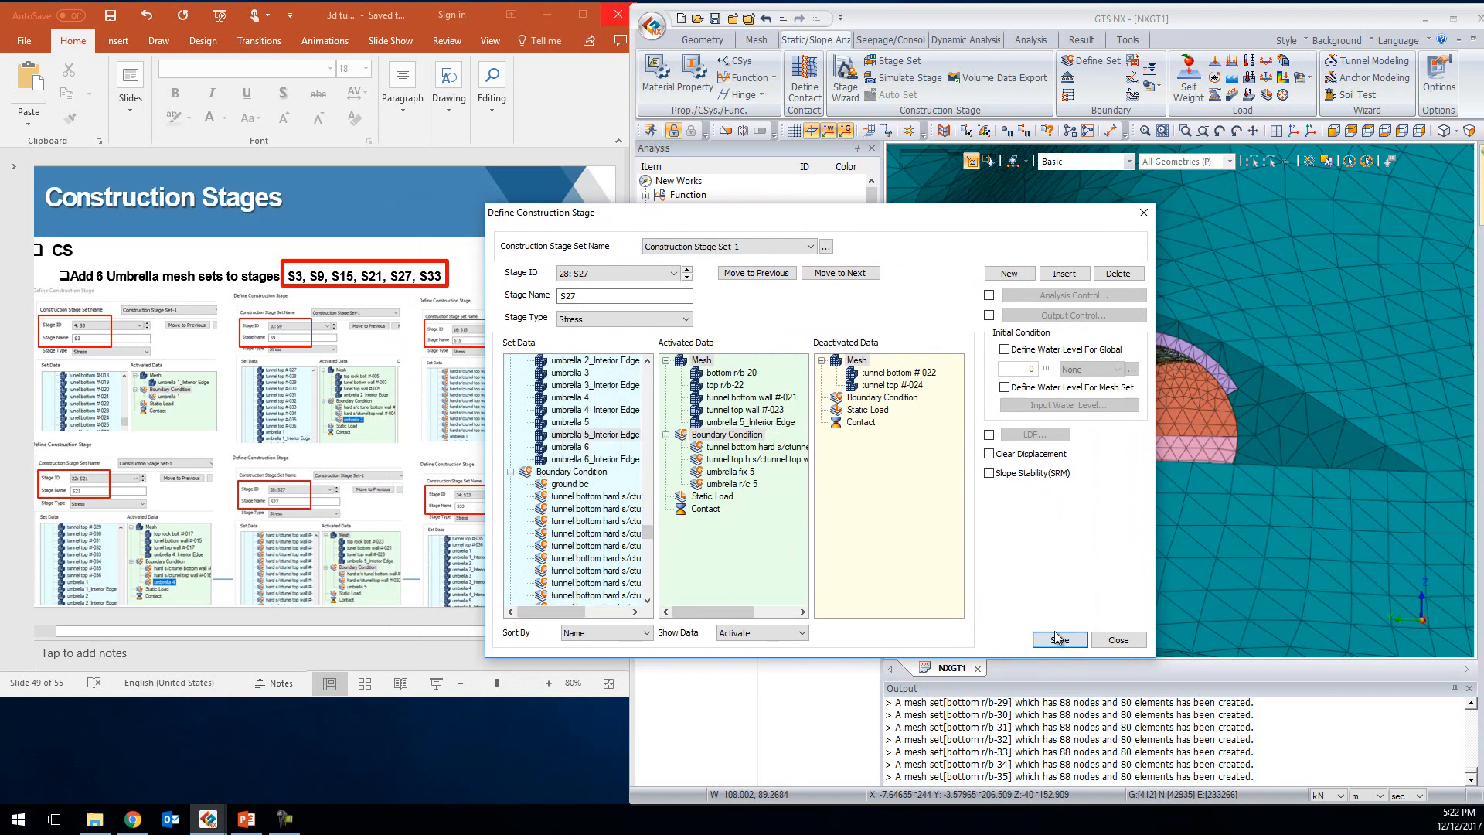
# In stage S33, activate the mesh set umbrella 6_Interior Edge and boundary conditions umbrella fix 6 and umbrella r/c 6, save it and close the stage definition
pyautogui.doubleClick(687, 277)
pyautogui.click(691, 279)
pyautogui.click(691, 279)
pyautogui.click(691, 279)
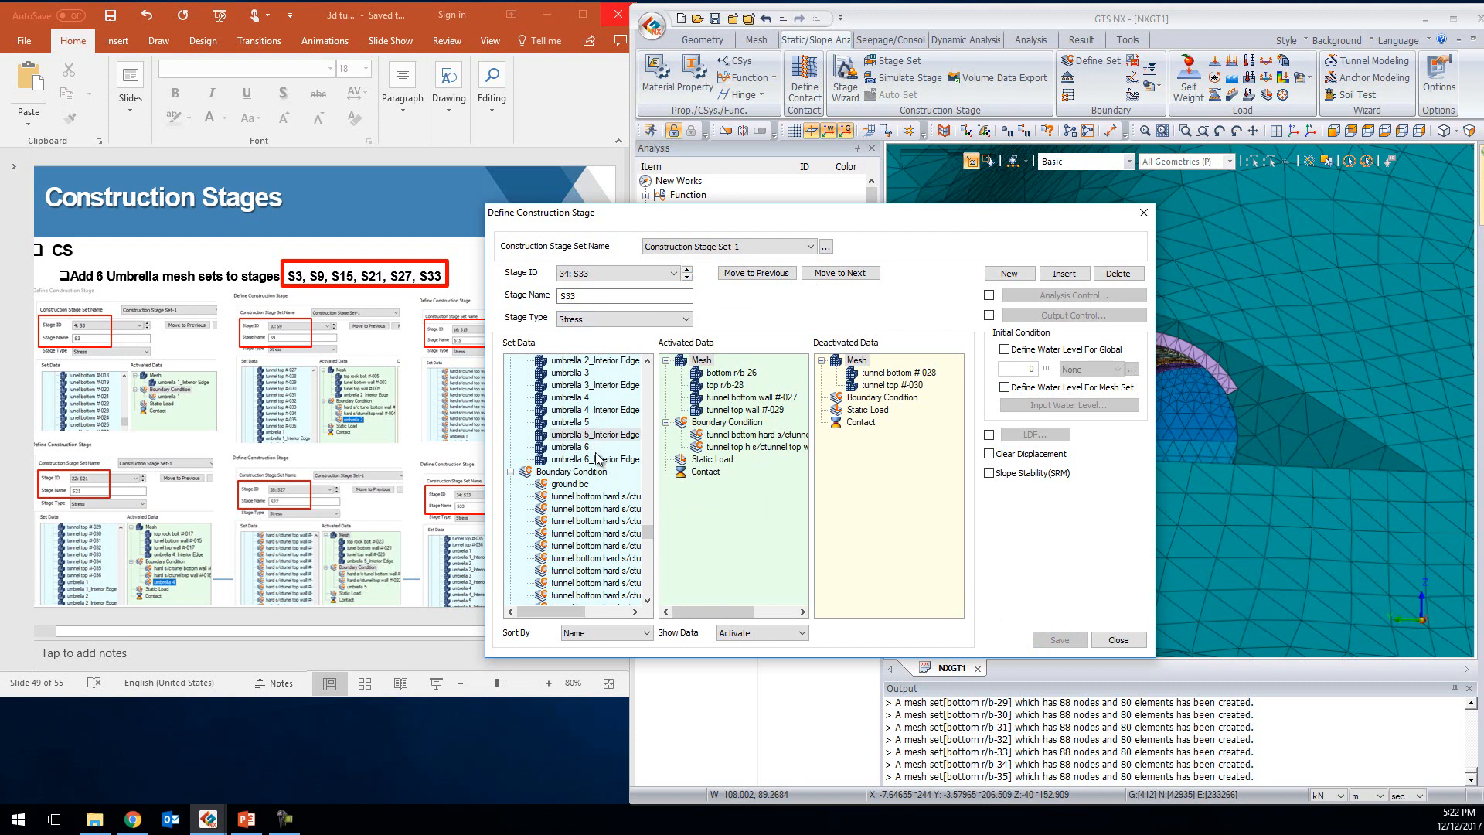
pyautogui.moveTo(595, 460); pyautogui.dragTo(700, 474)
pyautogui.moveTo(646, 522); pyautogui.dragTo(649, 583)
pyautogui.moveTo(584, 533); pyautogui.dragTo(652, 589)
pyautogui.moveTo(573, 557); pyautogui.dragTo(700, 552)
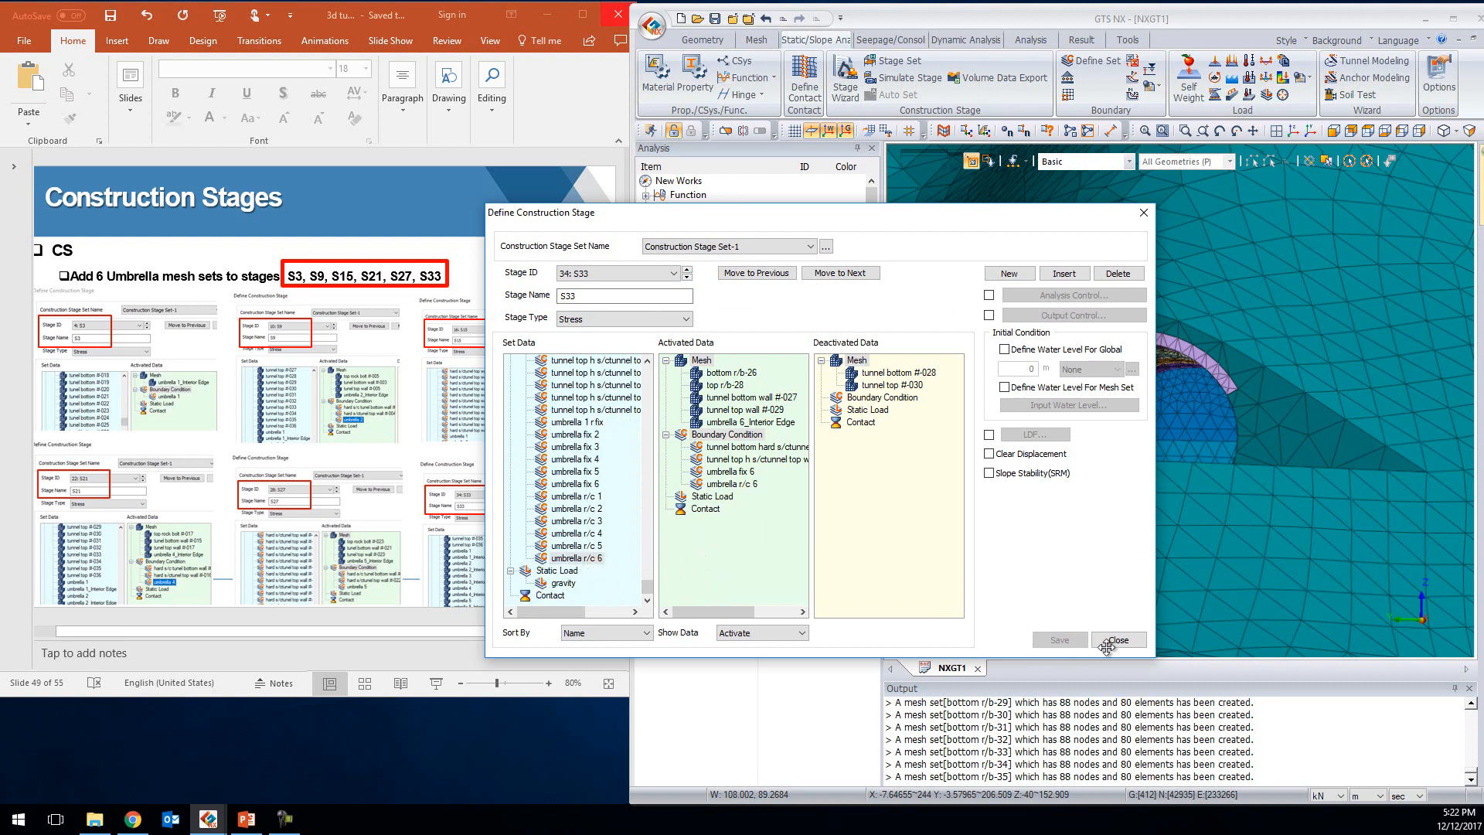
pyautogui.click(1113, 644)
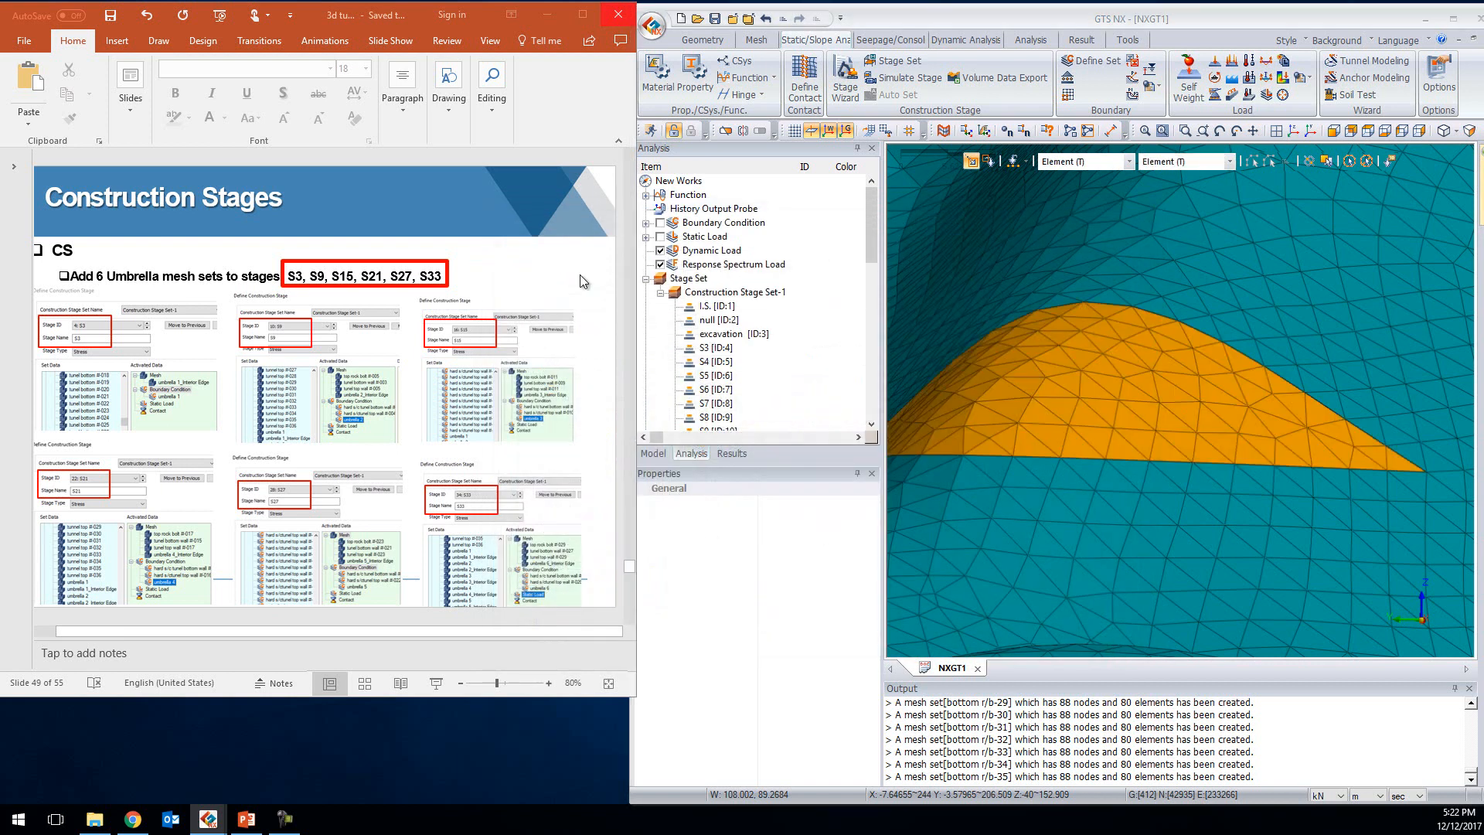
# Consult the Analysis Case slide in PowerPoint and open the settings for a new general analysis case in GTS NX
pyautogui.click(583, 281)
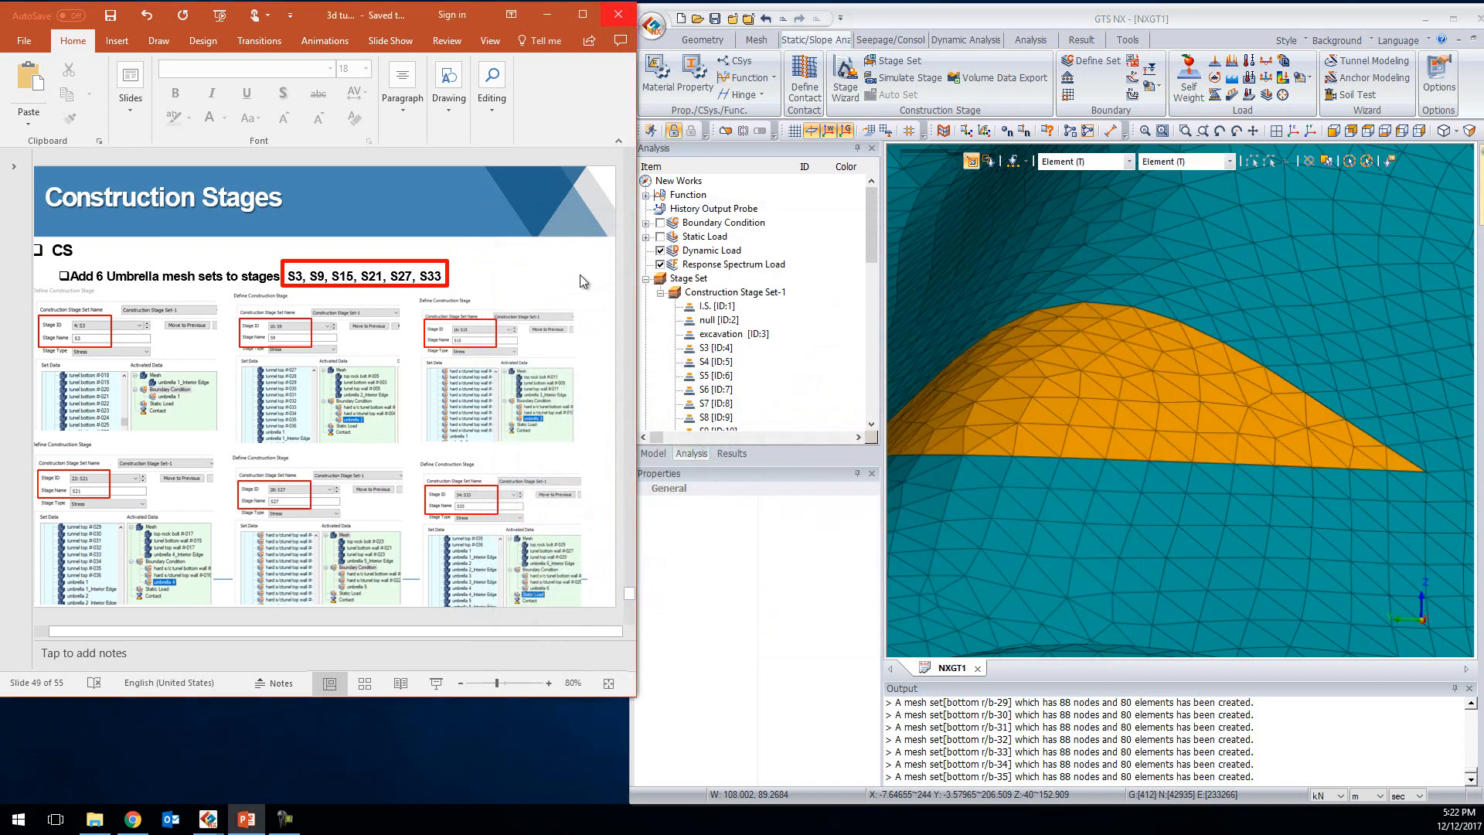
pyautogui.scroll(-4, 583, 281)
pyautogui.scroll(2, 583, 281)
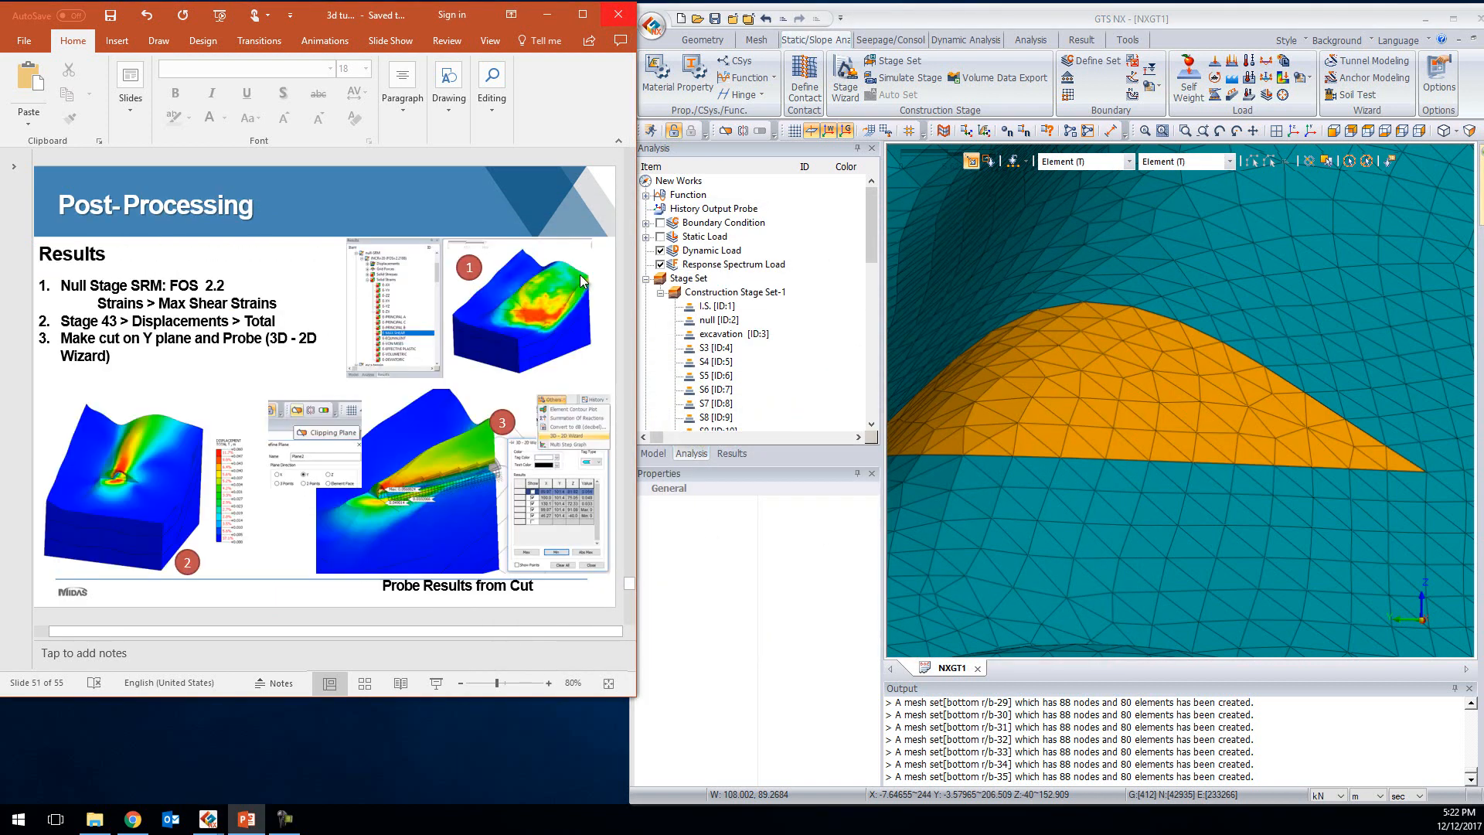
pyautogui.scroll(1, 583, 281)
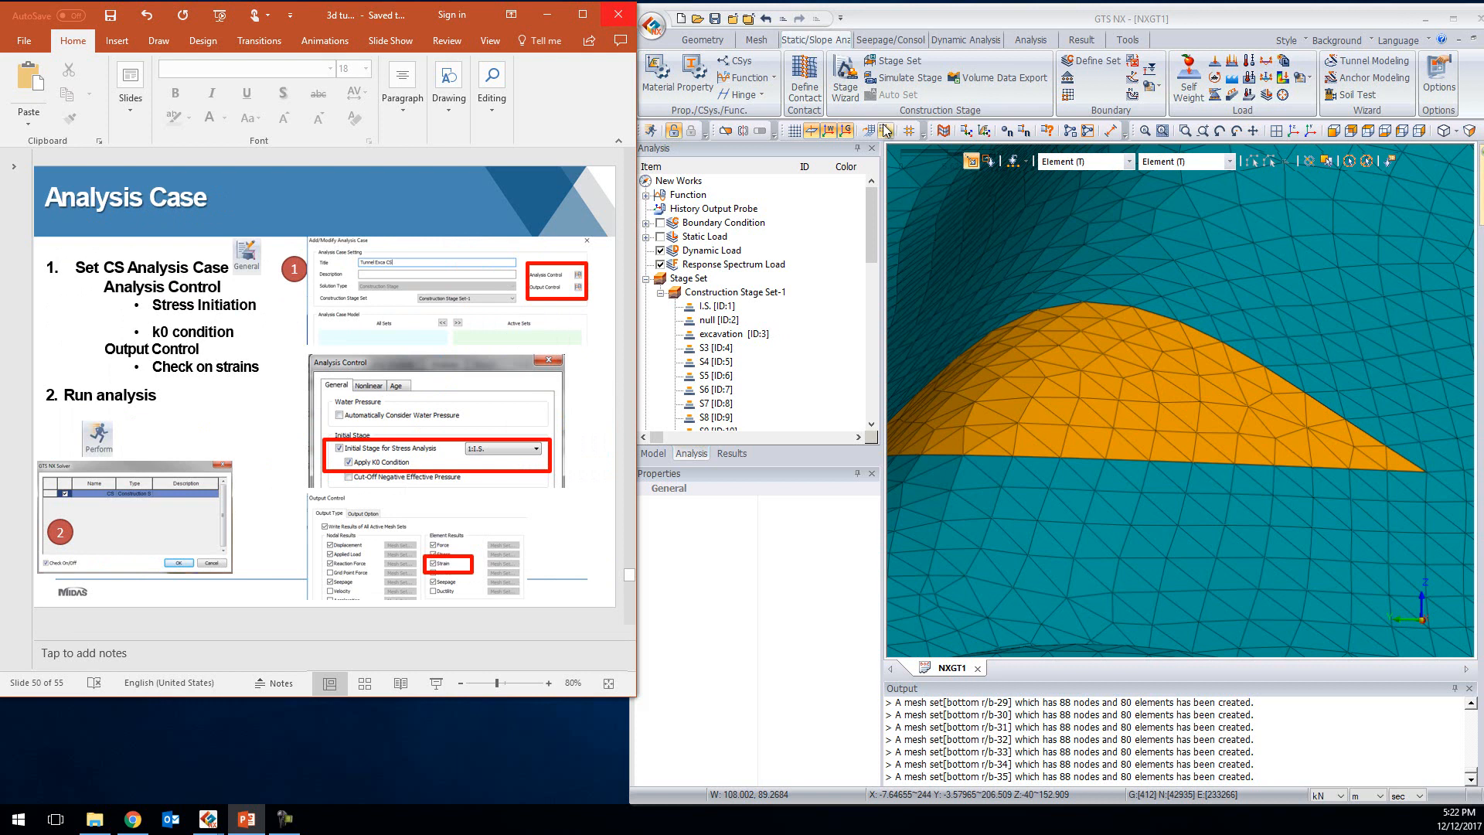
pyautogui.click(942, 13)
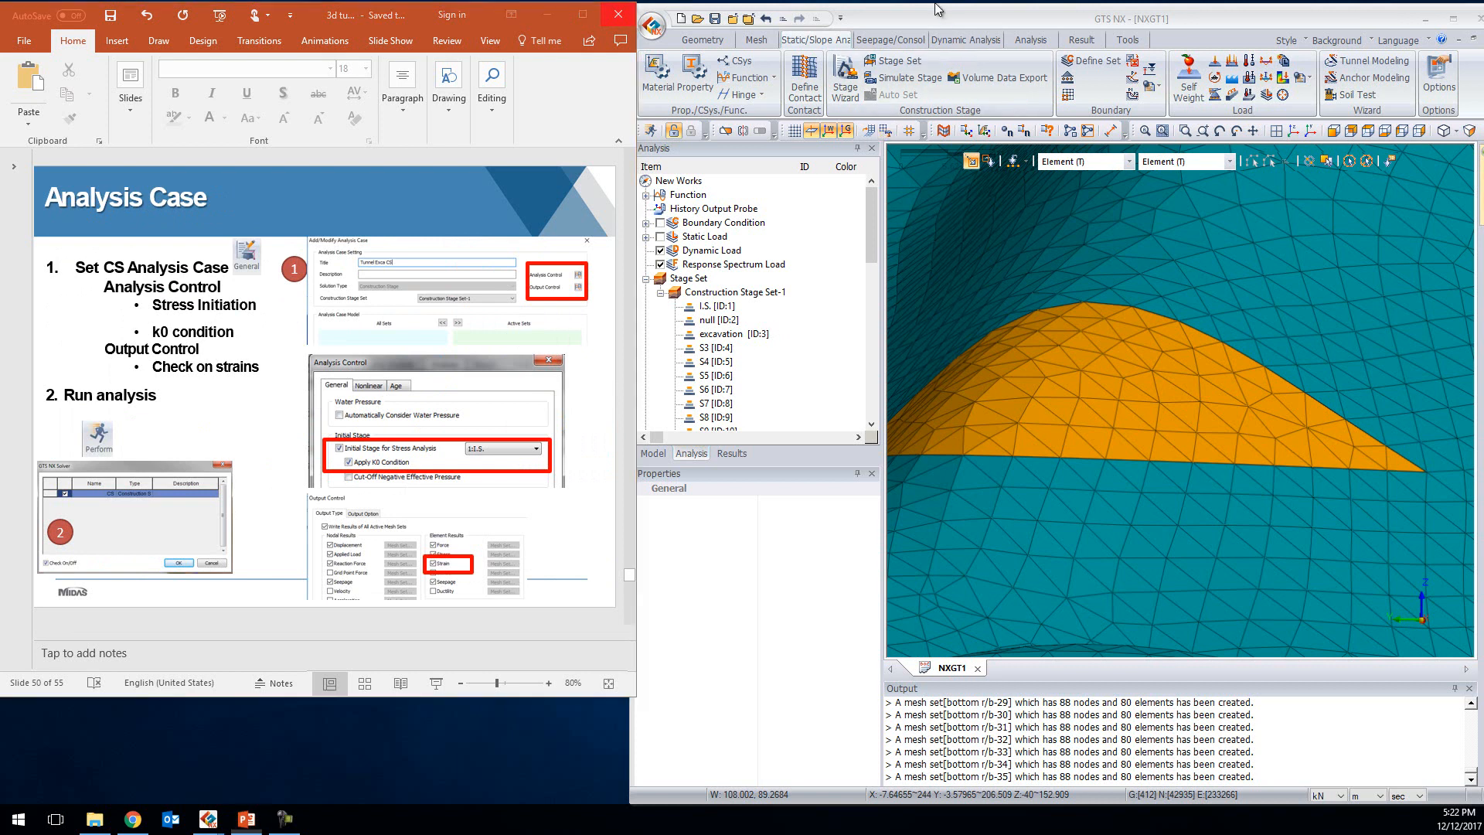
pyautogui.click(1031, 40)
pyautogui.click(658, 76)
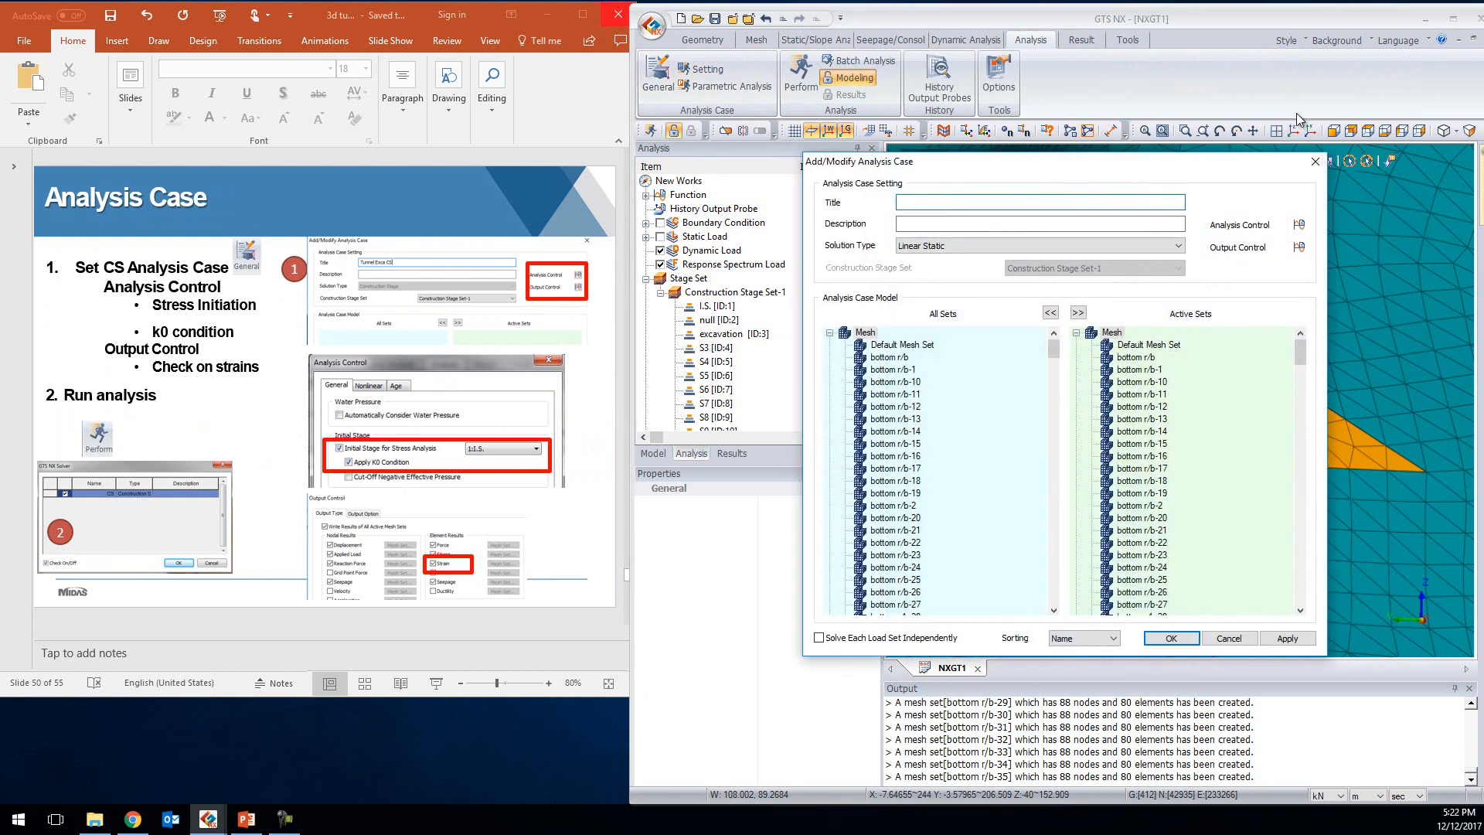
# Set the new analysis case's solution type to Construction Stage and title it 3D tunnel excavation
pyautogui.click(943, 245)
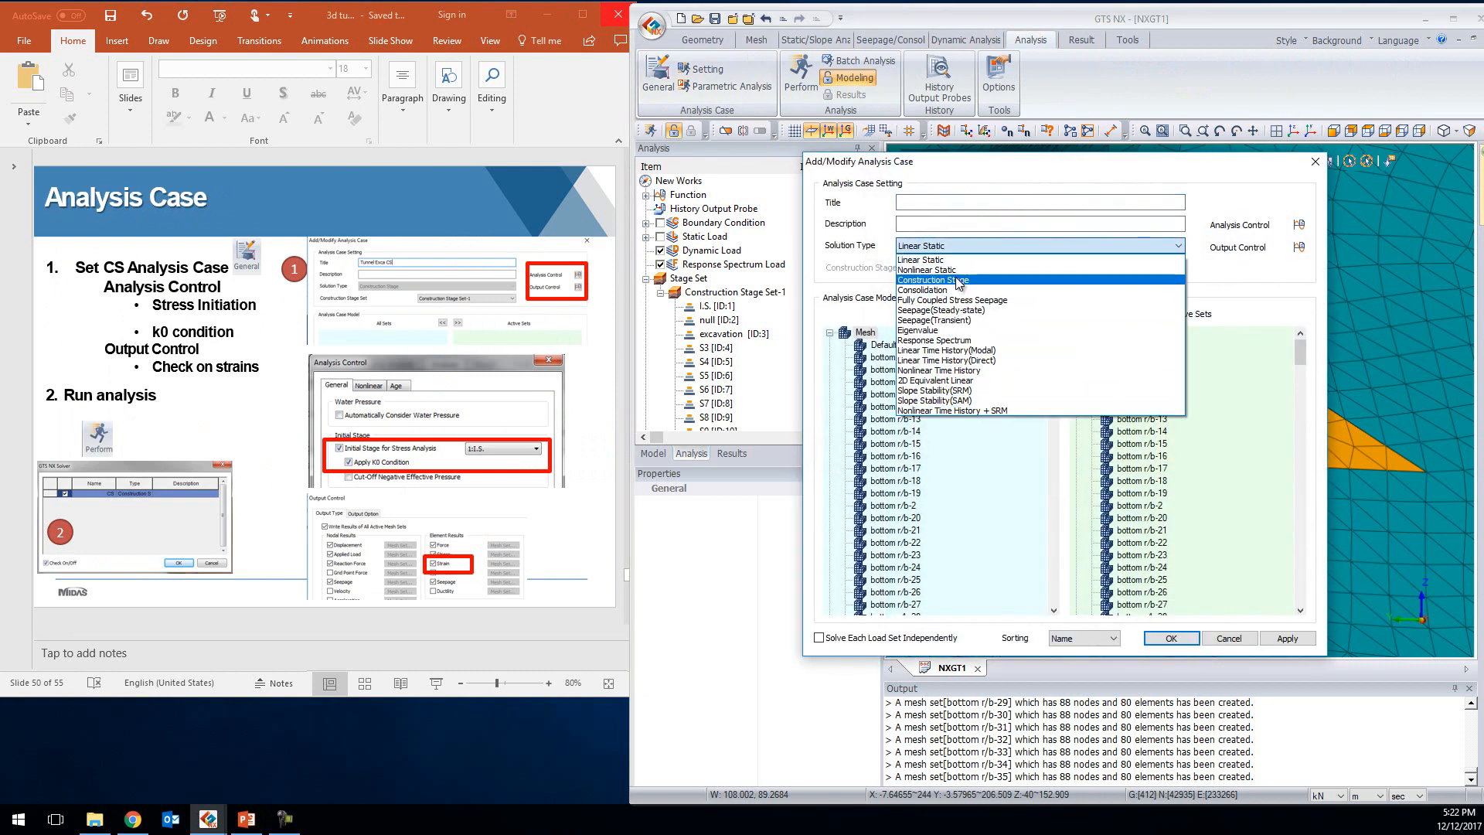
pyautogui.click(957, 280)
pyautogui.click(949, 204)
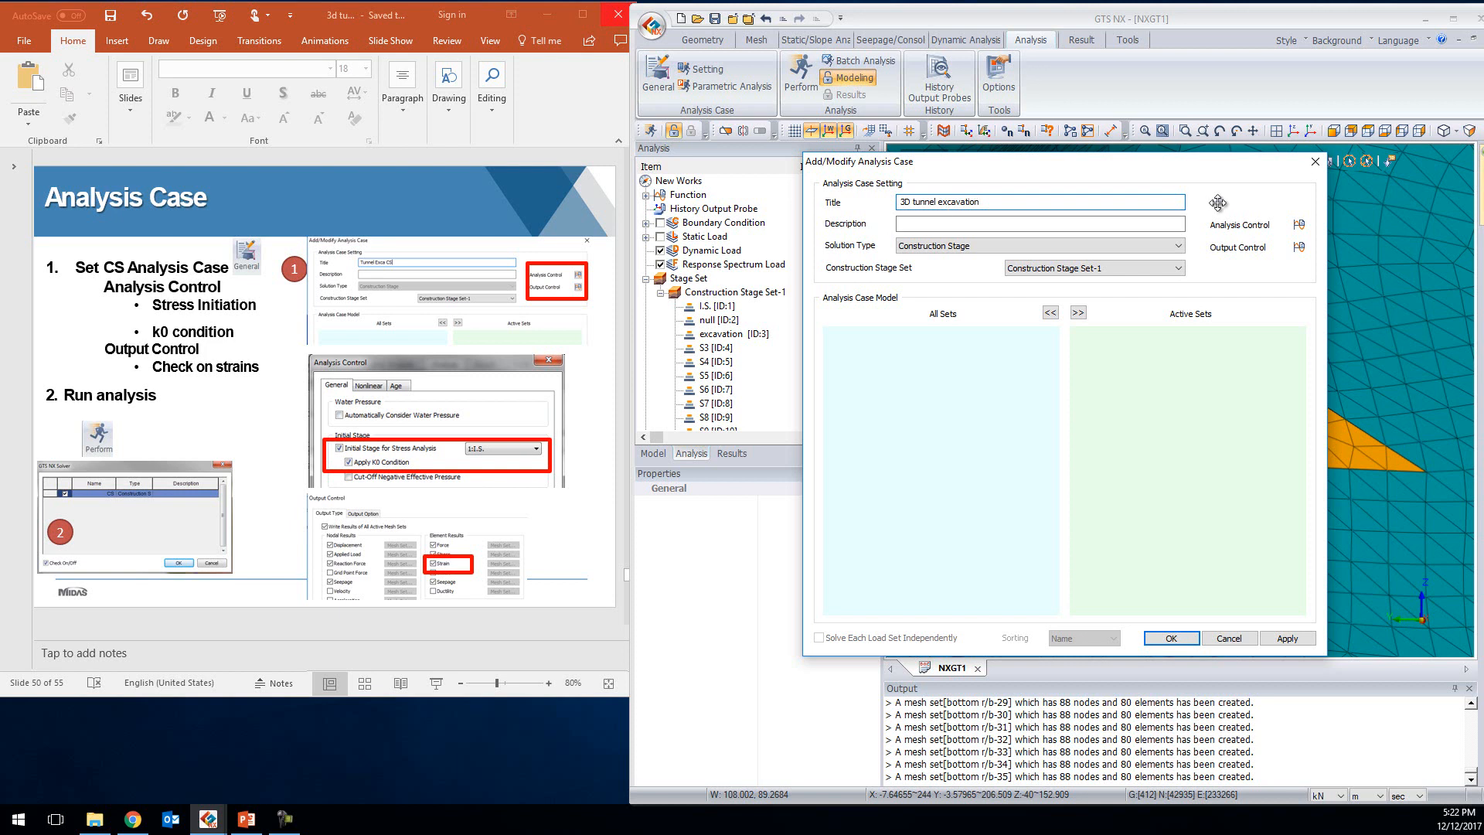
# In the case's analysis control, enable the initial stage for stress analysis at 1:I.S. with the K0 condition applied
pyautogui.click(1299, 225)
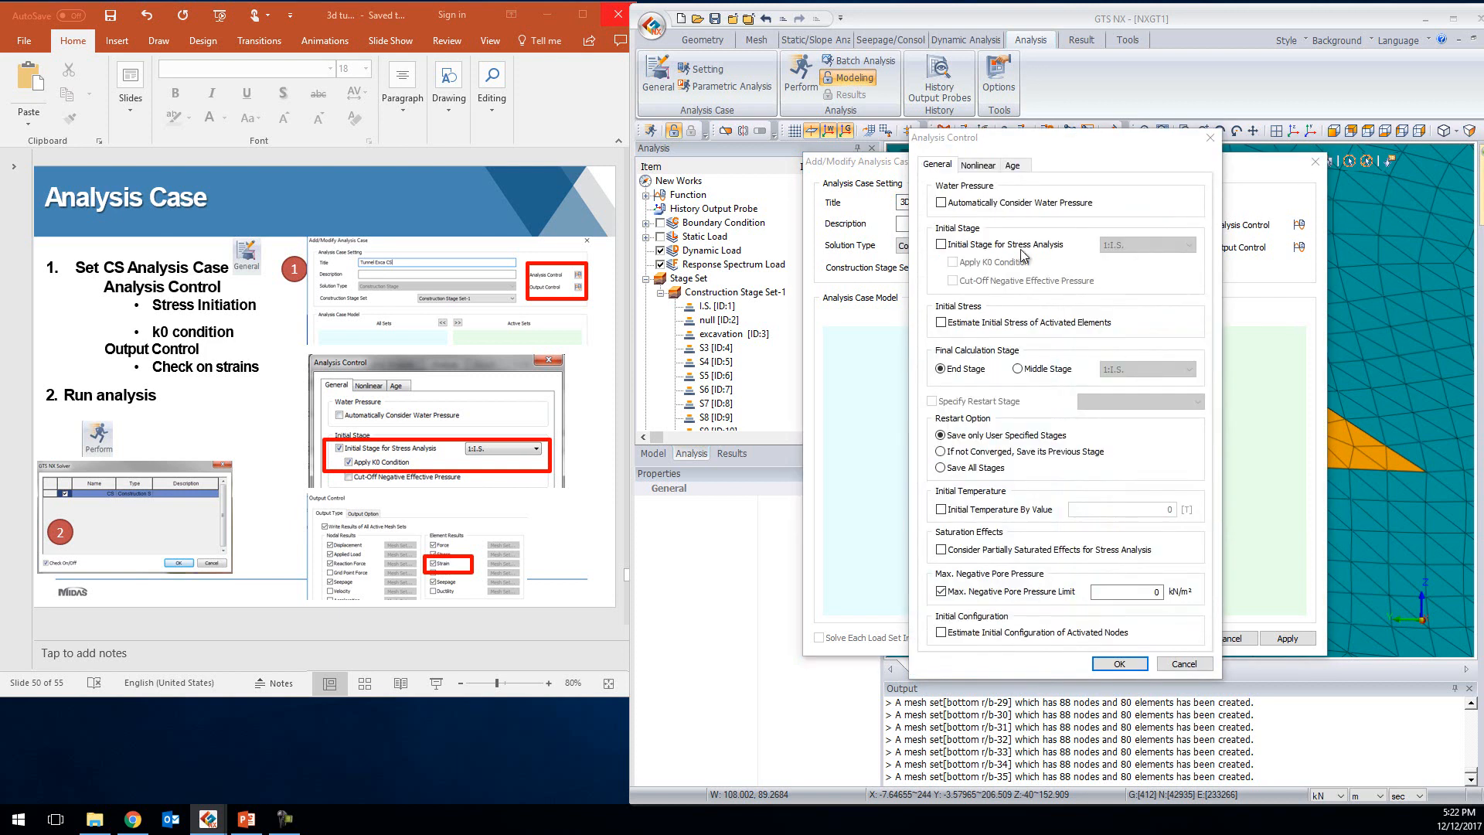
pyautogui.moveTo(1145, 138); pyautogui.dragTo(1087, 200)
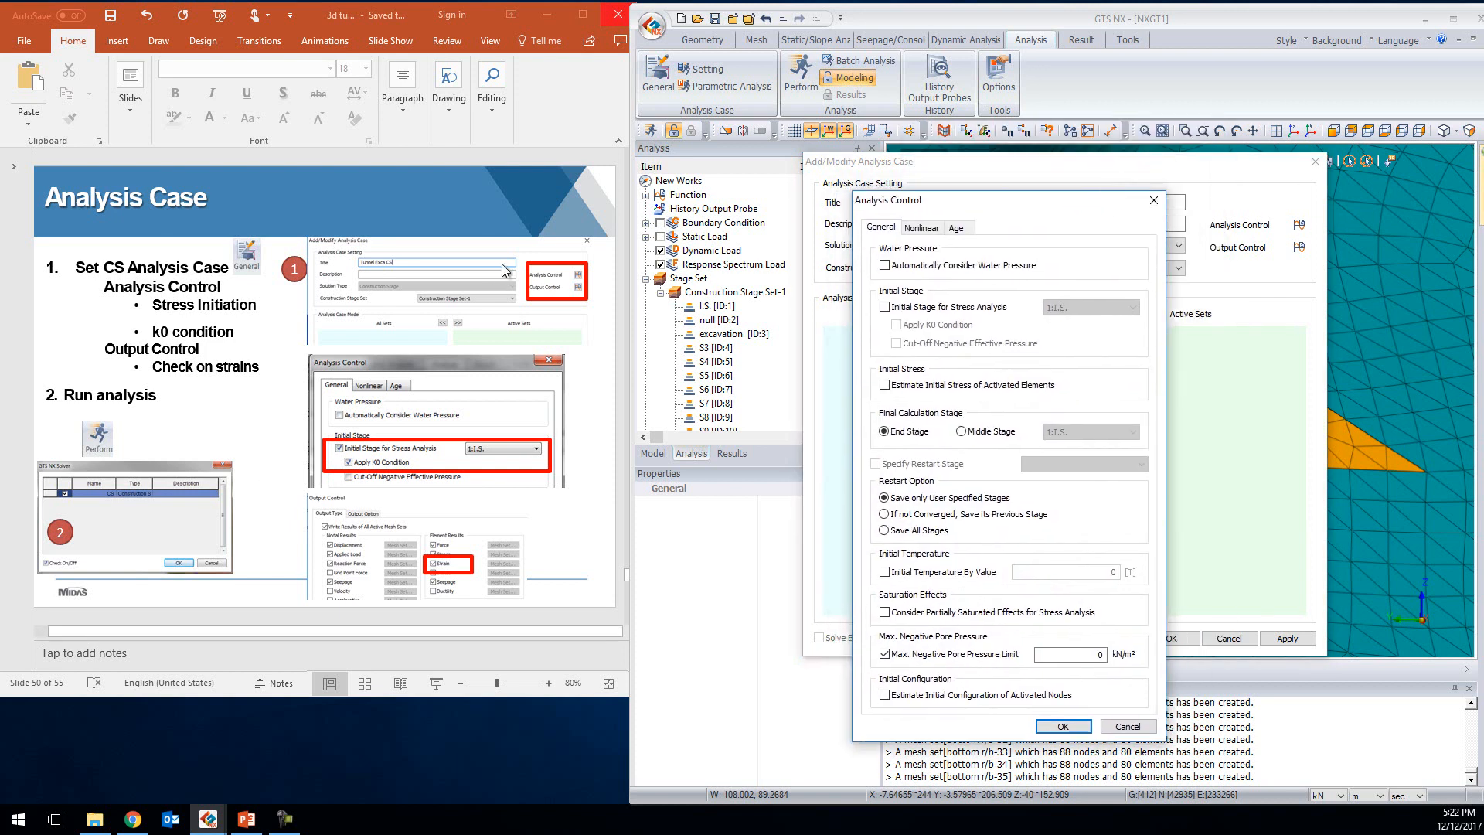
pyautogui.click(937, 307)
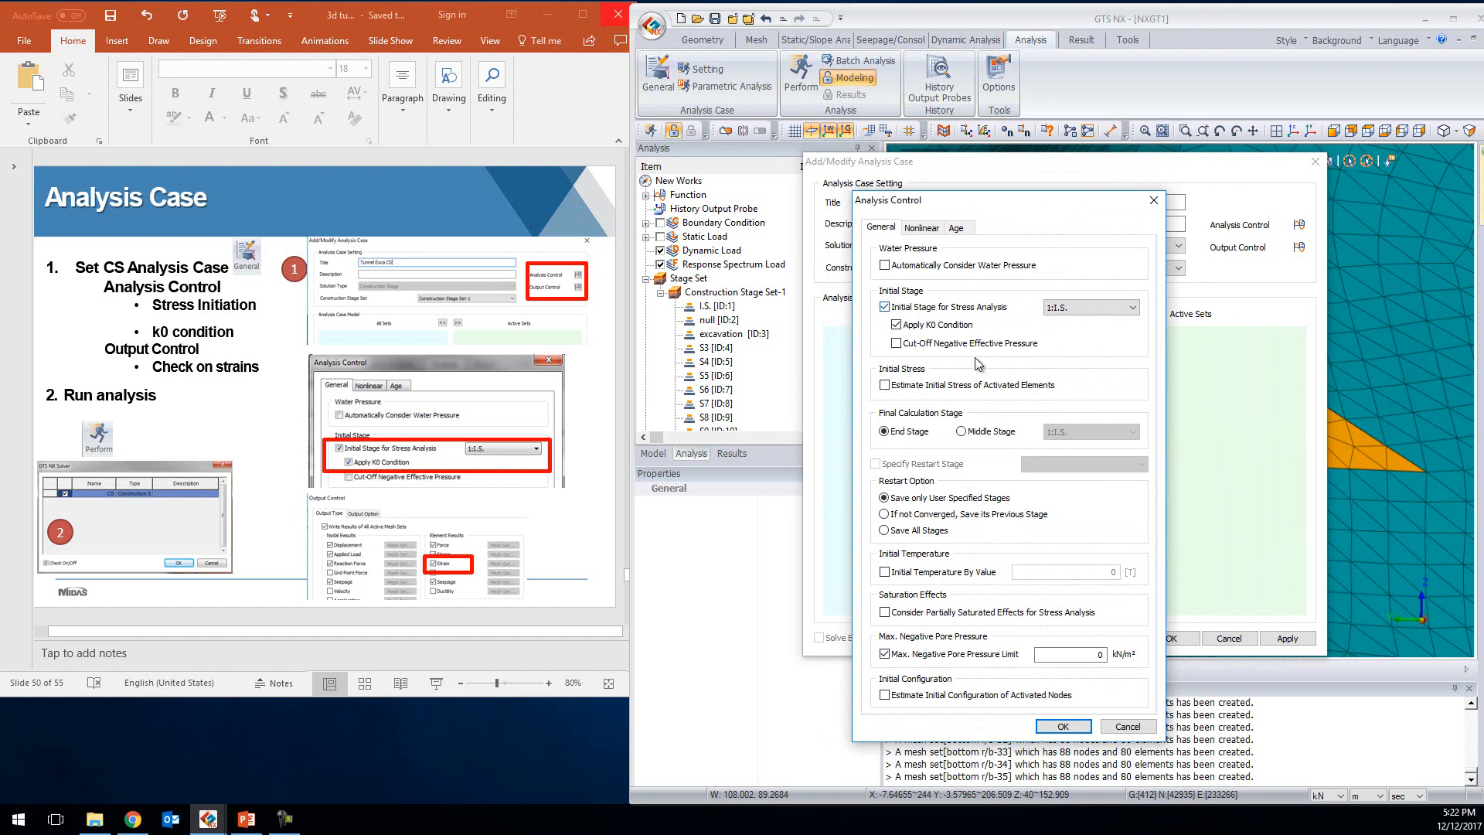
pyautogui.click(1063, 726)
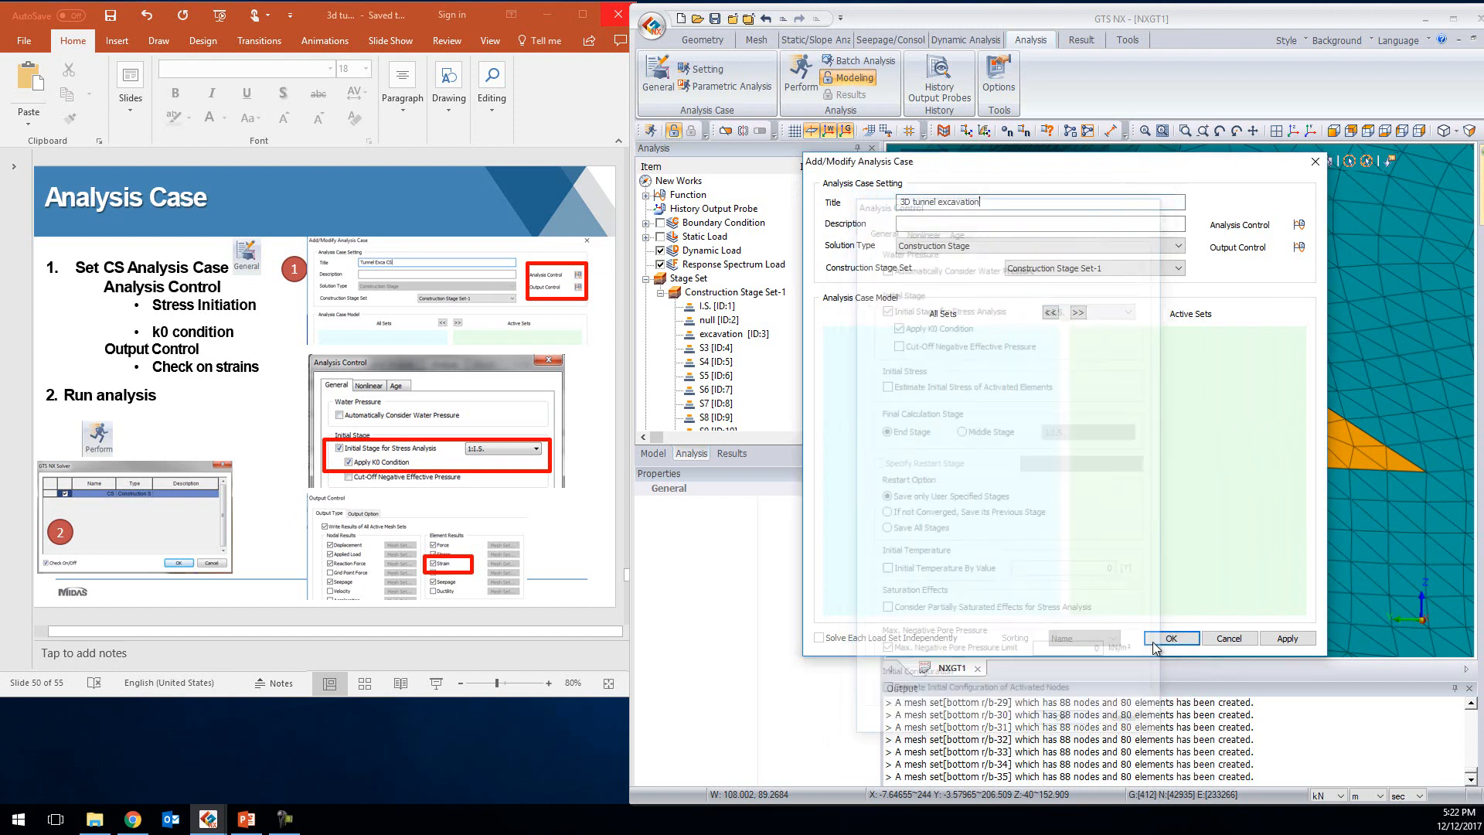
# Include strain among the element results in the output control and save the analysis case
pyautogui.click(1300, 248)
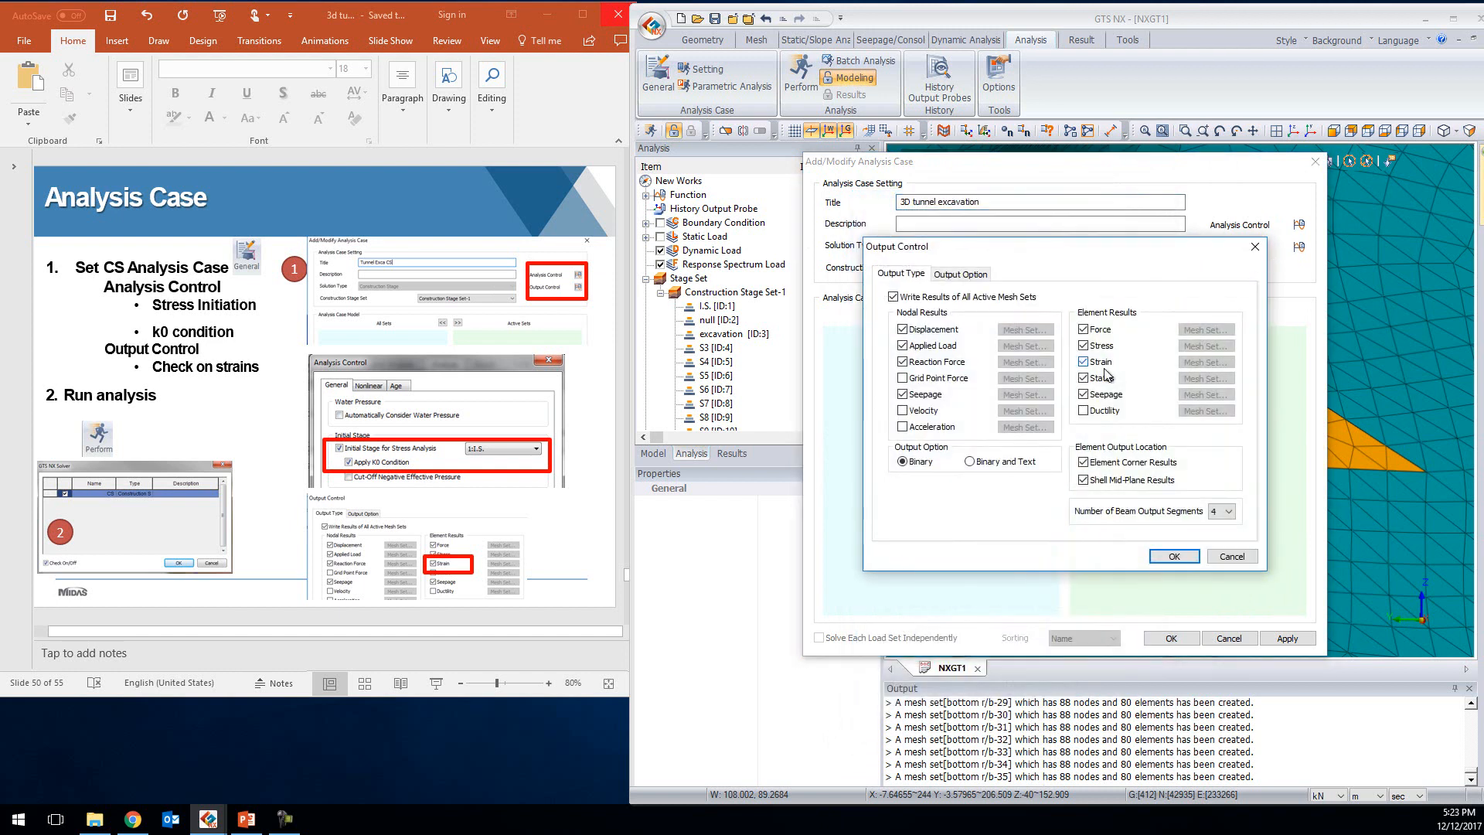
pyautogui.click(1175, 557)
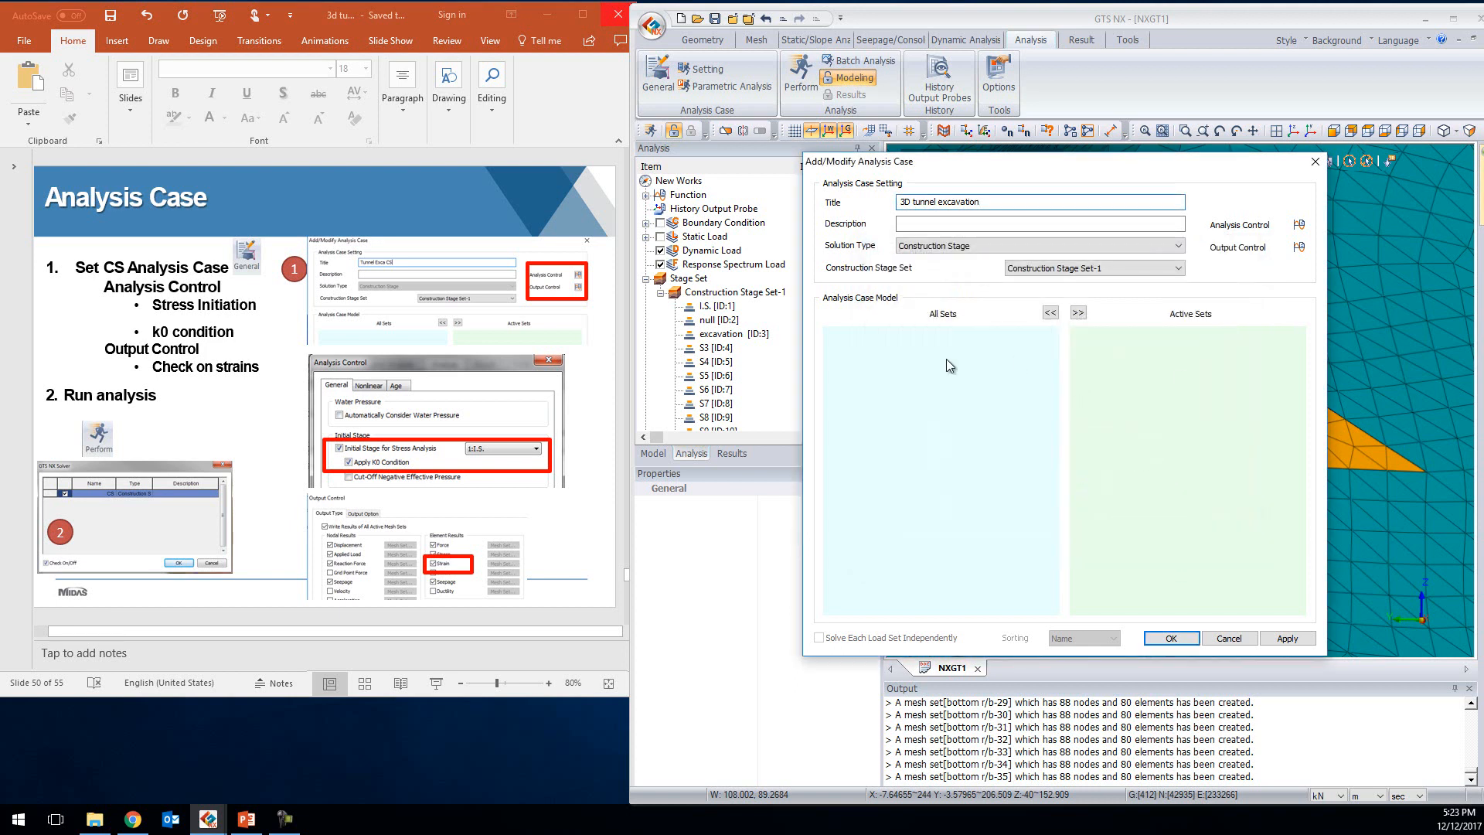
pyautogui.click(1171, 638)
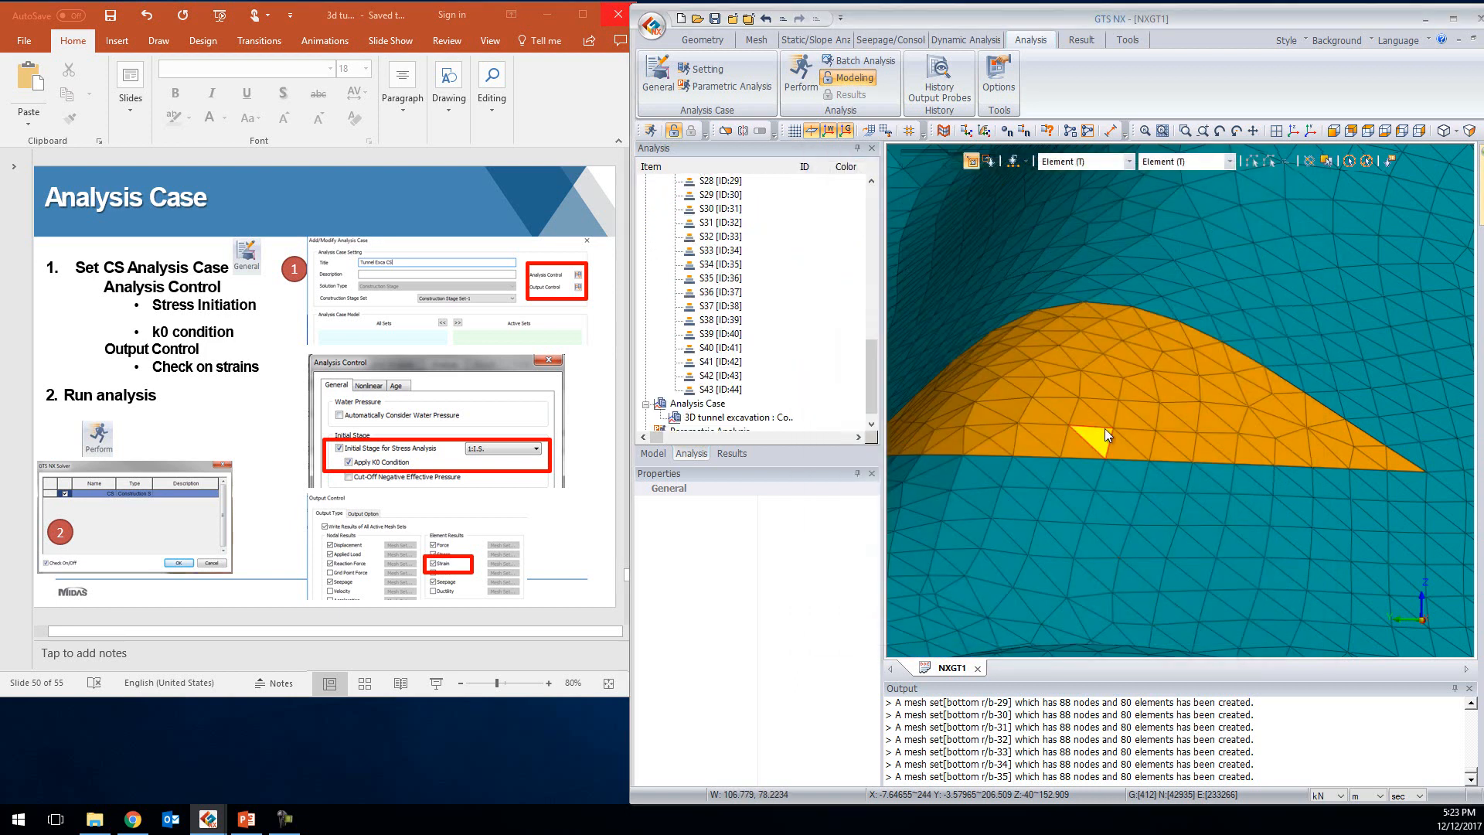
# Save the model in the practice folder under the name exca tunnel project
pyautogui.click(652, 26)
pyautogui.click(695, 190)
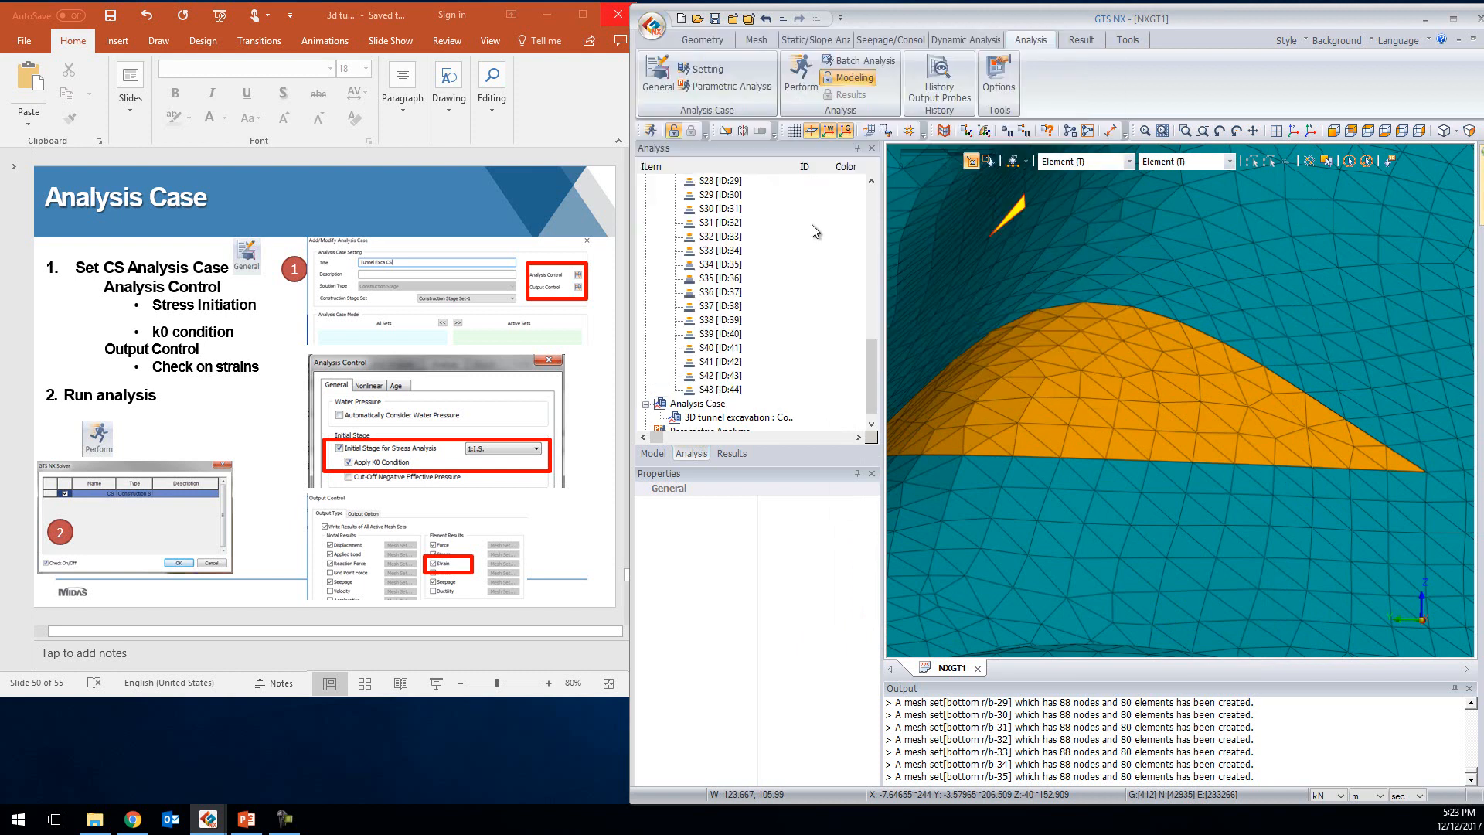
pyautogui.write('exca tunnel project')
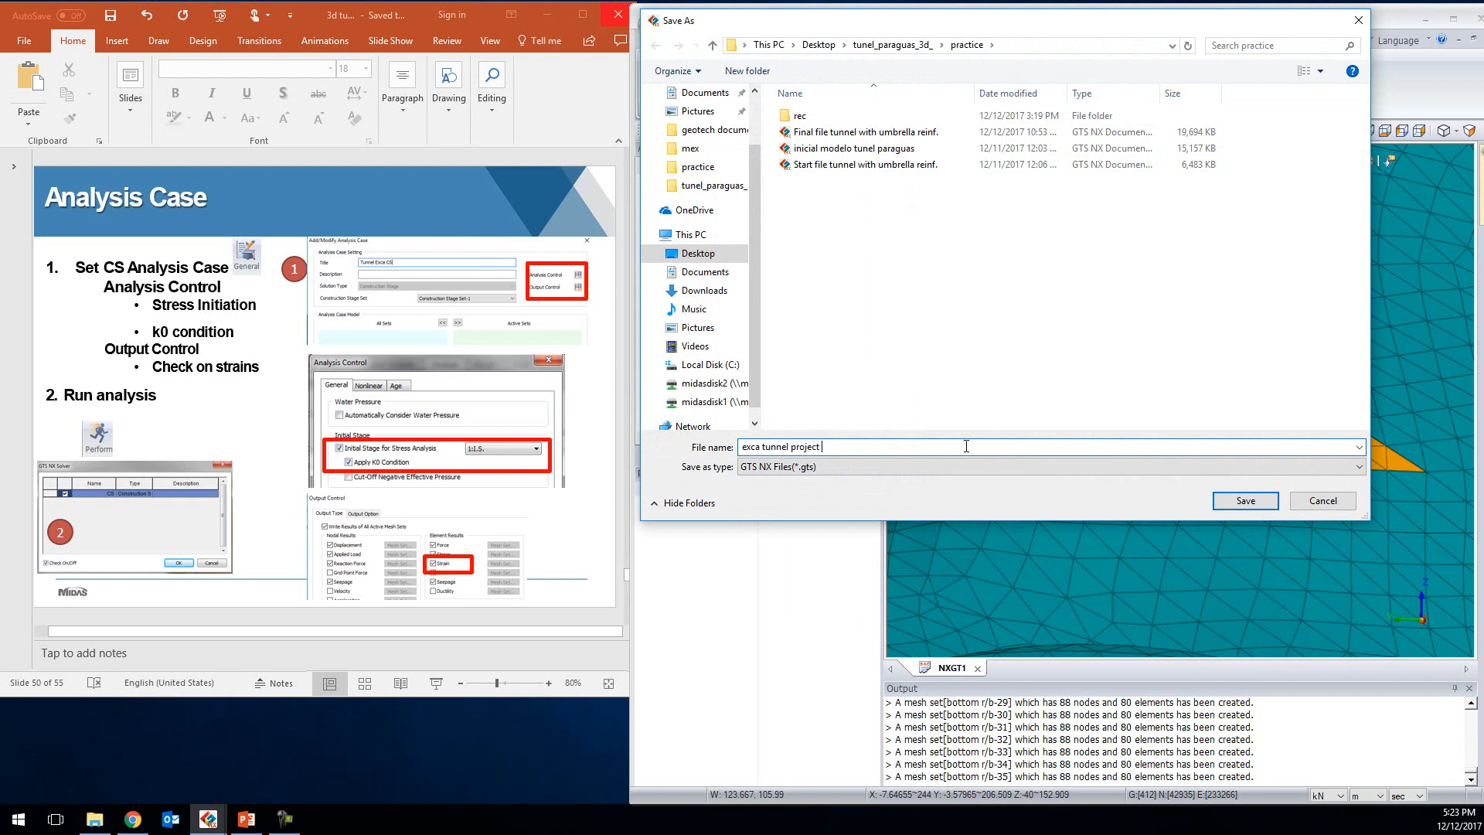
pyautogui.click(1237, 501)
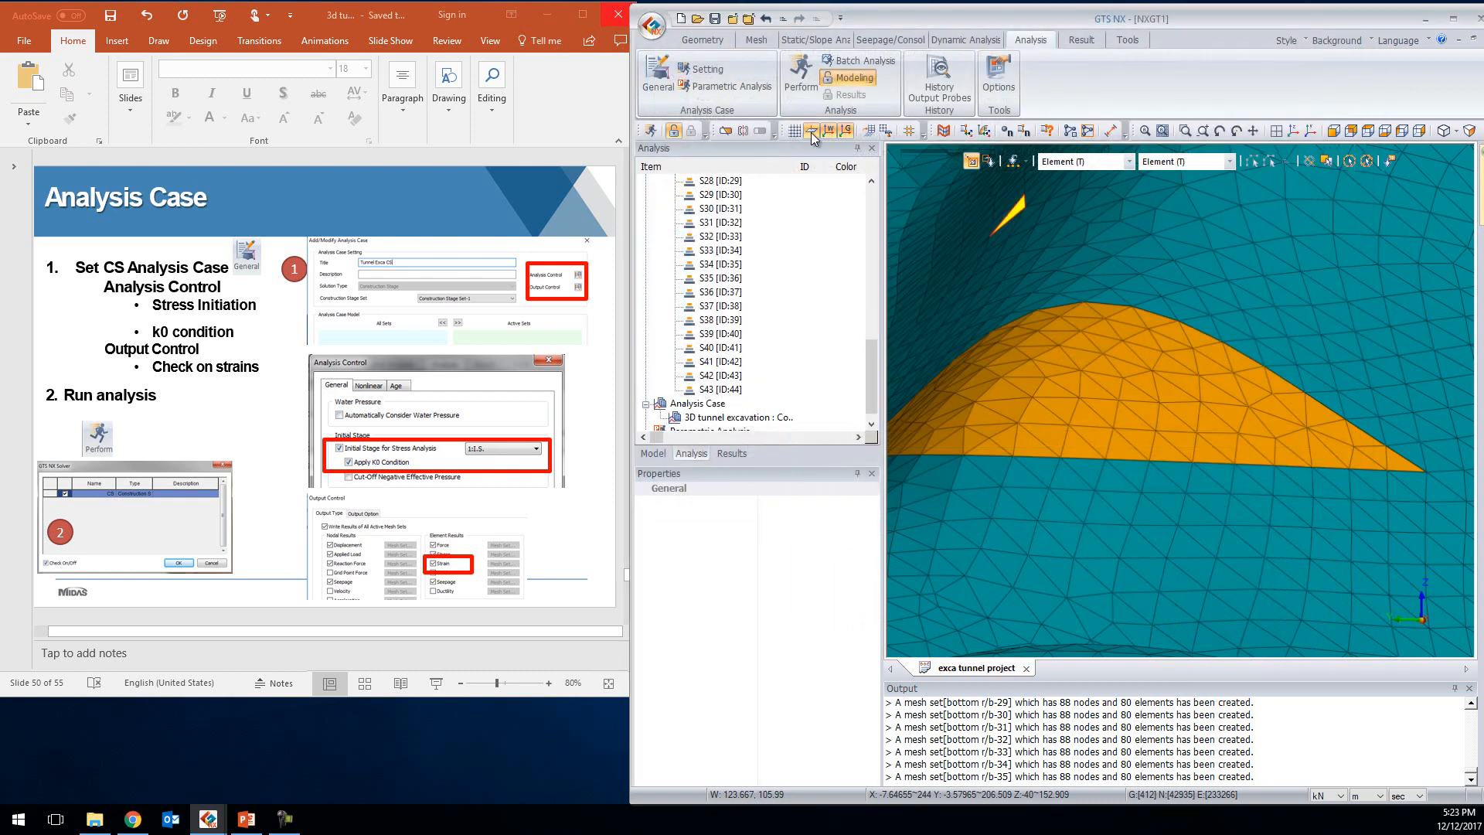
# Check the solver's analysis case list without running it, and present the Post-Processing slide in PowerPoint
pyautogui.click(803, 70)
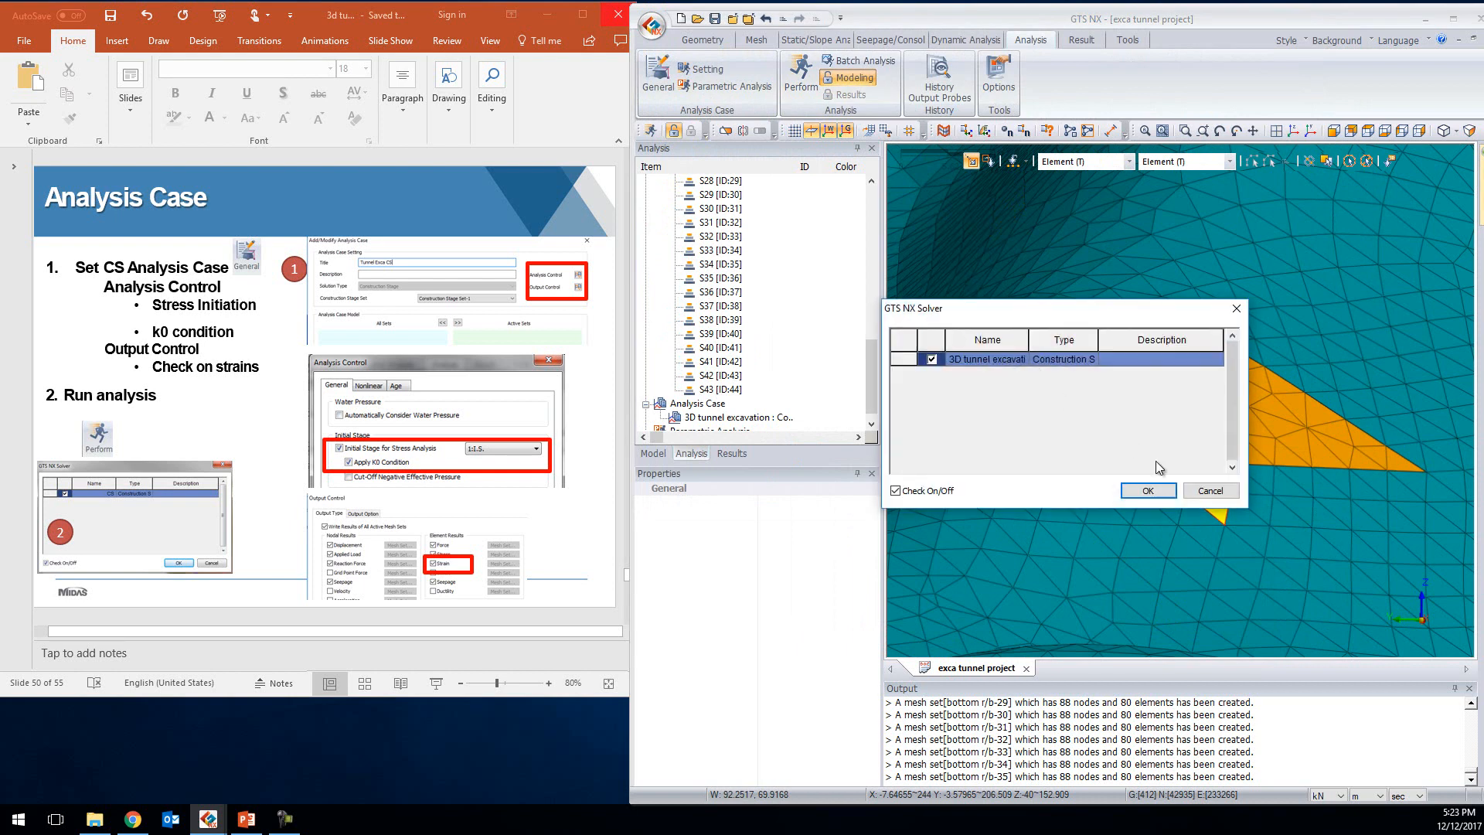
pyautogui.click(1237, 308)
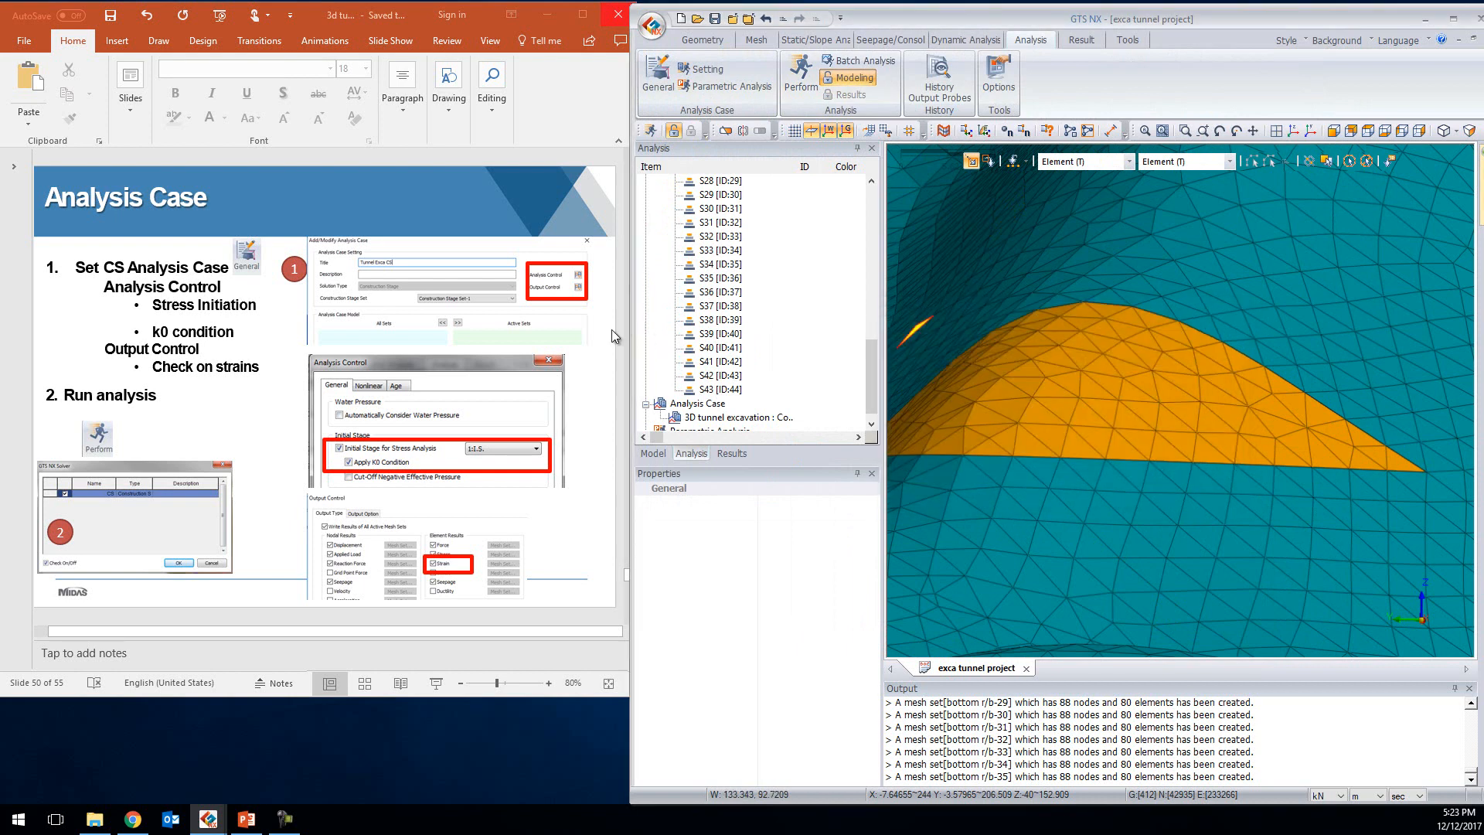
pyautogui.click(607, 352)
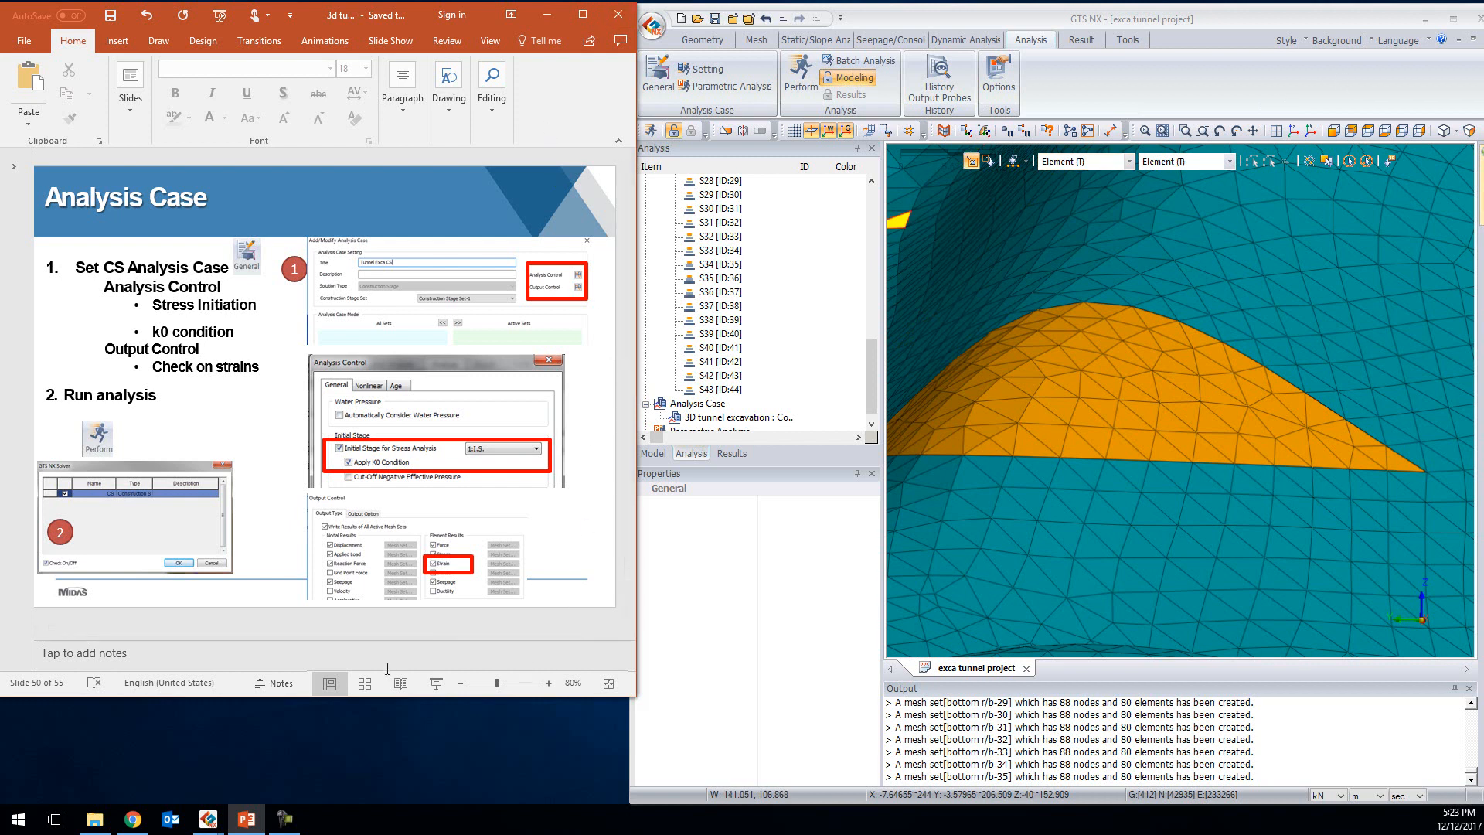
pyautogui.click(436, 682)
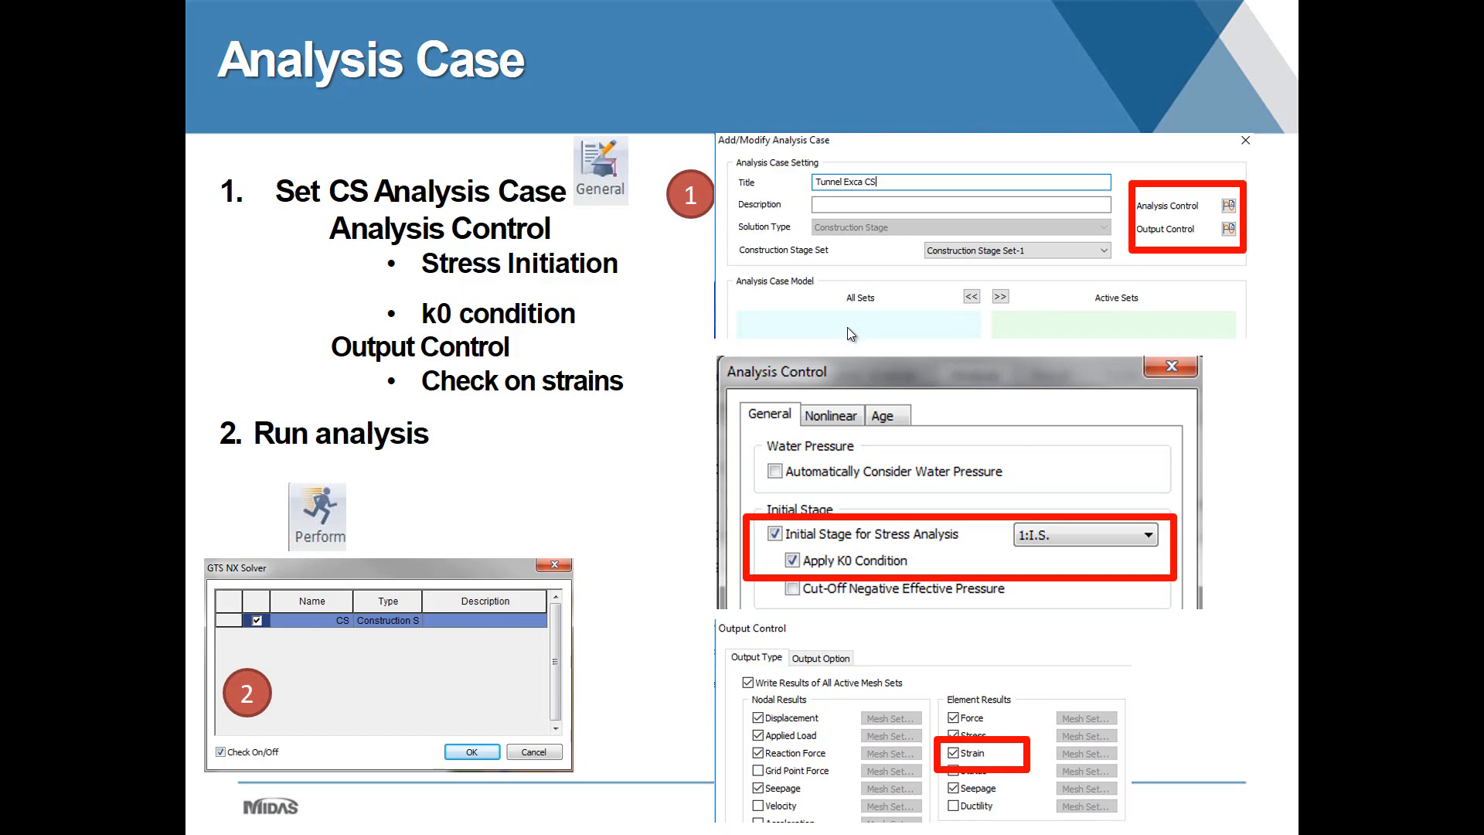
pyautogui.click(848, 330)
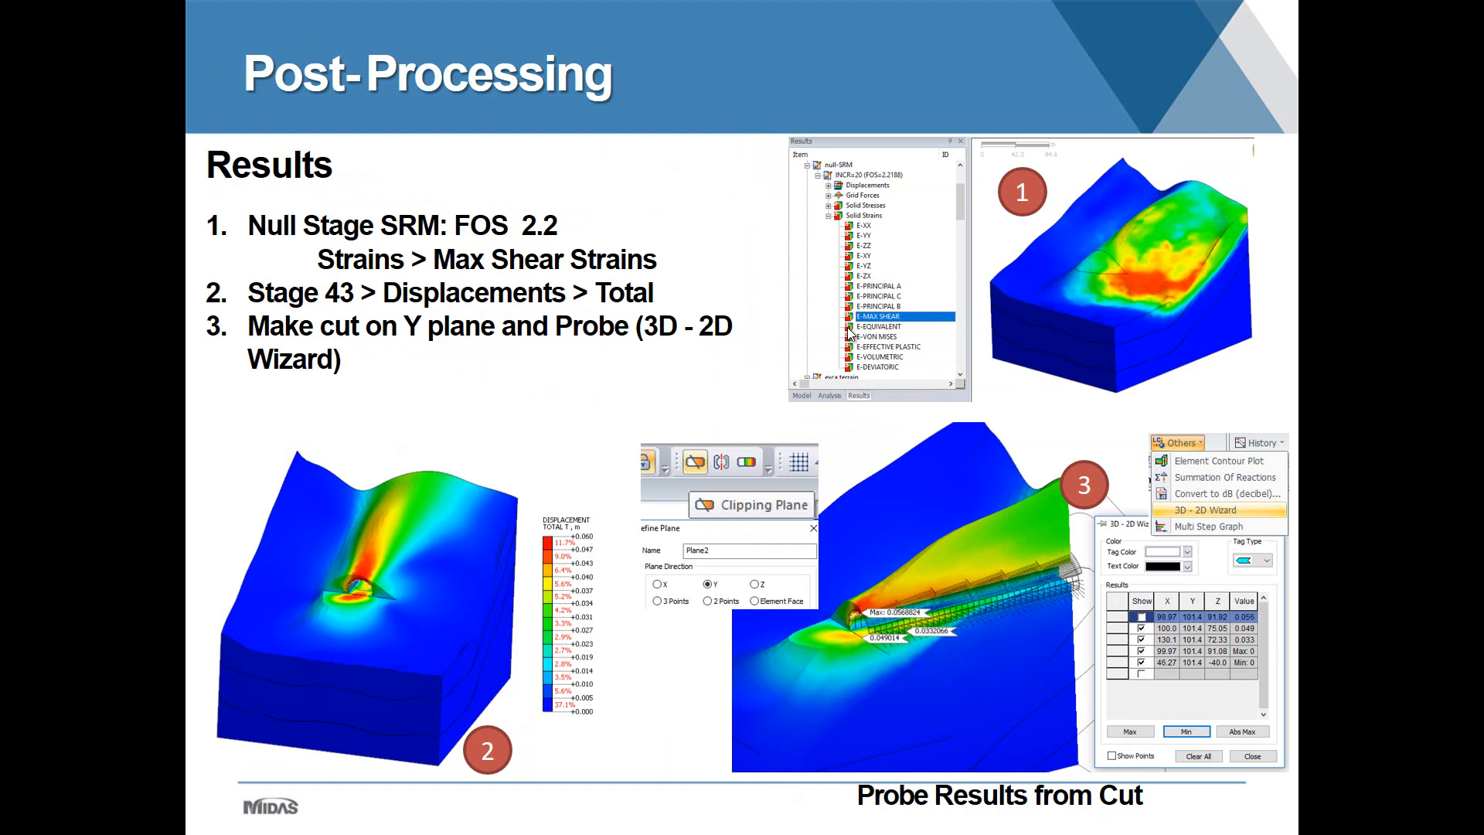
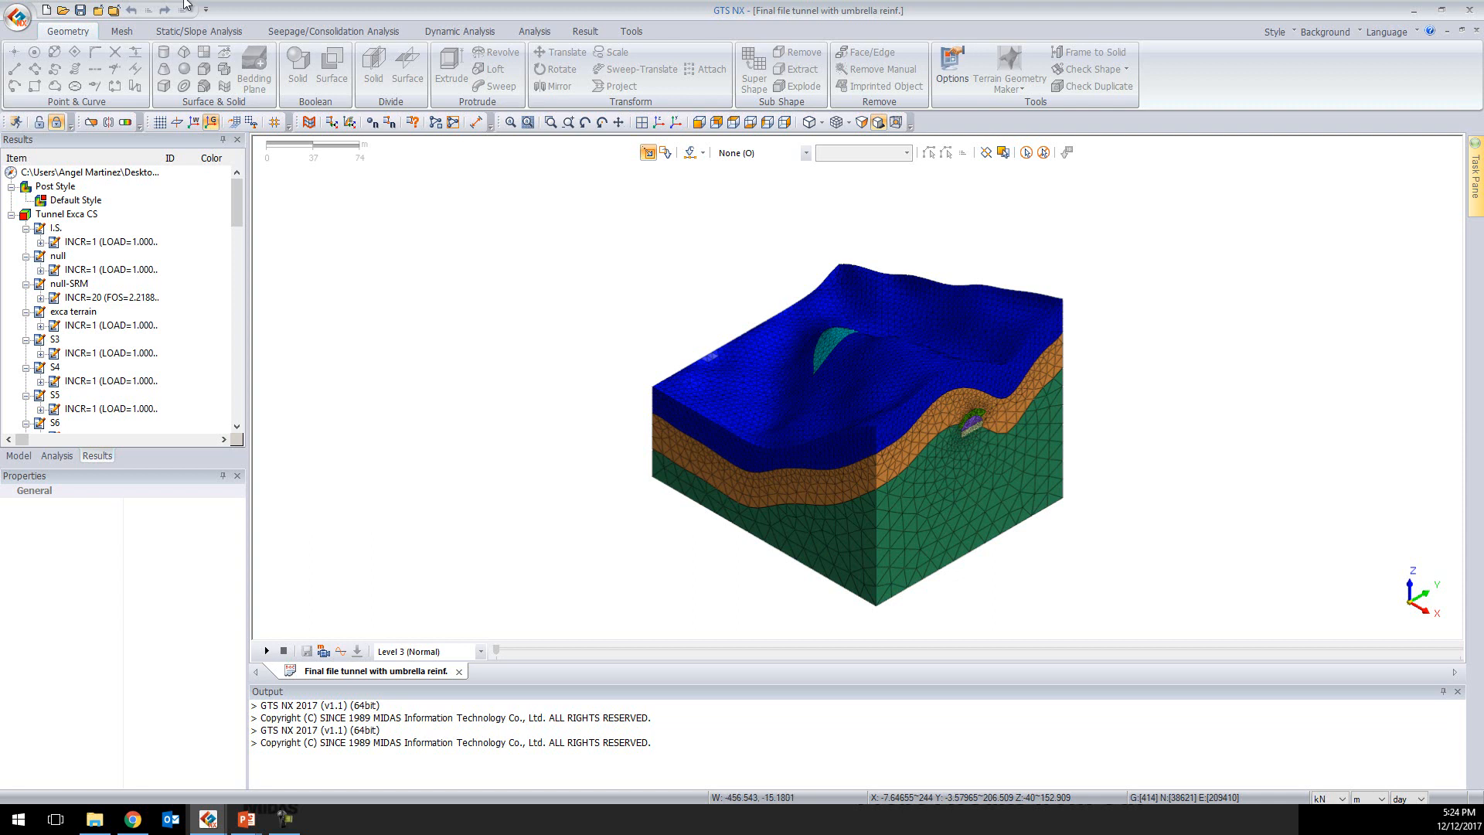
# In the GTS NX results for stage null-SRM, display the solid strain contour E-MAX SHEAR
pyautogui.click(40, 298)
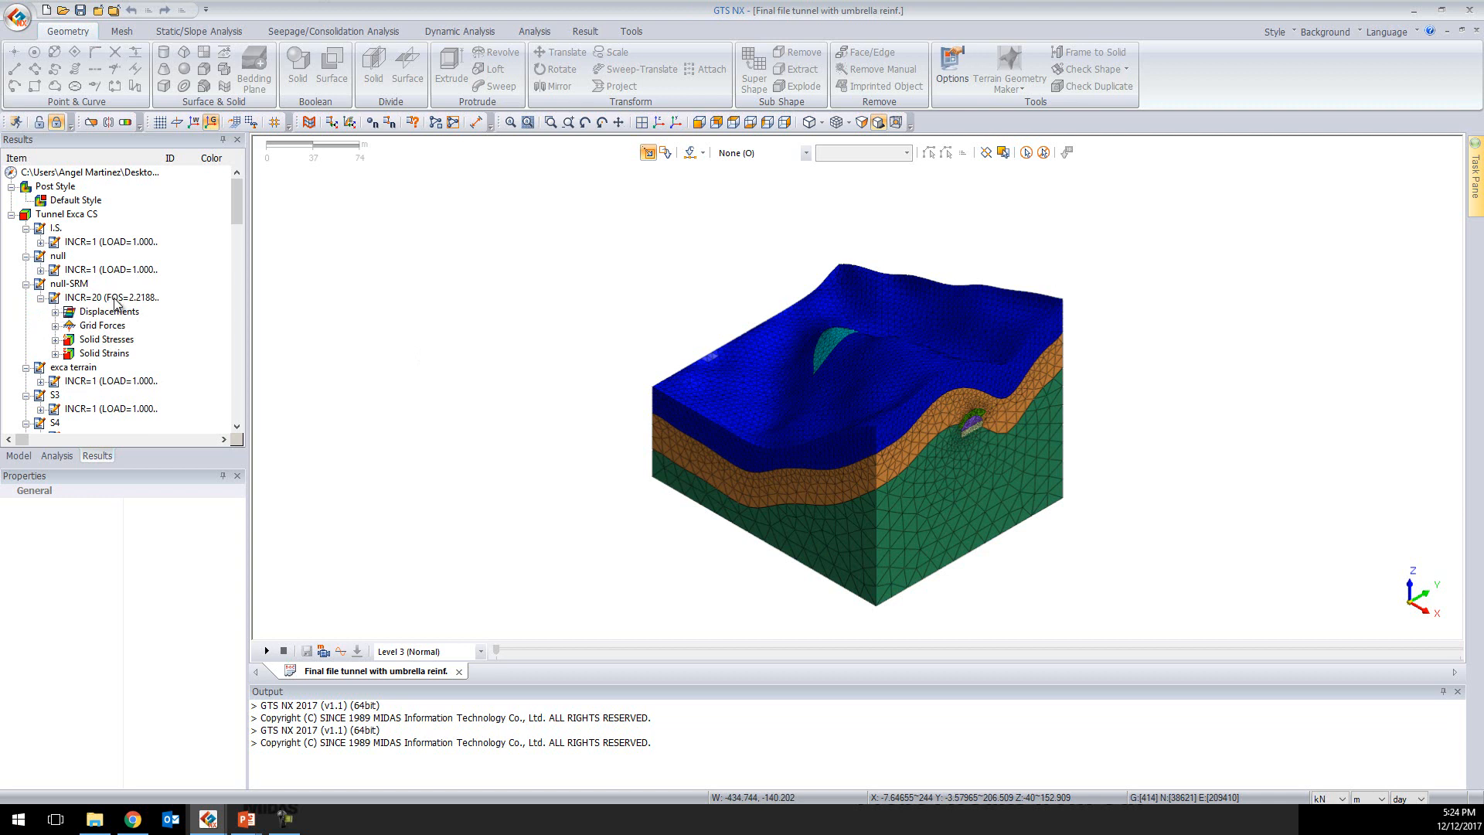
pyautogui.click(55, 354)
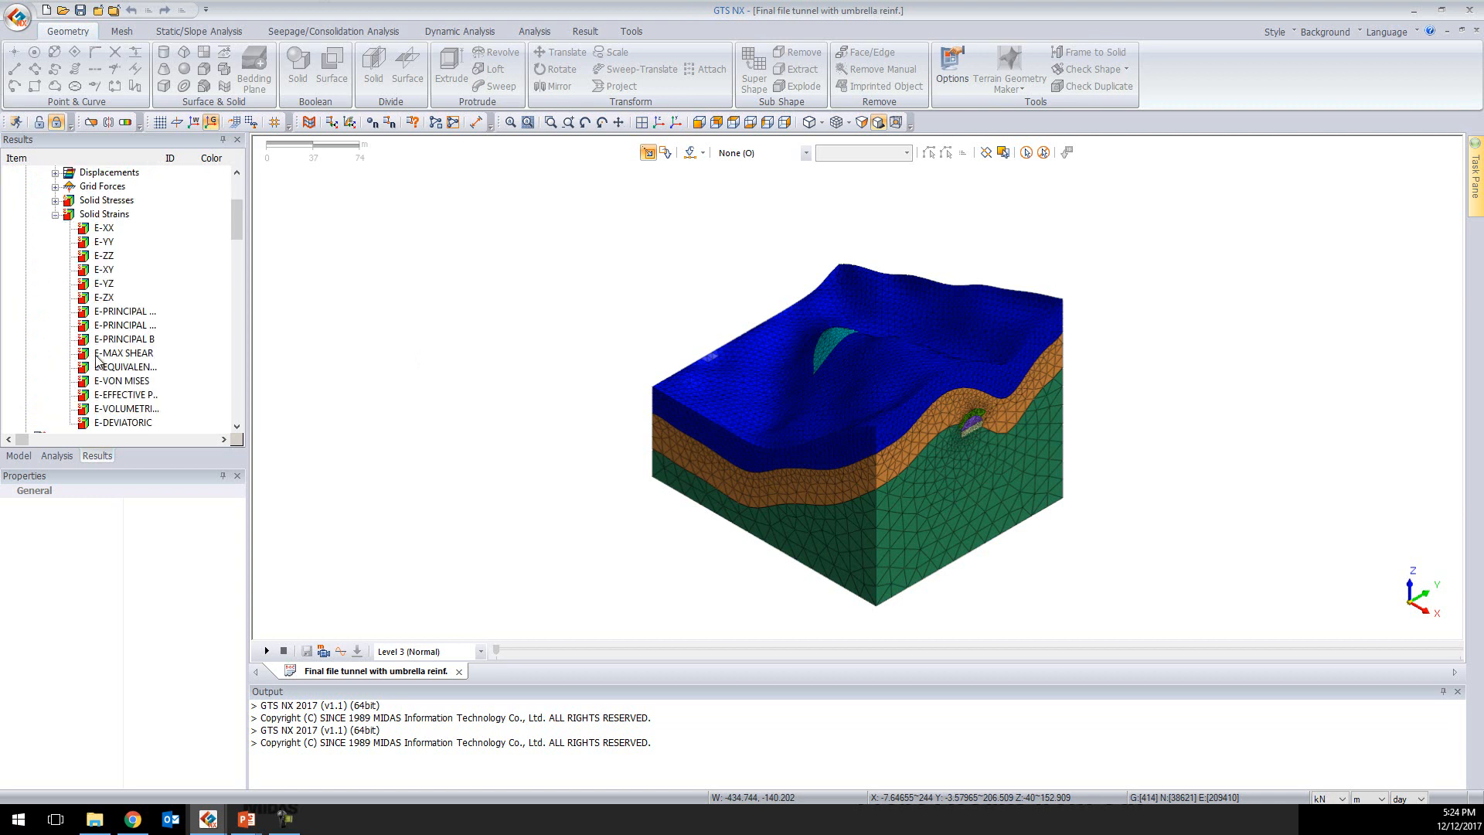
pyautogui.click(136, 353)
pyautogui.doubleClick(138, 353)
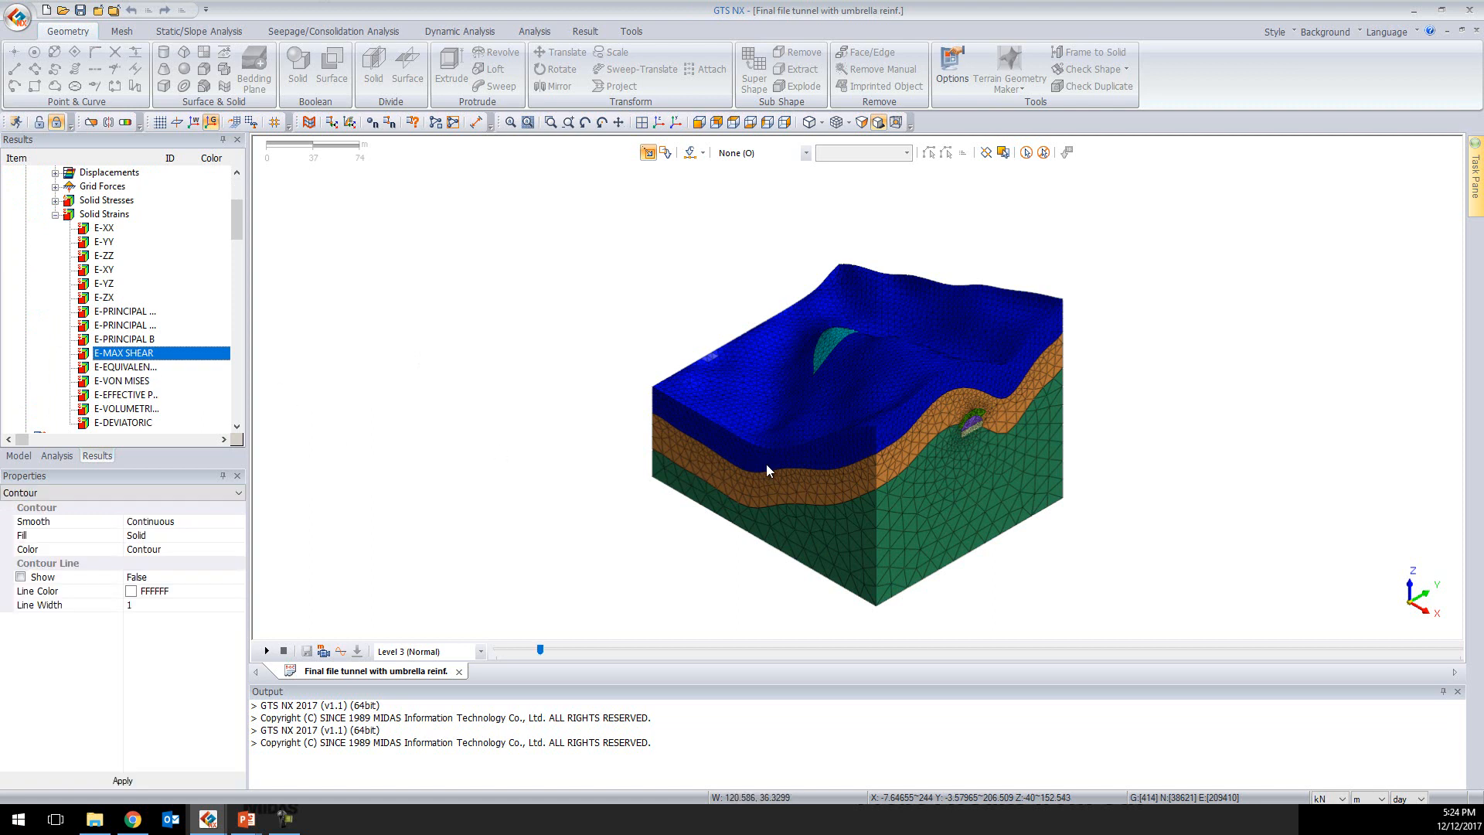
pyautogui.moveTo(777, 473); pyautogui.dragTo(893, 306, button='middle')
# Apply Auto-Range to the legend of the maximum shear strain contour
pyautogui.rightClick(1409, 275)
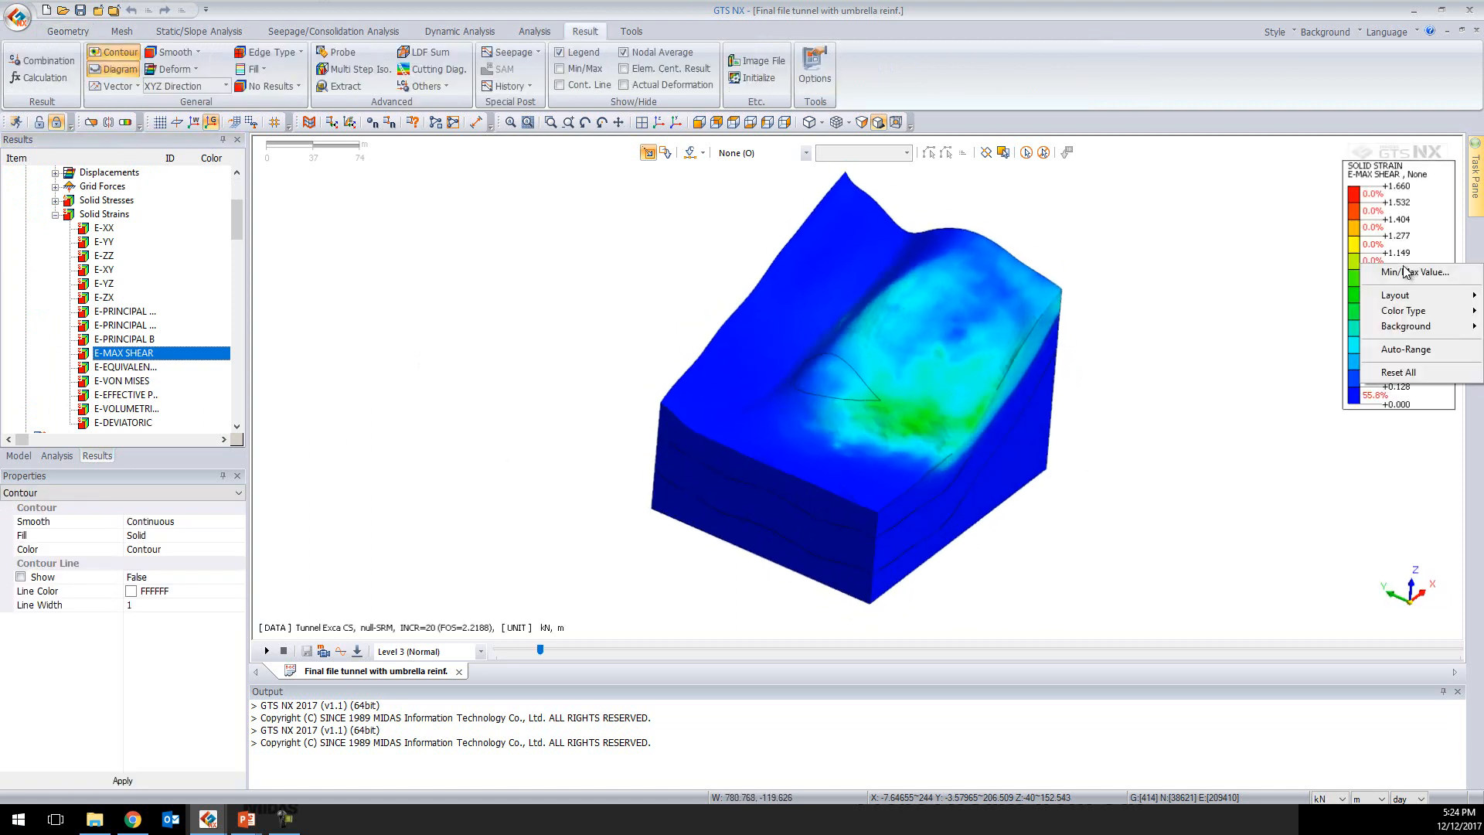
pyautogui.click(1406, 349)
pyautogui.moveTo(921, 430); pyautogui.dragTo(918, 467, button='middle')
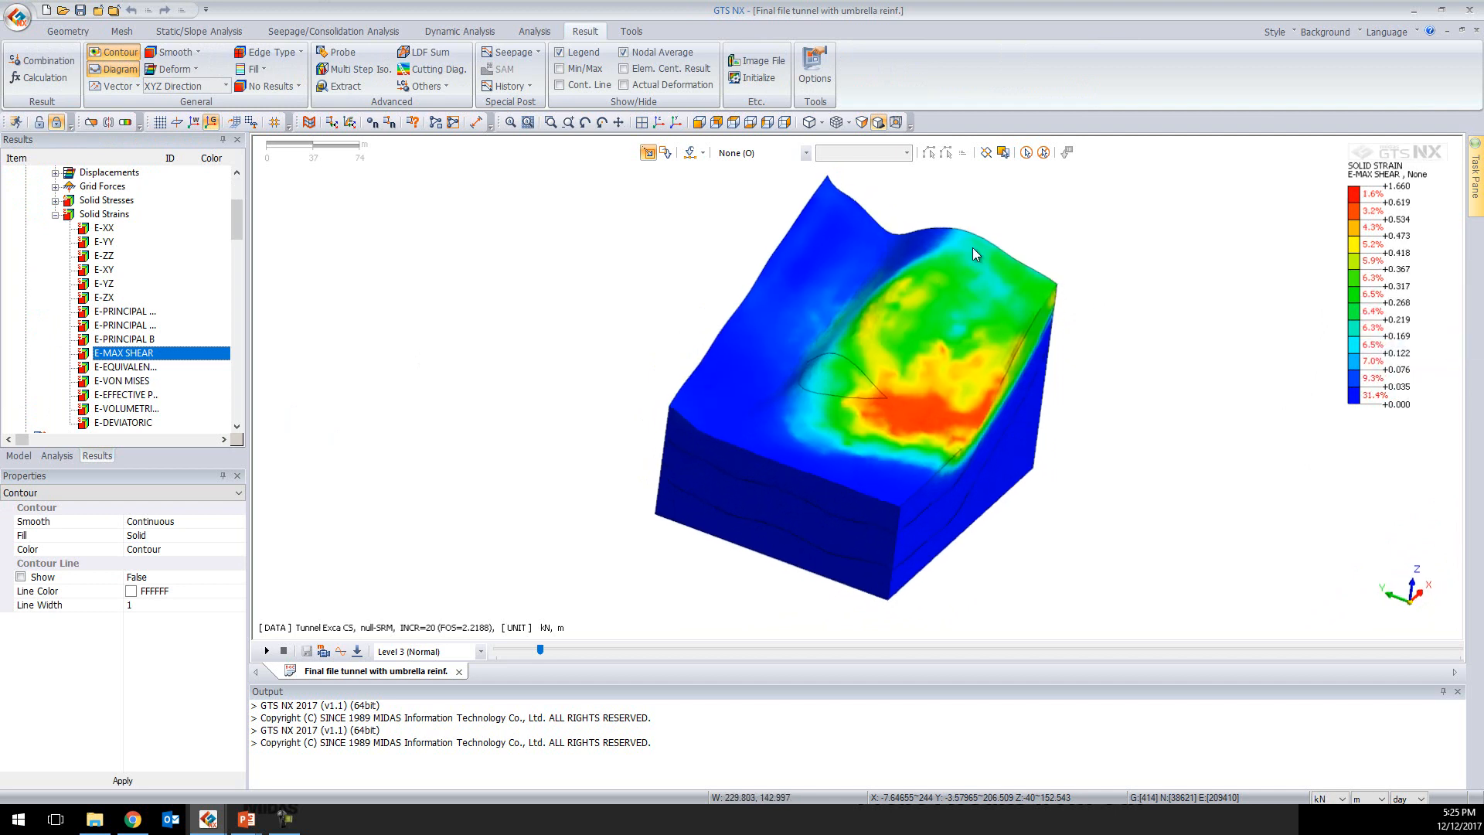
# Play the animation of the maximum shear strain result and look at the available deformation display options
pyautogui.click(267, 651)
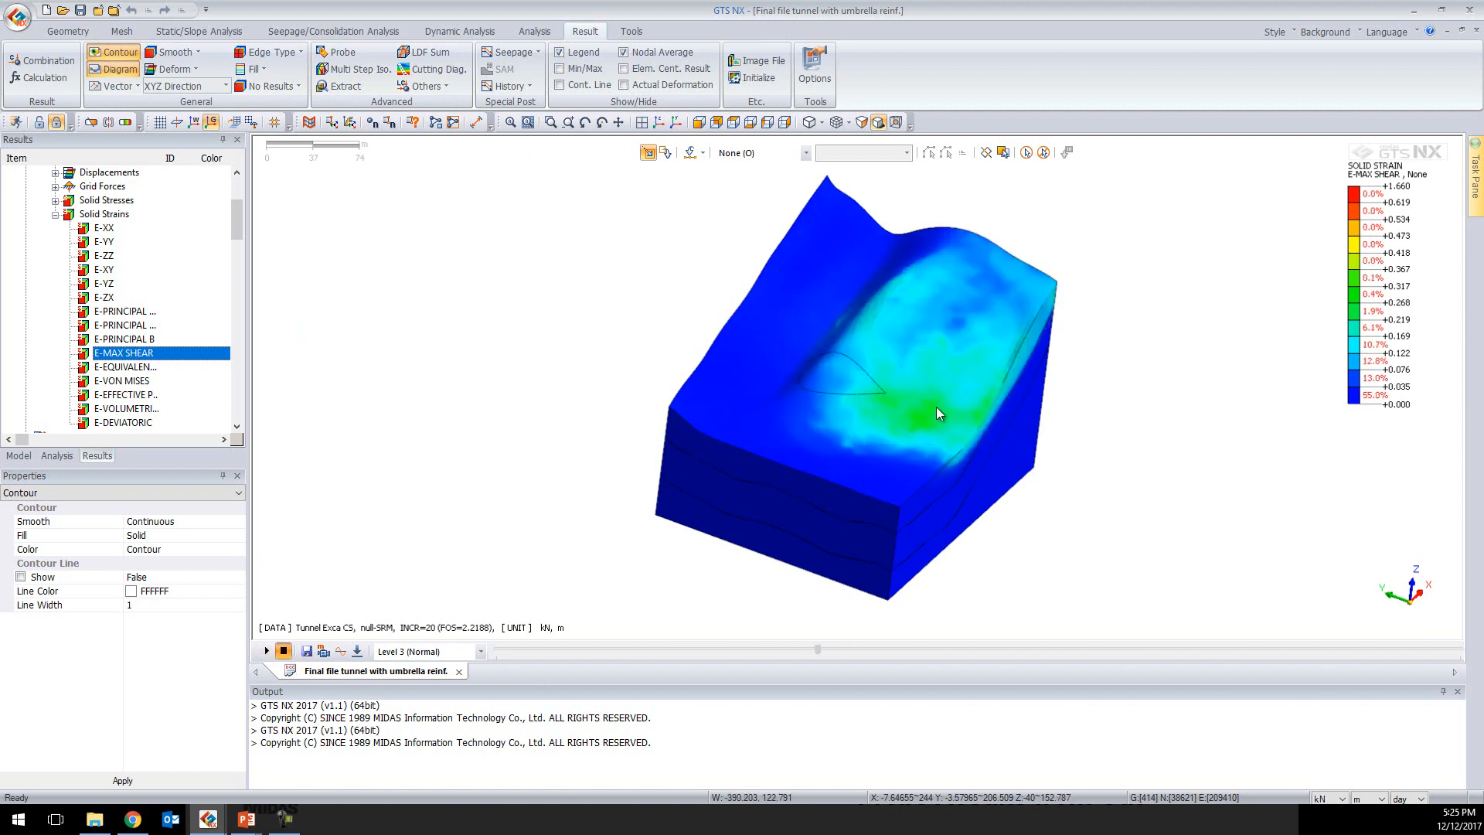
pyautogui.click(176, 69)
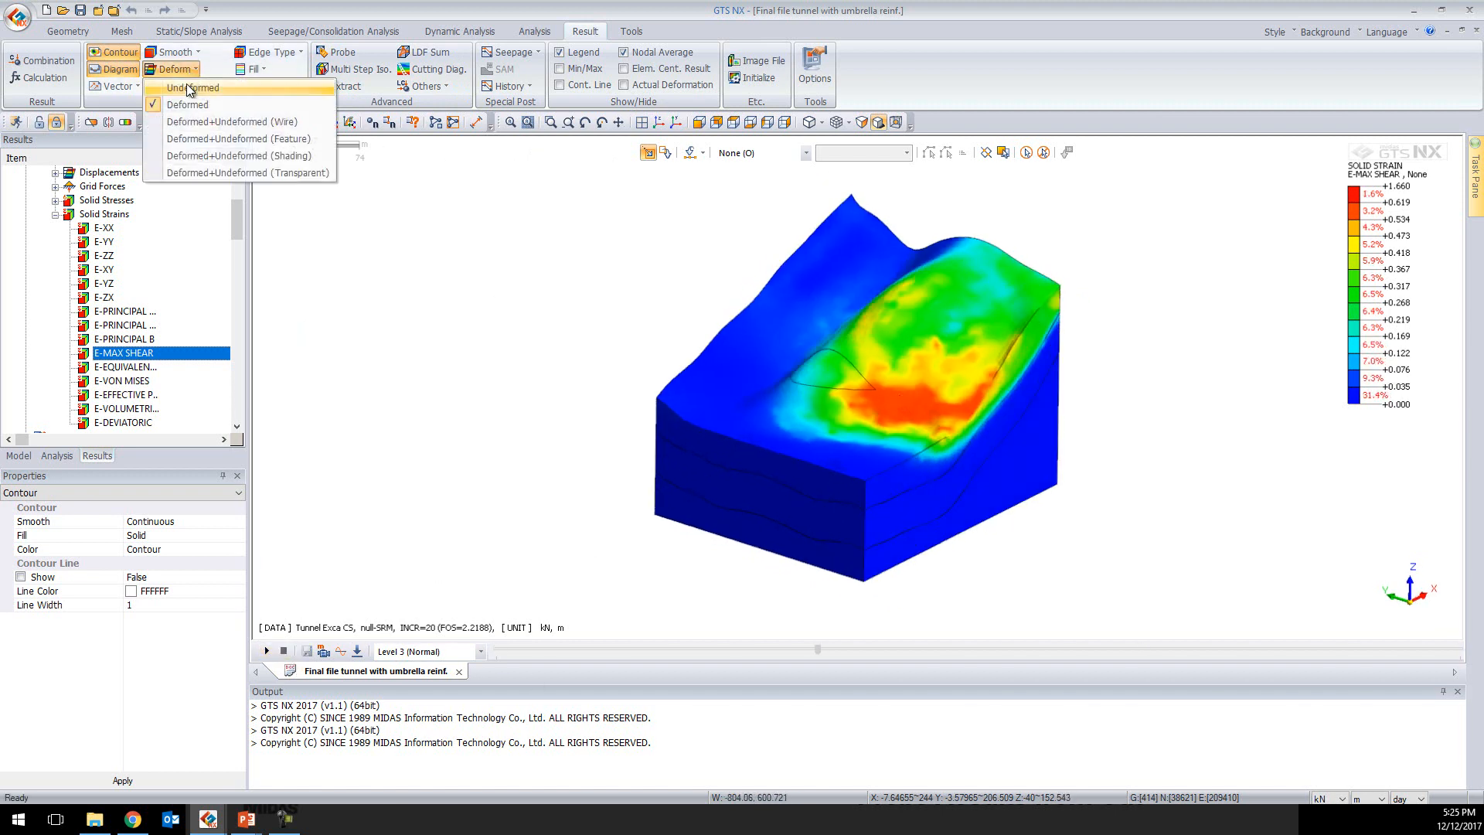
pyautogui.click(576, 309)
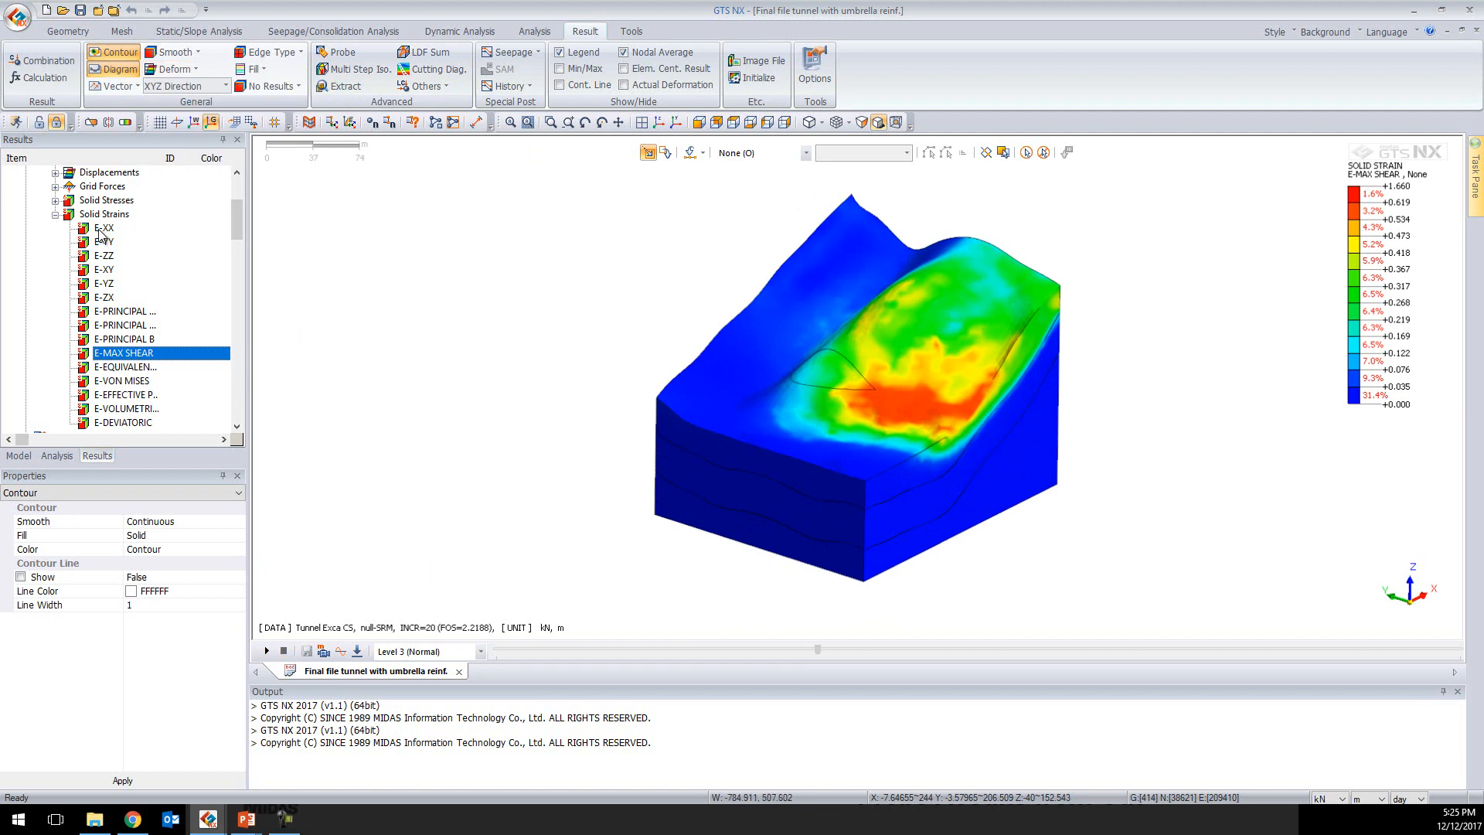
# Display the total translation displacements of the exca terrain stage with actual deformation
pyautogui.scroll(-3, 72, 217)
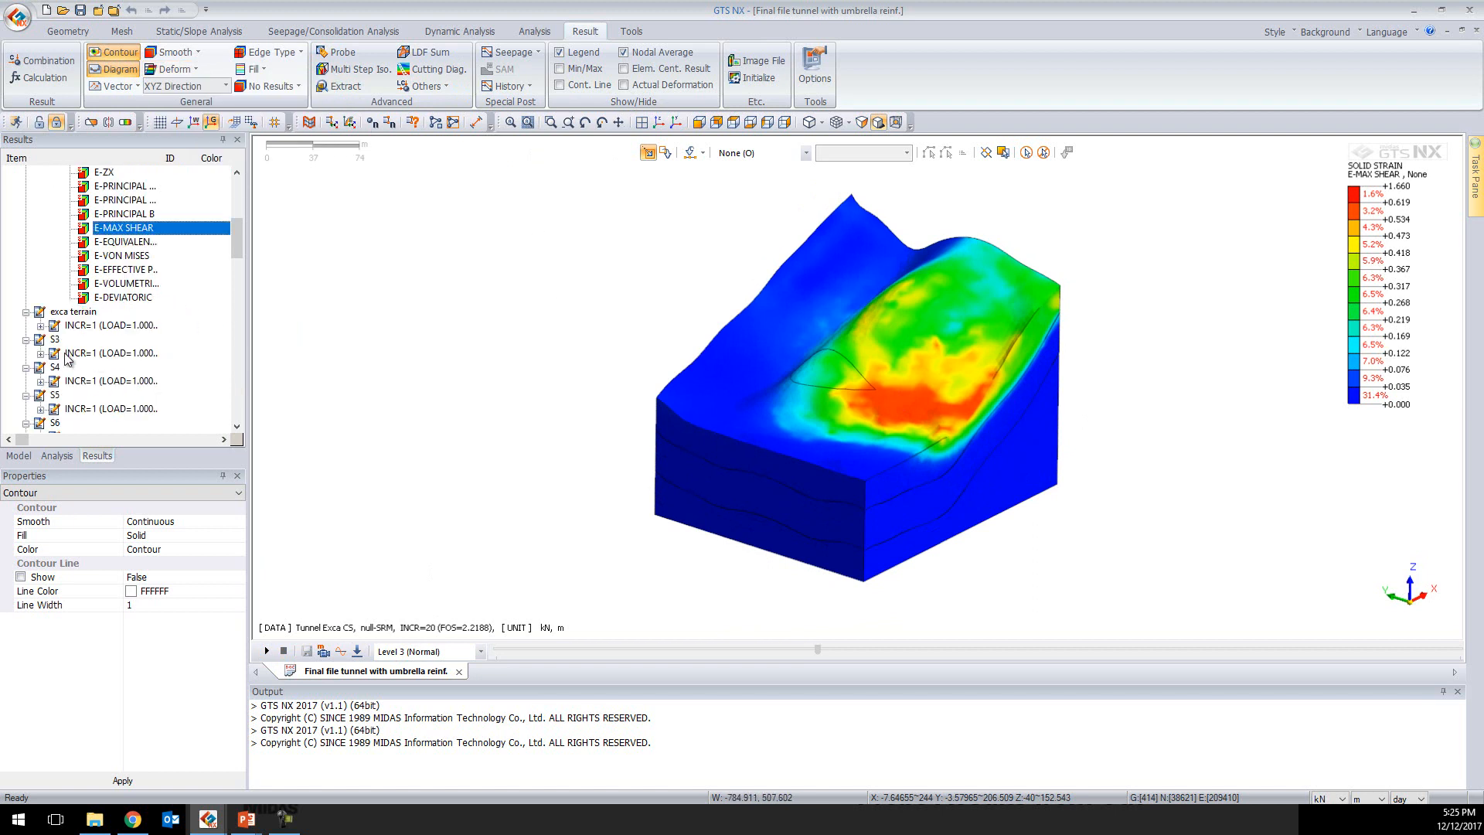
pyautogui.click(41, 326)
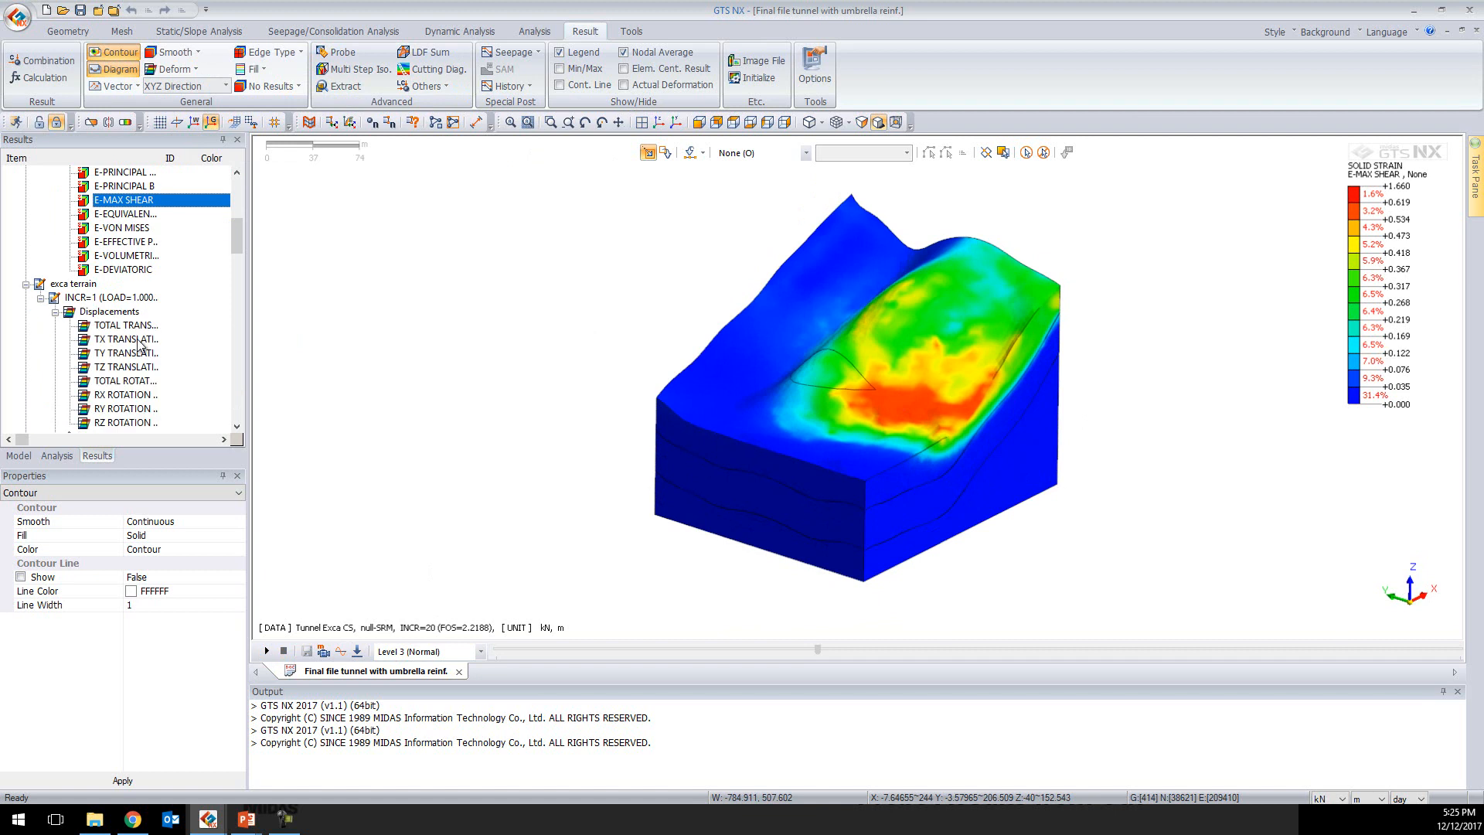
pyautogui.doubleClick(133, 326)
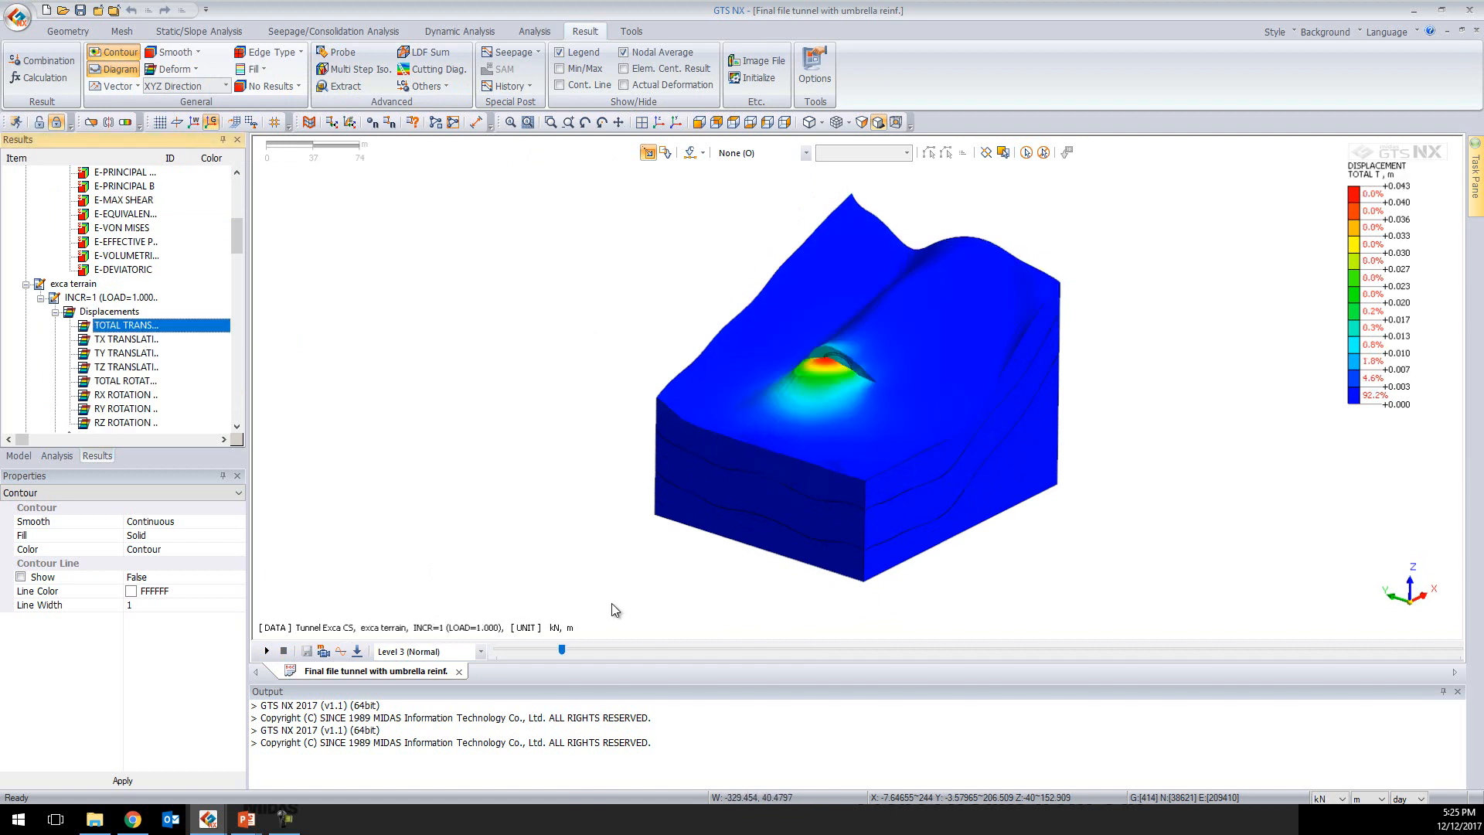
pyautogui.click(624, 84)
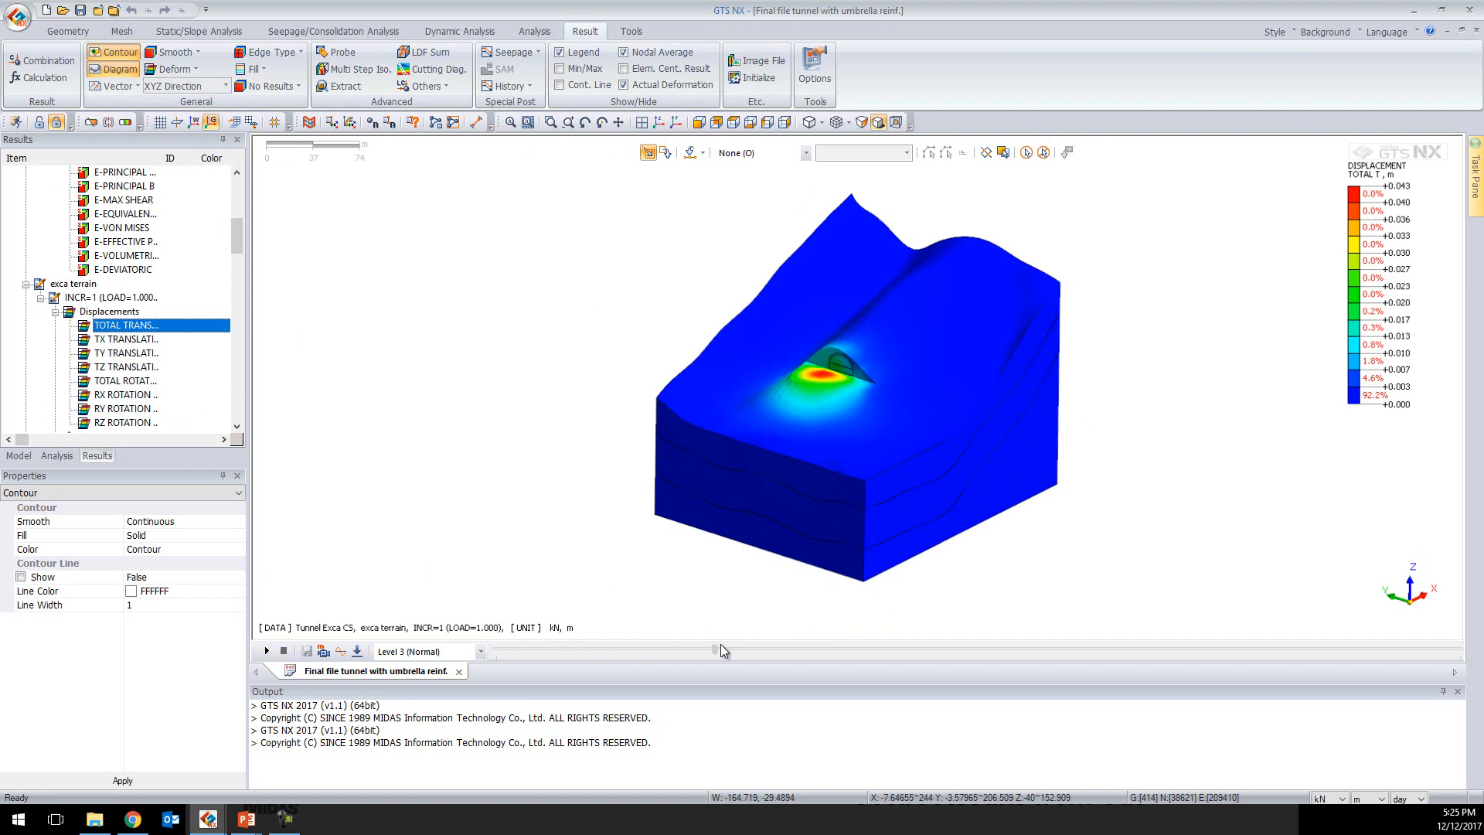
# Advance the total displacement result through the construction stages from S14 to S21
pyautogui.click(781, 651)
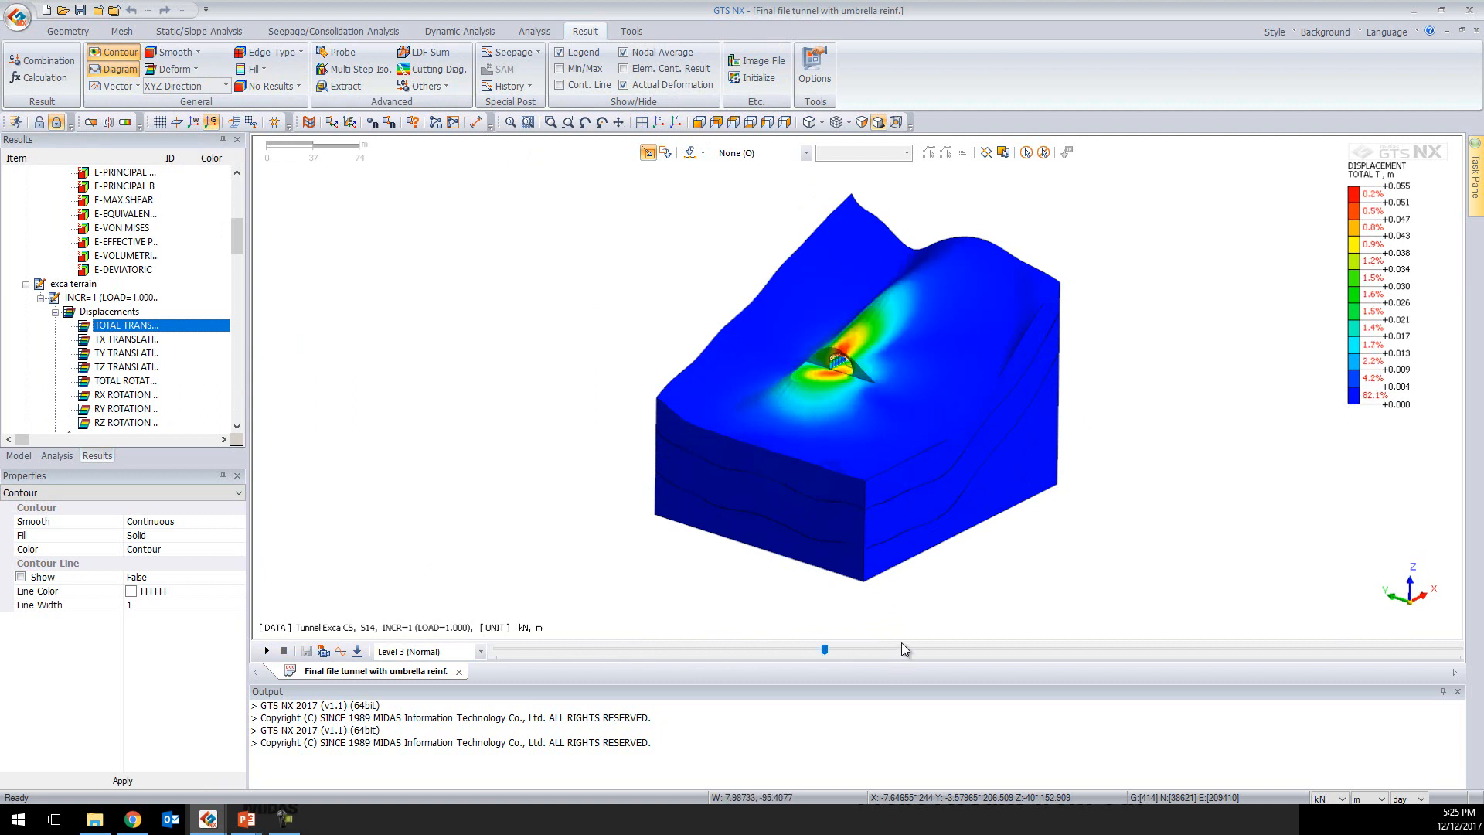
pyautogui.press('Right')
pyautogui.press('Right')
pyautogui.press('Right')
pyautogui.press('Right')
pyautogui.press('Right')
pyautogui.press('Right')
pyautogui.press('Right')
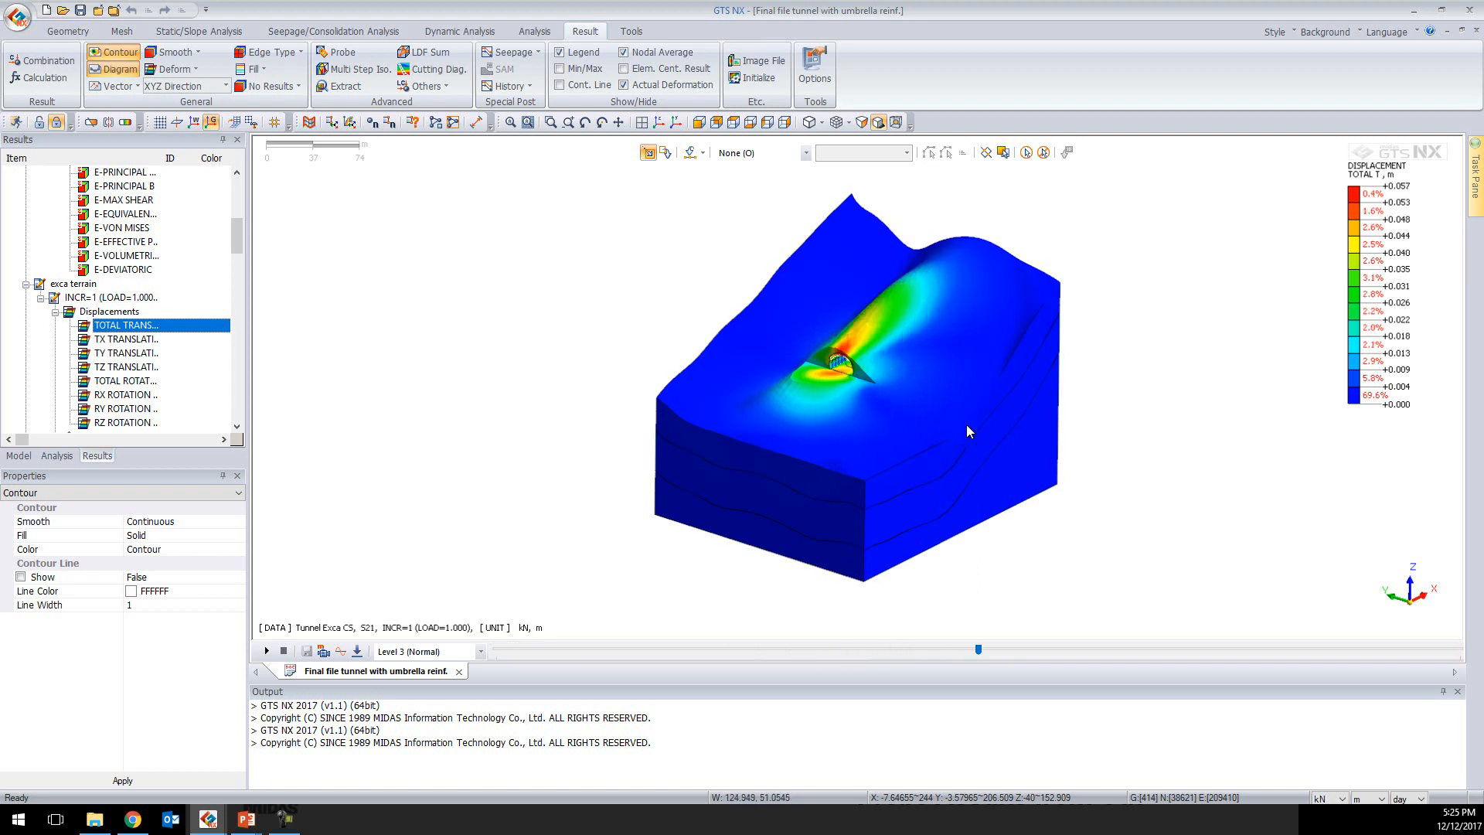
# Clip the deformed model with a reversed Y-direction plane at a distance of 101.465 m to expose the tunnel's longitudinal section
pyautogui.moveTo(966, 424); pyautogui.dragTo(961, 421, button='middle')
pyautogui.scroll(4, 830, 310)
pyautogui.moveTo(904, 353); pyautogui.dragTo(871, 357, button='middle')
pyautogui.scroll(-2, 882, 349)
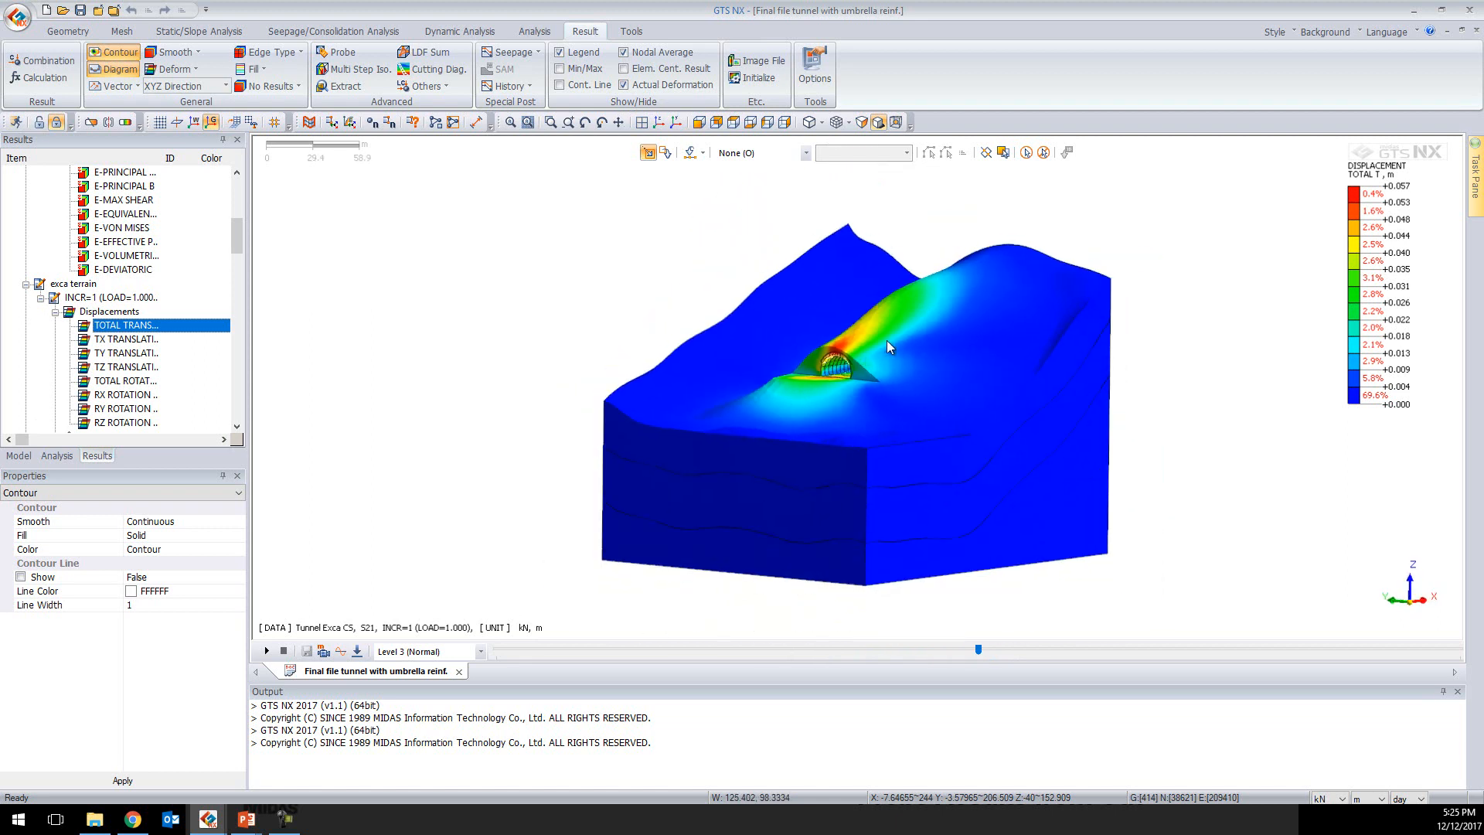
pyautogui.click(92, 122)
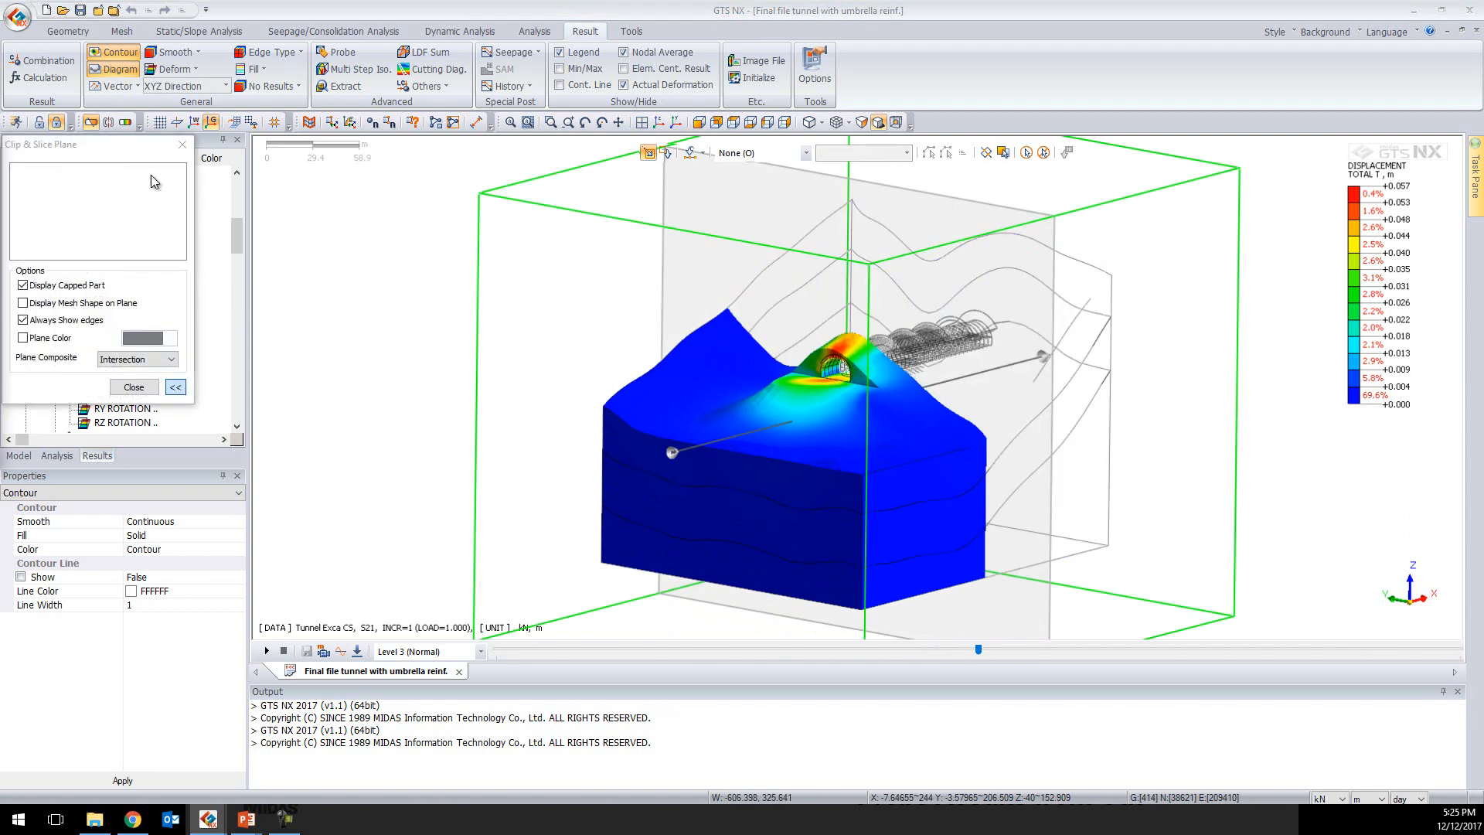
pyautogui.moveTo(0, 143); pyautogui.dragTo(560, 180)
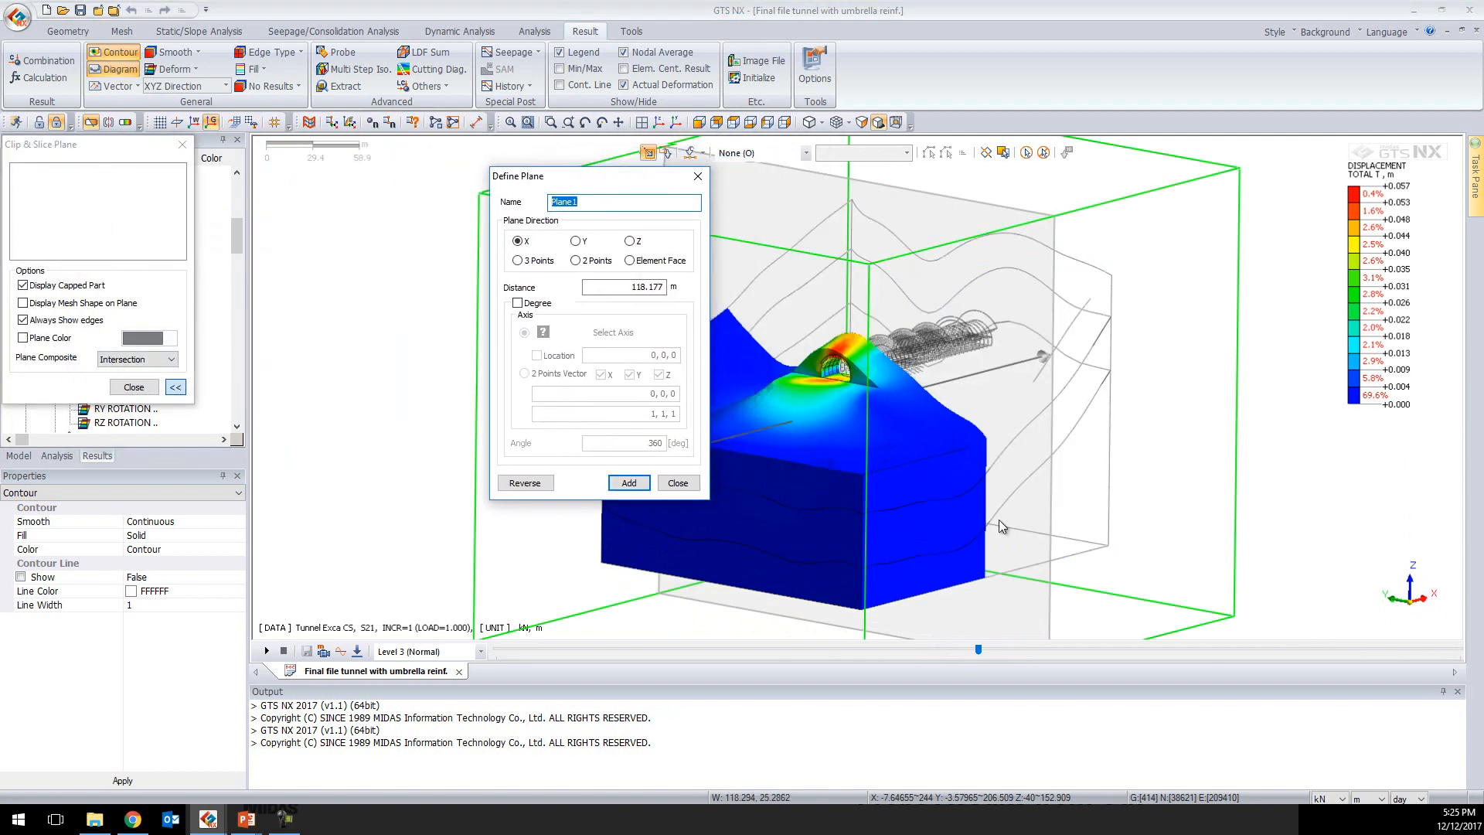
pyautogui.click(575, 240)
pyautogui.click(533, 483)
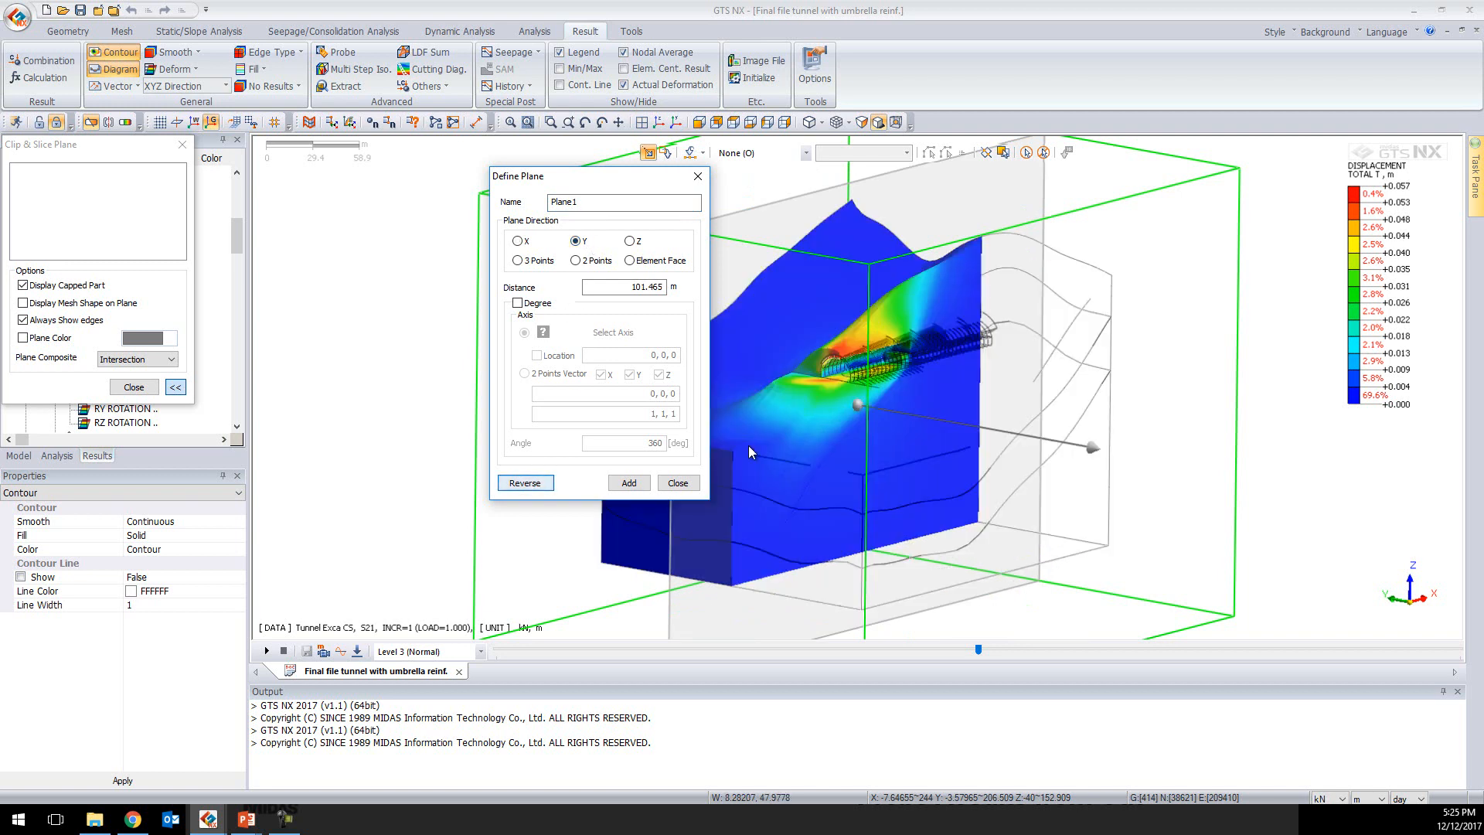
pyautogui.moveTo(779, 275)
pyautogui.mouseDown()
pyautogui.moveTo(797, 278)
pyautogui.moveTo(776, 268)
pyautogui.mouseUp()
pyautogui.click(629, 481)
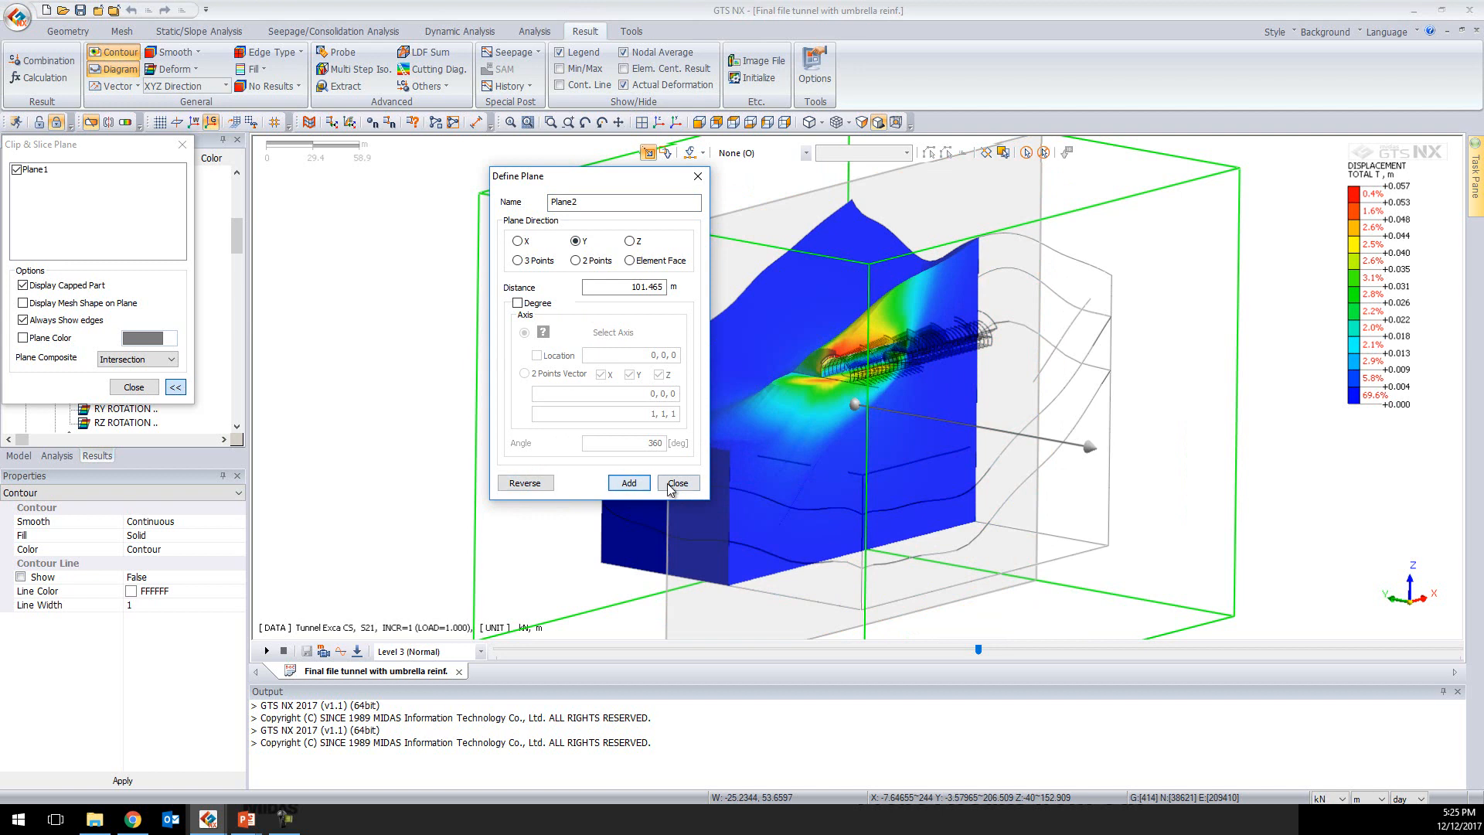
pyautogui.click(678, 483)
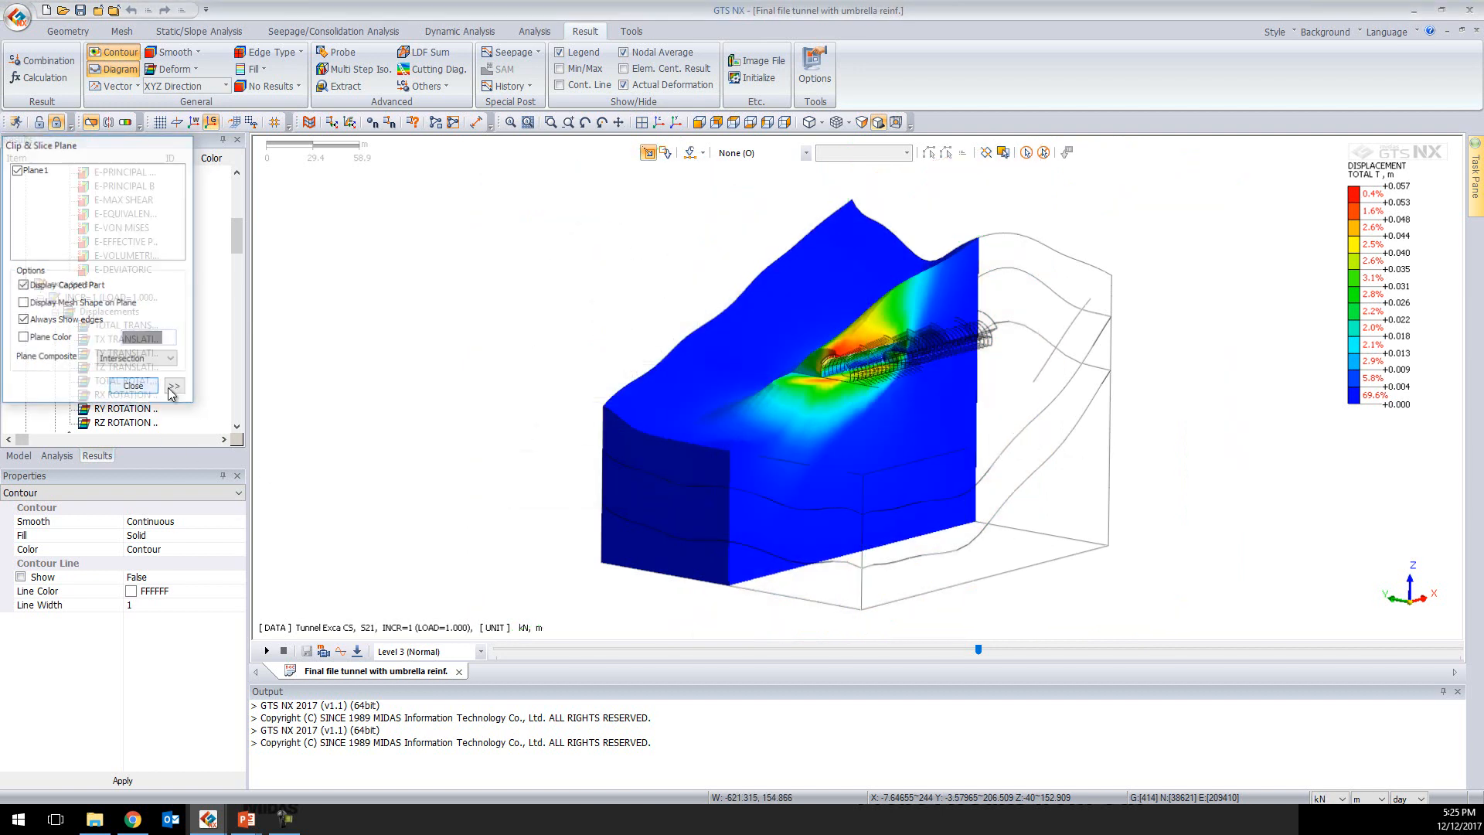
pyautogui.click(134, 387)
# Reposition the displacement legend nearer the clipped model and show the minimum and maximum value labels
pyautogui.moveTo(1088, 481); pyautogui.dragTo(801, 317, button='middle')
pyautogui.moveTo(1084, 455); pyautogui.dragTo(1092, 445, button='middle')
pyautogui.moveTo(1356, 174); pyautogui.dragTo(1229, 233)
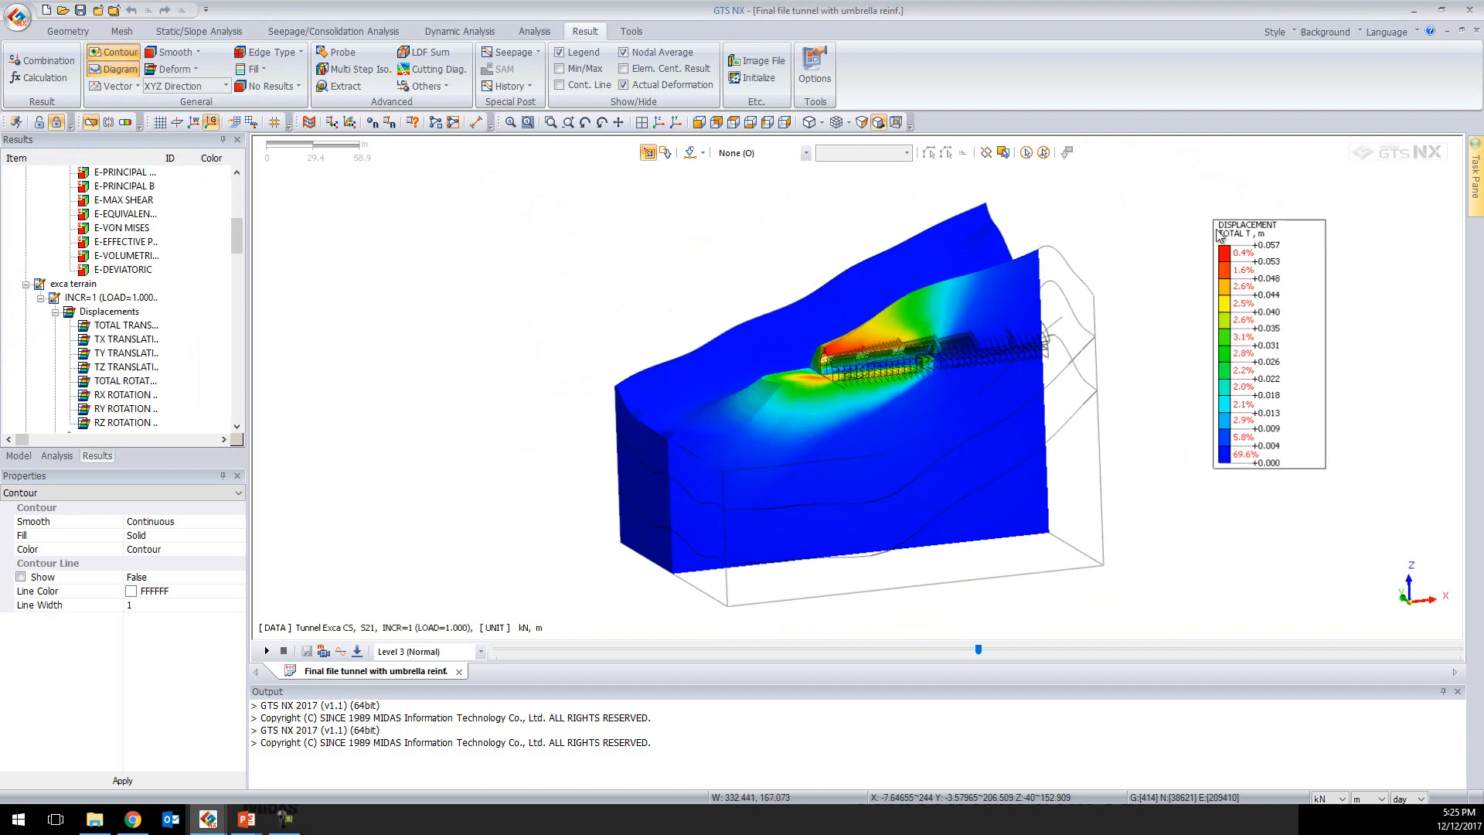
pyautogui.click(601, 72)
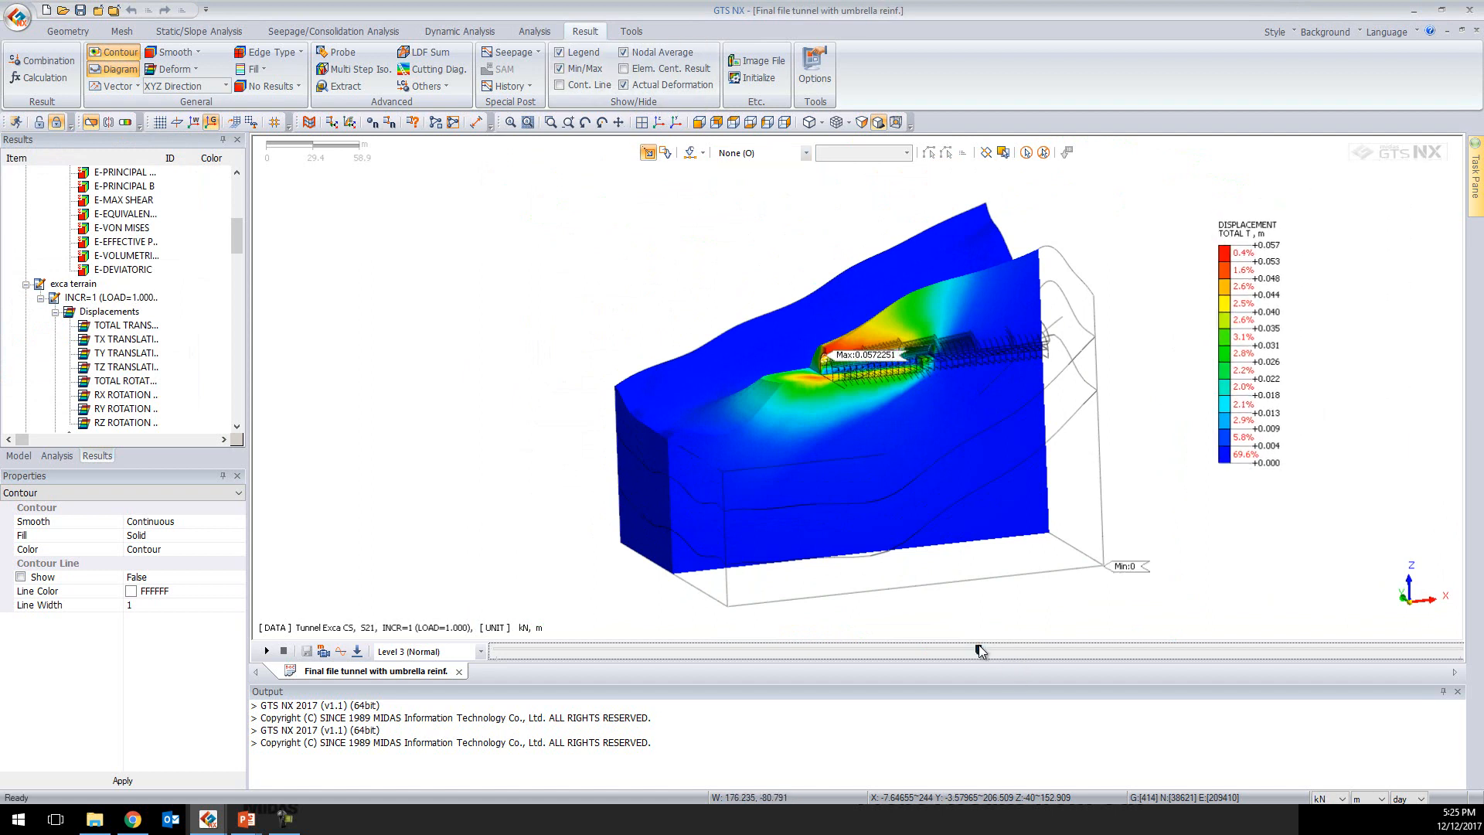
# Advance the total displacement result to construction stage S43 and switch the length unit to mm
pyautogui.moveTo(982, 651); pyautogui.dragTo(1109, 650)
pyautogui.click(1363, 799)
pyautogui.click(1369, 736)
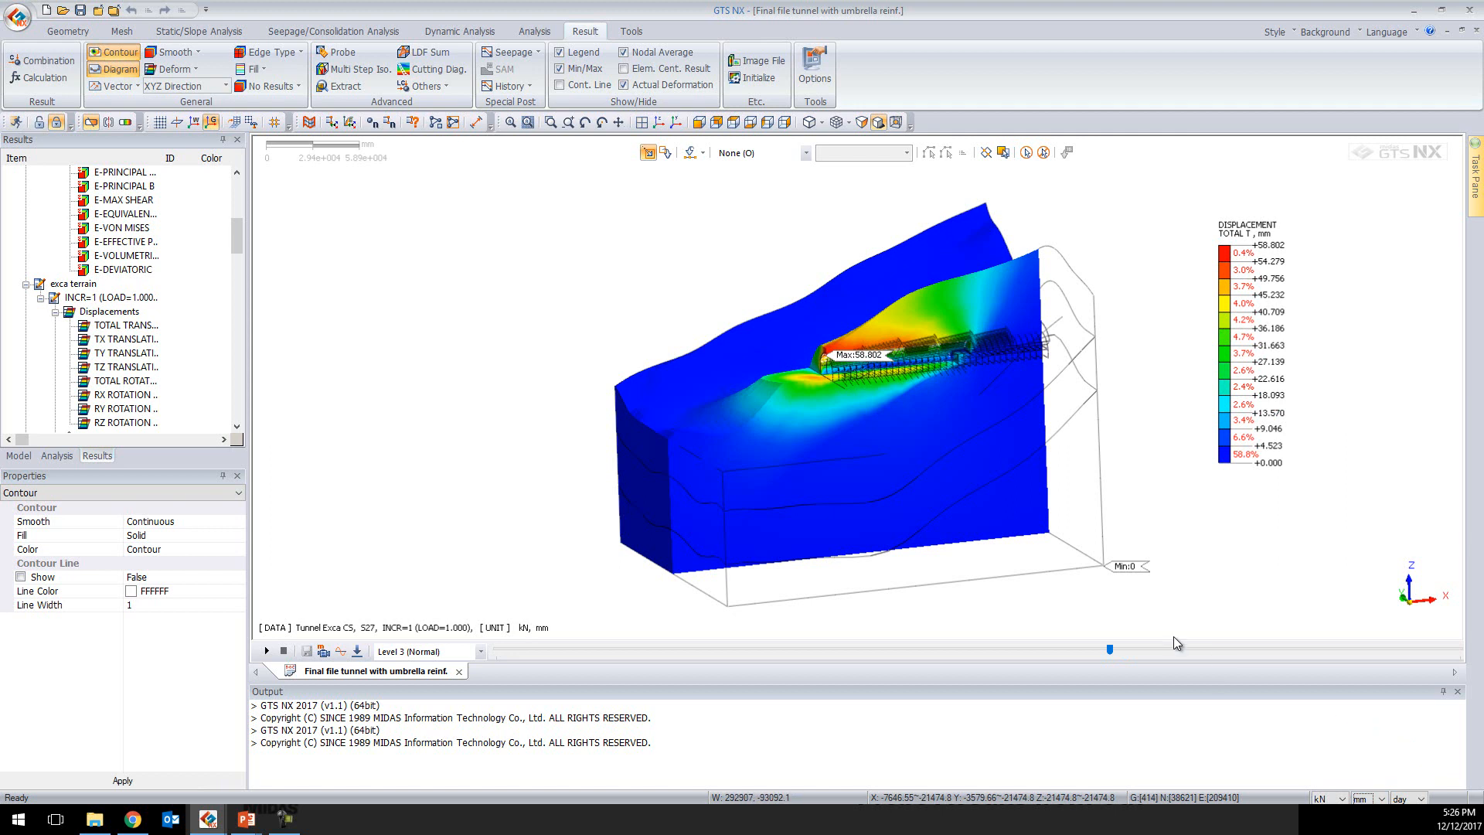
pyautogui.moveTo(1109, 648); pyautogui.dragTo(1132, 650)
pyautogui.click(1328, 657)
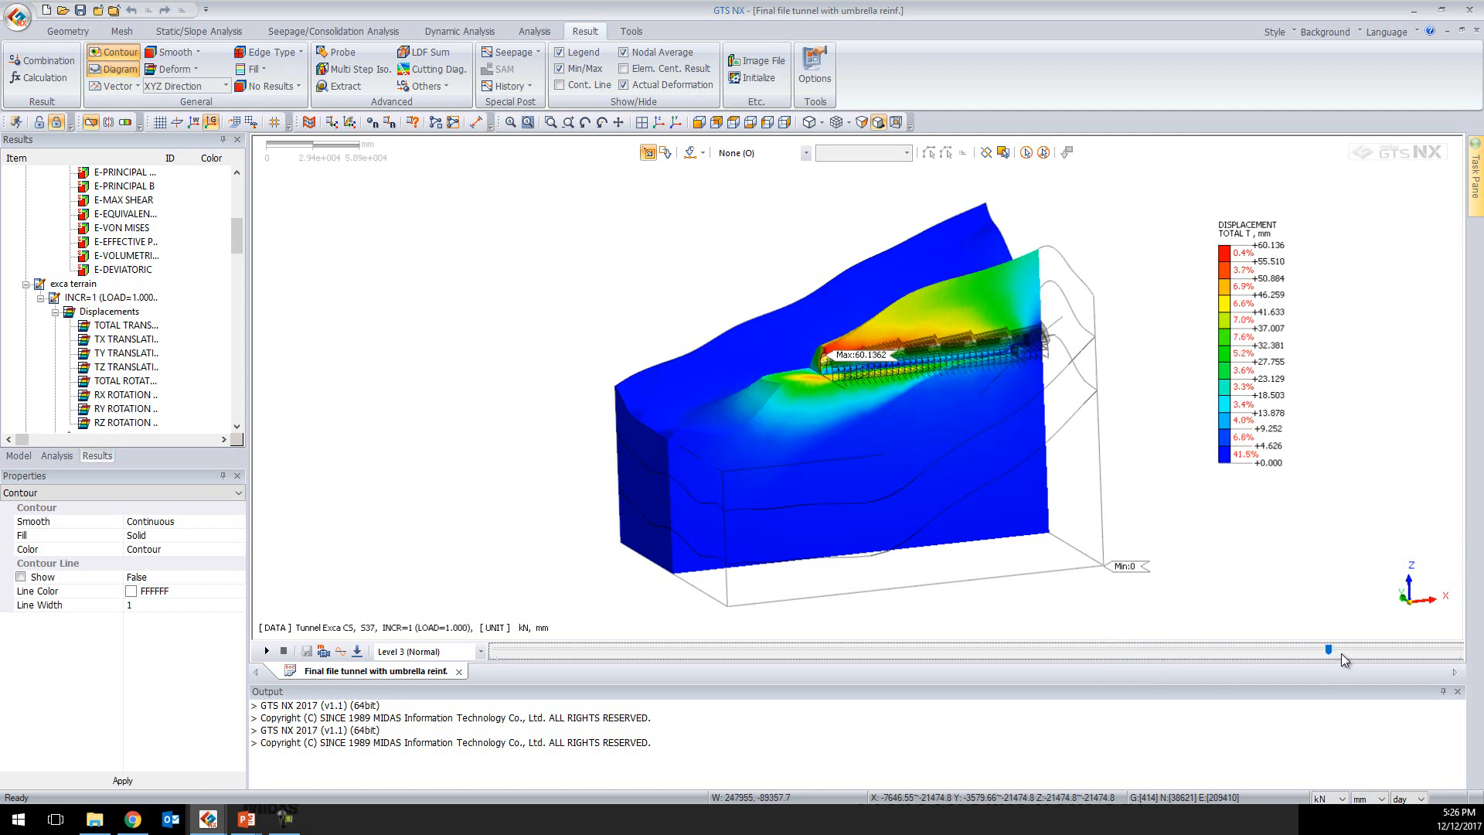
pyautogui.click(1405, 653)
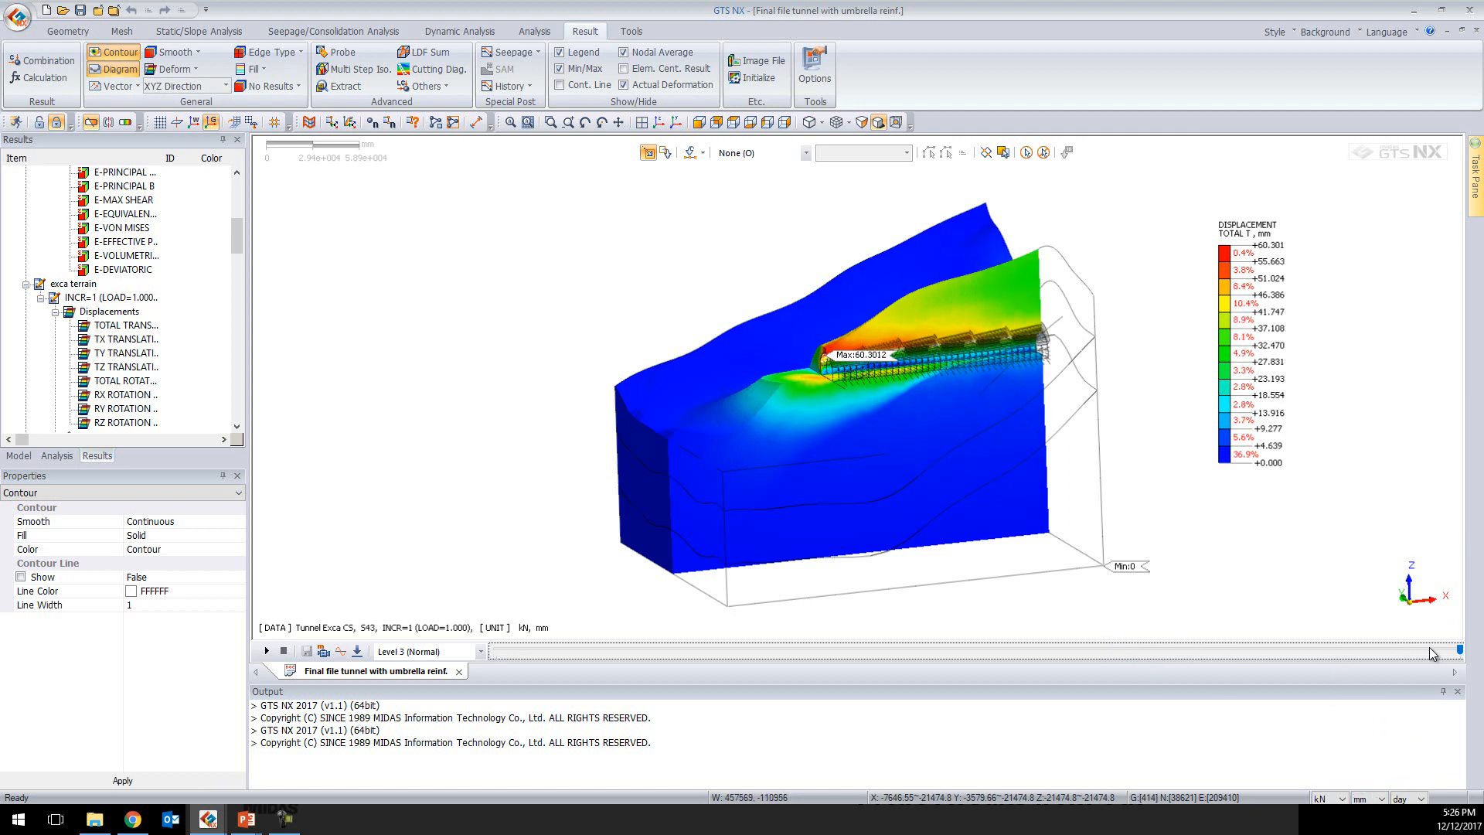
# Probe the total displacement on the cut below the tunnel portal and above the tunnel with the 3D - 2D Wizard, hiding the point markers
pyautogui.click(417, 85)
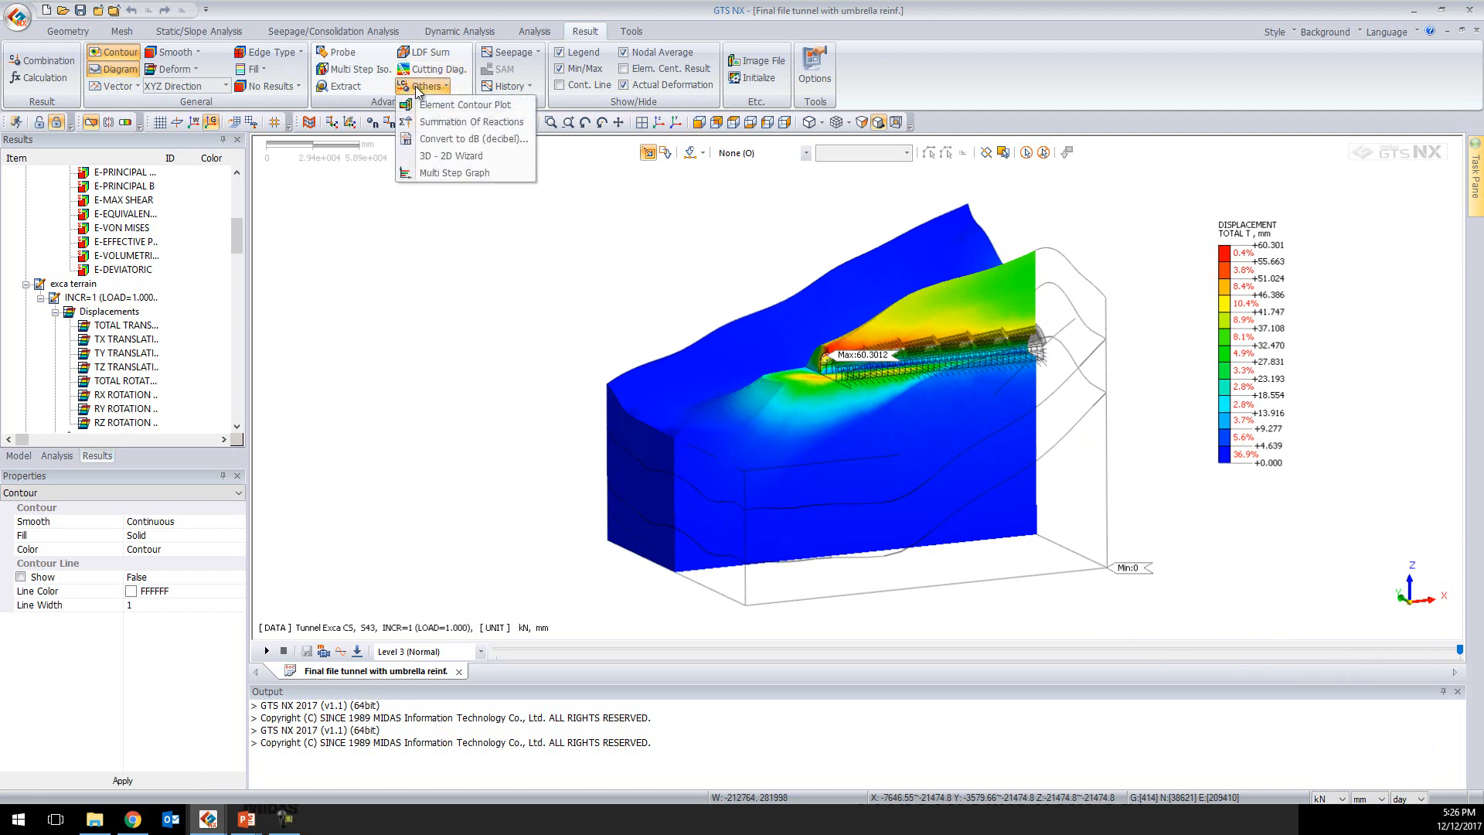
pyautogui.click(430, 152)
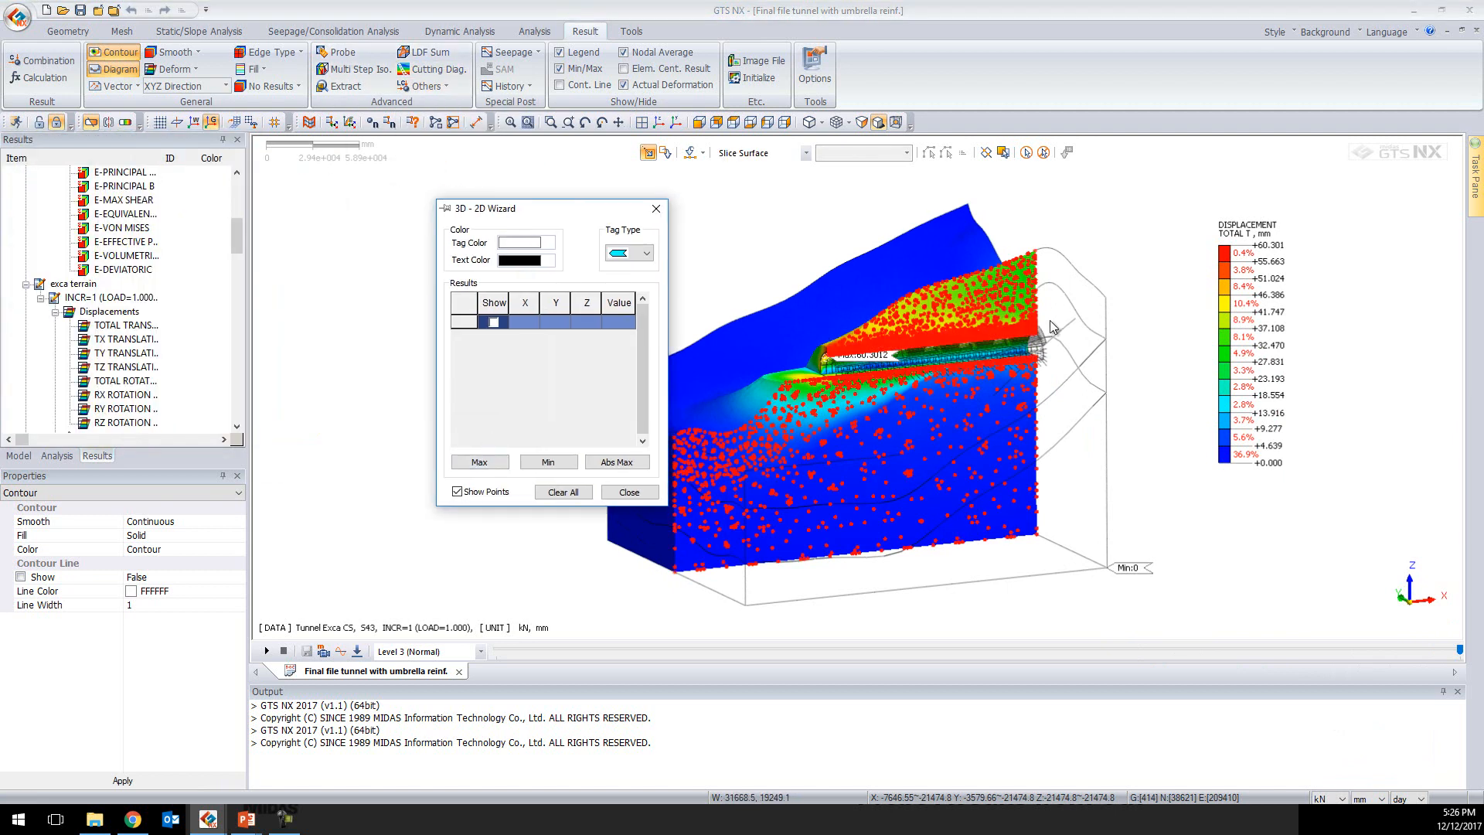
pyautogui.scroll(4, 824, 327)
pyautogui.click(503, 492)
pyautogui.scroll(4, 796, 370)
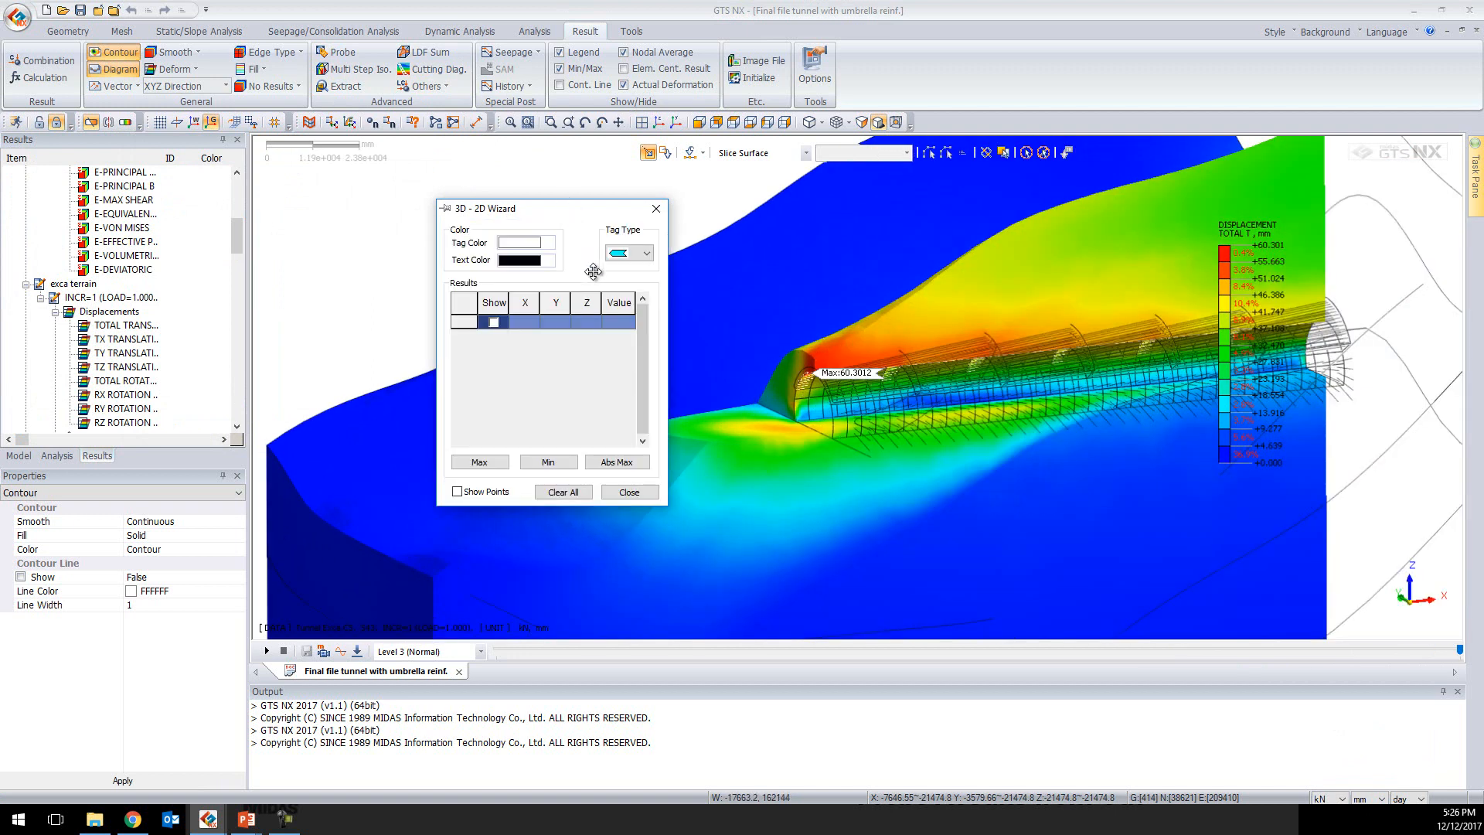
pyautogui.click(814, 429)
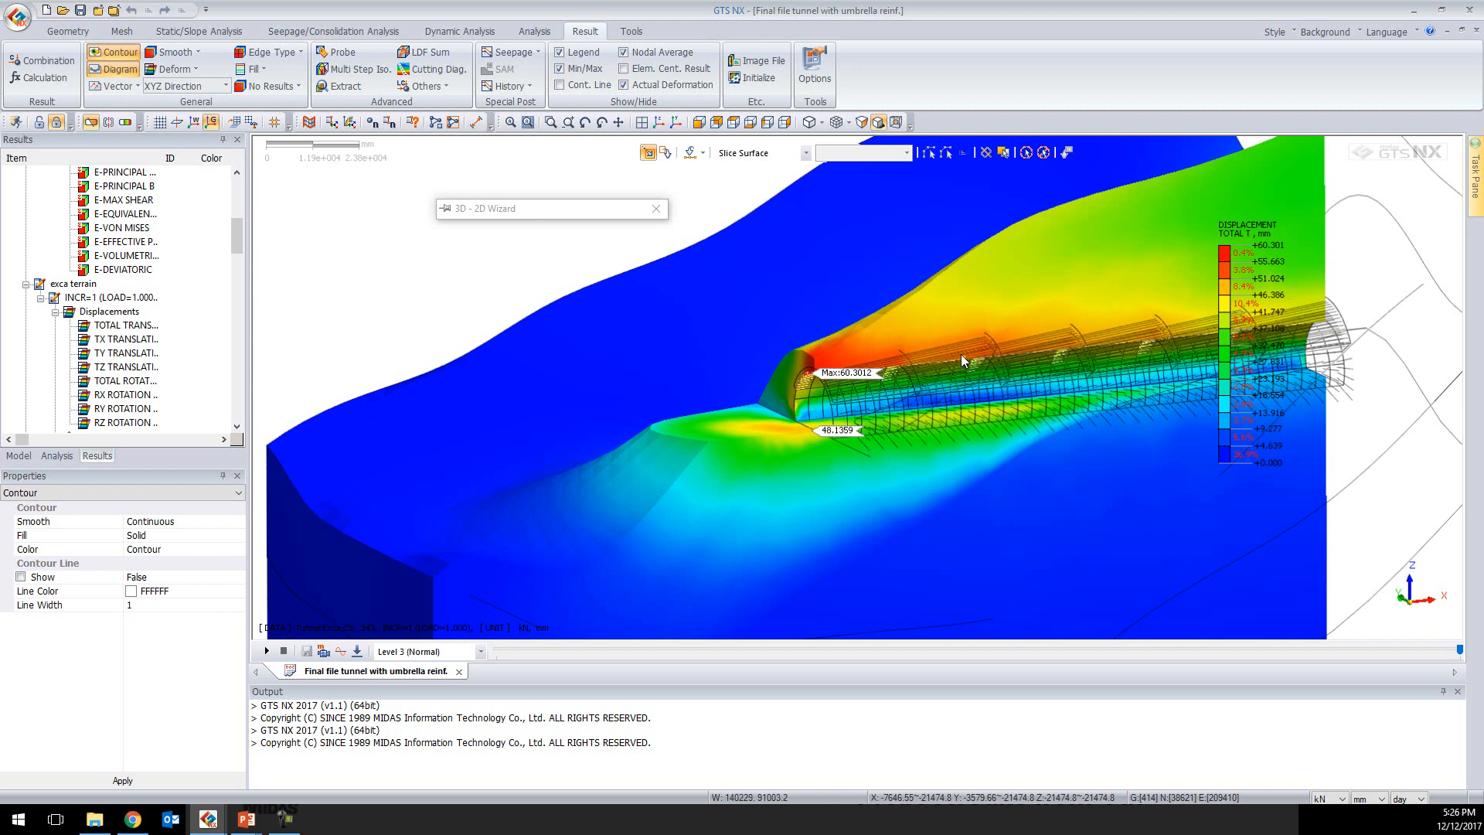
pyautogui.moveTo(591, 209)
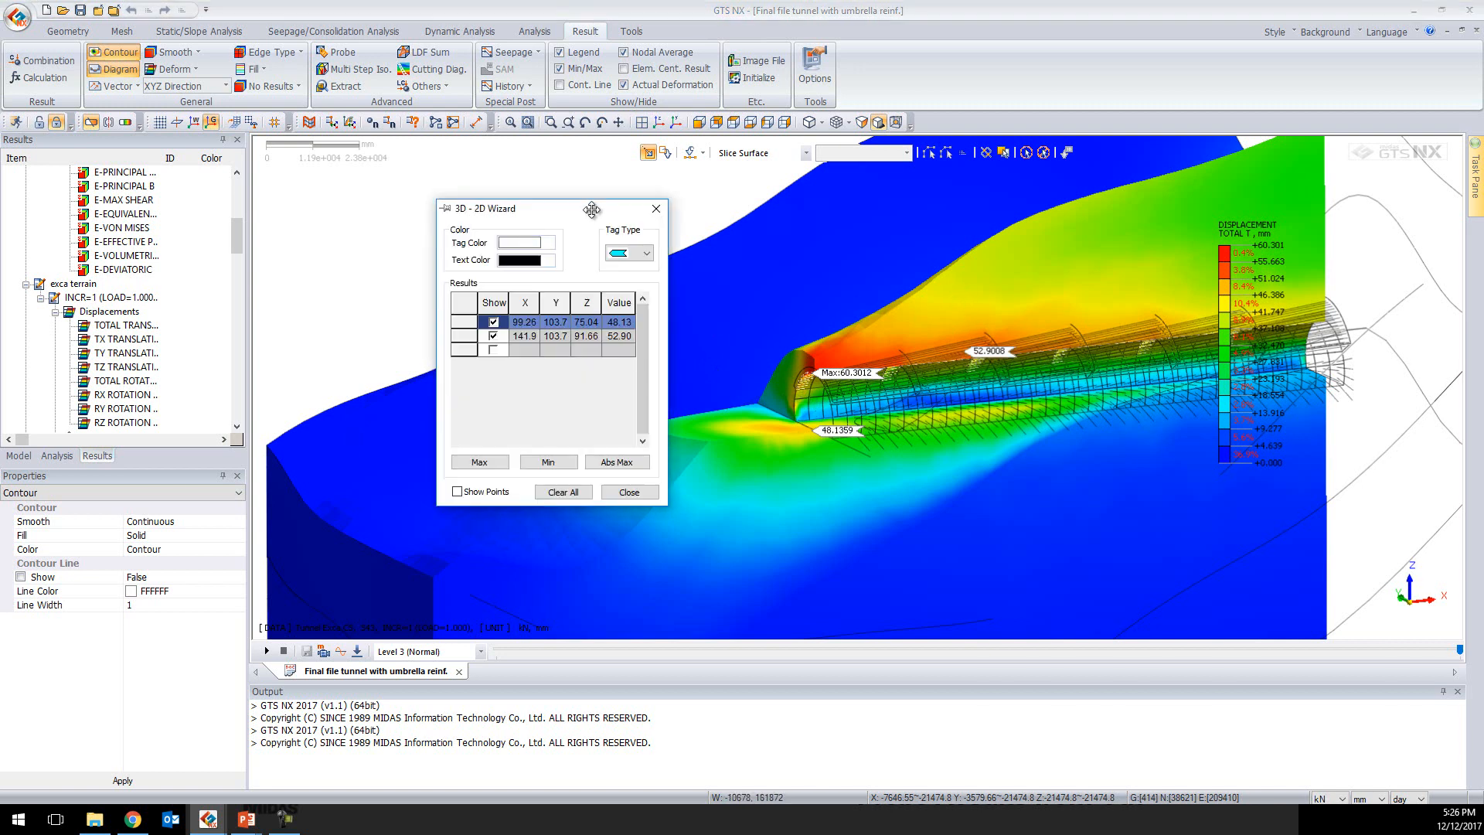
# Close the 3D - 2D Wizard and hide the minimum and maximum value labels
pyautogui.click(655, 209)
pyautogui.scroll(-1, 553, 257)
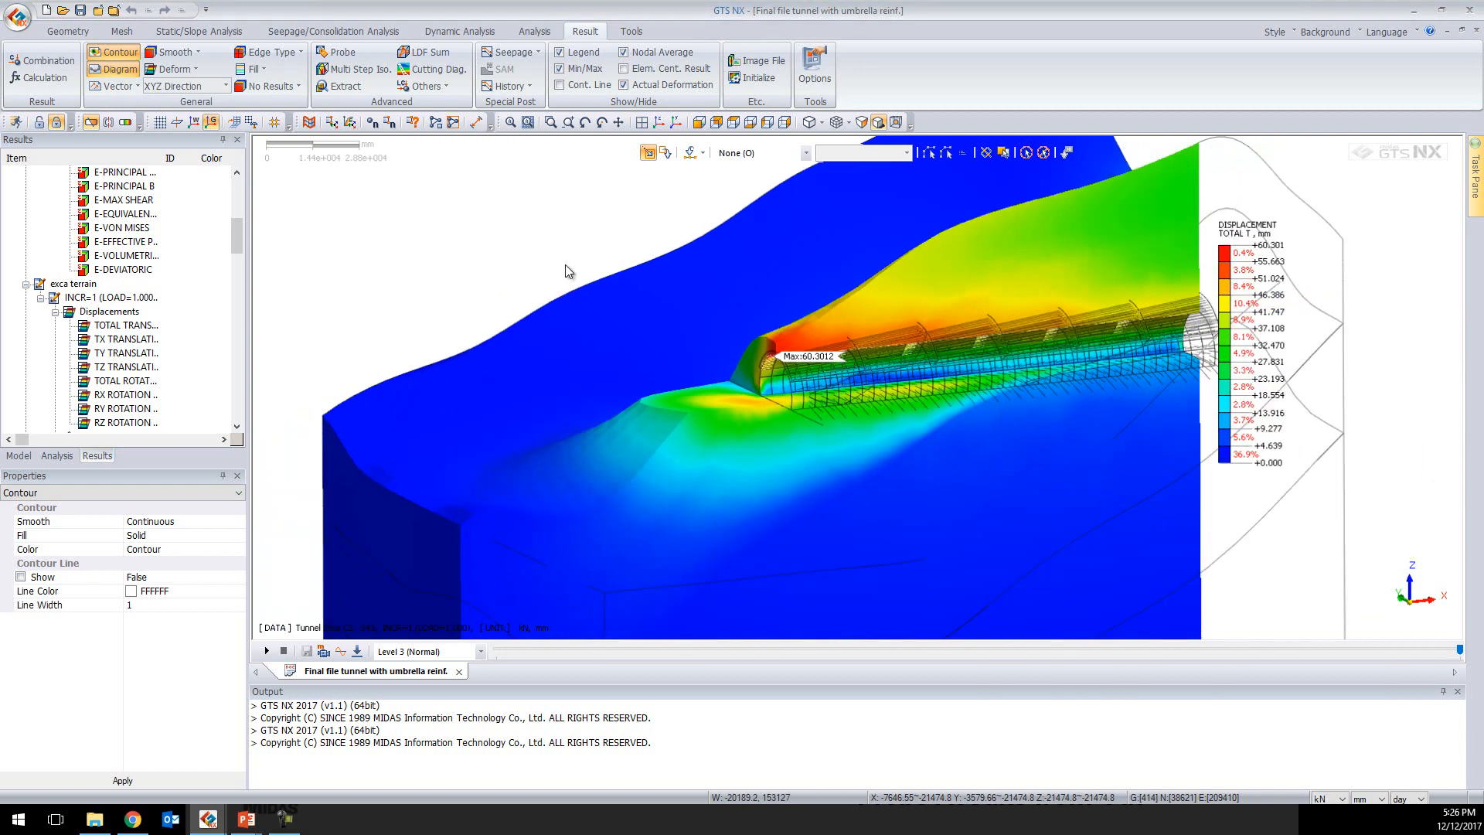
pyautogui.scroll(-1, 544, 256)
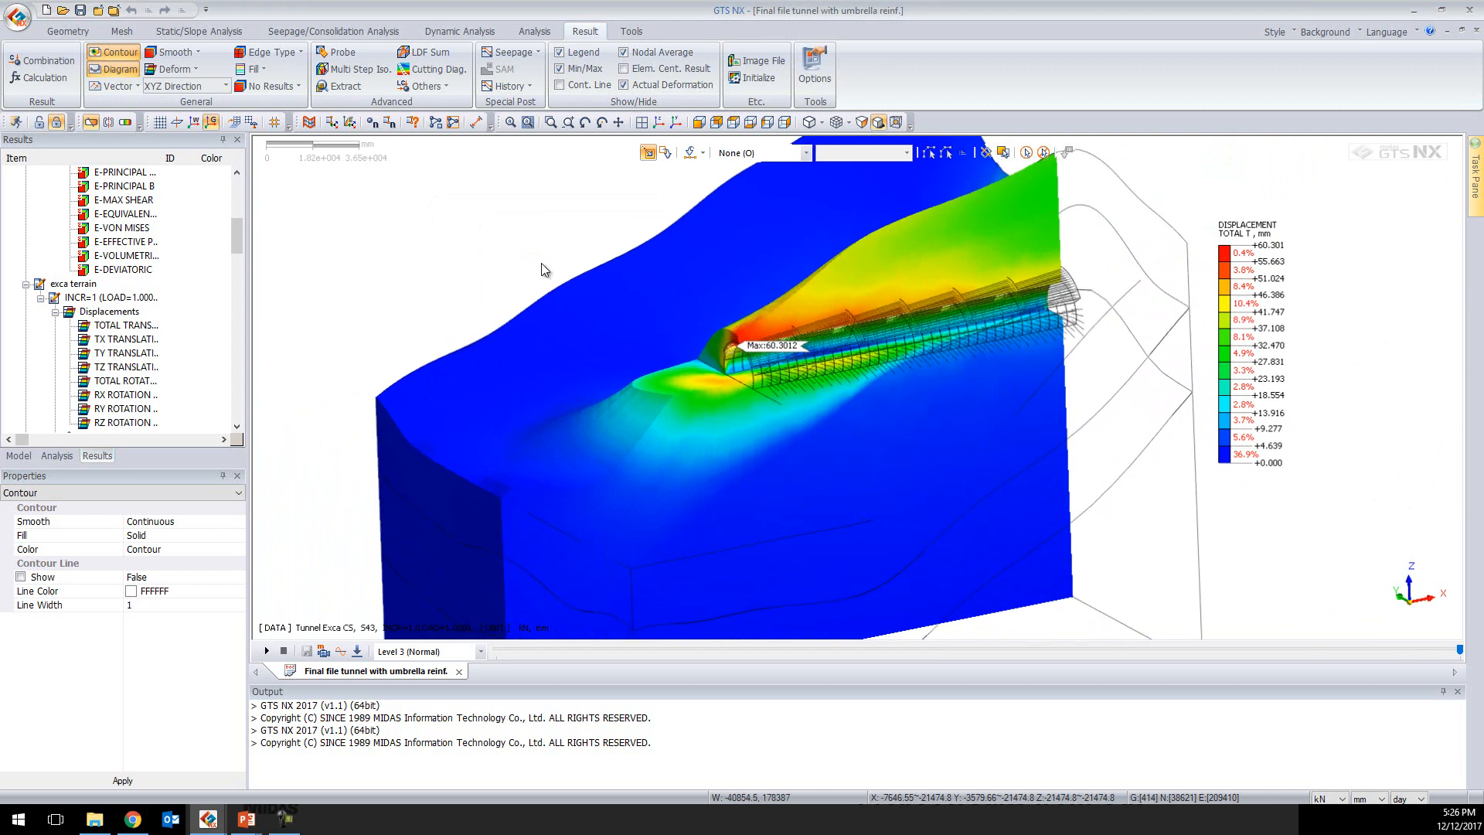
pyautogui.click(558, 68)
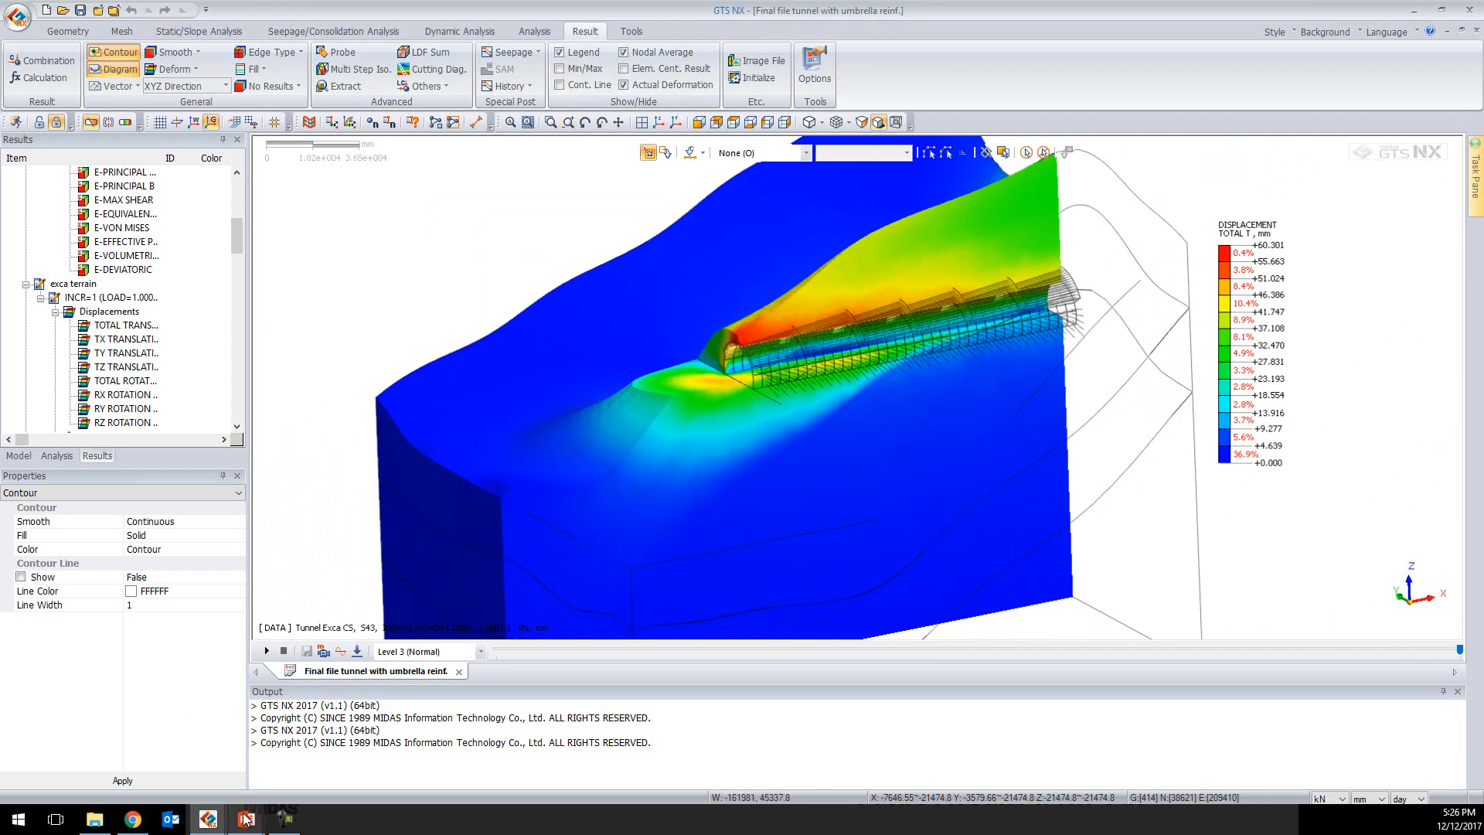
# Switch to the PowerPoint slide show, review the slides on extracting construction stage results and crown displacements, and return to GTS NX
pyautogui.moveTo(260, 829)
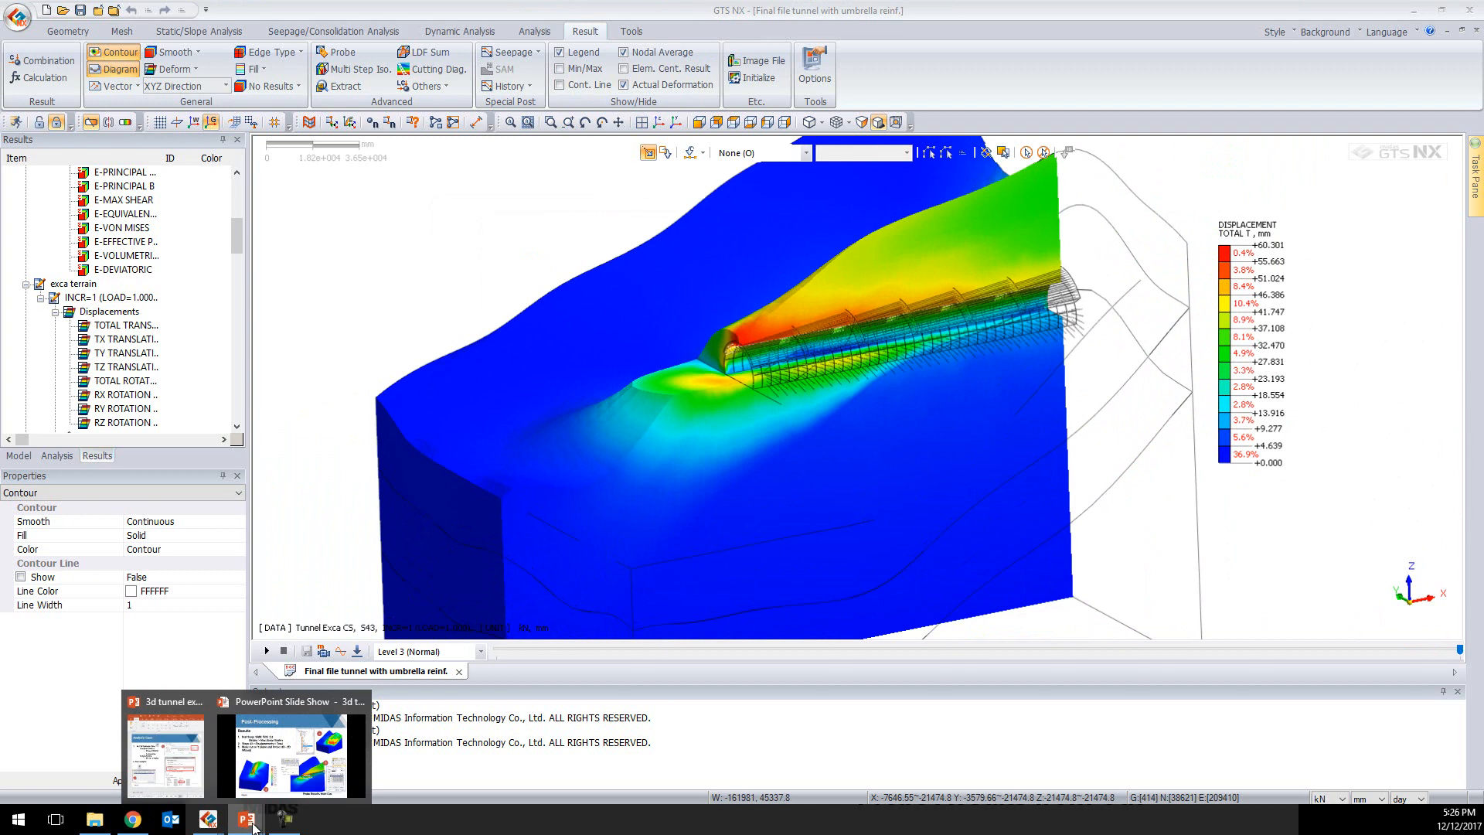
pyautogui.click(300, 746)
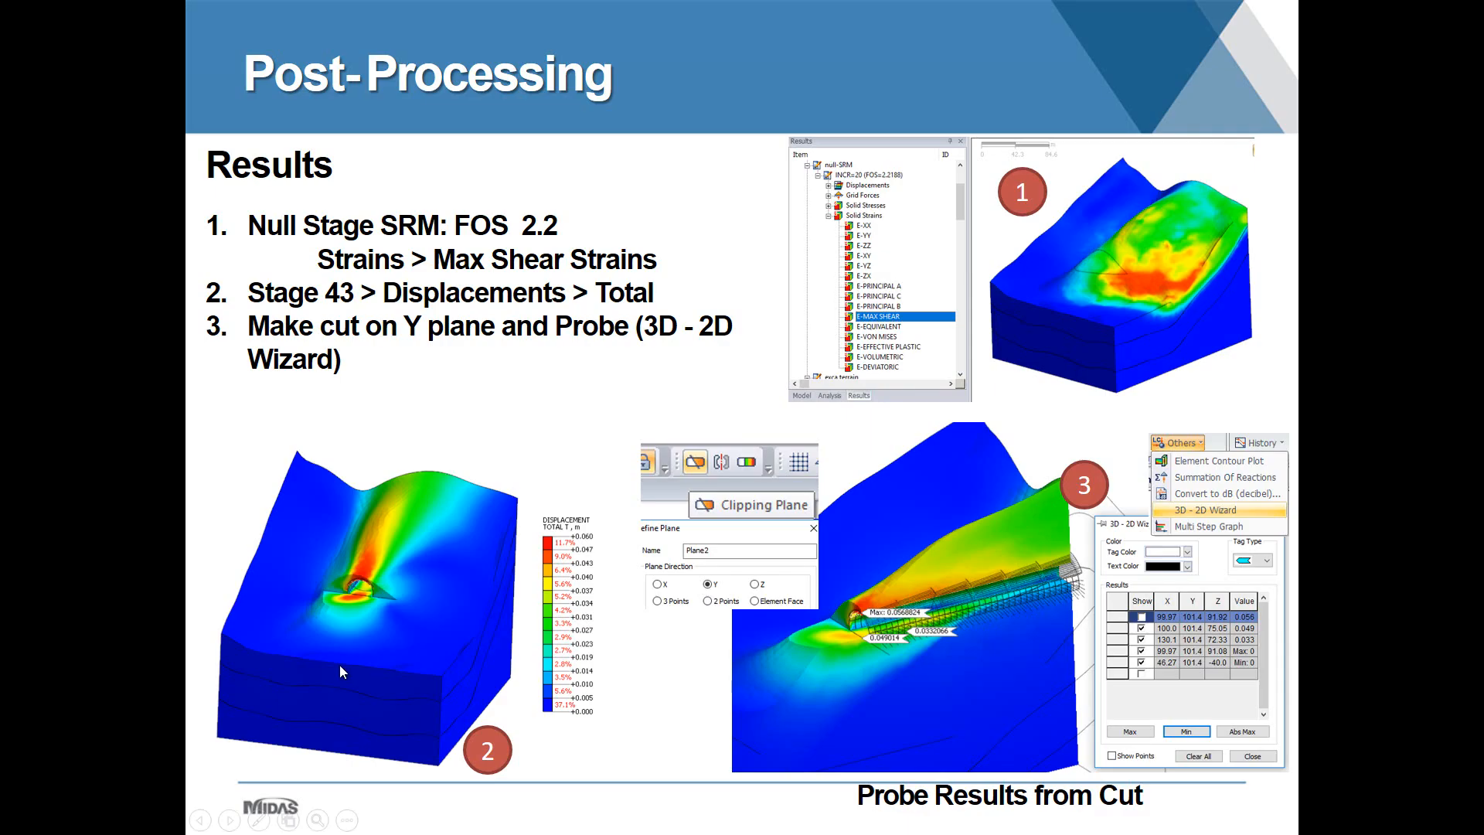
pyautogui.click(544, 392)
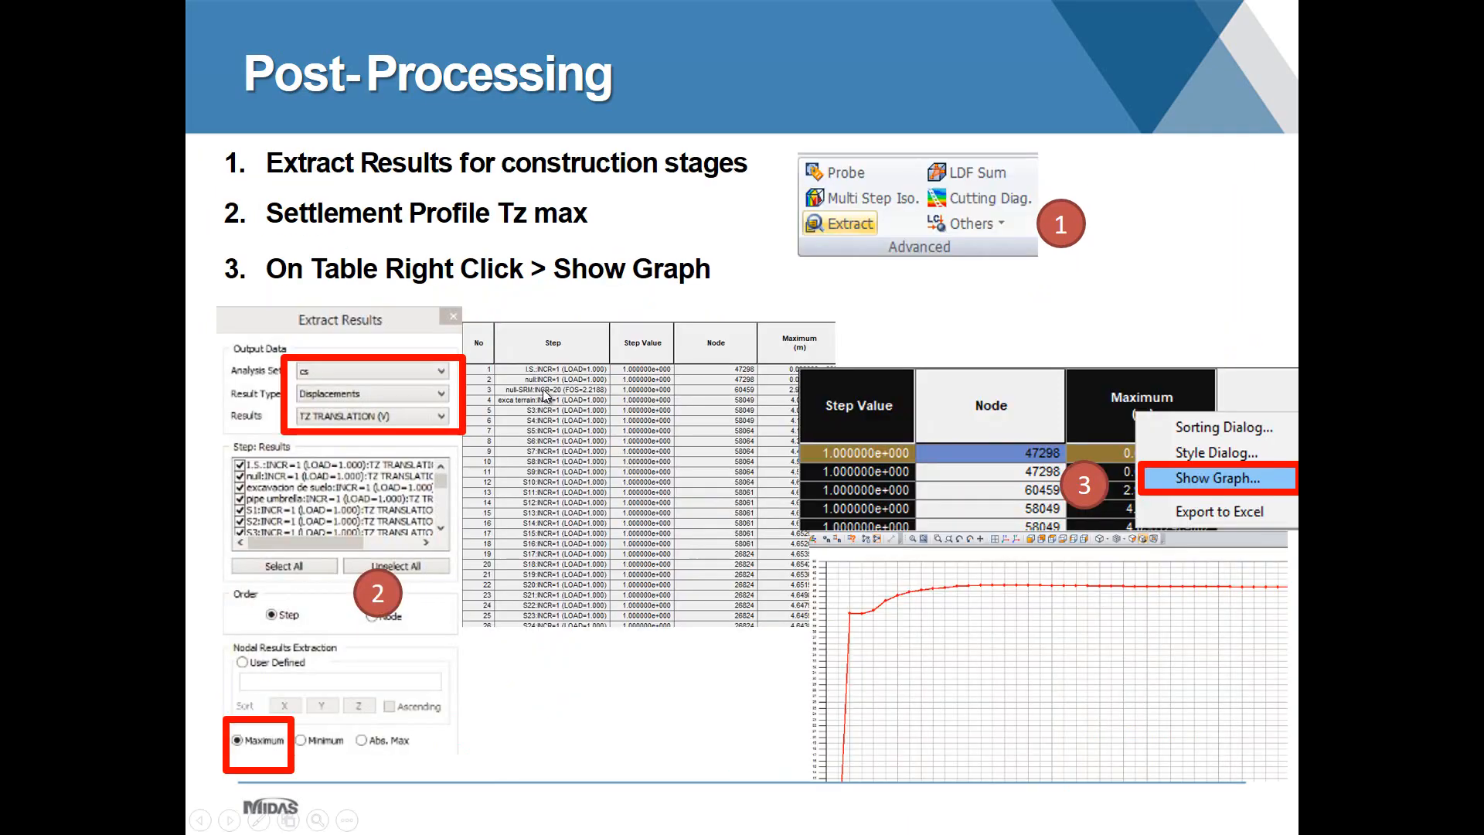
pyautogui.press('Left')
pyautogui.press('Right')
pyautogui.click(652, 663)
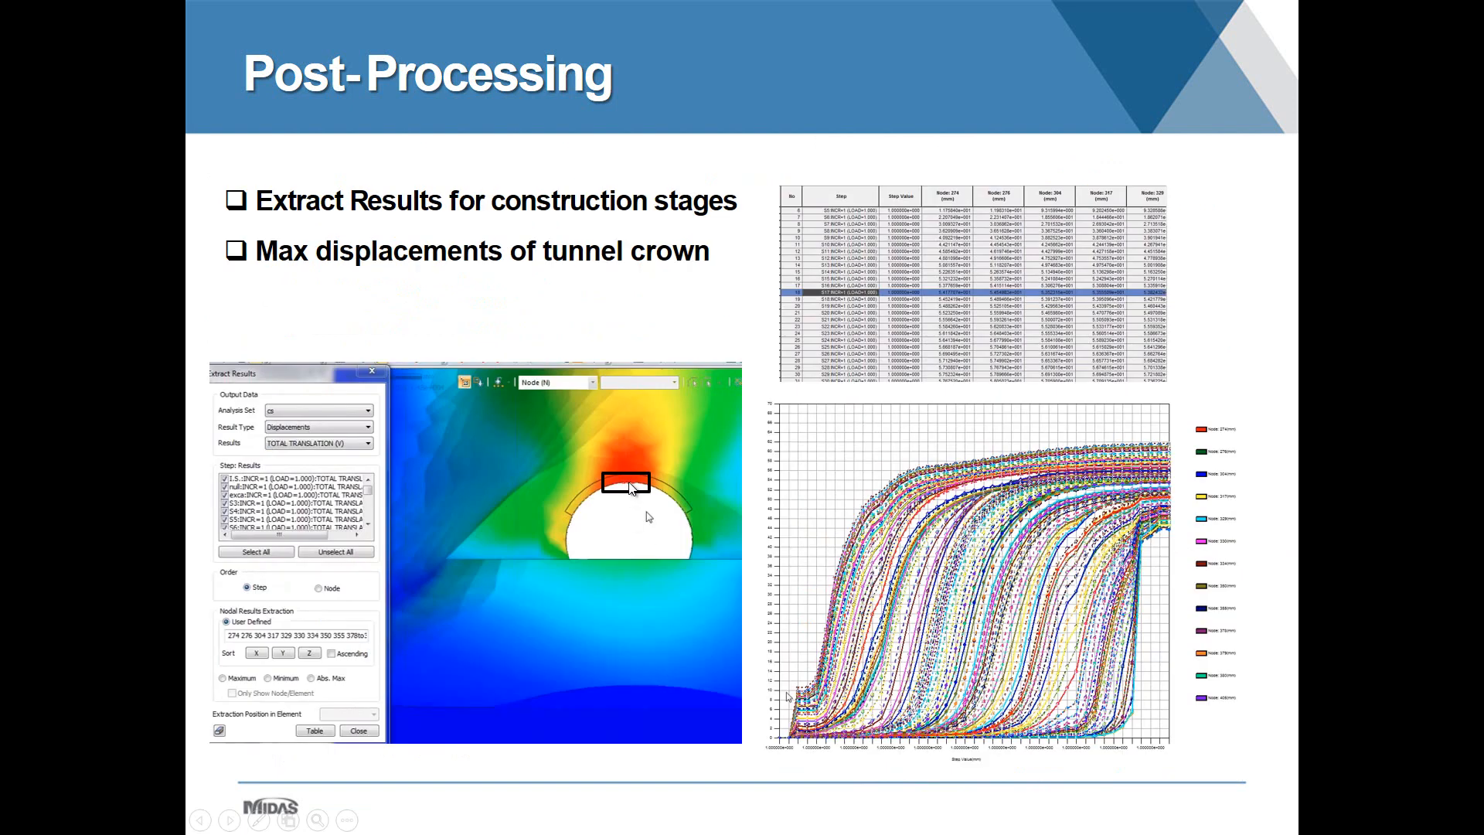
pyautogui.click(652, 492)
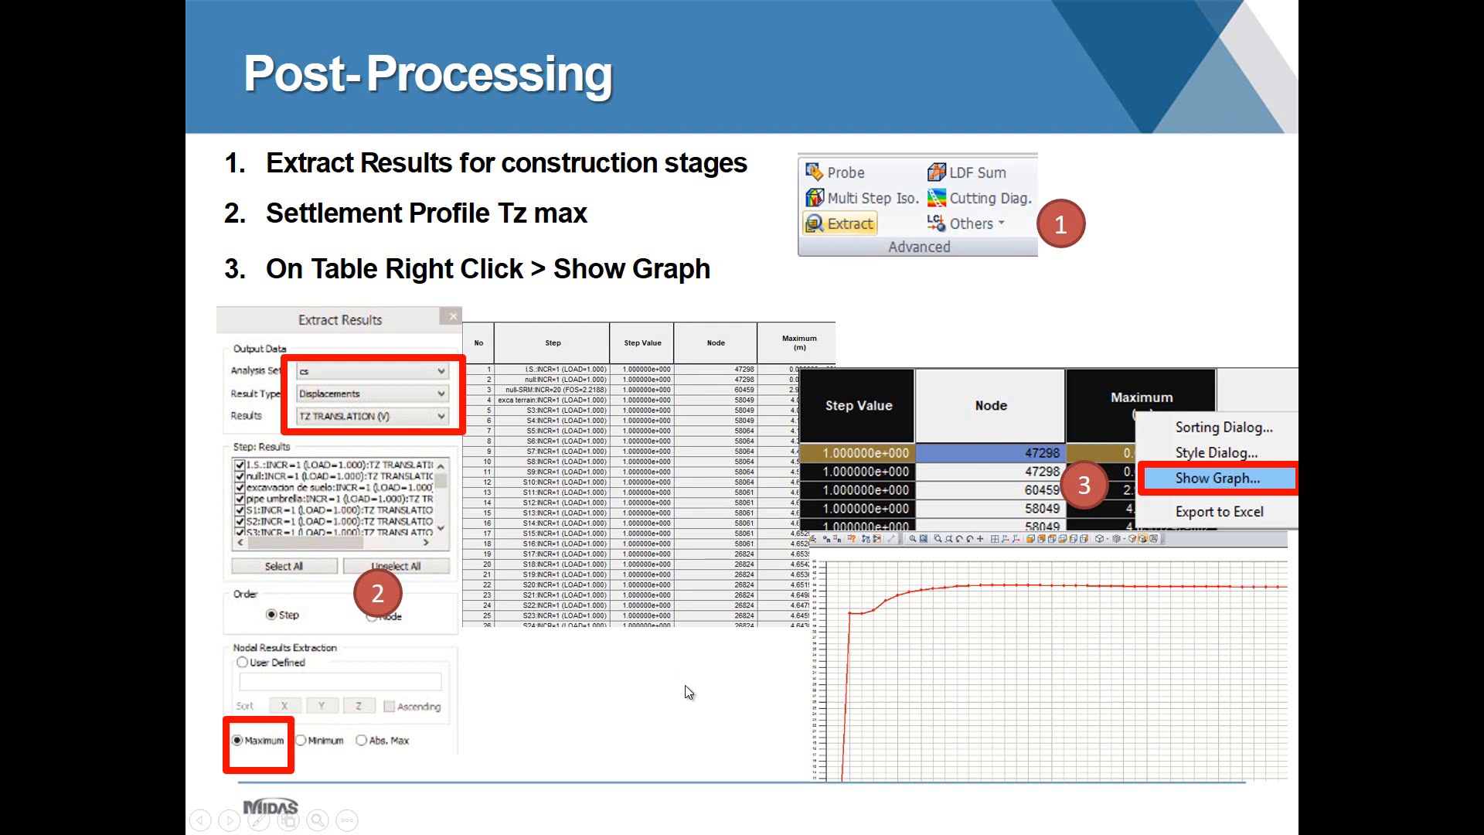
pyautogui.press('Escape')
pyautogui.click(1345, 441)
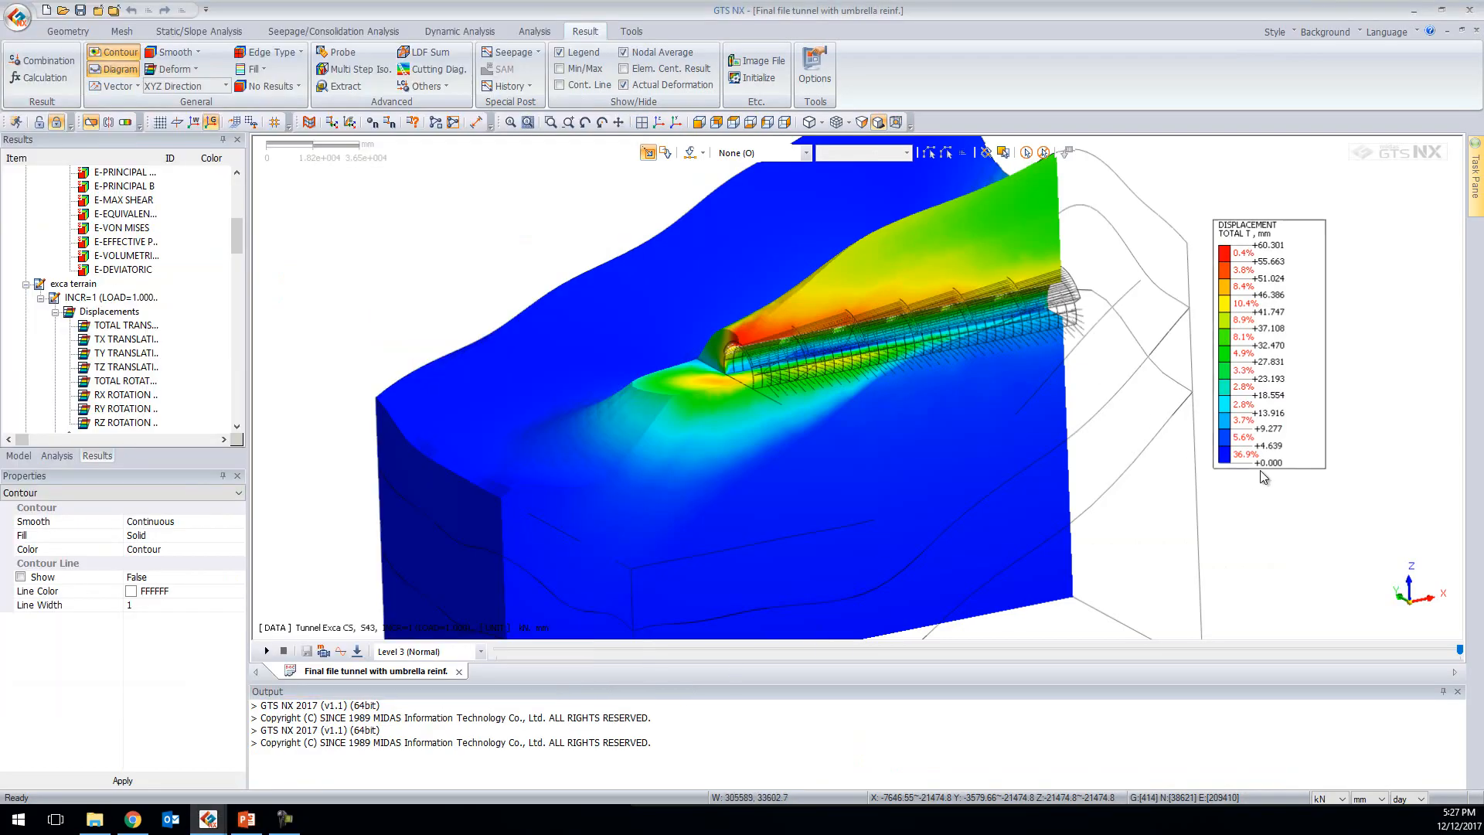
# Turn off the clipping plane so the whole terrain model is displayed
pyautogui.moveTo(1261, 470); pyautogui.dragTo(1160, 462, button='middle')
pyautogui.click(90, 122)
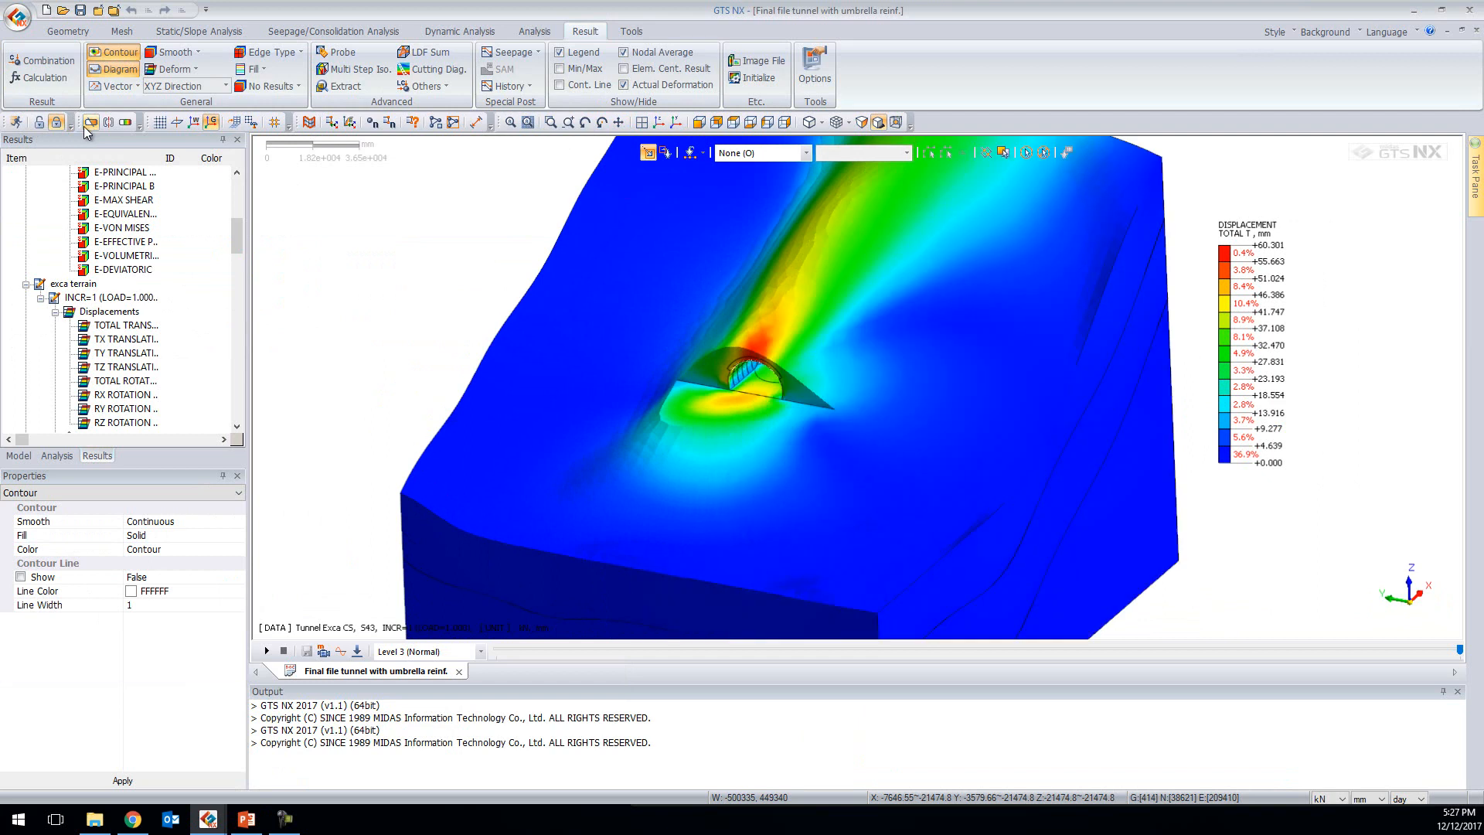
pyautogui.scroll(-2, 588, 220)
pyautogui.moveTo(742, 286); pyautogui.dragTo(745, 245, button='middle')
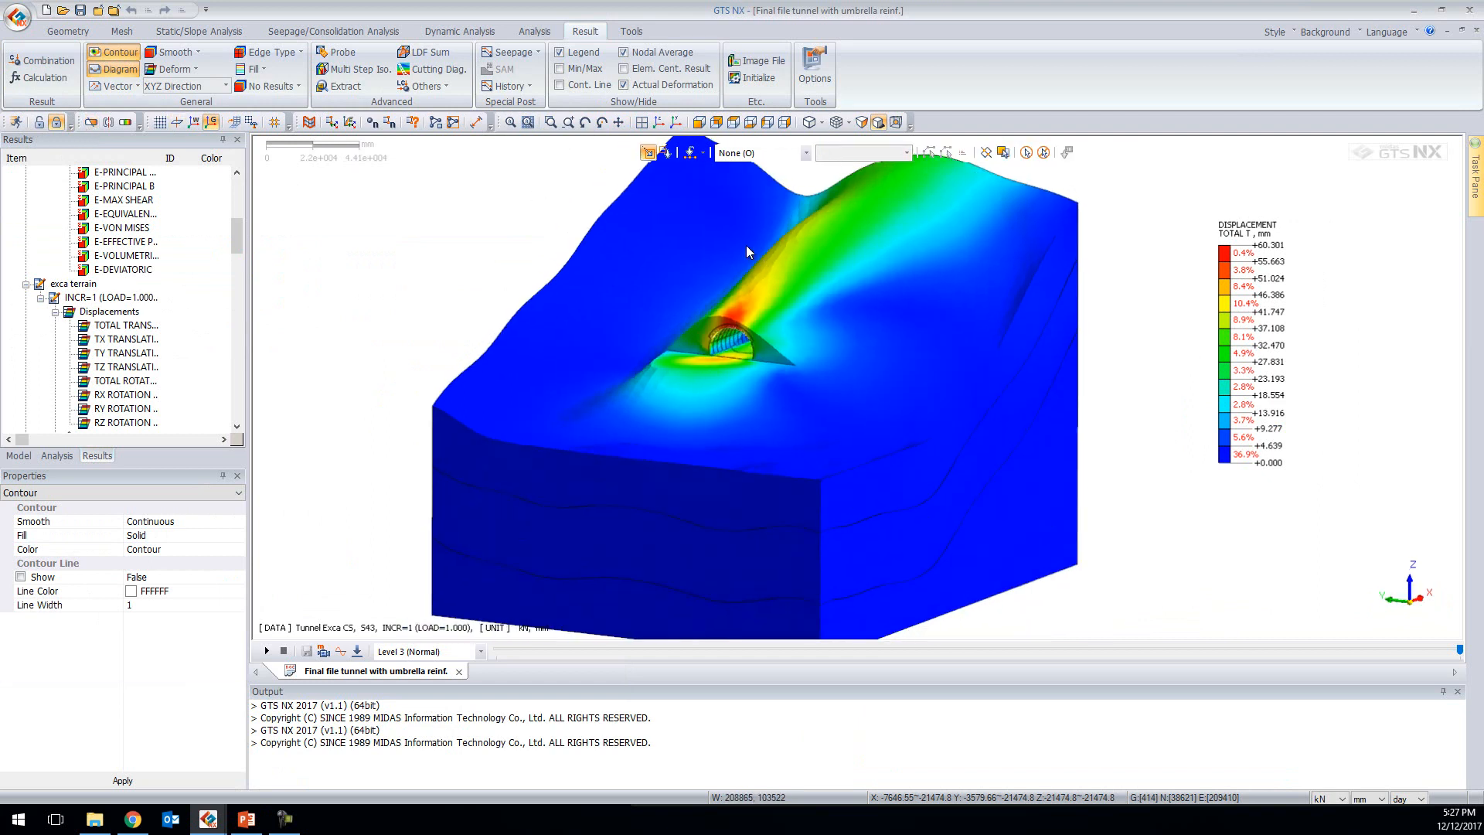
# Start a result extraction for the Tunnel Exca CS analysis set with result type Displacements and result TZ TRANSLATION (V)
pyautogui.click(340, 86)
pyautogui.moveTo(154, 160); pyautogui.dragTo(408, 180)
pyautogui.click(376, 229)
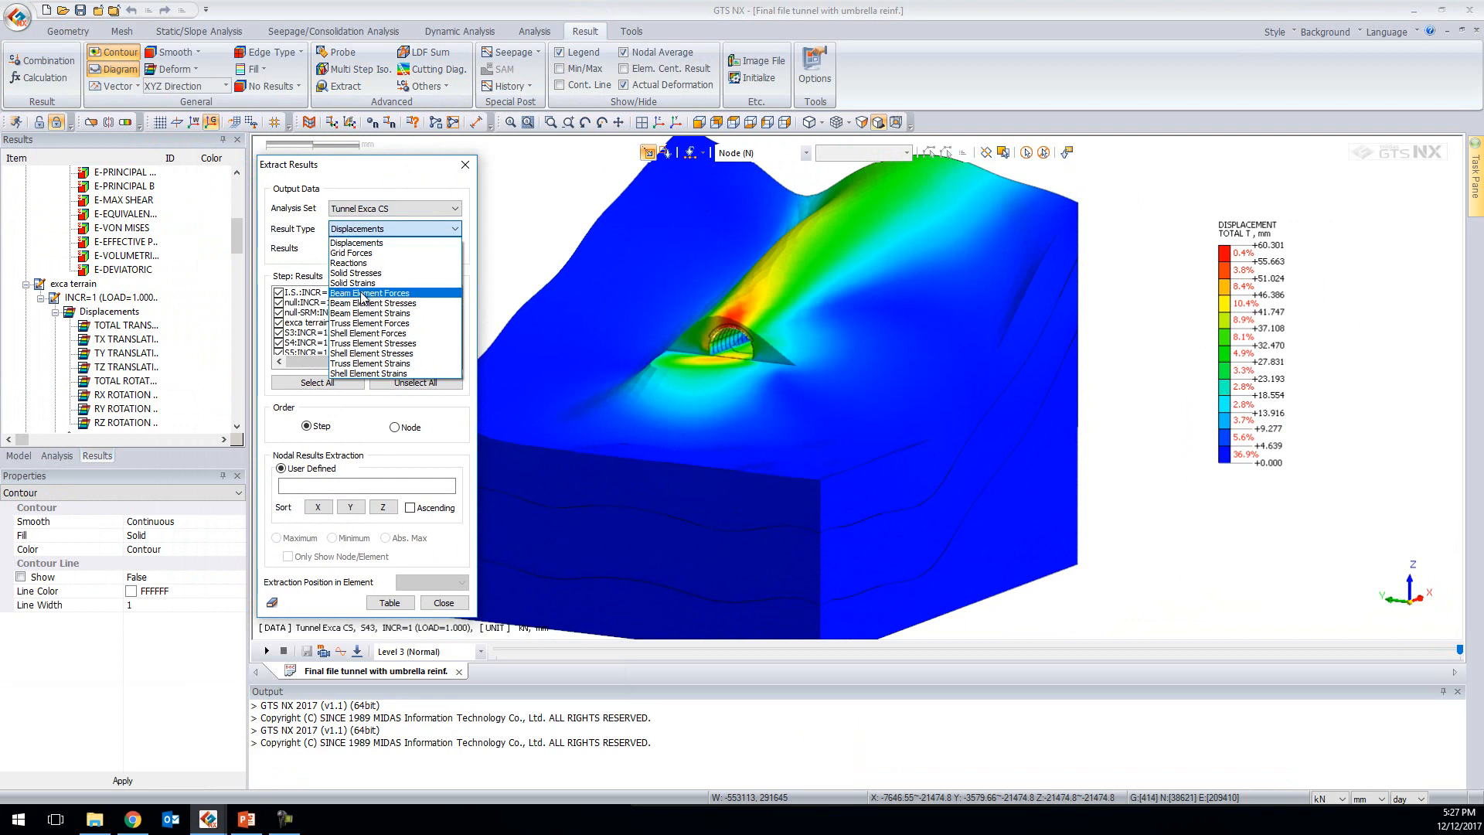
pyautogui.click(356, 243)
pyautogui.click(353, 252)
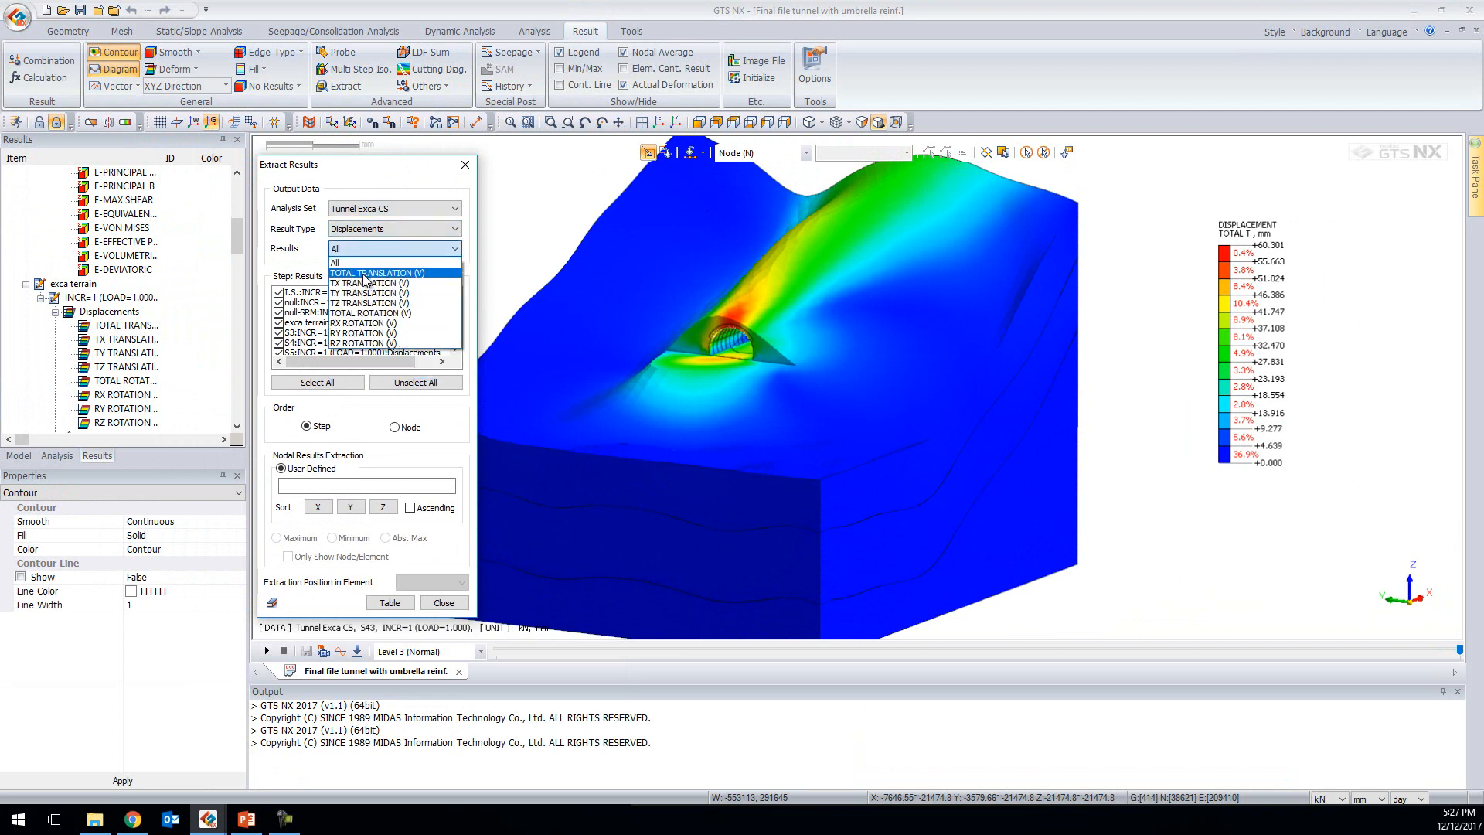
pyautogui.click(352, 303)
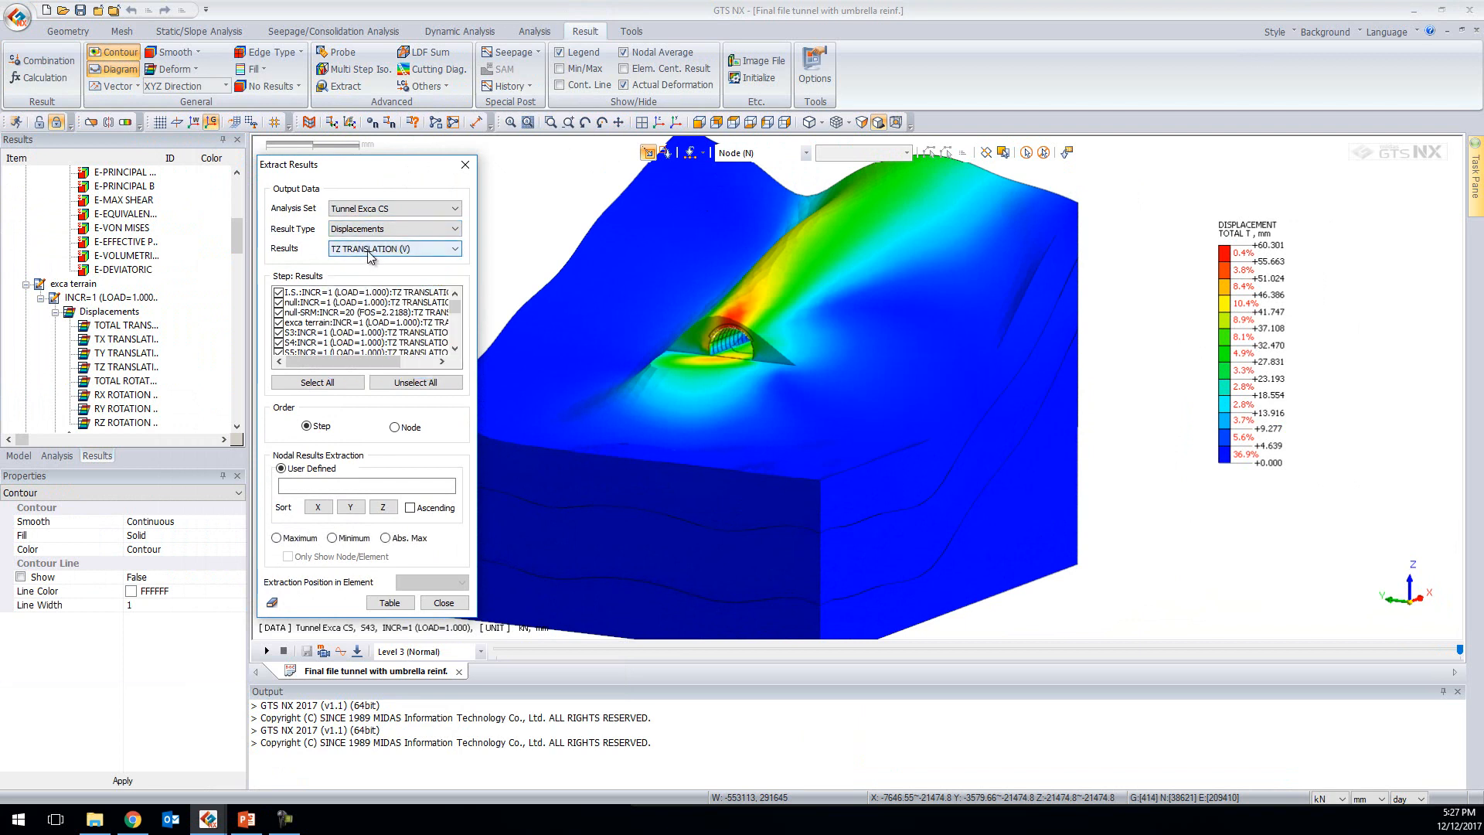
# Generate a table of the maximum nodal TZ translations for all construction stage steps
pyautogui.moveTo(456, 306); pyautogui.dragTo(454, 343)
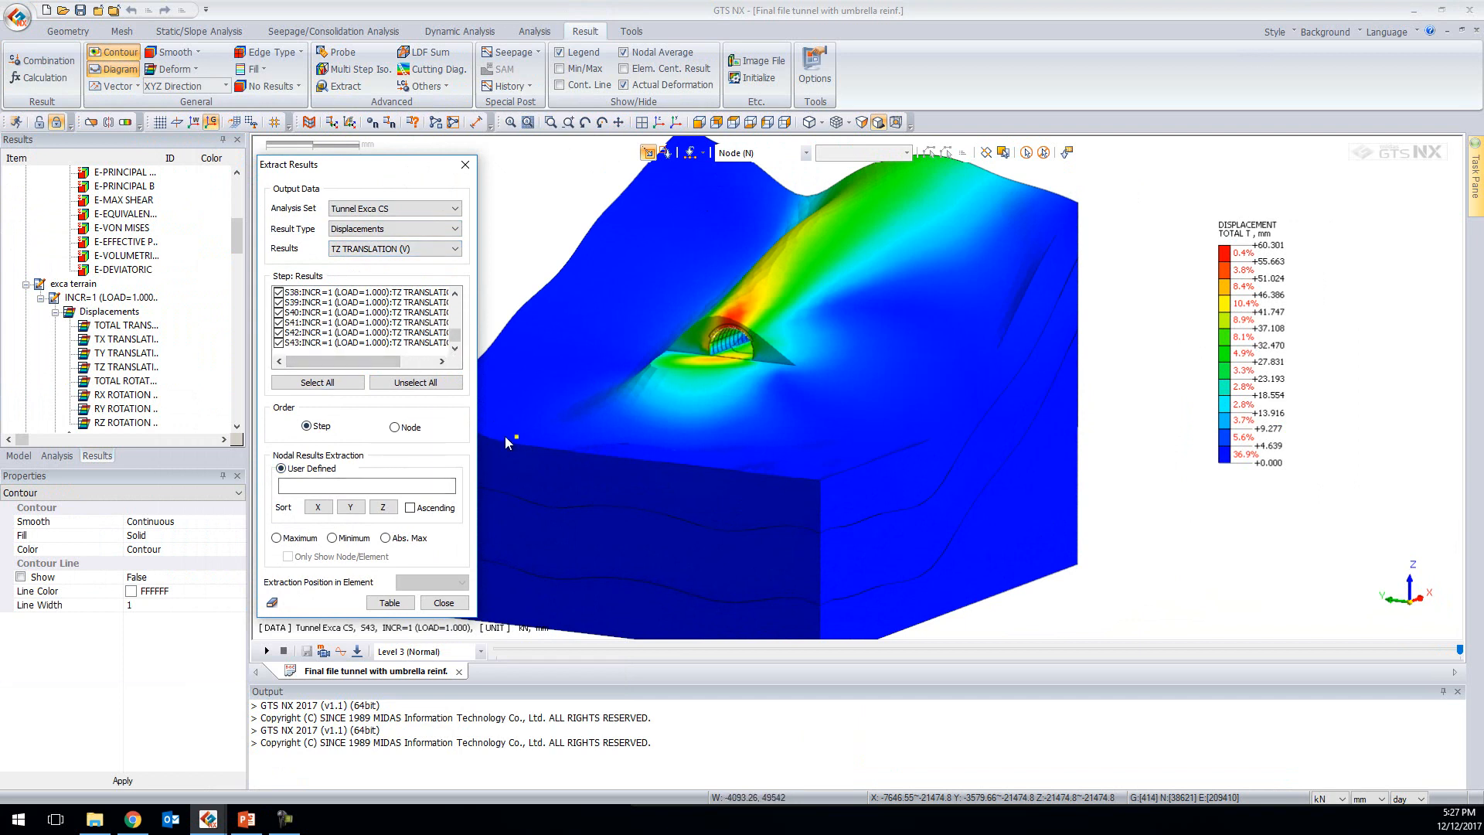
pyautogui.click(318, 538)
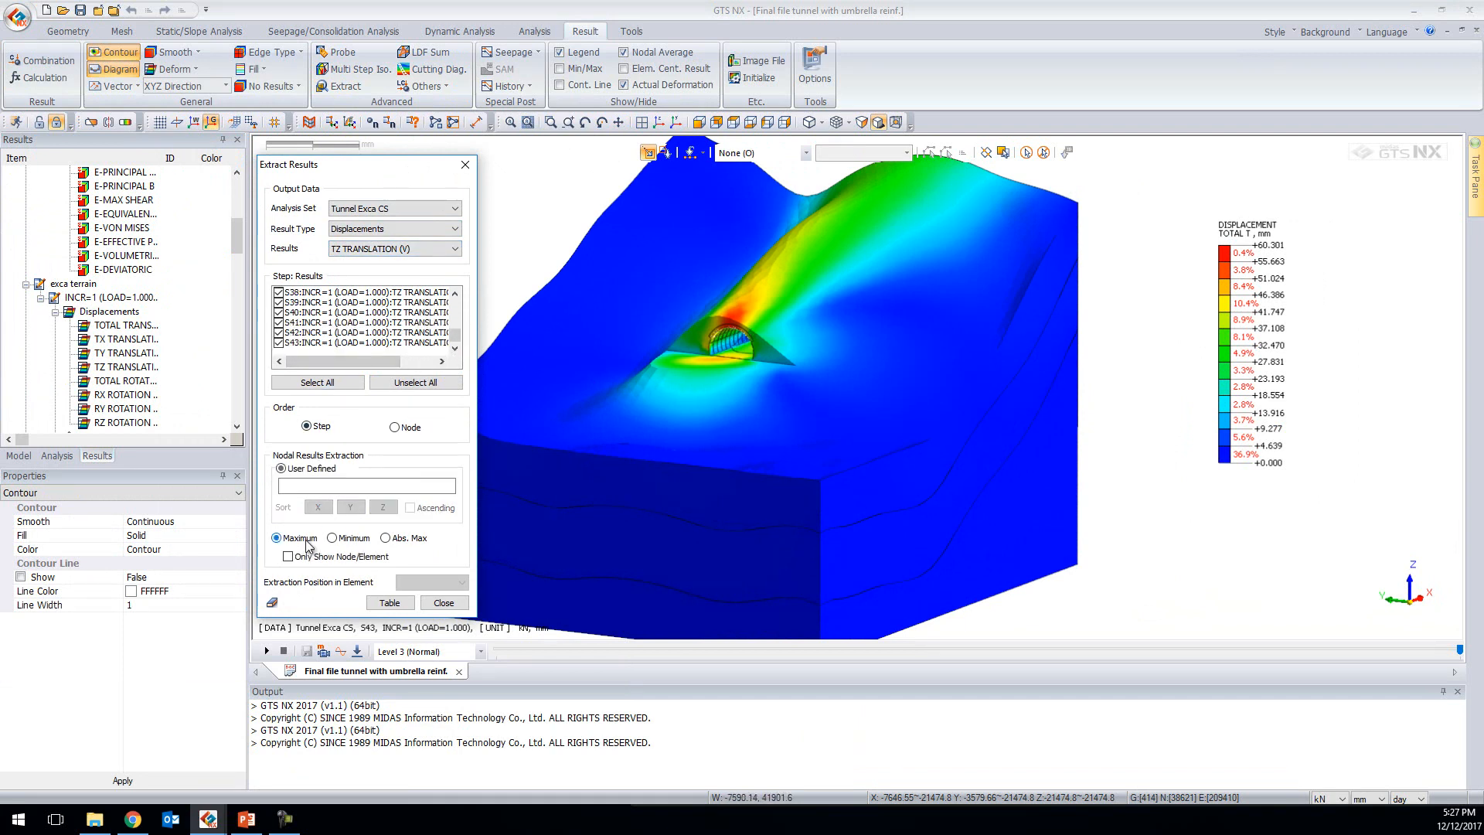
pyautogui.click(390, 603)
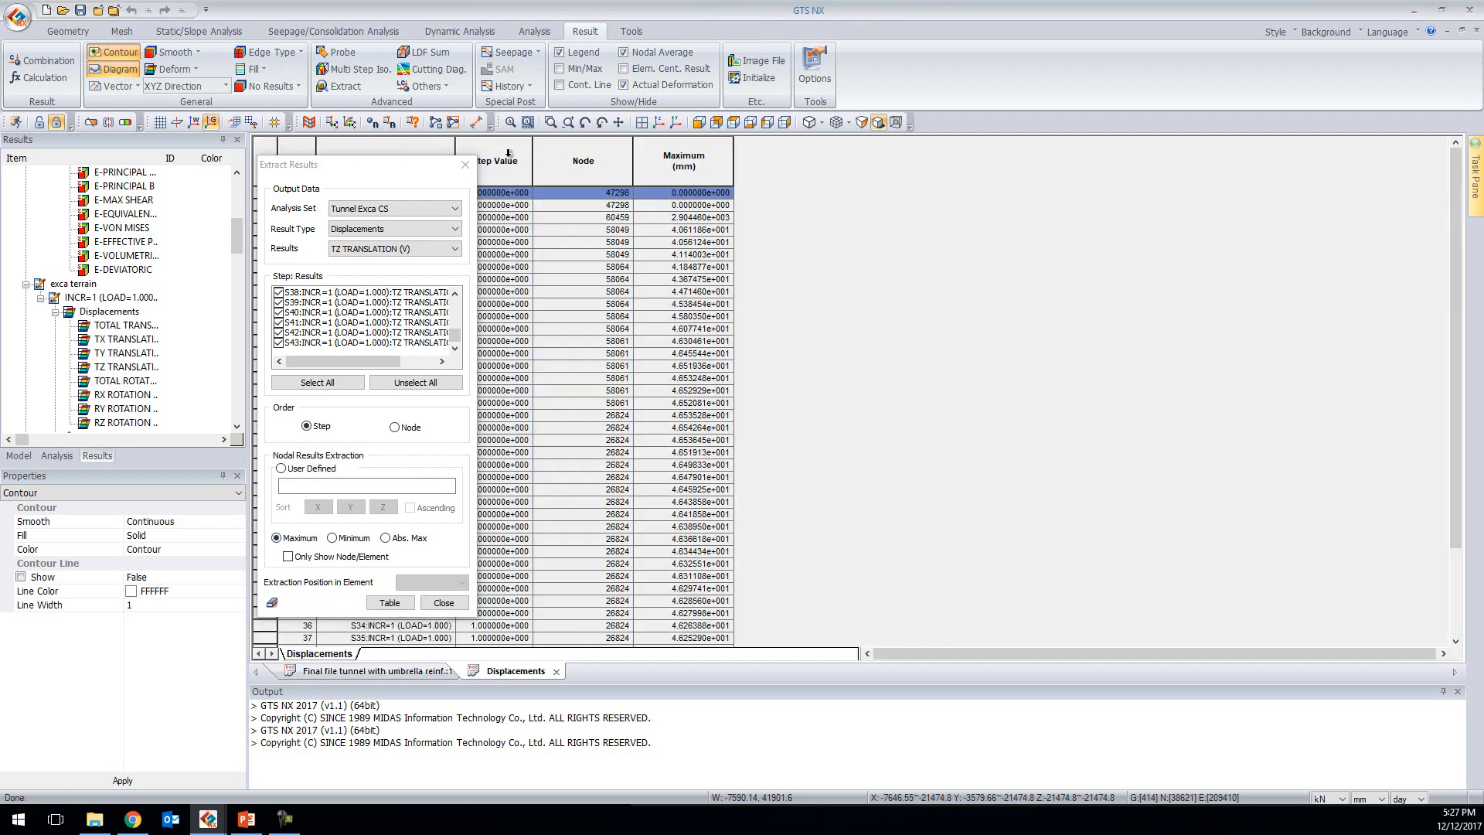
# Plot the Maximum TZ translation column against the Step Value column of the Displacements table as a graph
pyautogui.click(498, 155)
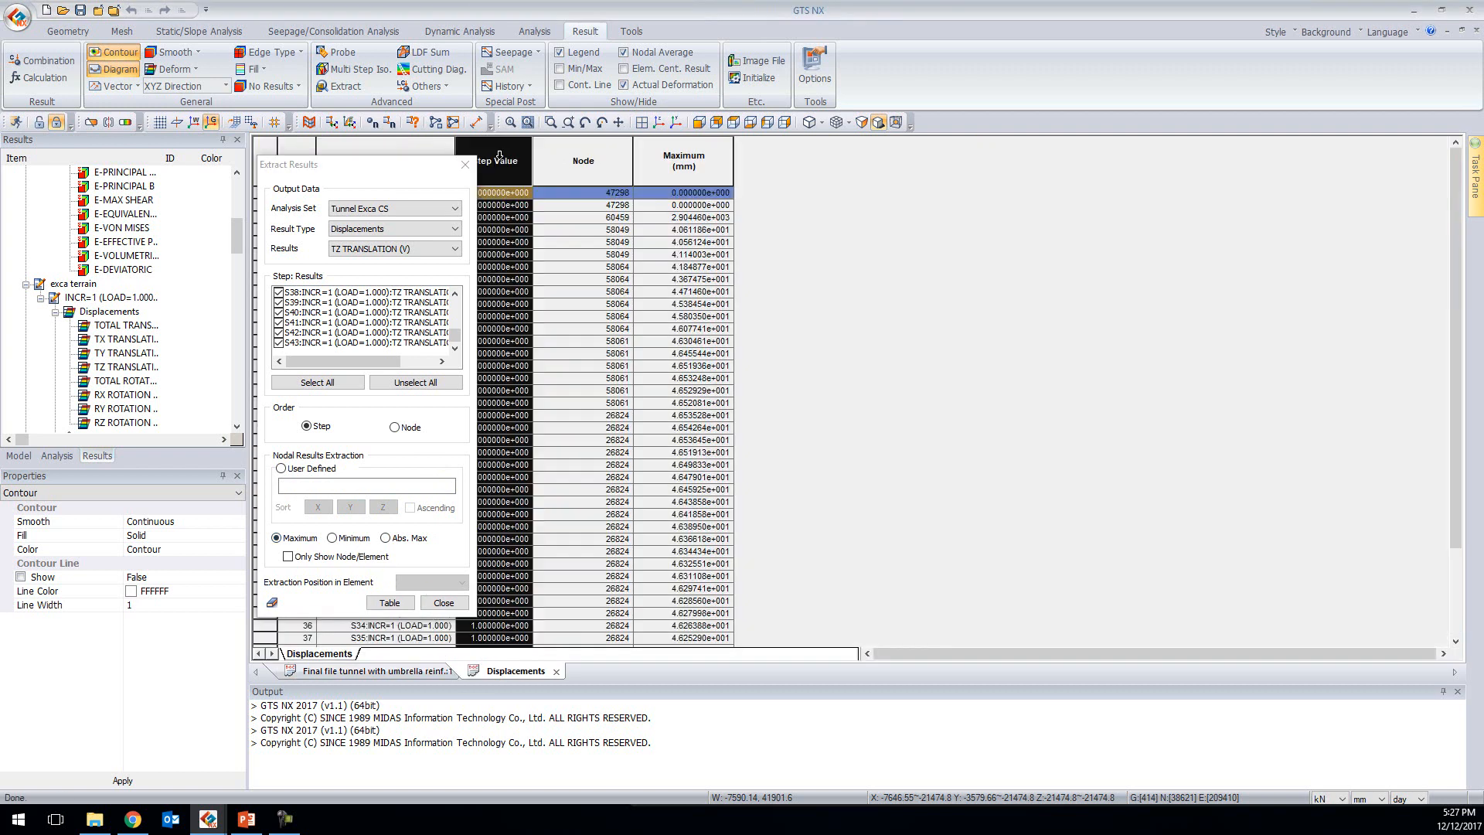
pyautogui.keyDown('shift'); pyautogui.click(648, 145); pyautogui.keyUp('shift')
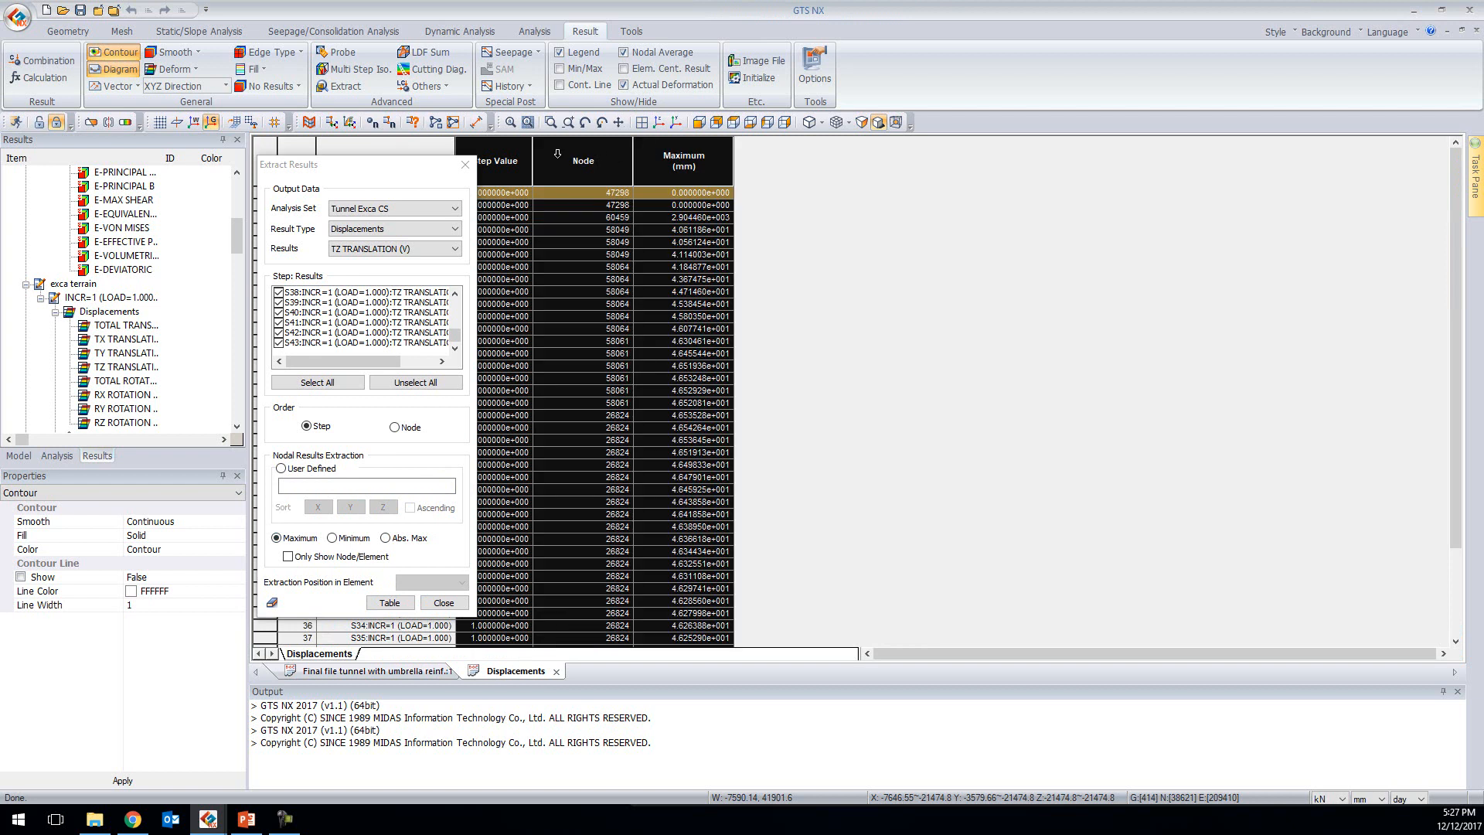
pyautogui.click(530, 160)
pyautogui.keyDown('ctrl'); pyautogui.click(700, 154); pyautogui.keyUp('ctrl')
pyautogui.rightClick(702, 156)
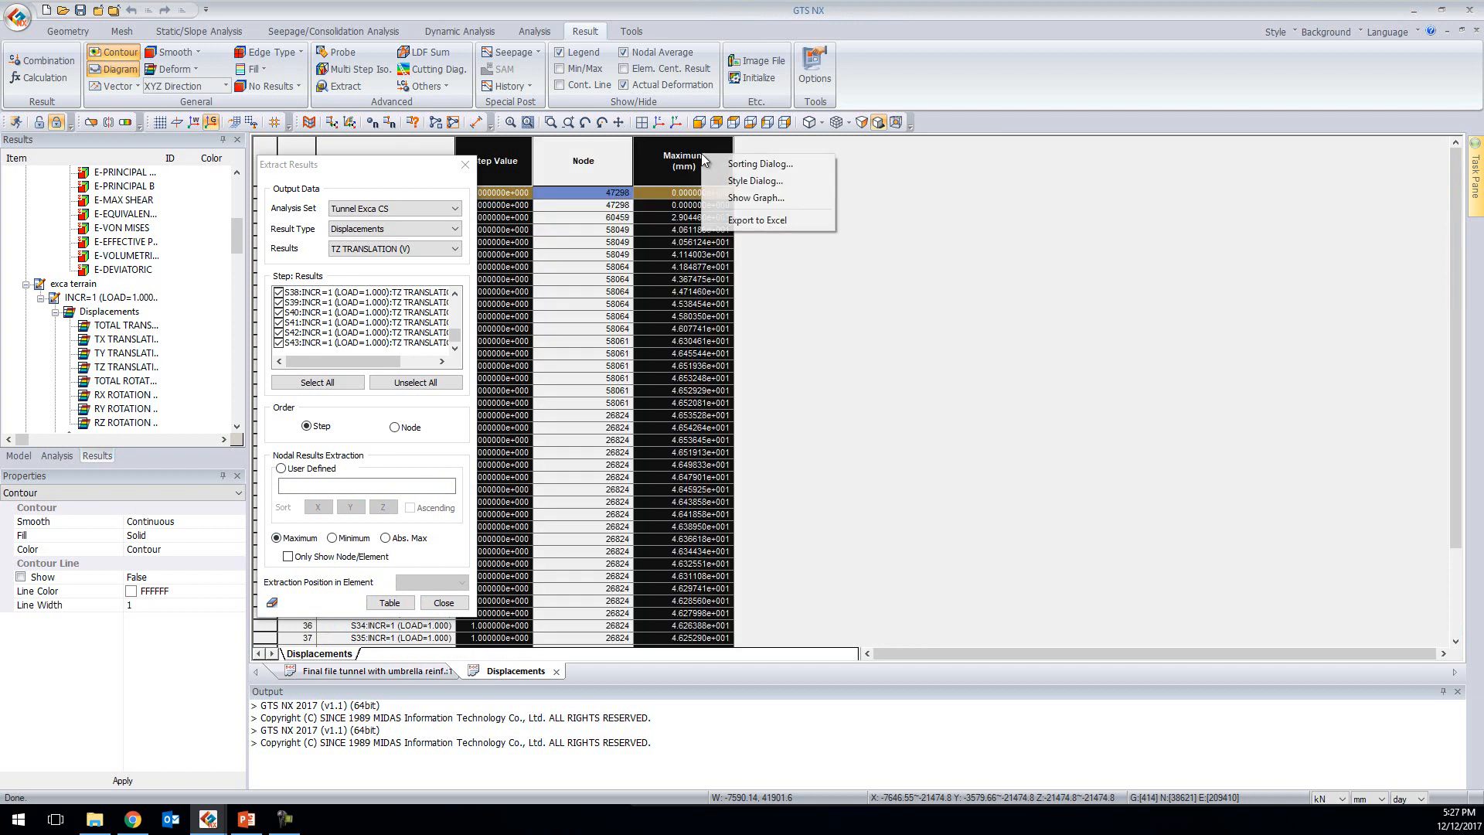
pyautogui.click(757, 197)
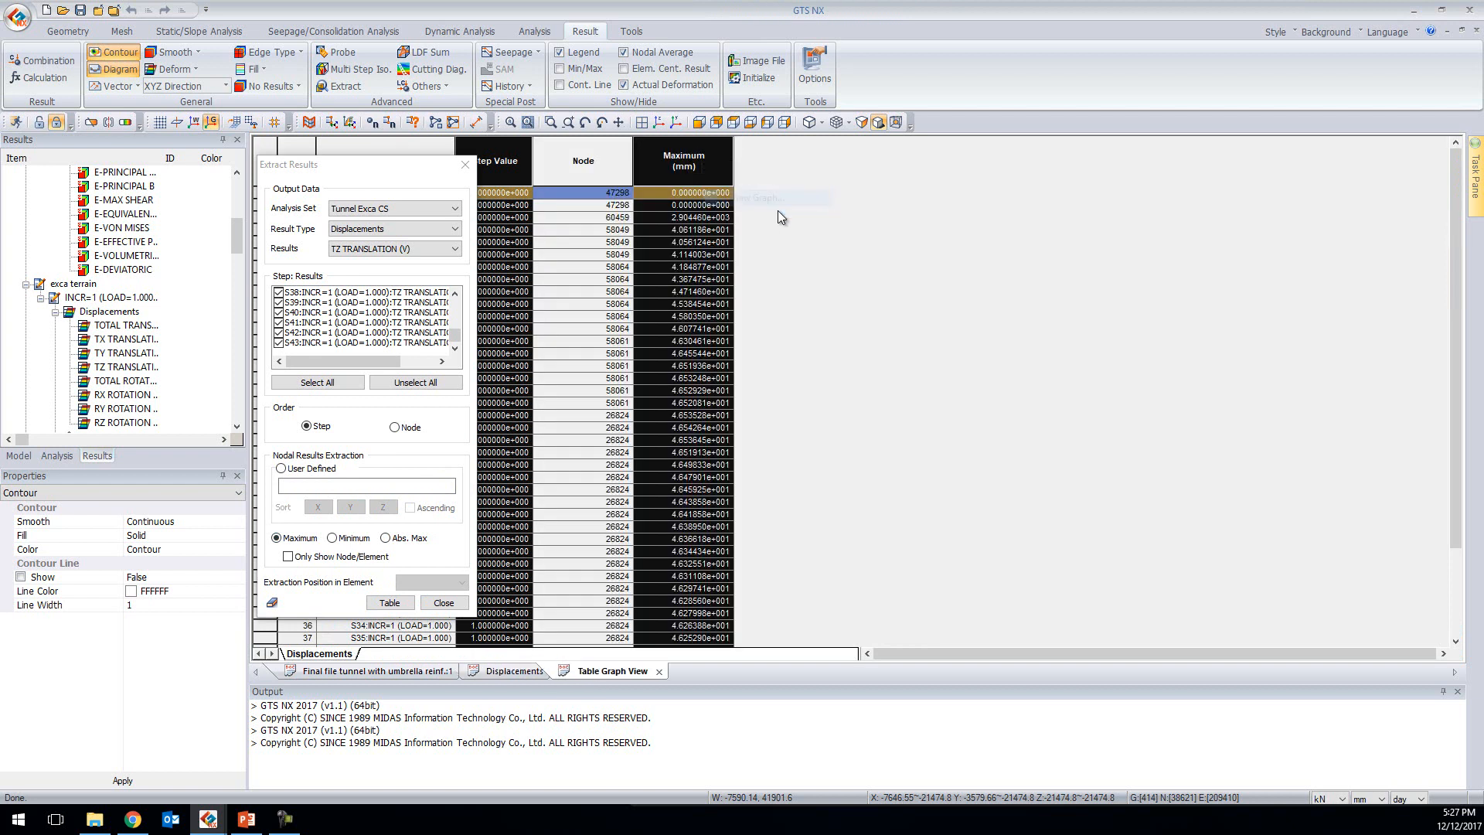
pyautogui.click(894, 513)
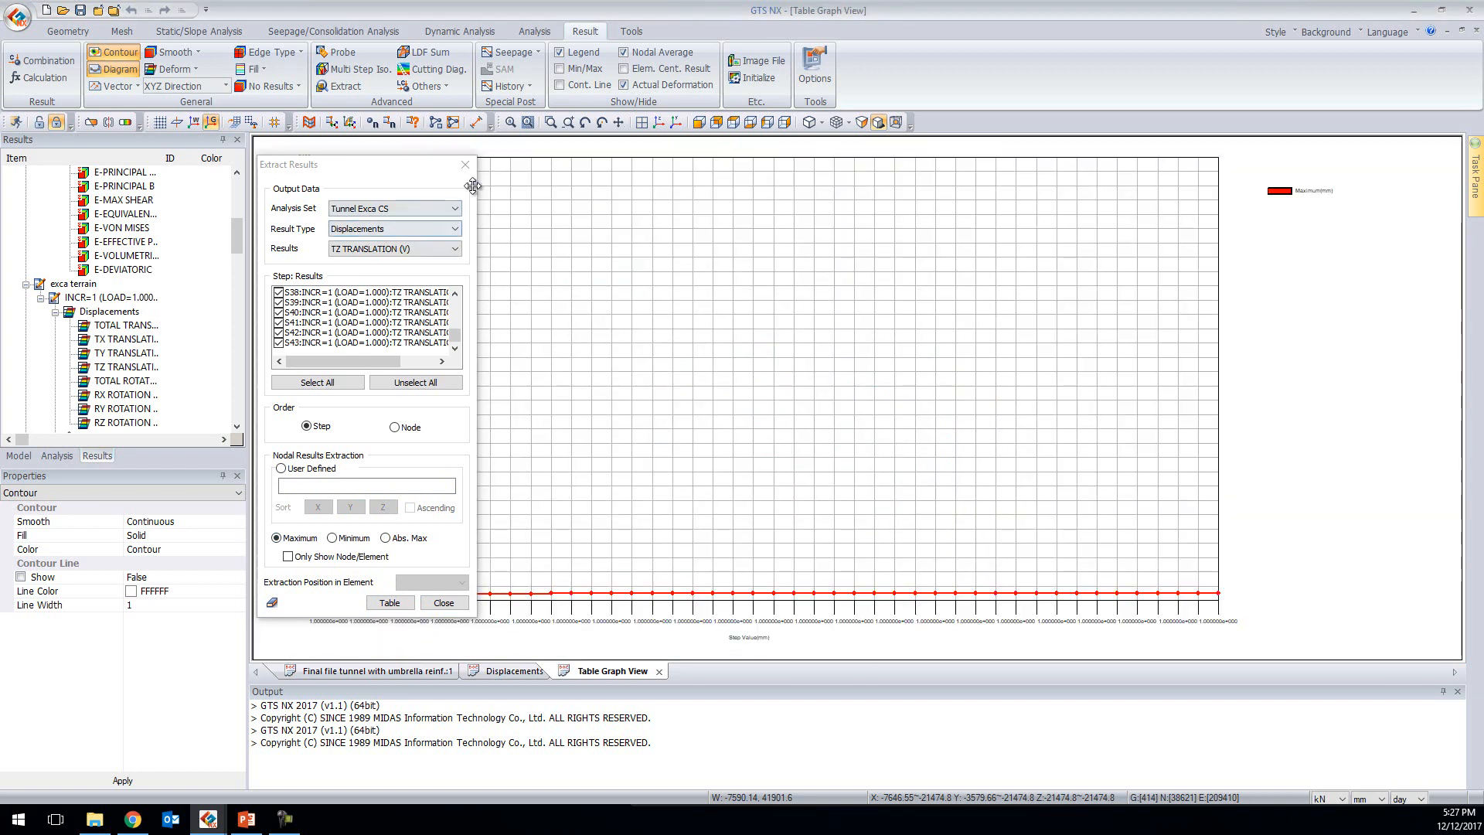
# Graph the Displacements table's Maximum column against the No column as a simple line with index x-axis, and close the result extraction
pyautogui.click(515, 669)
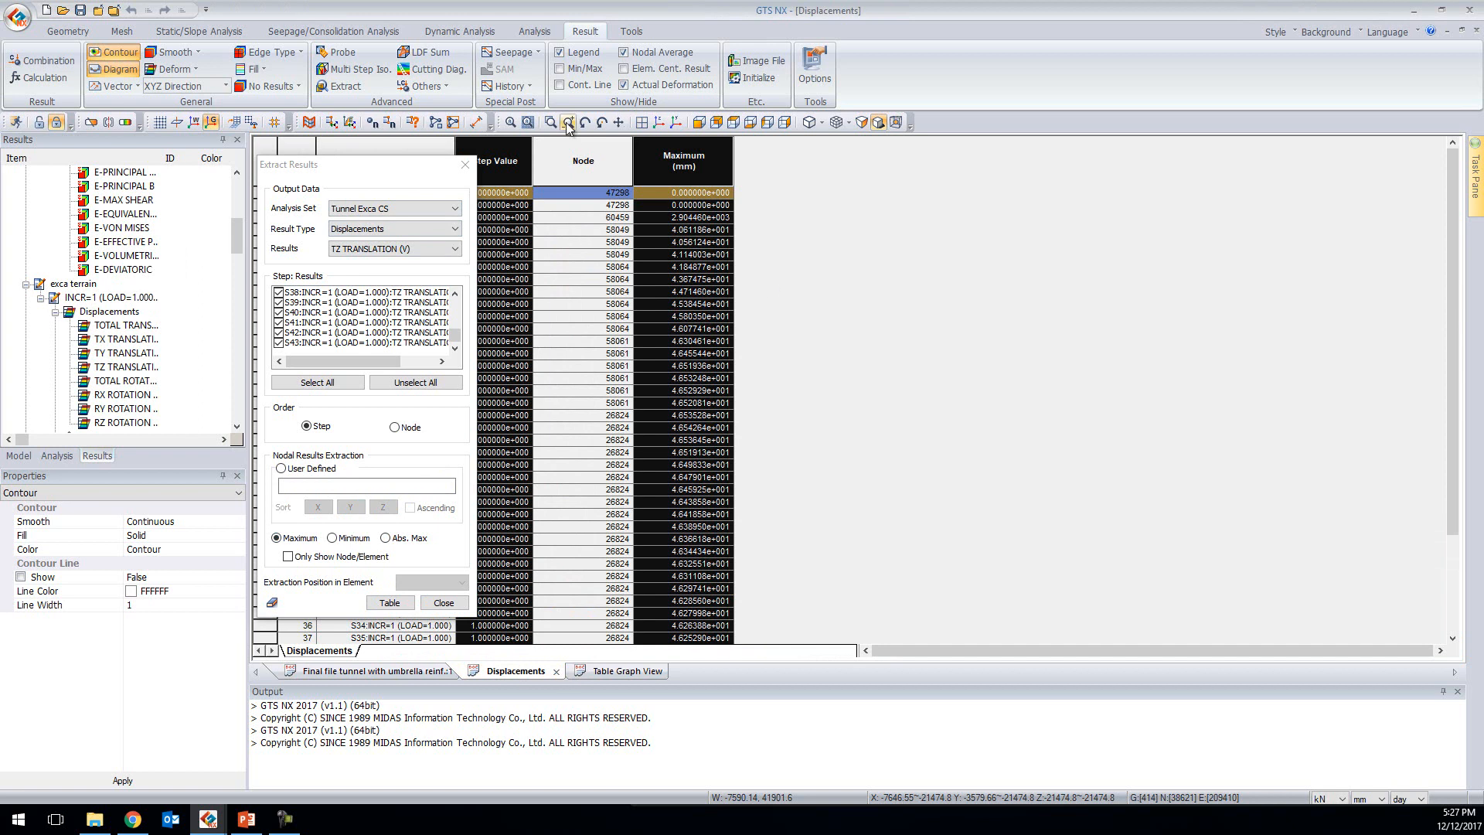
pyautogui.click(389, 167)
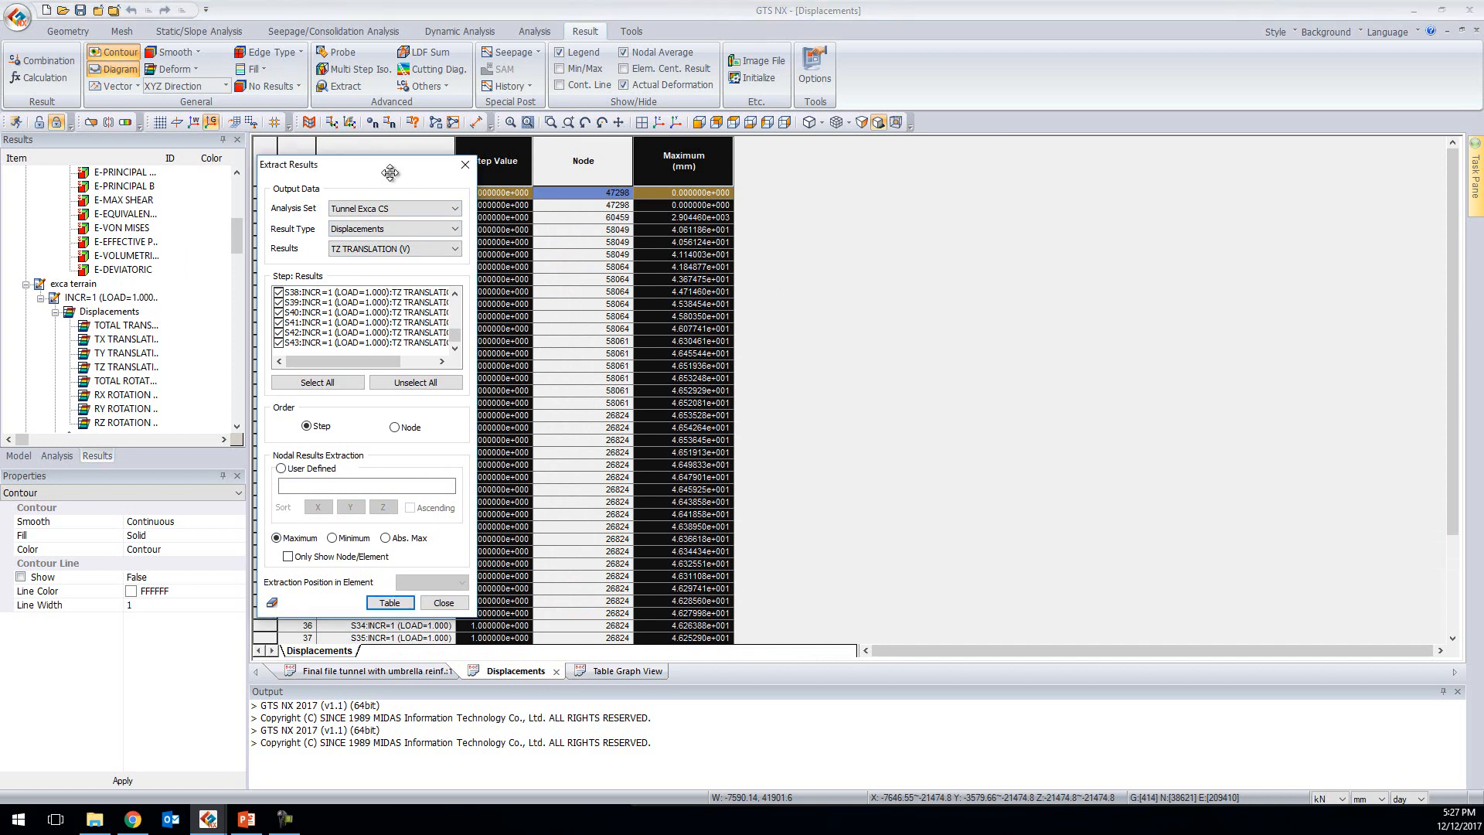
pyautogui.moveTo(388, 171); pyautogui.dragTo(207, 200)
pyautogui.click(304, 162)
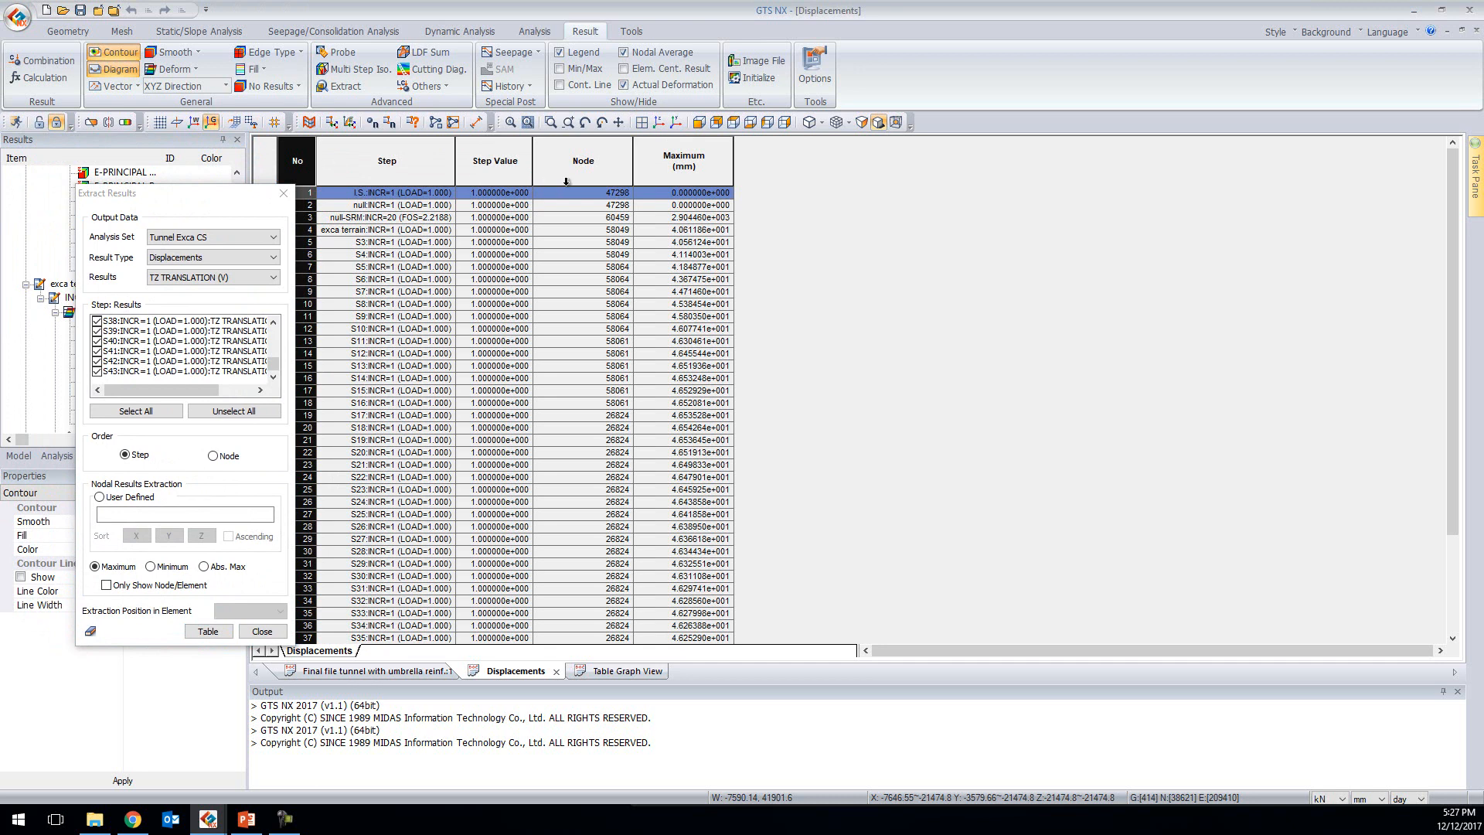
pyautogui.click(689, 163)
pyautogui.rightClick(705, 161)
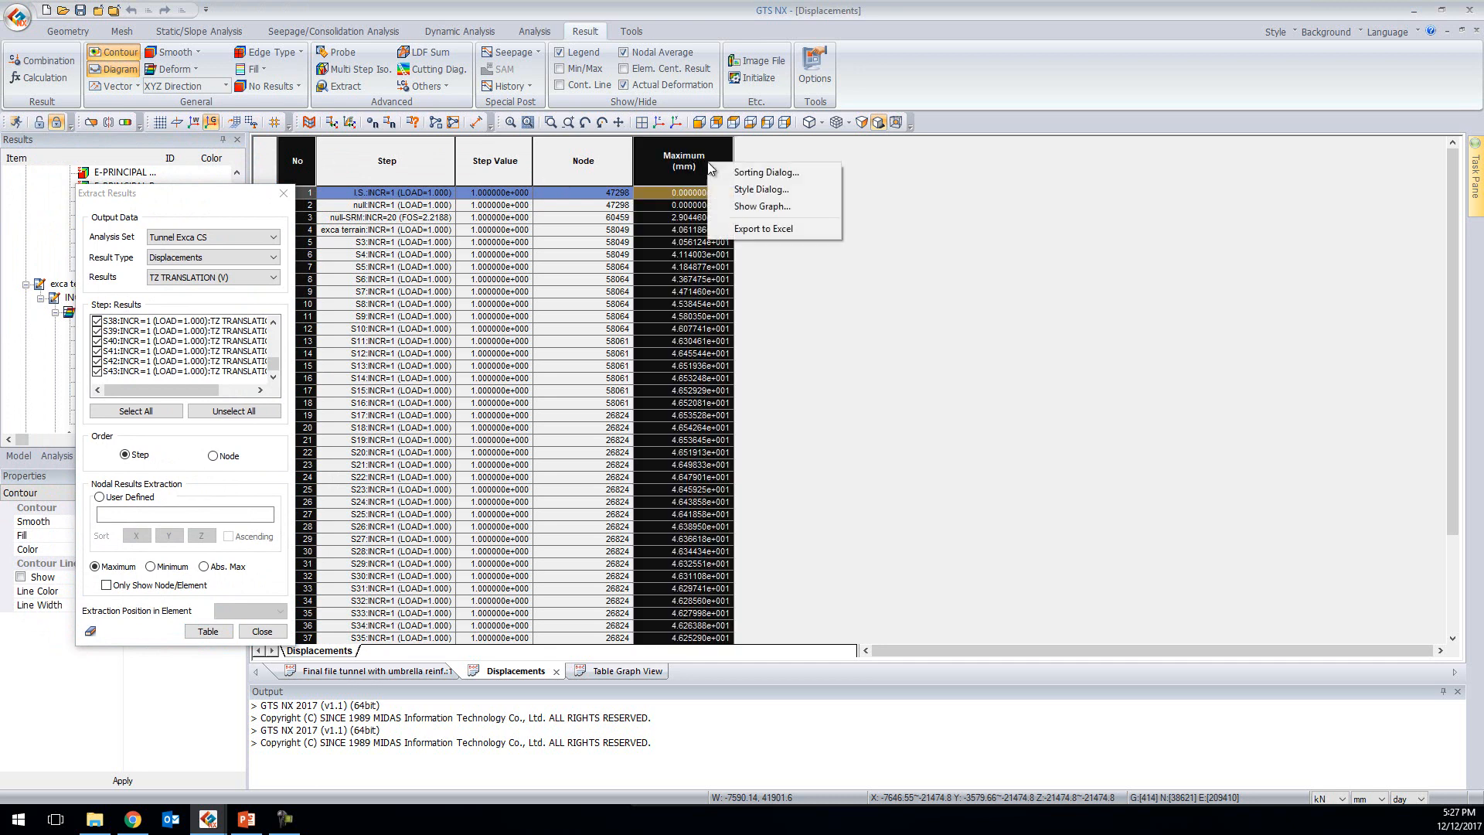
pyautogui.click(752, 207)
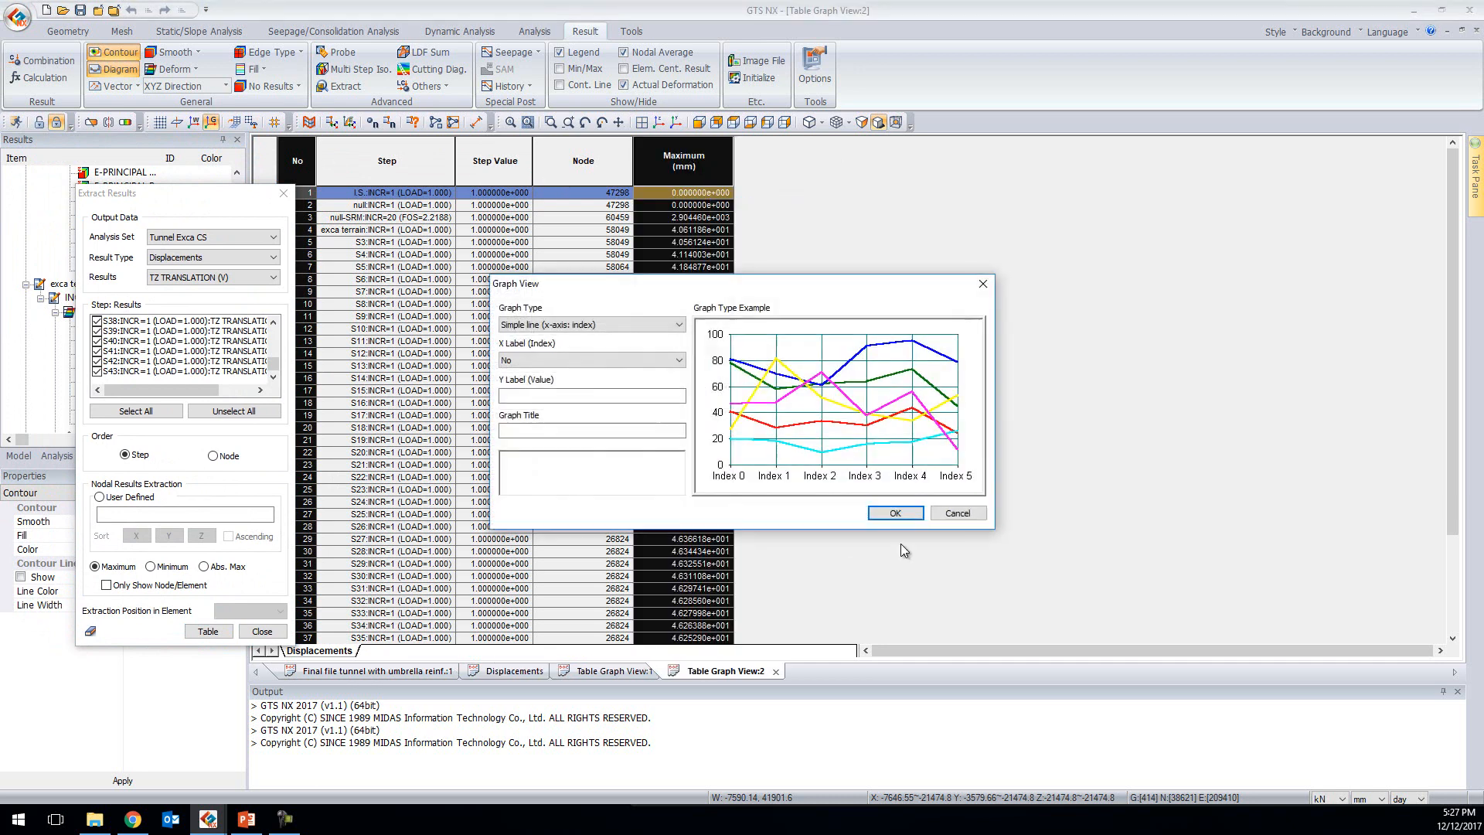
pyautogui.click(897, 512)
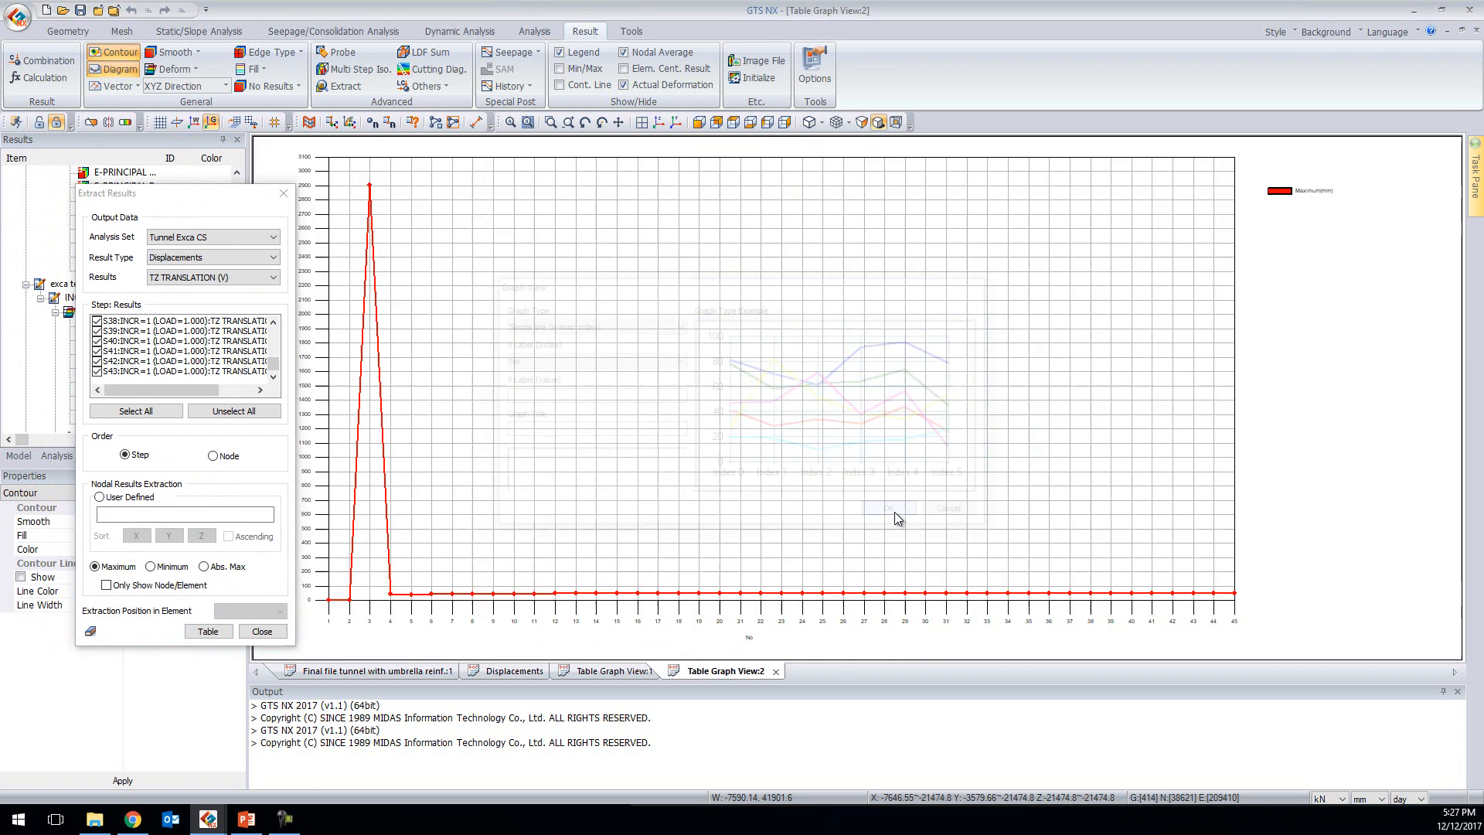
pyautogui.click(283, 193)
# Return to the model and start a Tunnel Exca CS displacement extraction with result TOTAL TRANSLATION (V), viewing the tunnel portal head-on
pyautogui.click(613, 670)
pyautogui.click(532, 670)
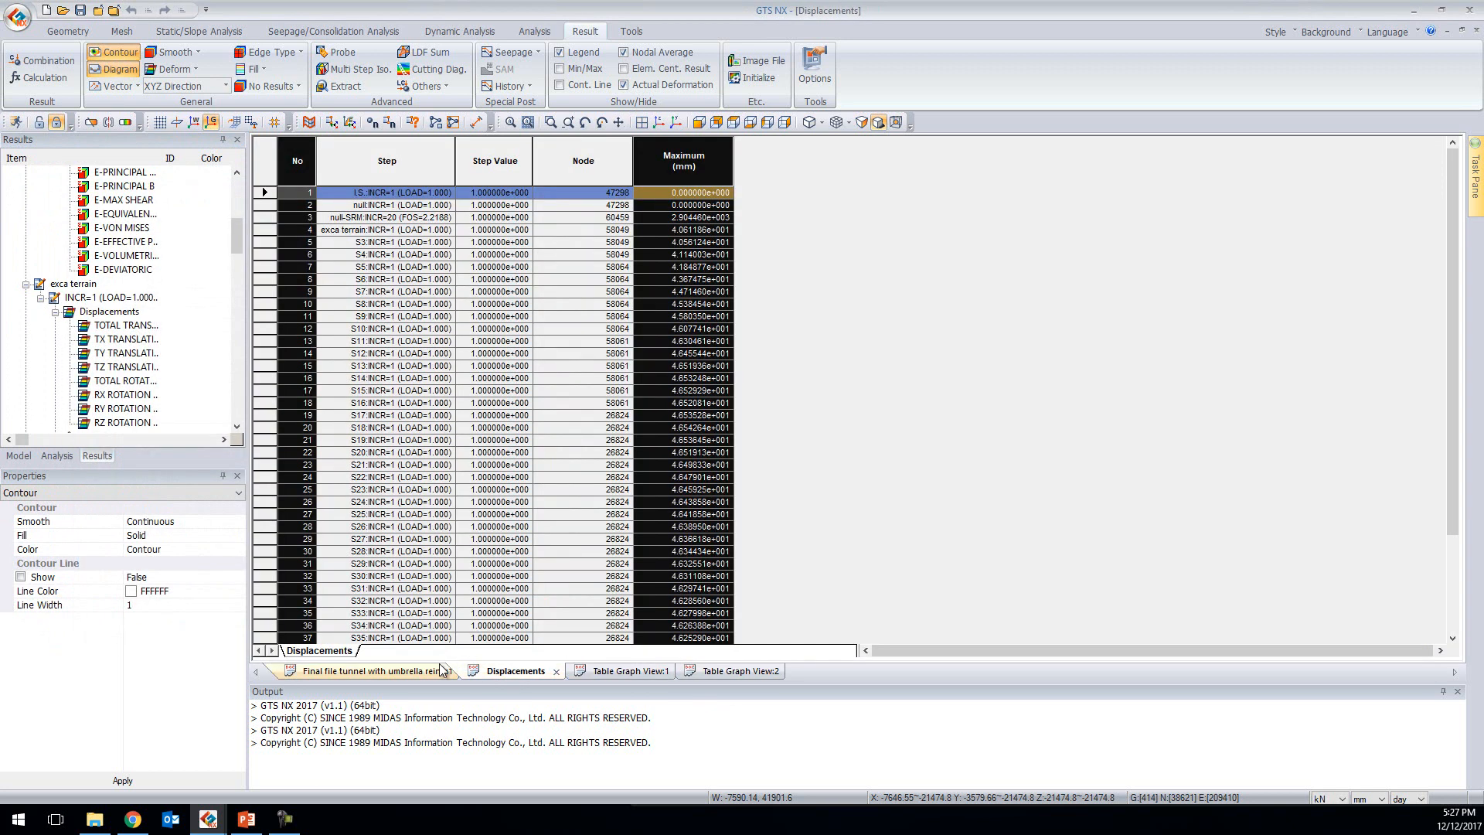
pyautogui.click(372, 670)
pyautogui.click(341, 85)
pyautogui.click(698, 125)
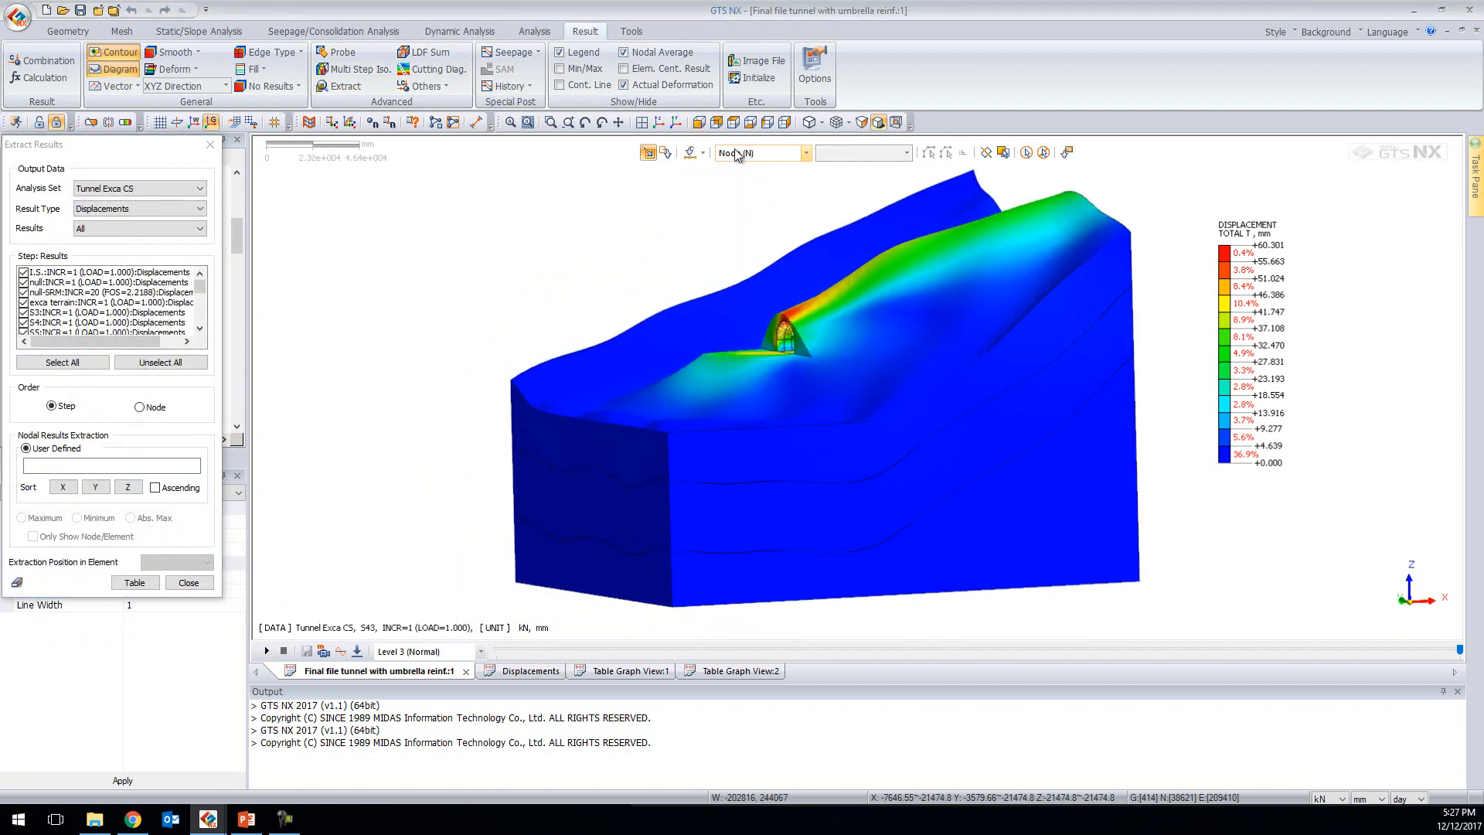
pyautogui.click(769, 124)
pyautogui.scroll(4, 967, 232)
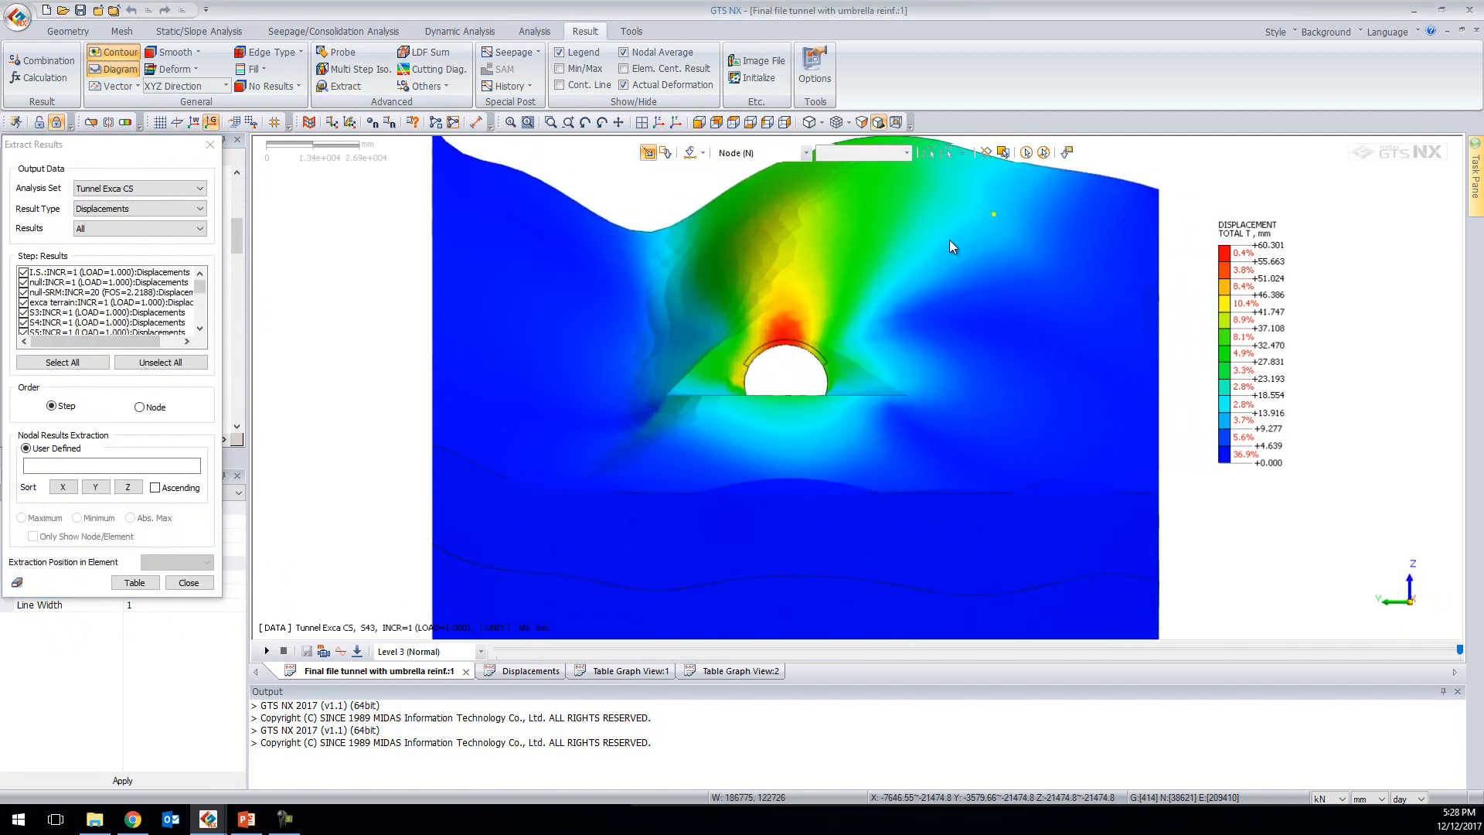
pyautogui.click(174, 229)
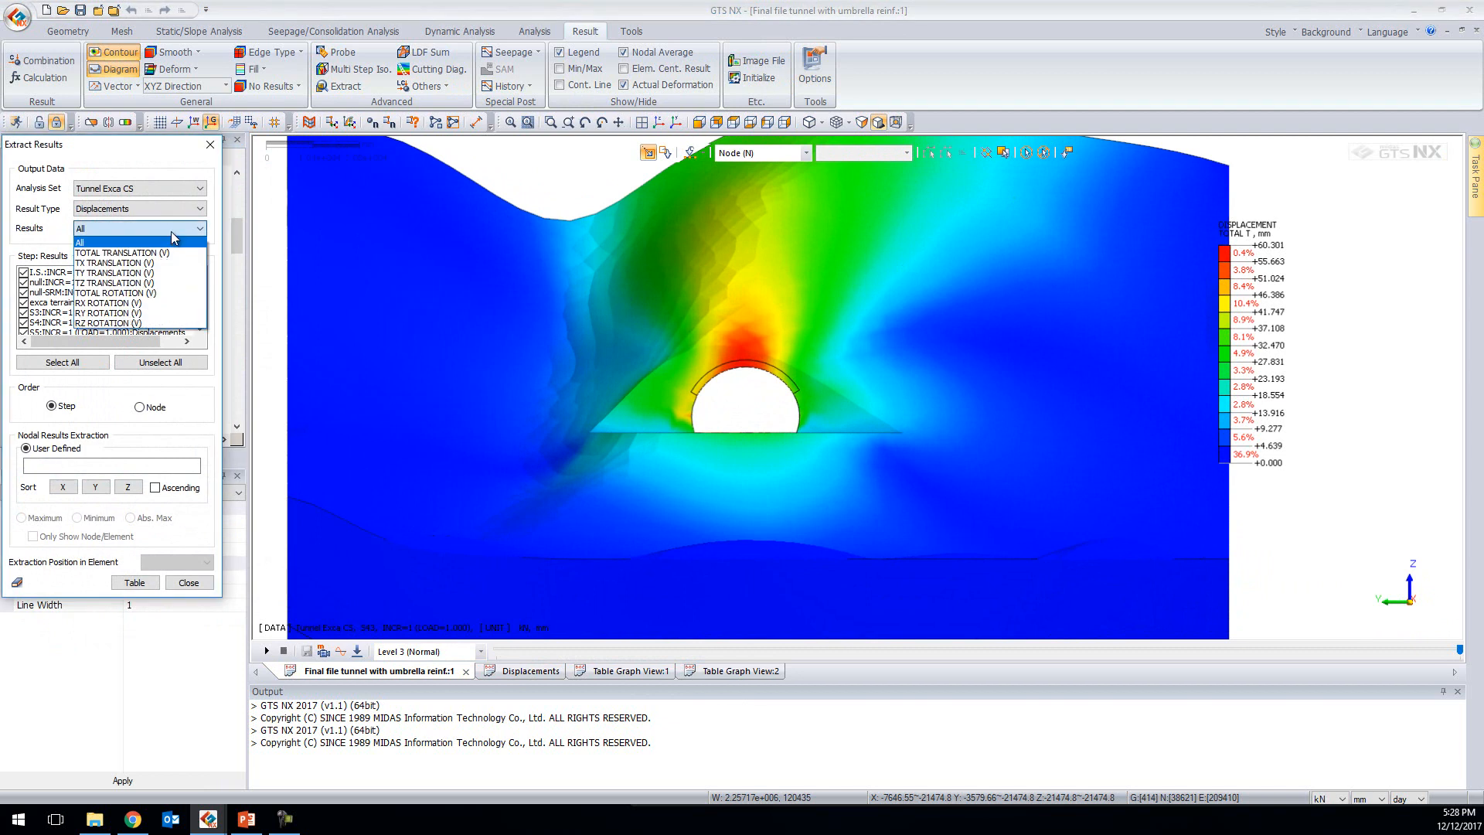
pyautogui.click(138, 253)
# Select the line of nodes along the tunnel crown and generate a table of their total translations for all stages
pyautogui.moveTo(139, 158); pyautogui.dragTo(156, 156)
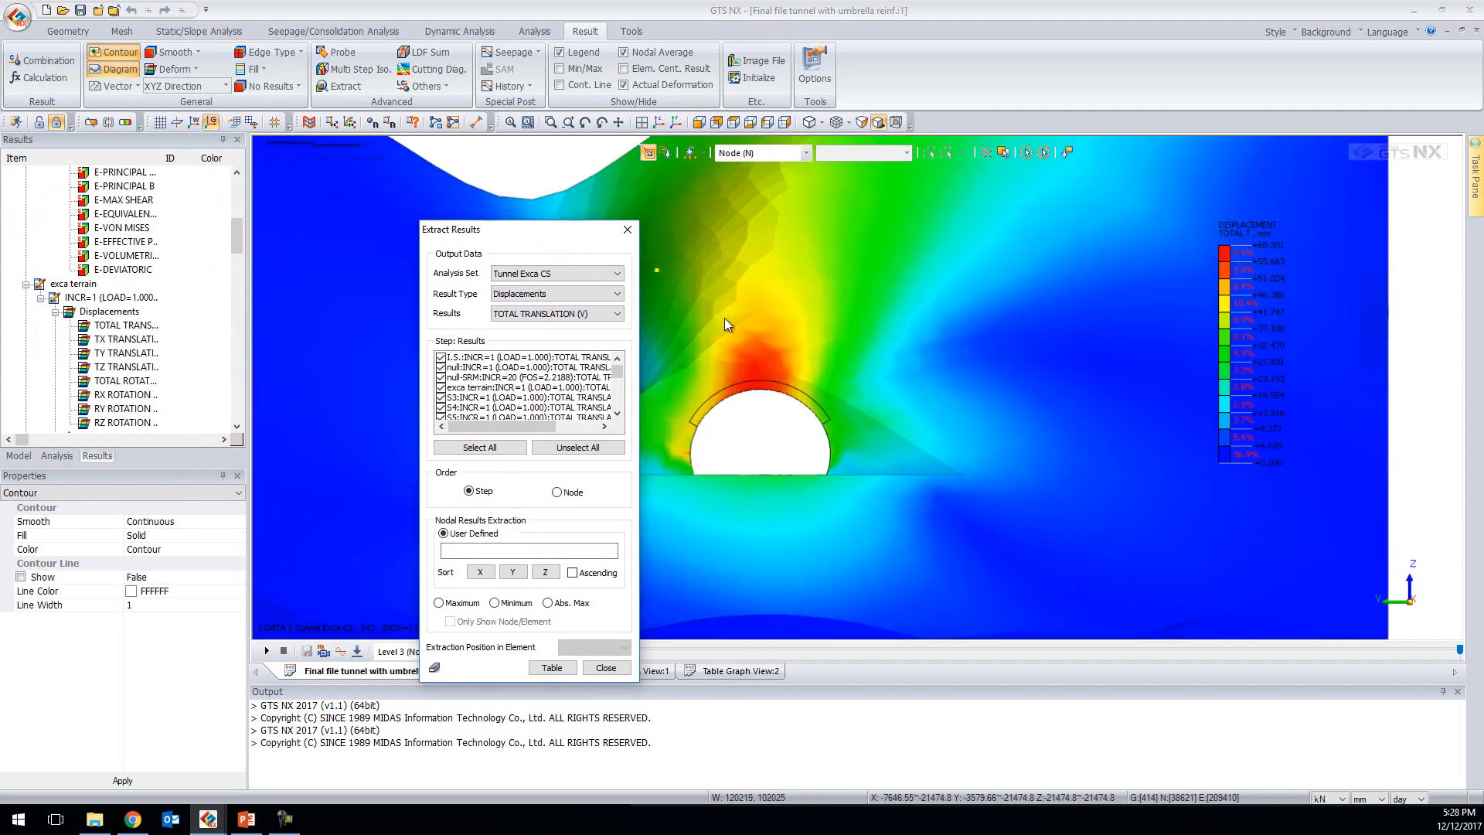
pyautogui.scroll(5, 749, 365)
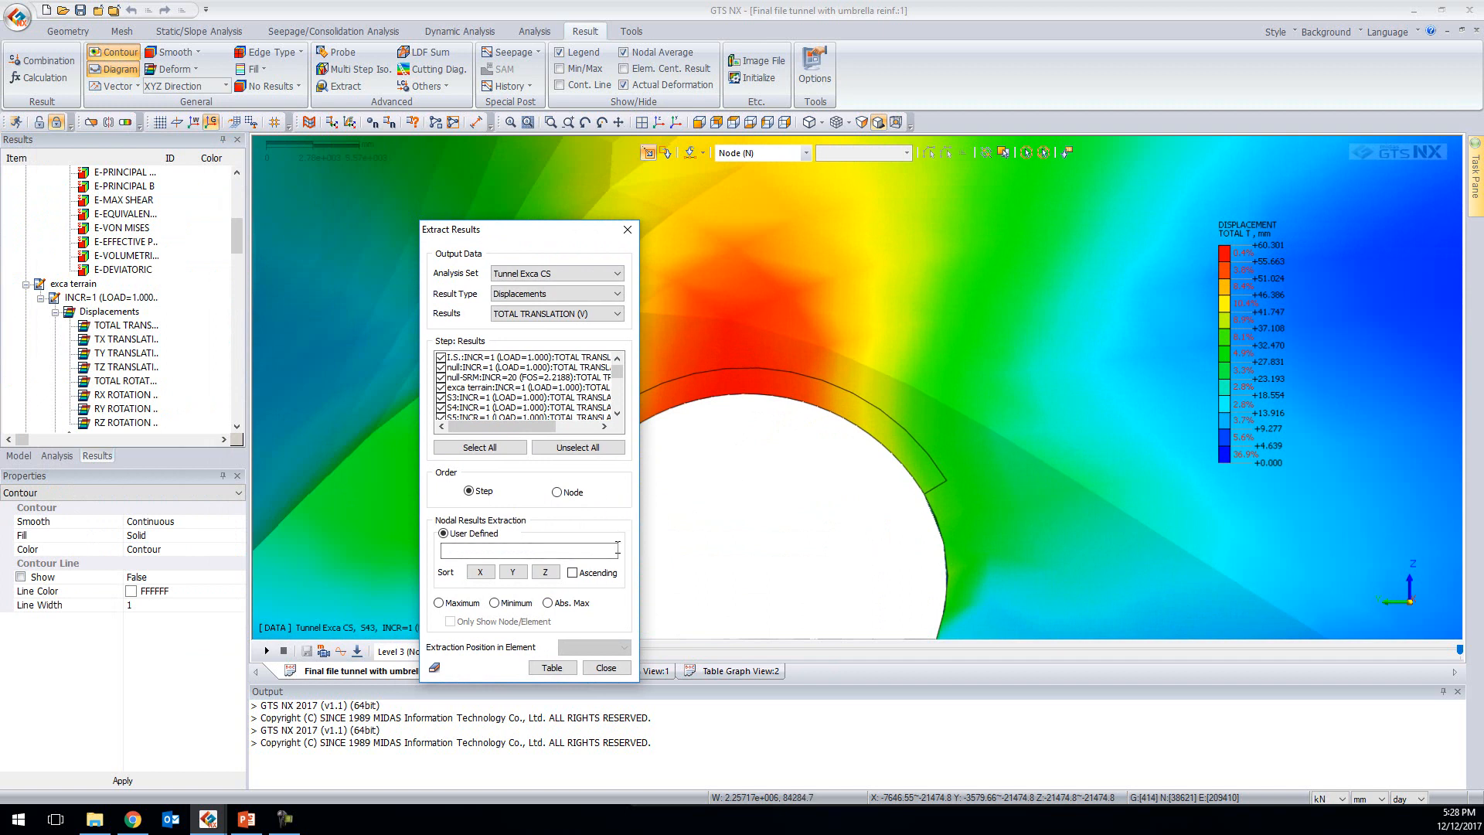
pyautogui.moveTo(749, 403); pyautogui.dragTo(729, 390)
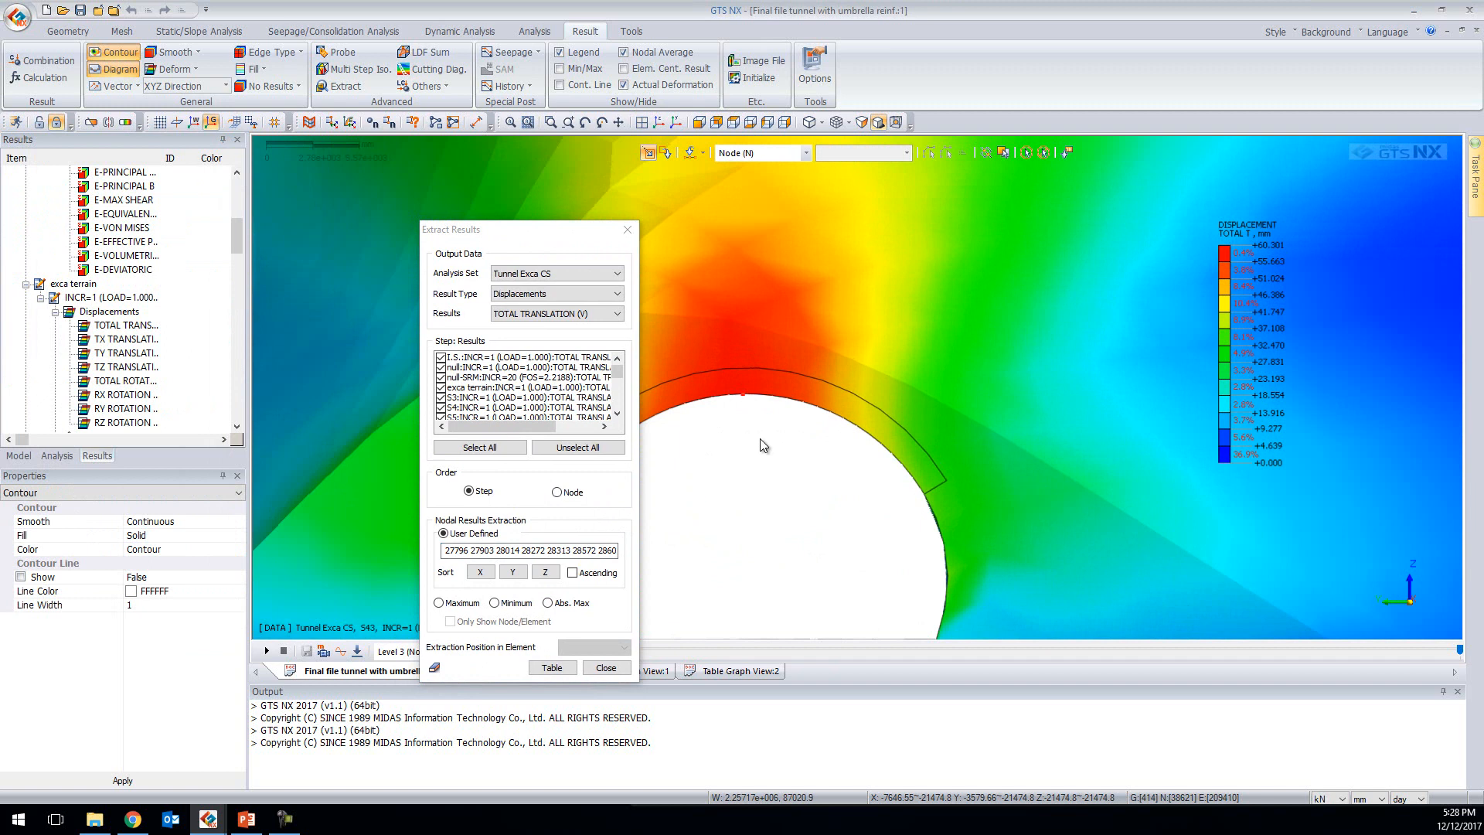
pyautogui.moveTo(760, 438); pyautogui.dragTo(759, 437, button='middle')
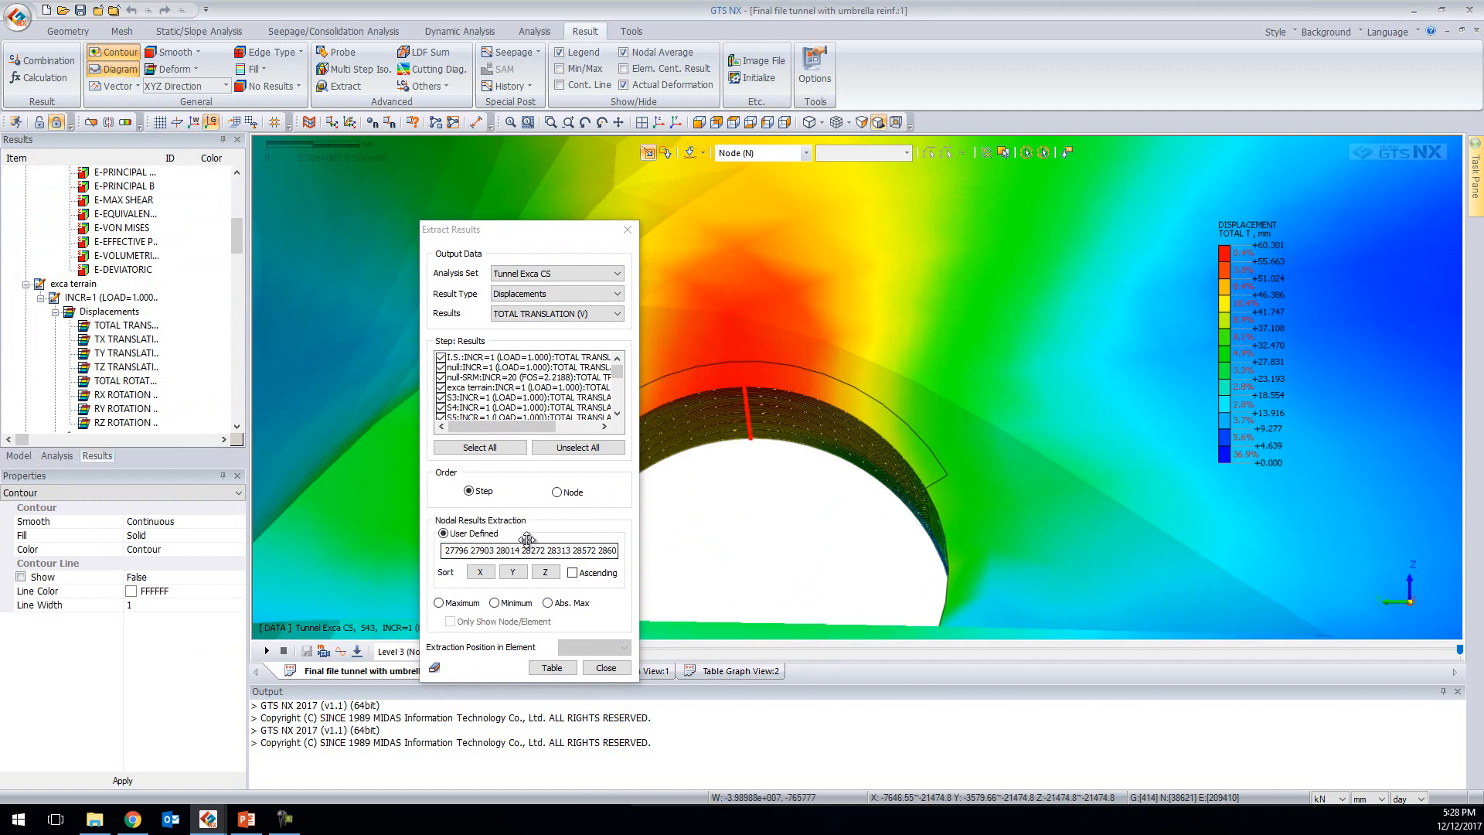
pyautogui.click(550, 668)
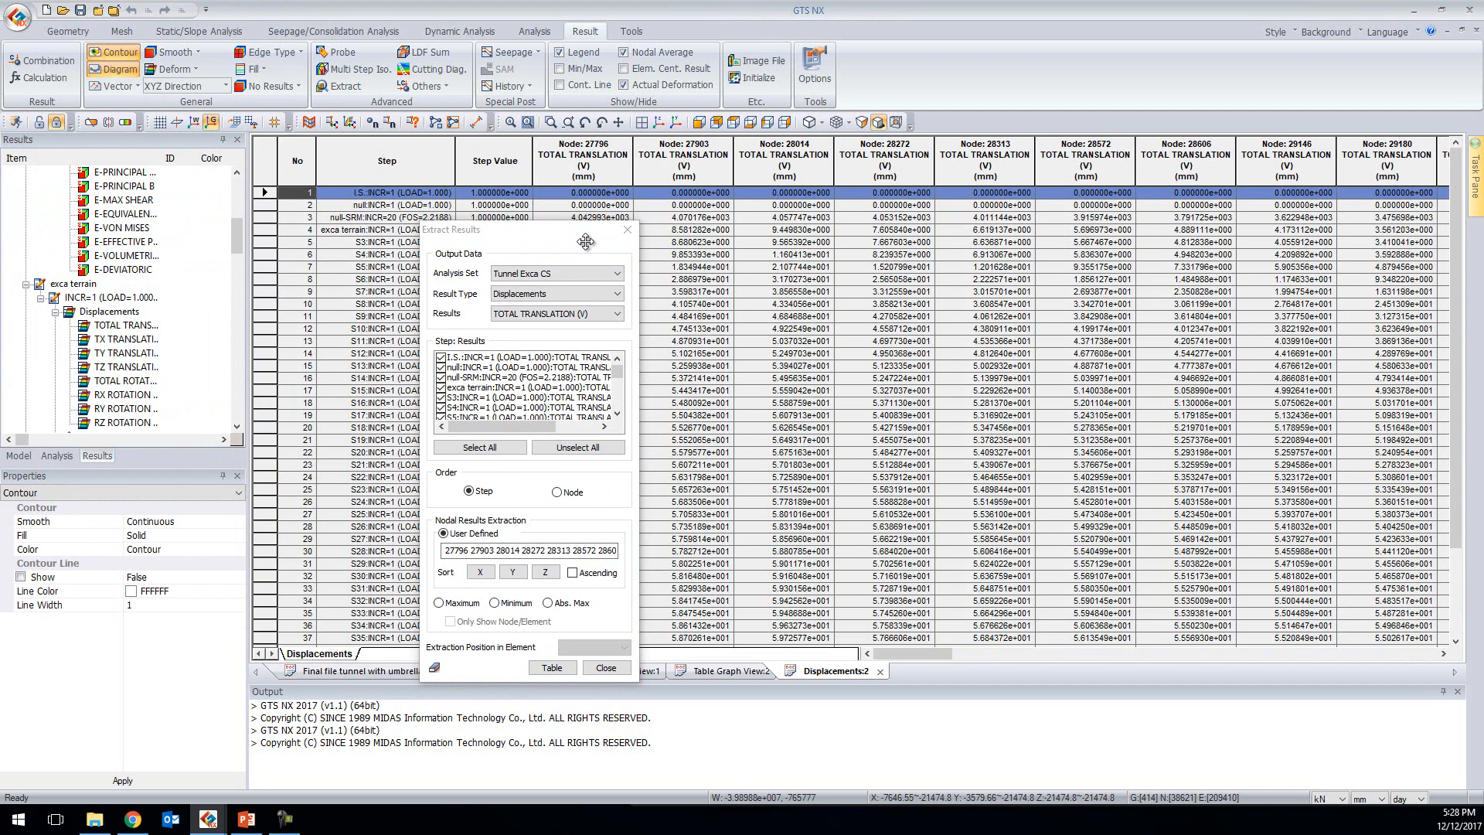
# Graph the total translation columns of all crown nodes against the No column of the new table
pyautogui.moveTo(586, 242); pyautogui.dragTo(209, 238)
pyautogui.click(309, 163)
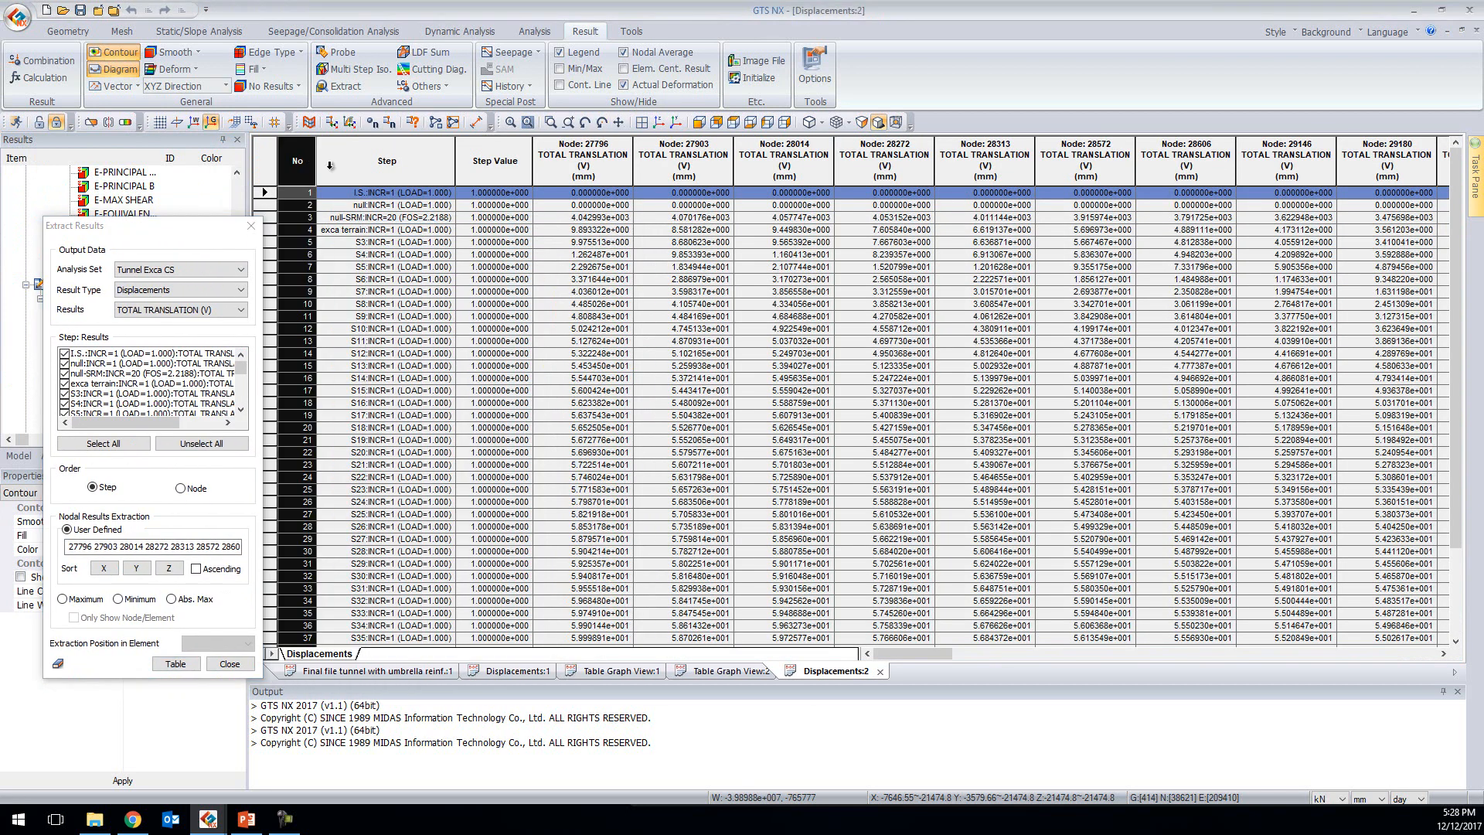
pyautogui.moveTo(593, 160); pyautogui.dragTo(1477, 158)
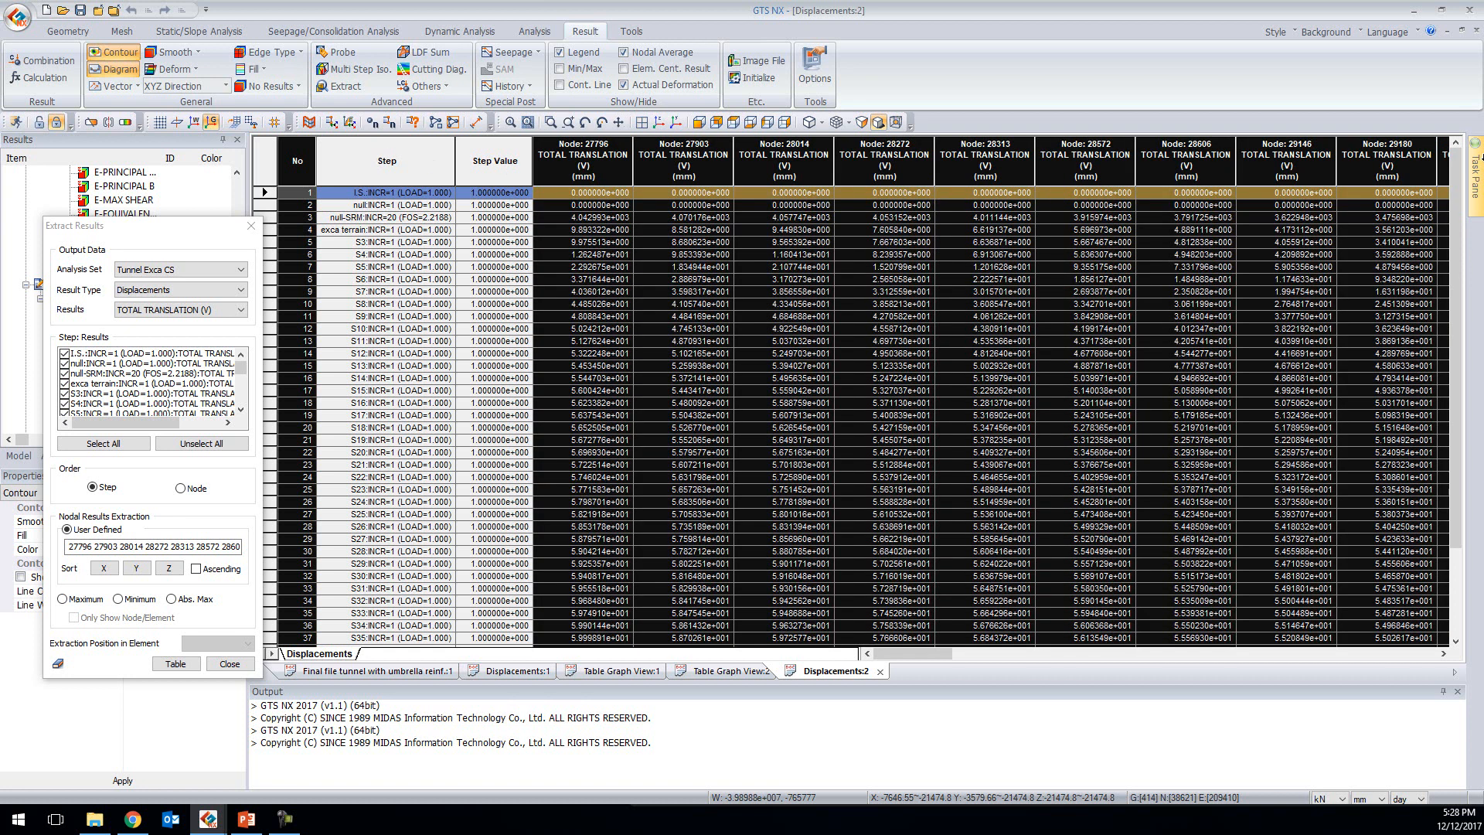
pyautogui.rightClick(1452, 177)
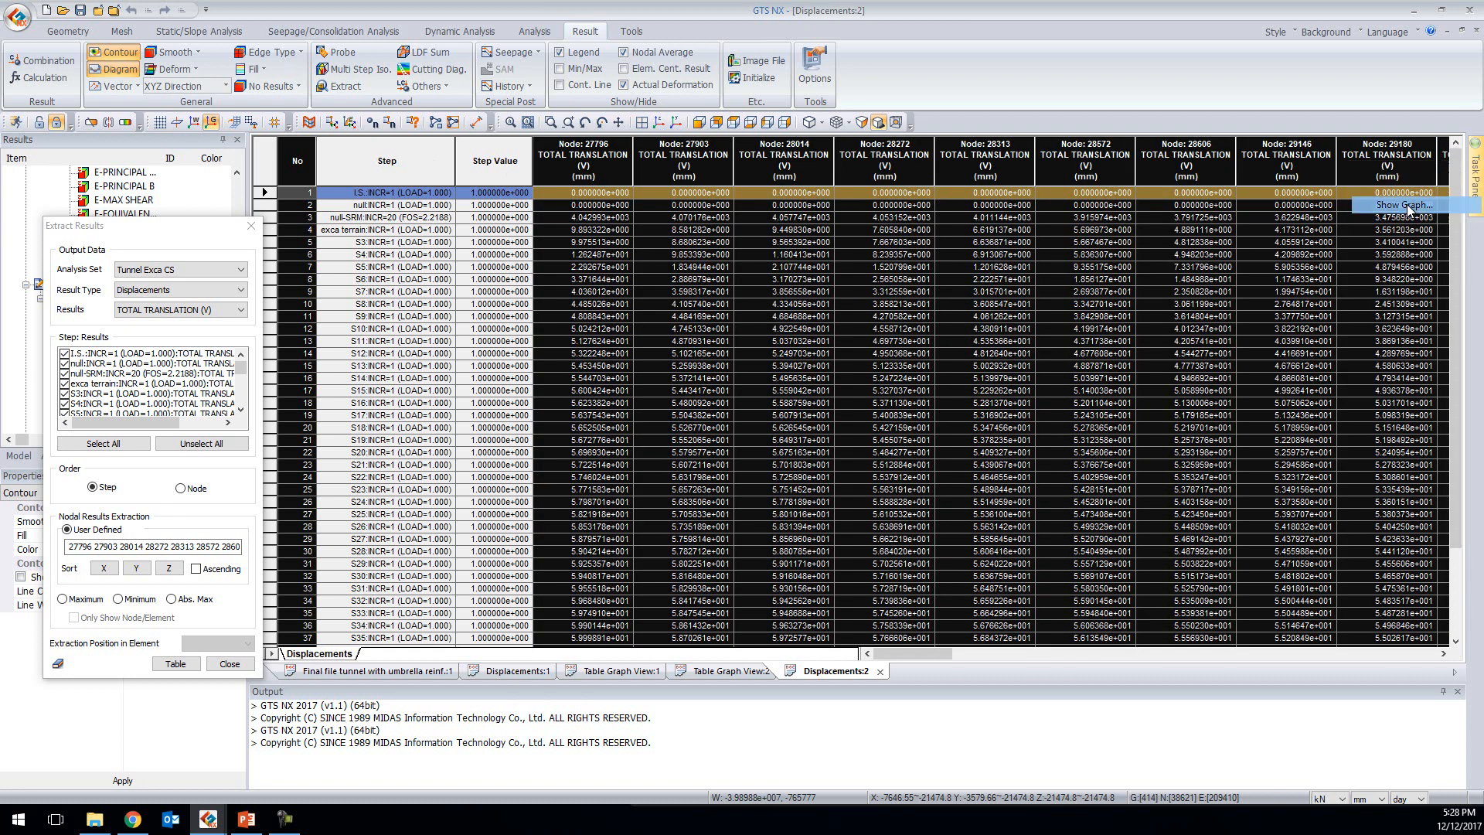
pyautogui.click(1392, 205)
pyautogui.click(889, 513)
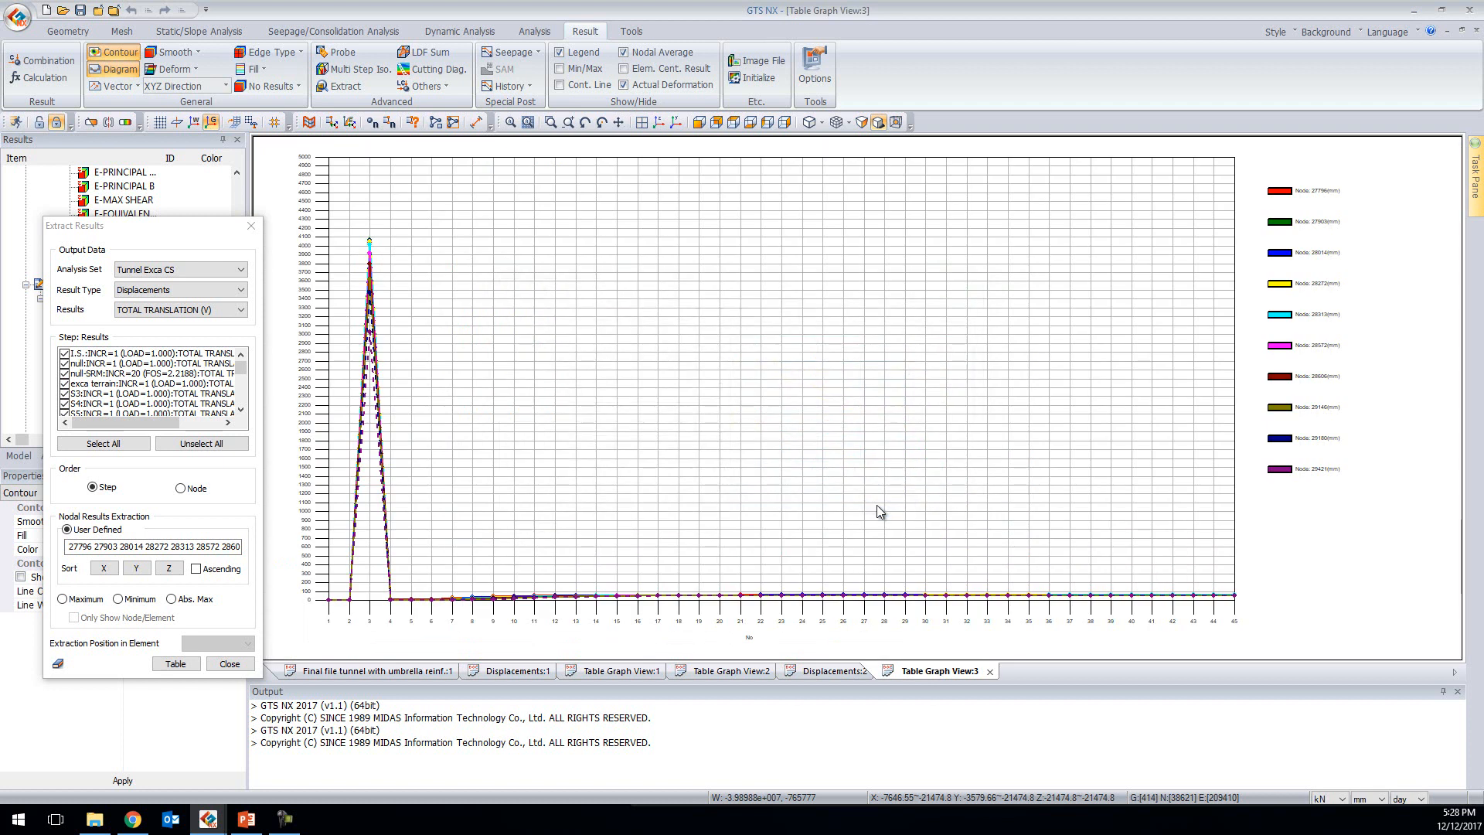
# Return to the model view, inspect the displacements around the tunnel crown, and close the result extraction
pyautogui.click(350, 672)
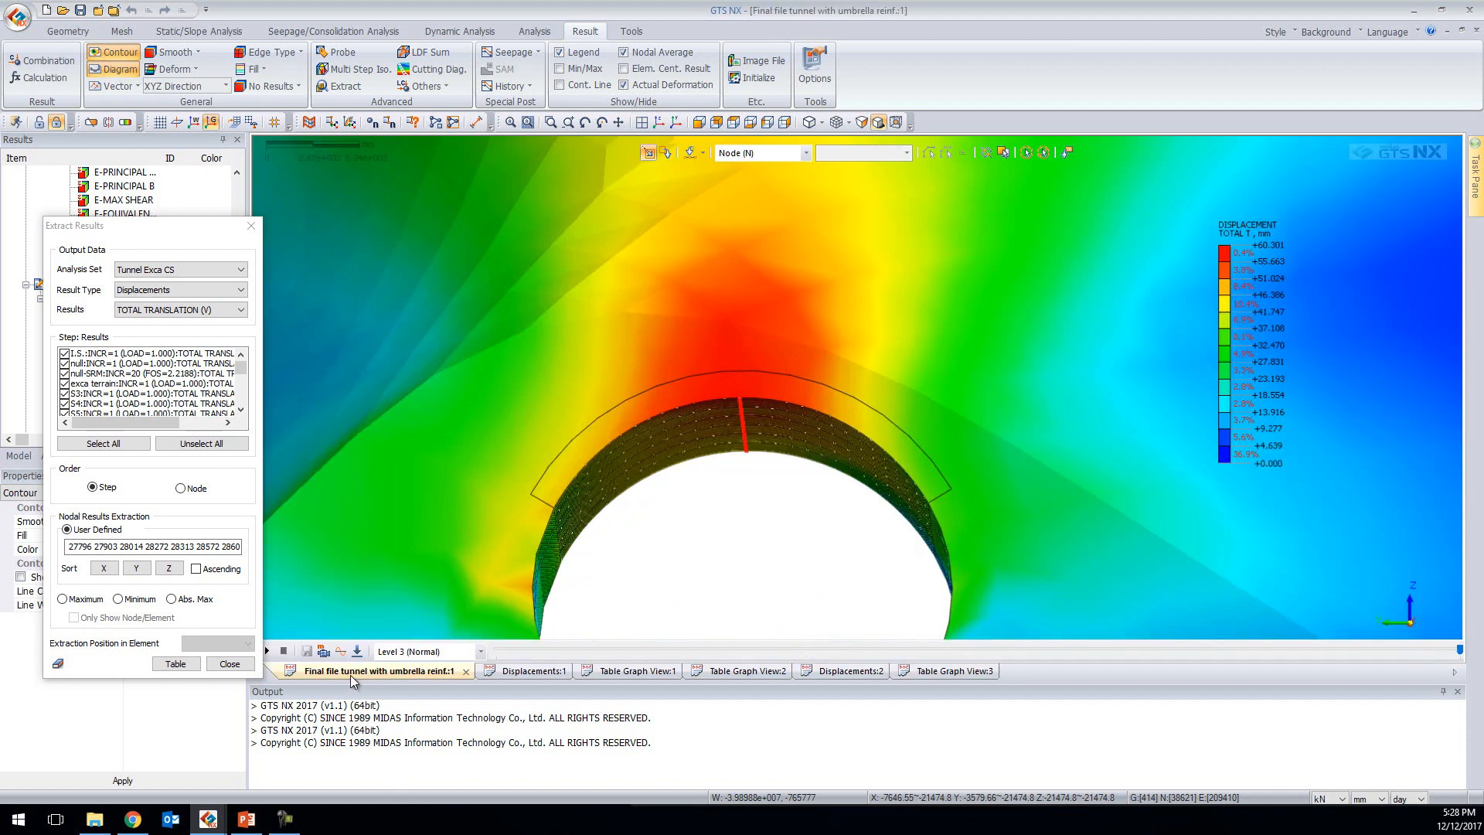
pyautogui.moveTo(882, 362); pyautogui.dragTo(756, 327, button='middle')
pyautogui.scroll(-4, 836, 379)
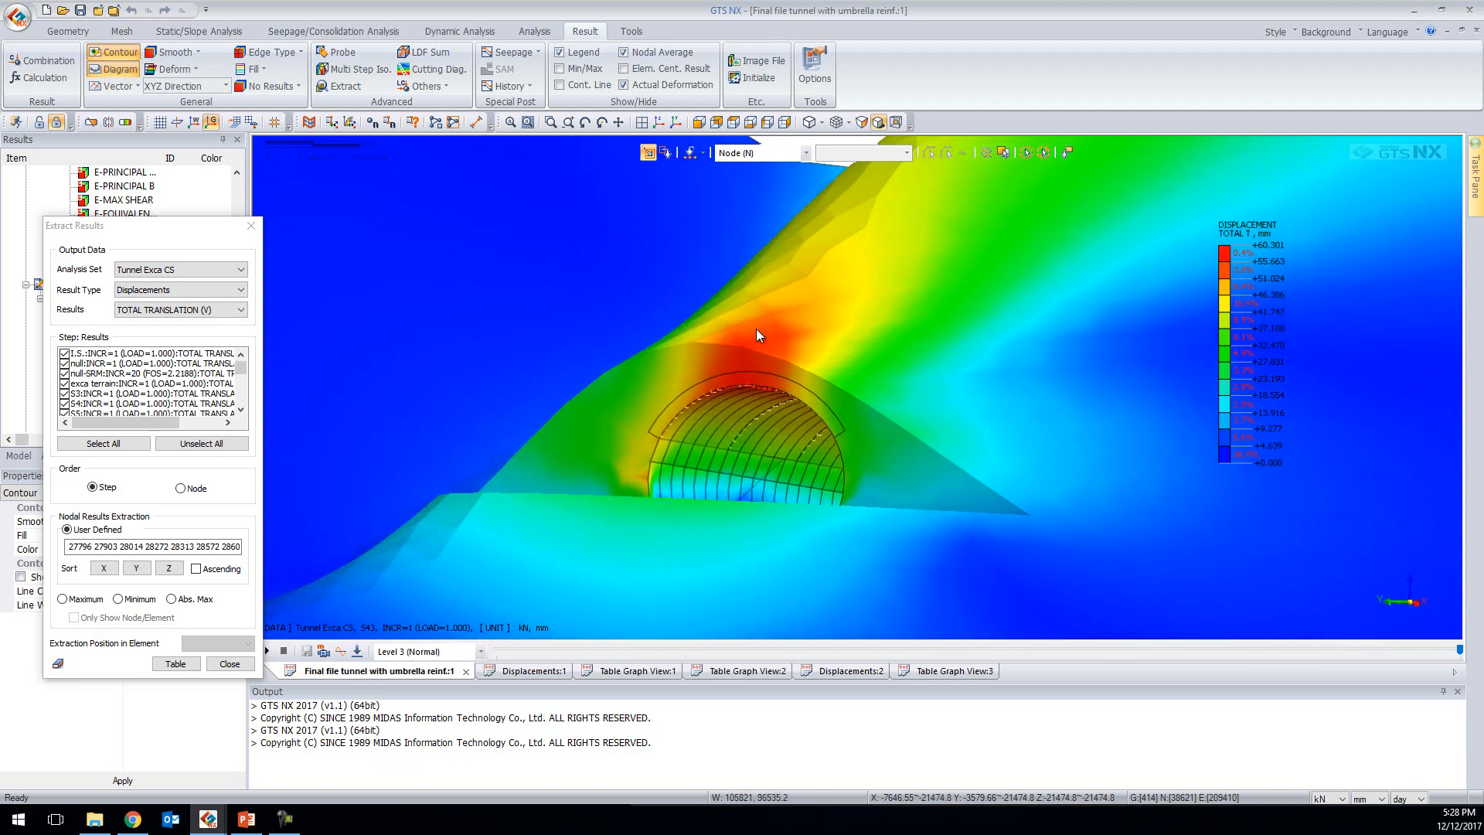
pyautogui.click(249, 225)
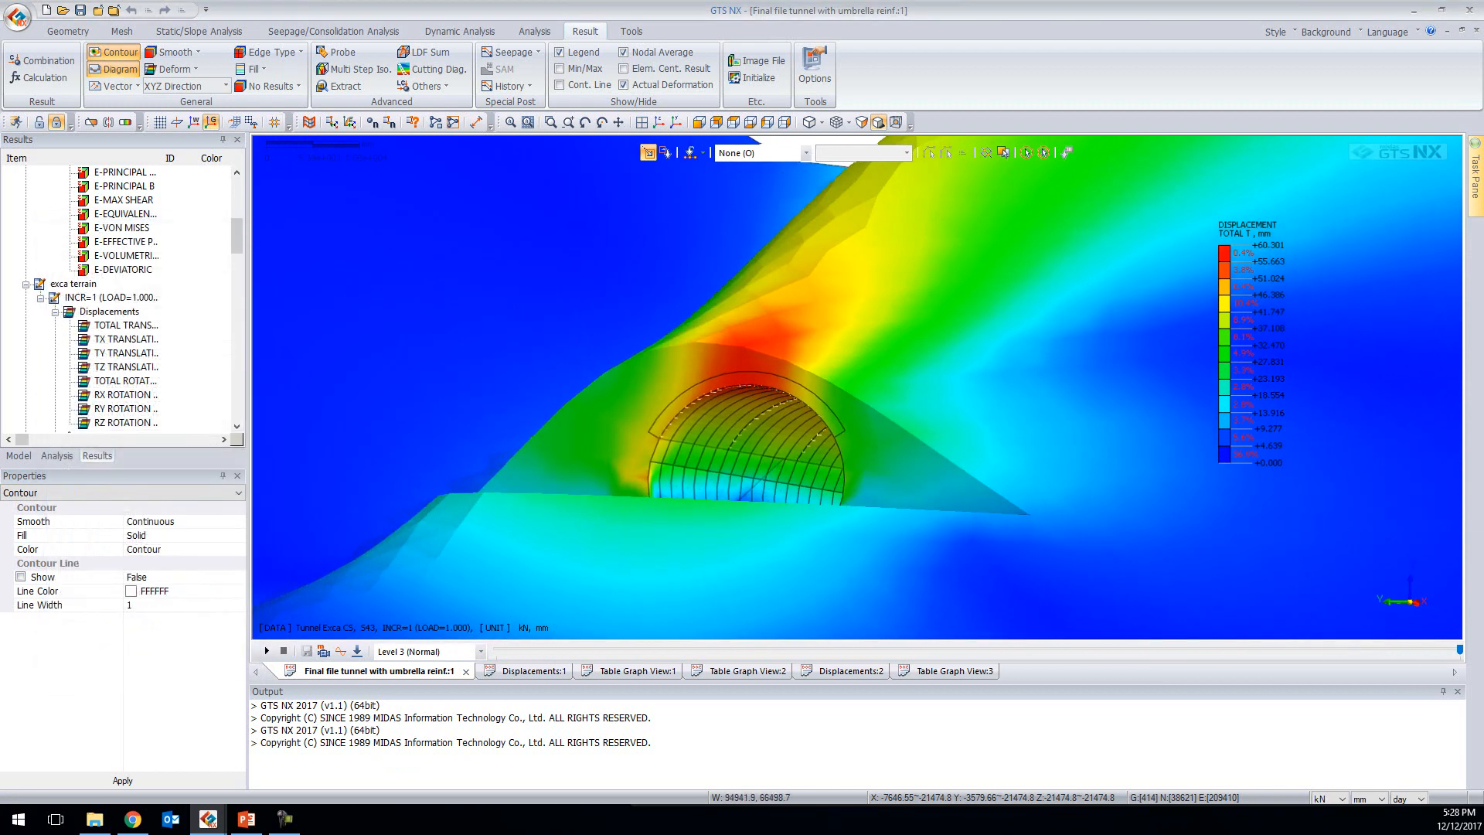
# Switch to PowerPoint, review the slide on truss, beam and shell forces and moments, and return to GTS NX in isometric view
pyautogui.click(246, 819)
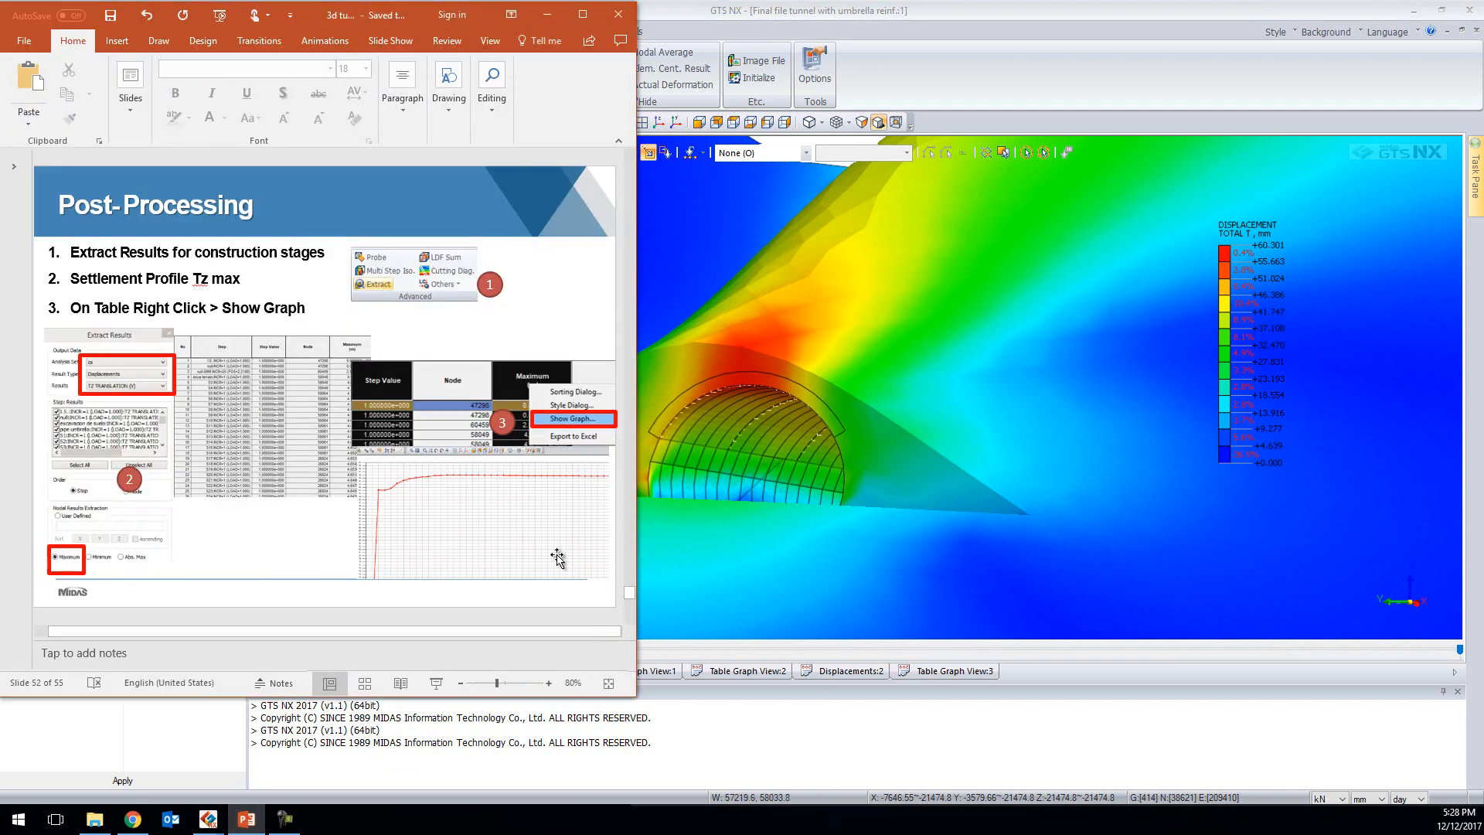
pyautogui.scroll(-1, 559, 556)
pyautogui.scroll(-1, 559, 557)
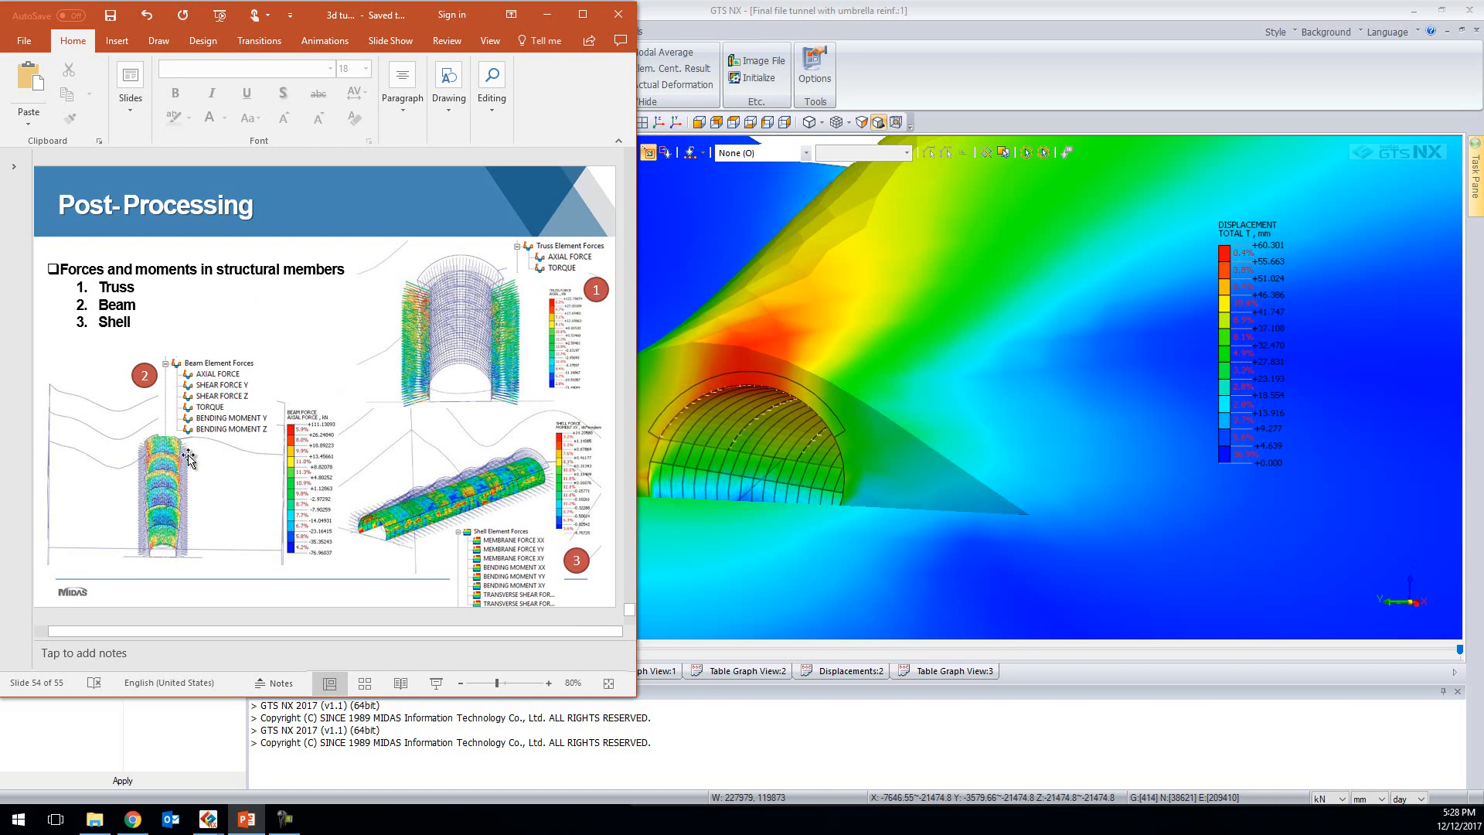
pyautogui.scroll(-1, 534, 491)
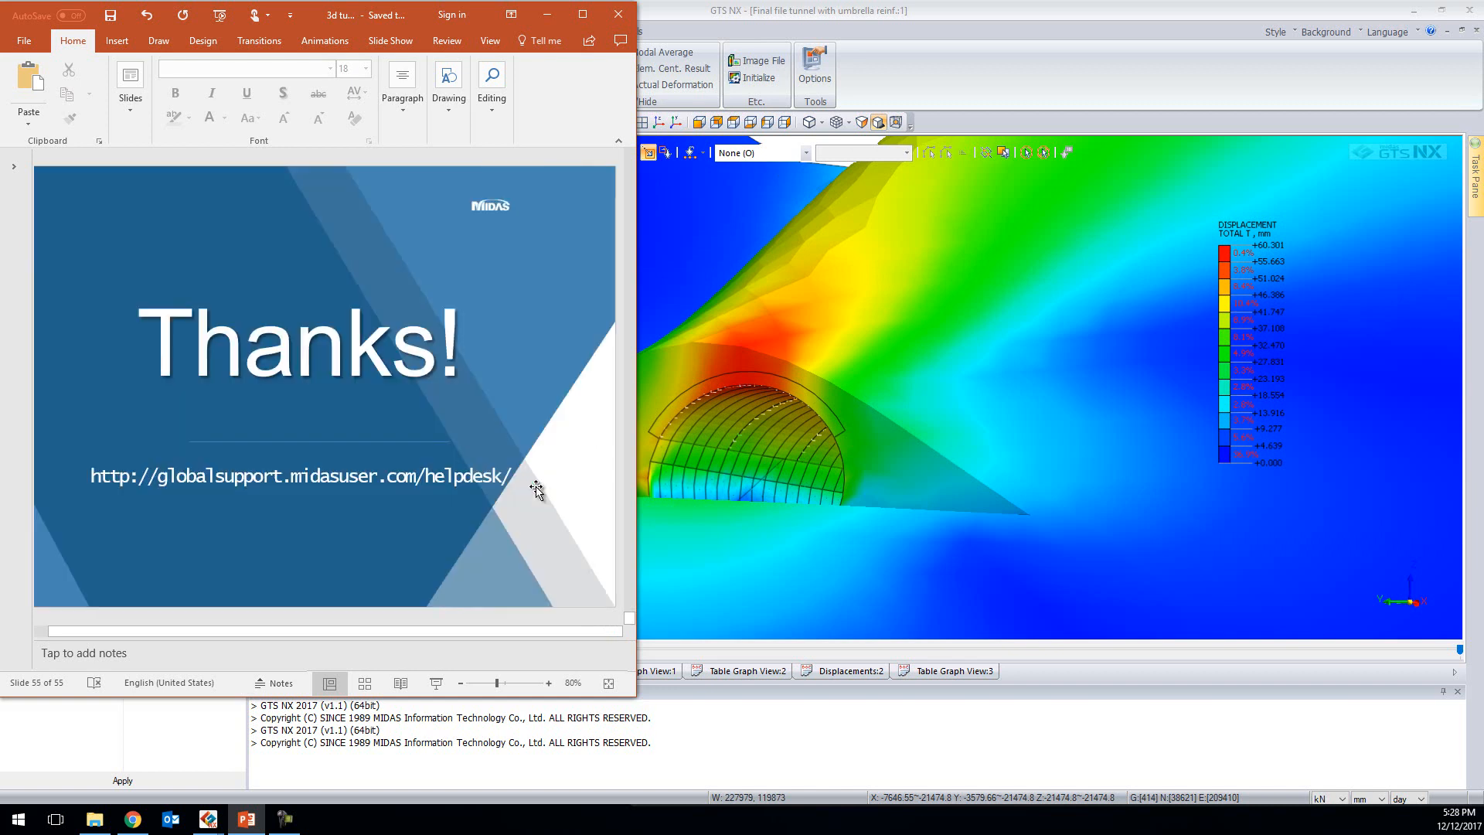
pyautogui.scroll(1, 538, 489)
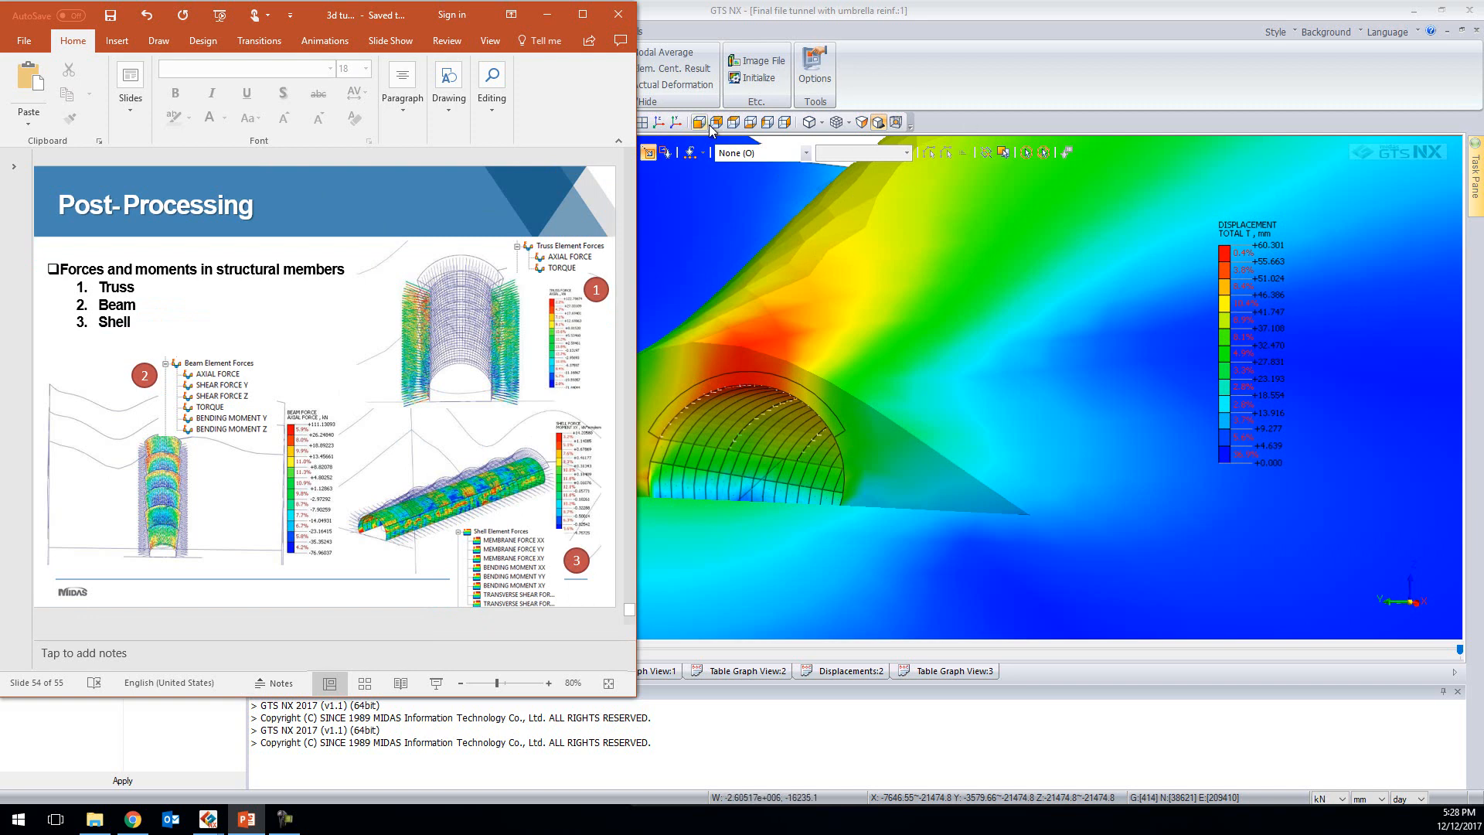
pyautogui.click(659, 124)
pyautogui.click(659, 124)
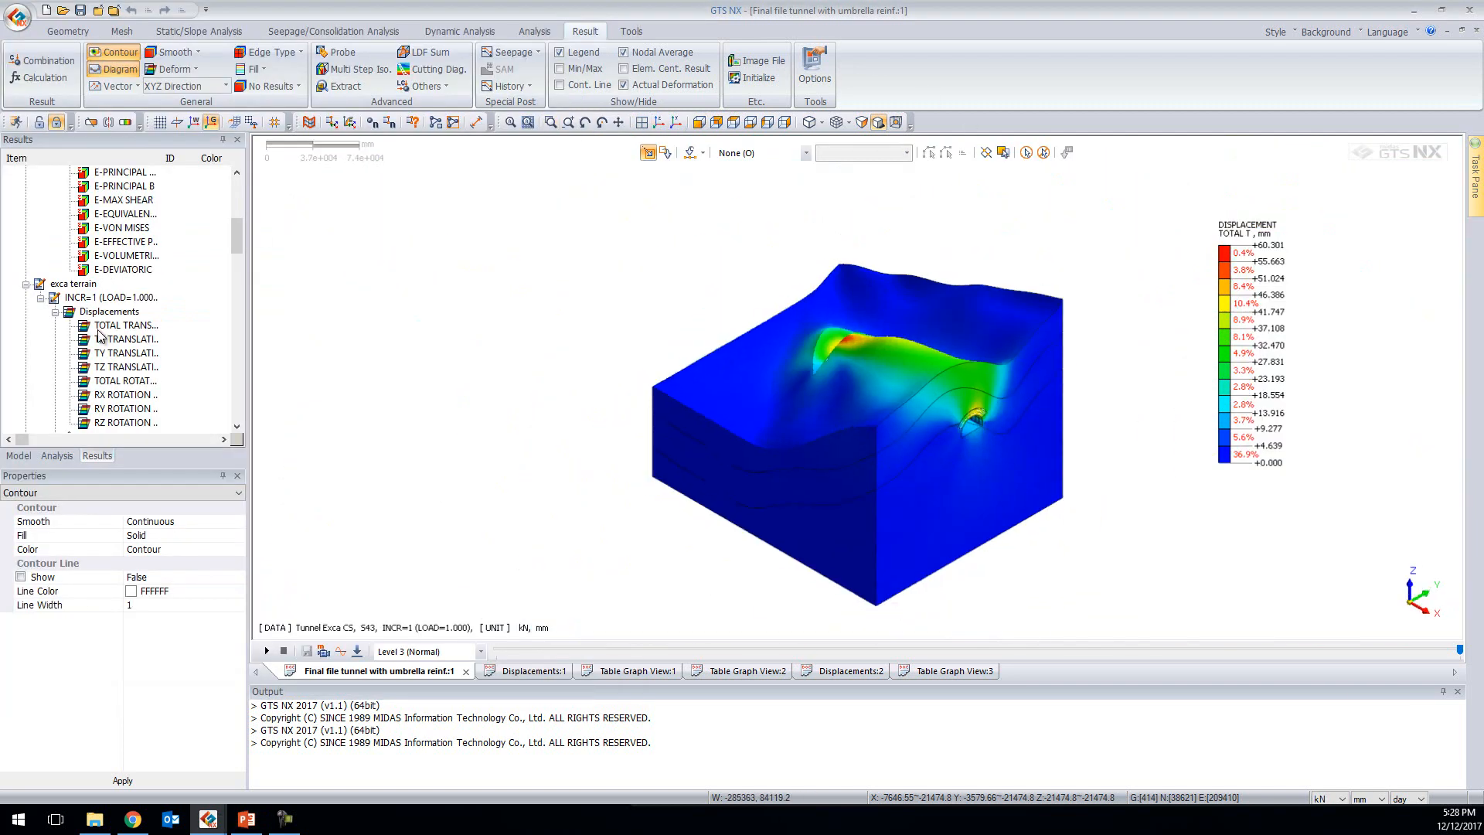
# Display the beam element axial force for stage S43 and examine its distribution along the tunnel
pyautogui.scroll(-5, 112, 325)
pyautogui.scroll(-20, 54, 348)
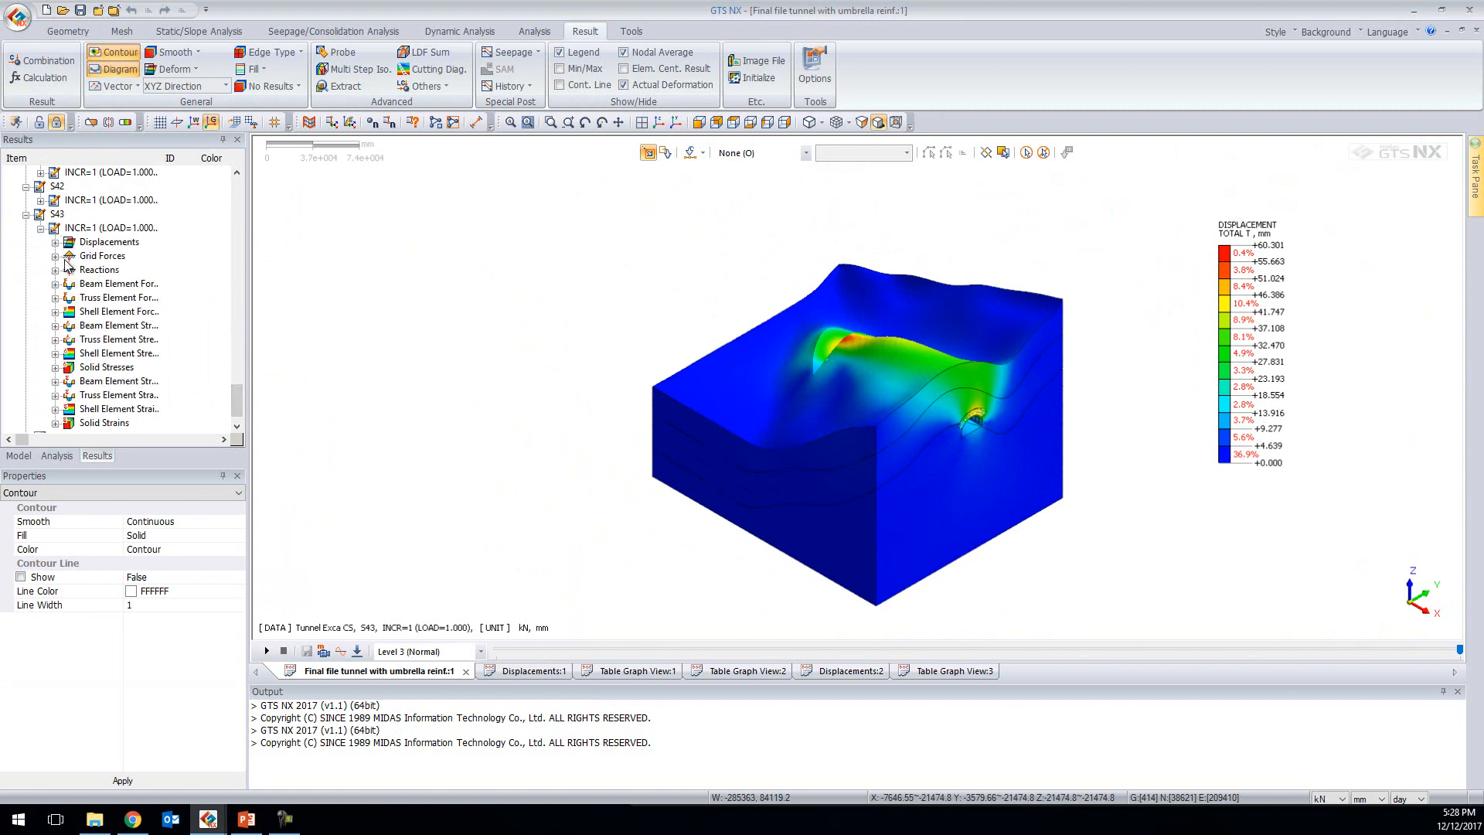
pyautogui.click(55, 284)
pyautogui.click(116, 299)
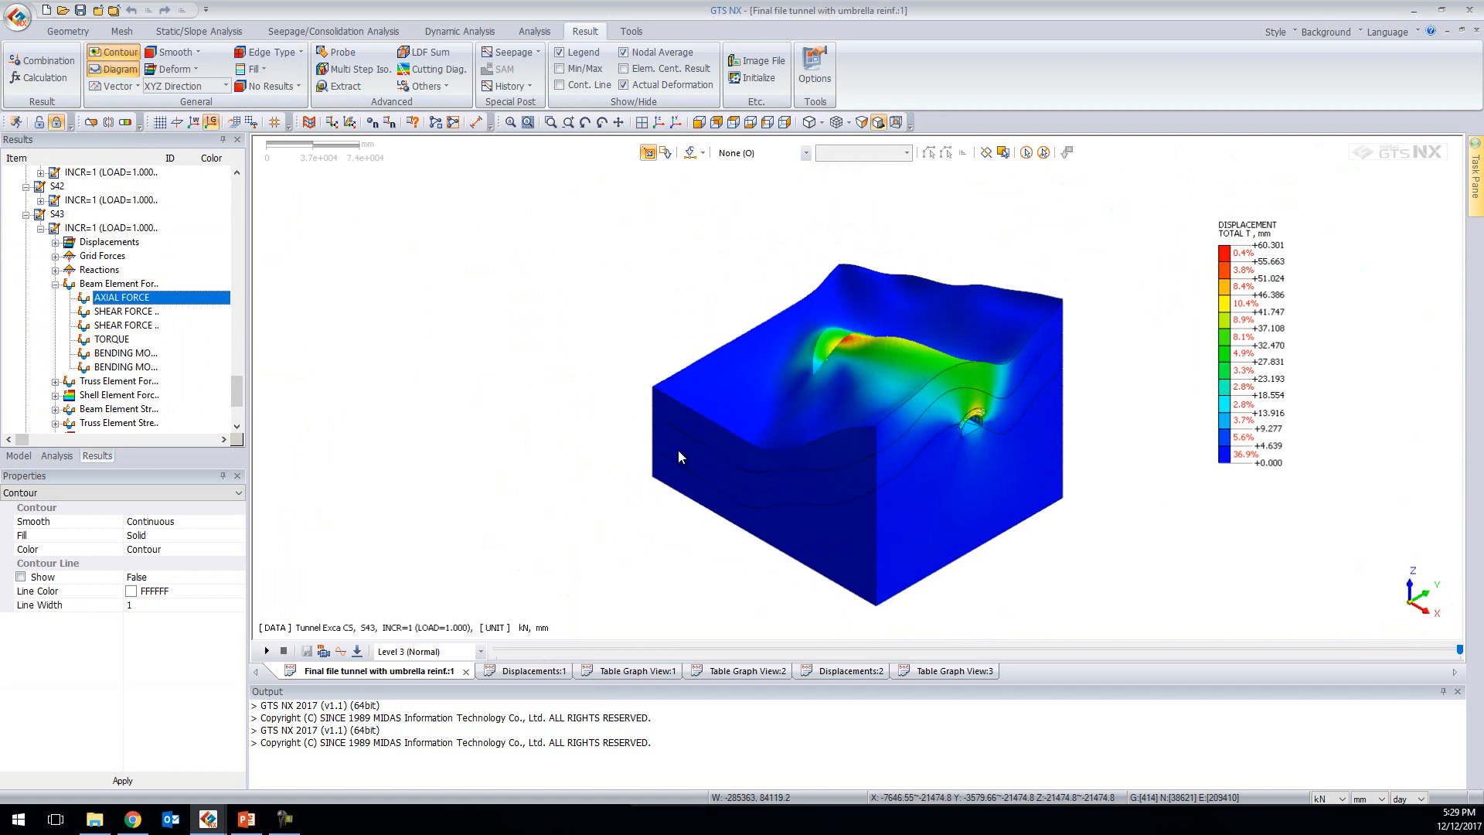
pyautogui.moveTo(818, 534); pyautogui.dragTo(866, 272, button='middle')
pyautogui.scroll(3, 866, 273)
pyautogui.moveTo(805, 443); pyautogui.dragTo(793, 363, button='middle')
pyautogui.scroll(2, 880, 289)
# Display the beam element shear force and bending moment Y contours for stage S43 and examine them along the tunnel
pyautogui.click(143, 328)
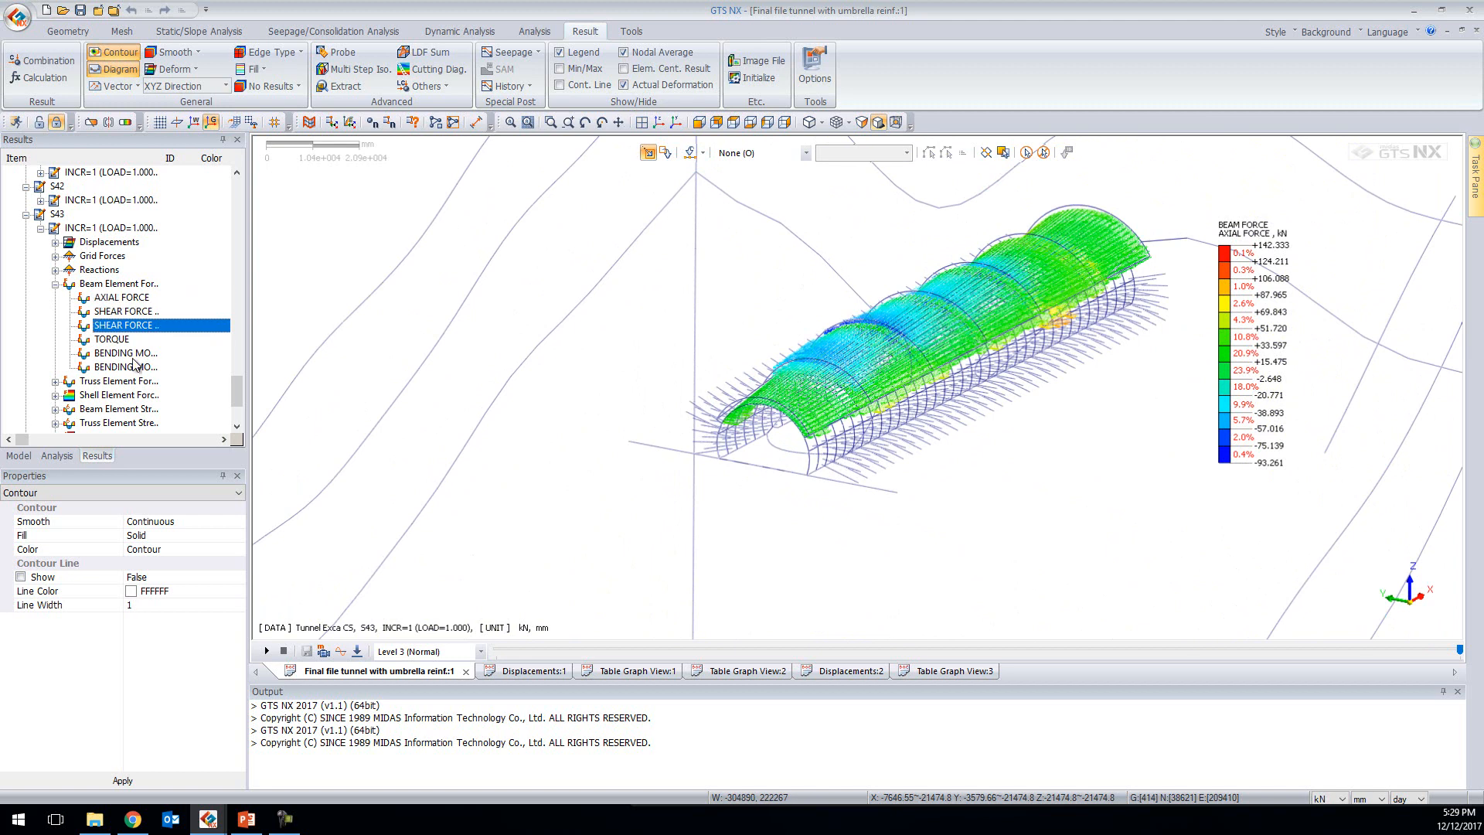
pyautogui.click(134, 355)
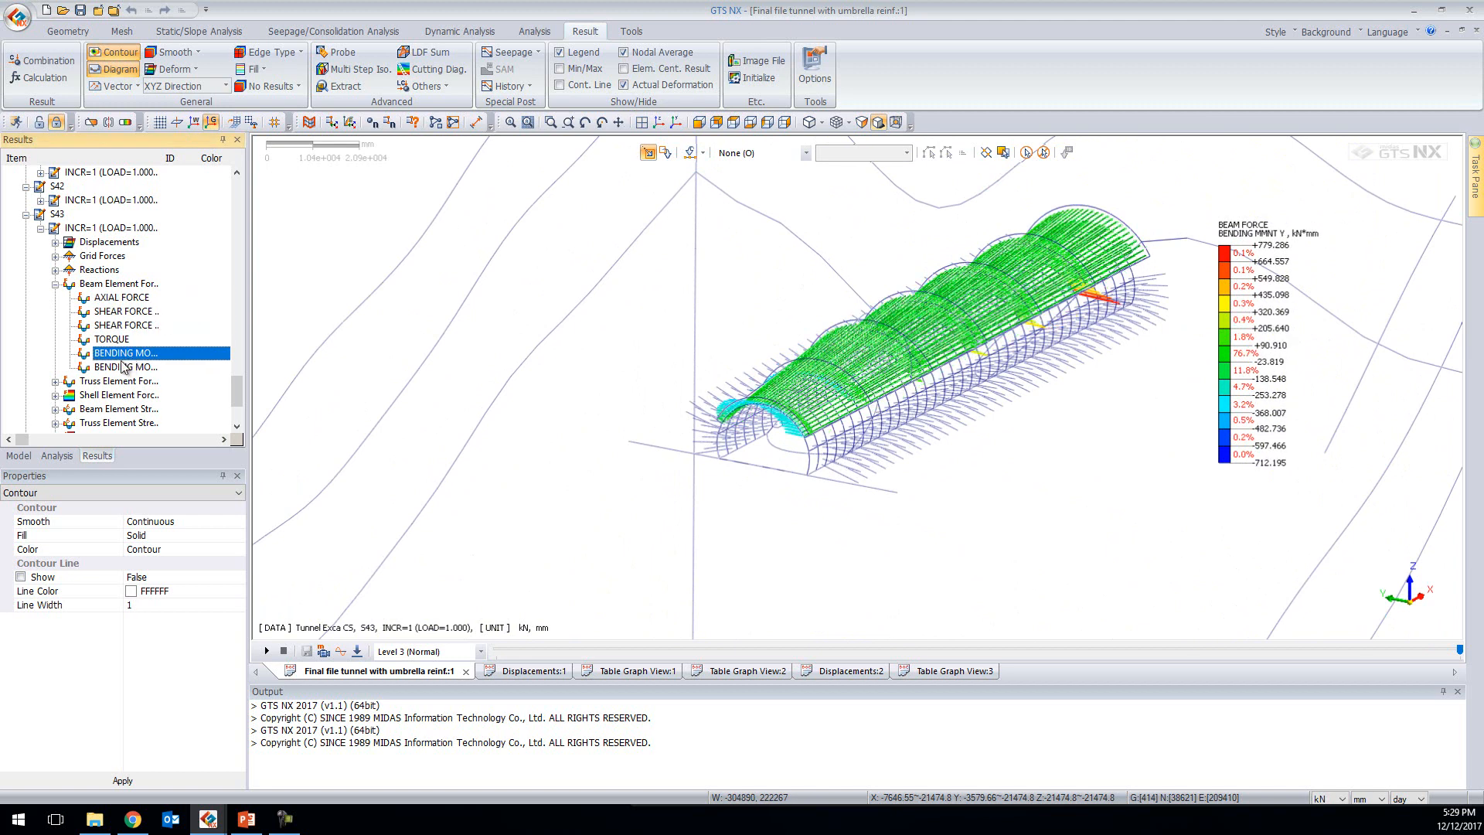
pyautogui.click(55, 382)
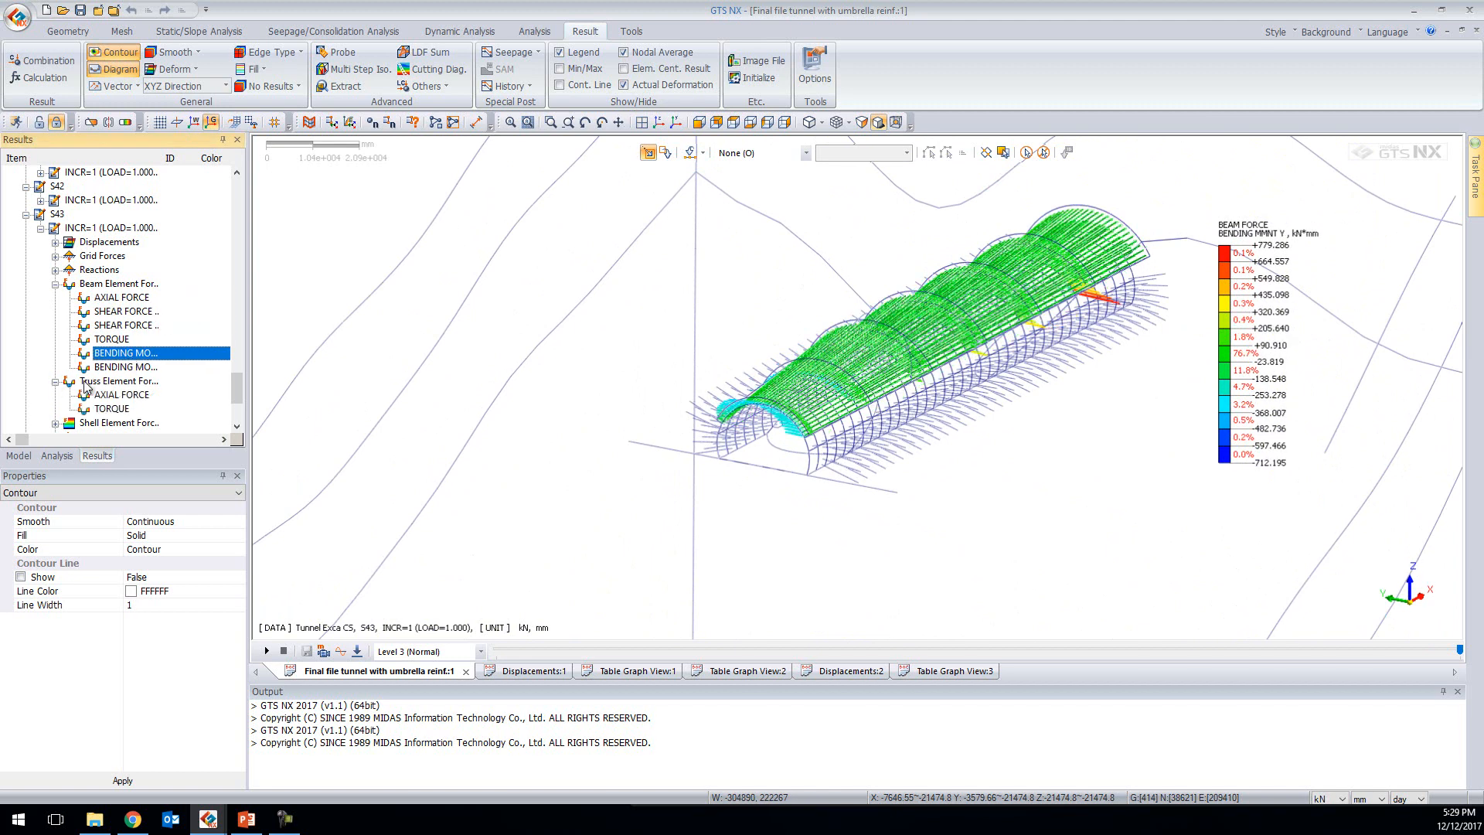
pyautogui.click(121, 312)
pyautogui.click(133, 299)
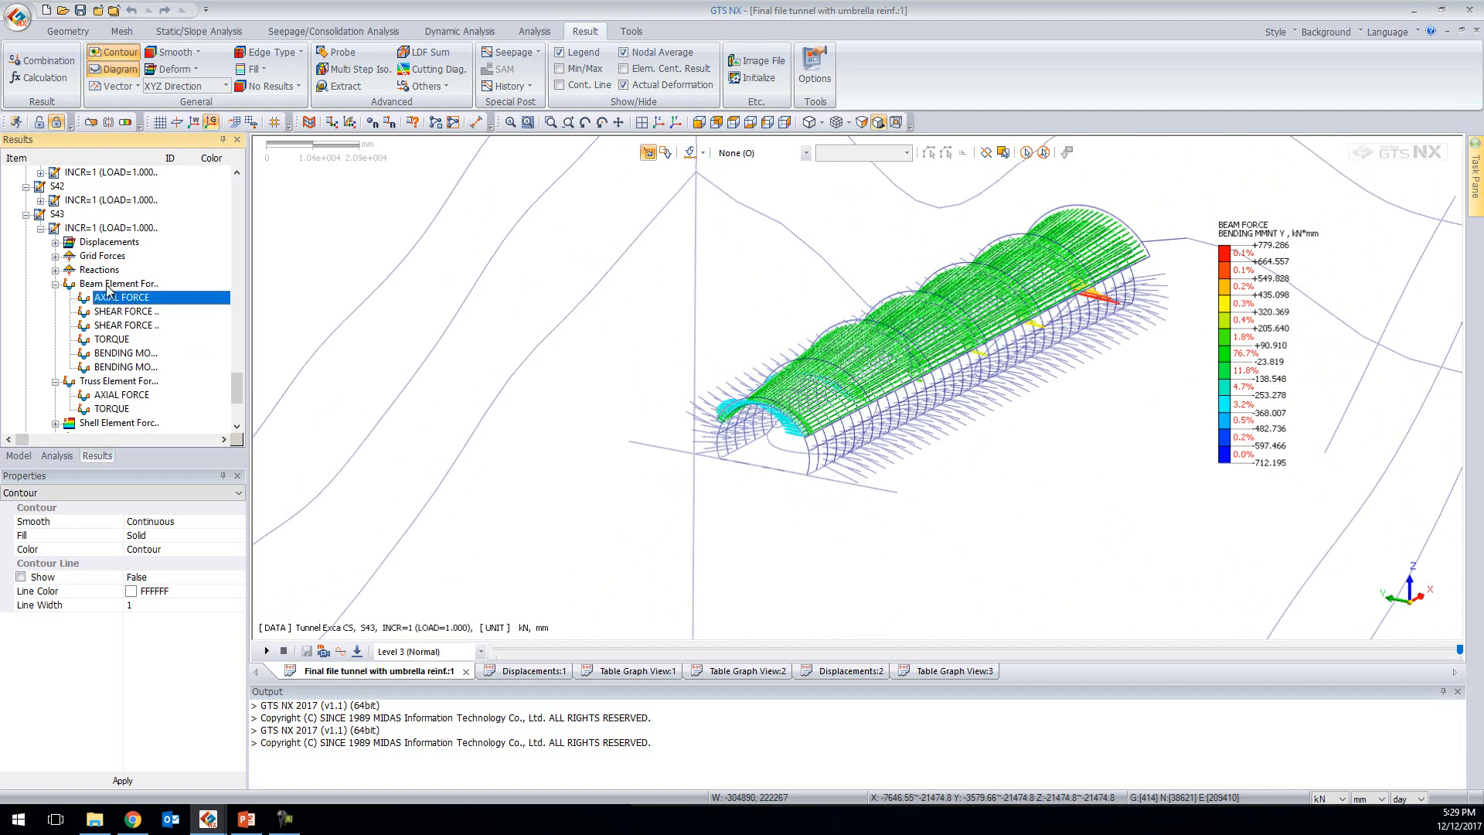
# Display the truss element axial force and shell membrane force XX for stage S43, and examine both along the tunnel
pyautogui.click(121, 396)
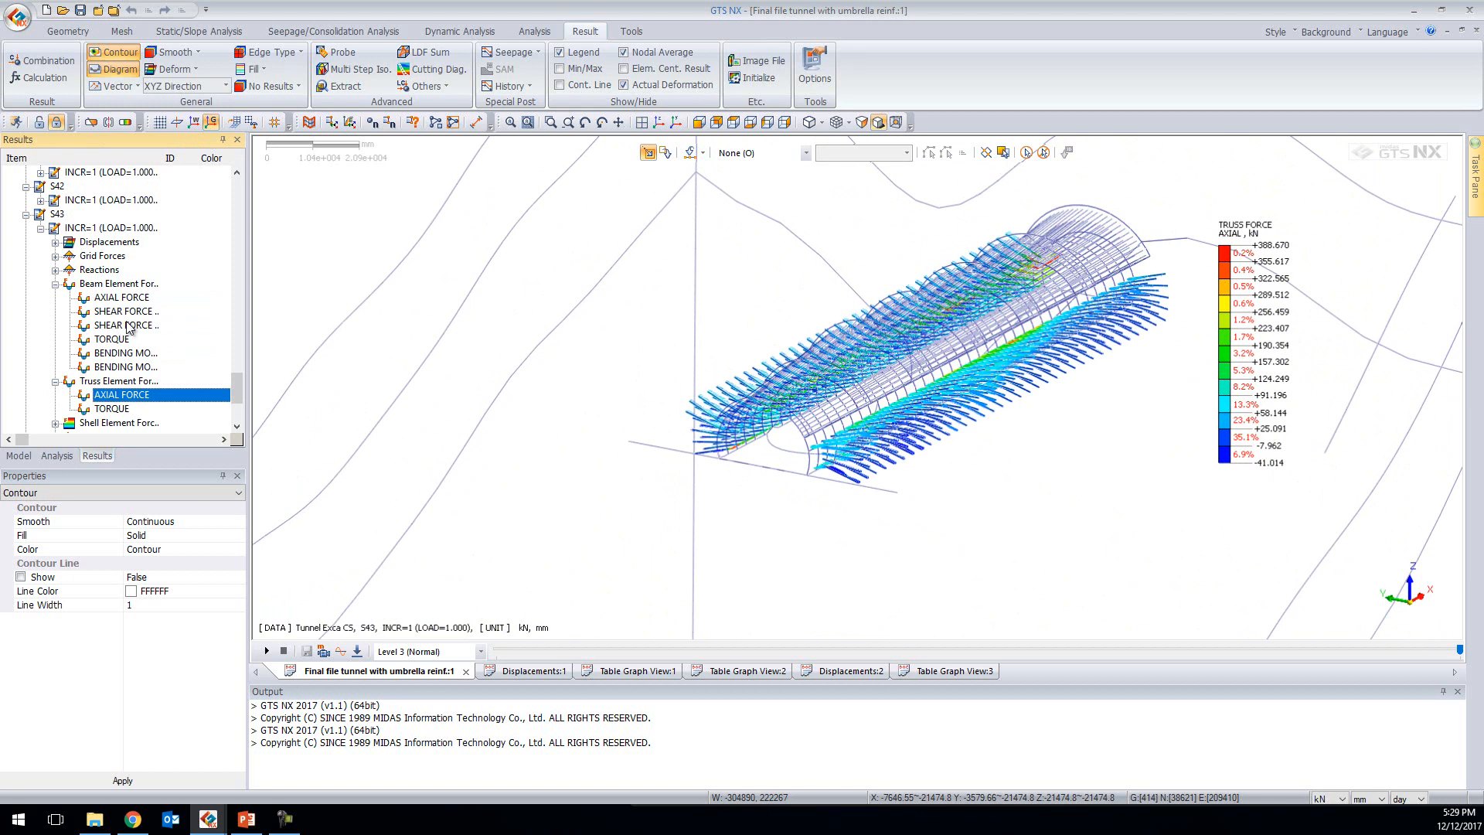
pyautogui.moveTo(642, 416)
pyautogui.mouseDown(button='middle')
pyautogui.moveTo(690, 433)
pyautogui.moveTo(668, 421)
pyautogui.mouseUp(button='middle')
pyautogui.scroll(-3, 104, 360)
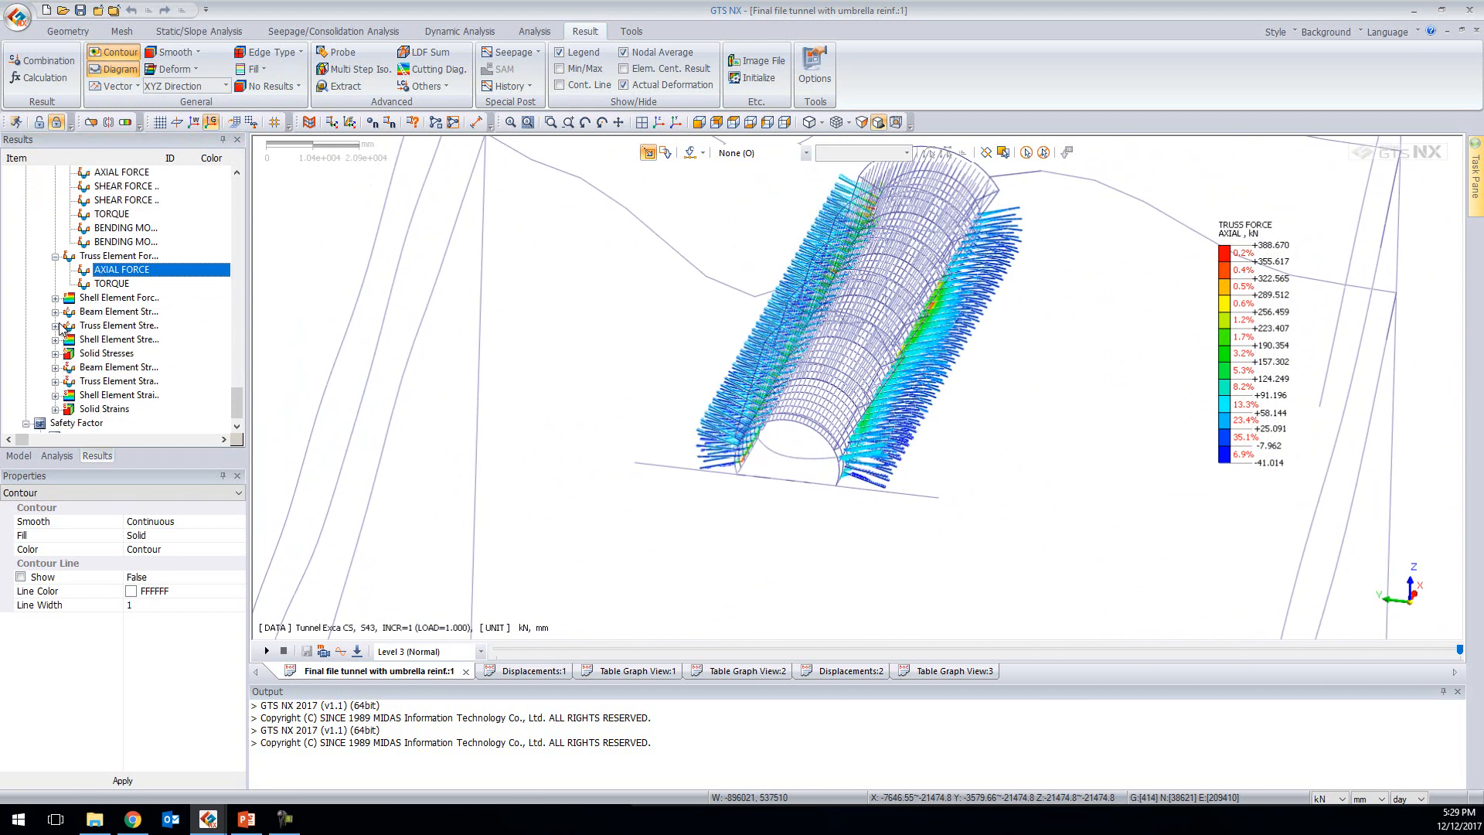
pyautogui.click(54, 298)
pyautogui.click(103, 313)
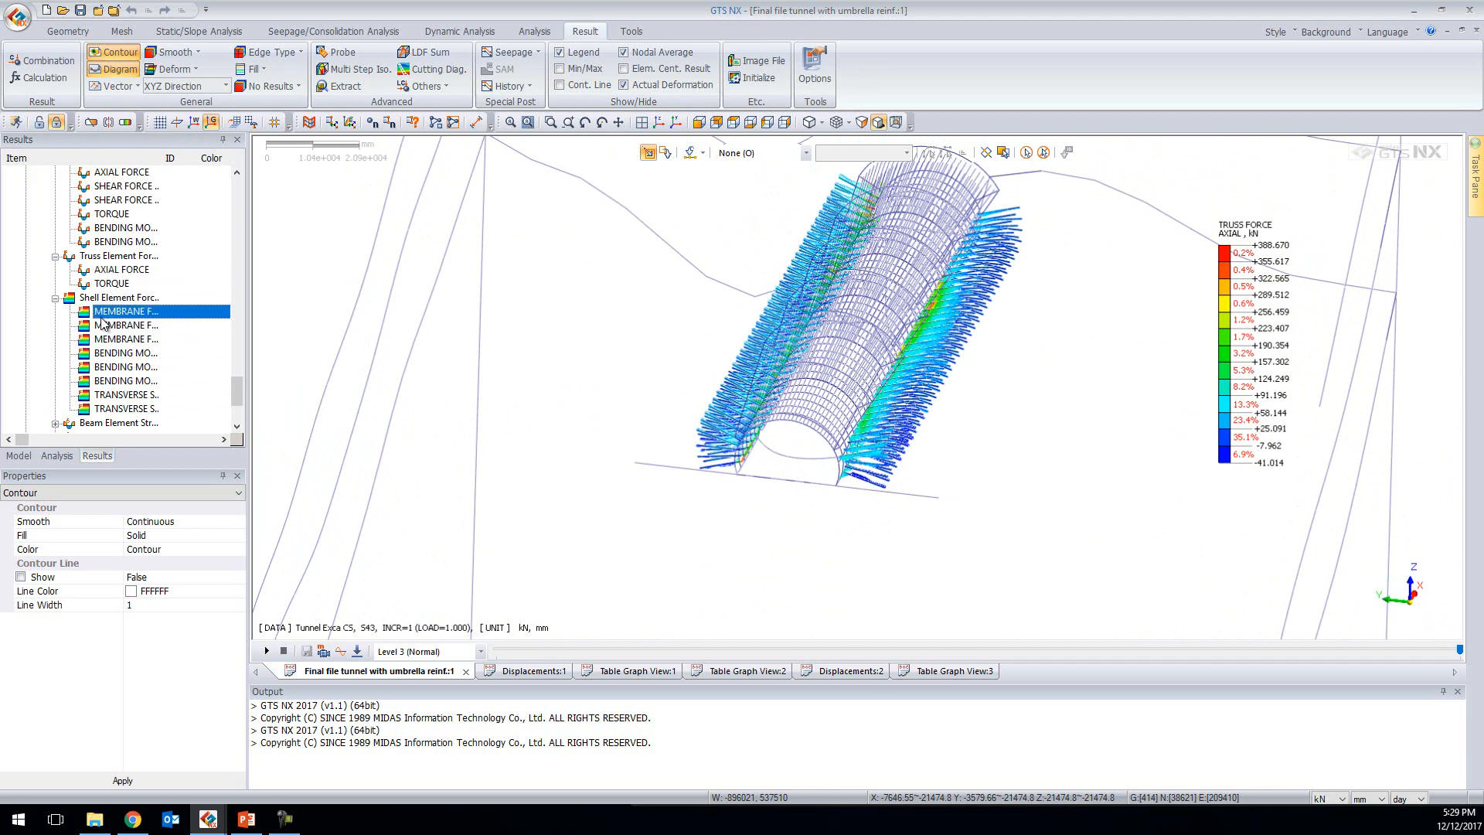
pyautogui.moveTo(788, 387); pyautogui.dragTo(825, 456, button='middle')
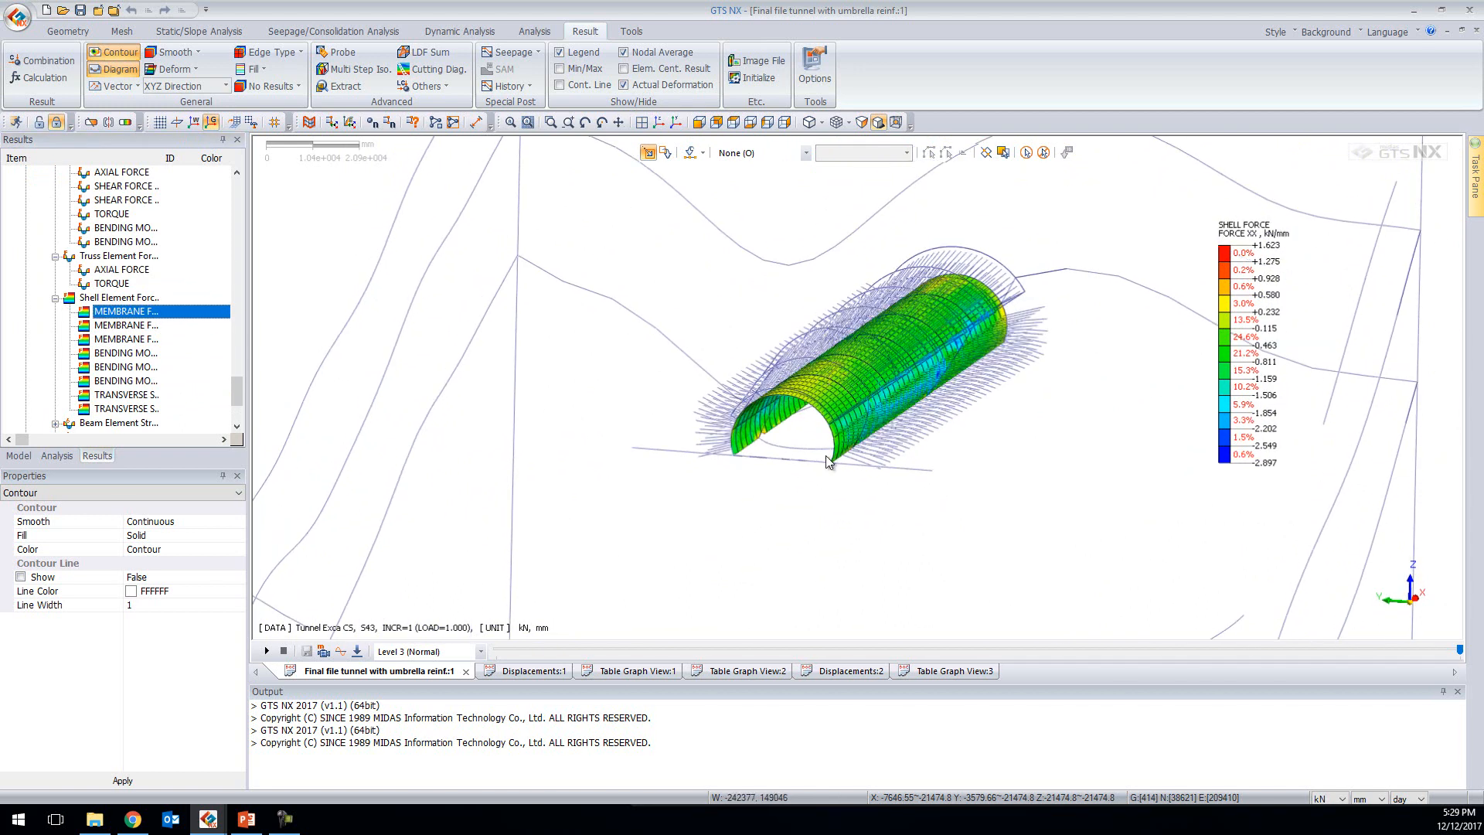
# Close all table graph views and the crown-node displacement table, and return to the tunnel model view
pyautogui.click(927, 671)
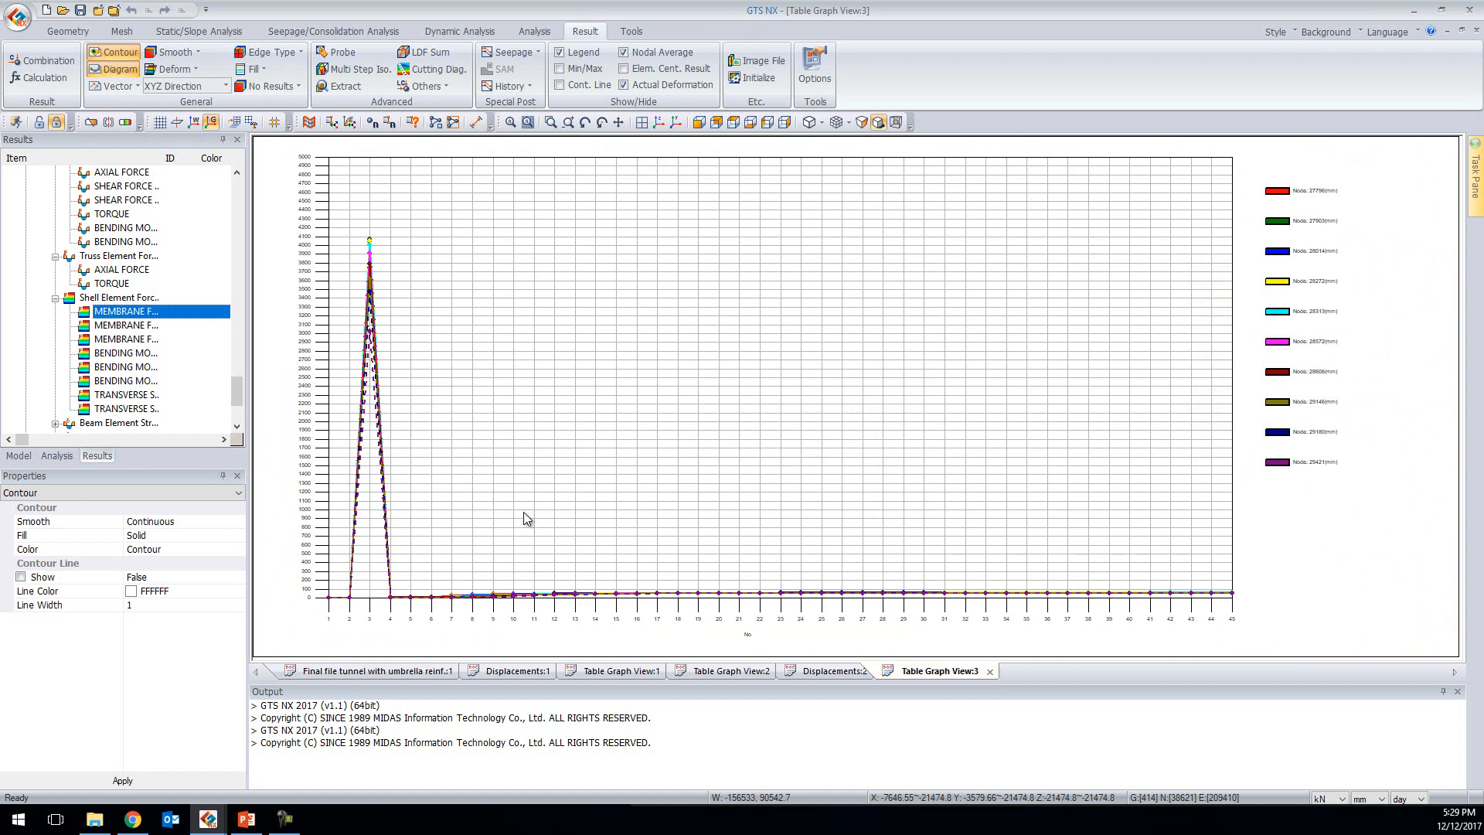
pyautogui.click(989, 672)
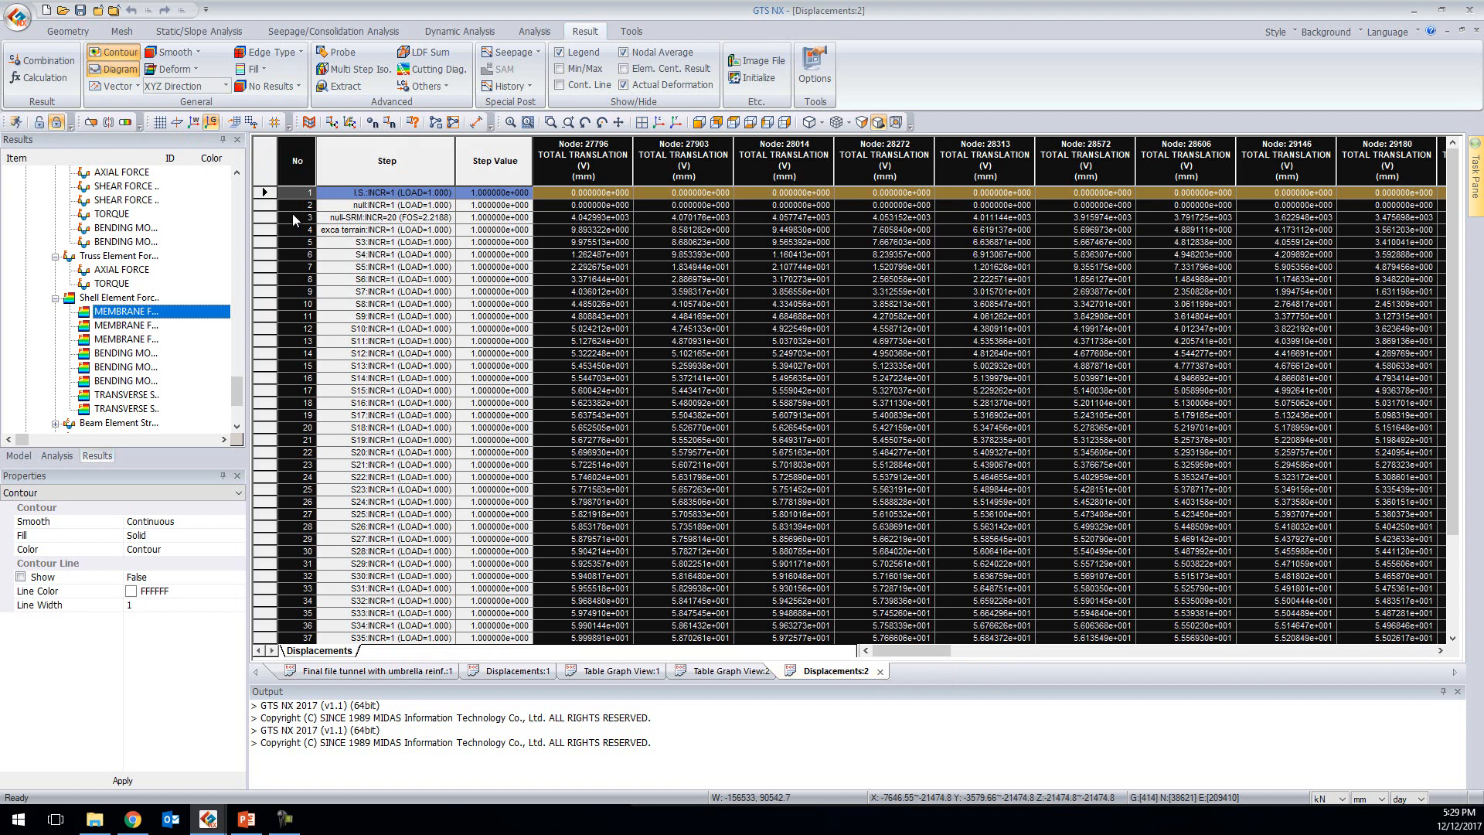
pyautogui.click(881, 673)
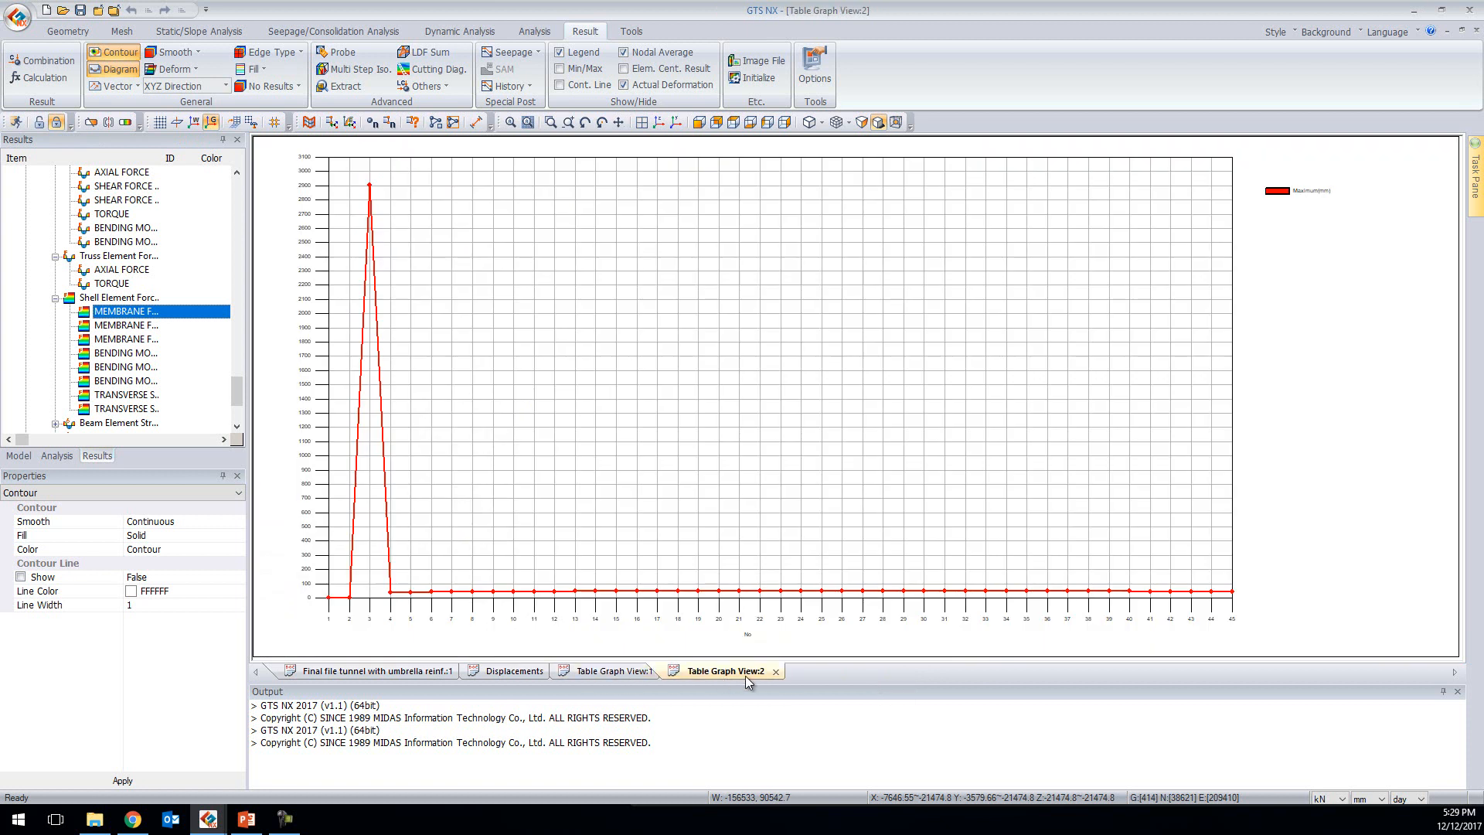
pyautogui.click(775, 672)
pyautogui.click(665, 677)
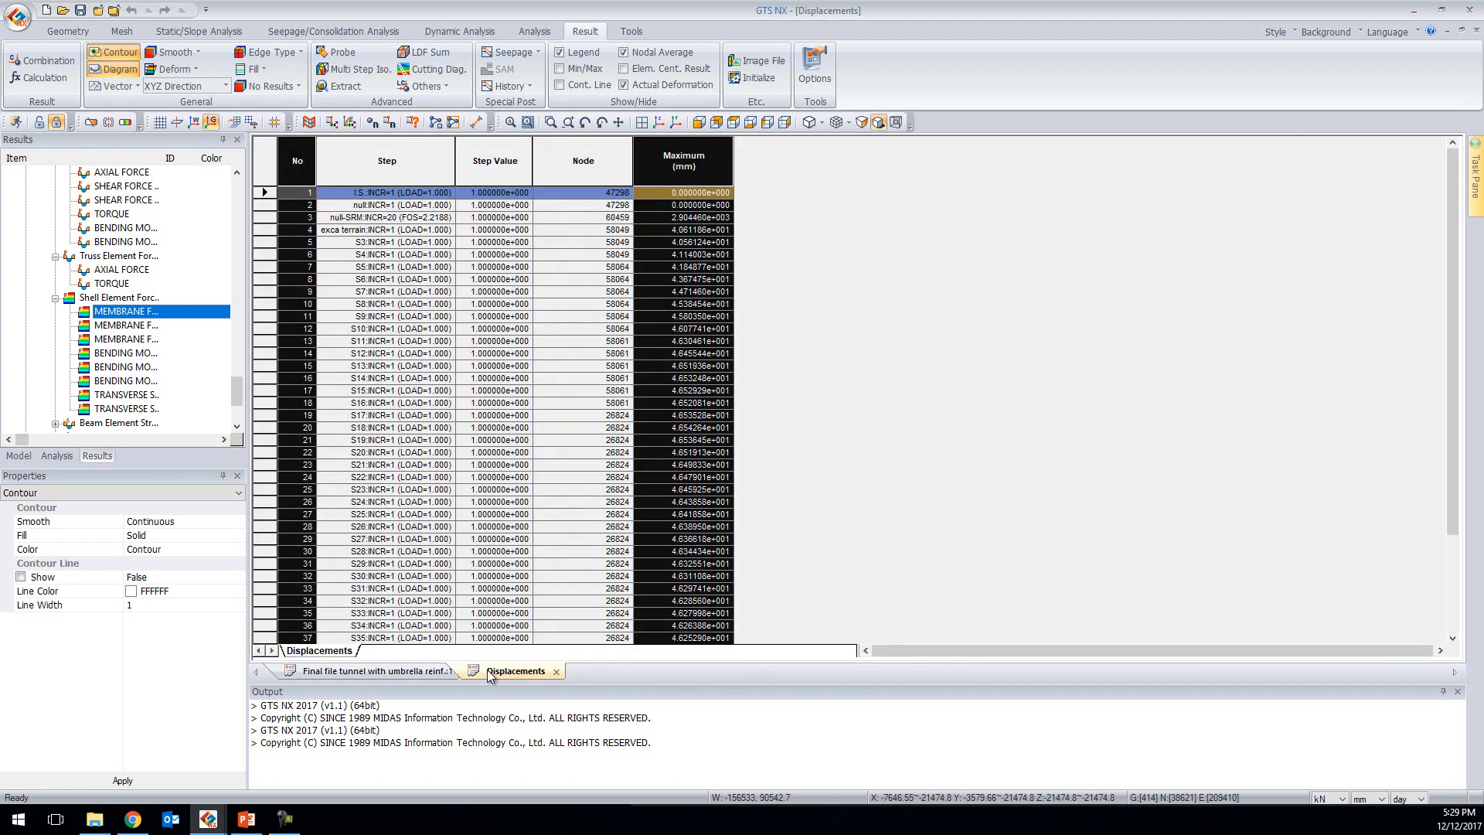
pyautogui.click(379, 673)
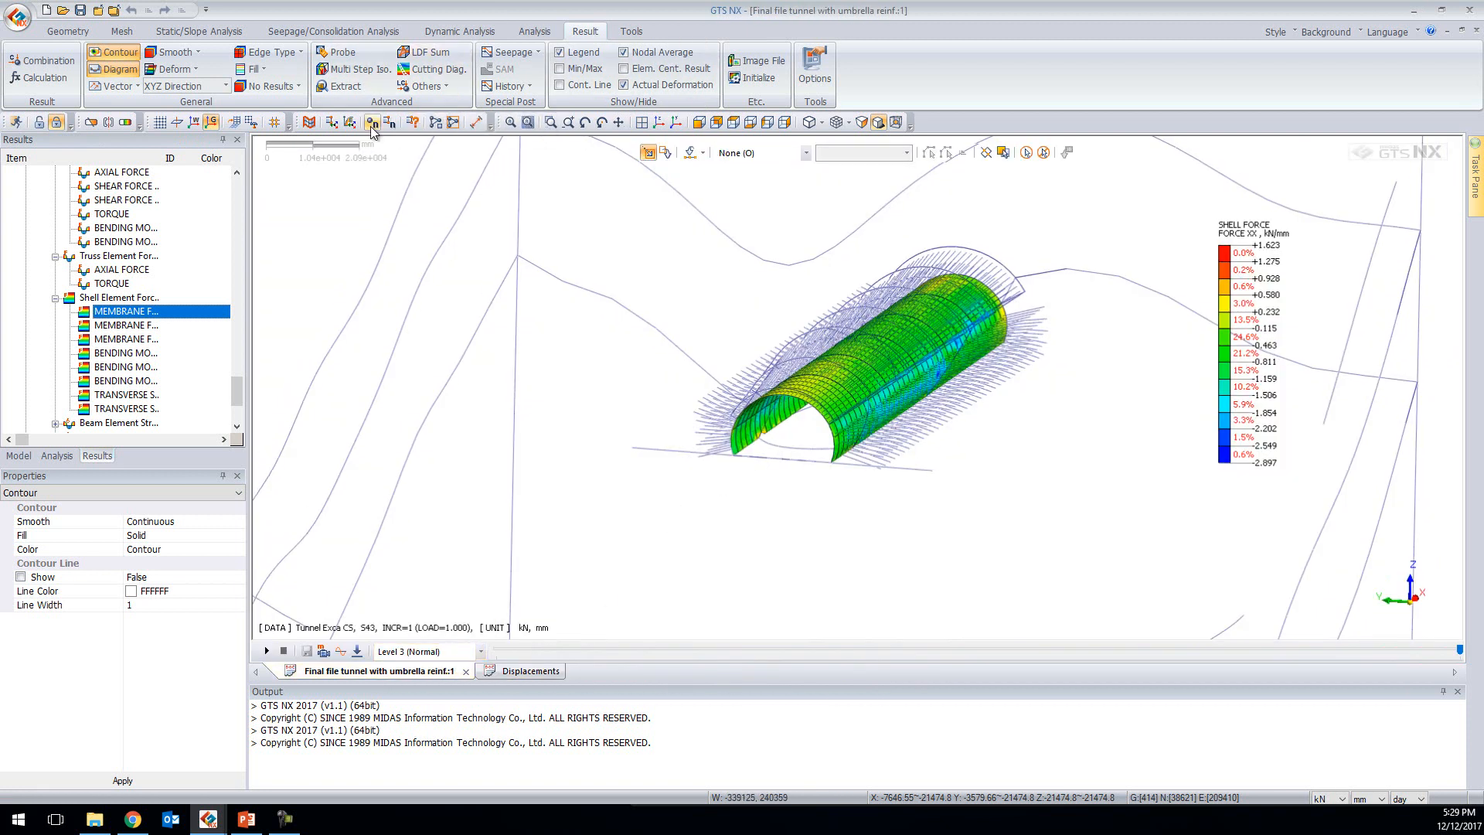
# Extract the maximum TZ translation to a table for Tunnel Exca CS, excluding the I.S., null, null-SRM and exca terrain steps
pyautogui.click(337, 85)
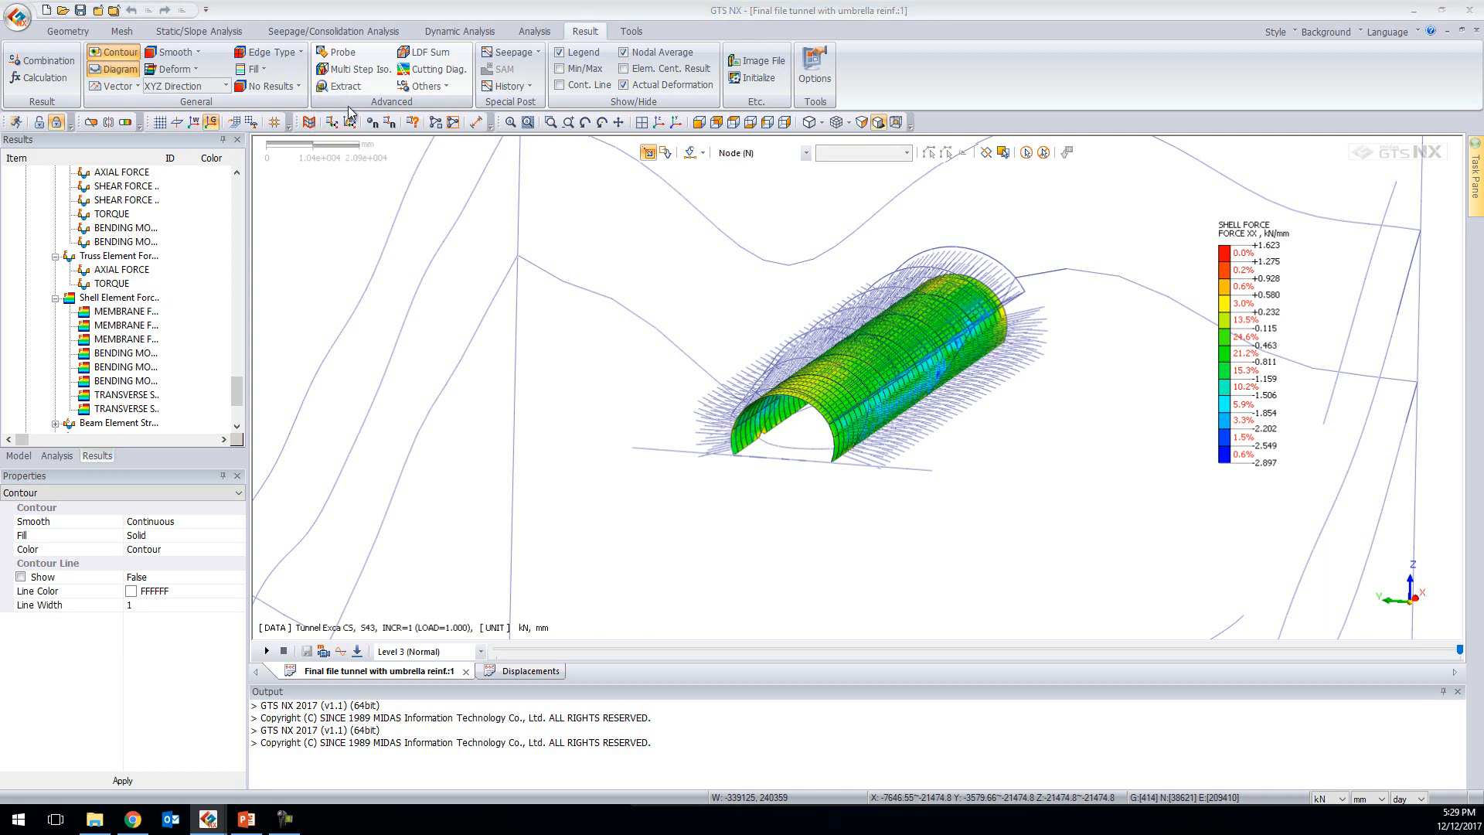
pyautogui.moveTo(129, 159); pyautogui.dragTo(320, 156)
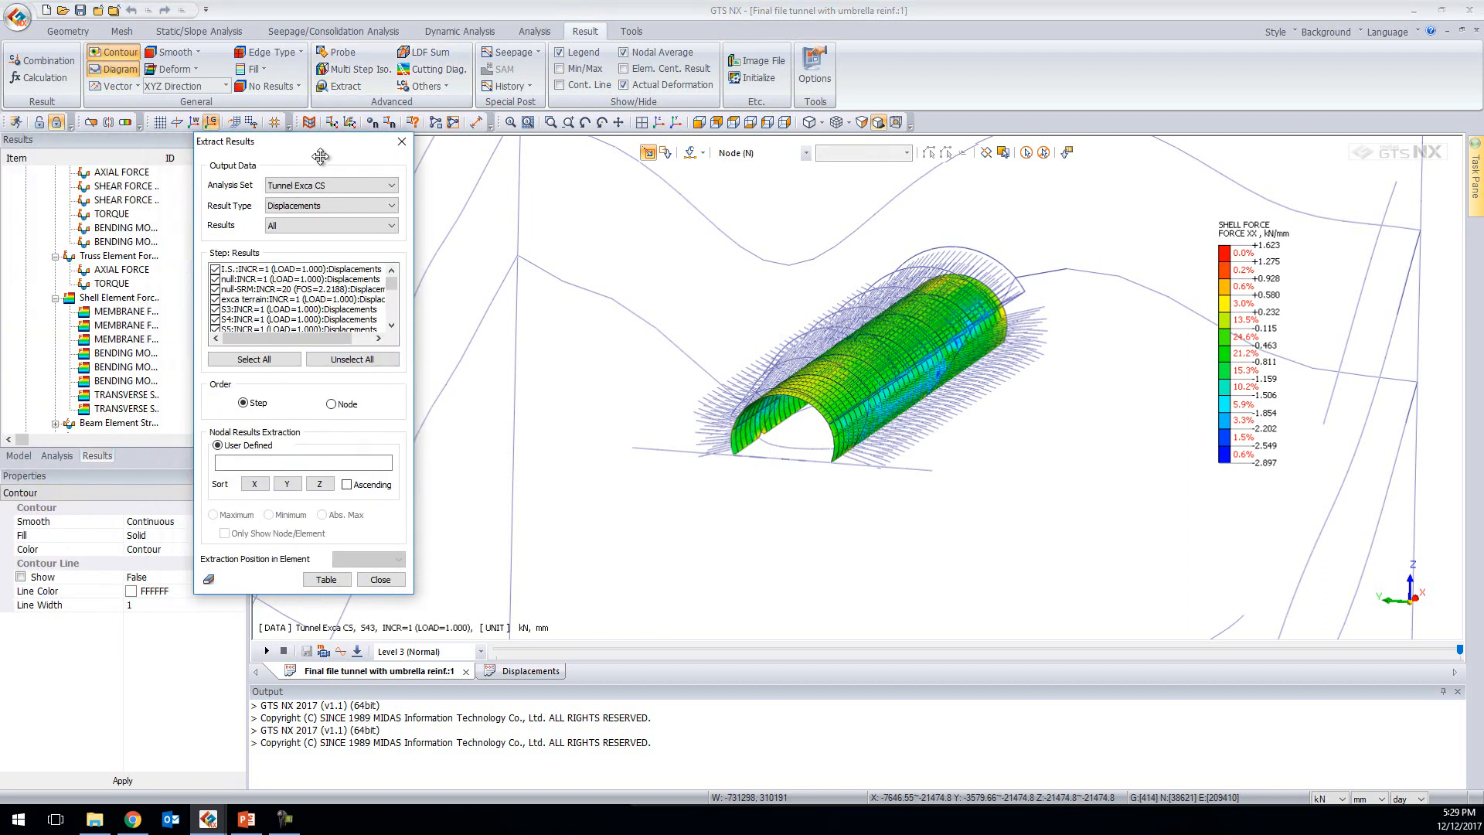
pyautogui.click(297, 225)
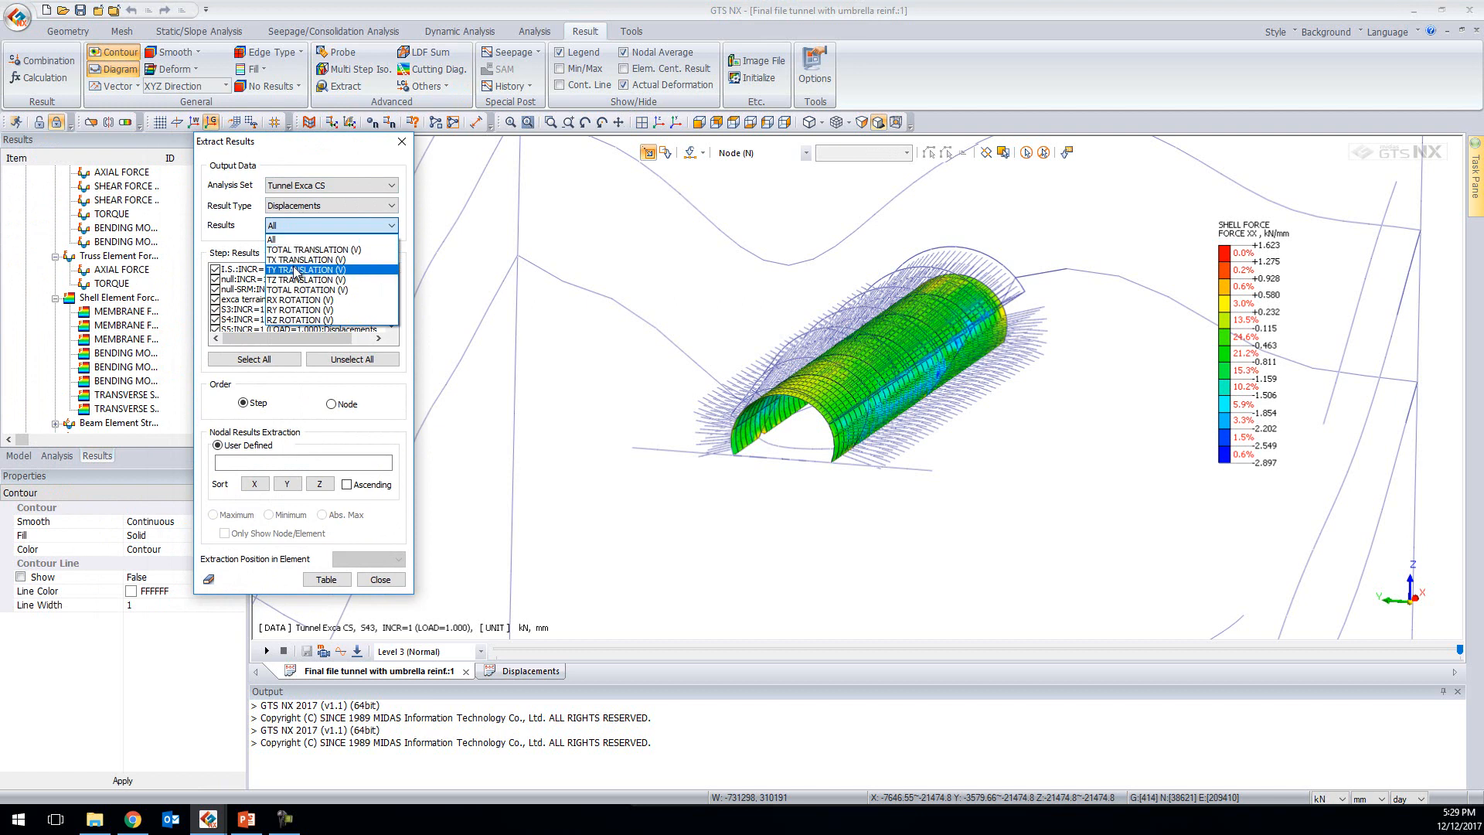
pyautogui.click(294, 279)
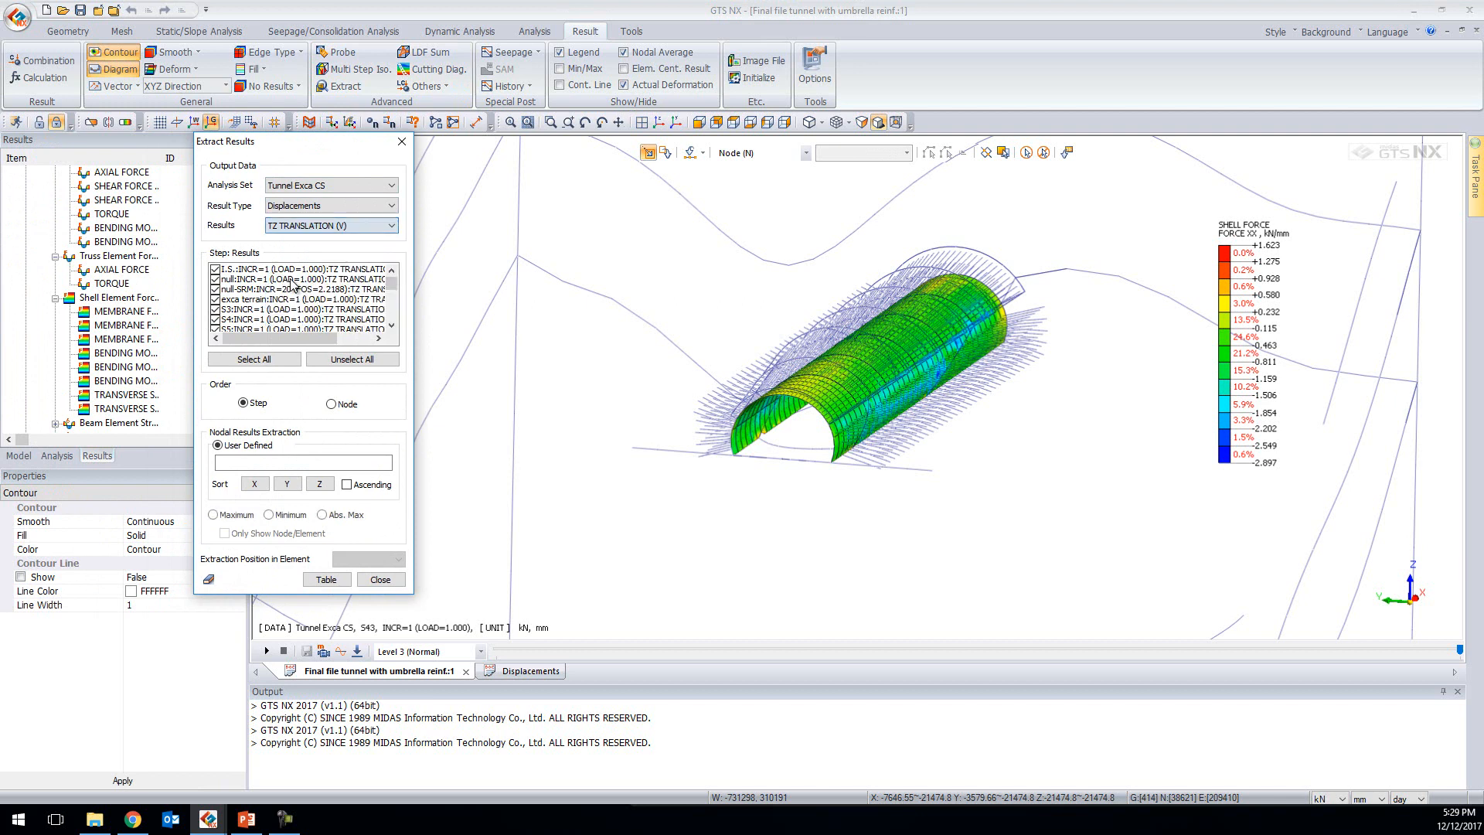
pyautogui.click(215, 269)
pyautogui.click(214, 279)
pyautogui.click(215, 289)
pyautogui.click(216, 299)
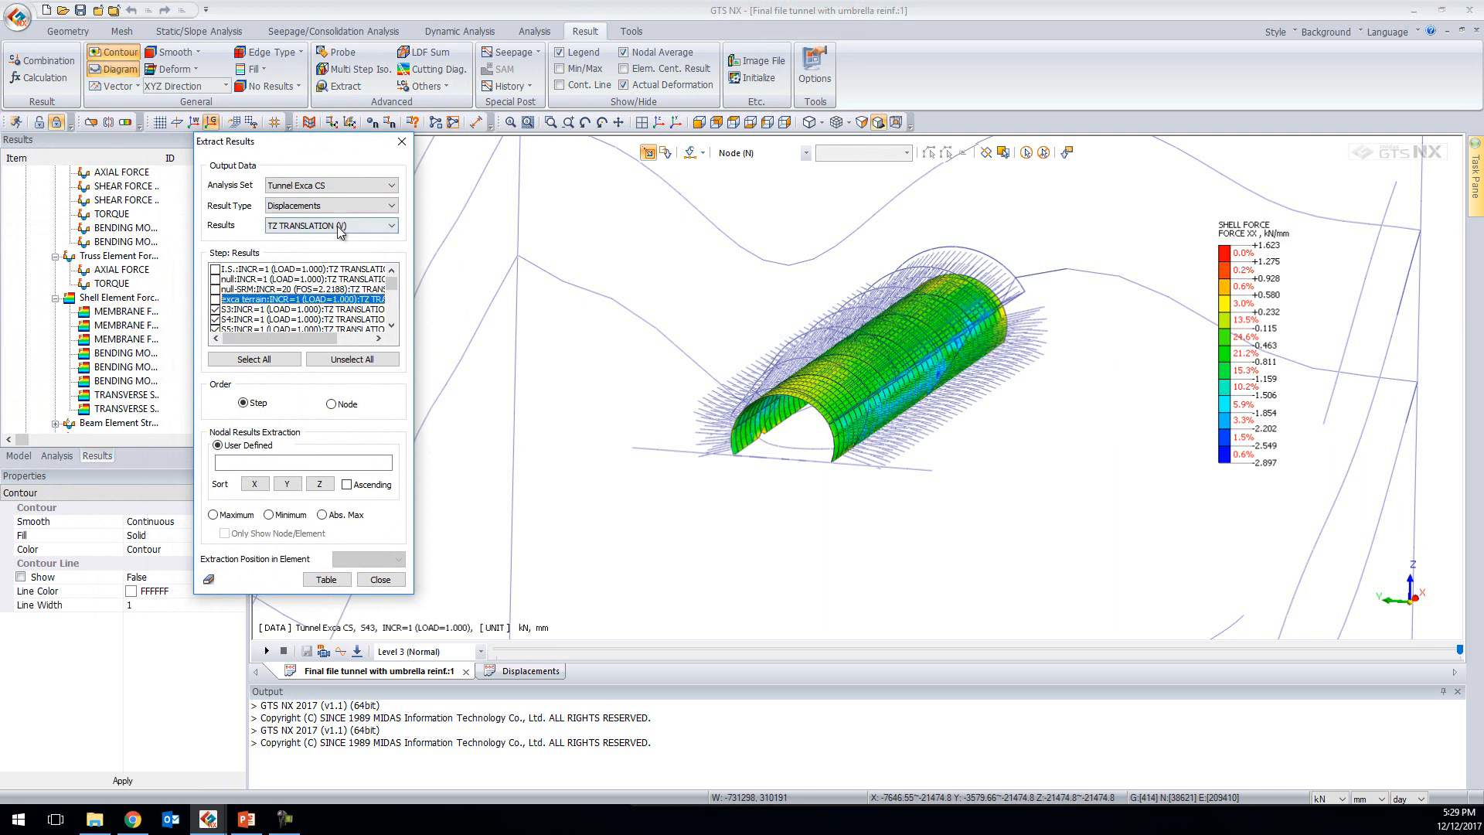
pyautogui.click(238, 515)
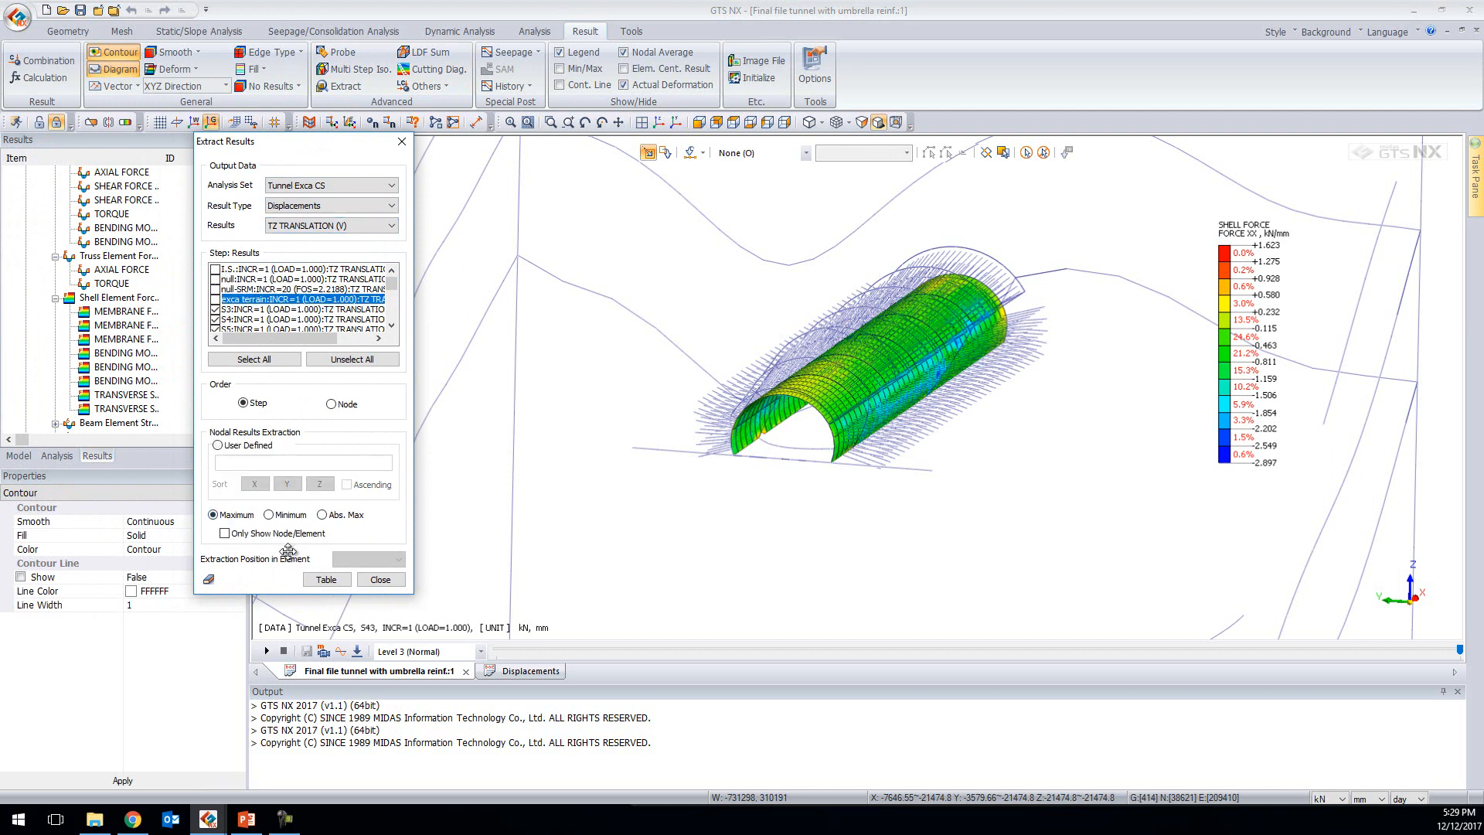
pyautogui.click(325, 580)
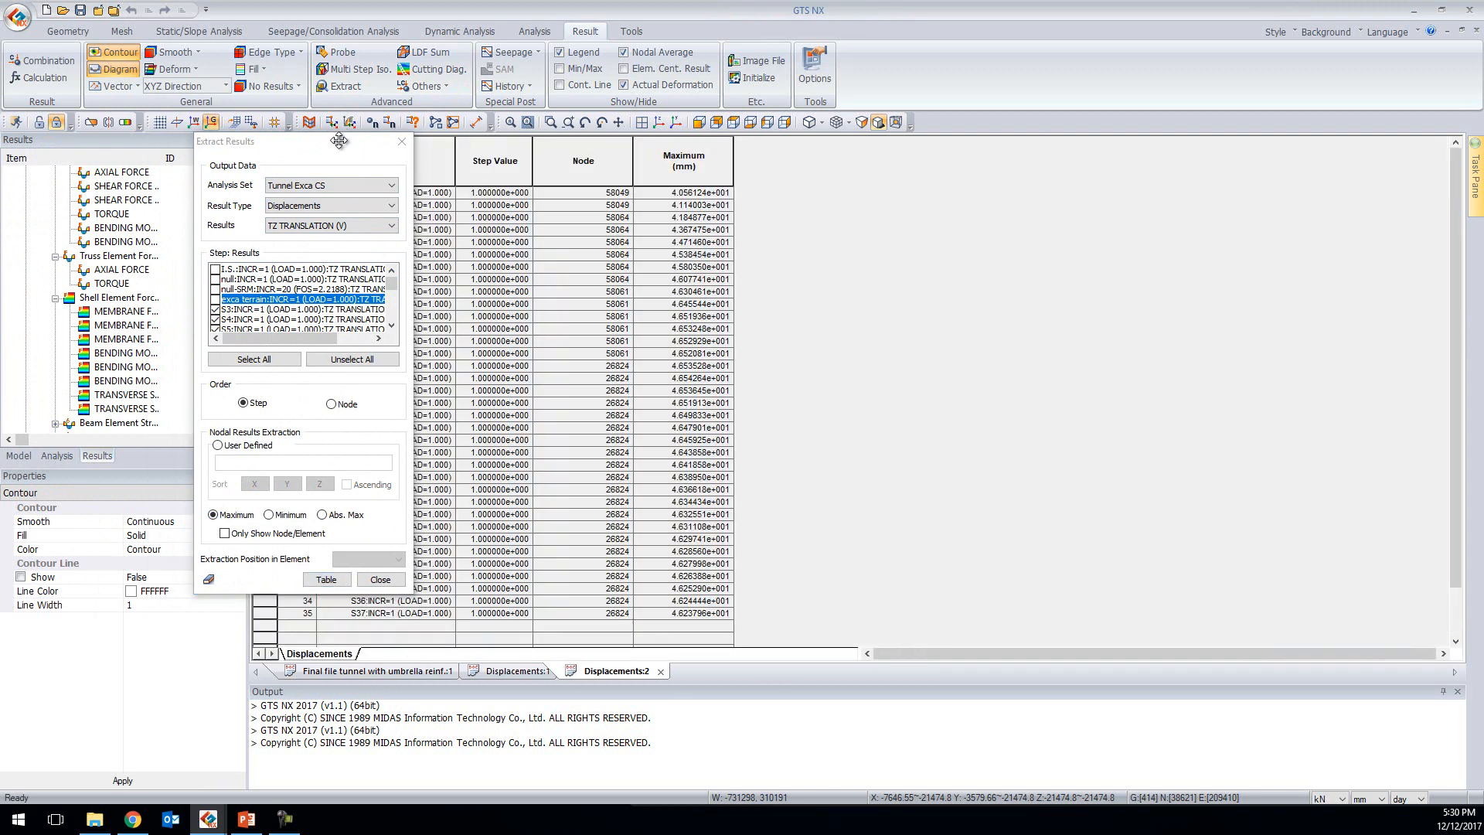
# Plot the Maximum column of the new TZ table against Step Value as a simple line graph
pyautogui.moveTo(341, 139); pyautogui.dragTo(249, 138)
pyautogui.click(494, 153)
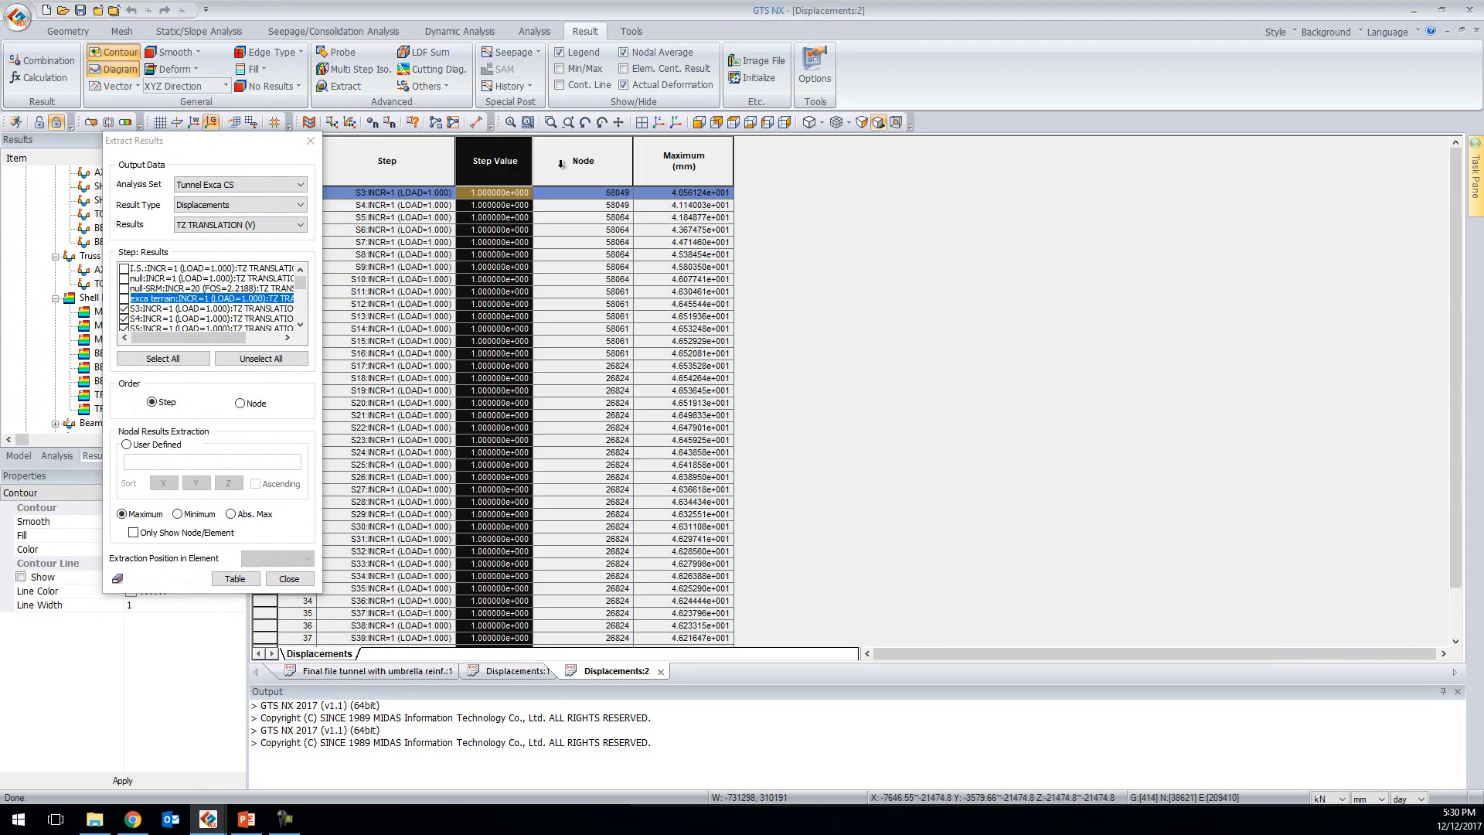
pyautogui.keyDown('ctrl'); pyautogui.click(688, 172); pyautogui.keyUp('ctrl')
pyautogui.rightClick(685, 167)
pyautogui.click(735, 217)
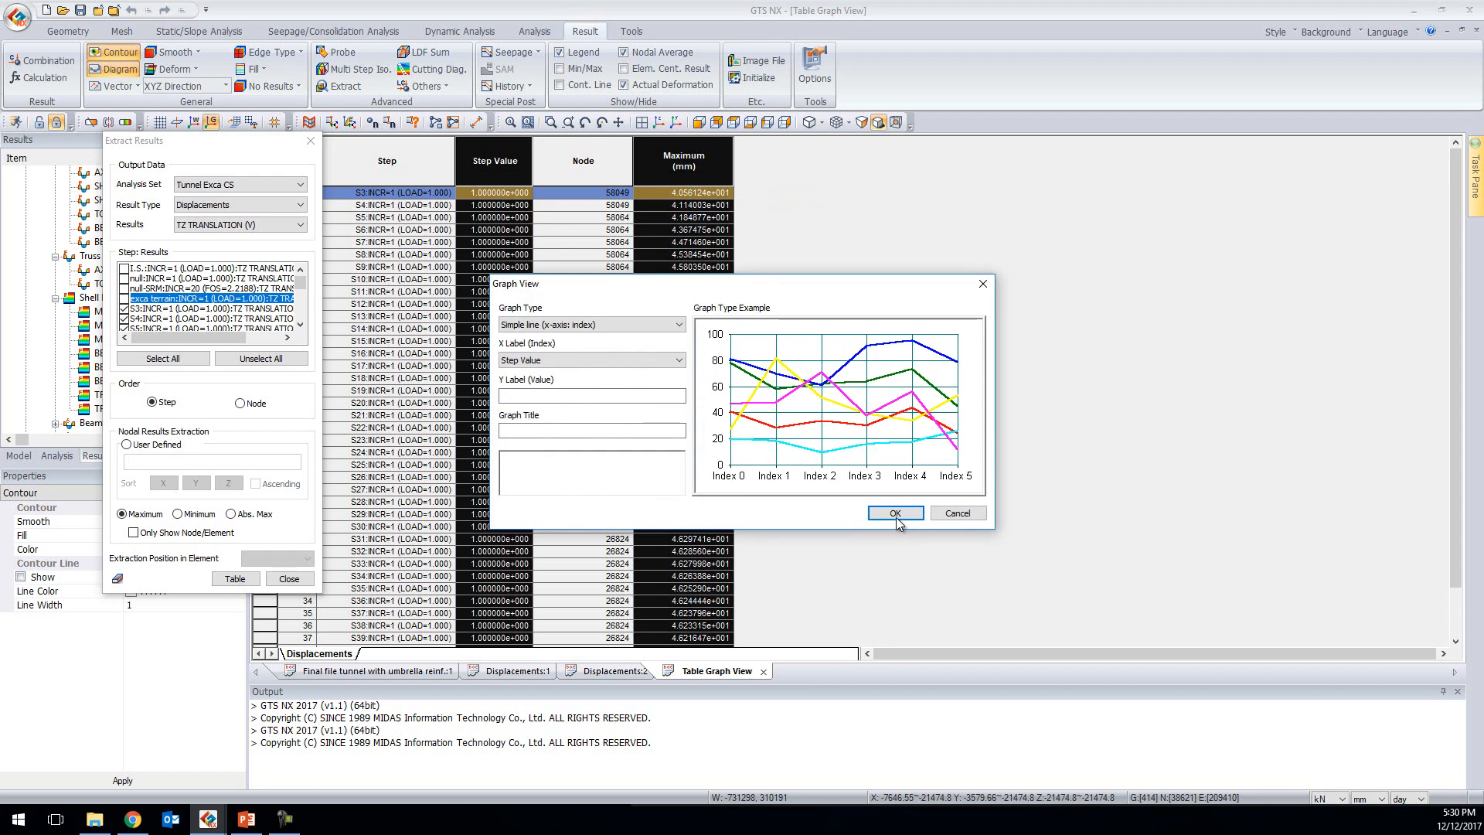
pyautogui.click(895, 514)
# Include the I.S. and exca terrain steps again and generate another maximum TZ translation table
pyautogui.moveTo(240, 142); pyautogui.dragTo(204, 163)
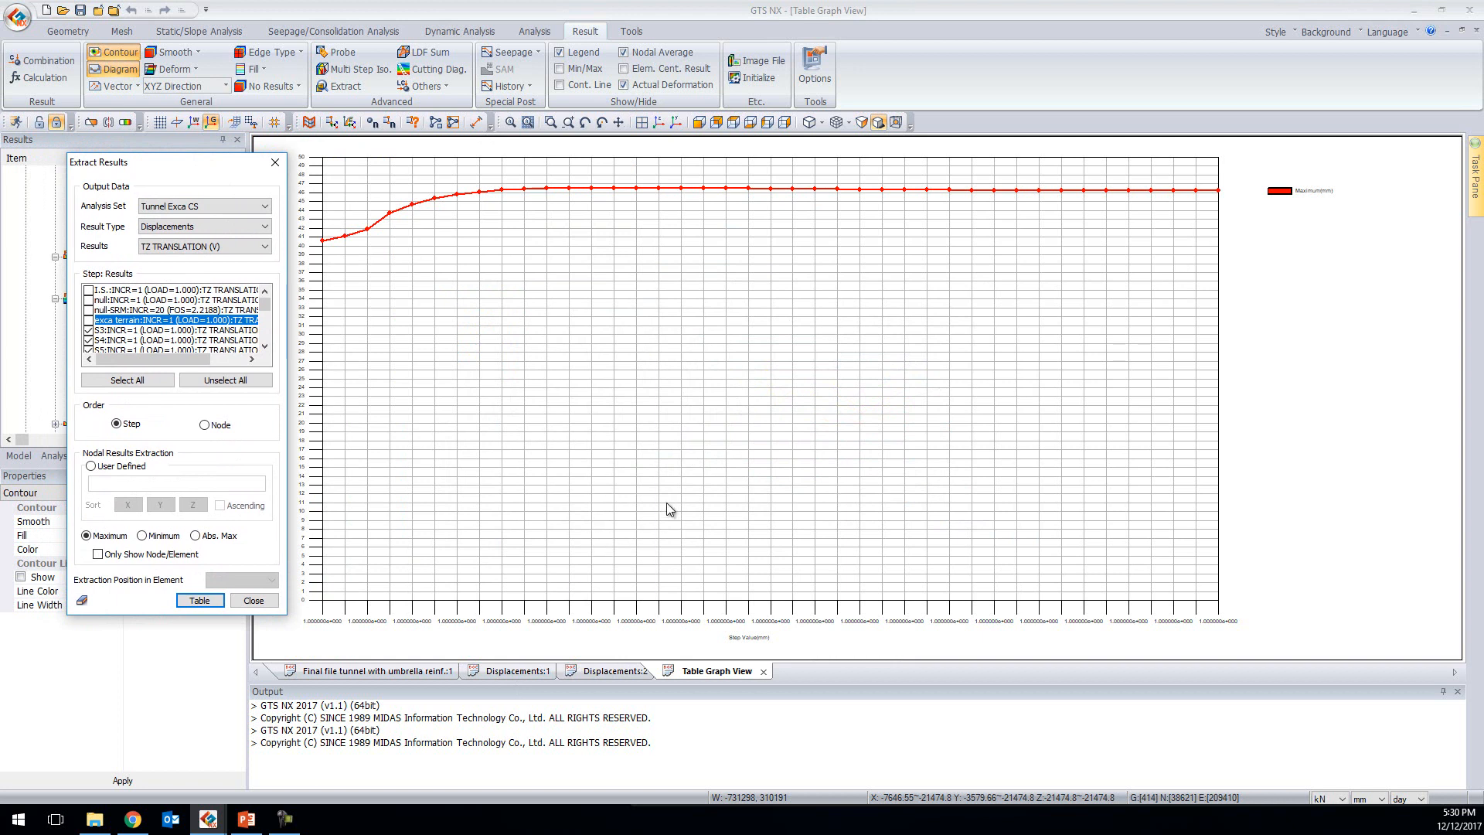
pyautogui.click(95, 320)
pyautogui.keyDown('shift'); pyautogui.click(88, 291); pyautogui.keyUp('shift')
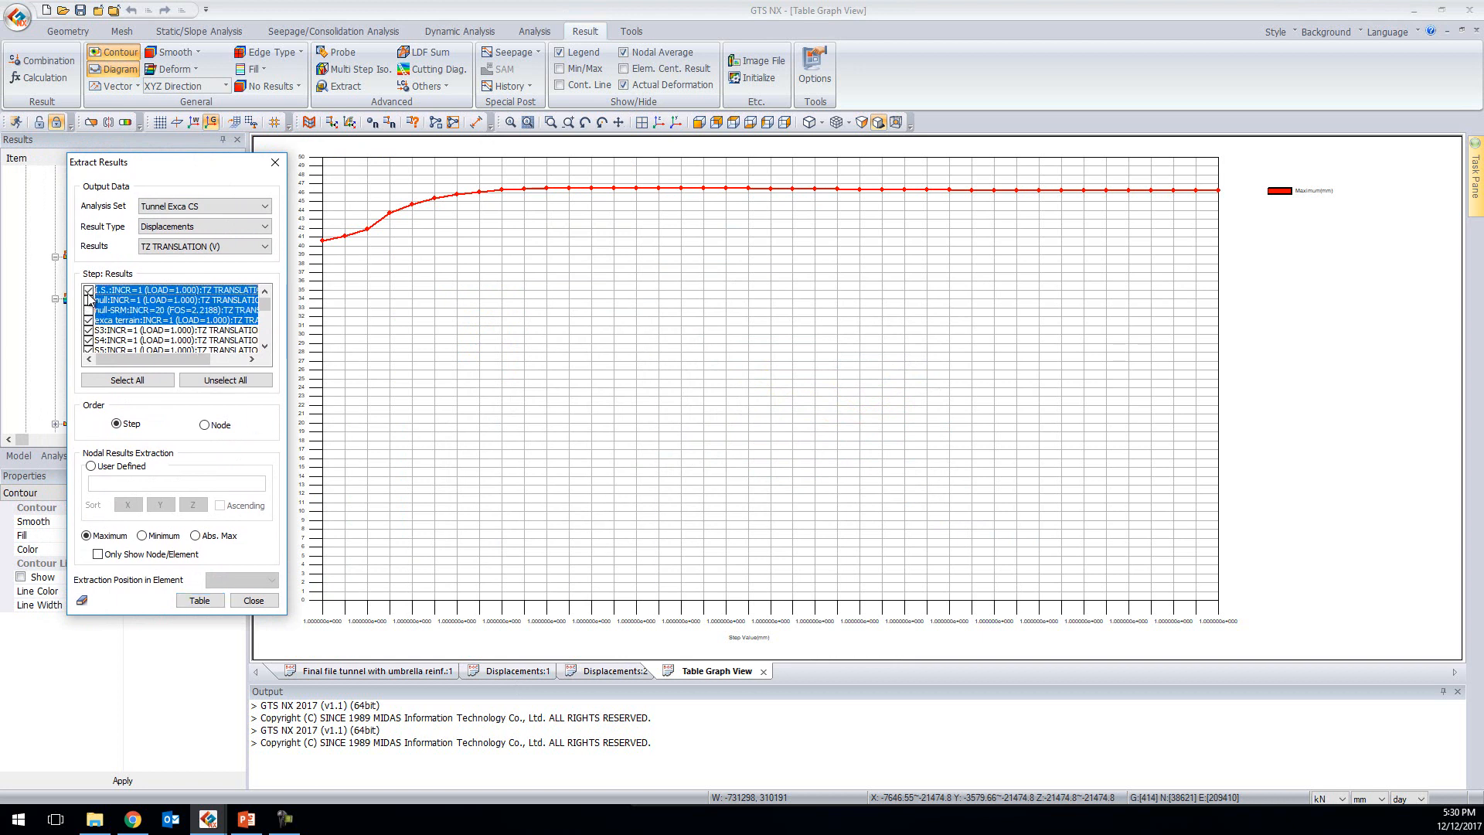
pyautogui.click(170, 321)
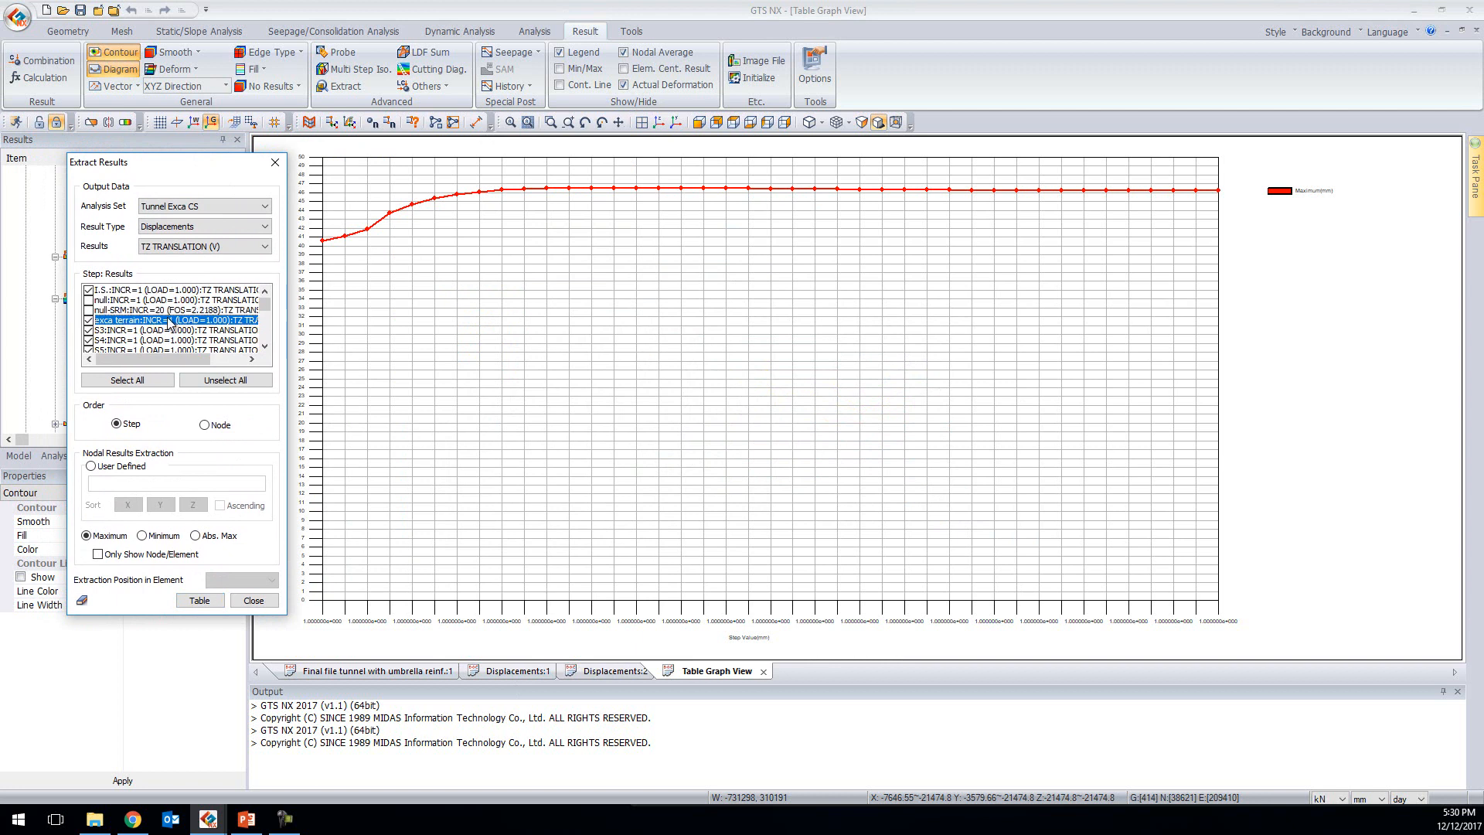
pyautogui.click(200, 600)
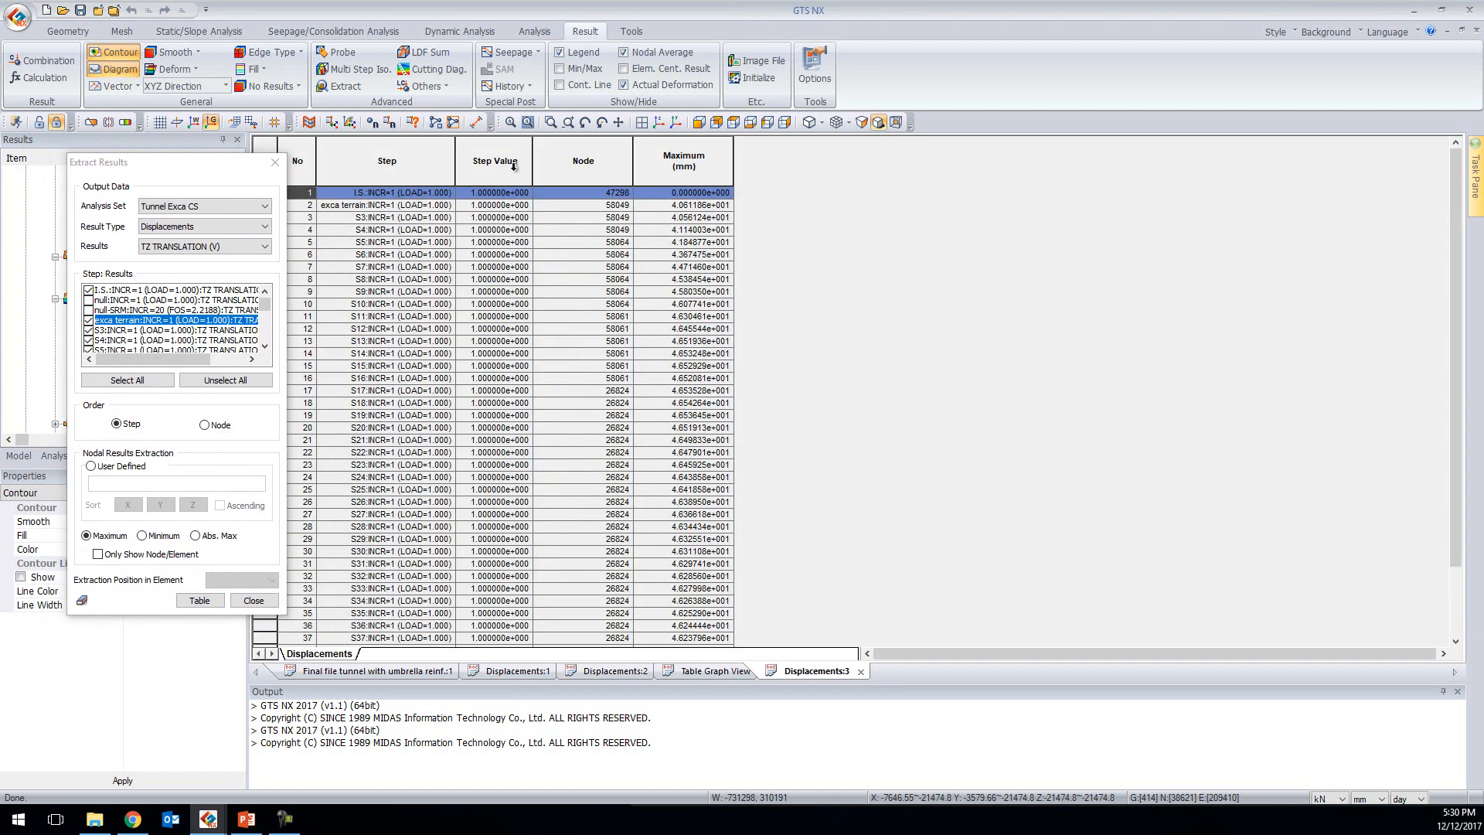
# Graph the Maximum column against Step Value for the table that includes the I.S. and exca terrain steps
pyautogui.click(498, 164)
pyautogui.keyDown('ctrl'); pyautogui.click(702, 155); pyautogui.keyUp('ctrl')
pyautogui.rightClick(704, 155)
pyautogui.click(748, 200)
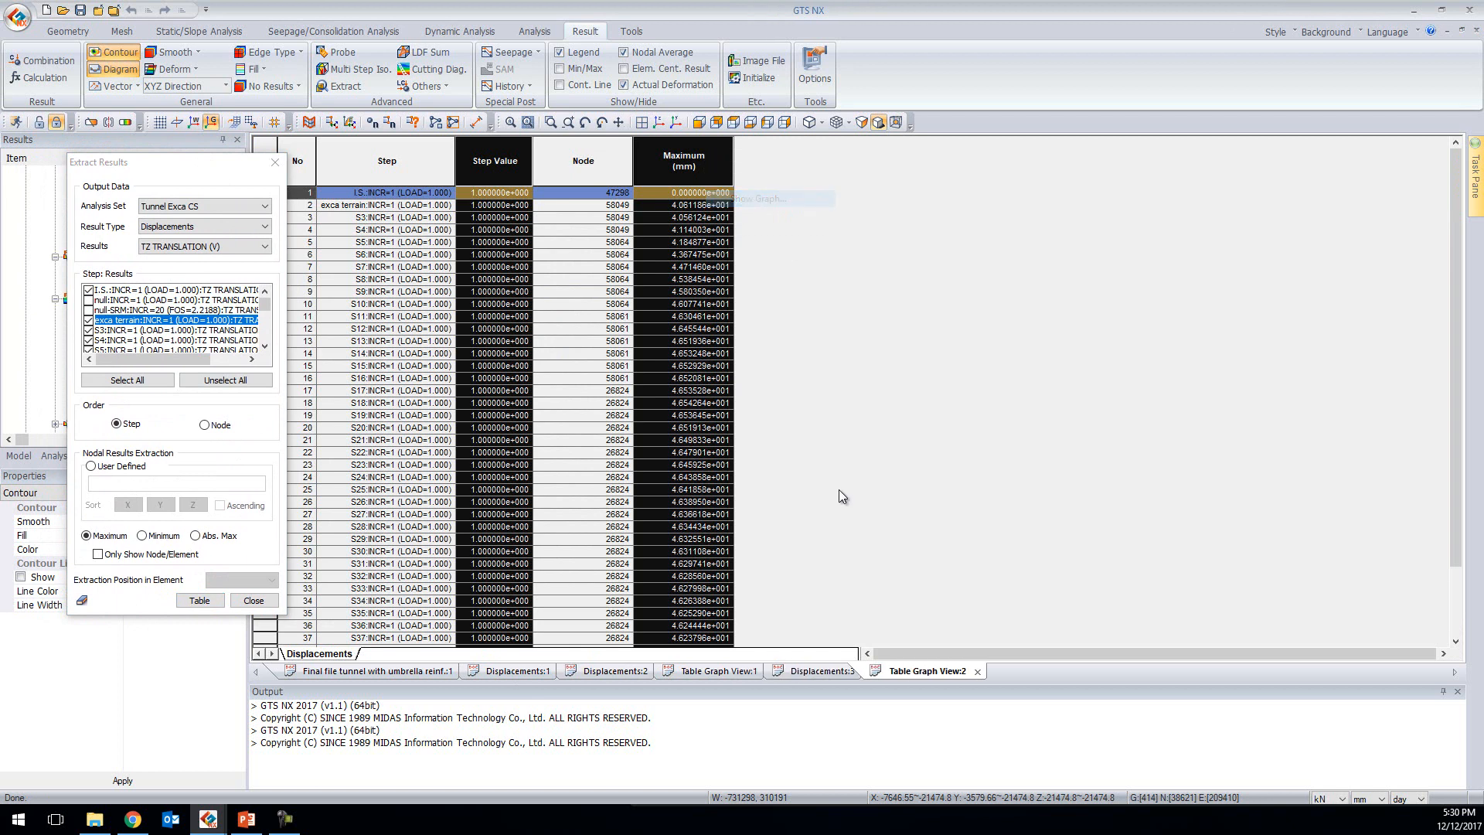
pyautogui.click(895, 512)
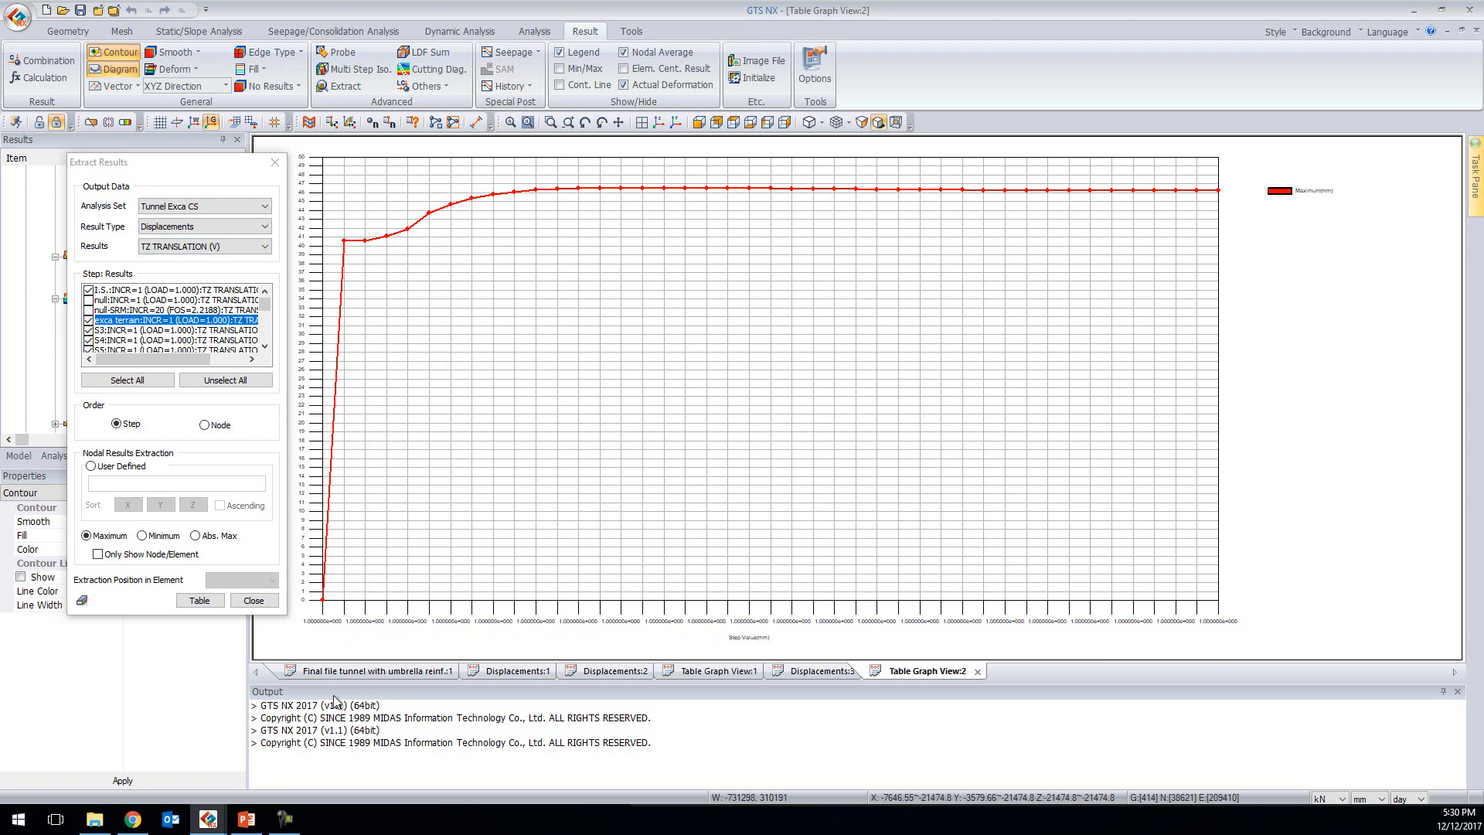
# Return to the model view and display the total translation contour for stage S43
pyautogui.click(344, 671)
pyautogui.moveTo(210, 162); pyautogui.dragTo(389, 177)
pyautogui.scroll(-3, 83, 357)
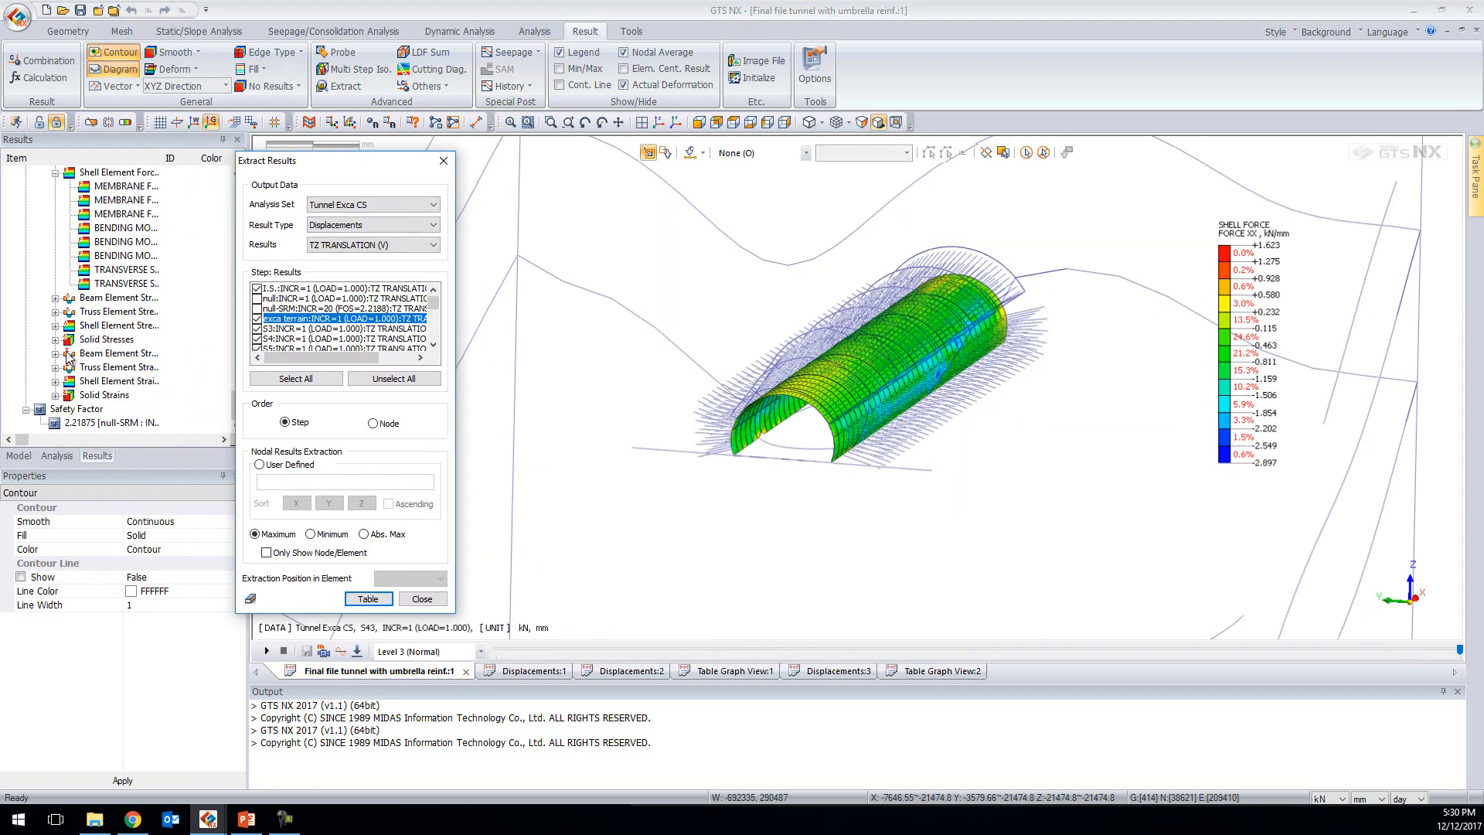
pyautogui.scroll(6, 68, 357)
pyautogui.click(55, 243)
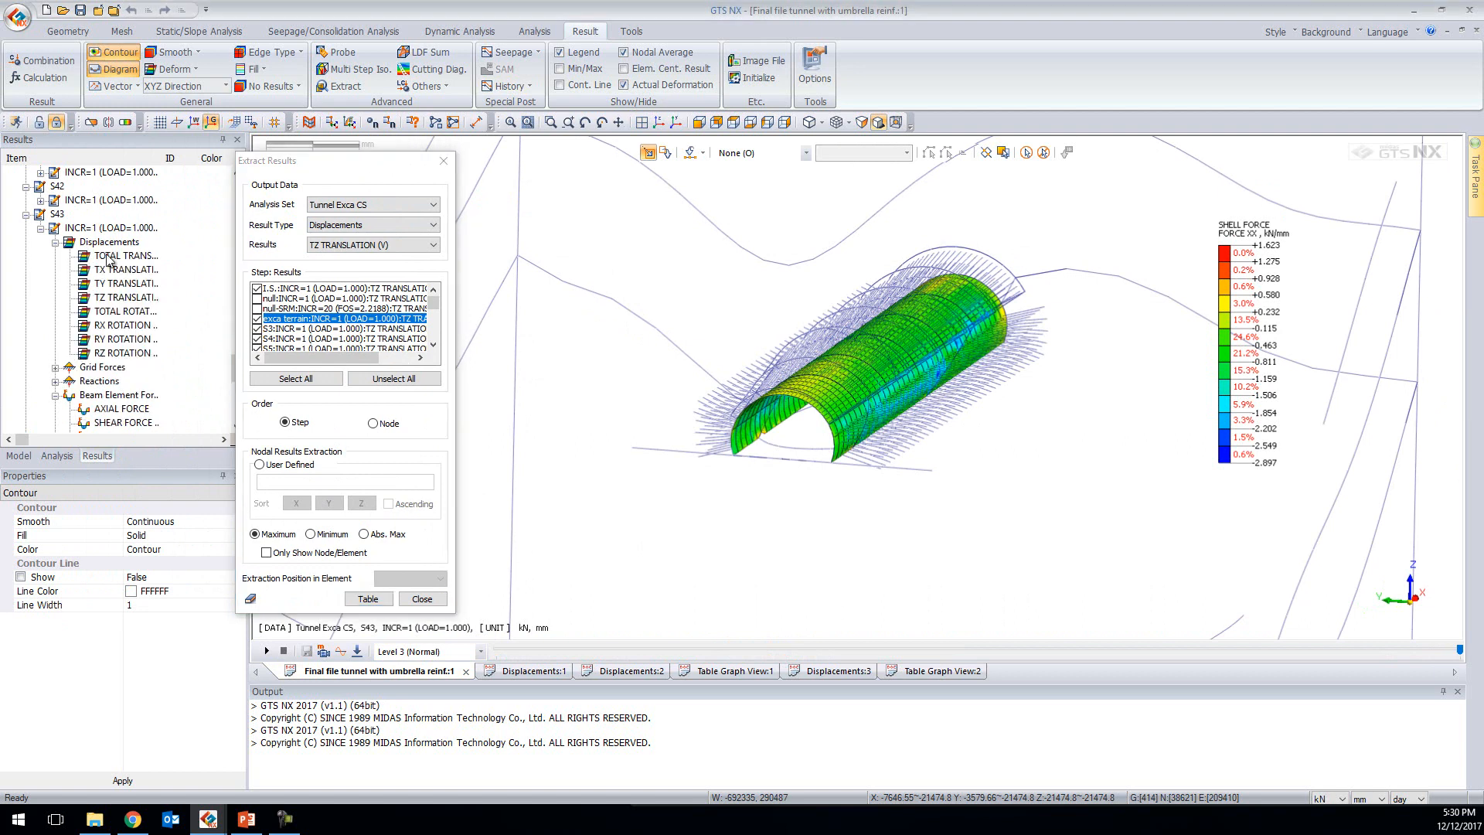
pyautogui.click(108, 256)
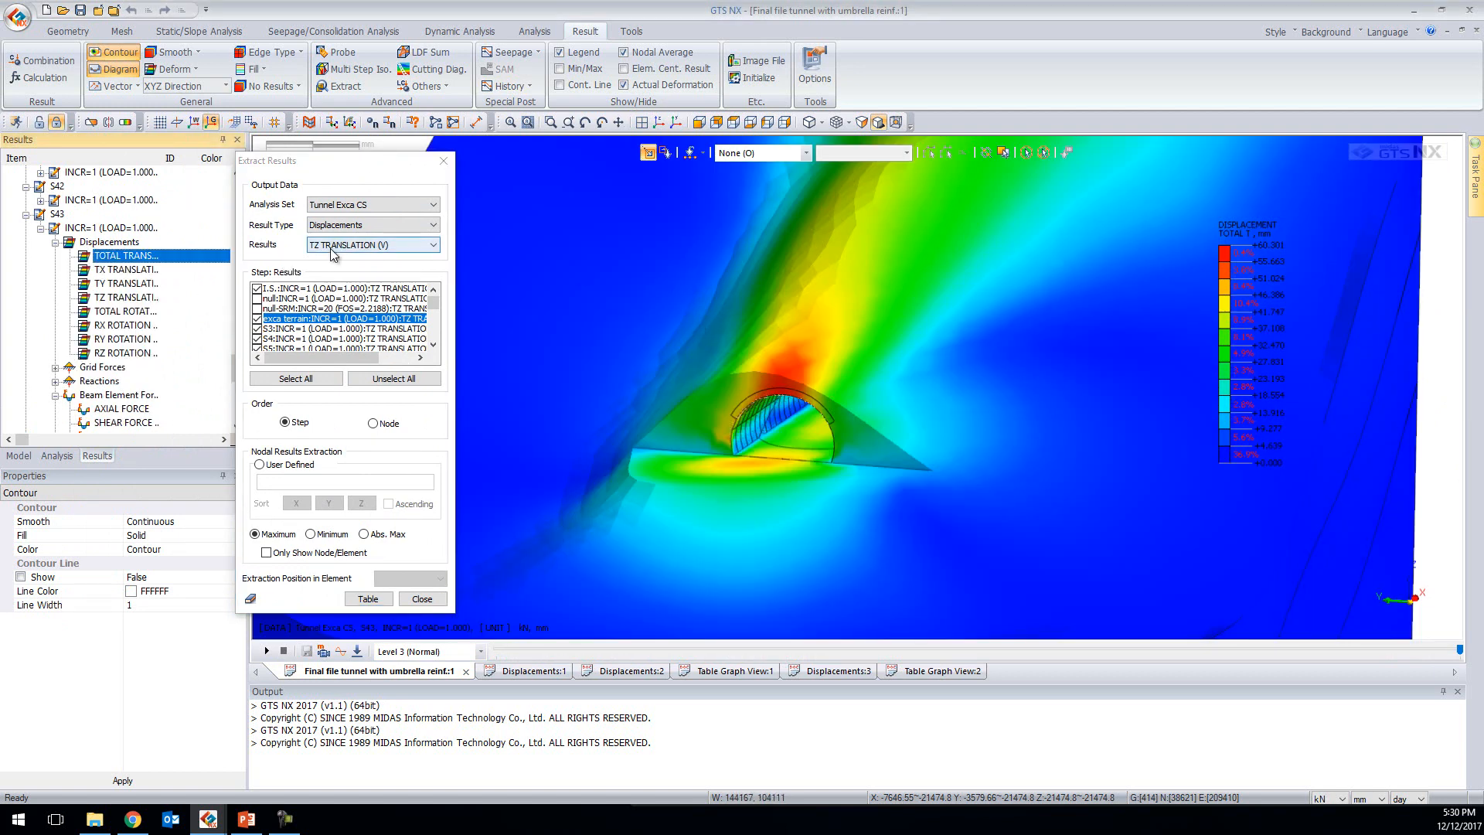
# Set the results extraction to TOTAL TRANSLATION (V) with user-defined nodes
pyautogui.click(334, 246)
pyautogui.click(333, 259)
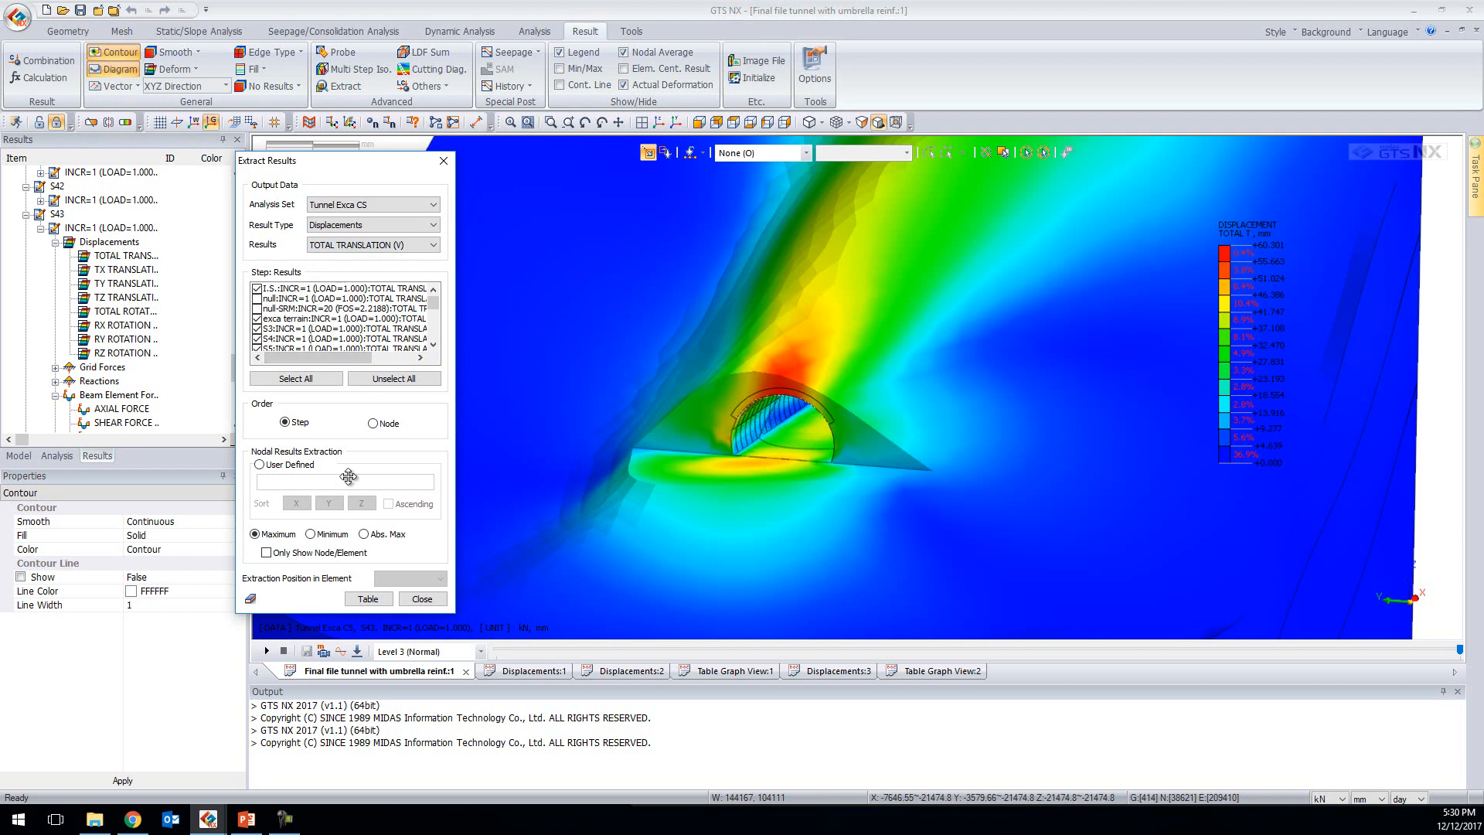
pyautogui.click(294, 464)
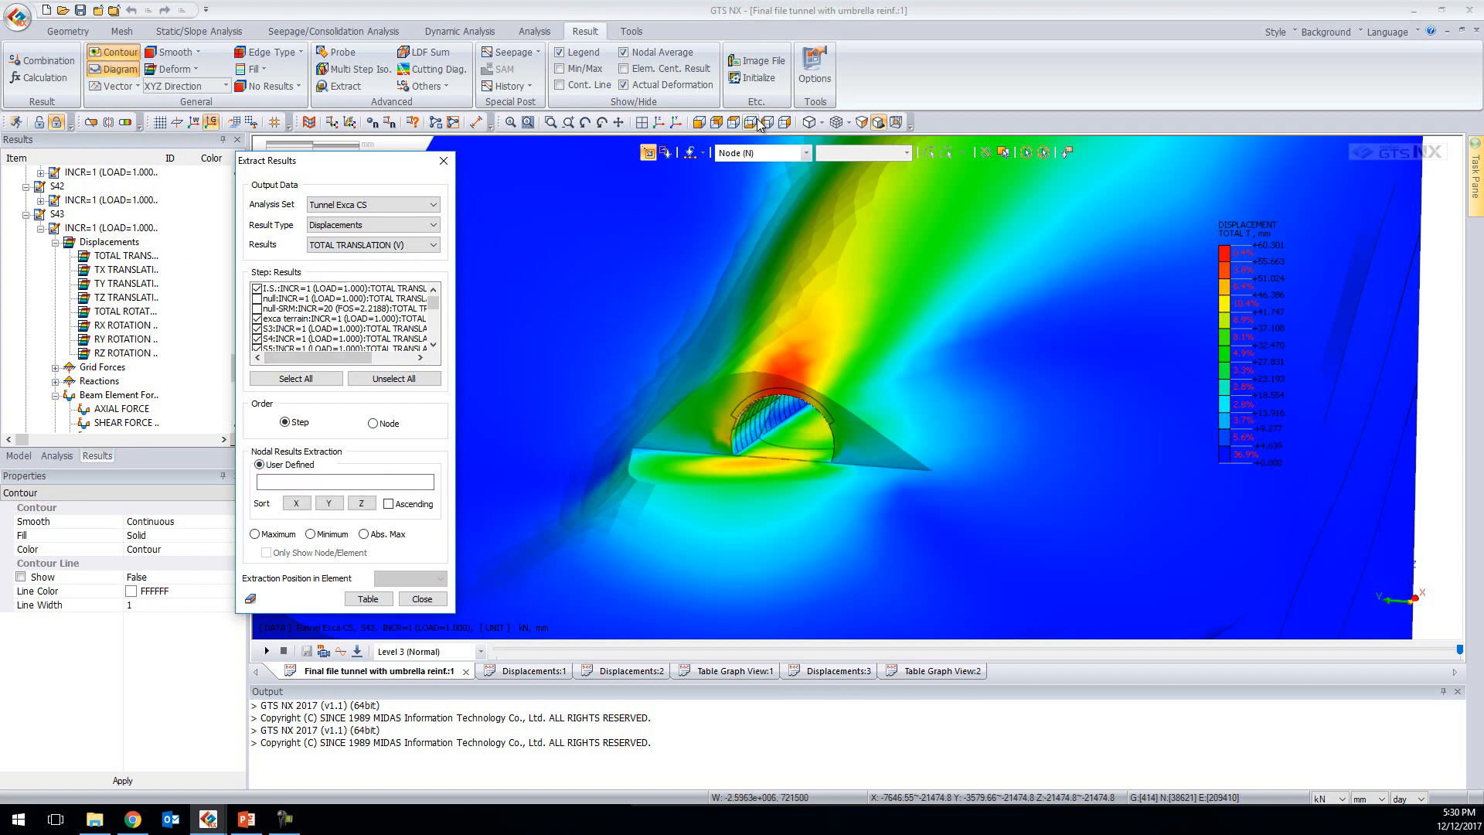
# Select the line of nodes along the tunnel crown, seen end-on, as the user-defined nodes for the extraction
pyautogui.click(700, 123)
pyautogui.click(785, 123)
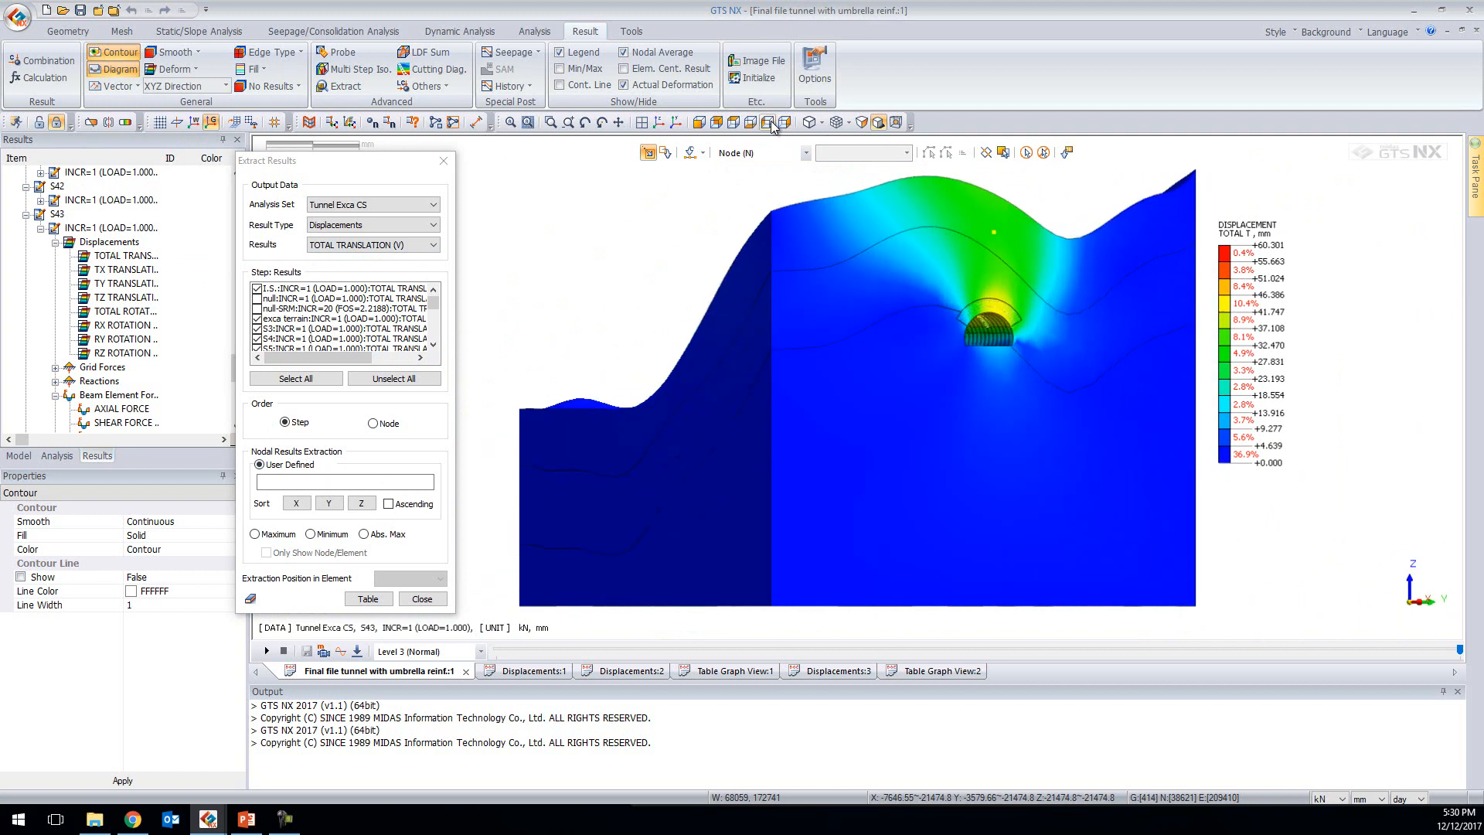
pyautogui.click(768, 123)
pyautogui.scroll(5, 849, 258)
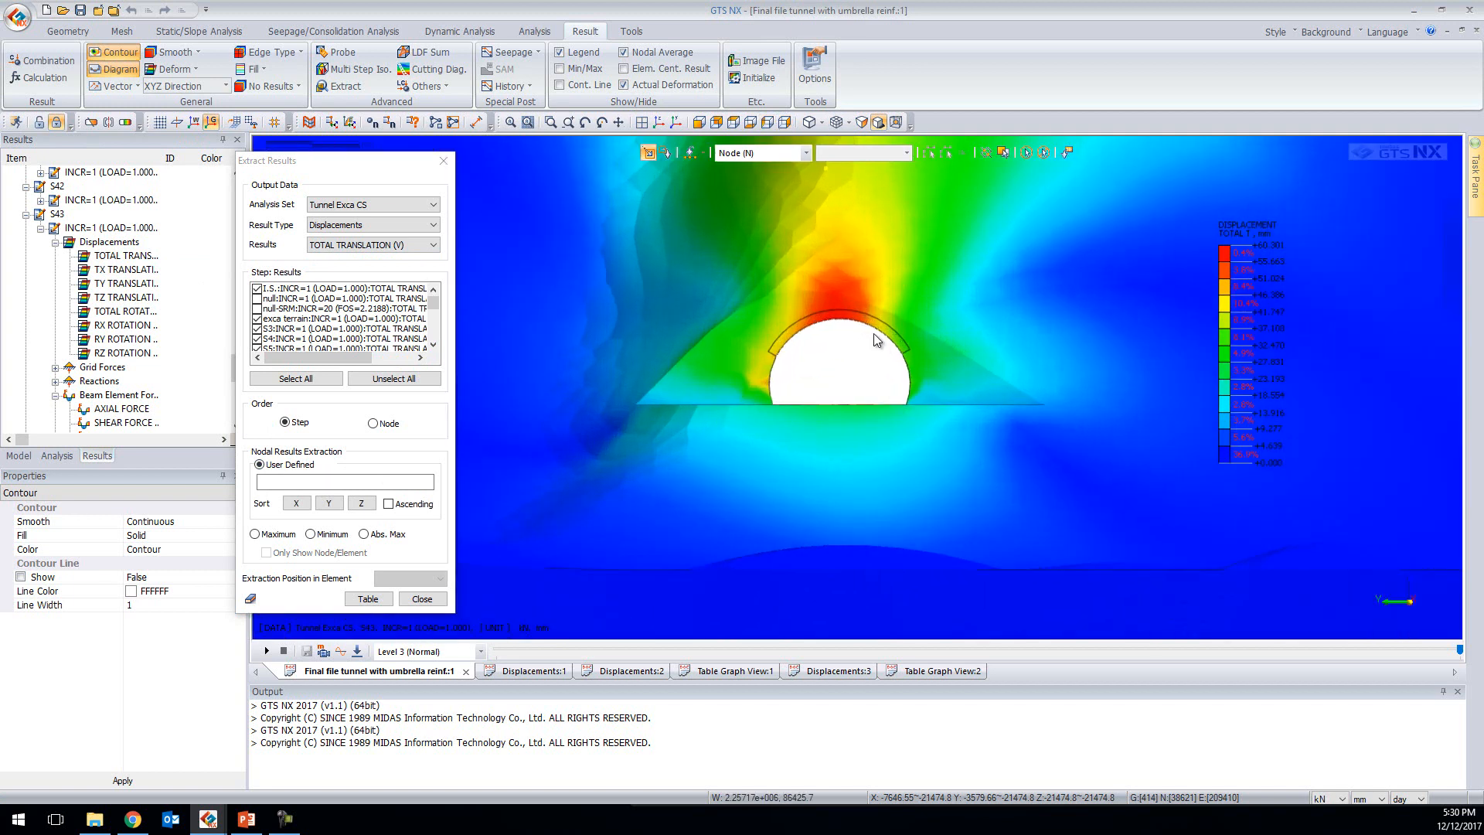
pyautogui.scroll(3, 820, 283)
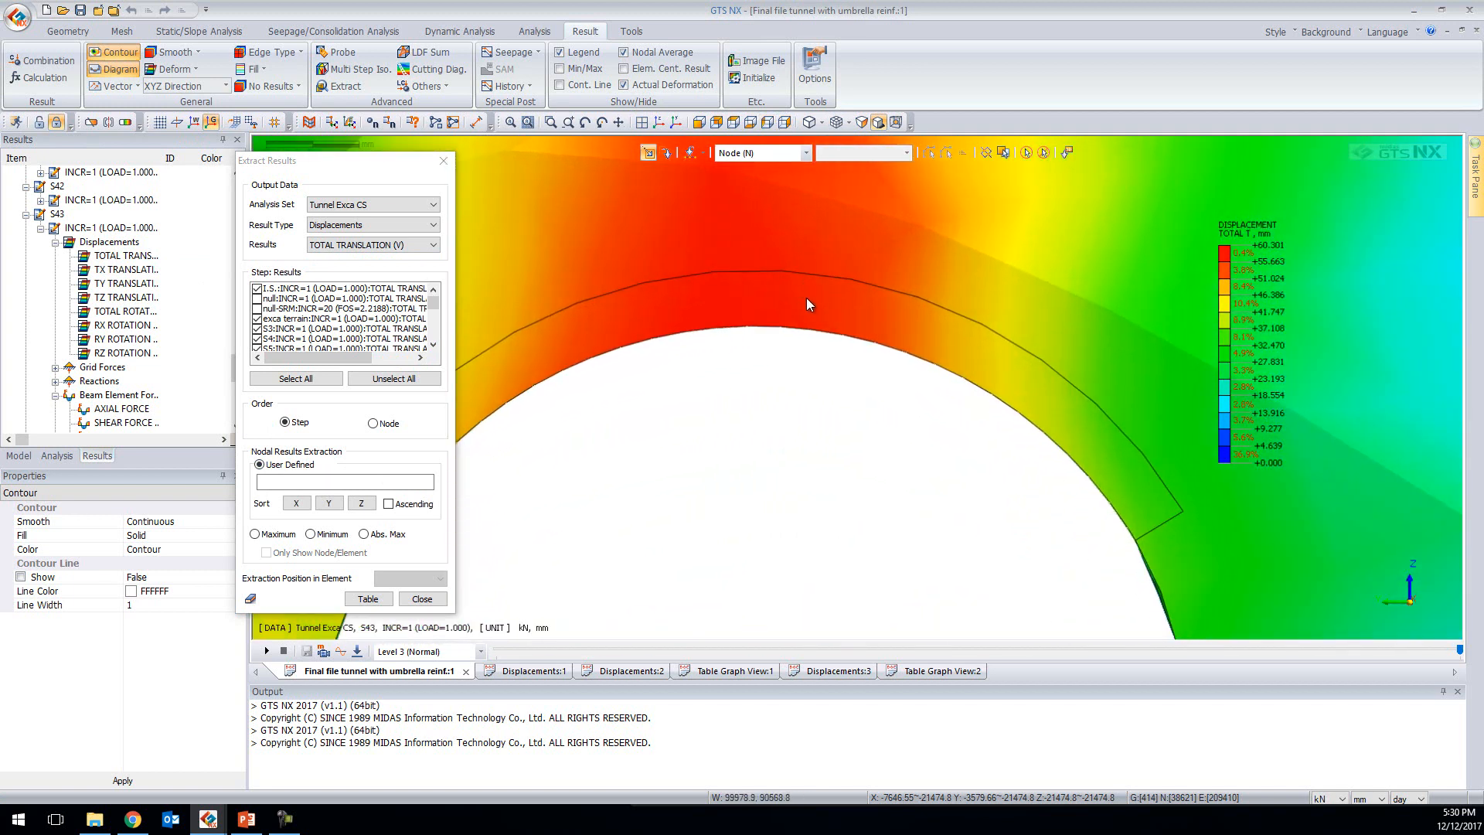
pyautogui.moveTo(729, 325); pyautogui.dragTo(770, 353)
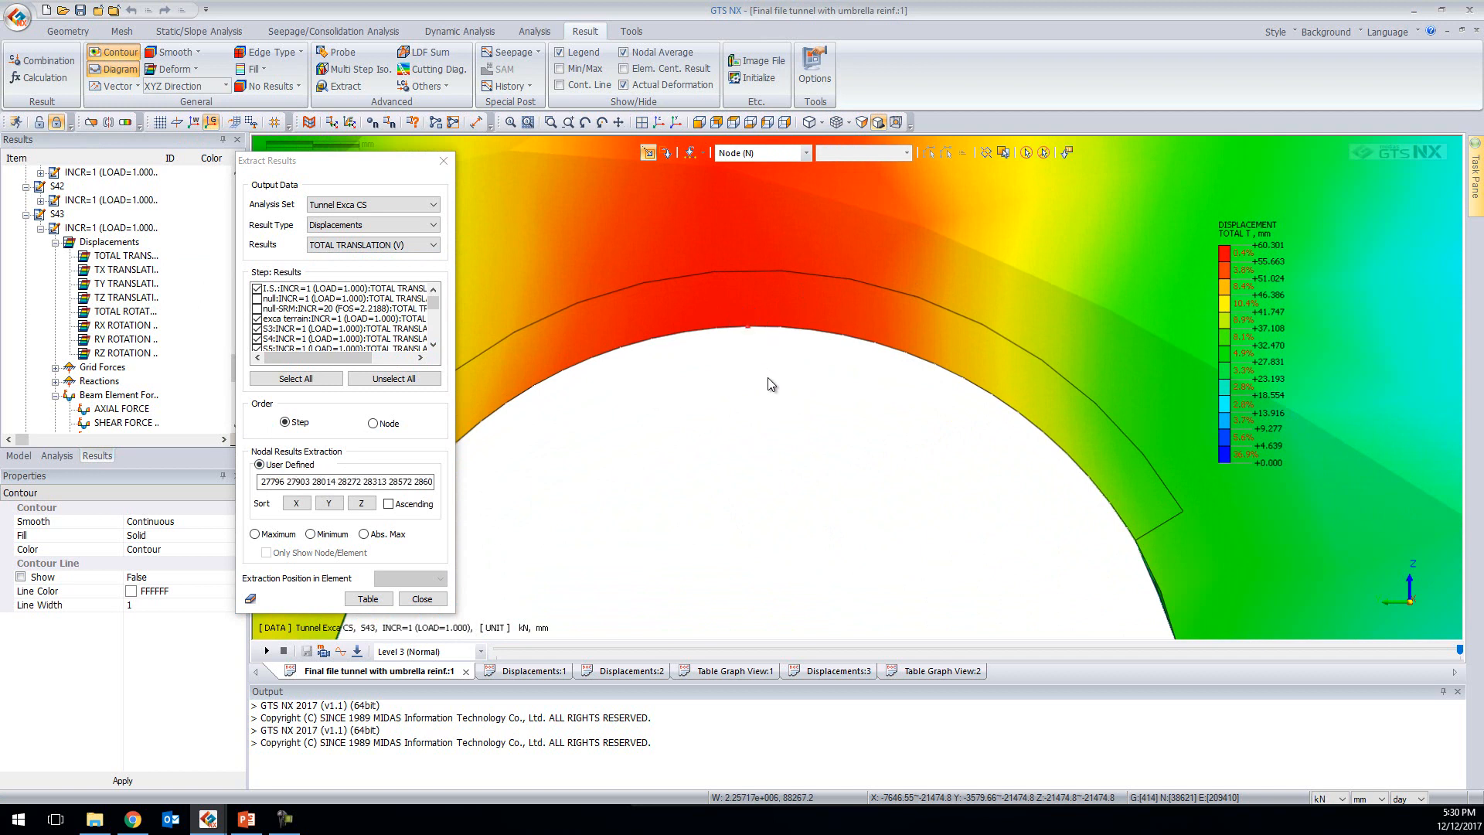
pyautogui.moveTo(768, 378); pyautogui.dragTo(767, 371, button='middle')
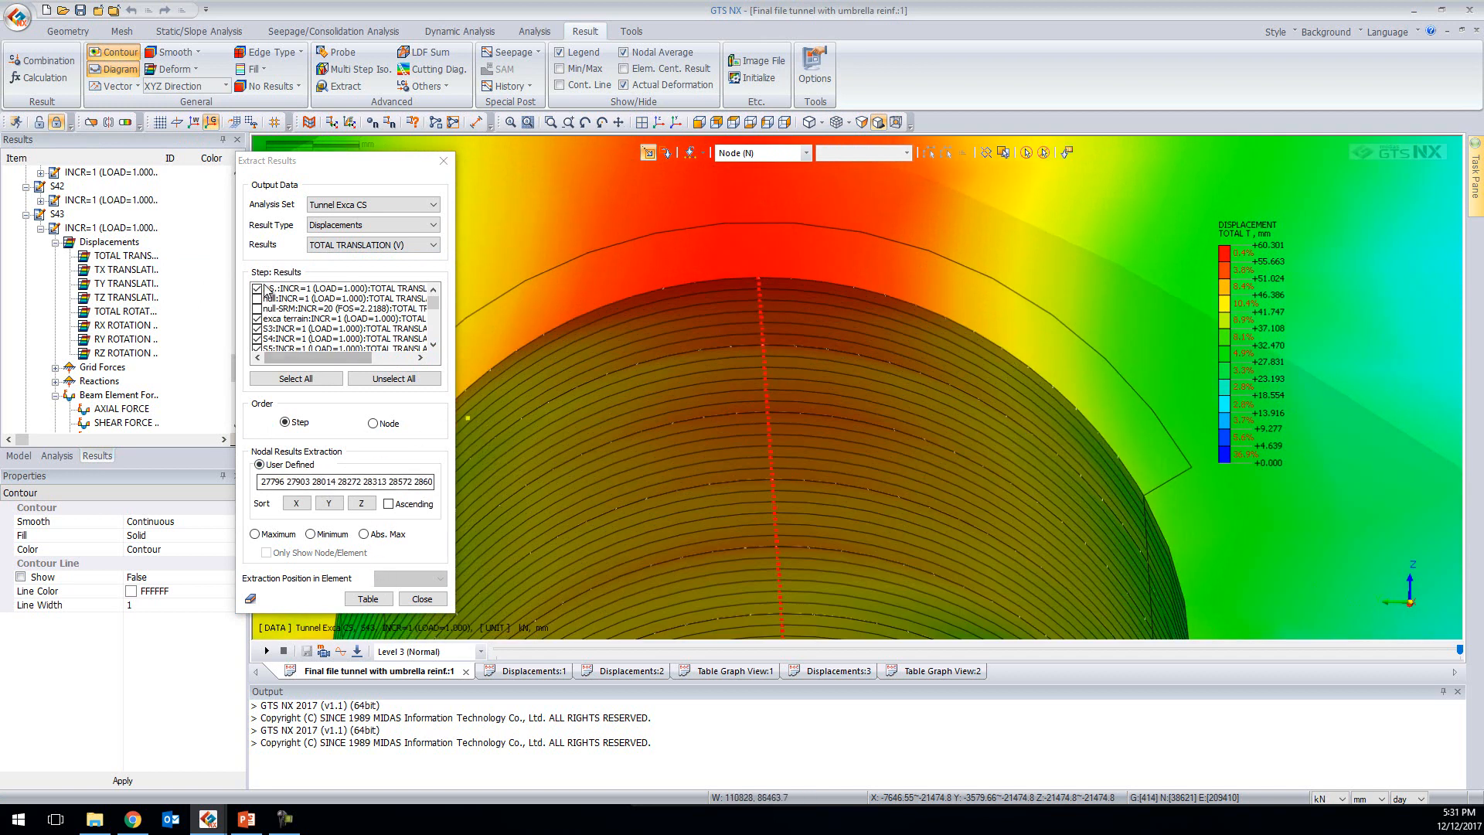
# Generate the total translation table for the picked crown nodes and plot the node columns against No as a simple line graph
pyautogui.click(368, 600)
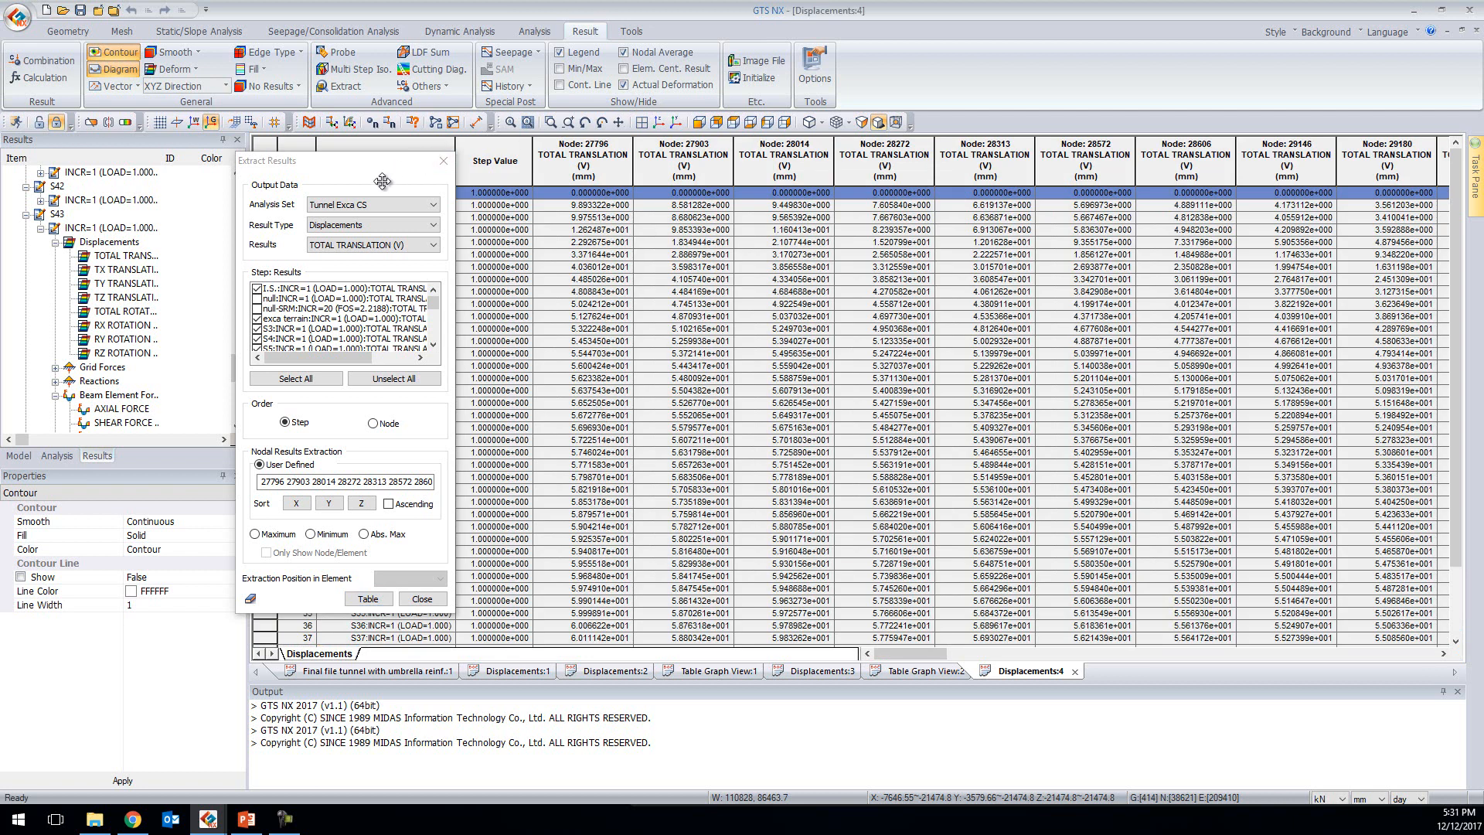
pyautogui.moveTo(540, 160); pyautogui.dragTo(1373, 184)
pyautogui.hotkey('ctrl', 'c')
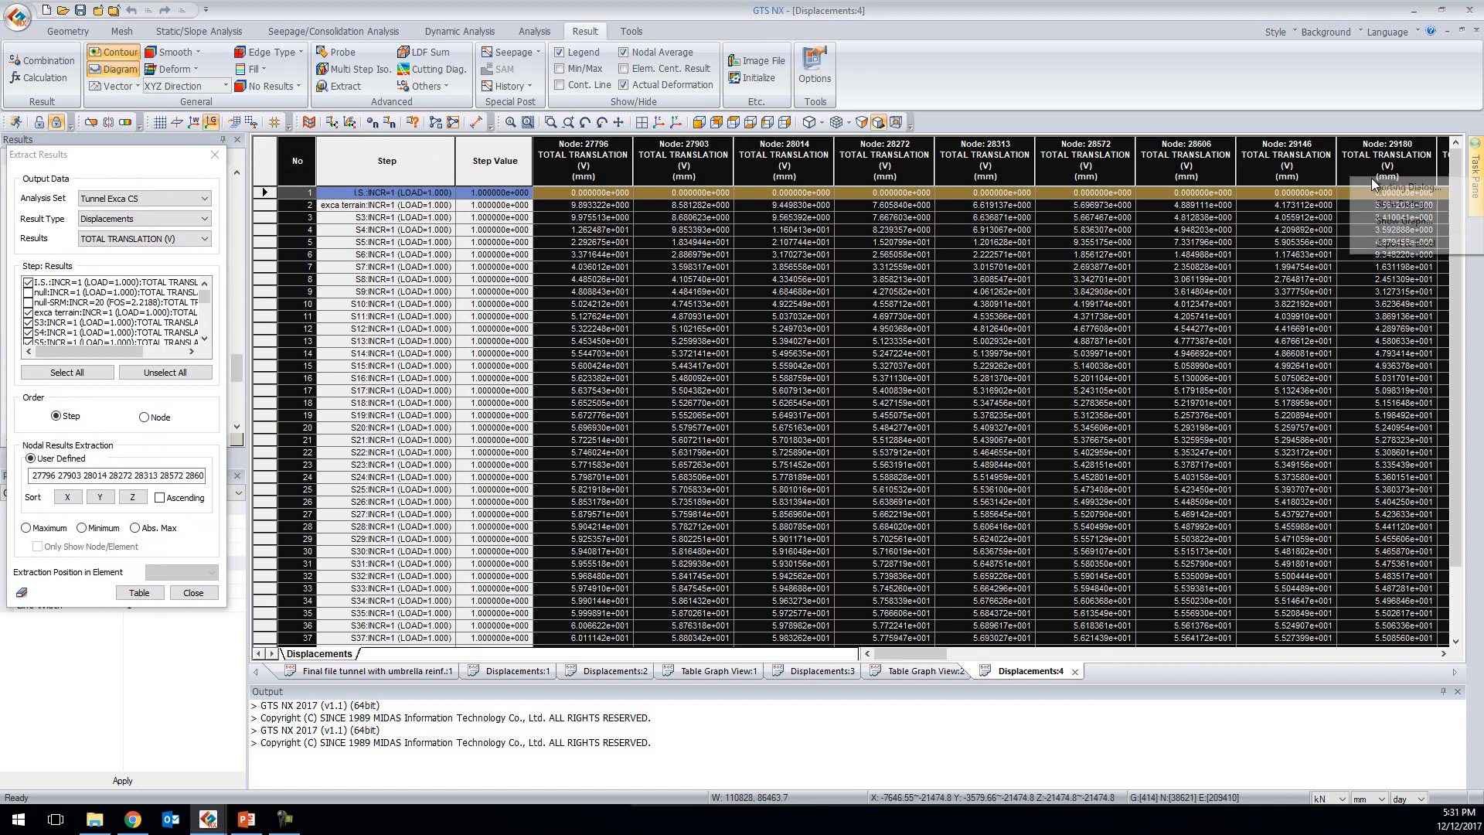
pyautogui.click(1403, 223)
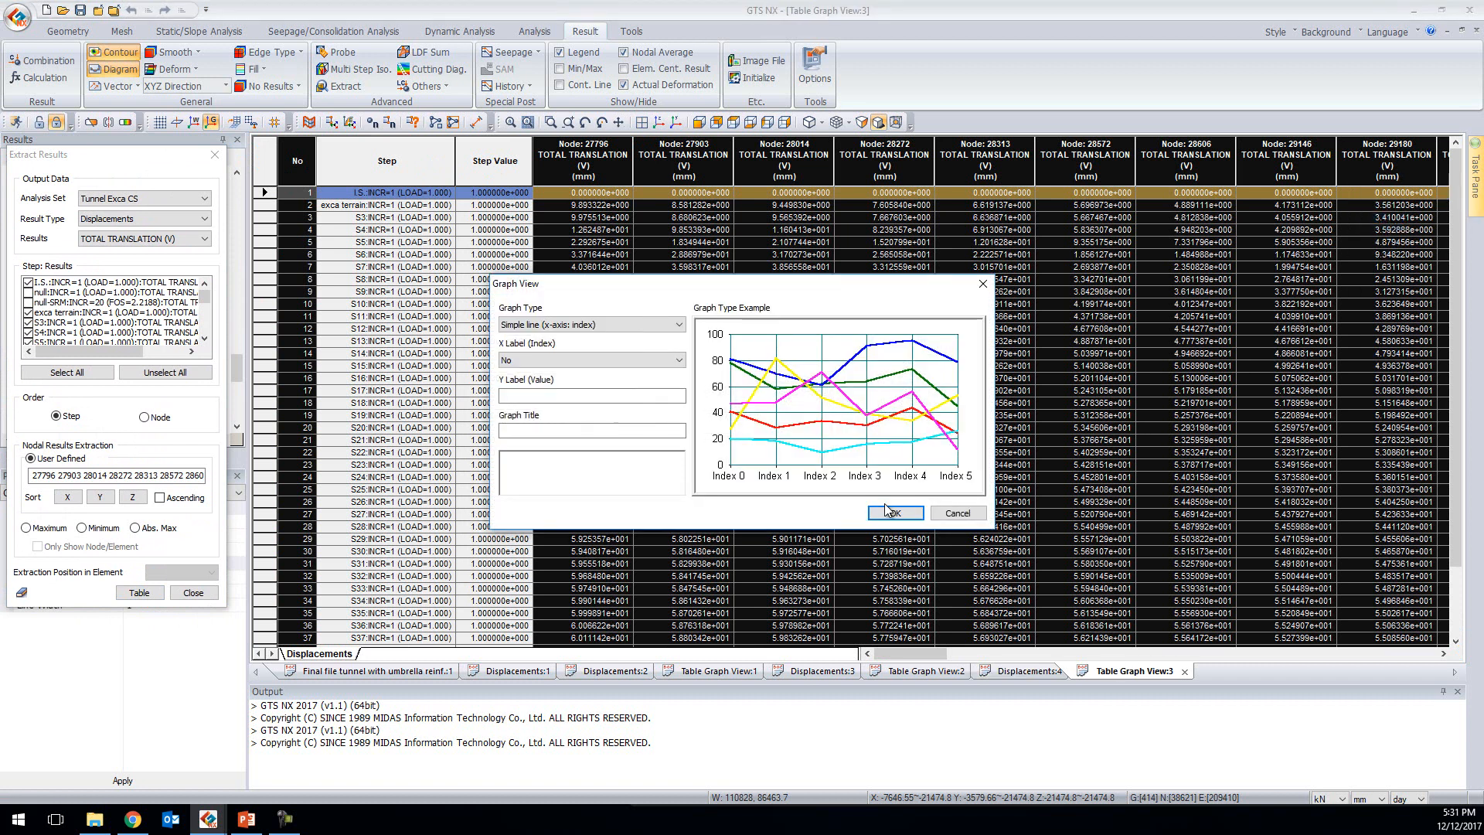
pyautogui.click(889, 512)
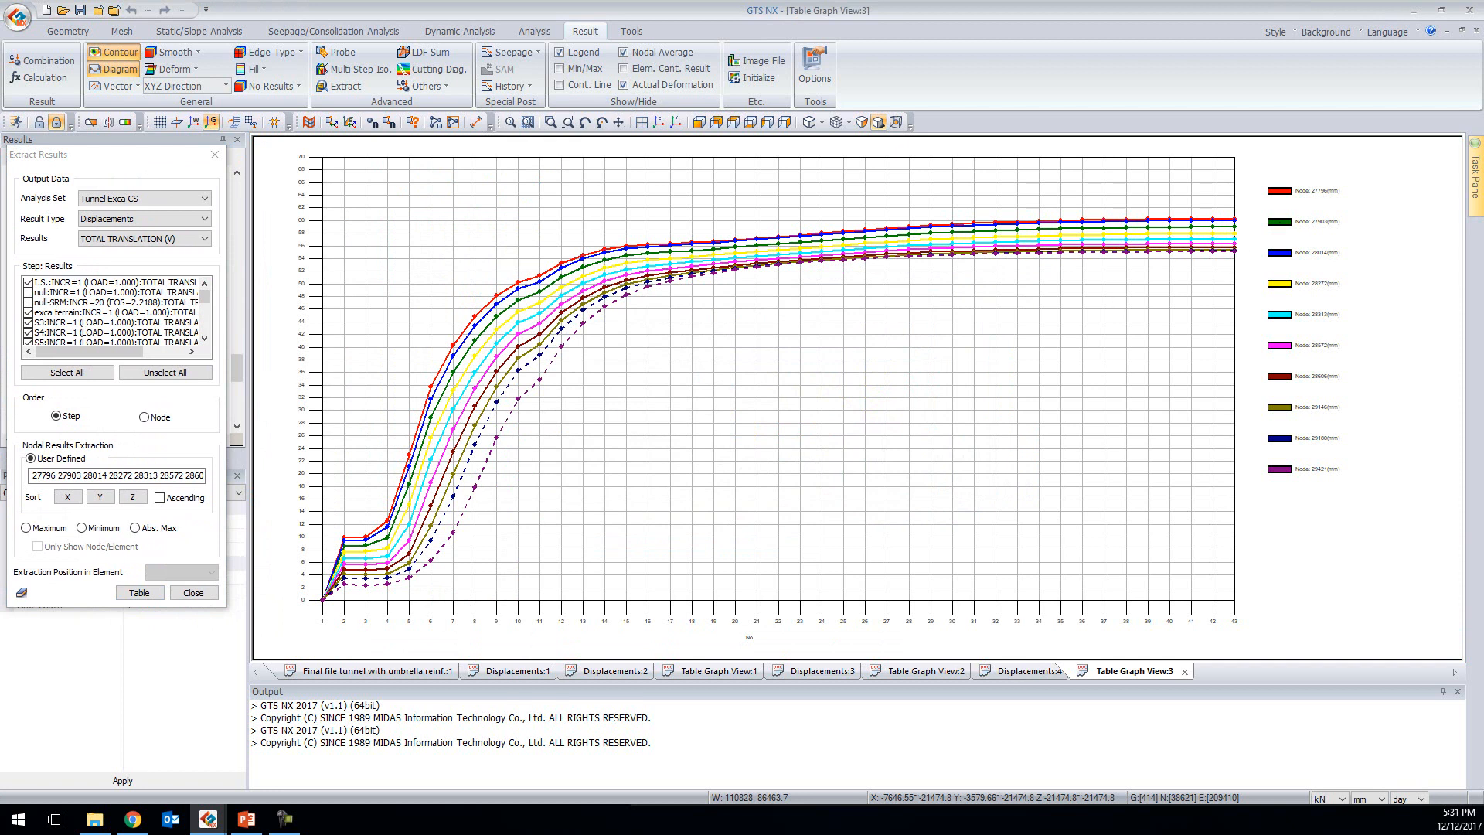
# Switch to the PowerPoint training presentation, show the closing Thanks slide with the helpdesk address full screen, and exit the slide show
pyautogui.click(246, 819)
pyautogui.moveTo(409, 19); pyautogui.dragTo(642, 0)
pyautogui.scroll(-1, 1204, 513)
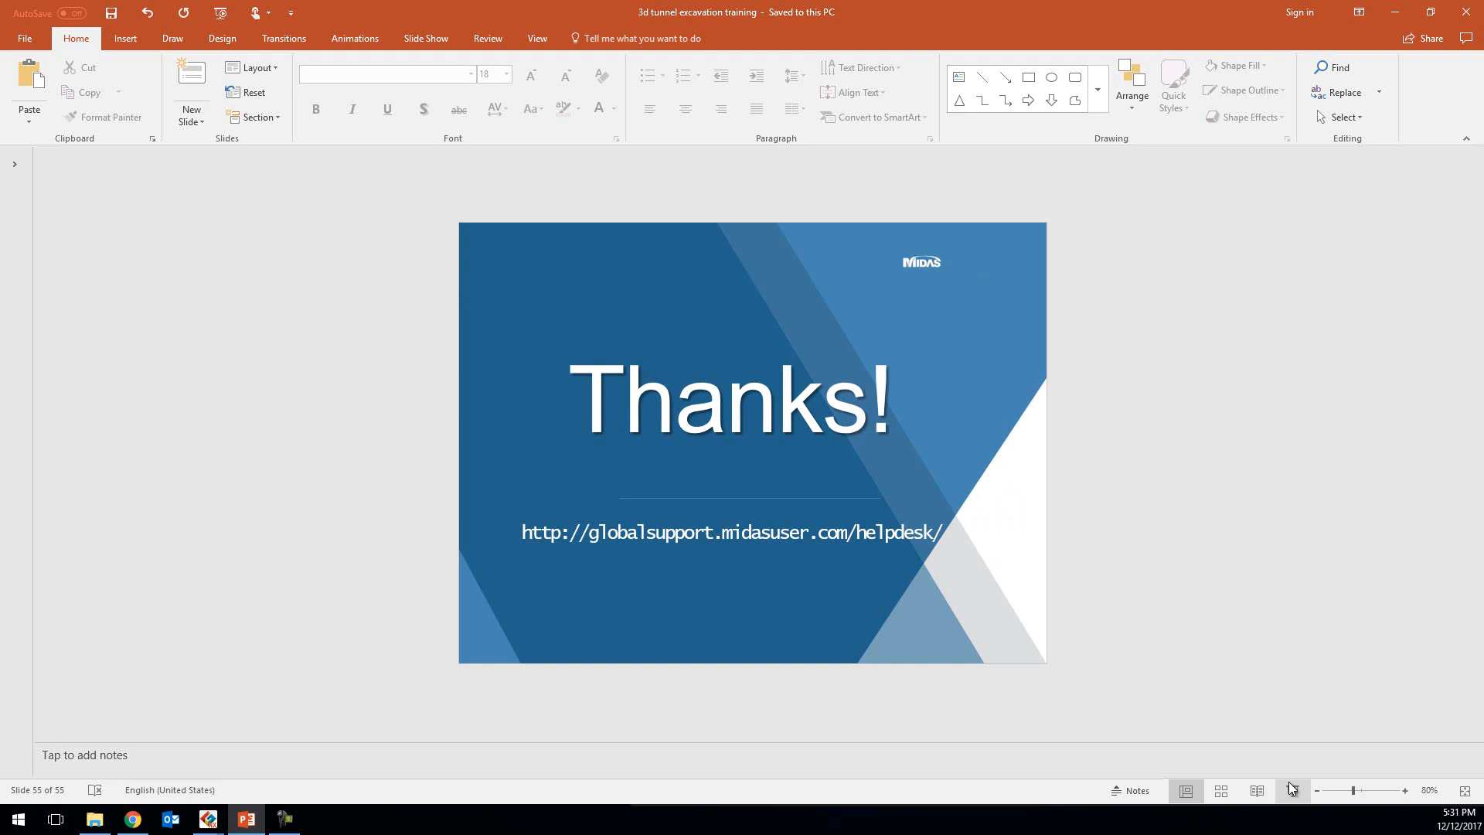
pyautogui.click(1293, 790)
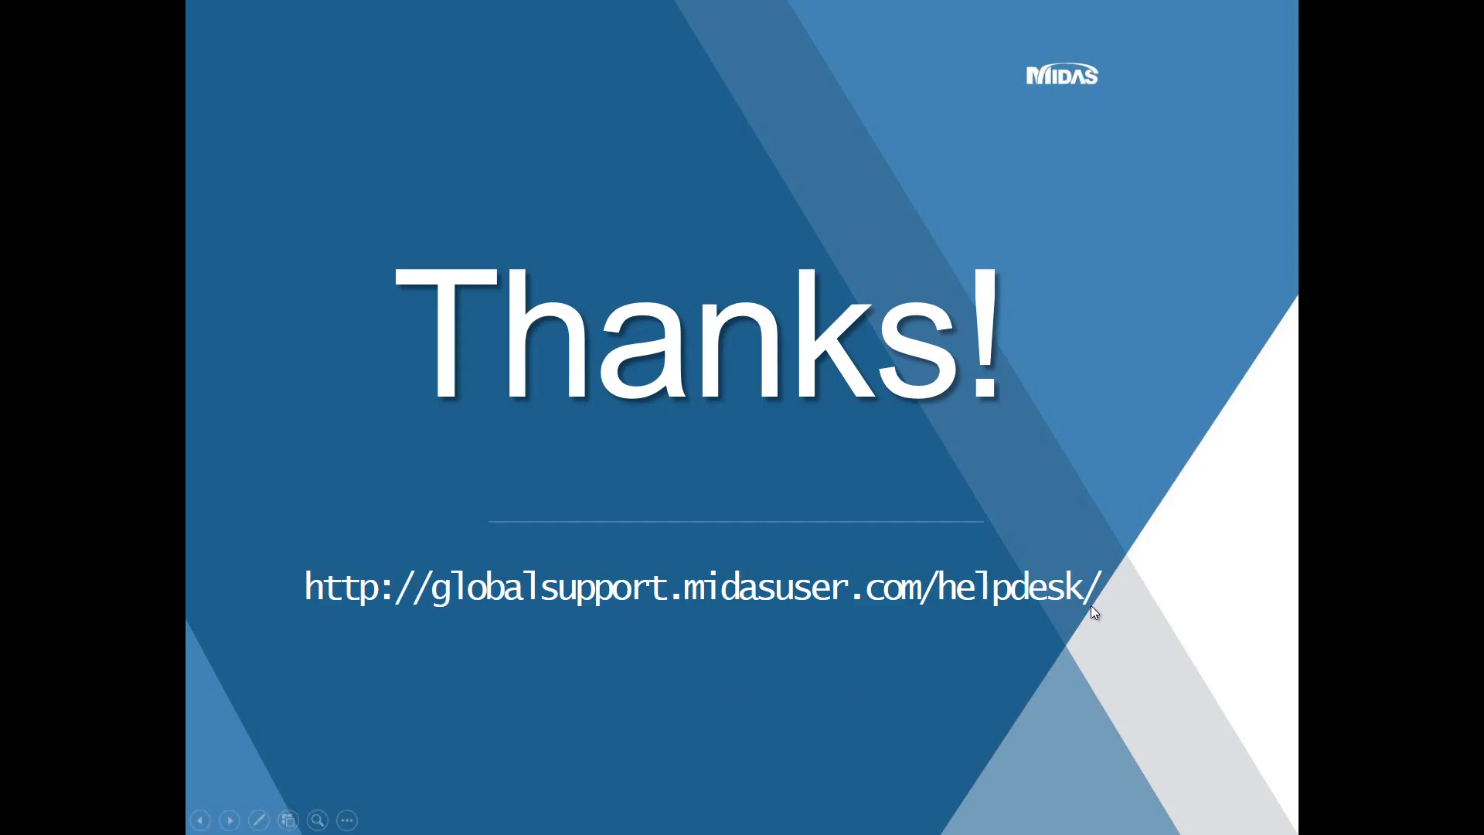
pyautogui.press('Escape')
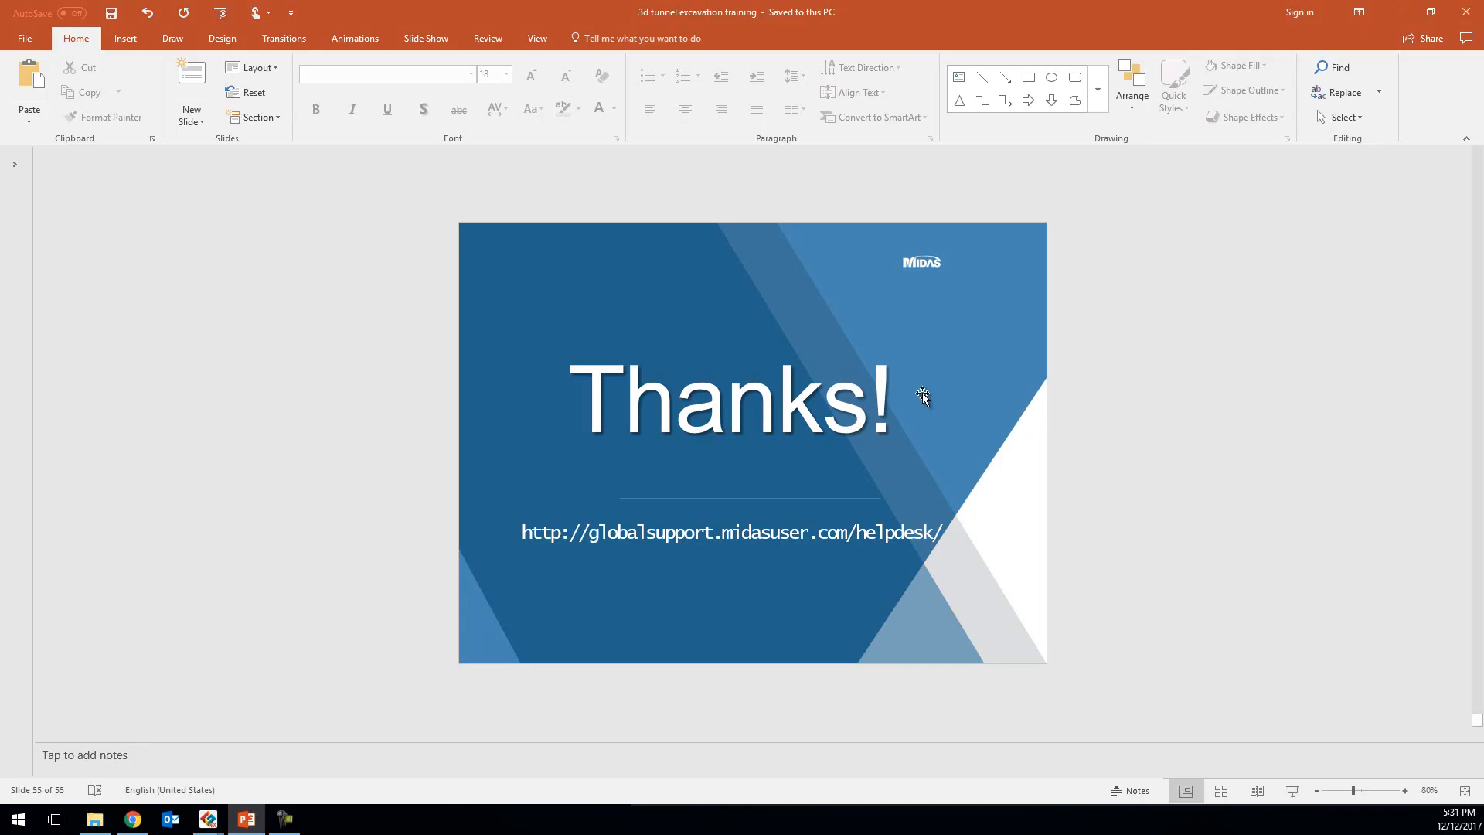
# Switch to Chrome and open the Reviewing Courses page from the trainings section of the MIDAS North America website
pyautogui.hotkey('alt', 'Tab')
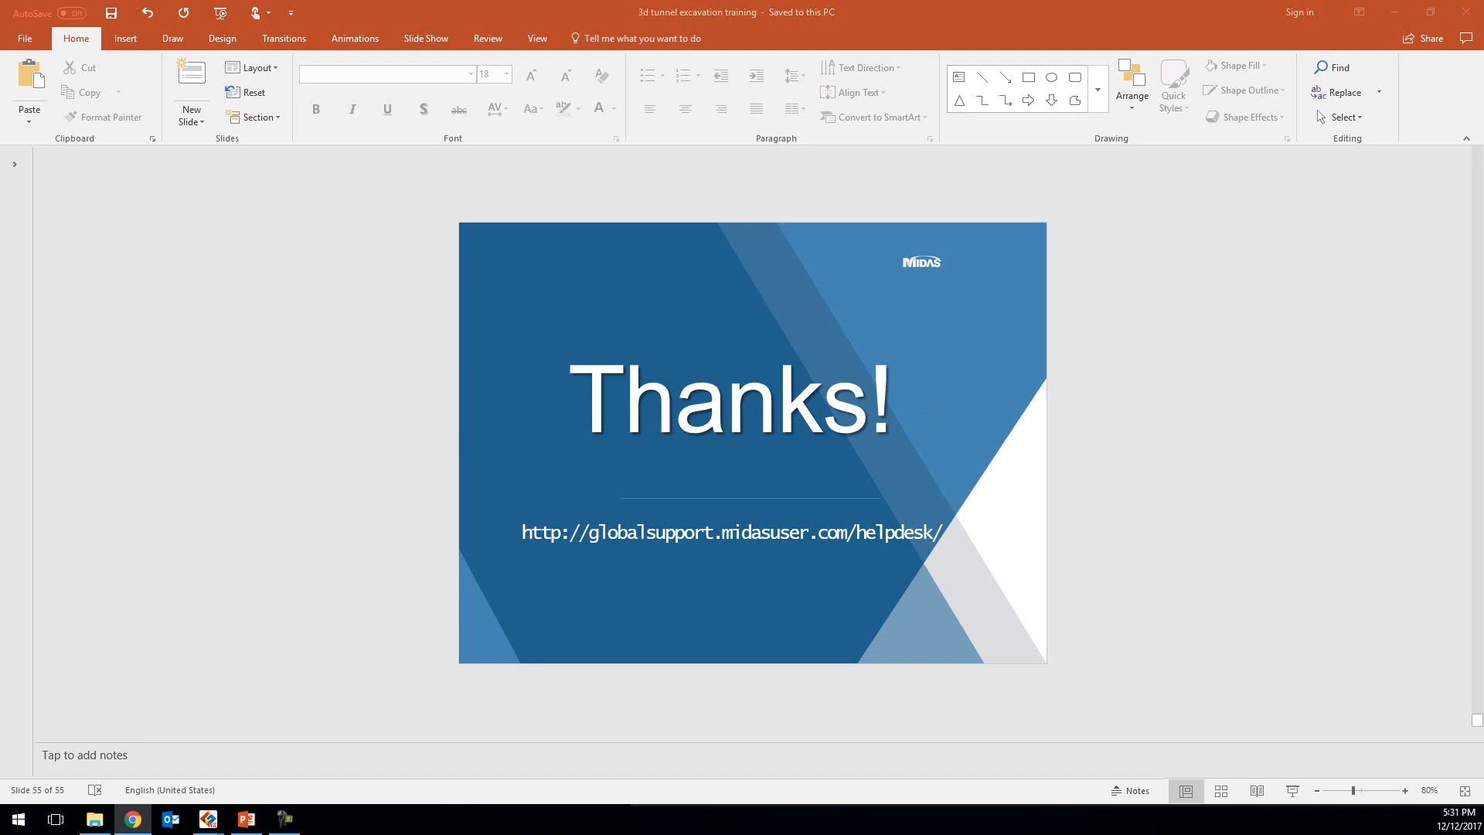
pyautogui.moveTo(1, 232); pyautogui.dragTo(706, 3)
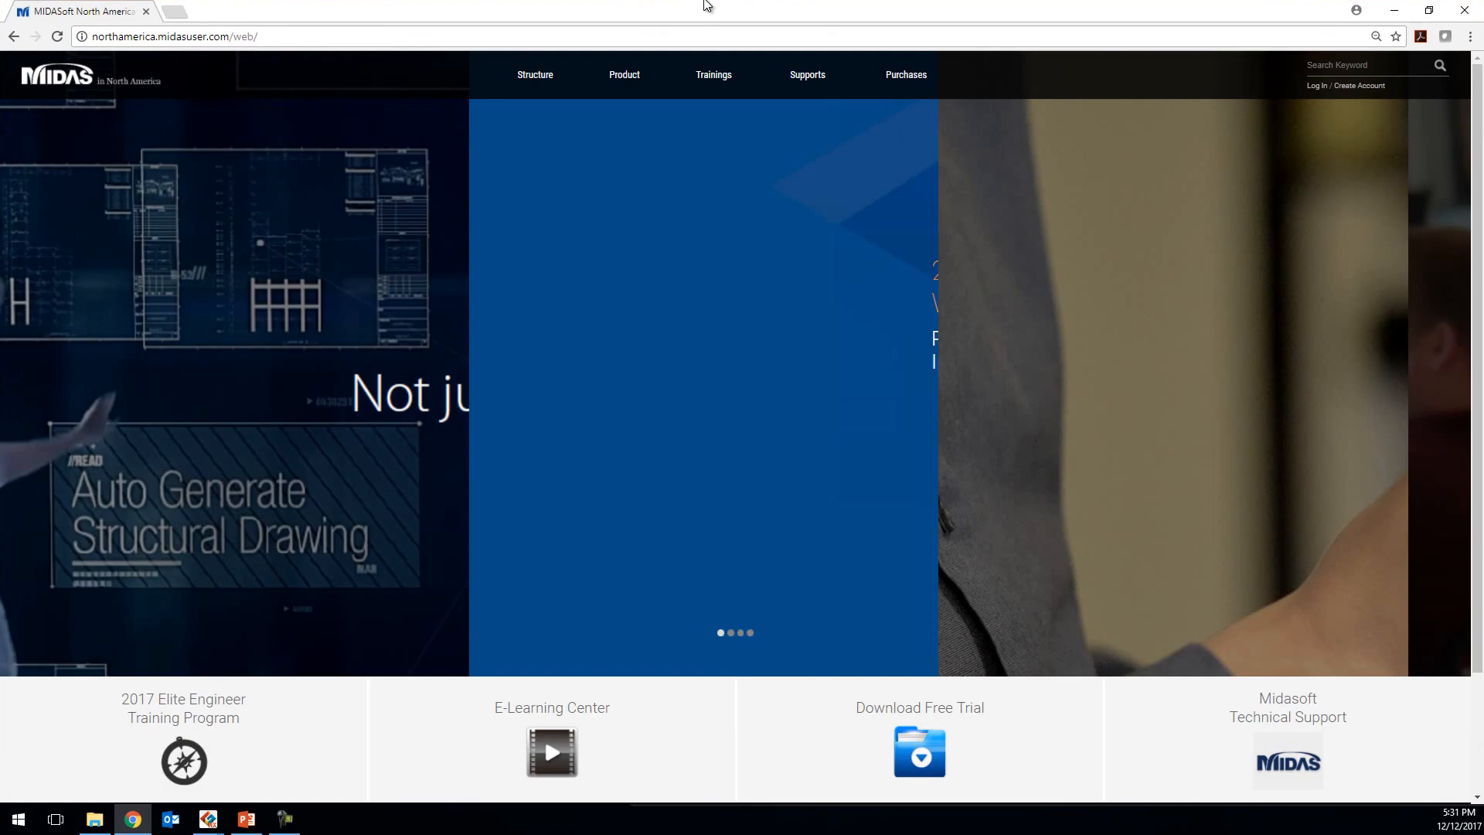
pyautogui.moveTo(615, 83)
pyautogui.moveTo(703, 83)
pyautogui.click(808, 136)
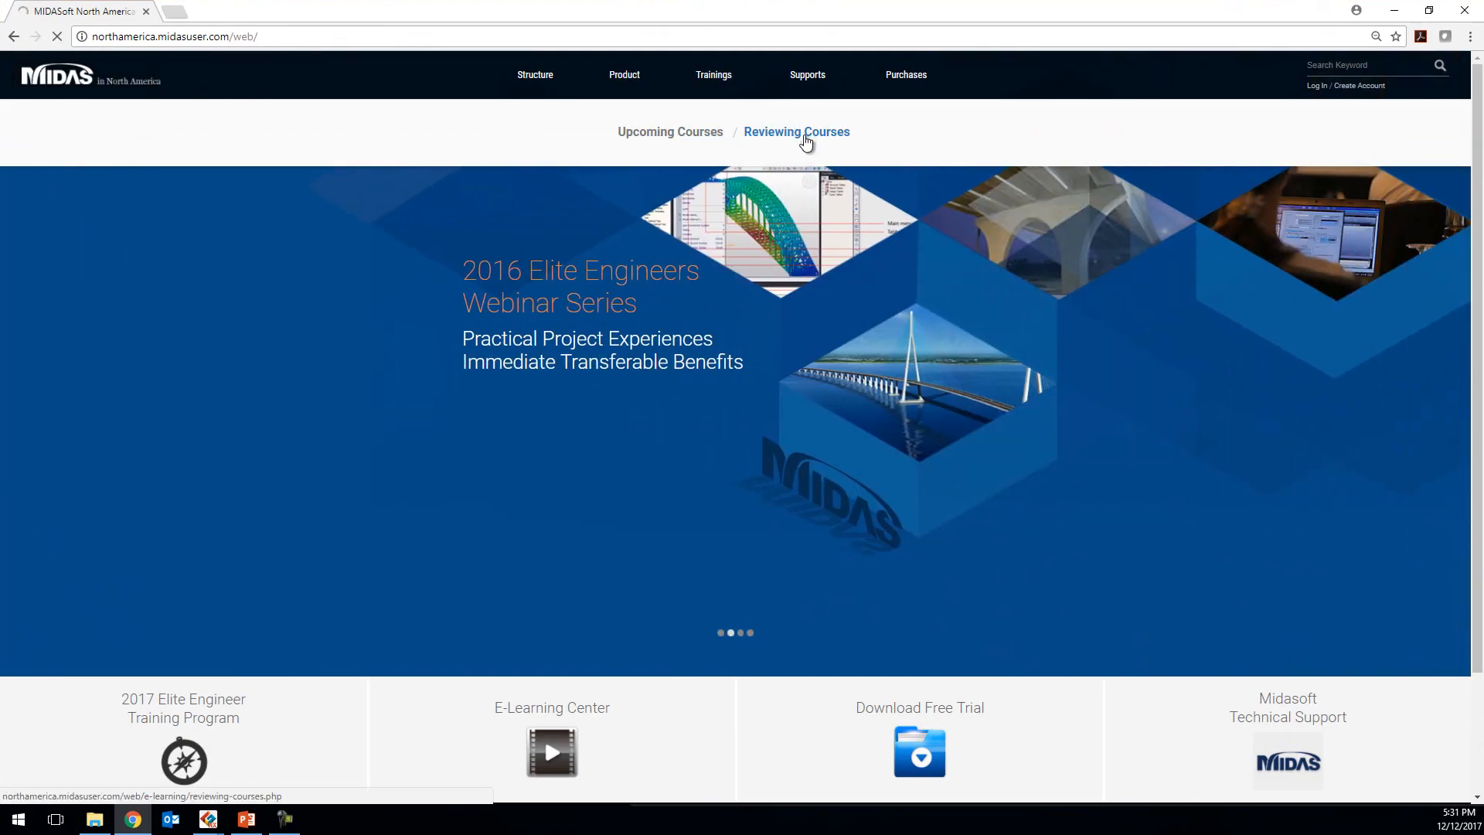